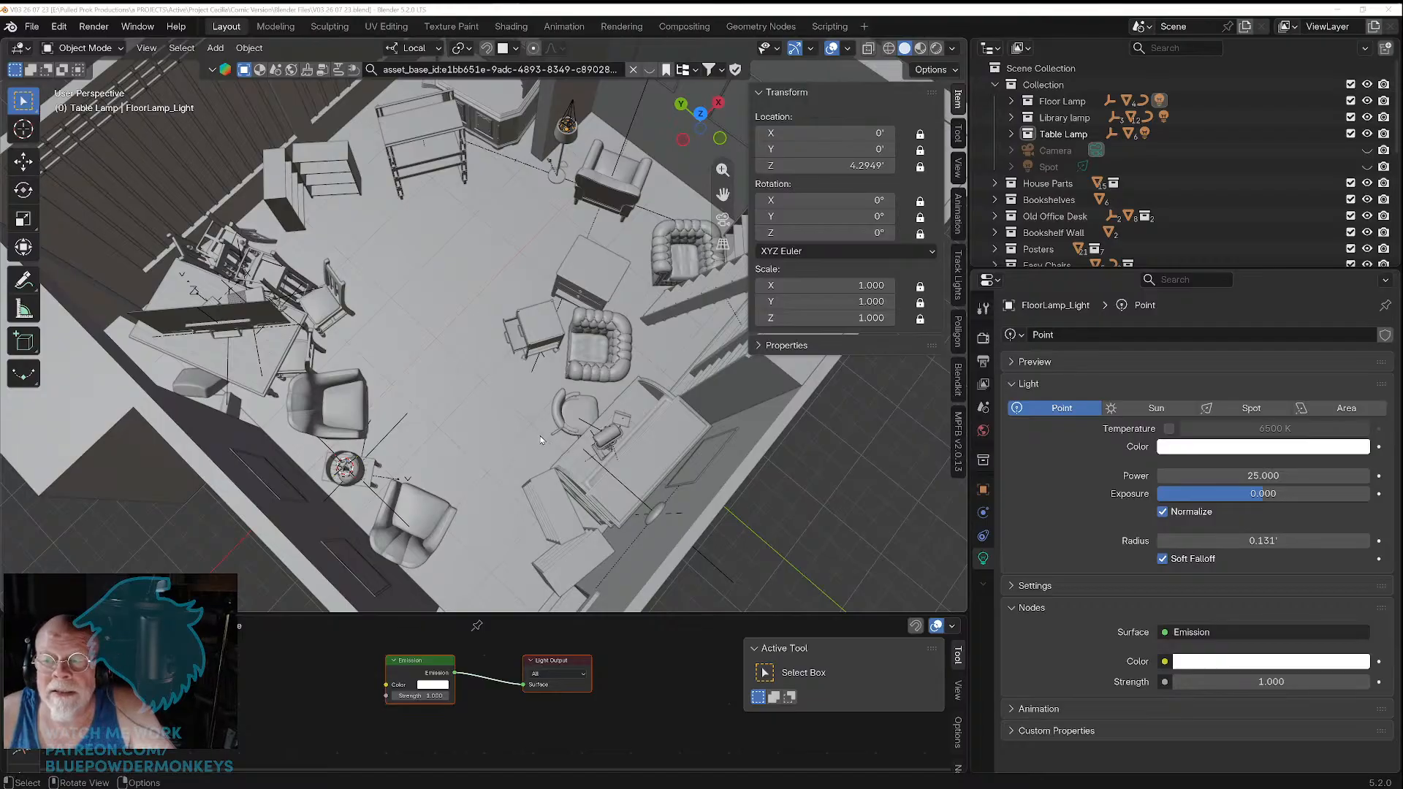
{"action": "scroll", "coordinate": [537, 432], "scroll_direction": "down", "scroll_amount": 3}
{"action": "scroll", "coordinate": [537, 432], "scroll_direction": "up", "scroll_amount": 2}
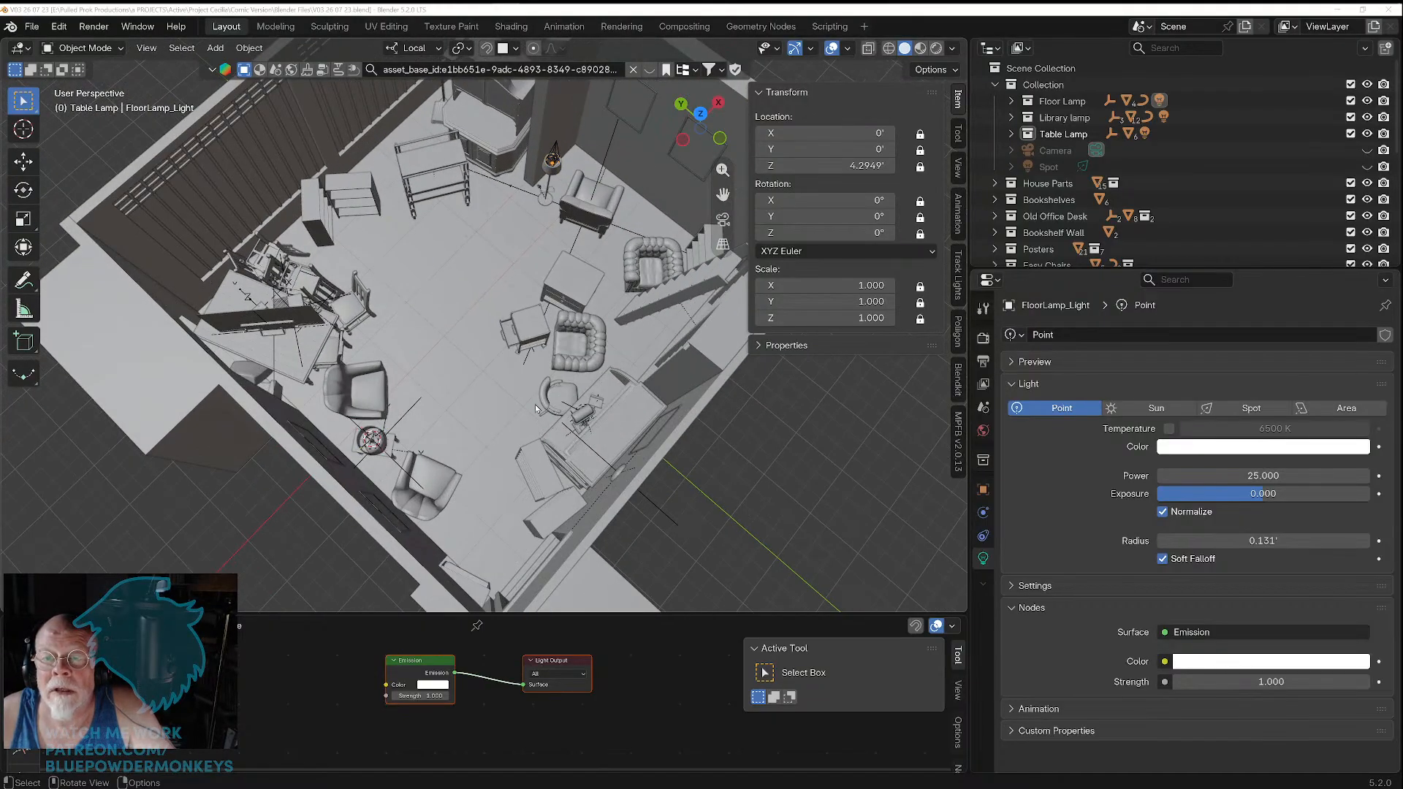
{"action": "scroll", "coordinate": [535, 407], "scroll_direction": "up", "scroll_amount": 3}
{"action": "scroll", "coordinate": [535, 404], "scroll_direction": "down", "scroll_amount": 1}
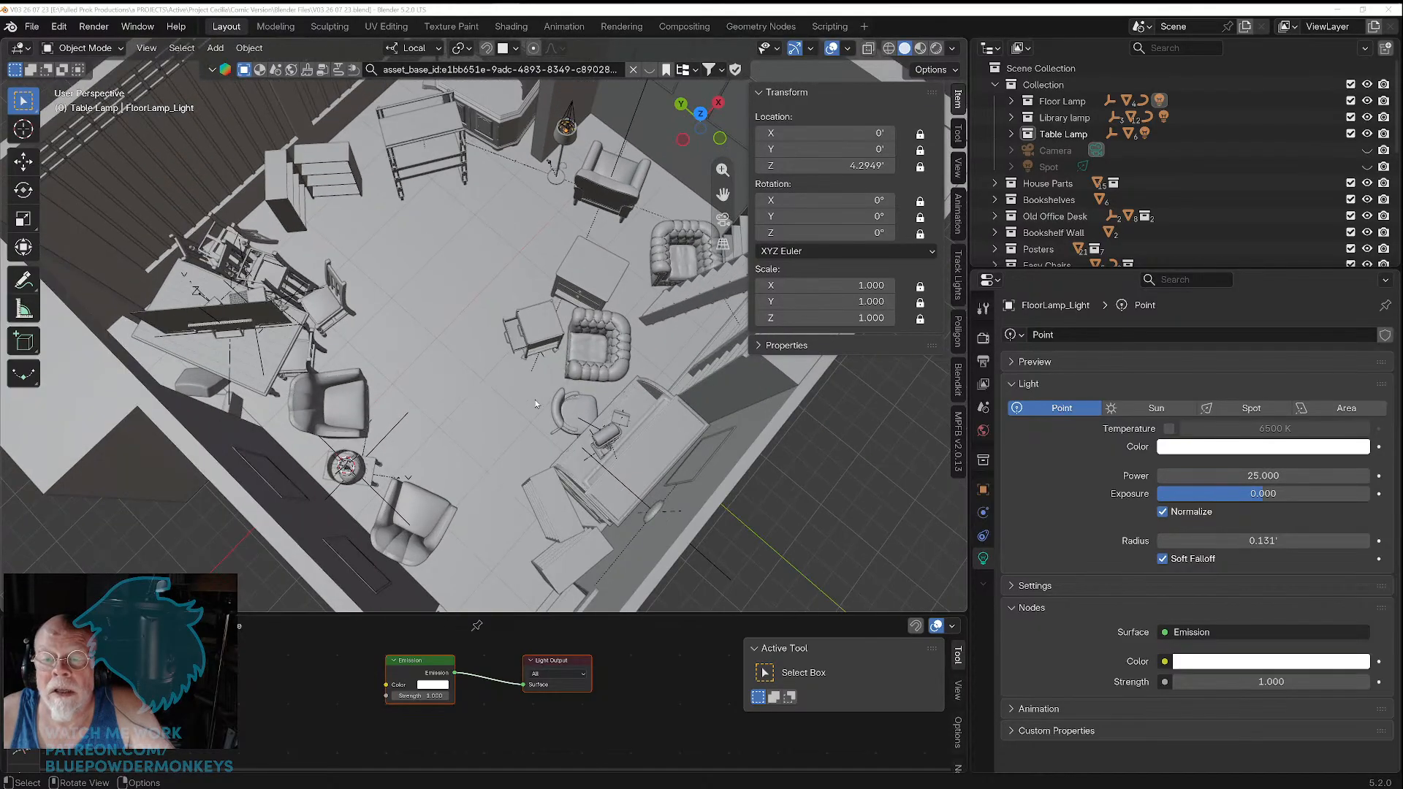
{"action": "mouse_move", "coordinate": [533, 396]}
{"action": "middle_mouse_down"}
{"action": "mouse_move", "coordinate": [501, 351]}
{"action": "mouse_move", "coordinate": [531, 393]}
{"action": "middle_mouse_up"}
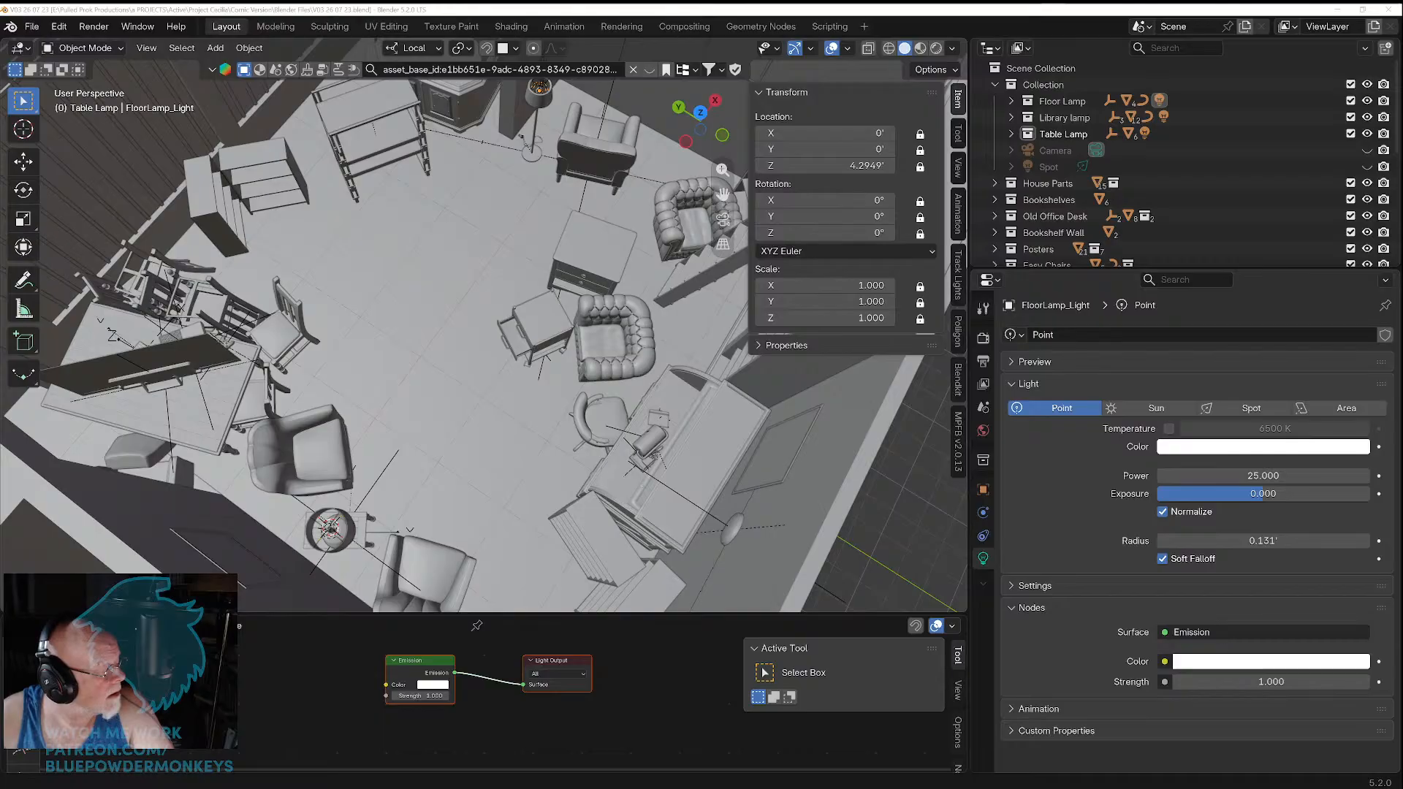
Step: Bring up the window with the older scene 26 07 20.blend to check its furnished room, and move it away again
{"action": "left_click_drag", "start_coordinate": [0, 96], "coordinate": [696, 96]}
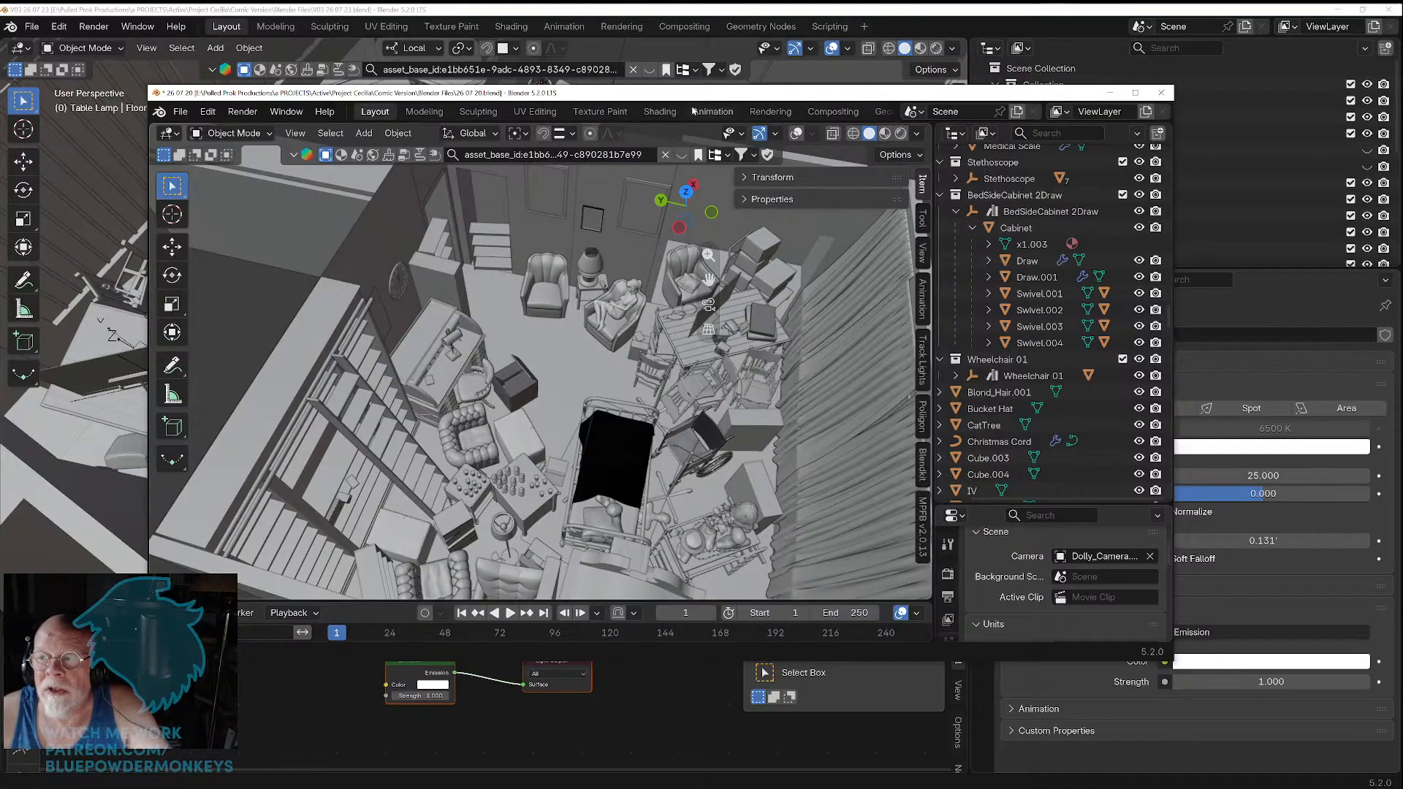
{"action": "left_click_drag", "start_coordinate": [686, 98], "coordinate": [0, 46]}
{"action": "left_click", "coordinate": [14, 42]}
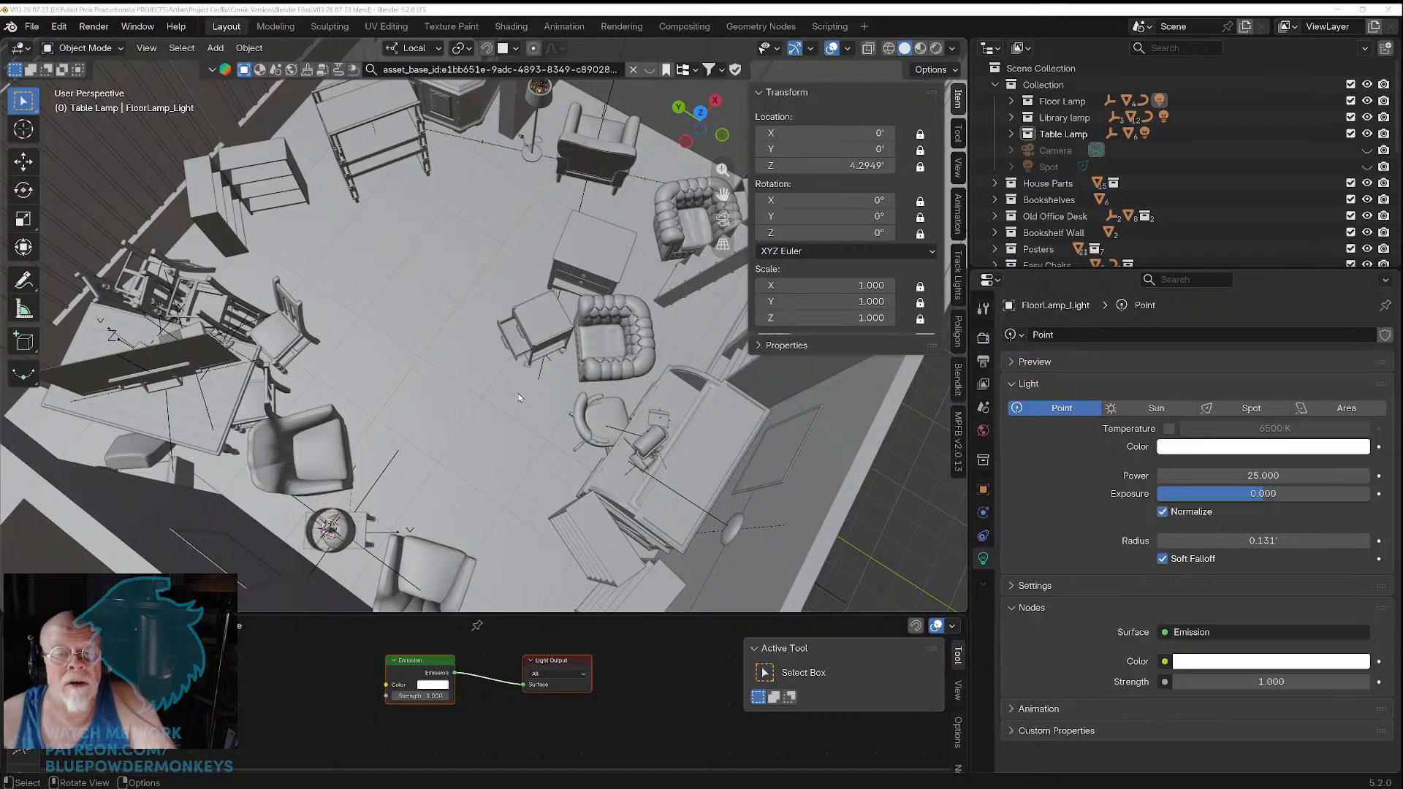
{"action": "left_click", "coordinate": [32, 27]}
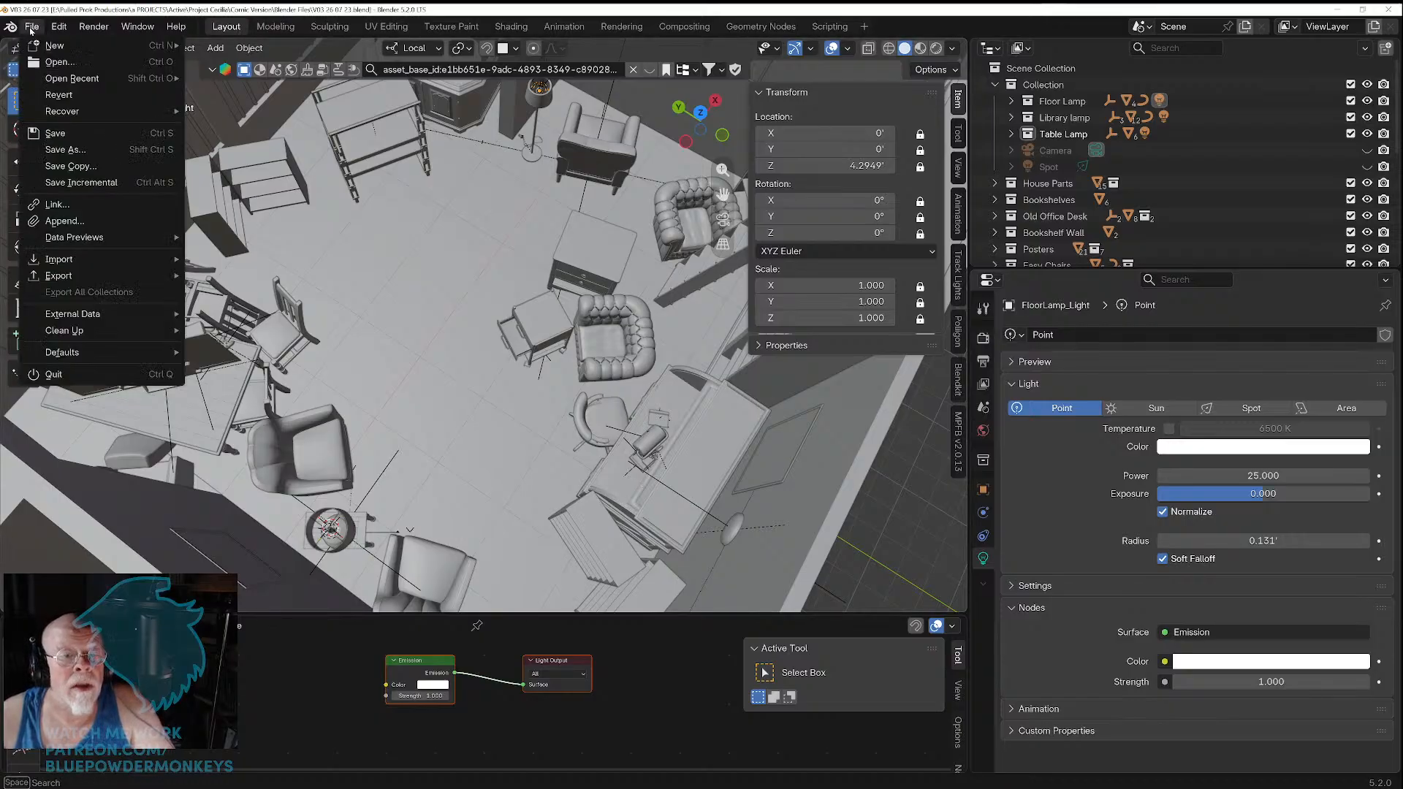
{"action": "mouse_move", "coordinate": [110, 259]}
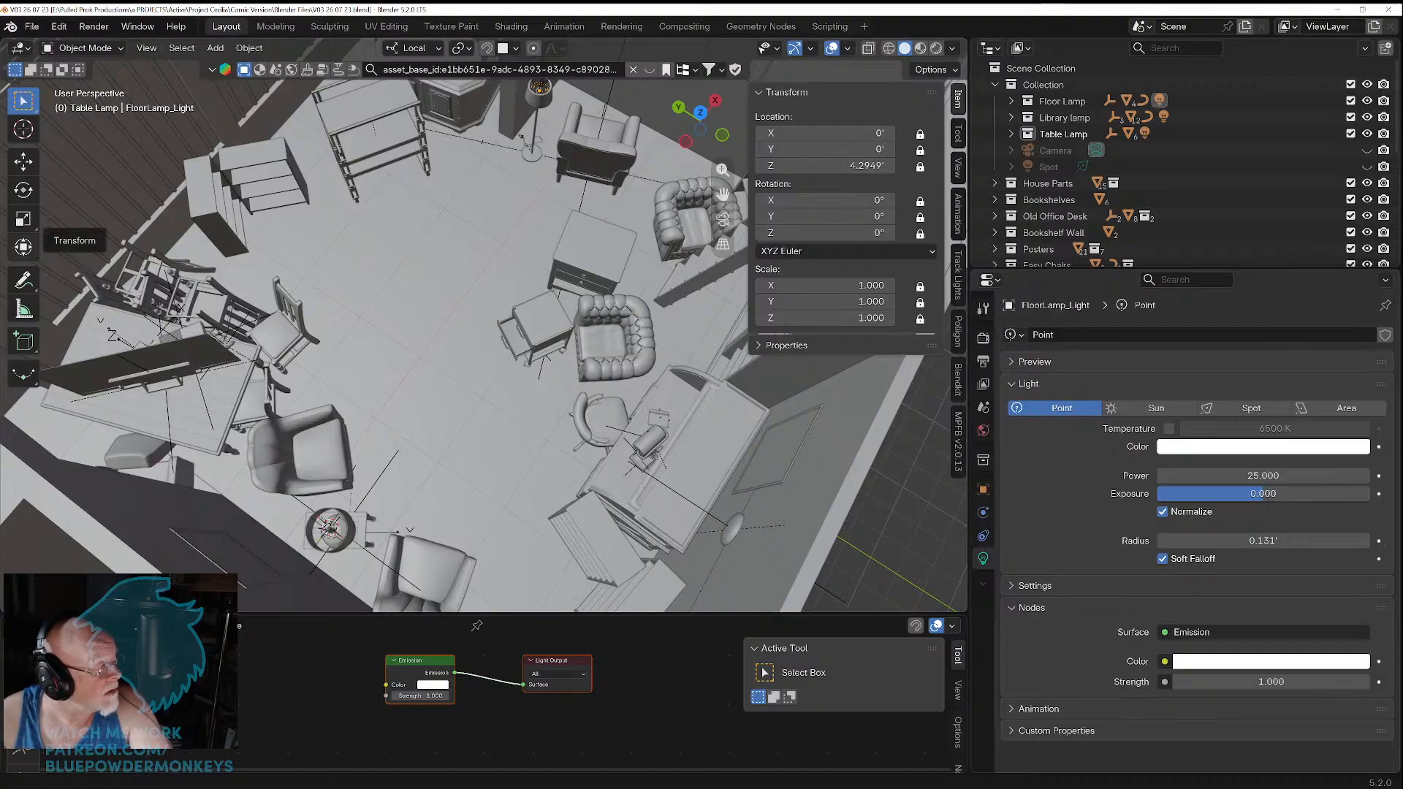
{"action": "scroll", "coordinate": [478, 323], "scroll_direction": "up", "scroll_amount": 2}
{"action": "scroll", "coordinate": [476, 319], "scroll_direction": "down", "scroll_amount": 3}
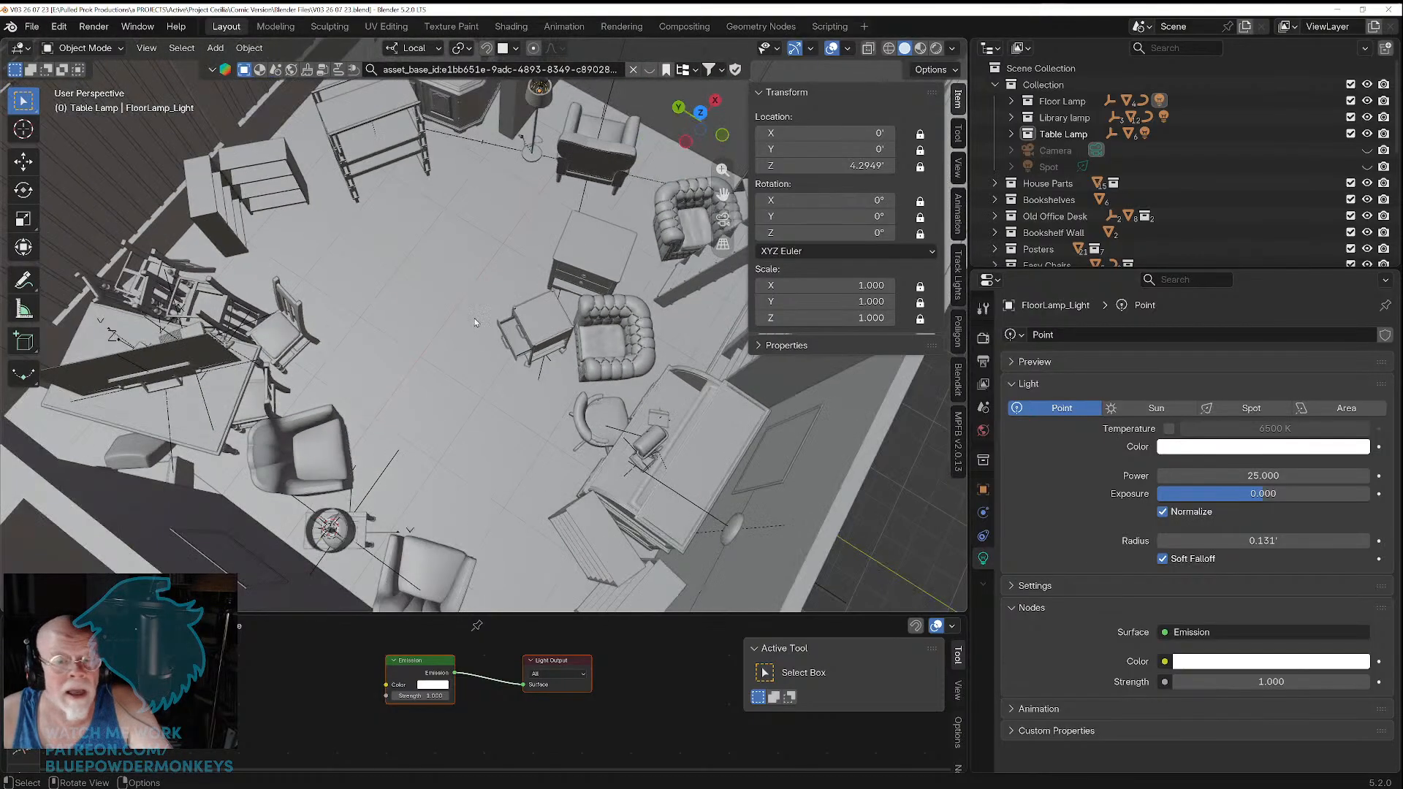
{"action": "scroll", "coordinate": [473, 317], "scroll_direction": "up", "scroll_amount": 2}
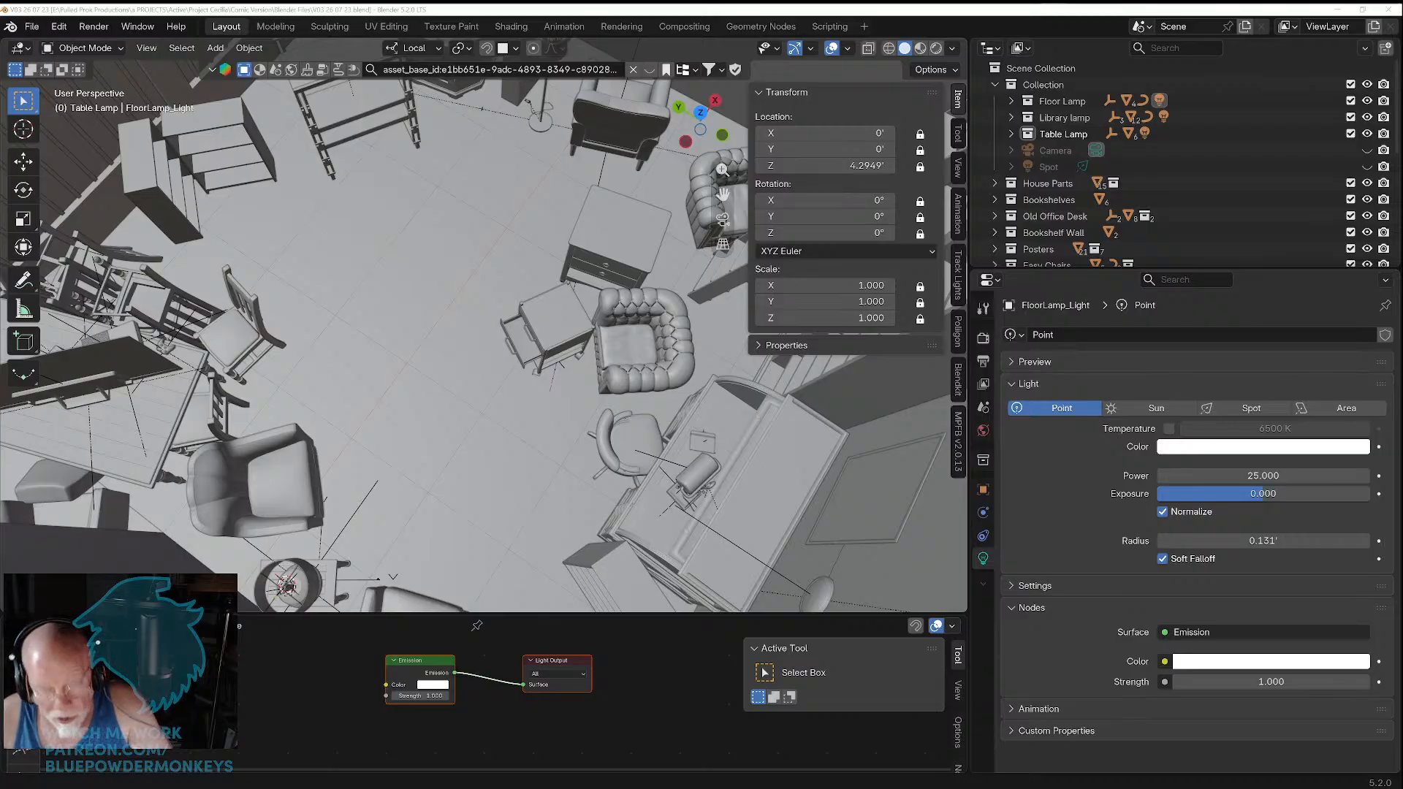
Step: Try pasting the copied objects into the room with the 3D cursor on the open floor, and delete the pasted objects
{"action": "left_click", "coordinate": [398, 335]}
{"action": "right_click", "coordinate": [398, 333], "text": "shift"}
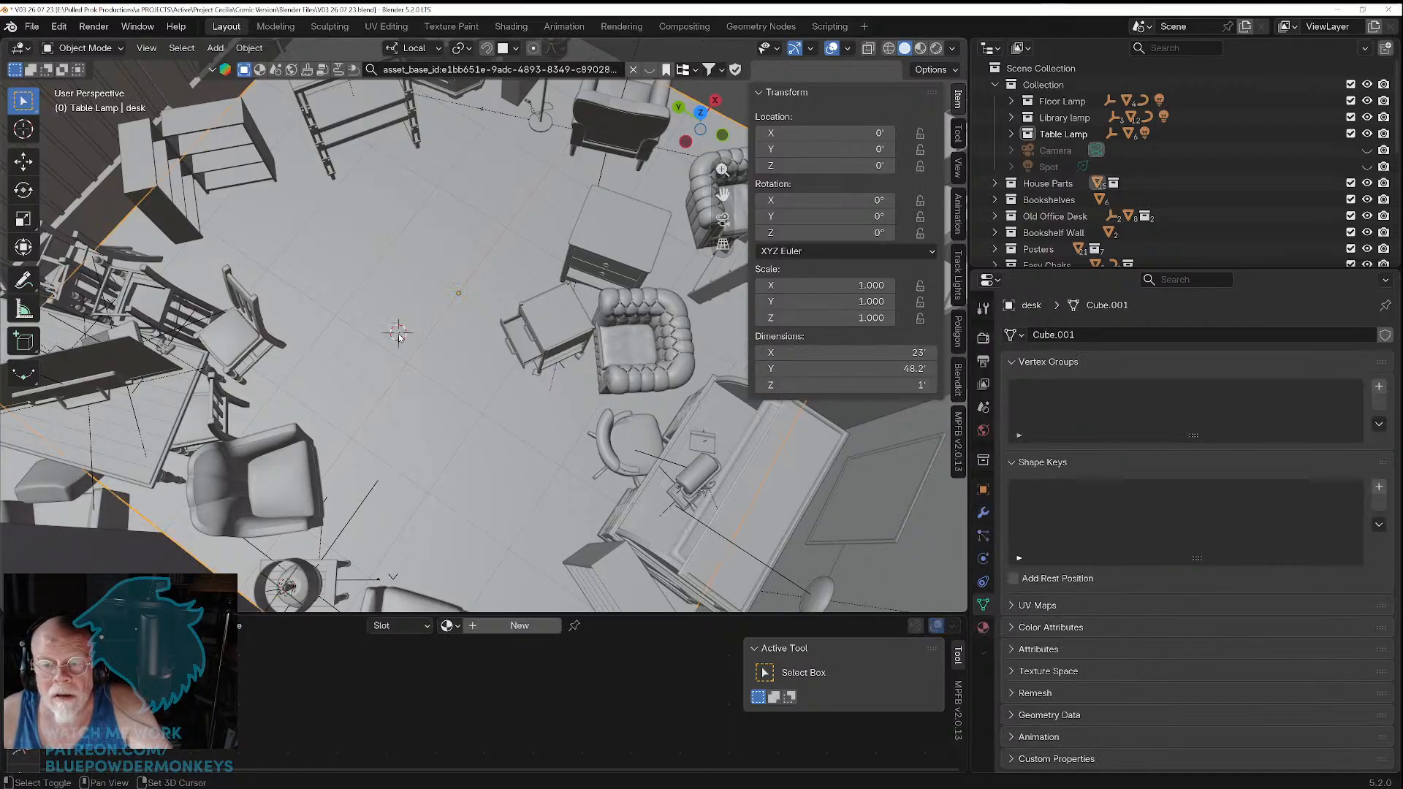
{"action": "key", "text": "ctrl+v"}
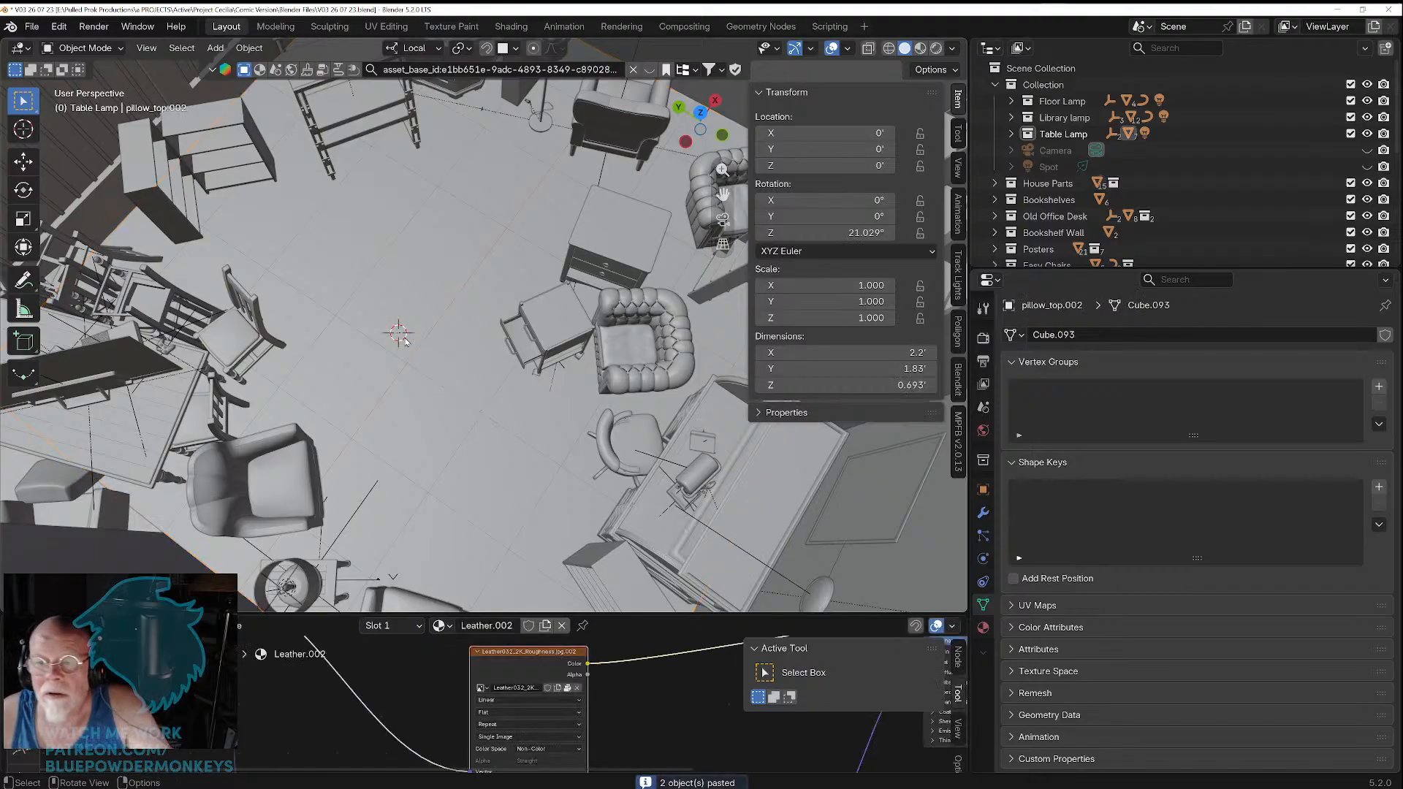
{"action": "scroll", "coordinate": [407, 347], "scroll_direction": "down", "scroll_amount": 8}
{"action": "scroll", "coordinate": [407, 347], "scroll_direction": "up", "scroll_amount": 4}
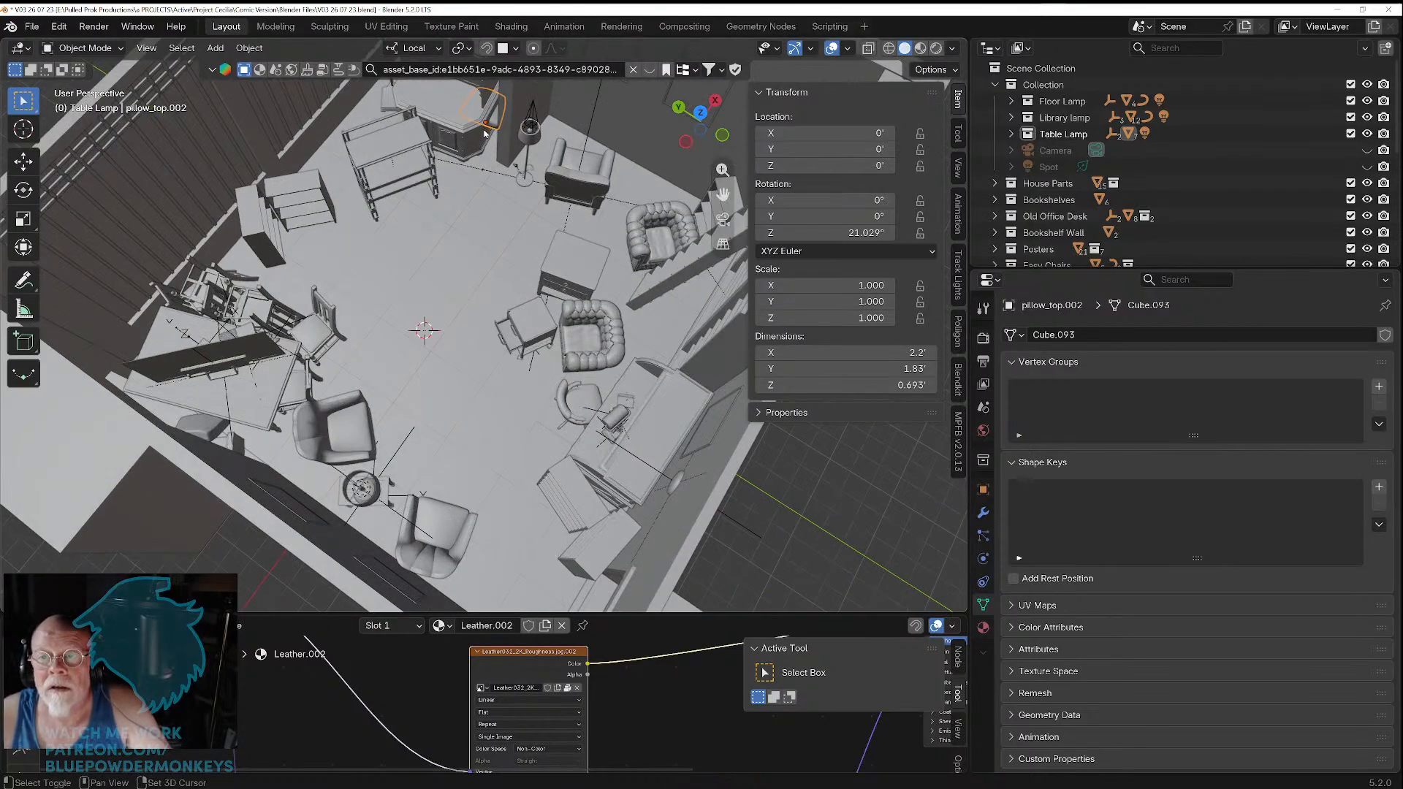
{"action": "scroll", "coordinate": [390, 437], "scroll_direction": "down", "scroll_amount": 2}
{"action": "scroll", "coordinate": [390, 437], "scroll_direction": "up", "scroll_amount": 2}
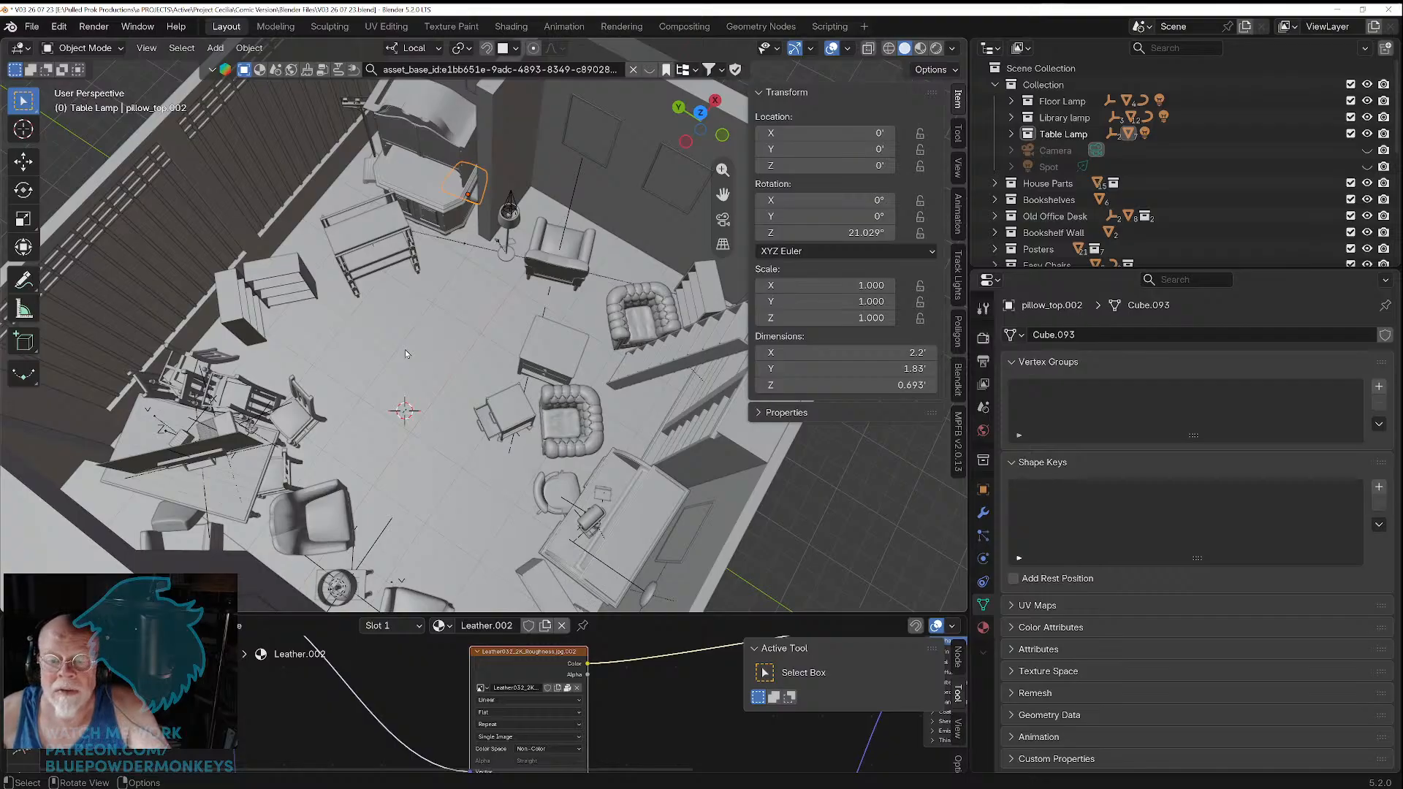
{"action": "key", "text": "Delete"}
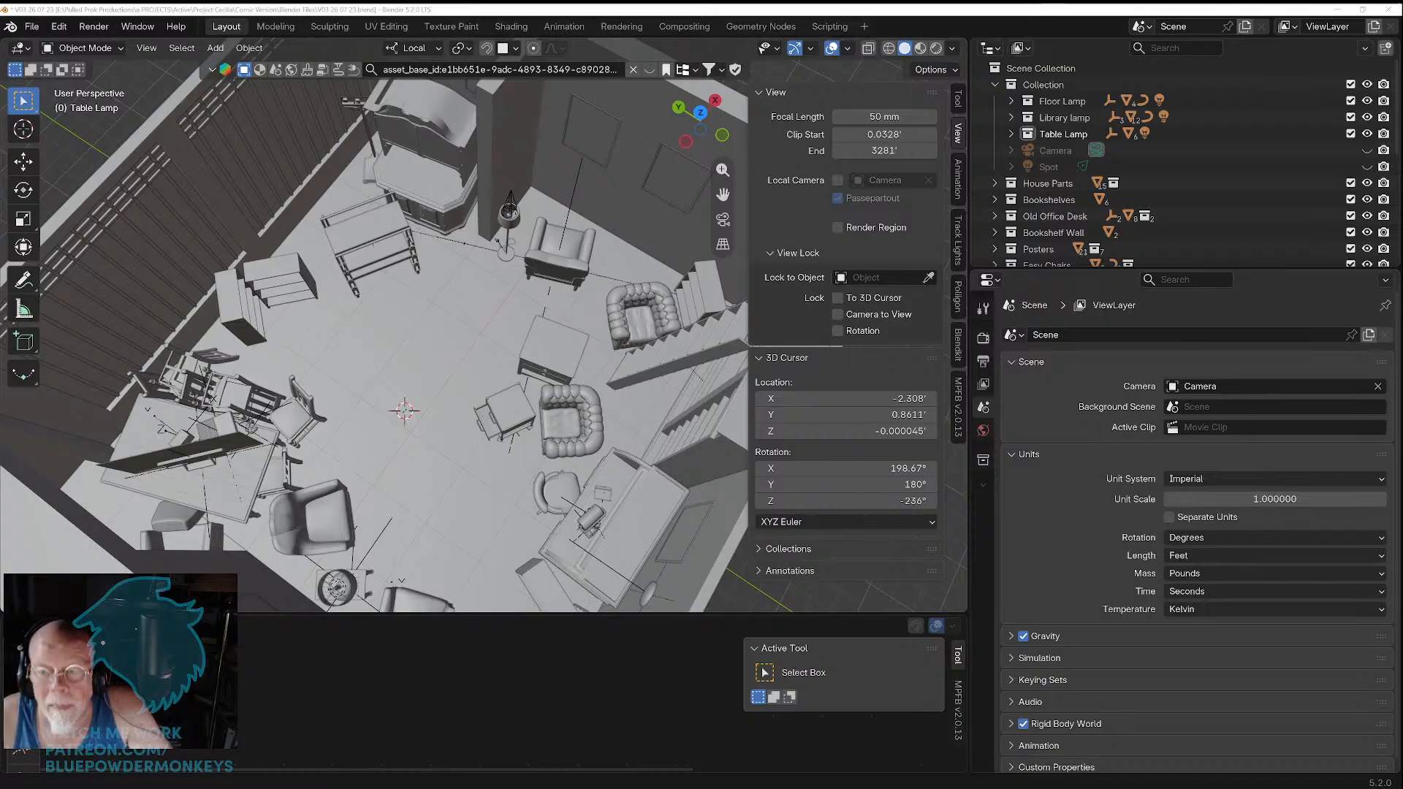
Step: Place the 3D cursor on the seat of the armchair behind the table in the room's corner
{"action": "mouse_move", "coordinate": [370, 371]}
{"action": "middle_mouse_down"}
{"action": "mouse_move", "coordinate": [242, 376]}
{"action": "mouse_move", "coordinate": [354, 385]}
{"action": "middle_mouse_up"}
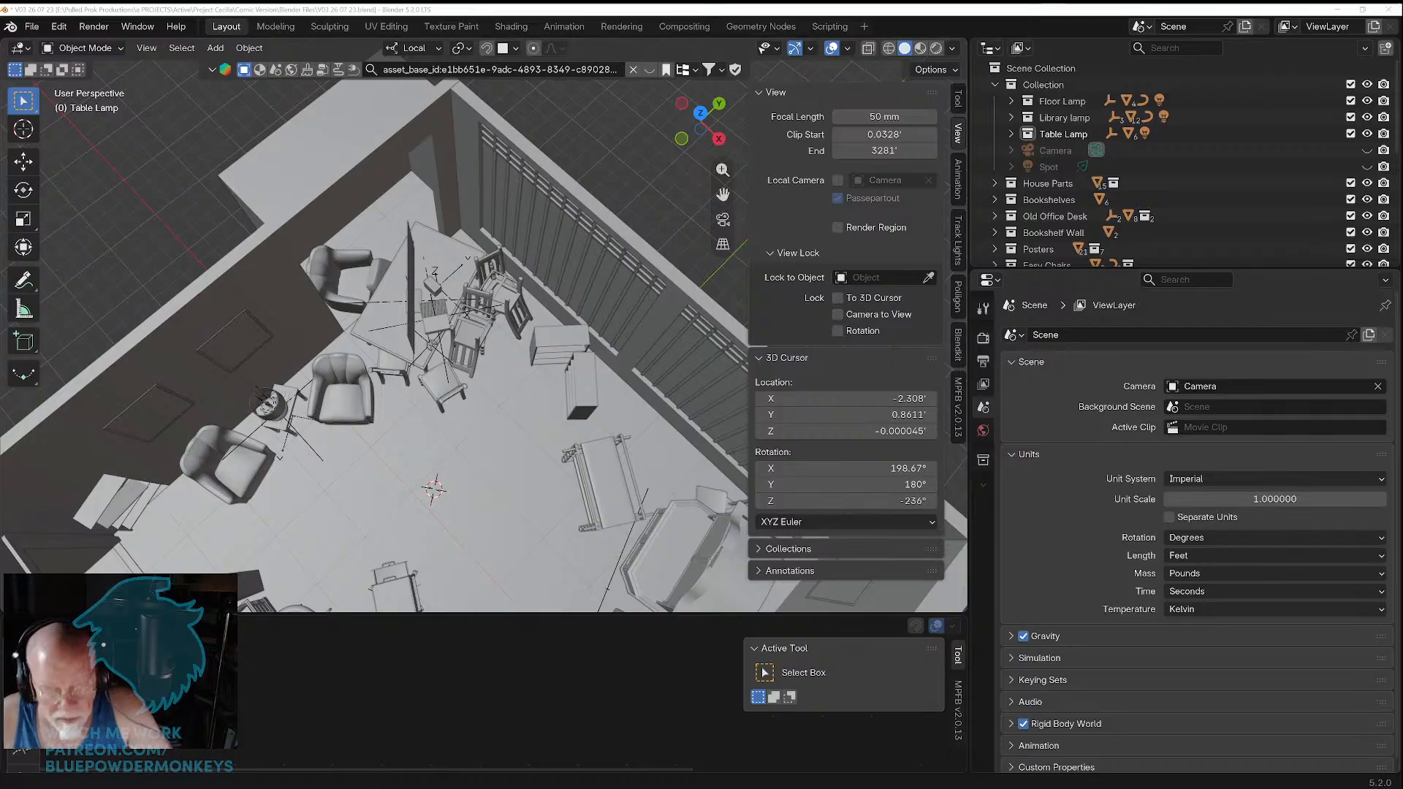
{"action": "right_click", "coordinate": [352, 287], "text": "shift"}
{"action": "scroll", "coordinate": [352, 287], "scroll_direction": "up", "scroll_amount": 4}
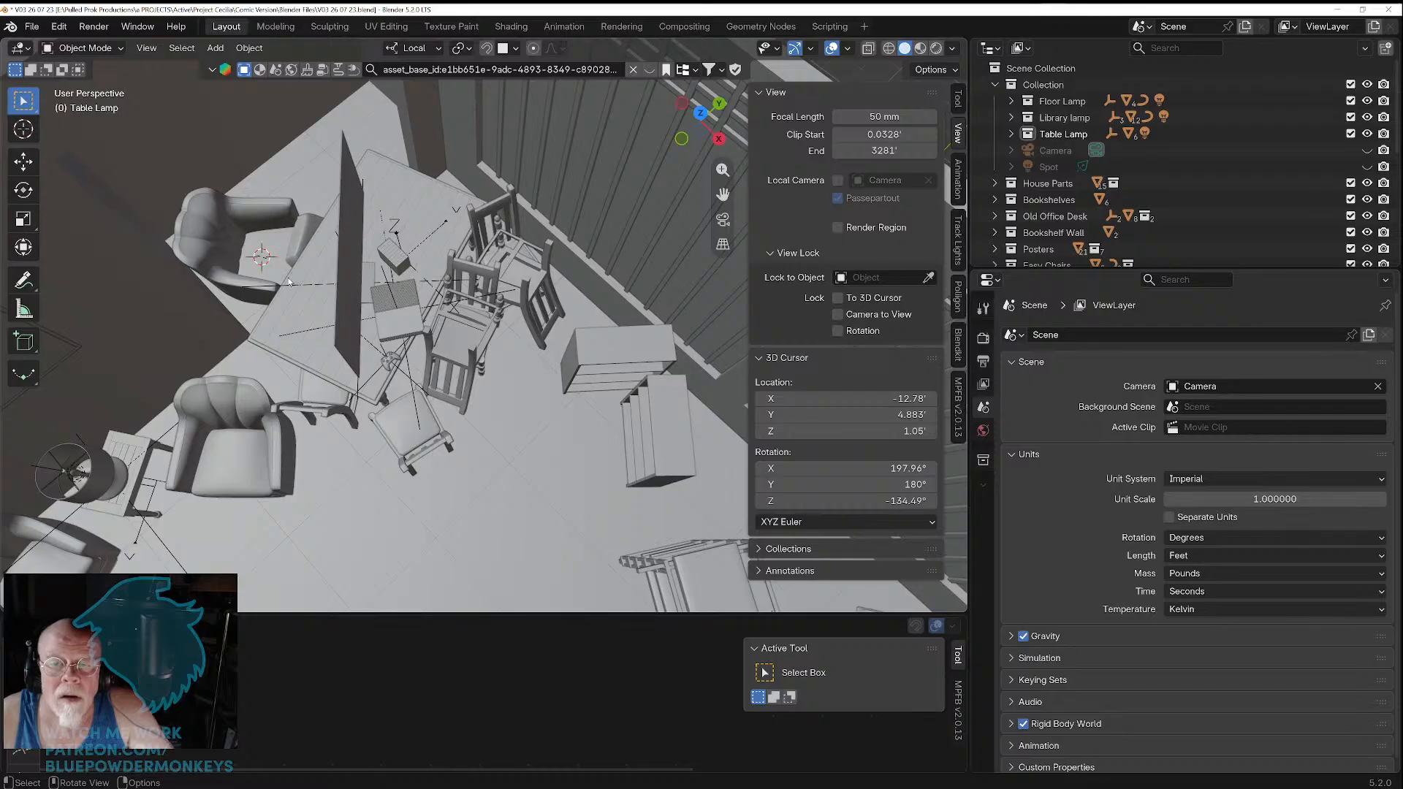
{"action": "scroll", "coordinate": [288, 281], "scroll_direction": "up", "scroll_amount": 1}
{"action": "middle_click_drag", "start_coordinate": [267, 272], "coordinate": [480, 314], "text": "shift"}
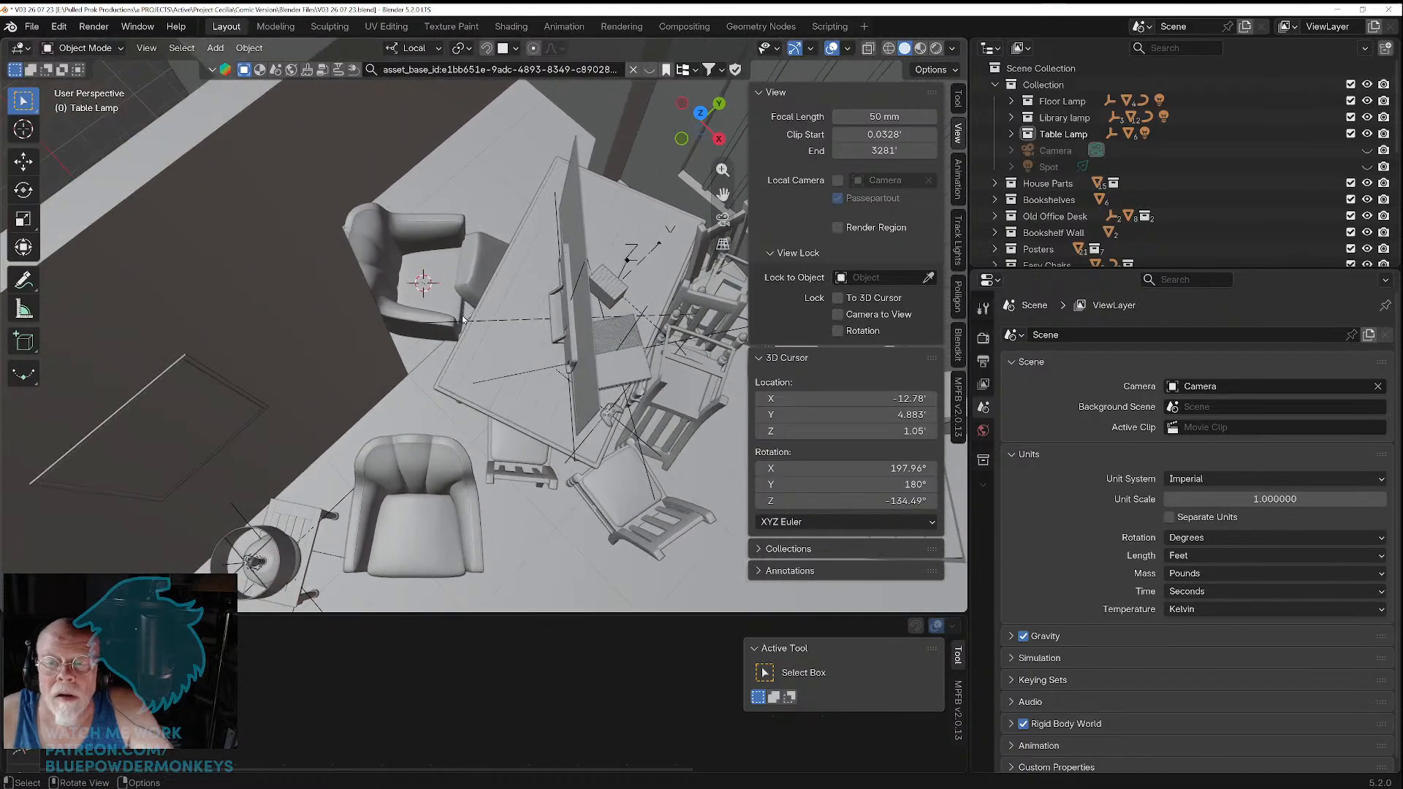
{"action": "scroll", "coordinate": [463, 319], "scroll_direction": "up", "scroll_amount": 1}
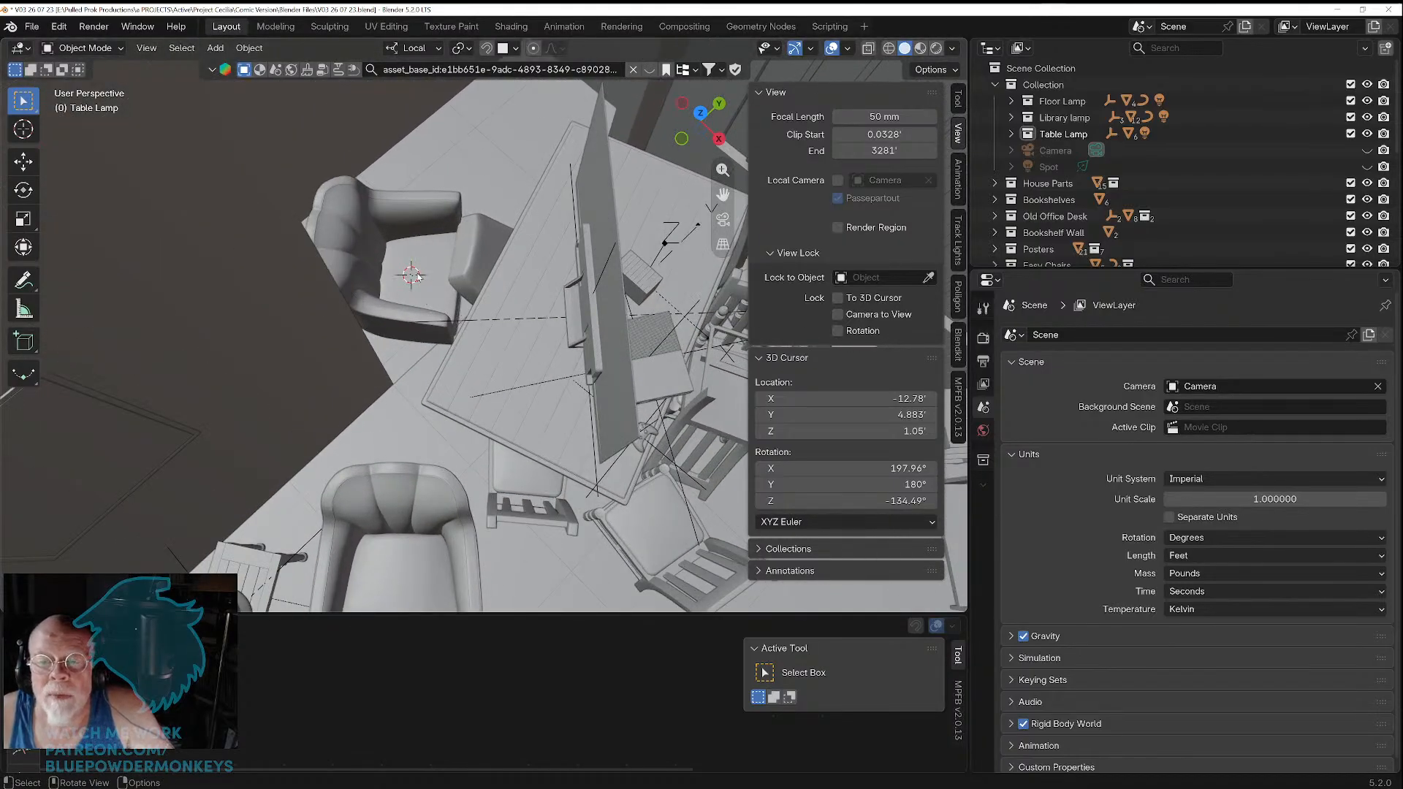
{"action": "scroll", "coordinate": [413, 283], "scroll_direction": "up", "scroll_amount": 3}
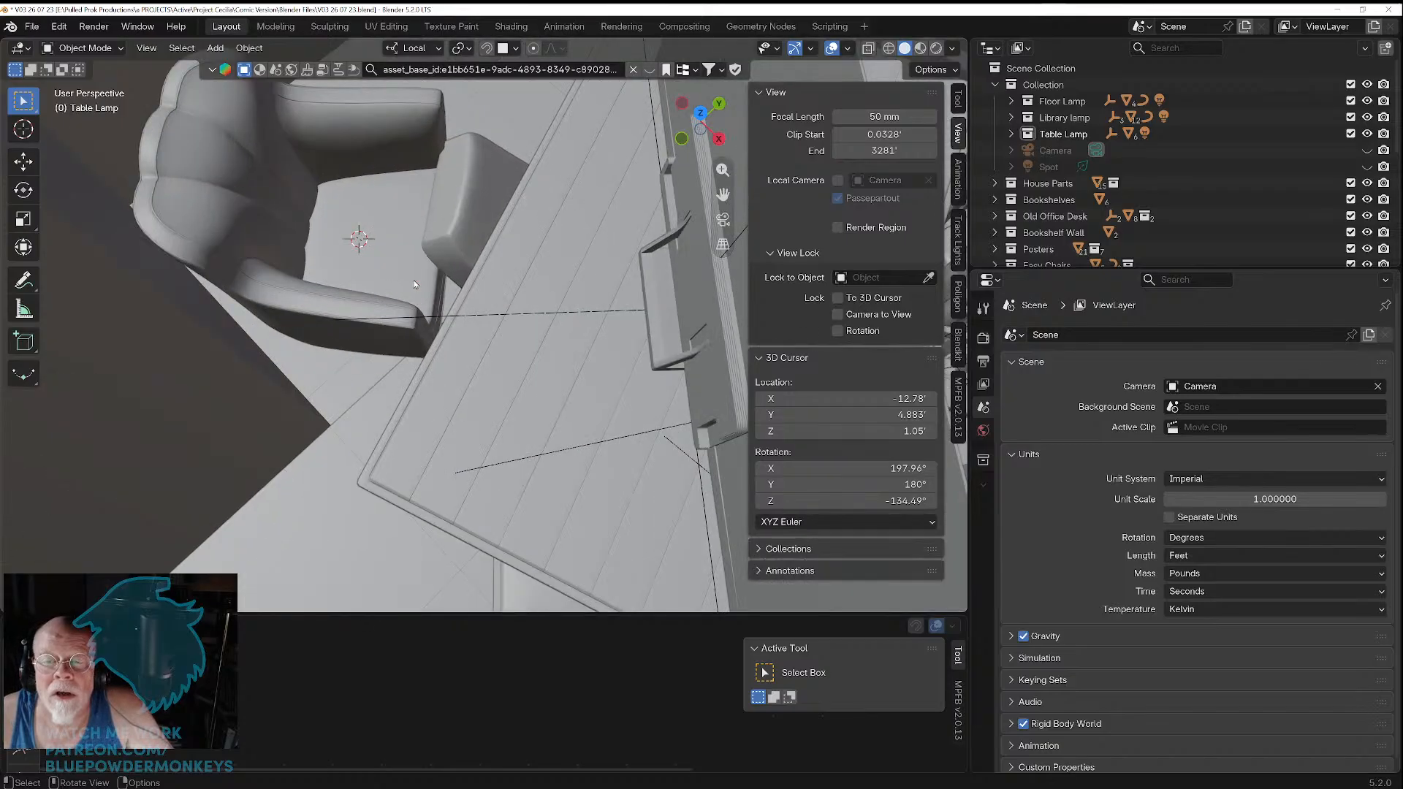
{"action": "middle_click_drag", "start_coordinate": [387, 267], "coordinate": [438, 317], "text": "shift"}
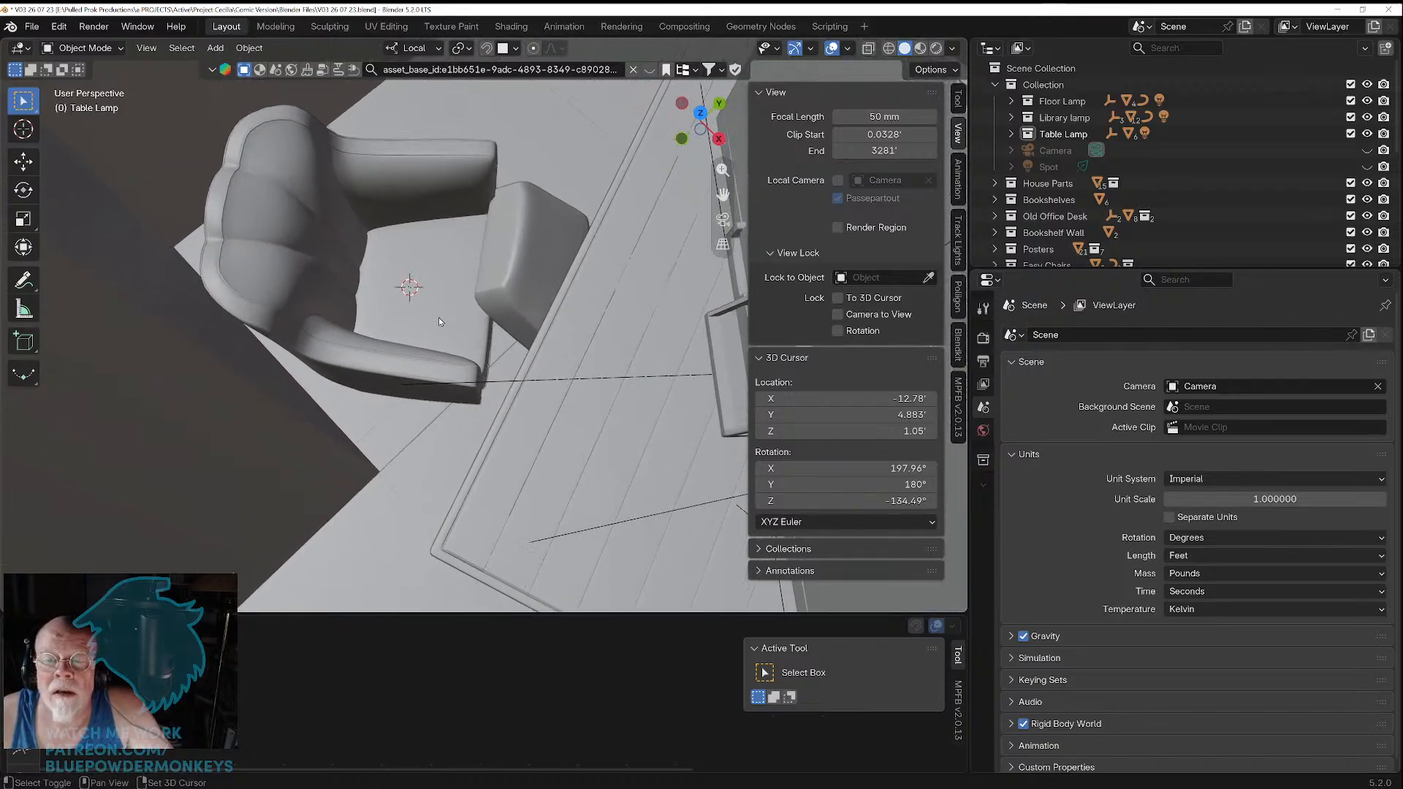
{"action": "left_click", "coordinate": [32, 26]}
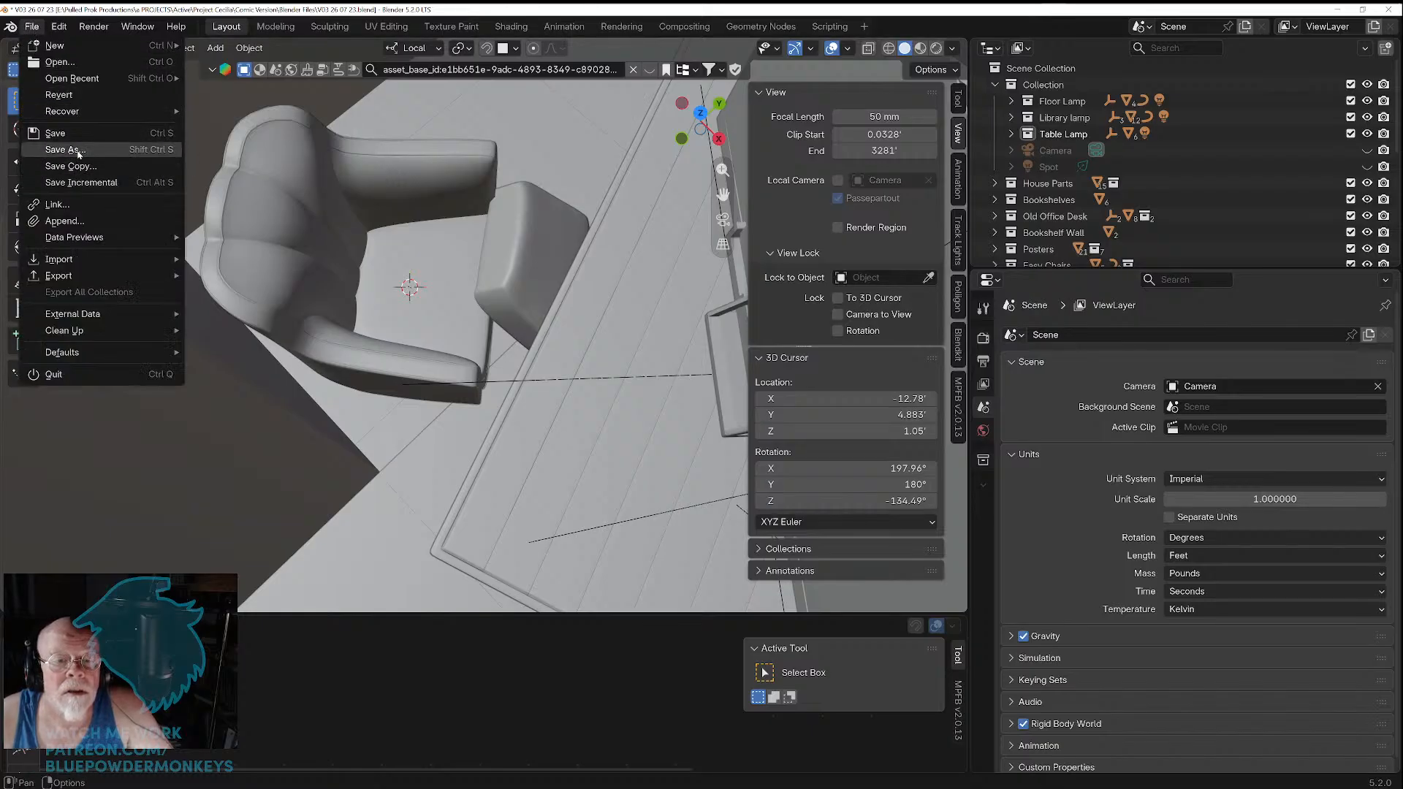
{"action": "mouse_move", "coordinate": [59, 27]}
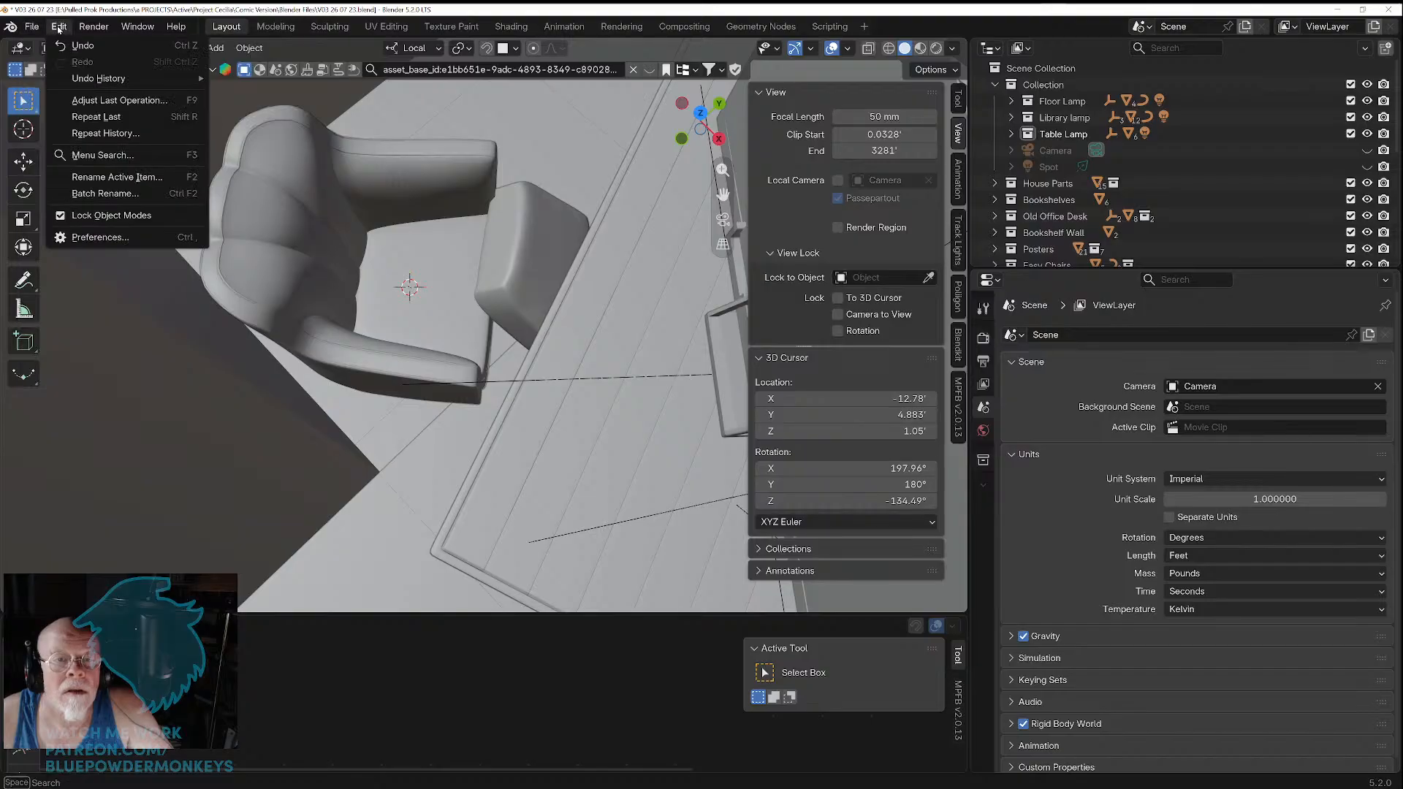
{"action": "mouse_move", "coordinate": [99, 78]}
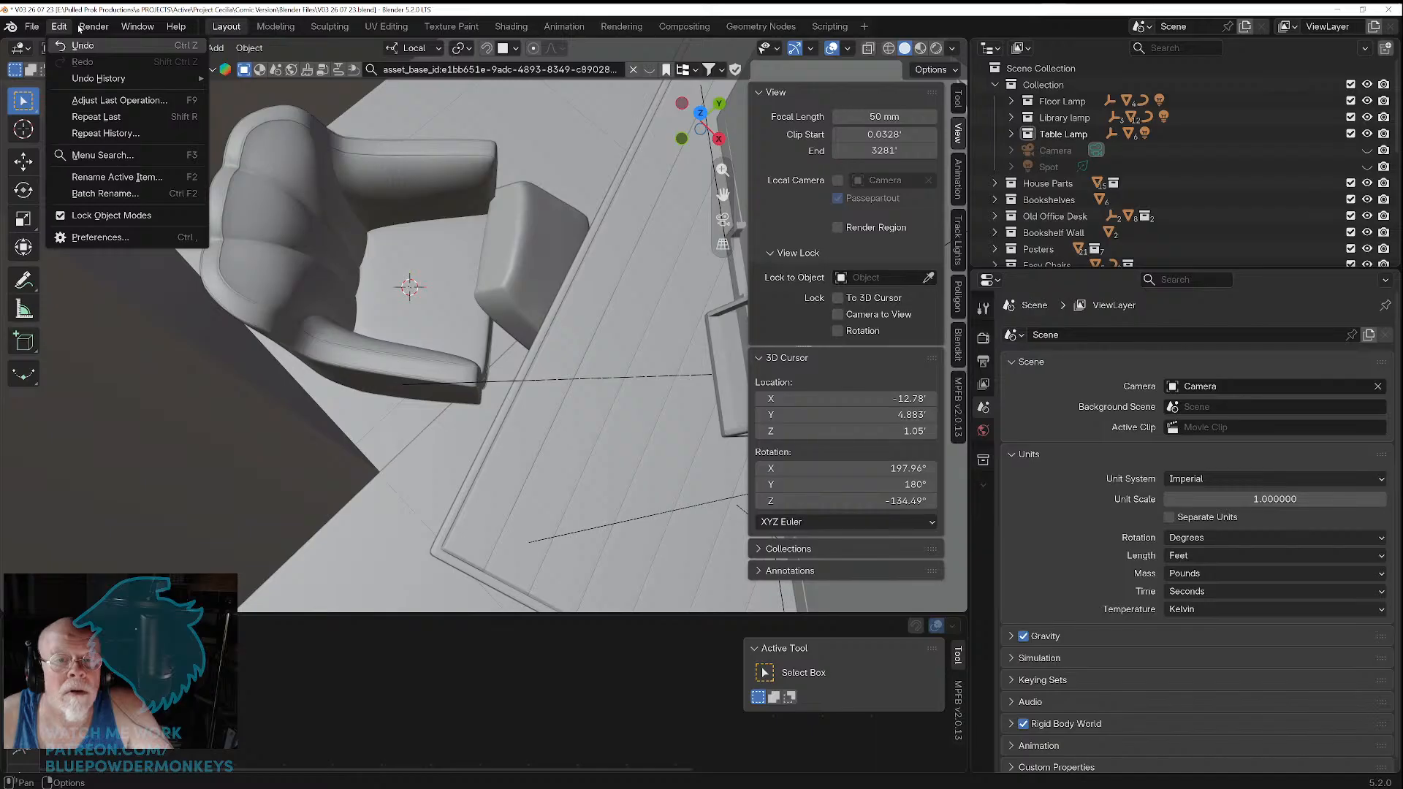
Step: Start the Append command and go up from the table lamp asset's folder to the assets\models folder
{"action": "left_click", "coordinate": [34, 27]}
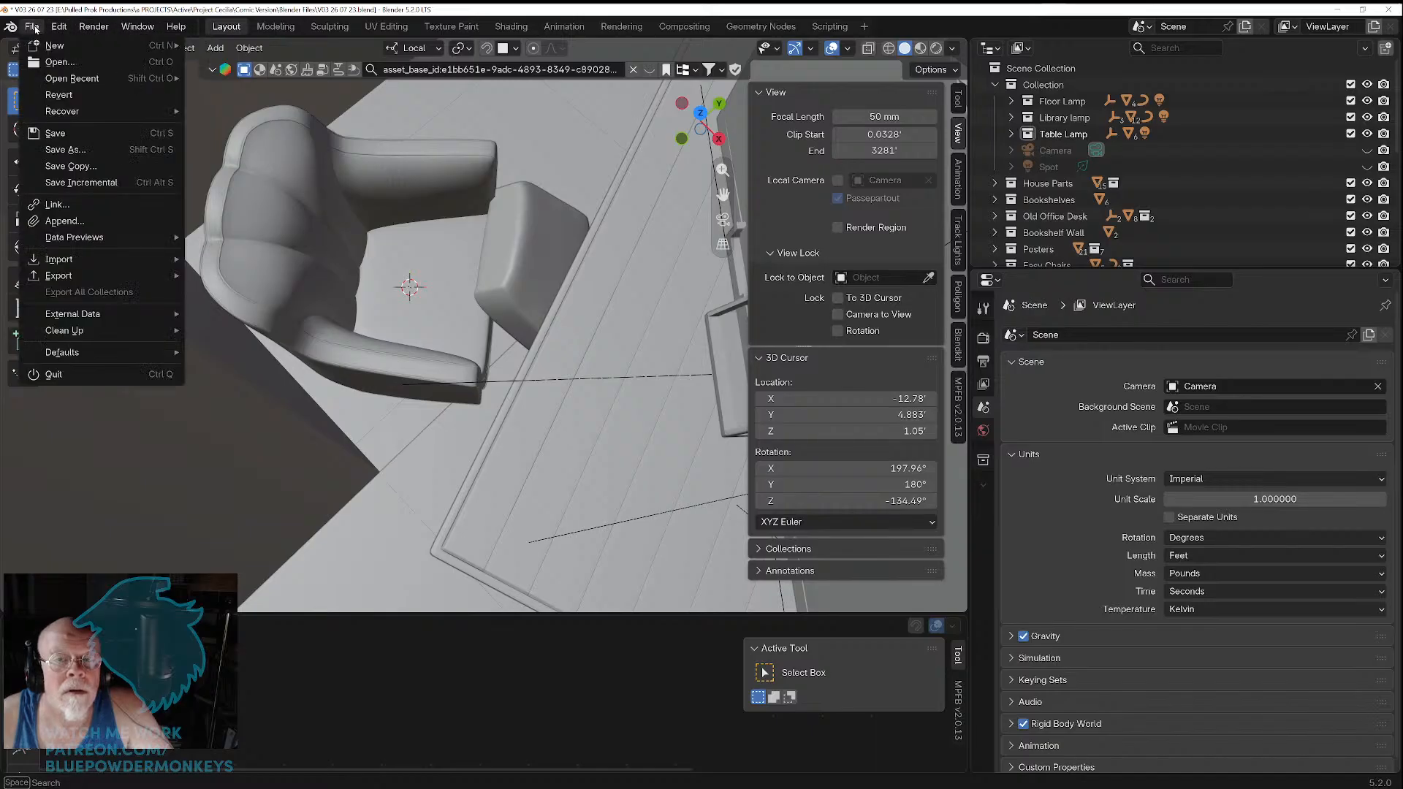
{"action": "left_click", "coordinate": [105, 223]}
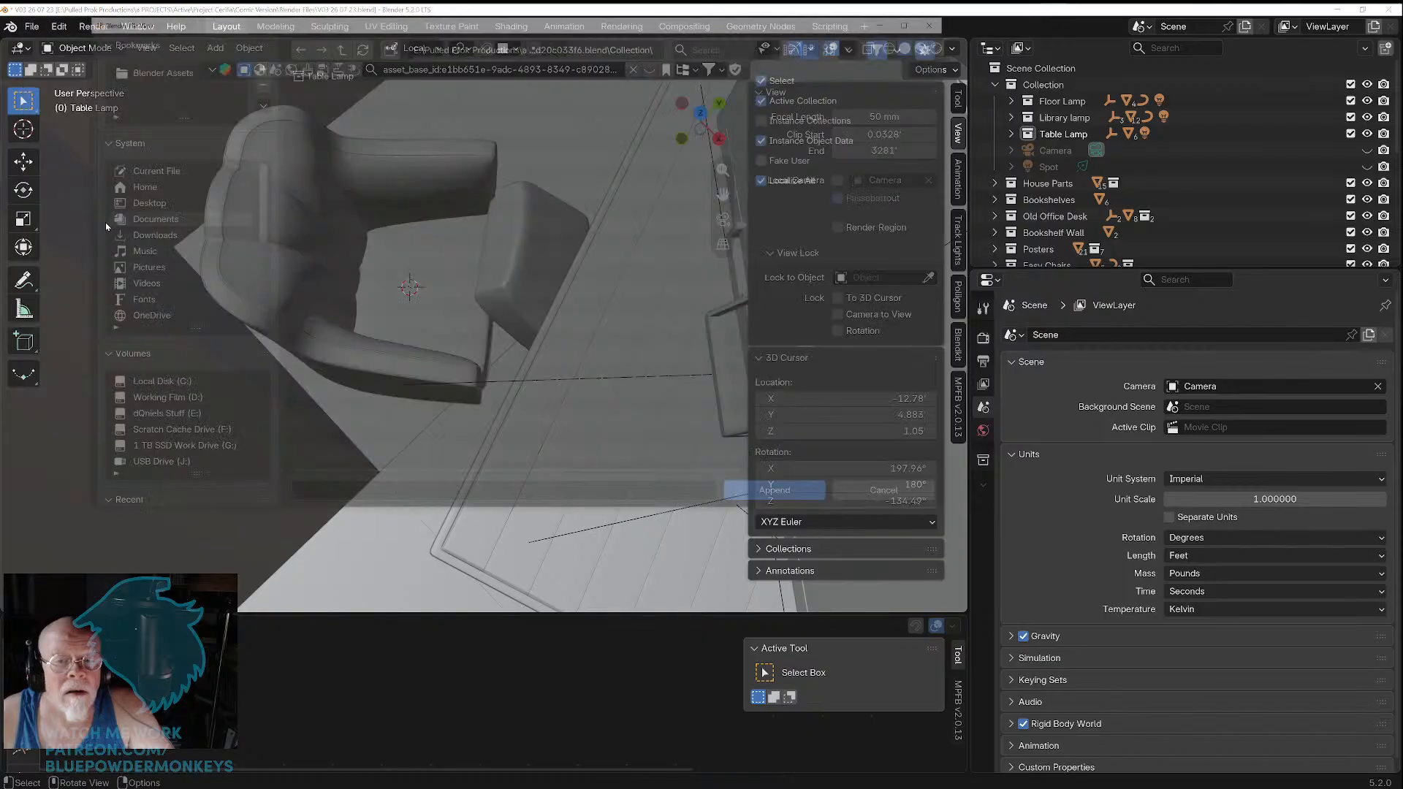
{"action": "left_click", "coordinate": [336, 48]}
{"action": "left_click", "coordinate": [335, 50]}
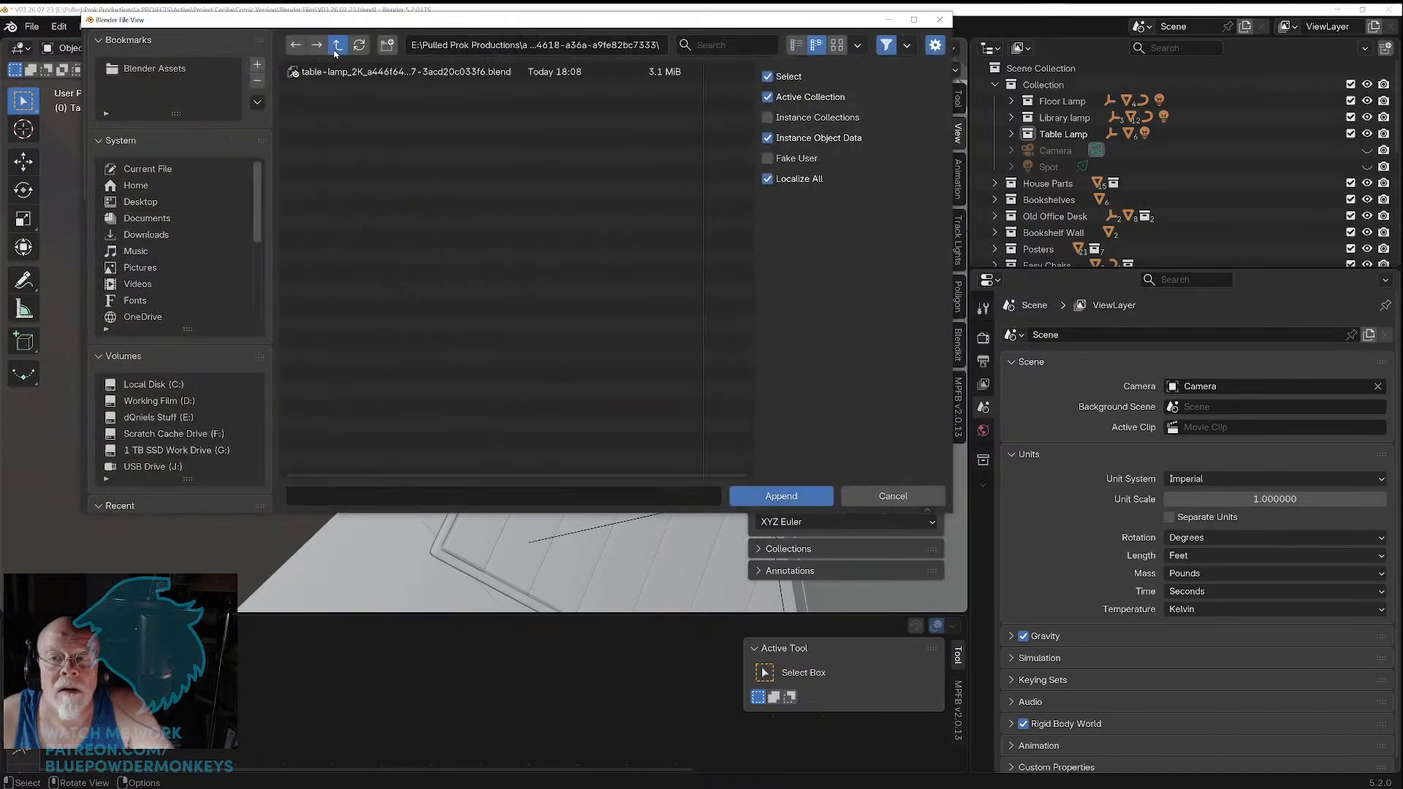
{"action": "left_click", "coordinate": [336, 49]}
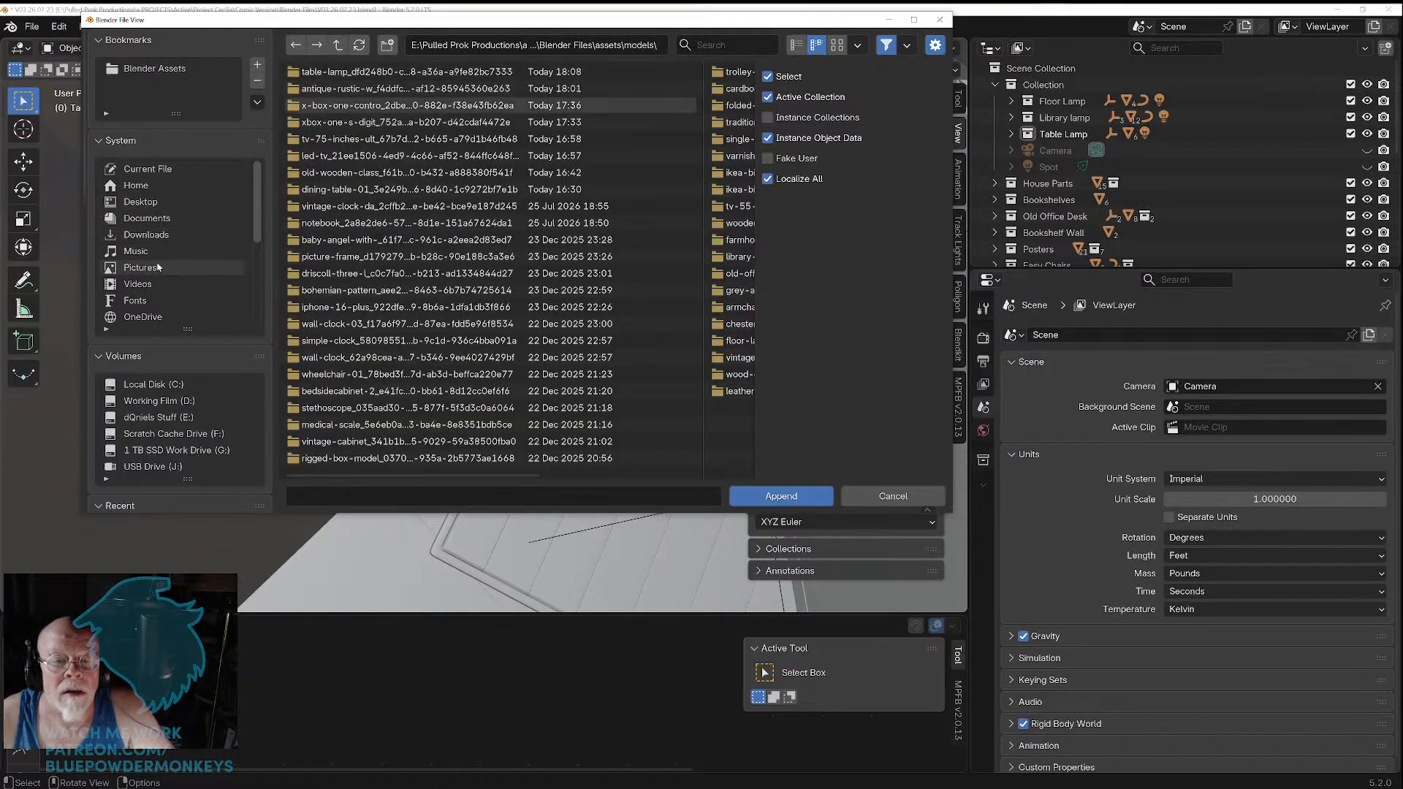
Step: In the Append browser, go from drive E: to the project's Comic Version\Blender Files folder under a PROJECTS\Active
{"action": "left_click", "coordinate": [168, 417]}
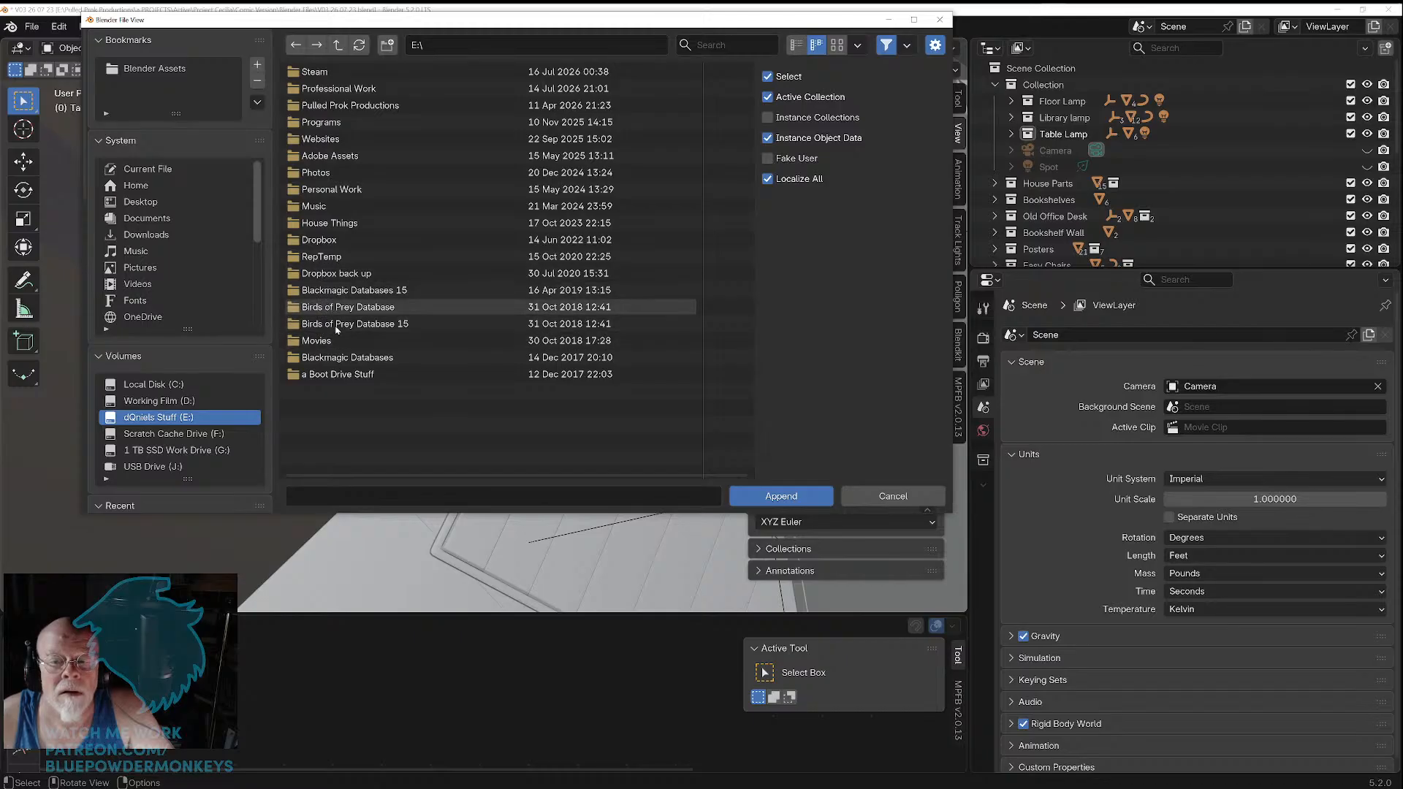
{"action": "left_click", "coordinate": [325, 107]}
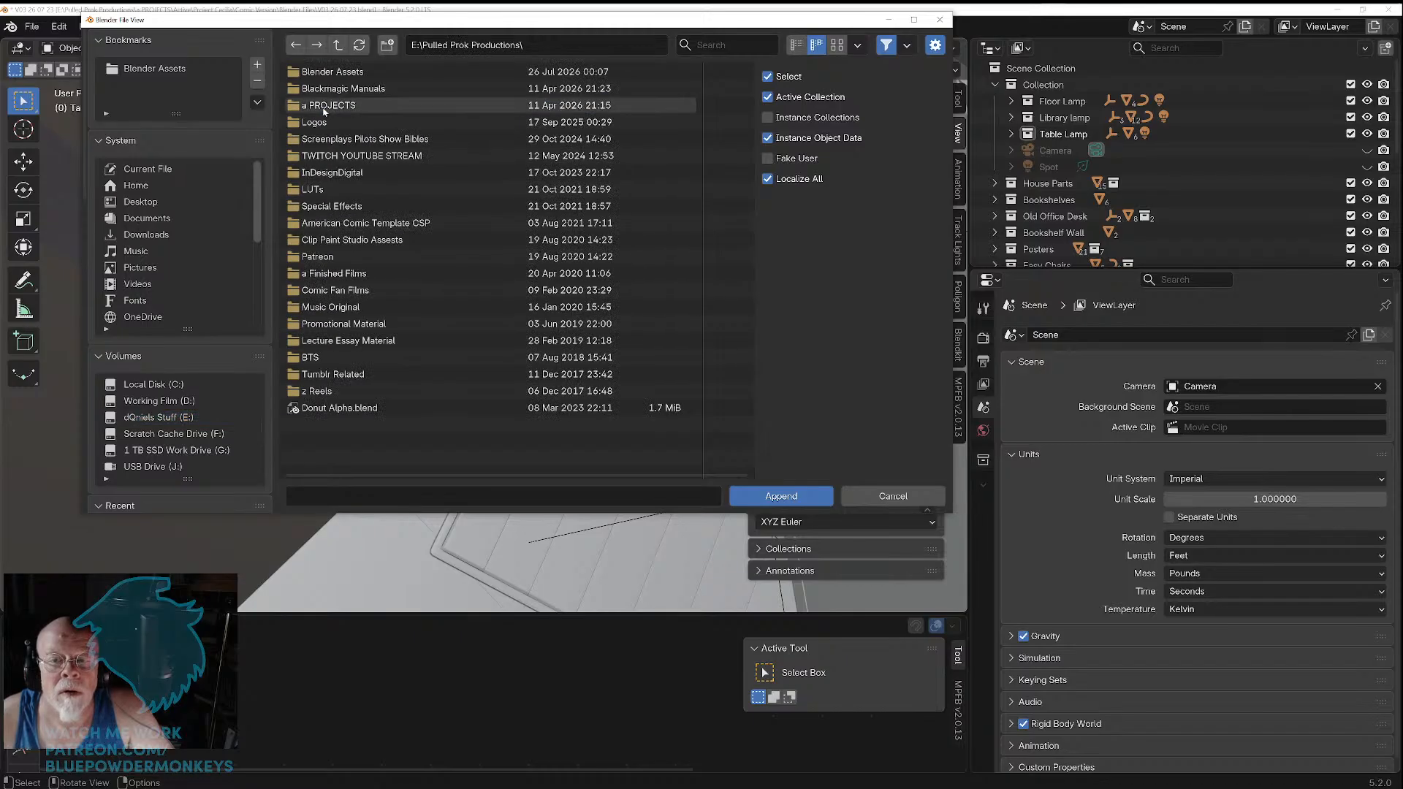
{"action": "left_click", "coordinate": [326, 107]}
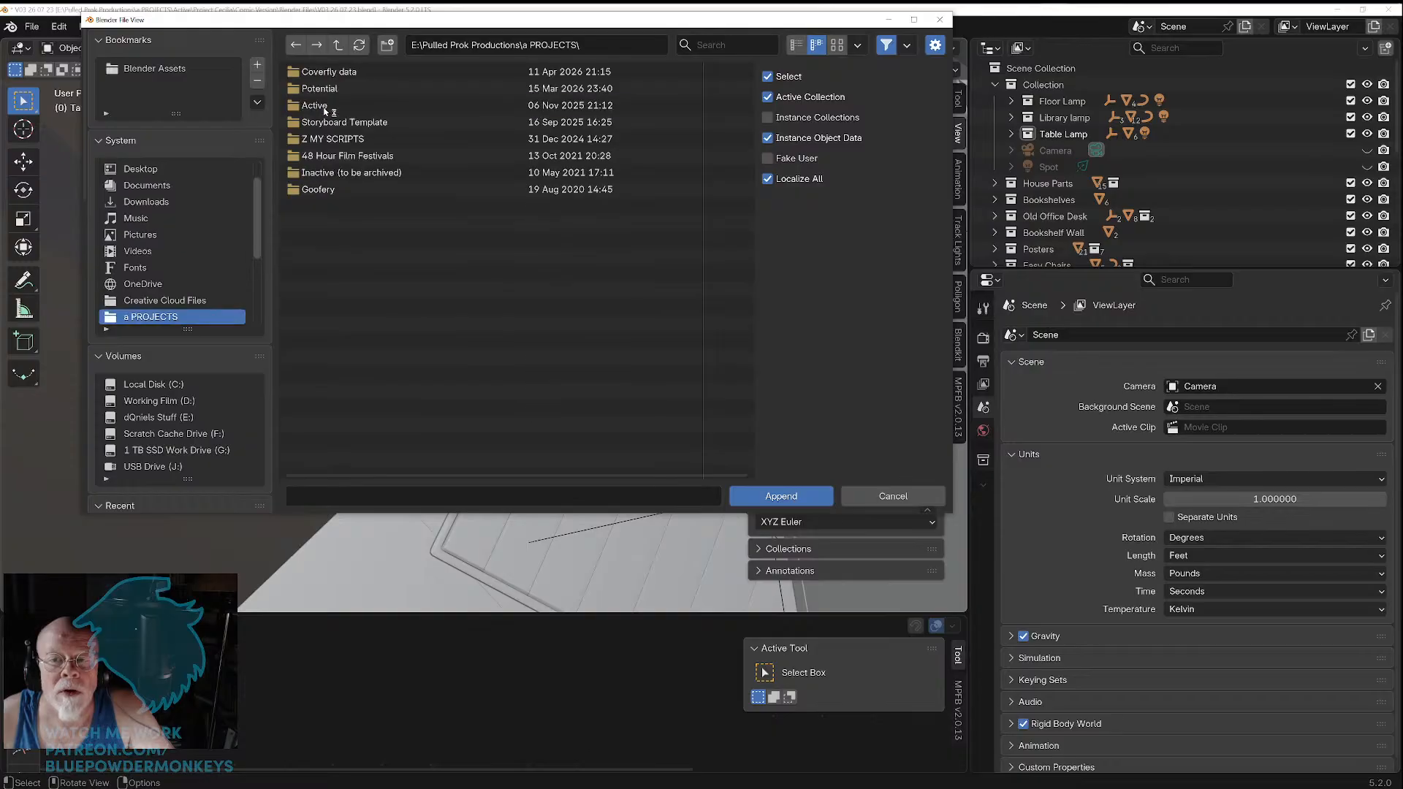
{"action": "left_click", "coordinate": [325, 107]}
{"action": "left_click", "coordinate": [330, 122]}
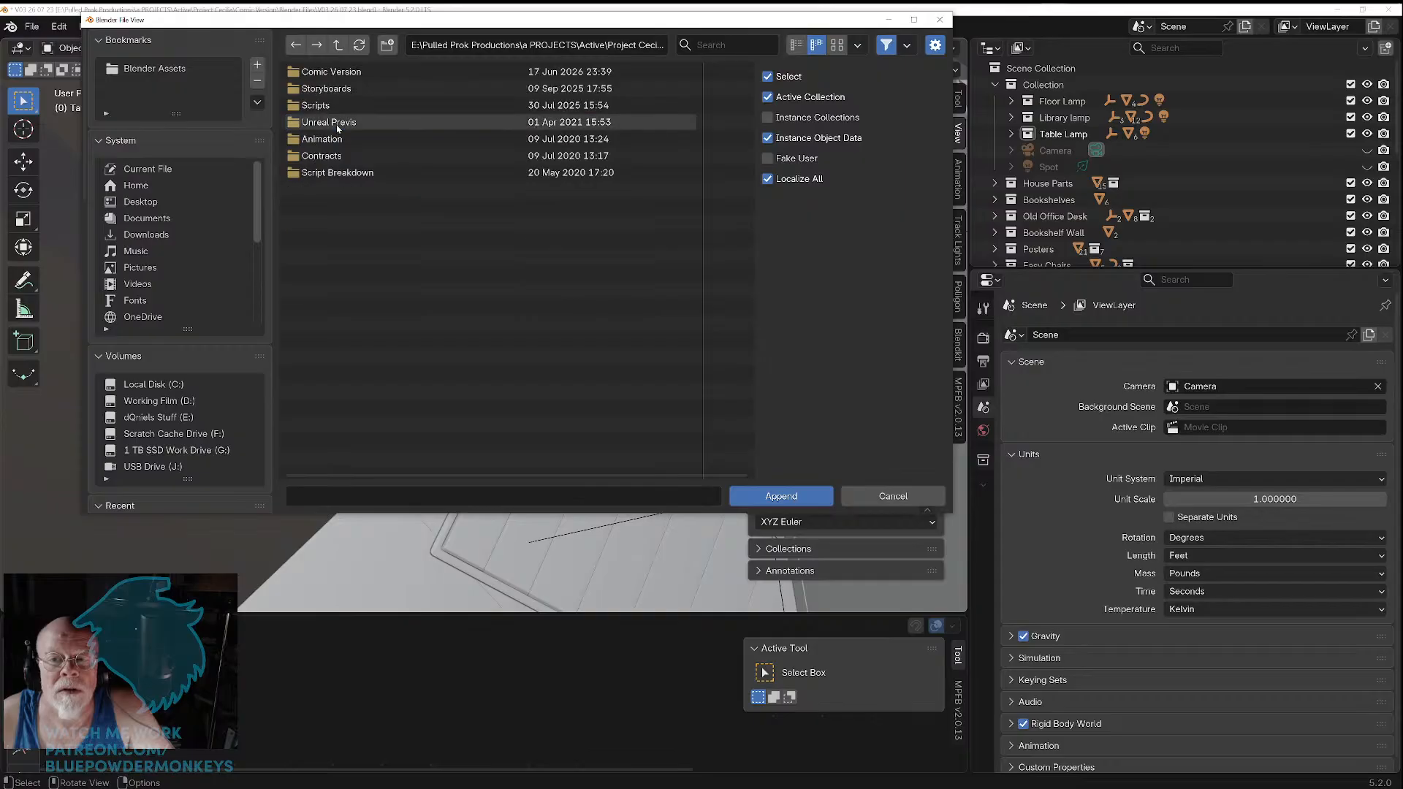
{"action": "left_click", "coordinate": [339, 71]}
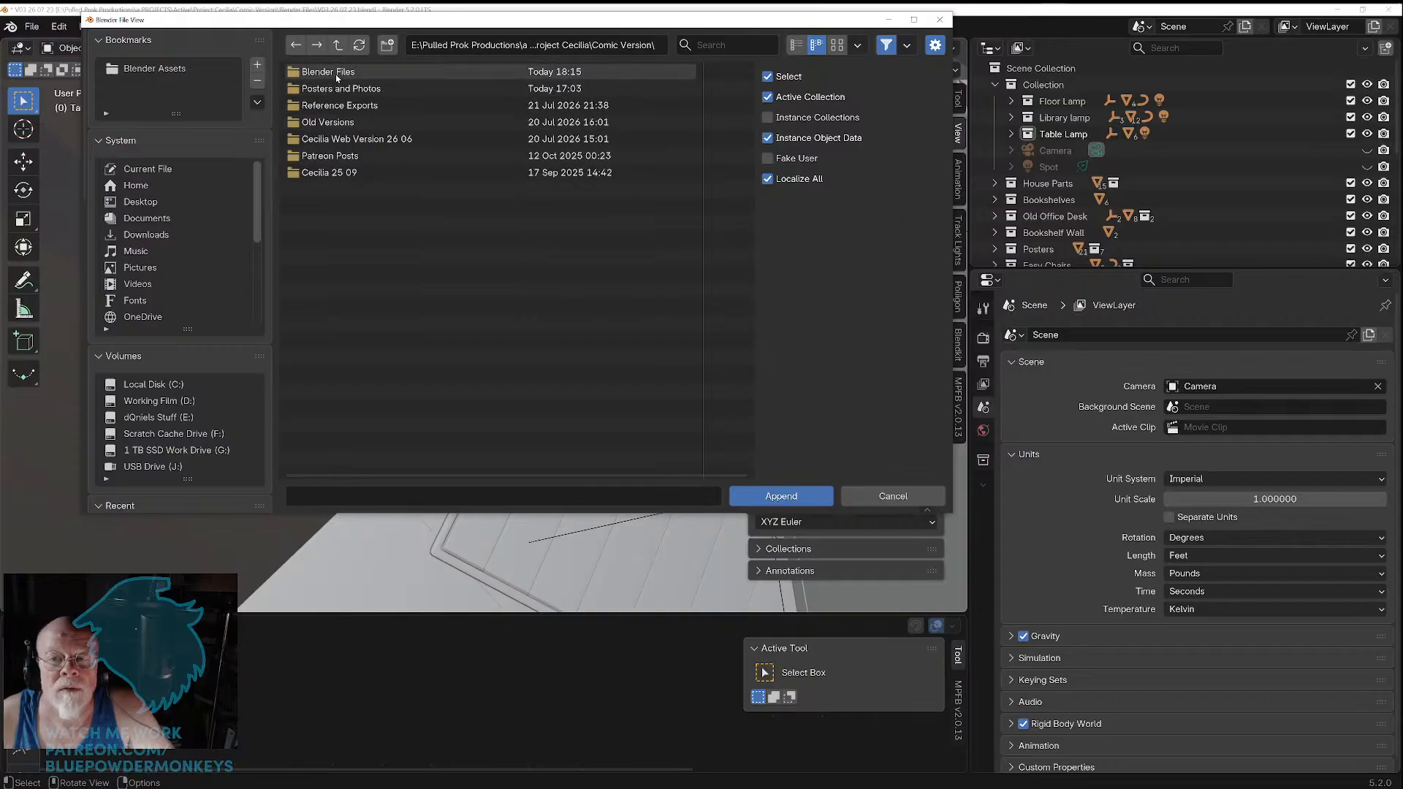
{"action": "left_click", "coordinate": [338, 73]}
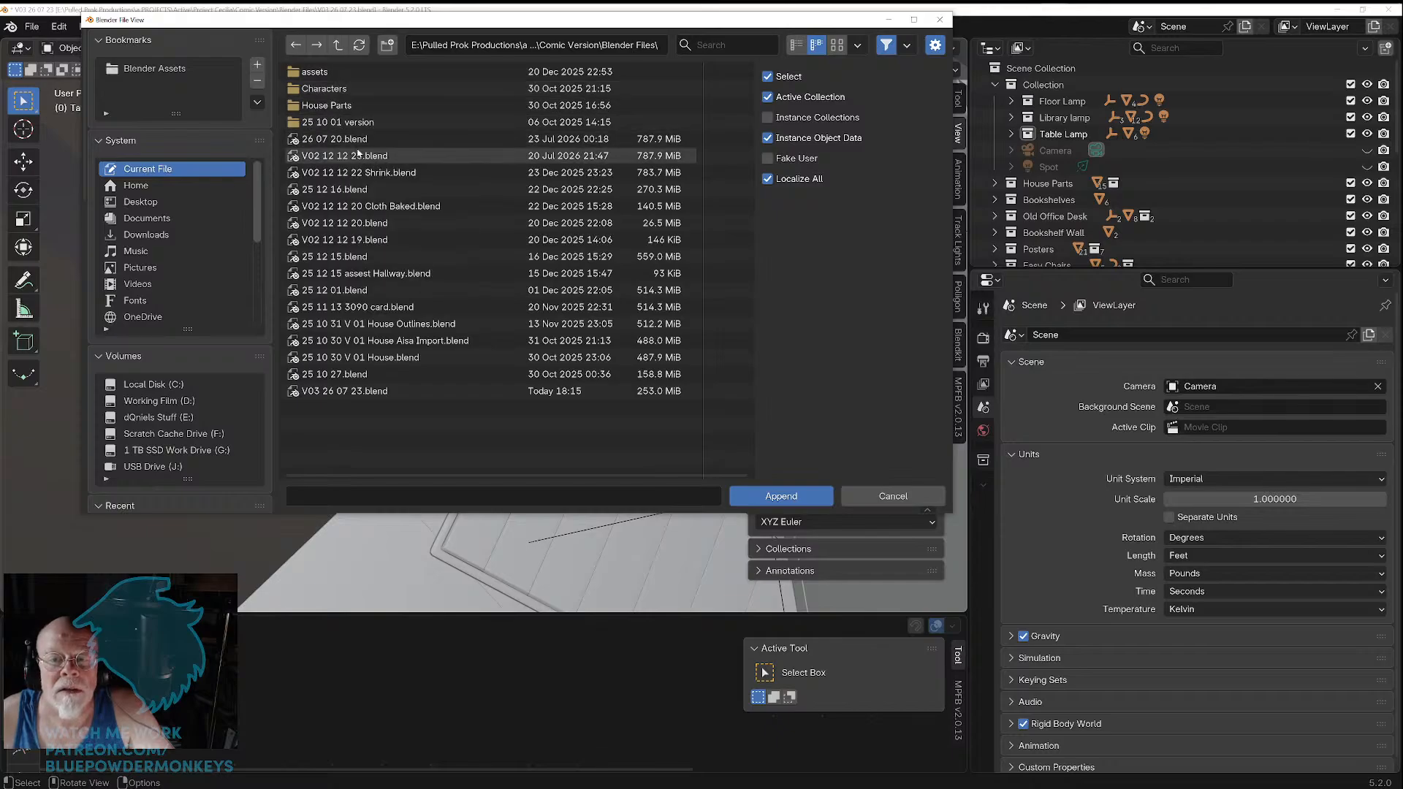
Step: Open 26 07 20.blend for appending and go into its Object category
{"action": "mouse_move", "coordinate": [359, 146]}
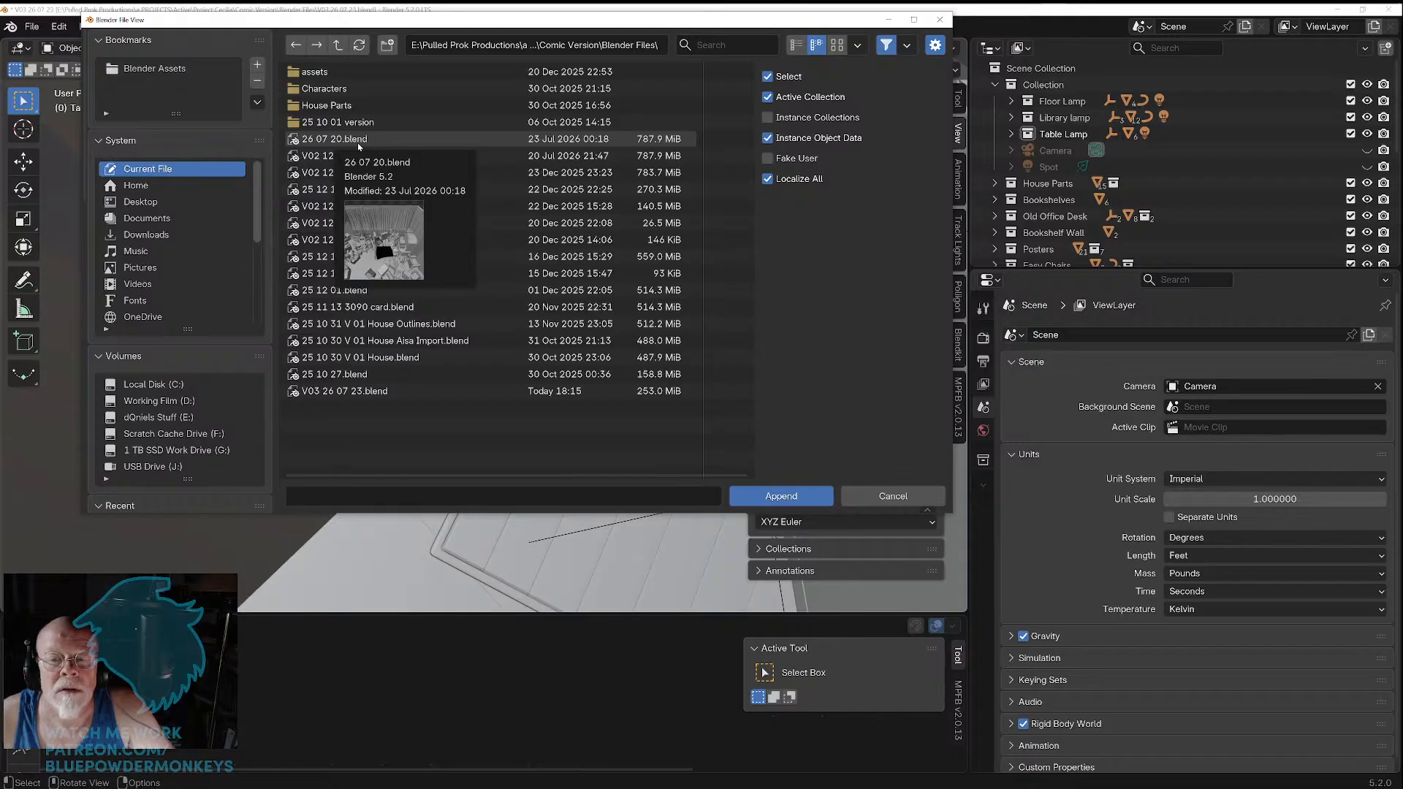
{"action": "left_click", "coordinate": [357, 143]}
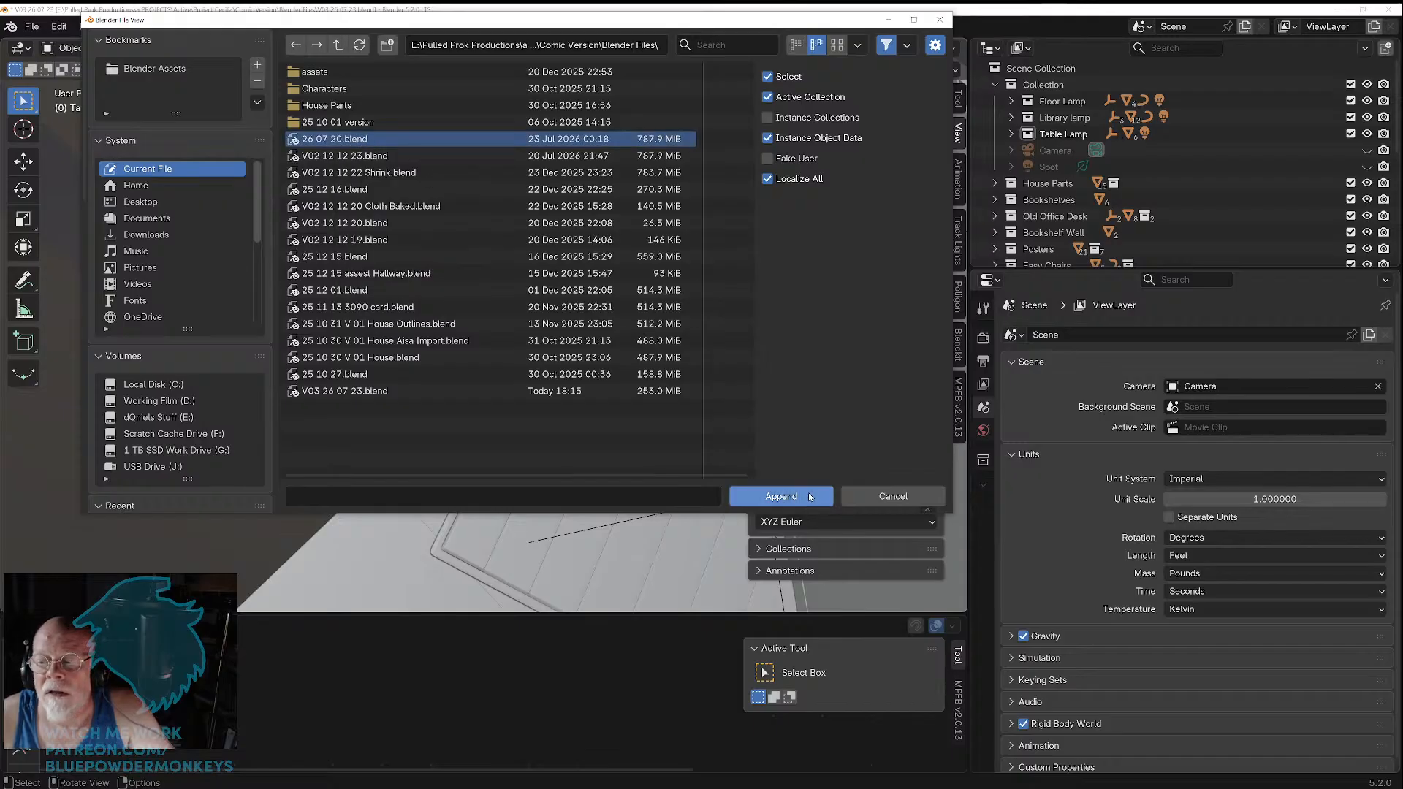
{"action": "left_click", "coordinate": [779, 496]}
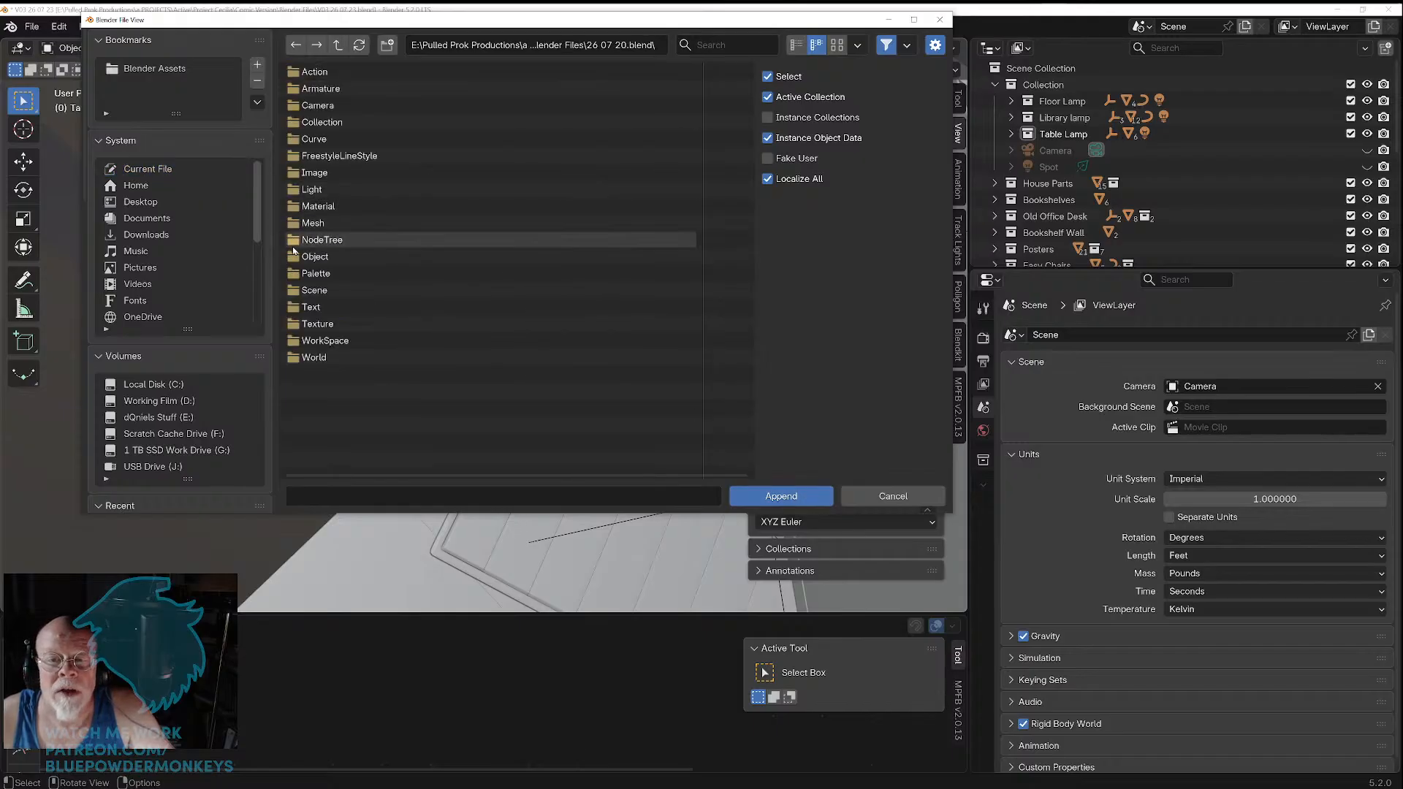
{"action": "double_click", "coordinate": [316, 258]}
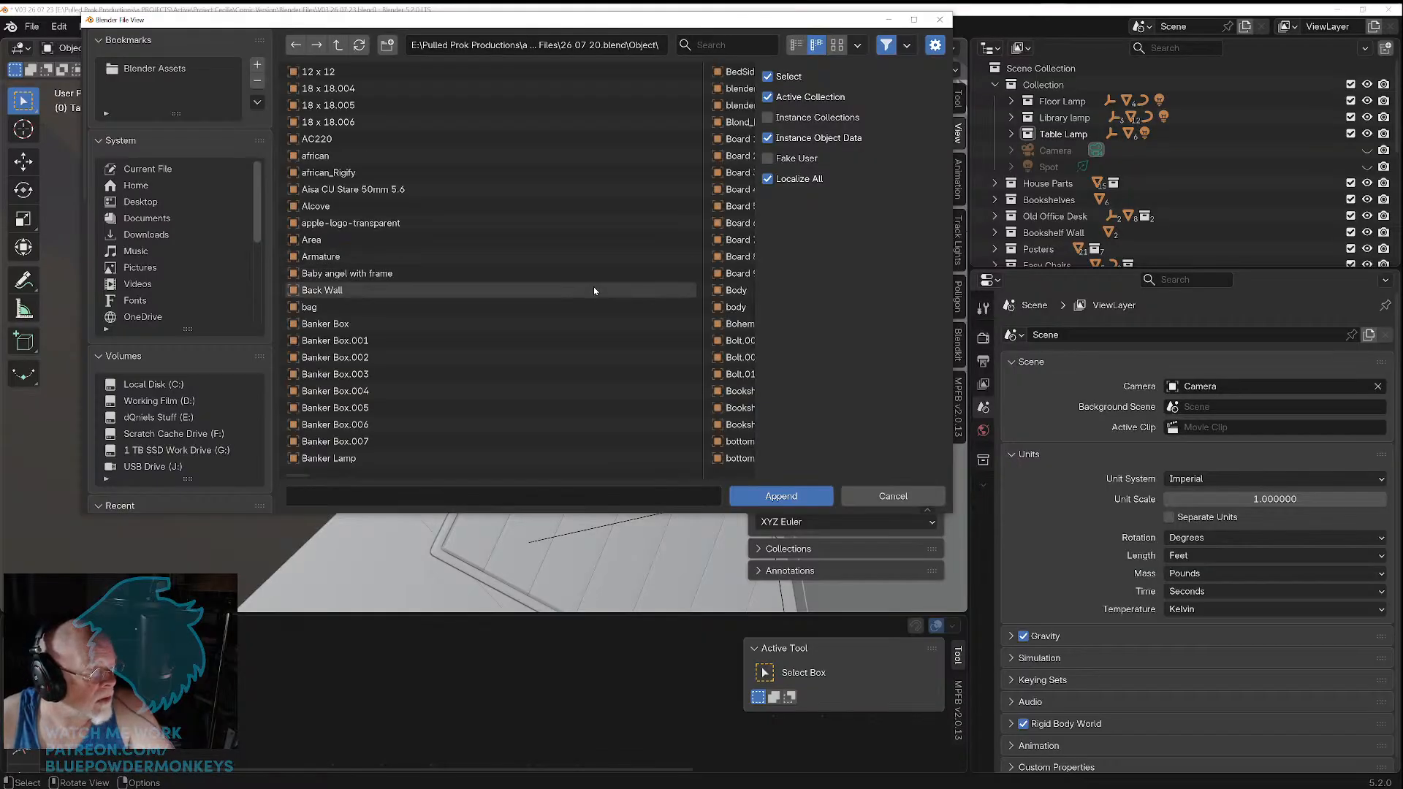
Step: Find the object named remeshed in the list and append it to the scene
{"action": "scroll", "coordinate": [636, 289], "scroll_direction": "down", "scroll_amount": 2}
{"action": "scroll", "coordinate": [661, 285], "scroll_direction": "down", "scroll_amount": 4}
{"action": "scroll", "coordinate": [656, 279], "scroll_direction": "down", "scroll_amount": 5}
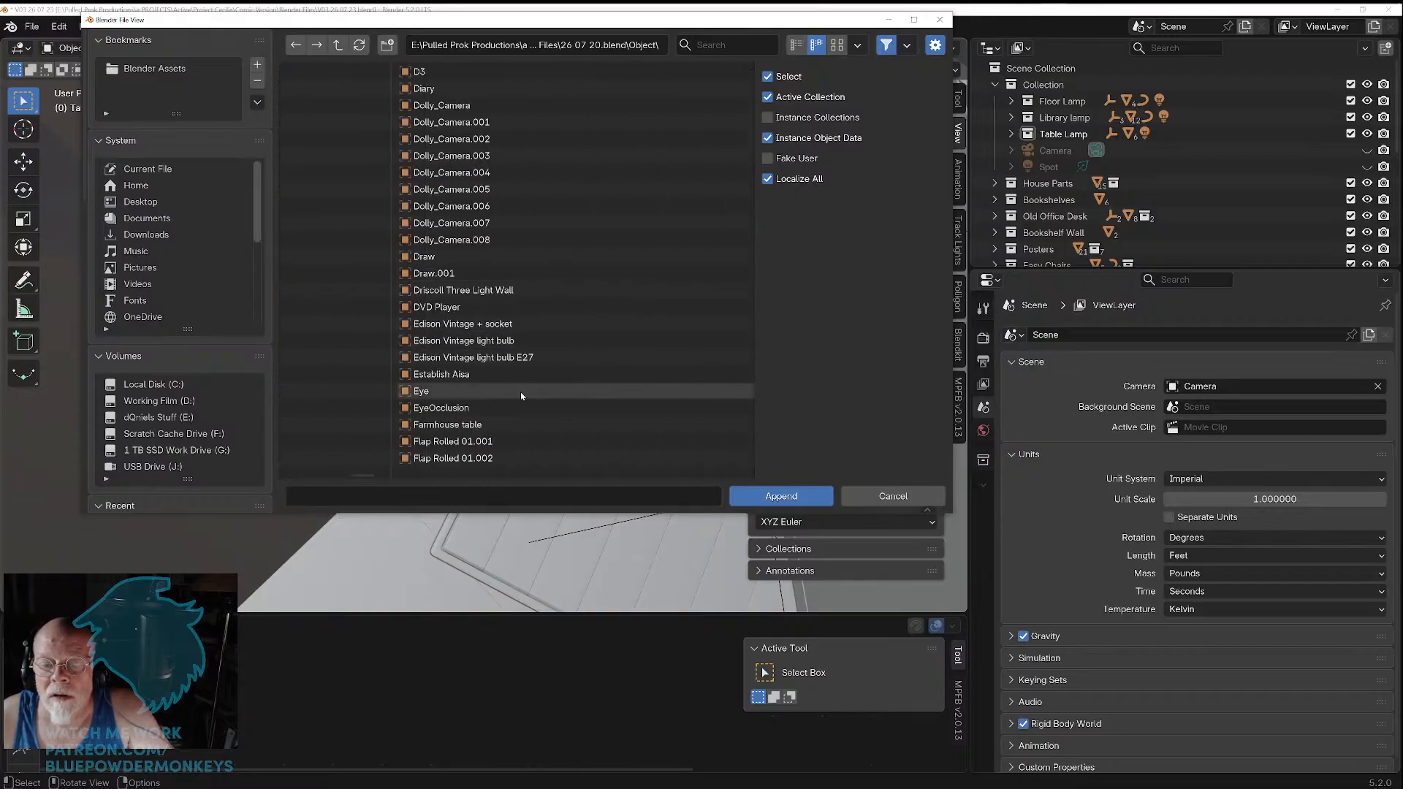
{"action": "left_click_drag", "start_coordinate": [369, 475], "coordinate": [490, 476]}
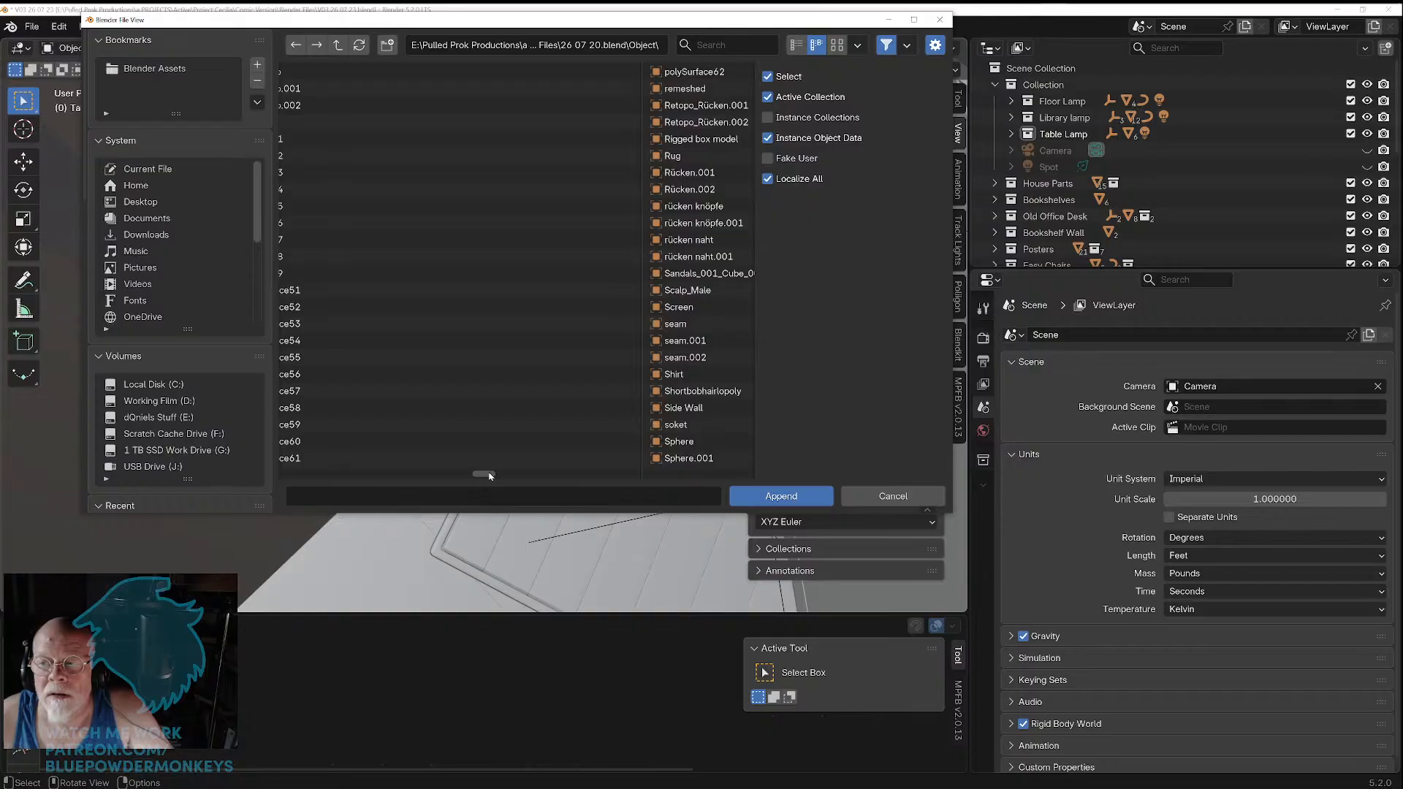
{"action": "left_click", "coordinate": [691, 90]}
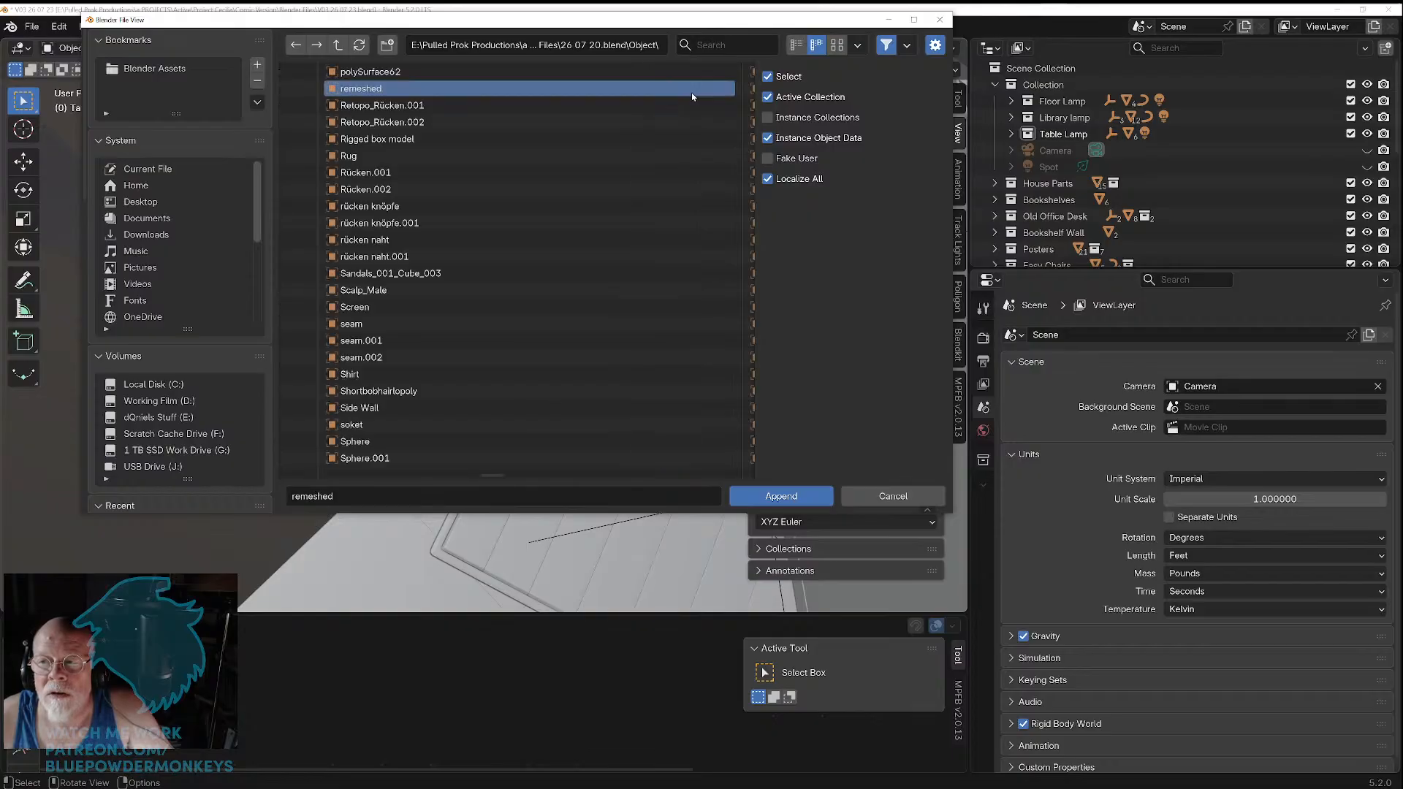
{"action": "left_click", "coordinate": [789, 499]}
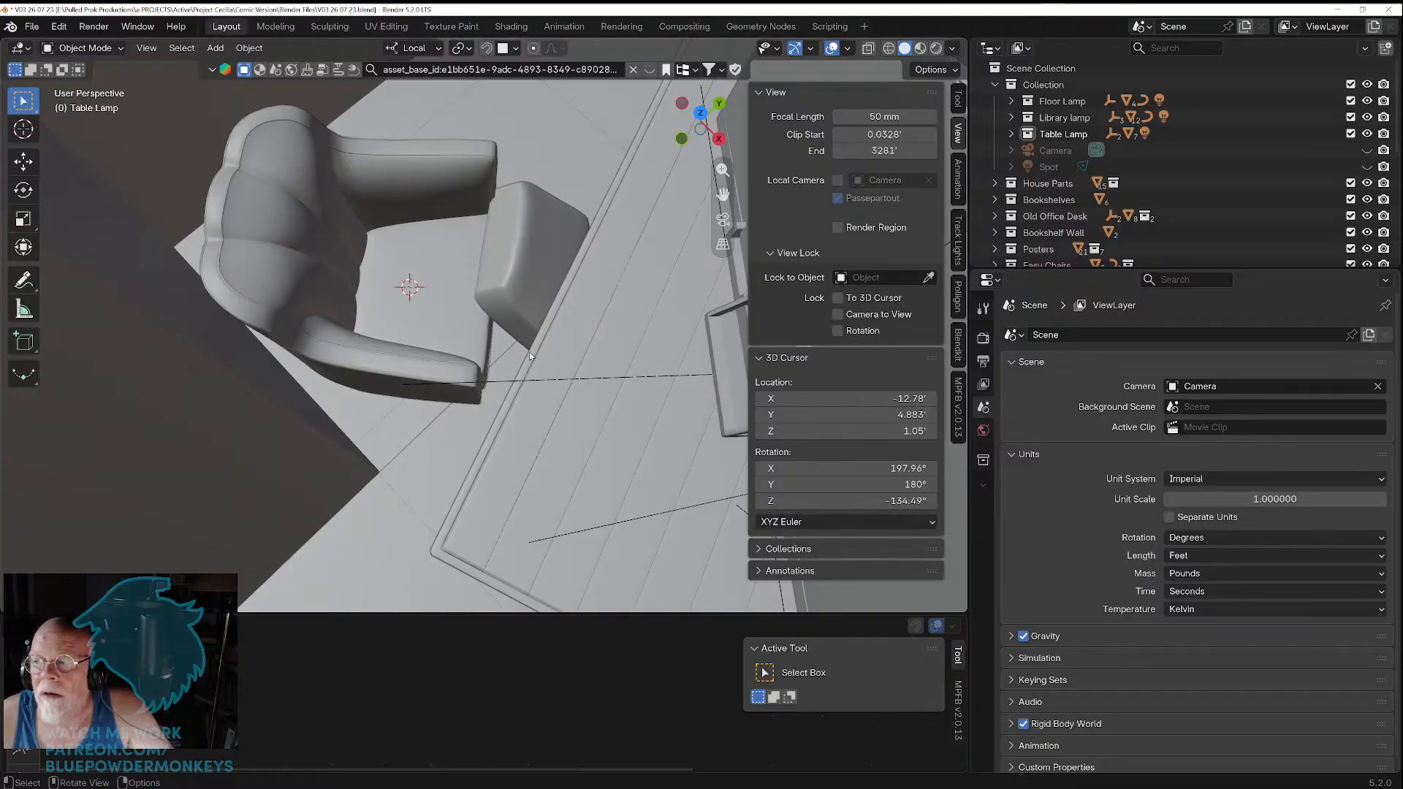
Step: Delete the newly appended objects lying at the room's outer wall
{"action": "scroll", "coordinate": [529, 352], "scroll_direction": "down", "scroll_amount": 10}
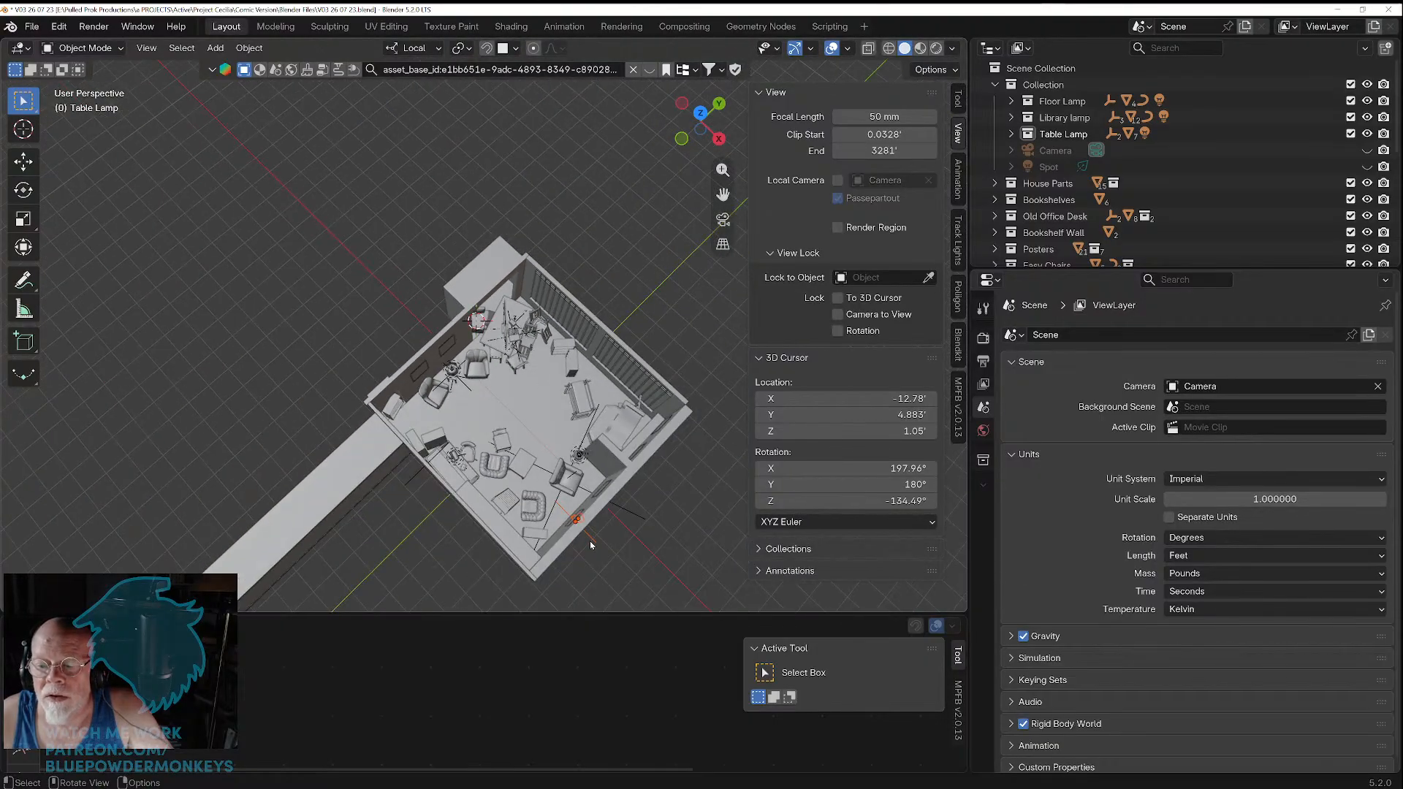
{"action": "scroll", "coordinate": [581, 506], "scroll_direction": "up", "scroll_amount": 2}
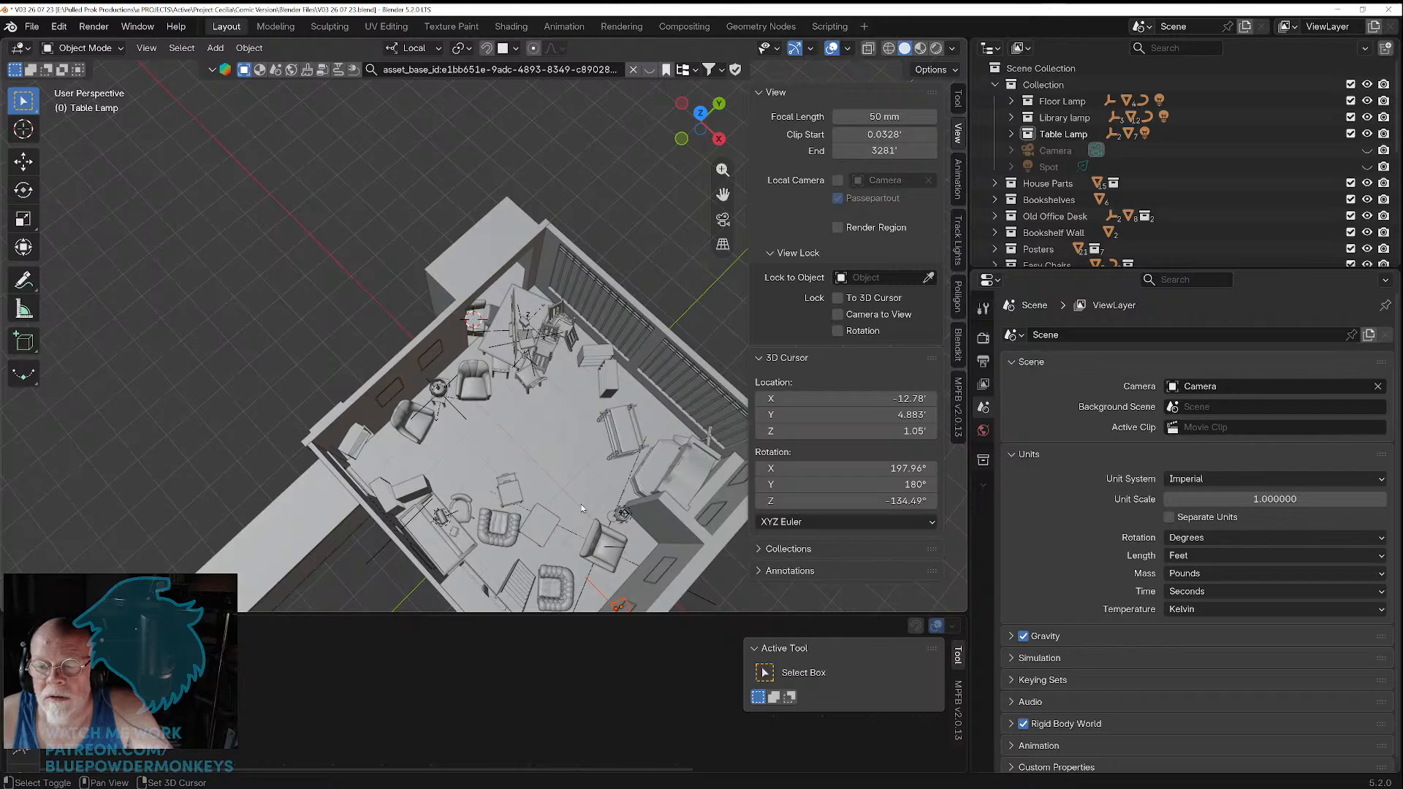
{"action": "middle_click_drag", "start_coordinate": [582, 505], "coordinate": [485, 331], "text": "shift"}
{"action": "scroll", "coordinate": [479, 370], "scroll_direction": "up", "scroll_amount": 5}
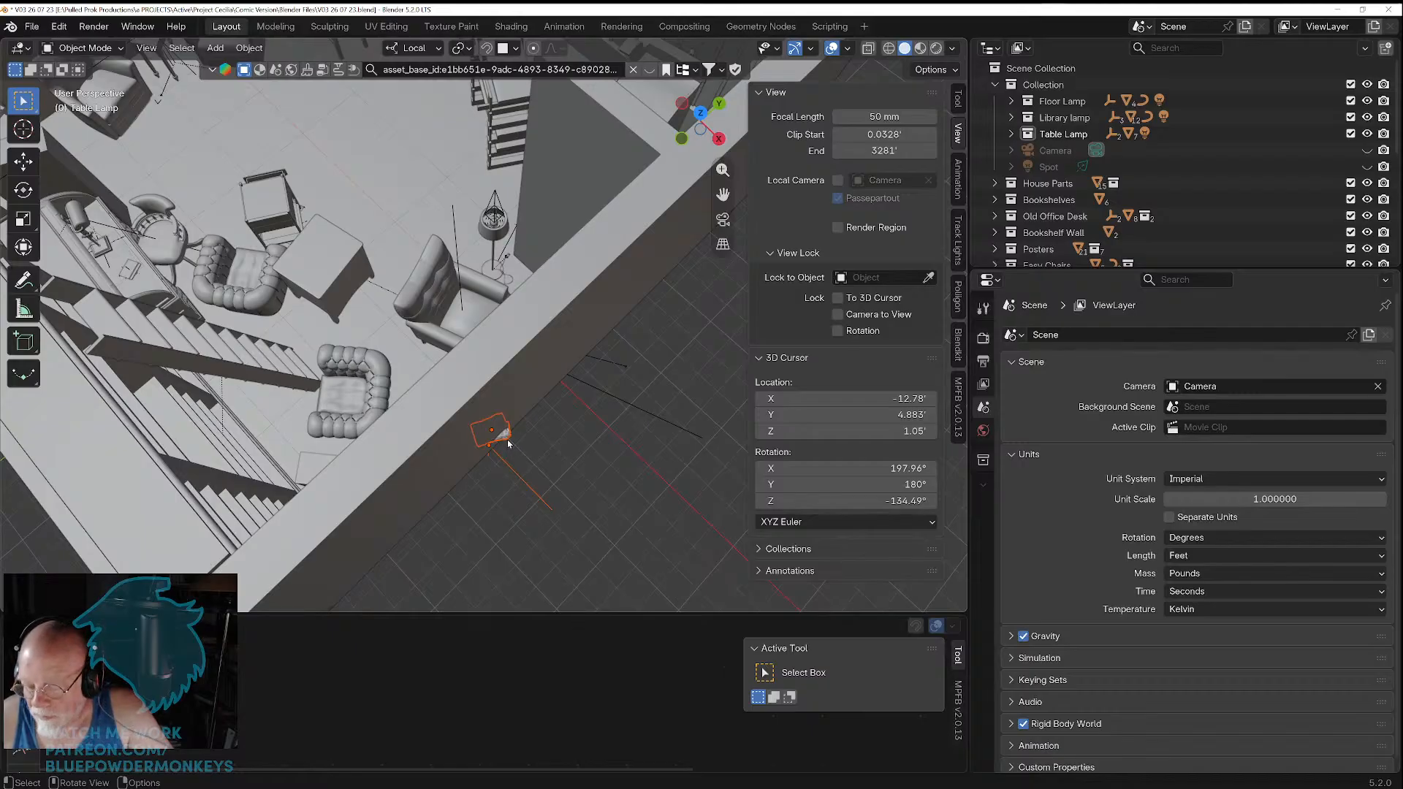
{"action": "key", "text": "Delete"}
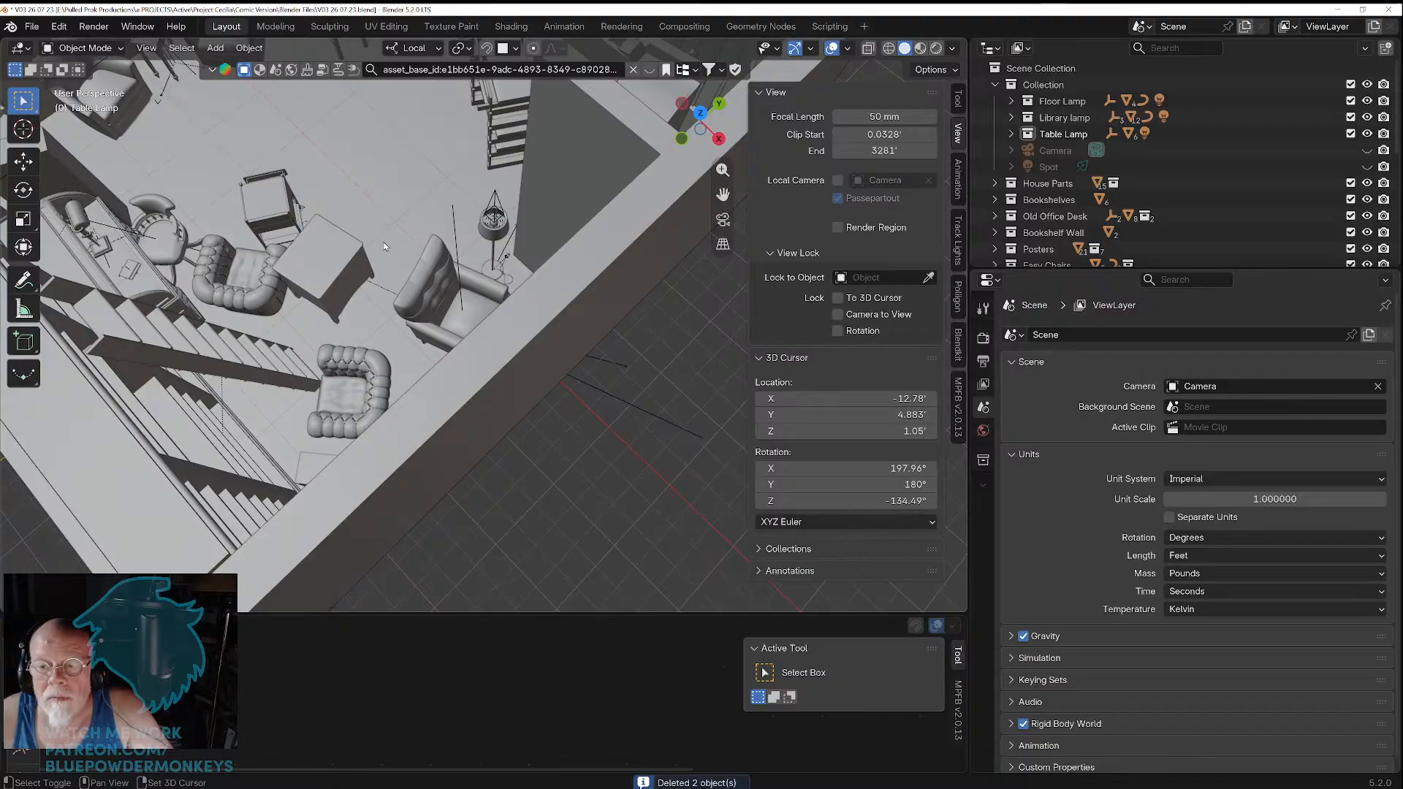
Step: Paste the two copied objects into the room scene
{"action": "scroll", "coordinate": [385, 247], "scroll_direction": "down", "scroll_amount": 5}
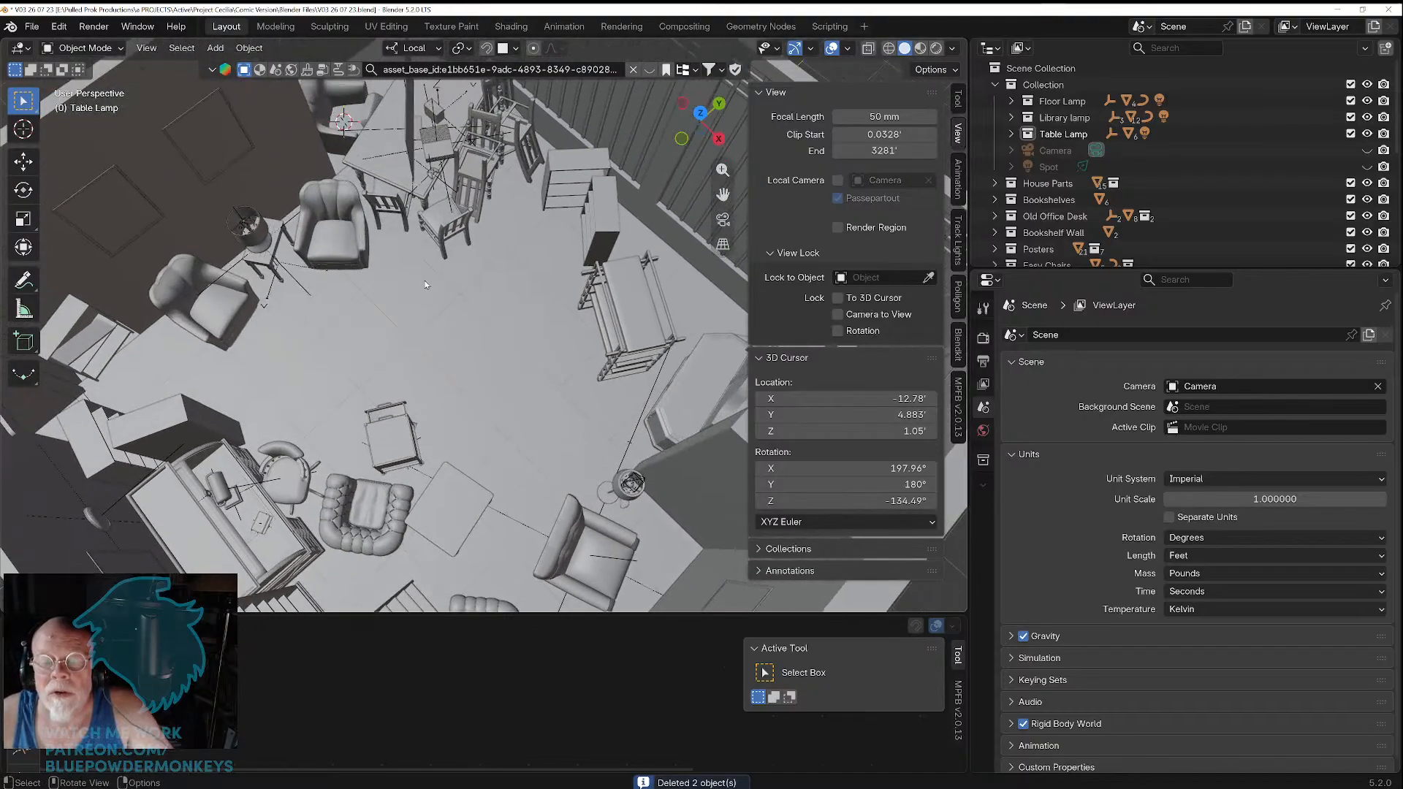
{"action": "key", "text": "ctrl+v"}
{"action": "scroll", "coordinate": [431, 307], "scroll_direction": "down", "scroll_amount": 4}
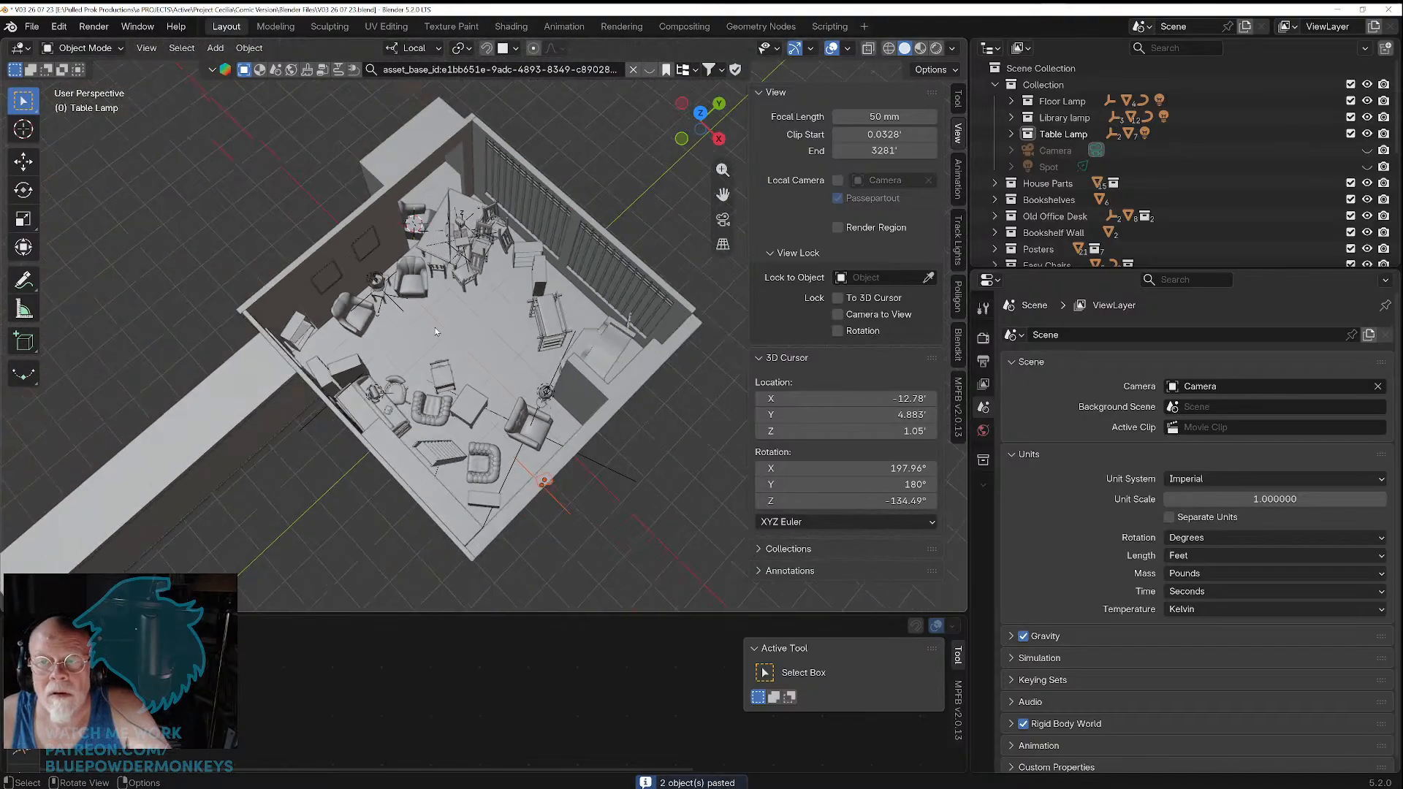
{"action": "scroll", "coordinate": [477, 416], "scroll_direction": "up", "scroll_amount": 2}
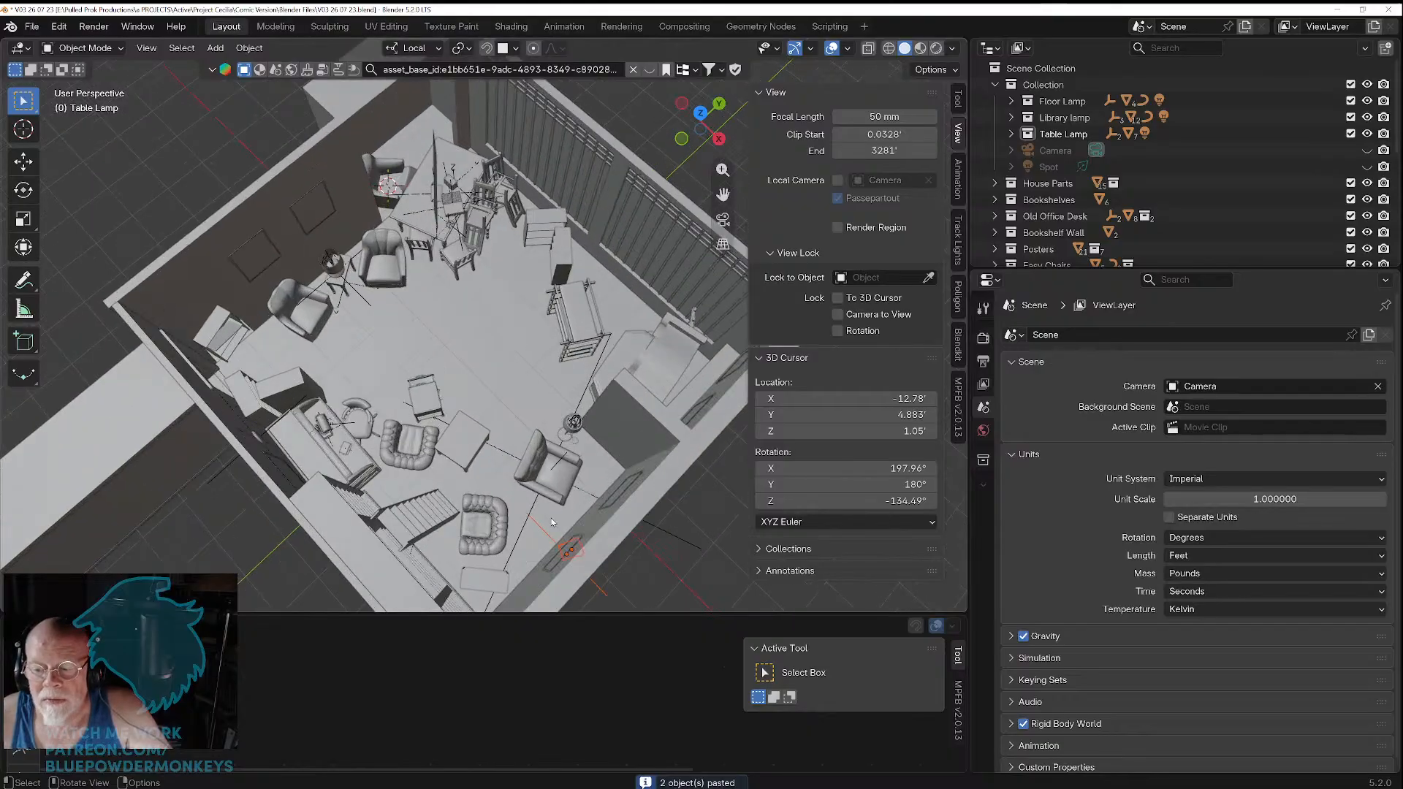
Step: Move the pasted objects along their local Y and X axes across the room to the table near the corner armchair
{"action": "key", "text": "g"}
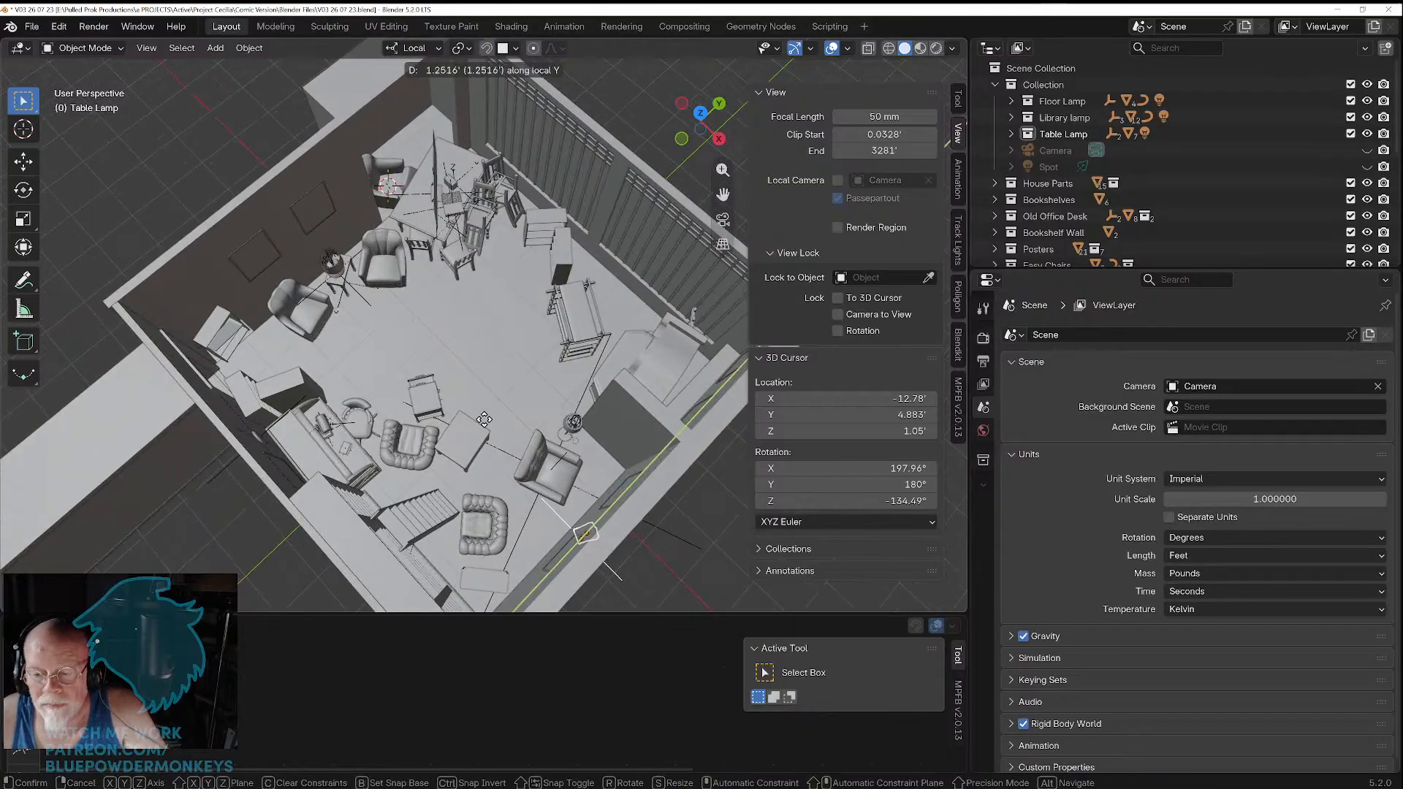
{"action": "key", "text": "y"}
{"action": "key", "text": "y"}
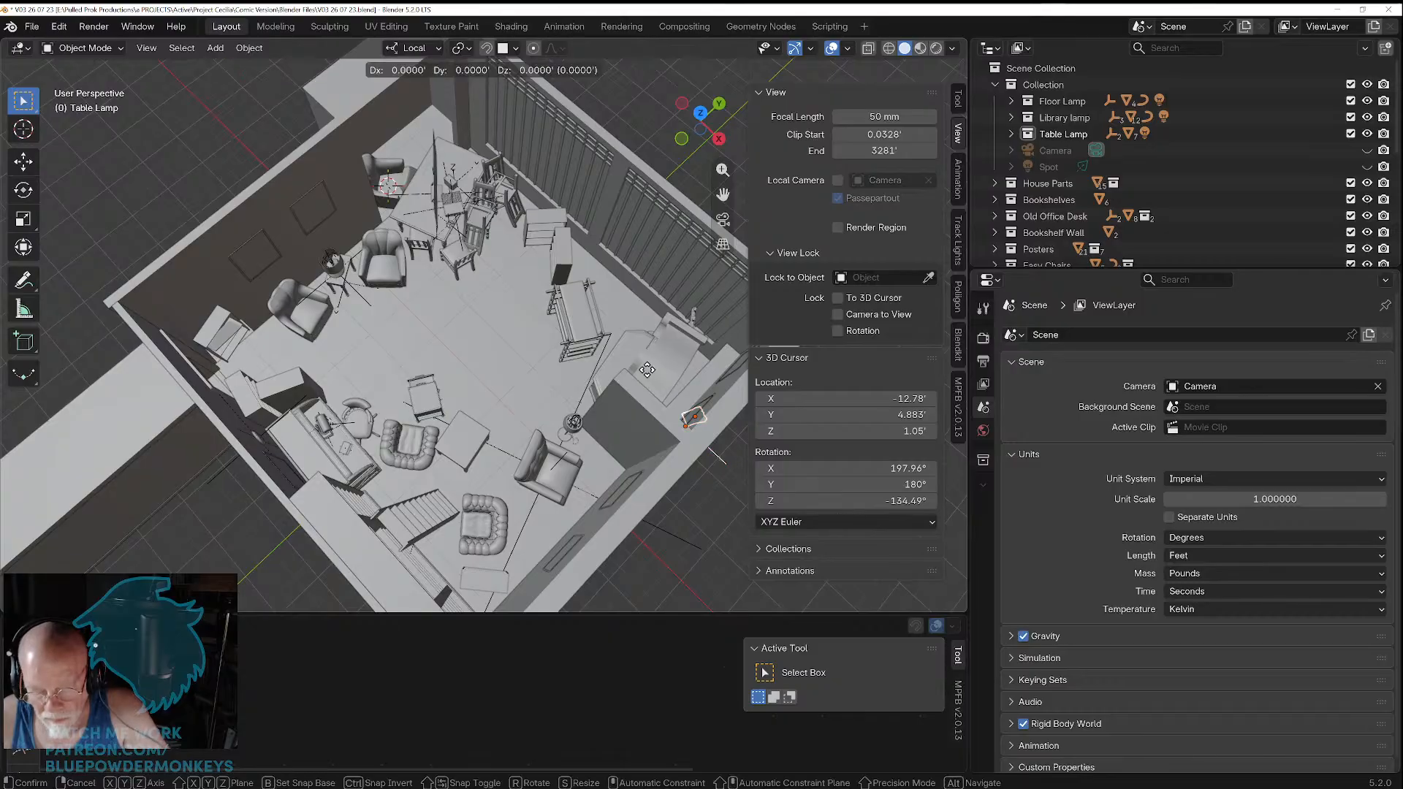
{"action": "key", "text": "x"}
{"action": "key", "text": "x"}
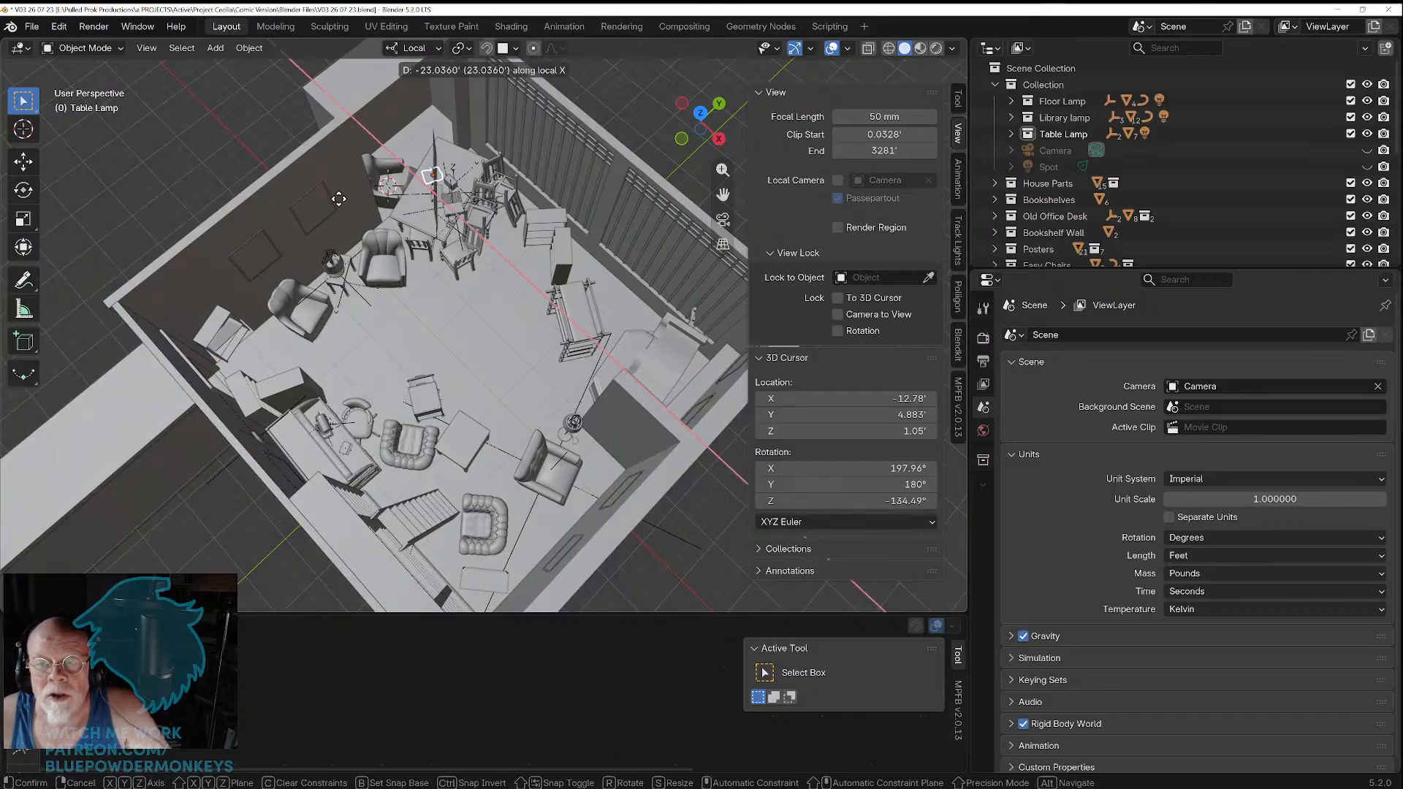
{"action": "left_click", "coordinate": [388, 196]}
Step: Move the pasted folded cloth along its local axes onto the seat of the corner armchair at the 3D cursor
{"action": "scroll", "coordinate": [388, 196], "scroll_direction": "up", "scroll_amount": 4}
{"action": "scroll", "coordinate": [380, 159], "scroll_direction": "up", "scroll_amount": 6}
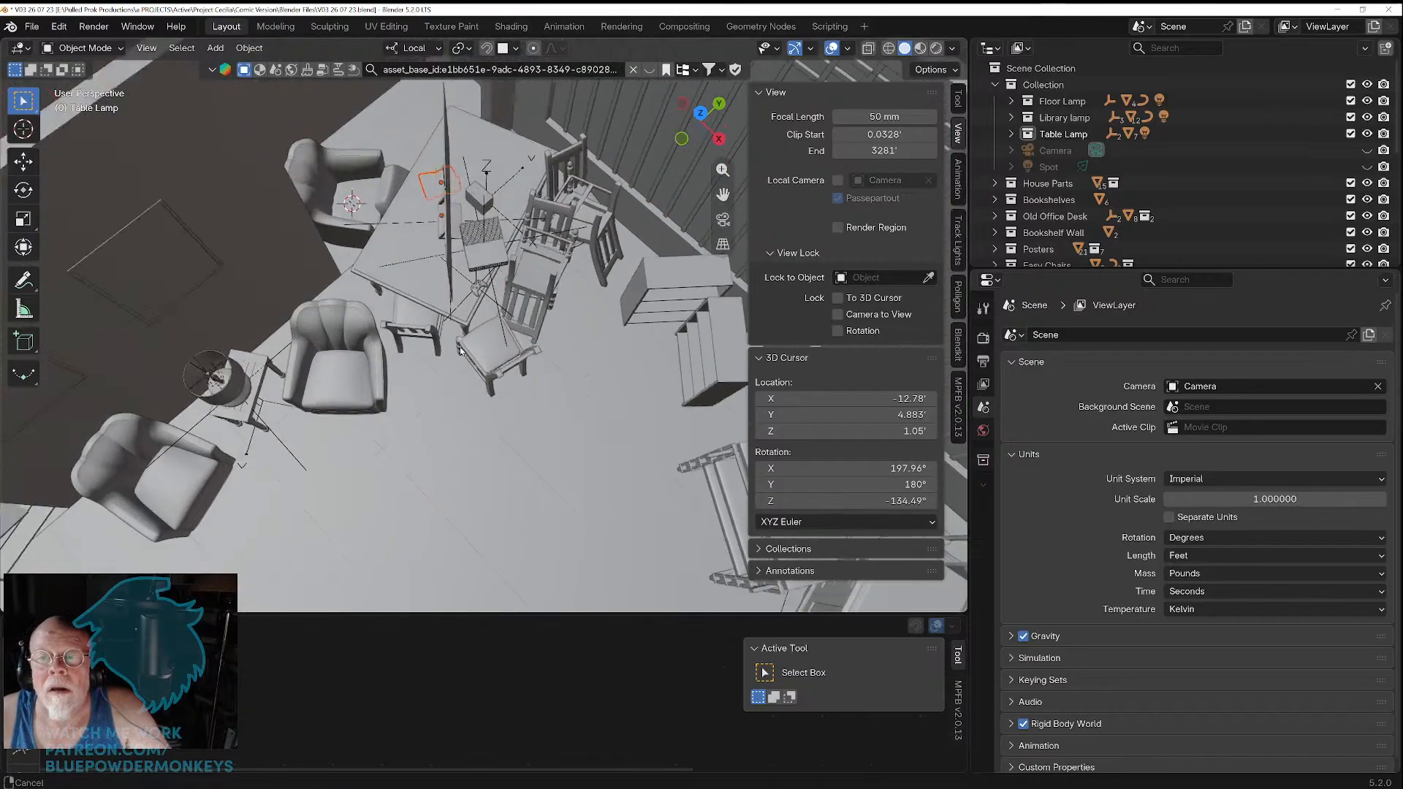
{"action": "scroll", "coordinate": [530, 392], "scroll_direction": "up", "scroll_amount": 2}
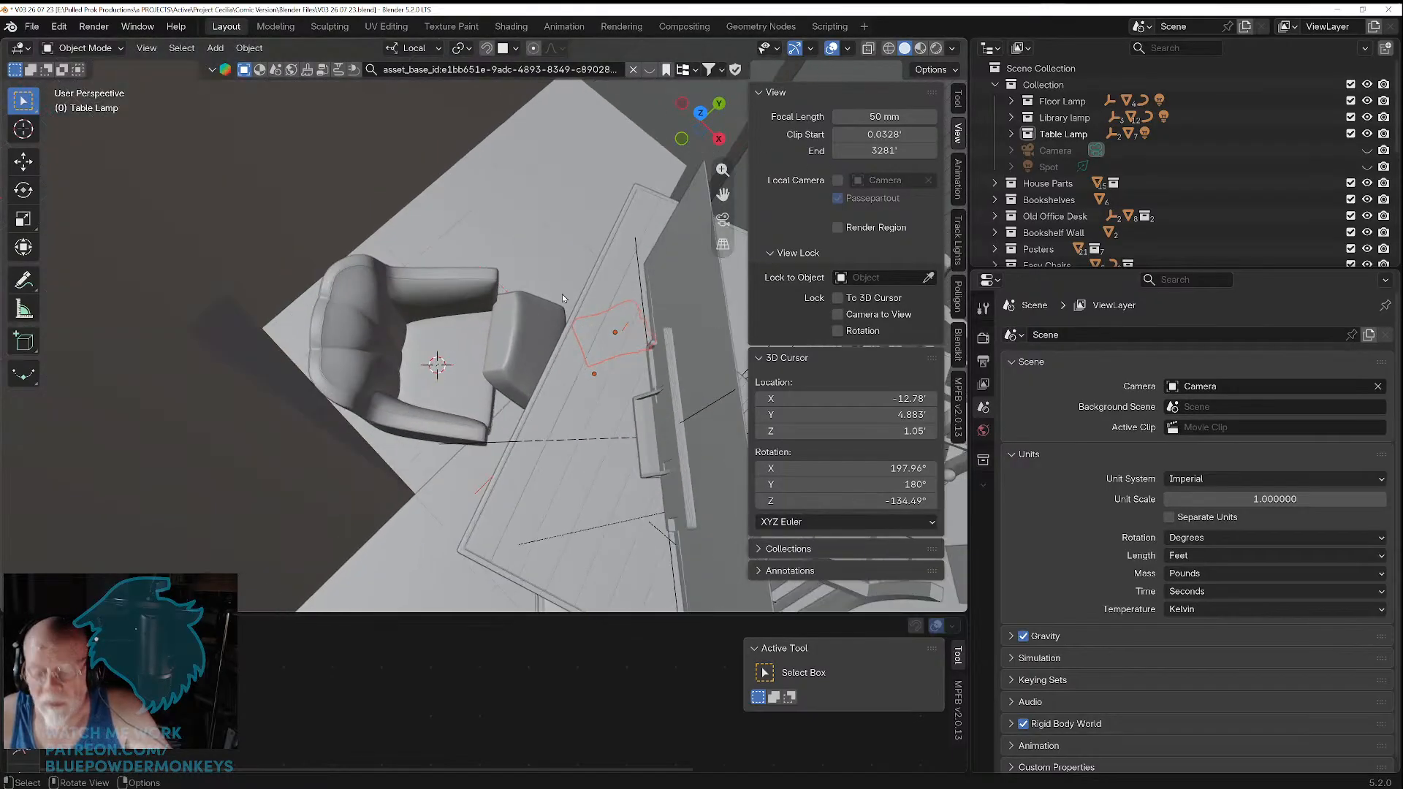
{"action": "key", "text": "g"}
{"action": "key", "text": "y"}
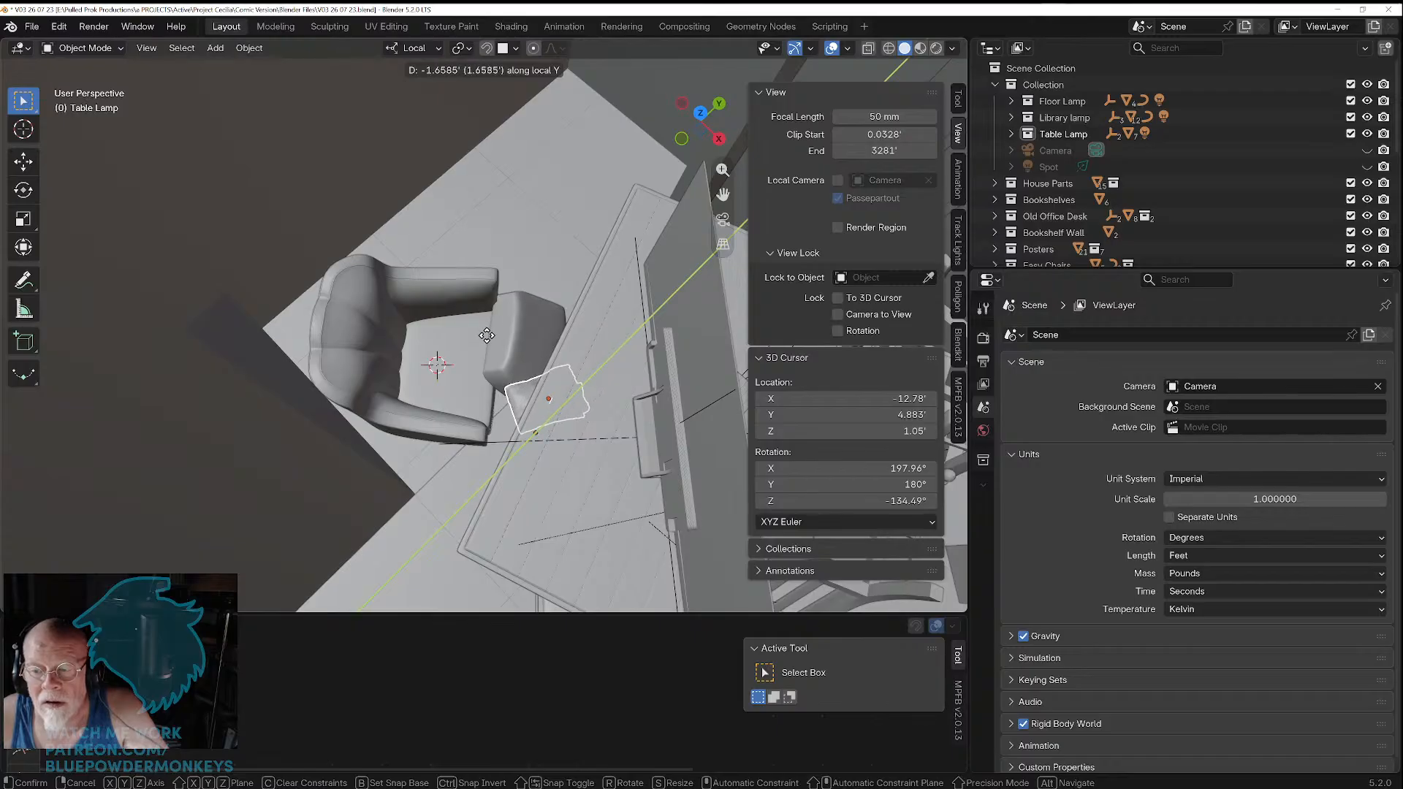
{"action": "key", "text": "x"}
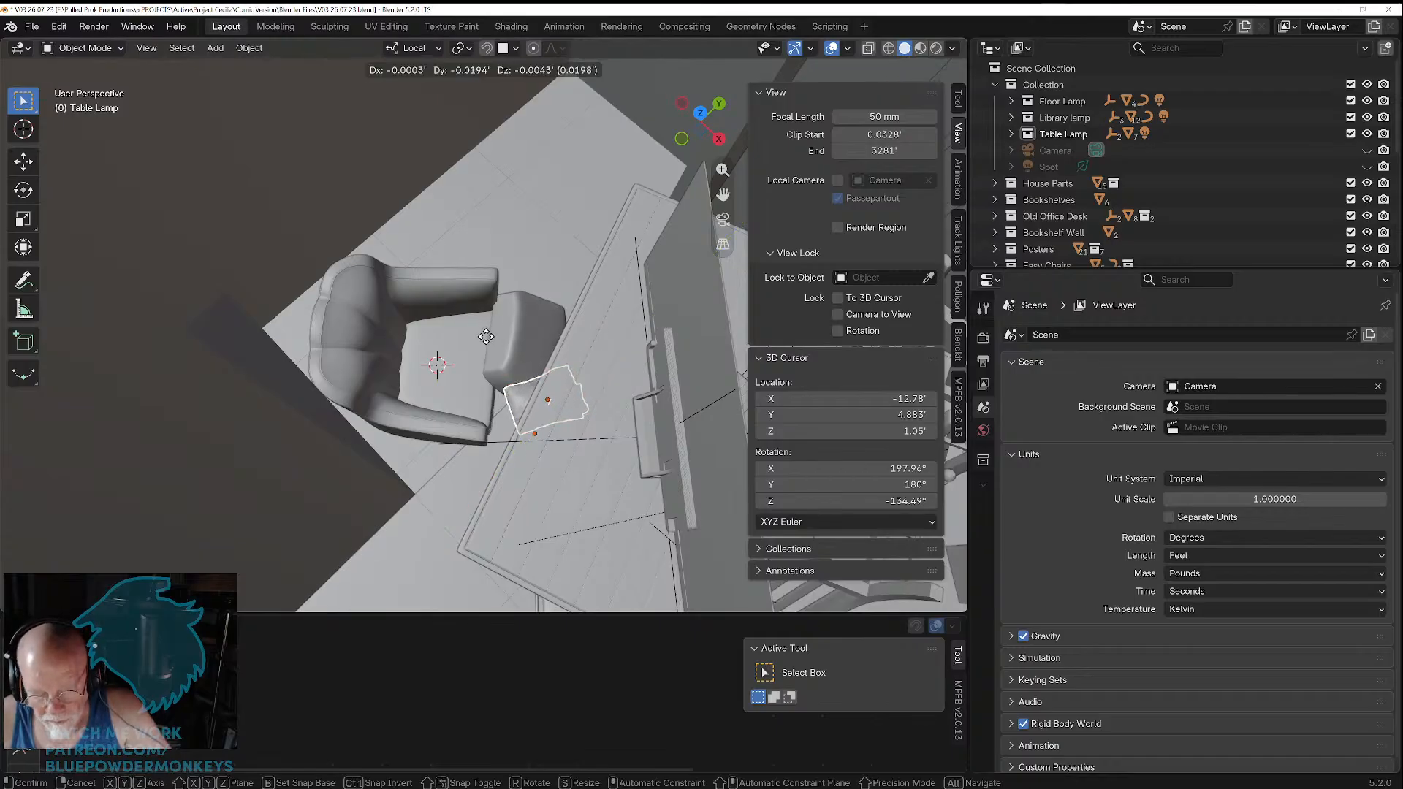
{"action": "left_click", "coordinate": [393, 319]}
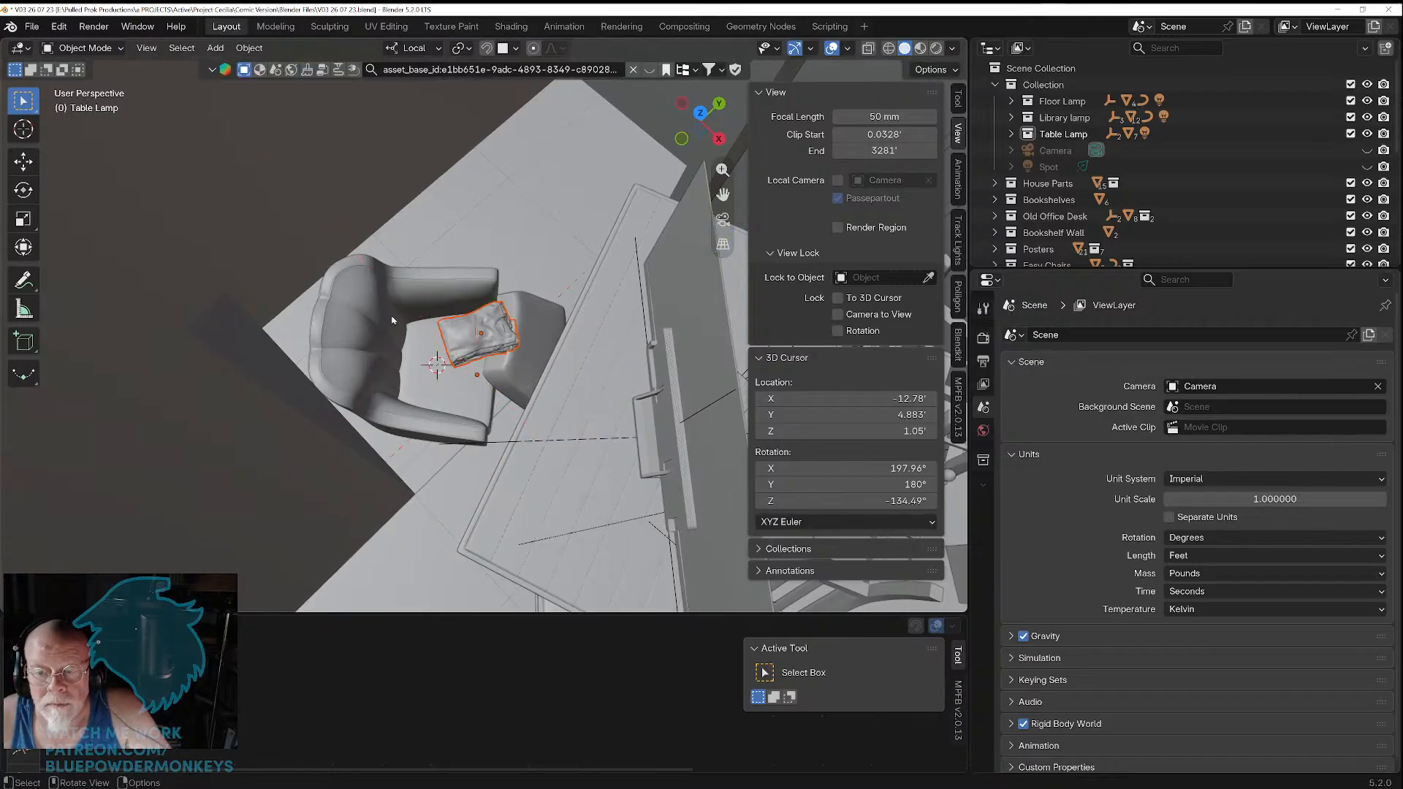
{"action": "key", "text": "g"}
{"action": "key", "text": "y"}
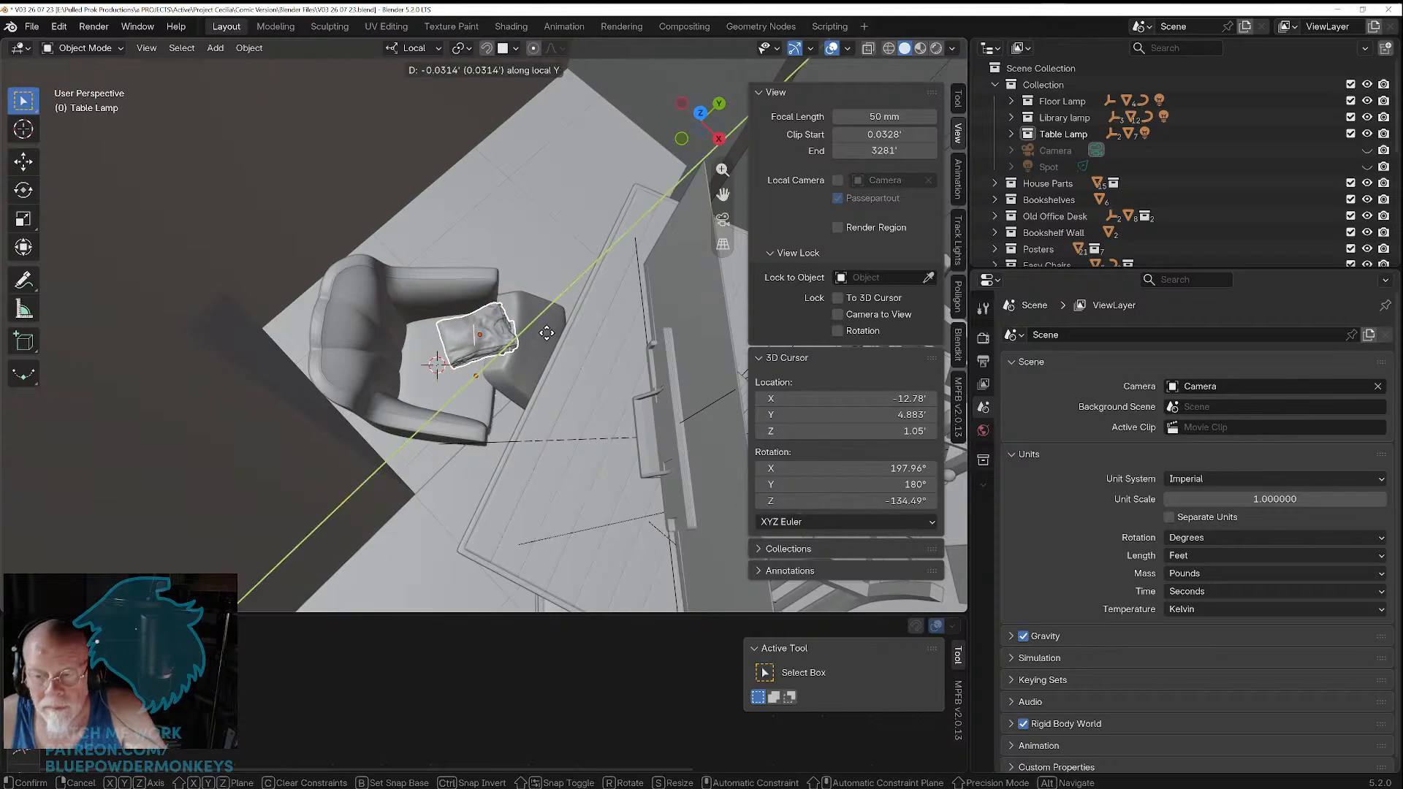
{"action": "left_click", "coordinate": [524, 355]}
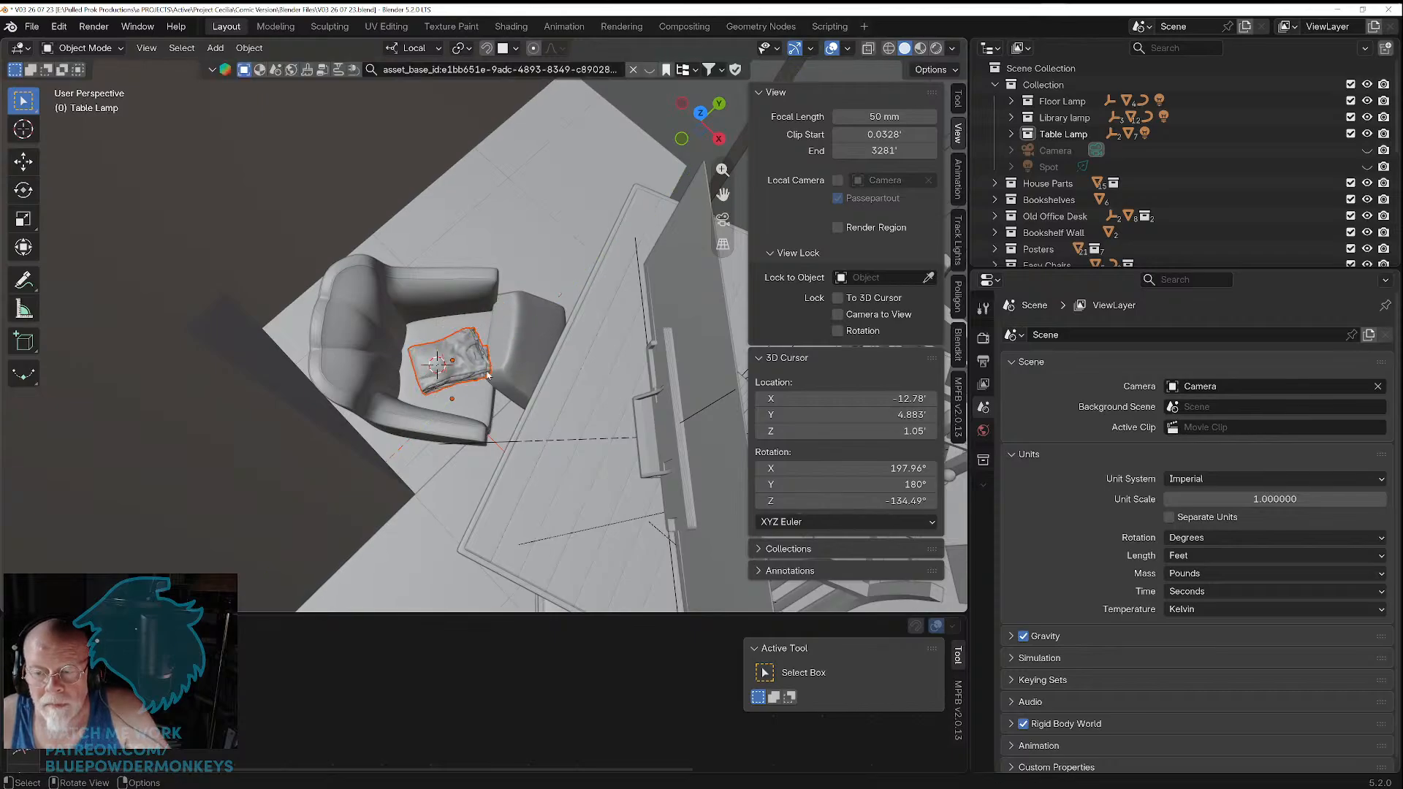
Step: Set the transform orientation to Global and shift the folded cloth on the armchair seat about 0.04' along Y and -0.11' along X
{"action": "scroll", "coordinate": [486, 384], "scroll_direction": "up", "scroll_amount": 5}
{"action": "middle_click_drag", "start_coordinate": [485, 386], "coordinate": [281, 391]}
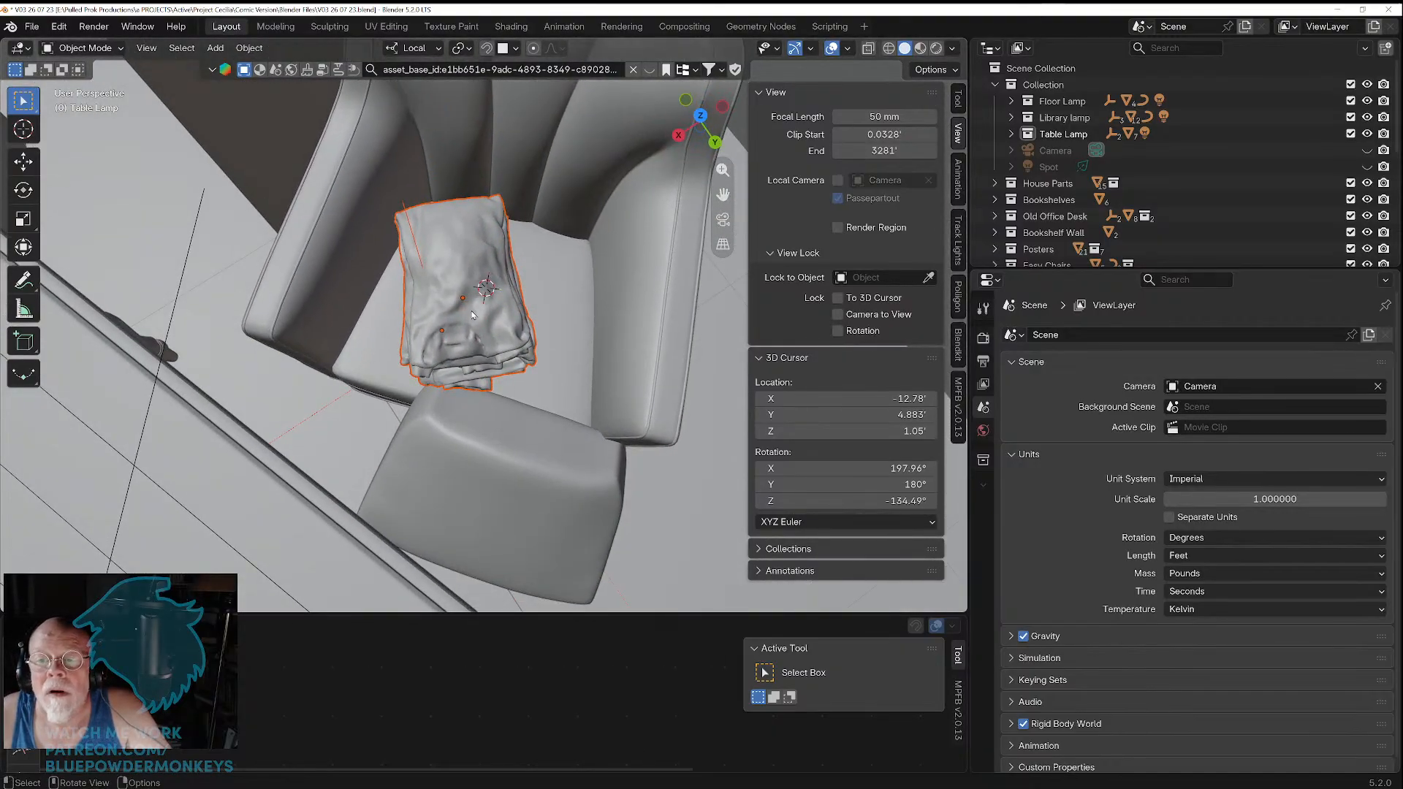
{"action": "left_click", "coordinate": [415, 47]}
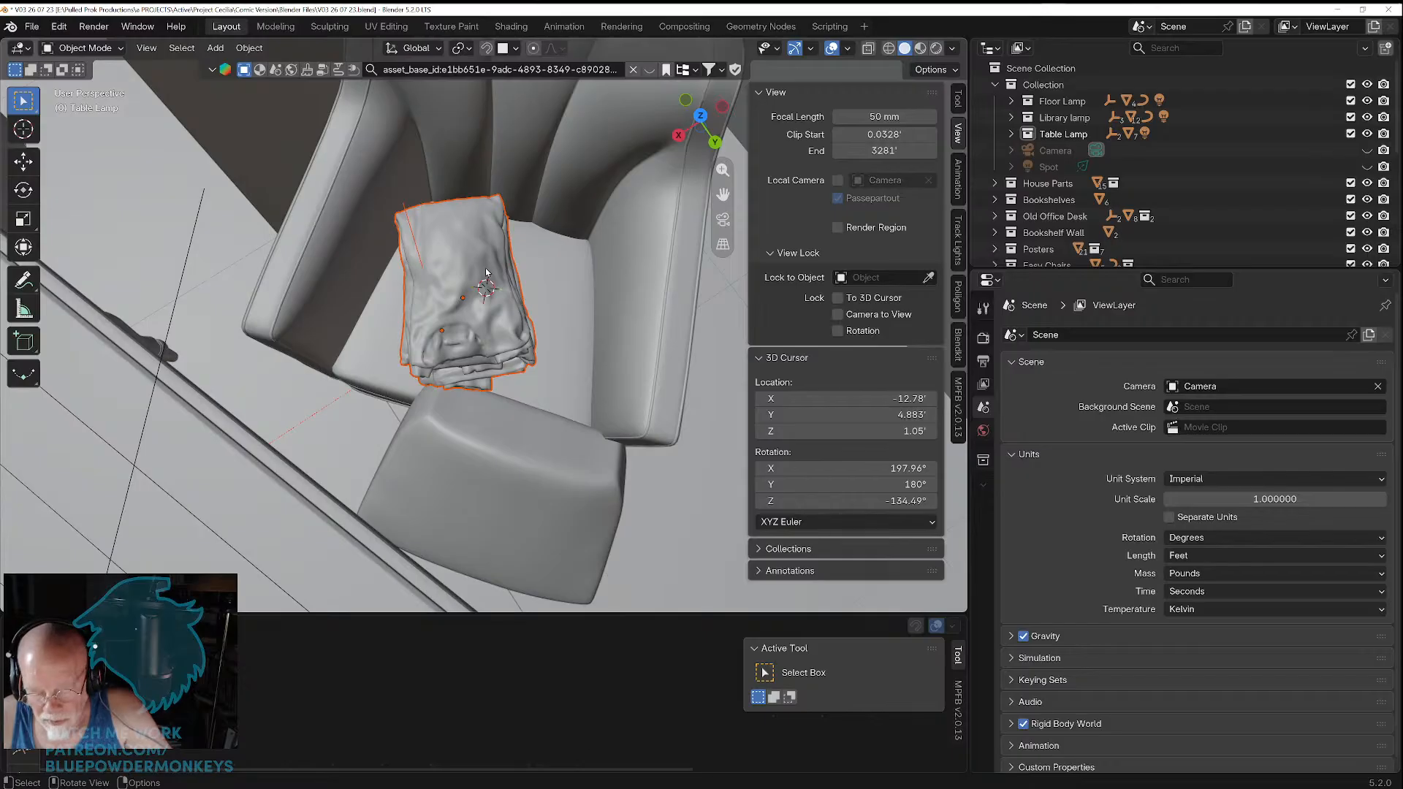
{"action": "key", "text": "g"}
{"action": "key", "text": "y"}
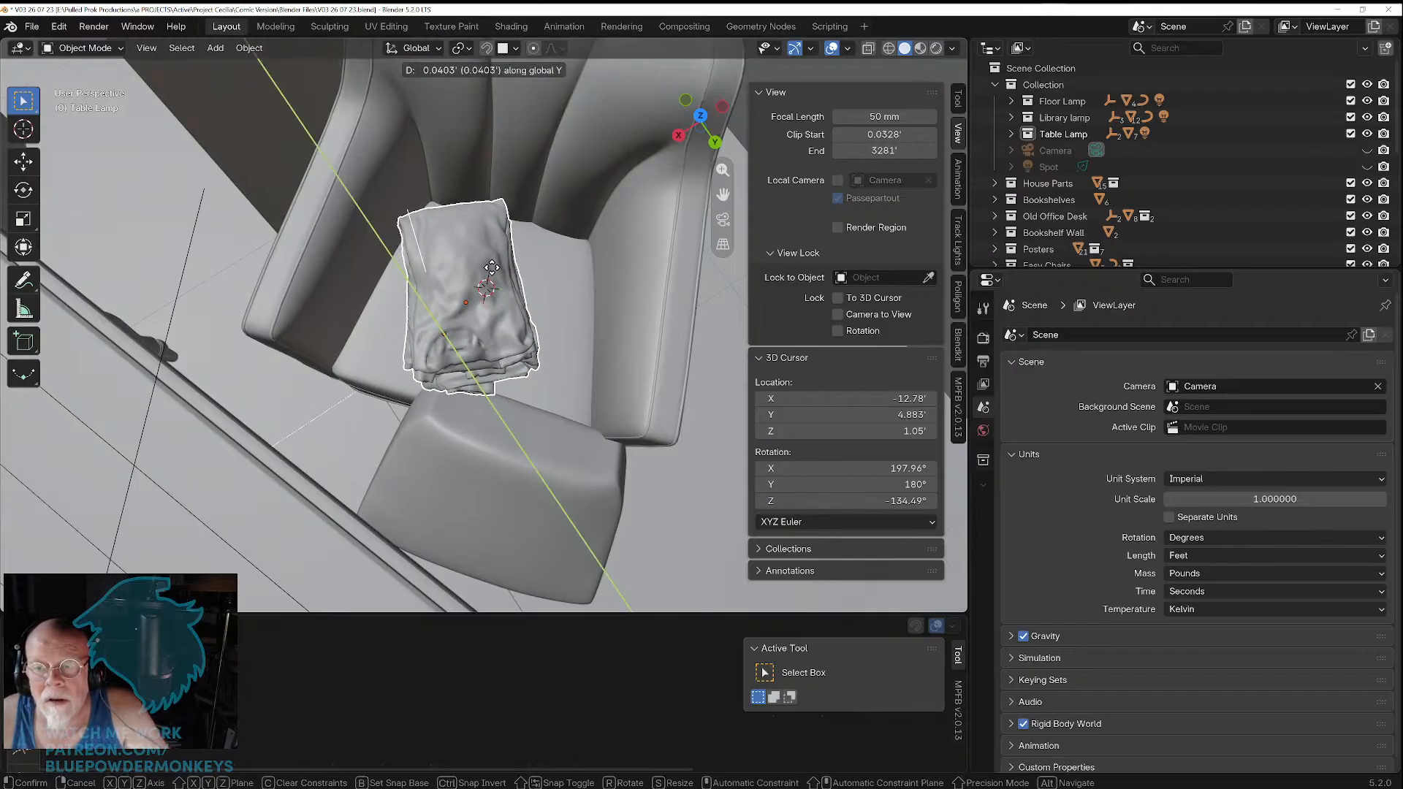
{"action": "key", "text": "Escape"}
{"action": "key", "text": "g"}
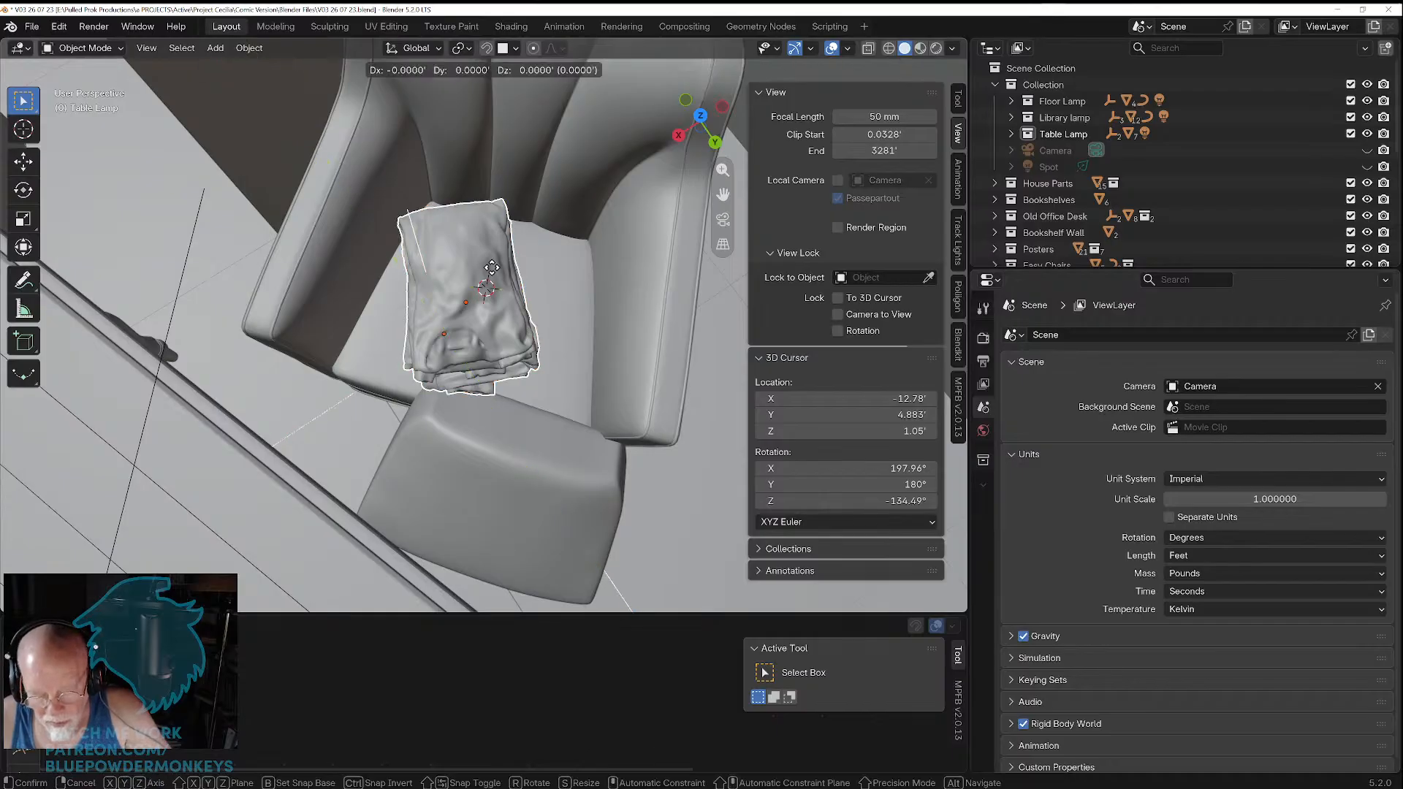
{"action": "key", "text": "x"}
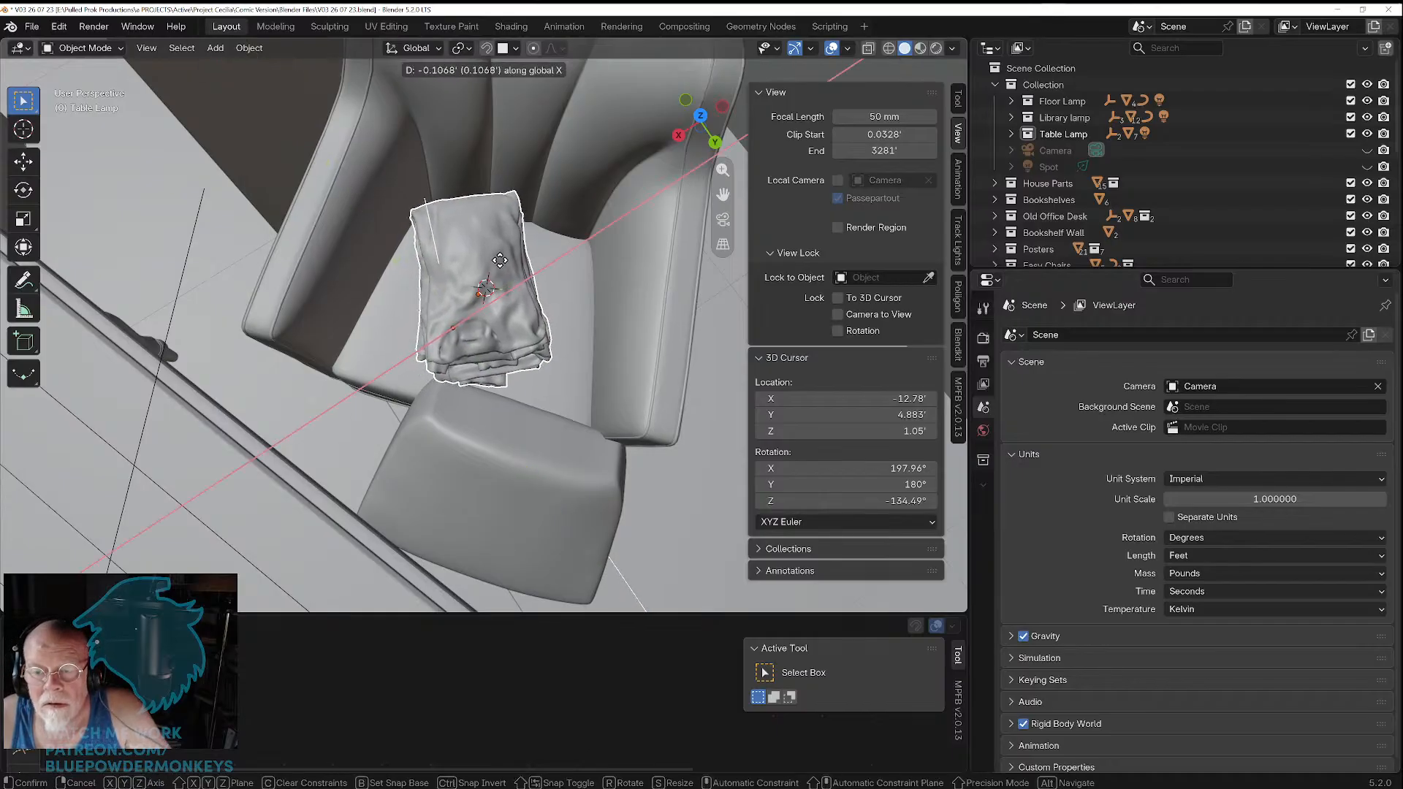
{"action": "left_click", "coordinate": [500, 261]}
Step: Rotate the folded cloth about the global Z axis on the seat and shift it about 0.18' along Y
{"action": "key", "text": "r"}
{"action": "key", "text": "z"}
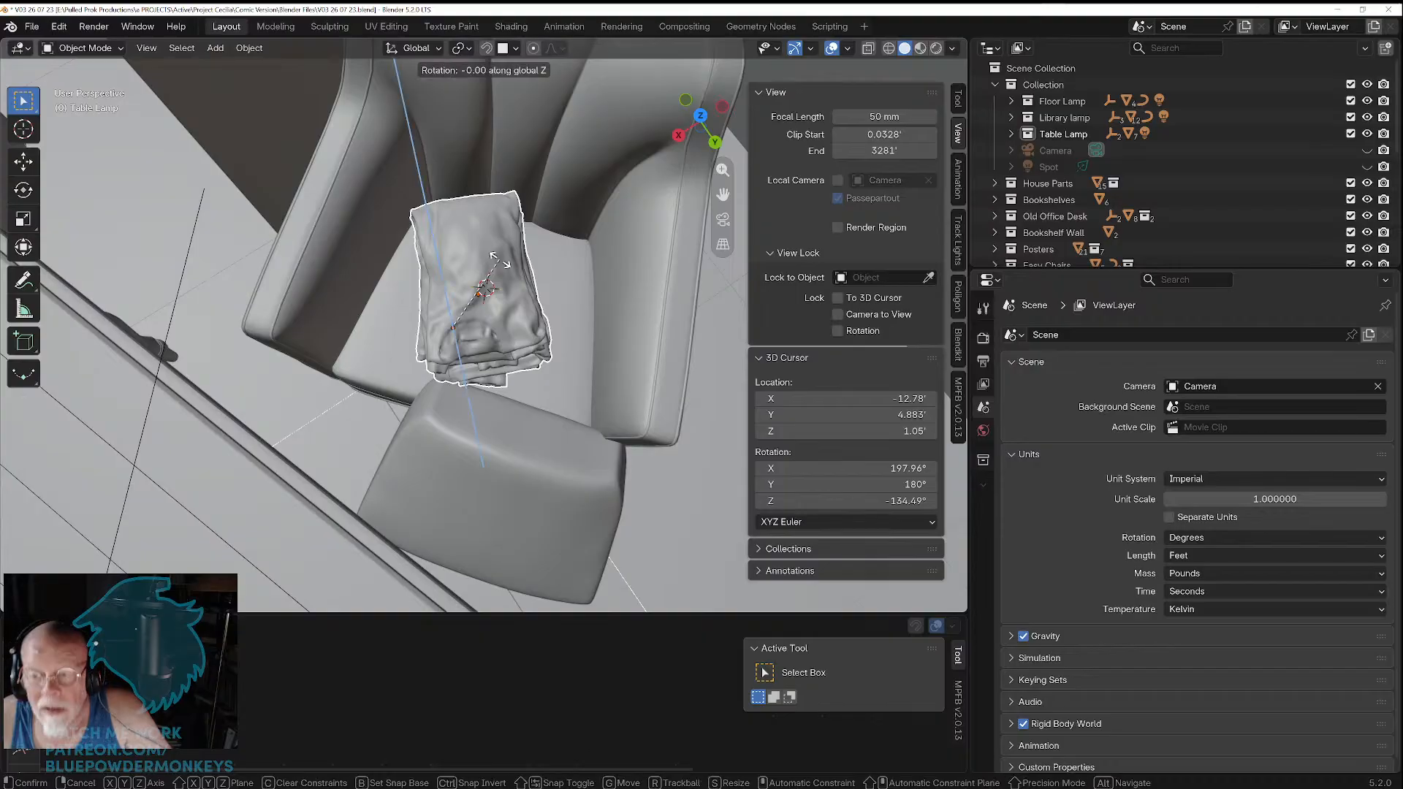
{"action": "left_click", "coordinate": [453, 265]}
{"action": "key", "text": "g"}
{"action": "key", "text": "x"}
{"action": "key", "text": "y"}
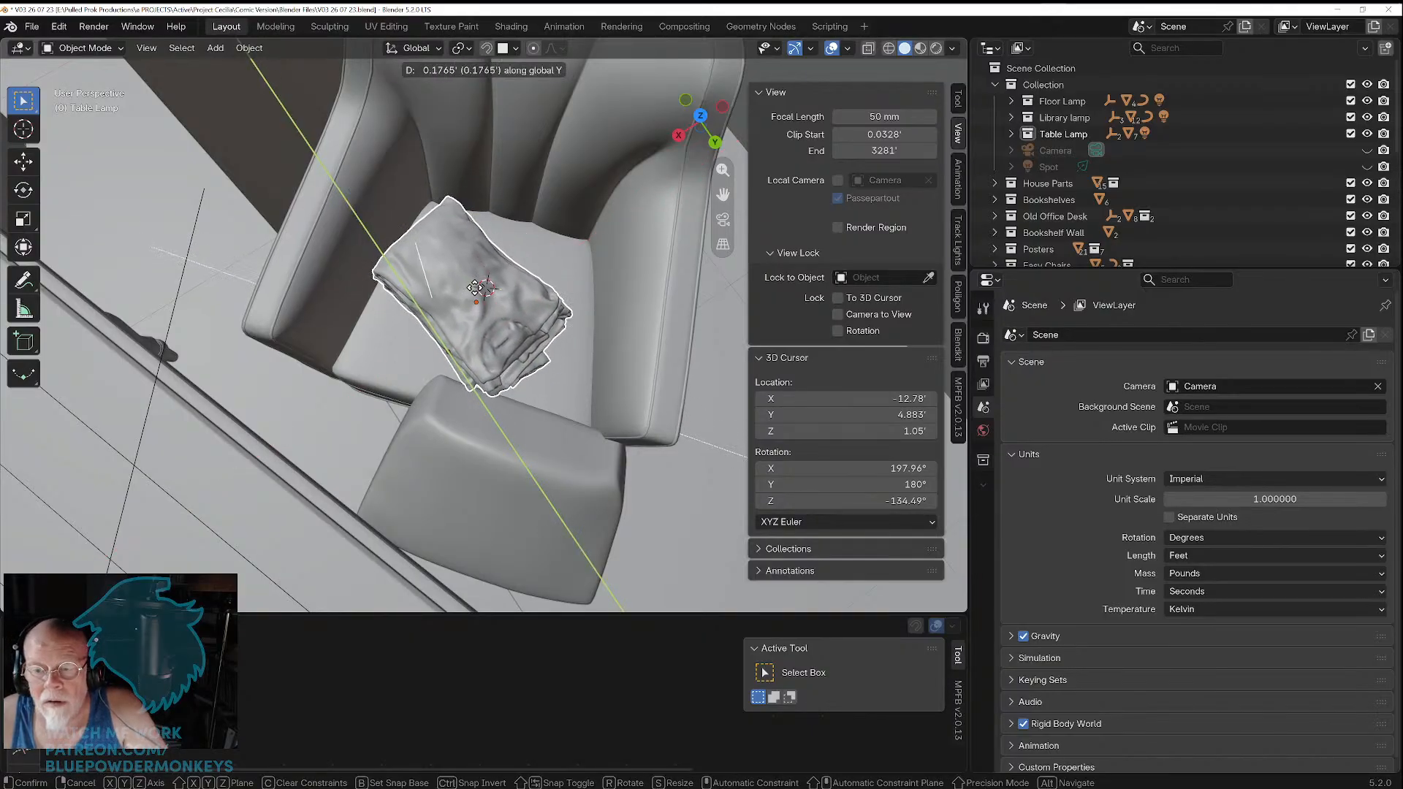
{"action": "left_click", "coordinate": [476, 293]}
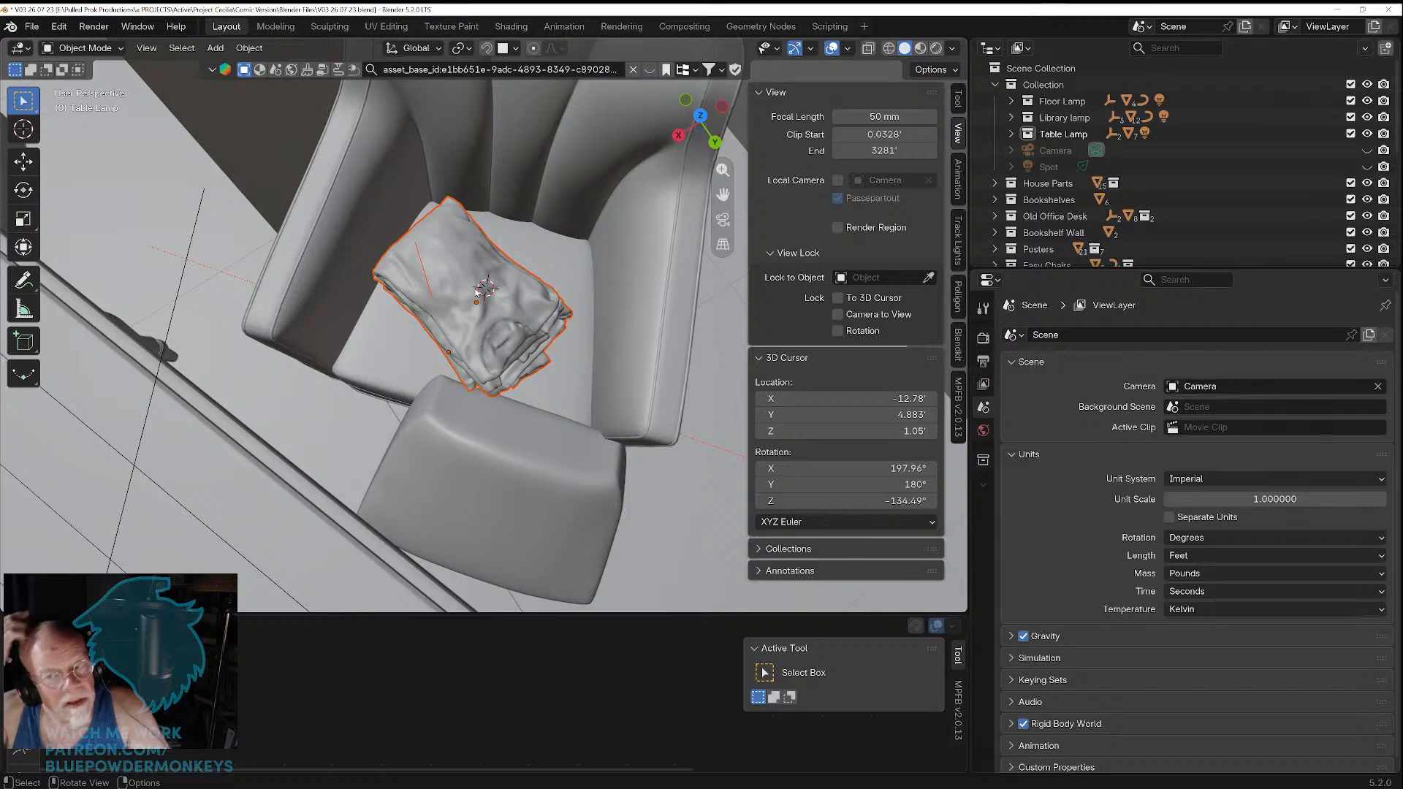
Step: Try to snap the folded cloth down to the seat surface along Z with snapping enabled
{"action": "scroll", "coordinate": [478, 296], "scroll_direction": "up", "scroll_amount": 2}
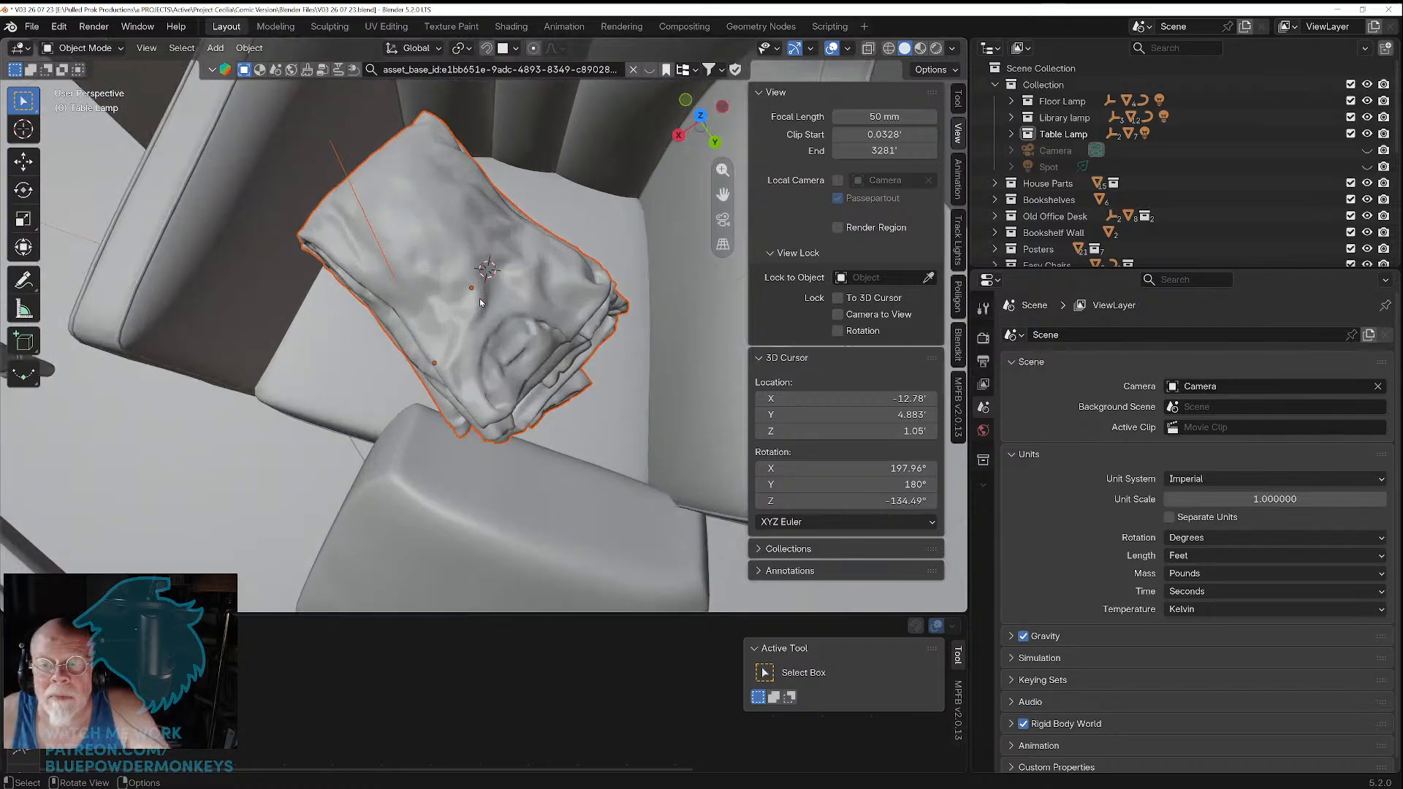
{"action": "middle_click_drag", "start_coordinate": [479, 296], "coordinate": [500, 251]}
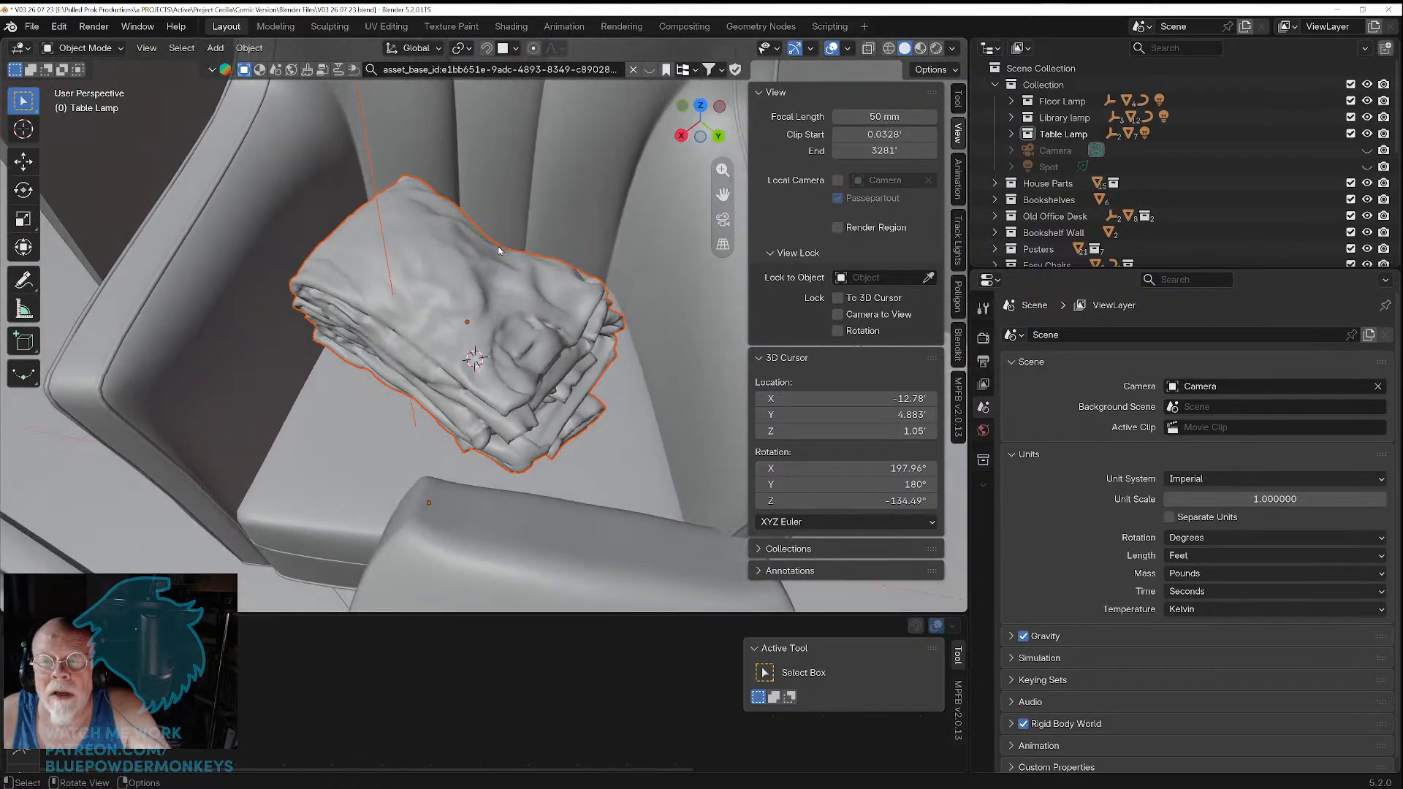
{"action": "left_click", "coordinate": [486, 49]}
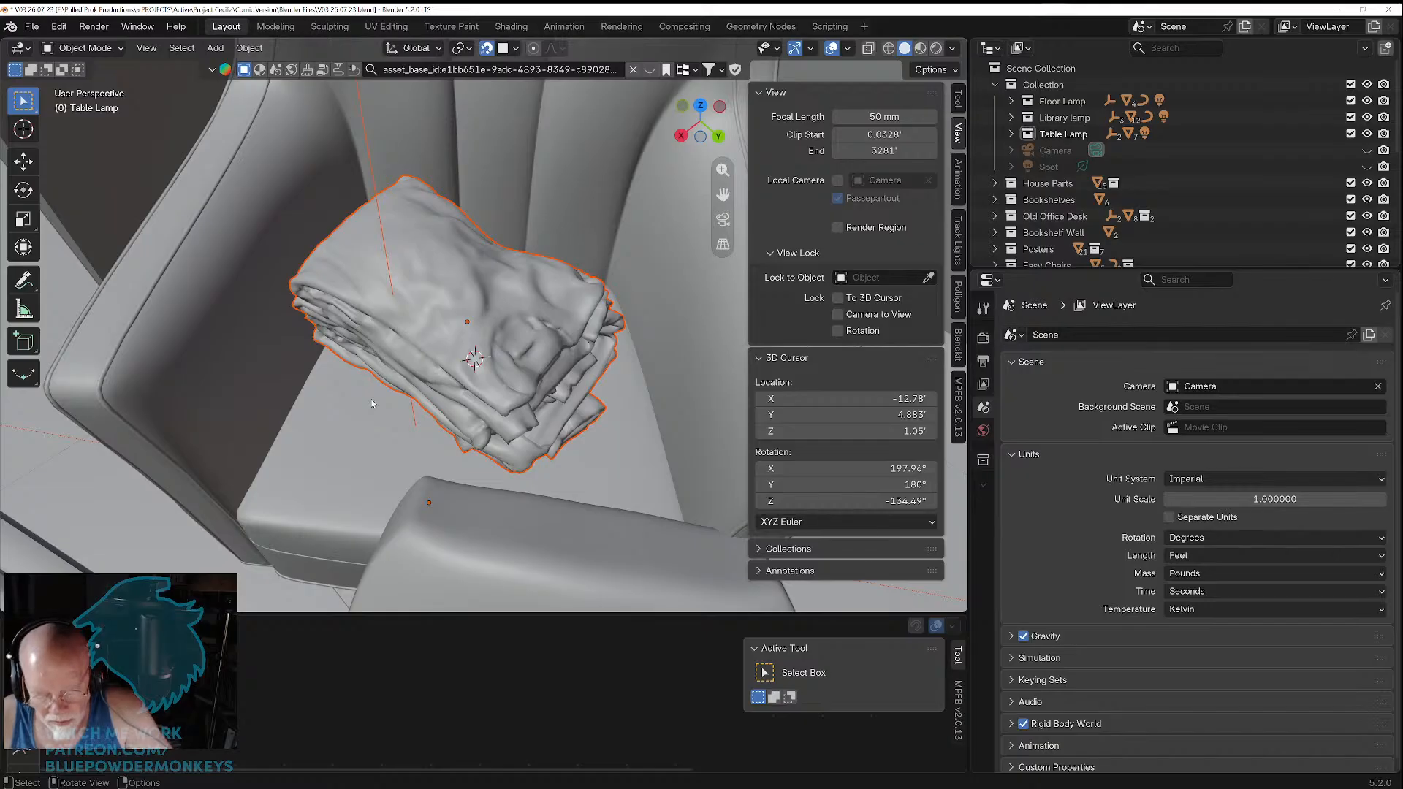
{"action": "key", "text": "g"}
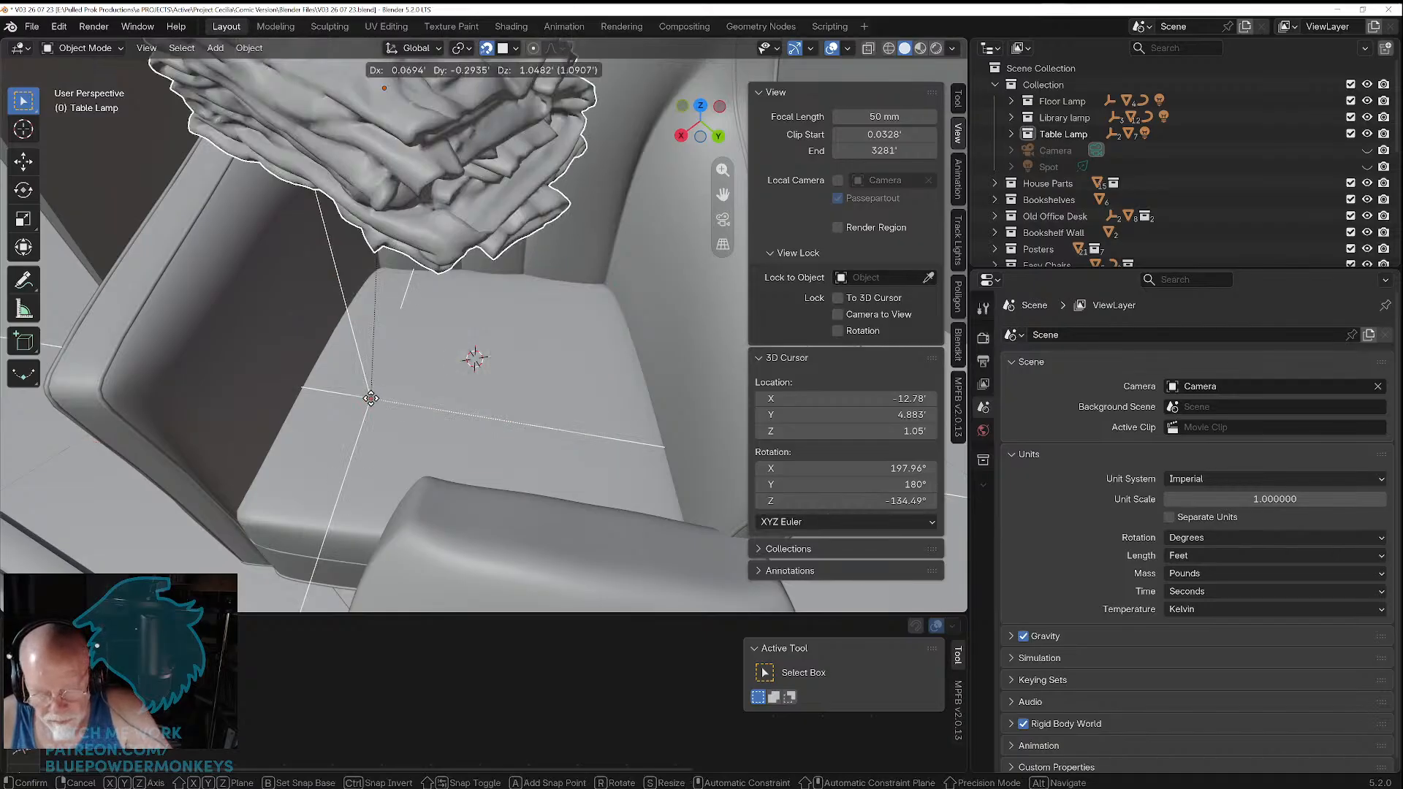
{"action": "key", "text": "z"}
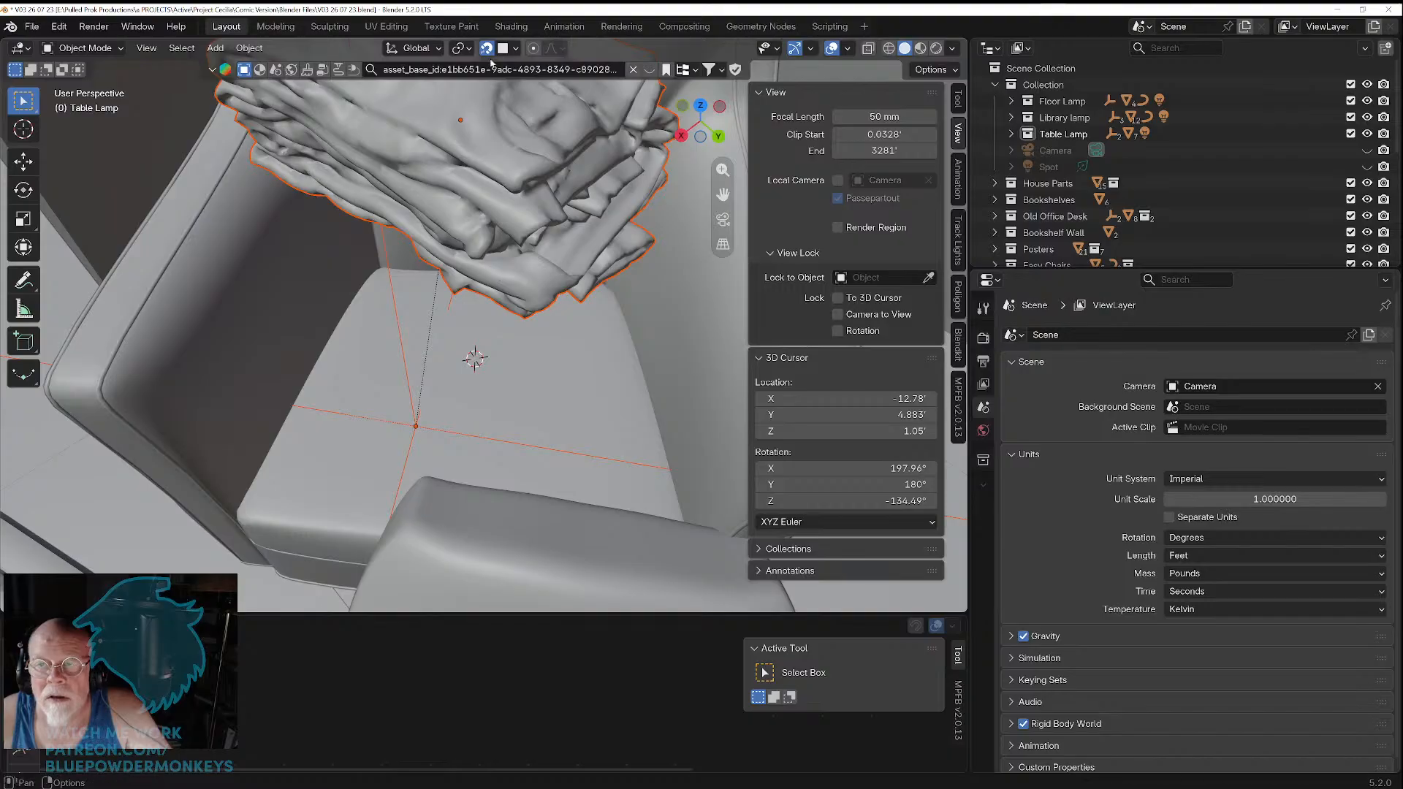
Step: With snapping off, lower the folded cloth about 1.63' along global Z onto the armchair seat
{"action": "key", "text": "g"}
{"action": "key", "text": "z"}
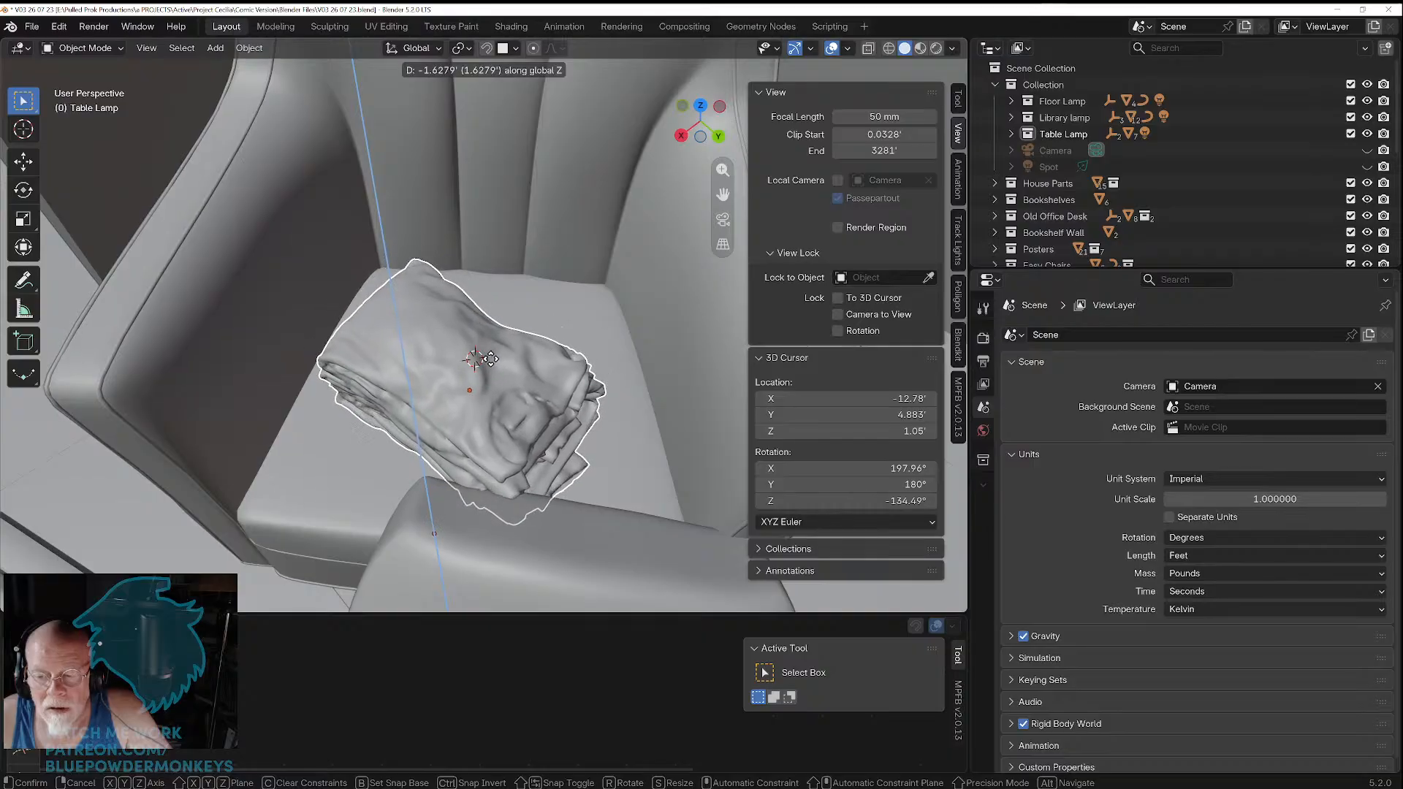
{"action": "left_click", "coordinate": [490, 358]}
Step: Shift the folded cloth about -0.2' along global X toward the armchair's back and save the file
{"action": "middle_click_drag", "start_coordinate": [475, 374], "coordinate": [551, 442]}
{"action": "key", "text": "g"}
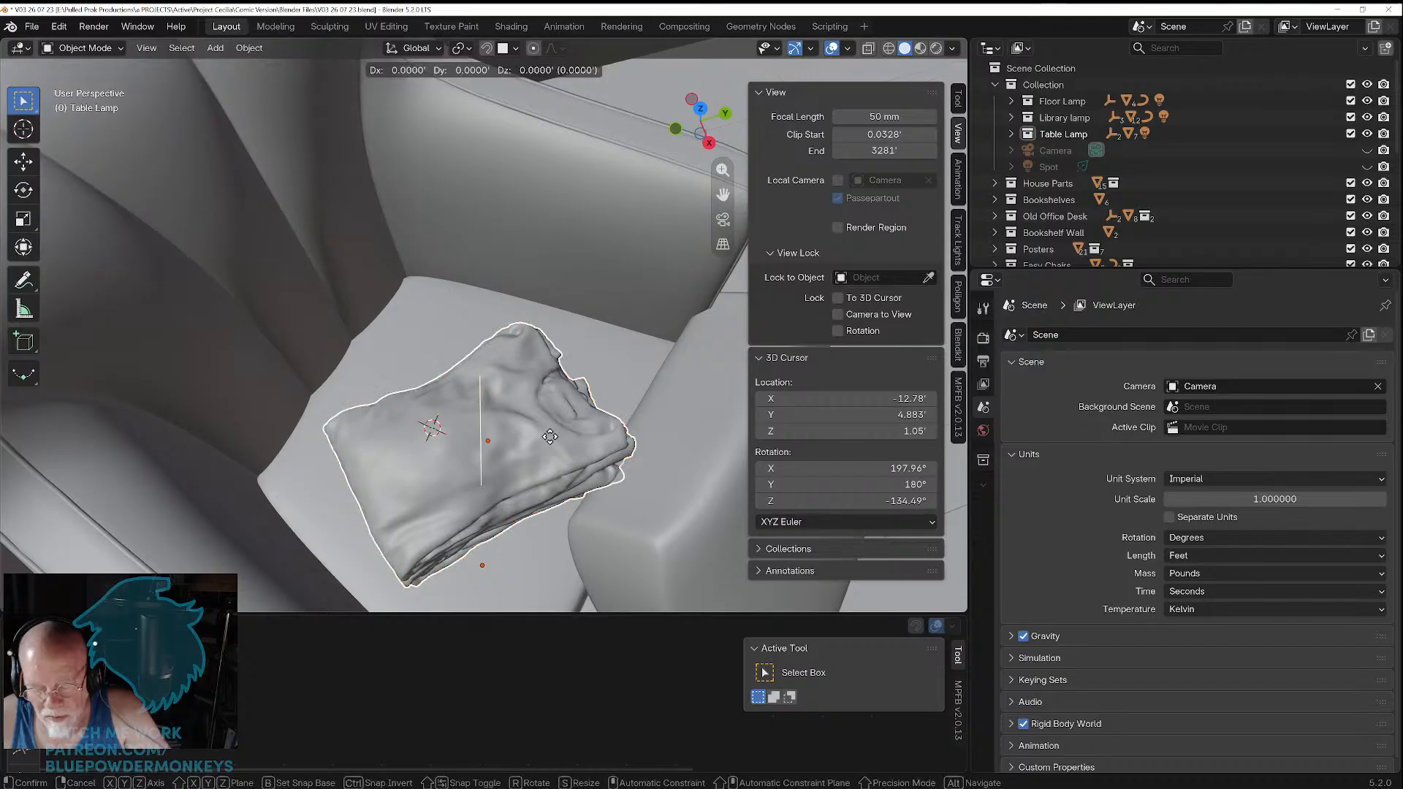
{"action": "key", "text": "x"}
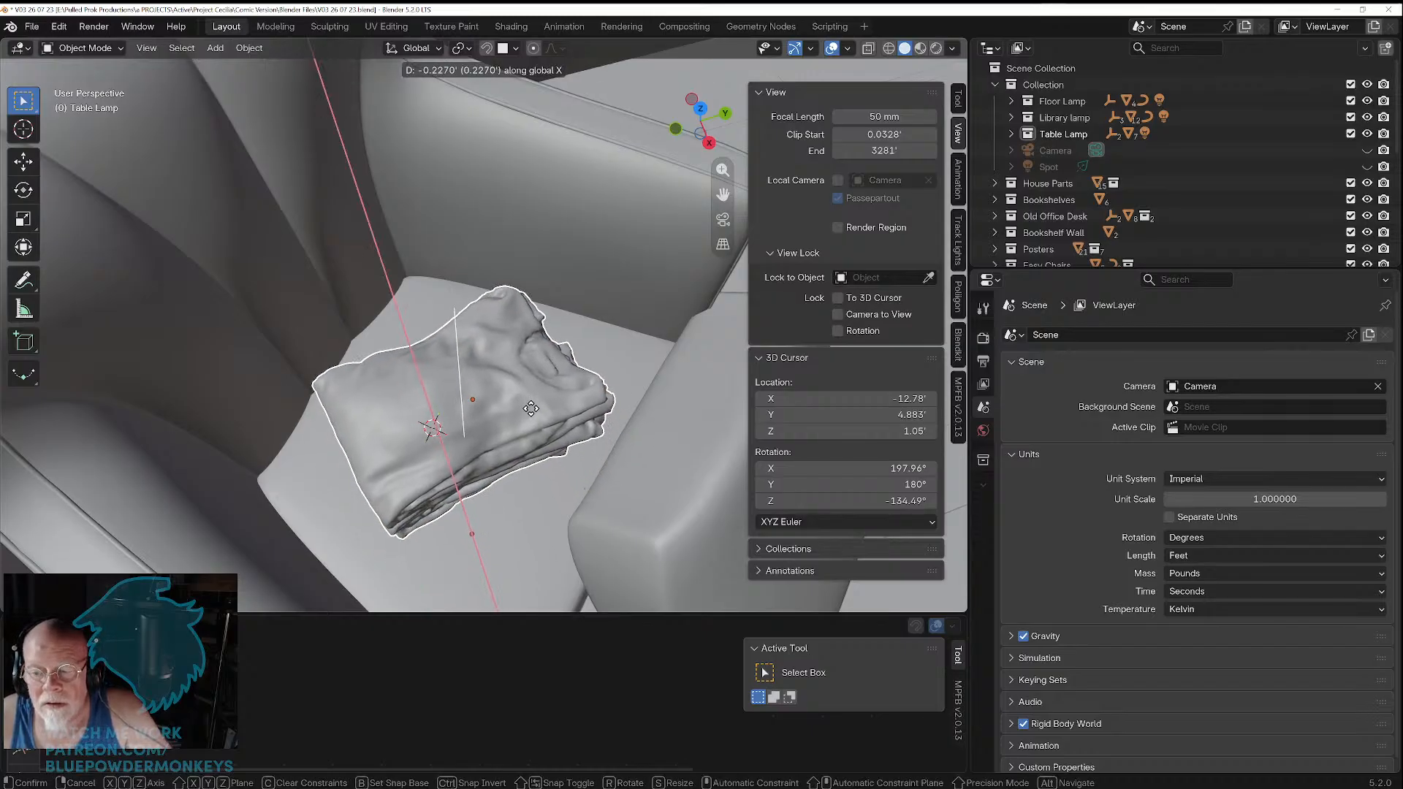
{"action": "left_click", "coordinate": [532, 420]}
{"action": "middle_click_drag", "start_coordinate": [532, 420], "coordinate": [498, 413]}
{"action": "scroll", "coordinate": [498, 413], "scroll_direction": "down", "scroll_amount": 10}
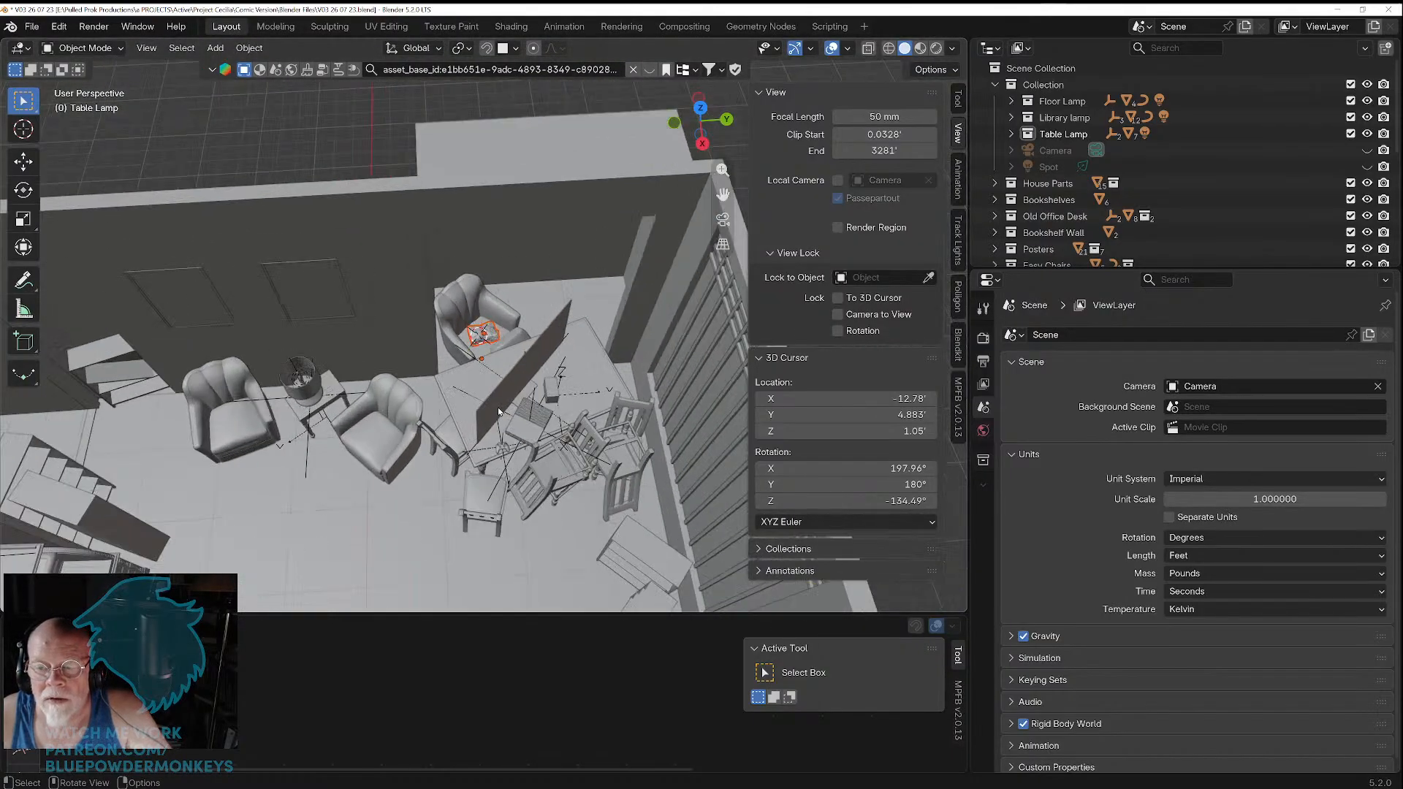
{"action": "key", "text": "ctrl+s"}
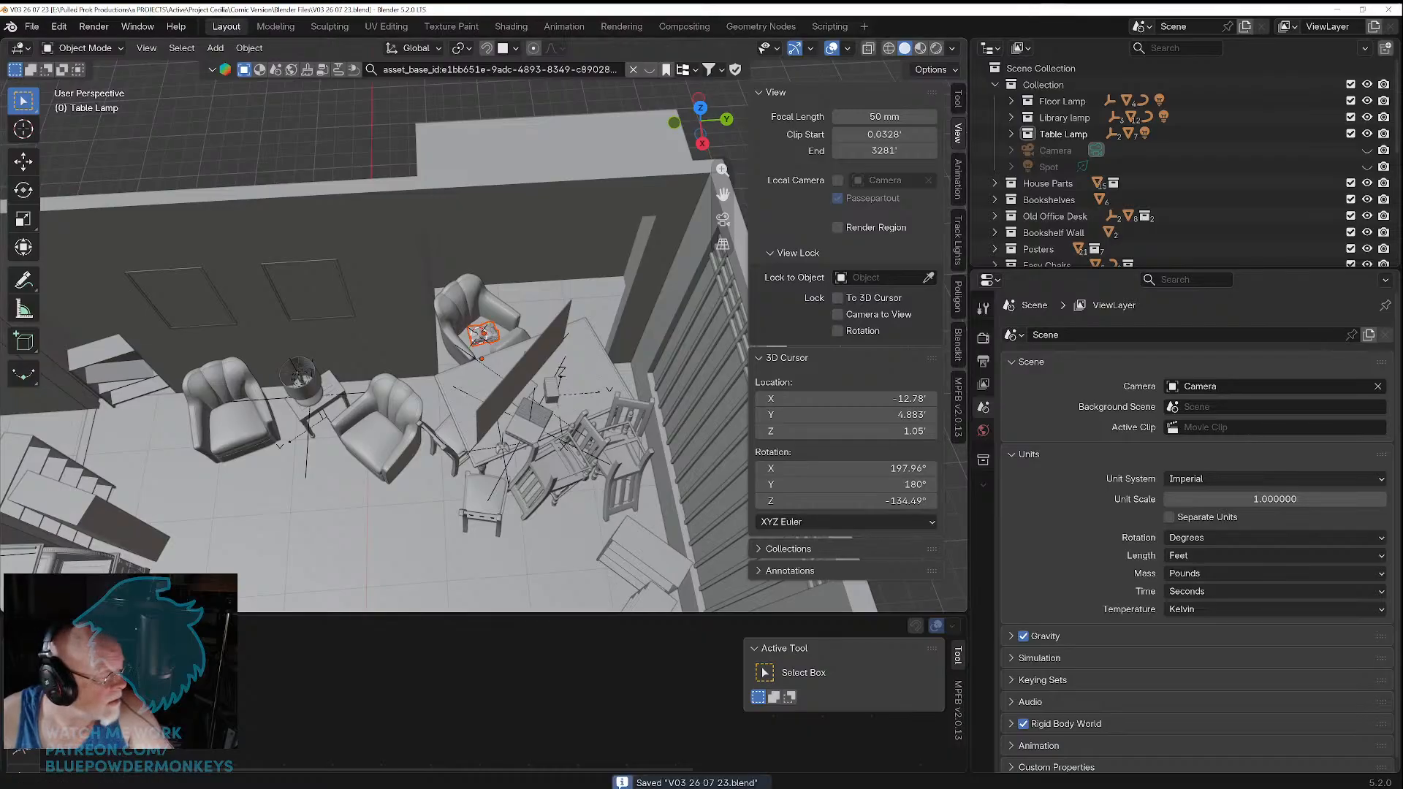
Step: Enlarge the Outliner and look through the House Parts, Bookshelves and Nurse Side collections for the pasted cloth objects
{"action": "left_click_drag", "start_coordinate": [1053, 269], "coordinate": [1053, 561]}
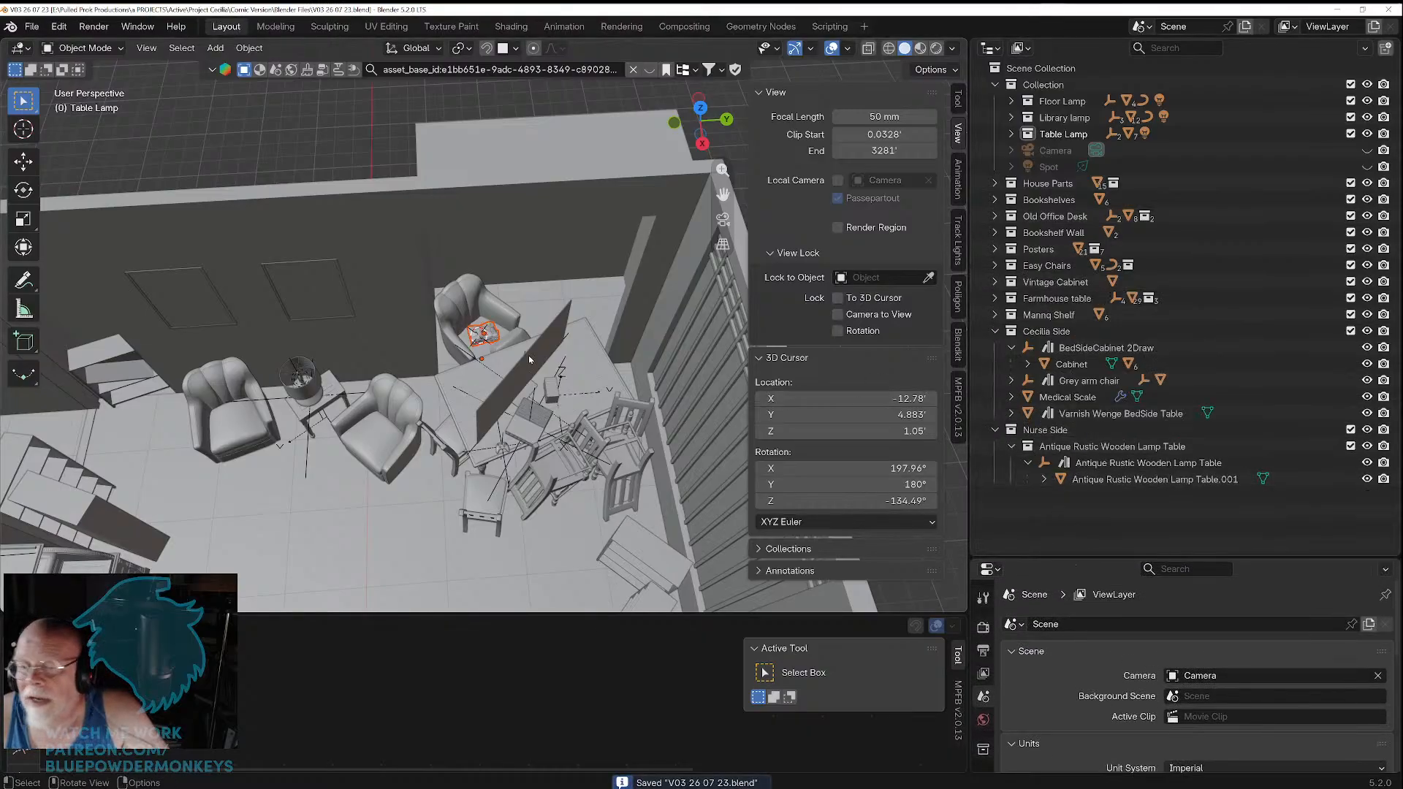
{"action": "left_click", "coordinate": [997, 333]}
{"action": "left_click", "coordinate": [996, 349]}
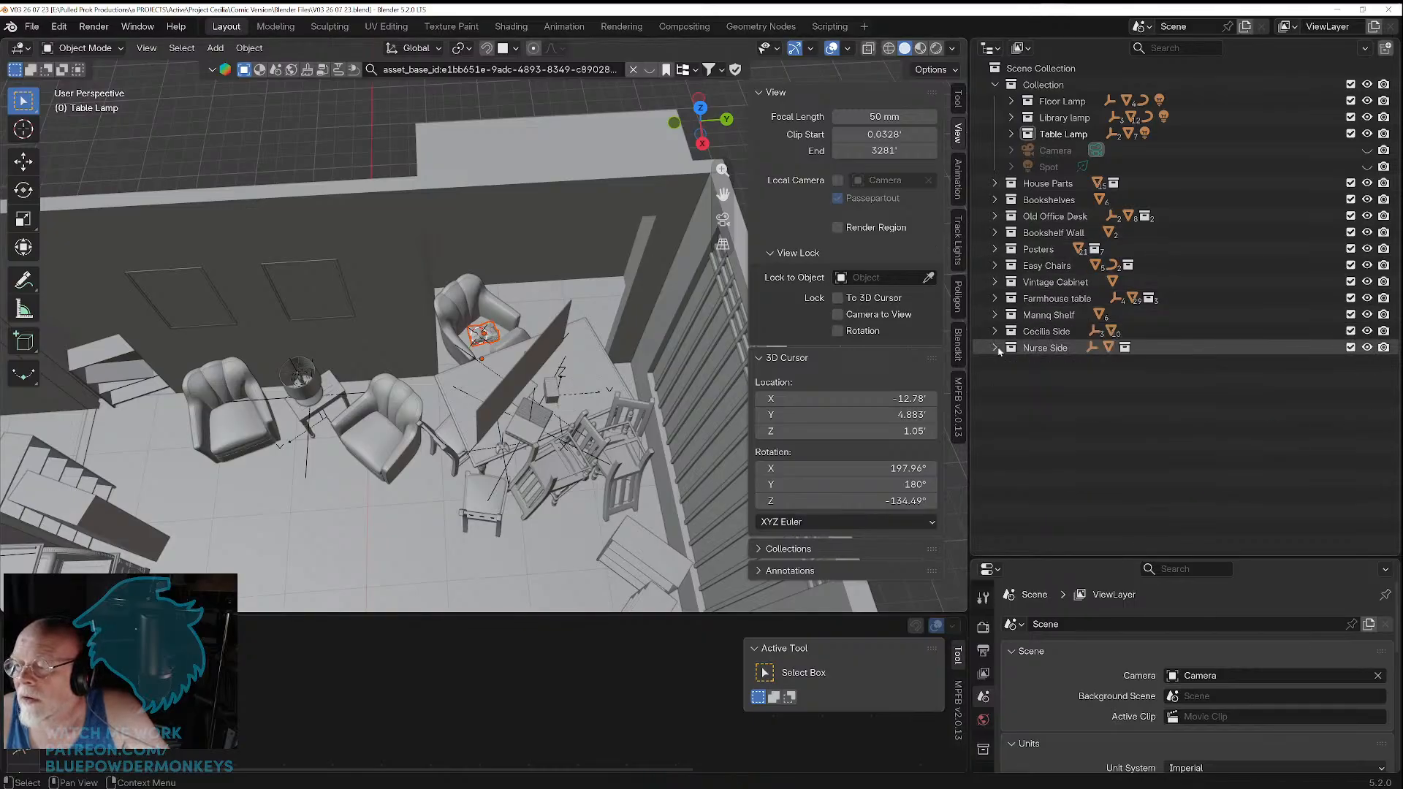
{"action": "left_click", "coordinate": [996, 184]}
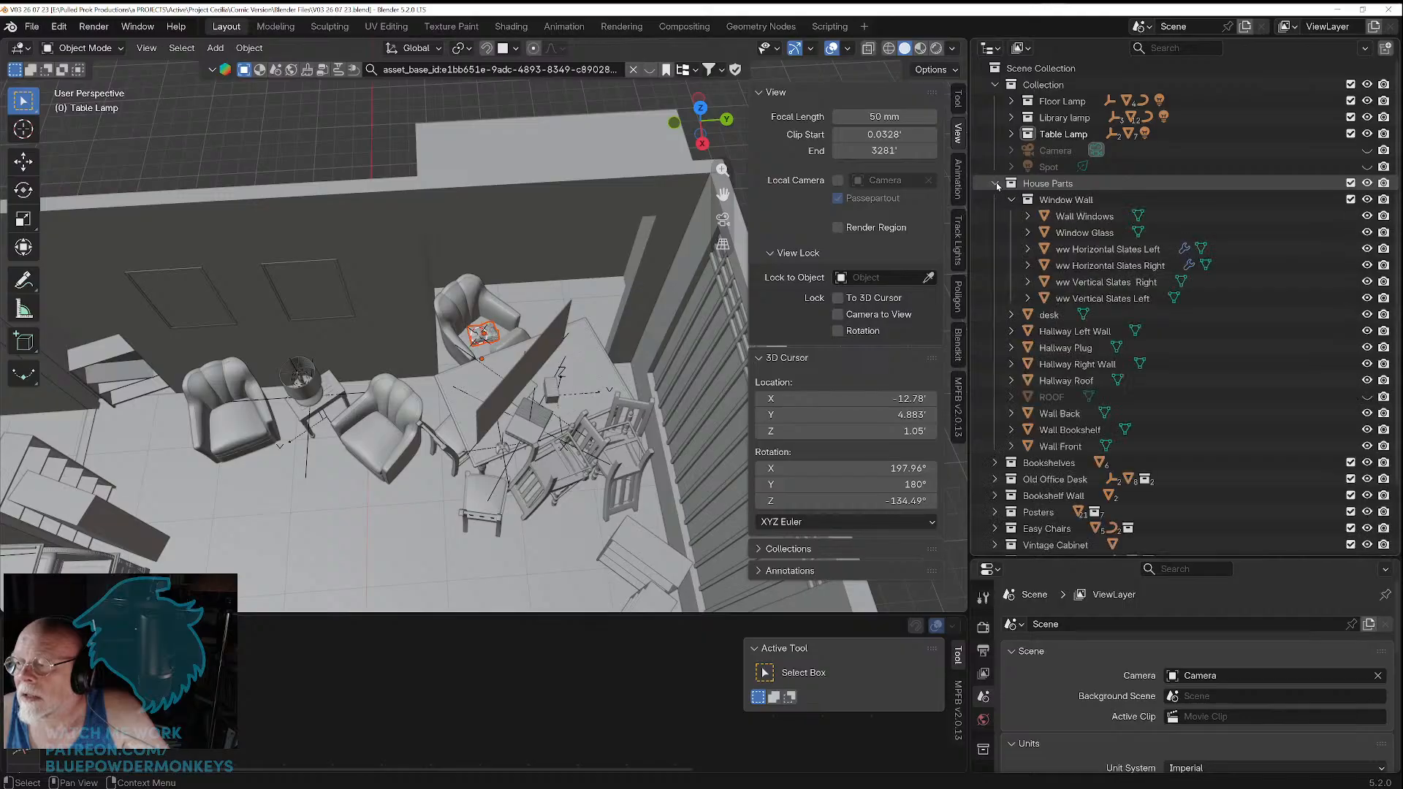
{"action": "left_click", "coordinate": [996, 183]}
{"action": "left_click", "coordinate": [995, 200]}
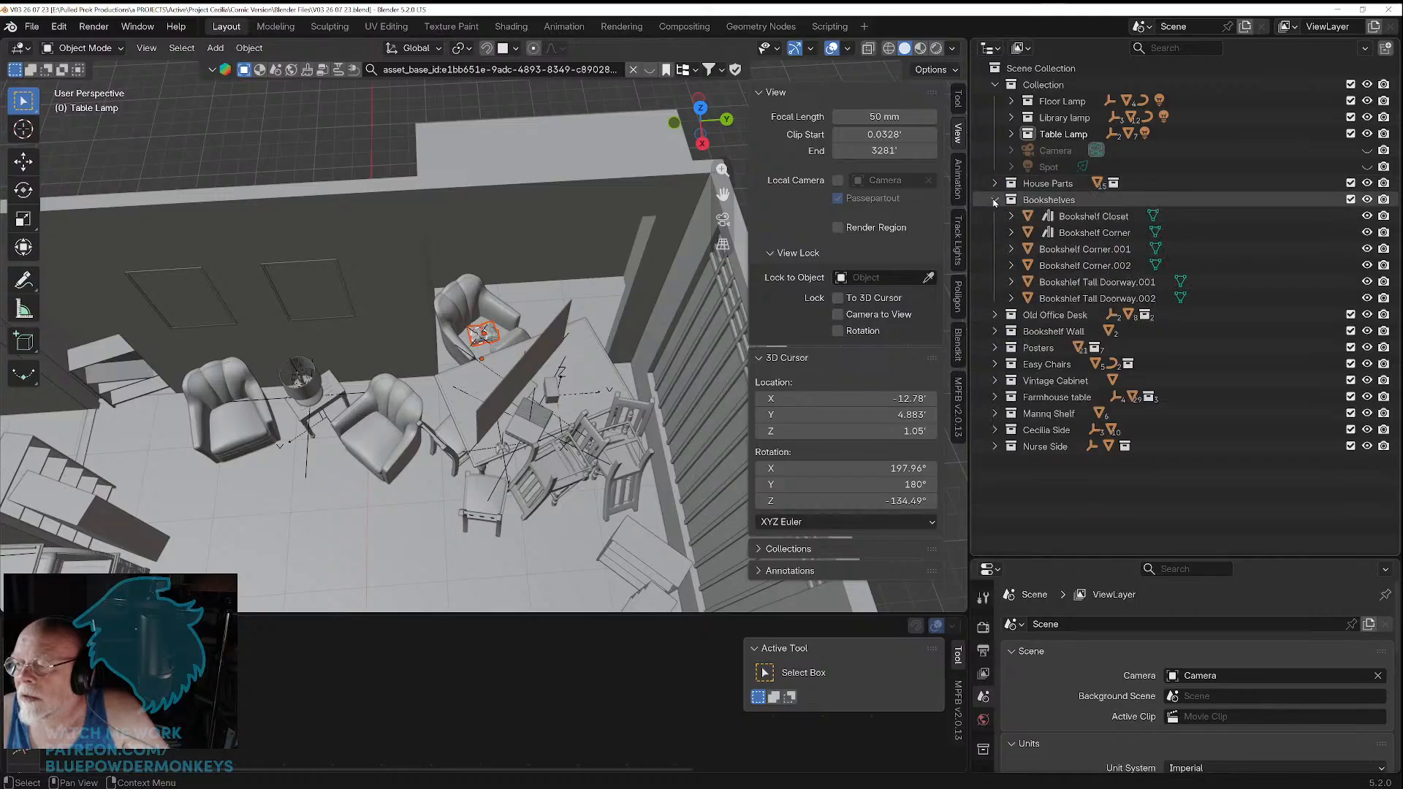
{"action": "left_click", "coordinate": [994, 200]}
{"action": "left_click", "coordinate": [995, 347]}
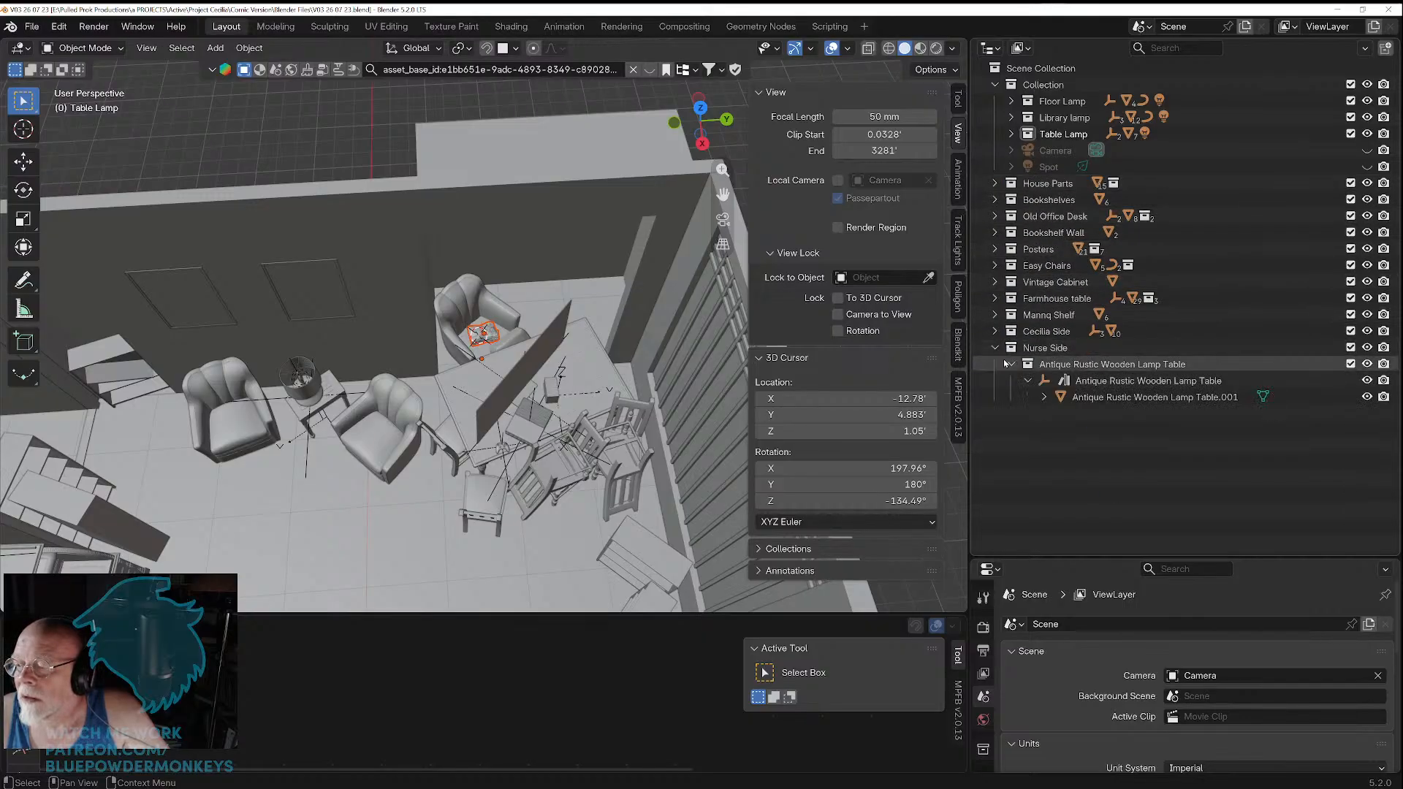
{"action": "left_click", "coordinate": [1045, 398]}
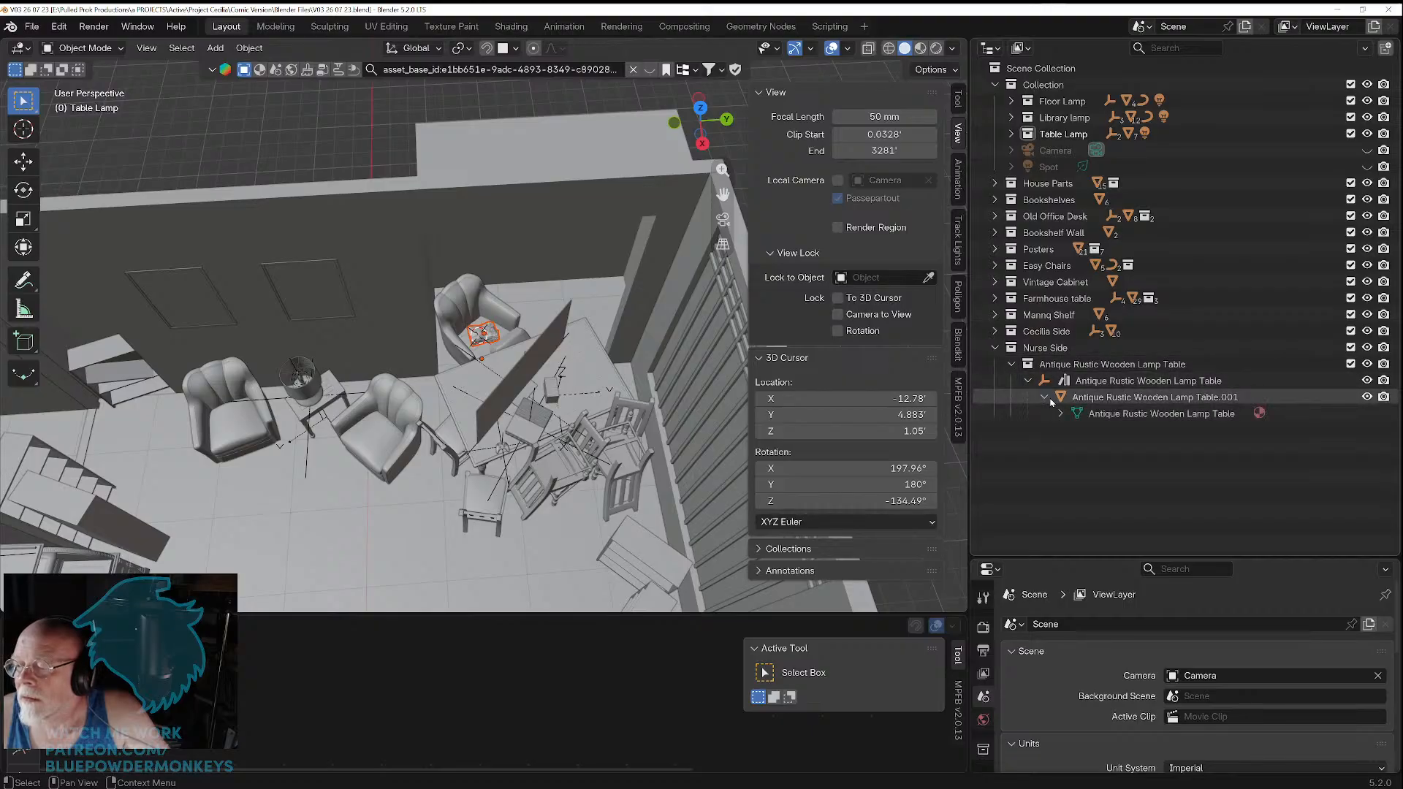
{"action": "left_click", "coordinate": [1045, 397]}
{"action": "left_click", "coordinate": [1011, 364]}
{"action": "left_click", "coordinate": [995, 348]}
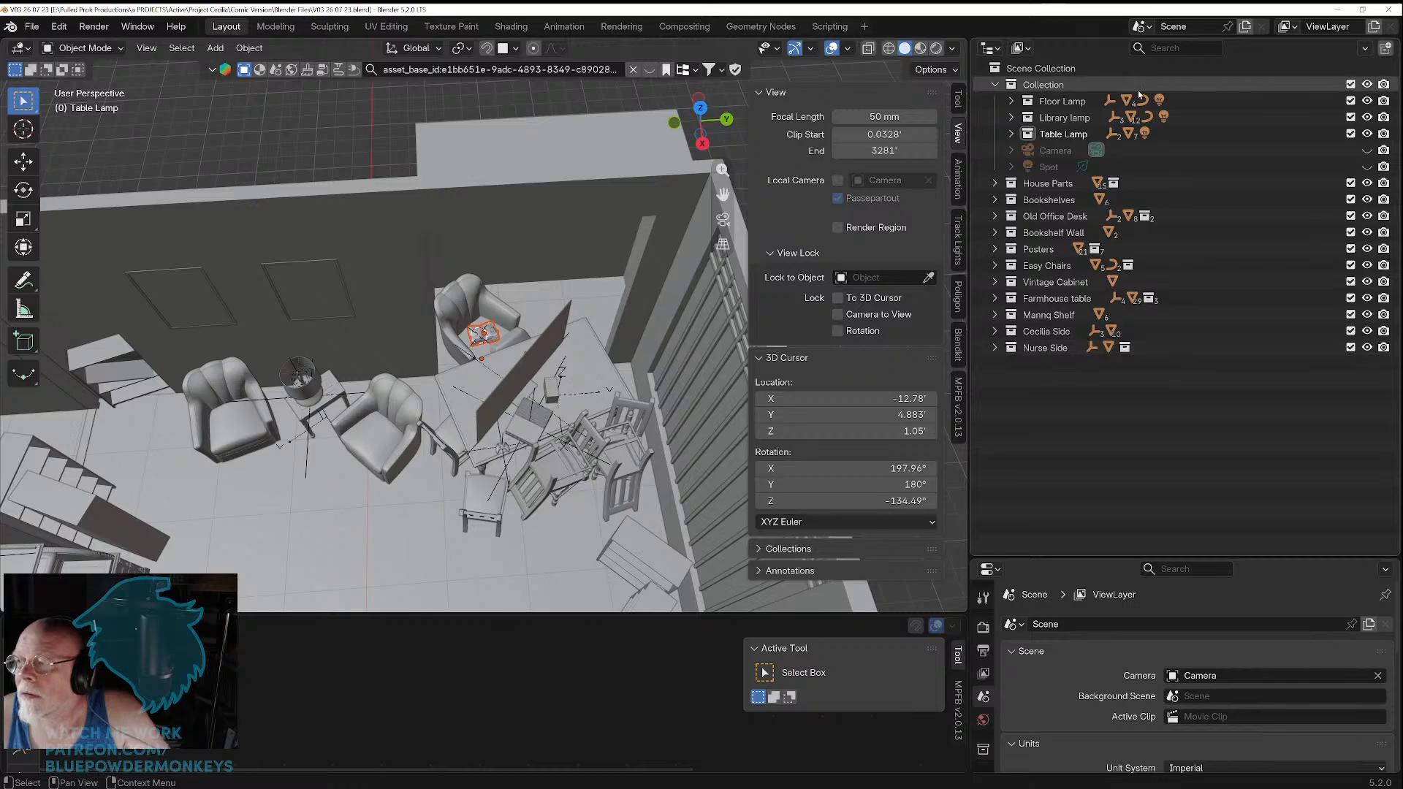
Step: Search the Outliner for "rem" to locate the pasted cloth's collection, and clear the search
{"action": "left_click", "coordinate": [1165, 47]}
{"action": "type", "text": "re"}
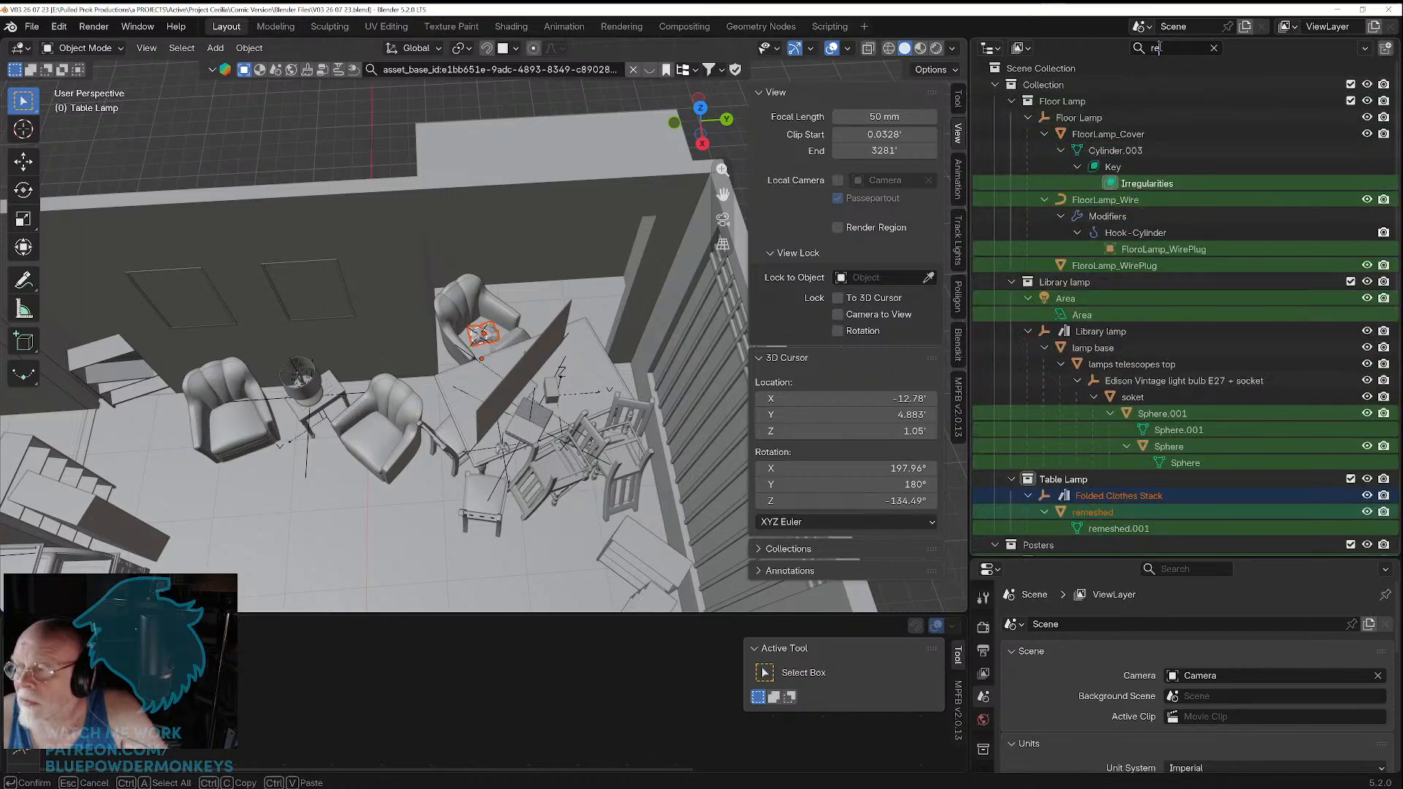
{"action": "type", "text": "m"}
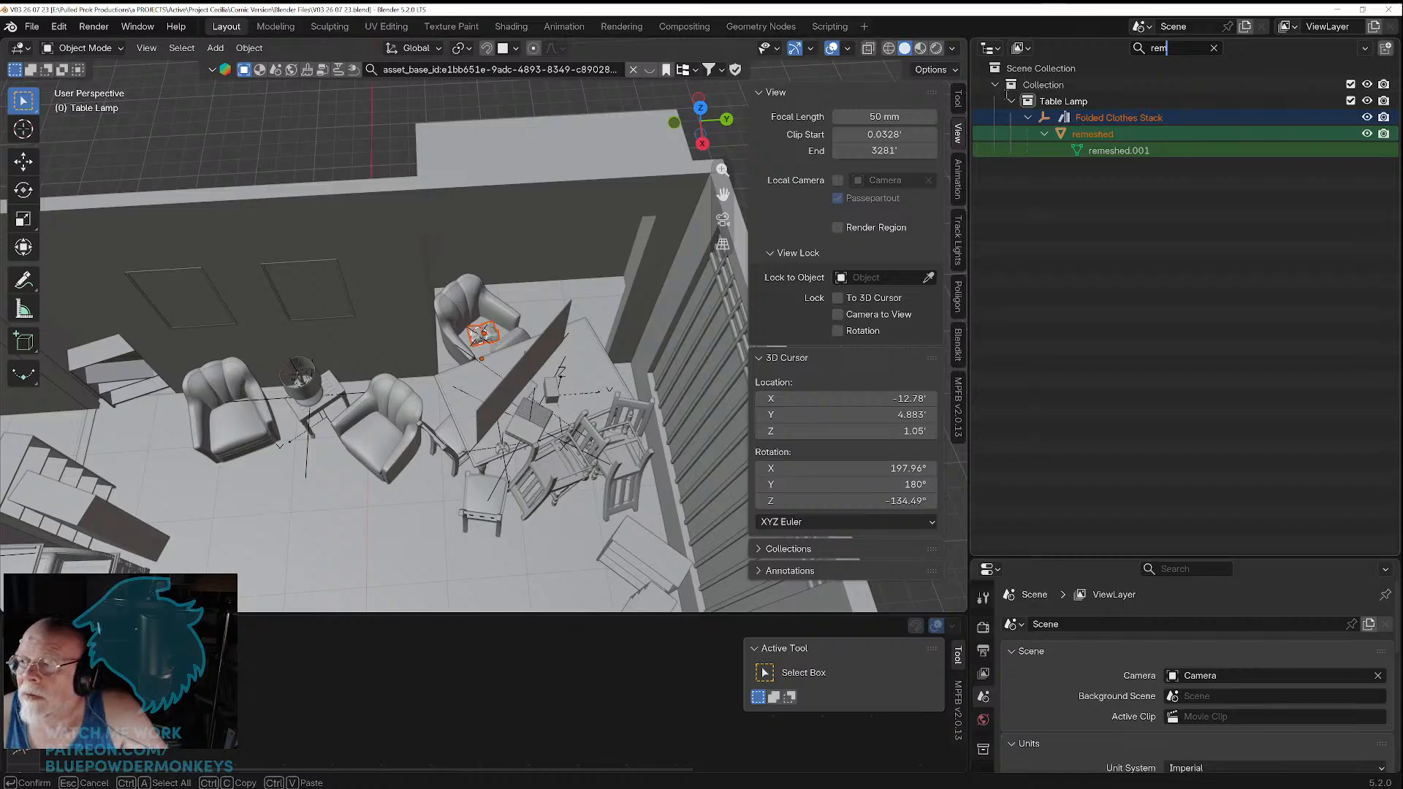
{"action": "left_click", "coordinate": [1214, 49]}
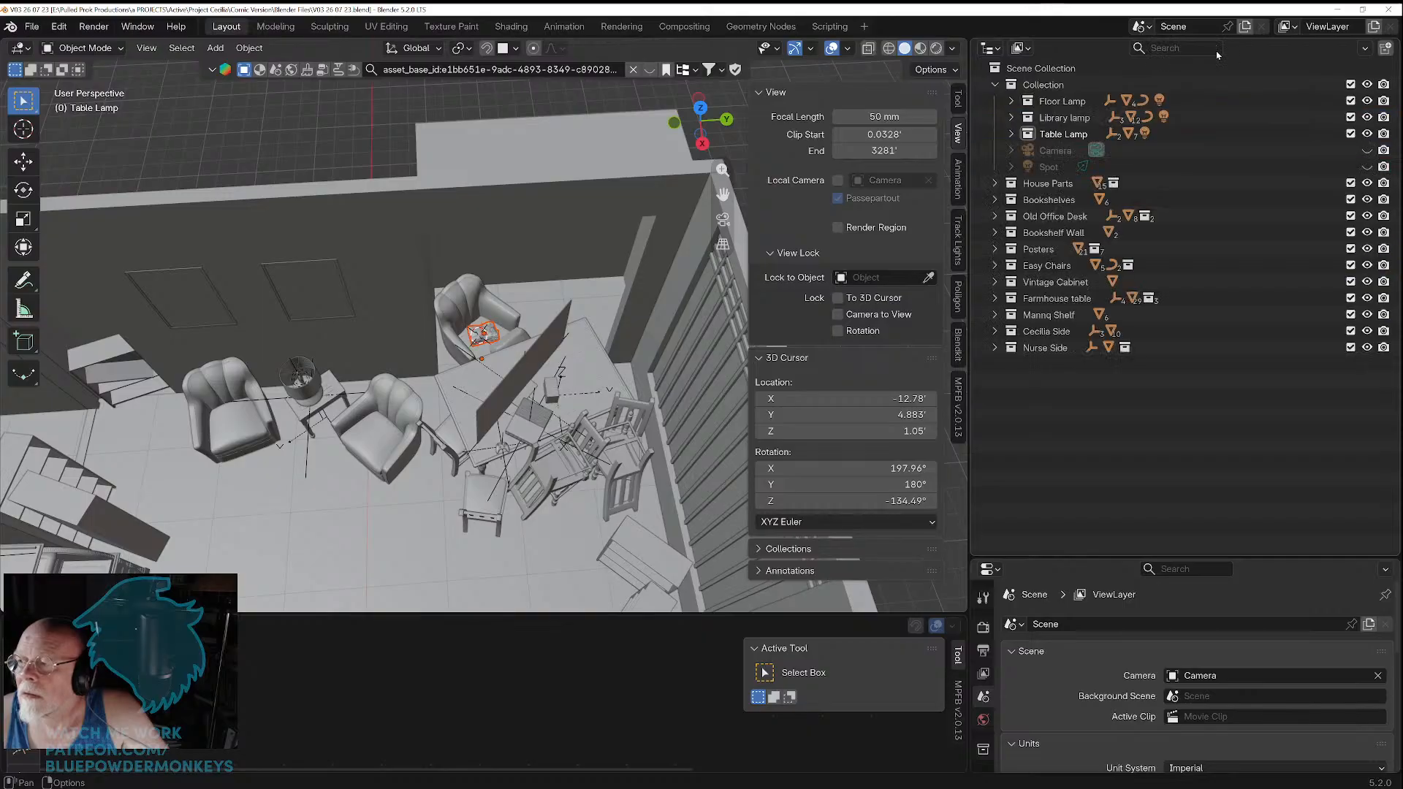
Step: Move Folded Clothes Stack with its remeshed child from the Table Lamp collection into the Nurse Side collection
{"action": "left_click", "coordinate": [1012, 134]}
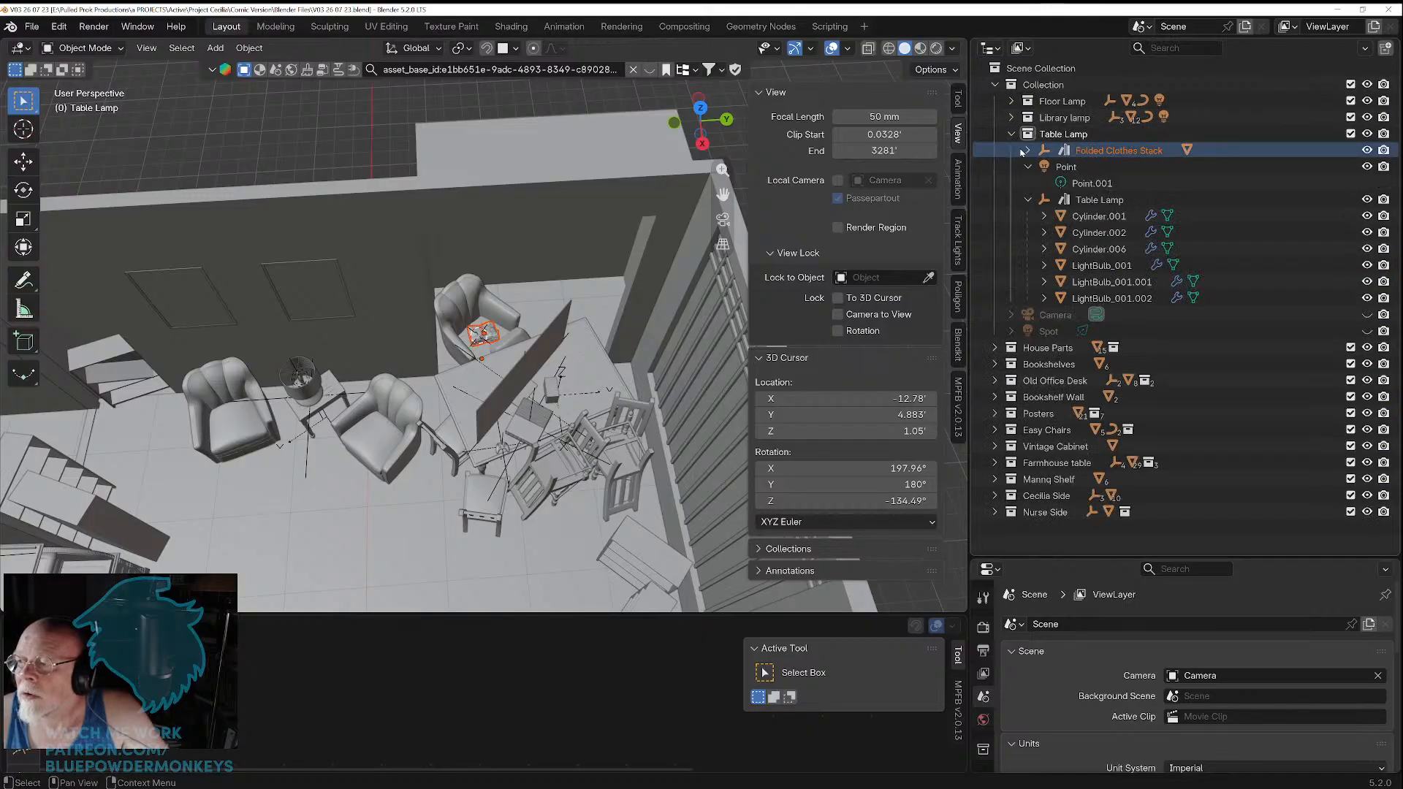
{"action": "left_click", "coordinate": [1025, 151]}
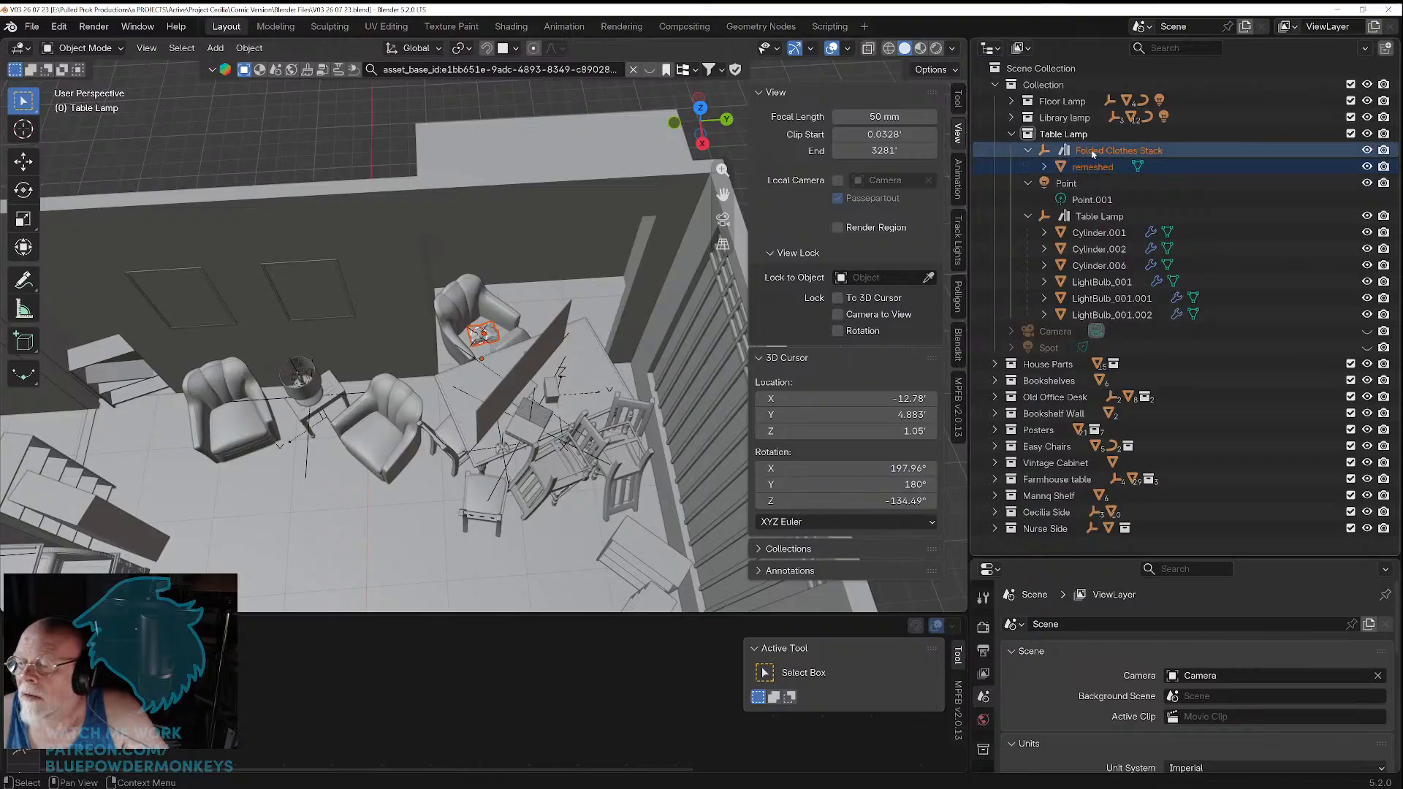
{"action": "left_click_drag", "start_coordinate": [1093, 154], "coordinate": [1055, 532]}
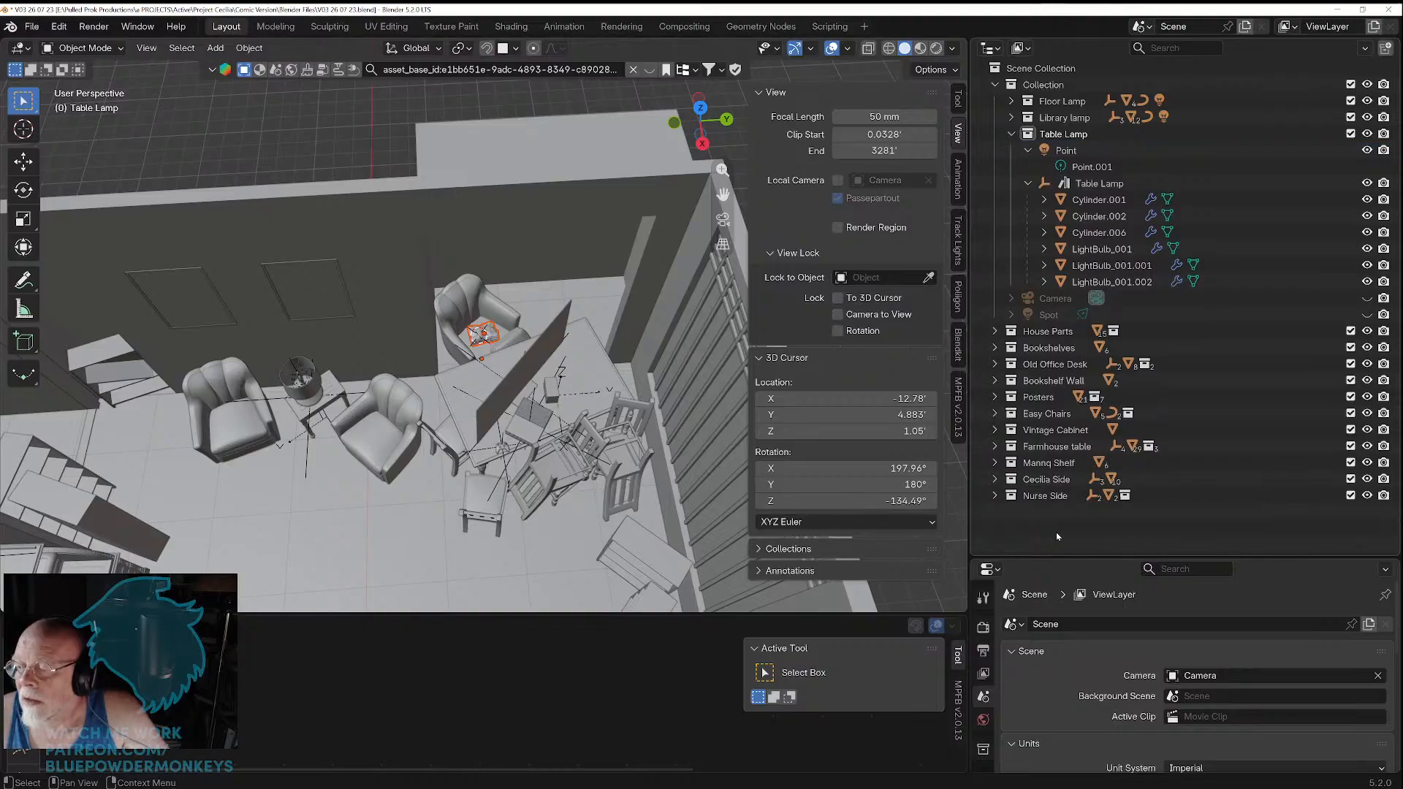
Step: Rename the remeshed object under Folded Clothes Stack in the Nurse Side collection to "Clothes Stack"
{"action": "left_click", "coordinate": [994, 495]}
{"action": "scroll", "coordinate": [1052, 463], "scroll_direction": "down", "scroll_amount": 2}
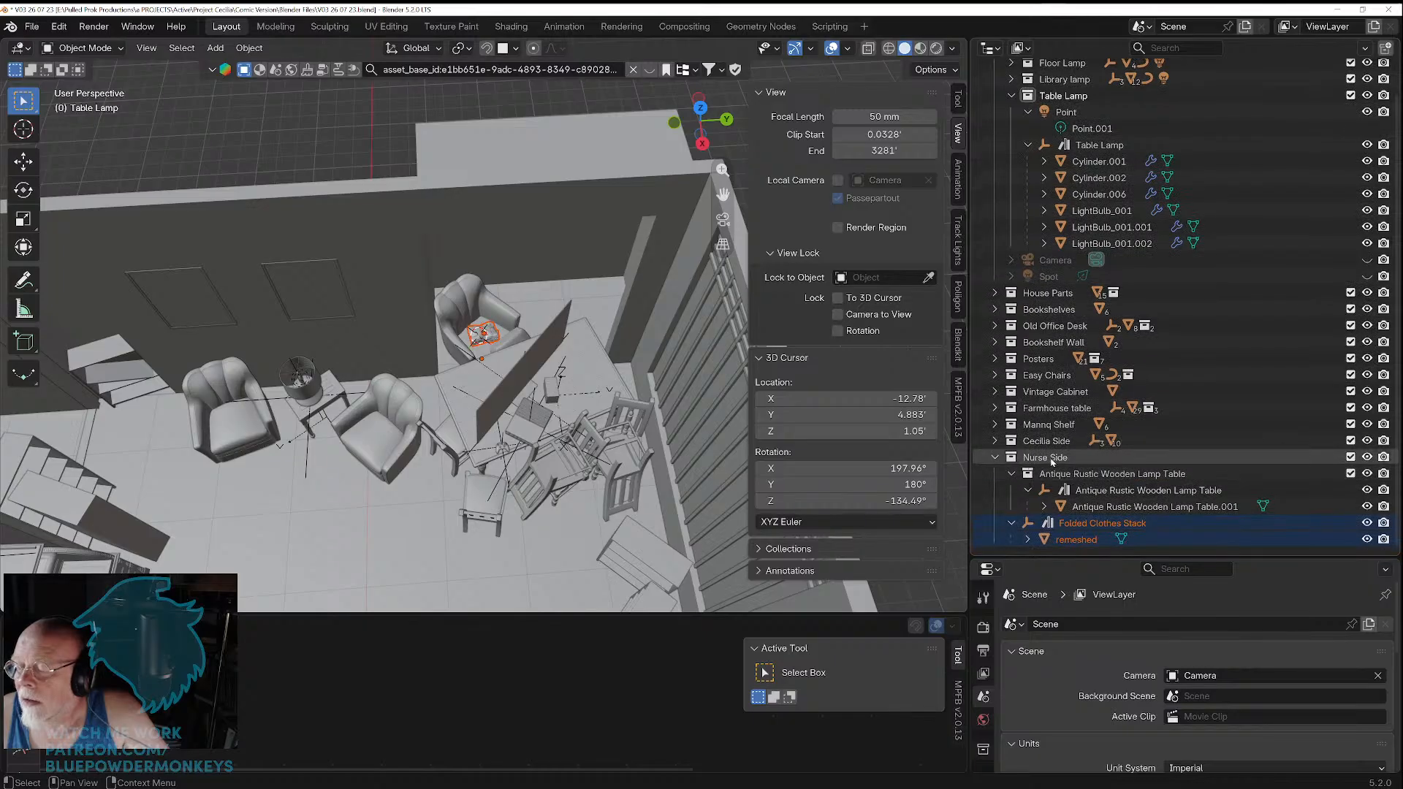
{"action": "double_click", "coordinate": [1069, 537]}
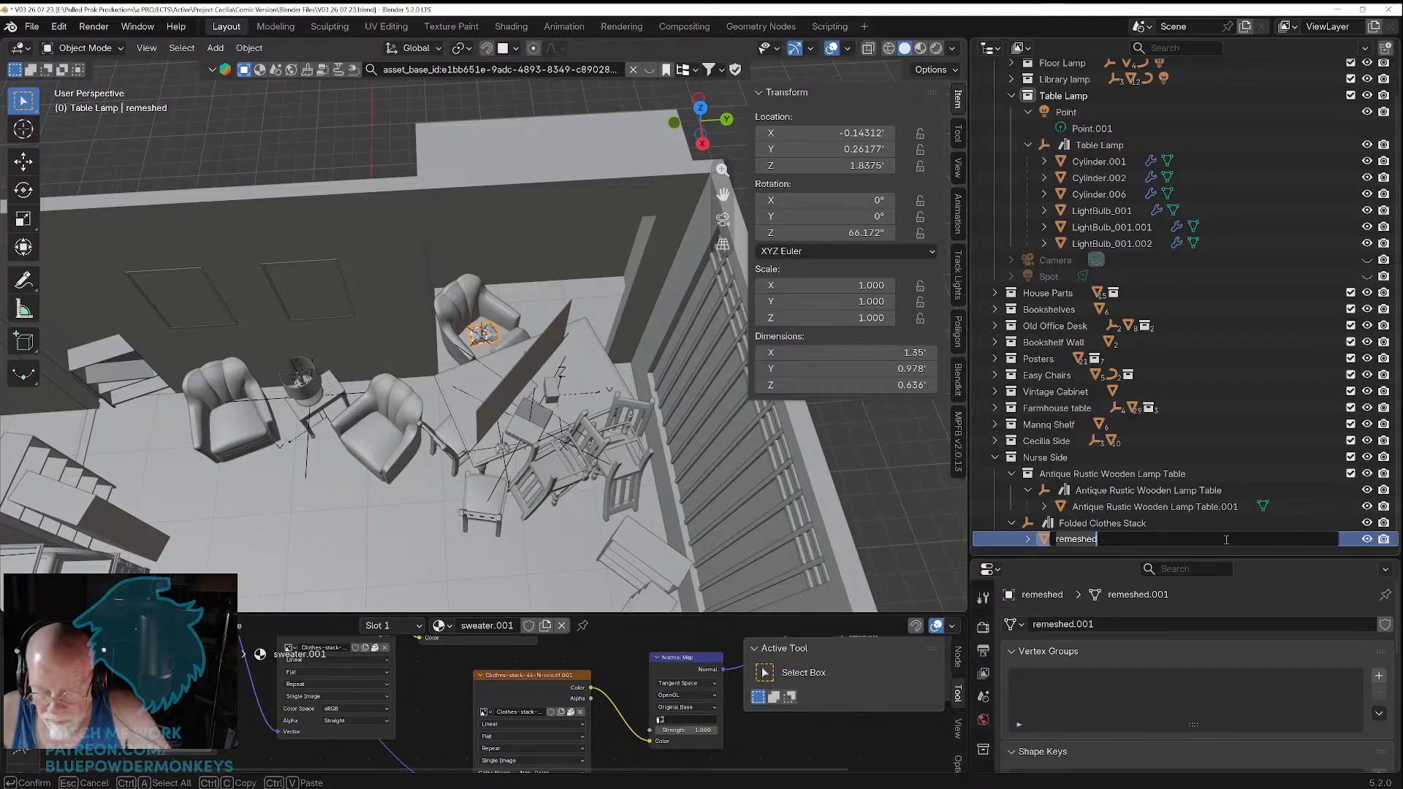
{"action": "type", "text": "Vlothes"}
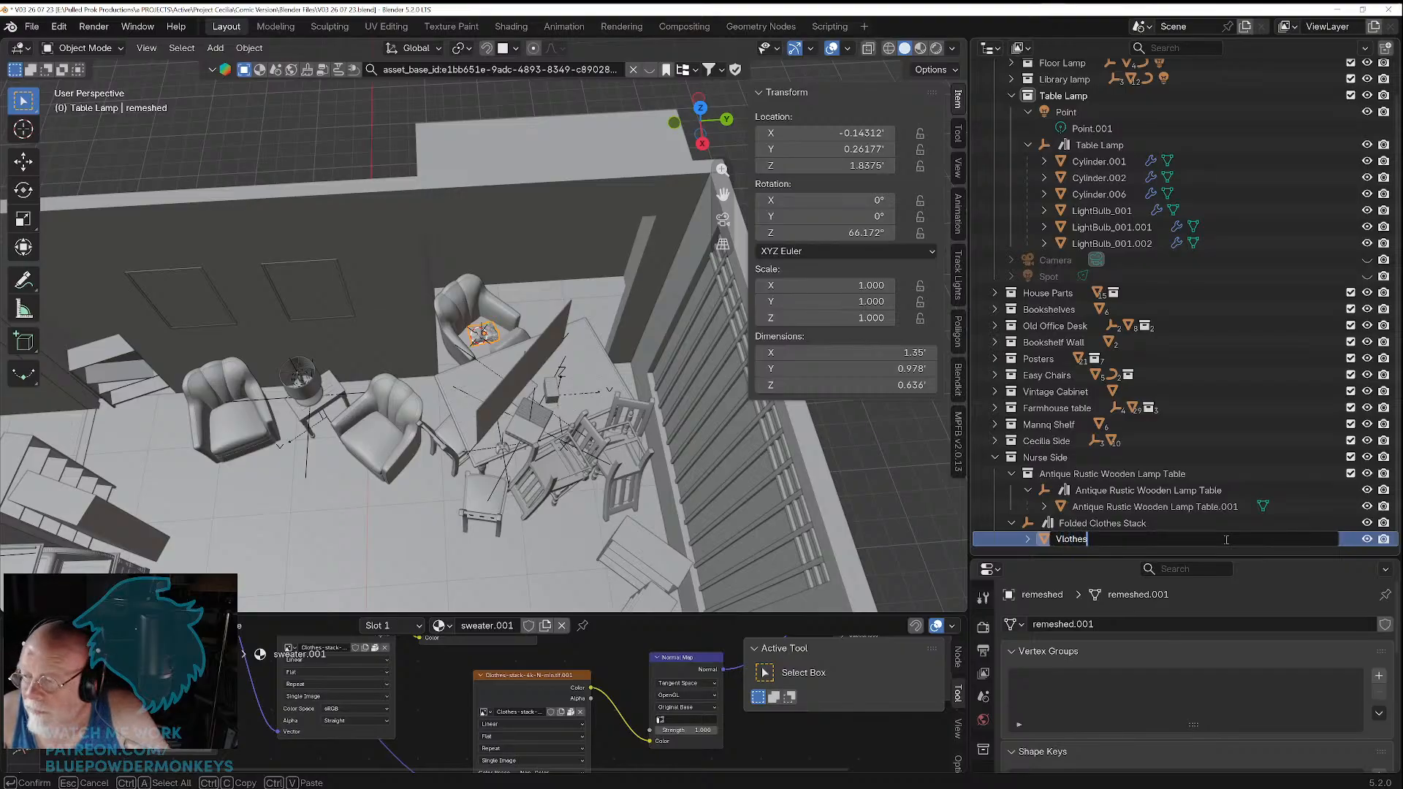
{"action": "type", "text": " Stack"}
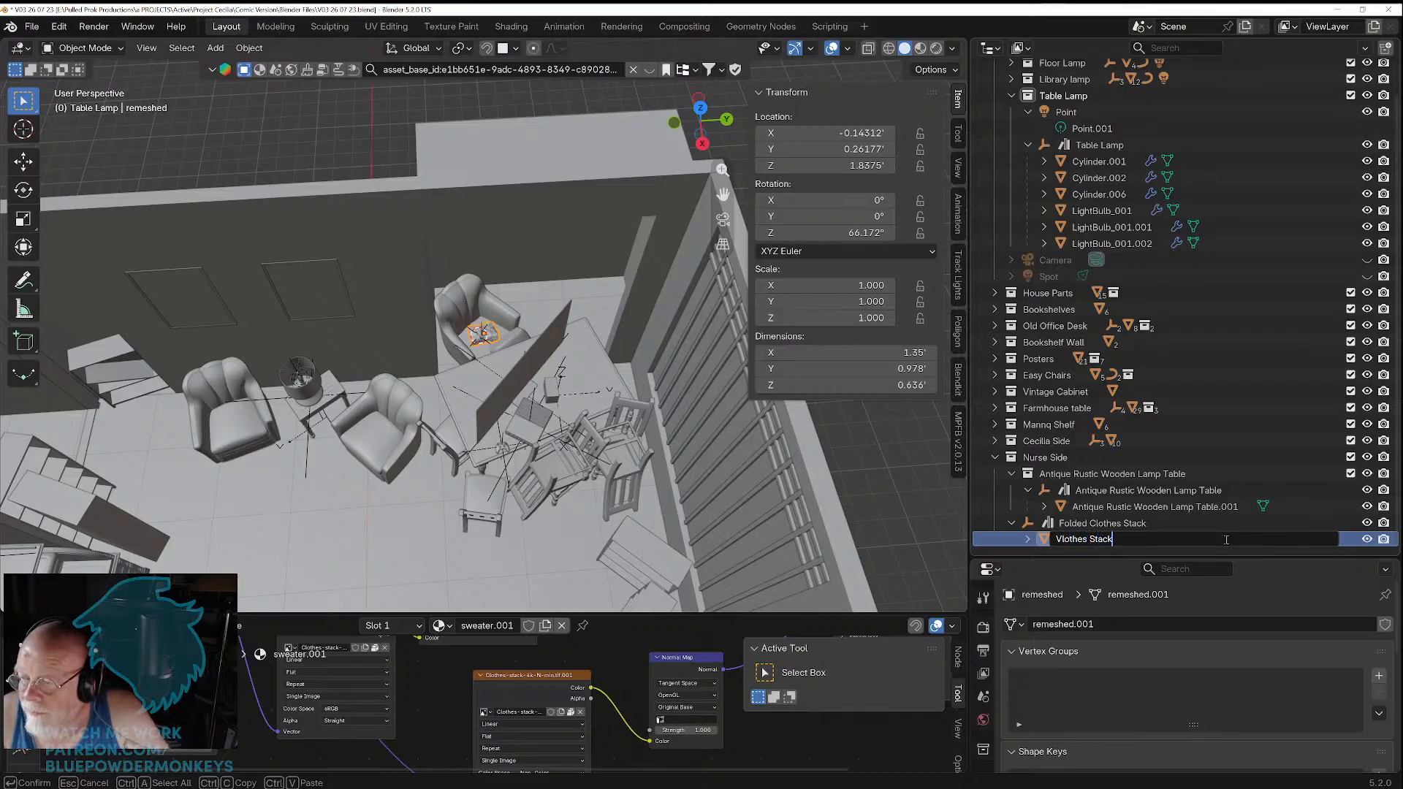
{"action": "key", "text": "Left"}
{"action": "key", "text": "Left"}
{"action": "key", "text": "Left"}
{"action": "key", "text": "Left"}
{"action": "key", "text": "Left"}
{"action": "key", "text": "Left"}
{"action": "key", "text": "Left"}
{"action": "key", "text": "Left"}
{"action": "key", "text": "Left"}
{"action": "key", "text": "Left"}
{"action": "key", "text": "Left"}
{"action": "key", "text": "Left"}
{"action": "key", "text": "BackSpace"}
{"action": "type", "text": "C"}
{"action": "key", "text": "Return"}
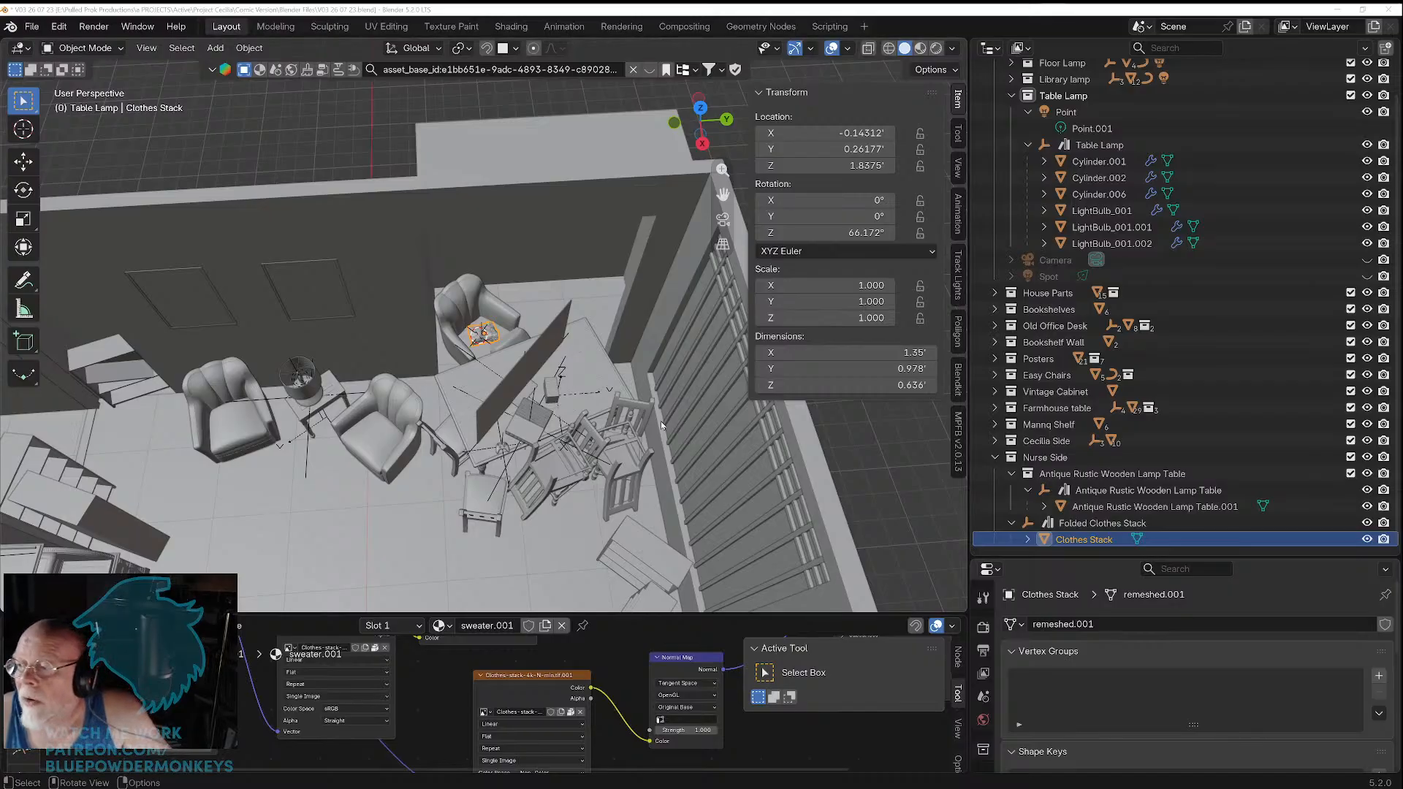
Step: Paste the copied Stethoscope collection into the Farmhouse table collection and locate its objects in the room
{"action": "left_click", "coordinate": [1056, 408]}
{"action": "key", "text": "ctrl+v"}
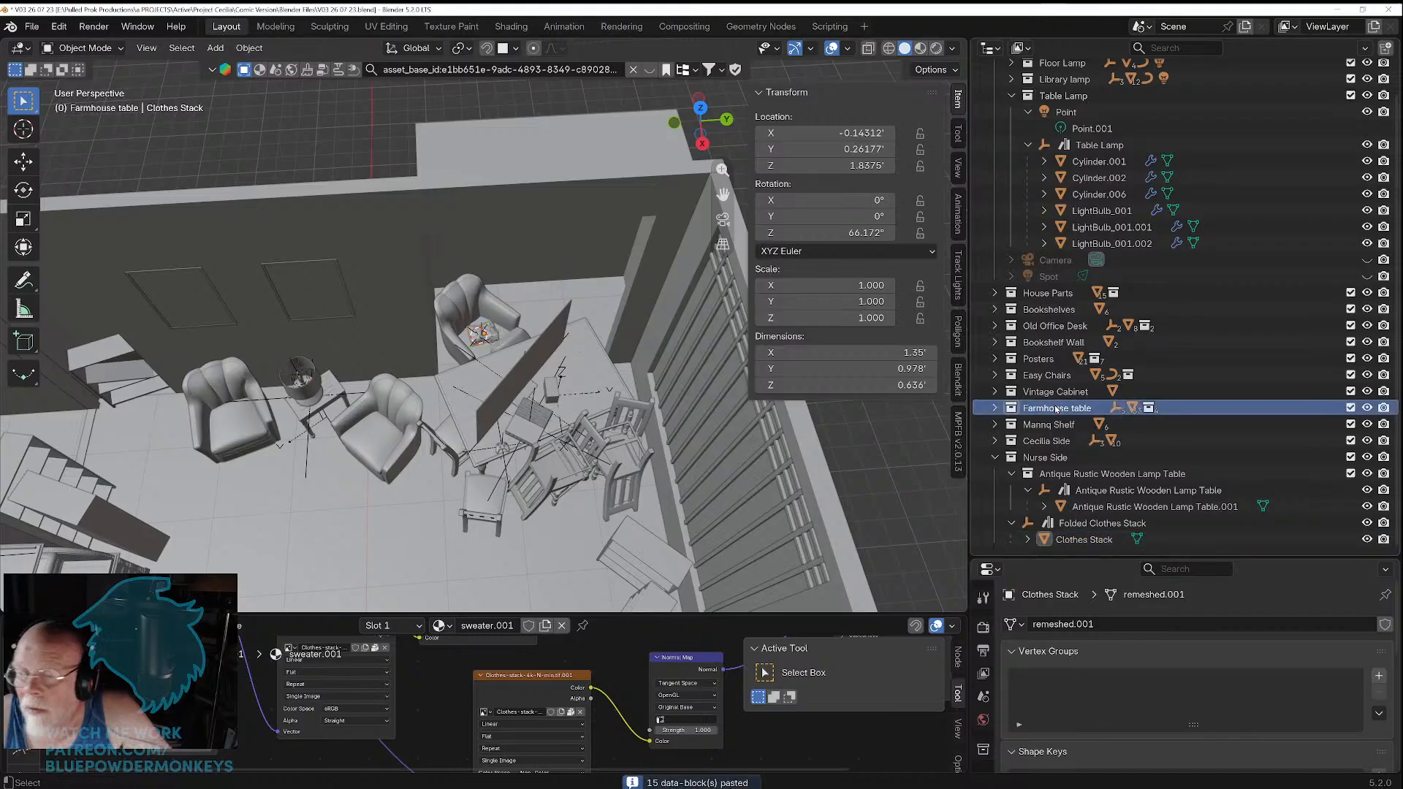
{"action": "scroll", "coordinate": [475, 391], "scroll_direction": "up", "scroll_amount": 7}
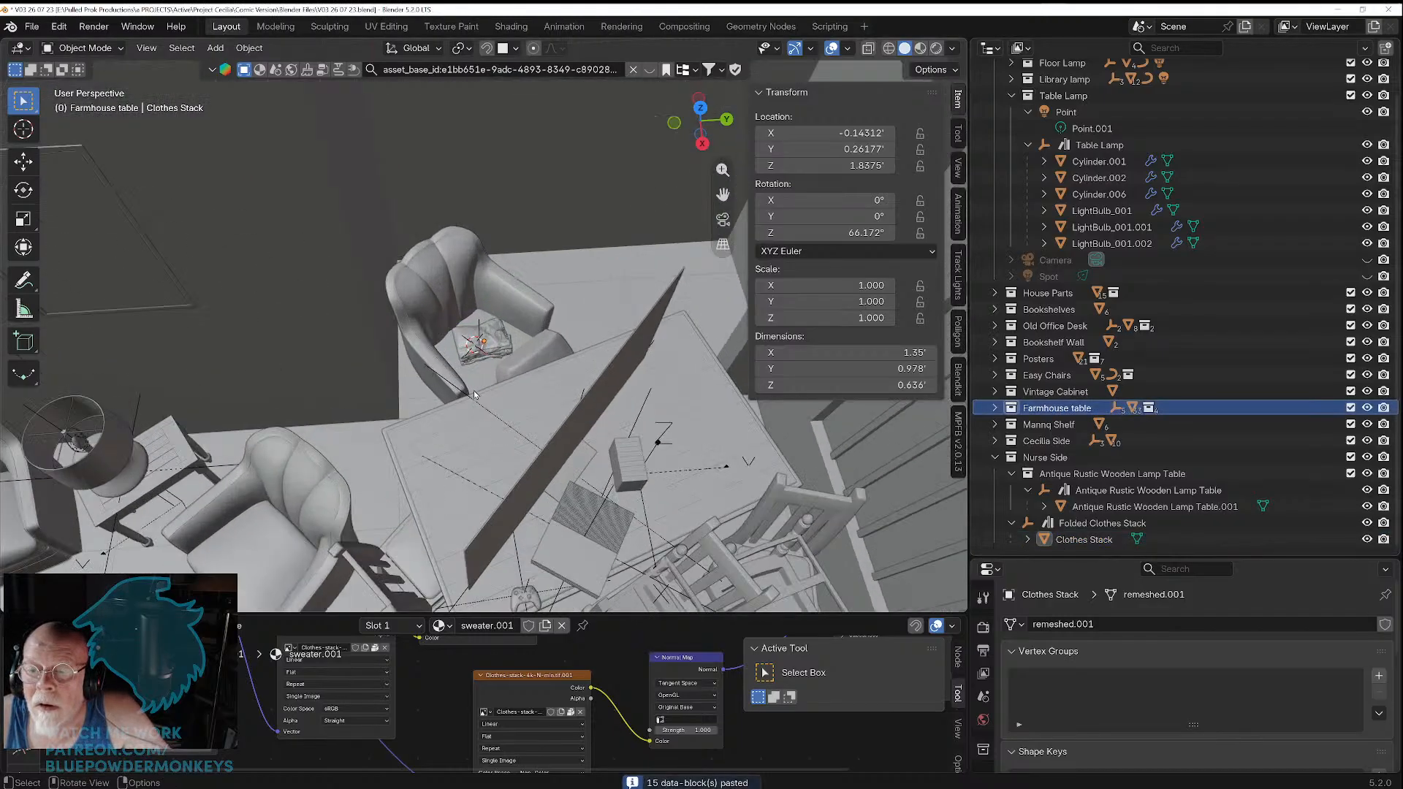
{"action": "scroll", "coordinate": [475, 391], "scroll_direction": "down", "scroll_amount": 7}
{"action": "scroll", "coordinate": [475, 391], "scroll_direction": "down", "scroll_amount": 6}
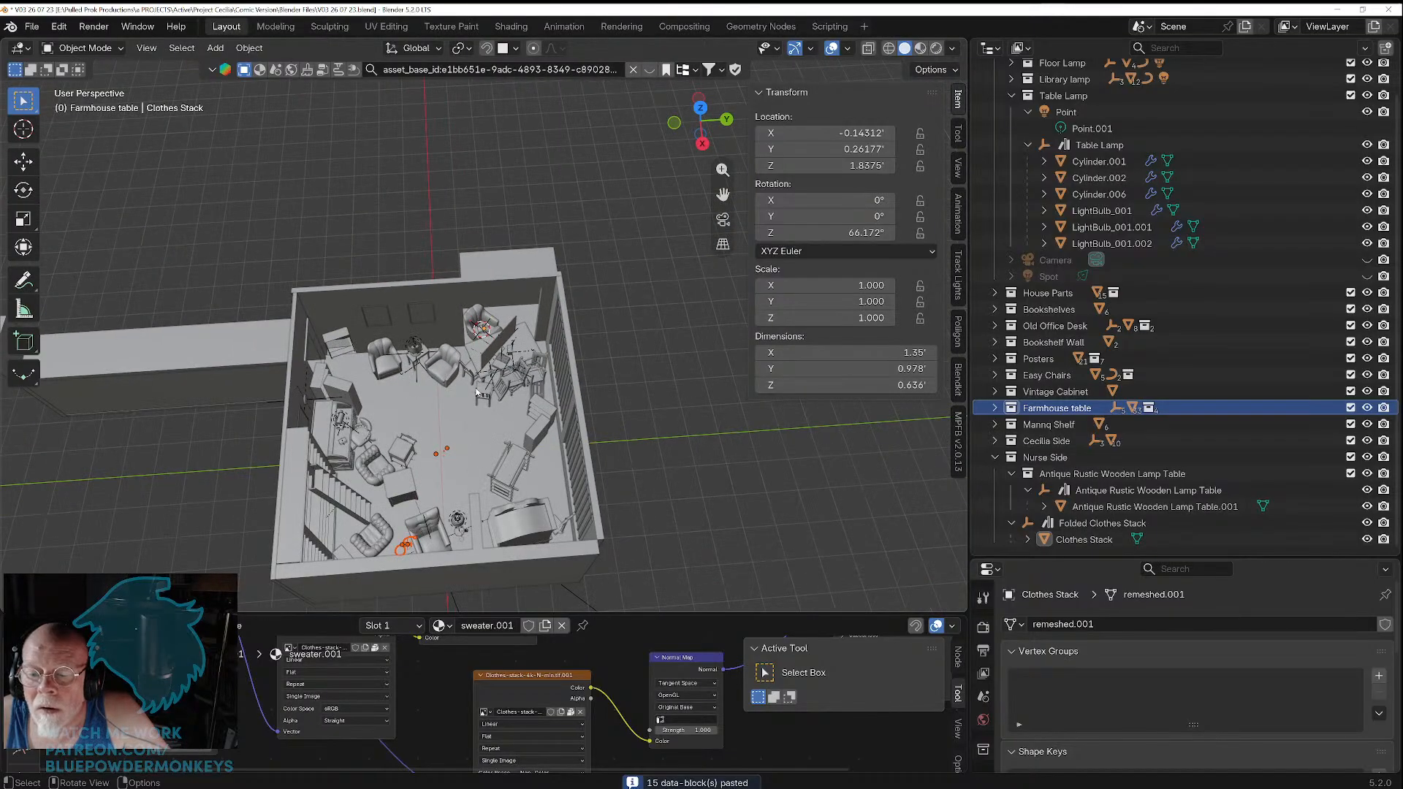
{"action": "scroll", "coordinate": [463, 451], "scroll_direction": "up", "scroll_amount": 3}
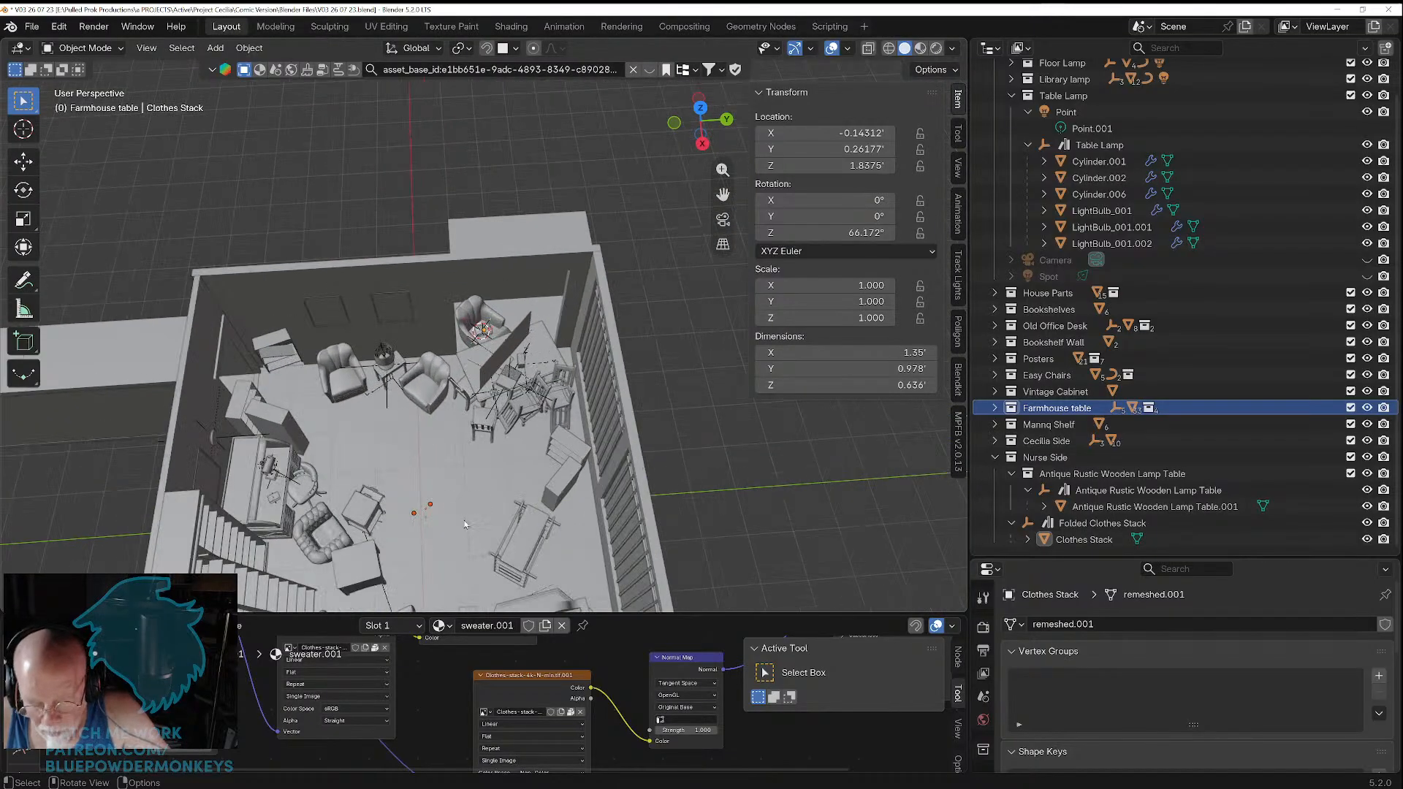
Step: Try to move the pasted stethoscope objects about -17.6' along global X, and undo the move
{"action": "key", "text": "g"}
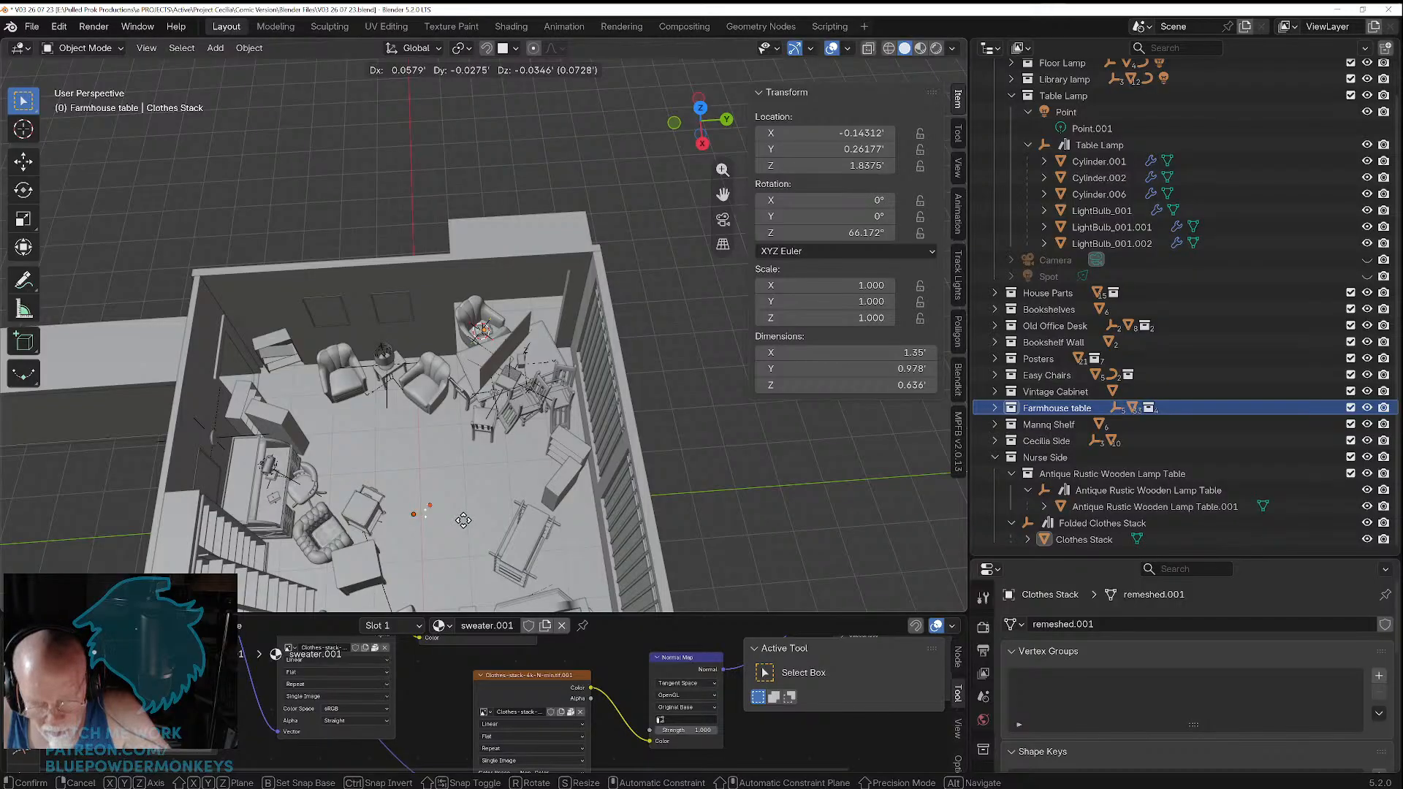
{"action": "key", "text": "x"}
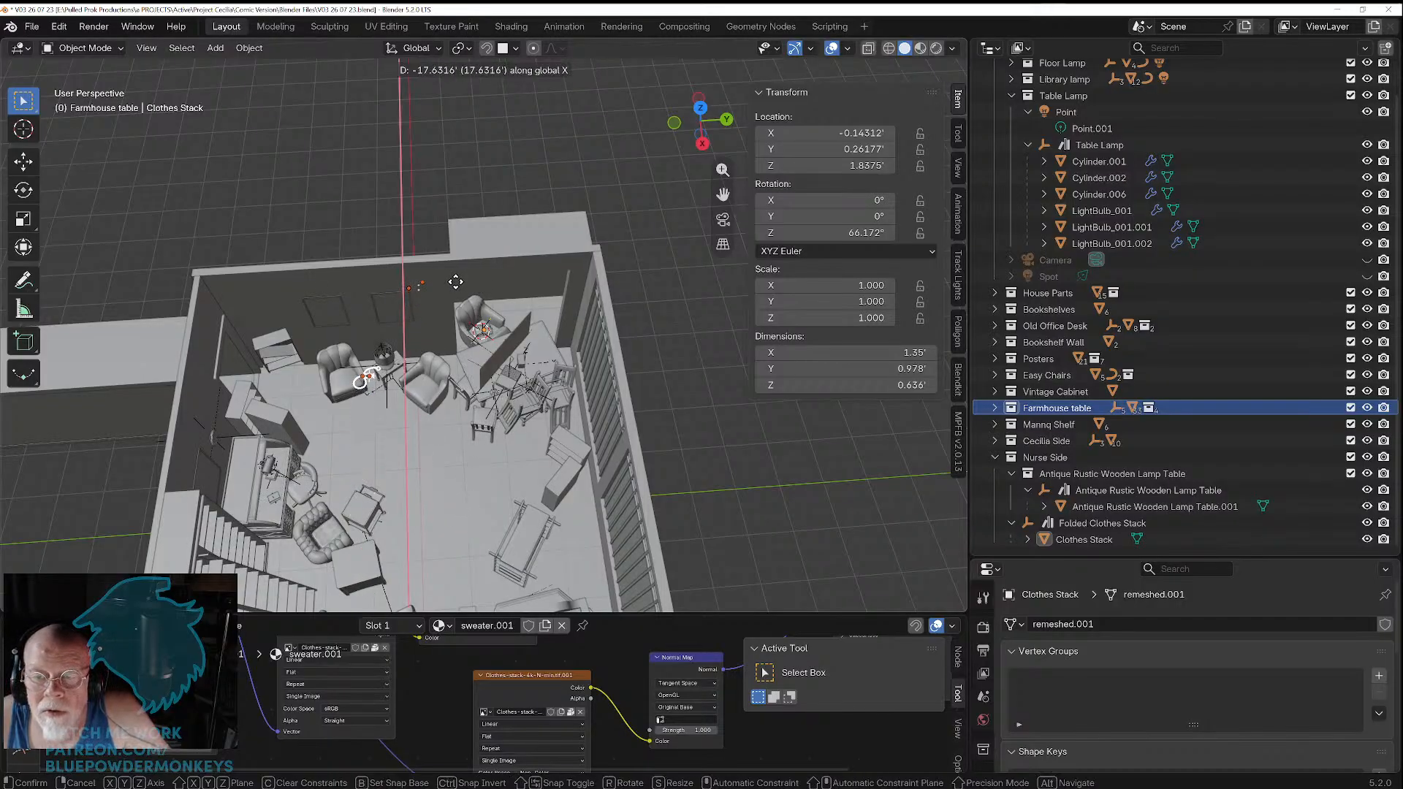
{"action": "left_click", "coordinate": [456, 282]}
{"action": "scroll", "coordinate": [420, 296], "scroll_direction": "up", "scroll_amount": 4}
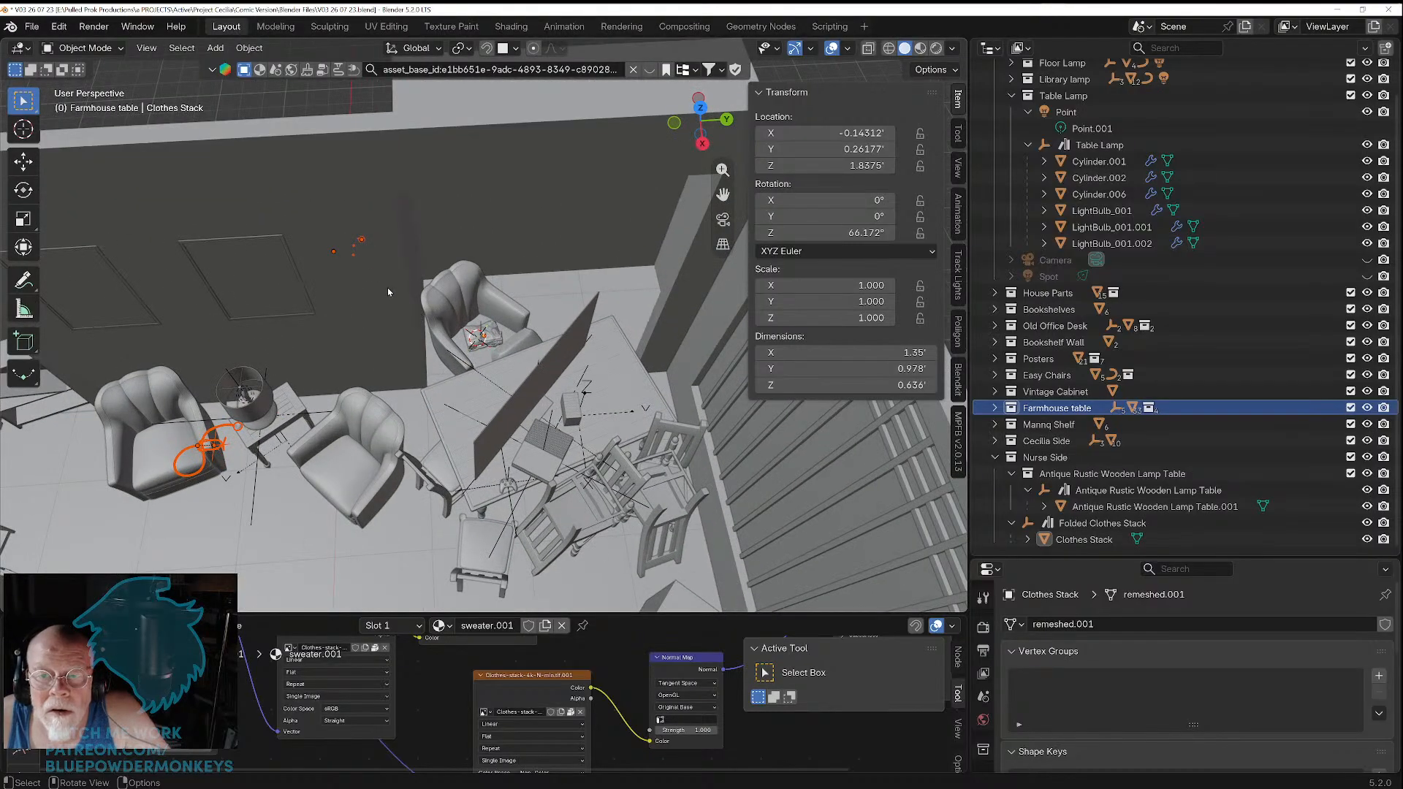
{"action": "middle_click_drag", "start_coordinate": [388, 288], "coordinate": [496, 316]}
{"action": "scroll", "coordinate": [487, 313], "scroll_direction": "up", "scroll_amount": 5}
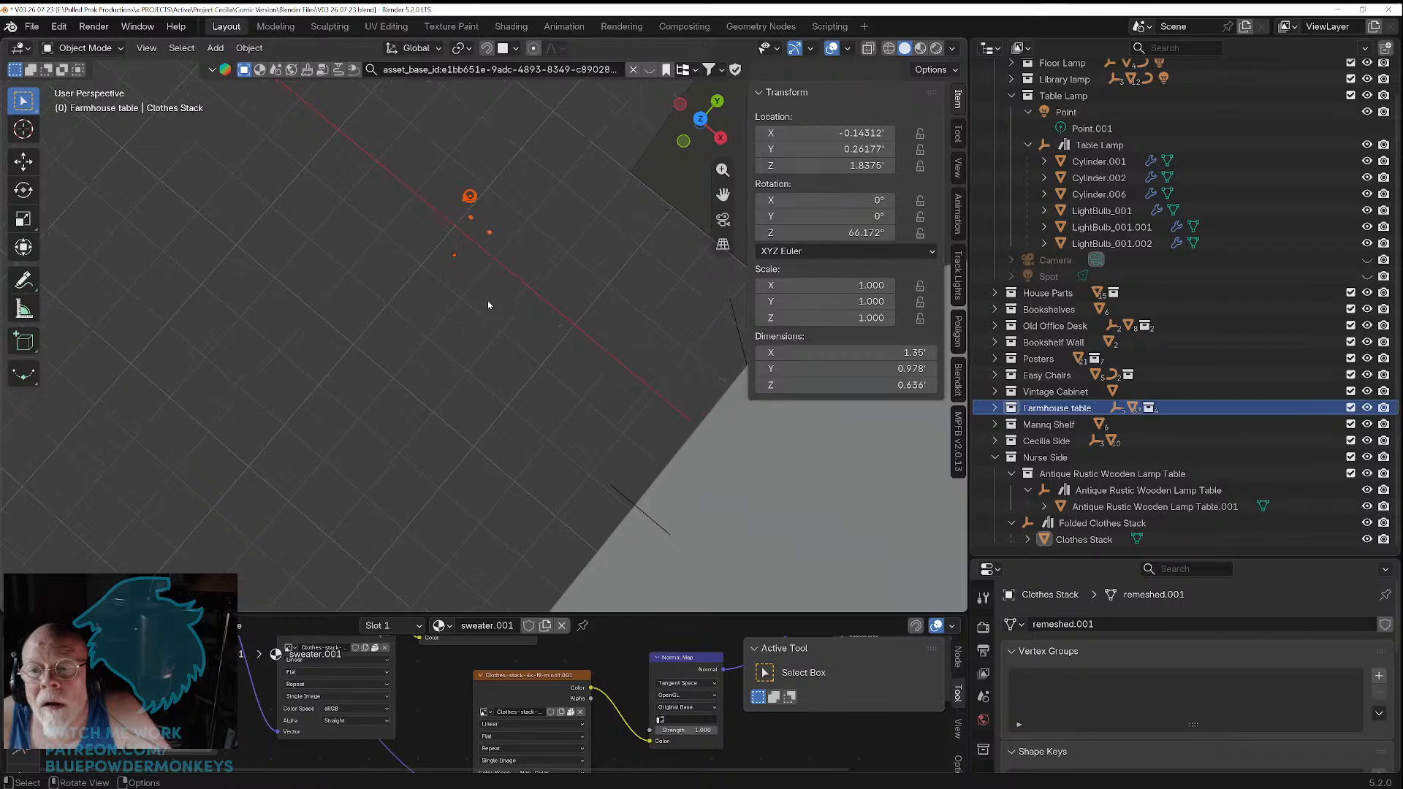
{"action": "left_click", "coordinate": [487, 298]}
{"action": "scroll", "coordinate": [487, 295], "scroll_direction": "down", "scroll_amount": 3}
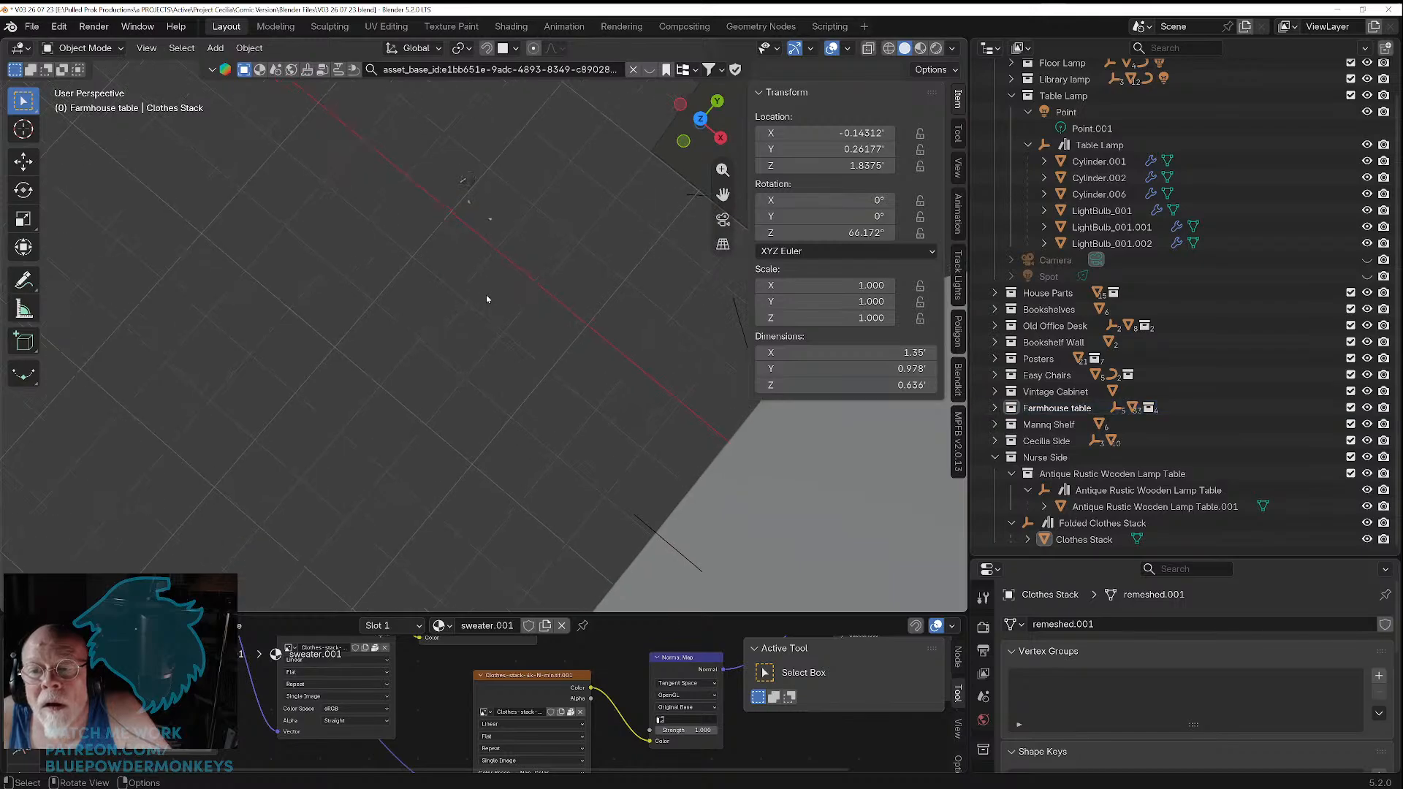
{"action": "scroll", "coordinate": [487, 300], "scroll_direction": "down", "scroll_amount": 8}
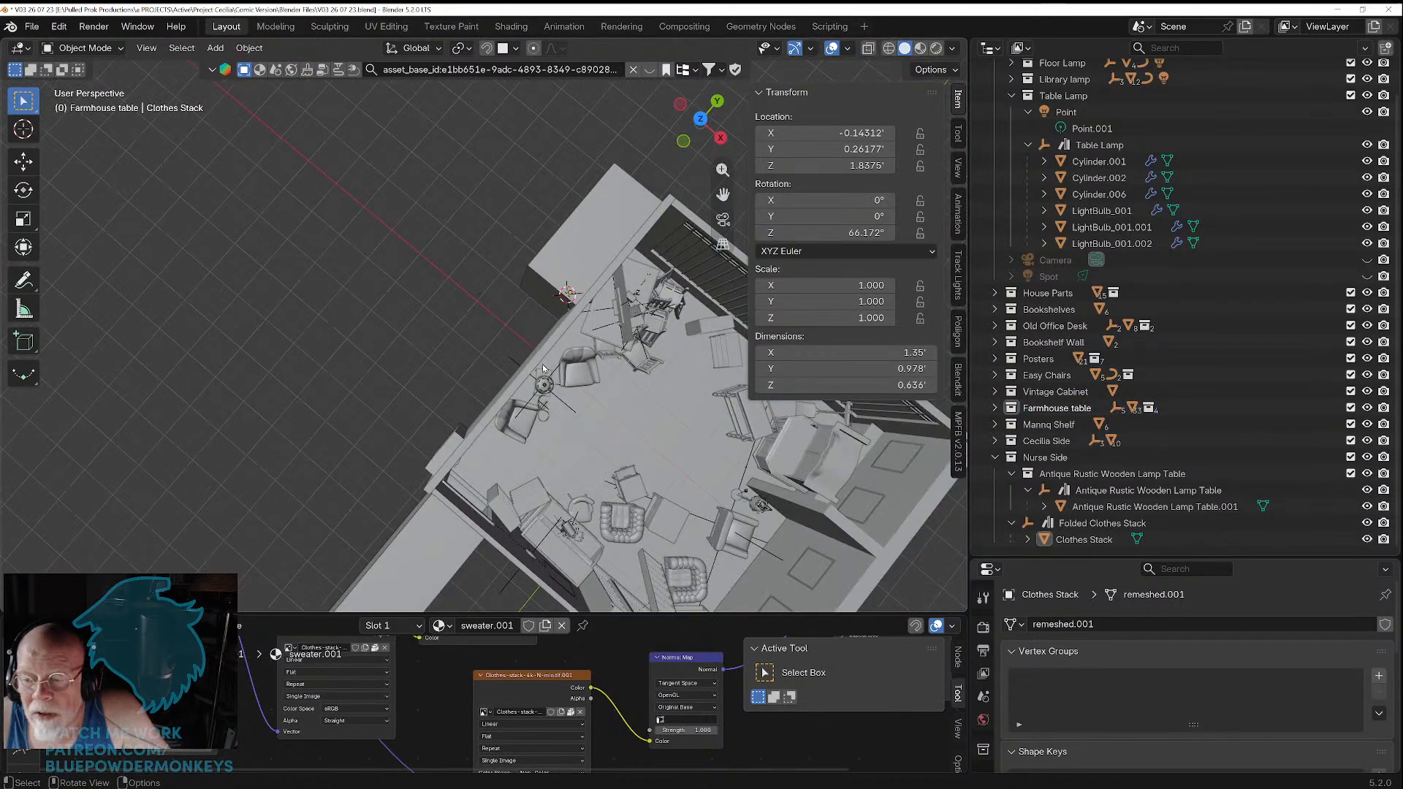
{"action": "key", "text": "ctrl+z"}
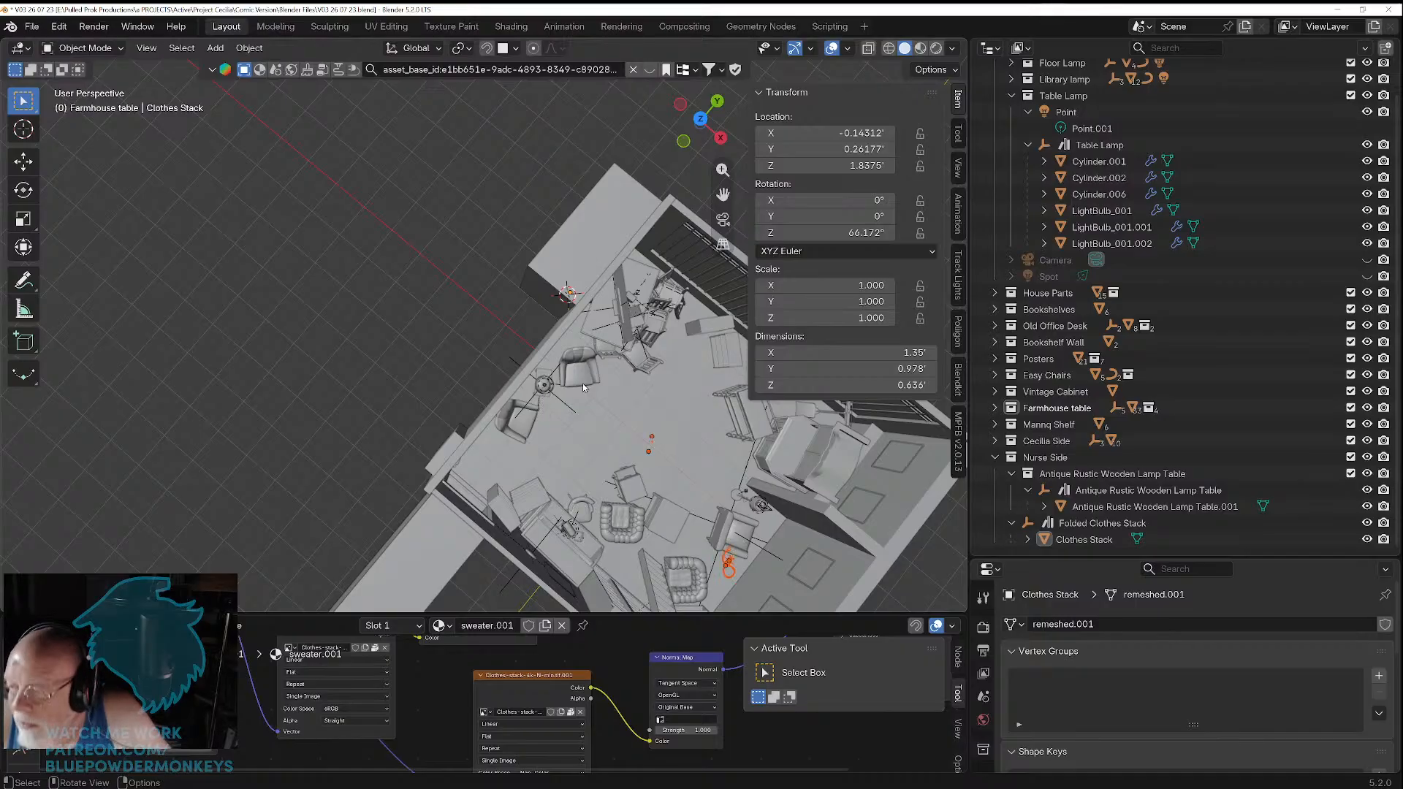
Step: Try to delete the pasted Stethoscope collection inside Farmhouse table, and undo the deletion
{"action": "left_click", "coordinate": [995, 408]}
{"action": "scroll", "coordinate": [1002, 402], "scroll_direction": "down", "scroll_amount": 3}
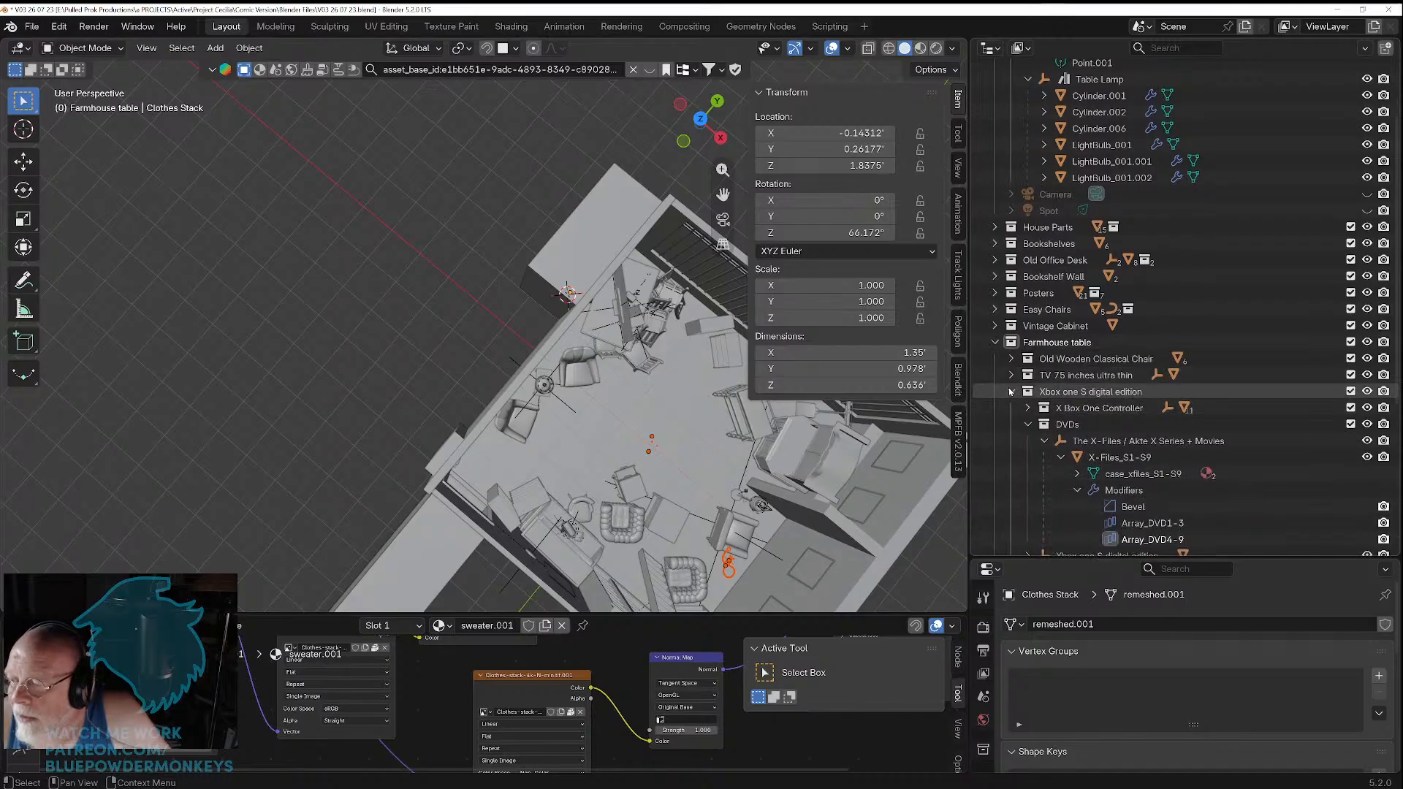
{"action": "left_click", "coordinate": [1055, 409]}
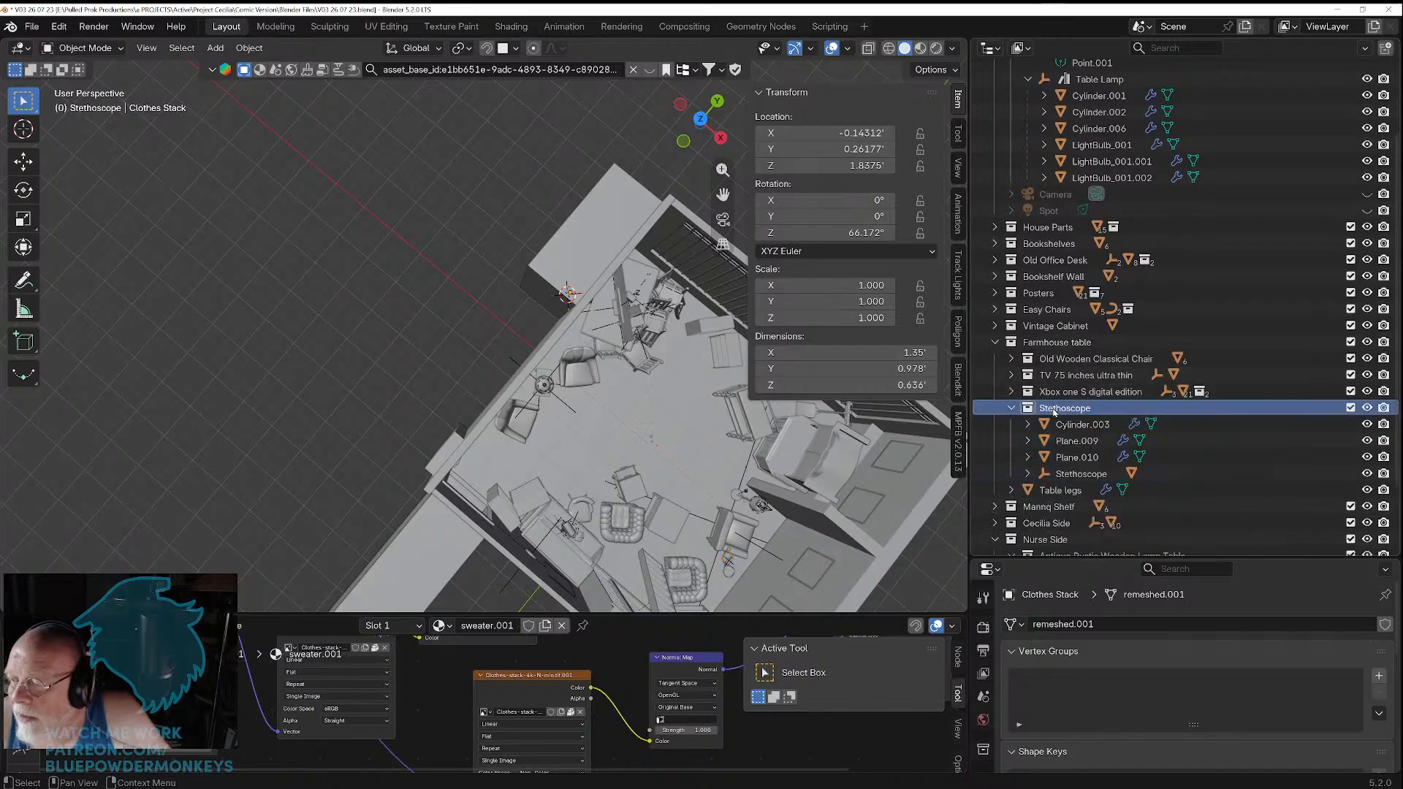
{"action": "left_click", "coordinate": [1087, 475], "text": "shift"}
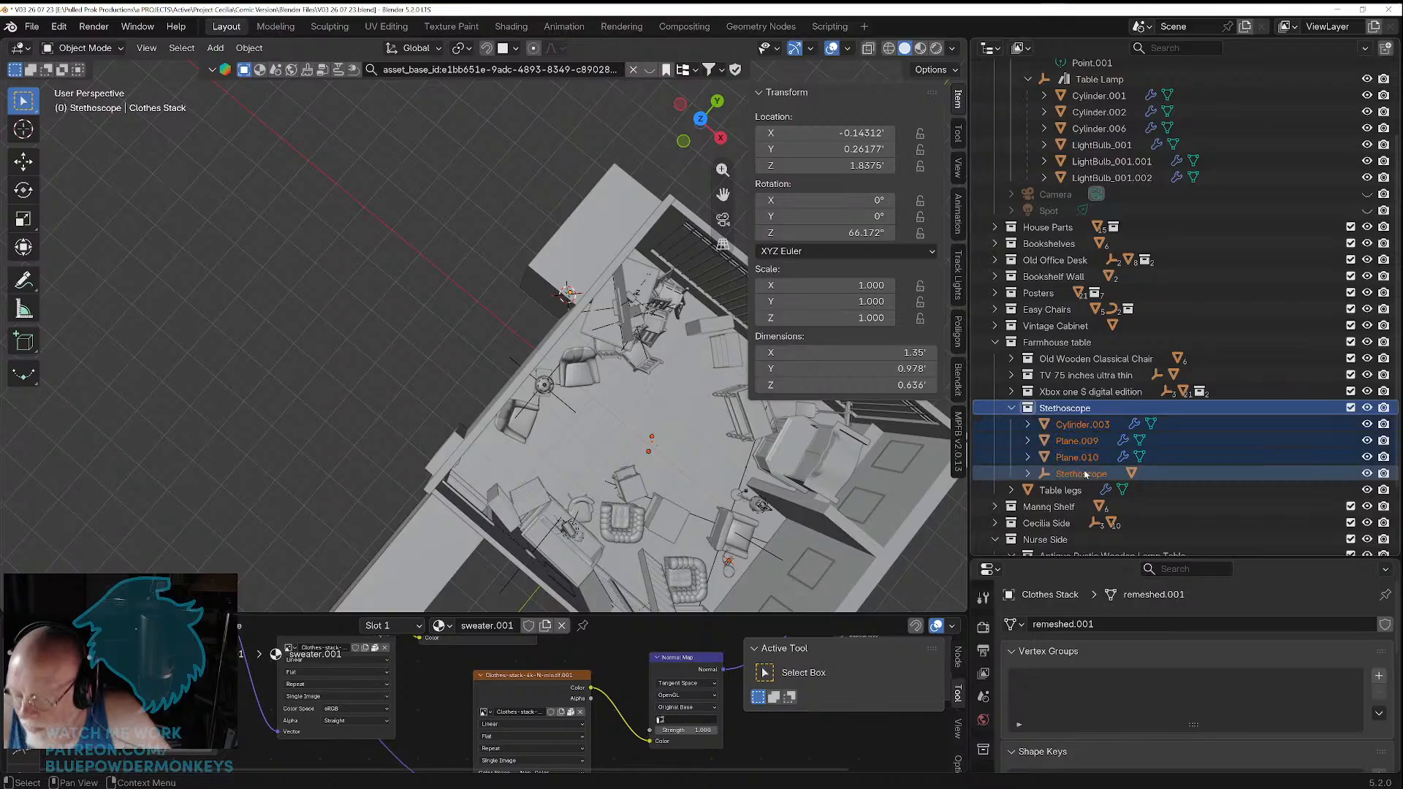
{"action": "key", "text": "Delete"}
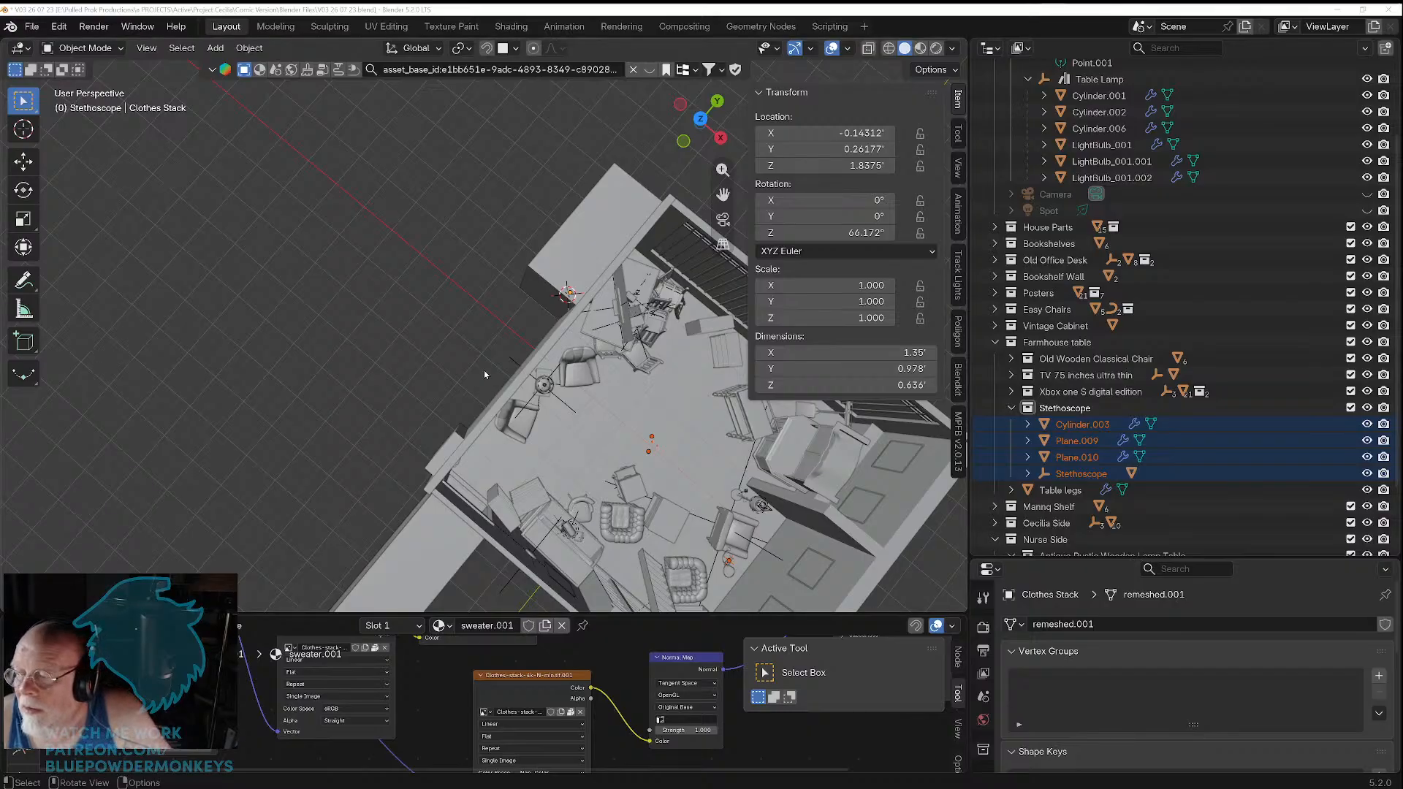
{"action": "left_click", "coordinate": [1064, 410]}
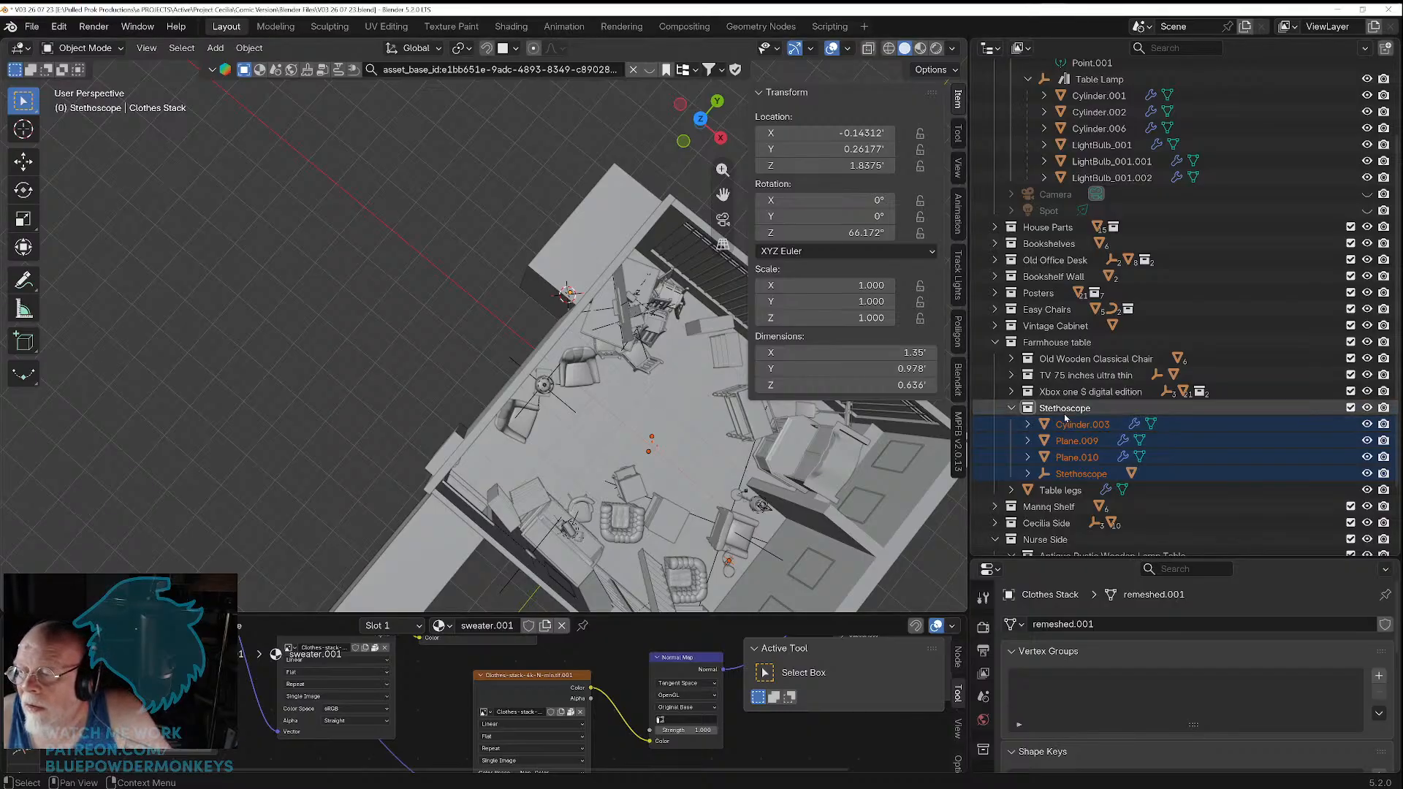
{"action": "key", "text": "Delete"}
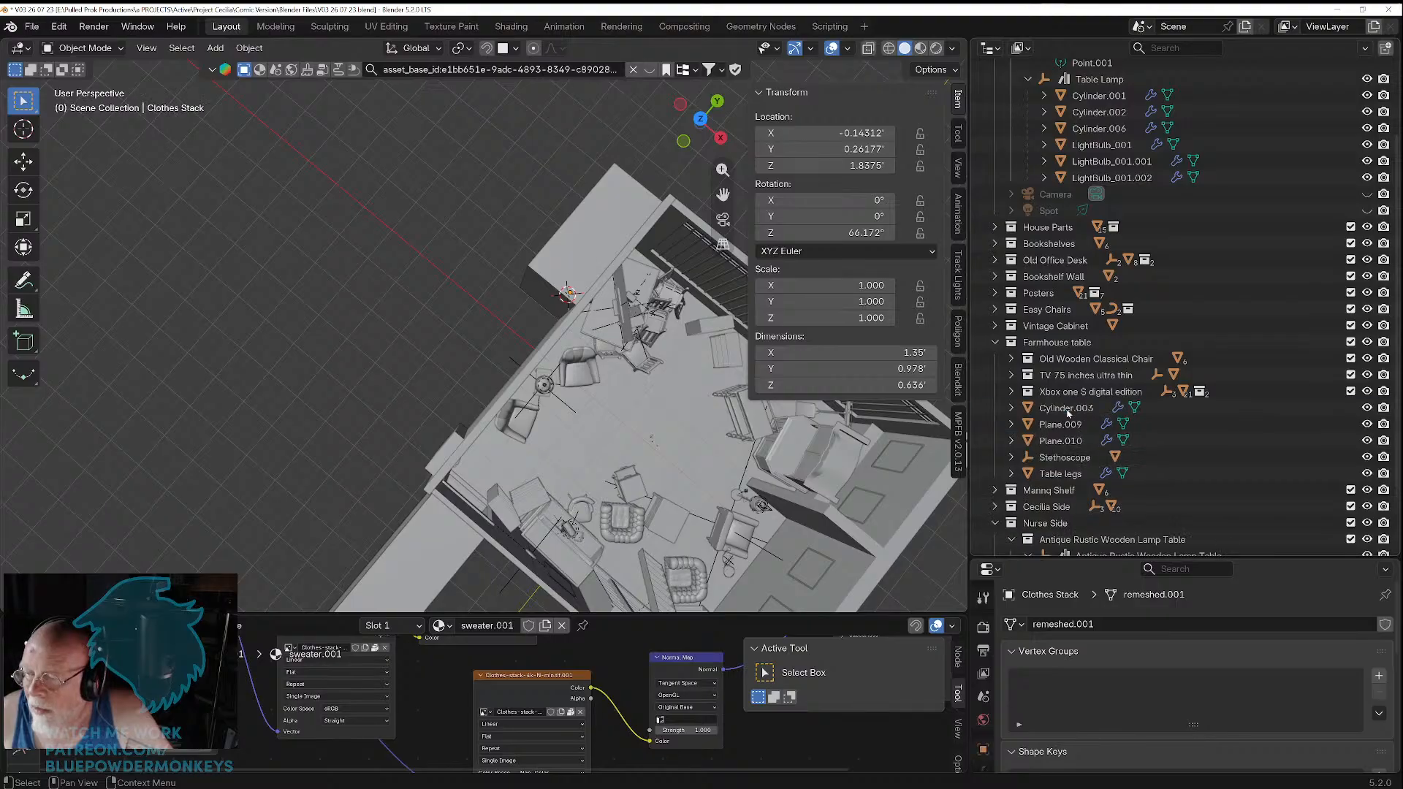
{"action": "key", "text": "ctrl+z"}
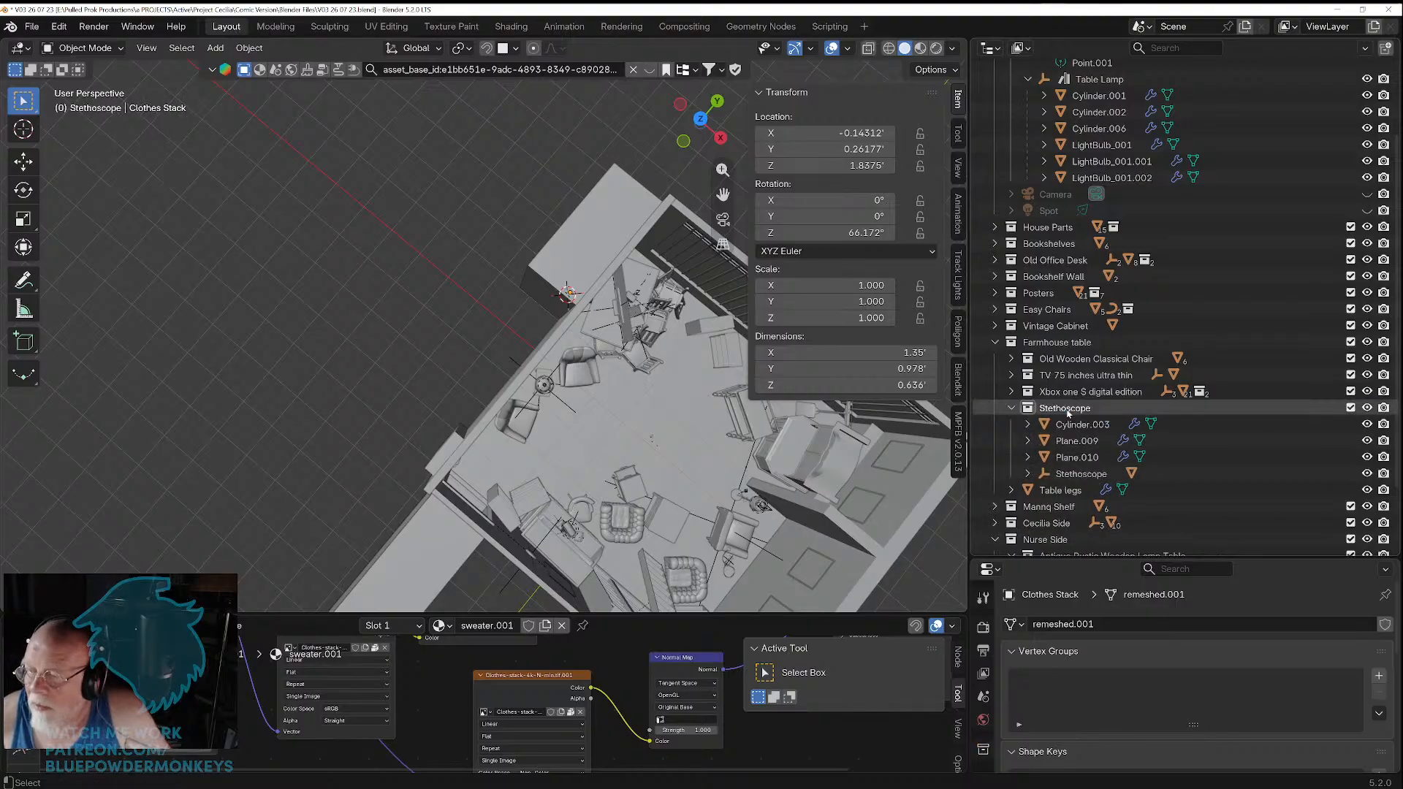
Step: Replace the Stethoscope collection and its objects with the copied stethoscope objects pasted directly into the Farmhouse table collection
{"action": "left_click", "coordinate": [1074, 472]}
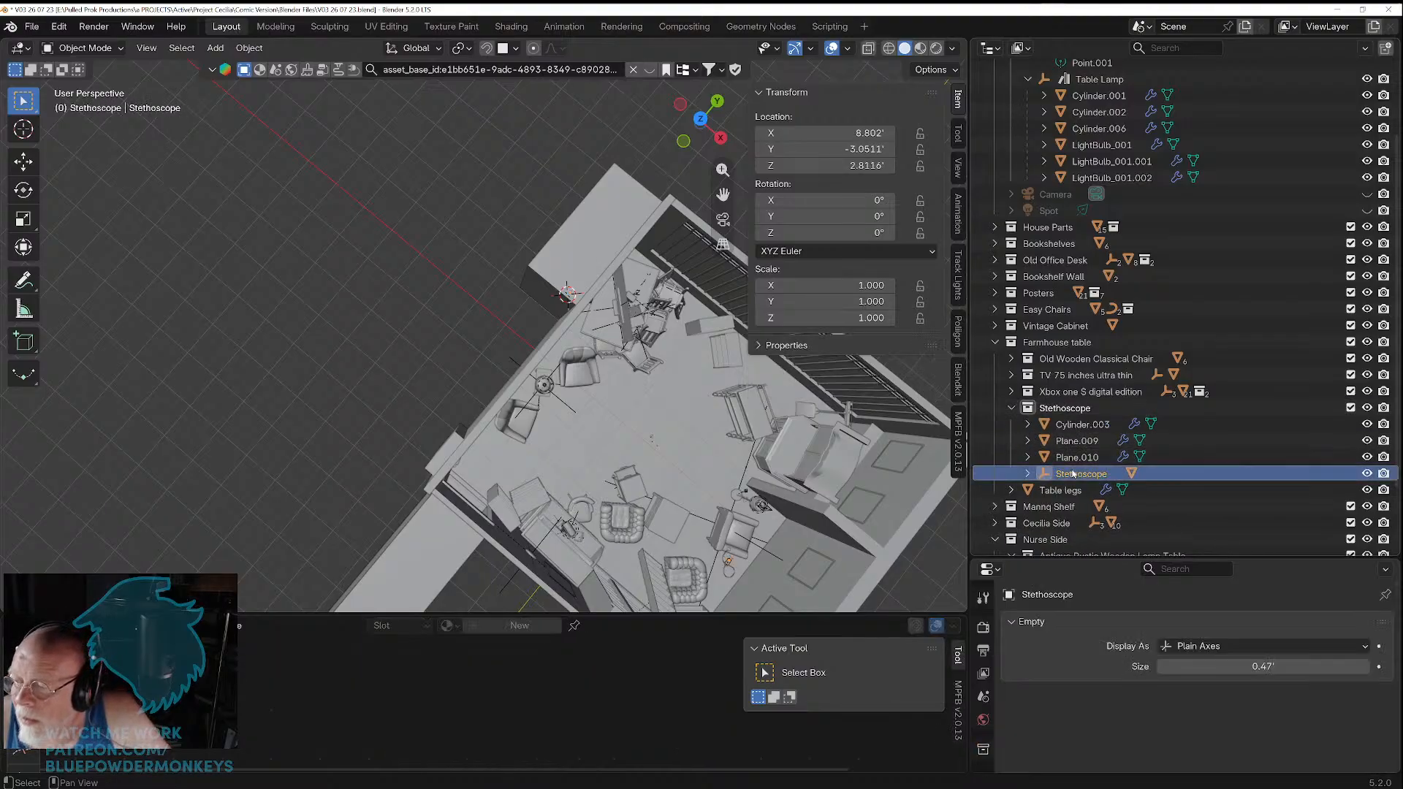
{"action": "left_click", "coordinate": [1072, 460], "text": "shift"}
{"action": "left_click", "coordinate": [1068, 443], "text": "shift"}
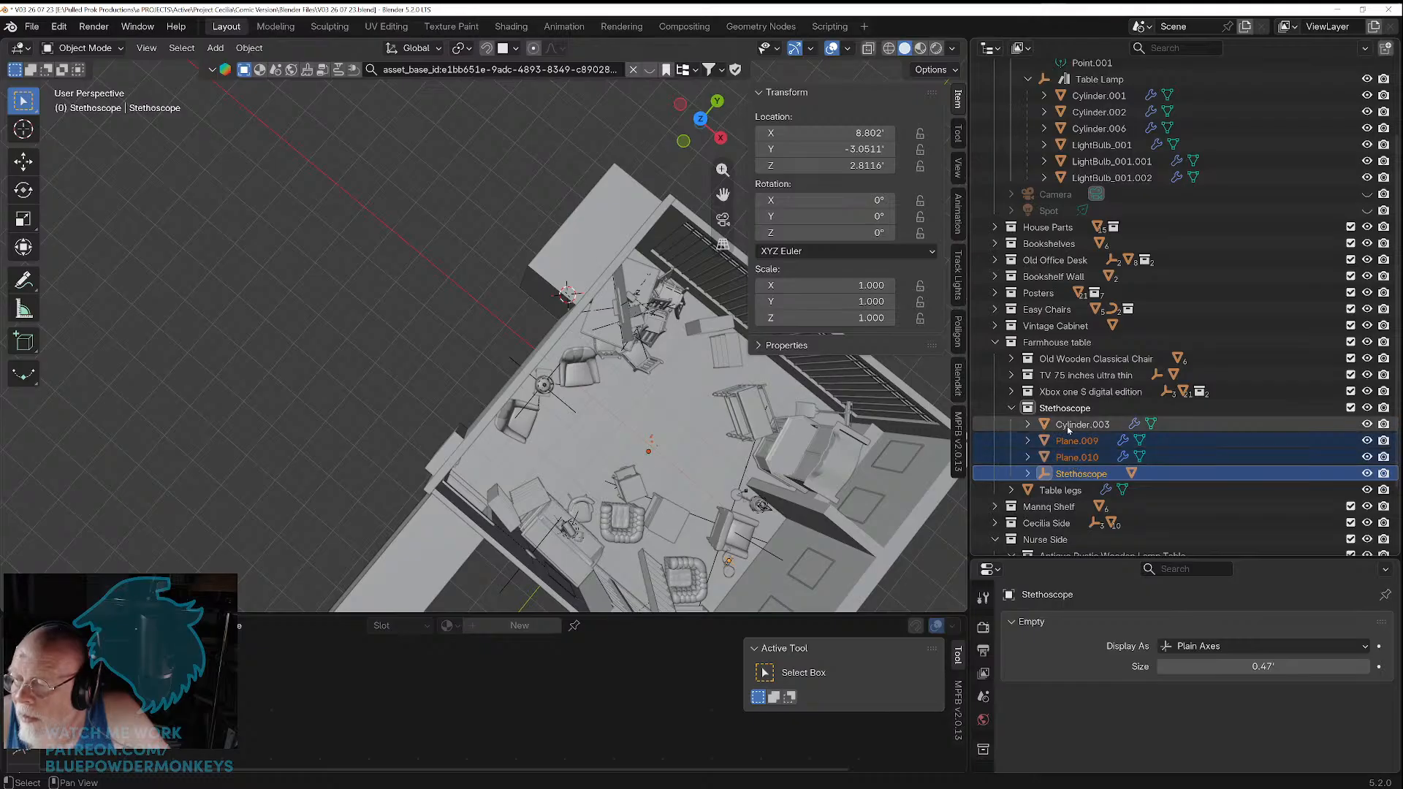
{"action": "left_click", "coordinate": [1066, 425], "text": "shift"}
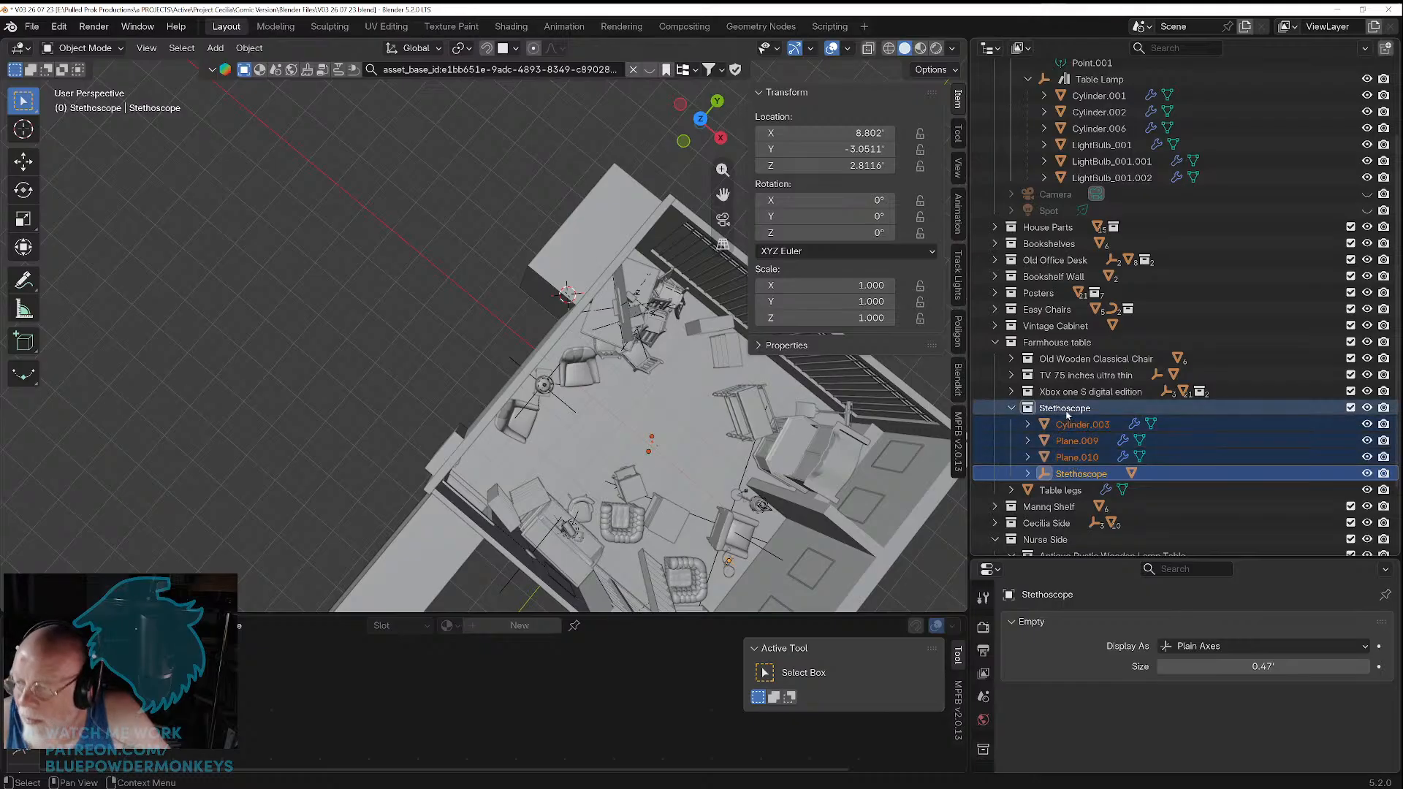
{"action": "key", "text": "x"}
{"action": "left_click", "coordinate": [1058, 342]}
{"action": "key", "text": "ctrl+v"}
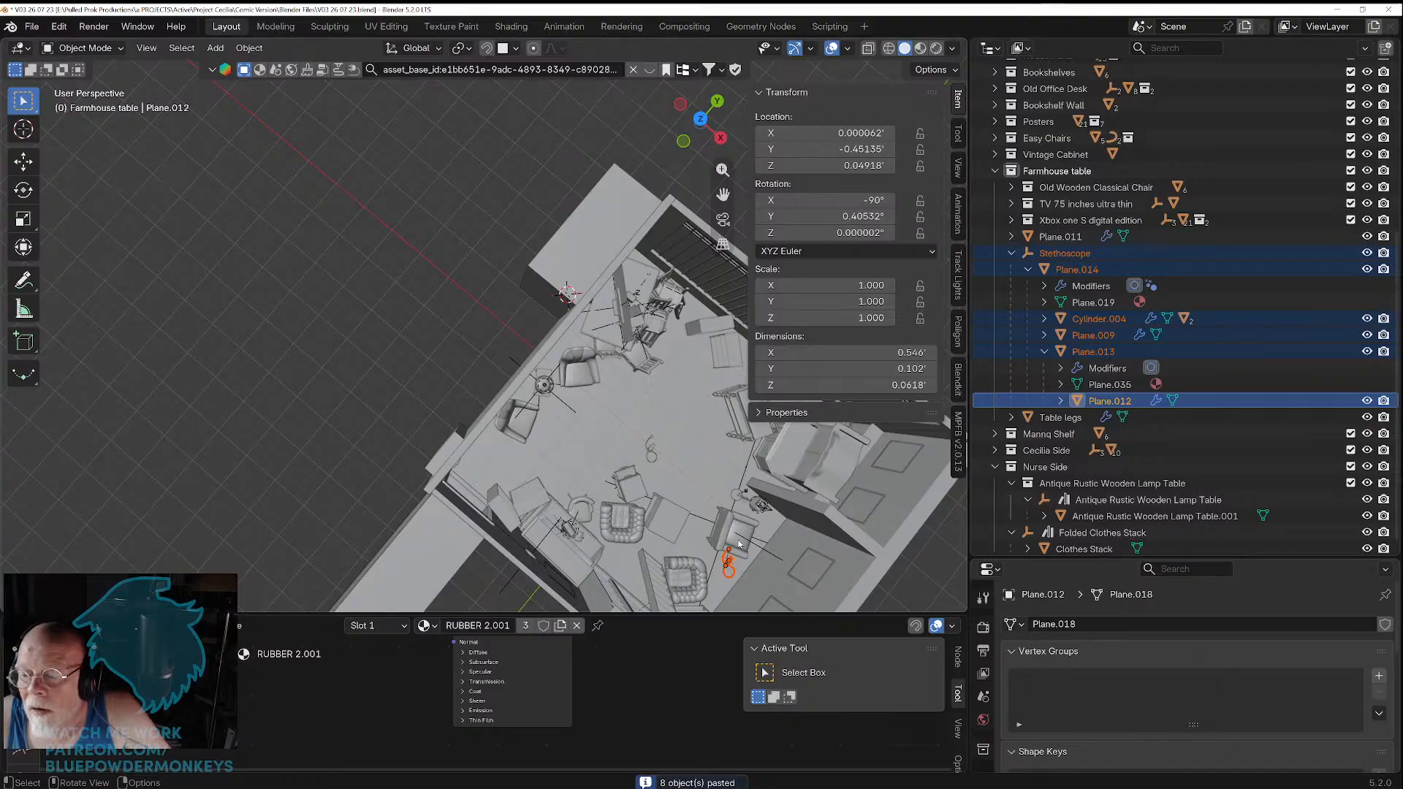
Step: Move the pasted stethoscope about -14.7' along global X toward the armchairs by the back wall
{"action": "scroll", "coordinate": [674, 478], "scroll_direction": "up", "scroll_amount": 4}
{"action": "middle_click_drag", "start_coordinate": [741, 543], "coordinate": [520, 310], "text": "shift"}
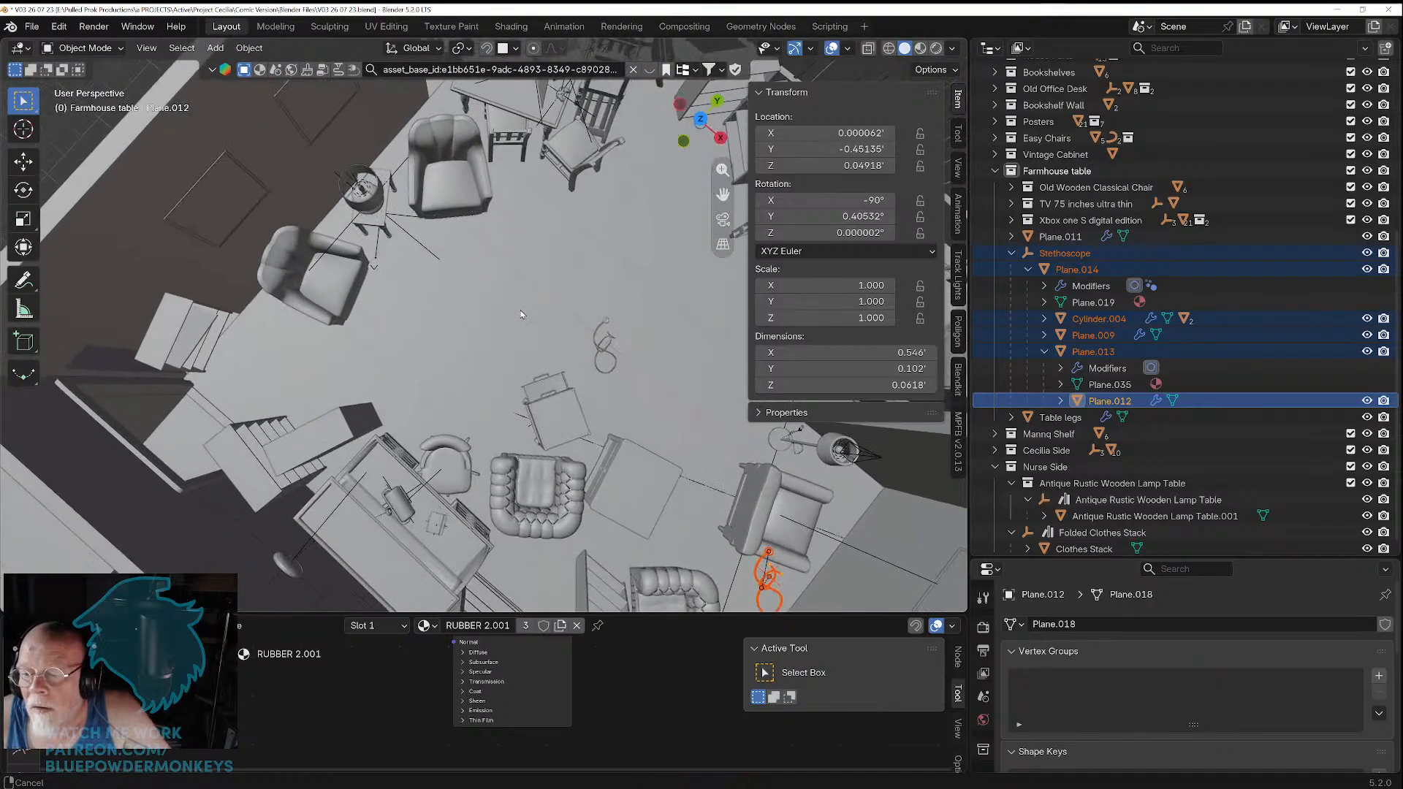
{"action": "key", "text": "g"}
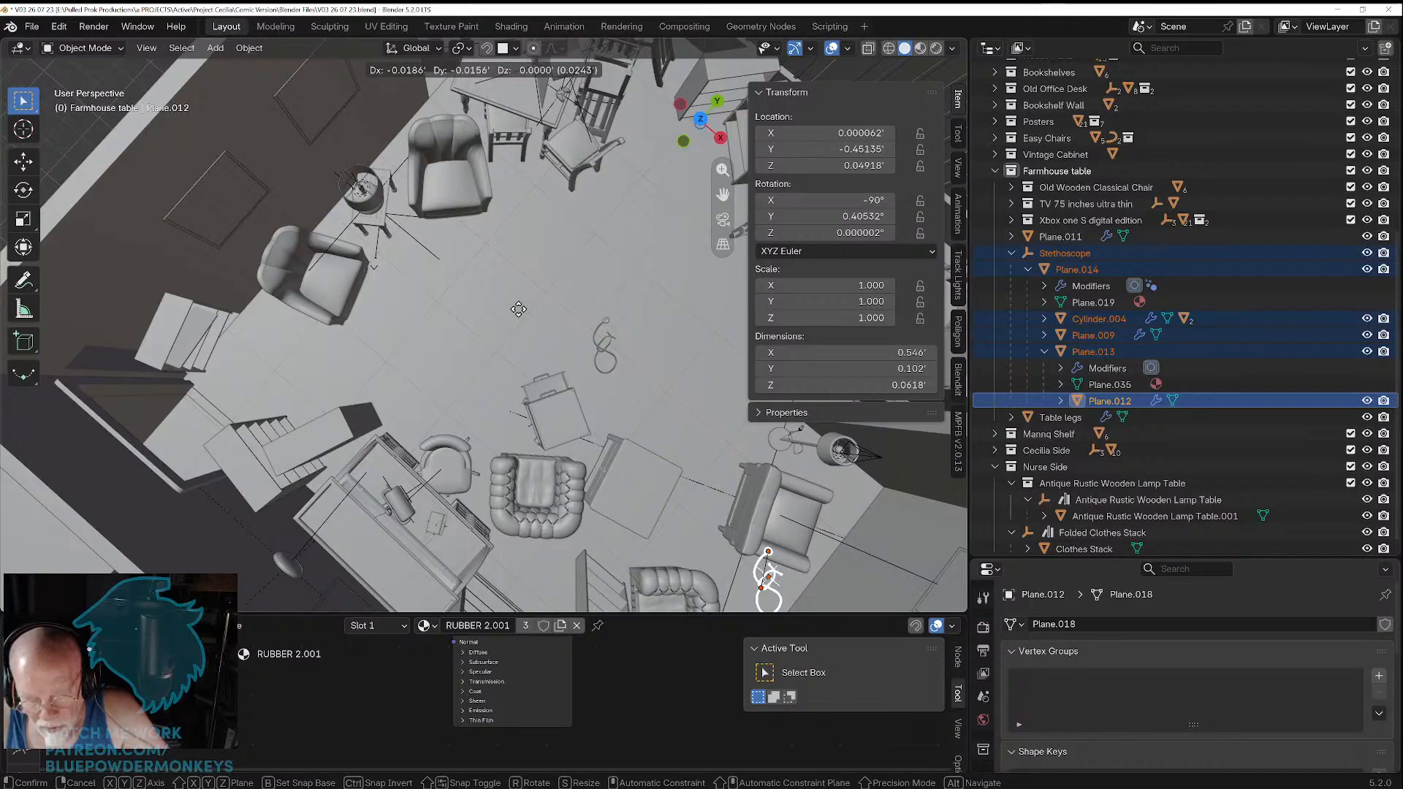
{"action": "key", "text": "x"}
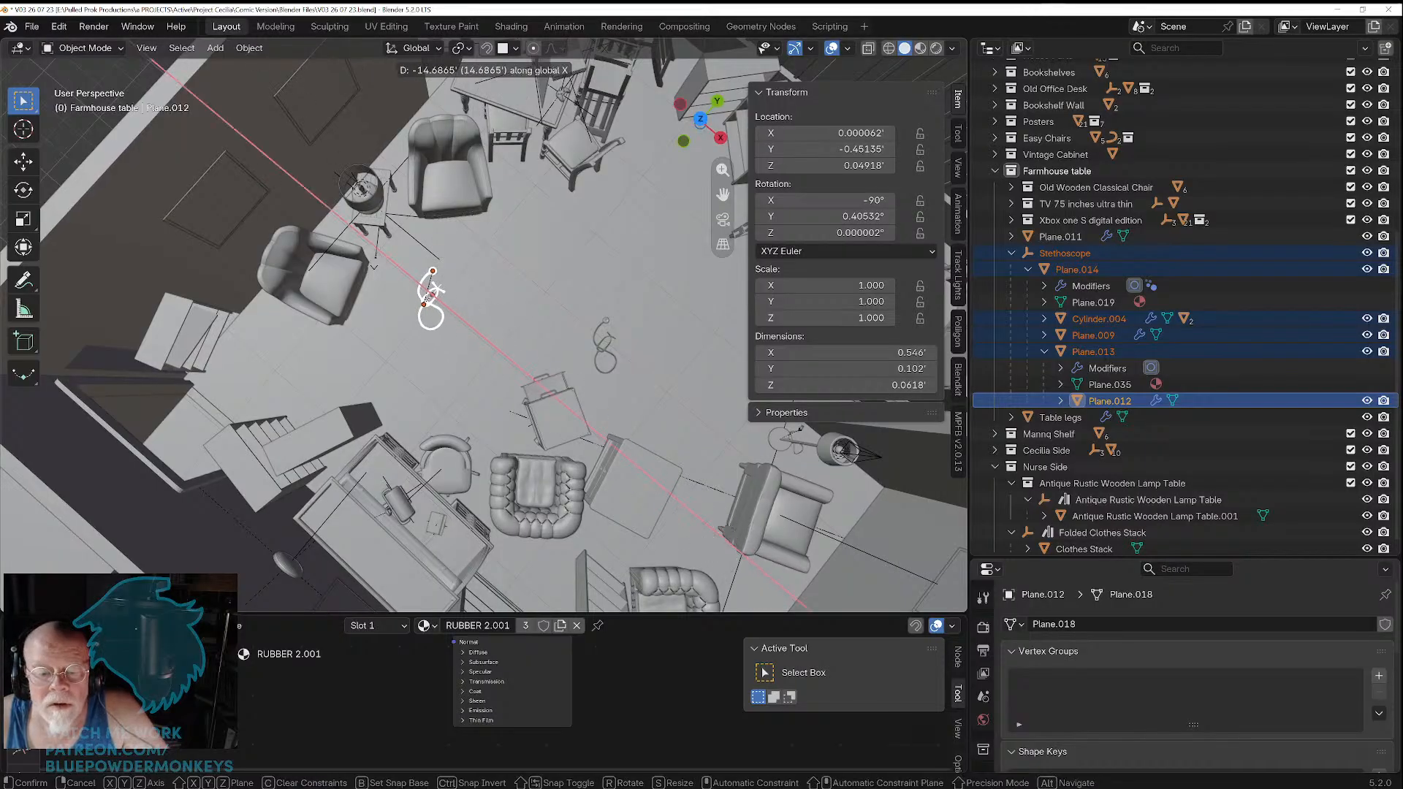
{"action": "left_click", "coordinate": [426, 283]}
Step: Move the stethoscope along global Y to the chairs beside the farmhouse table
{"action": "scroll", "coordinate": [474, 353], "scroll_direction": "down", "scroll_amount": 5}
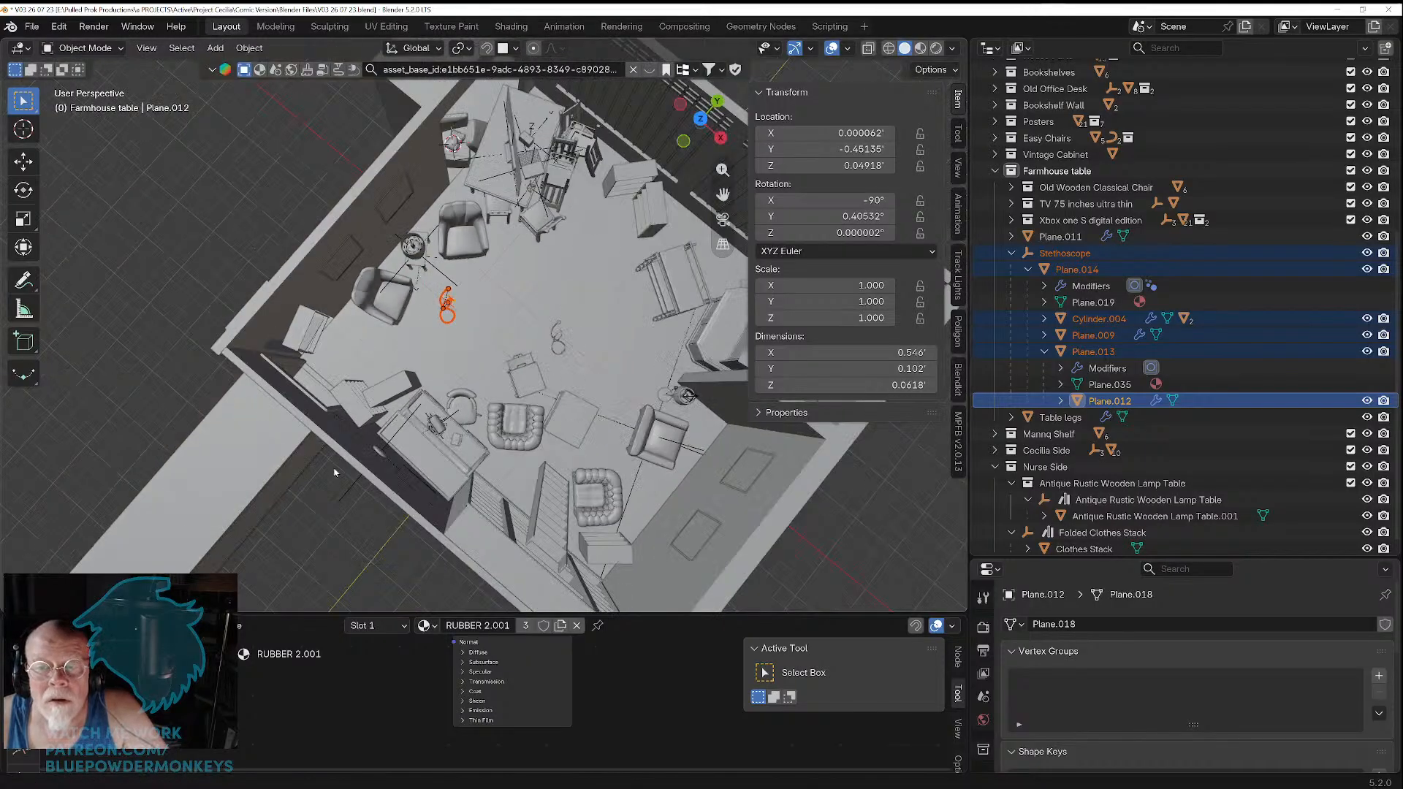
{"action": "key", "text": "g"}
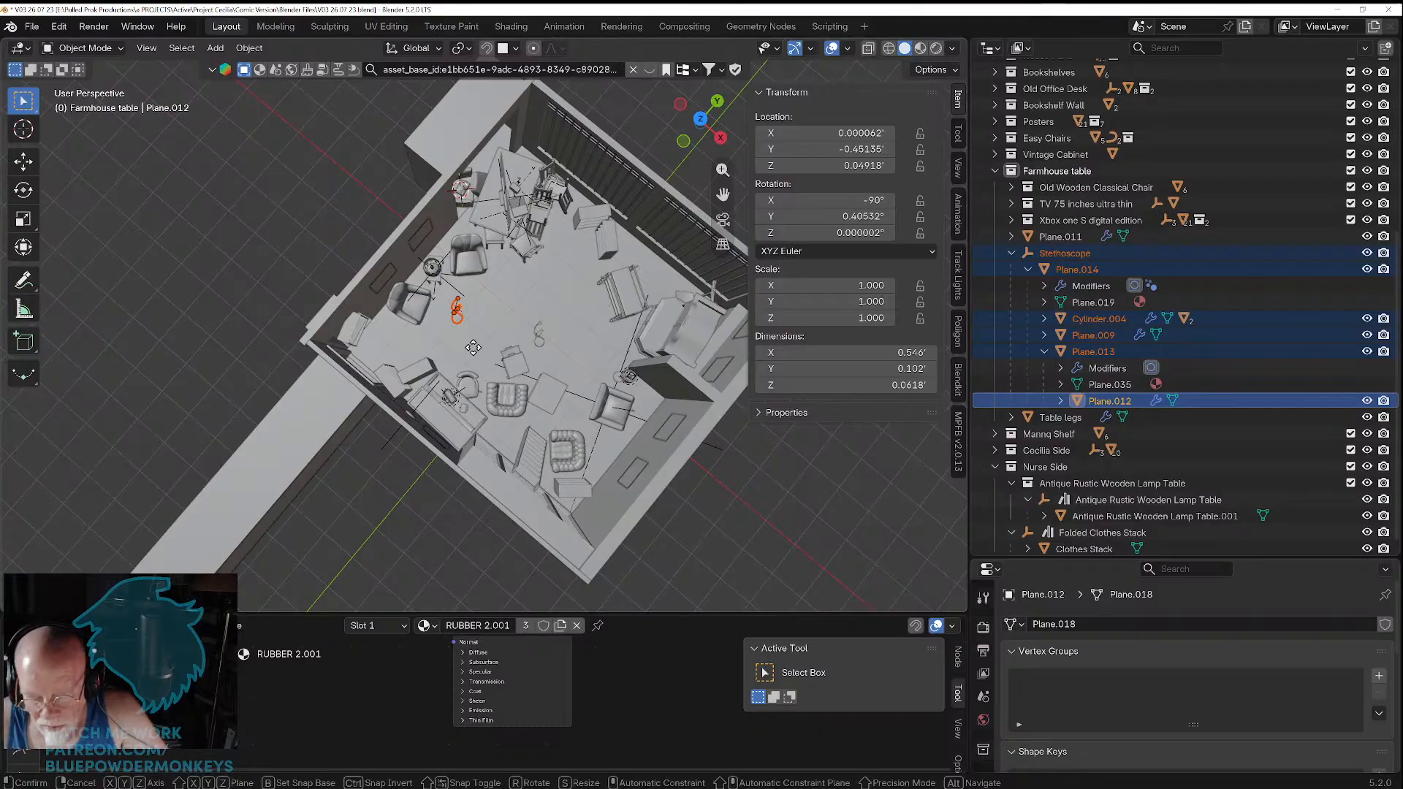
{"action": "key", "text": "y"}
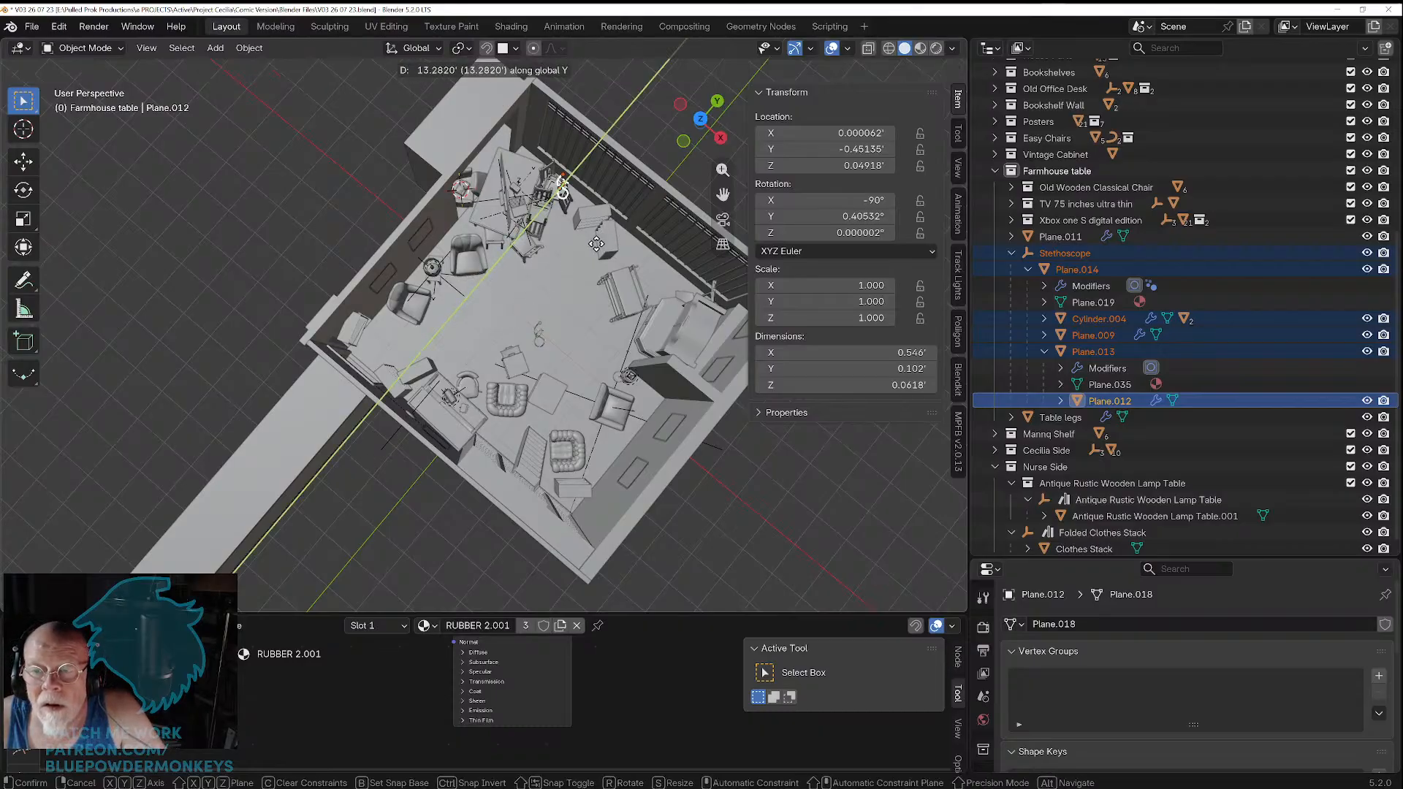
{"action": "left_click", "coordinate": [519, 273]}
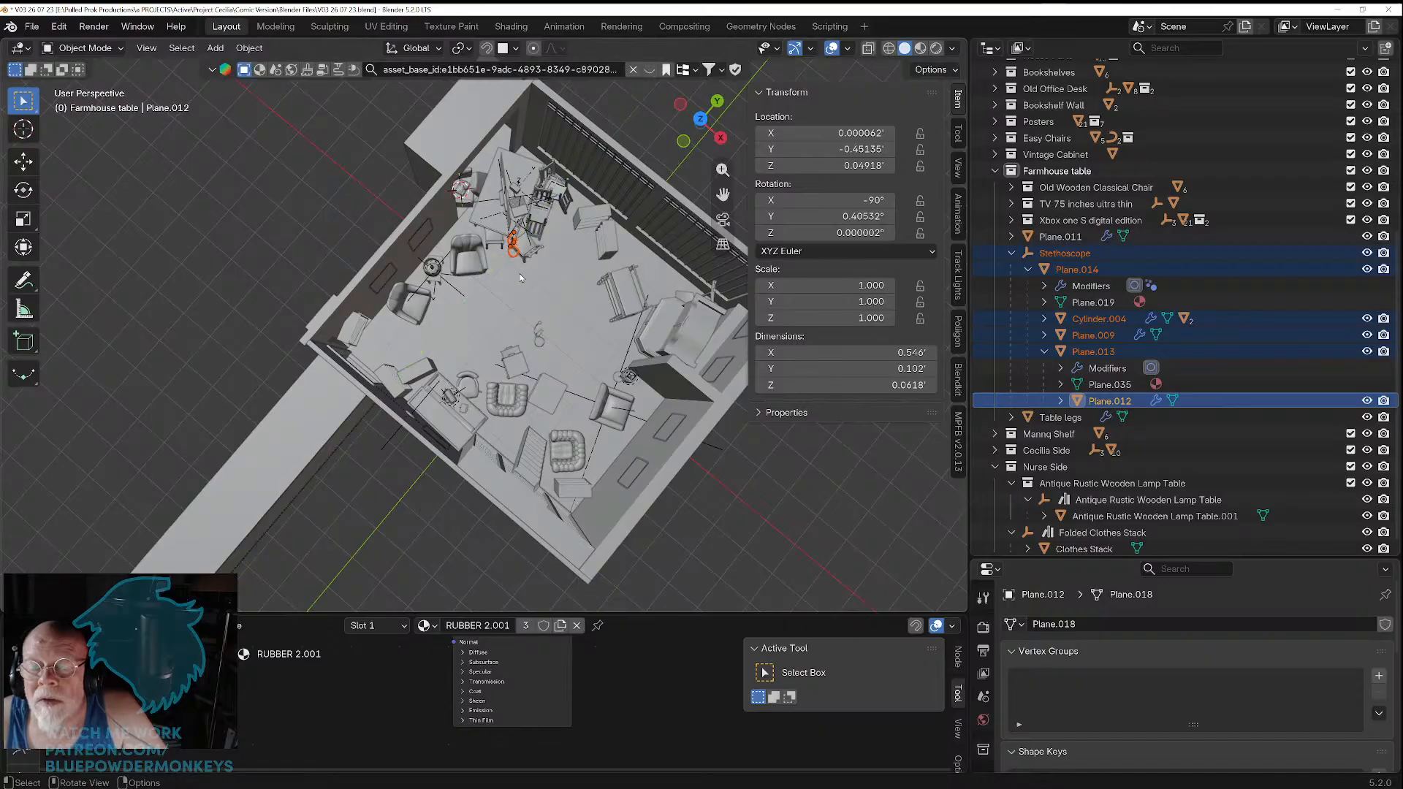
{"action": "scroll", "coordinate": [559, 233], "scroll_direction": "up", "scroll_amount": 6}
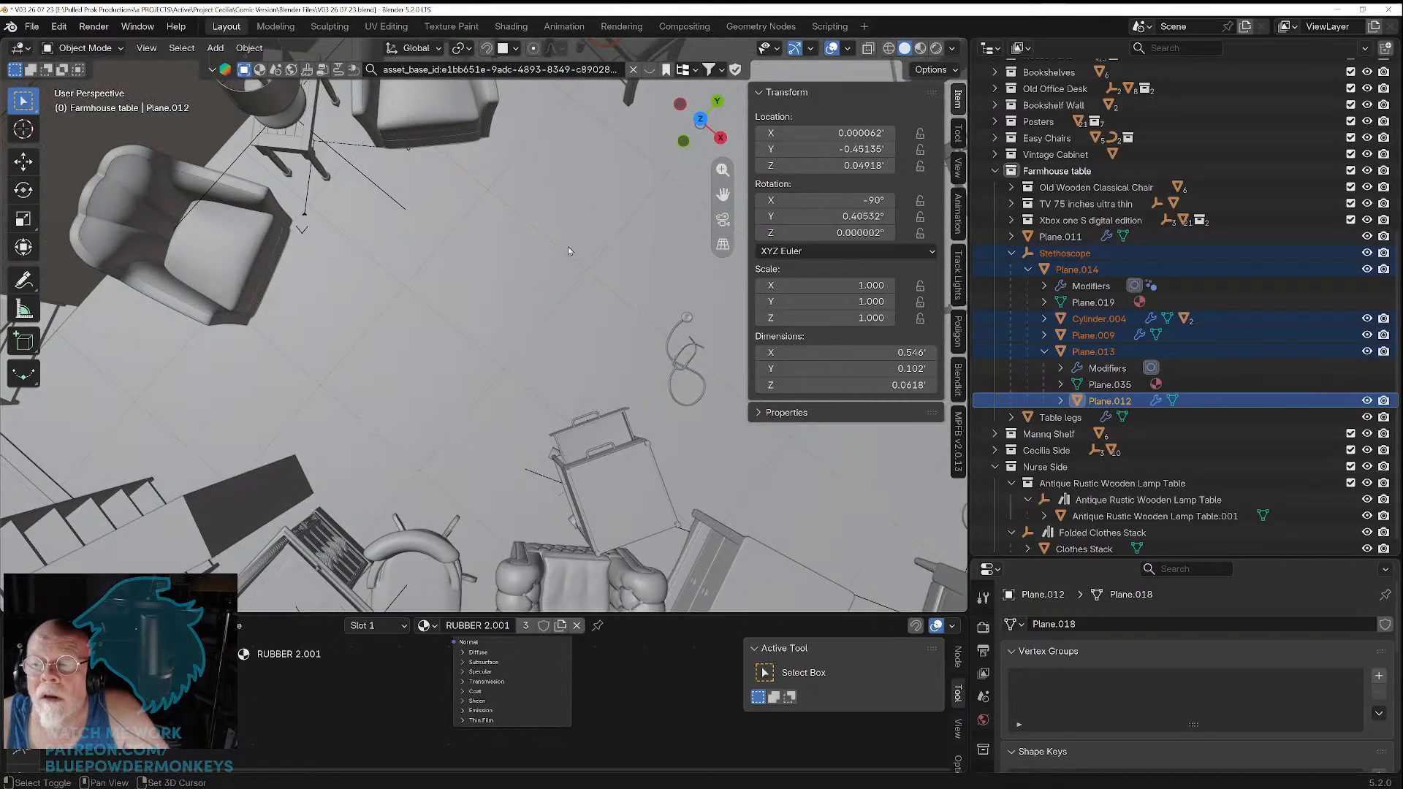
Step: Delete the leftover Plane.011 stethoscope tubing lying on the floor away from the farmhouse table
{"action": "middle_click_drag", "start_coordinate": [571, 253], "coordinate": [554, 468], "text": "shift"}
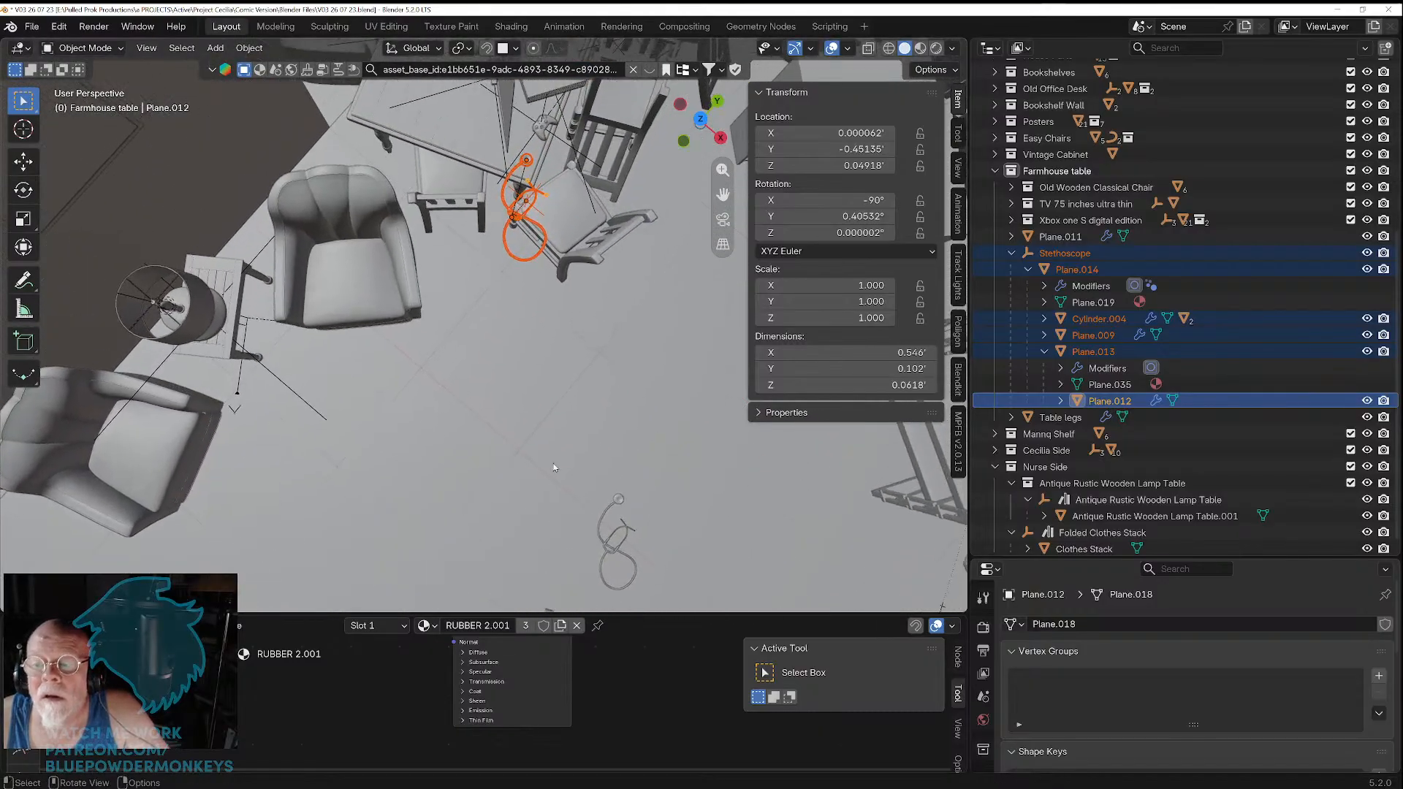
{"action": "left_click", "coordinate": [602, 521]}
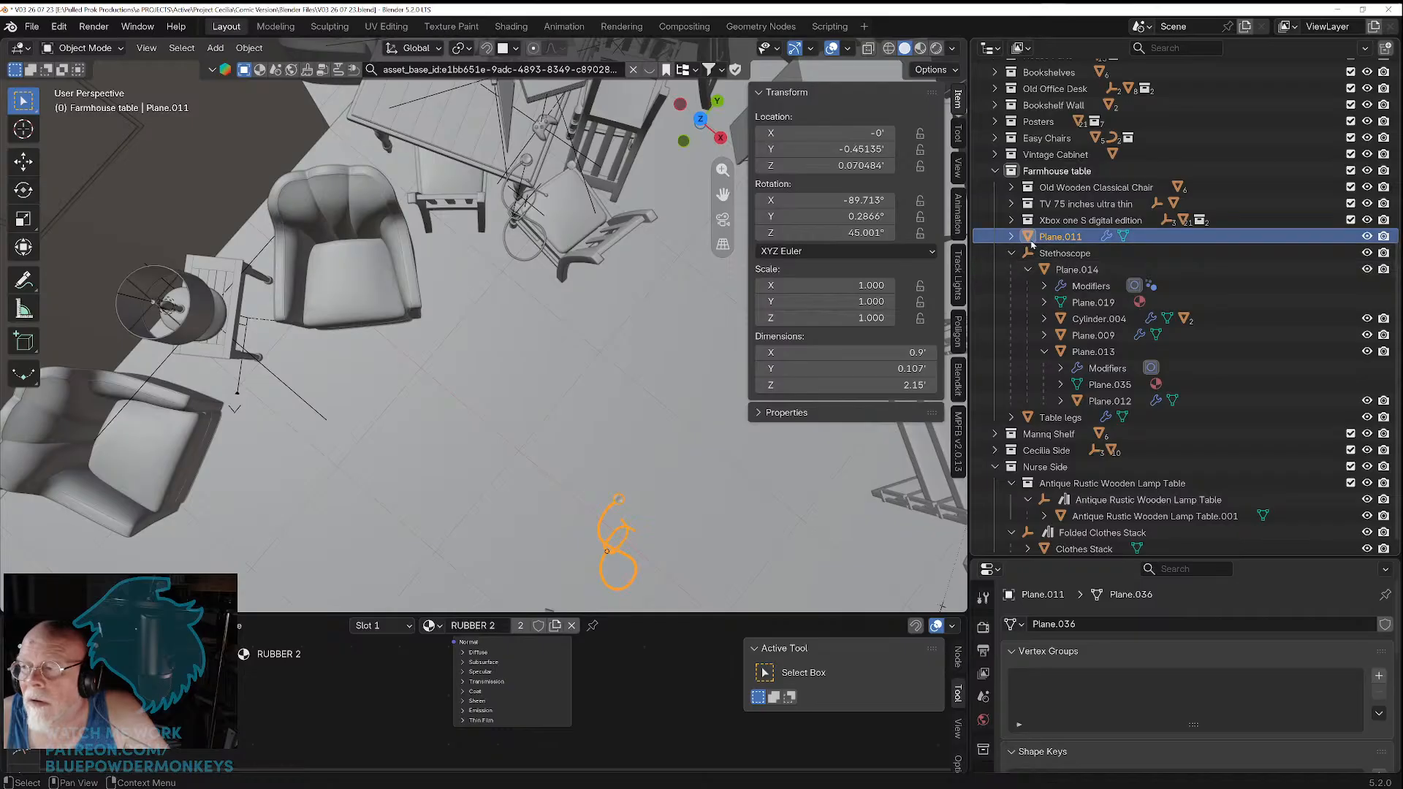
{"action": "scroll", "coordinate": [590, 546], "scroll_direction": "down", "scroll_amount": 6}
{"action": "scroll", "coordinate": [590, 546], "scroll_direction": "up", "scroll_amount": 4}
{"action": "key", "text": "Delete"}
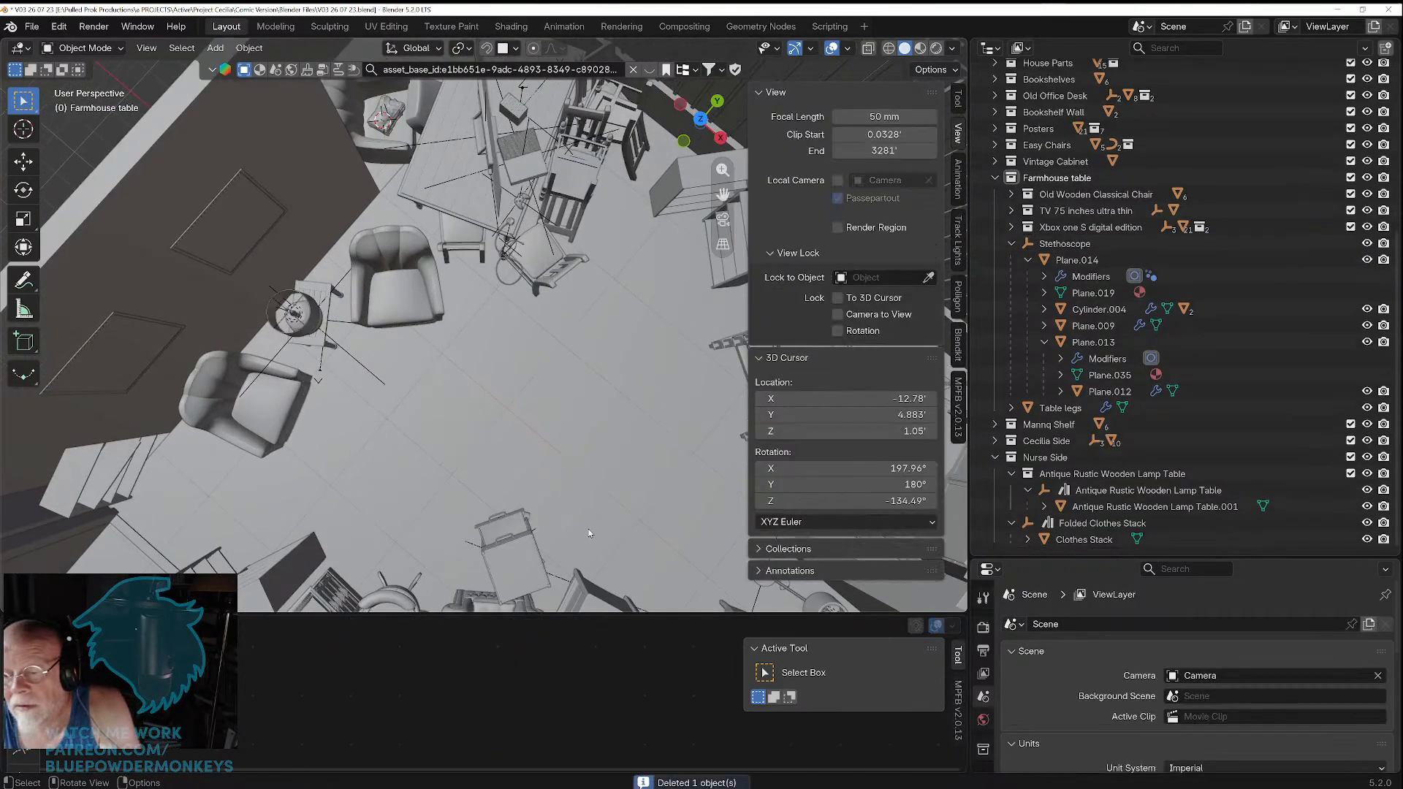
Step: Move the Stethoscope empty with its parts about 1.68' along global Y
{"action": "left_click", "coordinate": [1071, 244]}
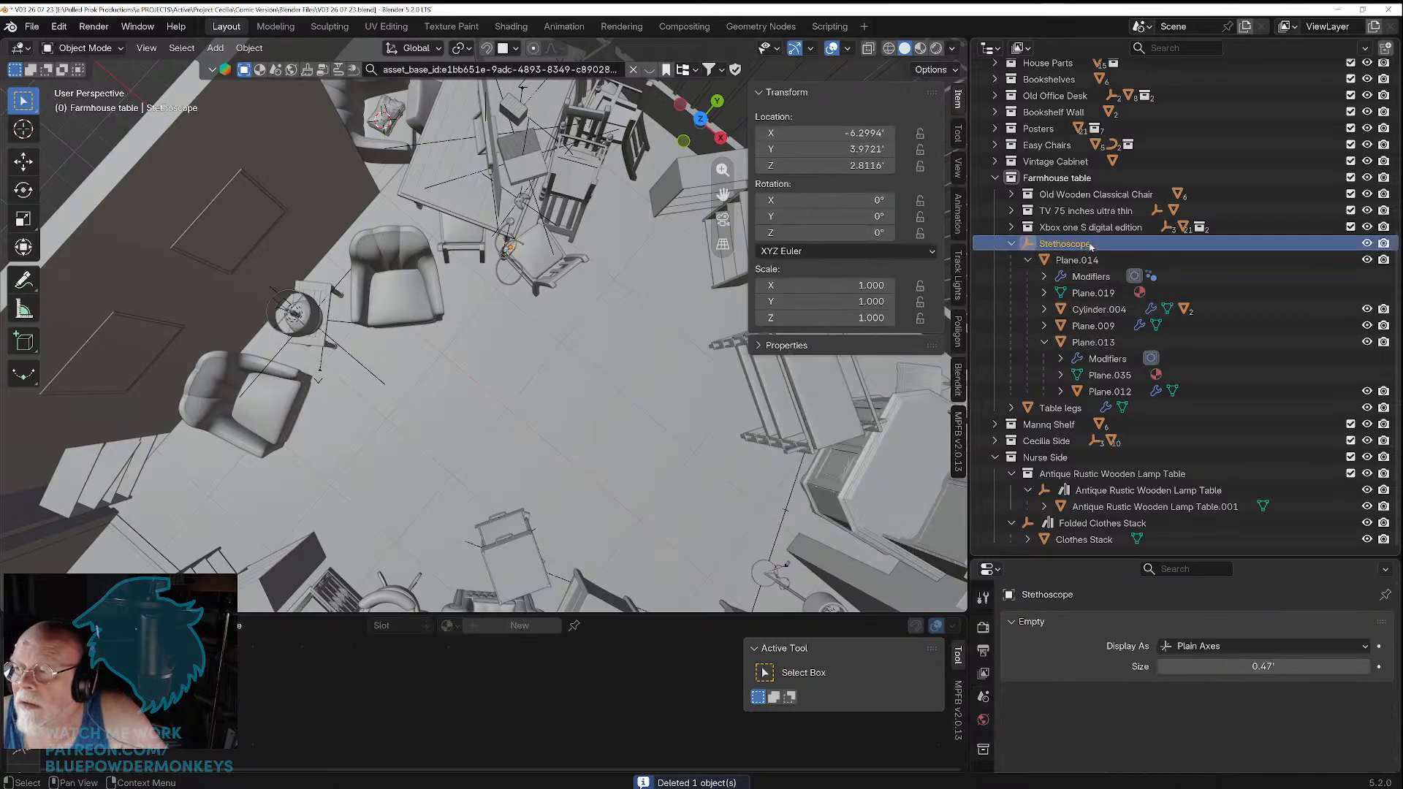
{"action": "left_click", "coordinate": [1096, 393], "text": "shift"}
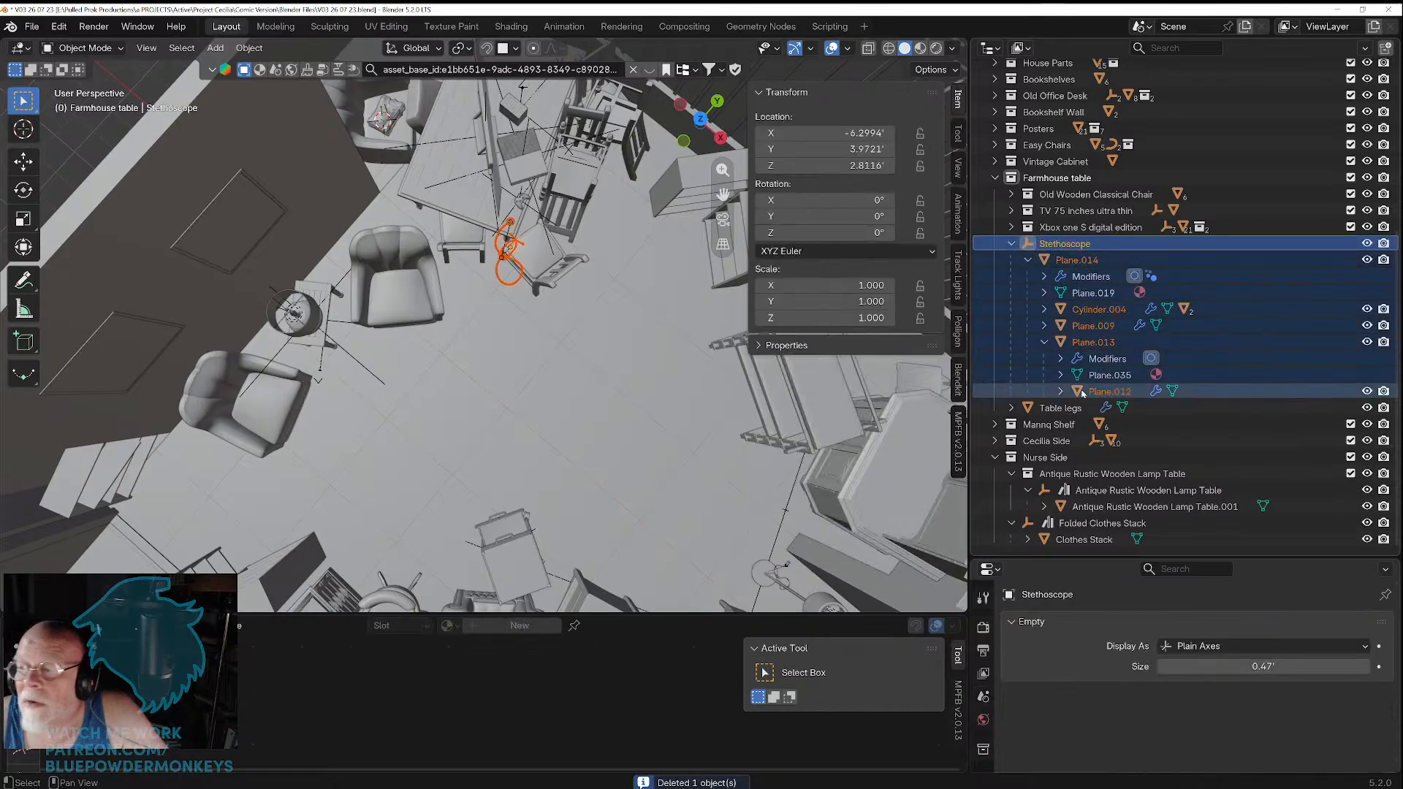
{"action": "scroll", "coordinate": [489, 291], "scroll_direction": "up", "scroll_amount": 4}
{"action": "middle_click_drag", "start_coordinate": [514, 218], "coordinate": [469, 428], "text": "shift"}
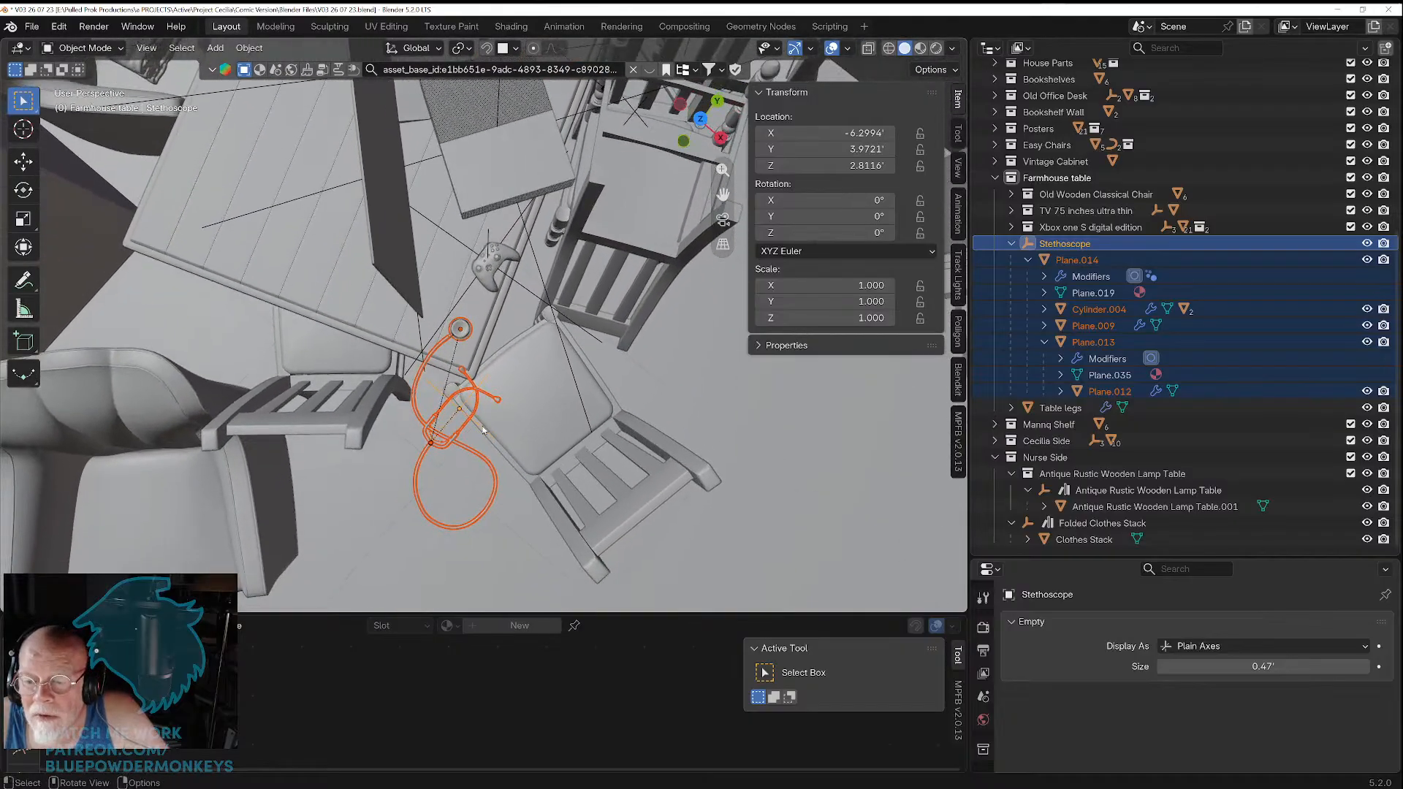
{"action": "left_click", "coordinate": [480, 427]}
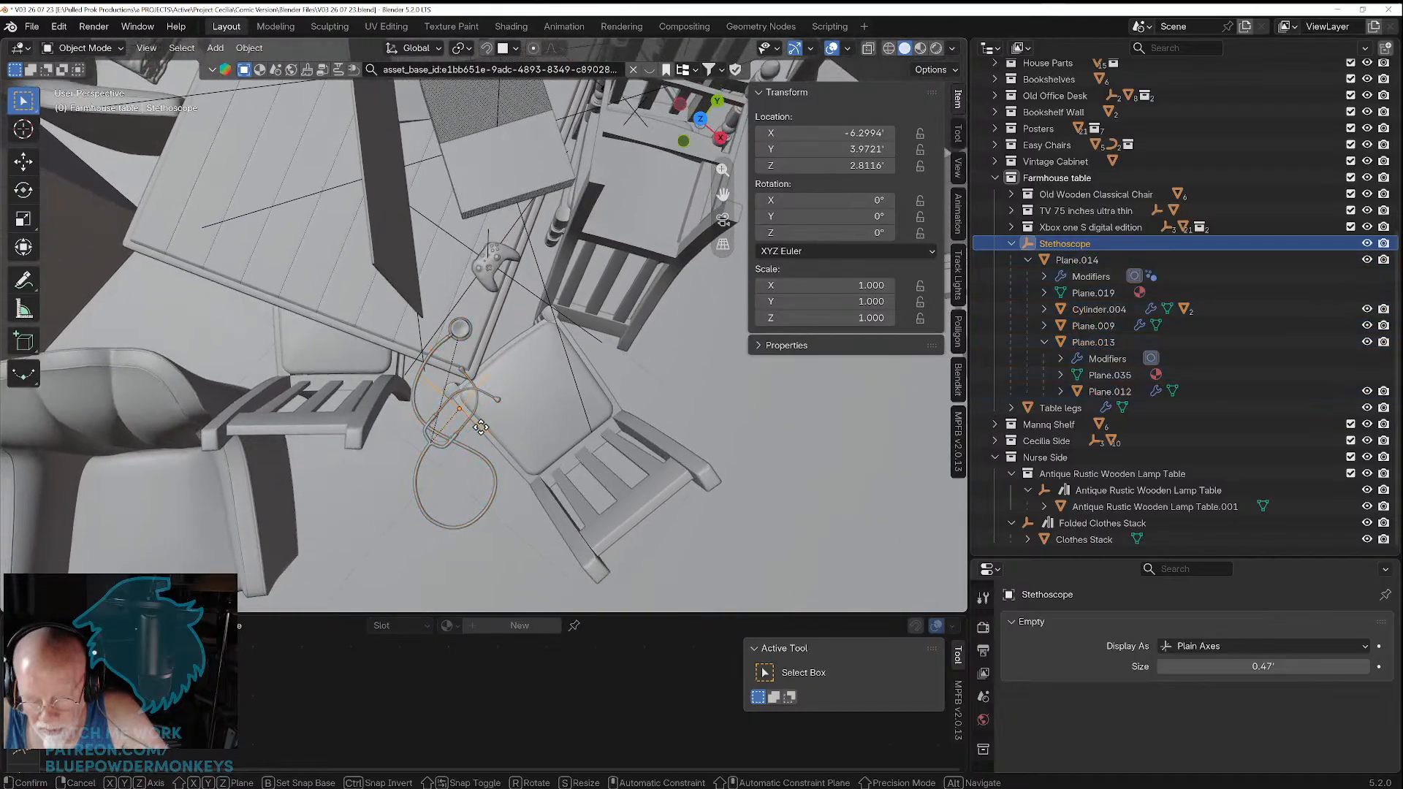
{"action": "key", "text": "g"}
{"action": "key", "text": "y"}
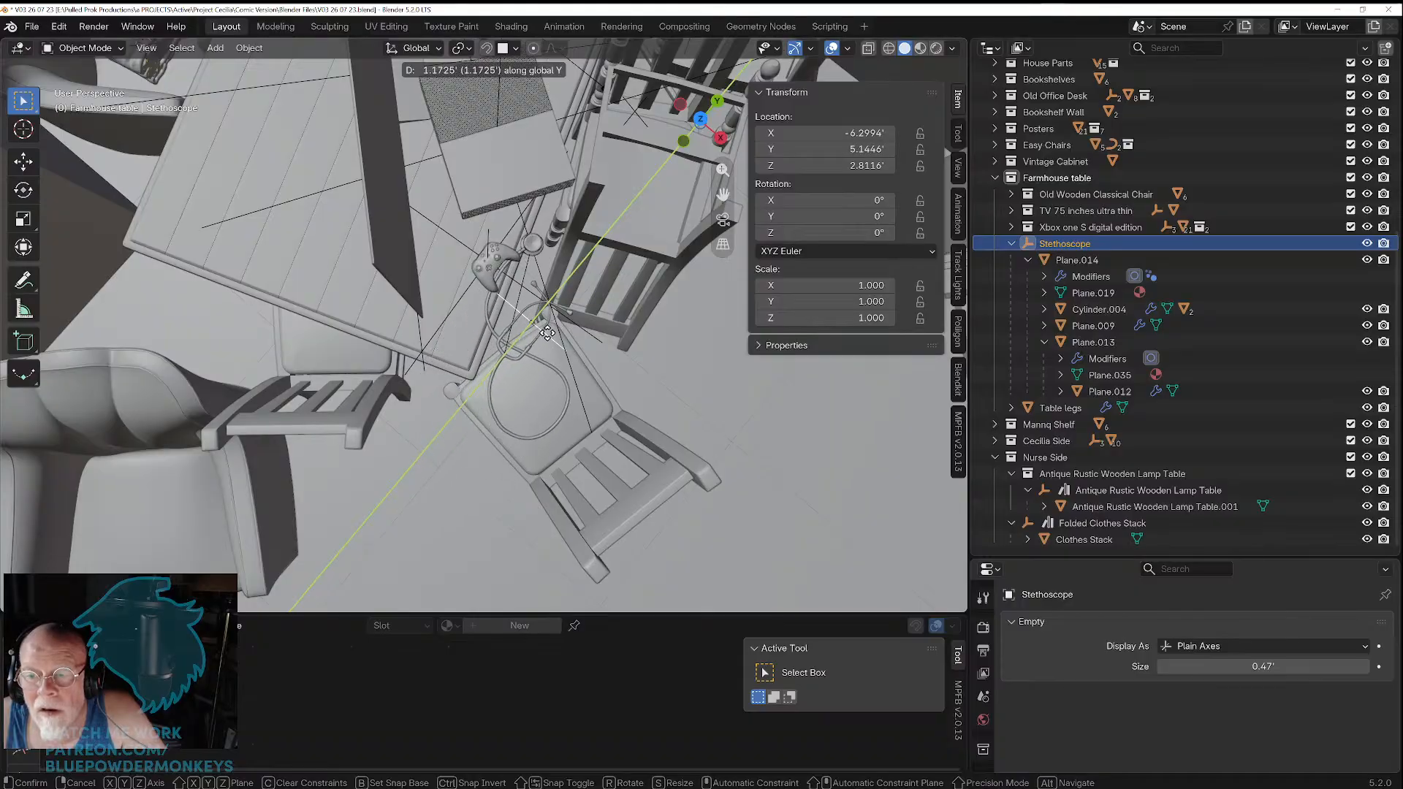
{"action": "left_click", "coordinate": [570, 294]}
Step: Place the stethoscope over the farmhouse tabletop, moving it about -3.65' along global X and -1.23' along global Y
{"action": "key", "text": "g"}
{"action": "key", "text": "x"}
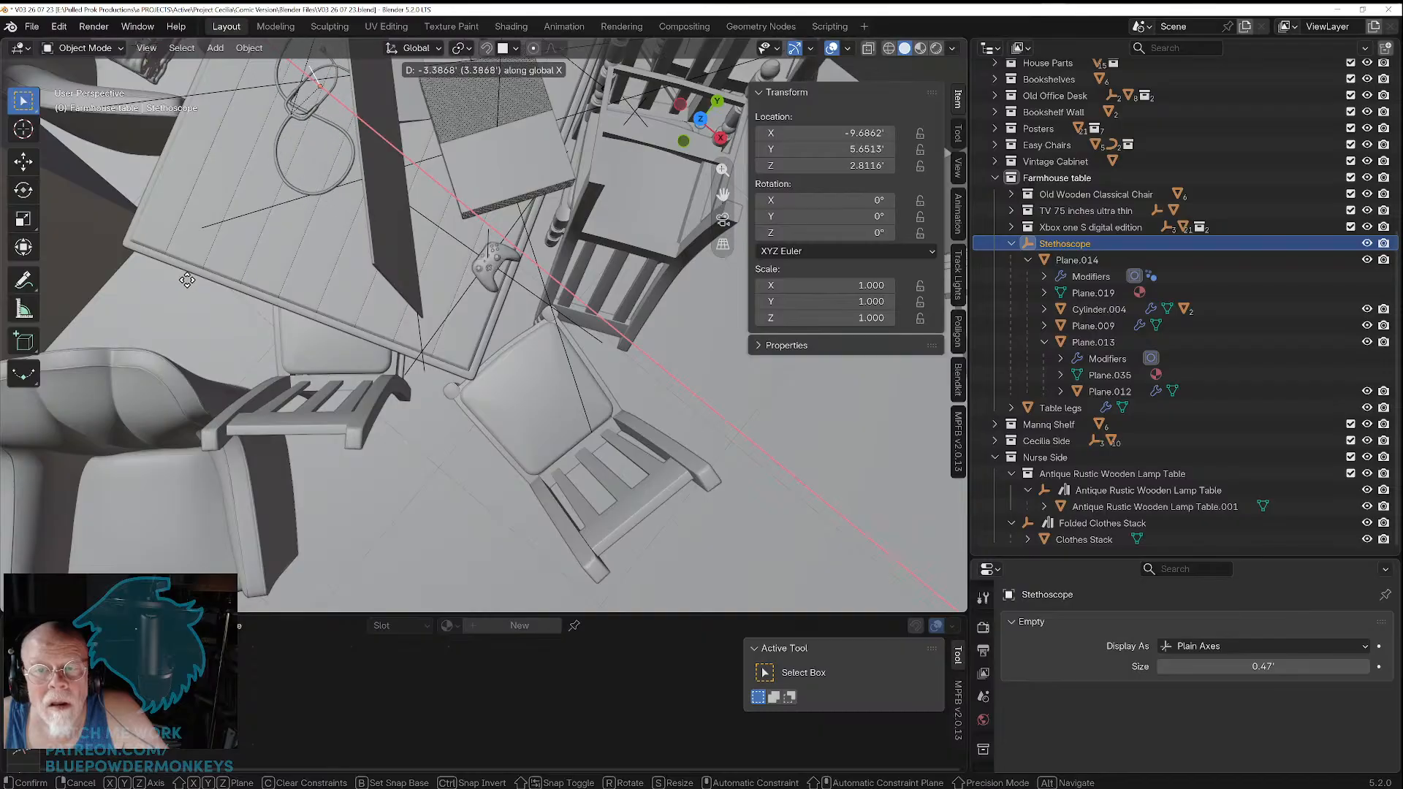
{"action": "left_click", "coordinate": [165, 280]}
{"action": "key", "text": "g"}
{"action": "key", "text": "y"}
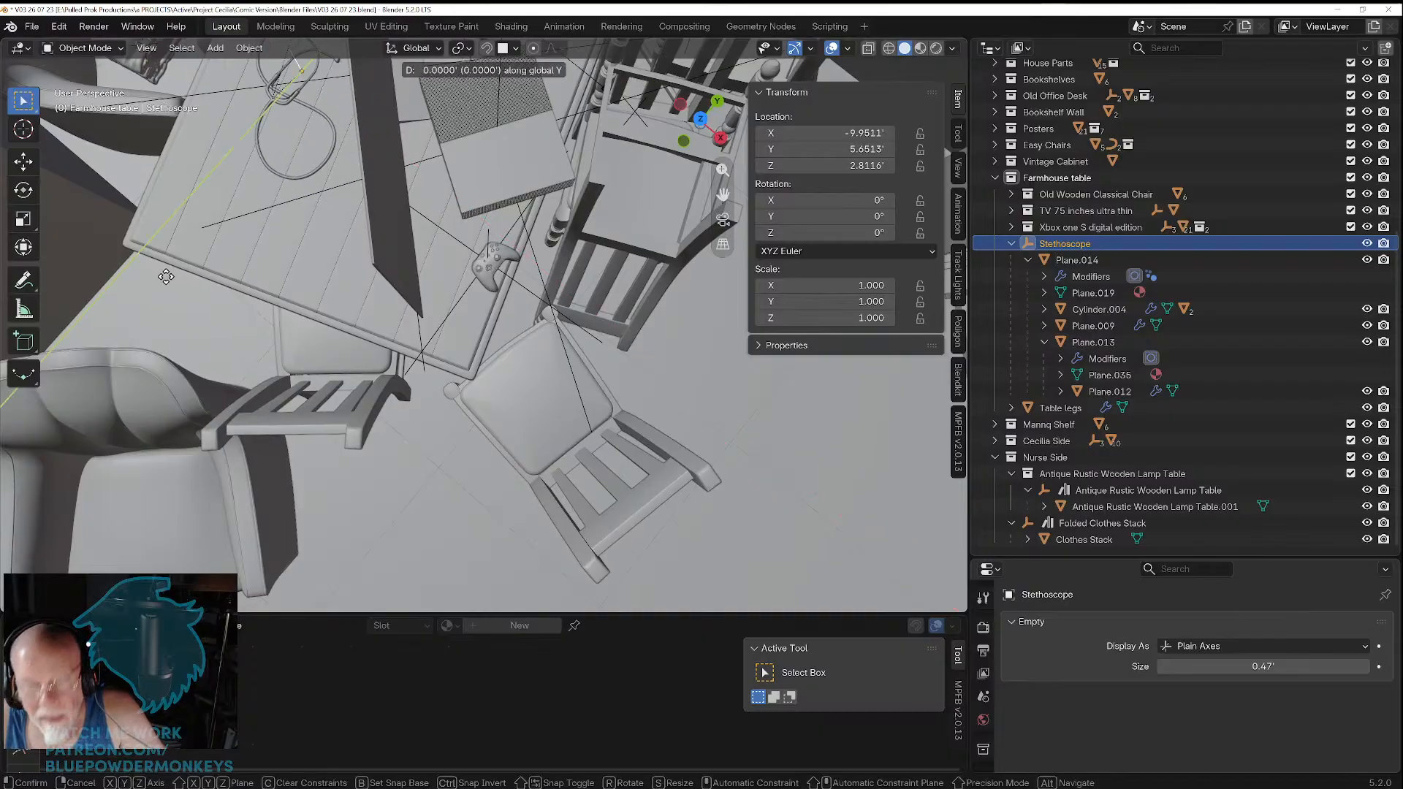
{"action": "left_click", "coordinate": [105, 373]}
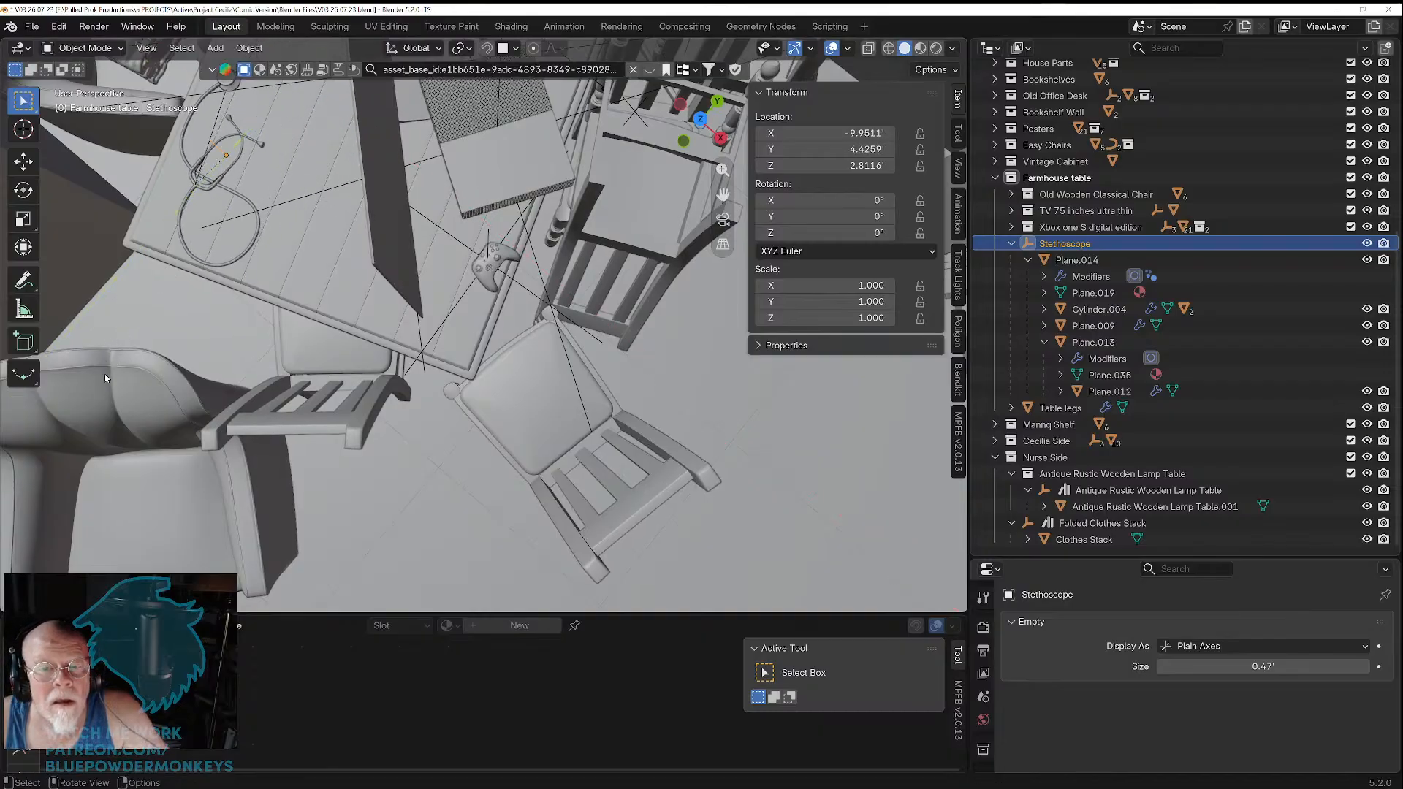
Step: Adjust the stethoscope's spot on the tabletop by about 0.34' along global Y and 0.79' along global X
{"action": "middle_click_drag", "start_coordinate": [218, 308], "coordinate": [413, 266]}
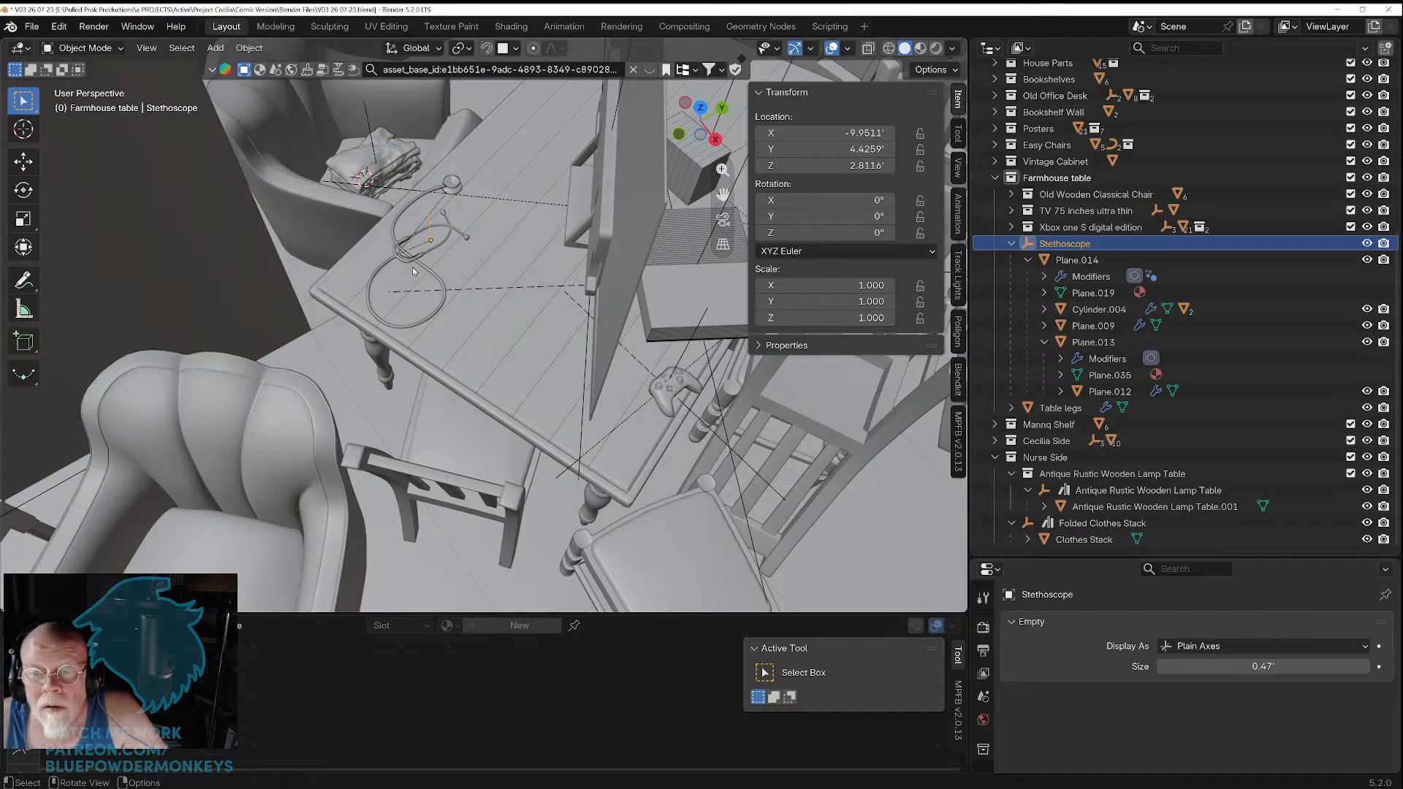
{"action": "key", "text": "g"}
{"action": "key", "text": "y"}
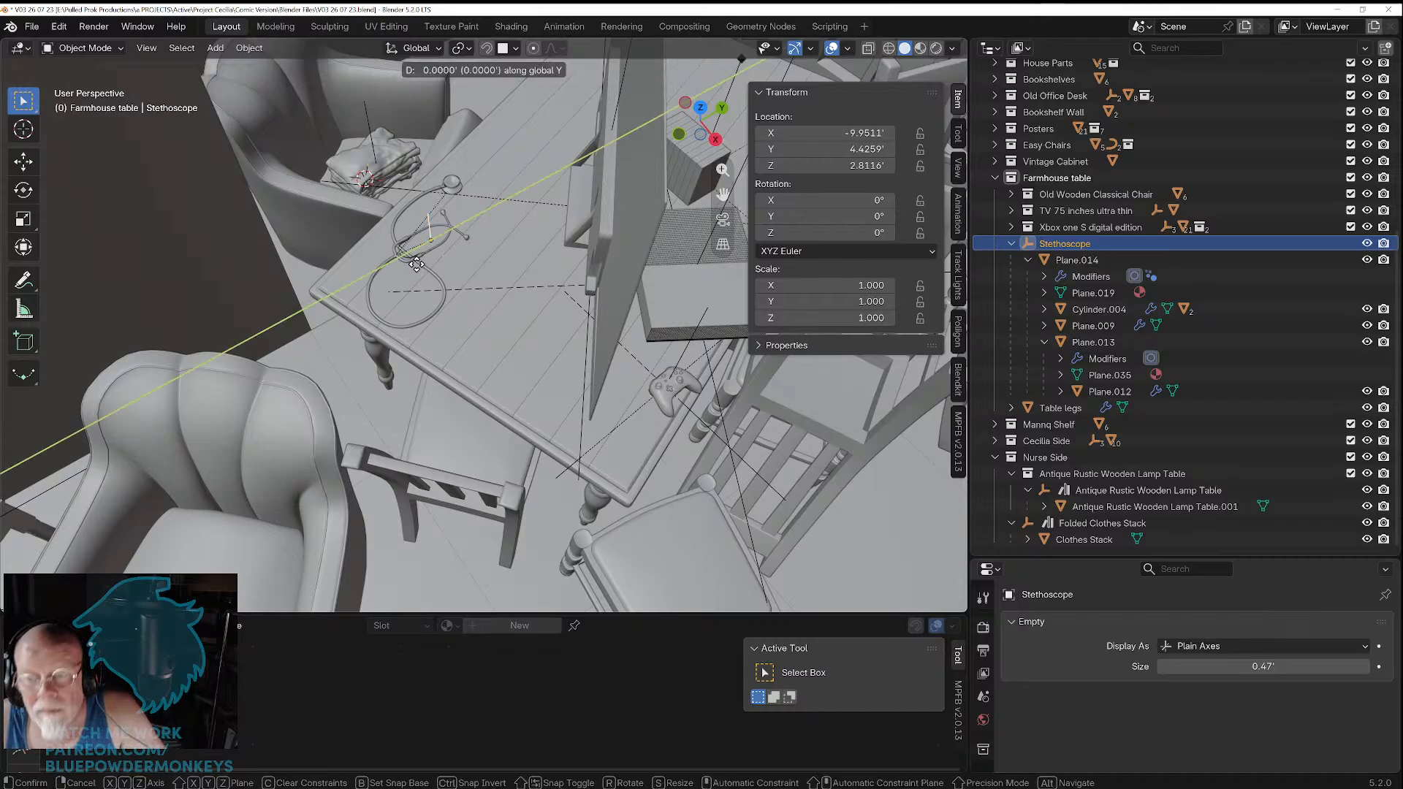
{"action": "key", "text": "x"}
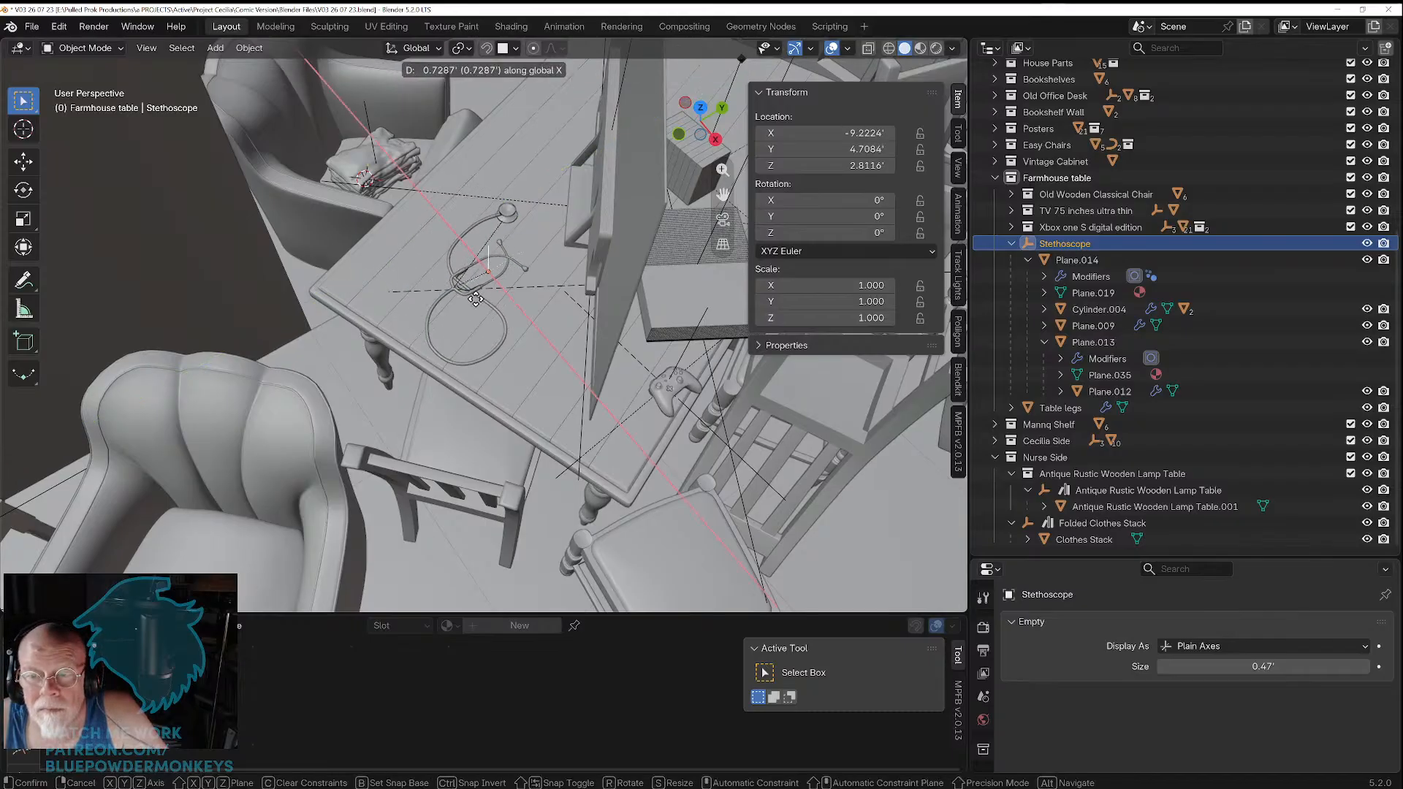
{"action": "left_click", "coordinate": [483, 307]}
Step: Join the stethoscope's earpieces, Plane.012, into the headset tubes, Plane.013
{"action": "scroll", "coordinate": [482, 307], "scroll_direction": "up", "scroll_amount": 4}
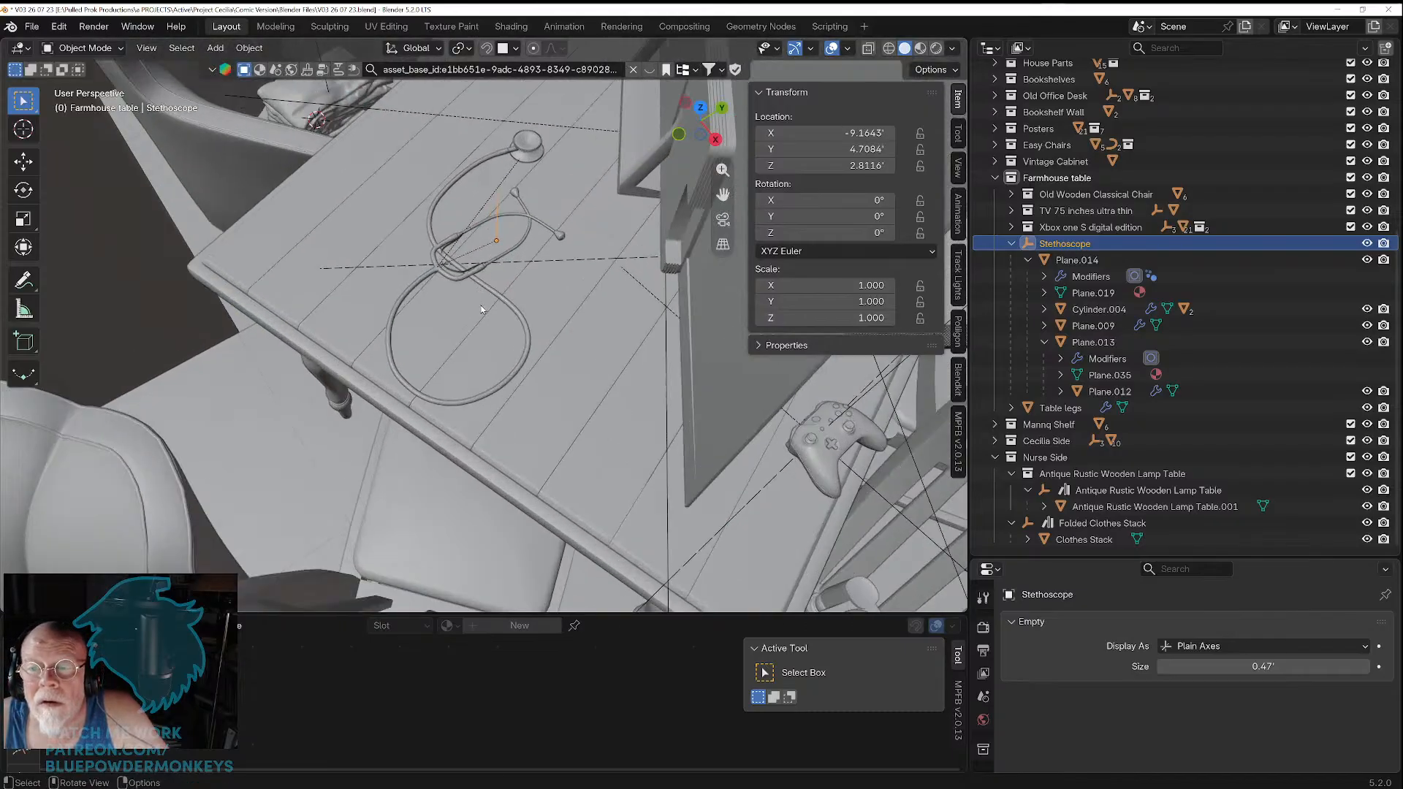
{"action": "middle_click_drag", "start_coordinate": [501, 249], "coordinate": [480, 379], "text": "shift"}
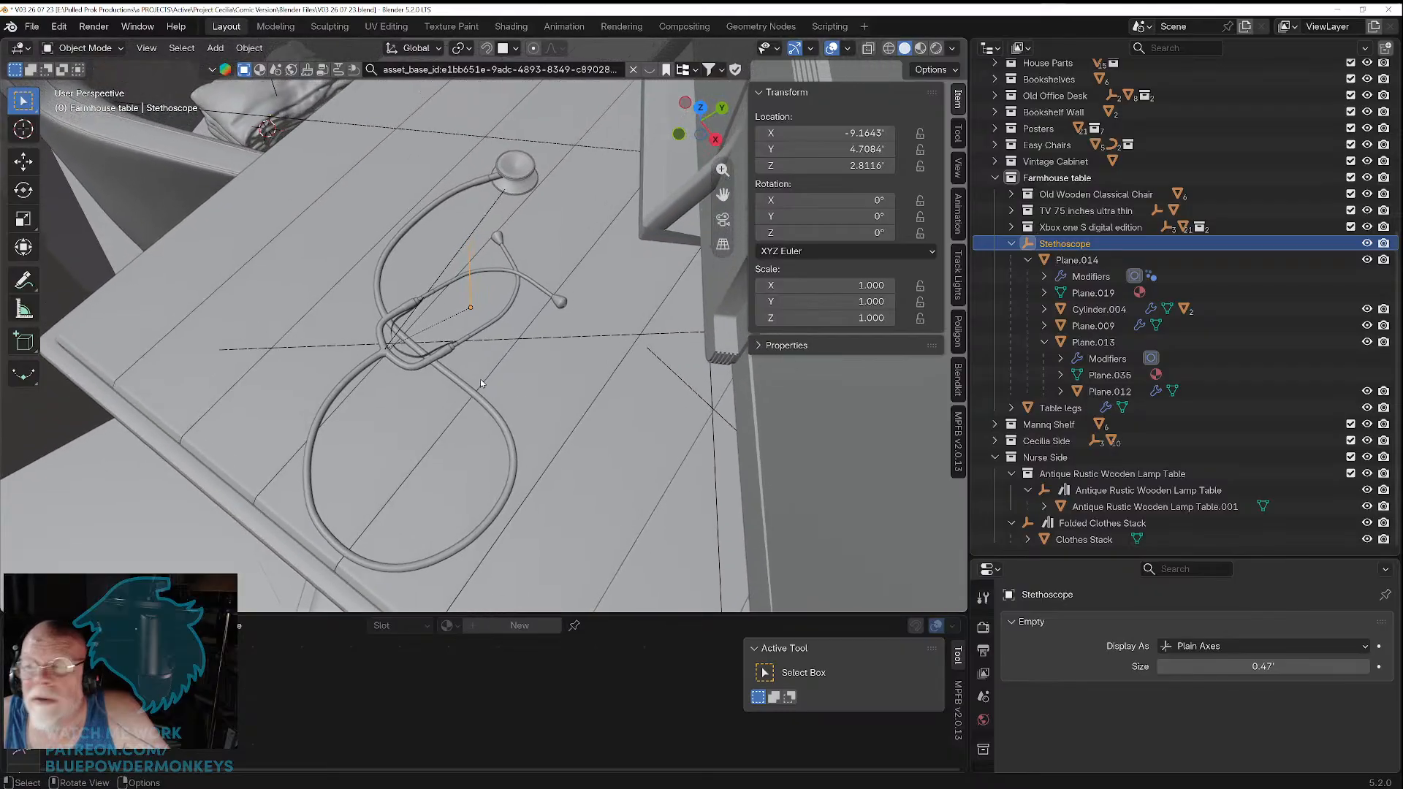
{"action": "left_click", "coordinate": [561, 304]}
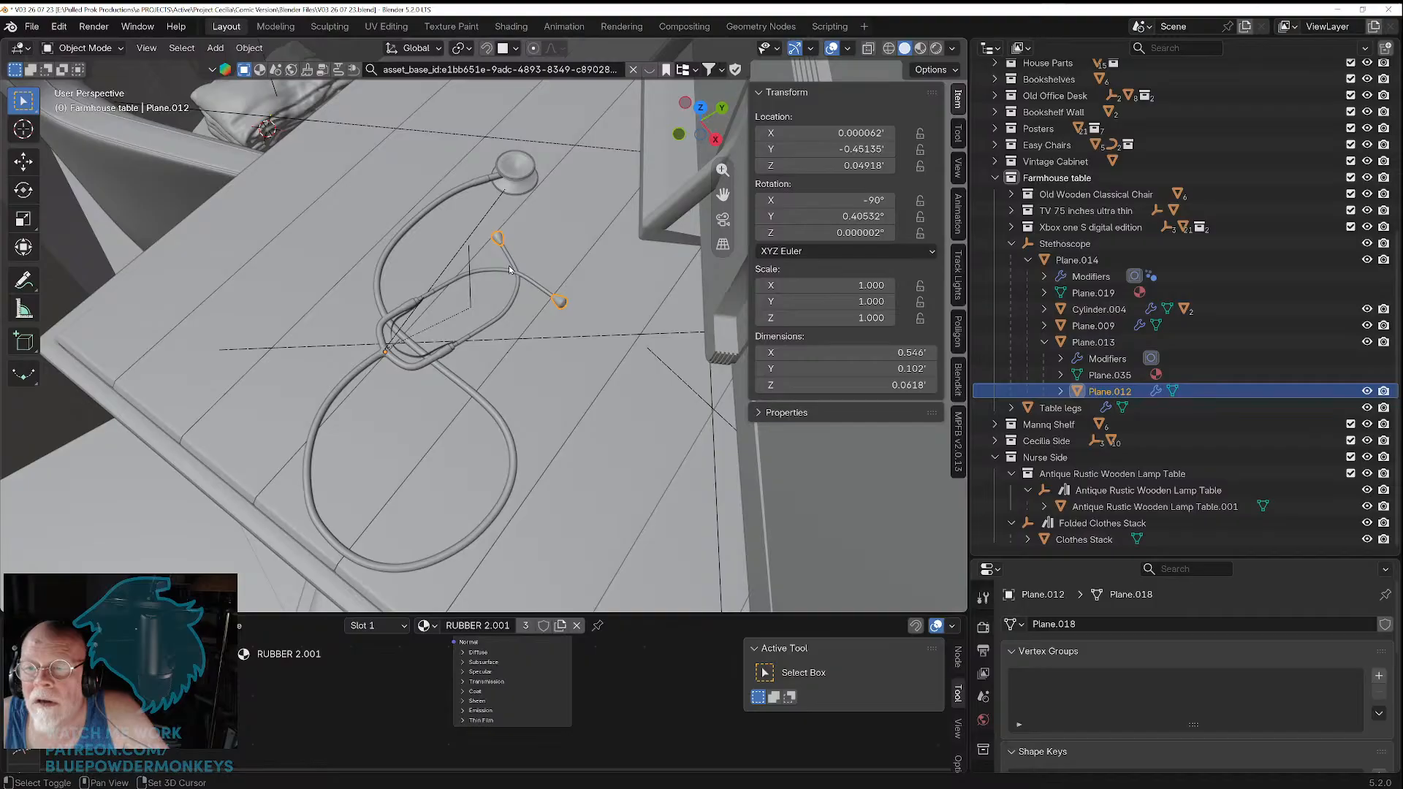
{"action": "left_click", "coordinate": [514, 276], "text": "shift"}
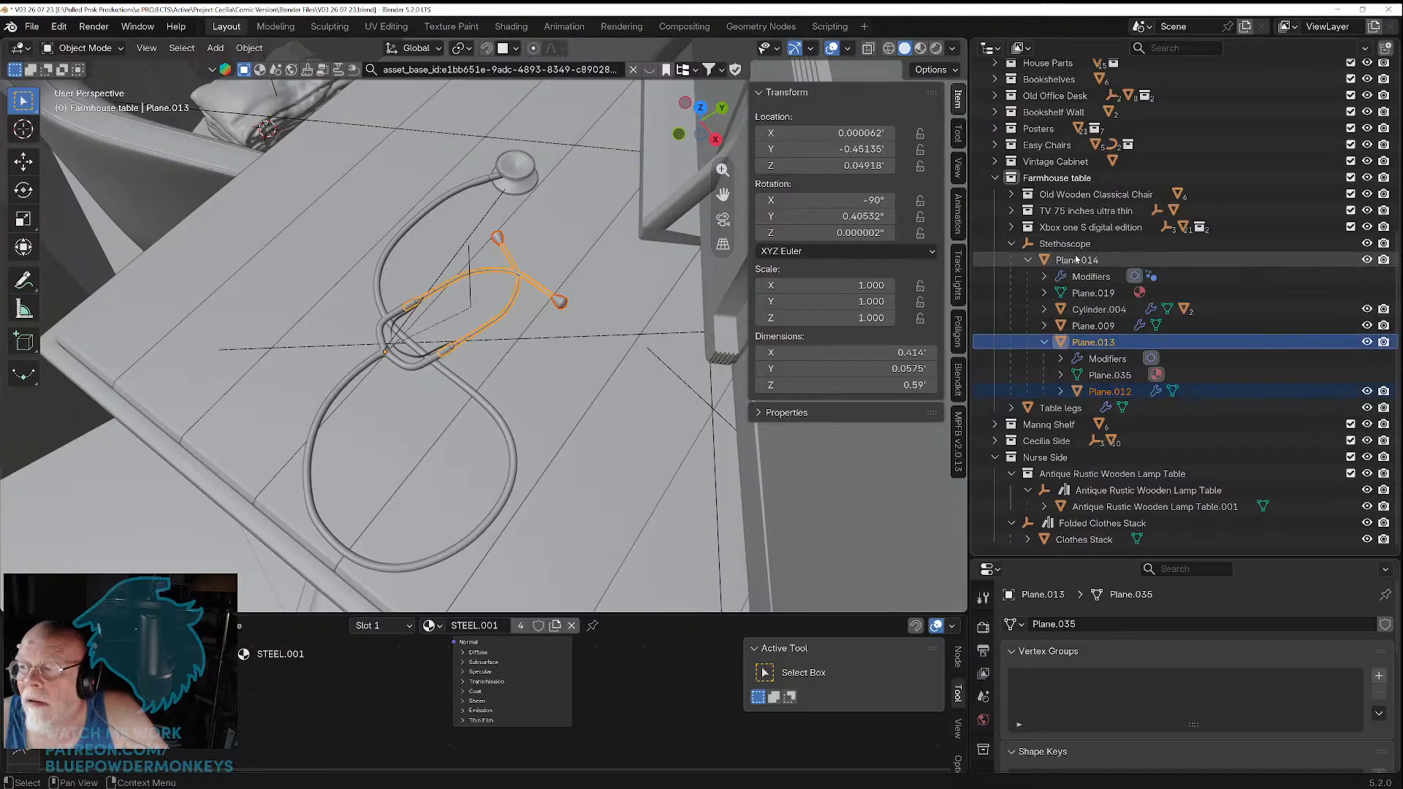
{"action": "left_click", "coordinate": [249, 47]}
{"action": "left_click", "coordinate": [293, 211]}
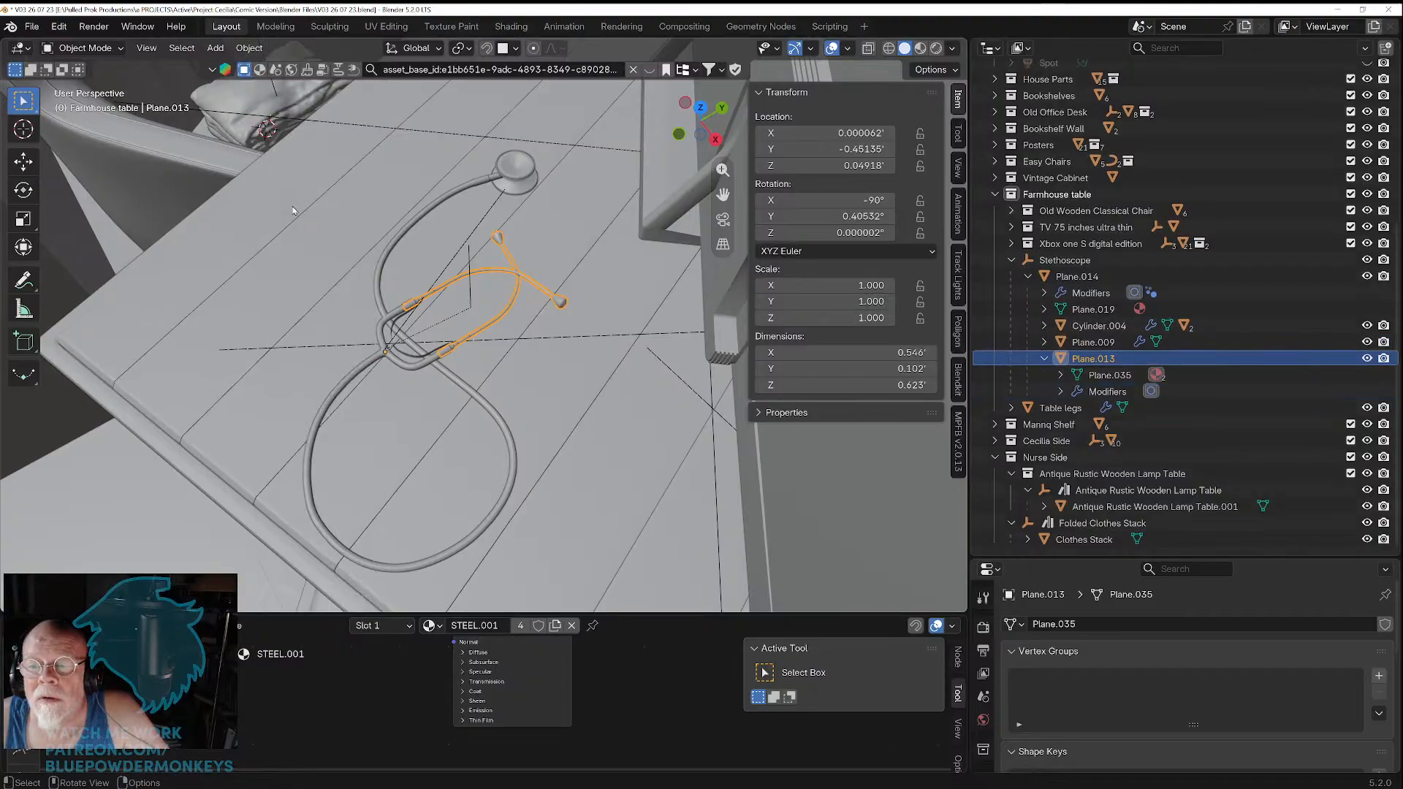
Step: Join the headset piece Plane.013 into the stethoscope part Plane.009
{"action": "left_click", "coordinate": [1096, 343]}
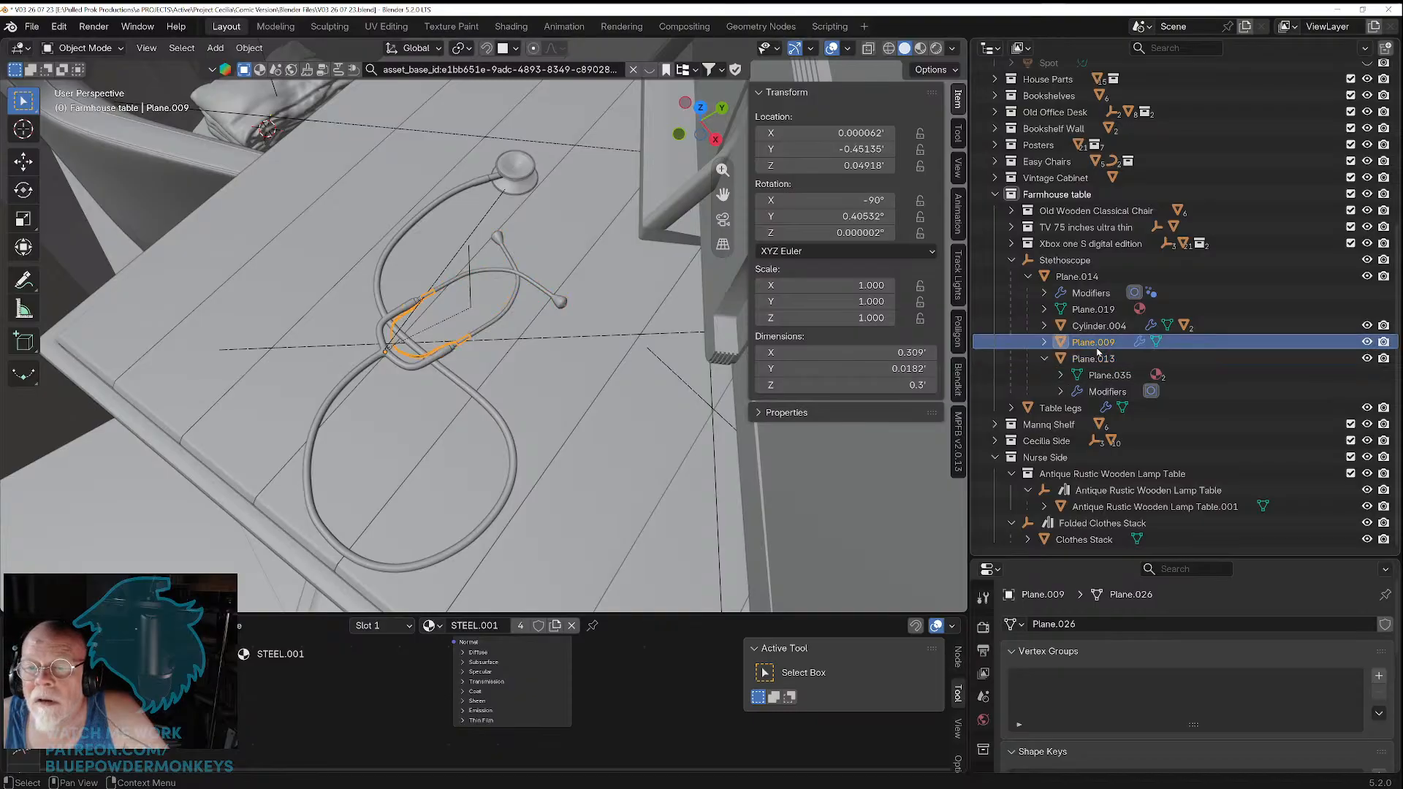
{"action": "left_click", "coordinate": [1094, 359], "text": "ctrl"}
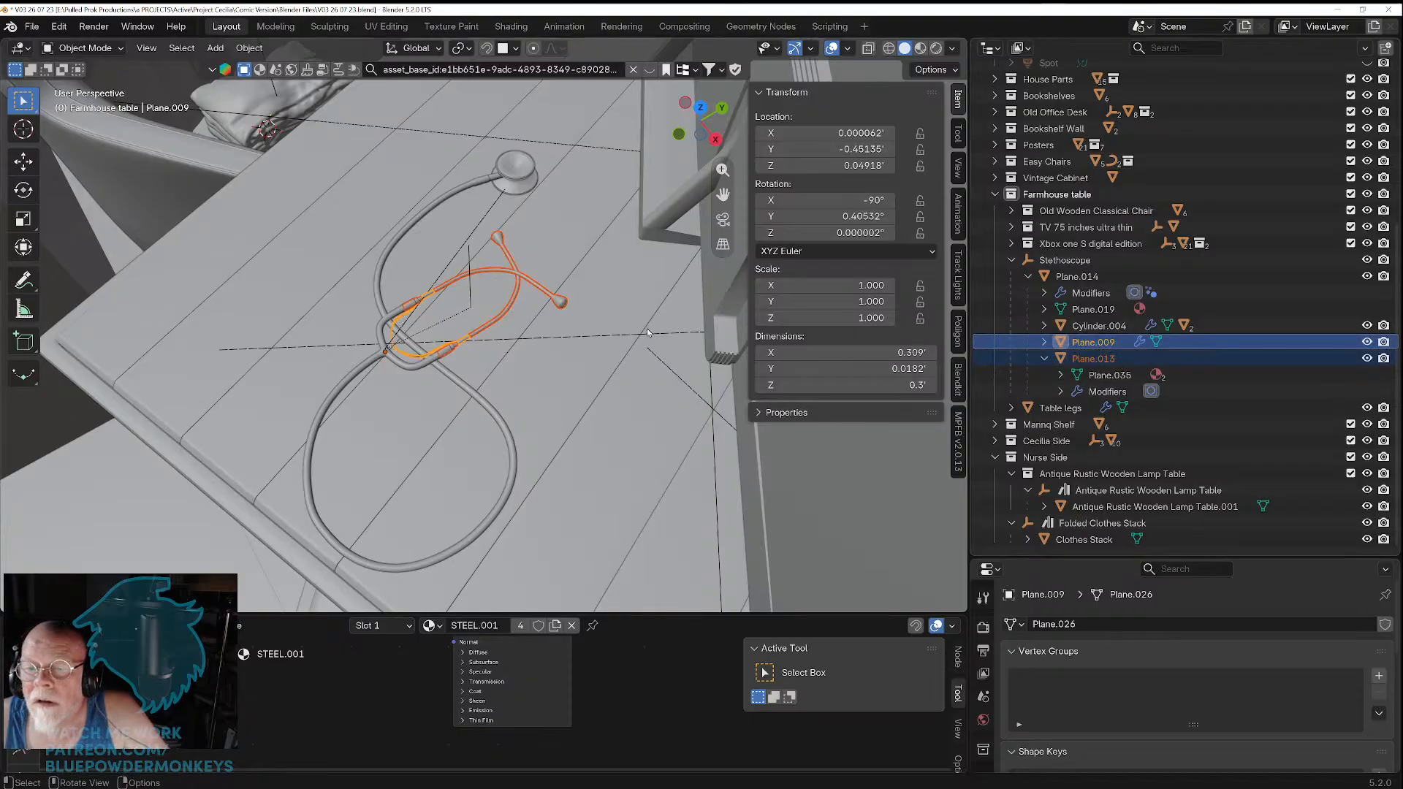
{"action": "left_click", "coordinate": [249, 48]}
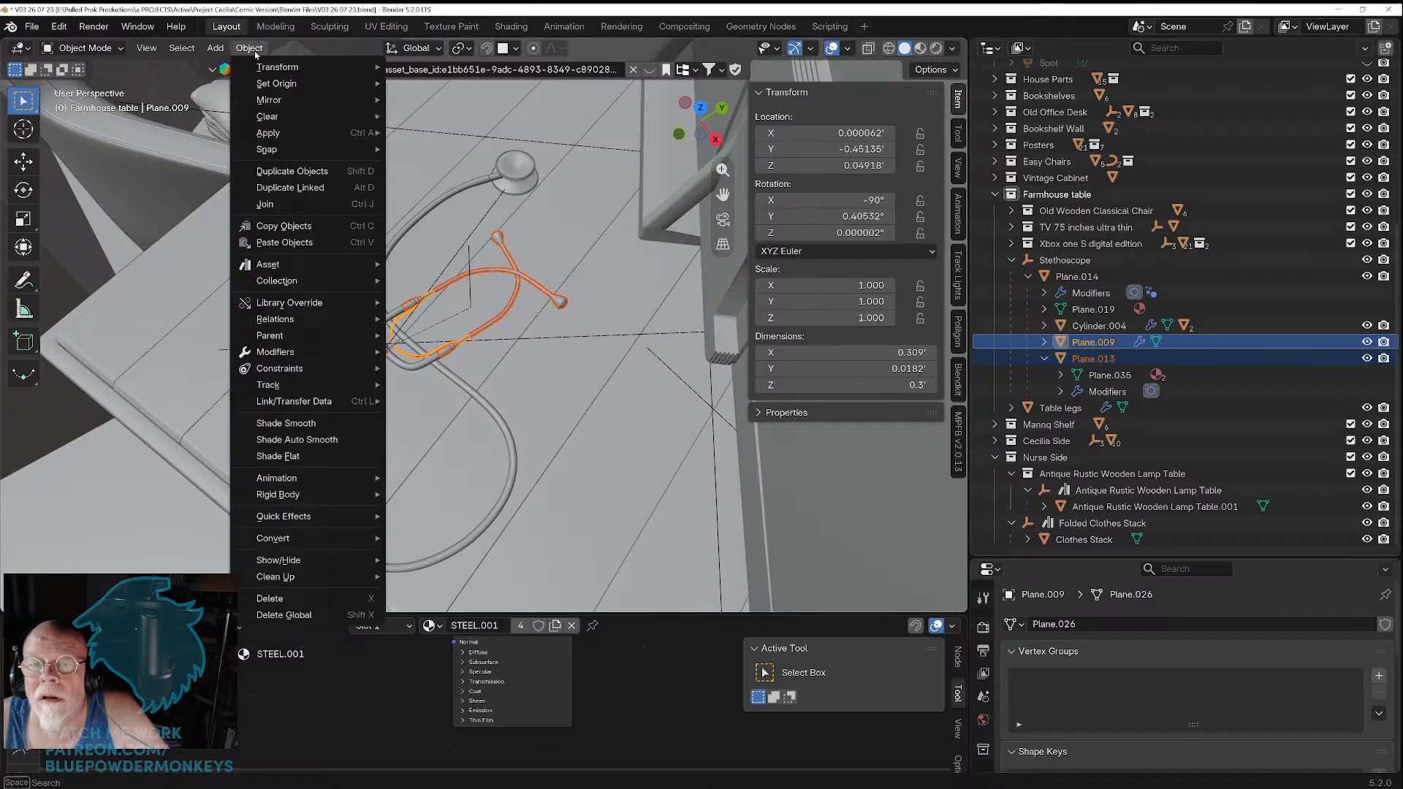
{"action": "left_click", "coordinate": [285, 205]}
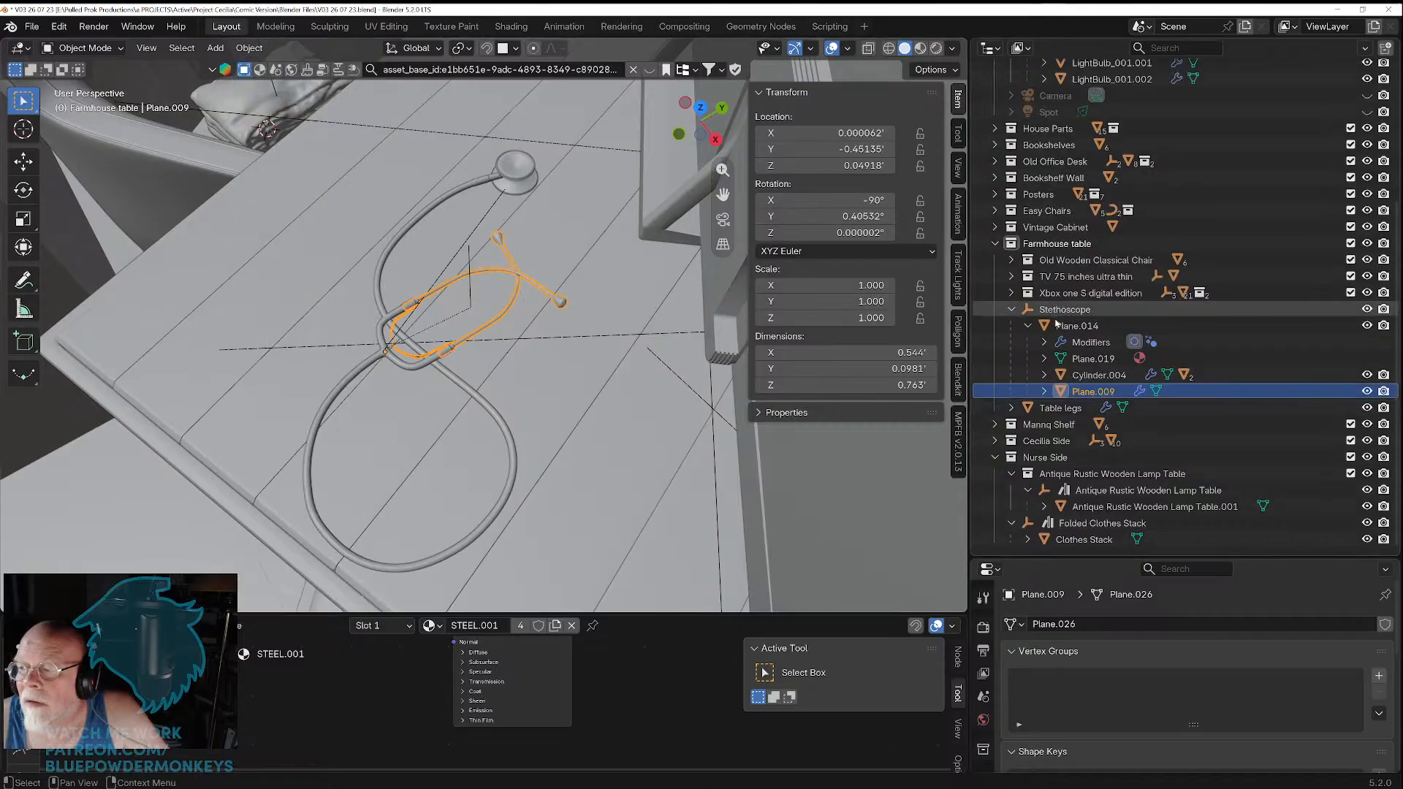
Step: Join Plane.009 into the stethoscope's chest piece, Cylinder.004
{"action": "left_click", "coordinate": [1081, 378]}
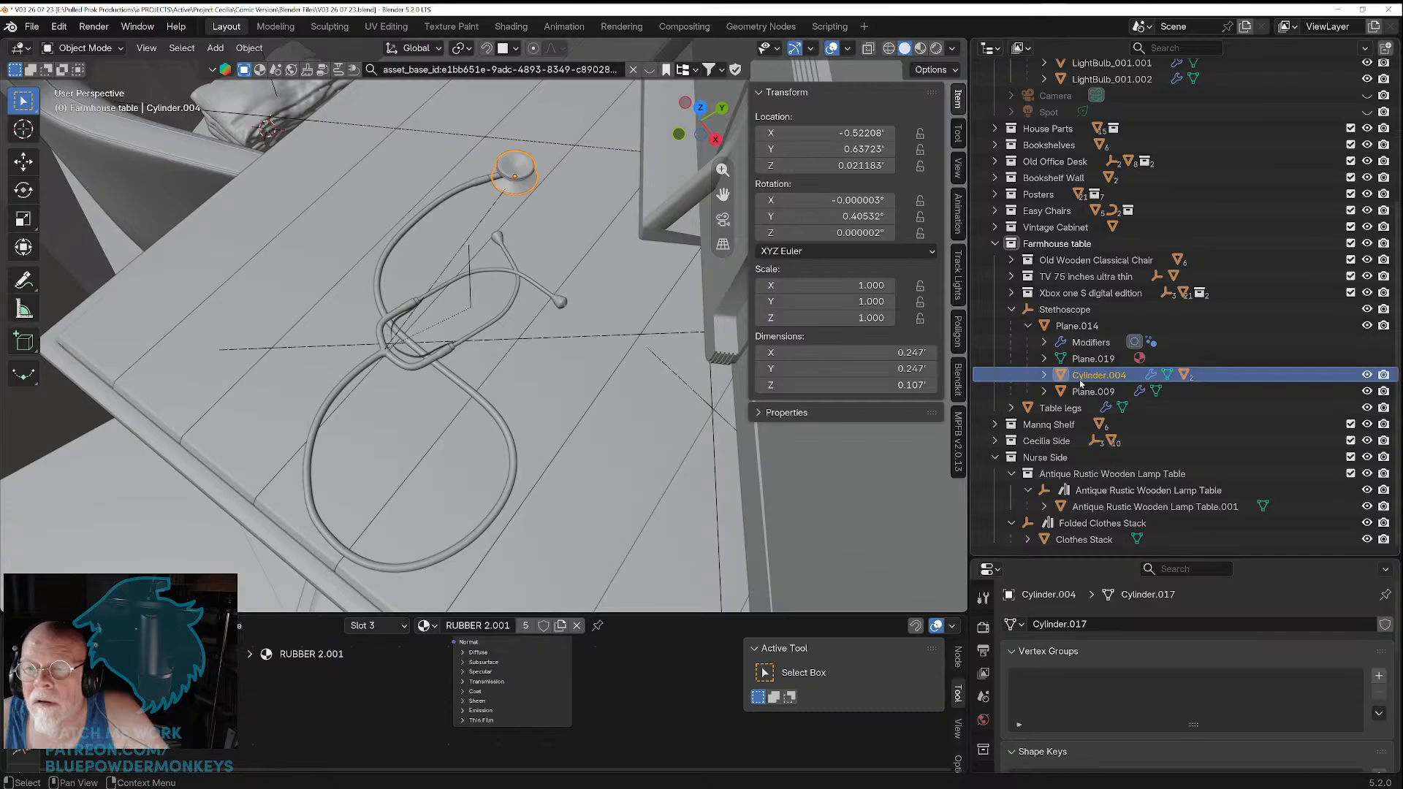
{"action": "left_click", "coordinate": [1080, 393], "text": "ctrl"}
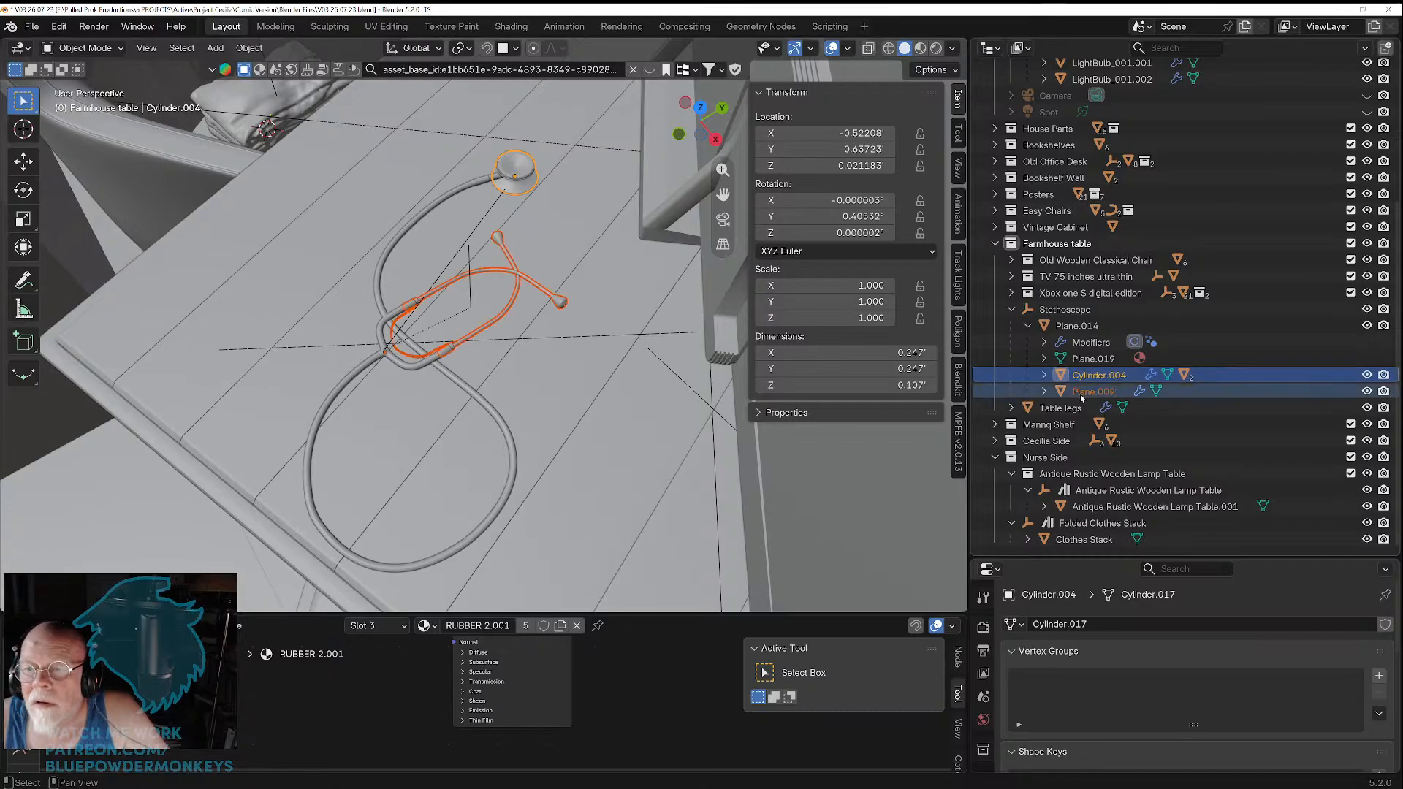
{"action": "left_click", "coordinate": [255, 50]}
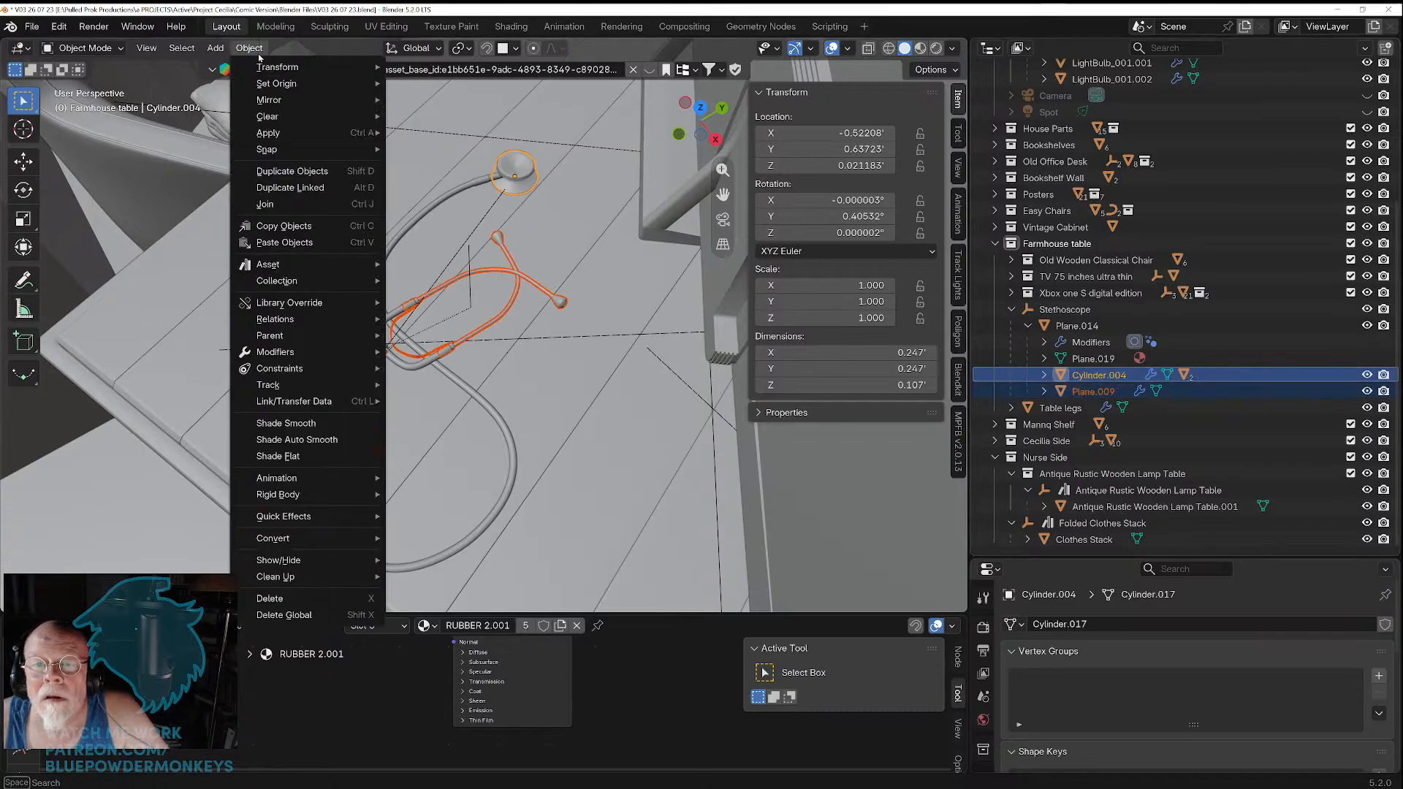
{"action": "left_click", "coordinate": [318, 211]}
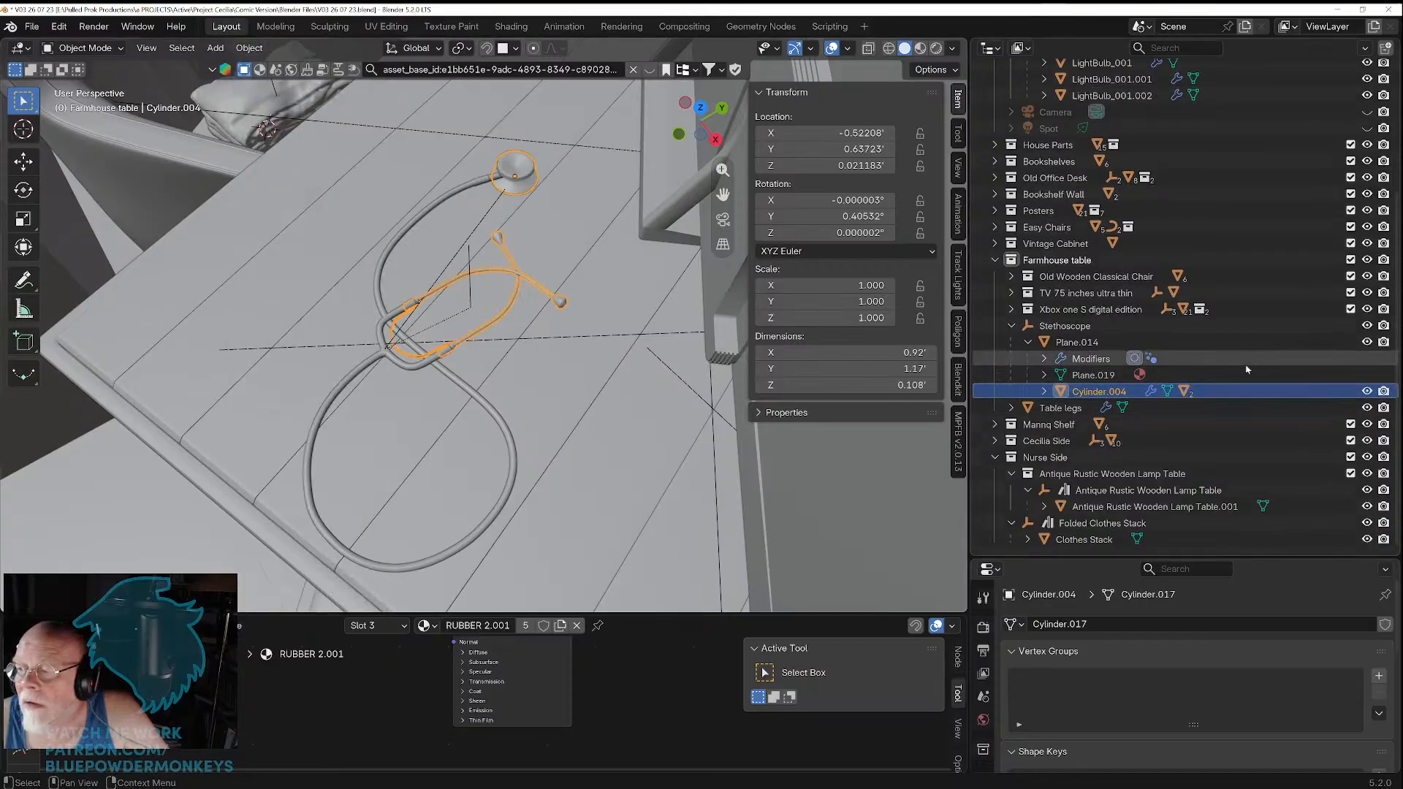
Step: Join the stethoscope's long tubing, Plane.014, into Cylinder.004
{"action": "left_click", "coordinate": [1080, 343], "text": "ctrl"}
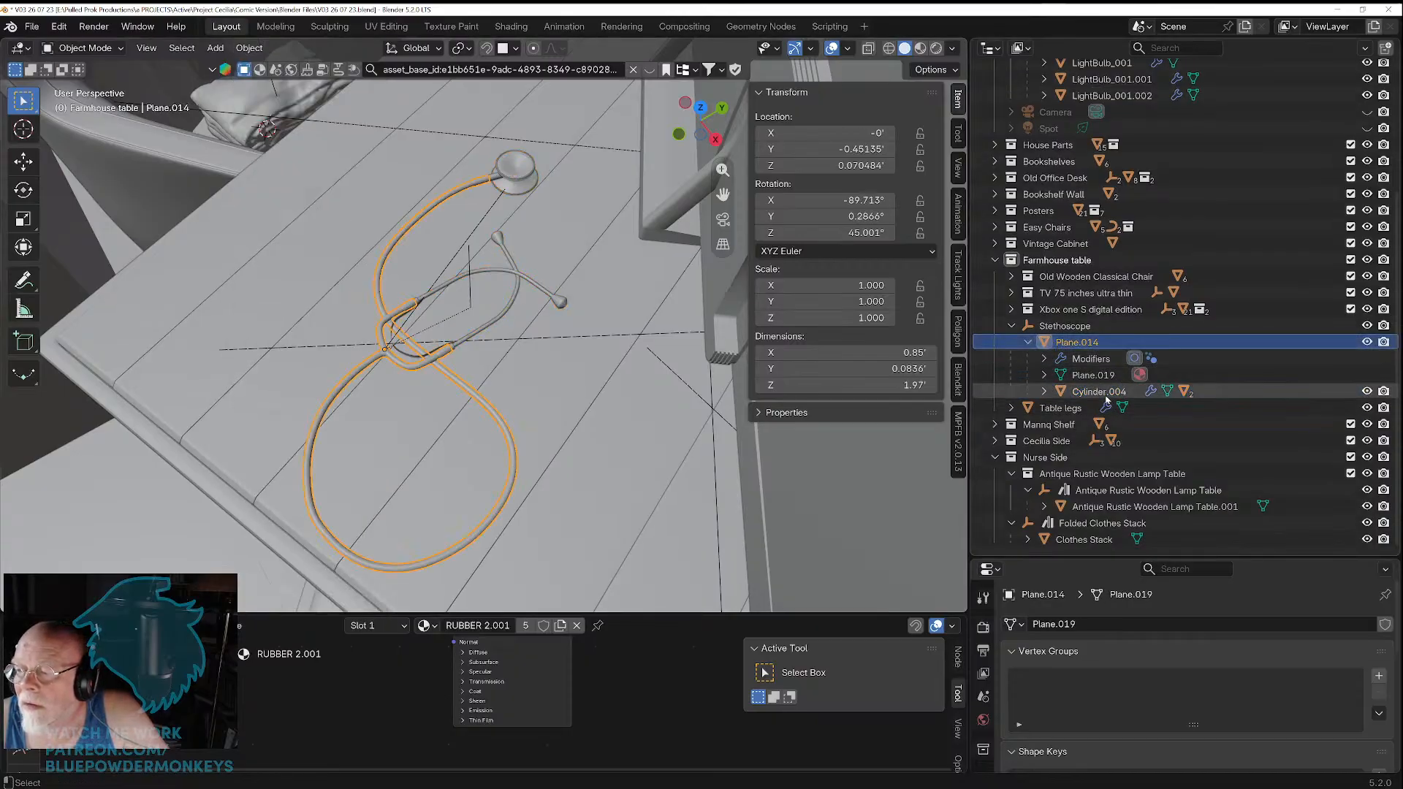
{"action": "left_click", "coordinate": [1105, 393], "text": "ctrl"}
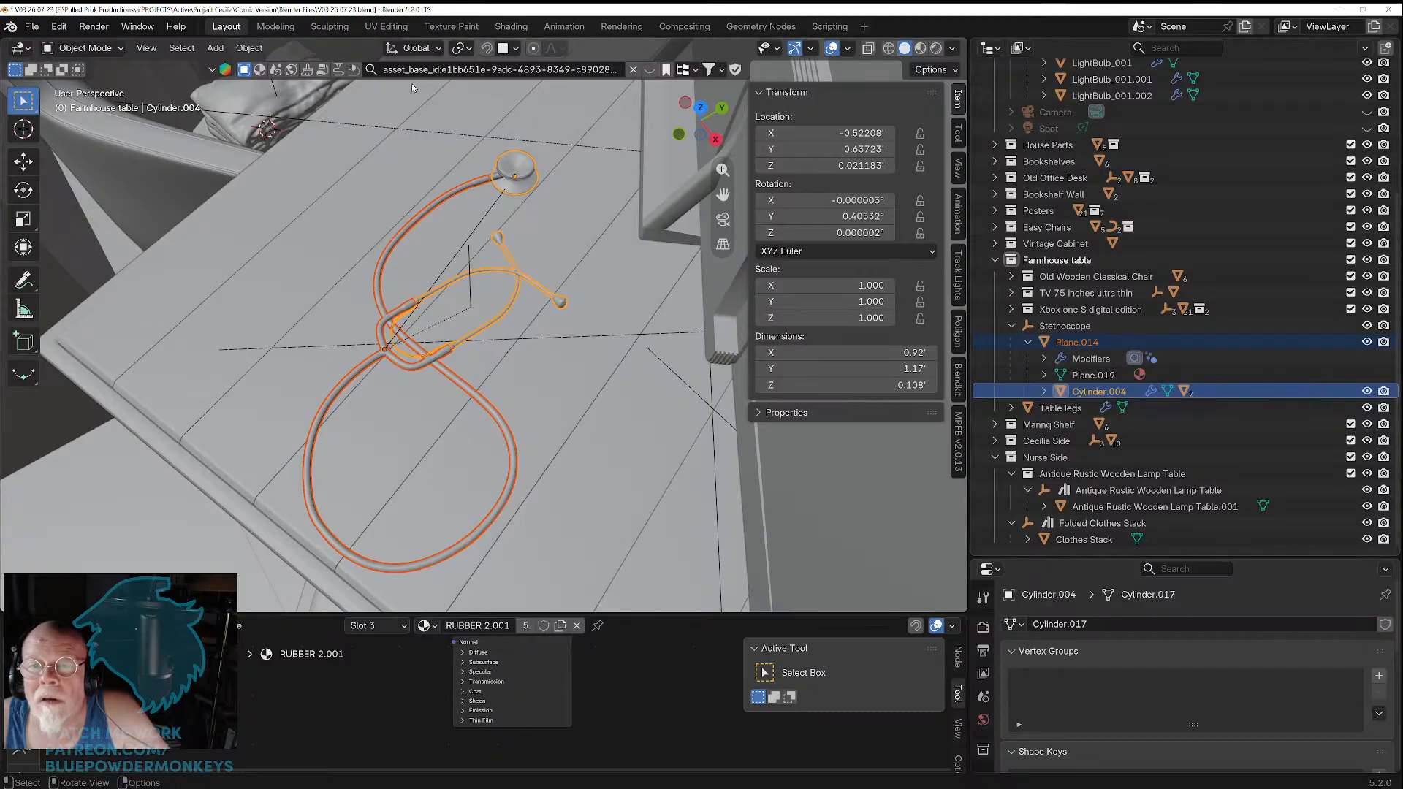
{"action": "left_click", "coordinate": [250, 48]}
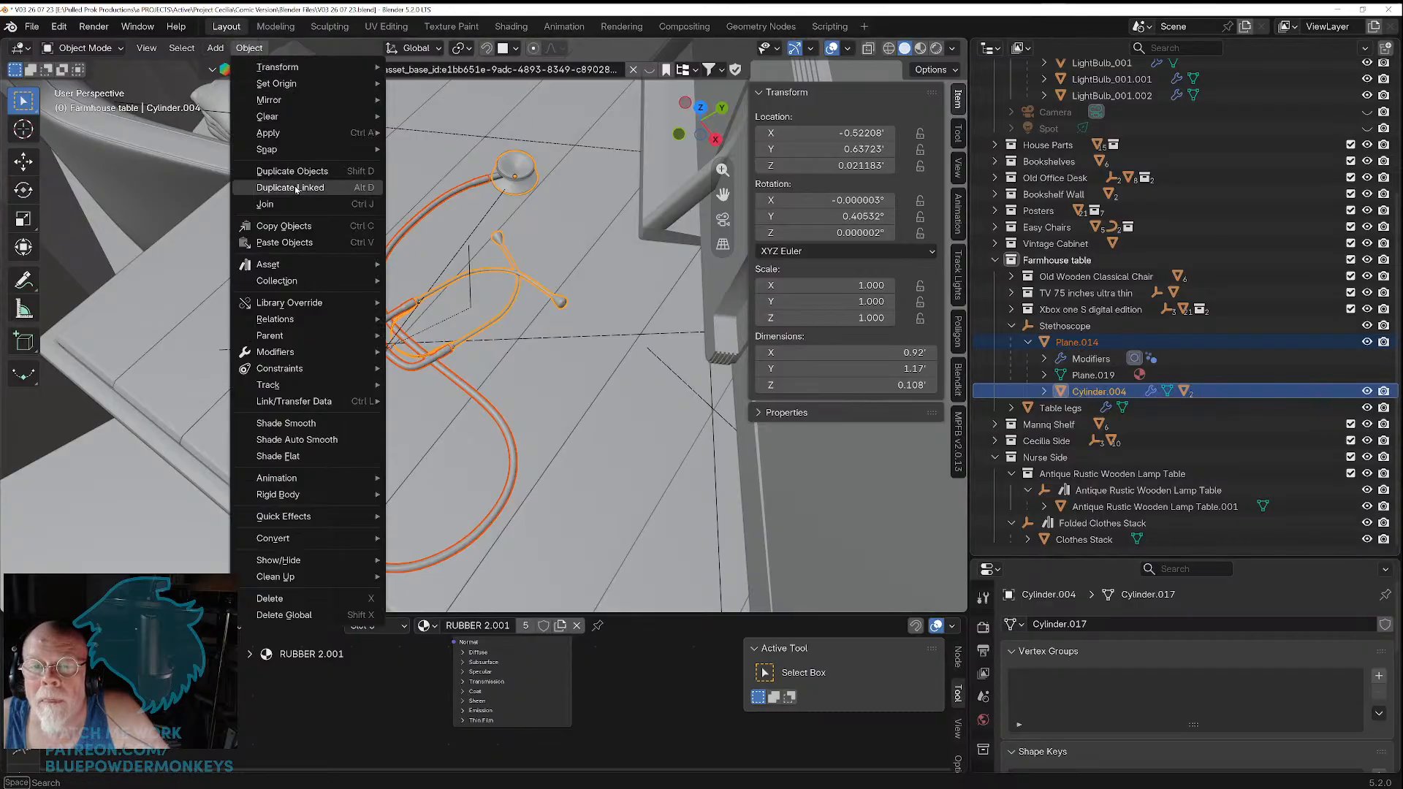
{"action": "left_click", "coordinate": [313, 209]}
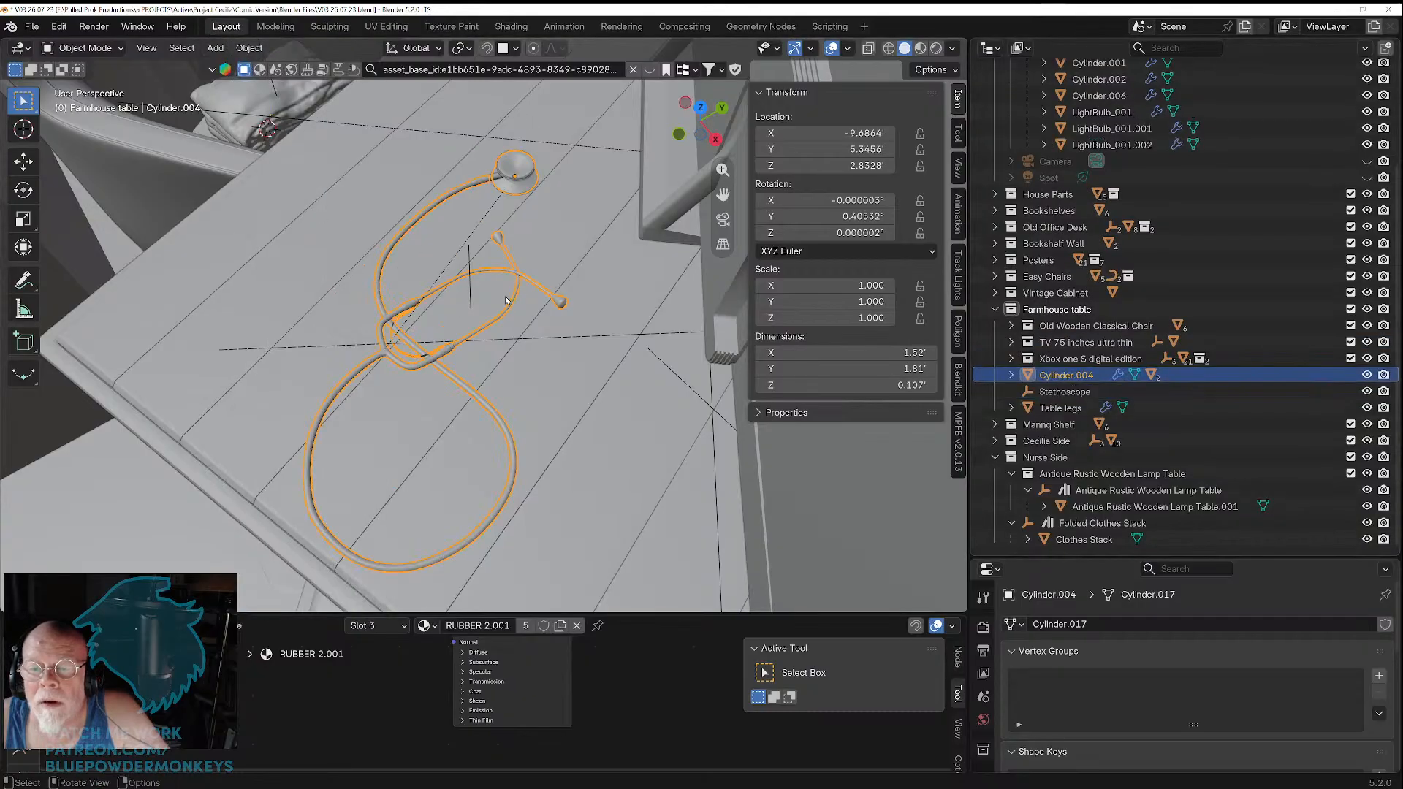
Step: Join the combined stethoscope mesh Cylinder.004 into the small steel connector piece Plane.010 beside the chest piece
{"action": "scroll", "coordinate": [500, 346], "scroll_direction": "up", "scroll_amount": 4}
{"action": "scroll", "coordinate": [499, 346], "scroll_direction": "down", "scroll_amount": 4}
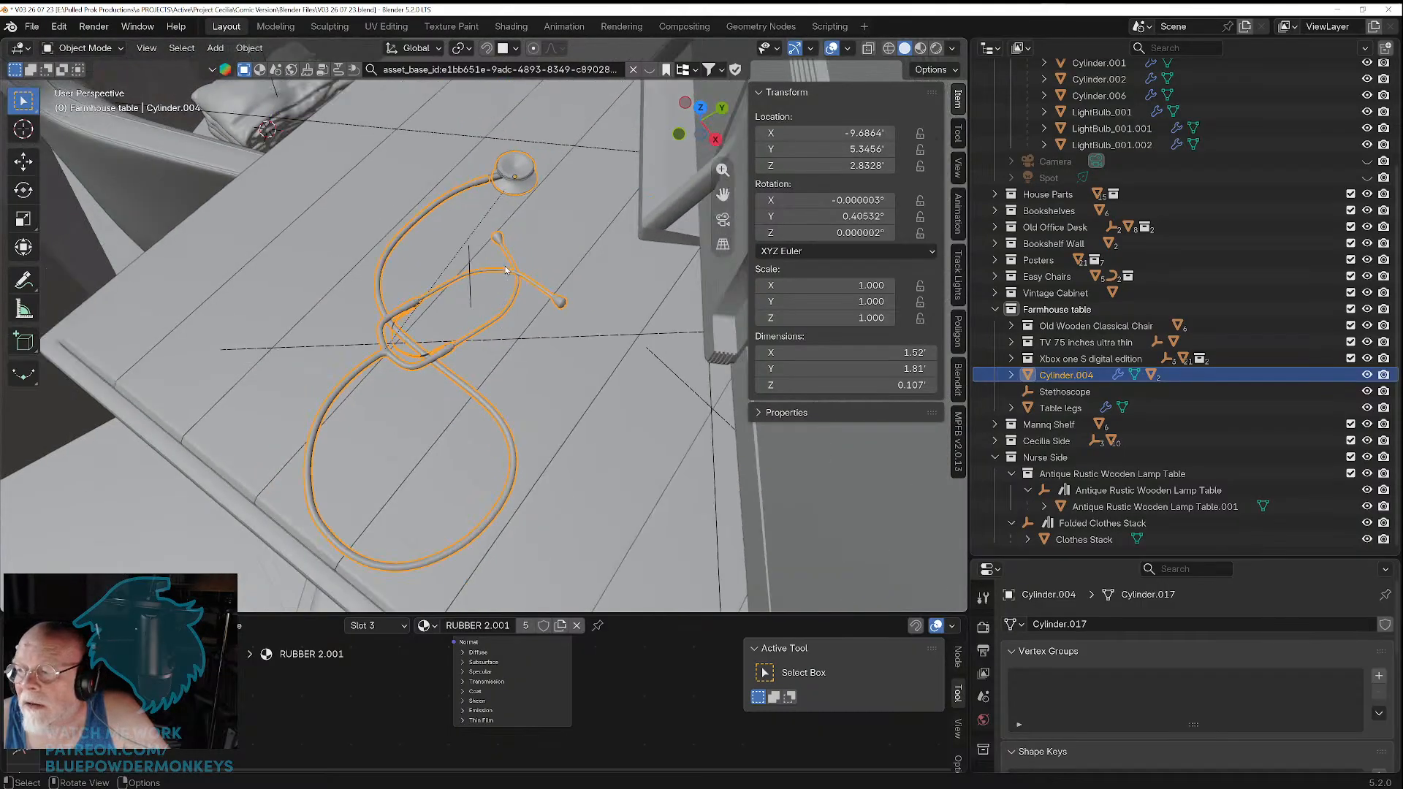
{"action": "left_click", "coordinate": [499, 179]}
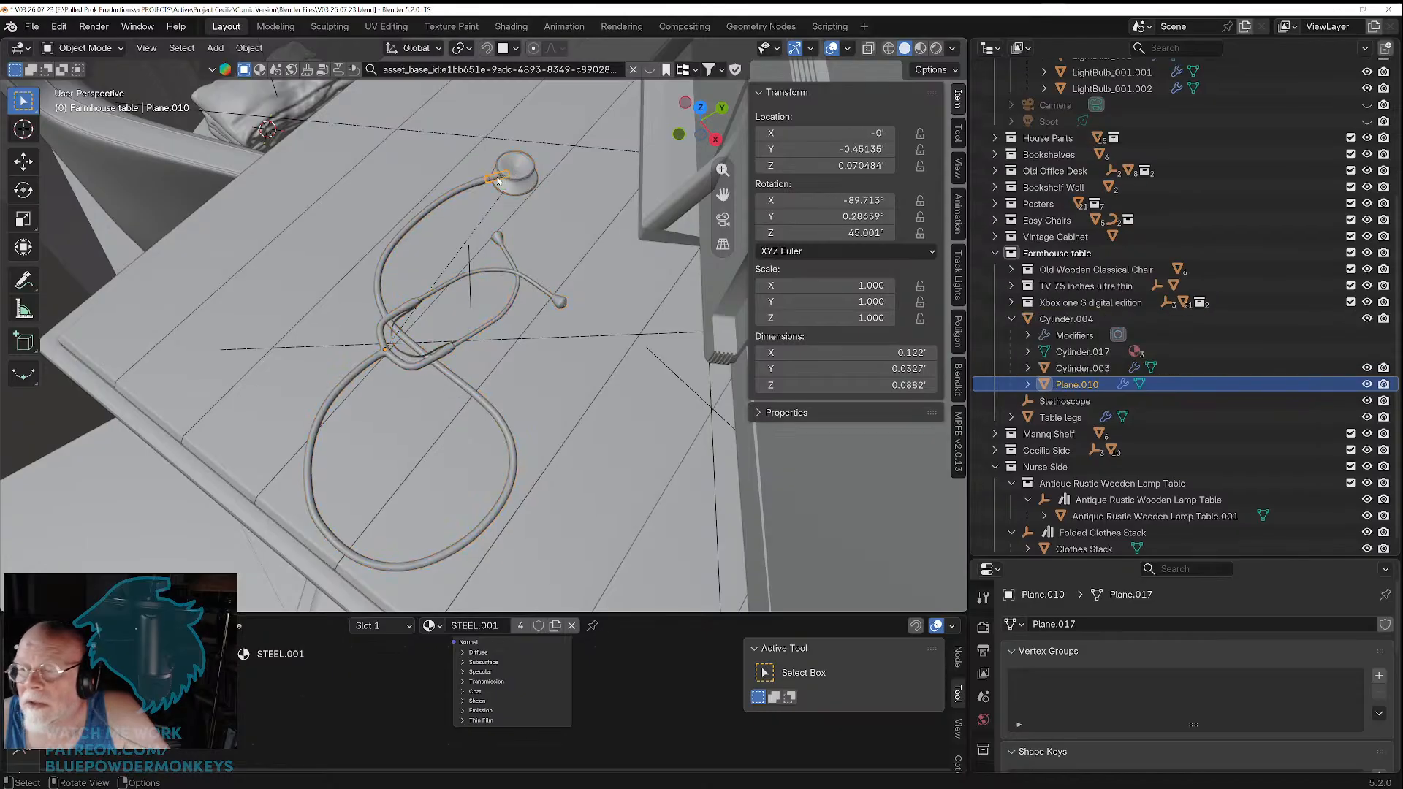
{"action": "left_click", "coordinate": [472, 188]}
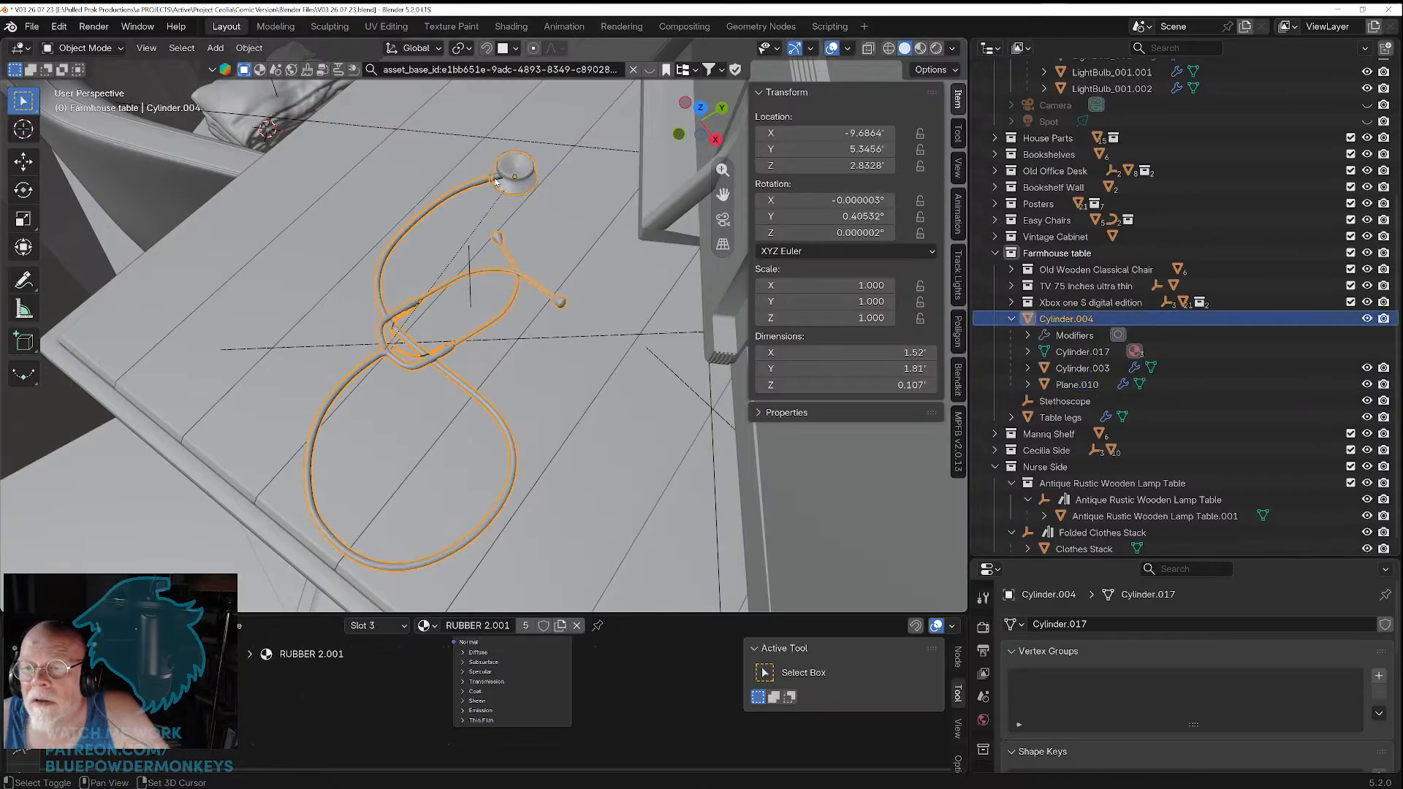
{"action": "left_click", "coordinate": [497, 179], "text": "shift"}
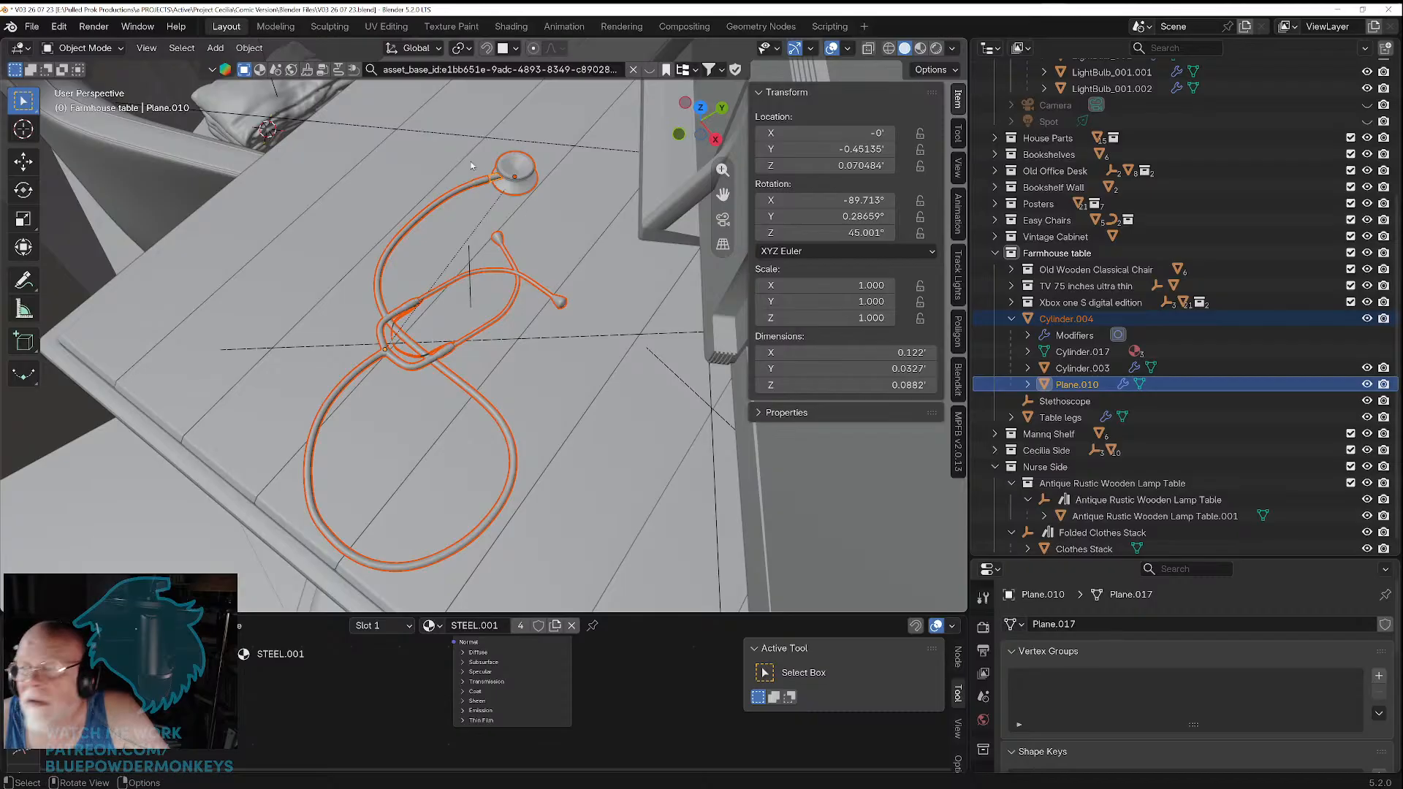
{"action": "left_click", "coordinate": [249, 47]}
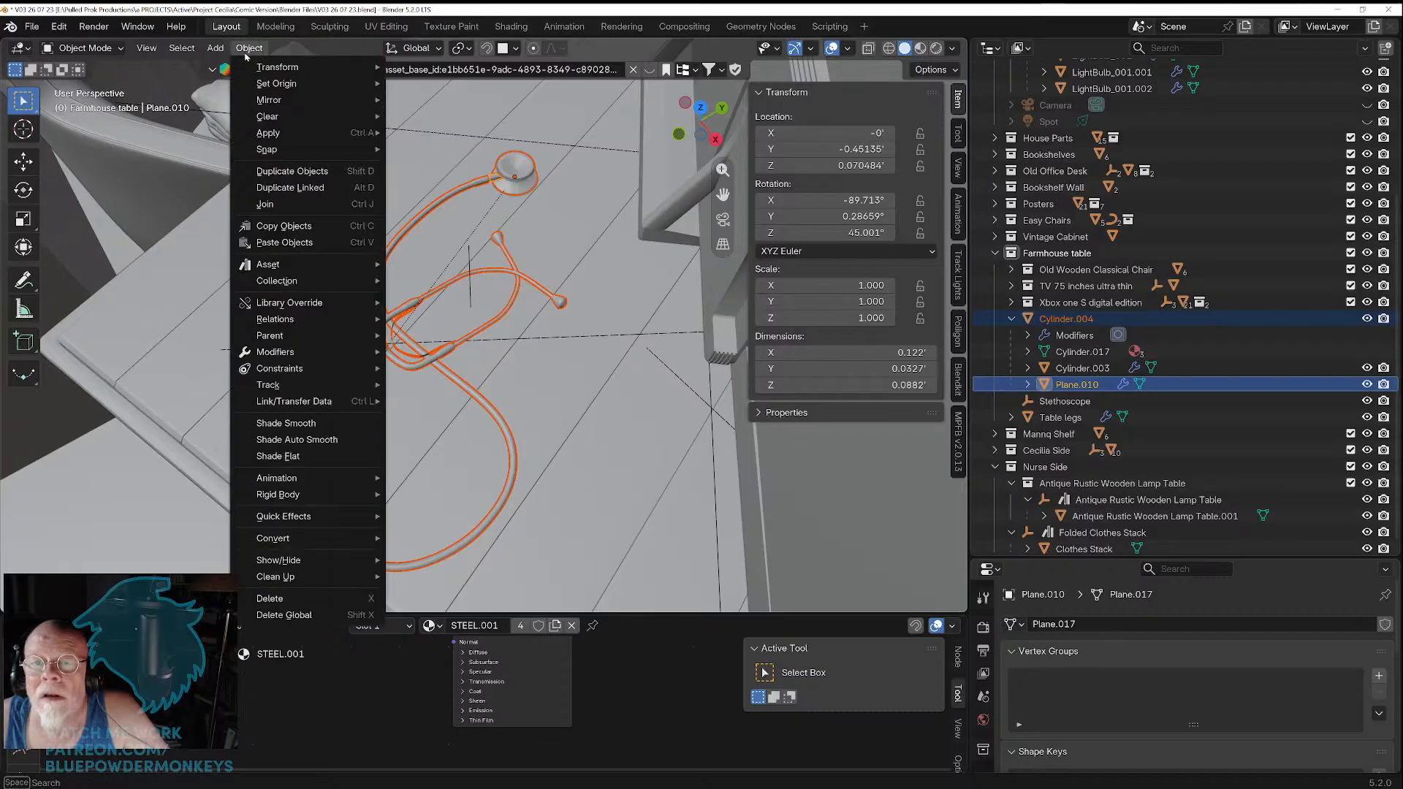
{"action": "left_click", "coordinate": [295, 202]}
{"action": "scroll", "coordinate": [460, 228], "scroll_direction": "up", "scroll_amount": 2}
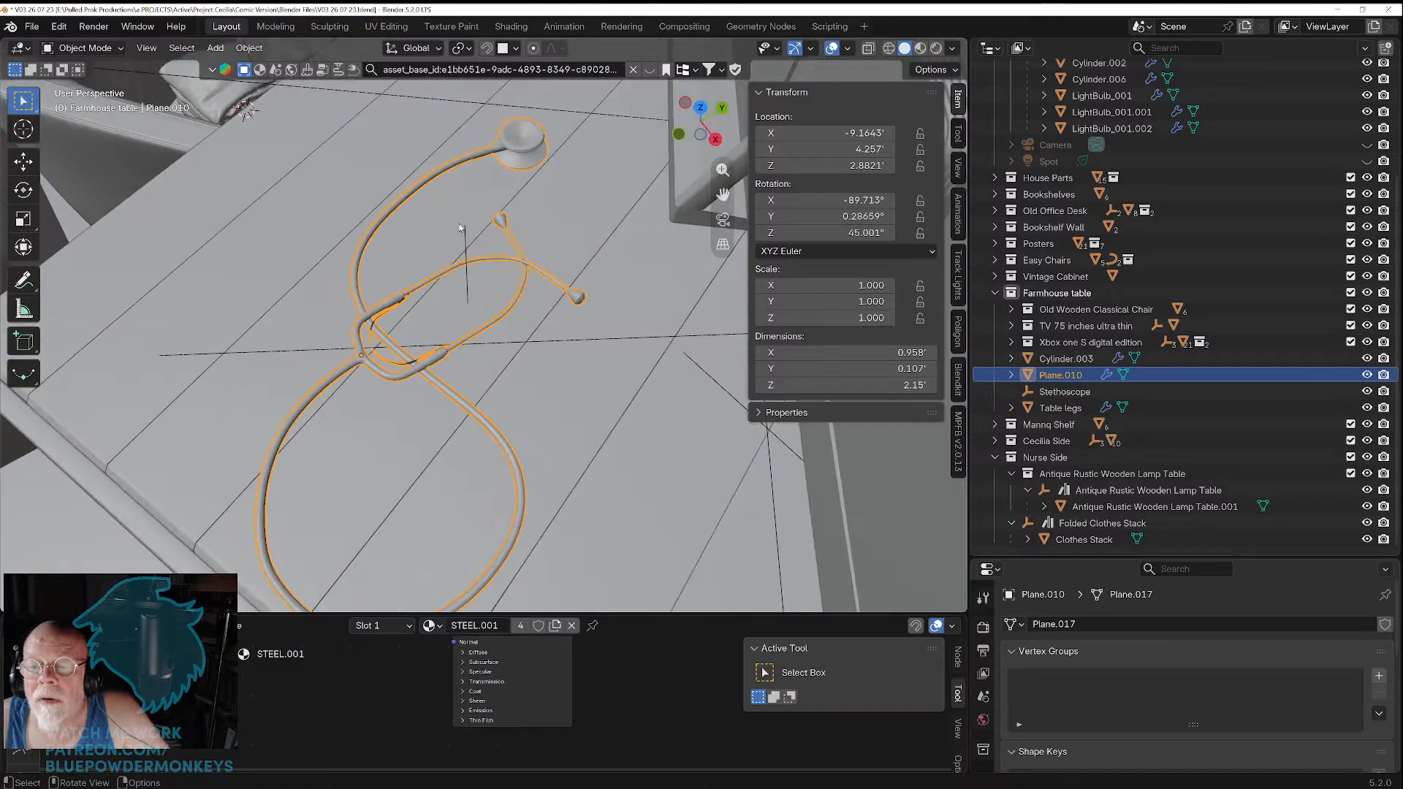
{"action": "scroll", "coordinate": [460, 228], "scroll_direction": "up", "scroll_amount": 3}
{"action": "middle_click_drag", "start_coordinate": [459, 217], "coordinate": [455, 235]}
{"action": "scroll", "coordinate": [454, 235], "scroll_direction": "down", "scroll_amount": 3}
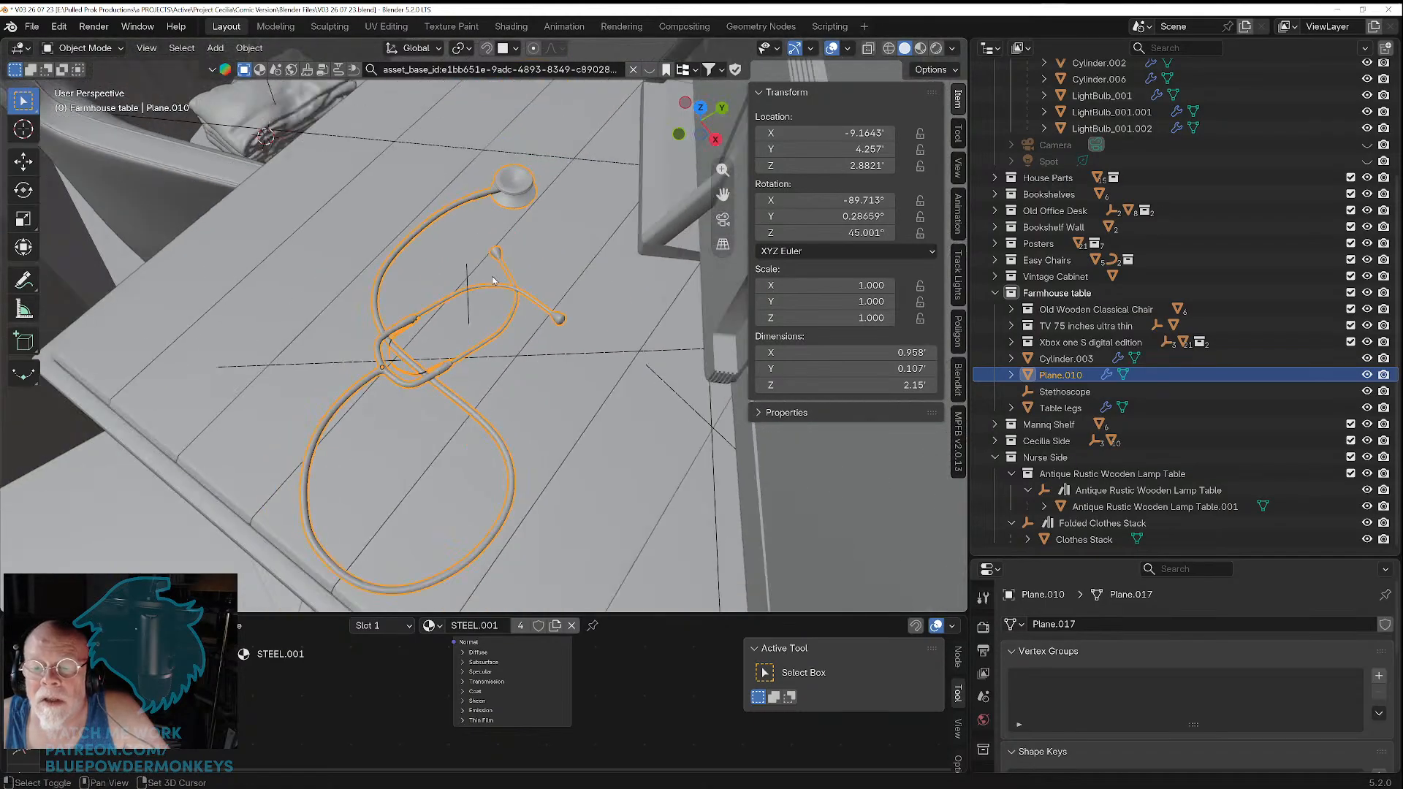
{"action": "middle_click_drag", "start_coordinate": [498, 282], "coordinate": [436, 223], "text": "shift"}
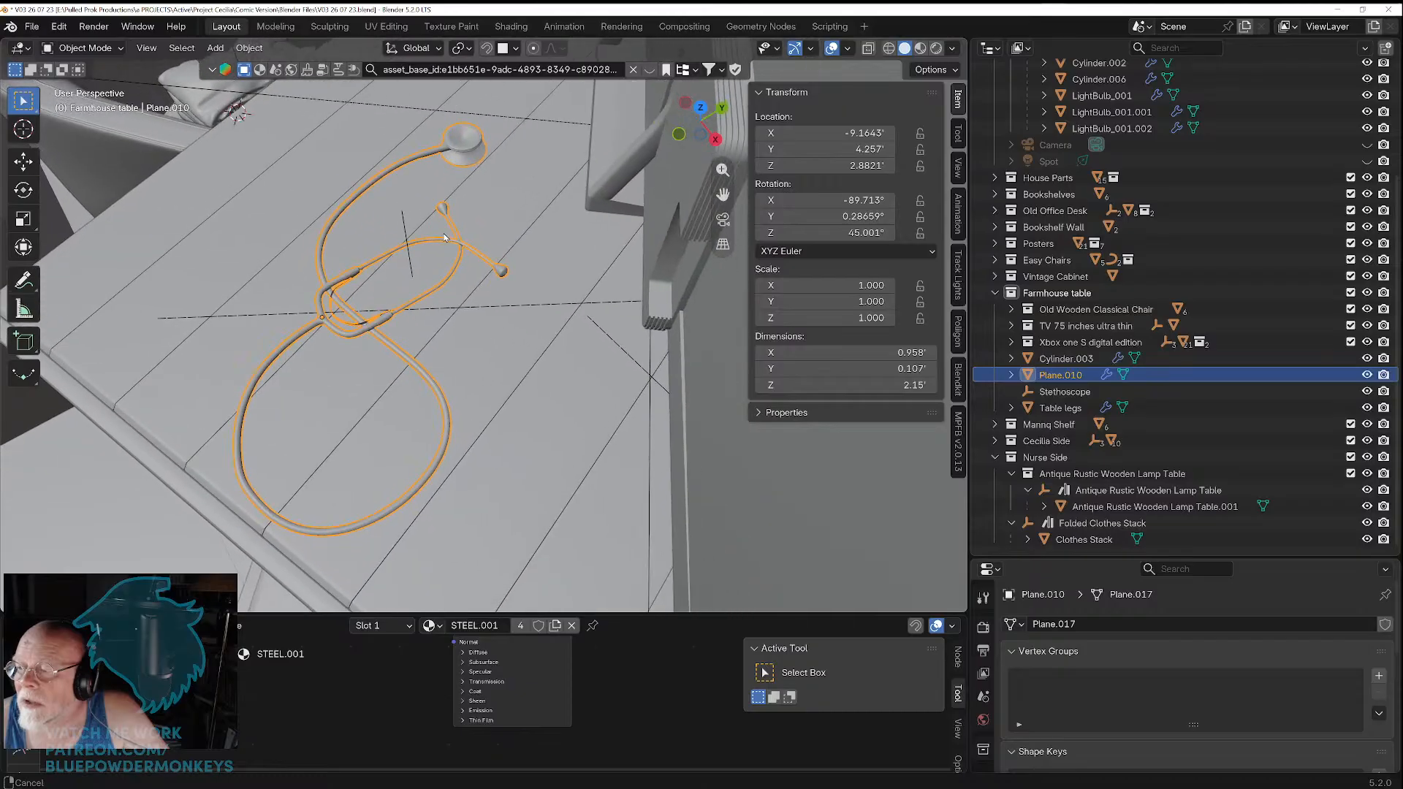
Step: Try deleting the leftover Cylinder.003 object from the Farmhouse table collection, and undo the deletion
{"action": "left_click", "coordinate": [1050, 359]}
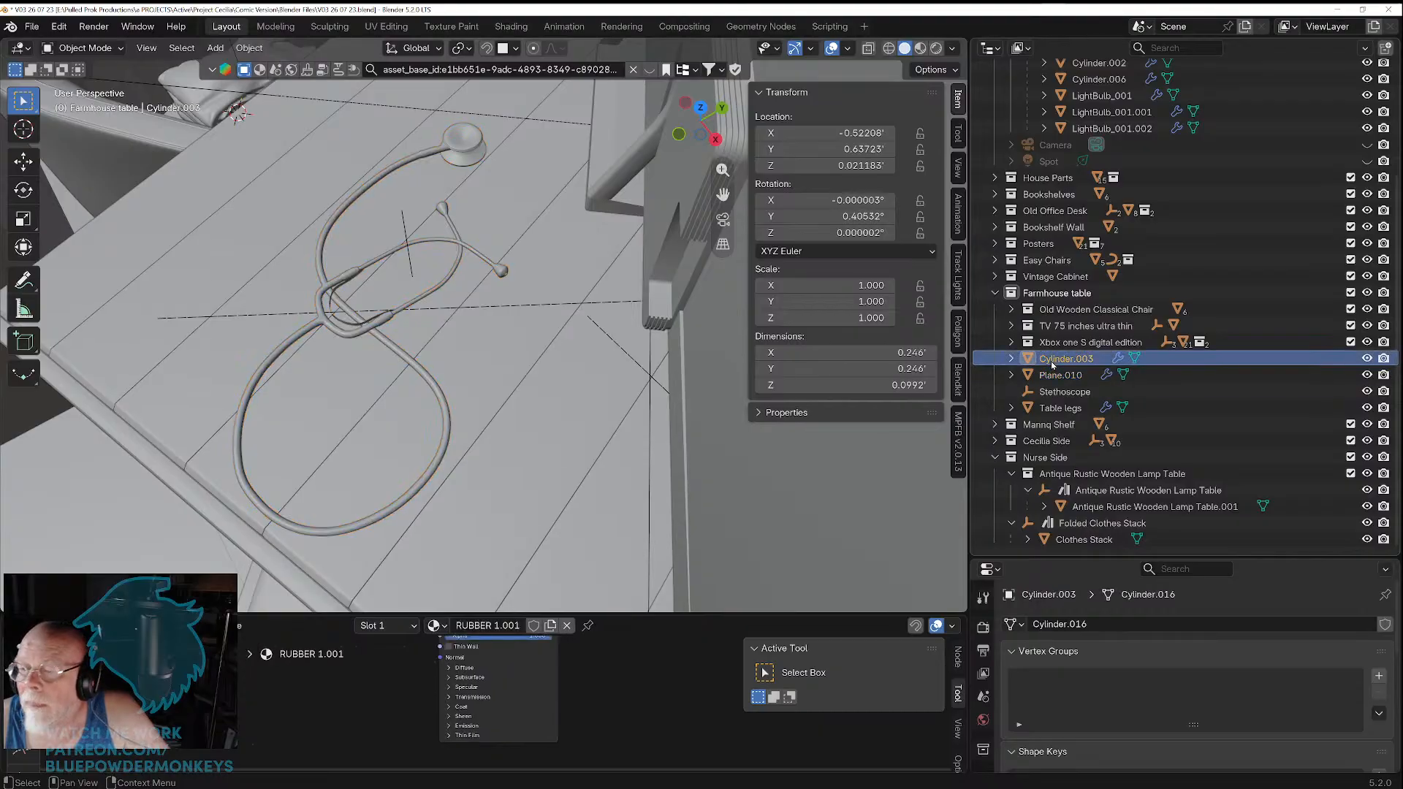
{"action": "scroll", "coordinate": [478, 371], "scroll_direction": "down", "scroll_amount": 3}
{"action": "scroll", "coordinate": [479, 371], "scroll_direction": "down", "scroll_amount": 10}
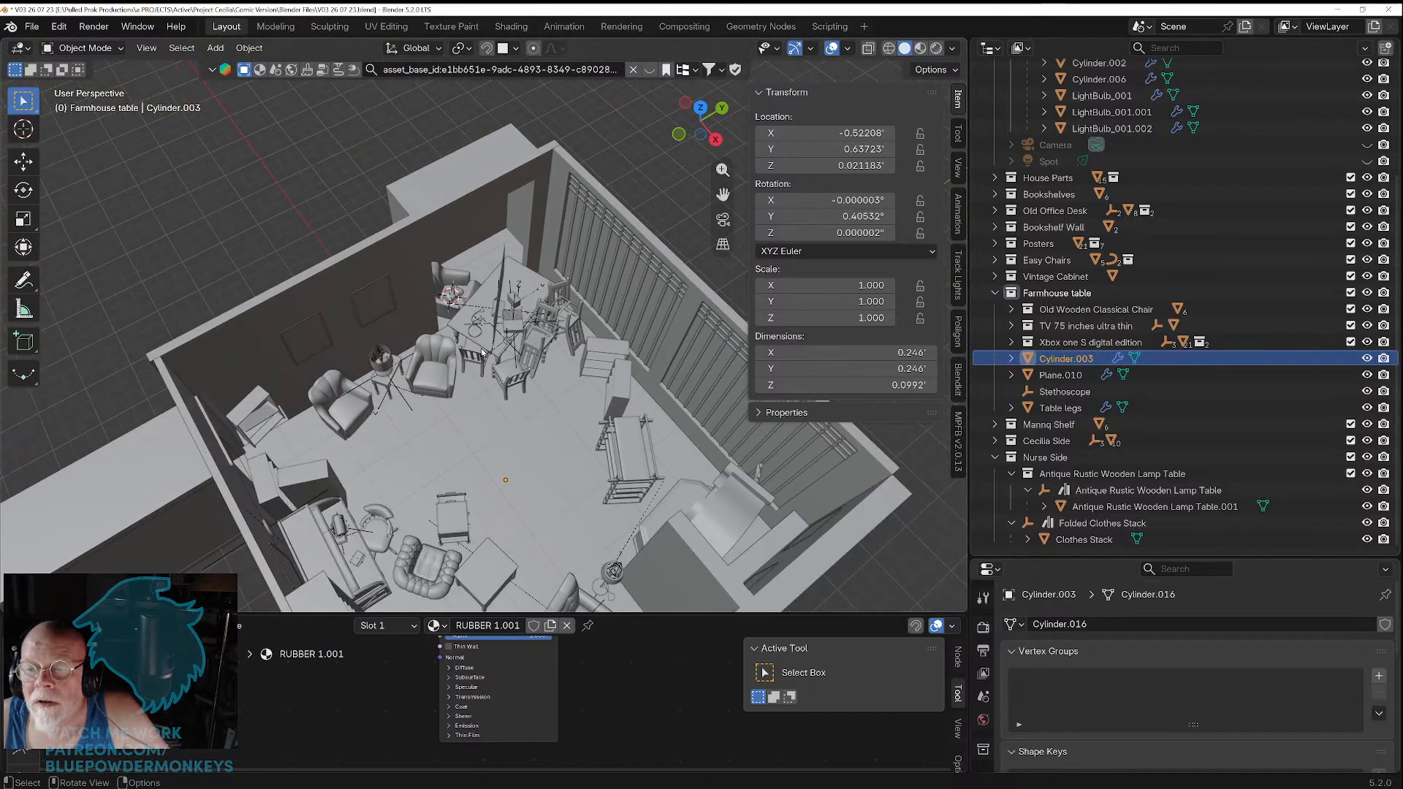
{"action": "scroll", "coordinate": [482, 350], "scroll_direction": "up", "scroll_amount": 3}
{"action": "scroll", "coordinate": [482, 350], "scroll_direction": "up", "scroll_amount": 1}
{"action": "middle_click_drag", "start_coordinate": [483, 360], "coordinate": [504, 406]}
{"action": "scroll", "coordinate": [526, 439], "scroll_direction": "up", "scroll_amount": 3}
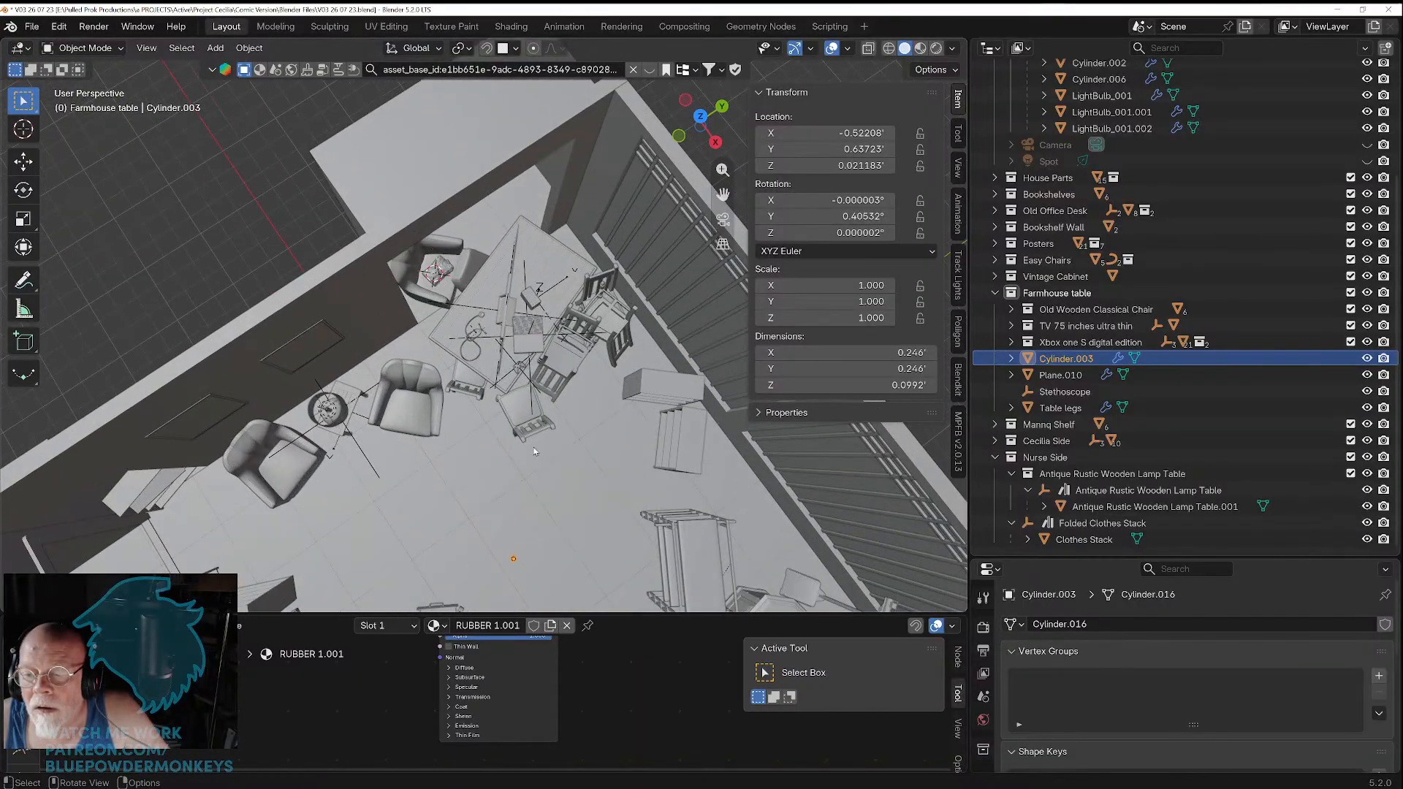
{"action": "middle_click_drag", "start_coordinate": [547, 472], "coordinate": [579, 429]}
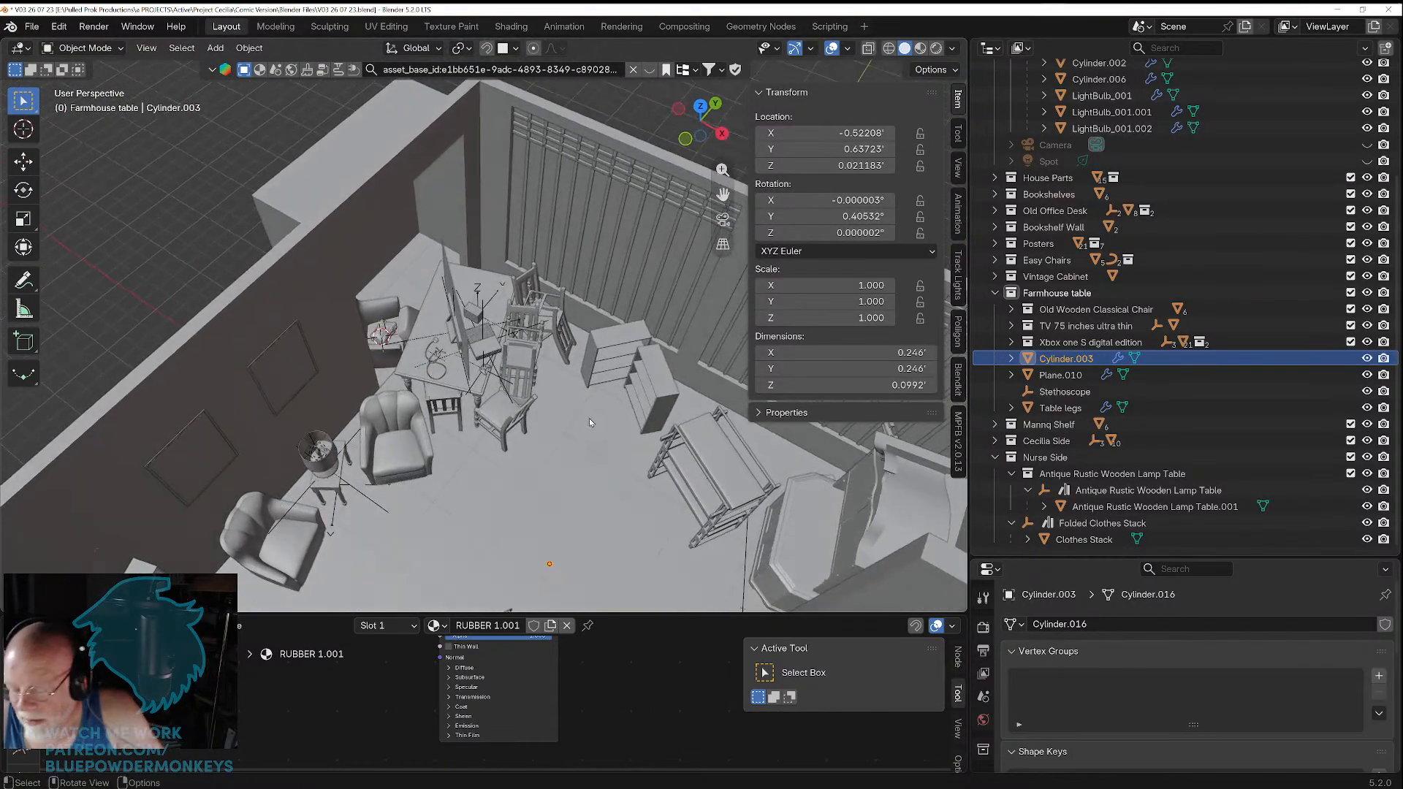
{"action": "key", "text": "Delete"}
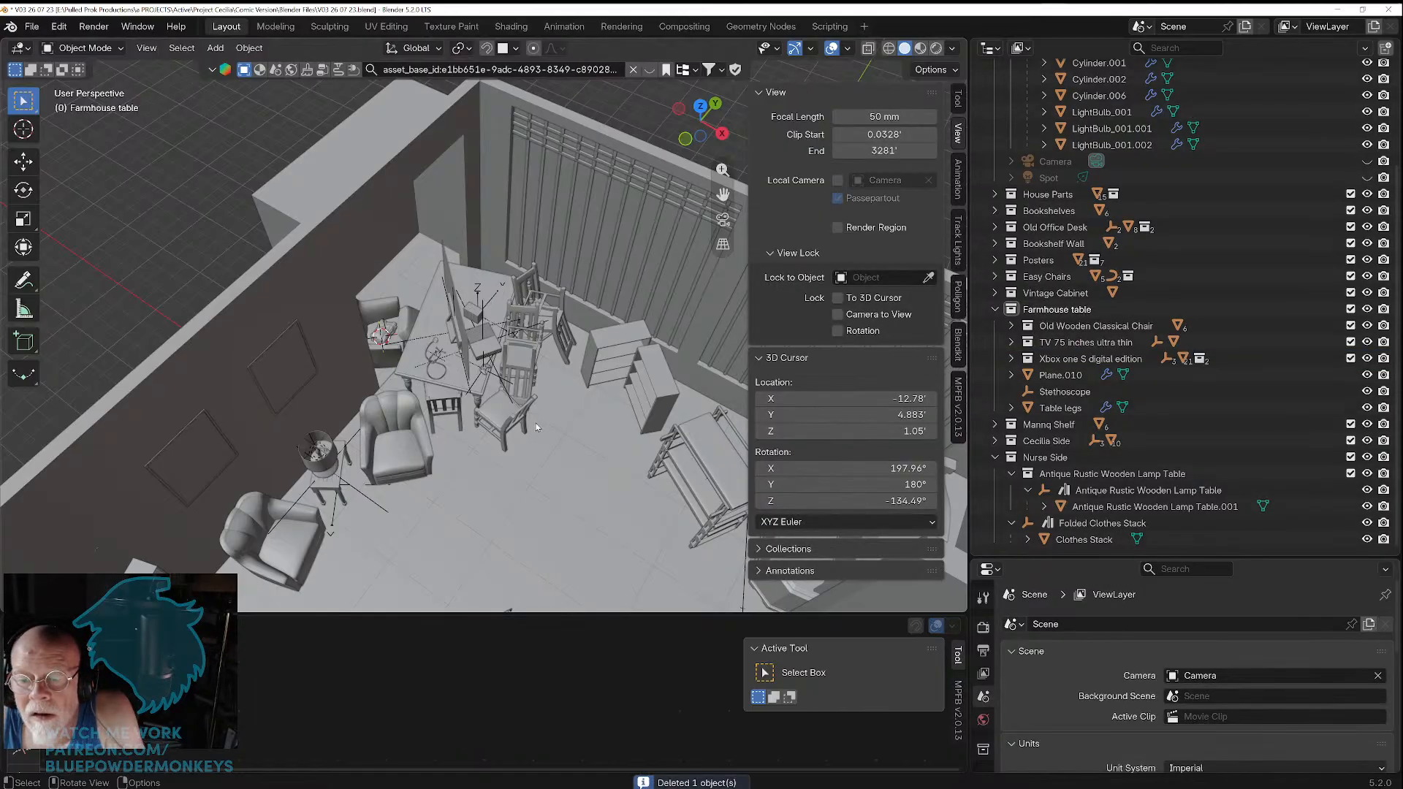
{"action": "scroll", "coordinate": [448, 418], "scroll_direction": "up", "scroll_amount": 5}
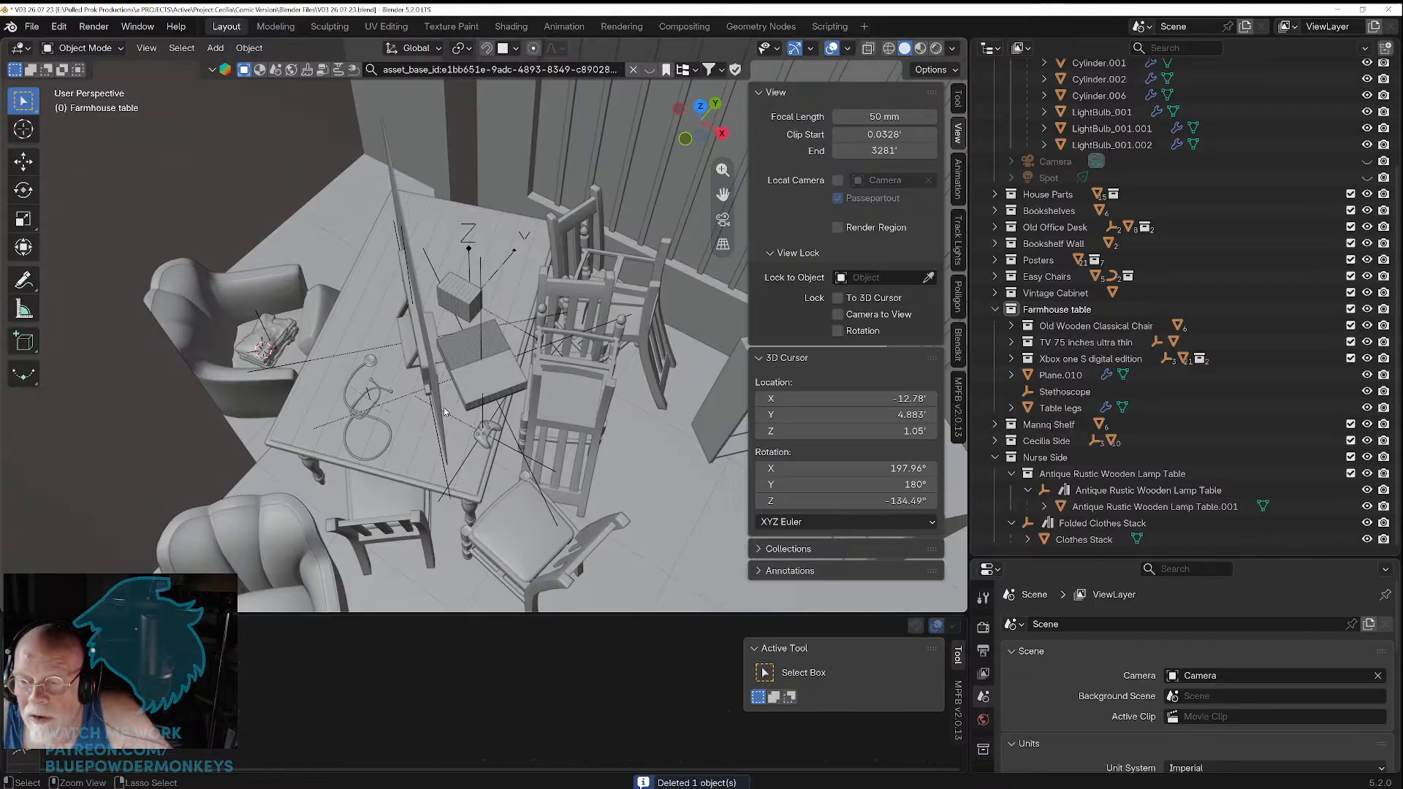
{"action": "key", "text": "ctrl+z"}
Step: Delete Cylinder.003 once more while viewing the stethoscope on the table, and undo that deletion
{"action": "scroll", "coordinate": [444, 411], "scroll_direction": "down", "scroll_amount": 5}
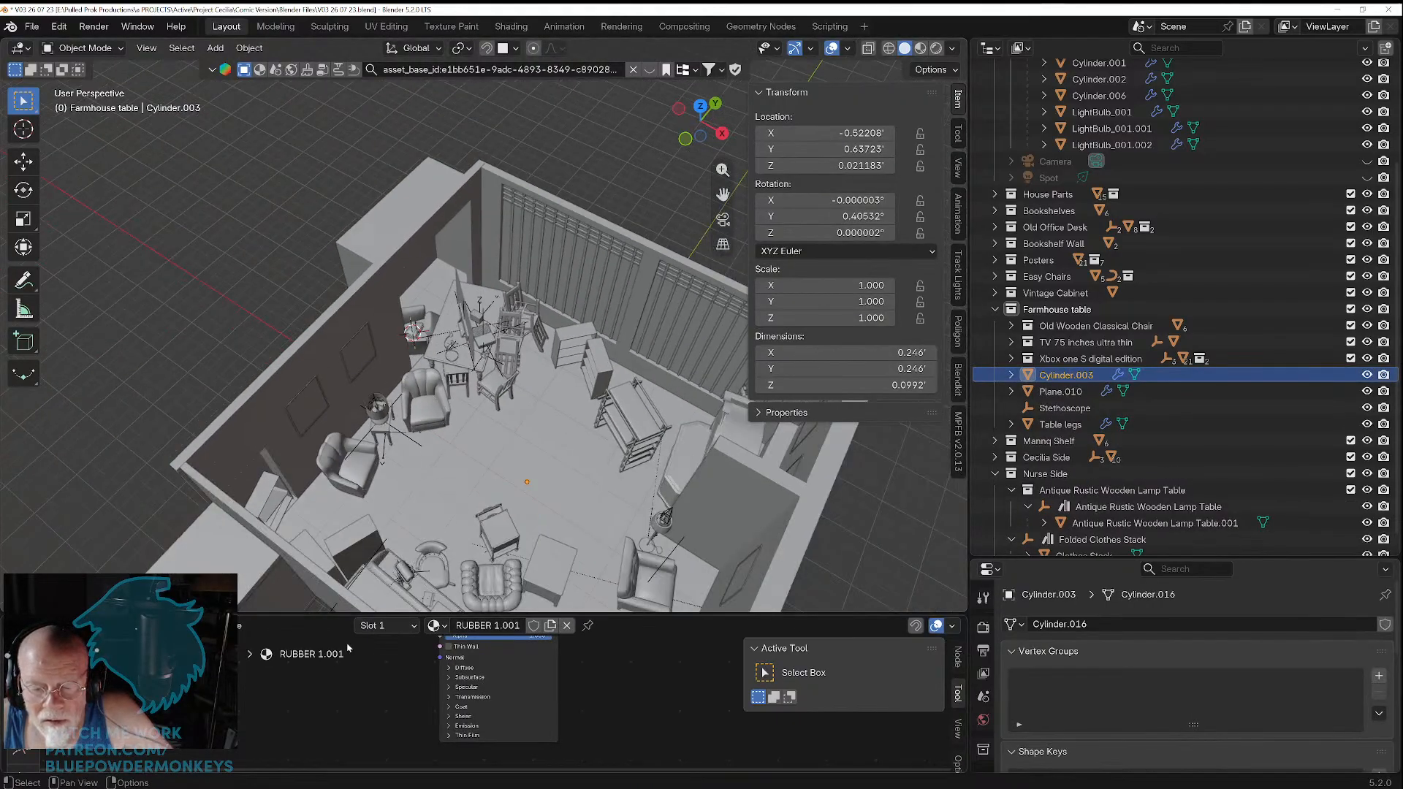
{"action": "scroll", "coordinate": [397, 476], "scroll_direction": "up", "scroll_amount": 8}
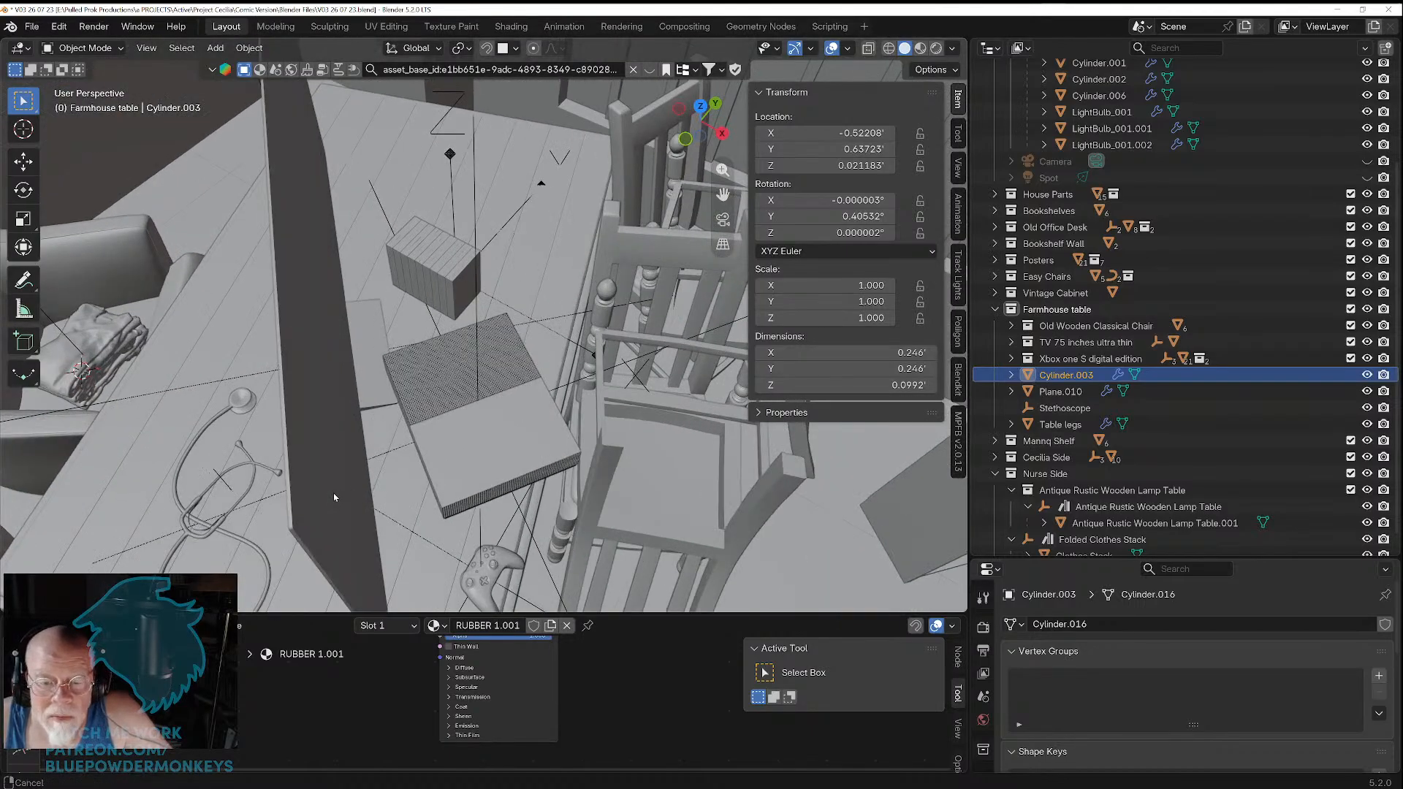
{"action": "middle_click_drag", "start_coordinate": [333, 493], "coordinate": [665, 346], "text": "shift"}
{"action": "left_click", "coordinate": [1072, 361]}
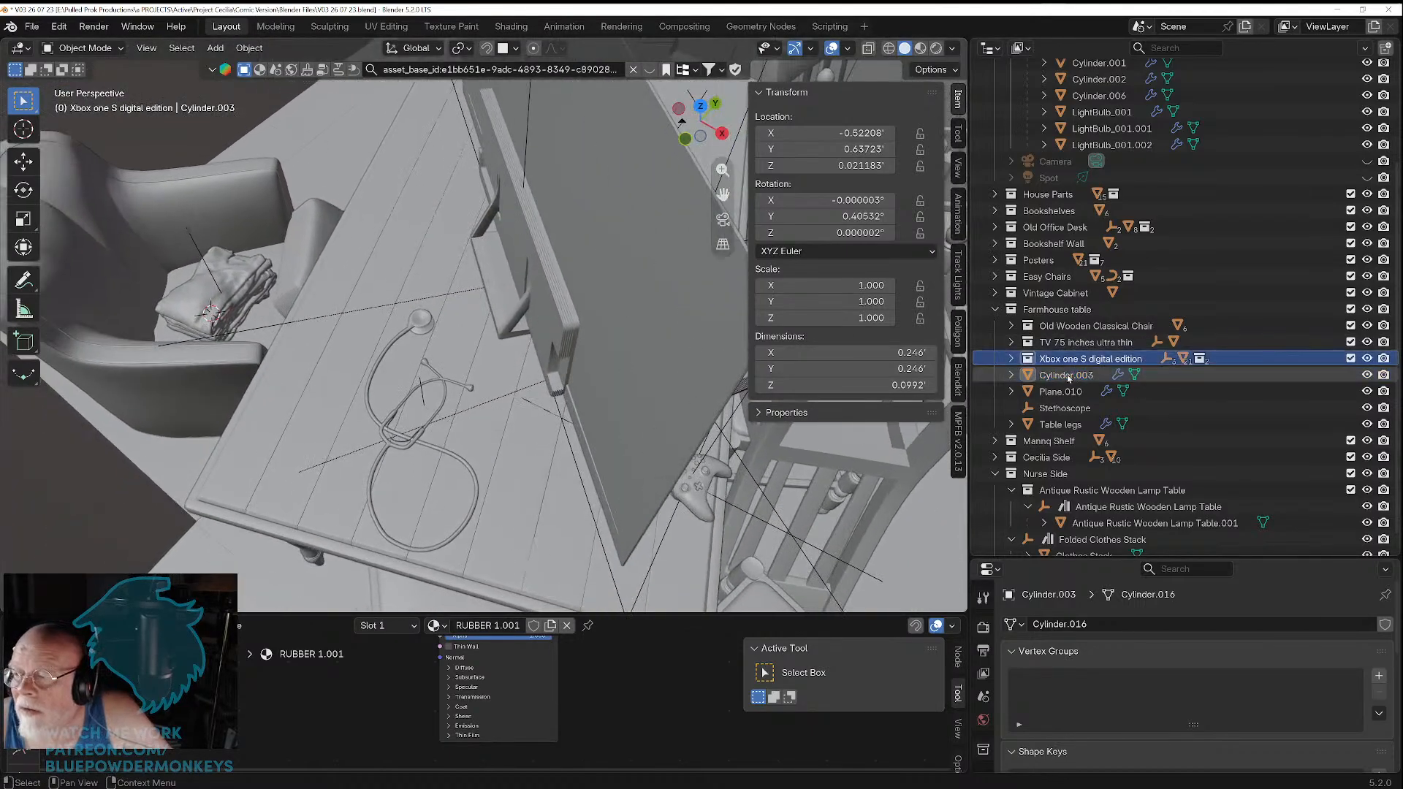
{"action": "left_click", "coordinate": [1057, 378]}
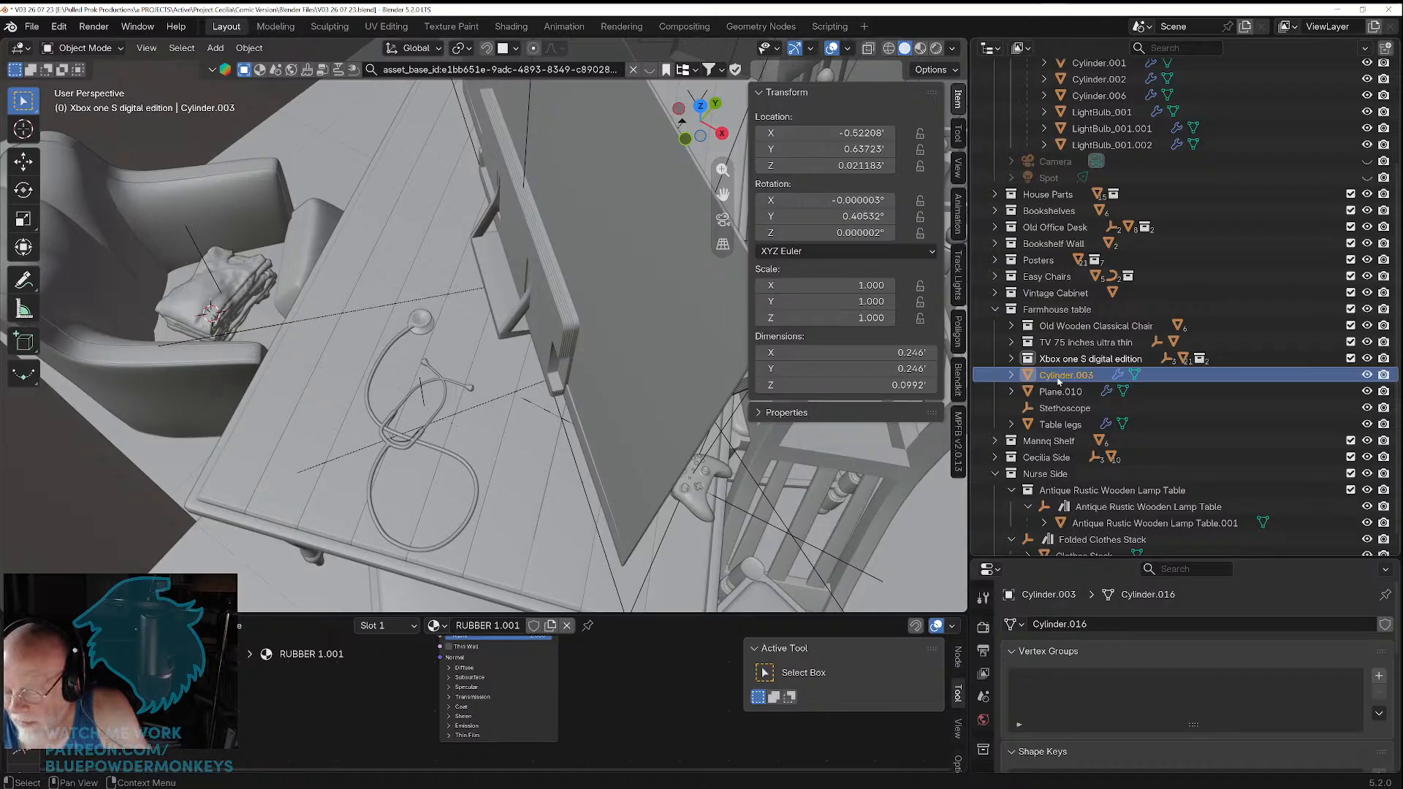
{"action": "key", "text": "Delete"}
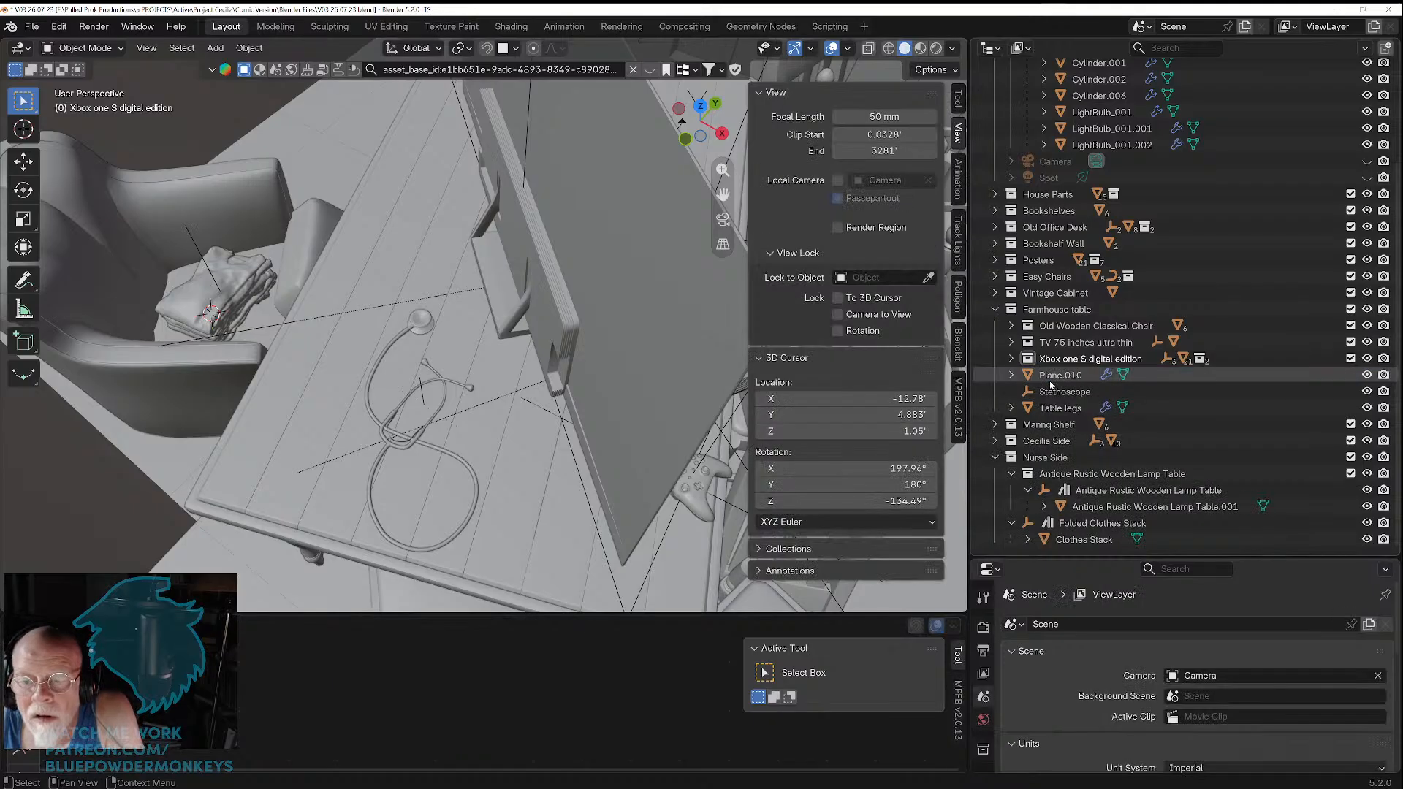
{"action": "key", "text": "ctrl+z"}
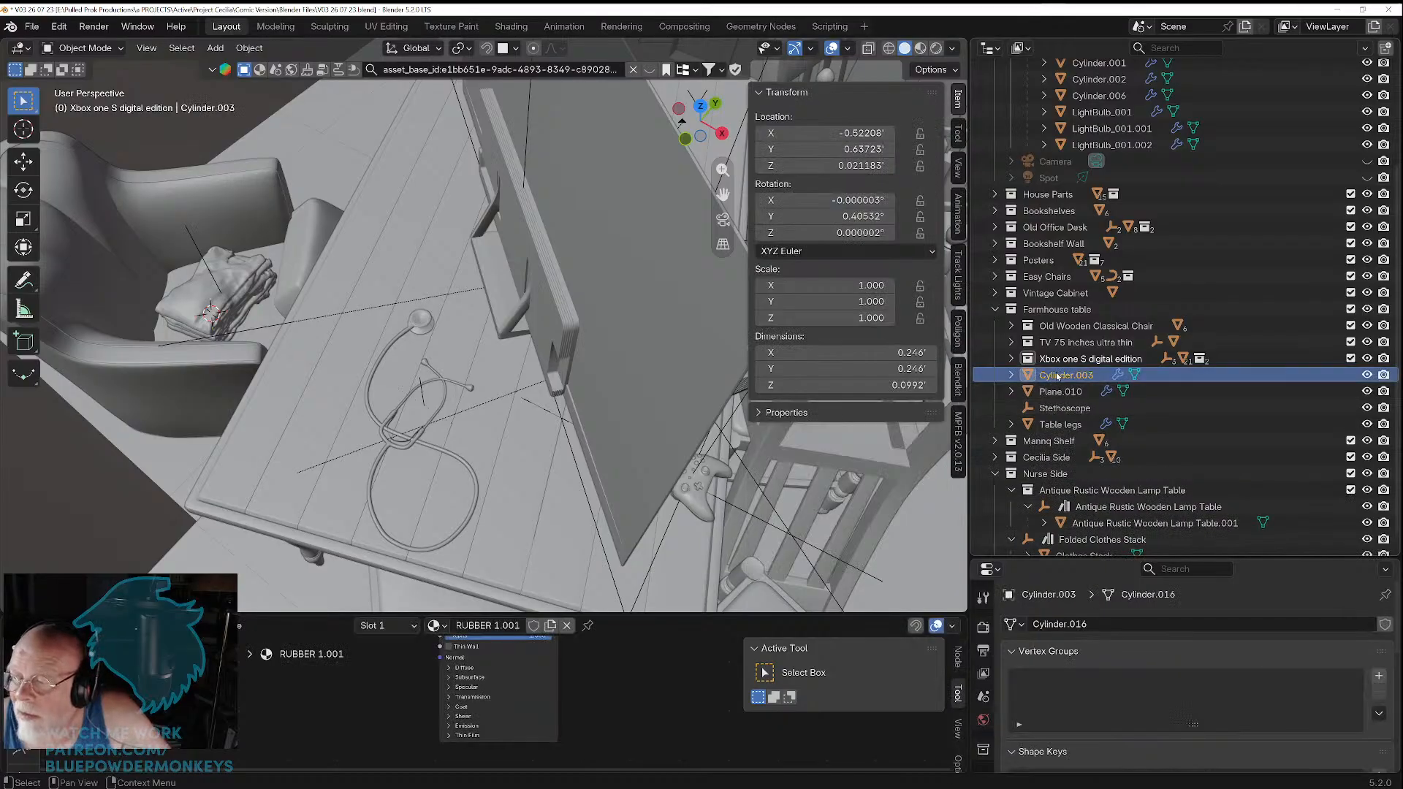
Step: Join the stethoscope mesh Plane.010 into Cylinder.003
{"action": "left_click", "coordinate": [1055, 398], "text": "shift"}
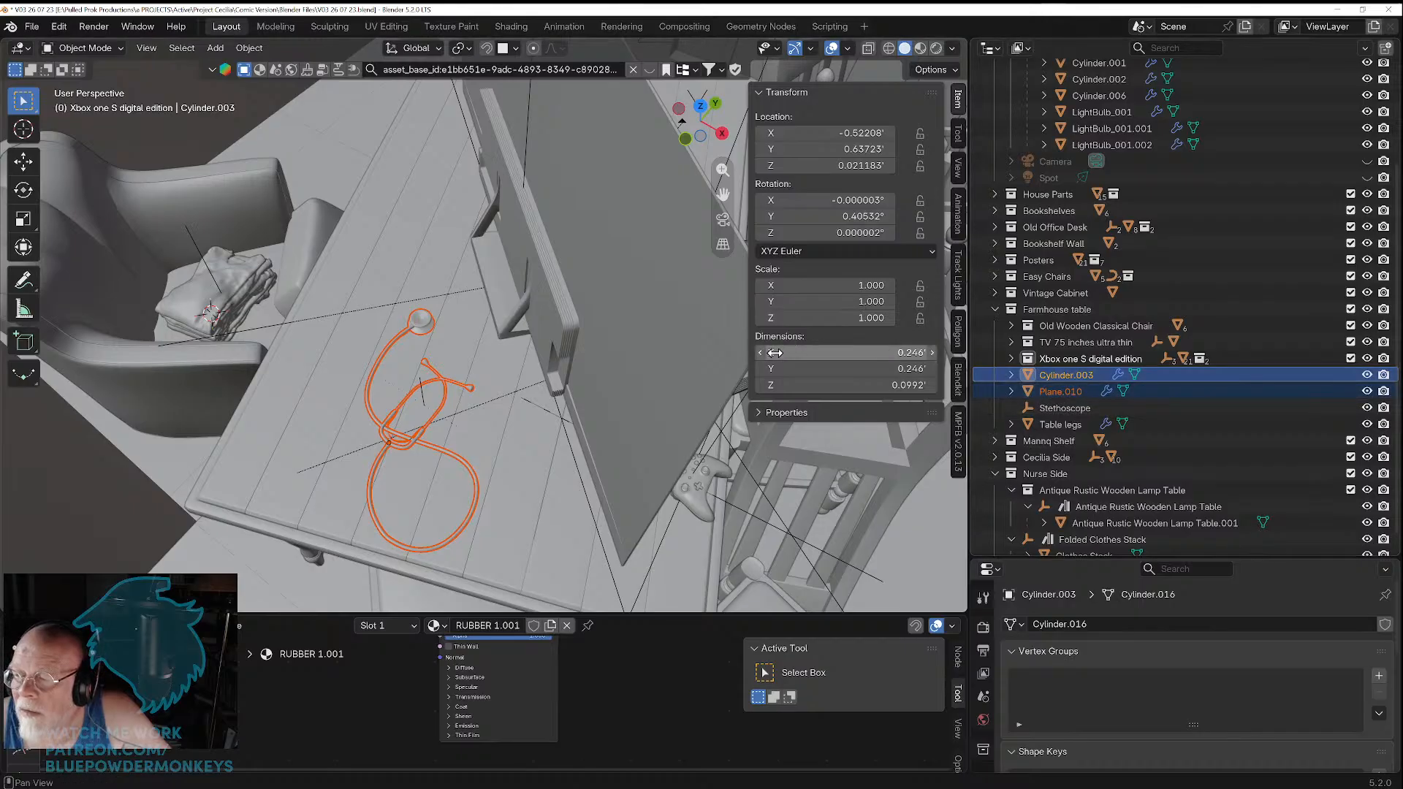
{"action": "left_click", "coordinate": [249, 47]}
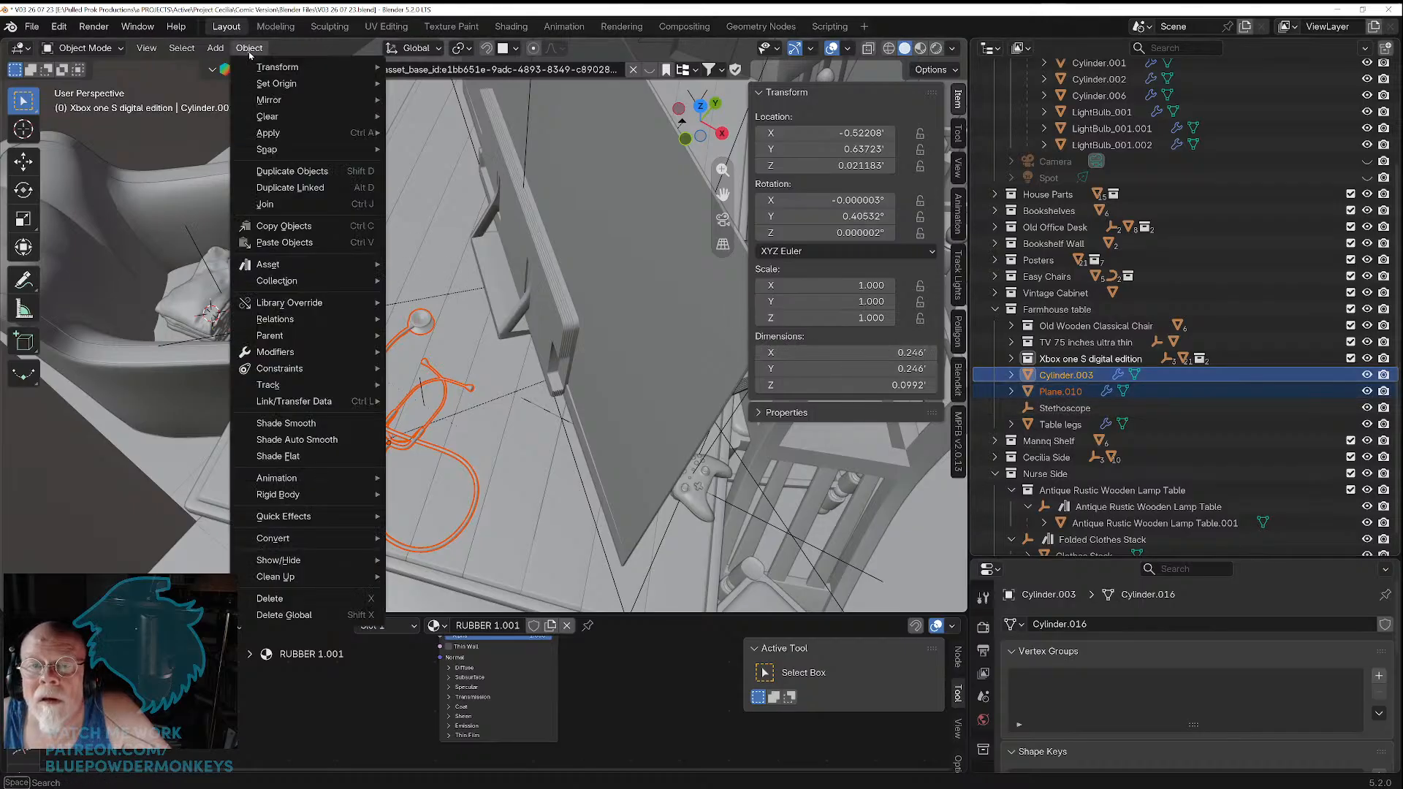
{"action": "left_click", "coordinate": [300, 207]}
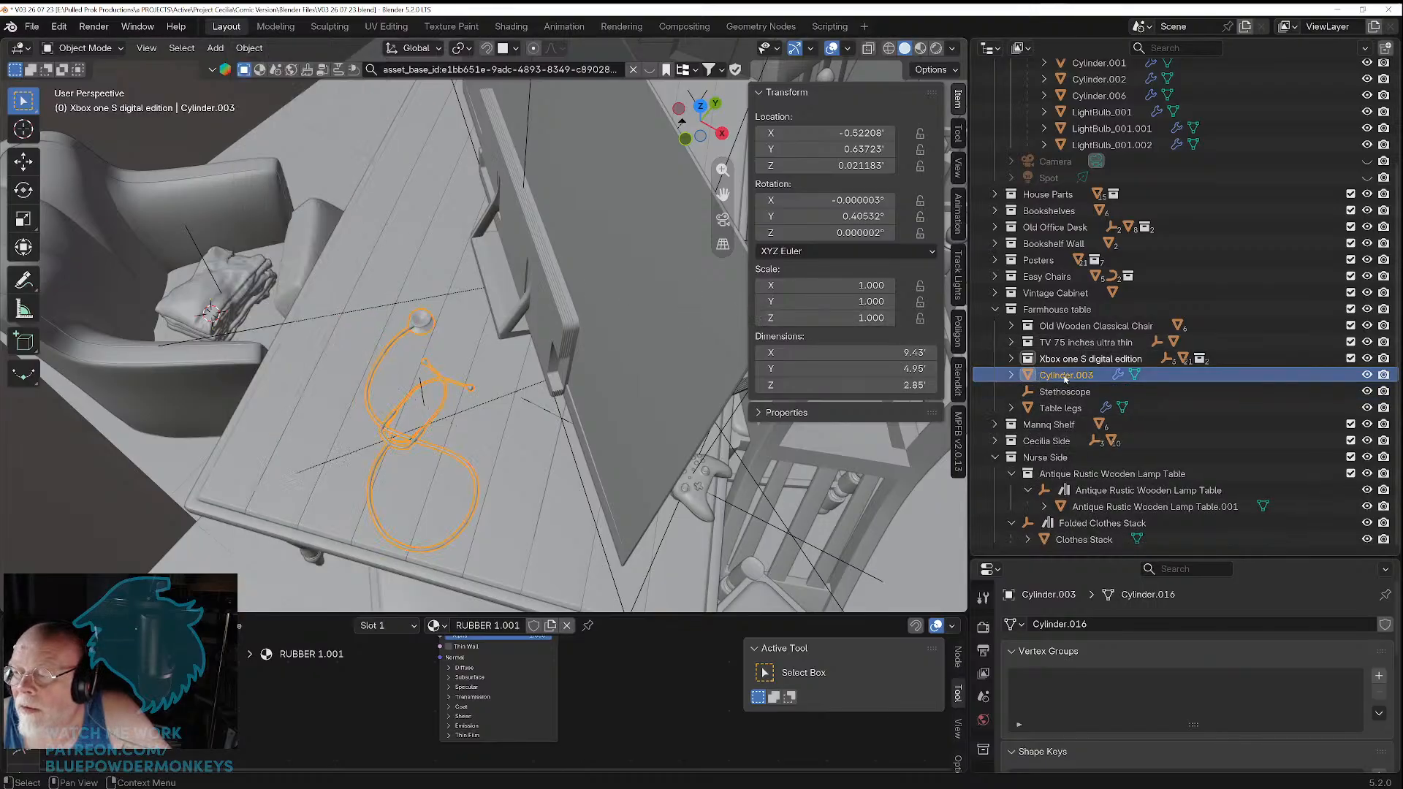
Step: Rename the joined object Cylinder.003 as Stethoscope
{"action": "double_click", "coordinate": [1066, 376]}
{"action": "type", "text": "S"}
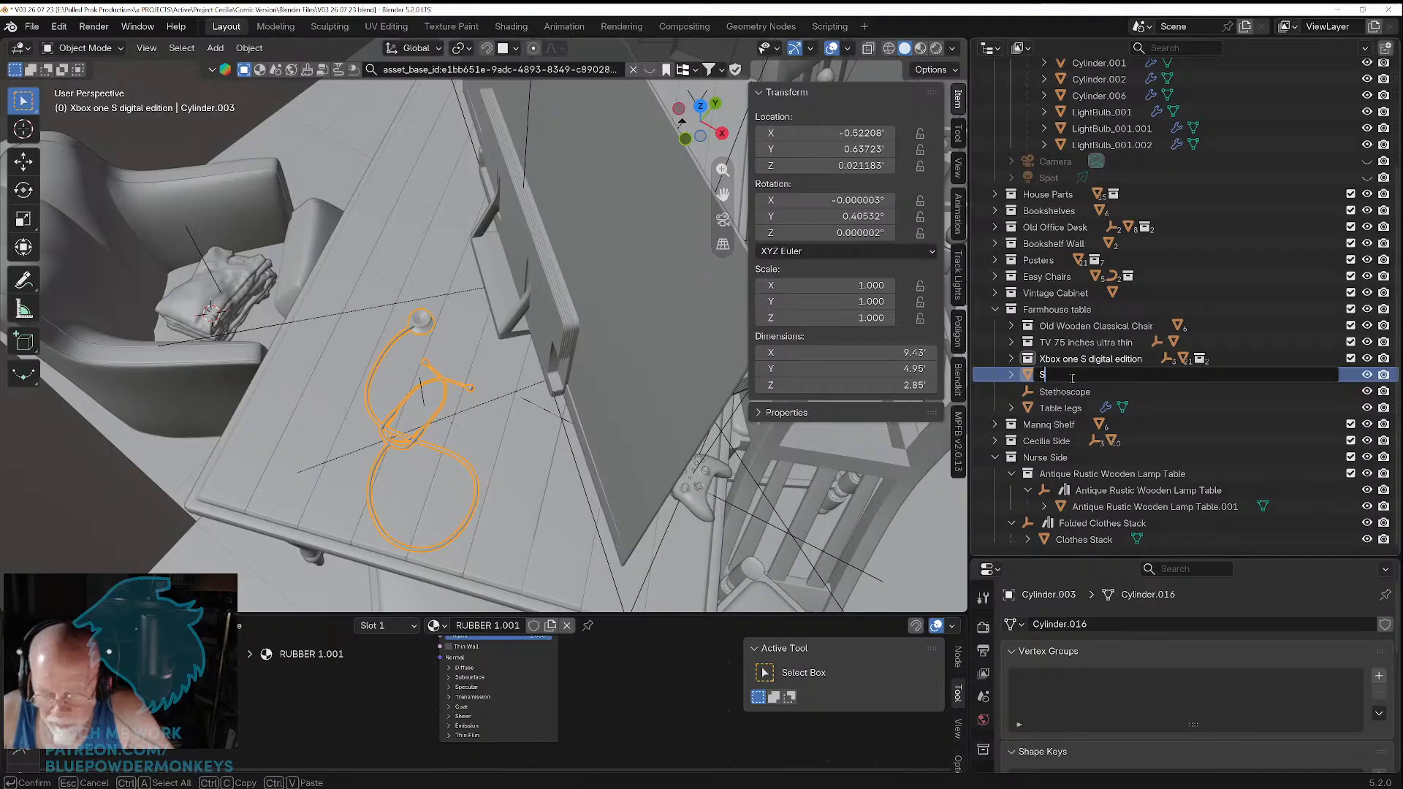
{"action": "type", "text": "tethoscope"}
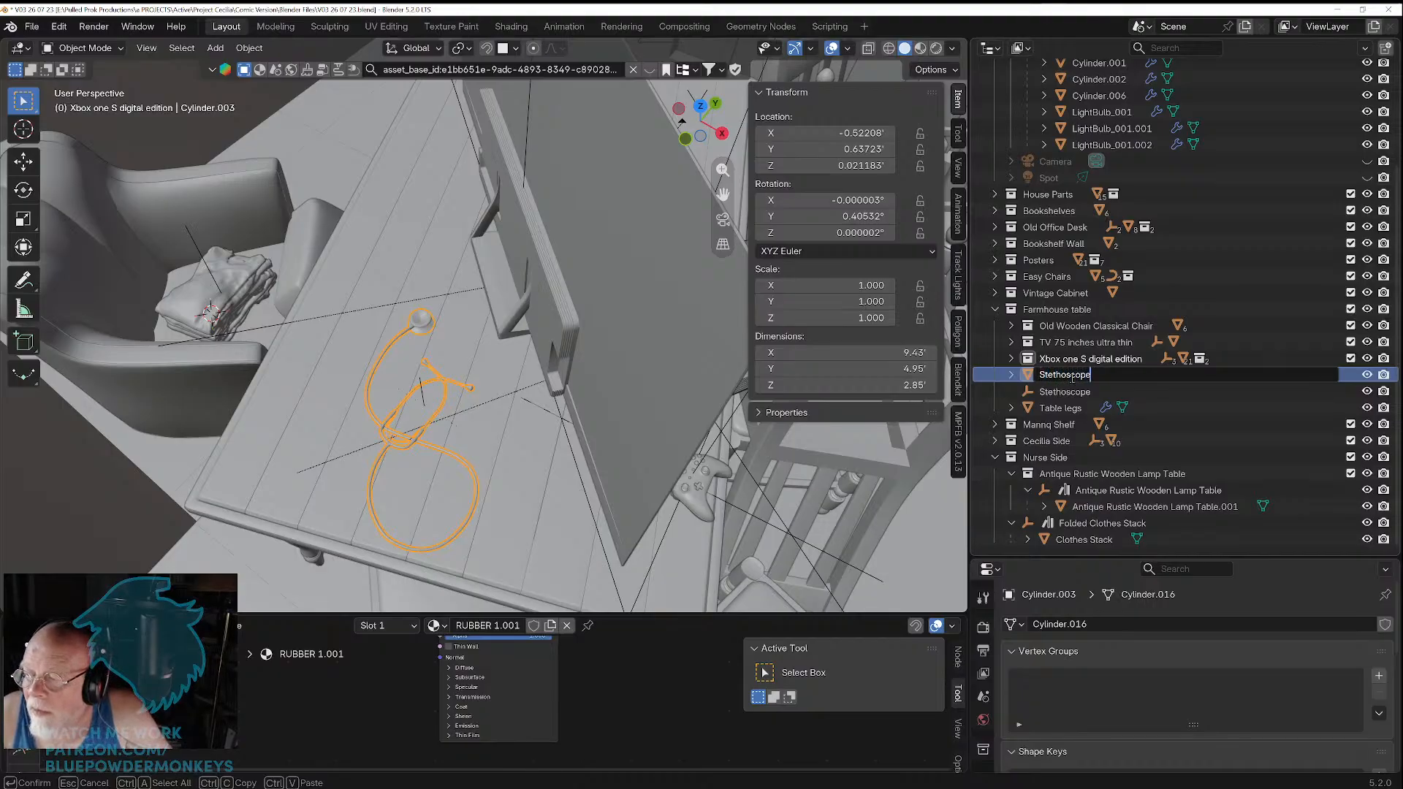
{"action": "key", "text": "Return"}
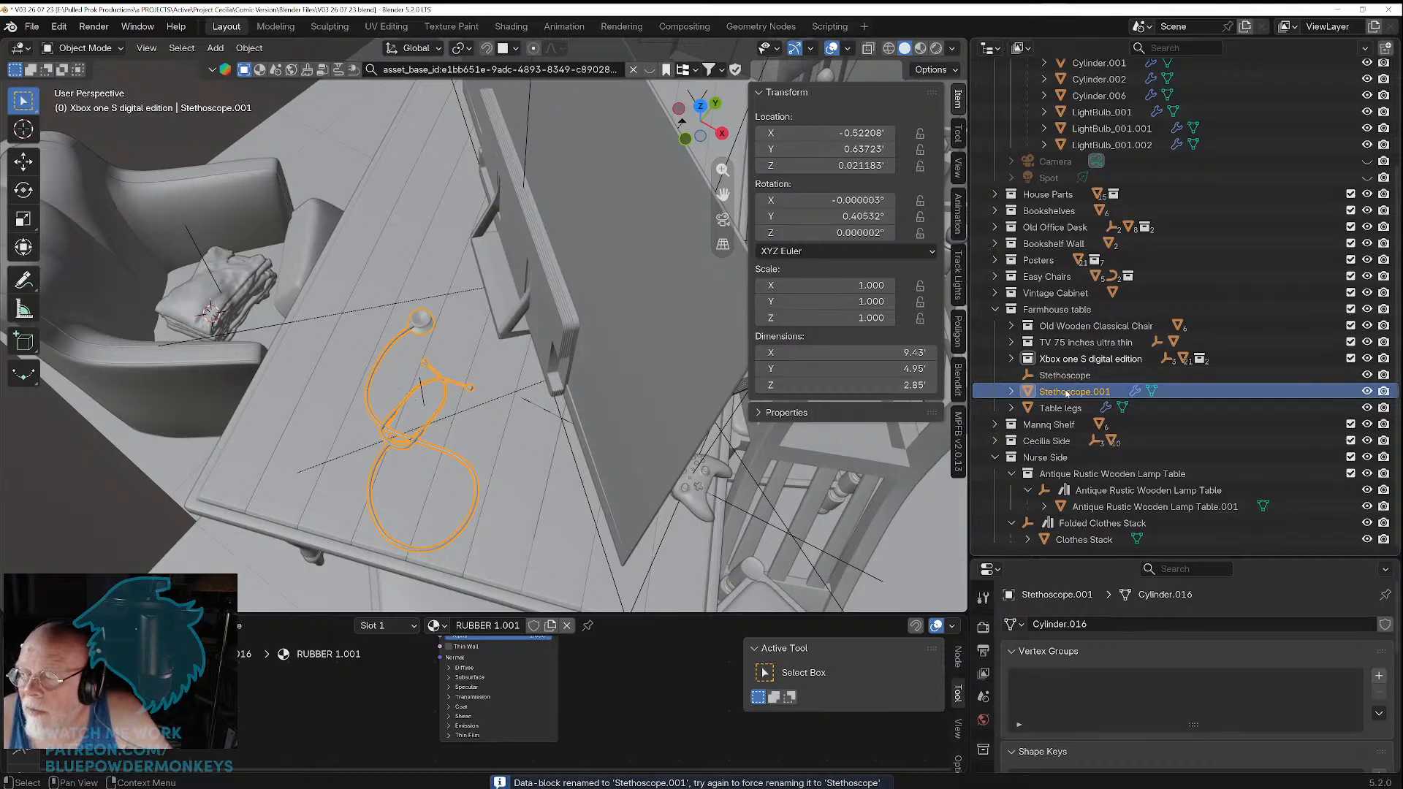
Step: Select the joined mesh's parent, the Stethoscope empty, and delete it
{"action": "left_click", "coordinate": [1012, 392]}
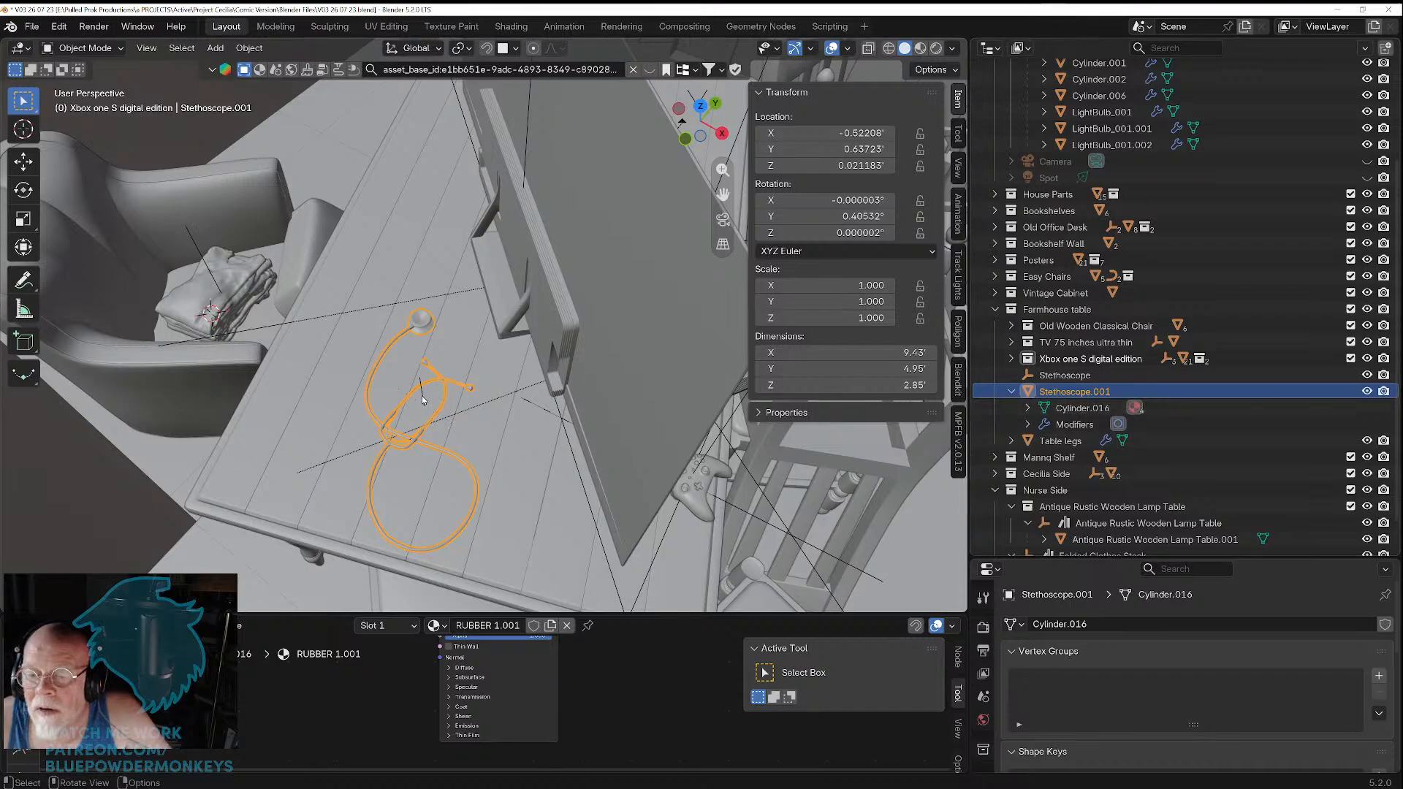
{"action": "key", "text": "bracketleft"}
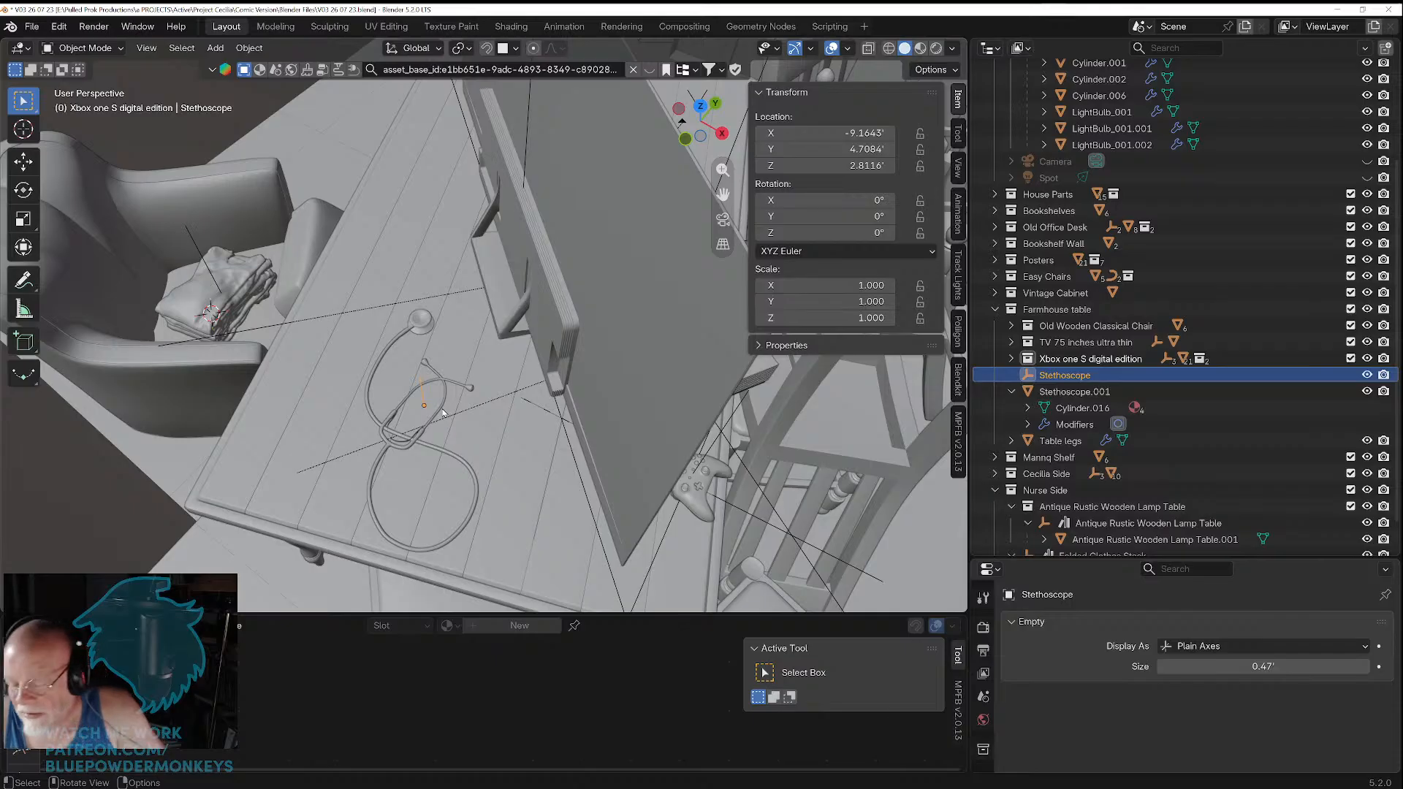
{"action": "key", "text": "Delete"}
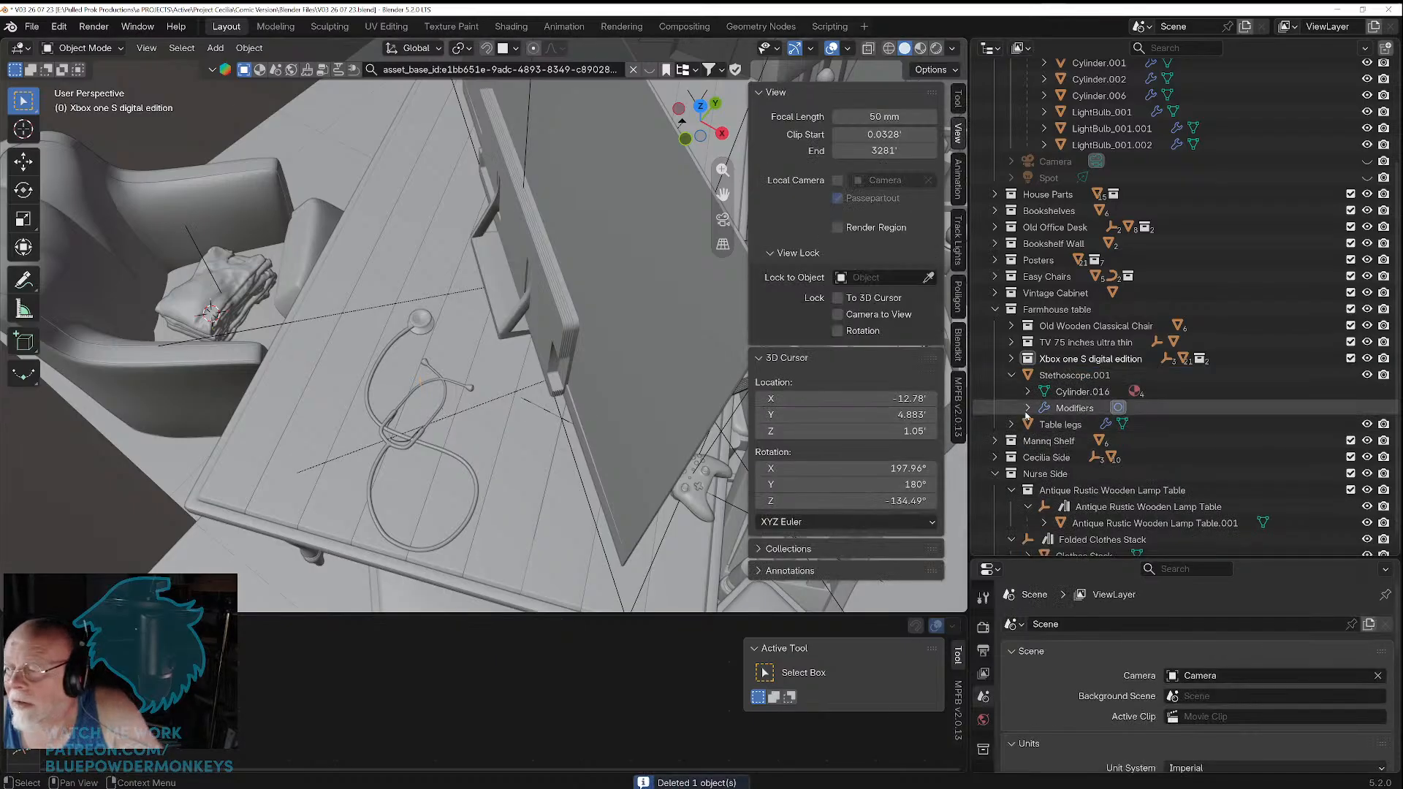
Step: Select the joined stethoscope mesh and examine it on the table in rendered viewport shading
{"action": "left_click", "coordinate": [1050, 376]}
{"action": "left_click", "coordinate": [1051, 390]}
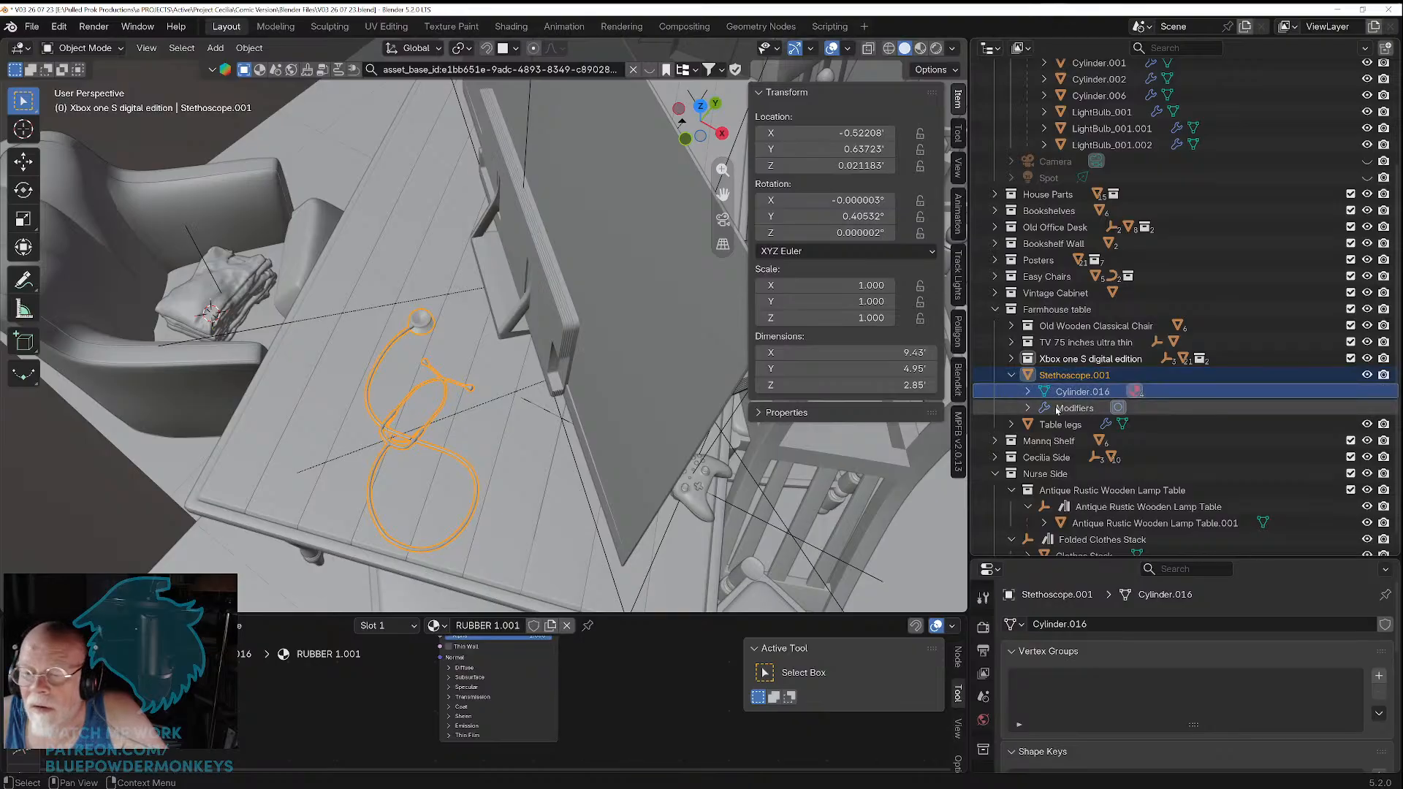
{"action": "left_click", "coordinate": [1056, 375]}
{"action": "middle_click_drag", "start_coordinate": [585, 374], "coordinate": [483, 364]}
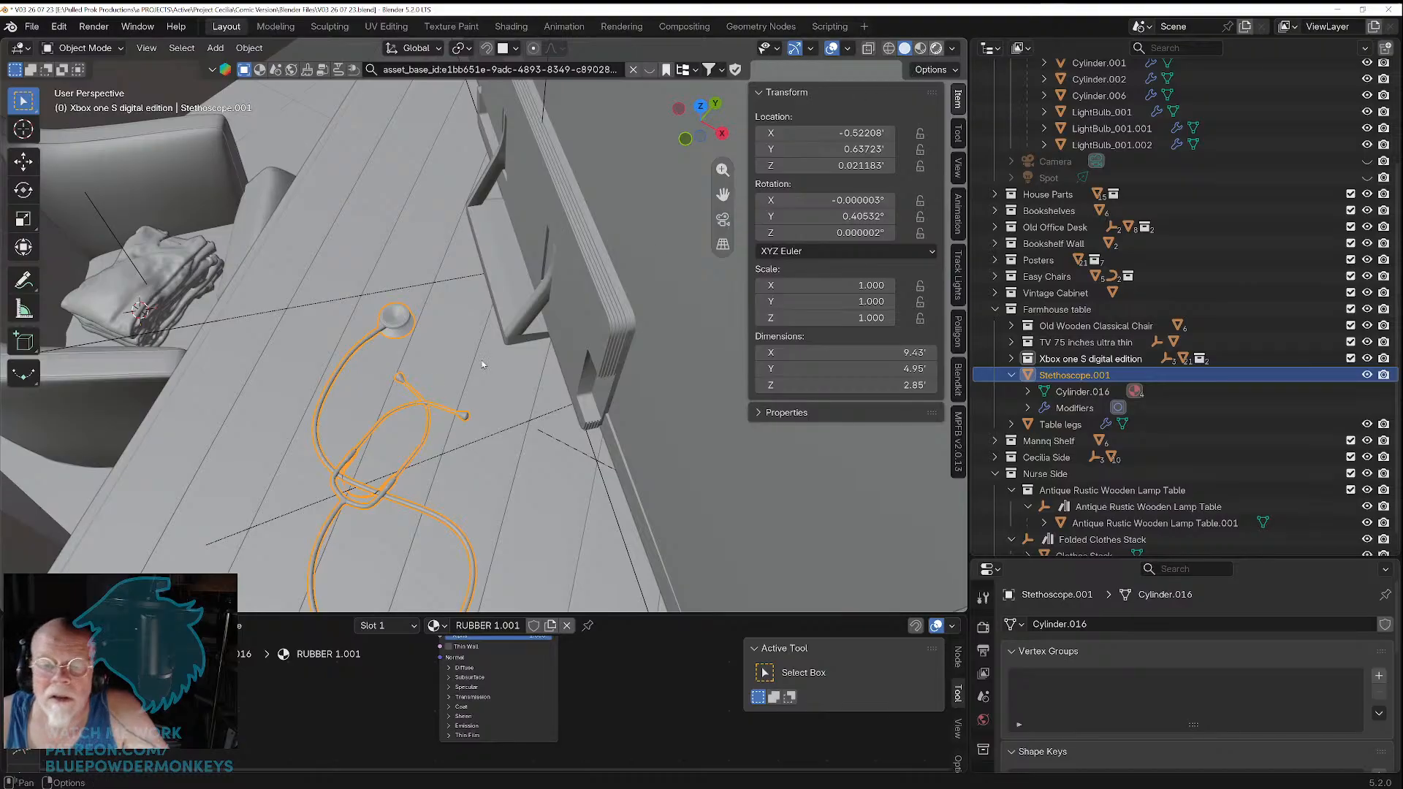
{"action": "key", "text": "z"}
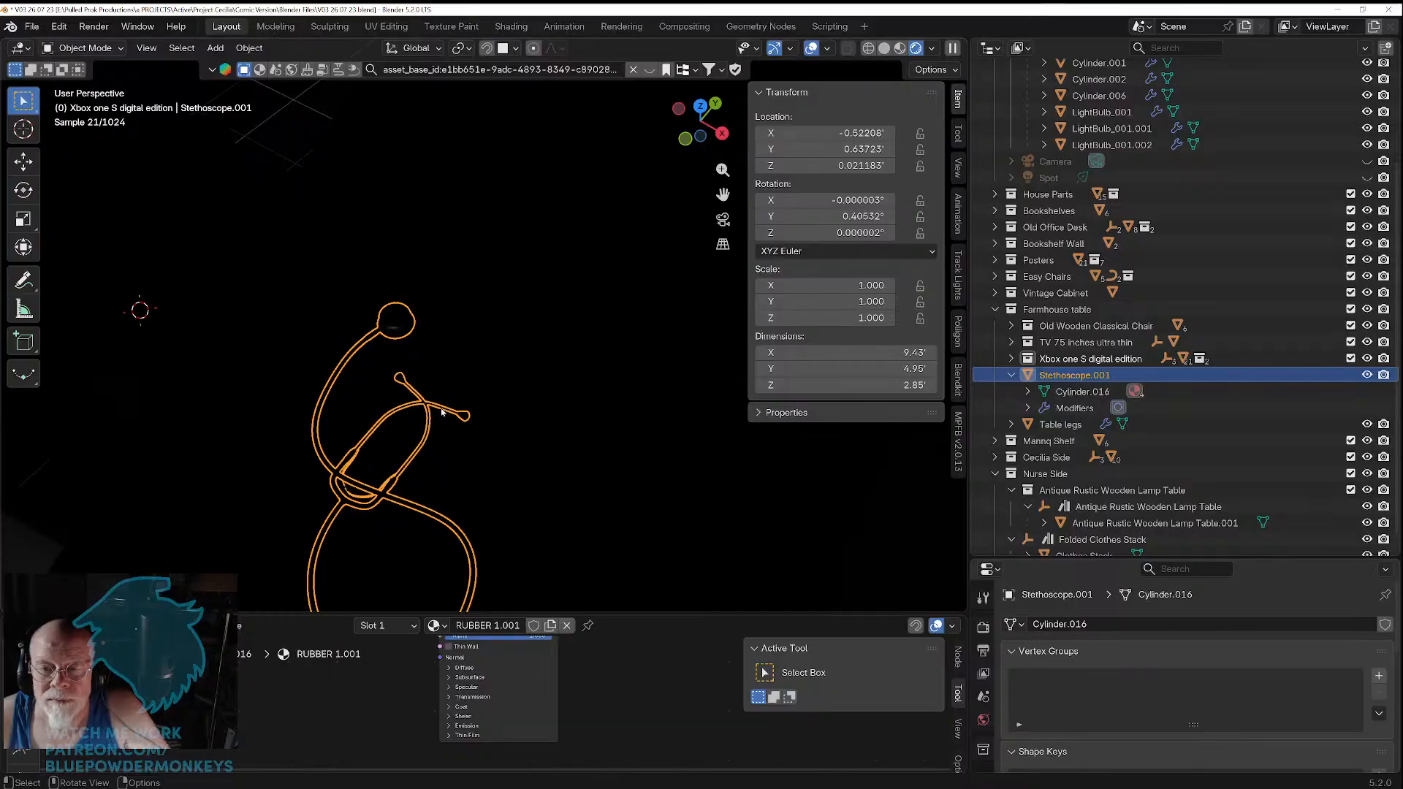
{"action": "scroll", "coordinate": [439, 417], "scroll_direction": "down", "scroll_amount": 6}
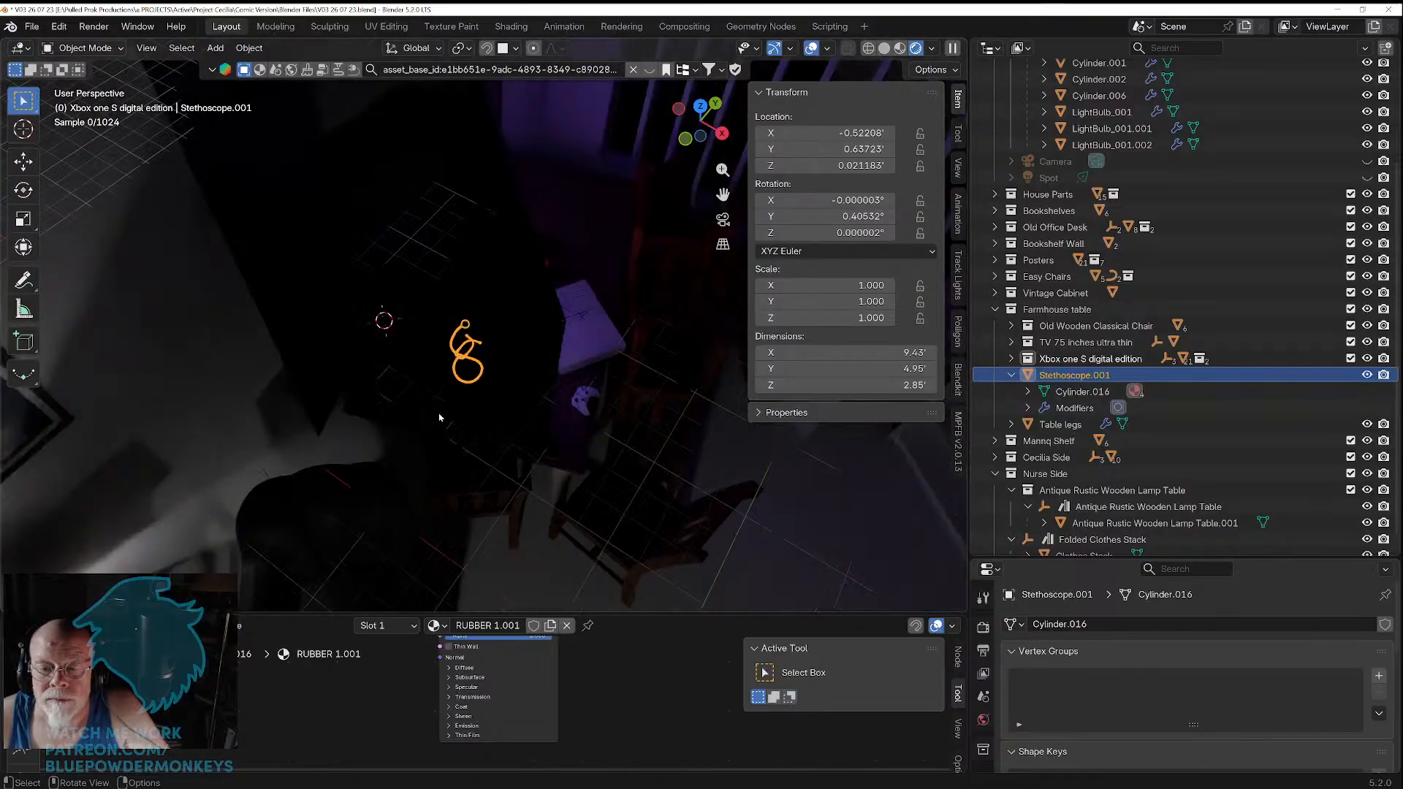
{"action": "scroll", "coordinate": [439, 418], "scroll_direction": "up", "scroll_amount": 7}
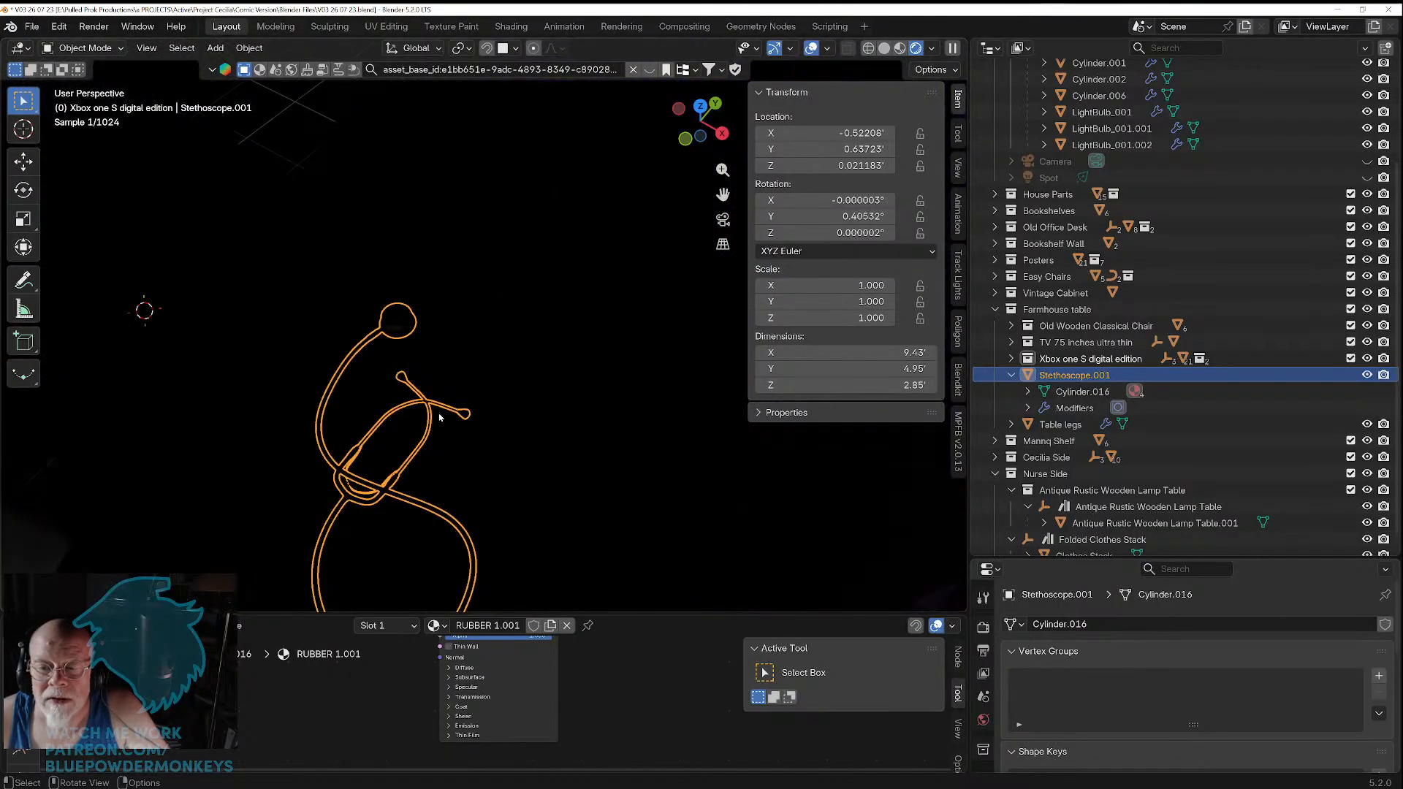
{"action": "scroll", "coordinate": [439, 418], "scroll_direction": "down", "scroll_amount": 5}
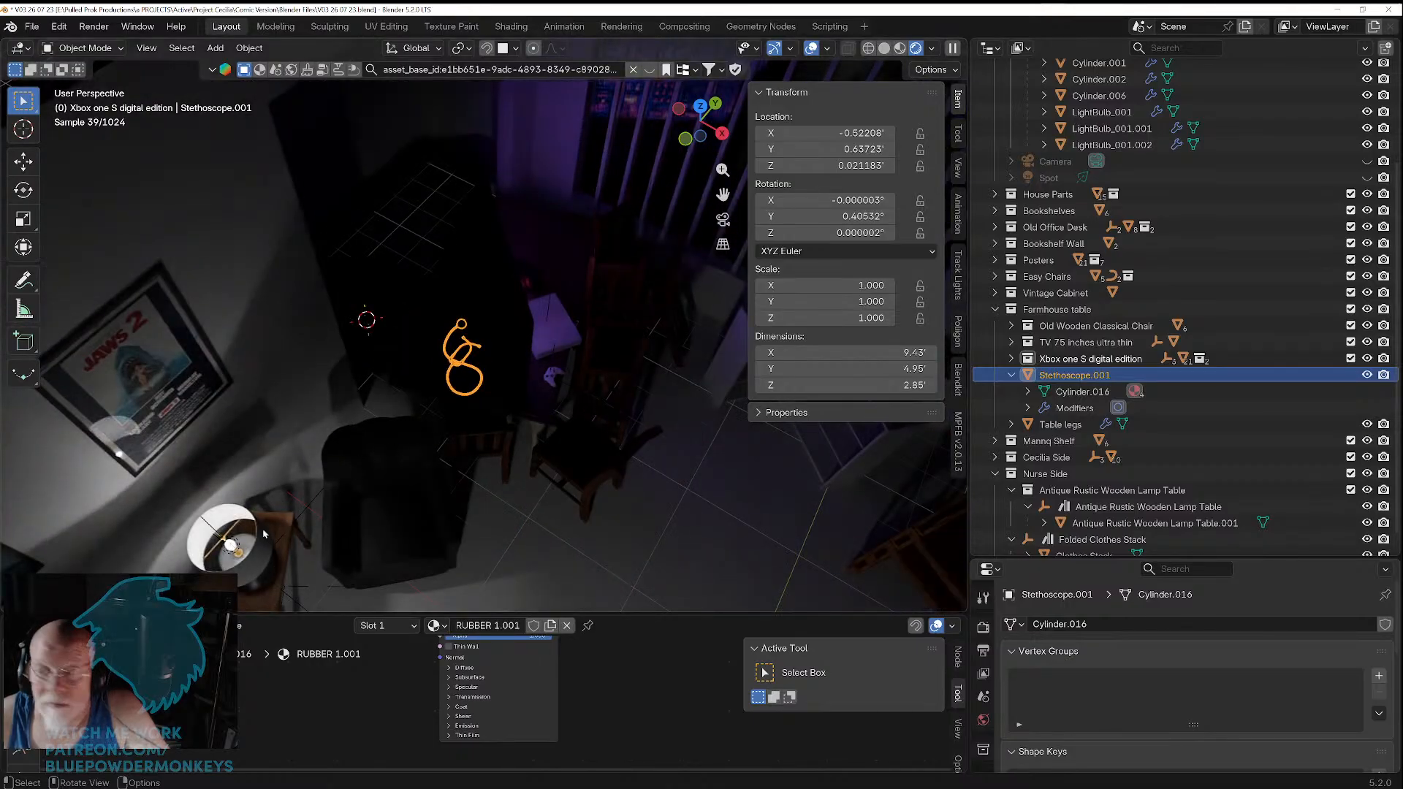
Step: Move the table lamp's point light about 6.2 ft along Y to inspect the stethoscope on the farmhouse table, and undo the move
{"action": "scroll", "coordinate": [1058, 247], "scroll_direction": "up", "scroll_amount": 4}
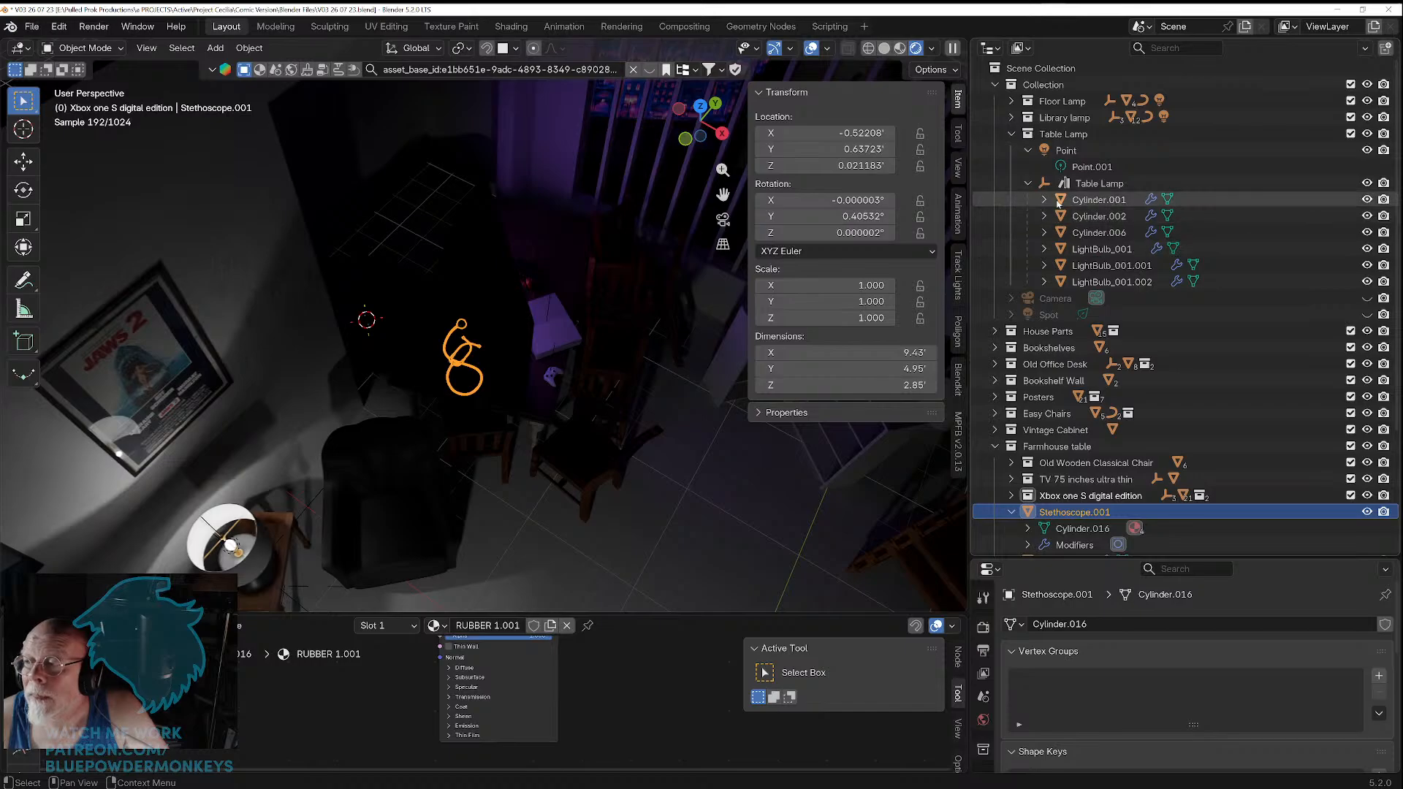
{"action": "left_click", "coordinate": [1090, 167]}
{"action": "key", "text": "g"}
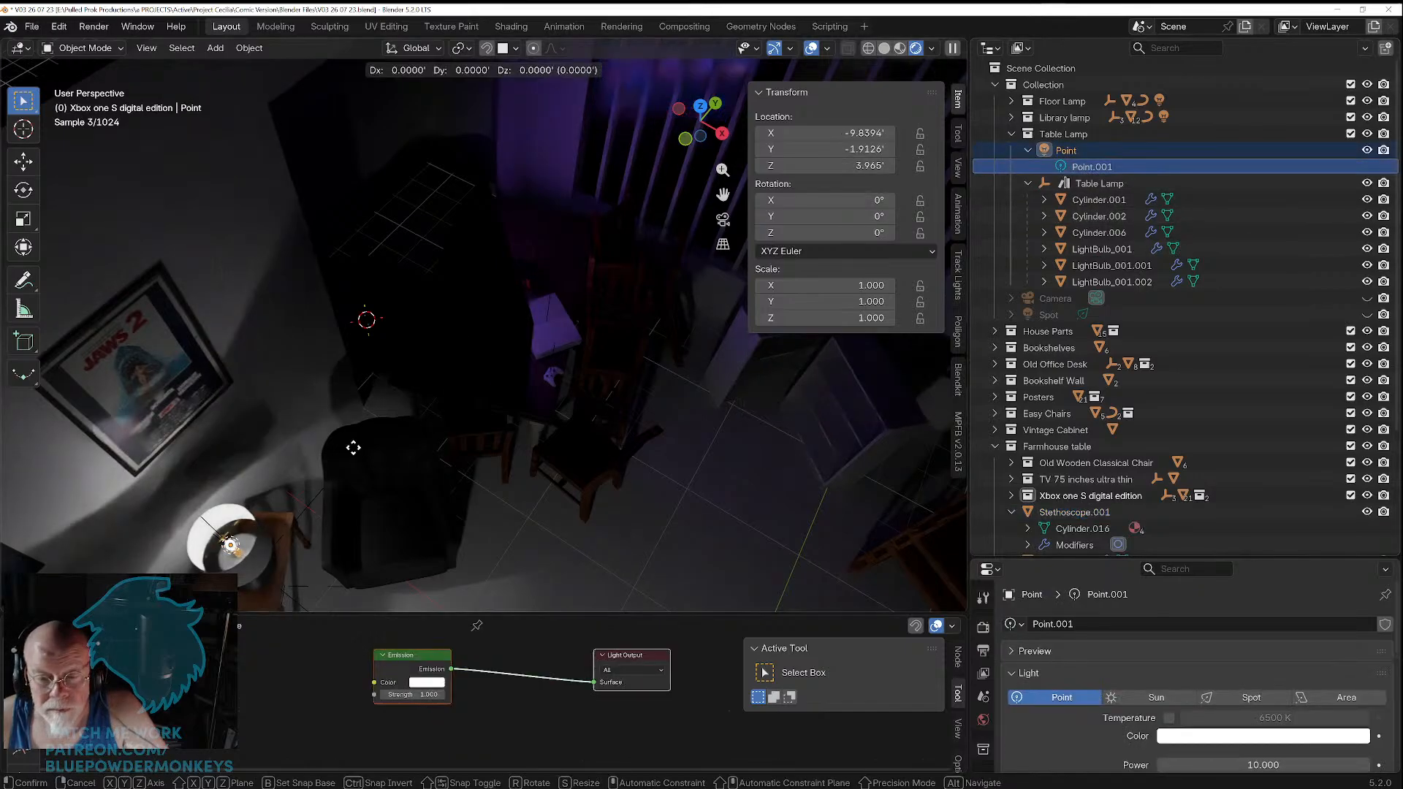
{"action": "key", "text": "y"}
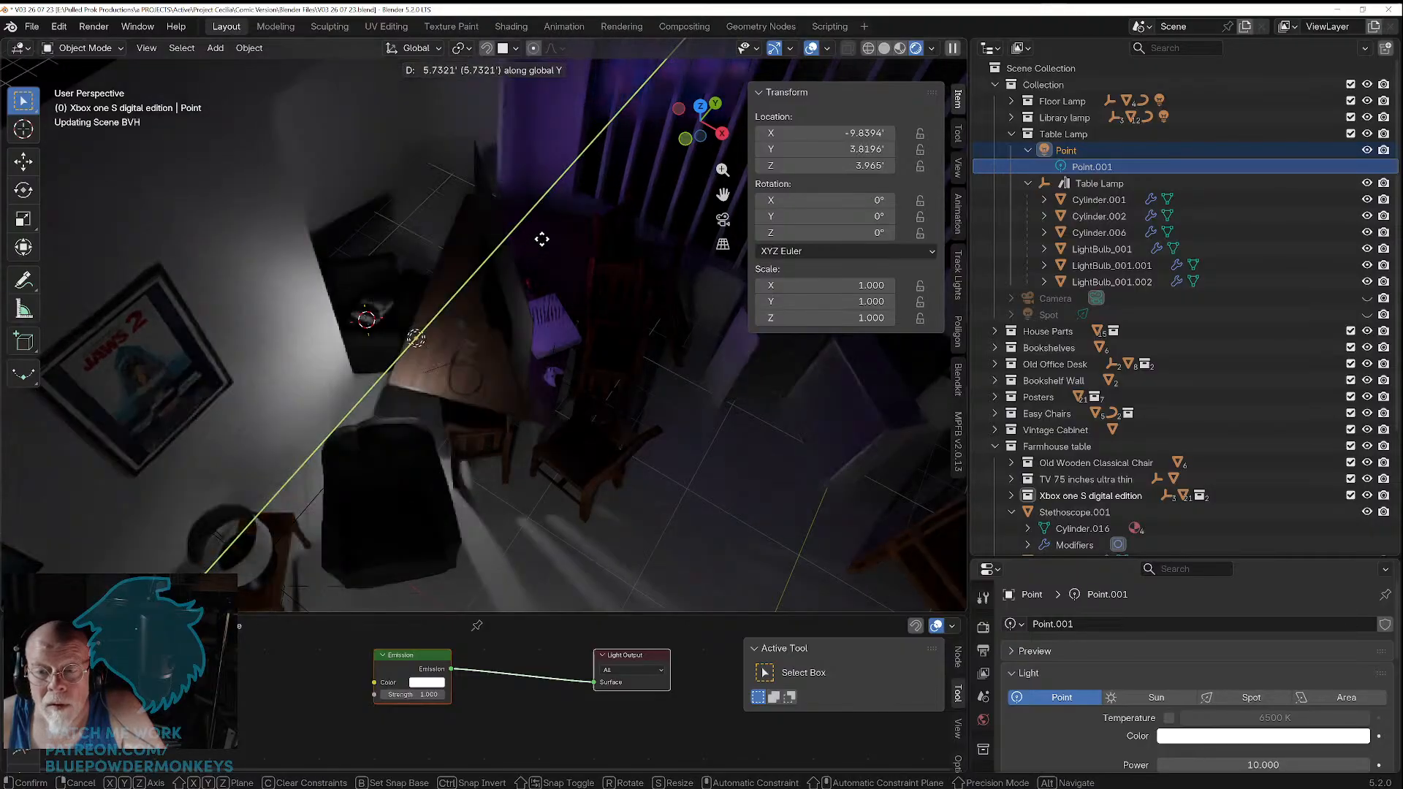
{"action": "left_click", "coordinate": [553, 227]}
{"action": "scroll", "coordinate": [501, 442], "scroll_direction": "up", "scroll_amount": 4}
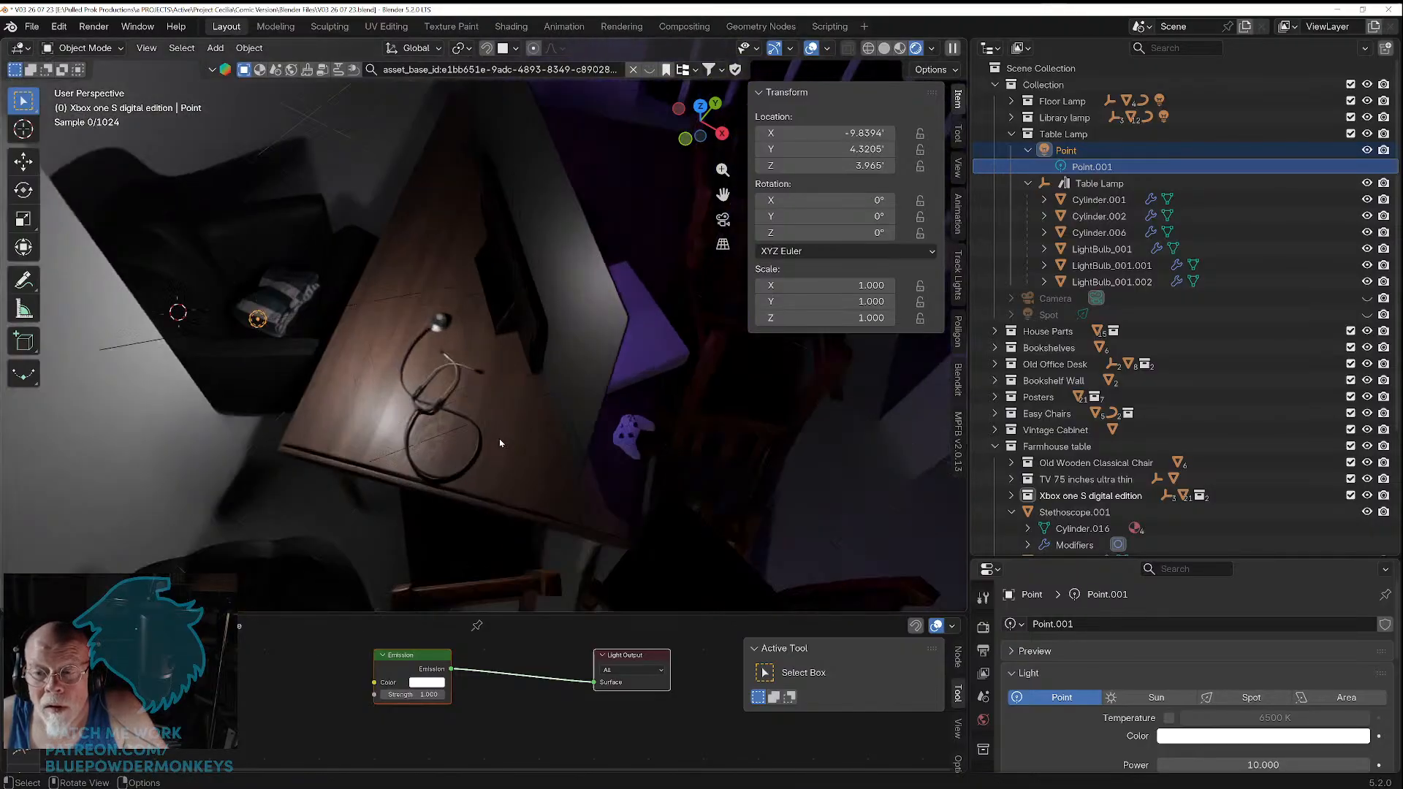
{"action": "scroll", "coordinate": [501, 442], "scroll_direction": "up", "scroll_amount": 3}
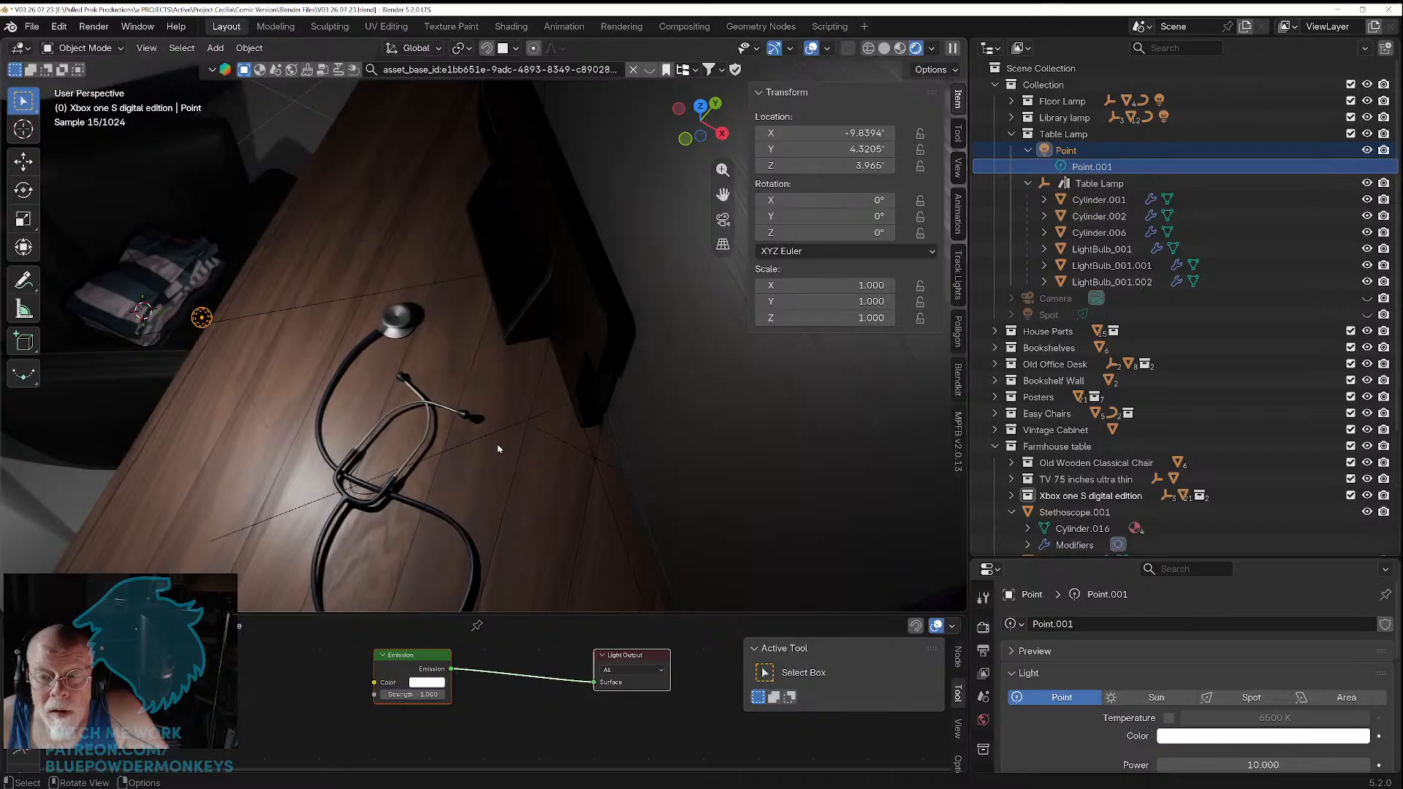
{"action": "scroll", "coordinate": [498, 449], "scroll_direction": "down", "scroll_amount": 8}
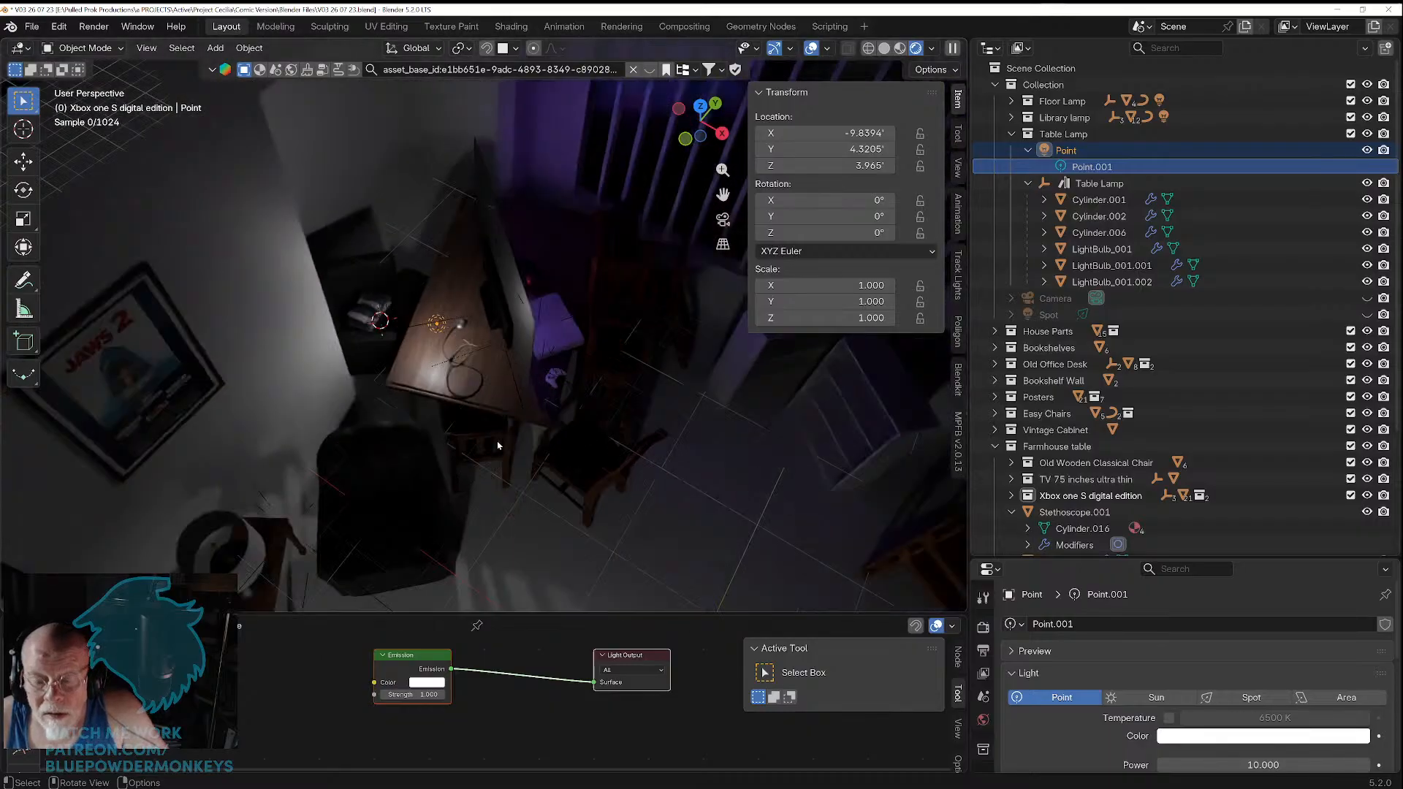
{"action": "key", "text": "ctrl+z"}
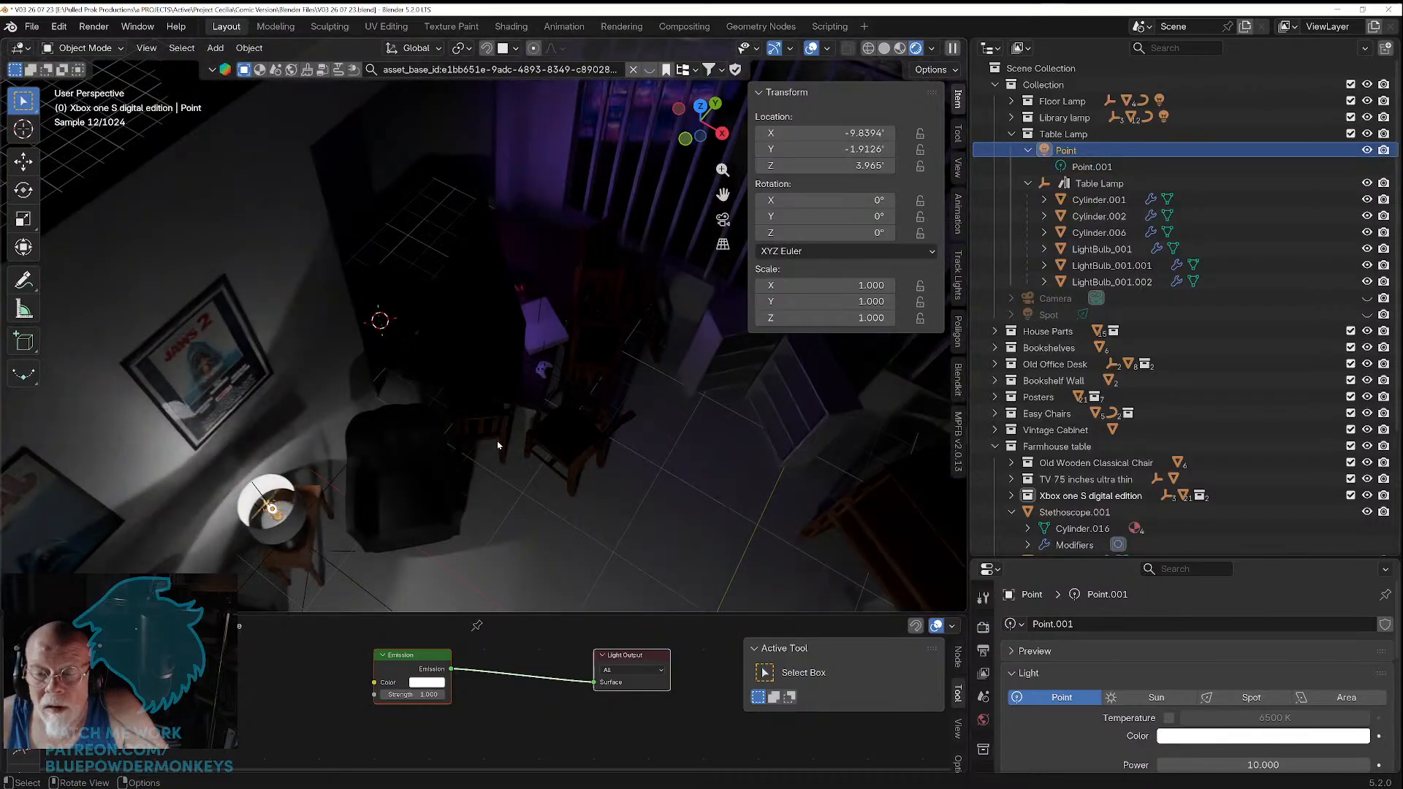
Step: Save the file and switch the viewport to solid shading
{"action": "key", "text": "ctrl+s"}
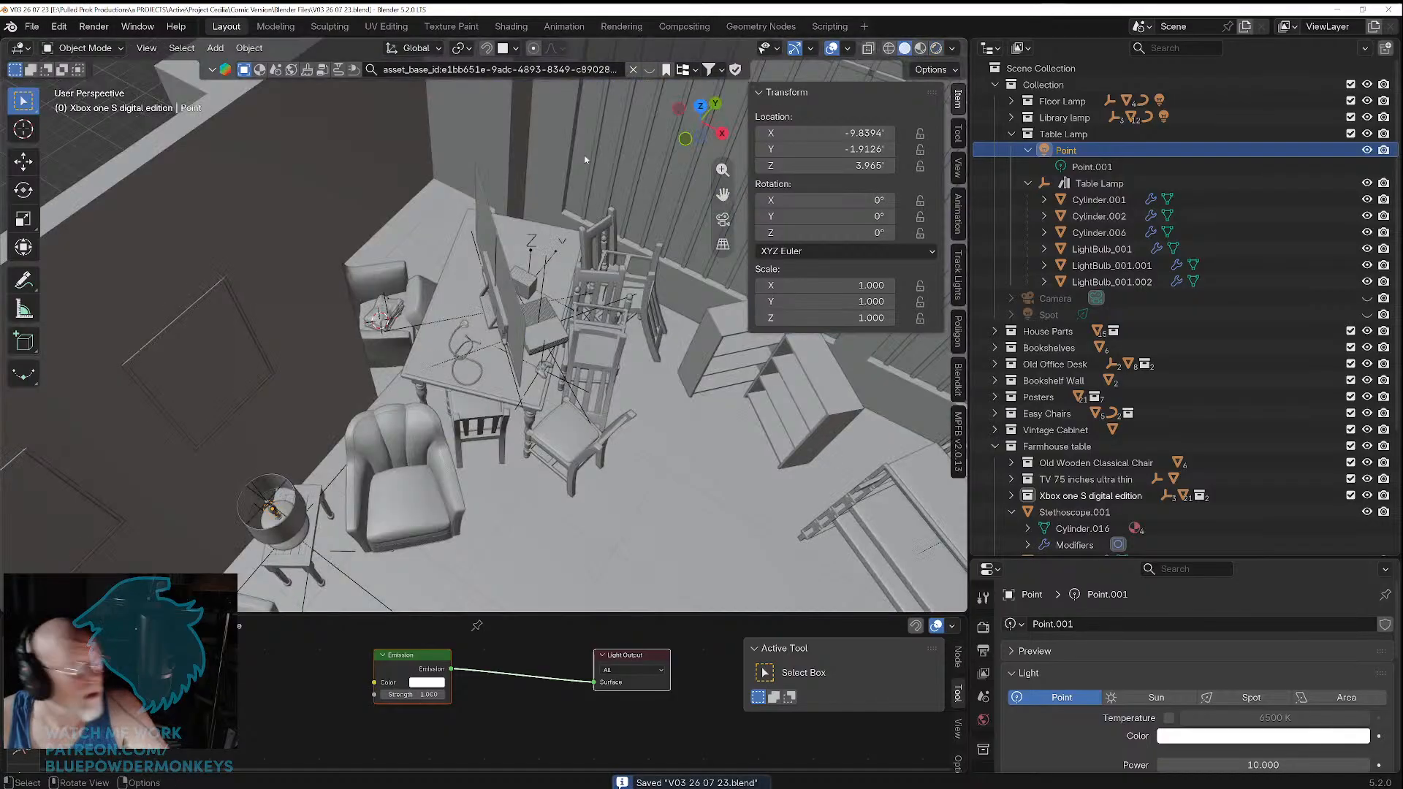
{"action": "left_click", "coordinate": [885, 47]}
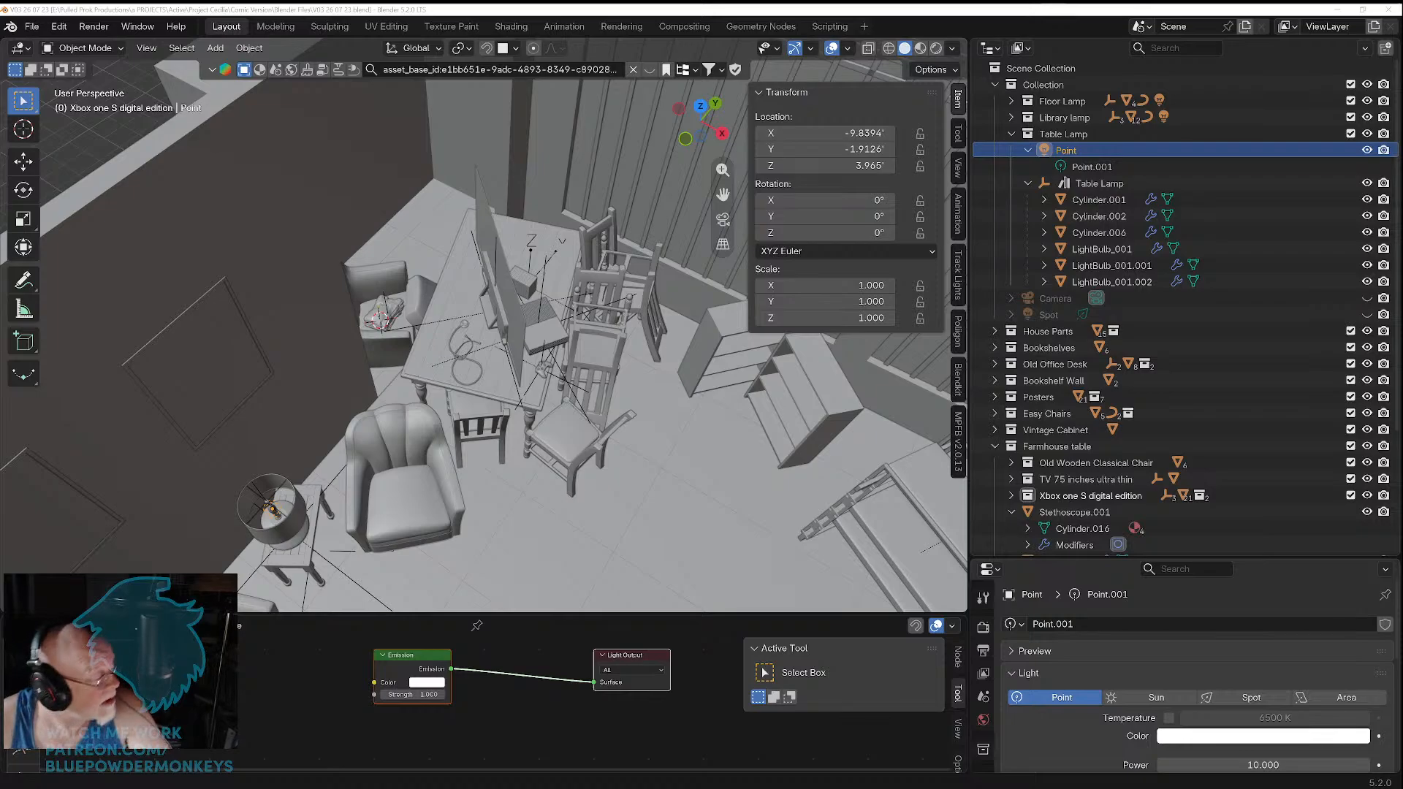
Step: Paste the copied tool cart and move it horizontally, with Z locked, into the room corner beside the farmhouse table
{"action": "left_click", "coordinate": [564, 441]}
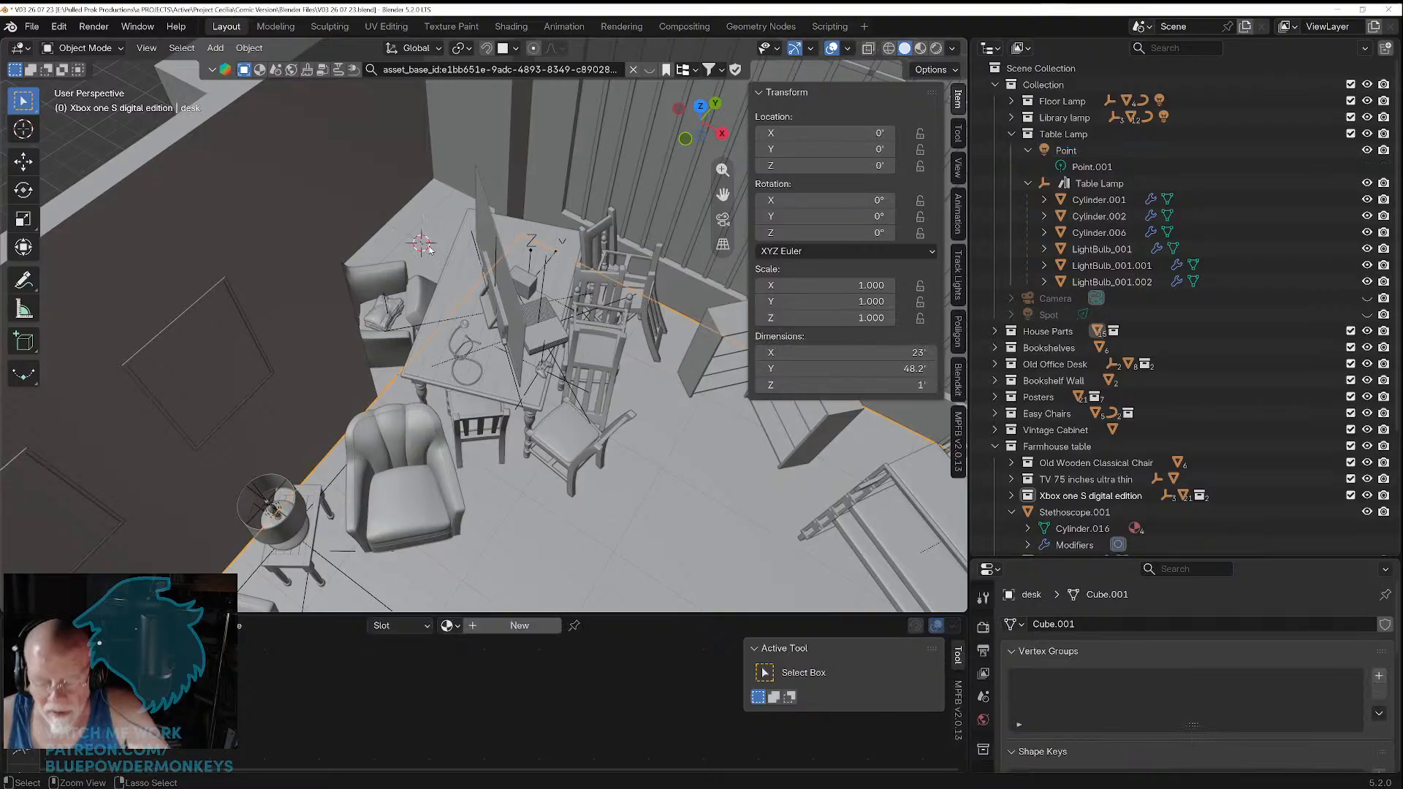
{"action": "key", "text": "ctrl+v"}
{"action": "scroll", "coordinate": [542, 468], "scroll_direction": "down", "scroll_amount": 6}
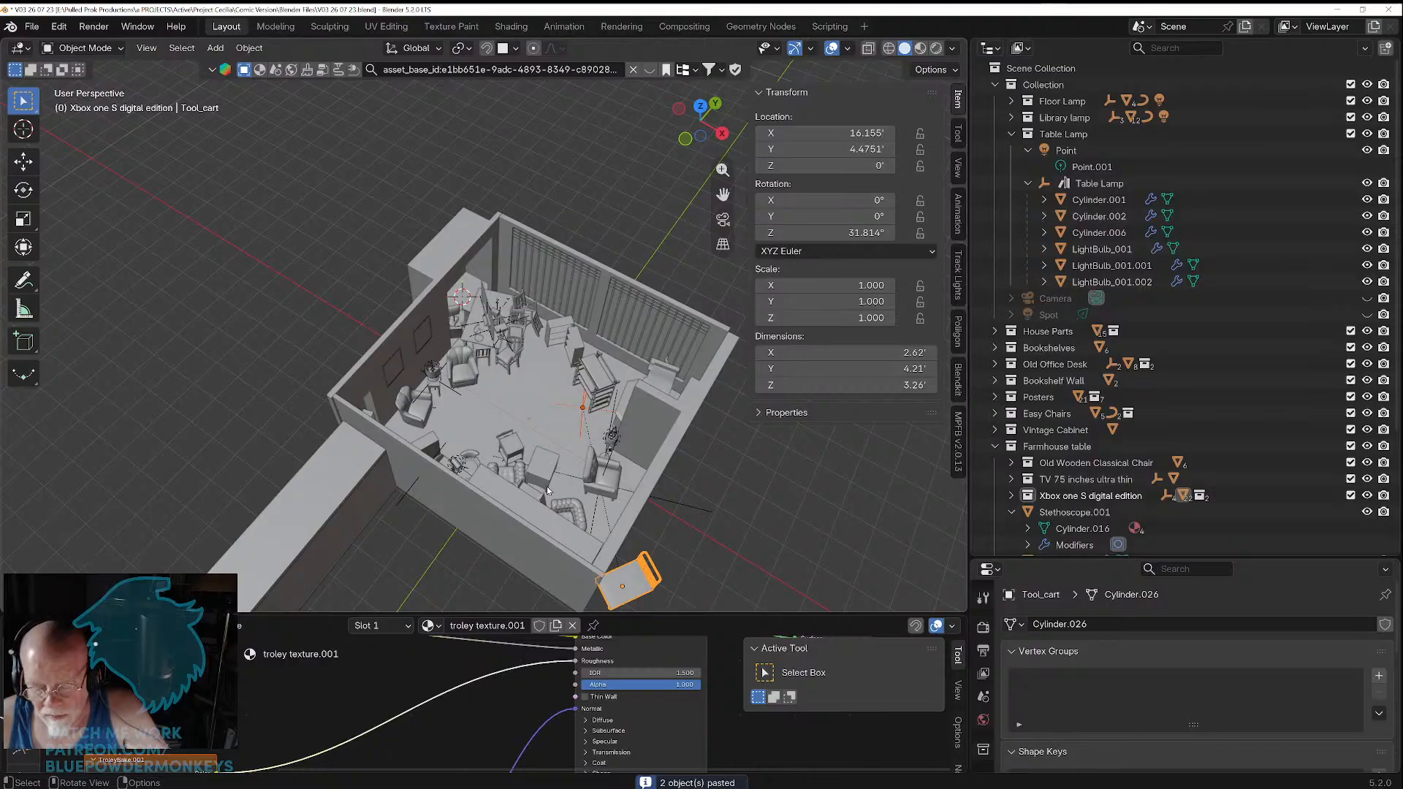
{"action": "key", "text": "g"}
{"action": "key", "text": "shift+z"}
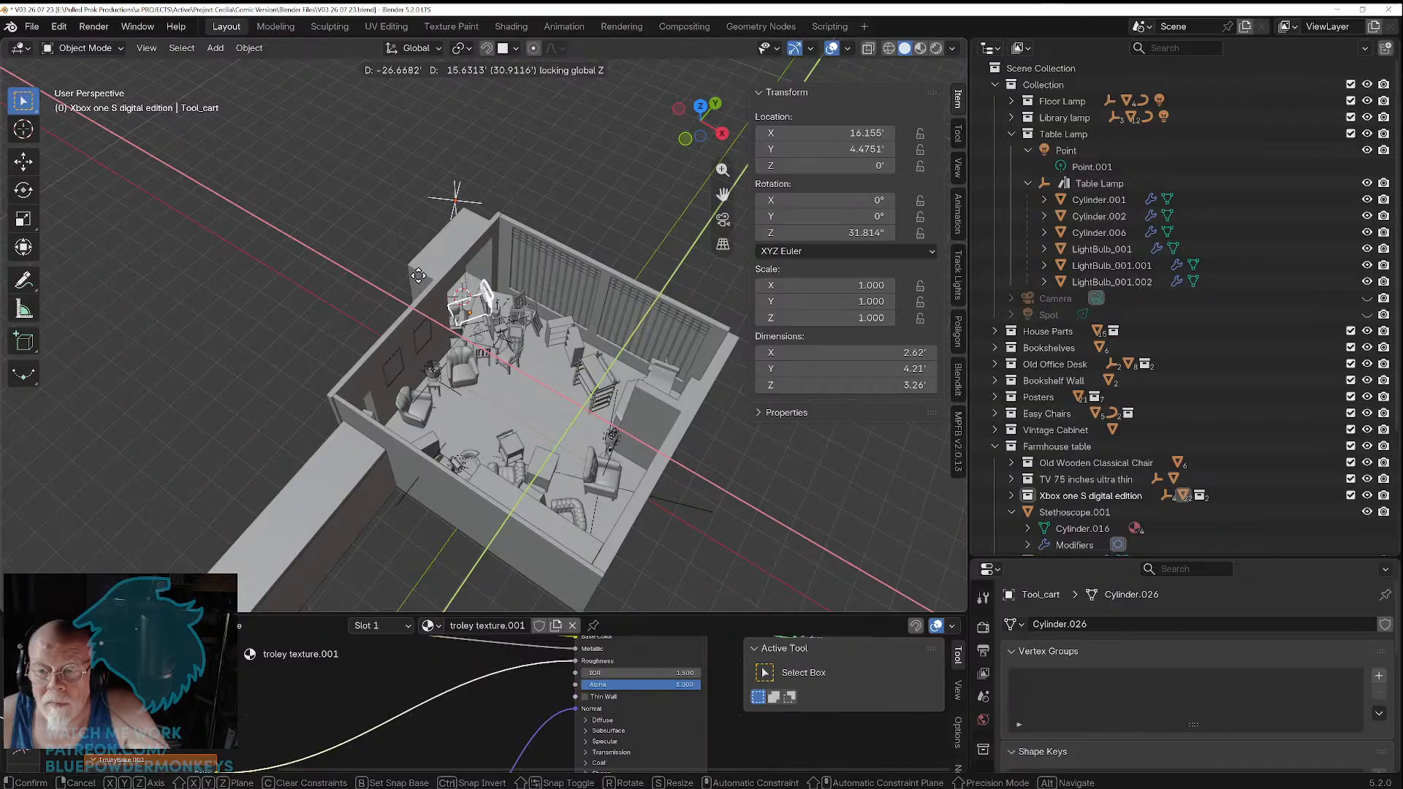
{"action": "left_click", "coordinate": [420, 293]}
Step: Raise the pasted tool cart along the Z axis in the corner behind the farmhouse table
{"action": "scroll", "coordinate": [421, 297], "scroll_direction": "up", "scroll_amount": 3}
{"action": "scroll", "coordinate": [423, 304], "scroll_direction": "up", "scroll_amount": 3}
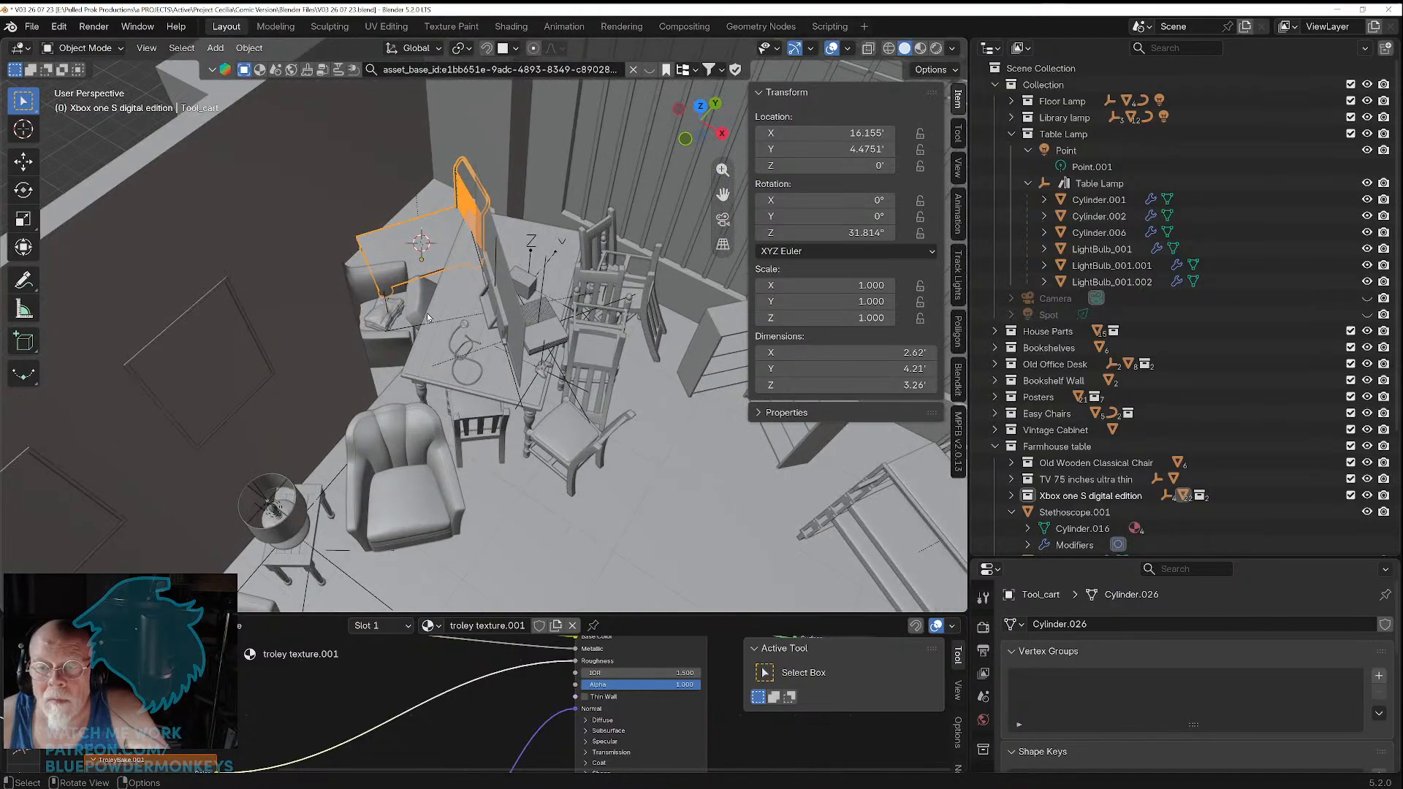
{"action": "middle_click_drag", "start_coordinate": [427, 313], "coordinate": [448, 447], "text": "shift"}
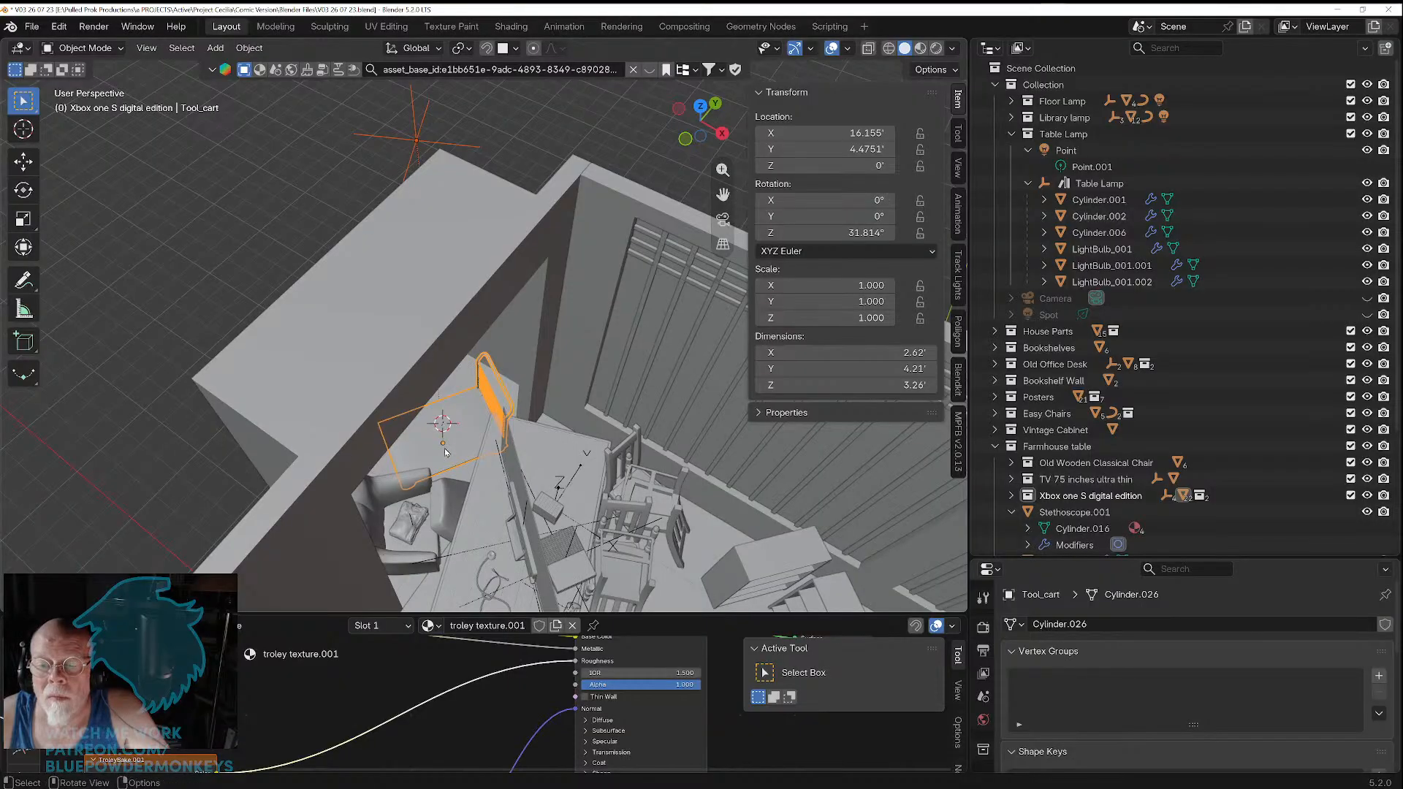
{"action": "scroll", "coordinate": [448, 475], "scroll_direction": "up", "scroll_amount": 3}
{"action": "middle_click_drag", "start_coordinate": [454, 510], "coordinate": [453, 469]}
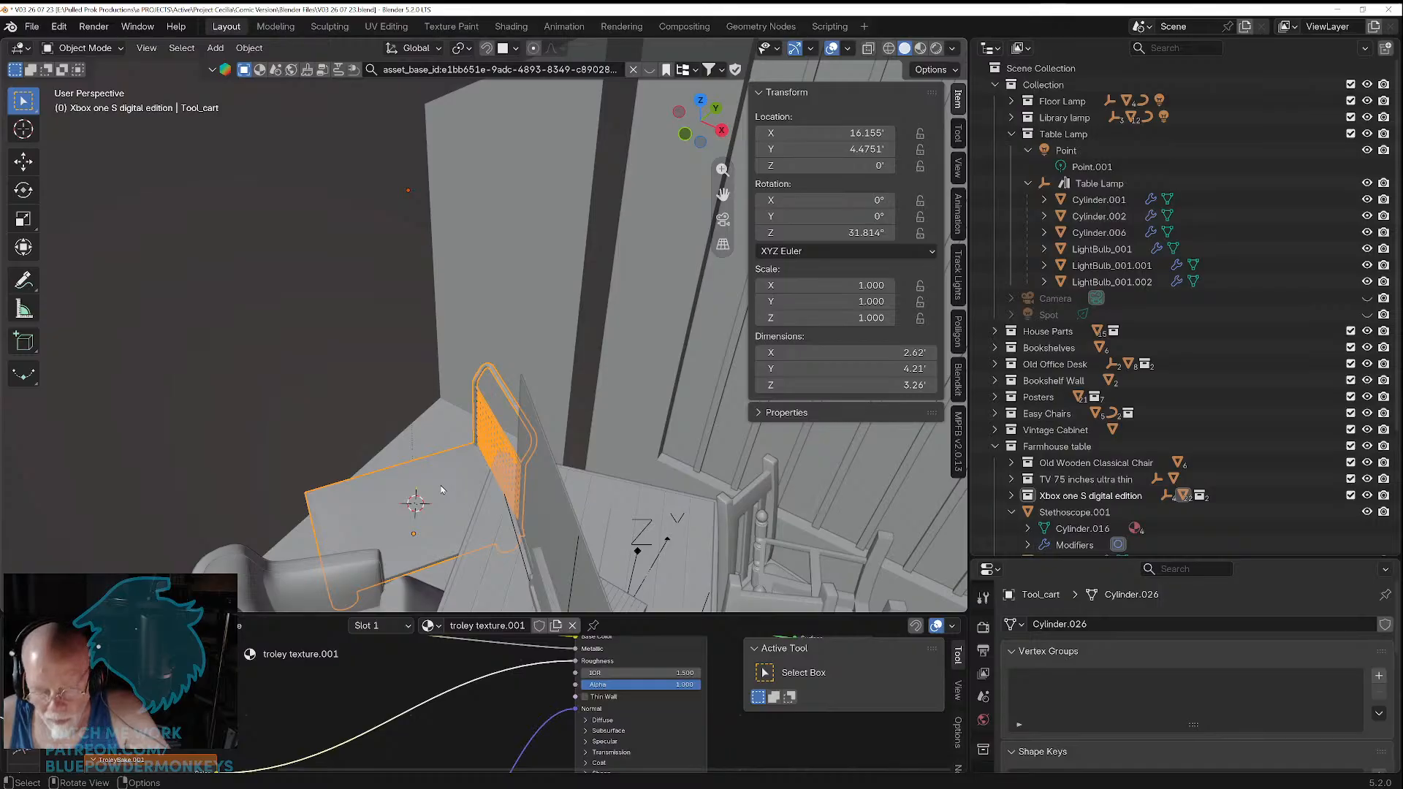
{"action": "key", "text": "z"}
{"action": "key", "text": "Escape"}
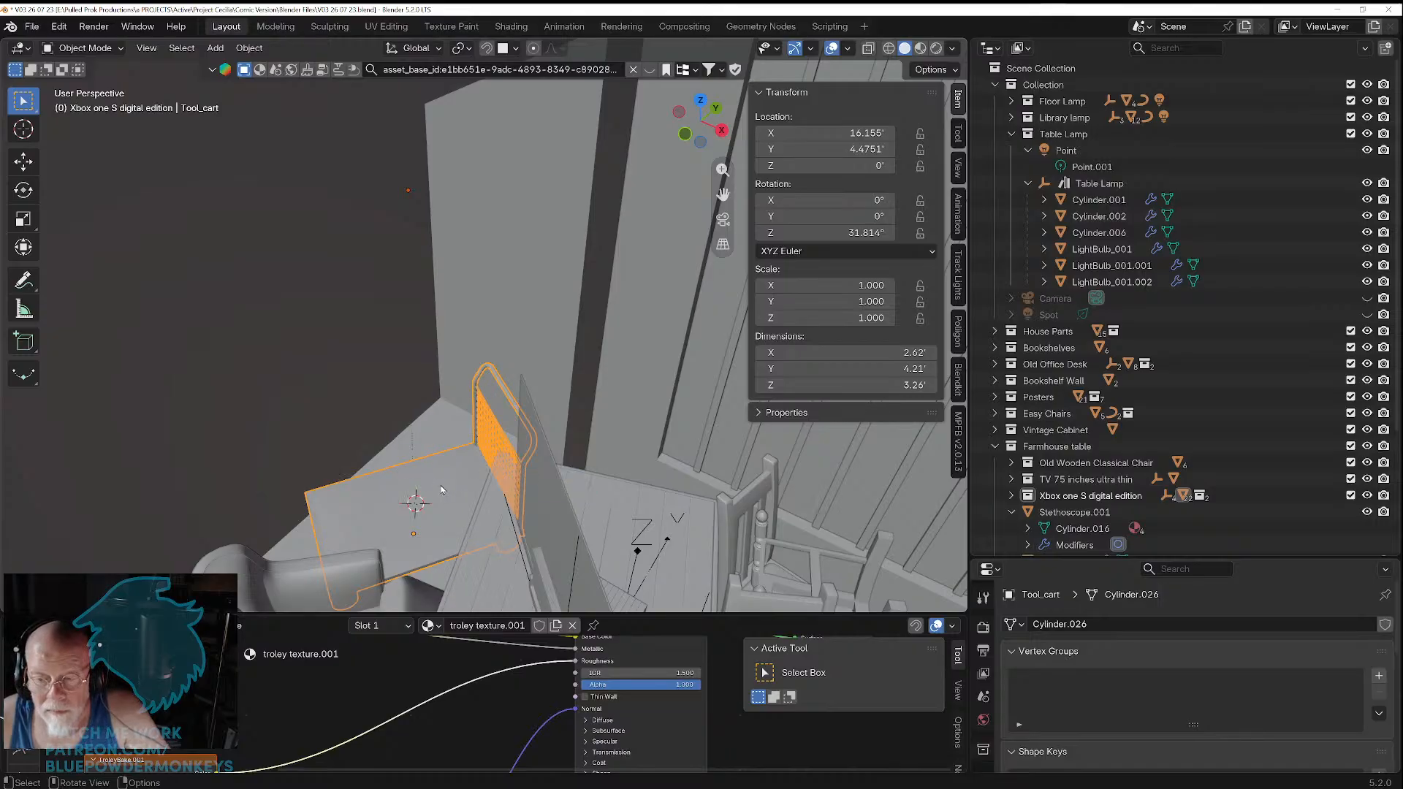
{"action": "key", "text": "g"}
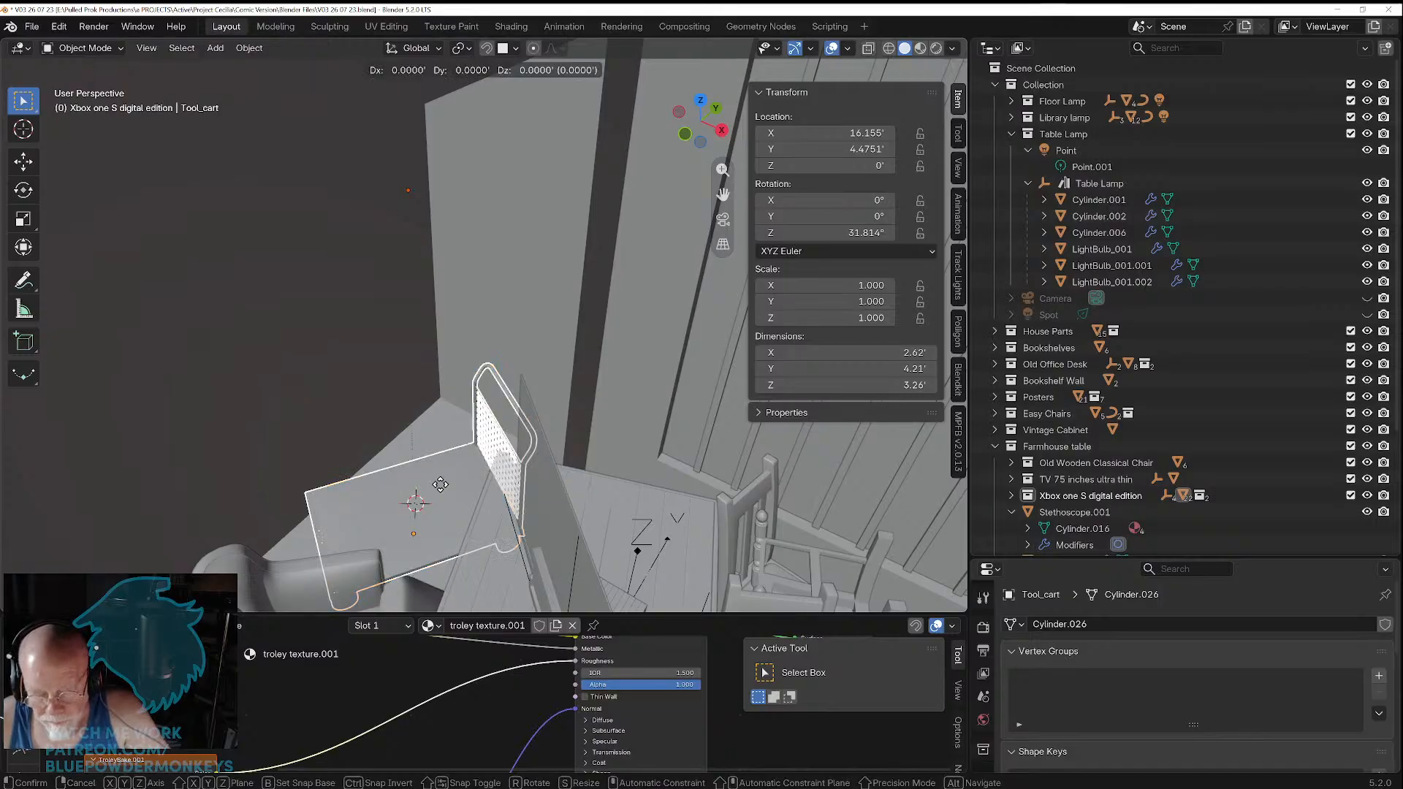
{"action": "key", "text": "z"}
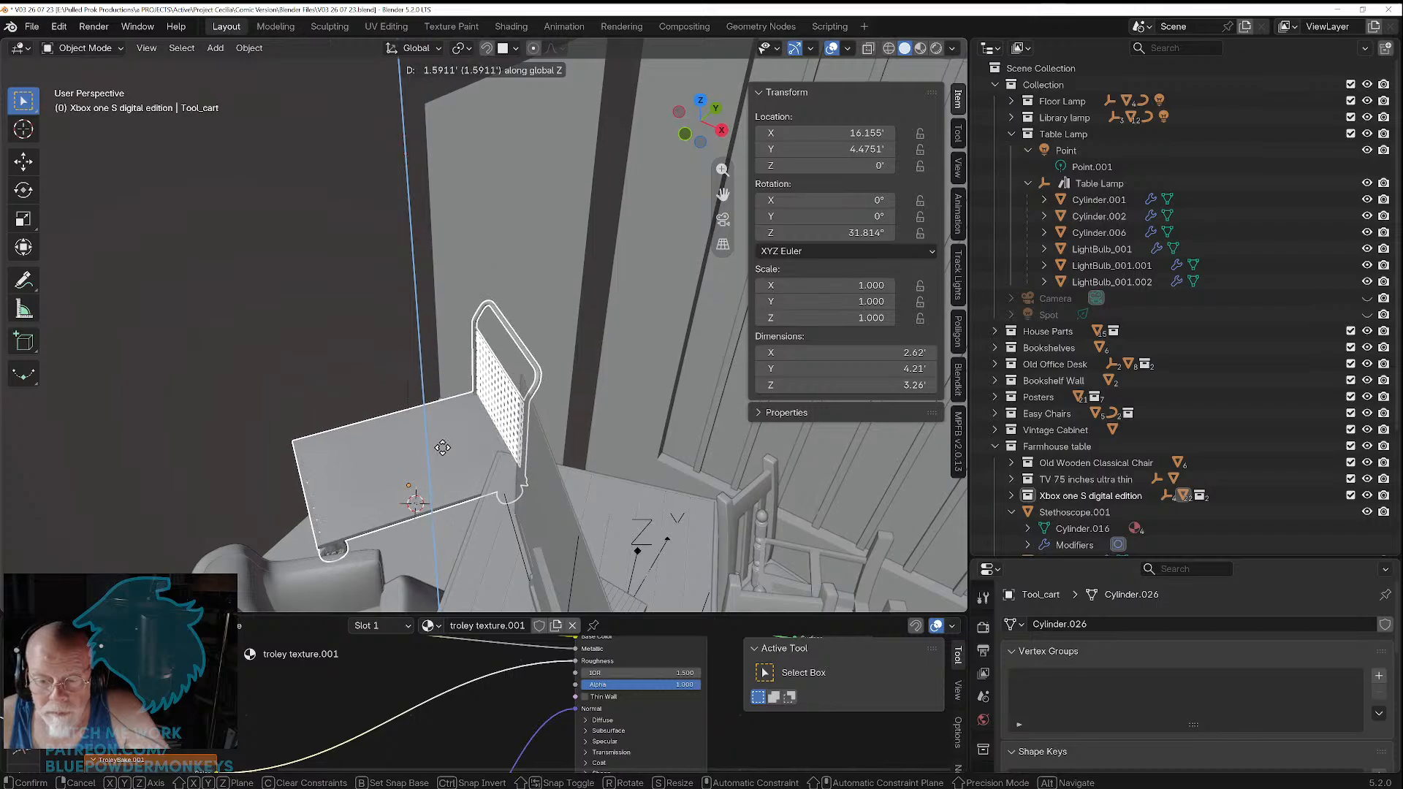
{"action": "left_click", "coordinate": [427, 462]}
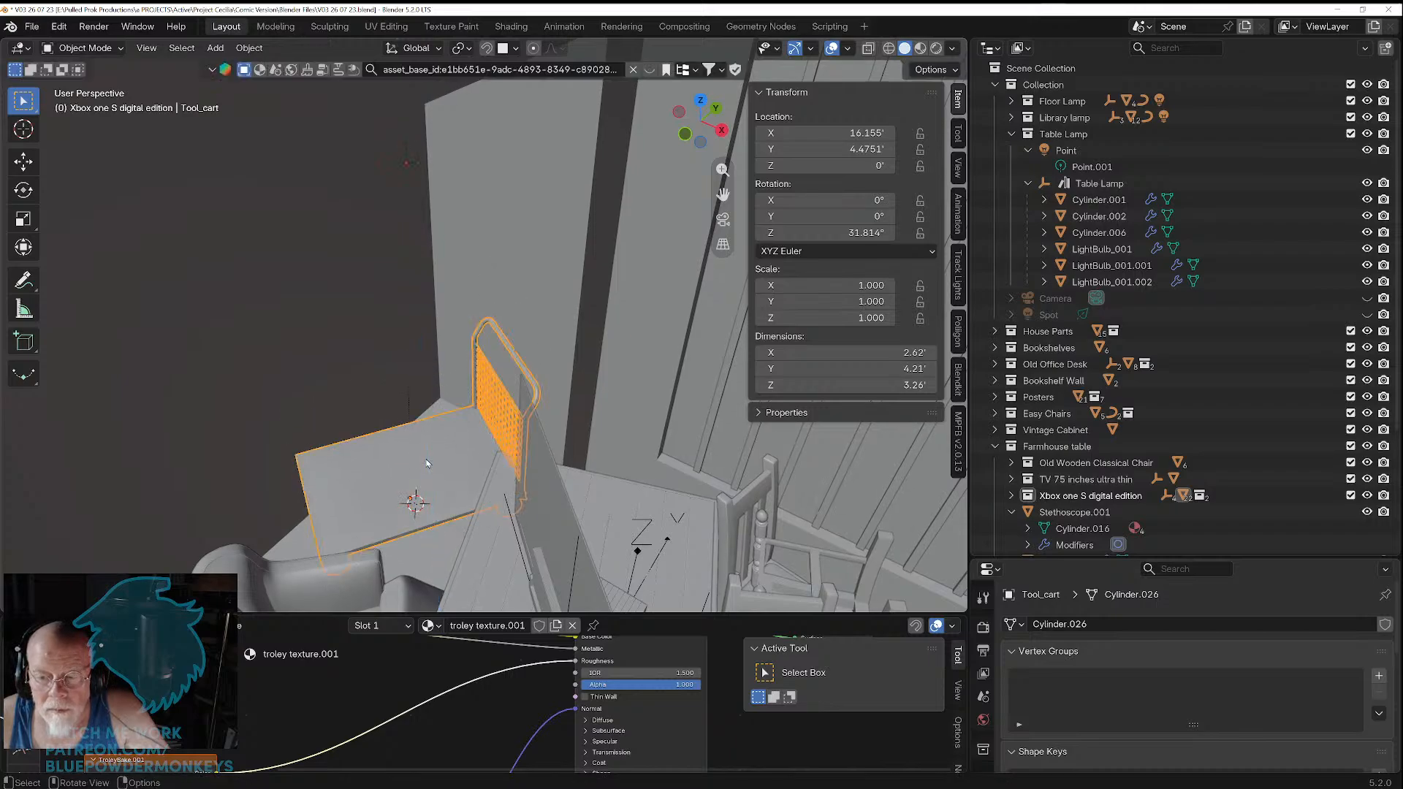
Step: Turn on snapping, lower the tool cart about 1.18 ft along Z, and check its height from the side
{"action": "middle_click_drag", "start_coordinate": [429, 461], "coordinate": [377, 468]}
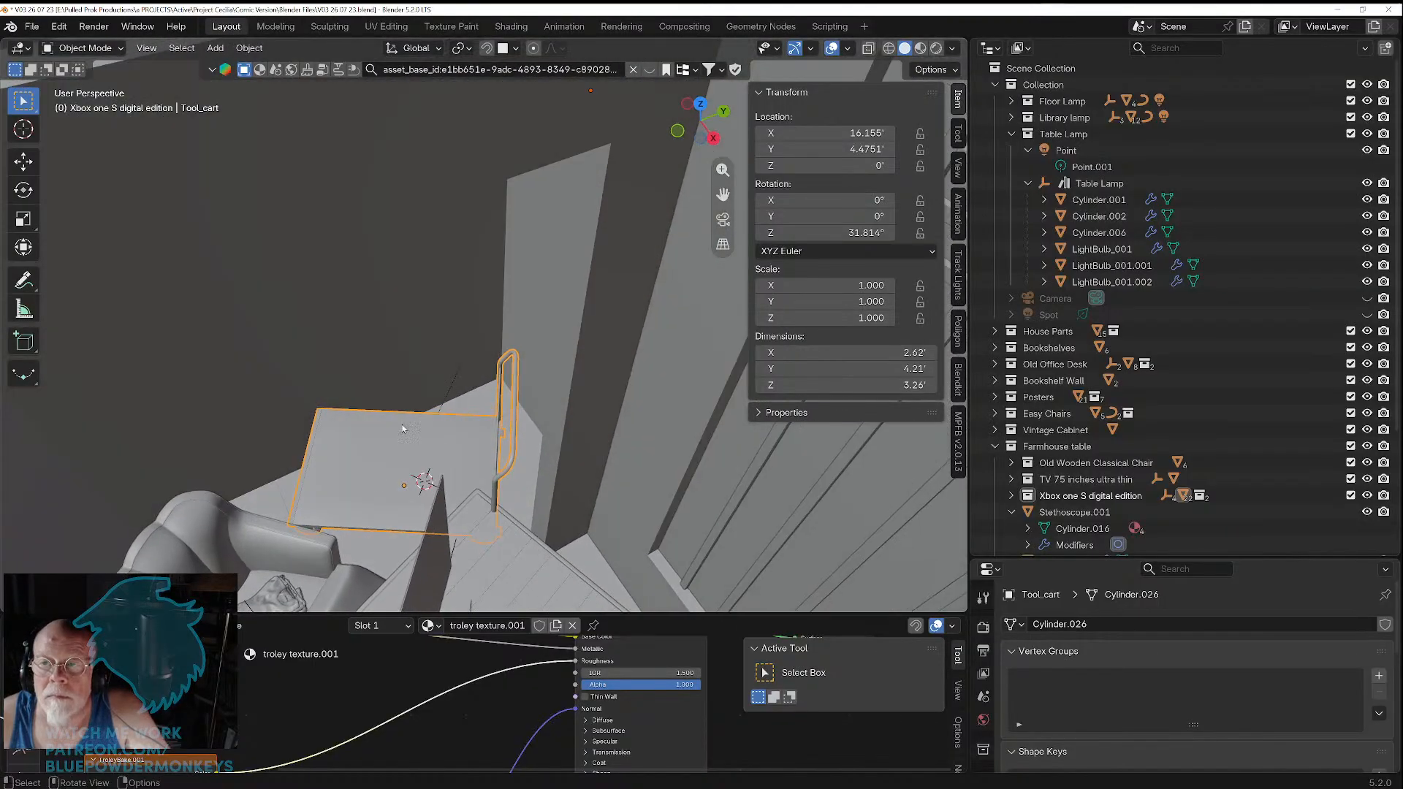
{"action": "left_click", "coordinate": [487, 49]}
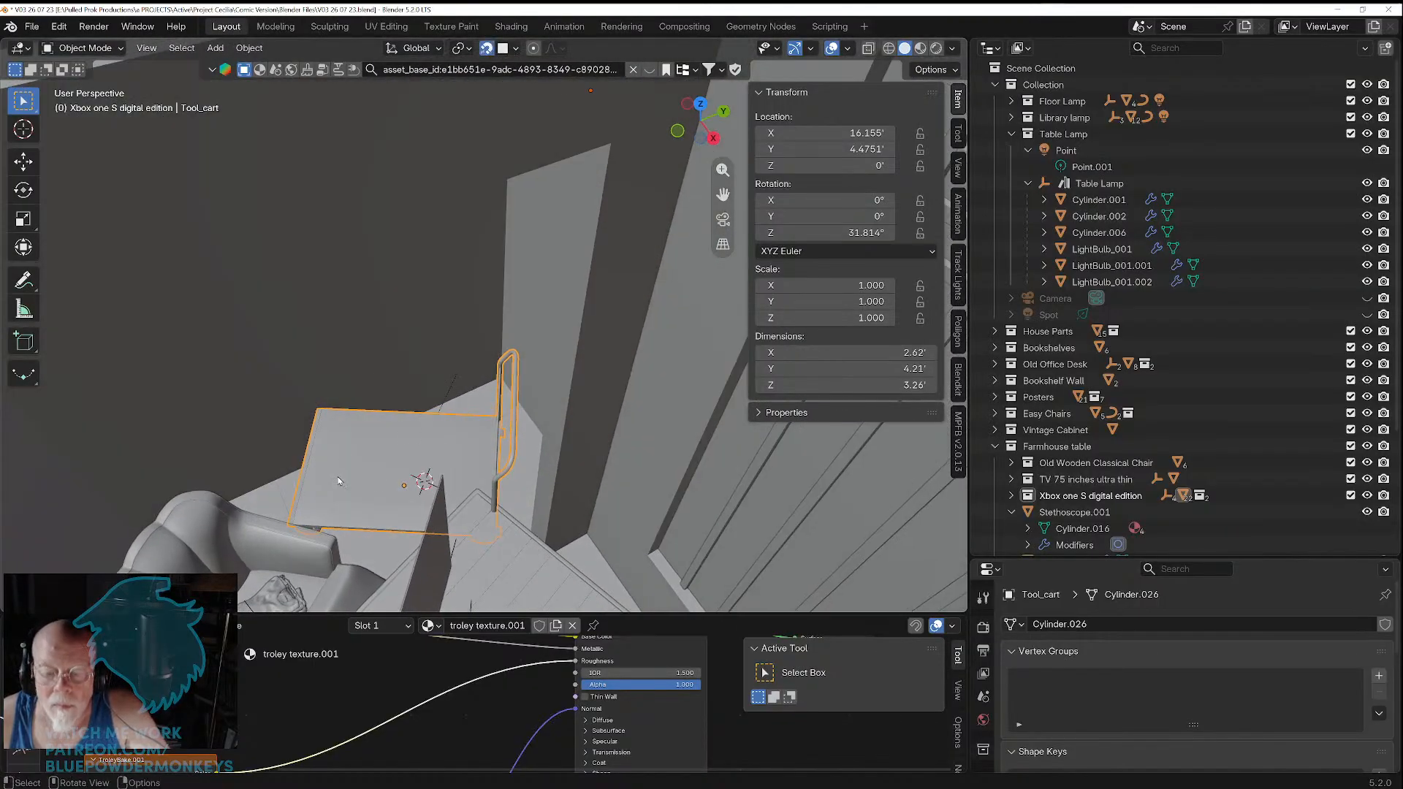
{"action": "key", "text": "g"}
{"action": "key", "text": "z"}
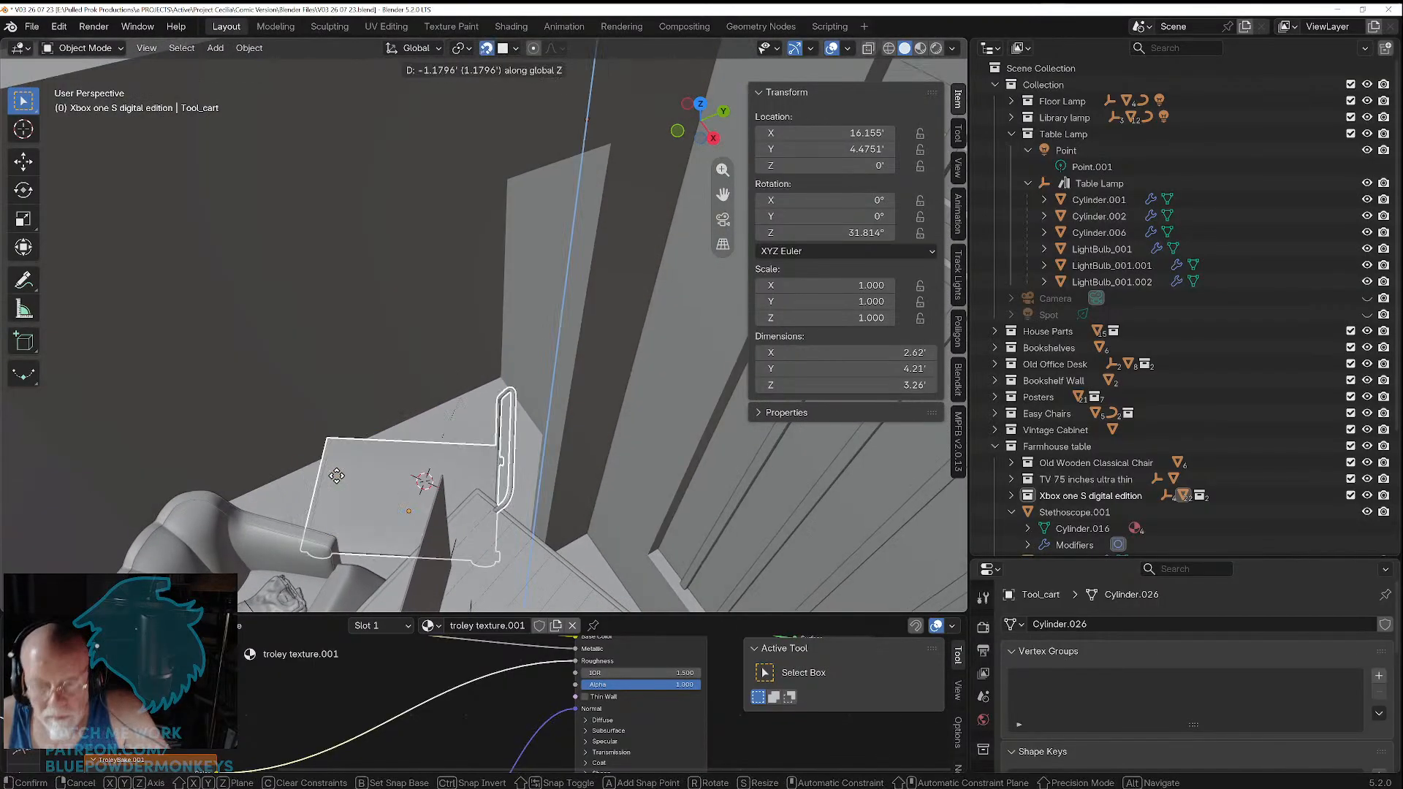
{"action": "left_click", "coordinate": [286, 497]}
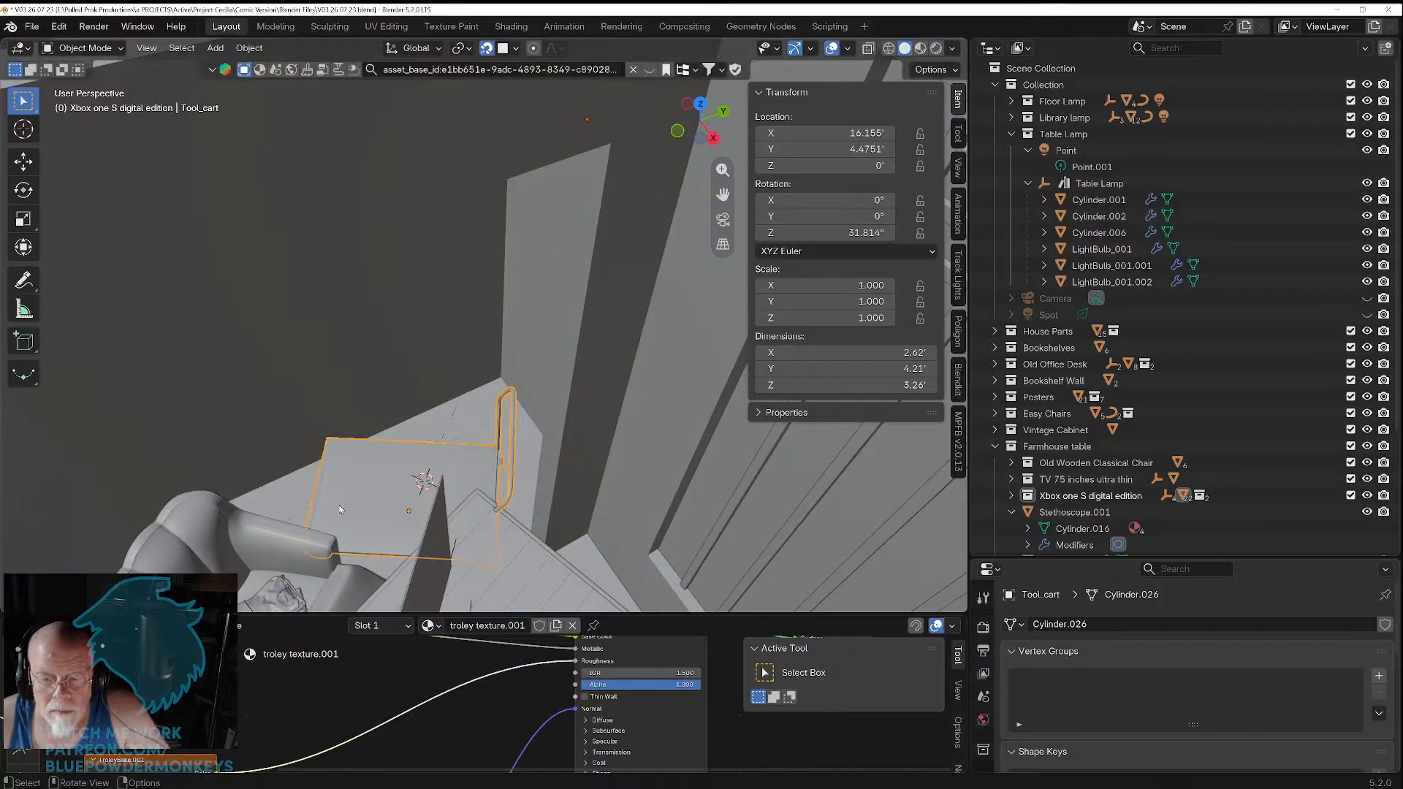
{"action": "middle_click_drag", "start_coordinate": [346, 507], "coordinate": [423, 117]}
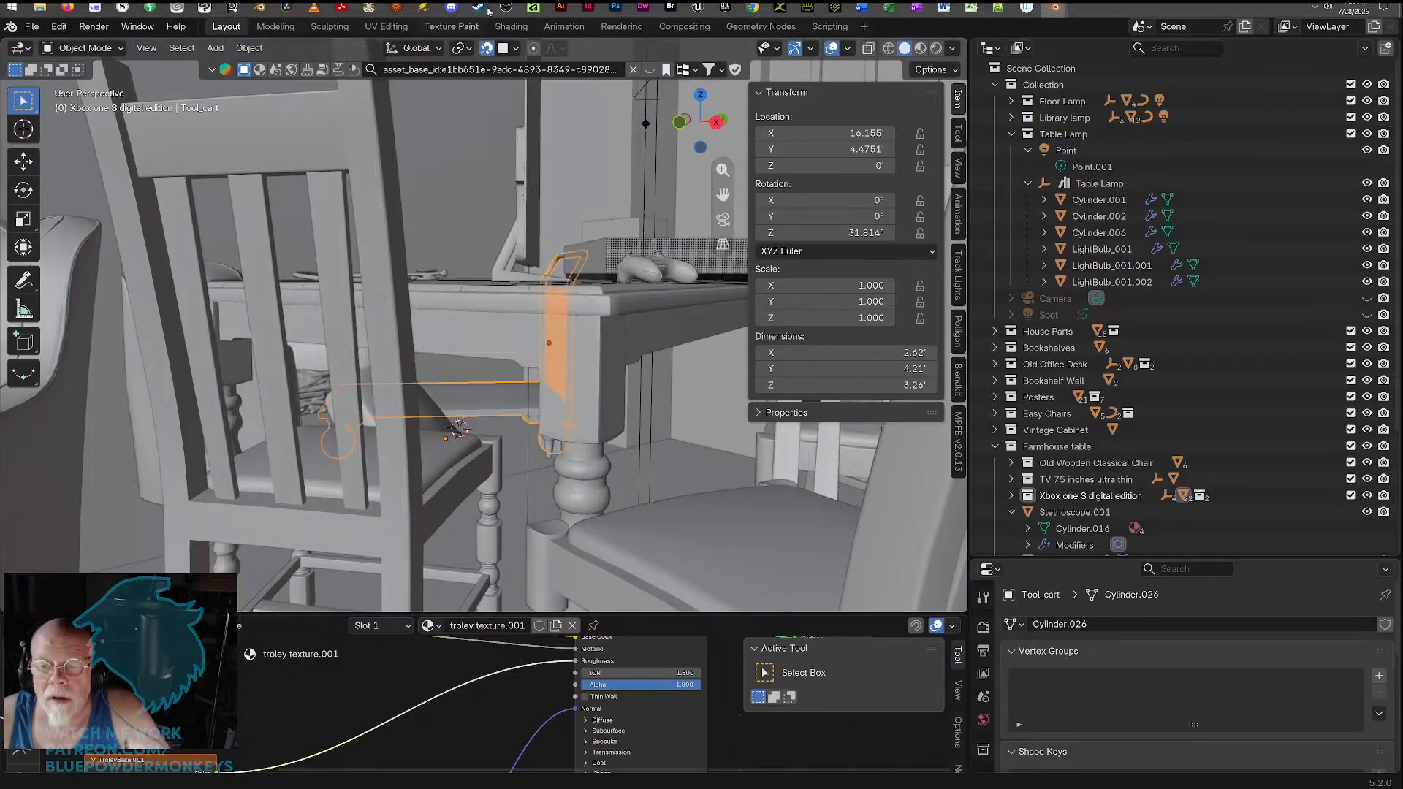
{"action": "scroll", "coordinate": [505, 206], "scroll_direction": "down", "scroll_amount": 6}
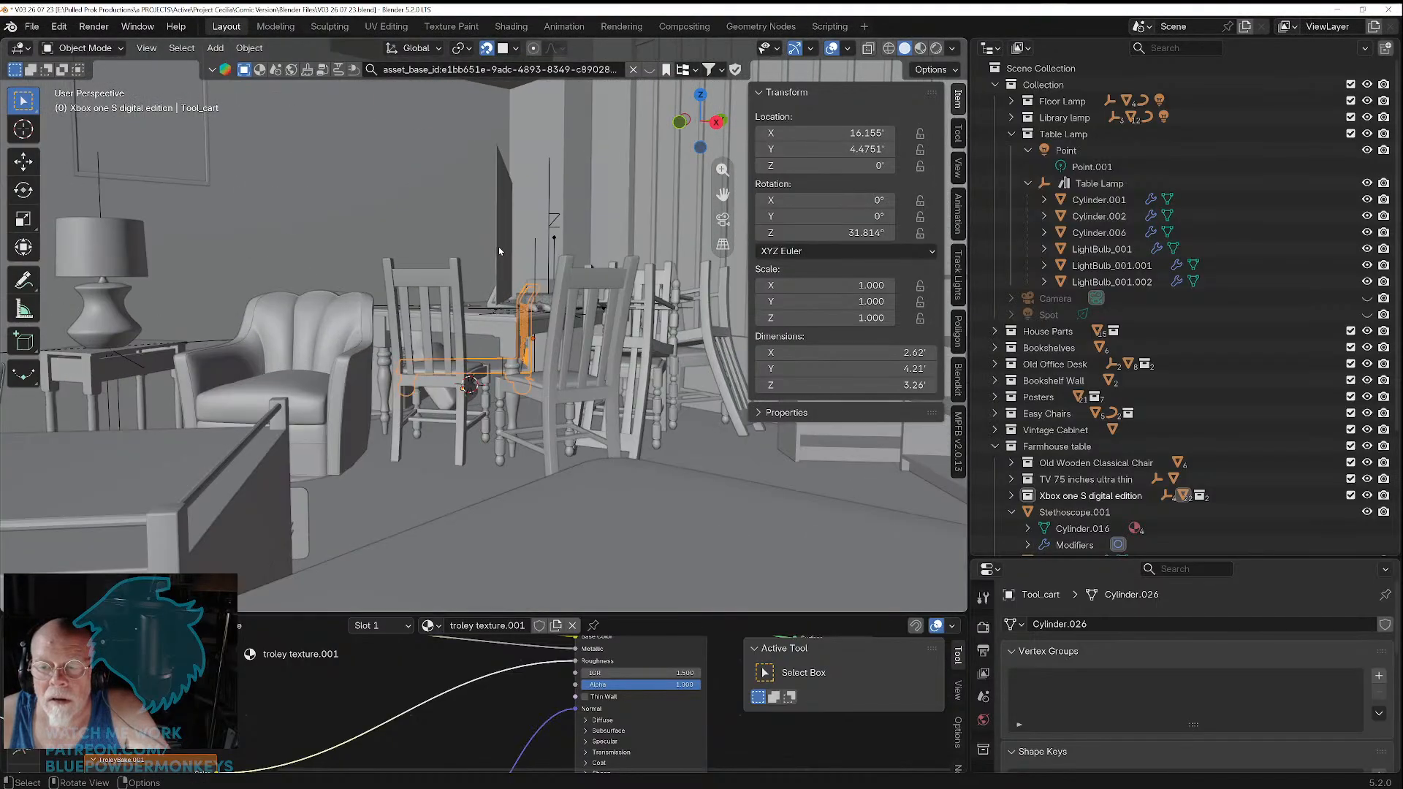
Step: From the top view, select the Wall Front object covering the tool cart, and try hiding it in the House Parts collection
{"action": "key", "text": "KP_7"}
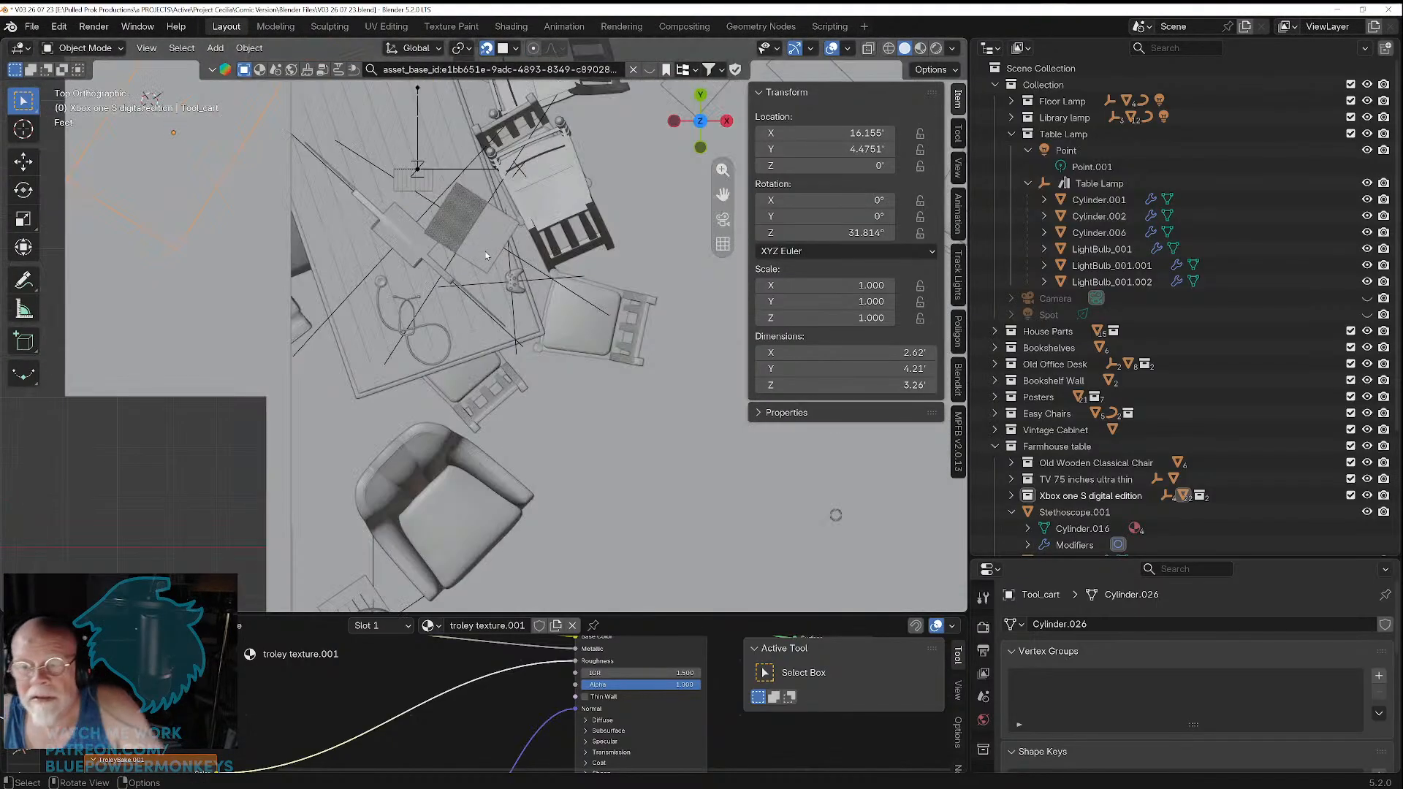
{"action": "middle_click_drag", "start_coordinate": [410, 344], "coordinate": [607, 528], "text": "shift"}
{"action": "left_click", "coordinate": [407, 439]}
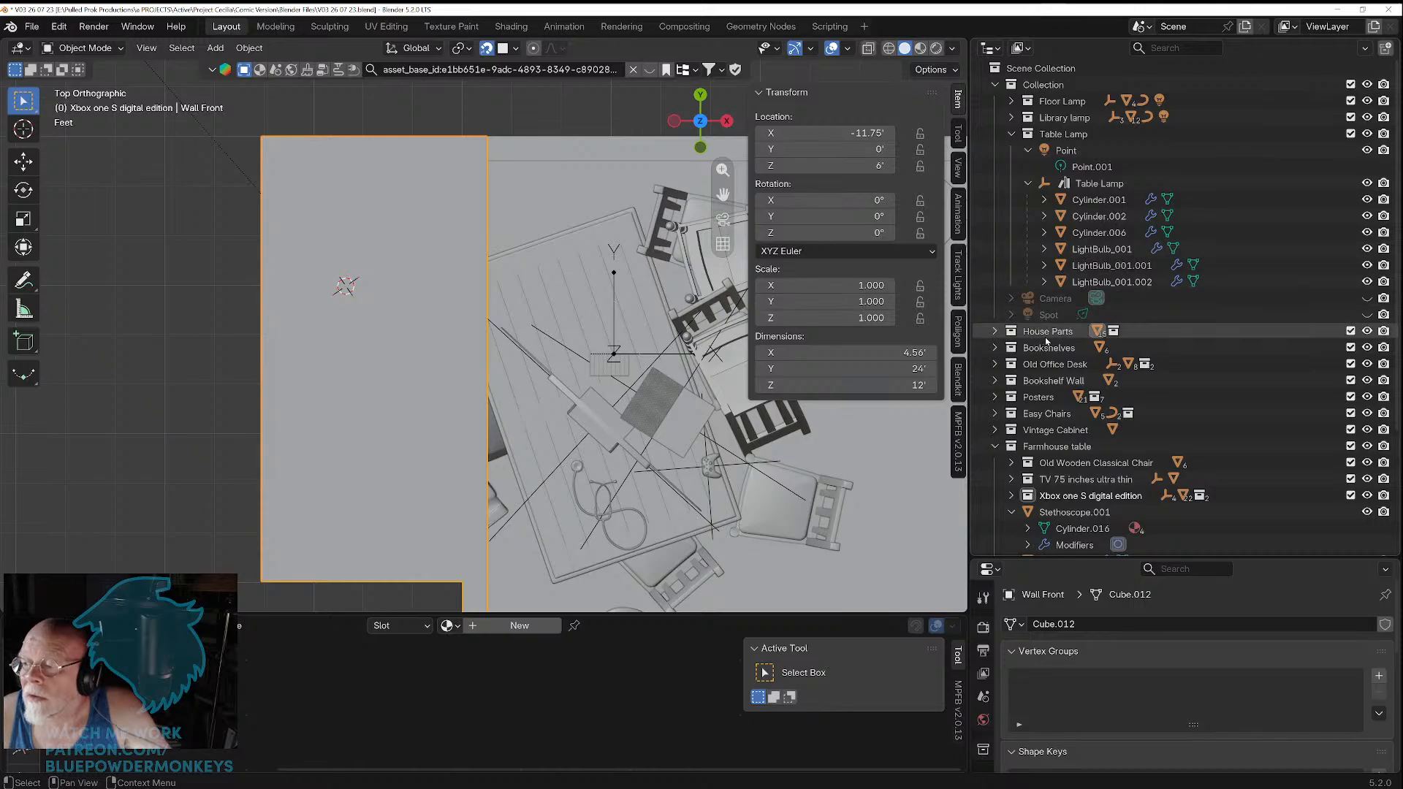
{"action": "left_click", "coordinate": [994, 331]}
{"action": "scroll", "coordinate": [1149, 423], "scroll_direction": "down", "scroll_amount": 4}
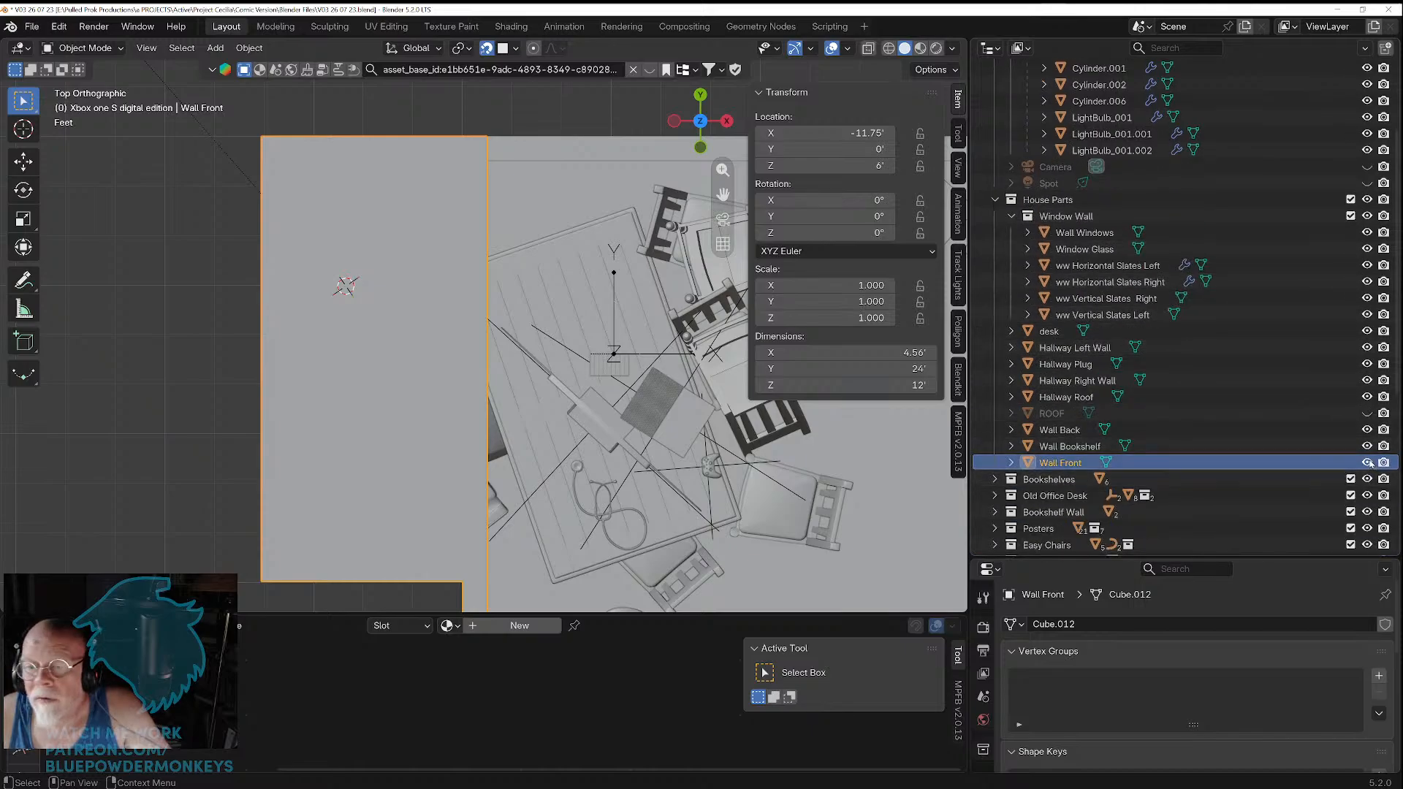
{"action": "left_click", "coordinate": [1367, 463]}
{"action": "left_click", "coordinate": [1367, 463]}
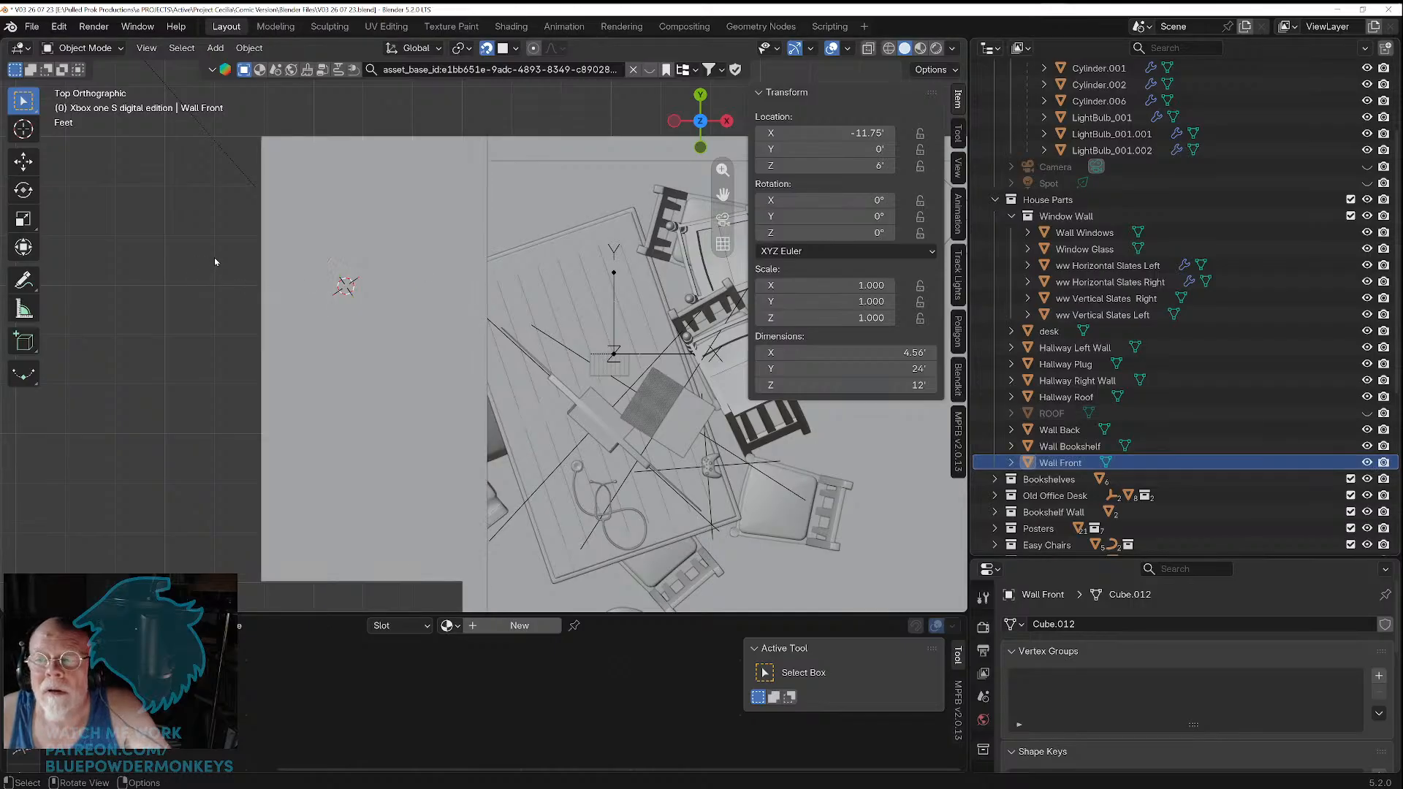
Step: Separate the two top faces of Wall Front's protruding alcove from the wall mesh into their own object
{"action": "middle_click_drag", "start_coordinate": [216, 253], "coordinate": [381, 175]}
{"action": "scroll", "coordinate": [380, 175], "scroll_direction": "down", "scroll_amount": 5}
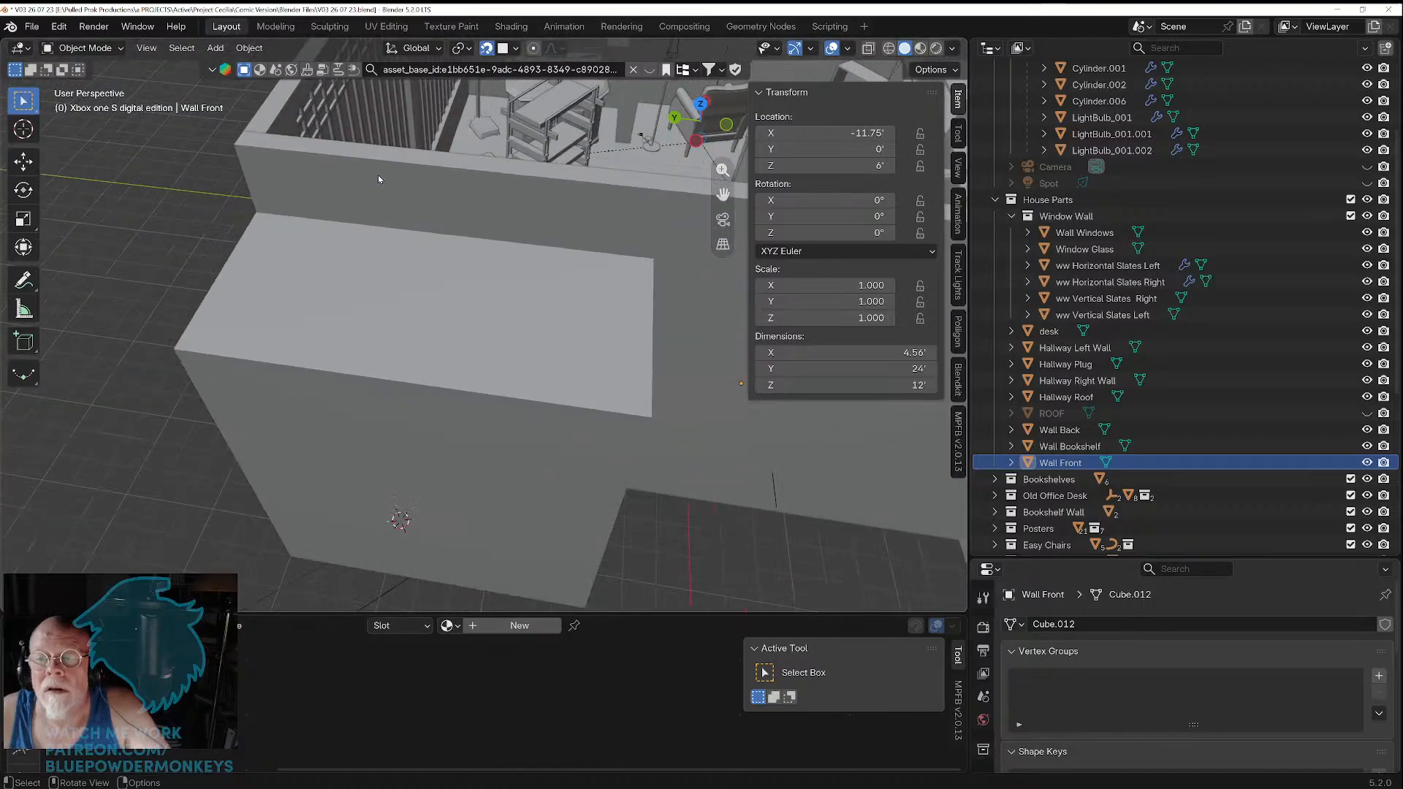
{"action": "left_click", "coordinate": [368, 228]}
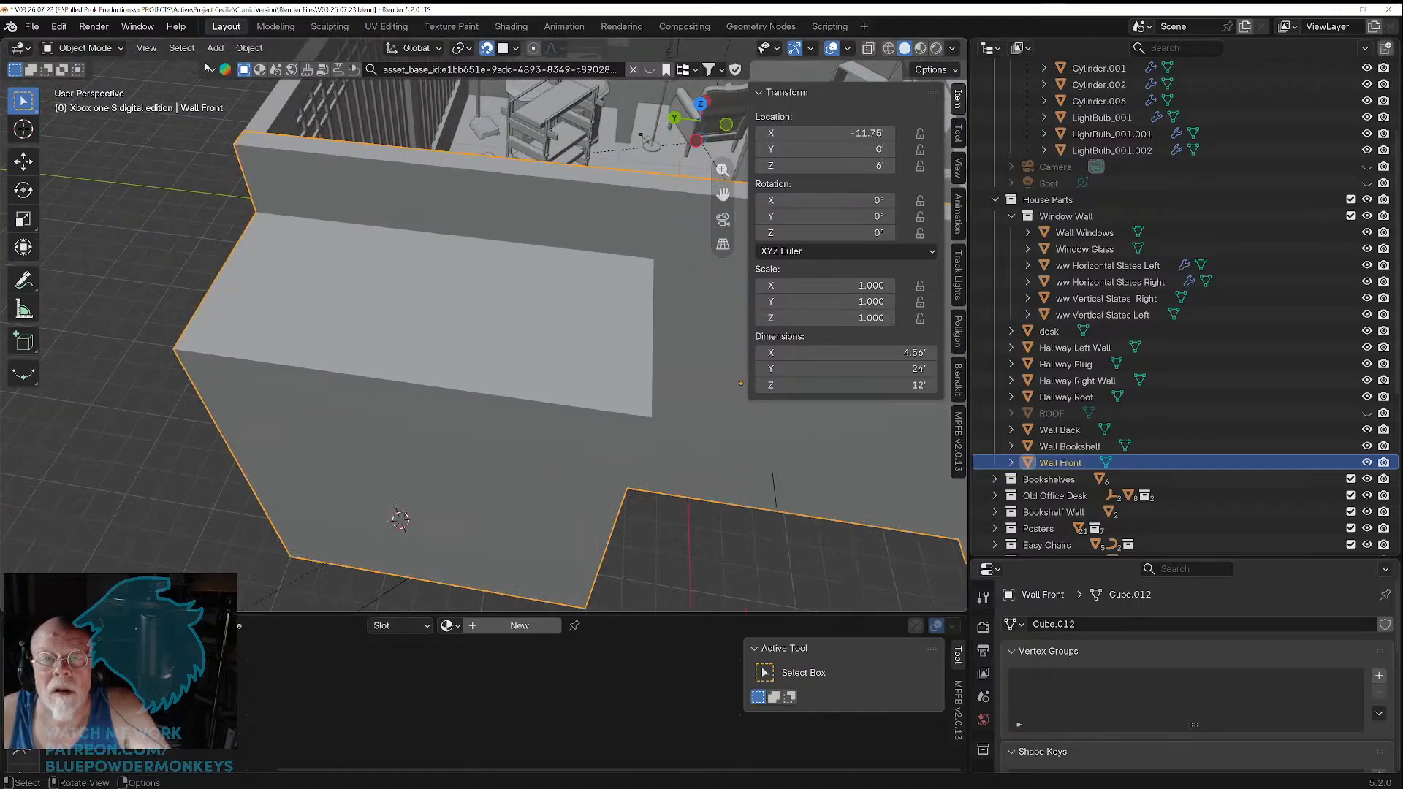
{"action": "key", "text": "Tab"}
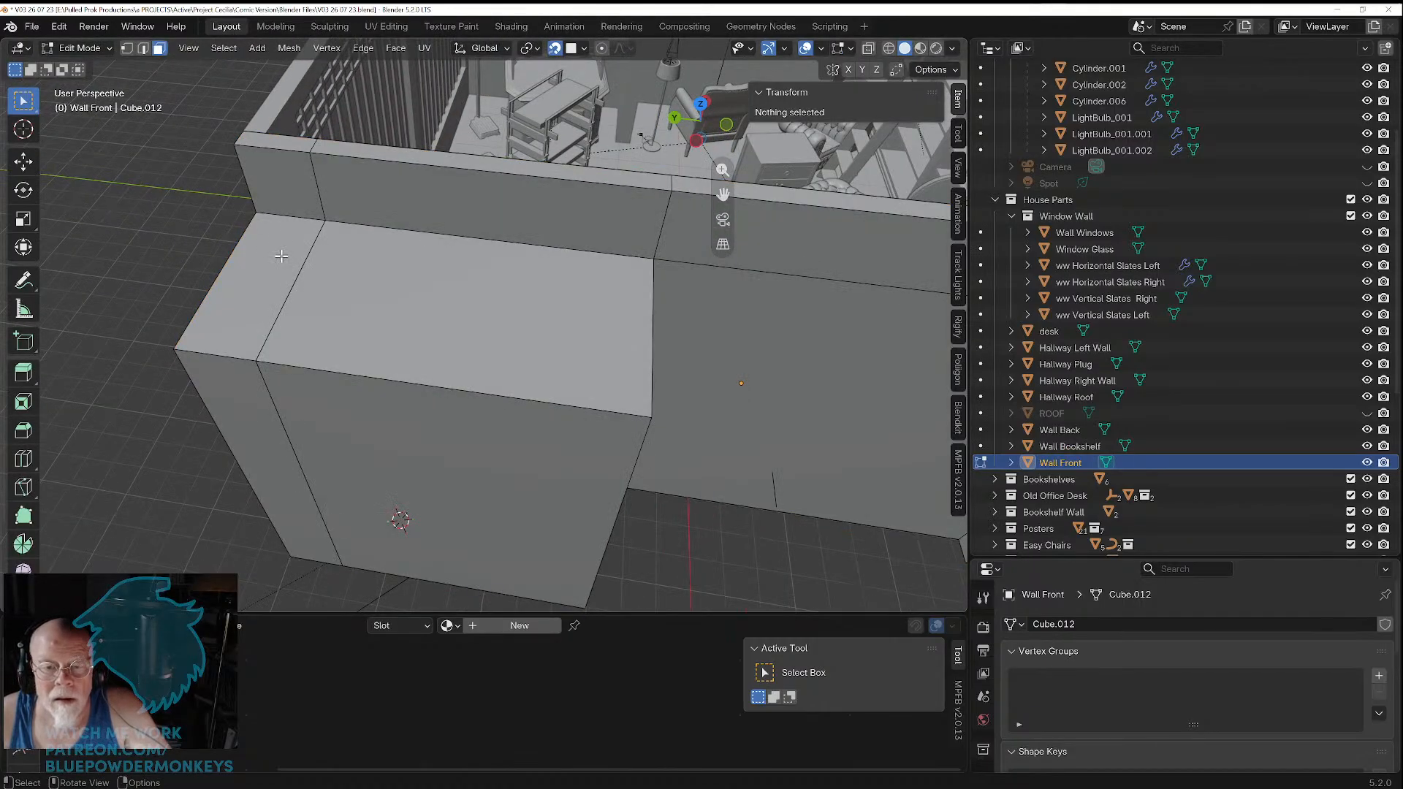
{"action": "left_click", "coordinate": [281, 256]}
{"action": "left_click", "coordinate": [361, 291], "text": "shift"}
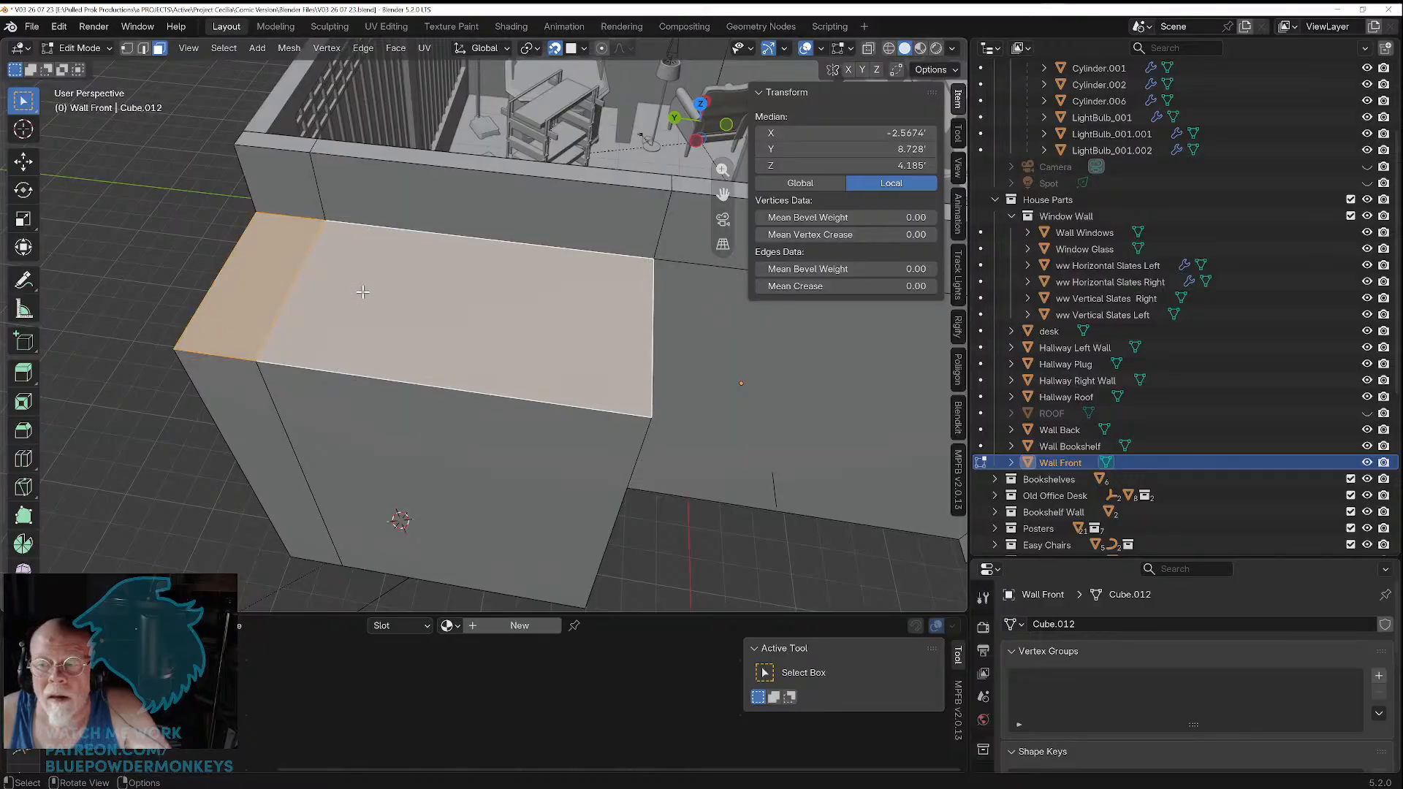
{"action": "middle_click_drag", "start_coordinate": [372, 284], "coordinate": [429, 272]}
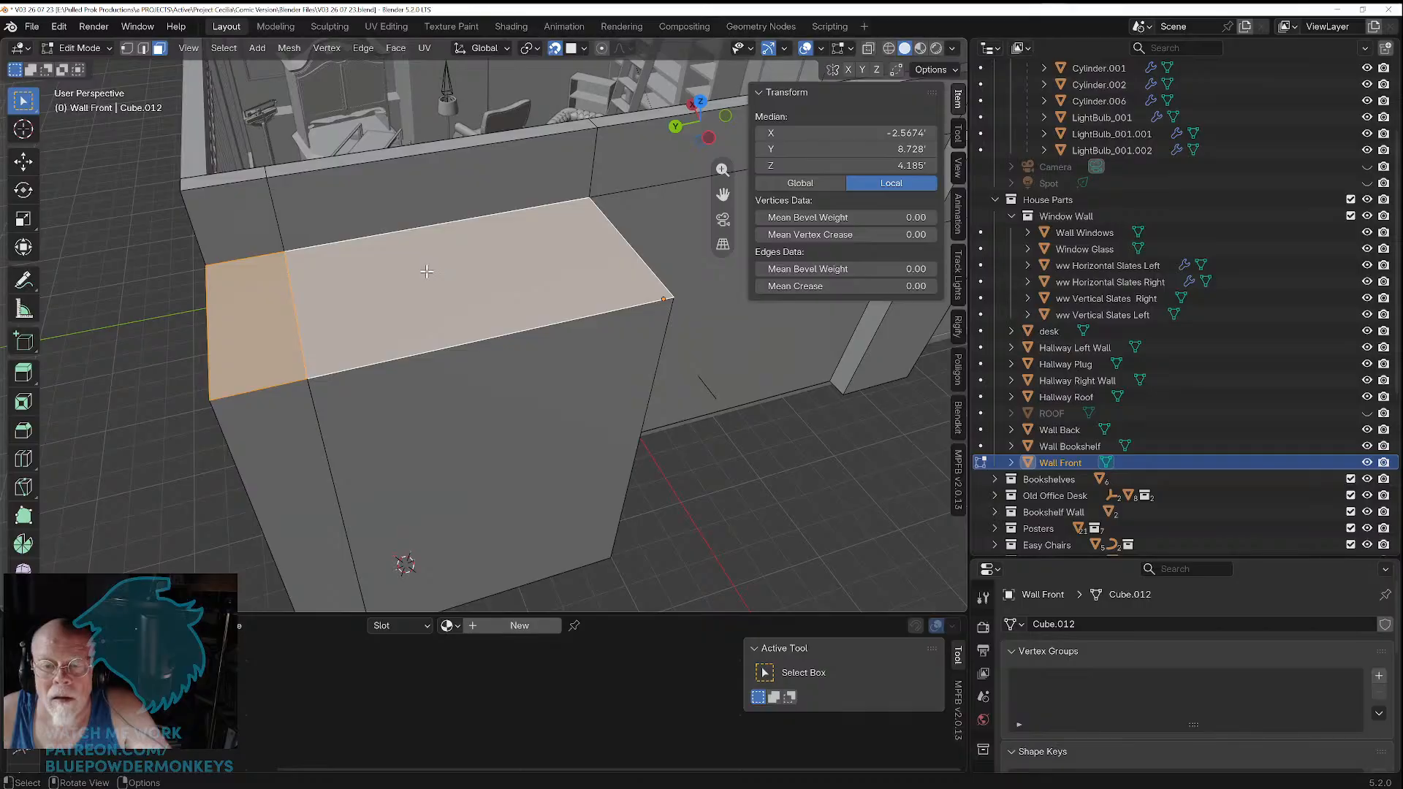
{"action": "right_click", "coordinate": [422, 280]}
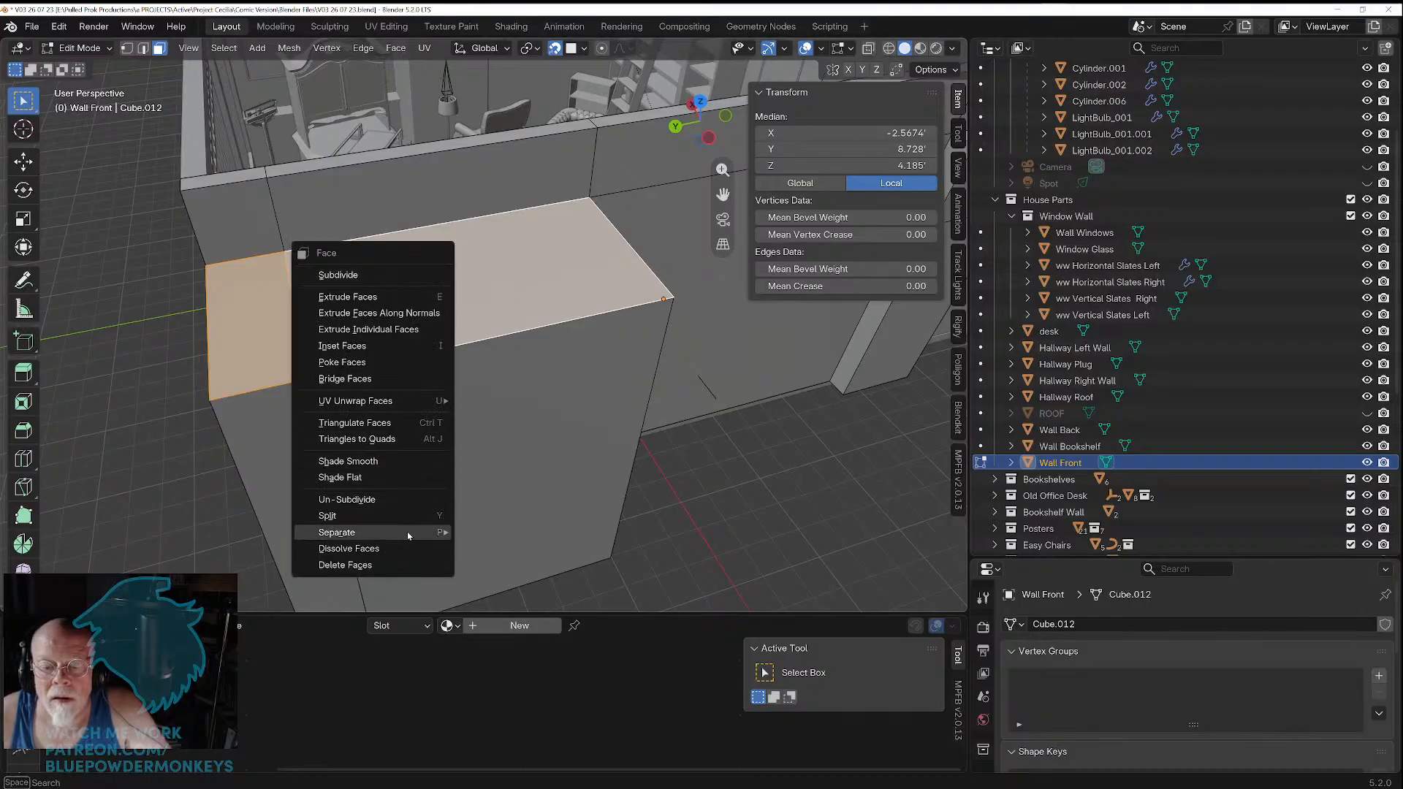
{"action": "mouse_move", "coordinate": [409, 533]}
{"action": "left_click", "coordinate": [499, 533]}
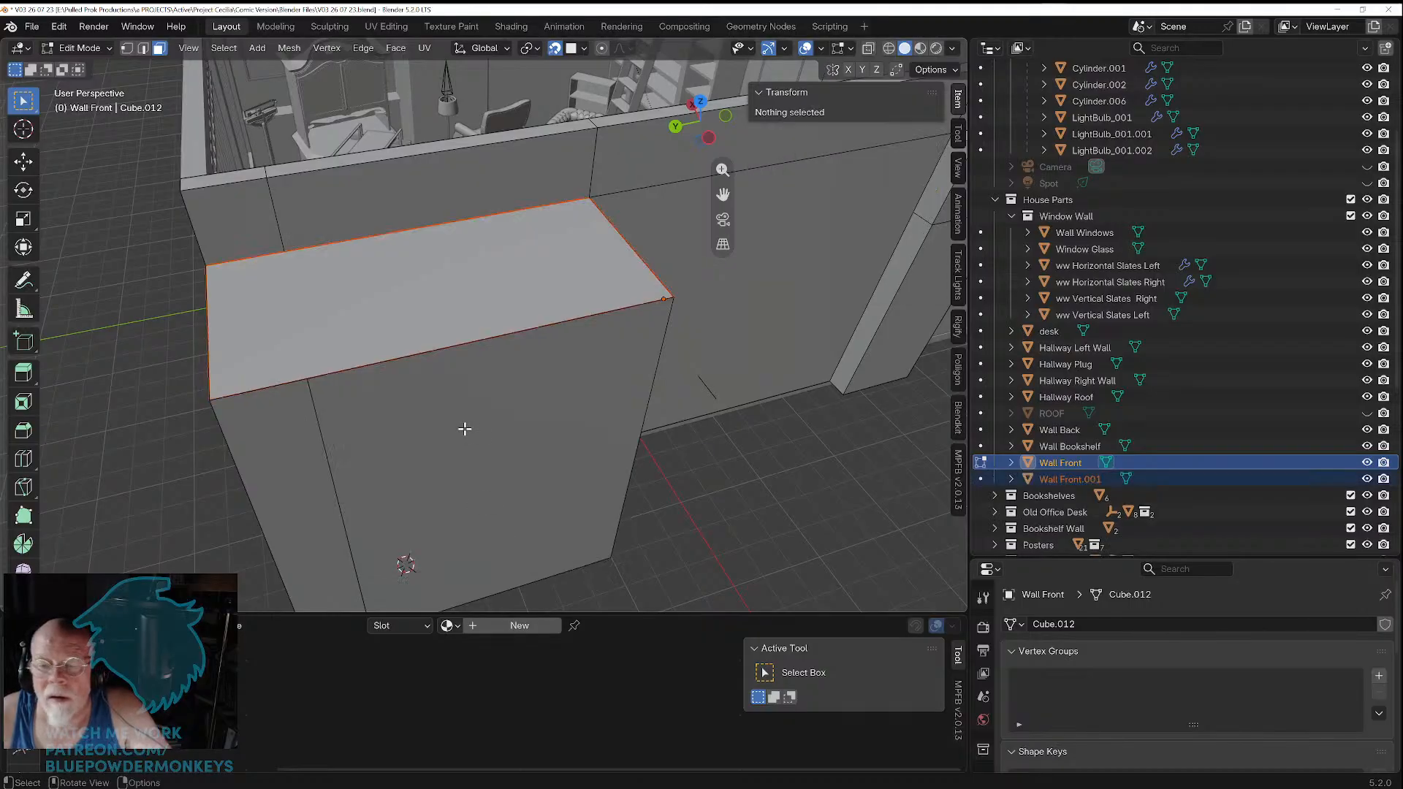
Step: Rename the separated roof piece Wall Front Roof and hide it to open the alcove from above
{"action": "double_click", "coordinate": [1075, 479]}
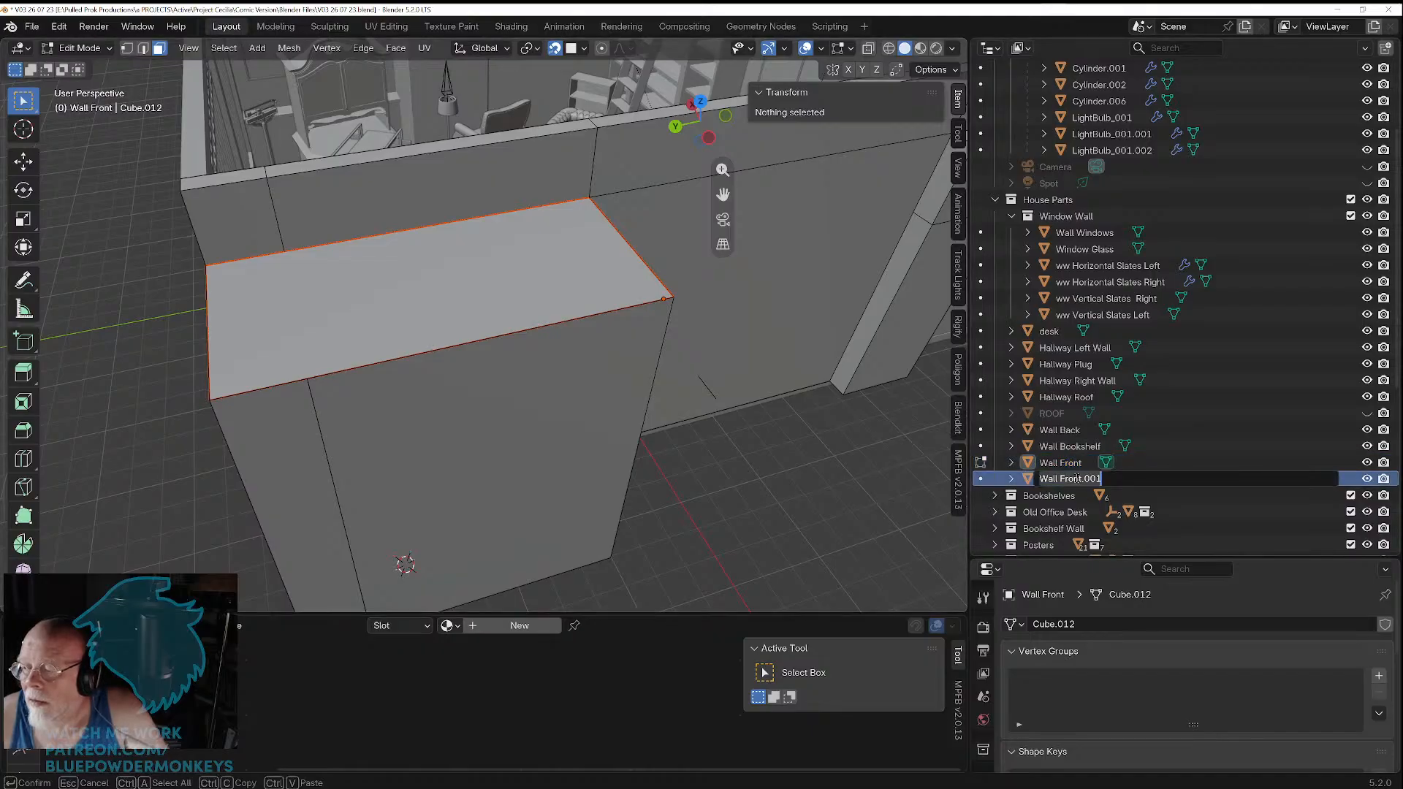
{"action": "key", "text": "BackSpace"}
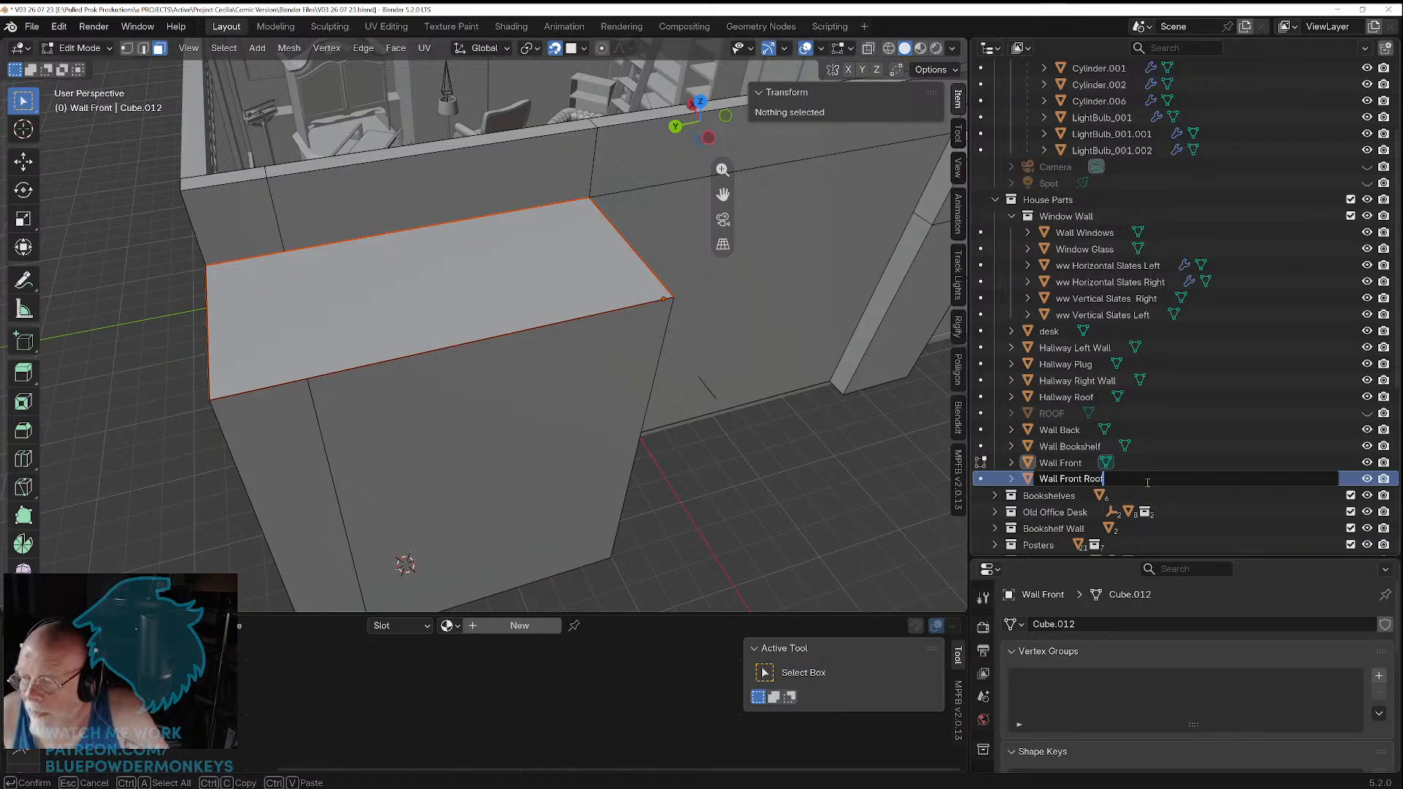
{"action": "key", "text": "Return"}
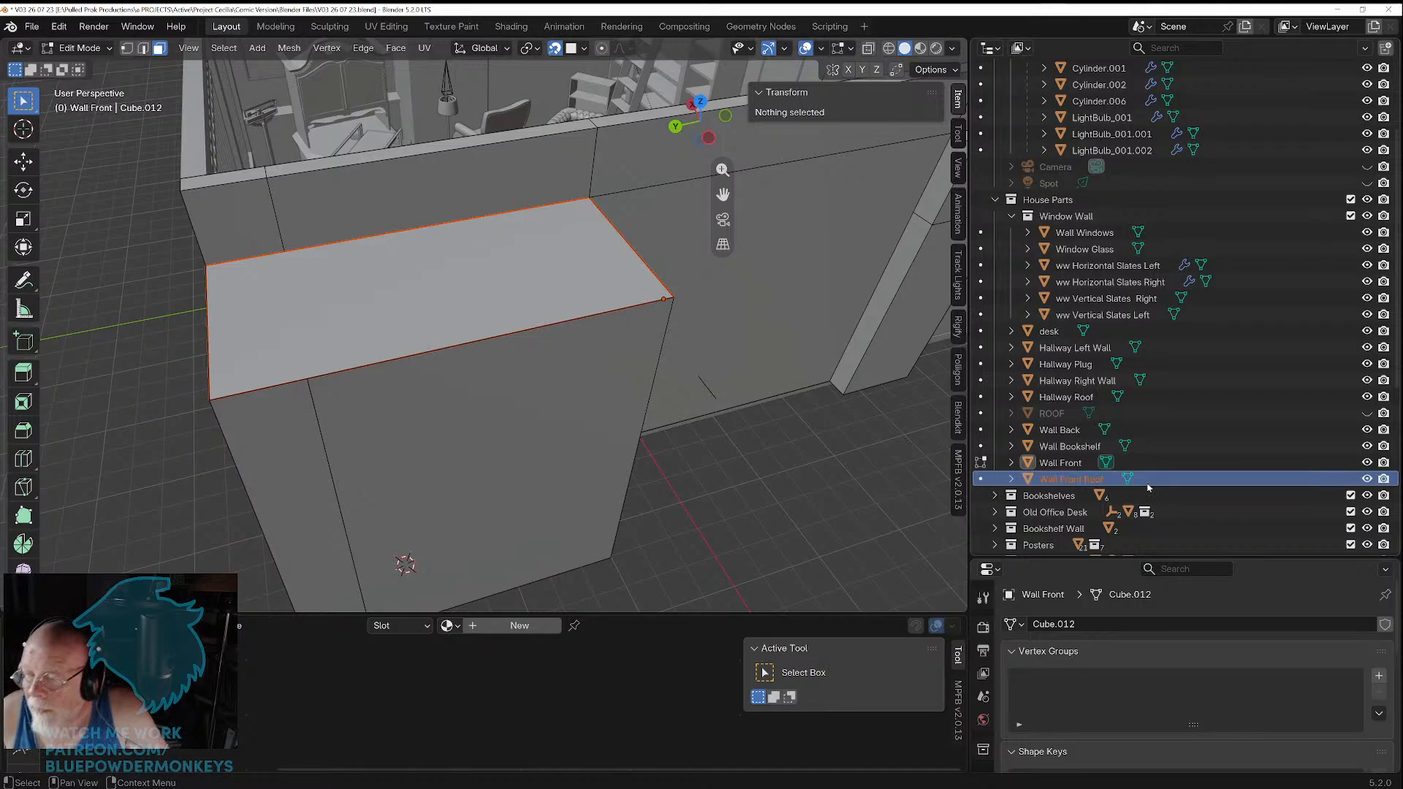
{"action": "left_click", "coordinate": [1367, 478]}
{"action": "middle_click_drag", "start_coordinate": [468, 298], "coordinate": [404, 365]}
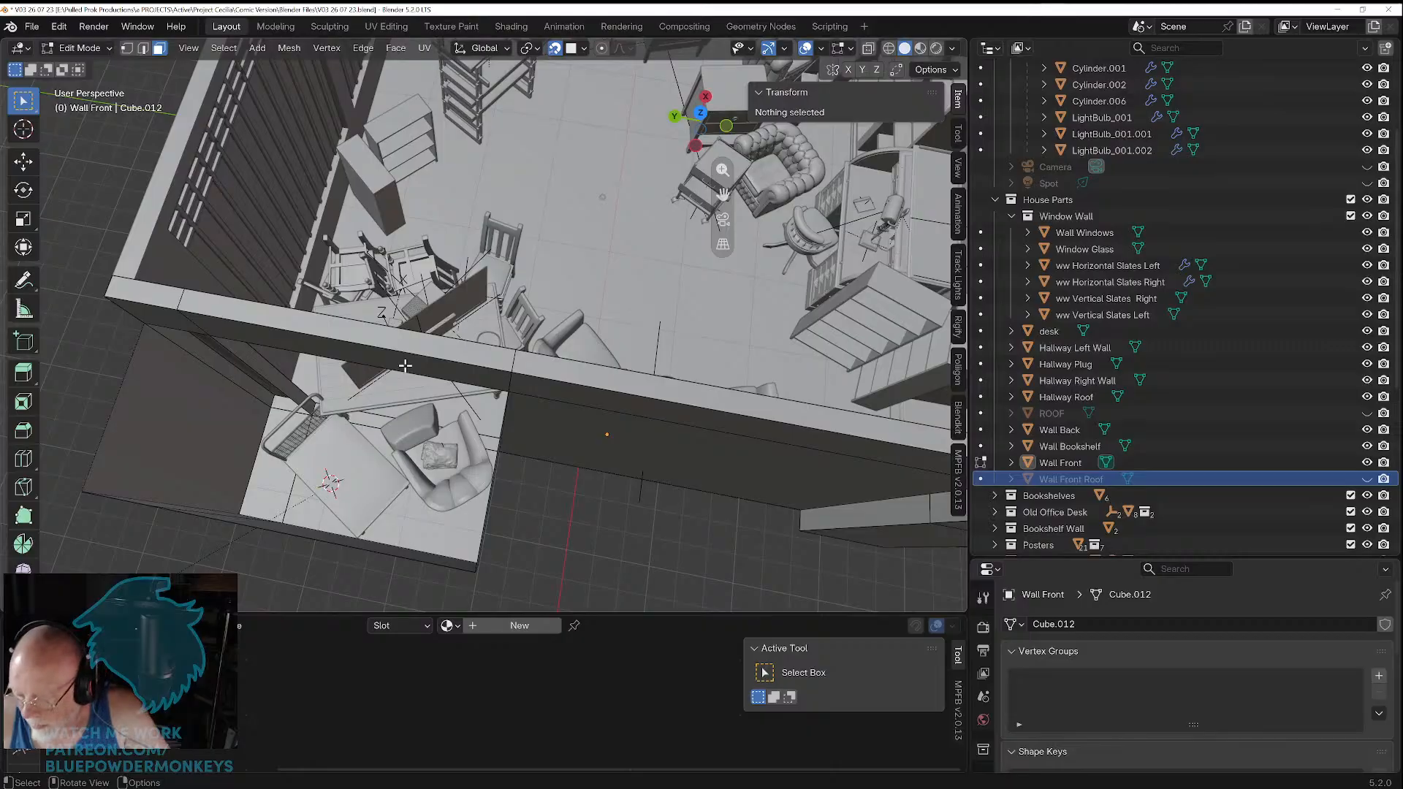
{"action": "key", "text": "KP_7"}
{"action": "scroll", "coordinate": [311, 281], "scroll_direction": "up", "scroll_amount": 3}
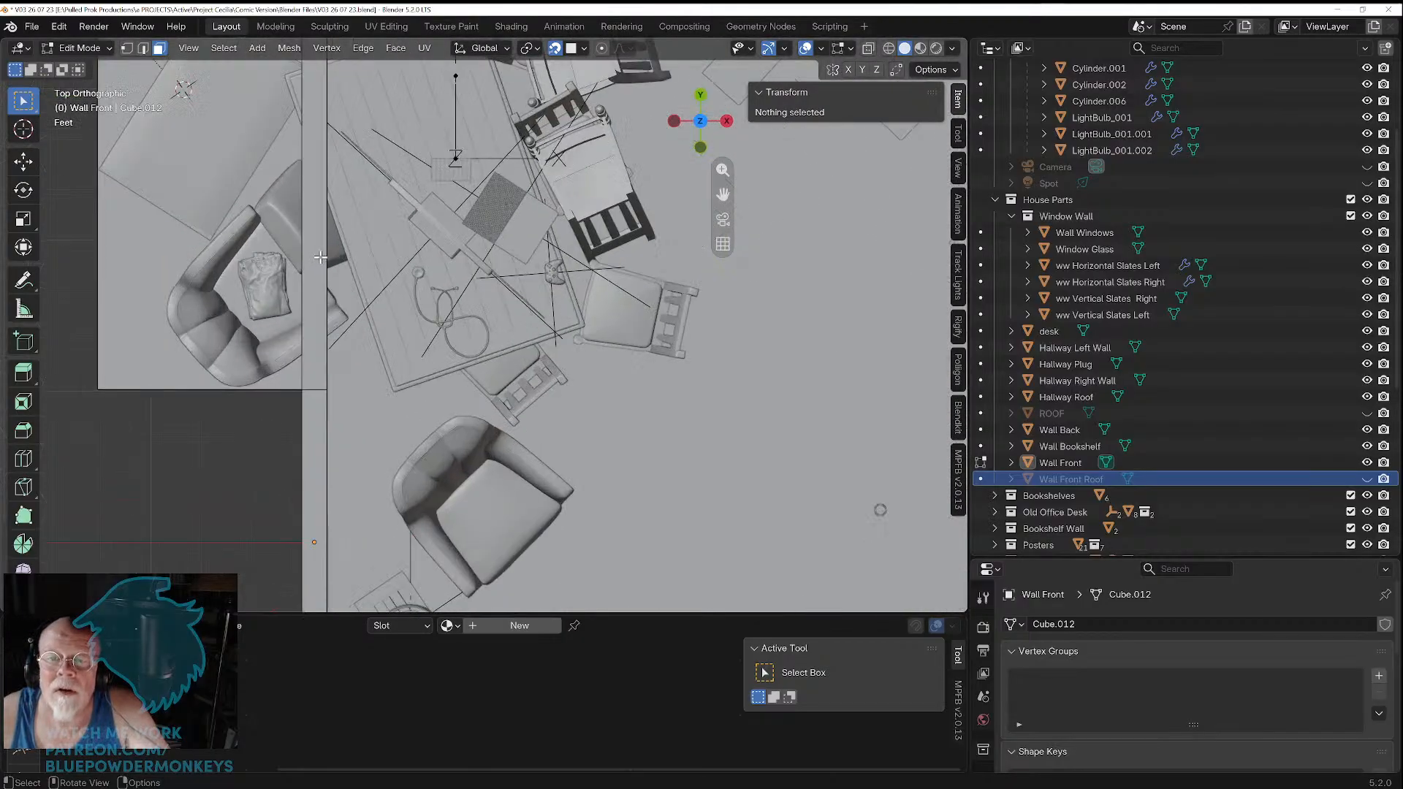
{"action": "middle_click_drag", "start_coordinate": [317, 239], "coordinate": [459, 476], "text": "shift"}
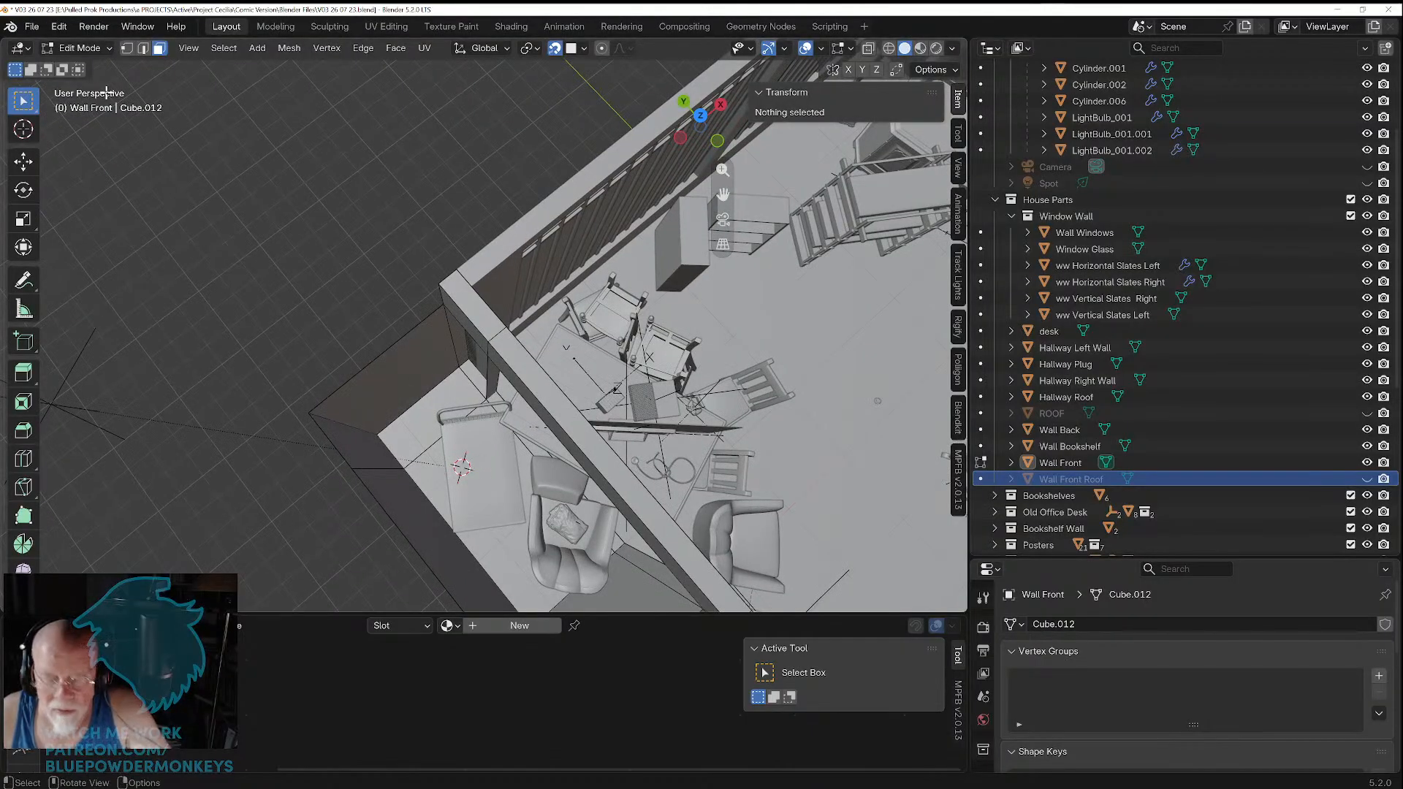
Step: Return to Object Mode, select the tool cart in the alcove, and rotate it about 23° around Z from the top view
{"action": "key", "text": "Tab"}
{"action": "left_click", "coordinate": [470, 442]}
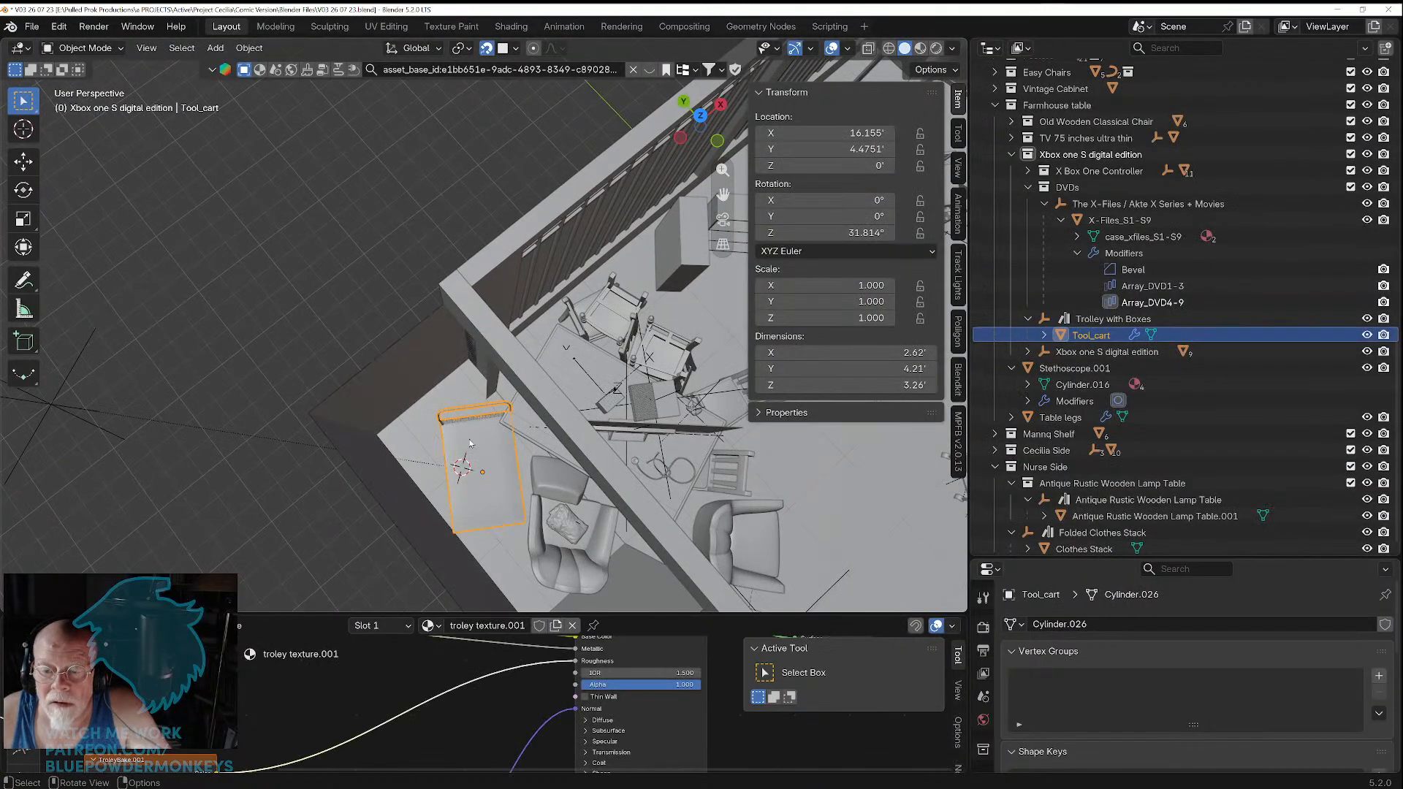
{"action": "key", "text": "KP_7"}
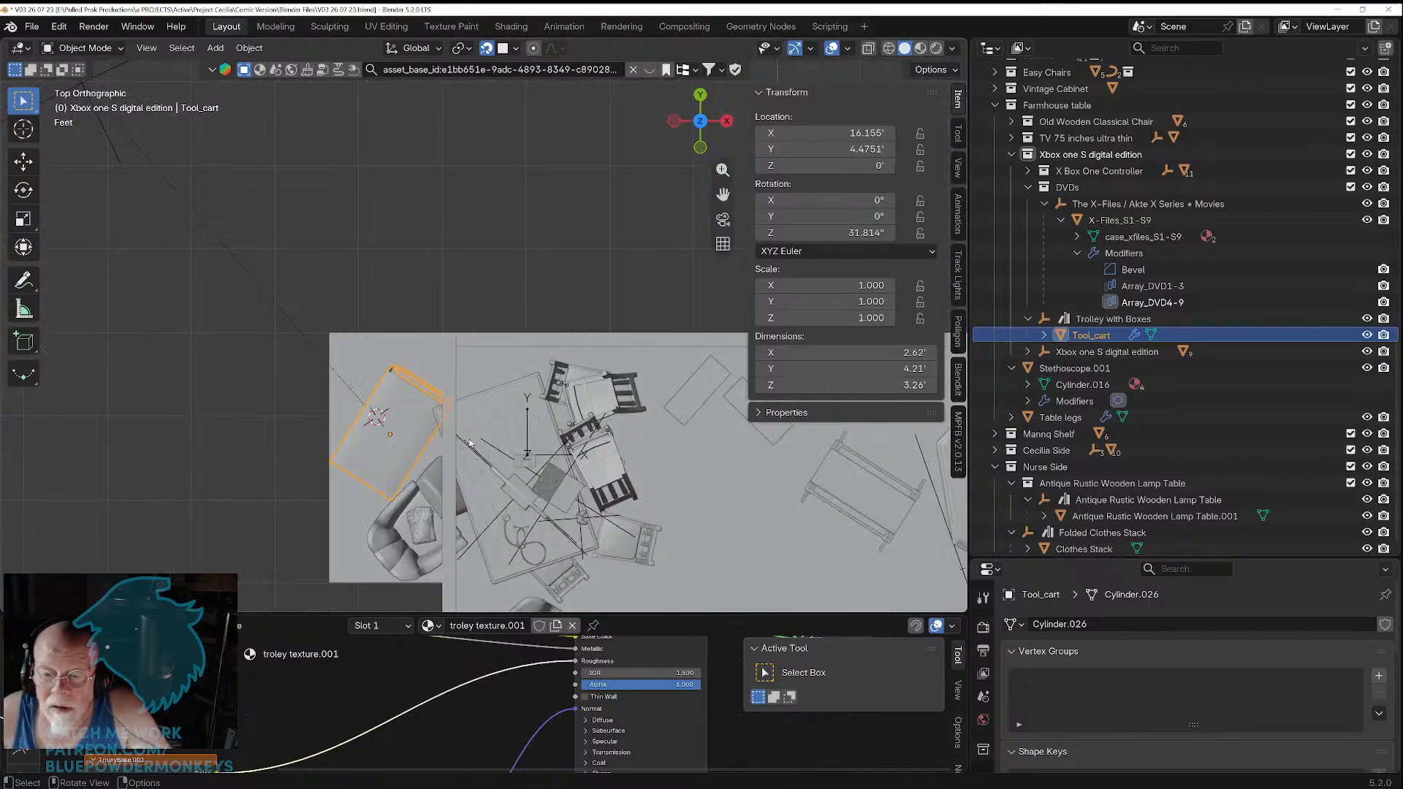
{"action": "scroll", "coordinate": [420, 426], "scroll_direction": "up", "scroll_amount": 3}
{"action": "middle_click_drag", "start_coordinate": [389, 460], "coordinate": [417, 375], "text": "shift"}
{"action": "key", "text": "r"}
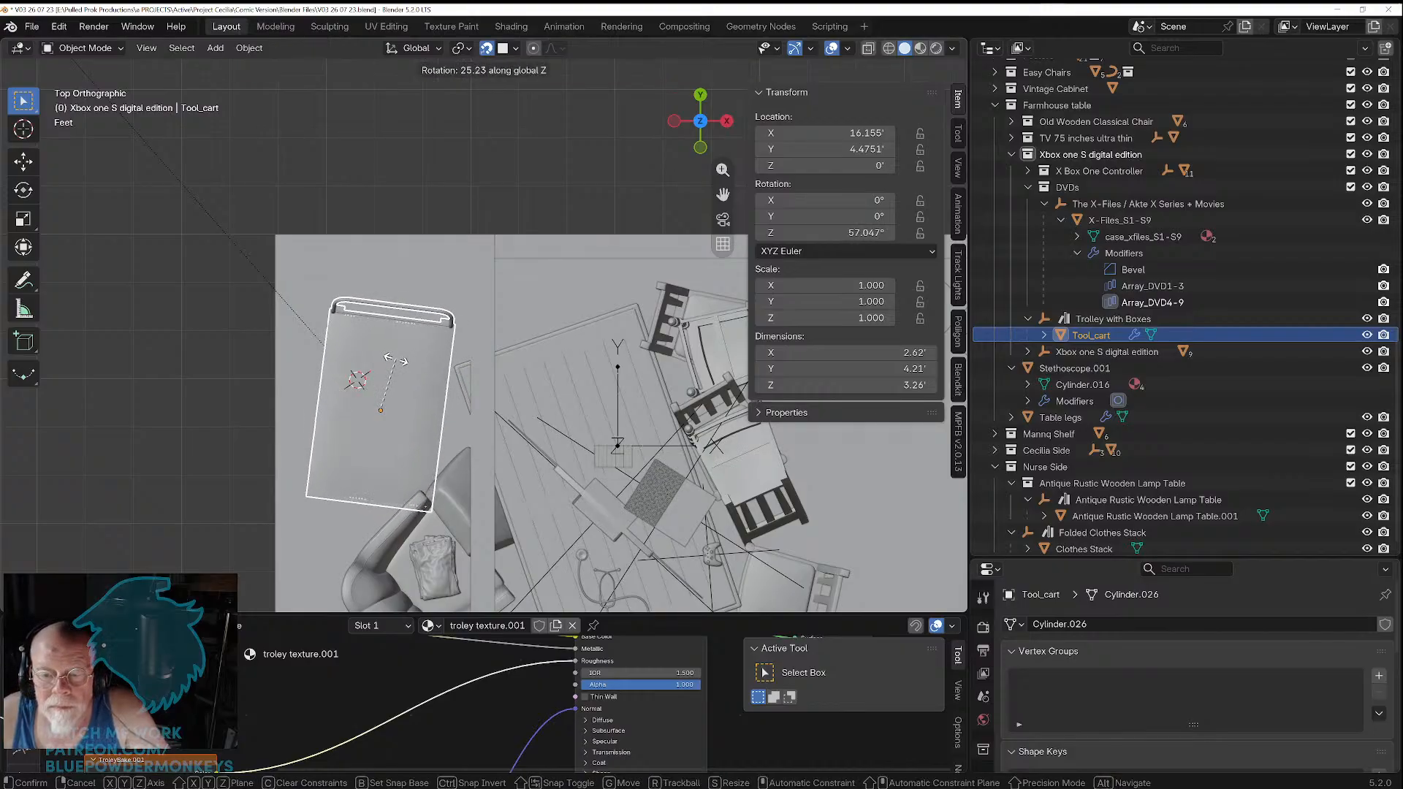
{"action": "left_click", "coordinate": [398, 361]}
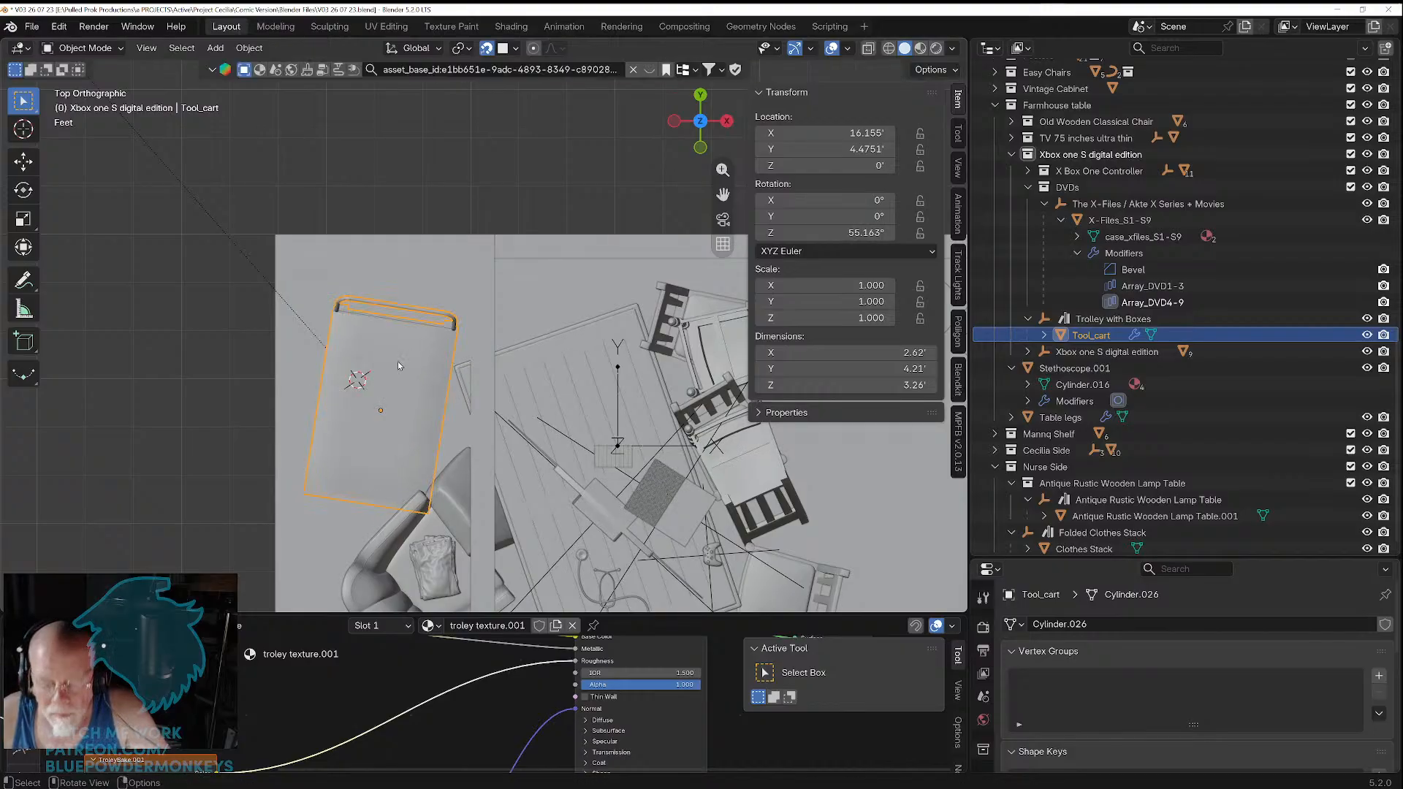
Step: Move the tool cart about 0.7 ft along global Y toward the alcove's back wall and check its placement in perspective
{"action": "key", "text": "g"}
{"action": "key", "text": "y"}
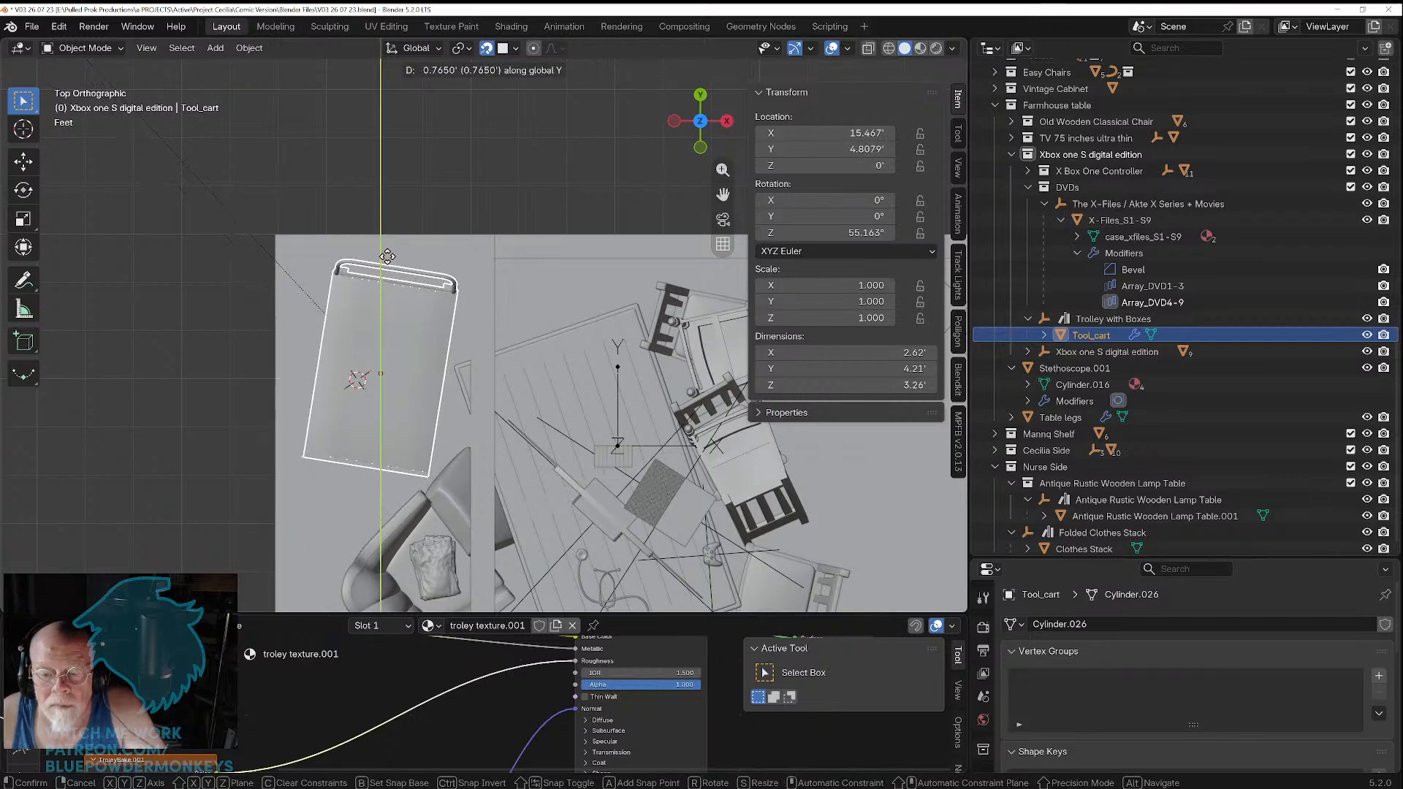
{"action": "left_click", "coordinate": [385, 261]}
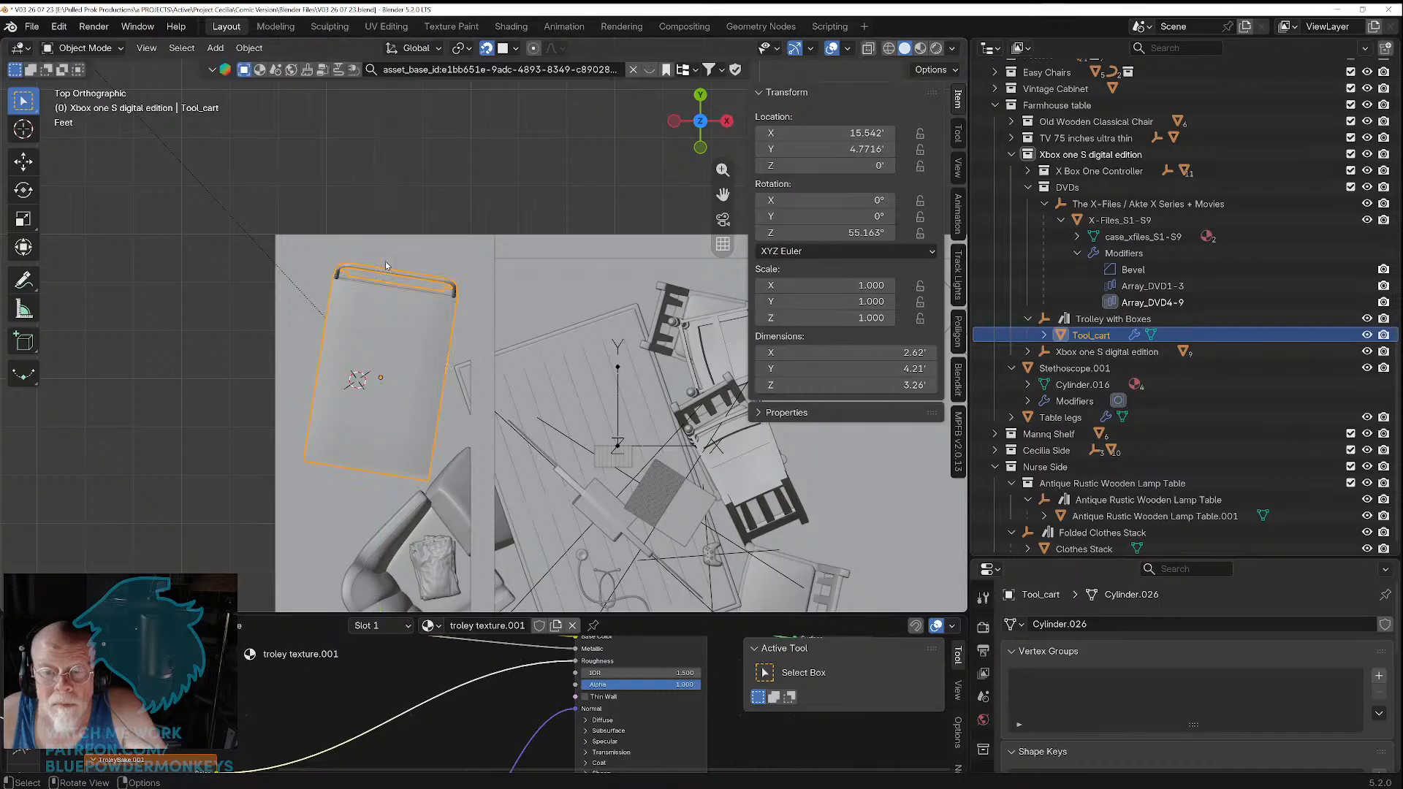
{"action": "middle_click_drag", "start_coordinate": [385, 276], "coordinate": [442, 228]}
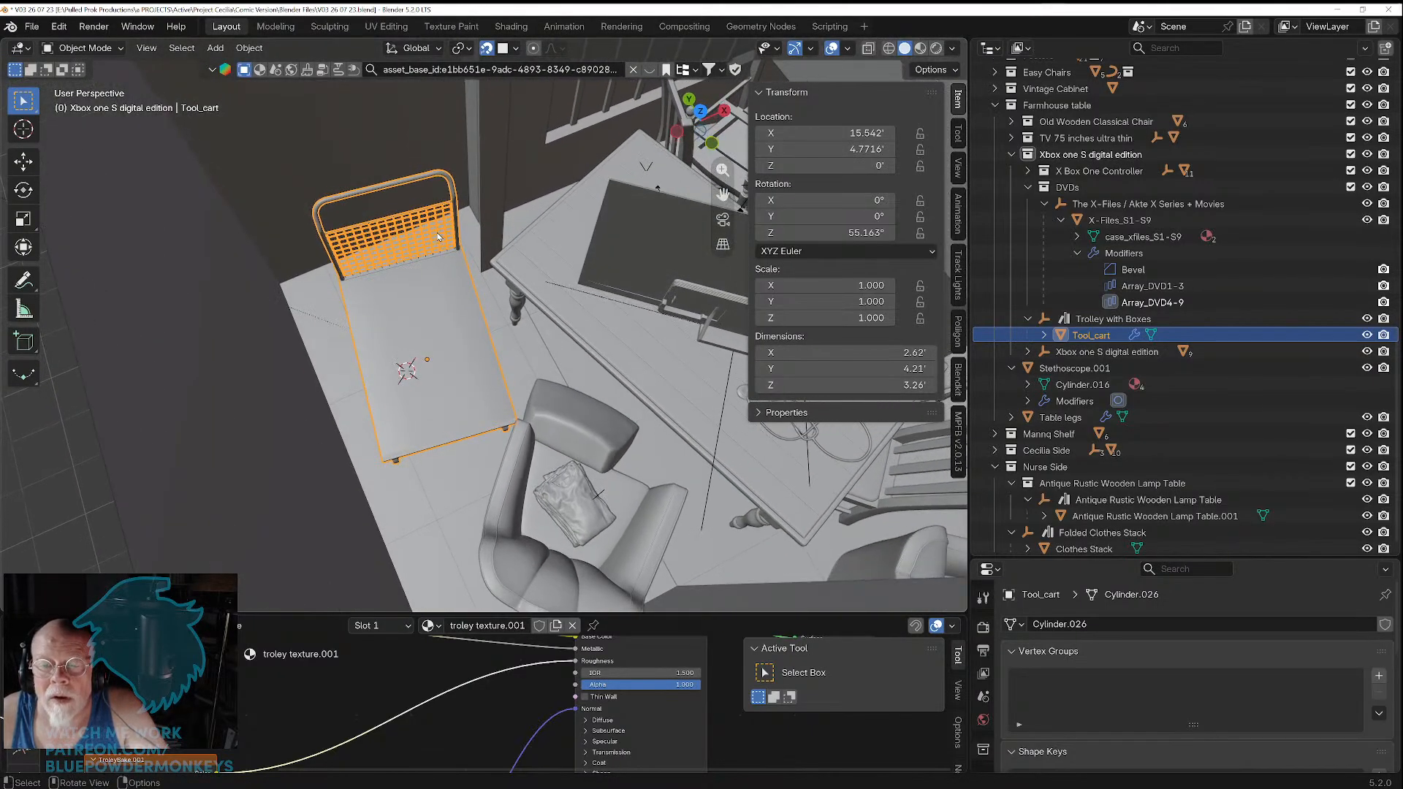
{"action": "scroll", "coordinate": [435, 257], "scroll_direction": "down", "scroll_amount": 4}
{"action": "scroll", "coordinate": [435, 257], "scroll_direction": "down", "scroll_amount": 1}
{"action": "middle_click_drag", "start_coordinate": [339, 209], "coordinate": [370, 237], "text": "shift"}
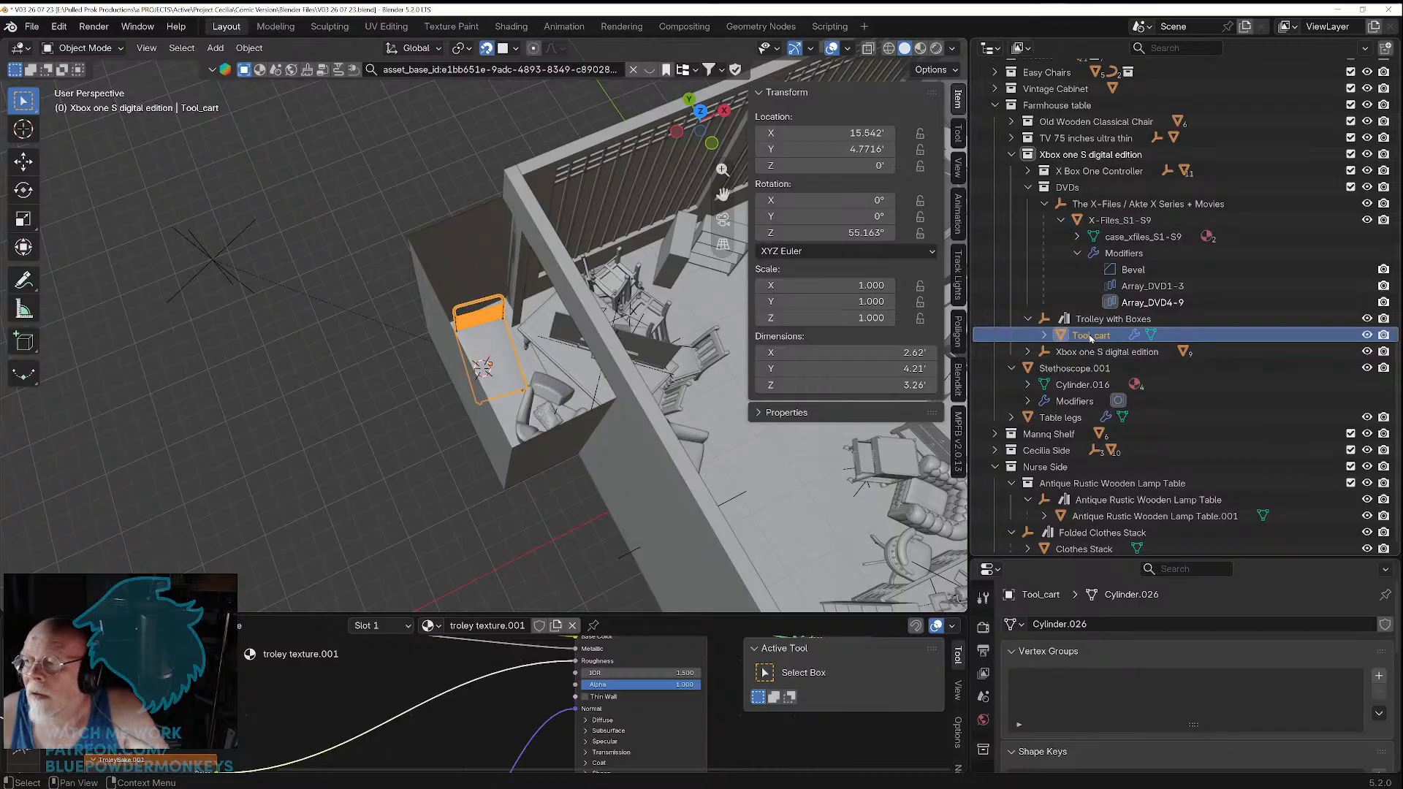
Step: Move Tool_cart into the Nurse Side collection, collapse the expanded furniture collections, and select Nurse Side
{"action": "left_click_drag", "start_coordinate": [1090, 338], "coordinate": [1065, 457]}
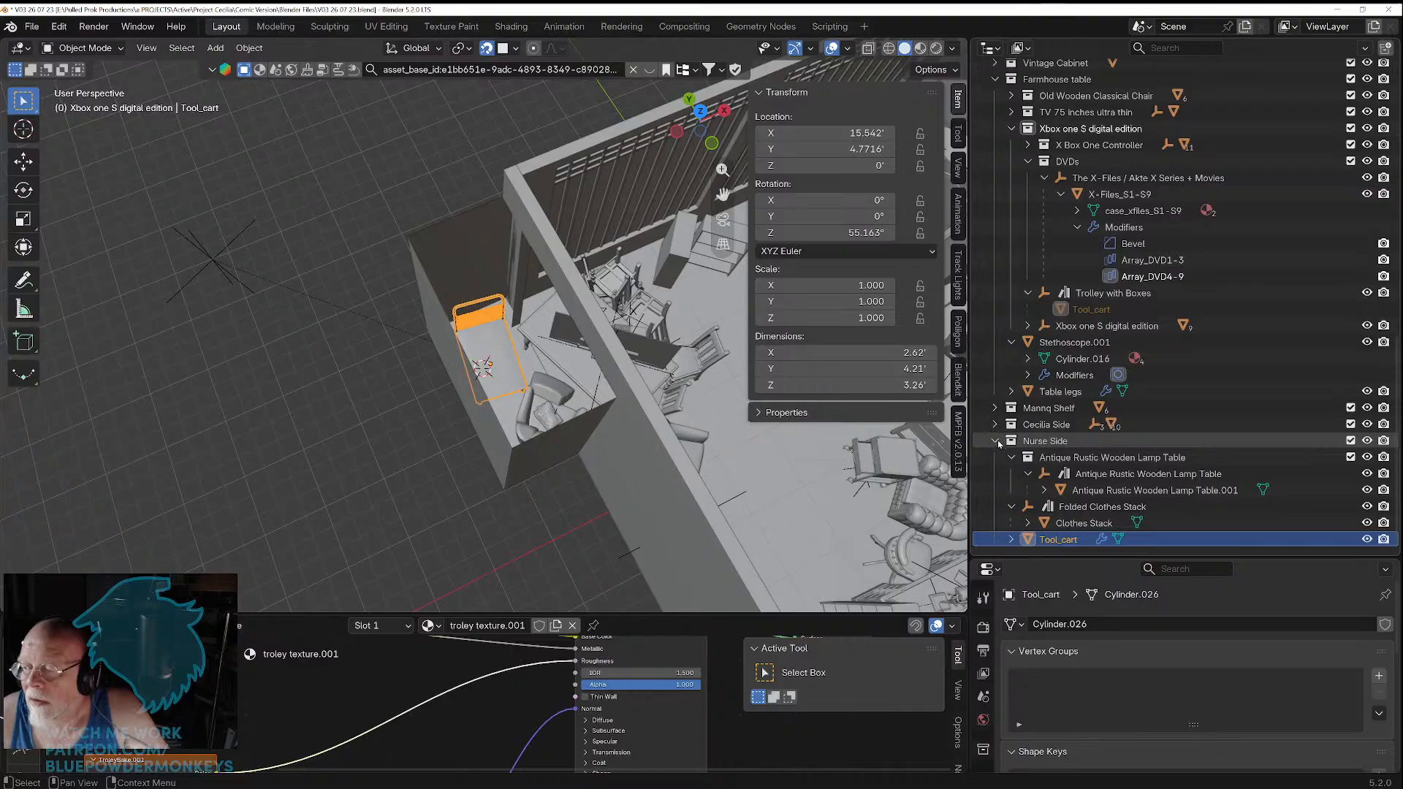
{"action": "left_click_drag", "start_coordinate": [995, 441], "coordinate": [998, 181]}
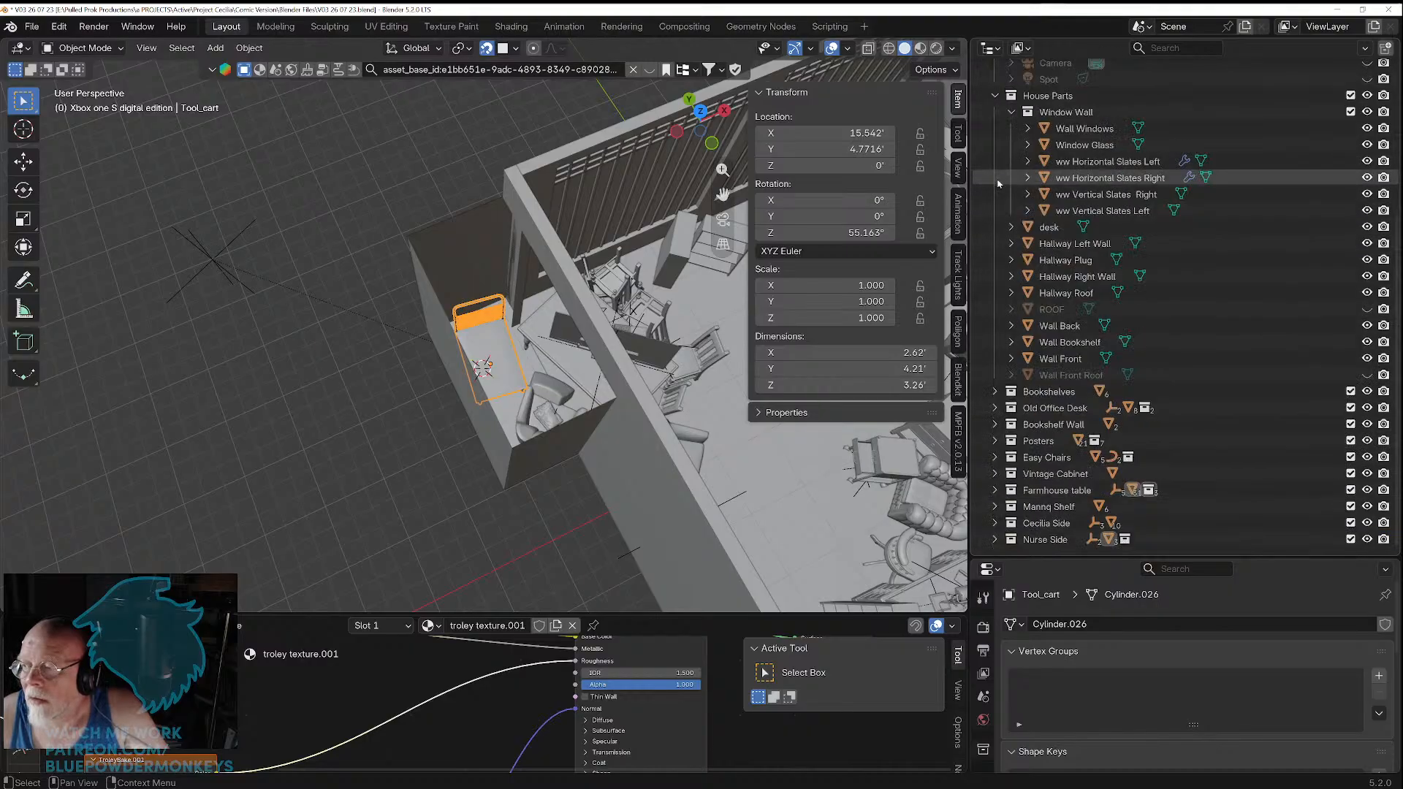
{"action": "left_click", "coordinate": [1040, 542]}
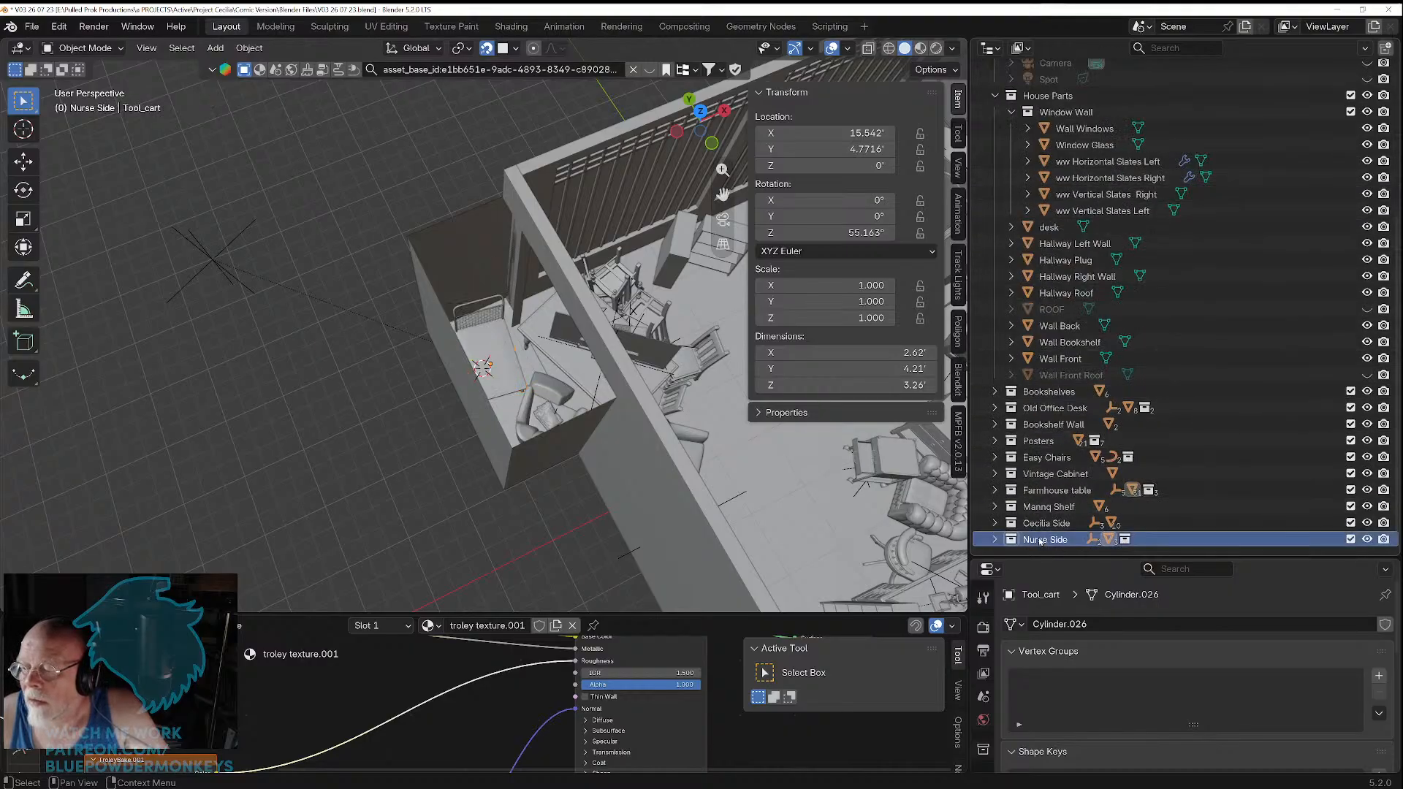
Step: Examine the Nurse Side collection's contents, including Tool_cart's mesh data, material and modifiers, and reselect Tool_cart
{"action": "left_click", "coordinate": [993, 540]}
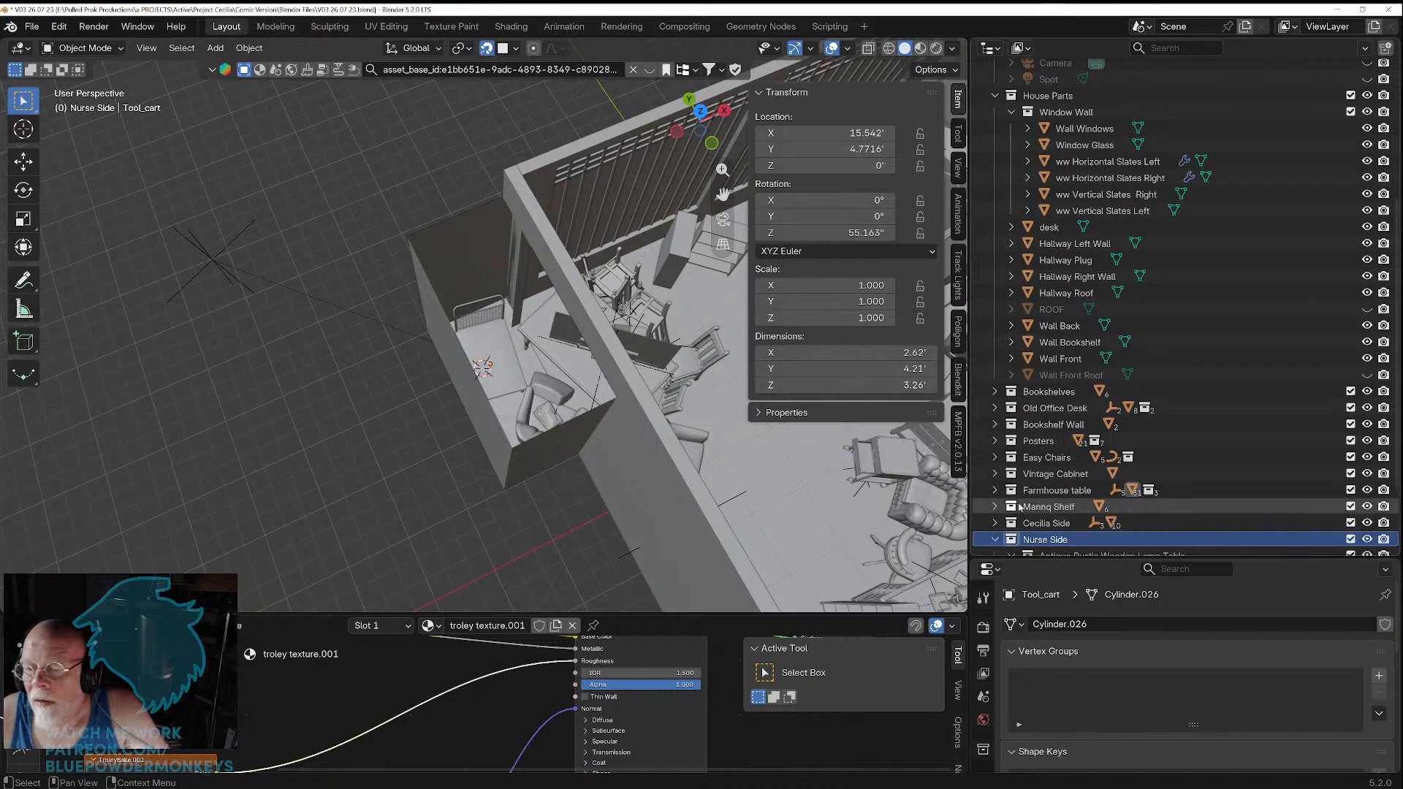
{"action": "scroll", "coordinate": [1023, 501], "scroll_direction": "down", "scroll_amount": 3}
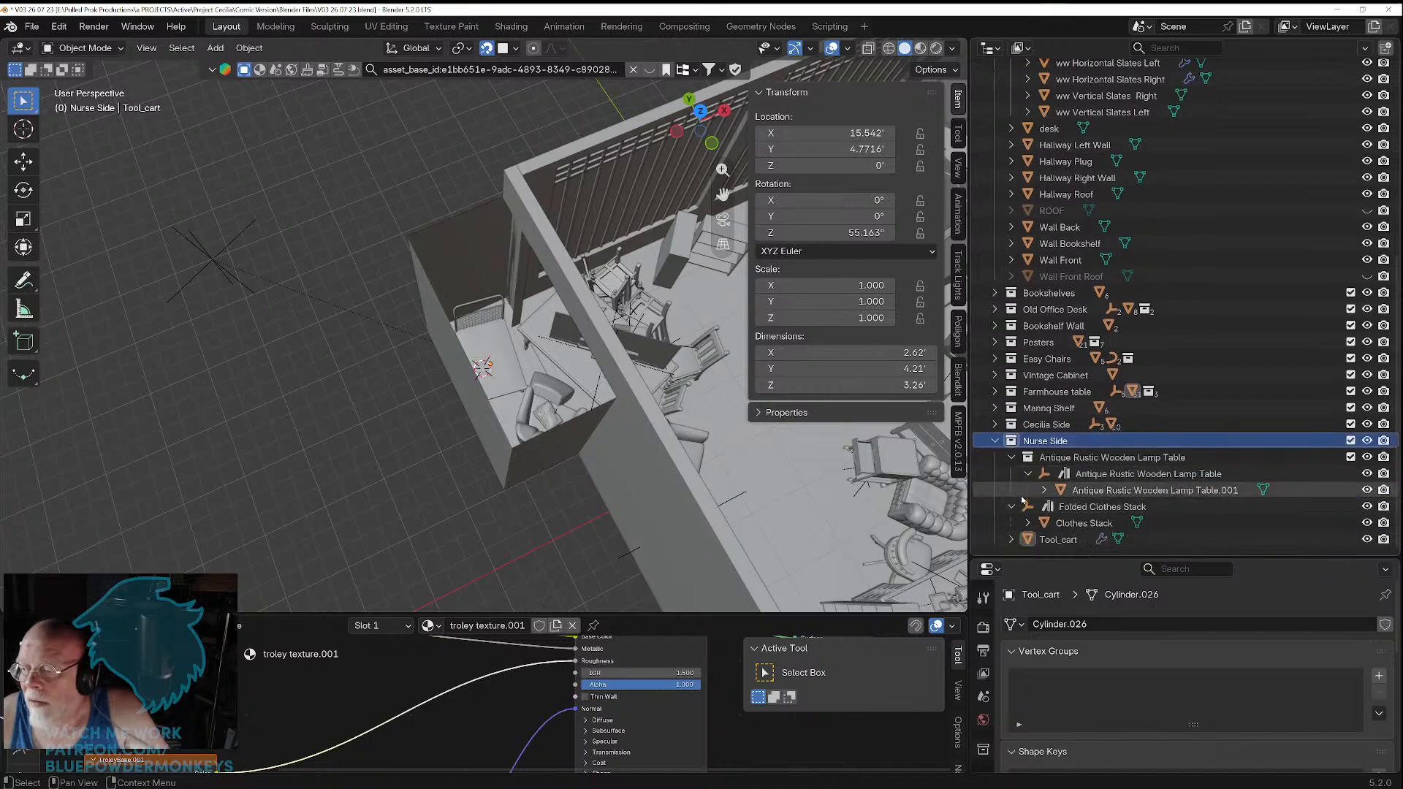
{"action": "left_click", "coordinate": [1011, 539]}
{"action": "scroll", "coordinate": [1046, 506], "scroll_direction": "down", "scroll_amount": 1}
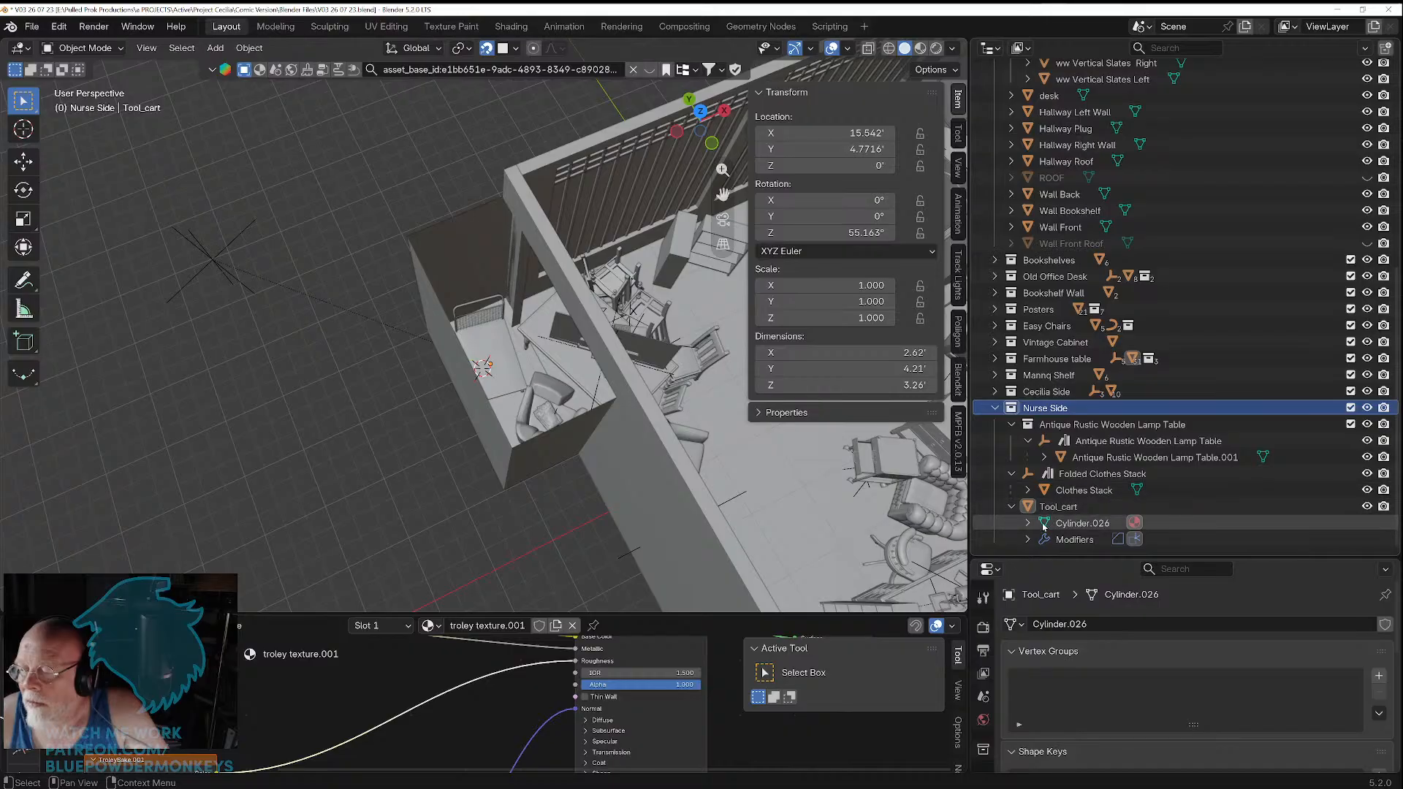
{"action": "left_click", "coordinate": [1028, 523]}
{"action": "scroll", "coordinate": [1031, 527], "scroll_direction": "down", "scroll_amount": 1}
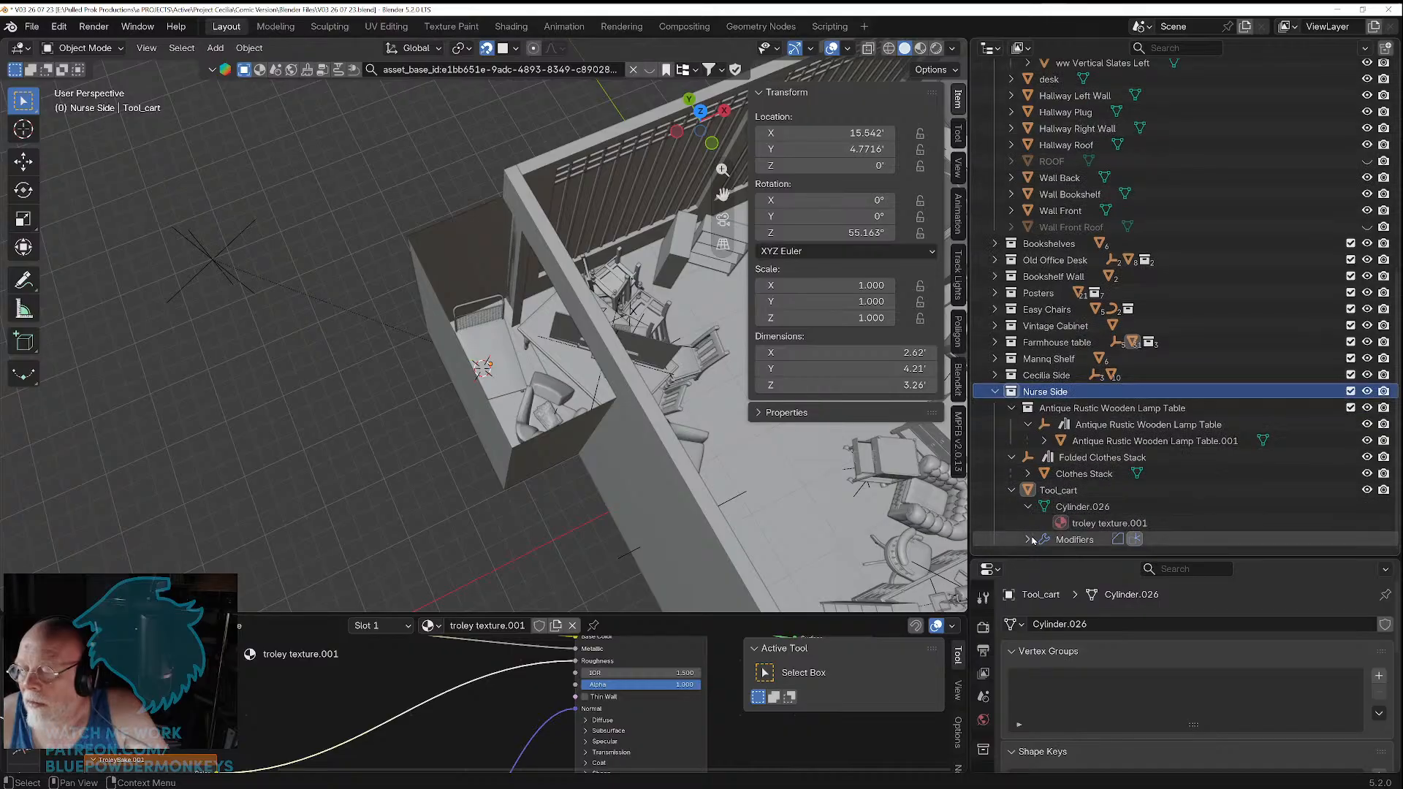
{"action": "left_click", "coordinate": [1029, 539]}
{"action": "scroll", "coordinate": [1039, 522], "scroll_direction": "down", "scroll_amount": 1}
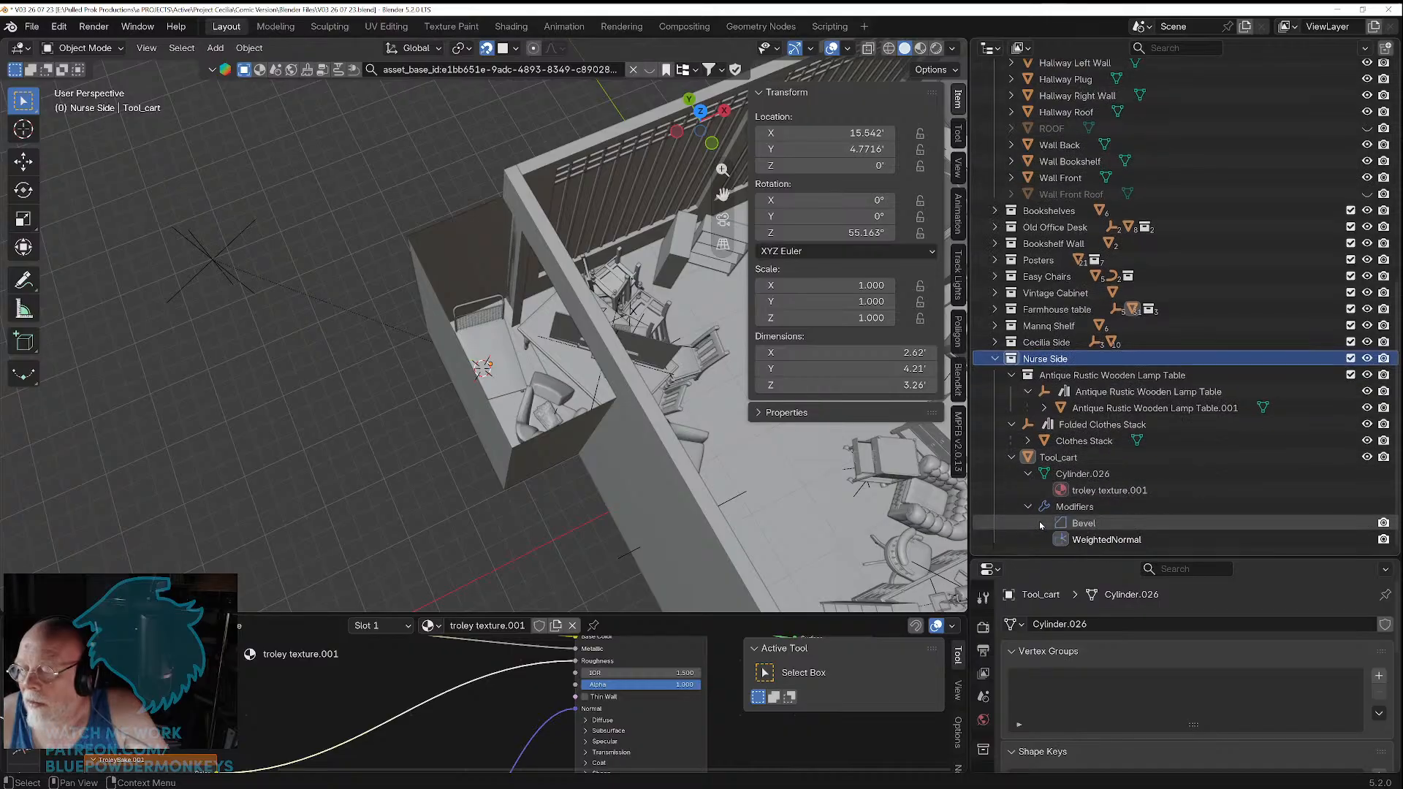
{"action": "left_click", "coordinate": [1028, 506]}
{"action": "scroll", "coordinate": [1031, 508], "scroll_direction": "up", "scroll_amount": 1}
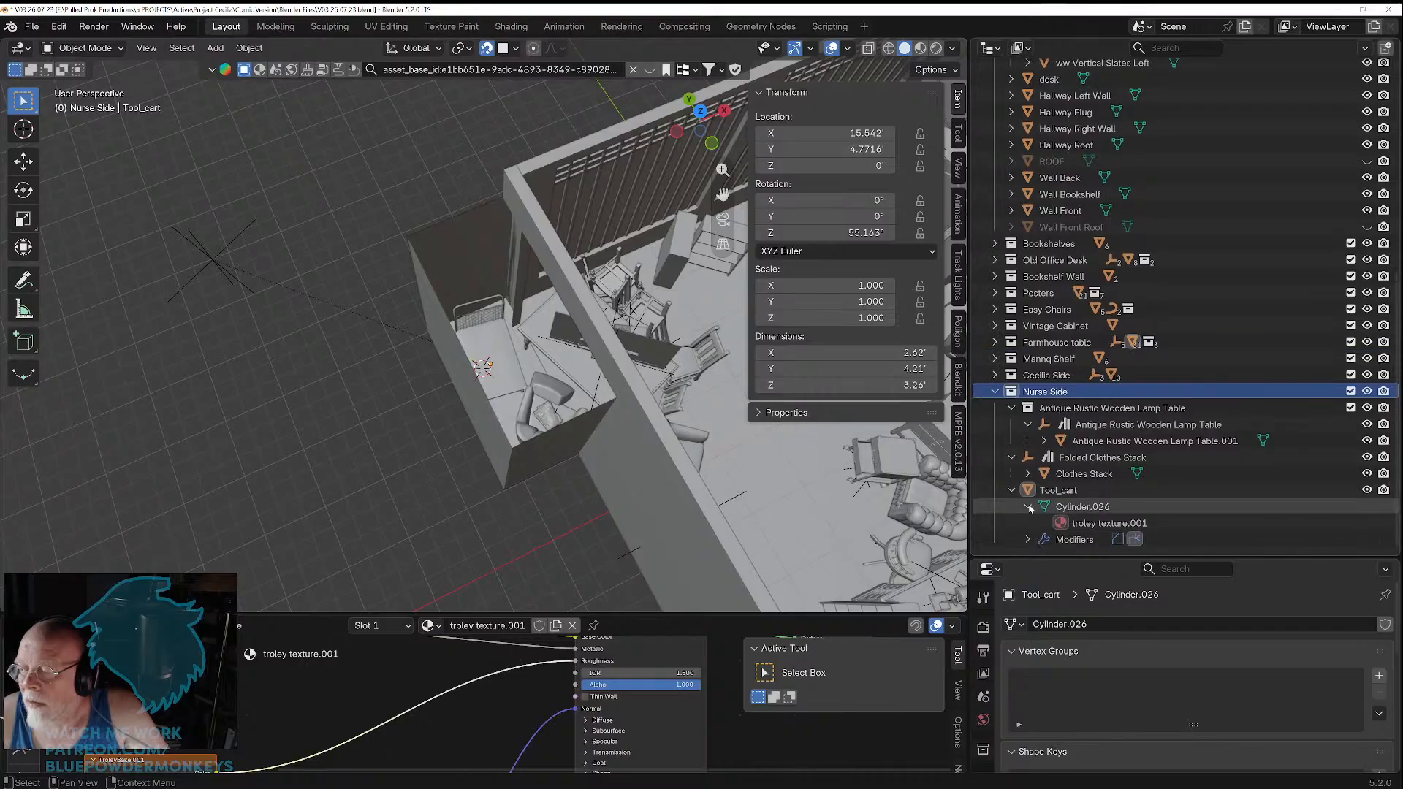
{"action": "left_click", "coordinate": [1055, 492]}
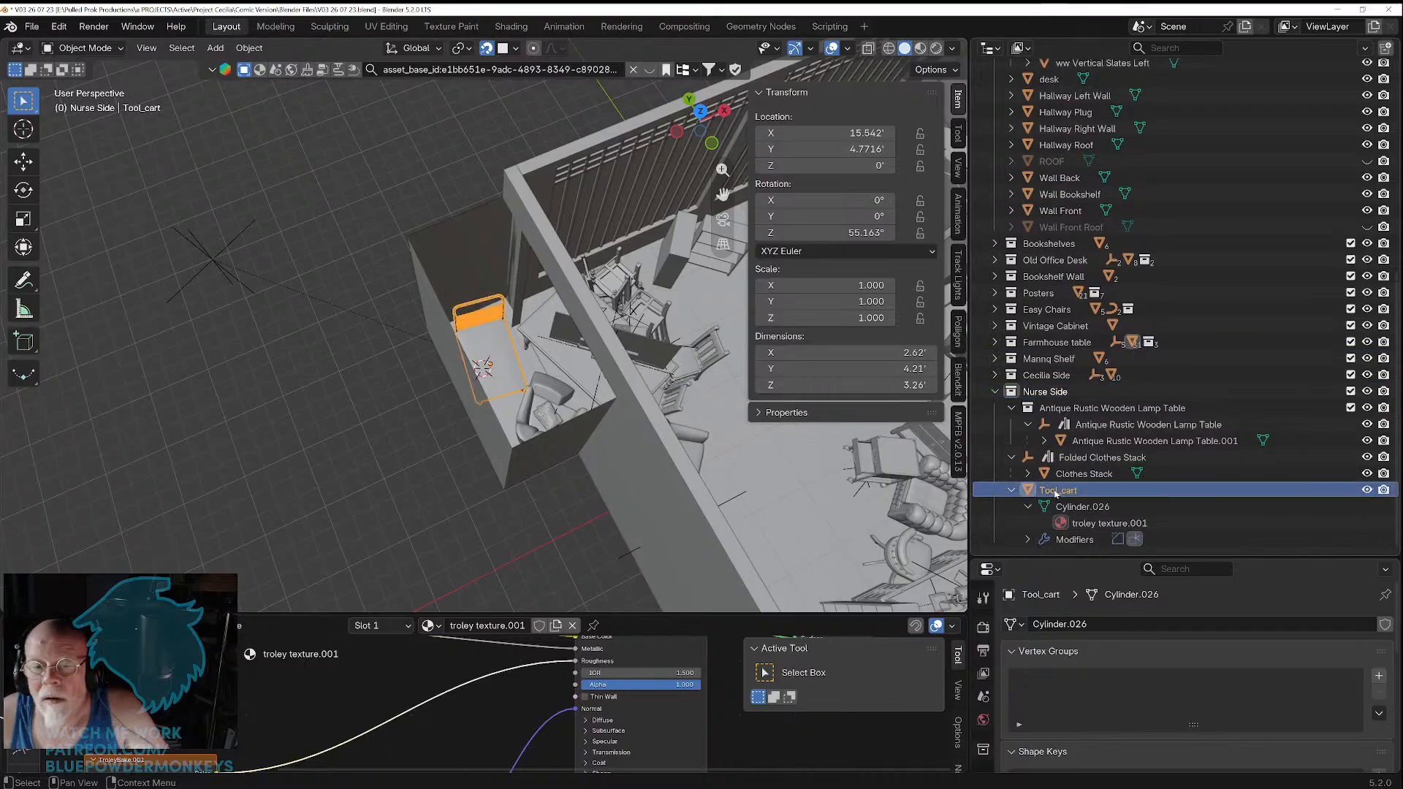
Step: Try deleting the Trolley with Boxes empty, undo the deletion, and expand its hierarchy
{"action": "left_click", "coordinate": [211, 263]}
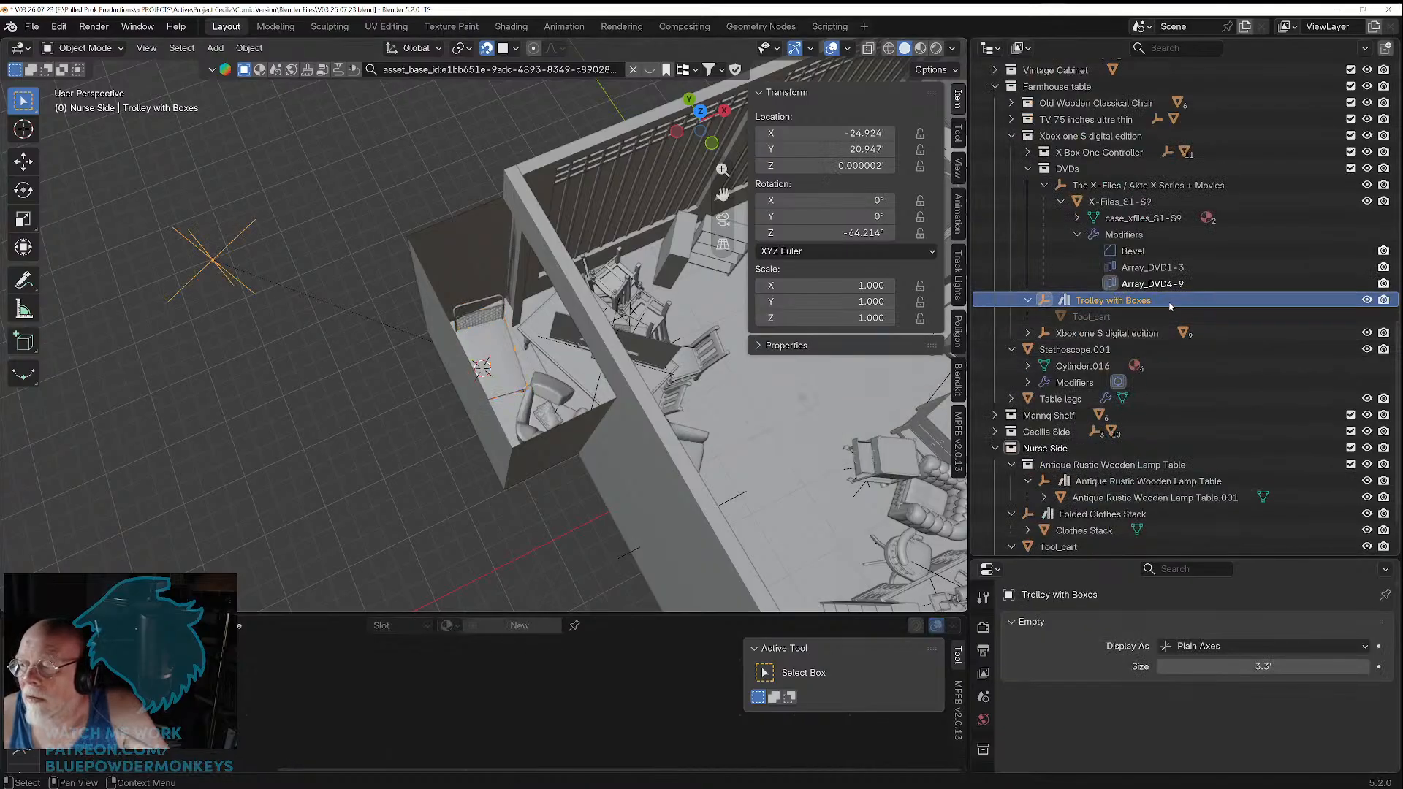
{"action": "key", "text": "Delete"}
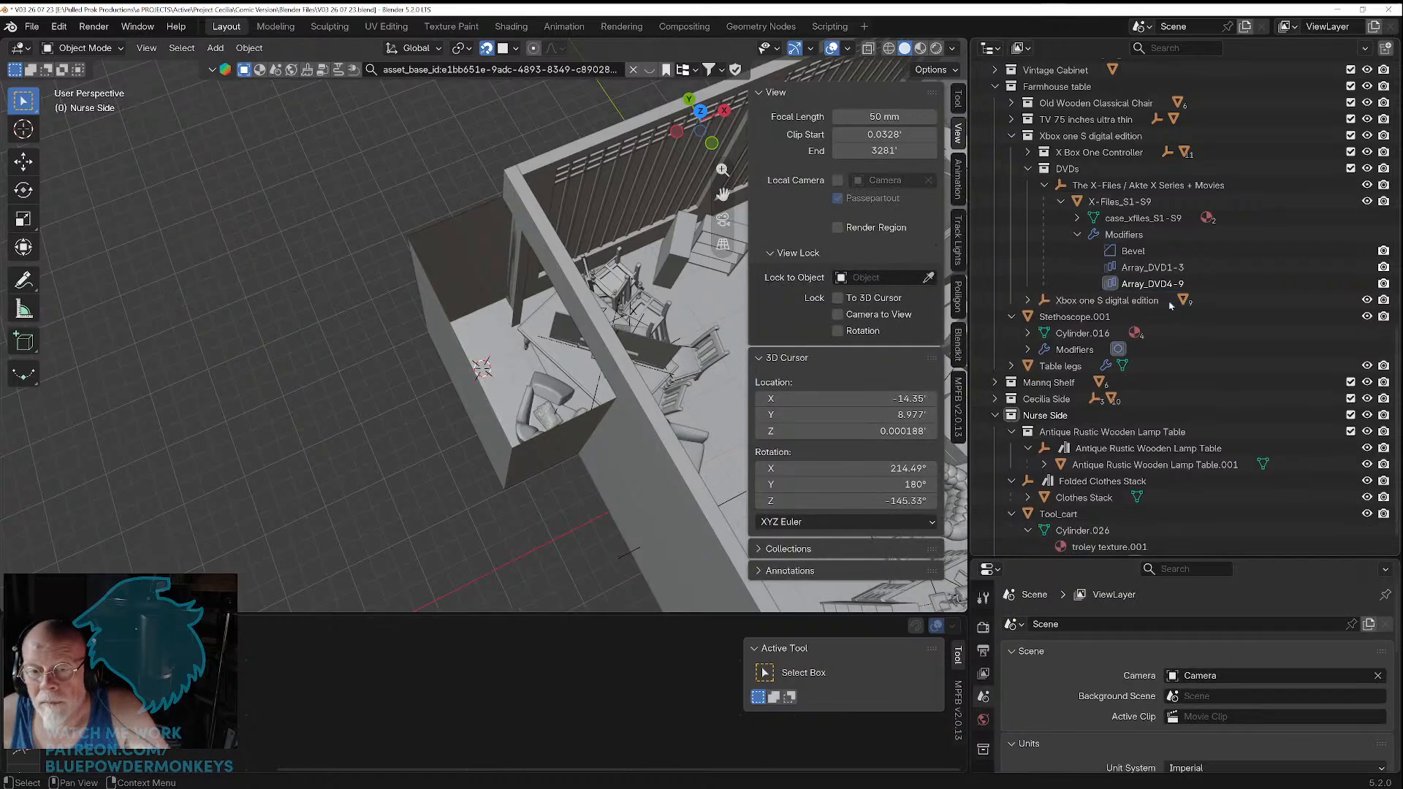
{"action": "key", "text": "ctrl+z"}
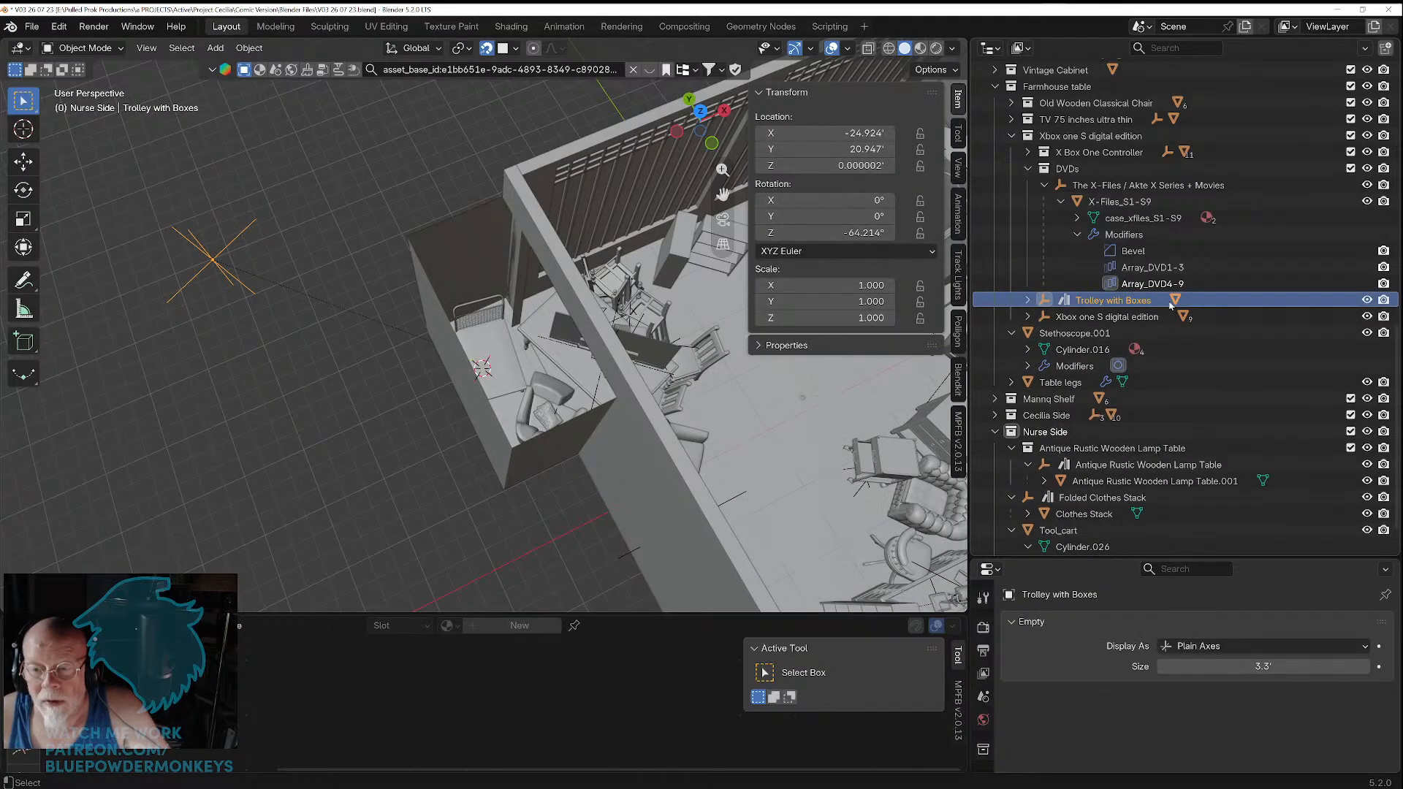
{"action": "left_click", "coordinate": [1028, 301]}
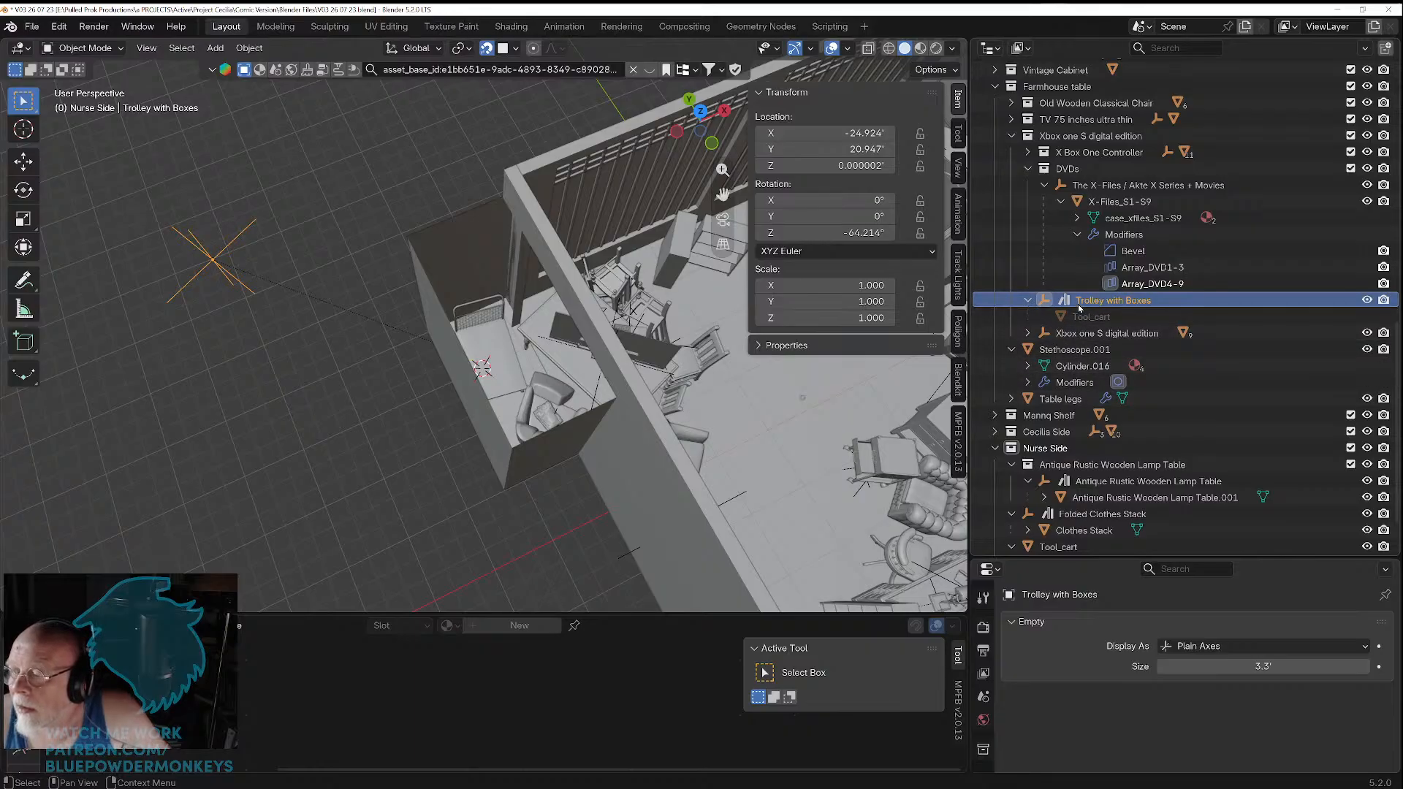
Step: Move the Trolley with Boxes empty into the Nurse Side collection and clear Tool_cart's parent while keeping its transformation
{"action": "left_click_drag", "start_coordinate": [1080, 307], "coordinate": [1069, 451]}
{"action": "scroll", "coordinate": [1069, 447], "scroll_direction": "down", "scroll_amount": 2}
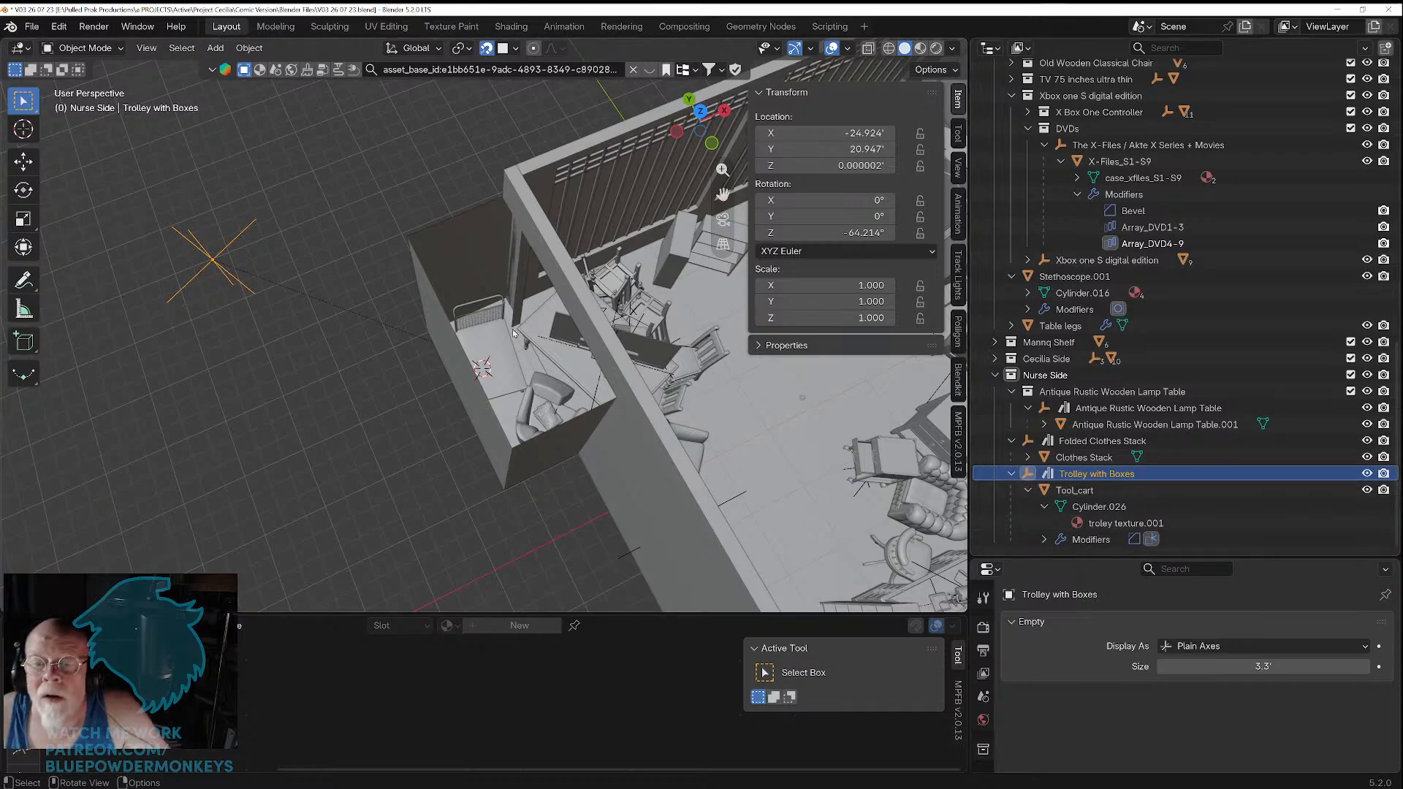
{"action": "left_click", "coordinate": [497, 347]}
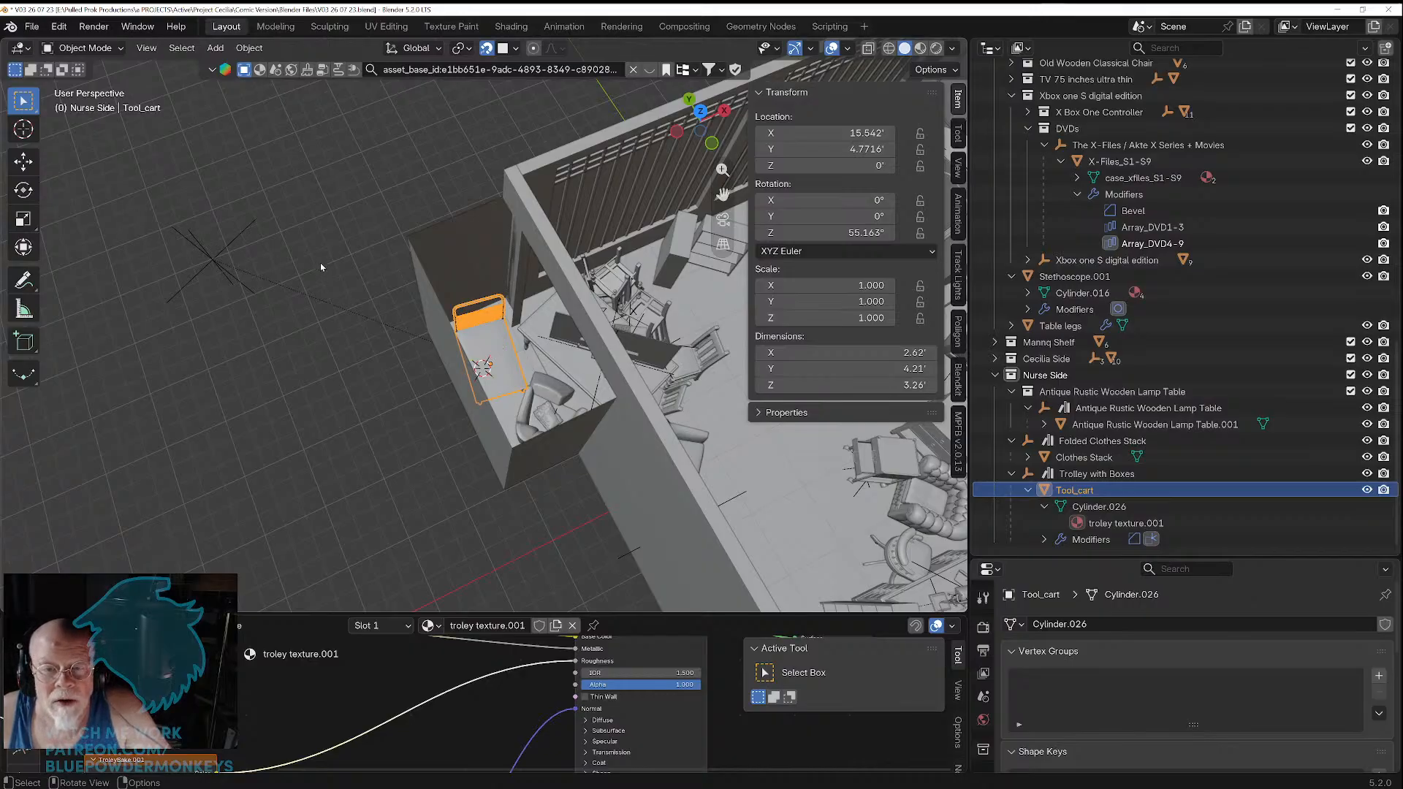
{"action": "key", "text": "alt+p"}
{"action": "left_click", "coordinate": [304, 323]}
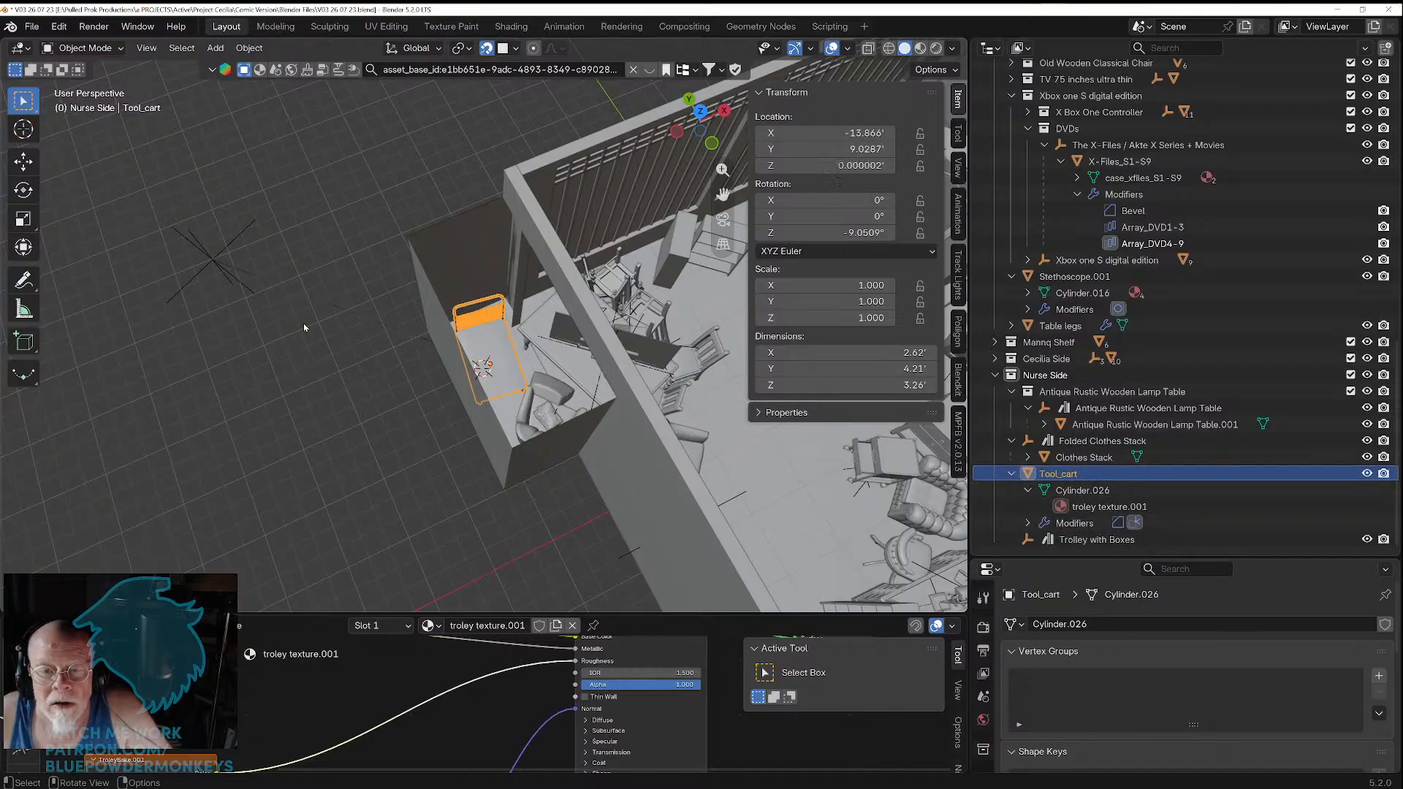
Step: Delete the unparented Trolley with Boxes empty and check the tool cart's placement in the alcove
{"action": "left_click", "coordinate": [212, 264]}
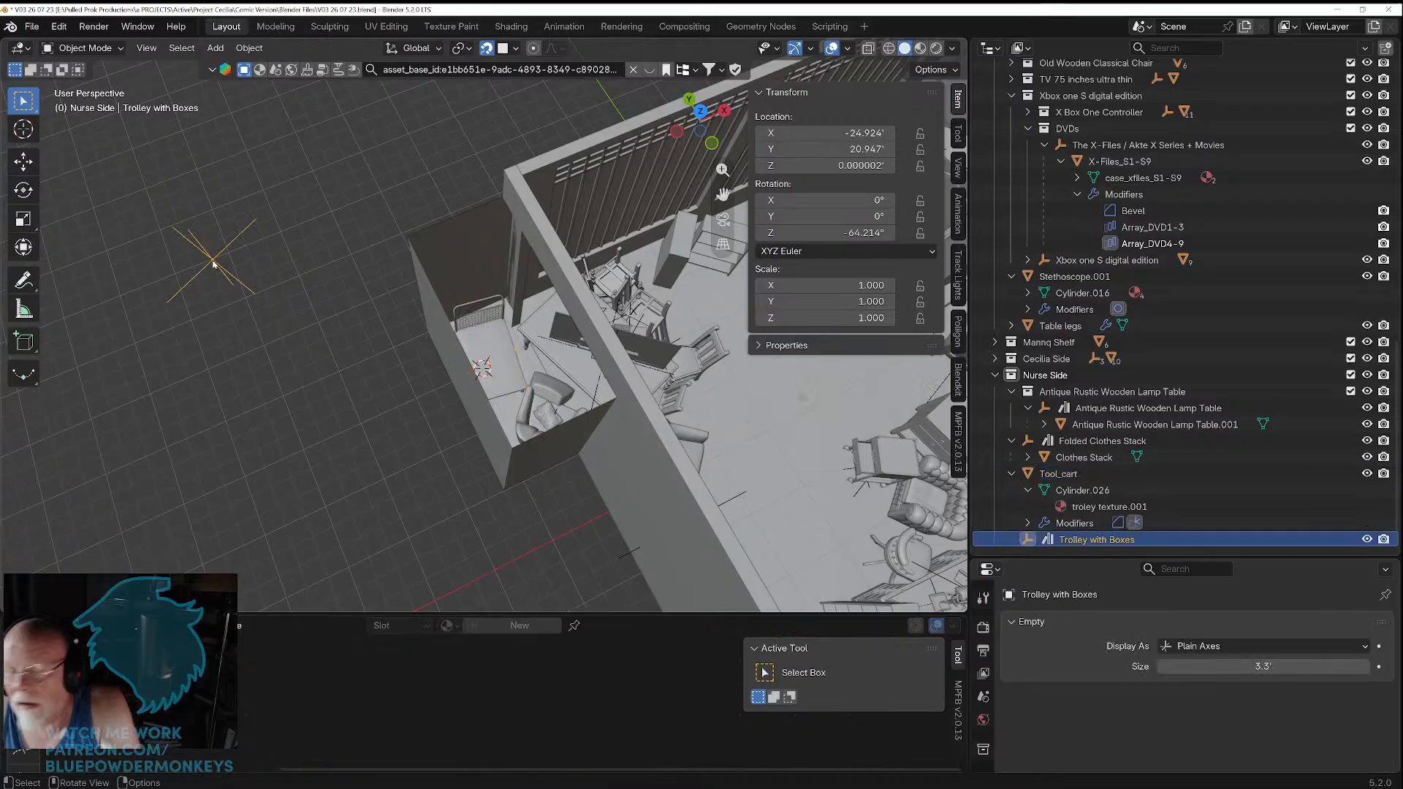
{"action": "key", "text": "Delete"}
{"action": "scroll", "coordinate": [486, 348], "scroll_direction": "up", "scroll_amount": 8}
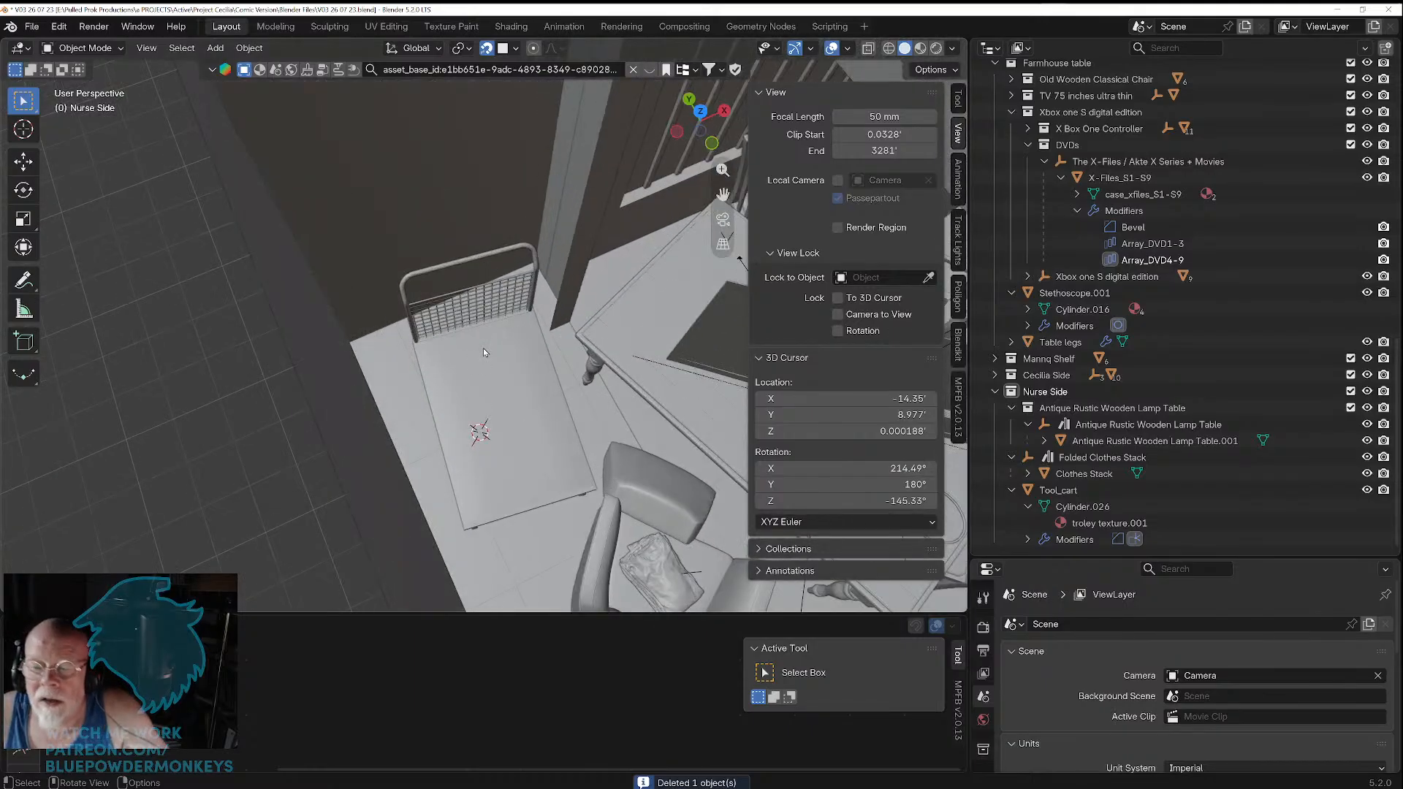
{"action": "middle_click_drag", "start_coordinate": [502, 393], "coordinate": [467, 368]}
{"action": "left_click", "coordinate": [468, 372]}
{"action": "scroll", "coordinate": [475, 372], "scroll_direction": "down", "scroll_amount": 5}
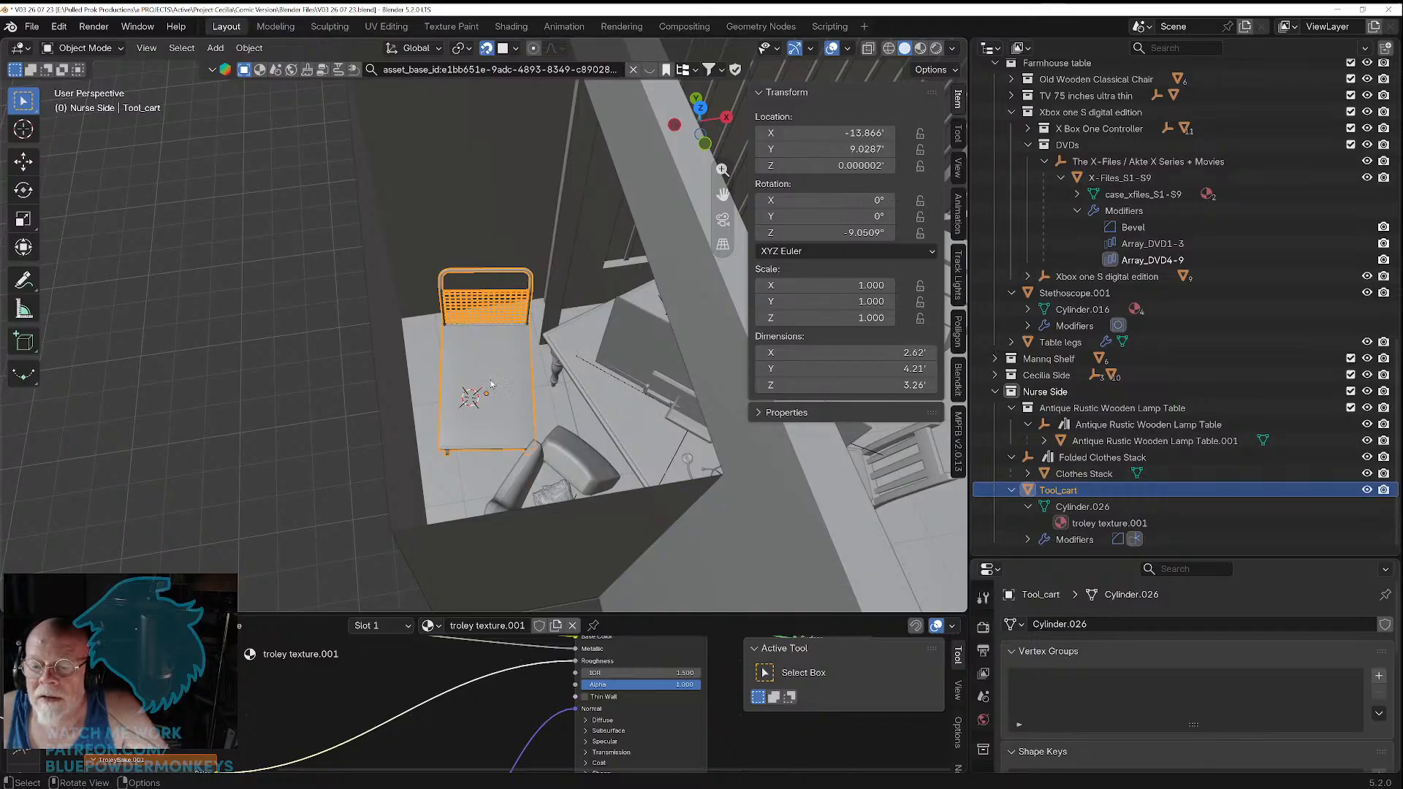
{"action": "scroll", "coordinate": [501, 344], "scroll_direction": "down", "scroll_amount": 3}
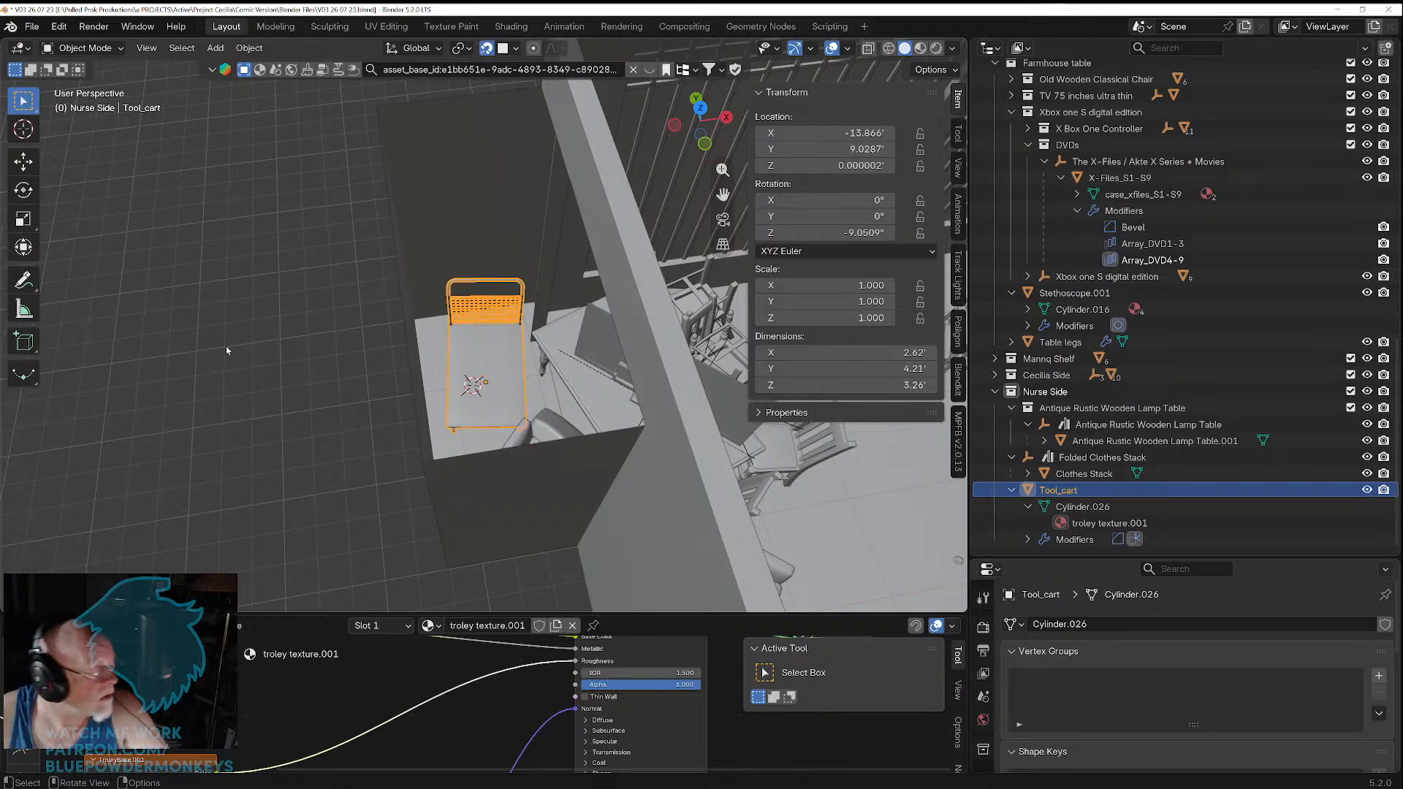
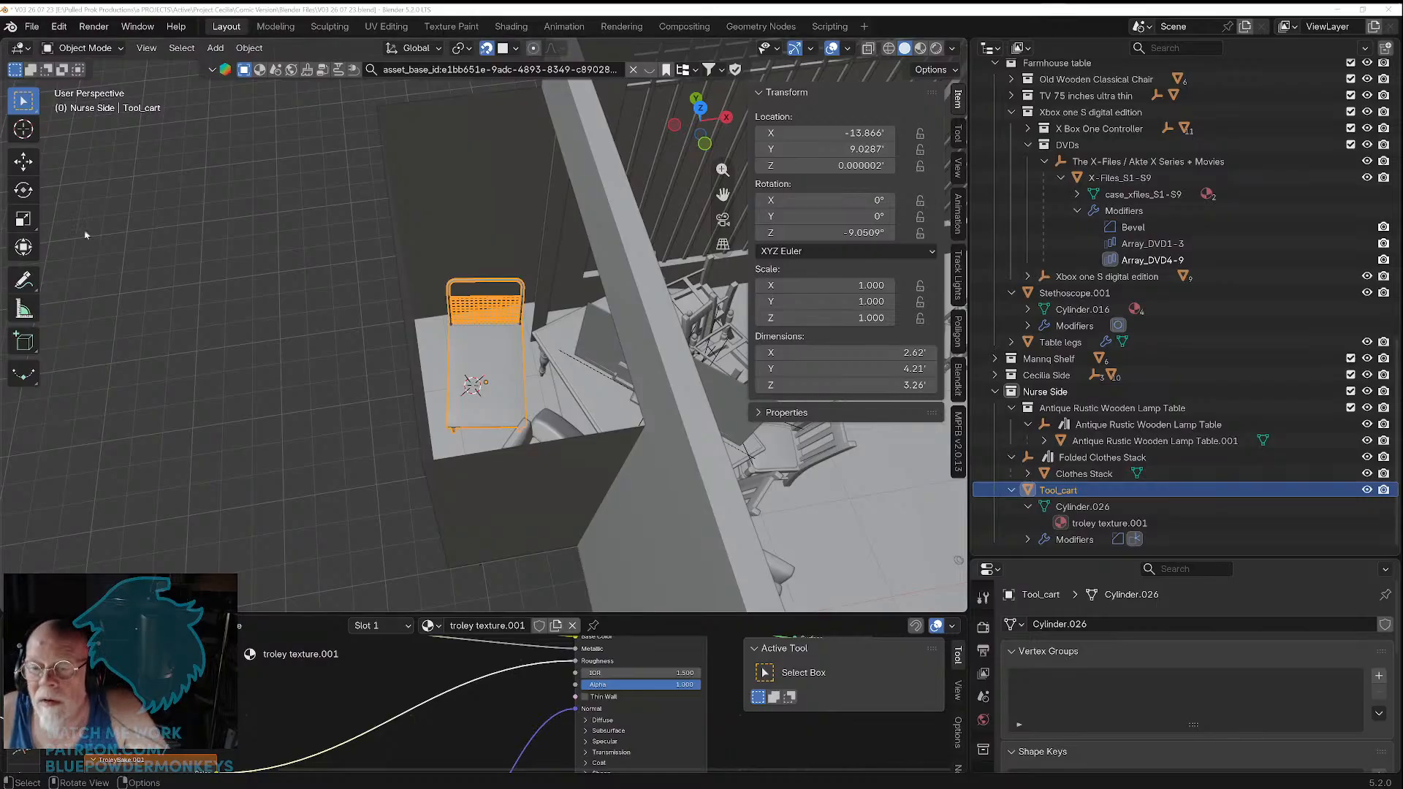
Step: Paste the copied wheelchair and move it along global Y to the open floor in front of the shelving rack
{"action": "middle_click_drag", "start_coordinate": [535, 319], "coordinate": [443, 429]}
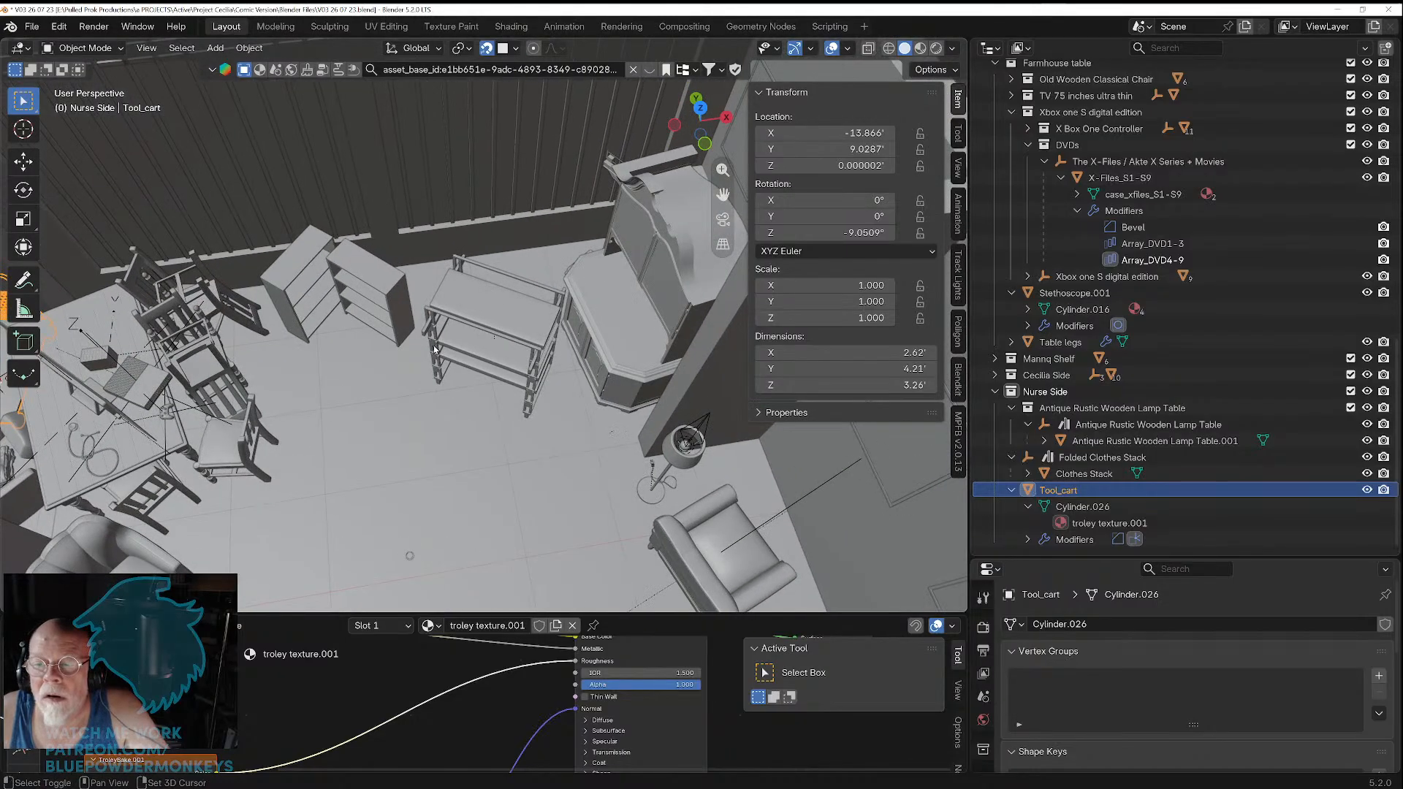
{"action": "left_click", "coordinate": [441, 430]}
{"action": "key", "text": "ctrl+v"}
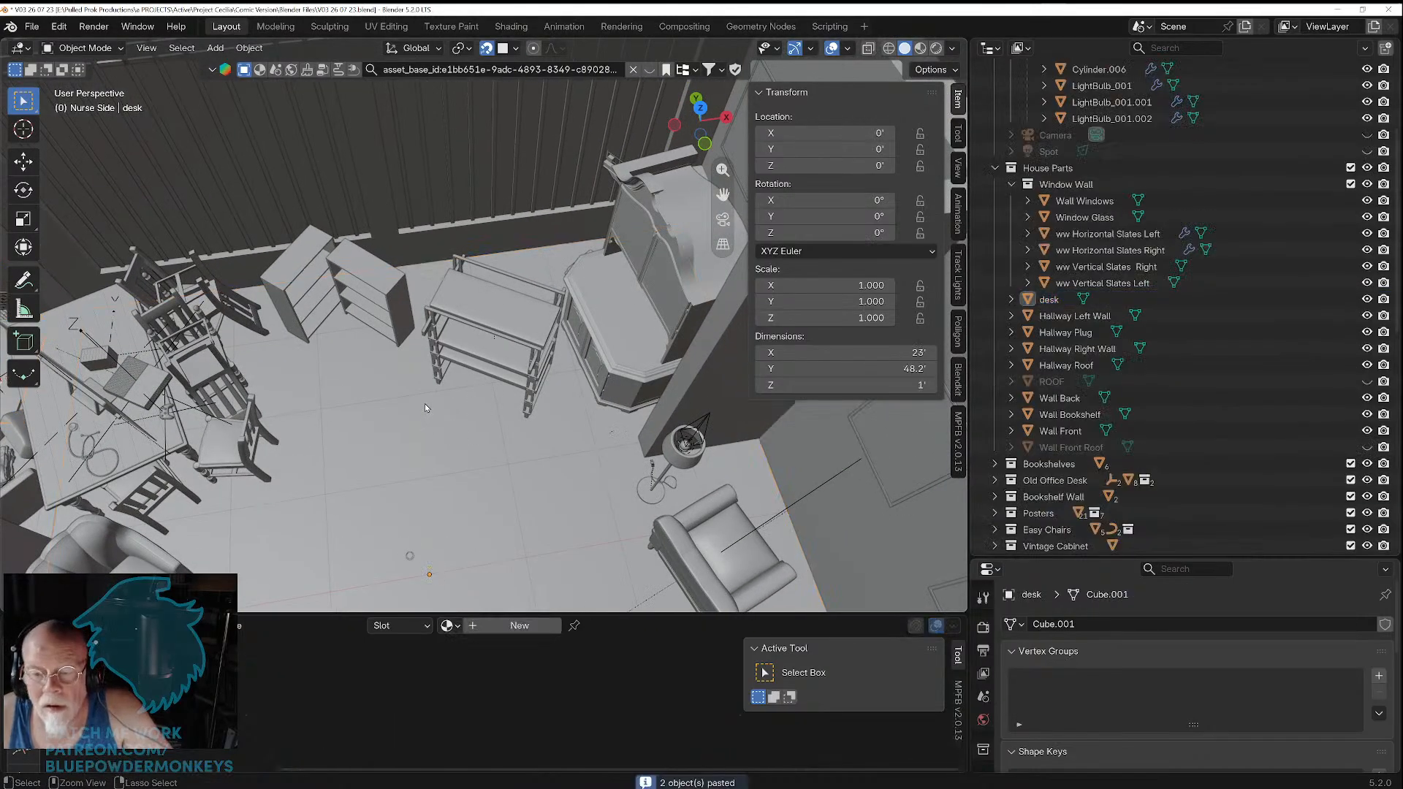
{"action": "scroll", "coordinate": [424, 402], "scroll_direction": "down", "scroll_amount": 8}
{"action": "scroll", "coordinate": [425, 406], "scroll_direction": "up", "scroll_amount": 5}
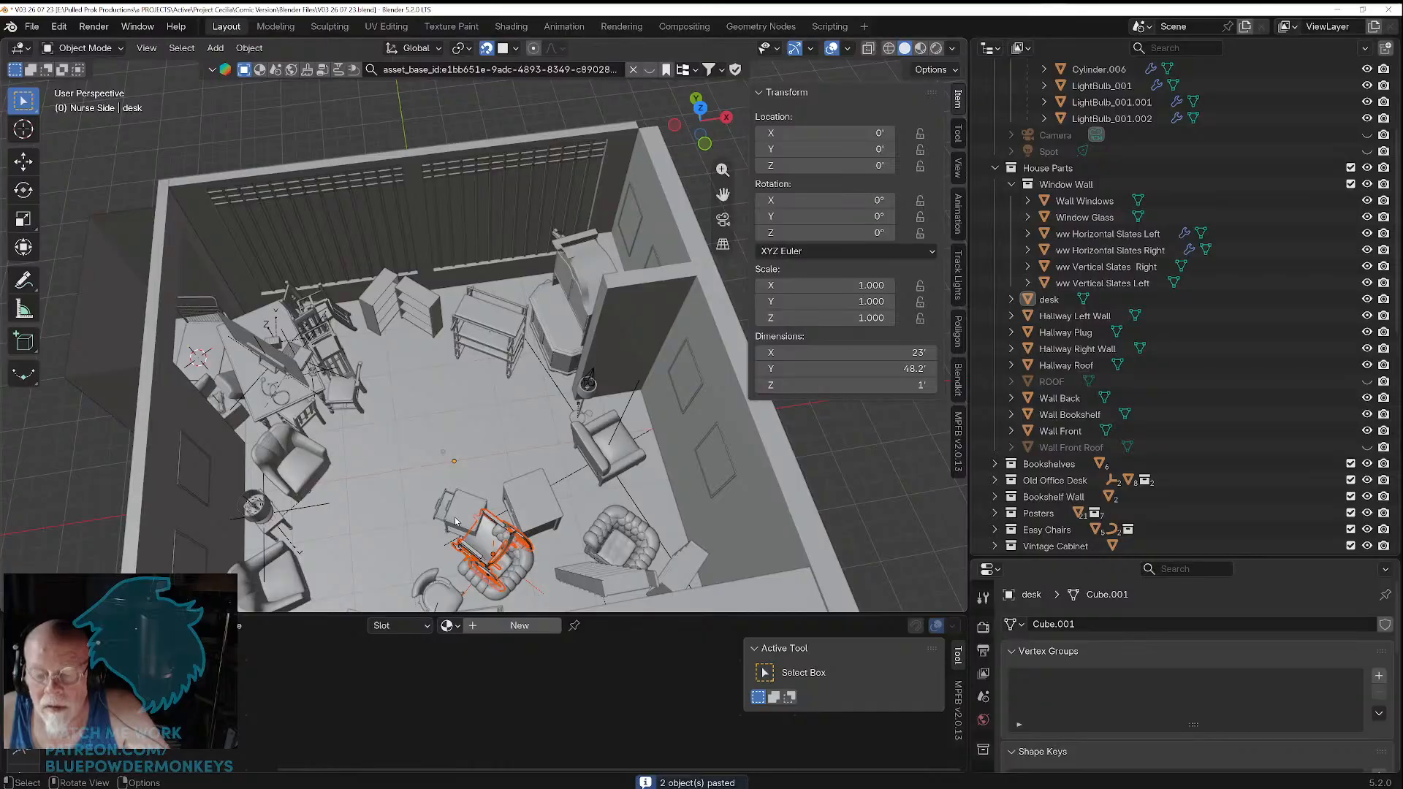
{"action": "key", "text": "g"}
{"action": "key", "text": "y"}
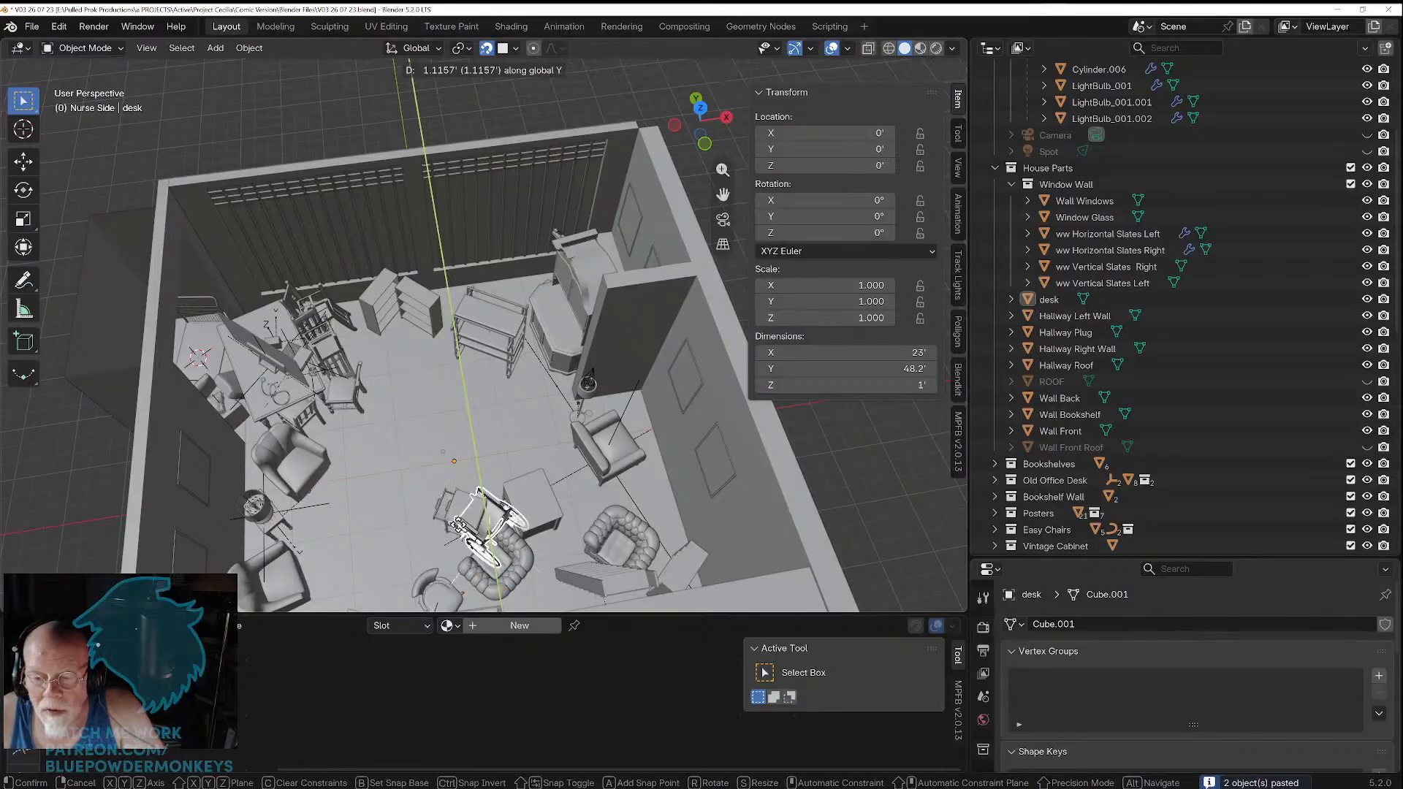
{"action": "left_click", "coordinate": [434, 402]}
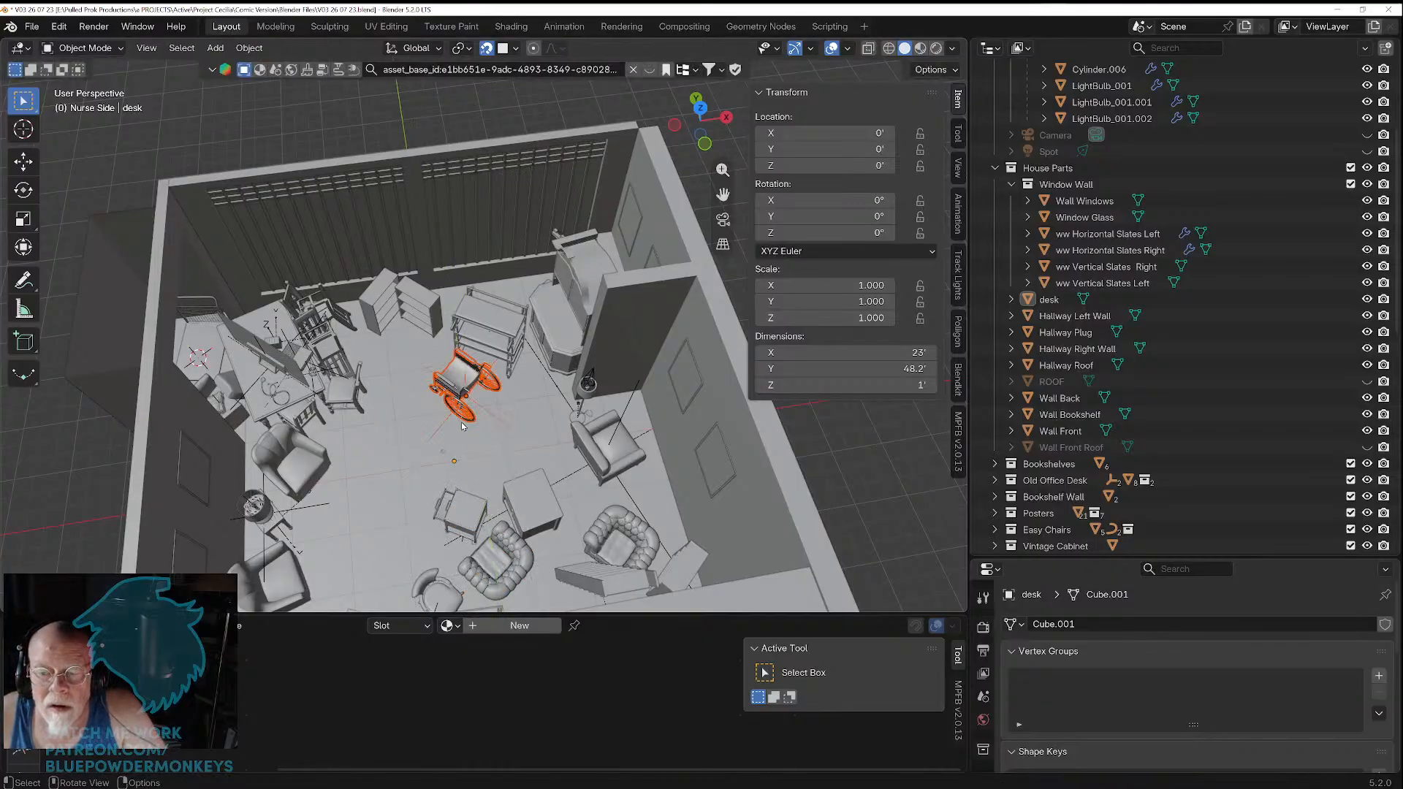
Step: Rotate the wheelchair about -190° around global Z
{"action": "scroll", "coordinate": [465, 420], "scroll_direction": "up", "scroll_amount": 2}
{"action": "middle_click_drag", "start_coordinate": [473, 410], "coordinate": [447, 407]}
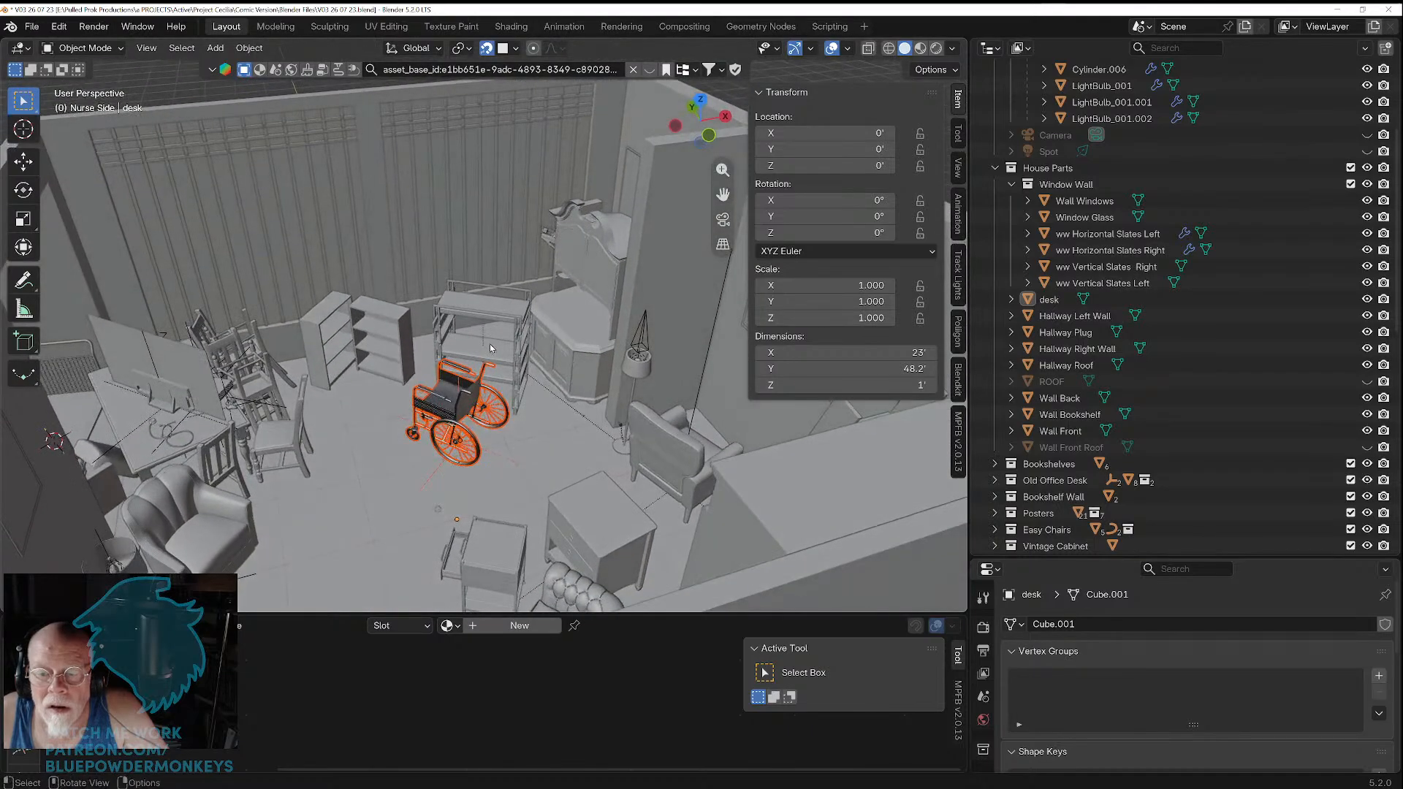
{"action": "scroll", "coordinate": [445, 409], "scroll_direction": "up", "scroll_amount": 2}
{"action": "scroll", "coordinate": [445, 409], "scroll_direction": "down", "scroll_amount": 1}
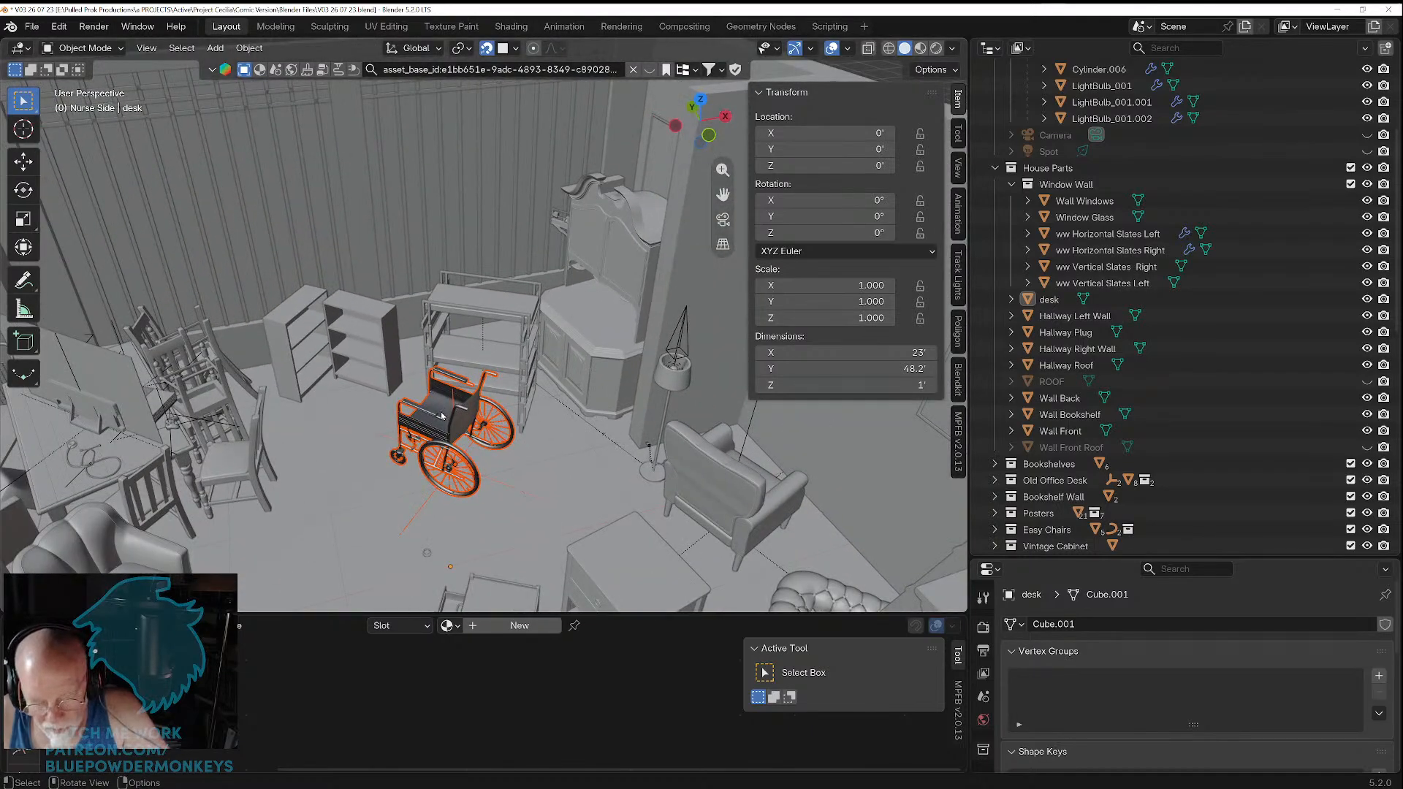
{"action": "key", "text": "r"}
{"action": "key", "text": "z"}
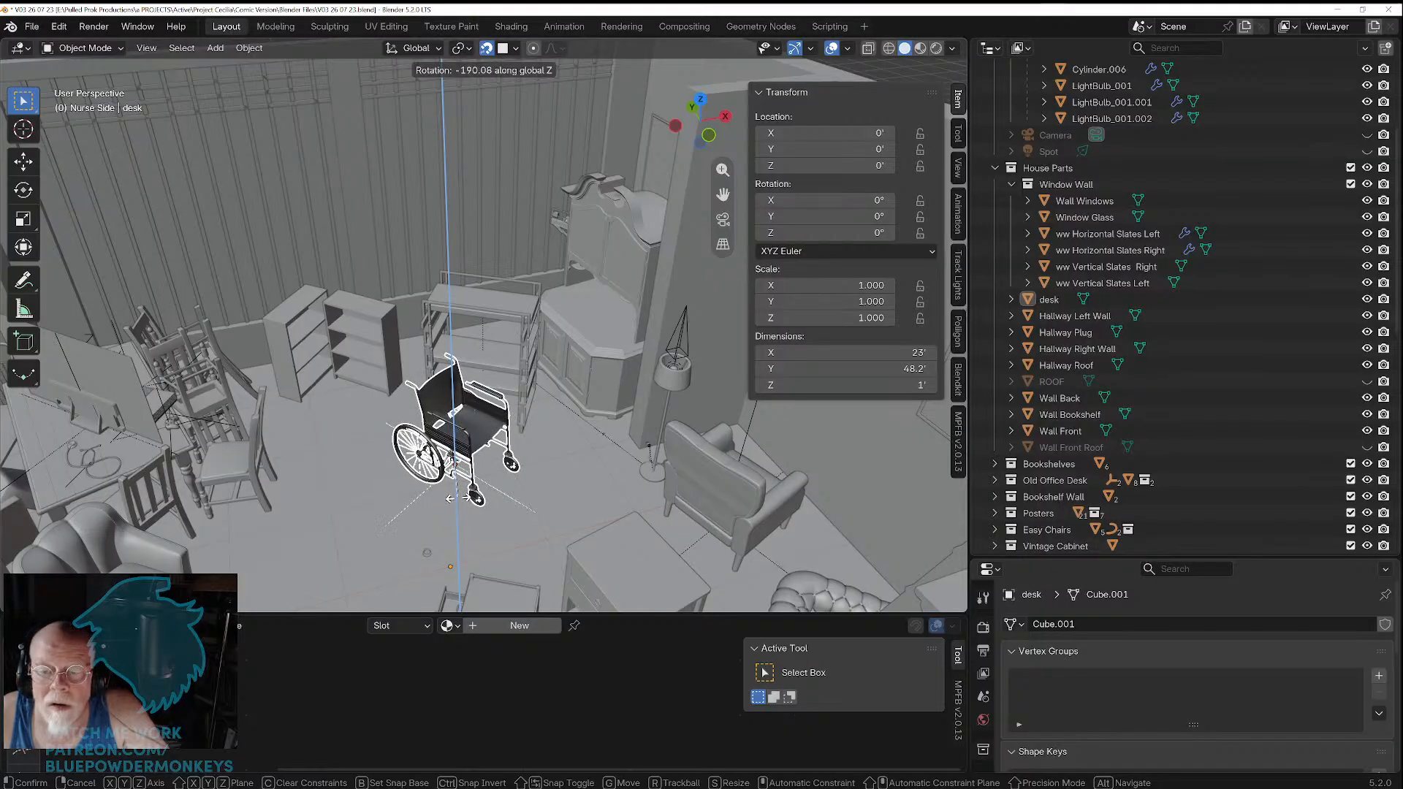
{"action": "left_click", "coordinate": [462, 482]}
Step: Move the wheelchair about -2.36 ft along global X, toward the table and wooden chairs
{"action": "key", "text": "g"}
{"action": "key", "text": "y"}
{"action": "key", "text": "Escape"}
{"action": "key", "text": "g"}
{"action": "key", "text": "x"}
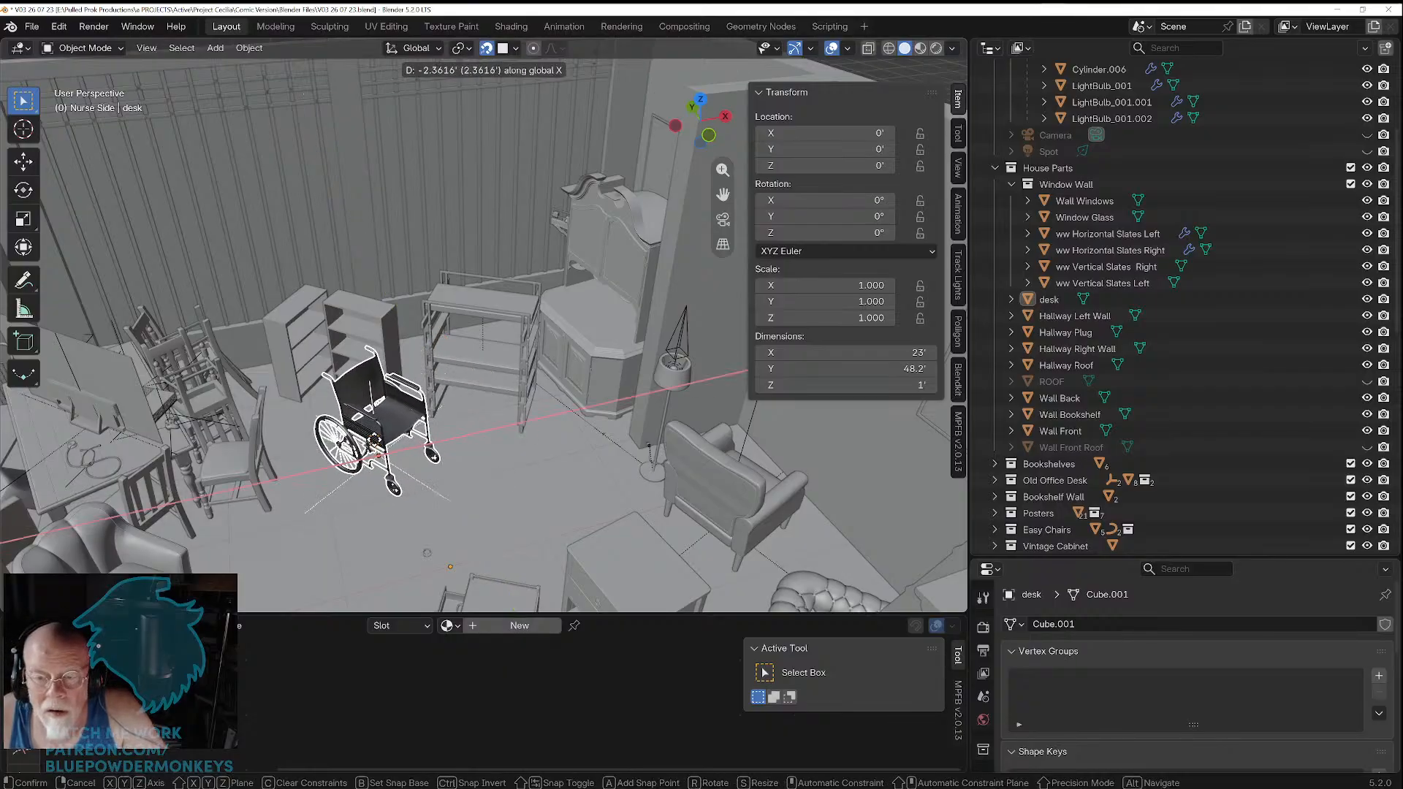
{"action": "left_click", "coordinate": [372, 445]}
Step: In top view, nudge the wheelchair freehand, then shift it about 1.76 ft along global Y toward the low bookshelves
{"action": "key", "text": "KP_7"}
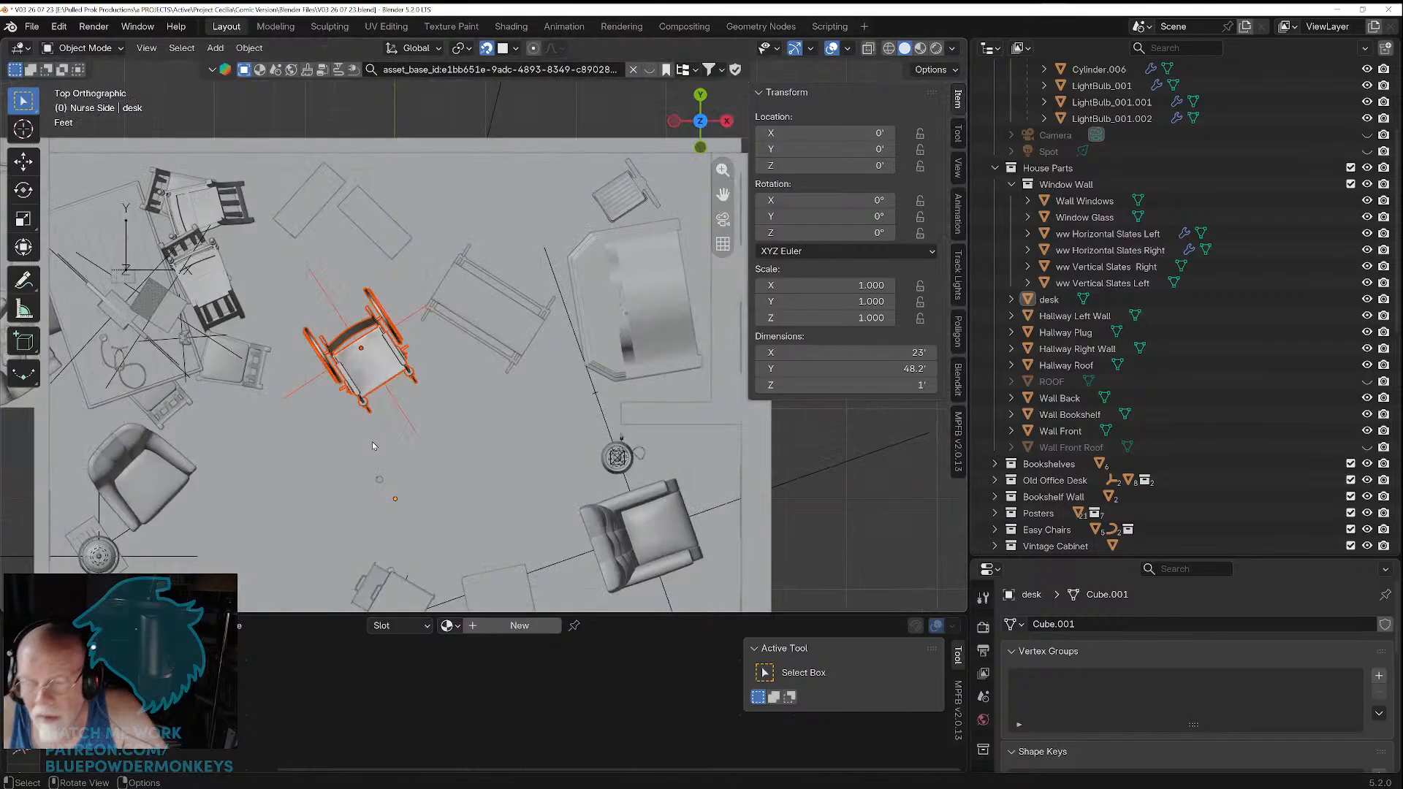
{"action": "scroll", "coordinate": [394, 385], "scroll_direction": "up", "scroll_amount": 3}
{"action": "middle_click_drag", "start_coordinate": [288, 393], "coordinate": [488, 405], "text": "shift"}
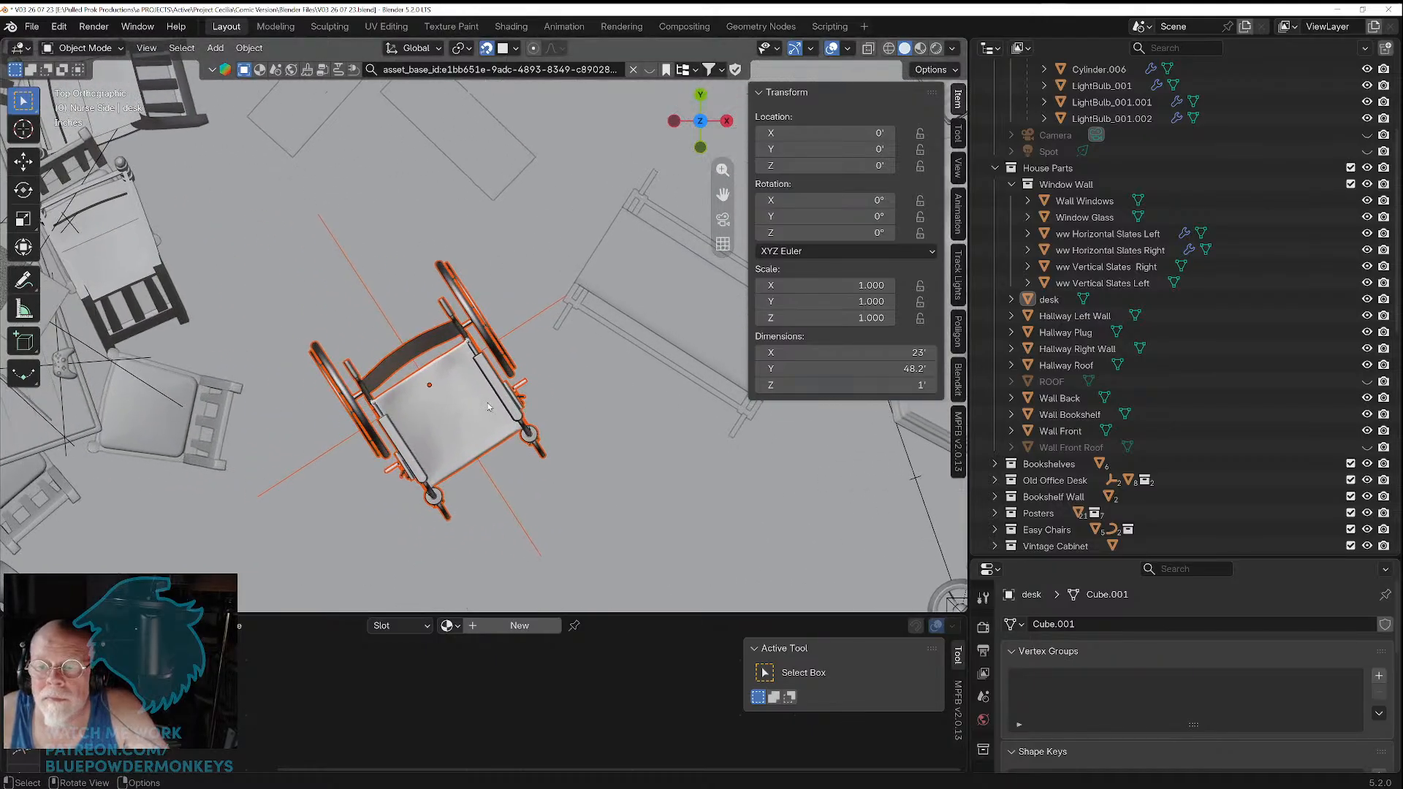
{"action": "key", "text": "g"}
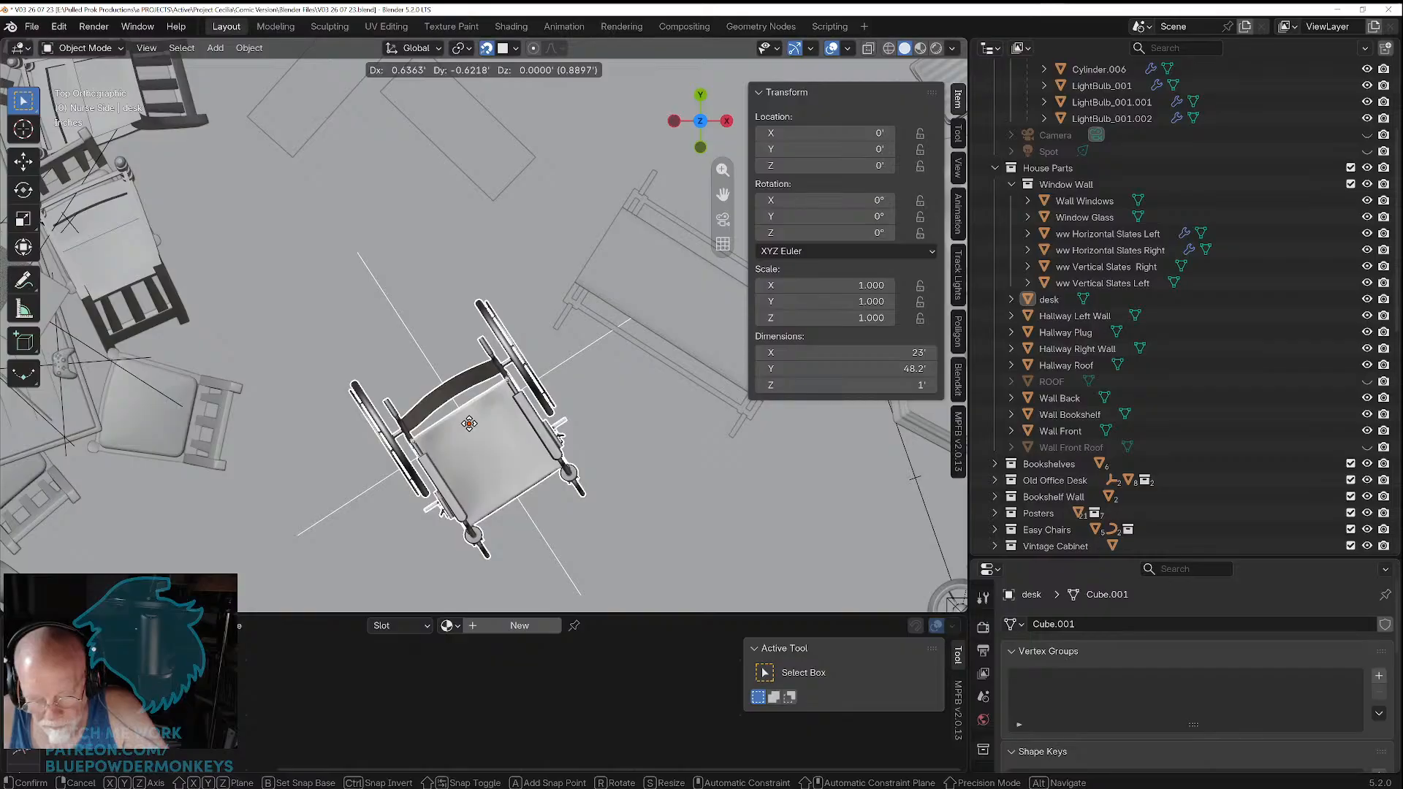
{"action": "left_click", "coordinate": [416, 383]}
{"action": "key", "text": "g"}
{"action": "key", "text": "y"}
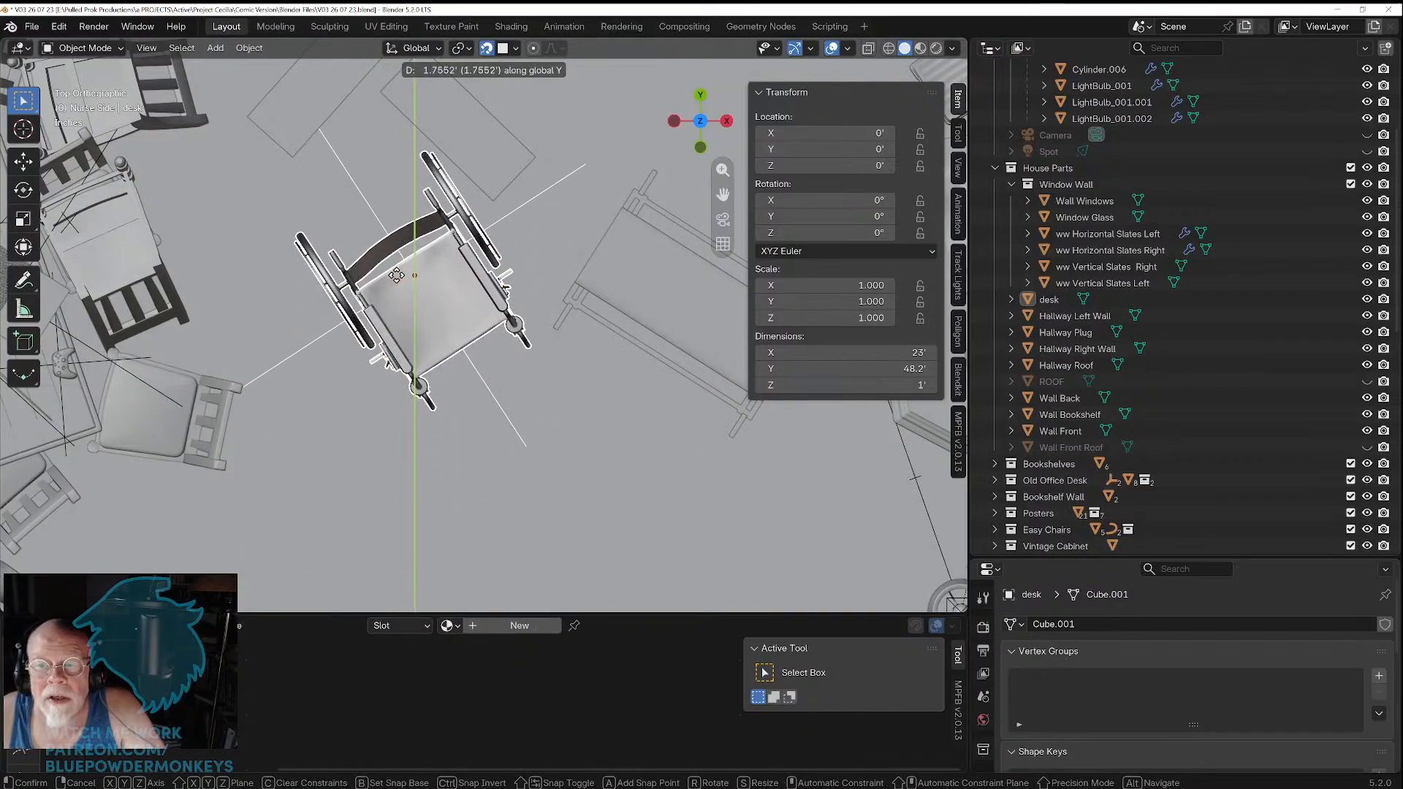
{"action": "left_click", "coordinate": [396, 275]}
Step: Collapse the Farmhouse table collection, move Wheelchair 01 from Nurse Side into Cecilia Side, and collapse Nurse Side
{"action": "scroll", "coordinate": [1049, 383], "scroll_direction": "down", "scroll_amount": 3}
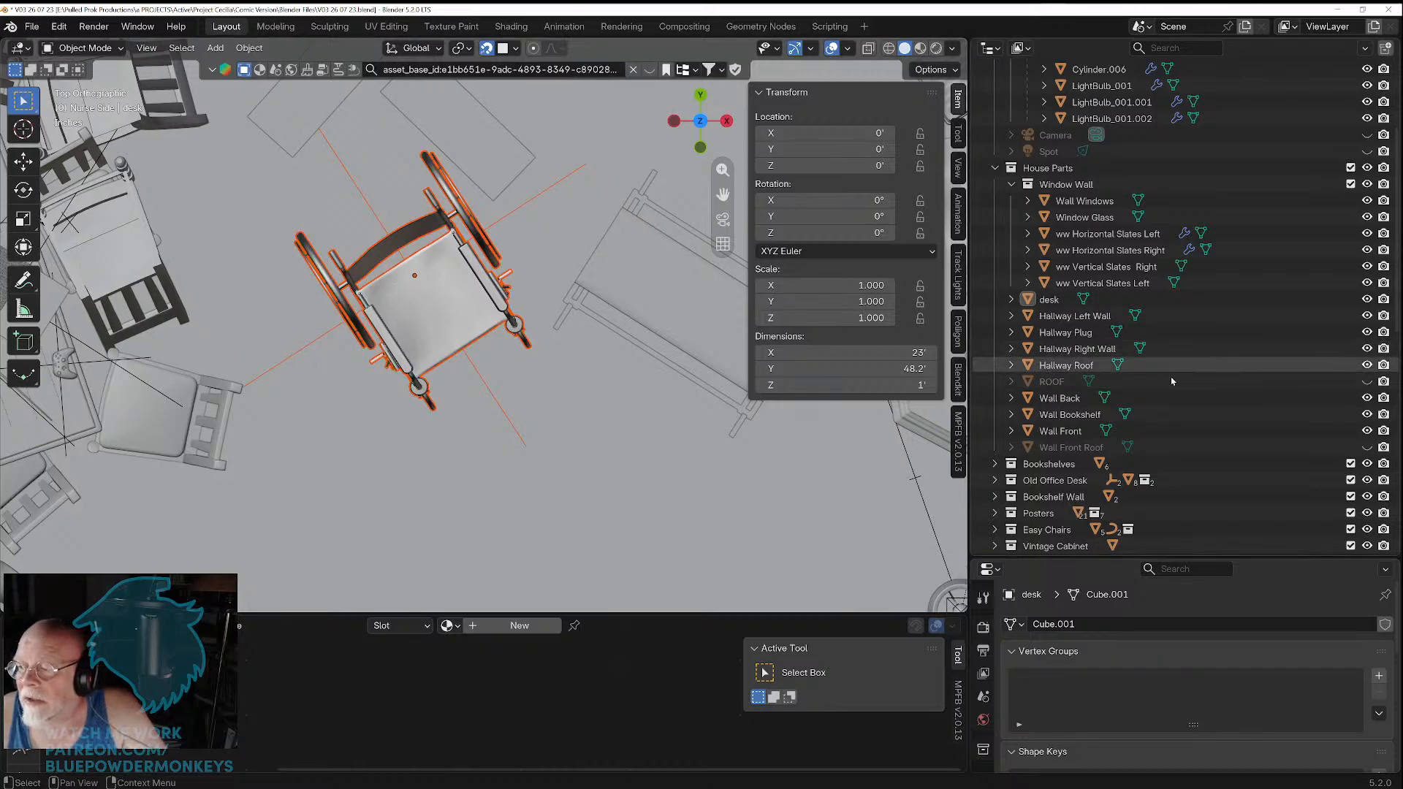
{"action": "scroll", "coordinate": [1162, 395], "scroll_direction": "down", "scroll_amount": 5}
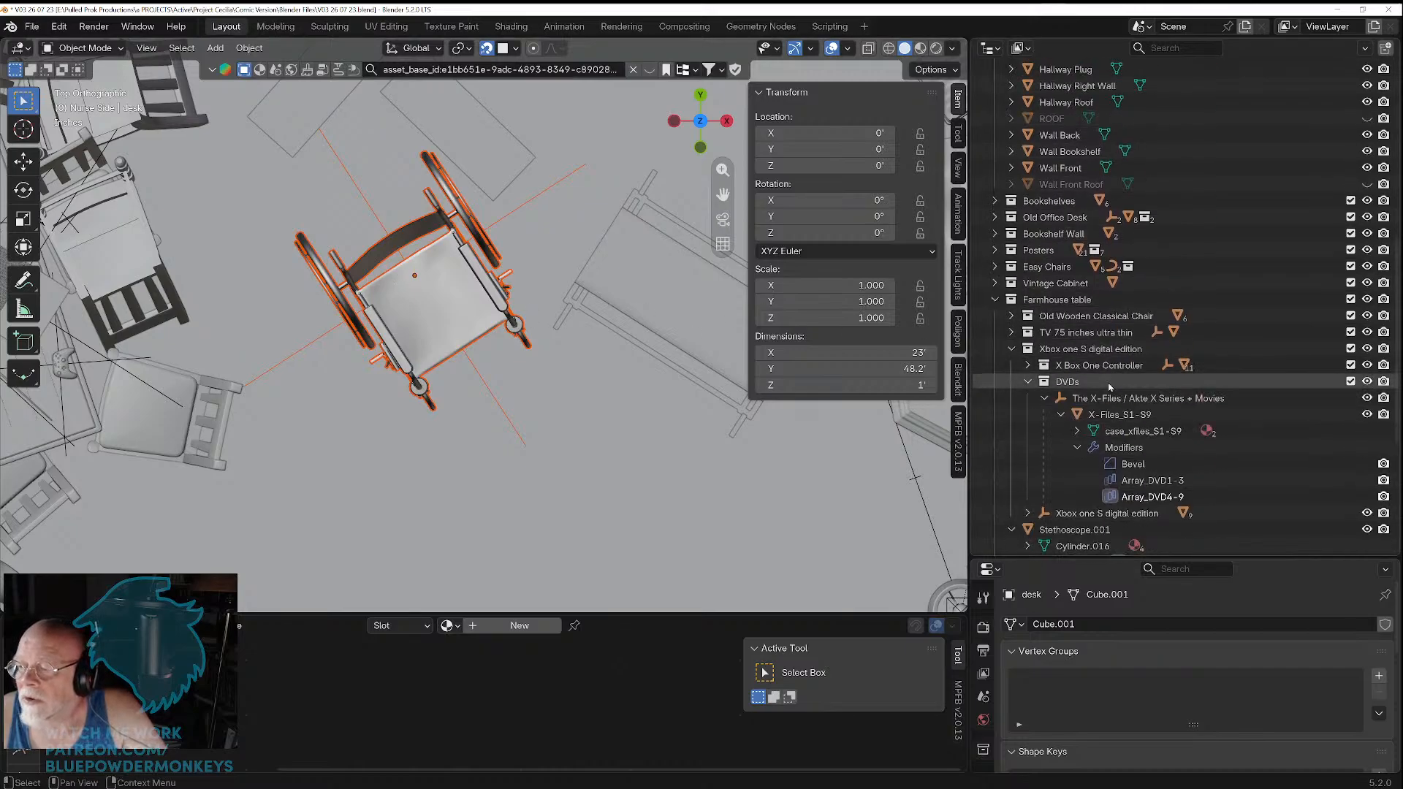
{"action": "left_click", "coordinate": [1012, 350]}
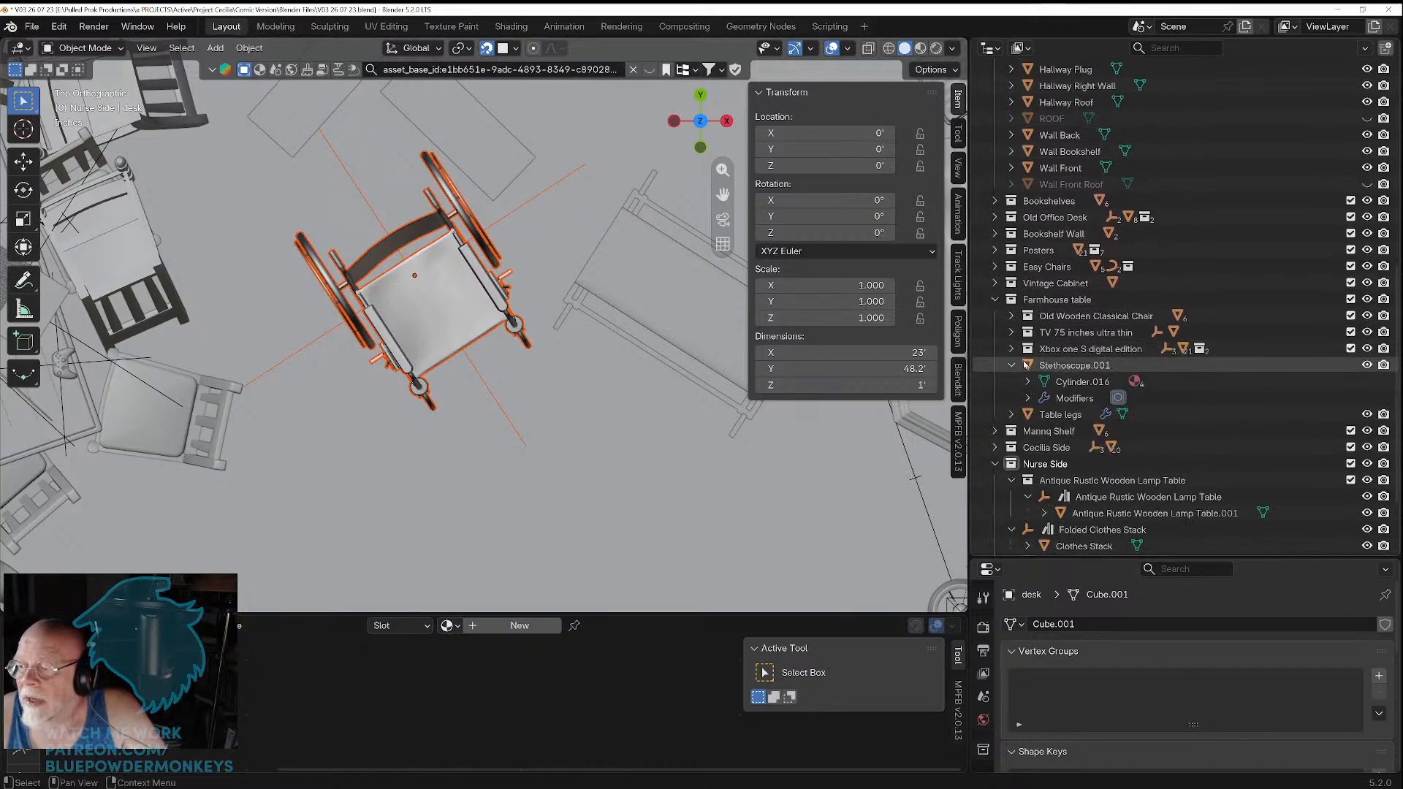
{"action": "left_click", "coordinate": [995, 300]}
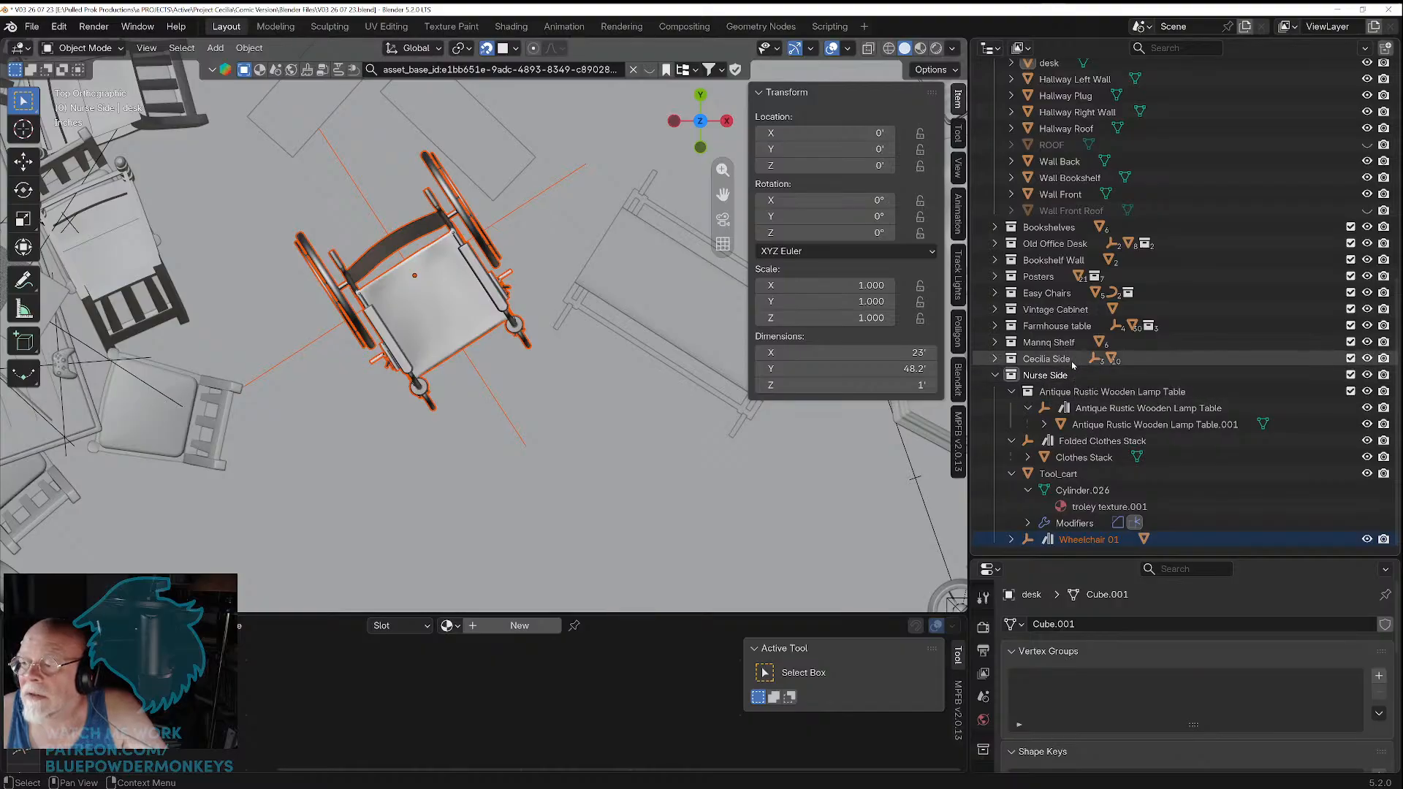
{"action": "left_click_drag", "start_coordinate": [1075, 545], "coordinate": [1115, 360]}
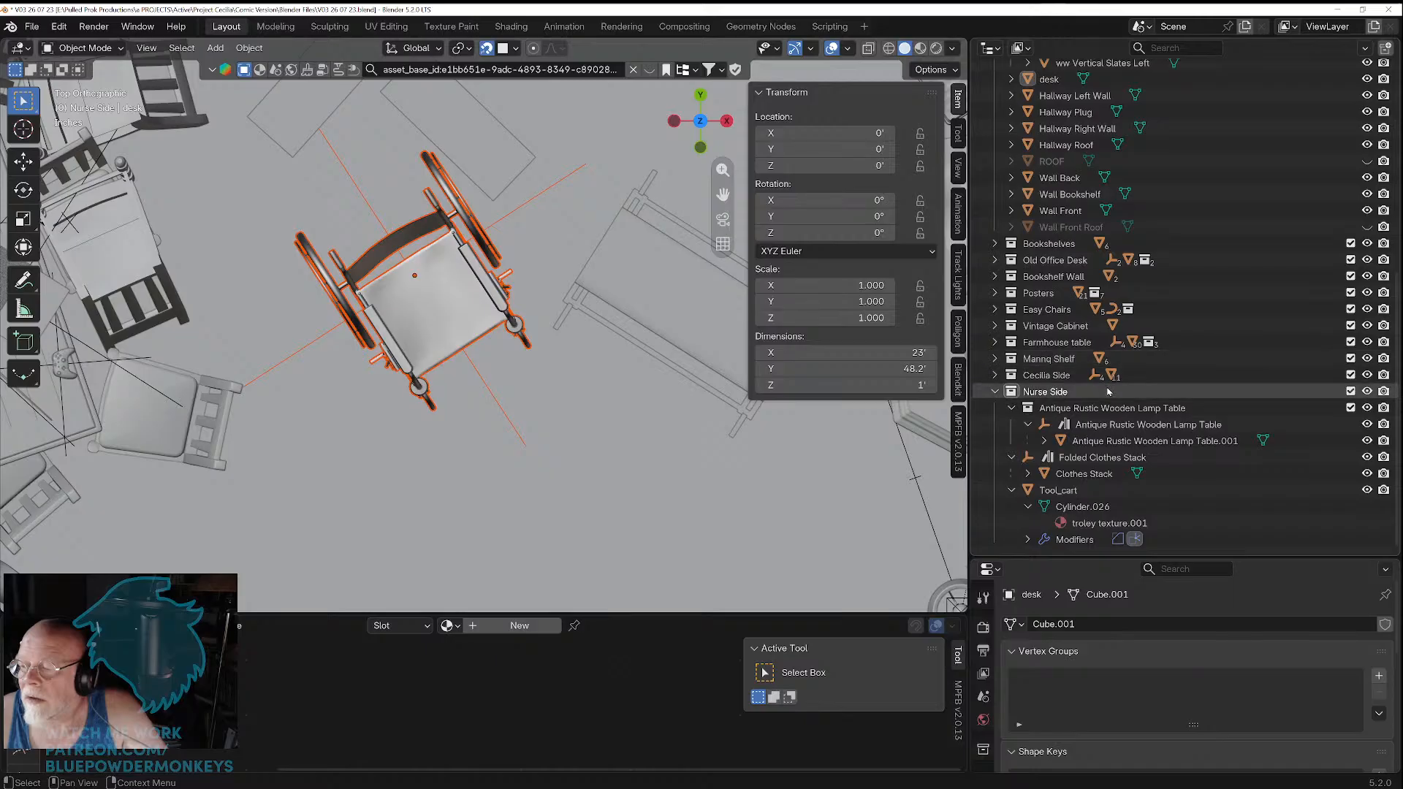
{"action": "left_click", "coordinate": [994, 392]}
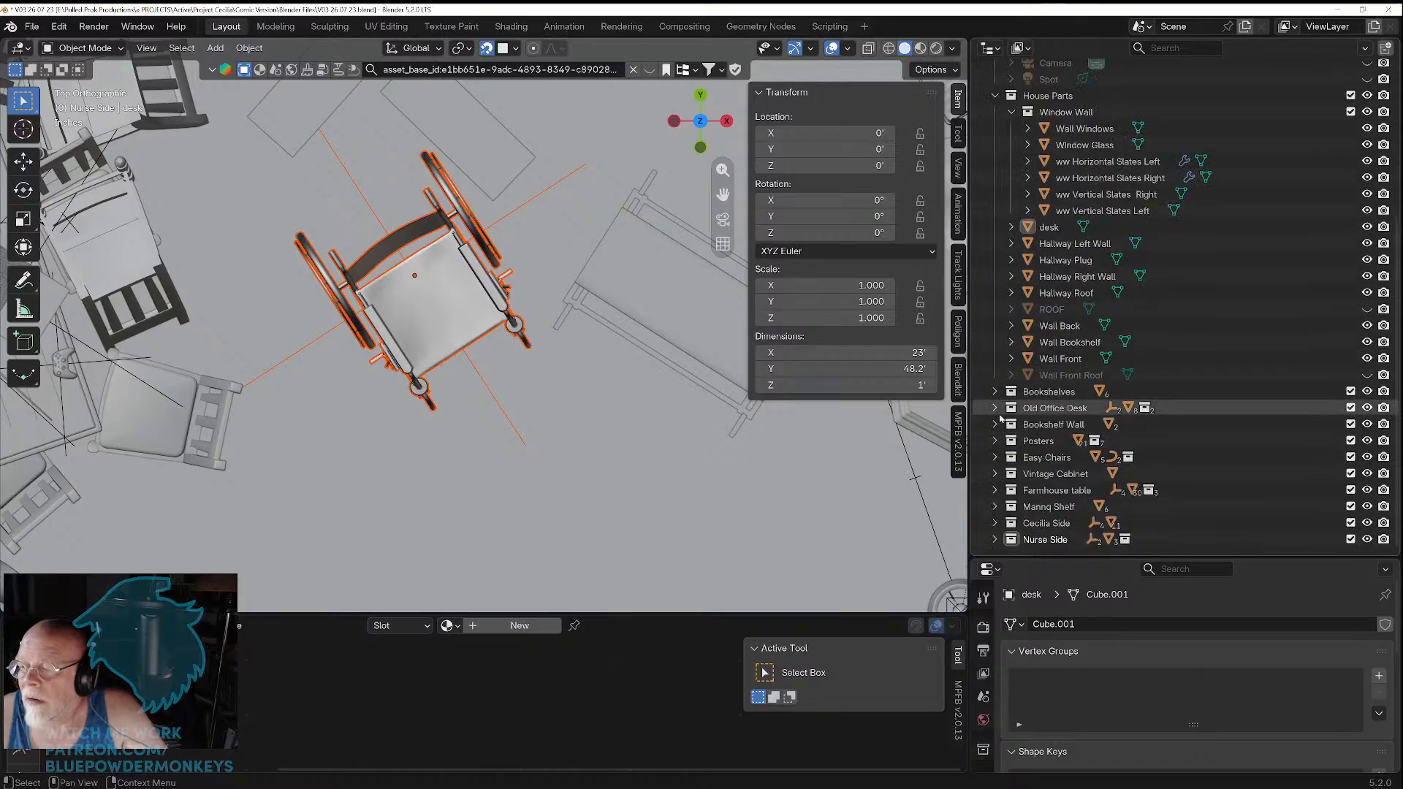
Step: Expand the Cecilia Side collection and the Wheelchair 01 hierarchy to check their contents
{"action": "left_click", "coordinate": [994, 524]}
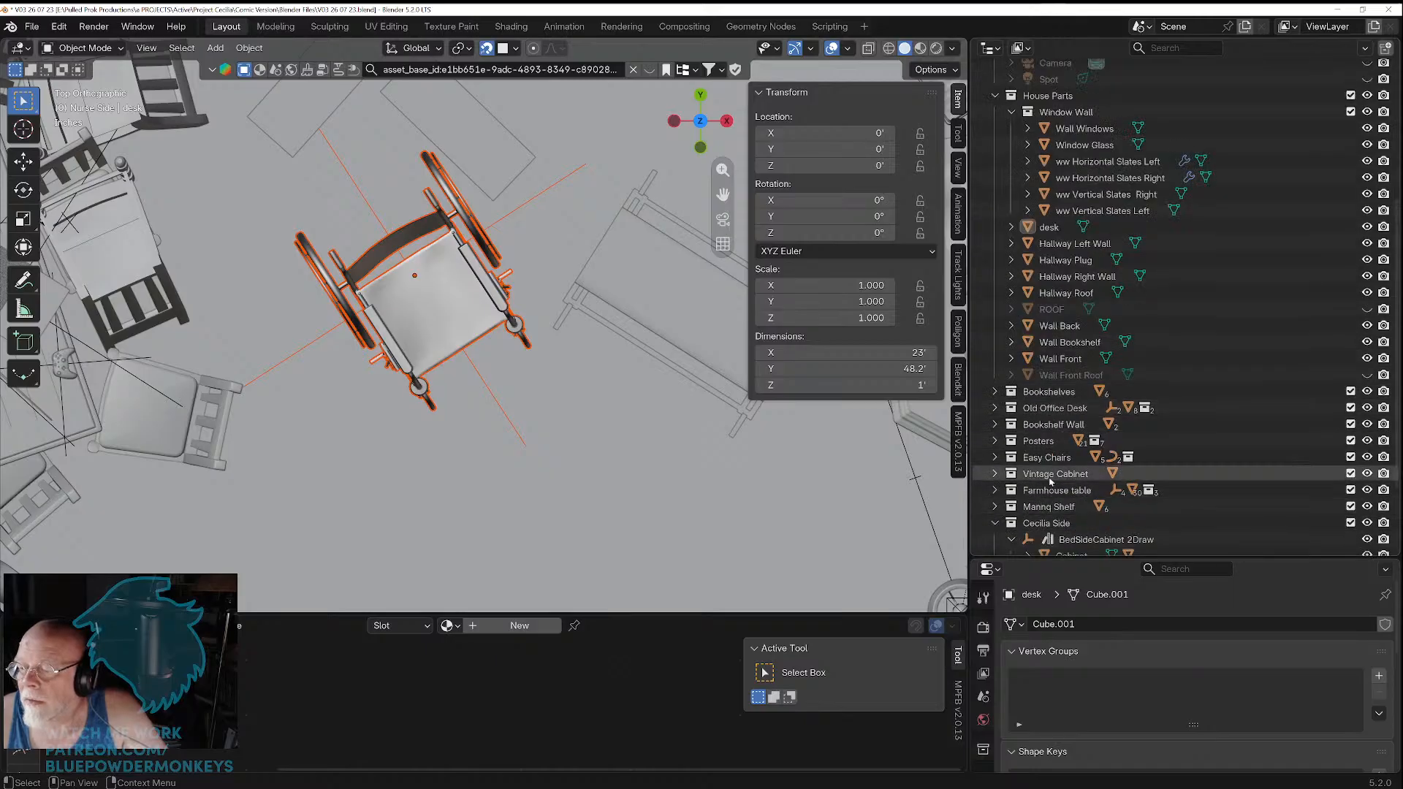
{"action": "scroll", "coordinate": [1102, 503], "scroll_direction": "down", "scroll_amount": 3}
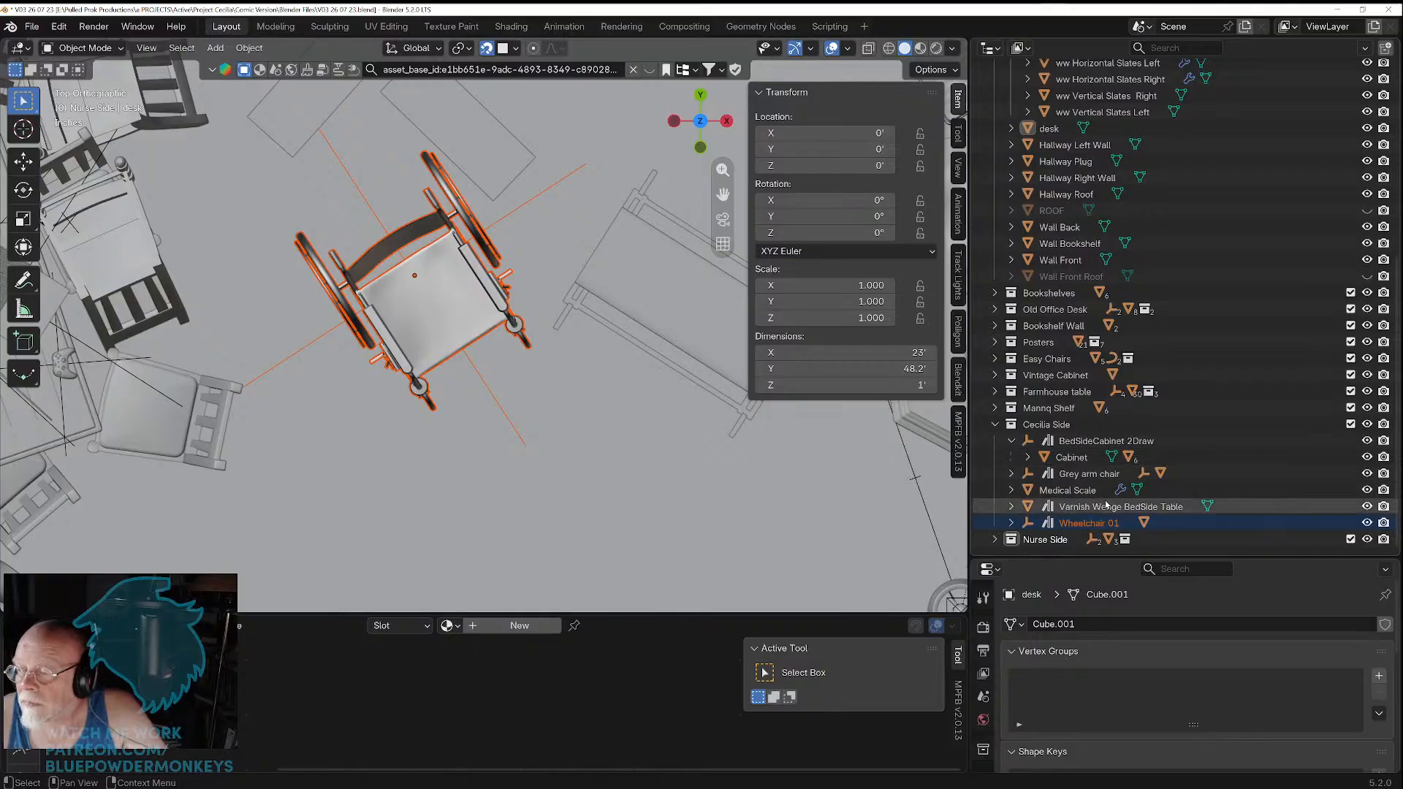
{"action": "left_click", "coordinate": [1011, 523]}
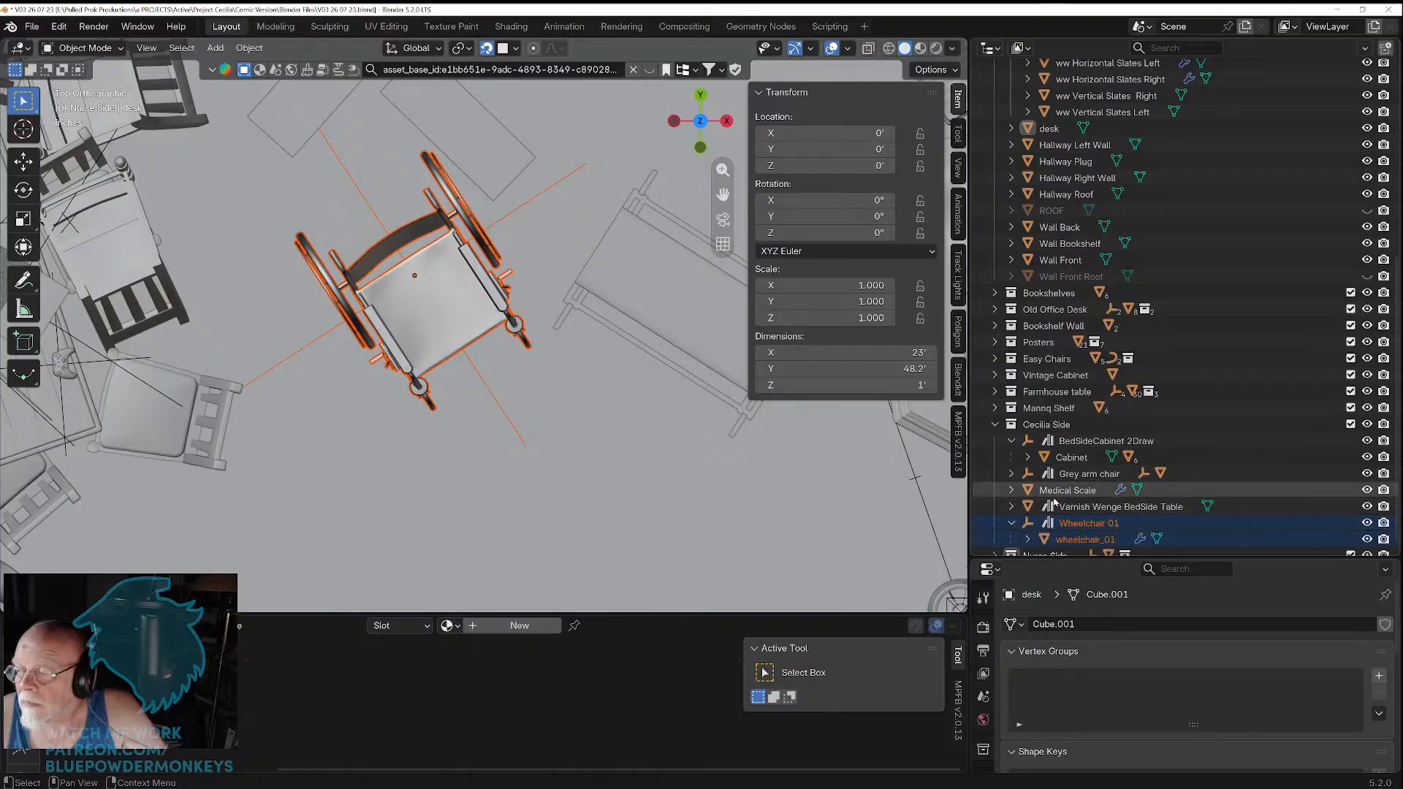
{"action": "scroll", "coordinate": [1075, 516], "scroll_direction": "down", "scroll_amount": 1}
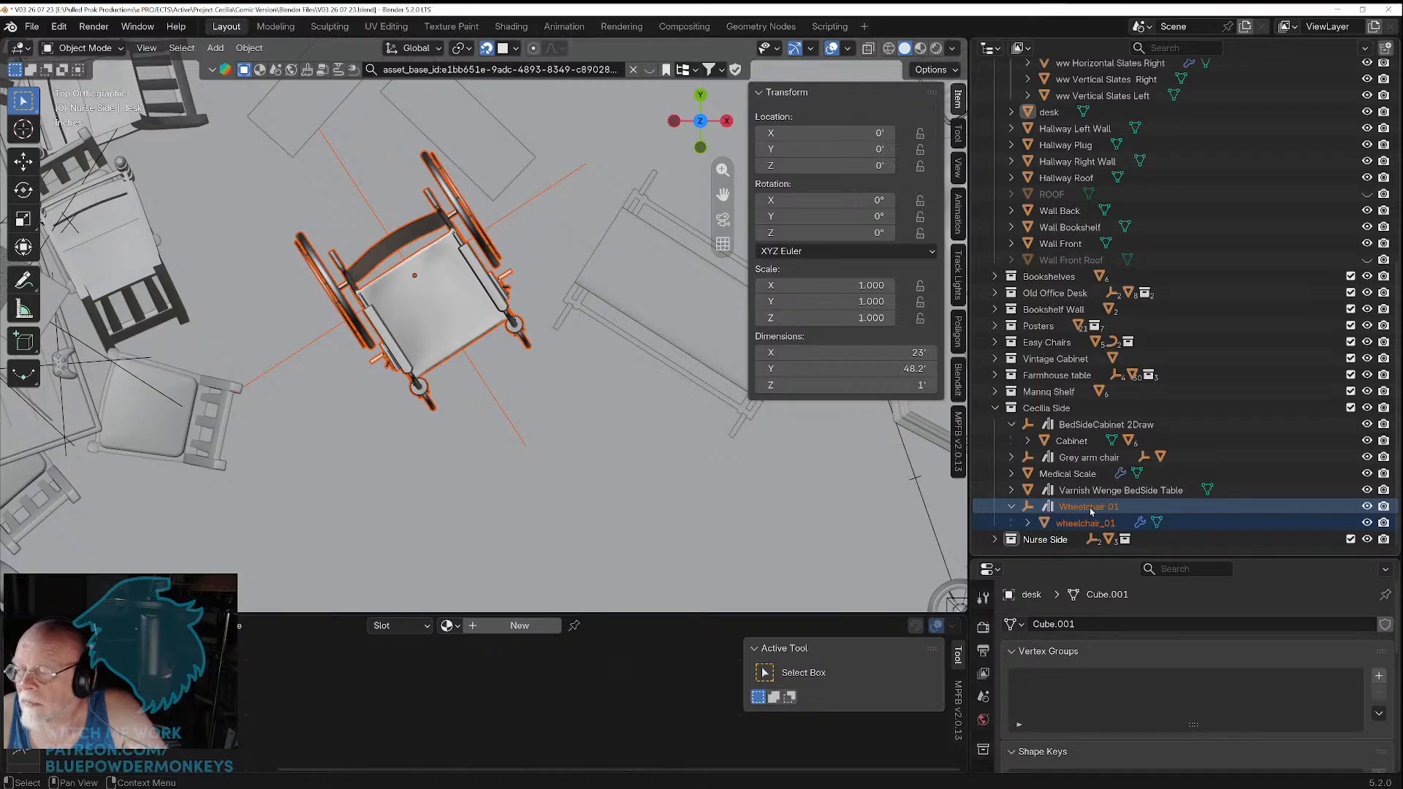
{"action": "scroll", "coordinate": [418, 324], "scroll_direction": "up", "scroll_amount": 1}
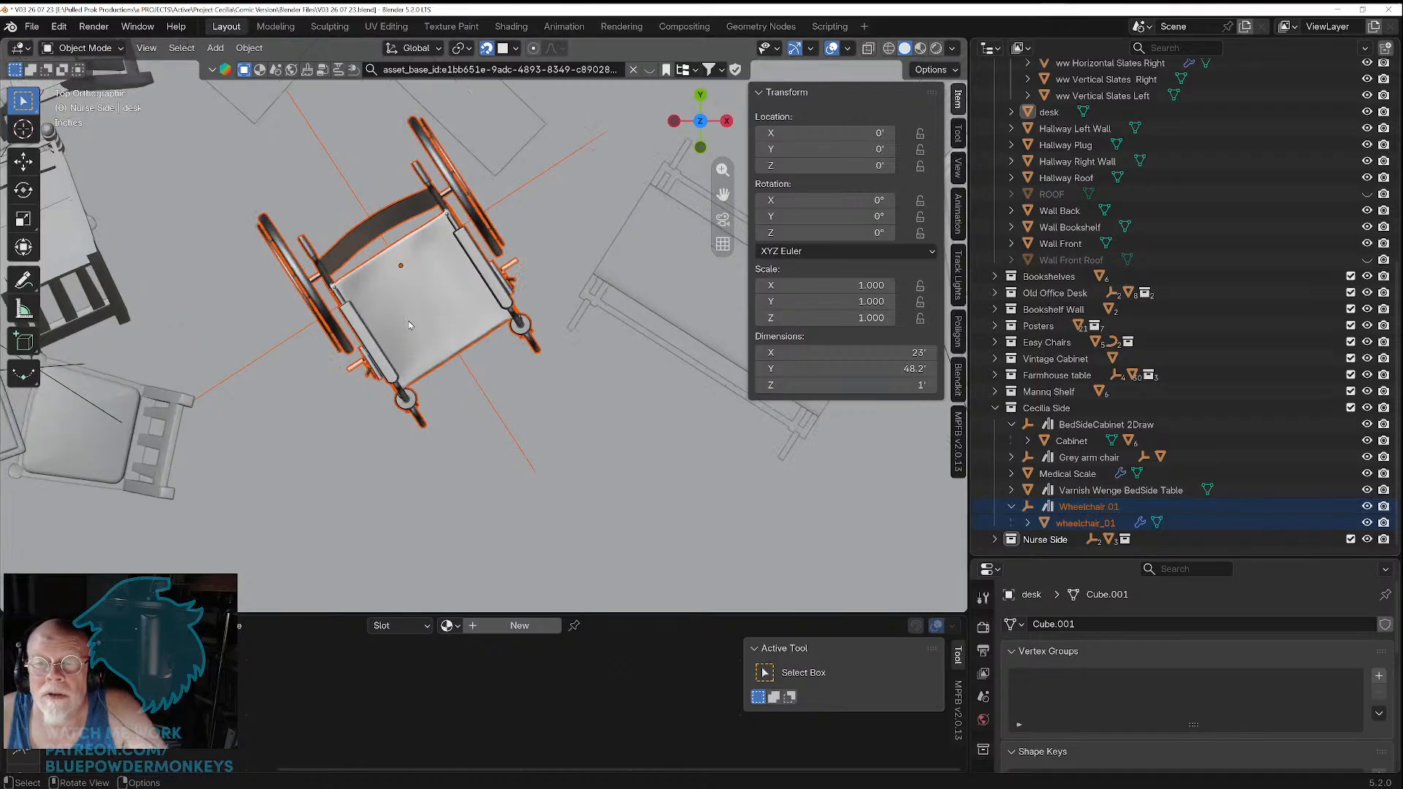
Step: Pick the stray piece of Stethoscope.001 on the floor beyond the wheelchair and open that object's mesh for editing
{"action": "left_click", "coordinate": [541, 375]}
{"action": "middle_click_drag", "start_coordinate": [542, 374], "coordinate": [566, 221]}
{"action": "left_click", "coordinate": [584, 564]}
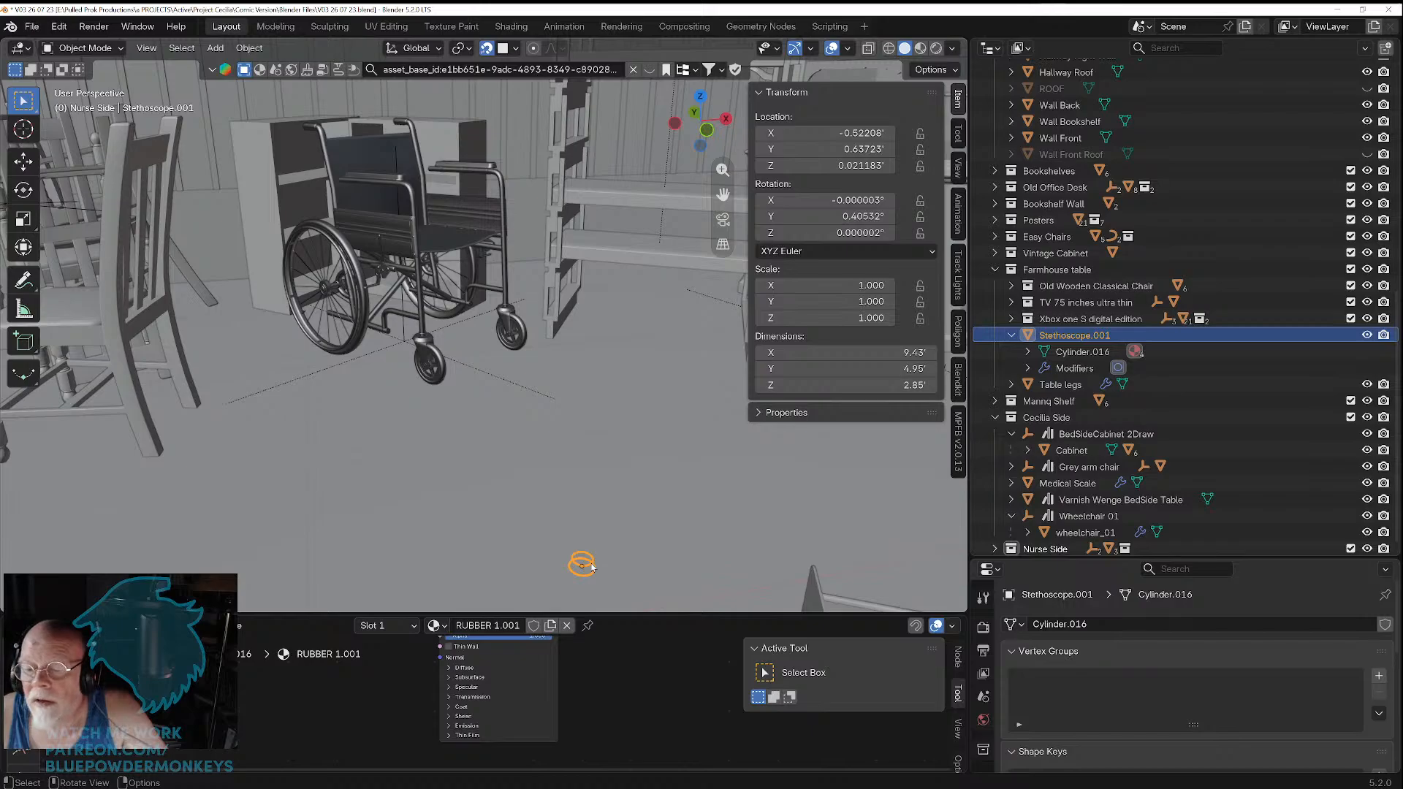
{"action": "scroll", "coordinate": [592, 567], "scroll_direction": "down", "scroll_amount": 4}
{"action": "middle_click_drag", "start_coordinate": [462, 485], "coordinate": [654, 515], "text": "shift"}
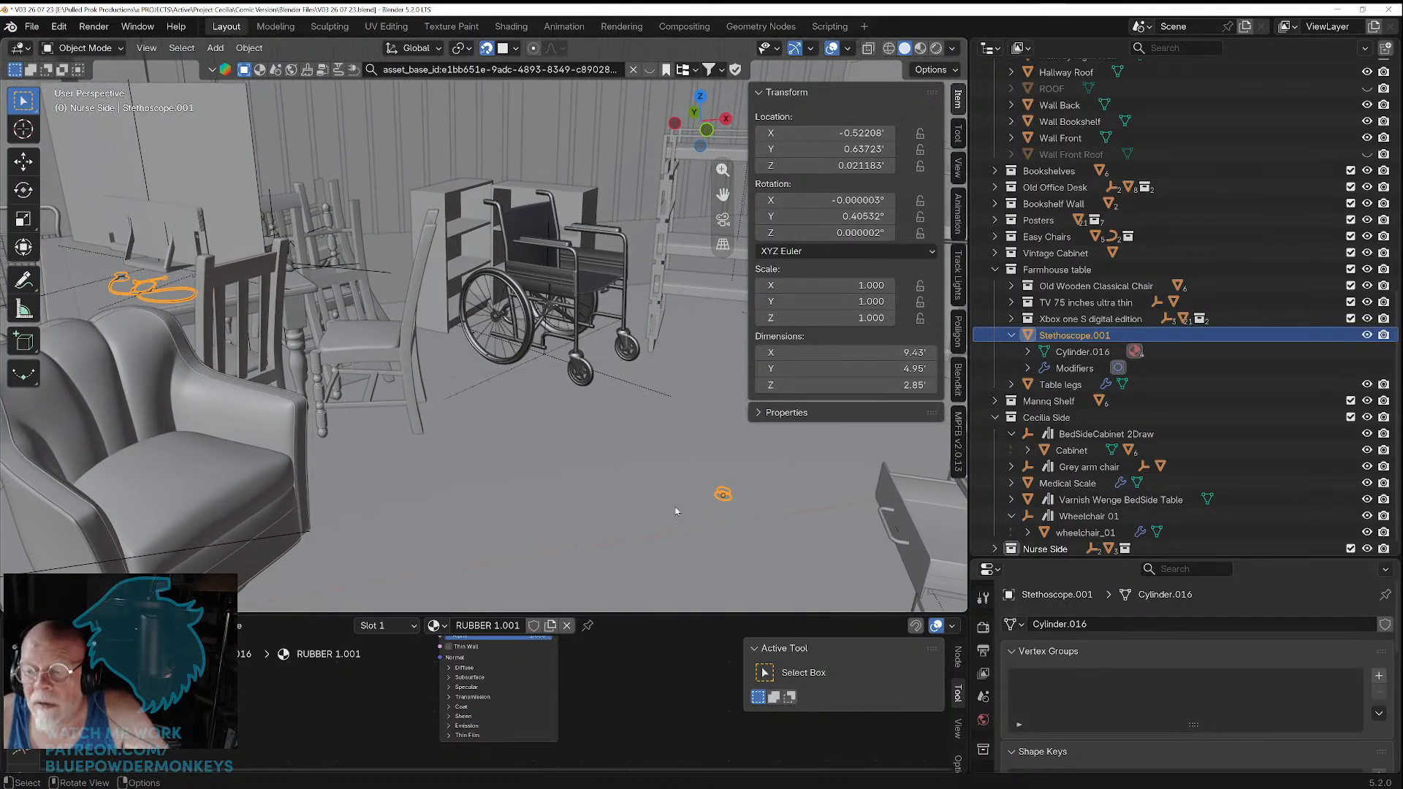
{"action": "key", "text": "Tab"}
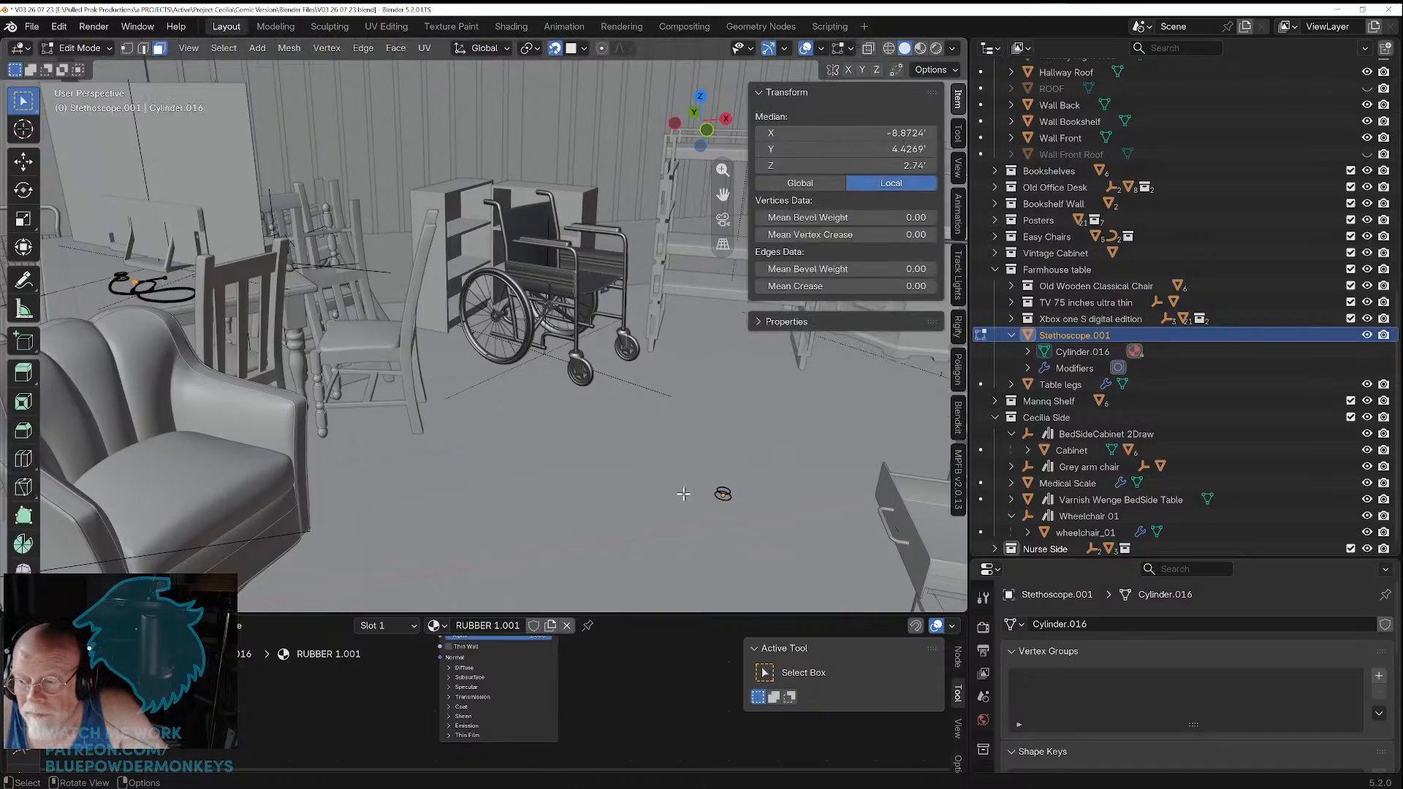
Step: Select the stray floor rings of the stethoscope mesh in wireframe view, including hidden geometry, and delete their vertices
{"action": "left_click_drag", "start_coordinate": [708, 480], "coordinate": [746, 515]}
{"action": "middle_click_drag", "start_coordinate": [746, 515], "coordinate": [508, 402]}
{"action": "scroll", "coordinate": [746, 515], "scroll_direction": "up", "scroll_amount": 1}
{"action": "scroll", "coordinate": [618, 500], "scroll_direction": "up", "scroll_amount": 3}
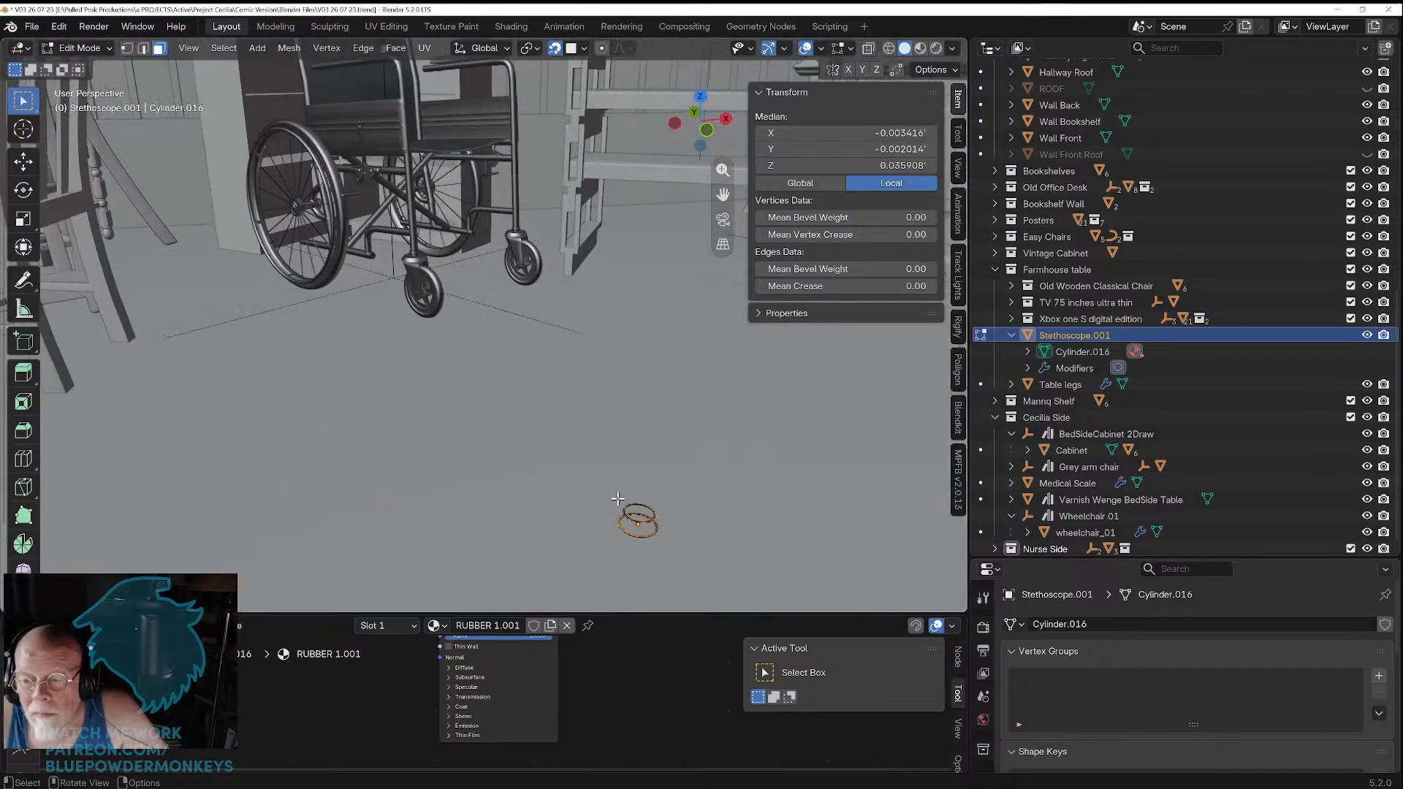
{"action": "scroll", "coordinate": [613, 495], "scroll_direction": "up", "scroll_amount": 3}
{"action": "scroll", "coordinate": [607, 491], "scroll_direction": "up", "scroll_amount": 1}
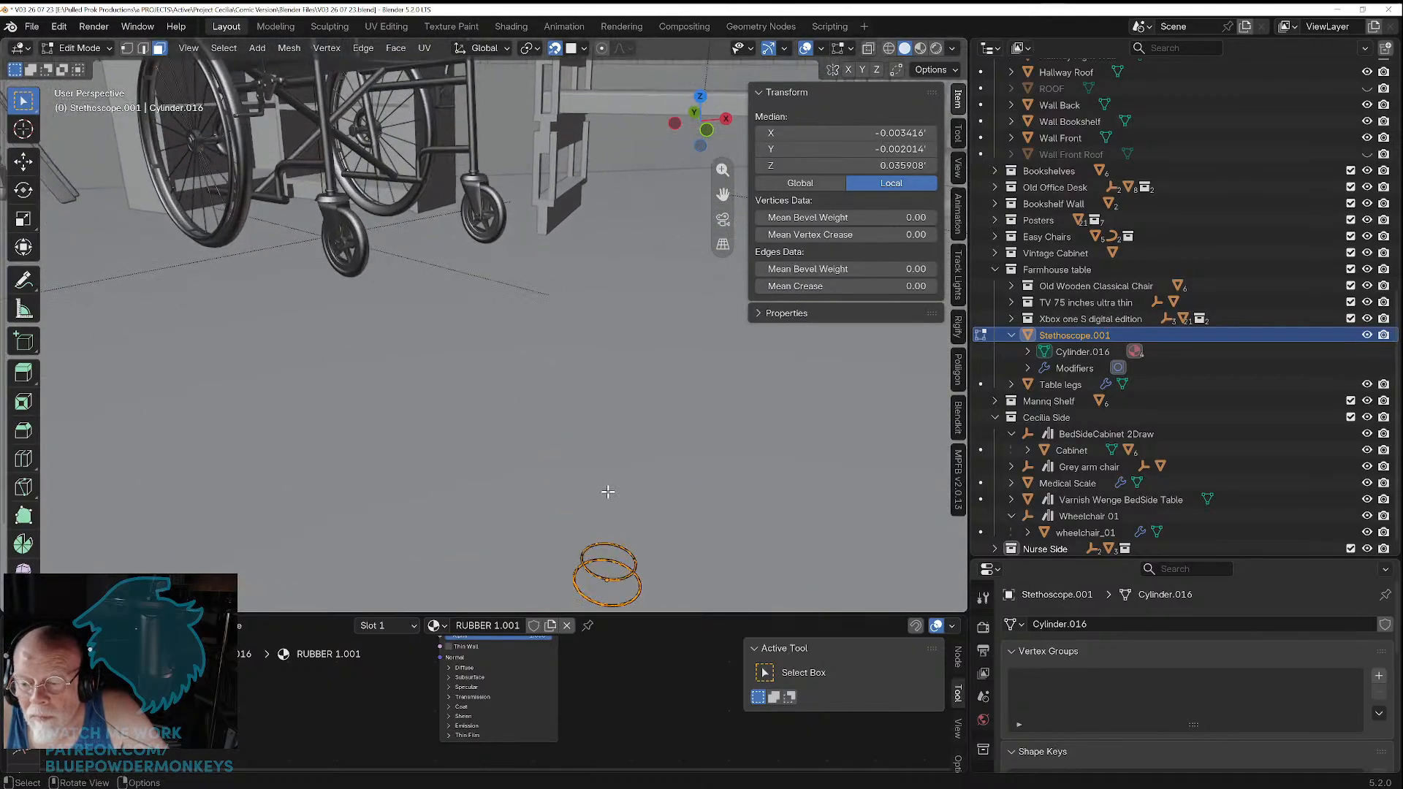
{"action": "middle_click_drag", "start_coordinate": [639, 485], "coordinate": [557, 409], "text": "shift"}
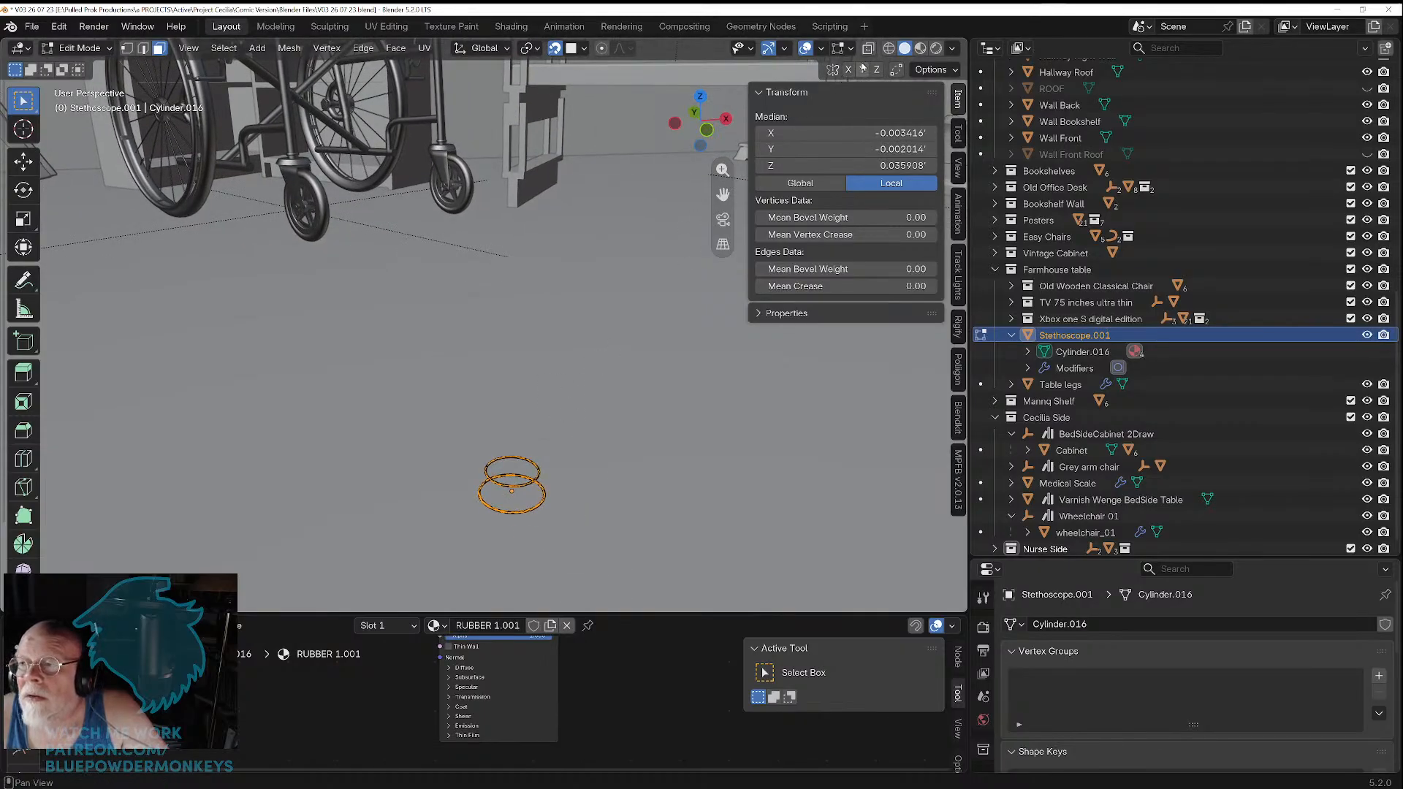
{"action": "left_click", "coordinate": [889, 47]}
{"action": "left_click_drag", "start_coordinate": [456, 428], "coordinate": [559, 535]}
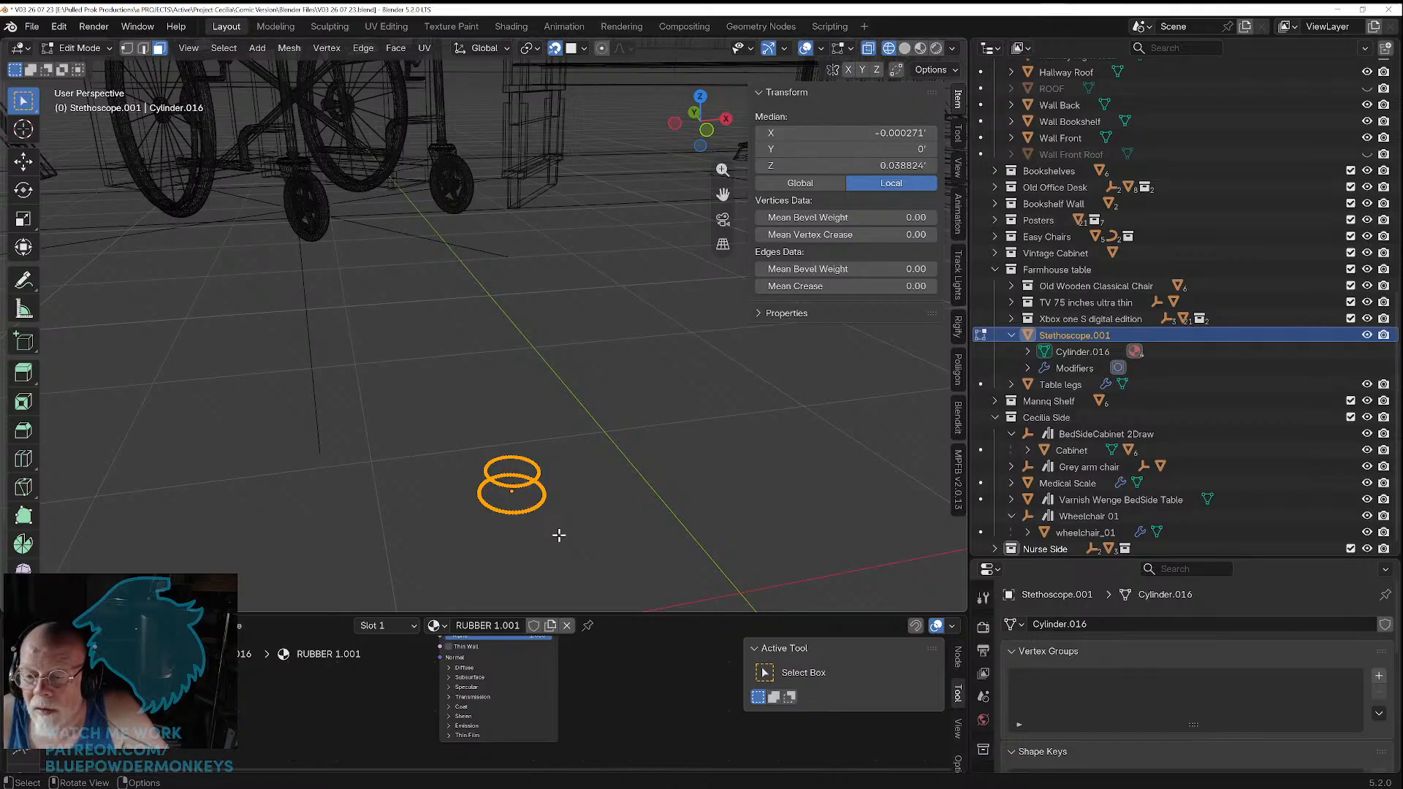
{"action": "key", "text": "x"}
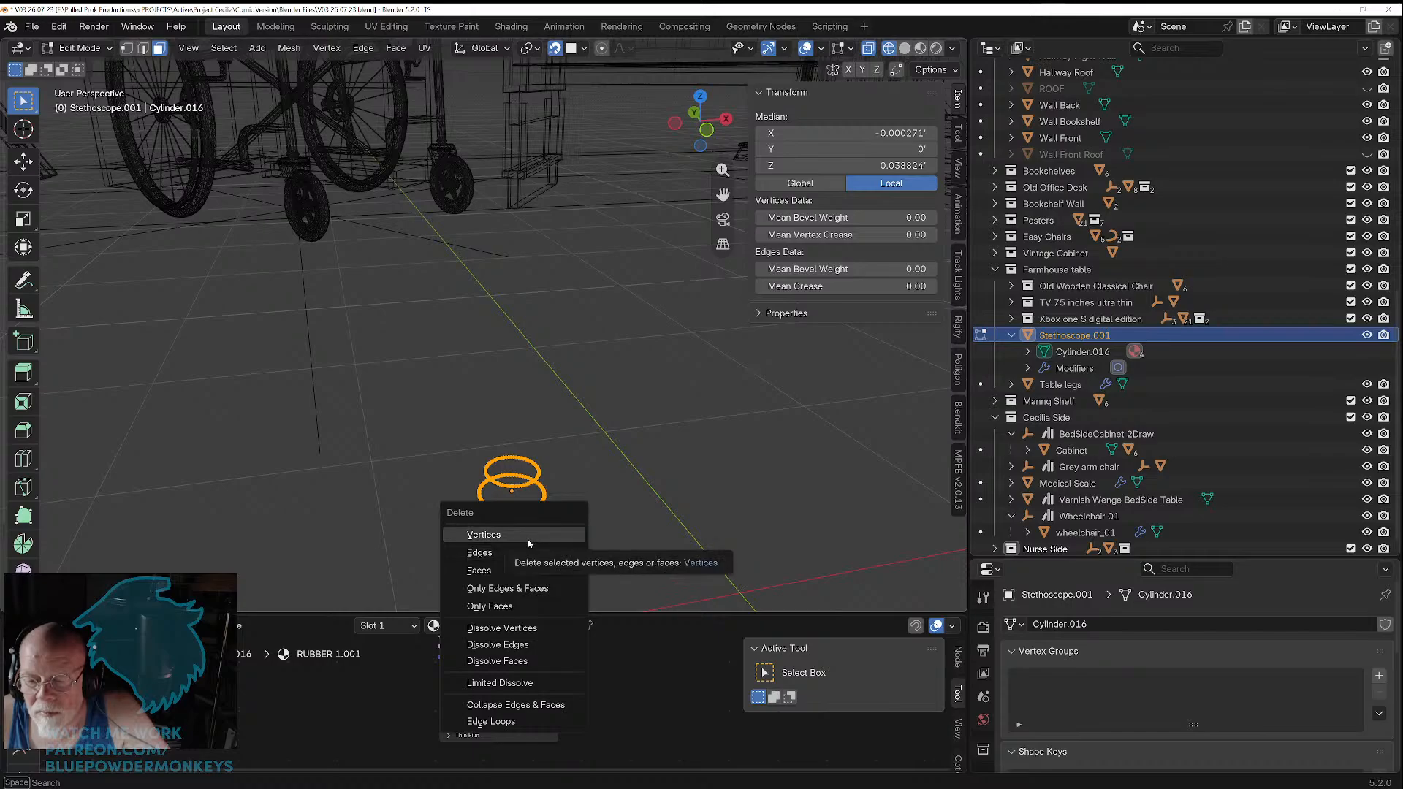
{"action": "left_click", "coordinate": [528, 539]}
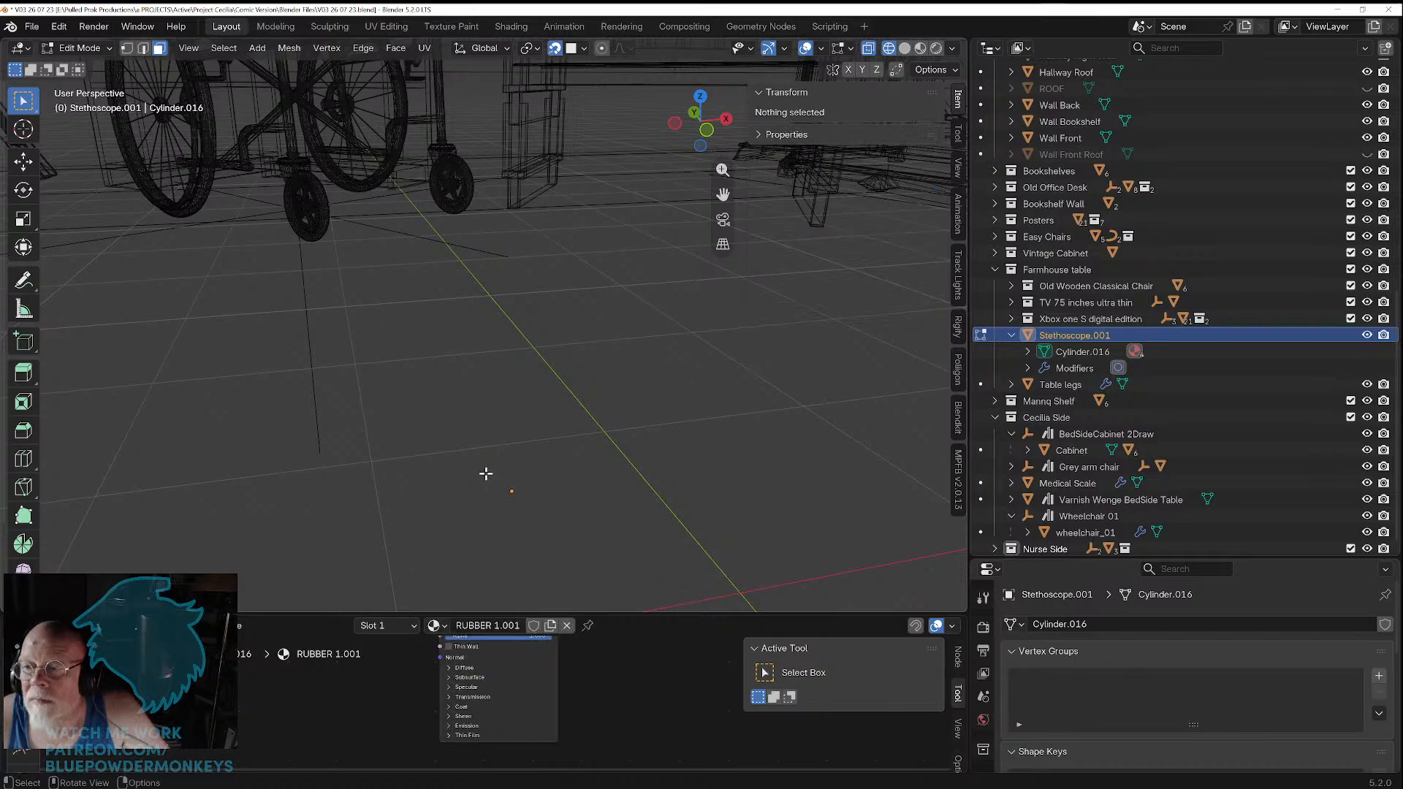
Step: Return to solid shading, check the remaining stethoscope mesh on the farmhouse table, and go back to Object Mode
{"action": "scroll", "coordinate": [486, 475], "scroll_direction": "down", "scroll_amount": 2}
{"action": "scroll", "coordinate": [486, 473], "scroll_direction": "down", "scroll_amount": 2}
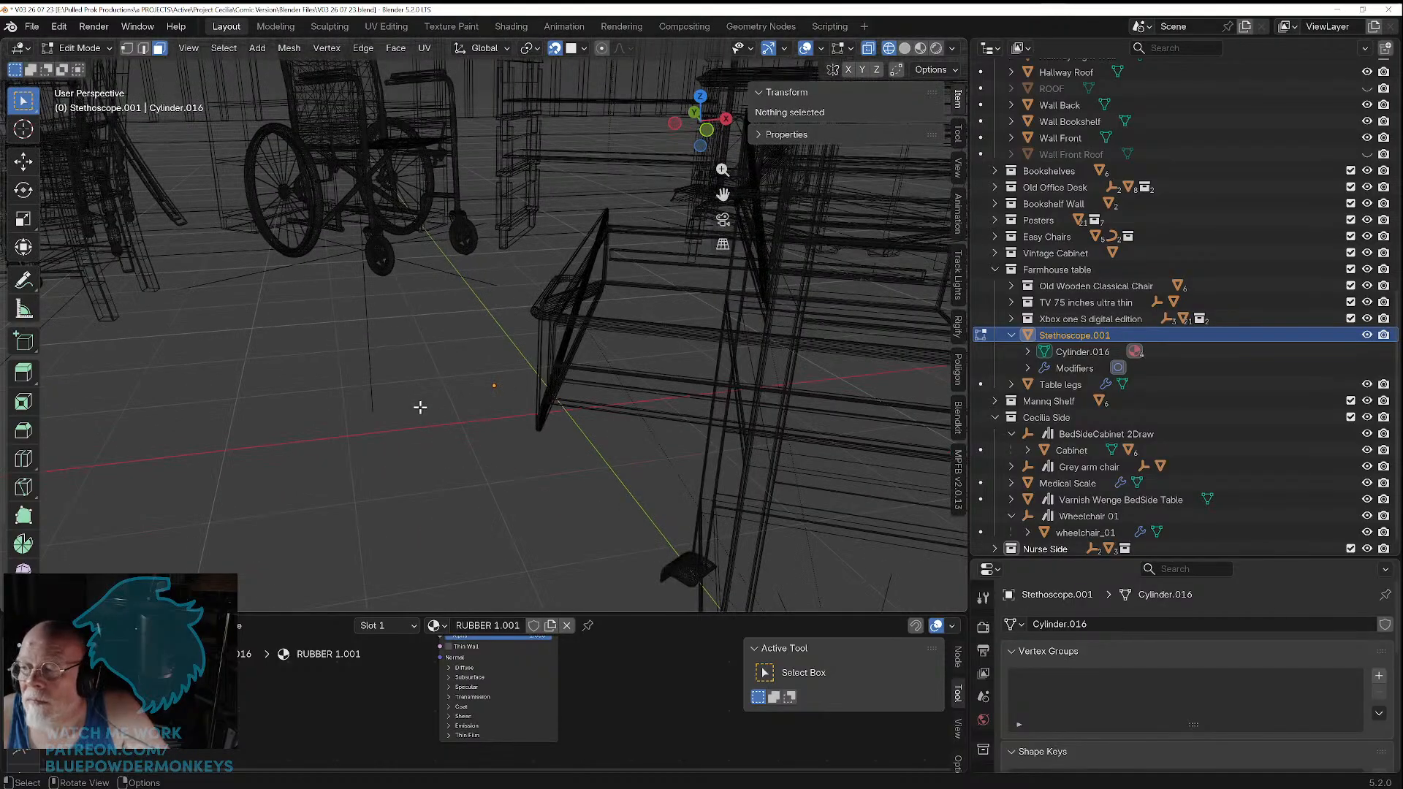
{"action": "middle_click_drag", "start_coordinate": [393, 402], "coordinate": [357, 441]}
{"action": "scroll", "coordinate": [251, 397], "scroll_direction": "up", "scroll_amount": 3}
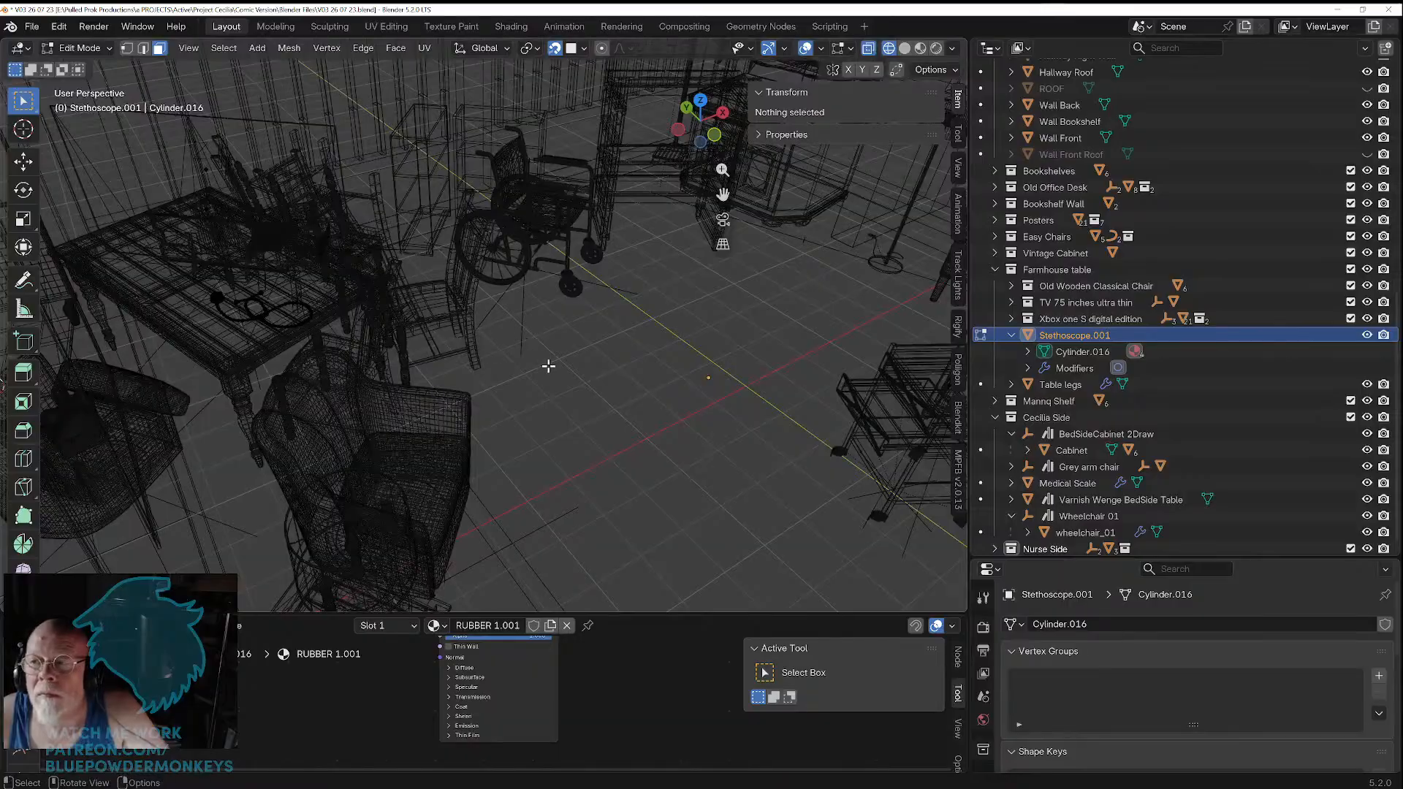
{"action": "left_click", "coordinate": [905, 50]}
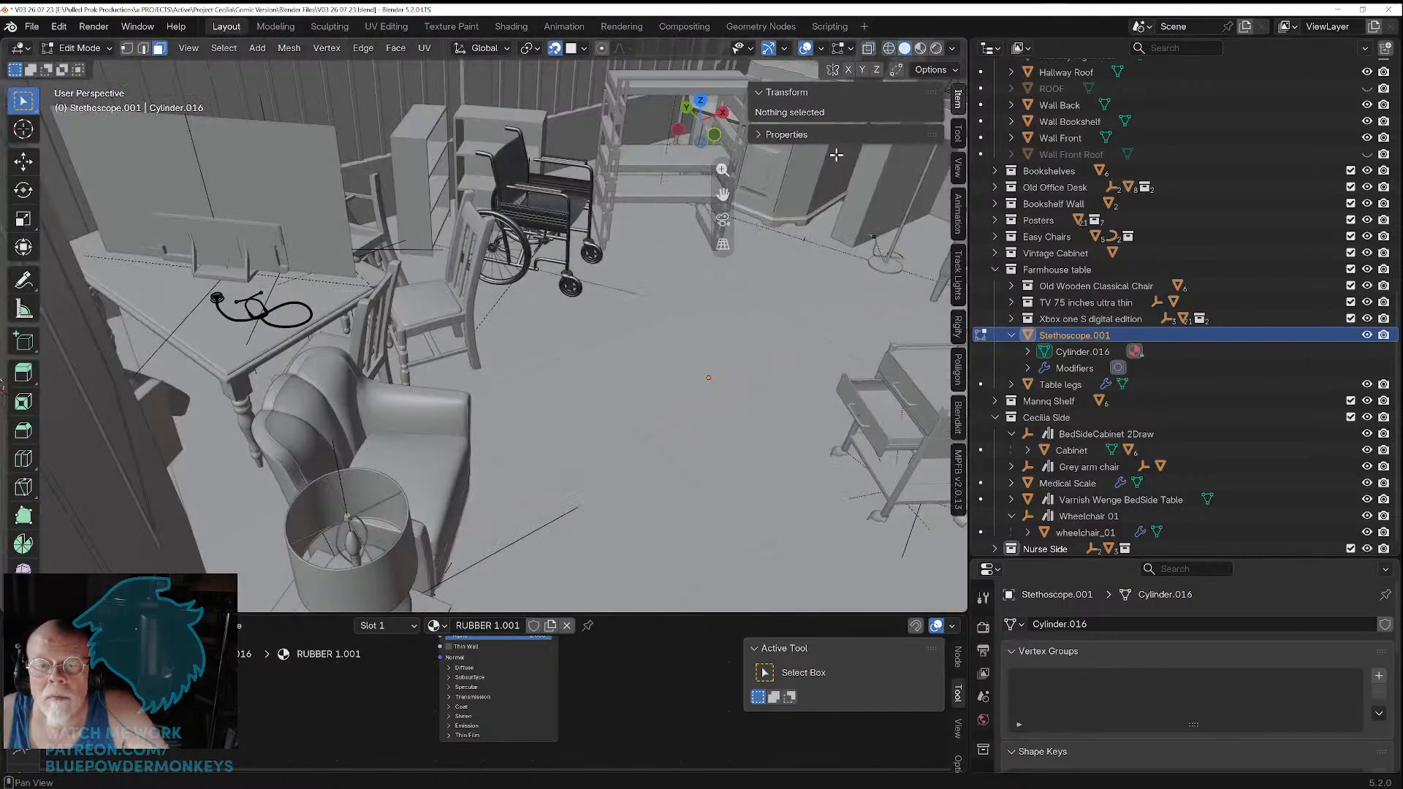
{"action": "scroll", "coordinate": [207, 322], "scroll_direction": "up", "scroll_amount": 3}
{"action": "middle_click_drag", "start_coordinate": [178, 333], "coordinate": [489, 326], "text": "shift"}
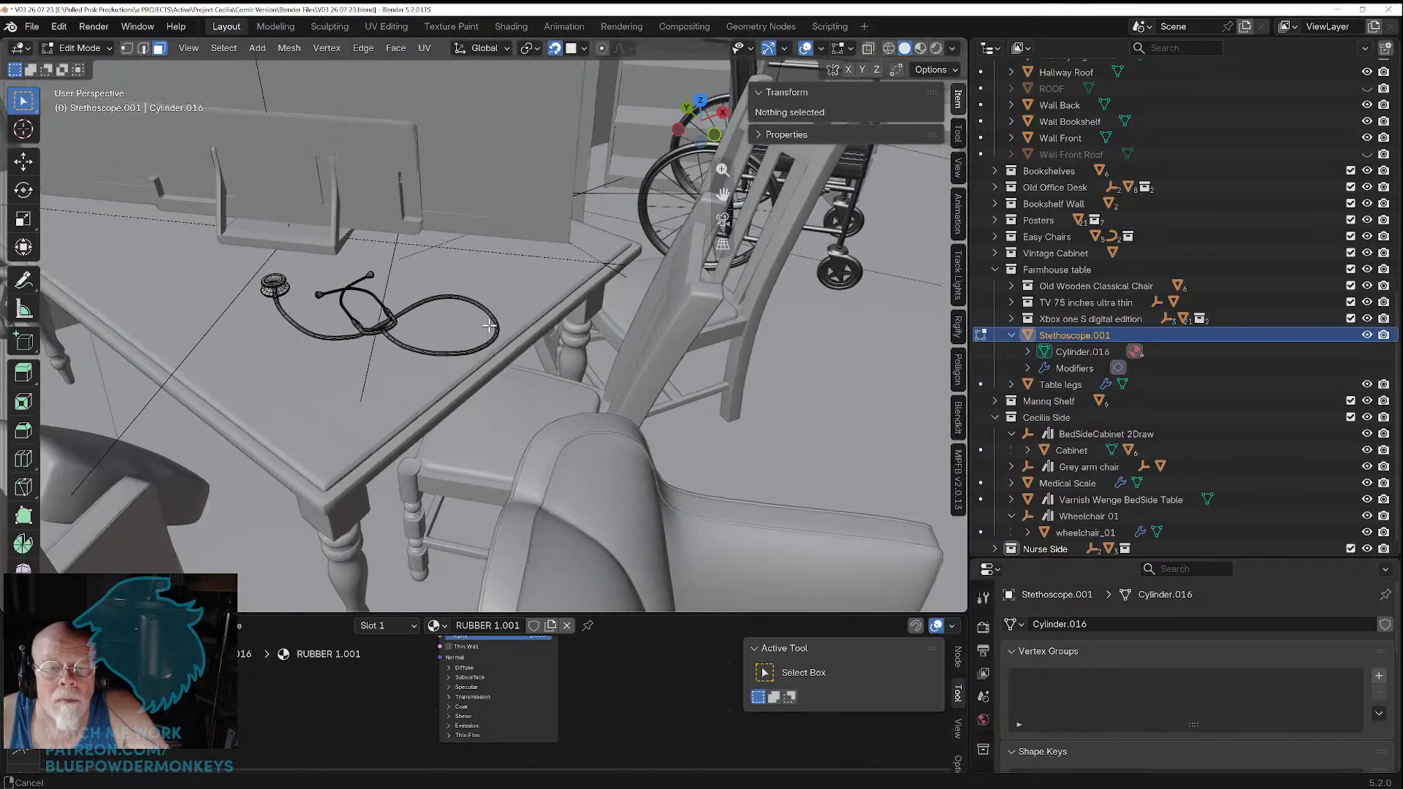
{"action": "scroll", "coordinate": [386, 343], "scroll_direction": "up", "scroll_amount": 4}
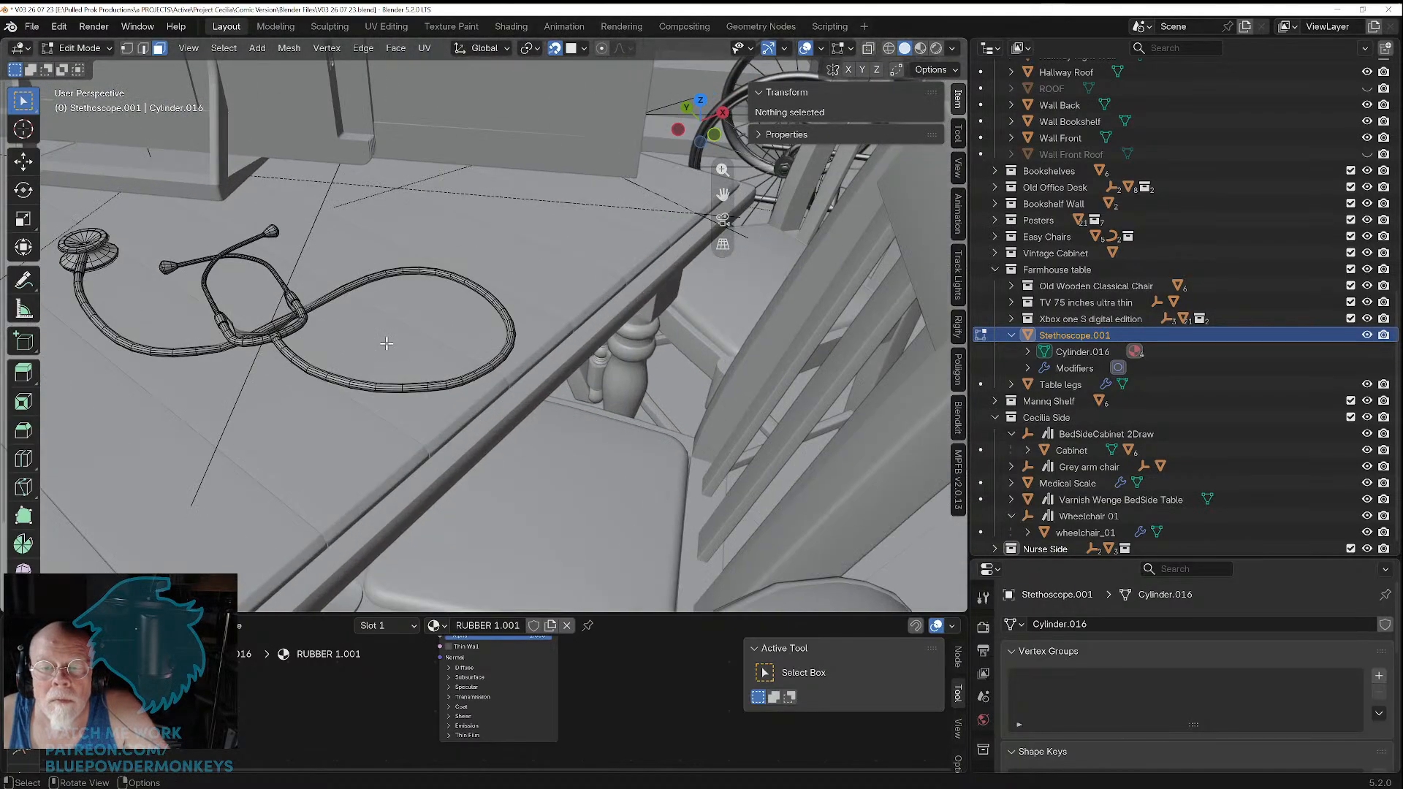
{"action": "key", "text": "Tab"}
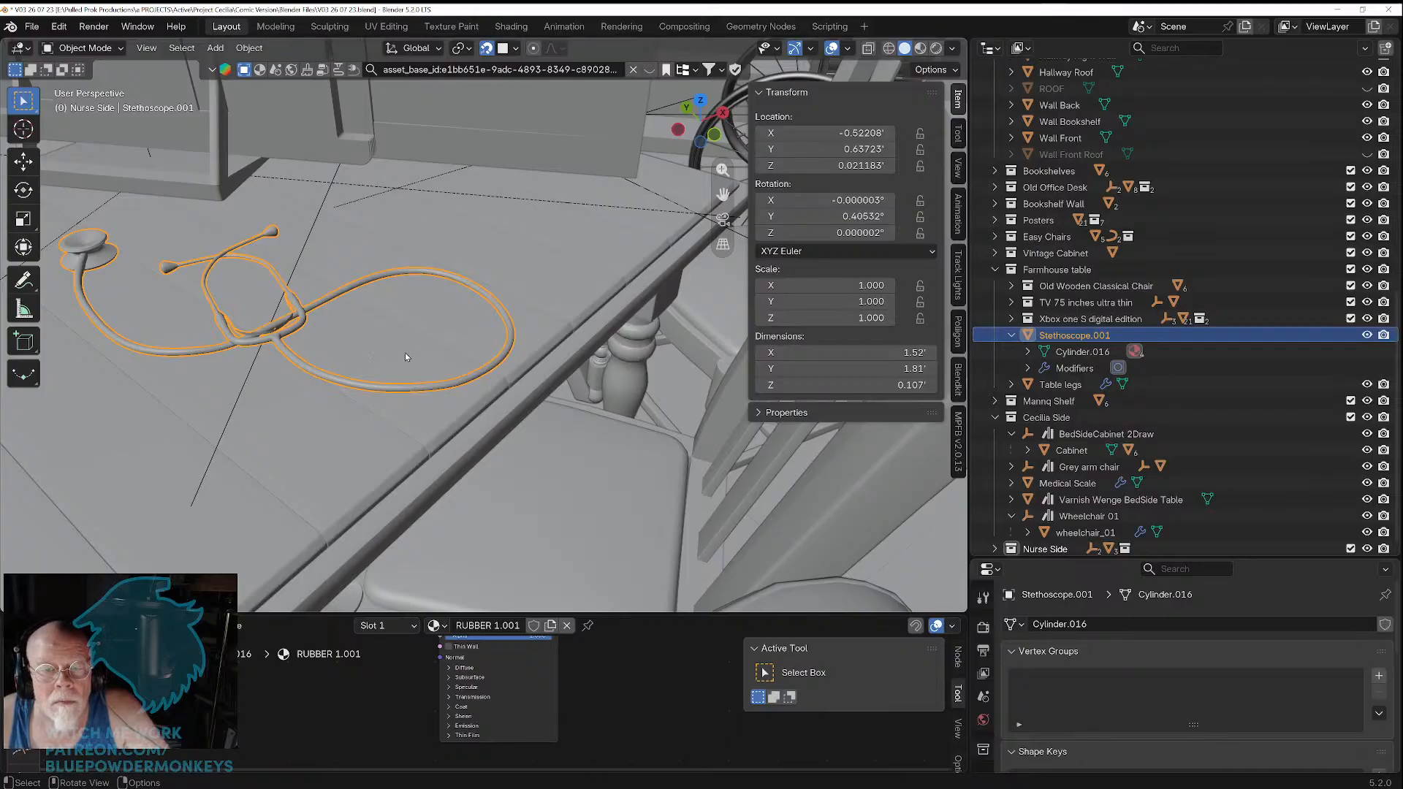
Step: Set the origin of Stethoscope.001 to its geometry, and deselect it
{"action": "scroll", "coordinate": [405, 352], "scroll_direction": "down", "scroll_amount": 3}
{"action": "middle_click_drag", "start_coordinate": [554, 388], "coordinate": [66, 399], "text": "shift"}
{"action": "scroll", "coordinate": [494, 411], "scroll_direction": "down", "scroll_amount": 5}
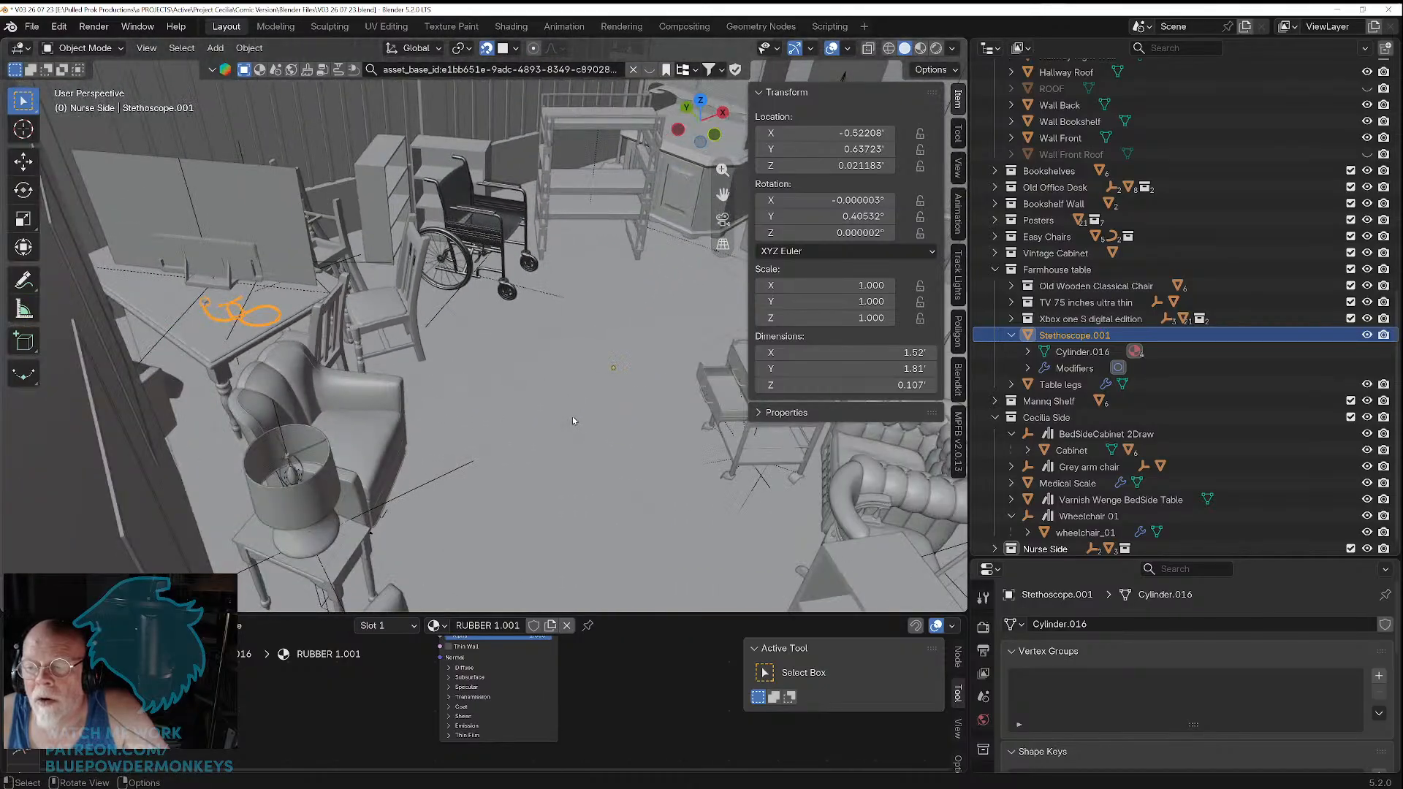
{"action": "scroll", "coordinate": [572, 415], "scroll_direction": "up", "scroll_amount": 2}
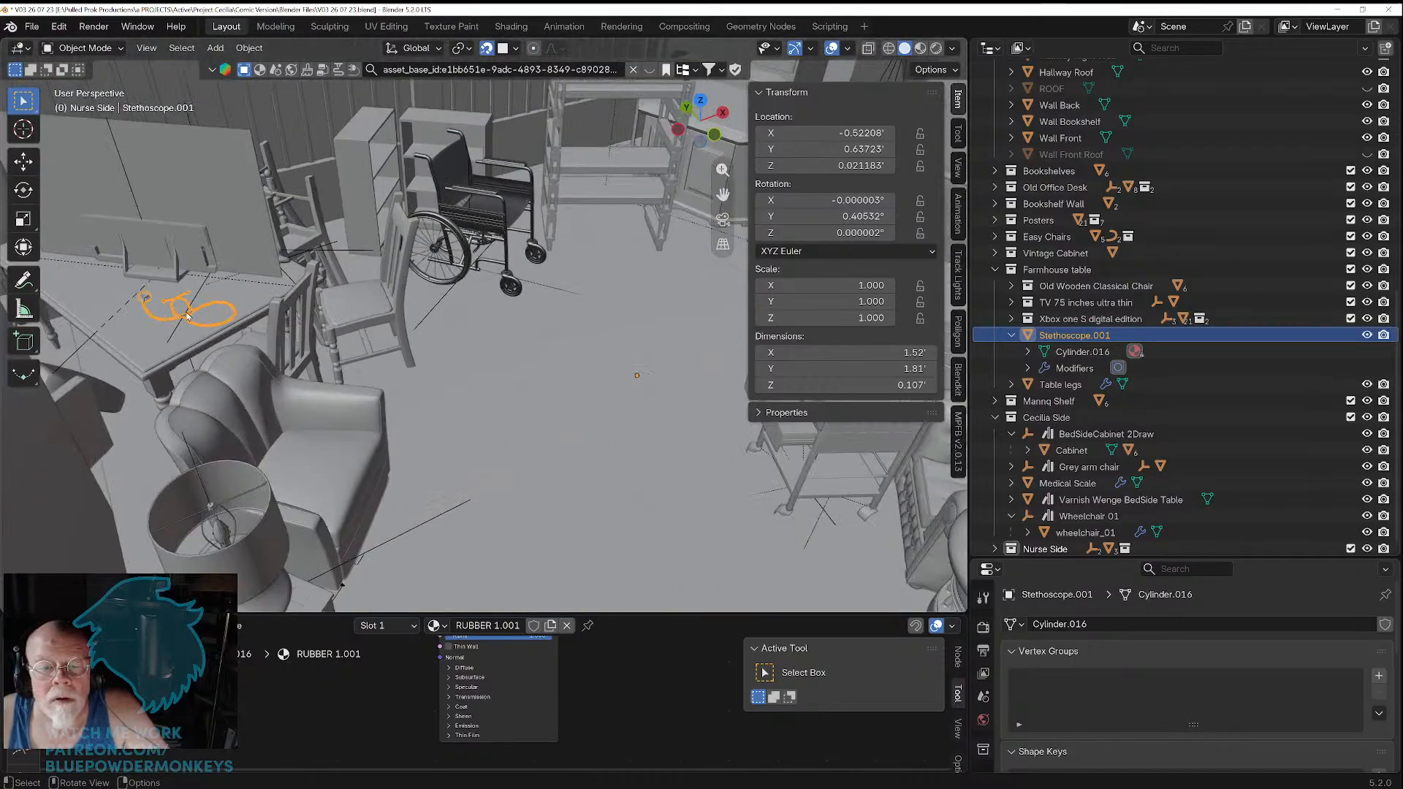
{"action": "left_click", "coordinate": [248, 48]}
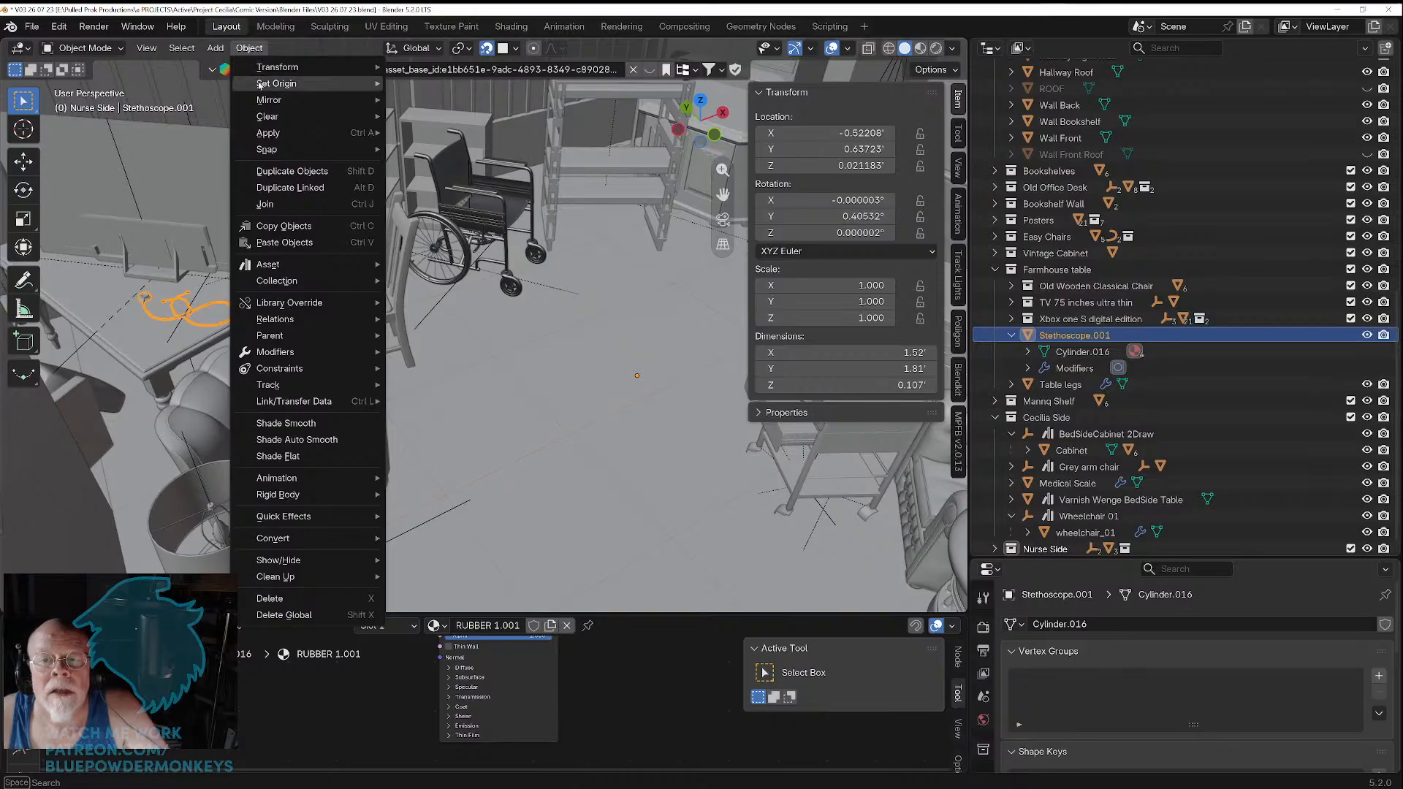
{"action": "mouse_move", "coordinate": [276, 83]}
{"action": "left_click", "coordinate": [446, 102]}
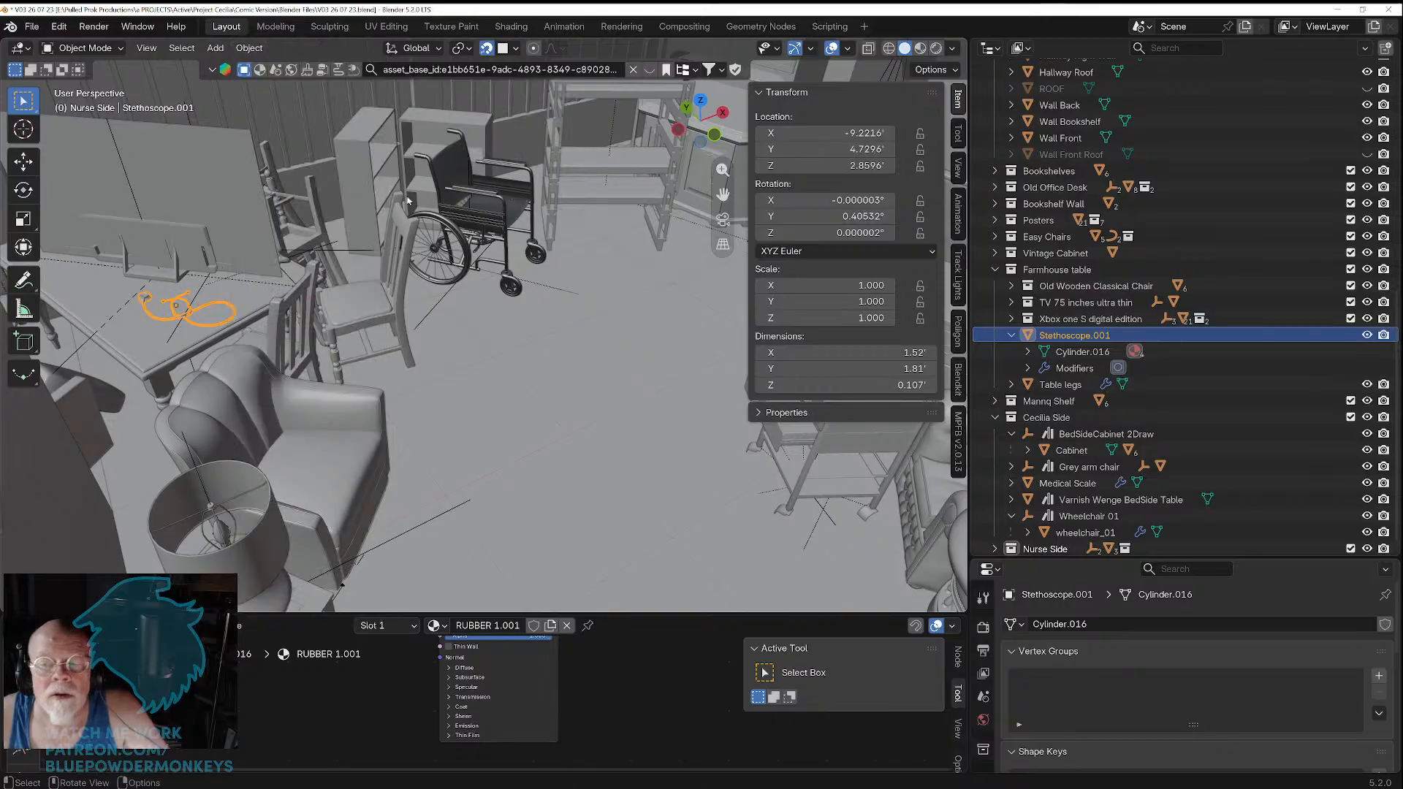
{"action": "left_click", "coordinate": [440, 362]}
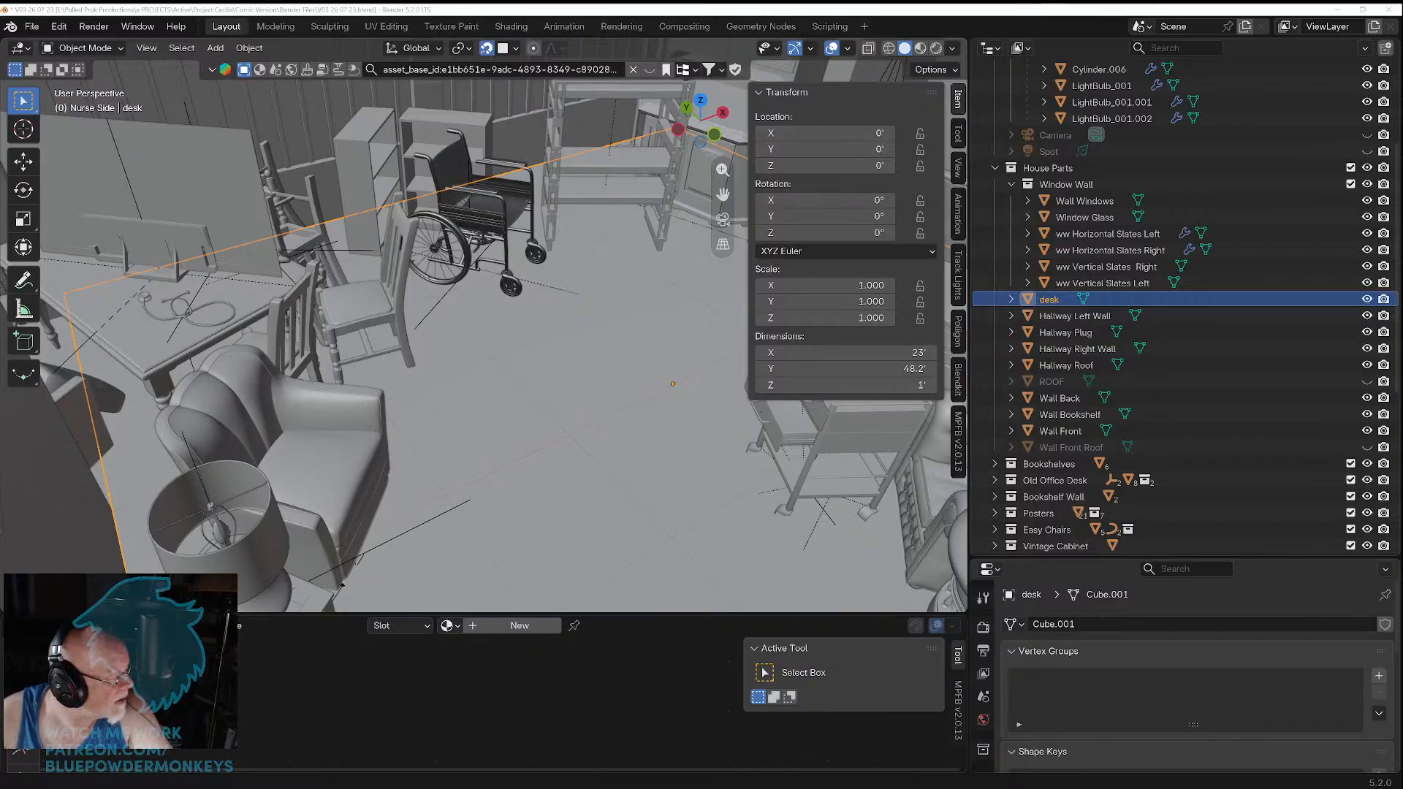
{"action": "key", "text": "alt+Tab"}
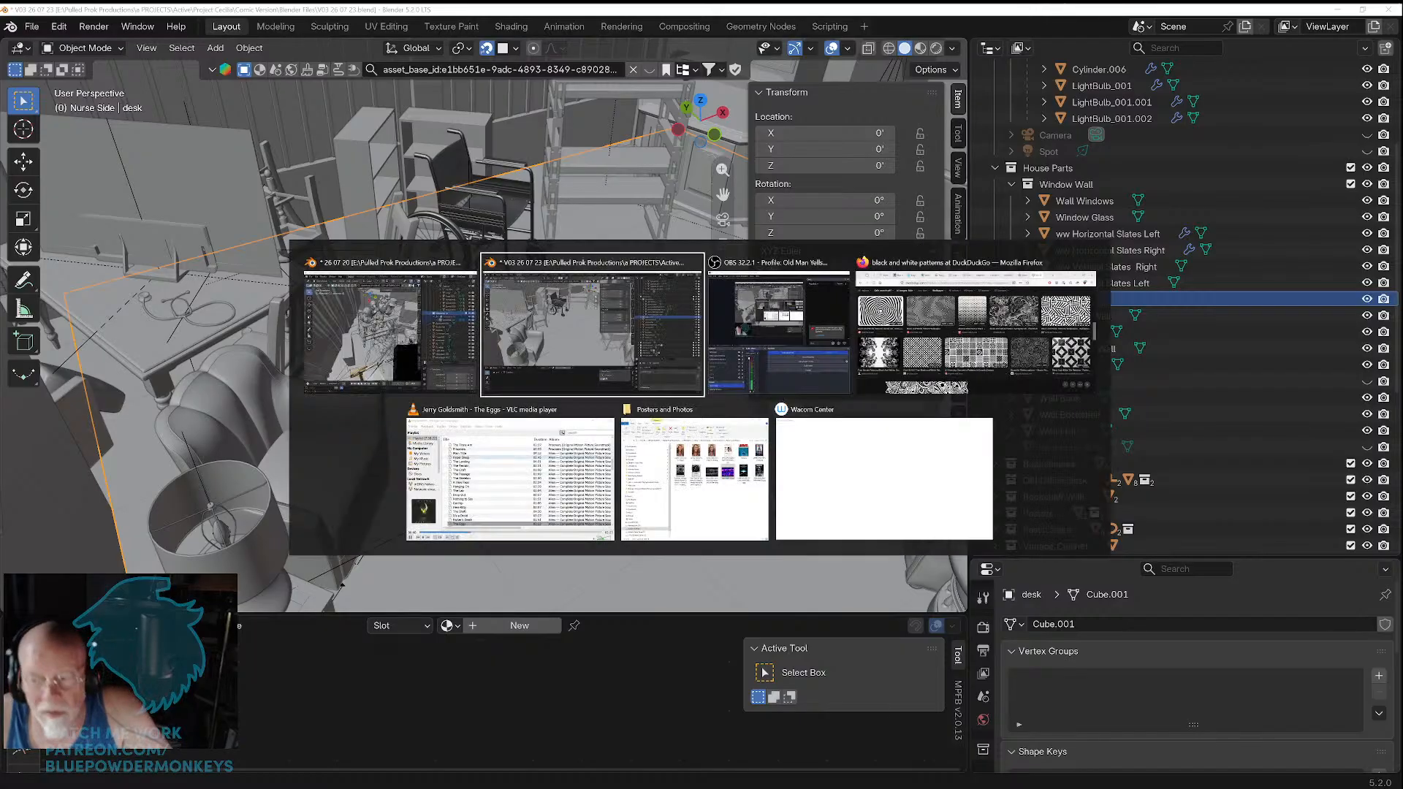
{"action": "key", "text": "Tab"}
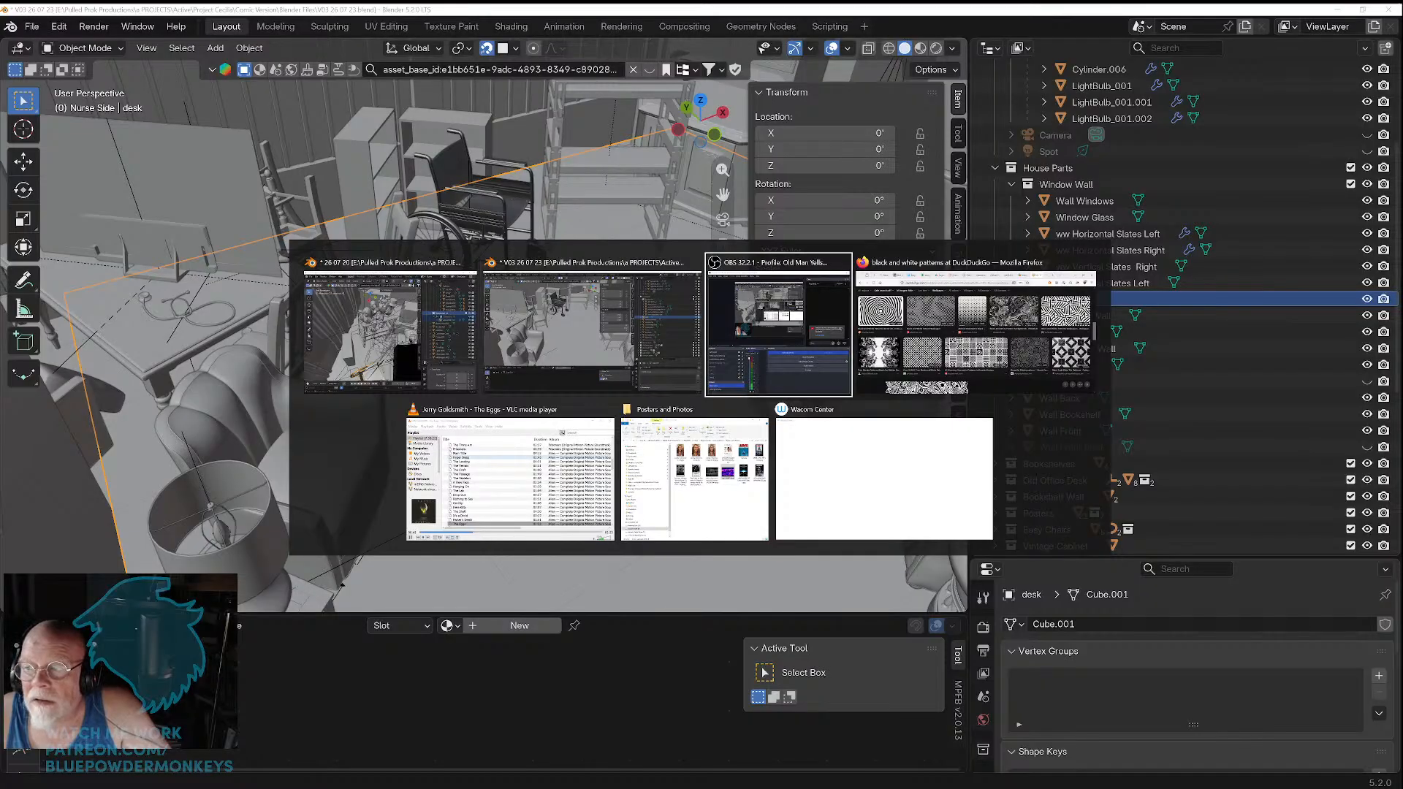
{"action": "key", "text": "Escape"}
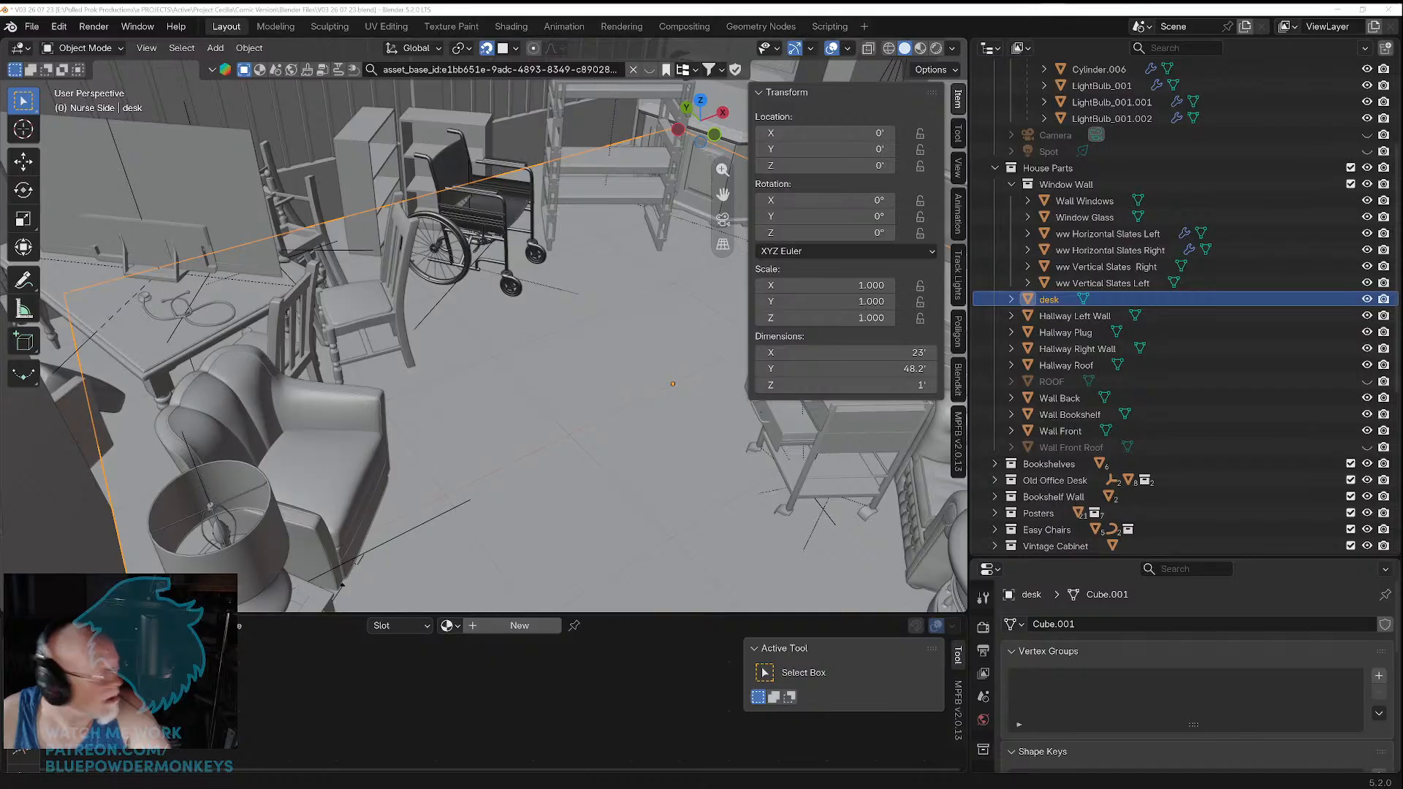
Step: Place the 3D cursor on the lowest board of the open shelf beside the wheelchair and save the file
{"action": "middle_click_drag", "start_coordinate": [656, 221], "coordinate": [506, 361], "text": "ctrl"}
{"action": "scroll", "coordinate": [503, 360], "scroll_direction": "up", "scroll_amount": 2}
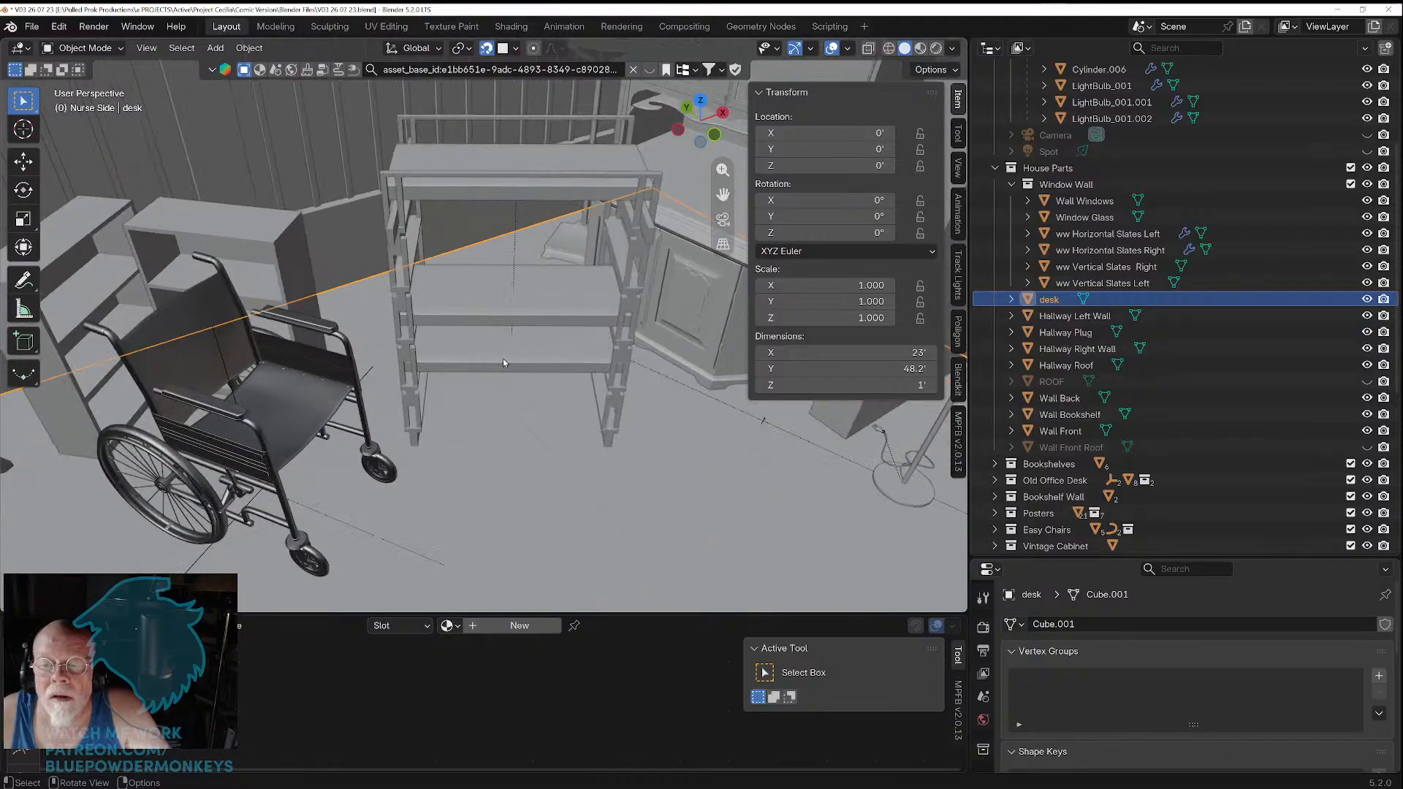
{"action": "scroll", "coordinate": [503, 362], "scroll_direction": "up", "scroll_amount": 1}
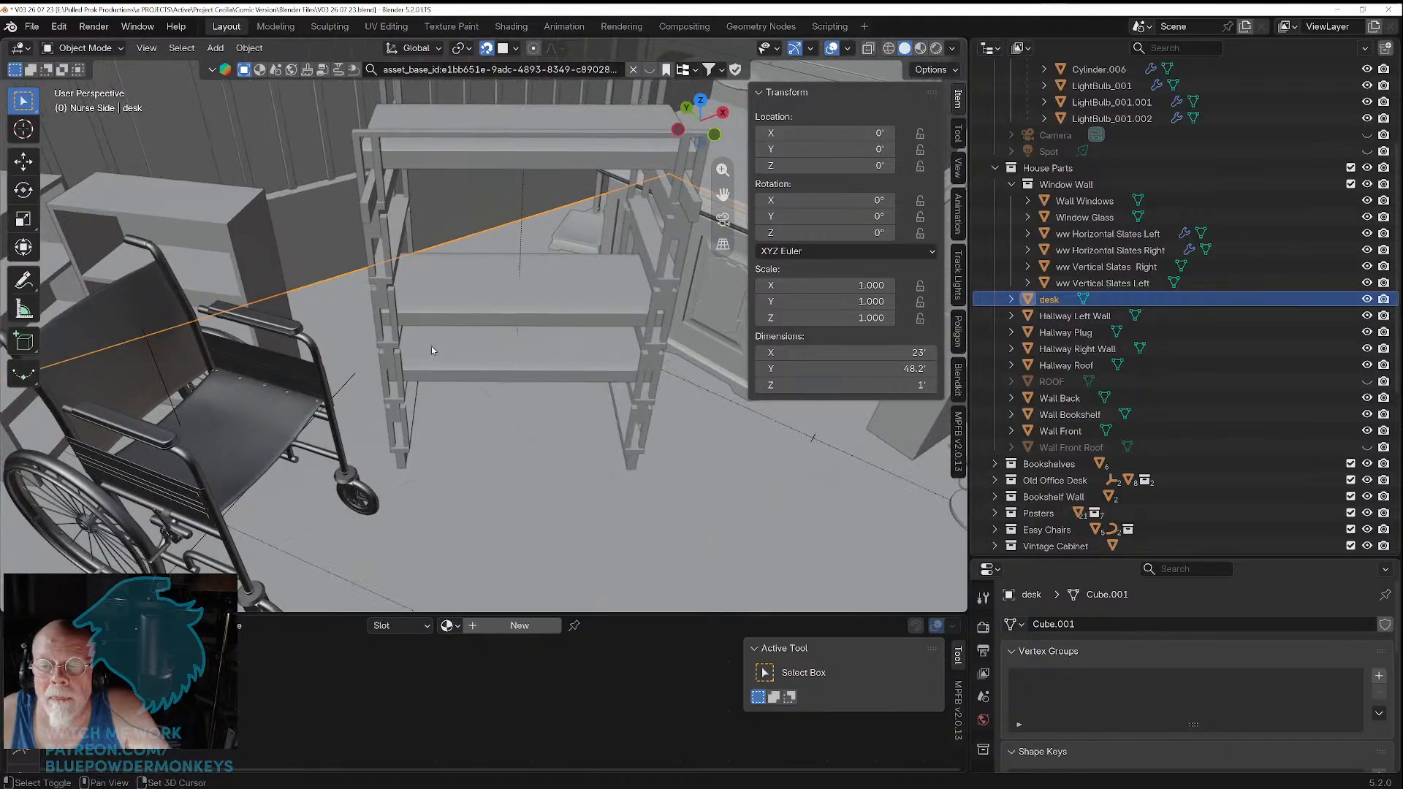
{"action": "left_click", "coordinate": [252, 48]}
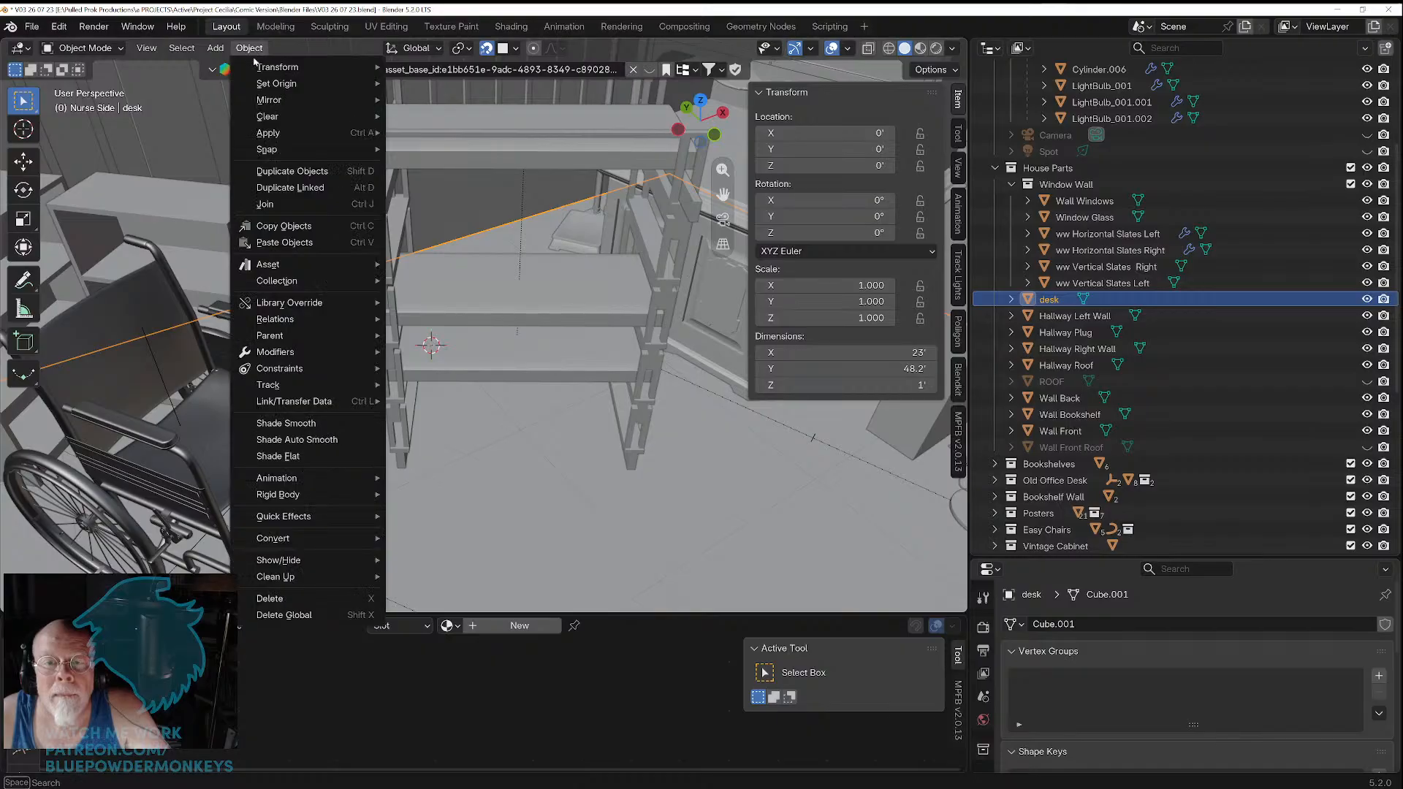
{"action": "left_click", "coordinate": [468, 380]}
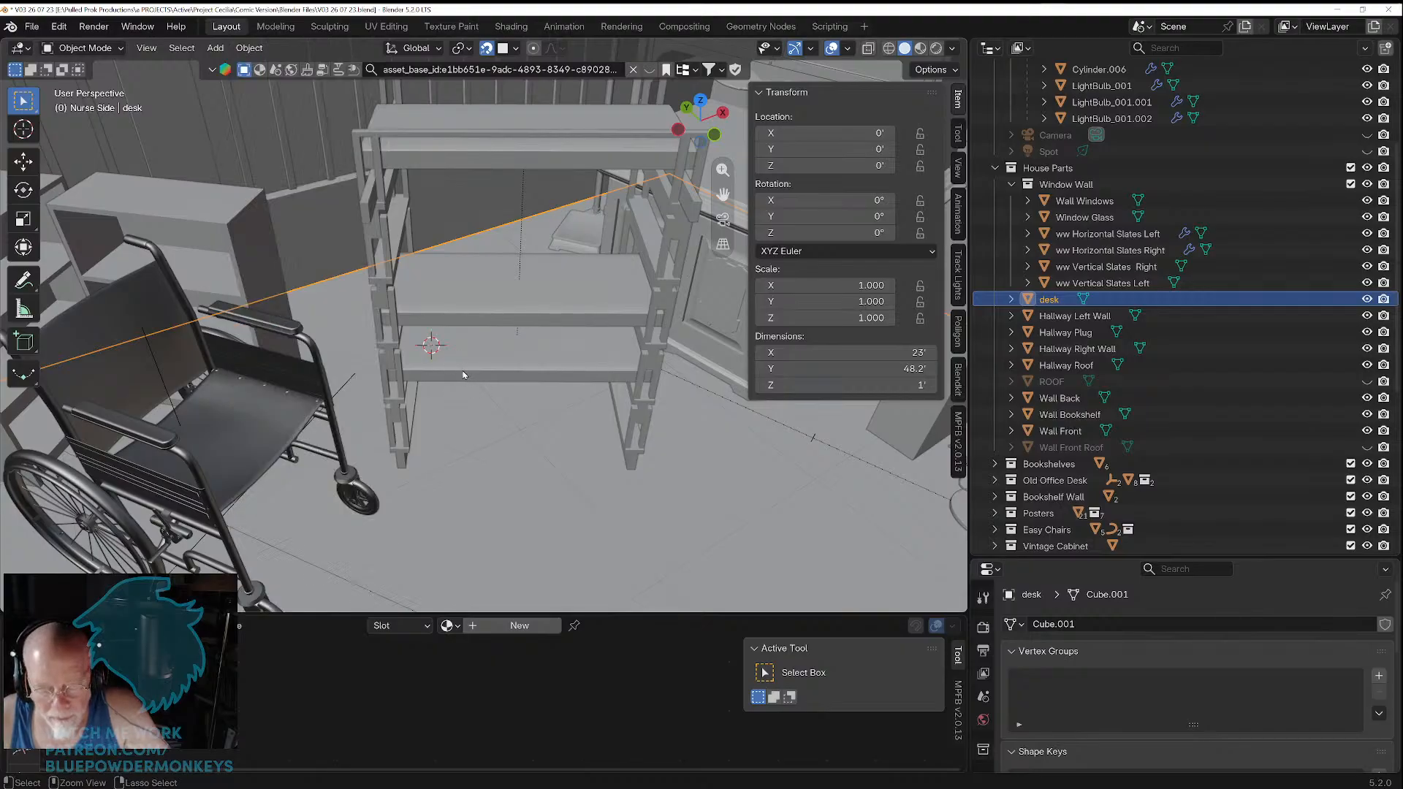
{"action": "key", "text": "ctrl+s"}
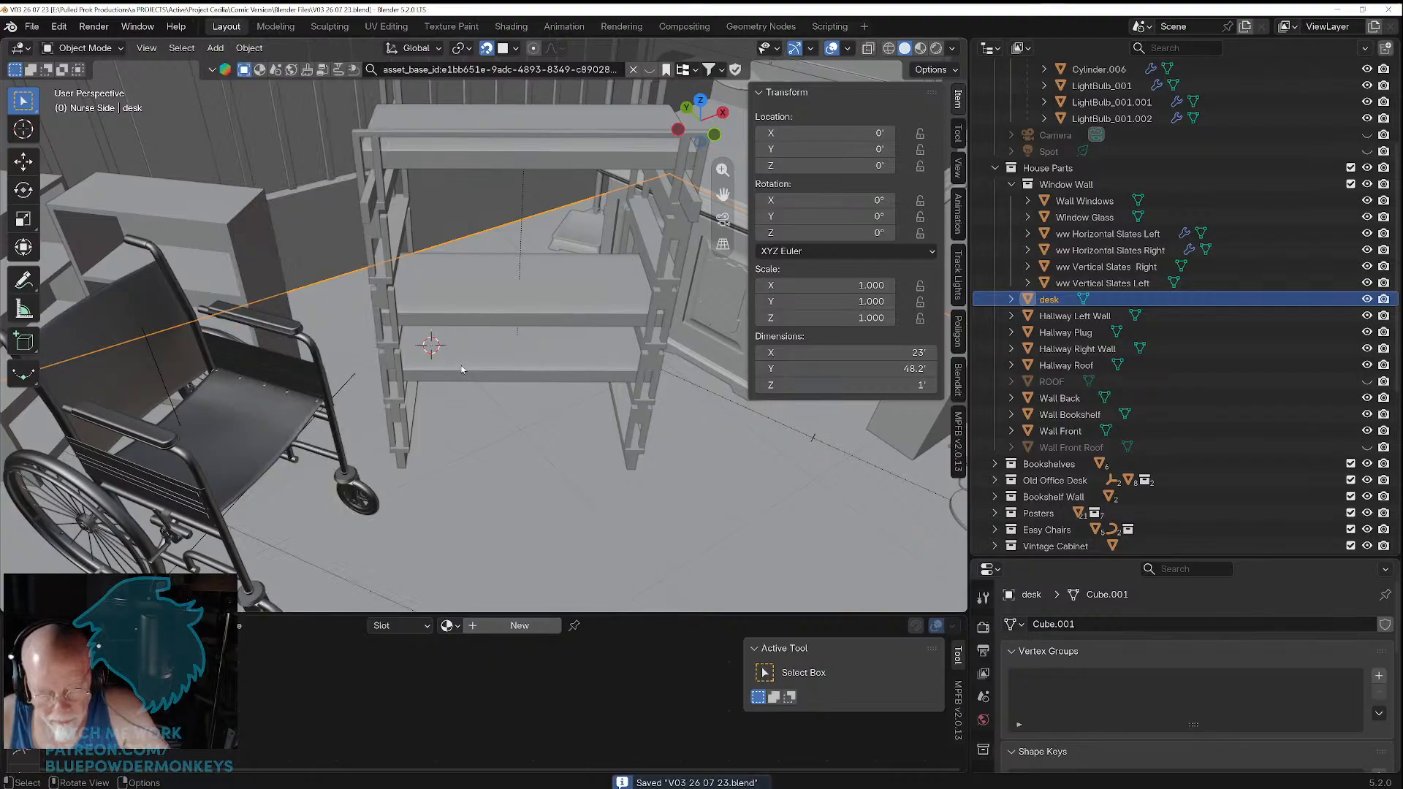
Step: Reposition the 3D cursor on the shelf's lowest board without snapping it to the selection, and leave the board unselected
{"action": "key", "text": "shift+s"}
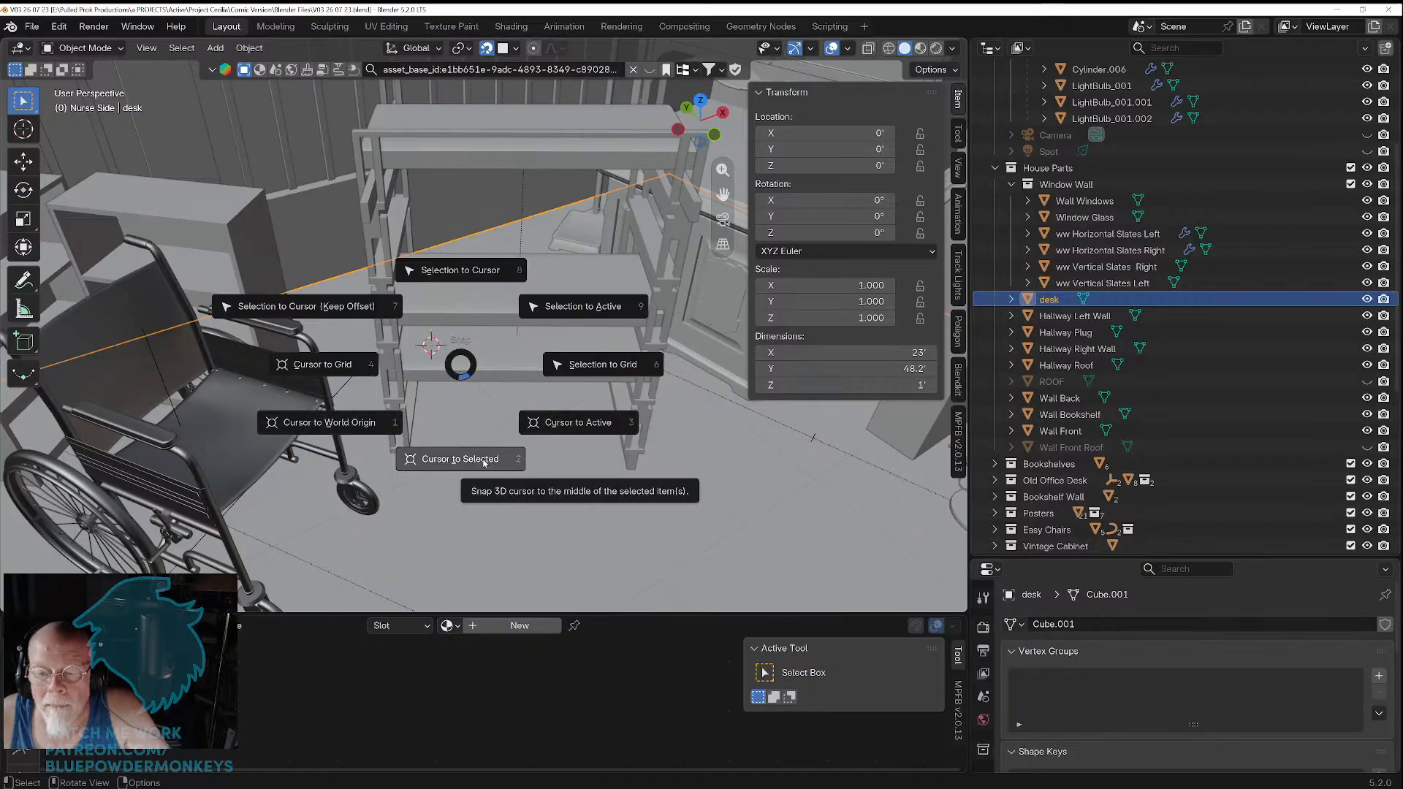
{"action": "left_click", "coordinate": [433, 363]}
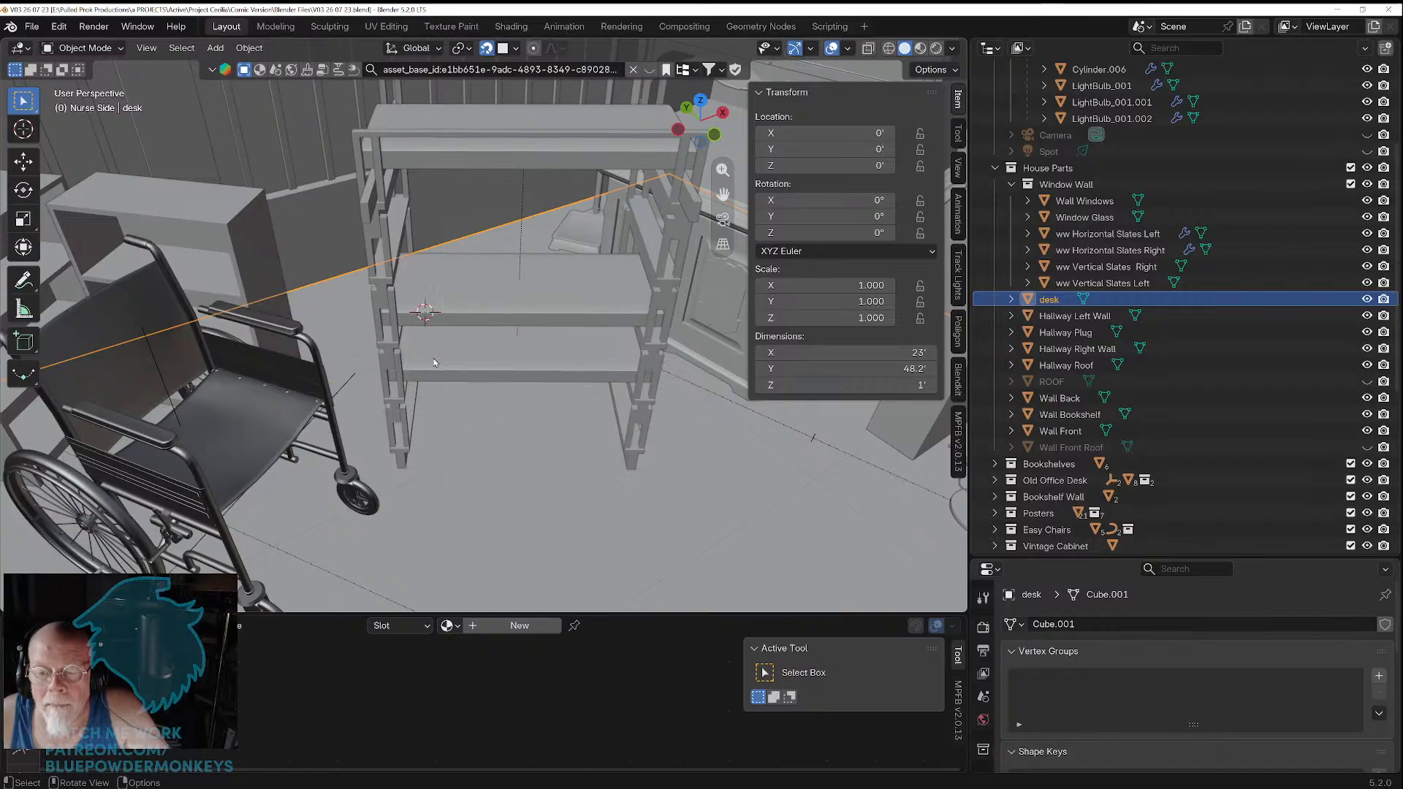
{"action": "left_click", "coordinate": [431, 347]}
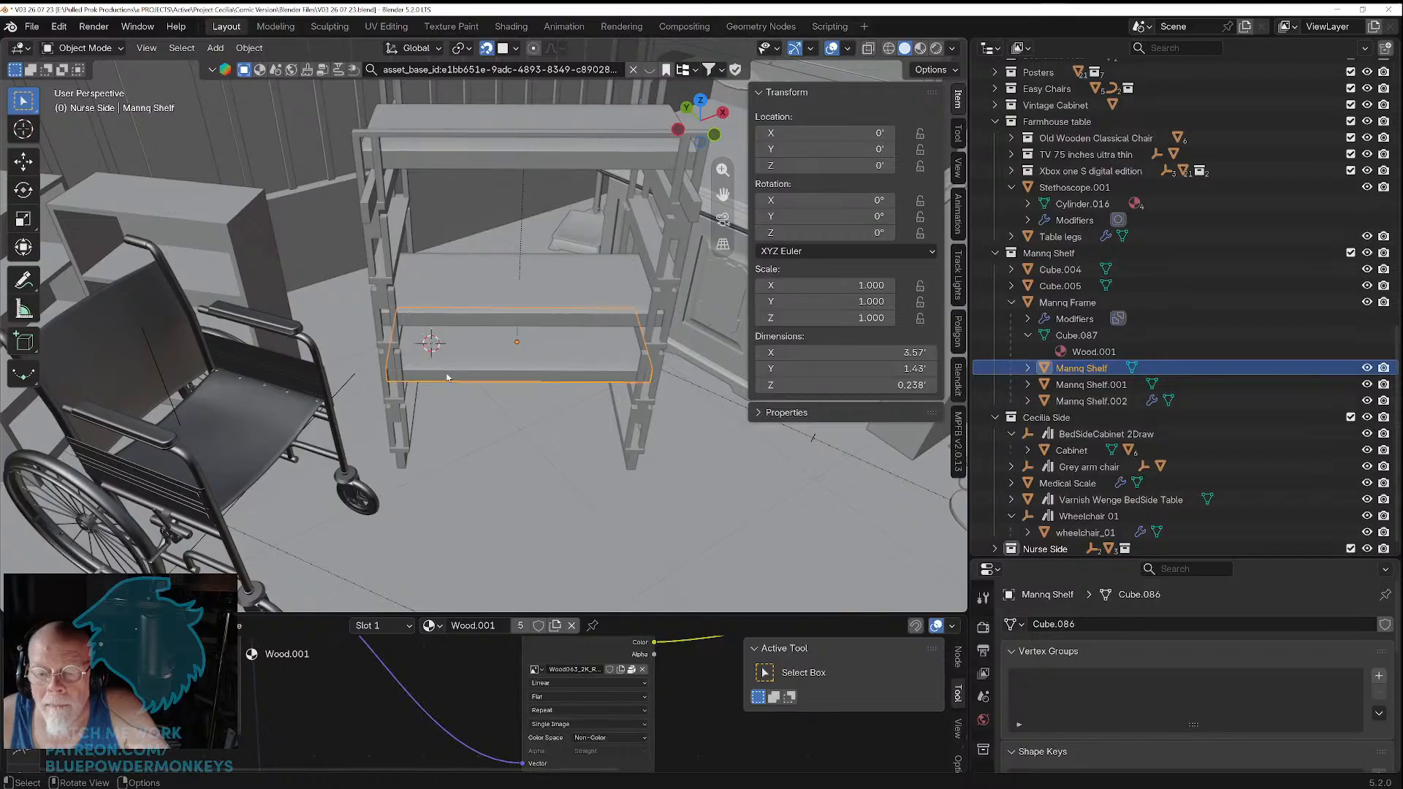
{"action": "left_click", "coordinate": [313, 173]}
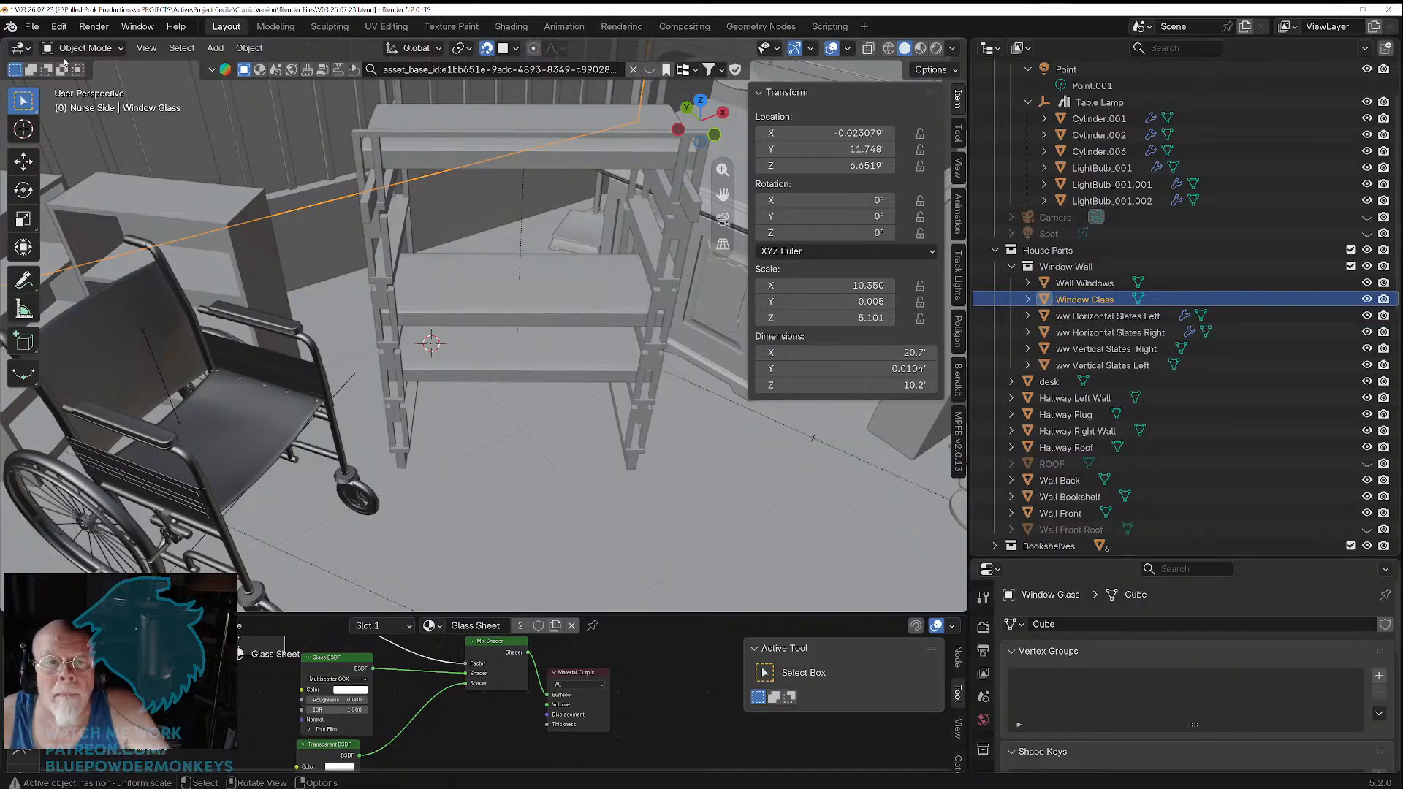
Step: Append the Body.002 object from Mannequin 02.blend in the Blender Assets folder
{"action": "left_click", "coordinate": [32, 26]}
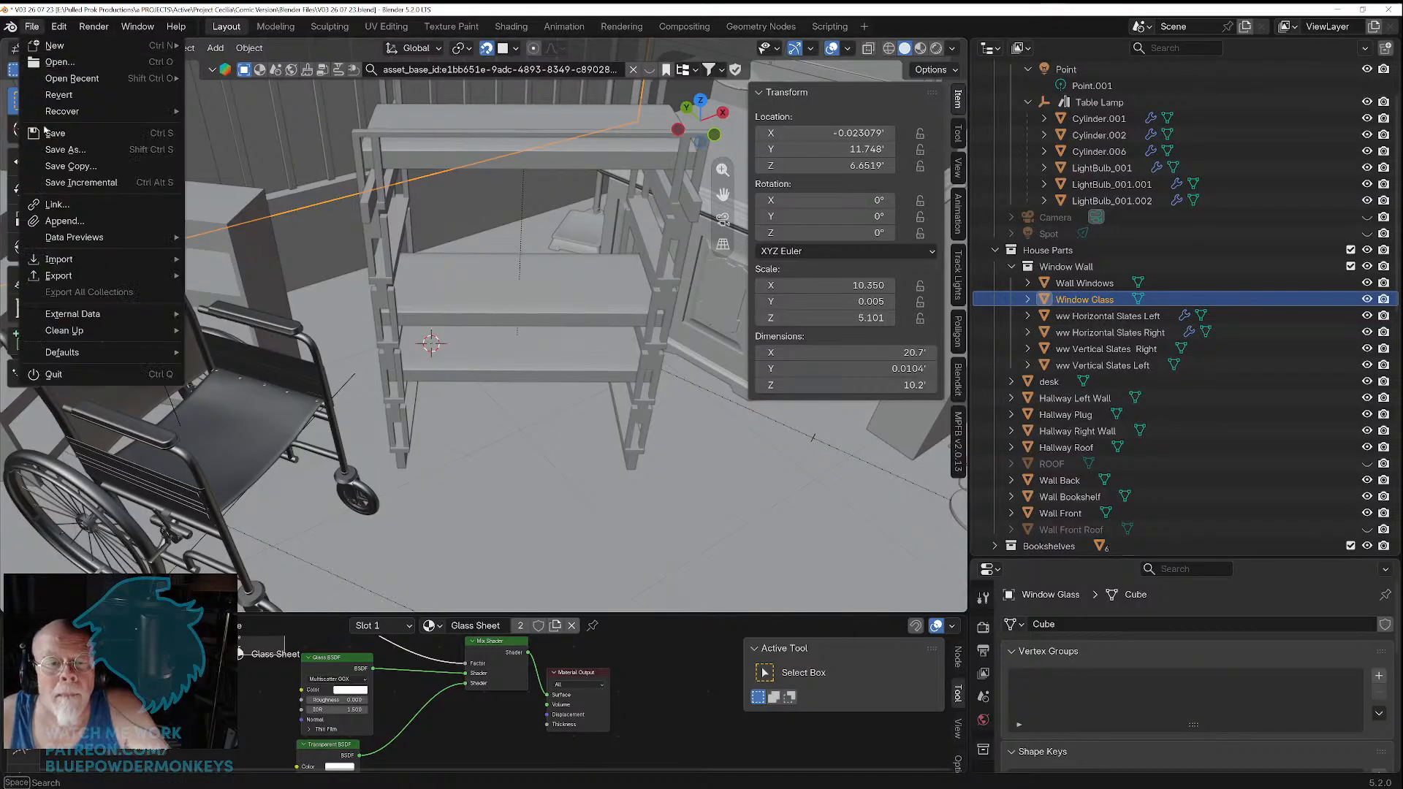
{"action": "left_click", "coordinate": [64, 221]}
{"action": "left_click", "coordinate": [212, 69]}
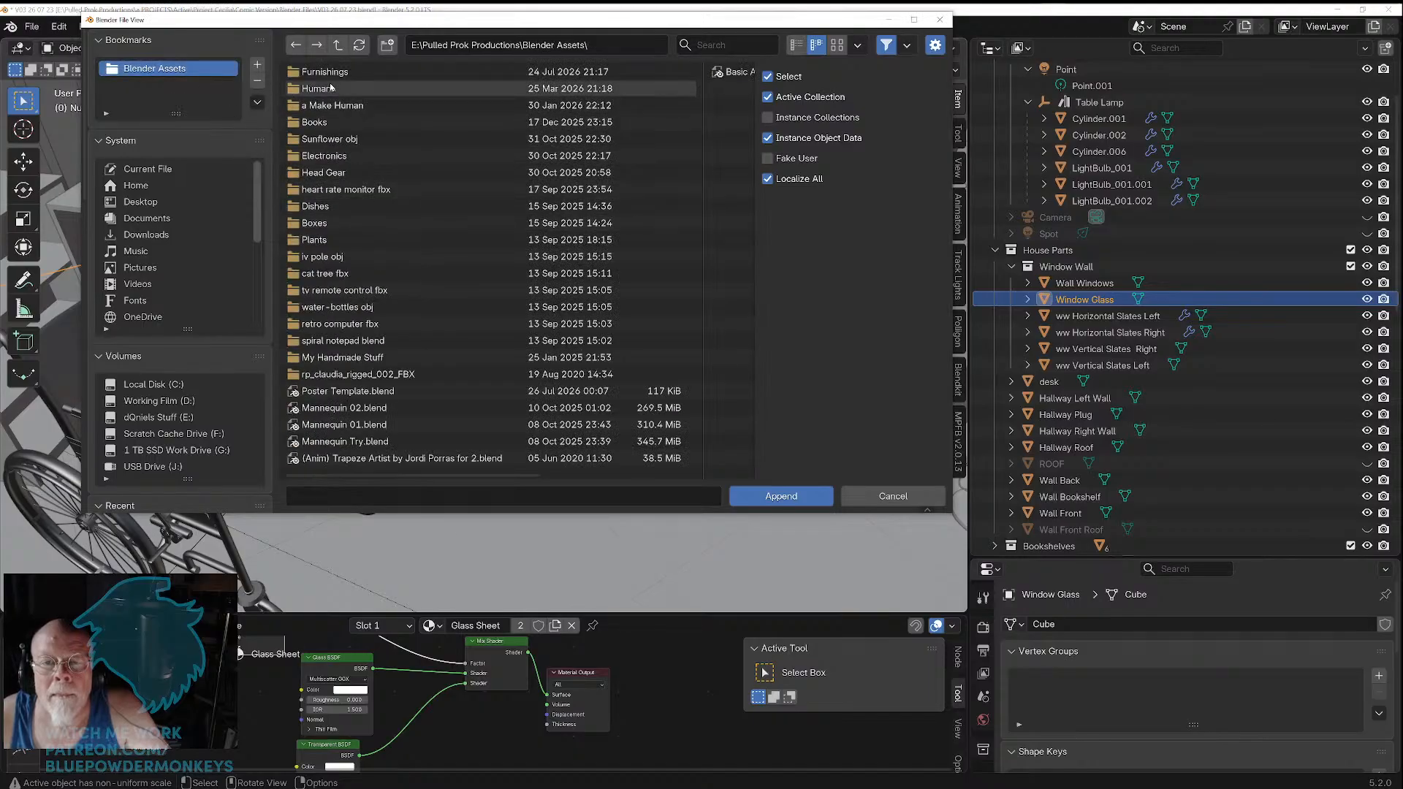
{"action": "left_click", "coordinate": [367, 411]}
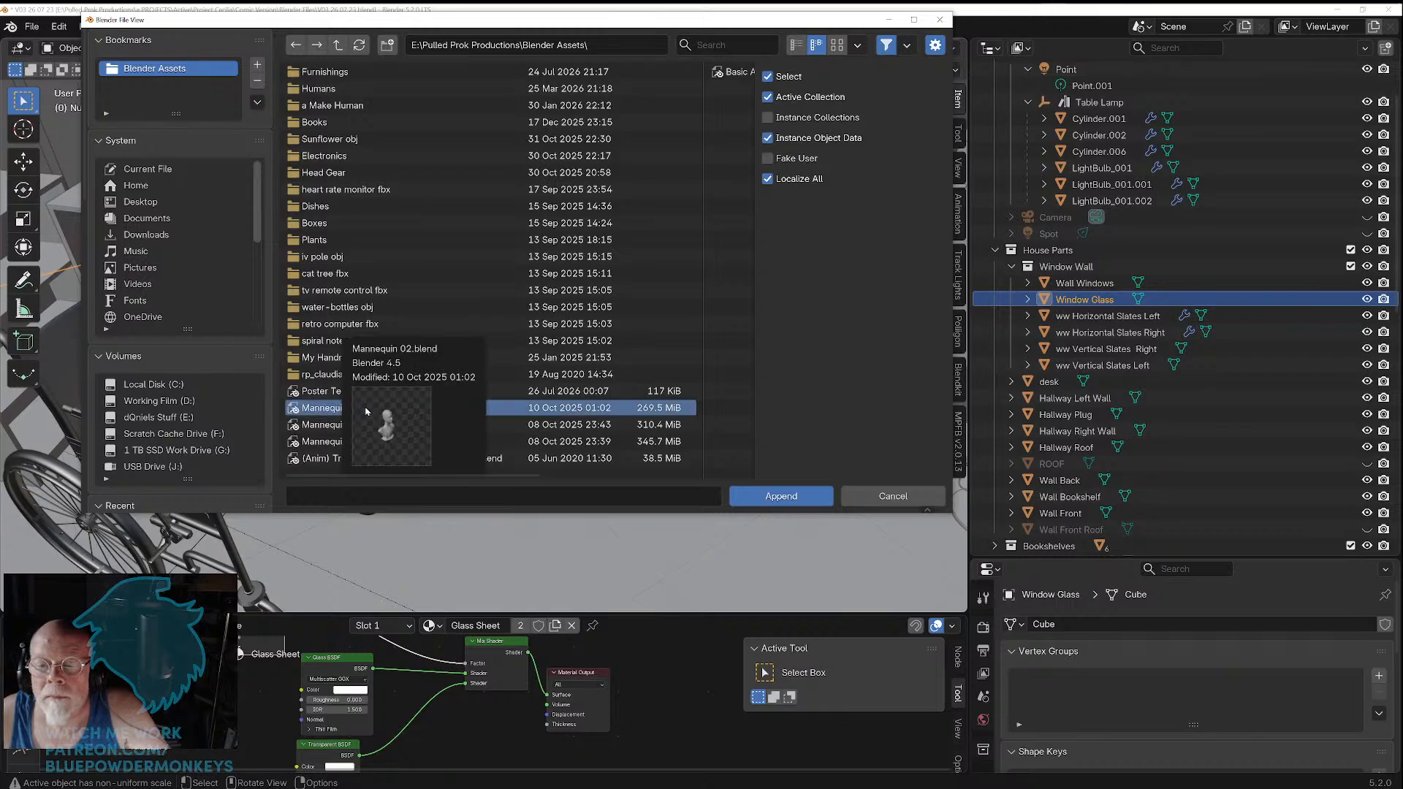
{"action": "left_click", "coordinate": [324, 426]}
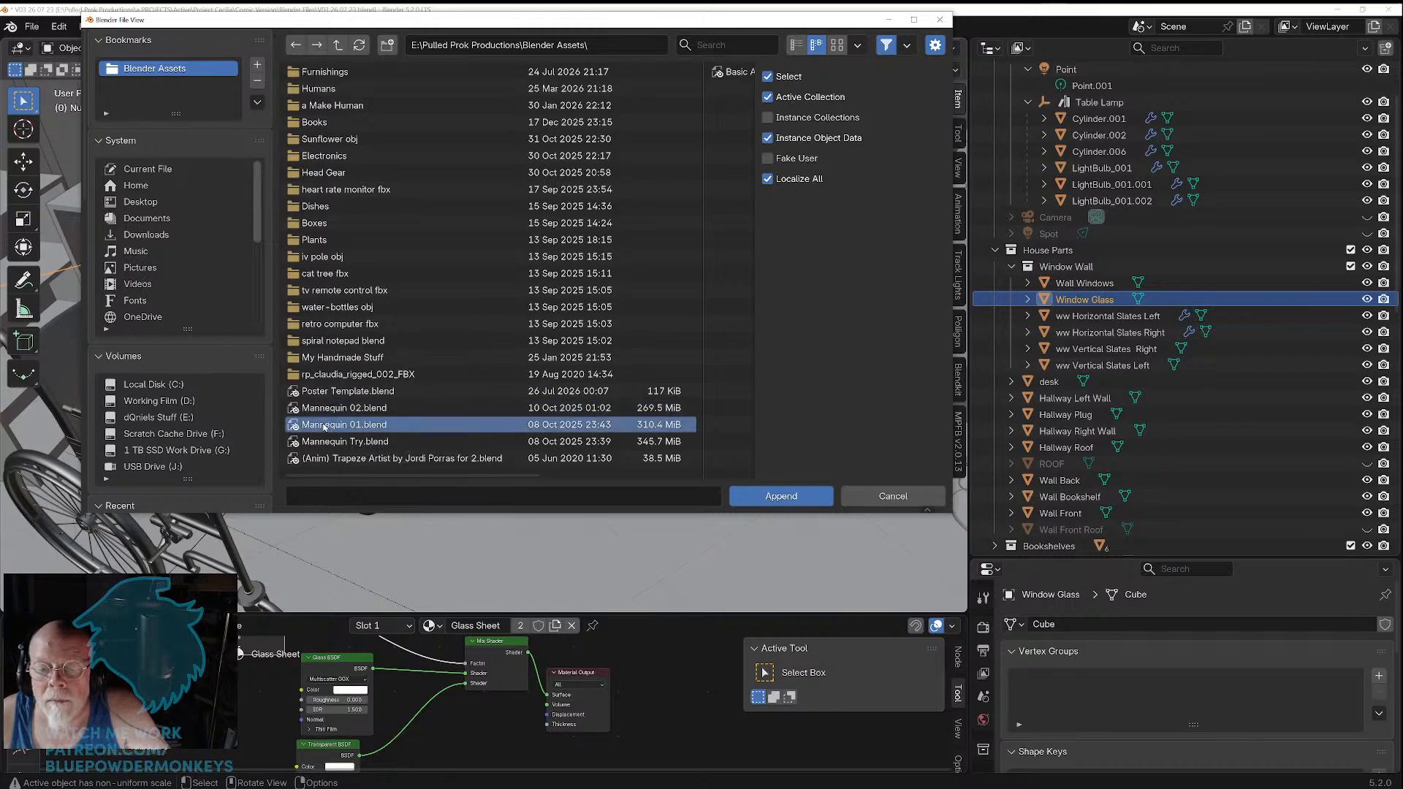
{"action": "mouse_move", "coordinate": [324, 426]}
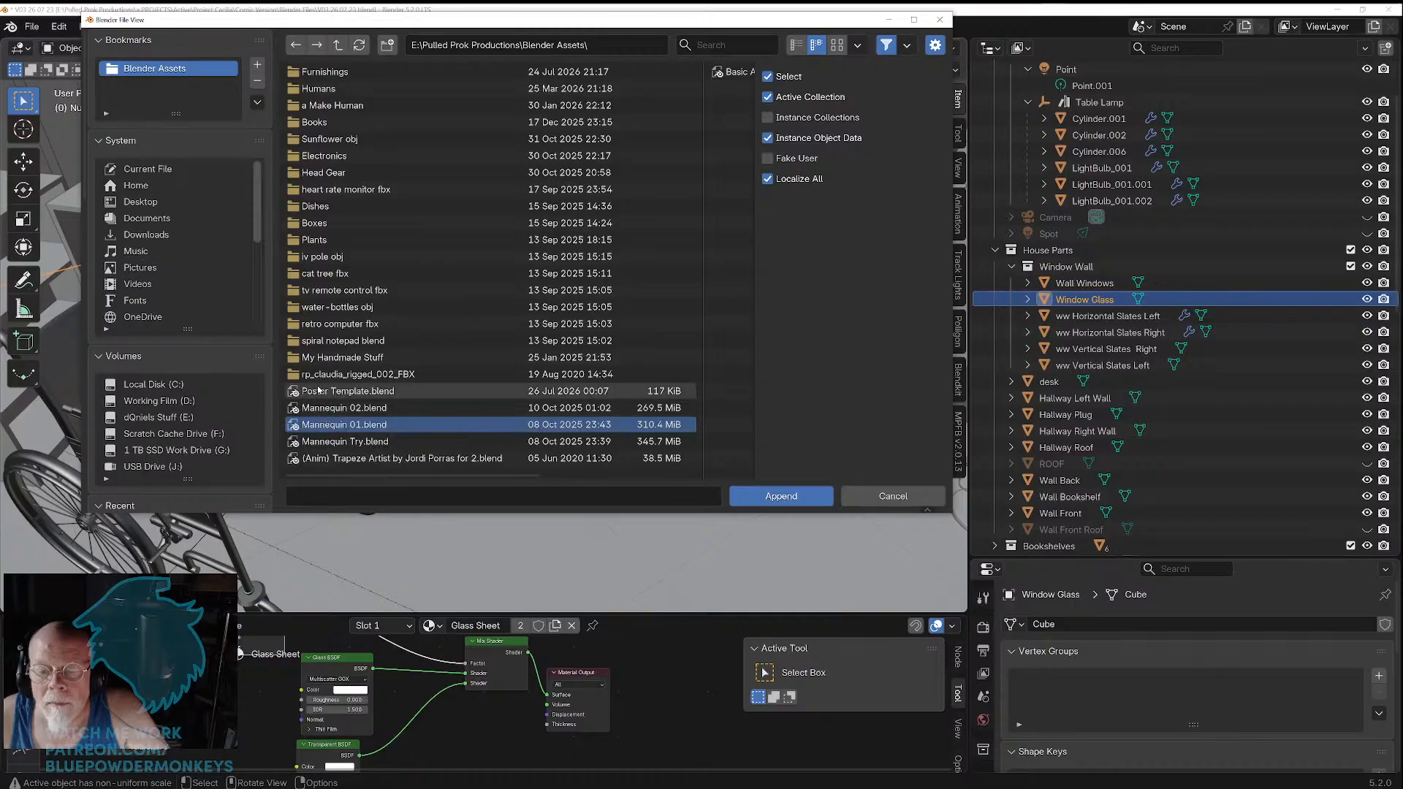
{"action": "left_click", "coordinate": [322, 414]}
{"action": "mouse_move", "coordinate": [322, 399]}
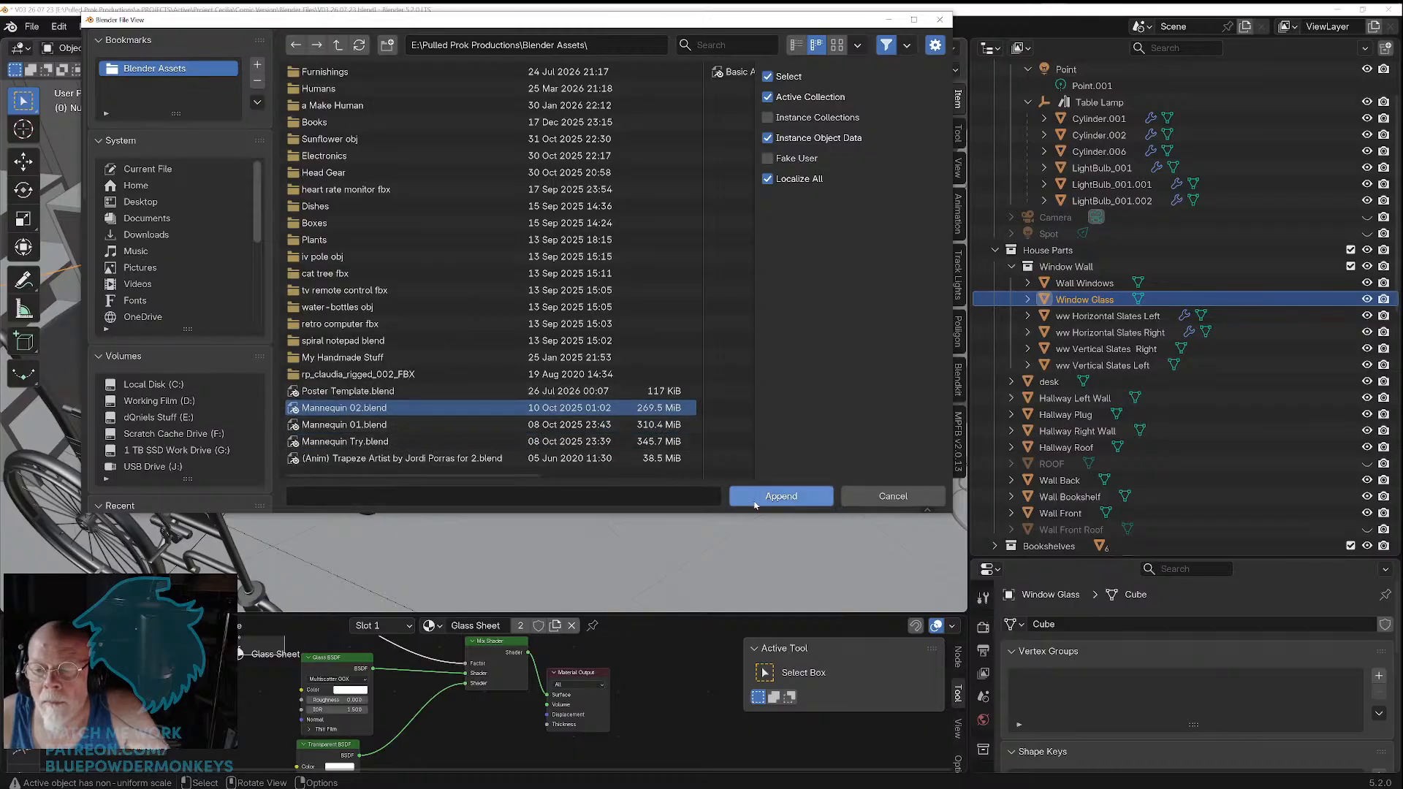
{"action": "left_click", "coordinate": [755, 504]}
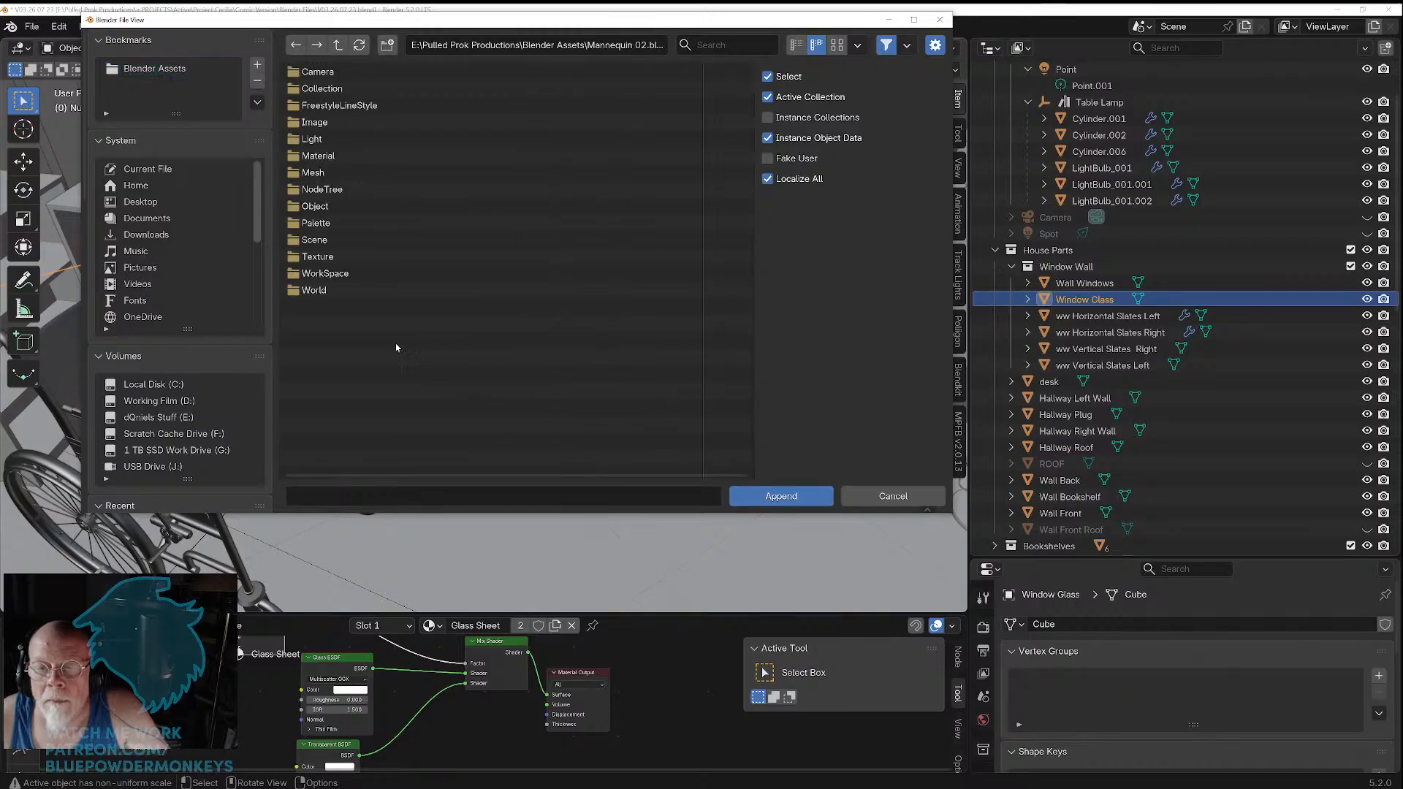
{"action": "left_click", "coordinate": [331, 211]}
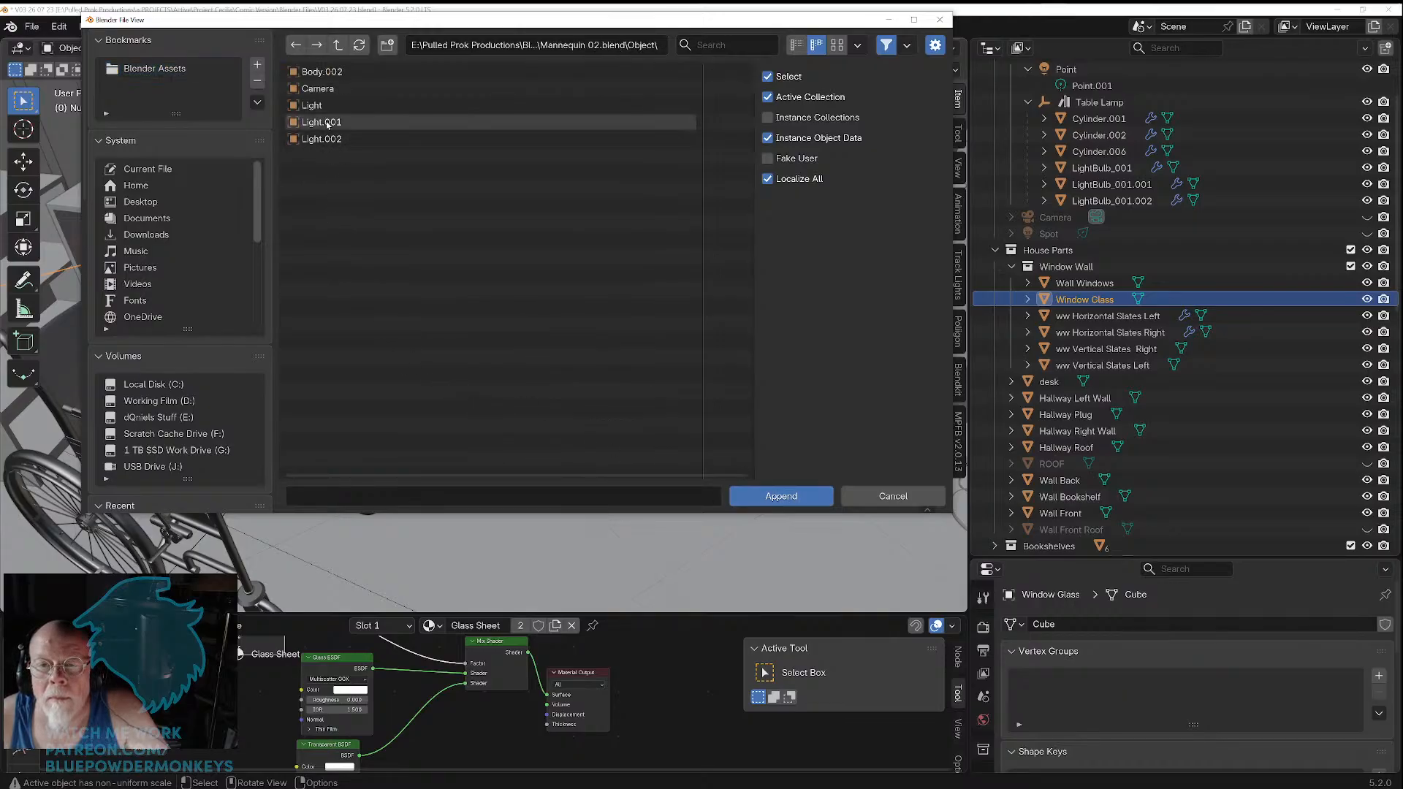
{"action": "left_click", "coordinate": [329, 73]}
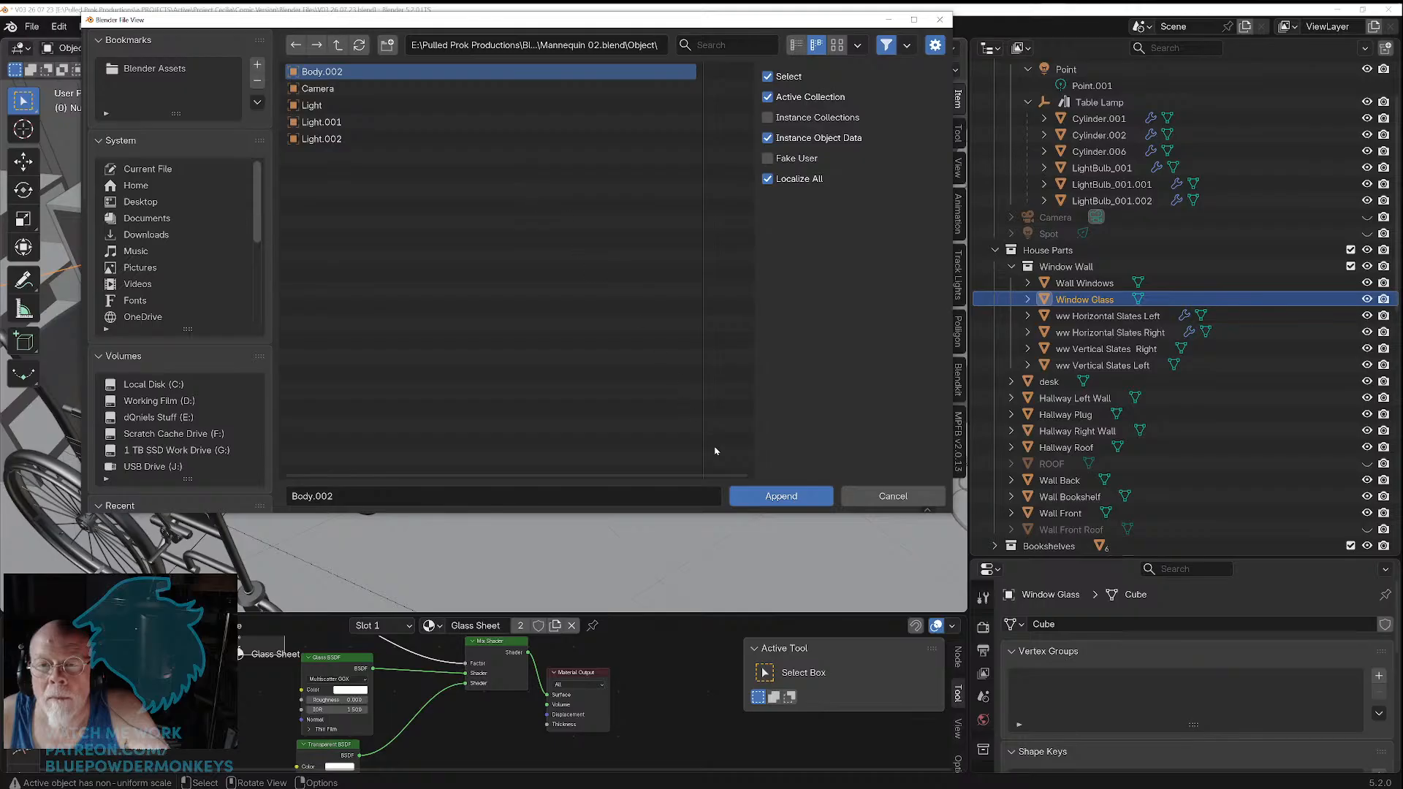
{"action": "left_click", "coordinate": [757, 494]}
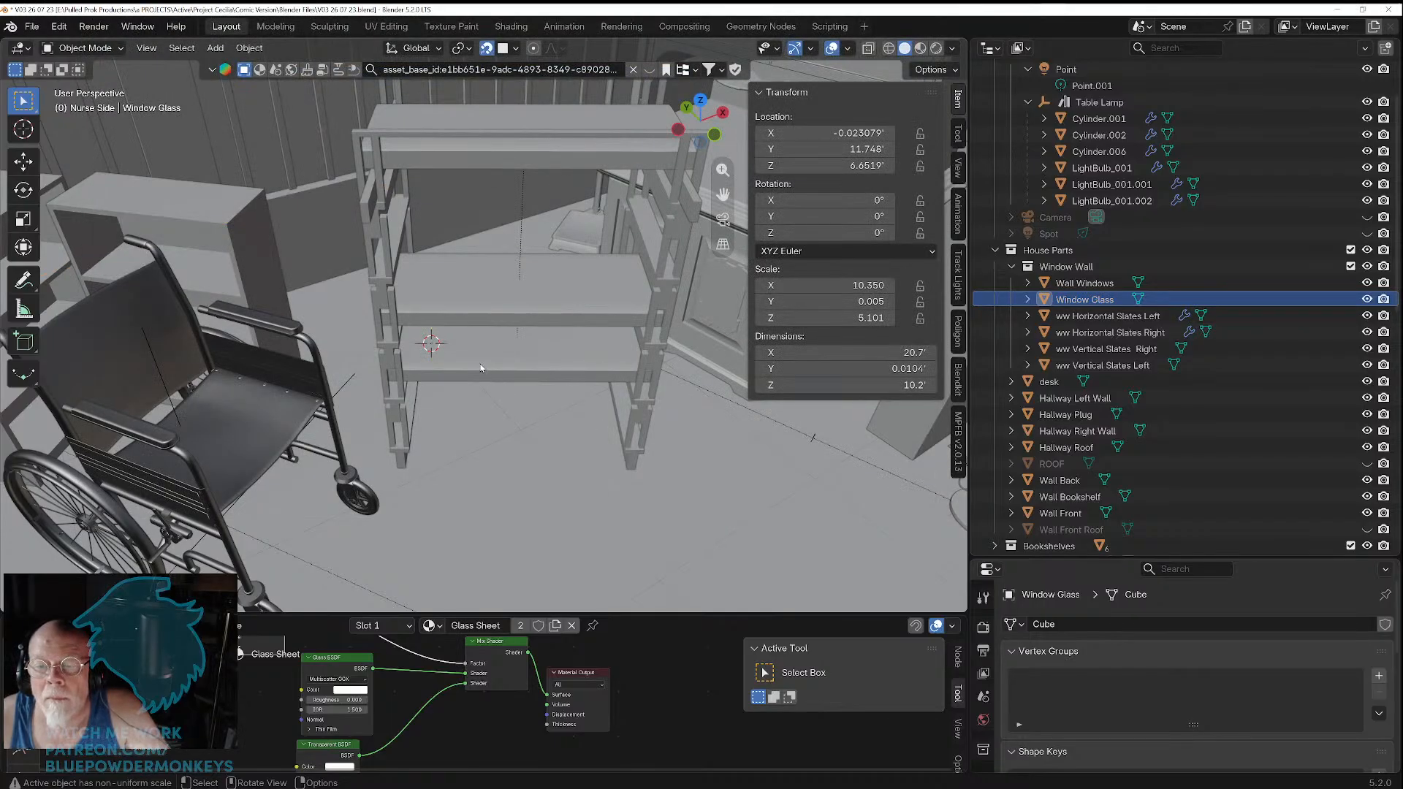
Step: Move the appended mannequin bust along the Y and X axes to the floor in front of the open shelf
{"action": "scroll", "coordinate": [481, 367], "scroll_direction": "down", "scroll_amount": 6}
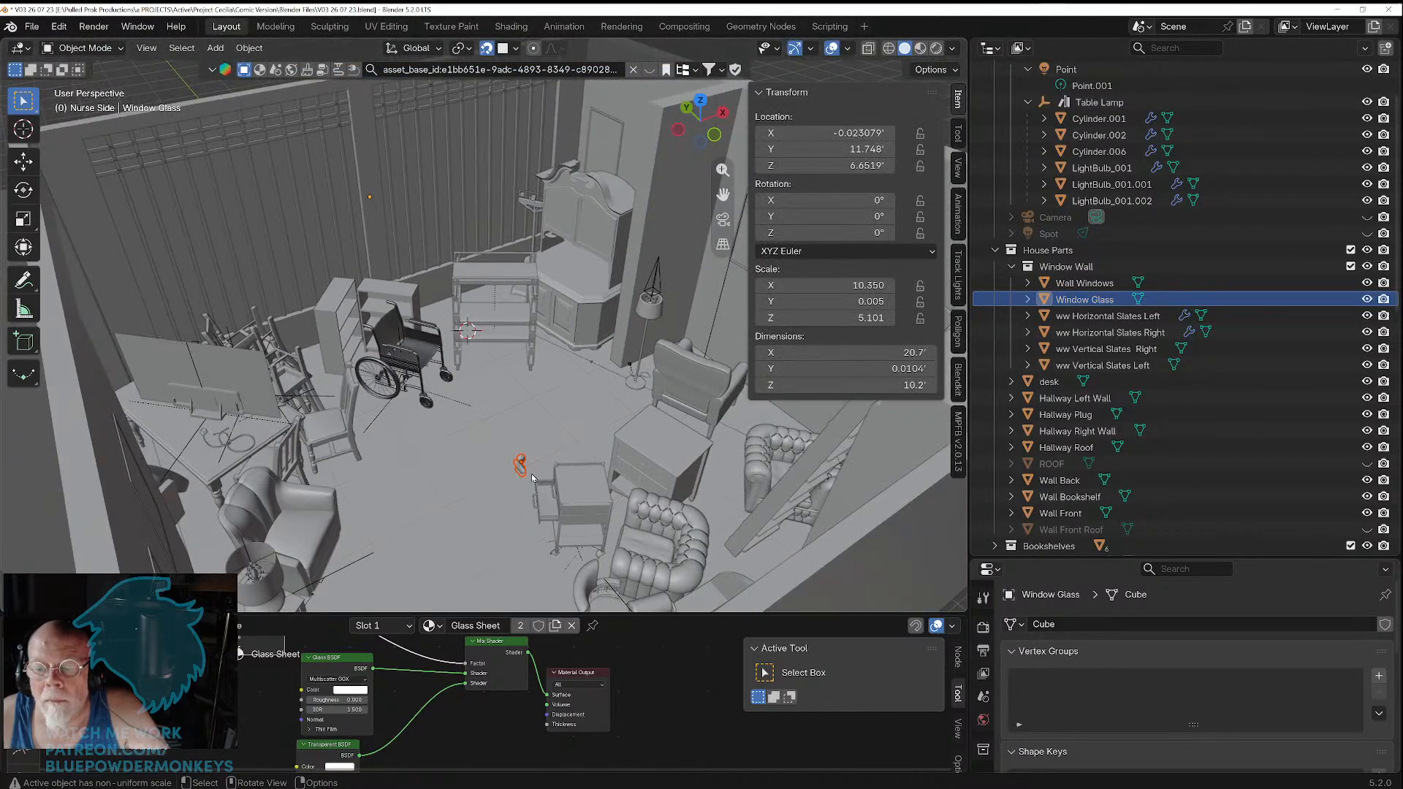
{"action": "key", "text": "g"}
{"action": "key", "text": "y"}
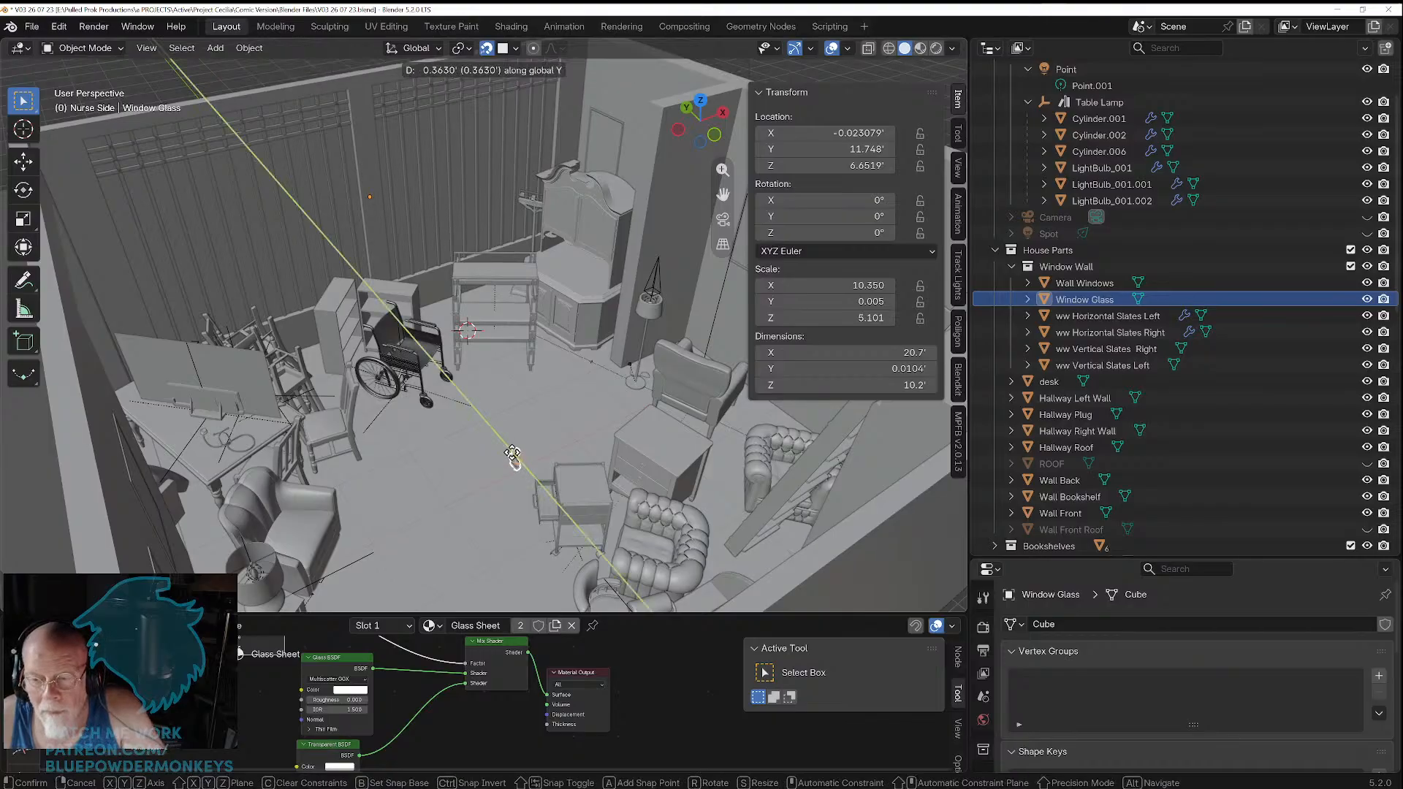
{"action": "left_click", "coordinate": [470, 380]}
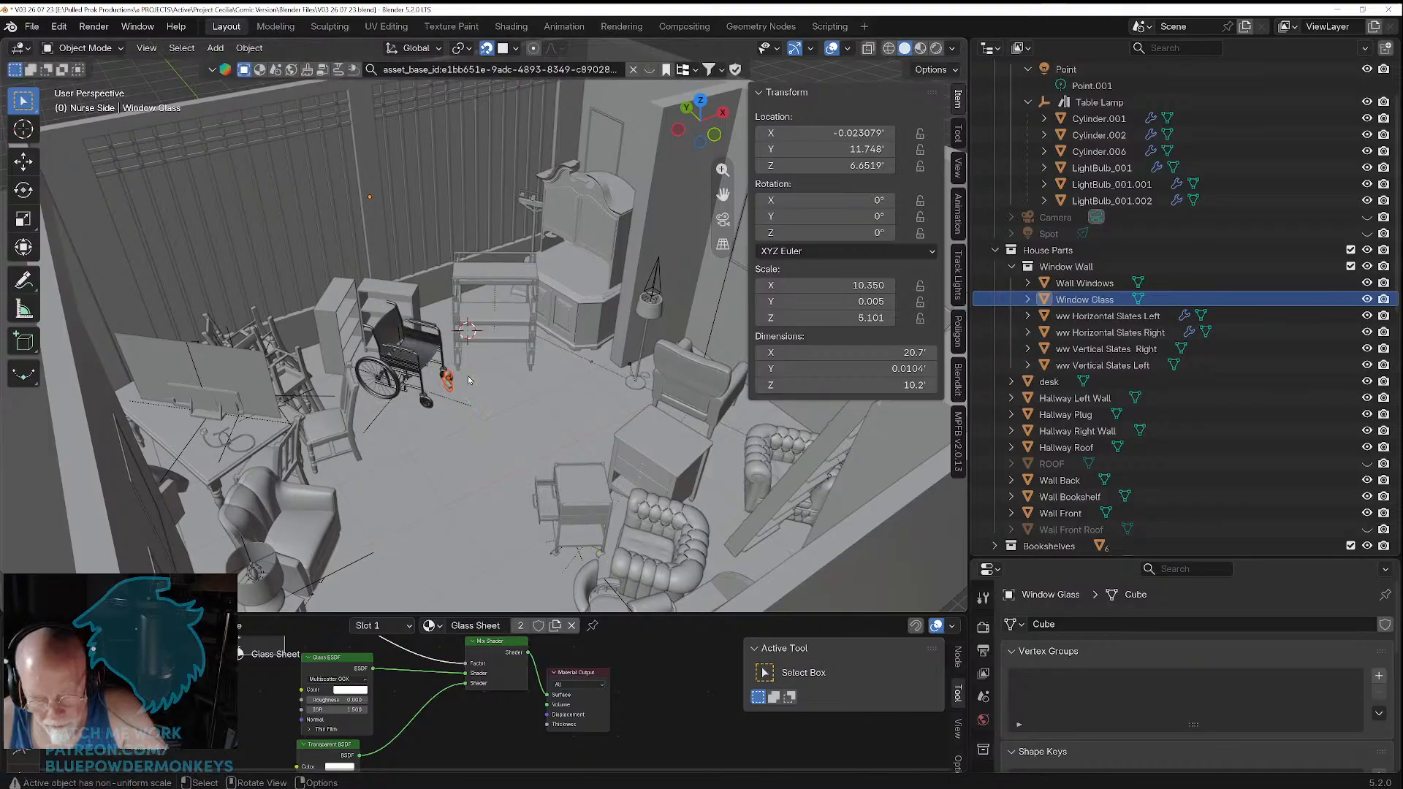
{"action": "key", "text": "g"}
{"action": "key", "text": "x"}
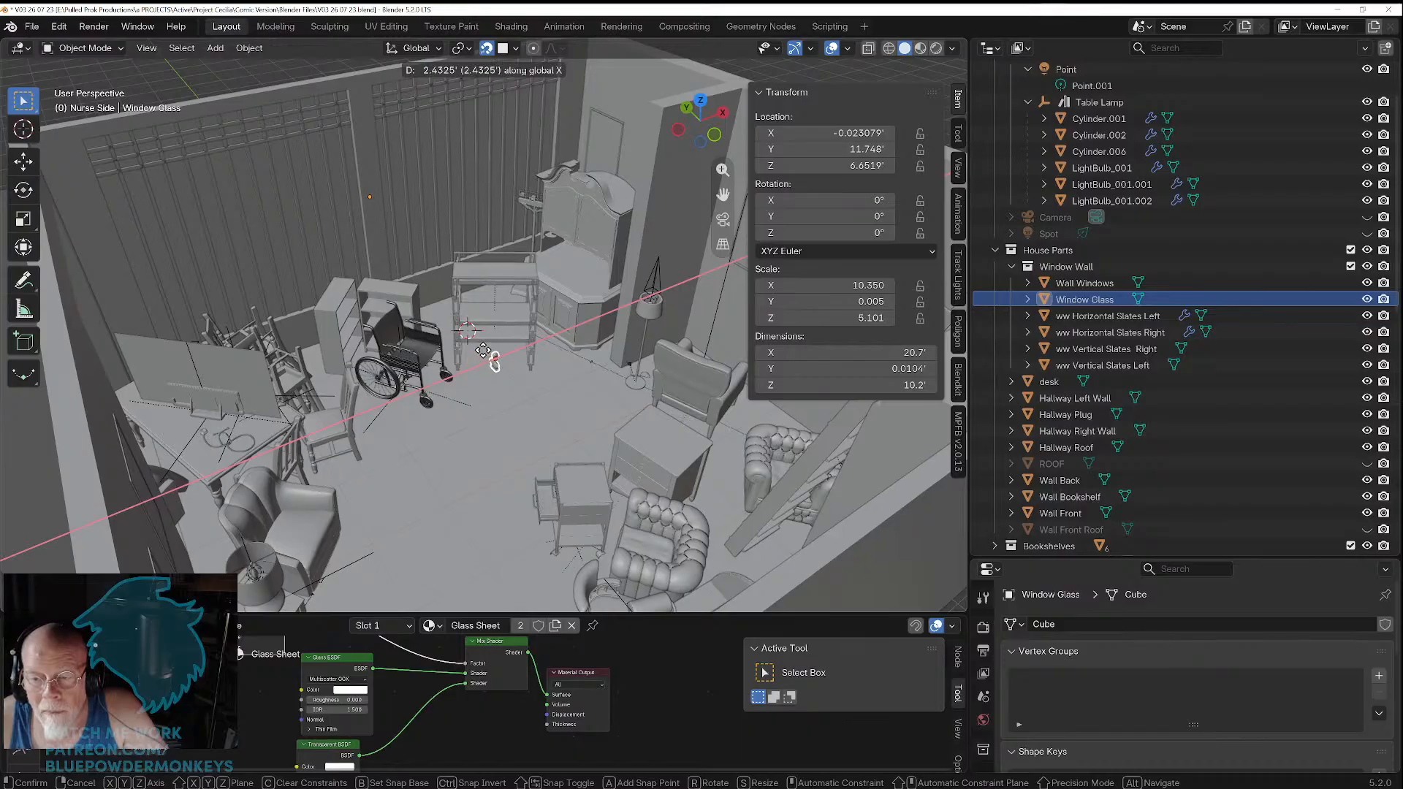
{"action": "left_click", "coordinate": [484, 352]}
Step: Raise the mannequin bust along Z from the floor to about the height of the shelf's lowest board
{"action": "scroll", "coordinate": [503, 401], "scroll_direction": "up", "scroll_amount": 7}
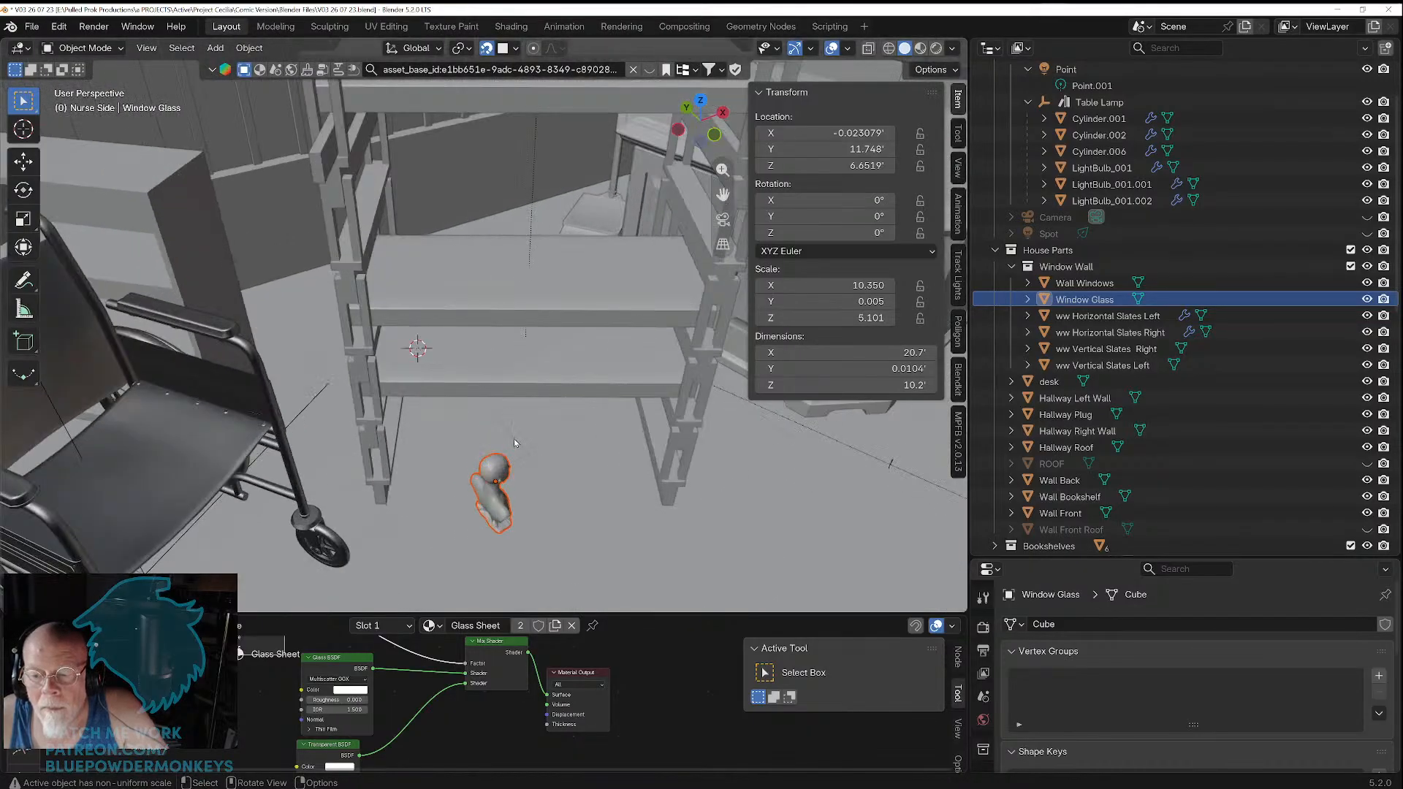
{"action": "mouse_move", "coordinate": [514, 438]}
{"action": "middle_mouse_down"}
{"action": "mouse_move", "coordinate": [501, 382]}
{"action": "mouse_move", "coordinate": [501, 441]}
{"action": "middle_mouse_up"}
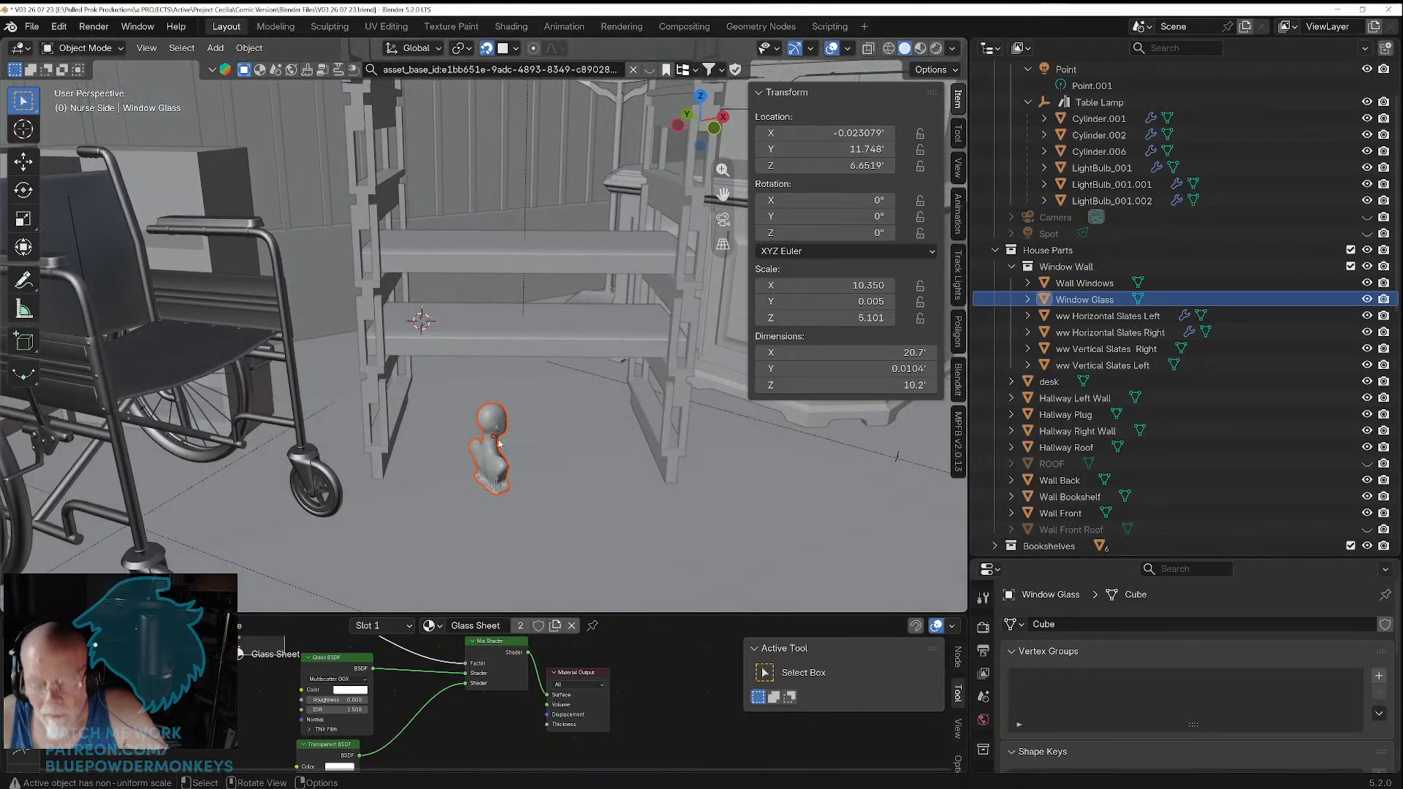
{"action": "key", "text": "g"}
{"action": "key", "text": "z"}
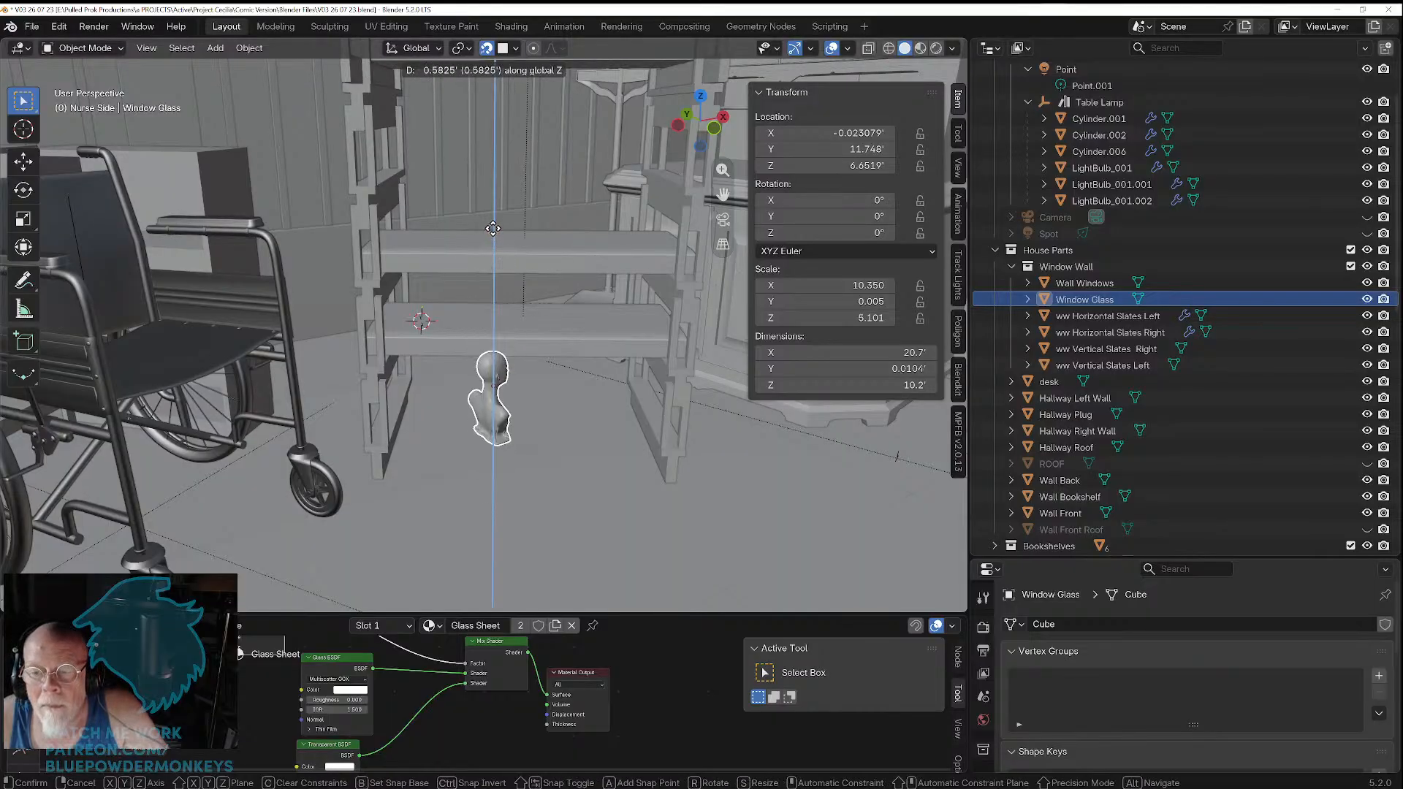
{"action": "left_click", "coordinate": [488, 206]}
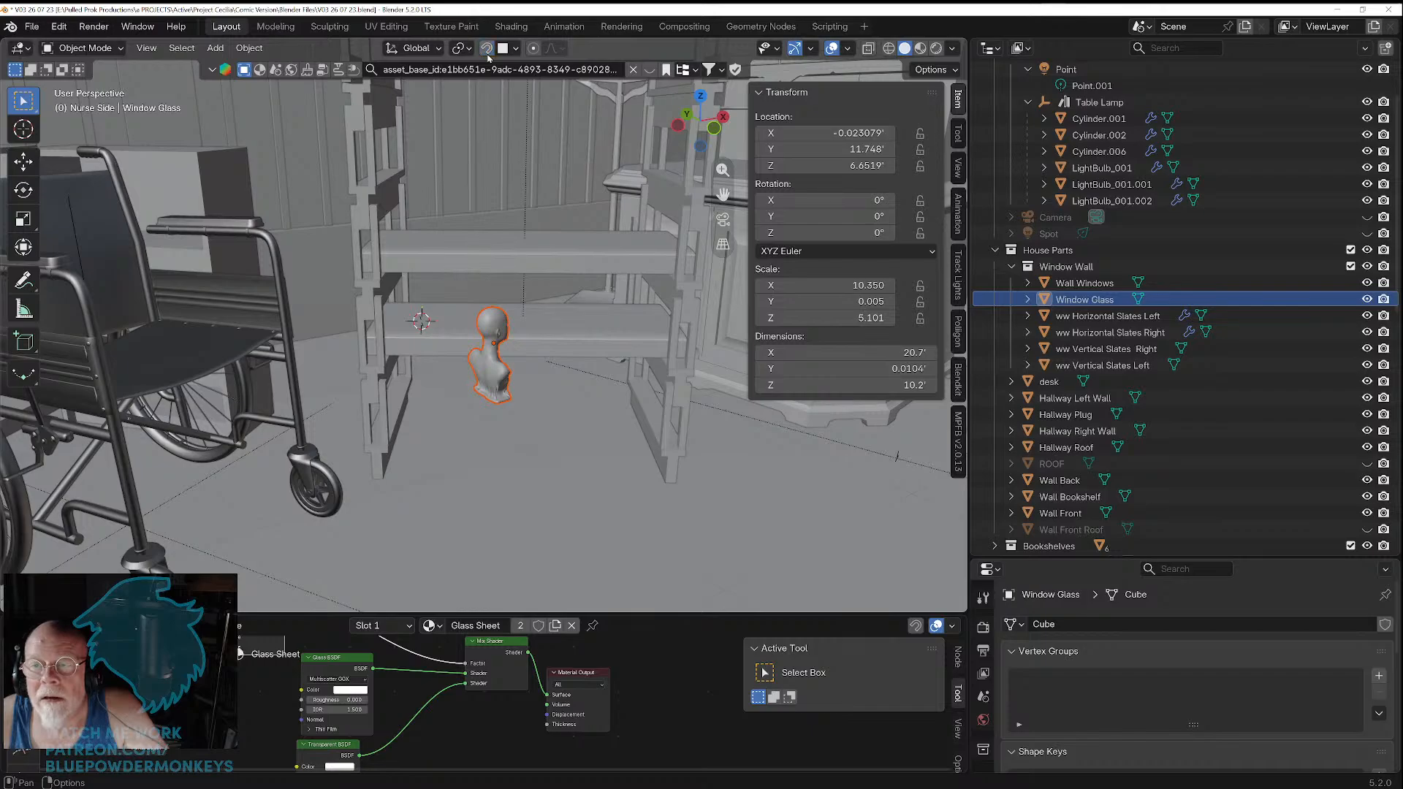
Step: Turn off snapping and raise the mannequin bust along Z to the level of the shelf's middle board
{"action": "key", "text": "g"}
{"action": "key", "text": "z"}
{"action": "key", "text": "Escape"}
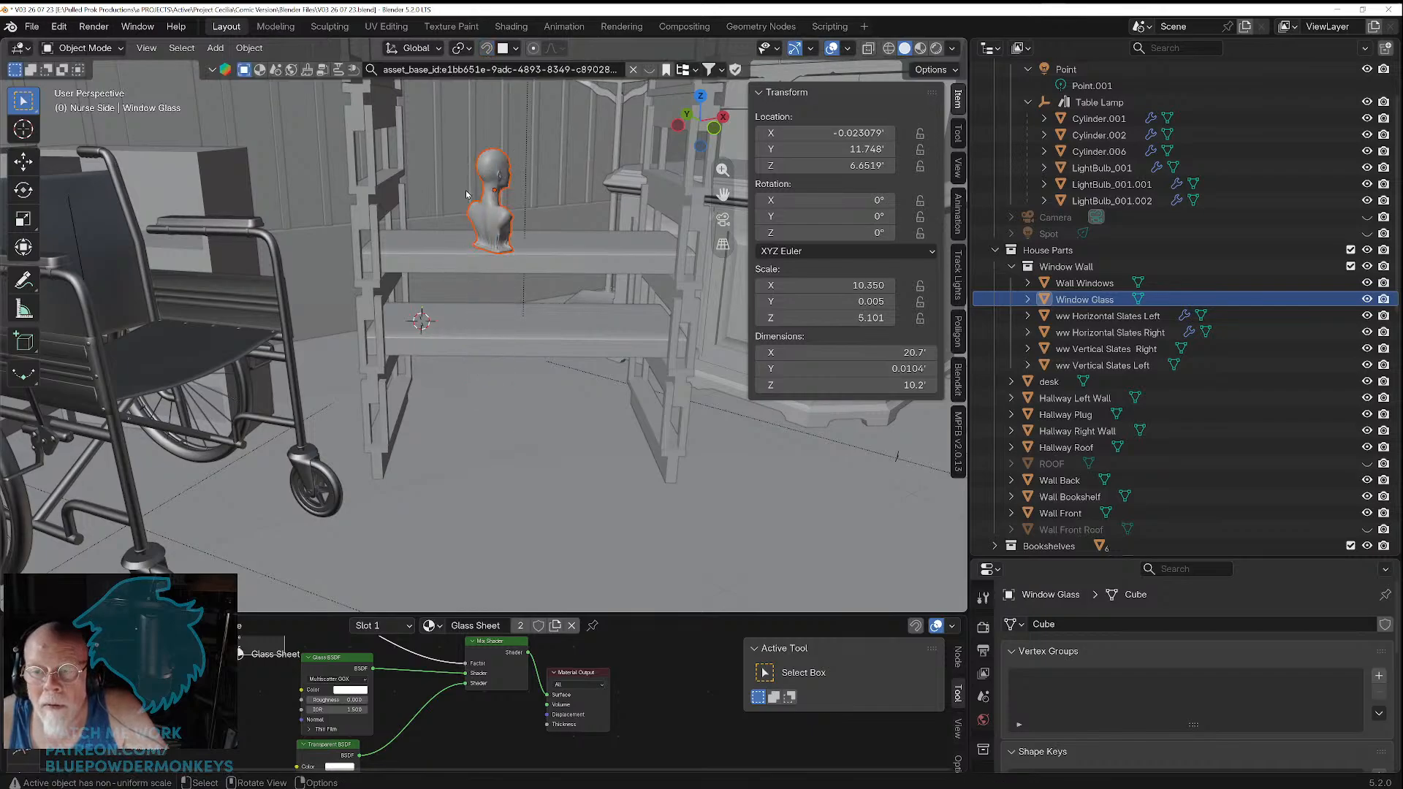
{"action": "scroll", "coordinate": [512, 246], "scroll_direction": "up", "scroll_amount": 3}
{"action": "scroll", "coordinate": [512, 246], "scroll_direction": "down", "scroll_amount": 3}
{"action": "middle_click_drag", "start_coordinate": [512, 247], "coordinate": [508, 300], "text": "shift"}
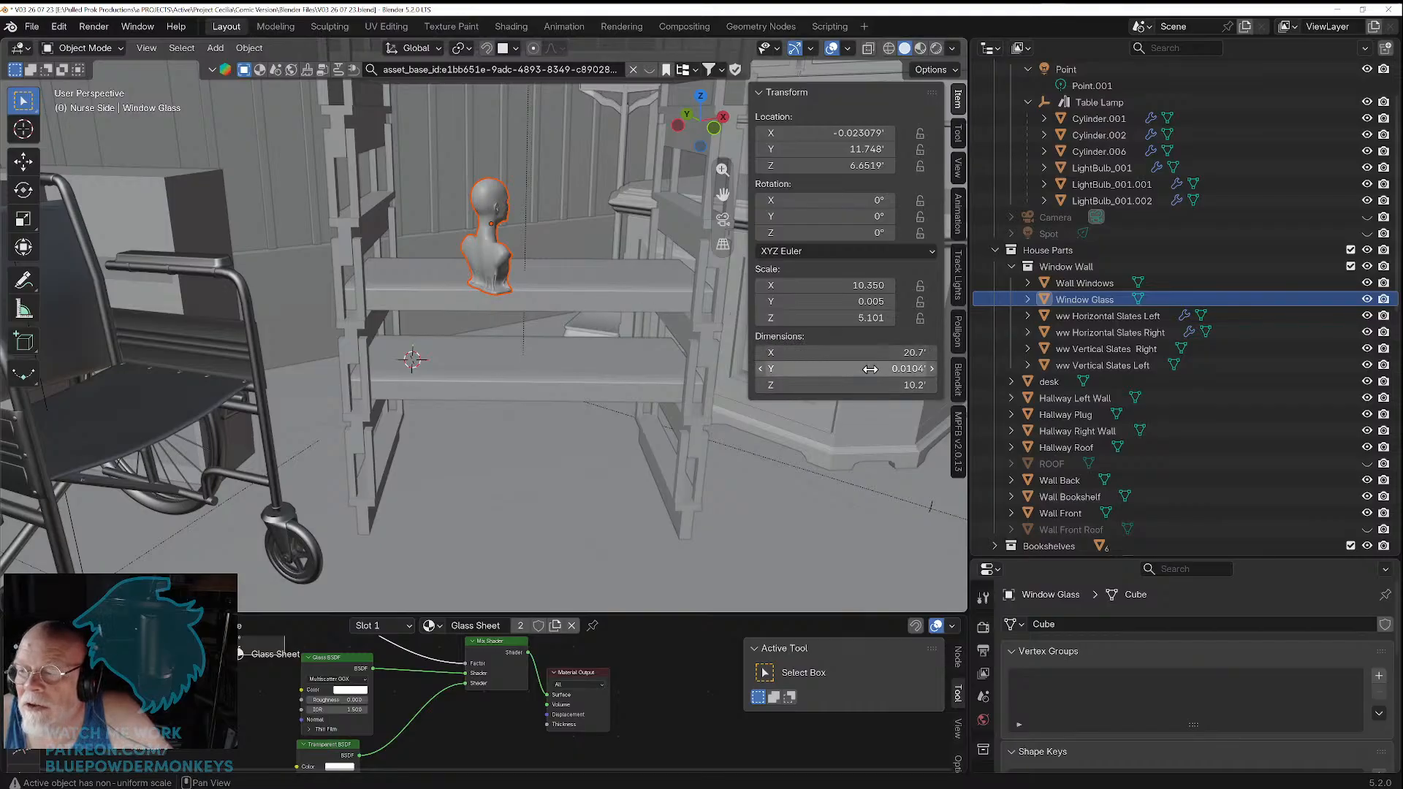
{"action": "scroll", "coordinate": [491, 254], "scroll_direction": "up", "scroll_amount": 2}
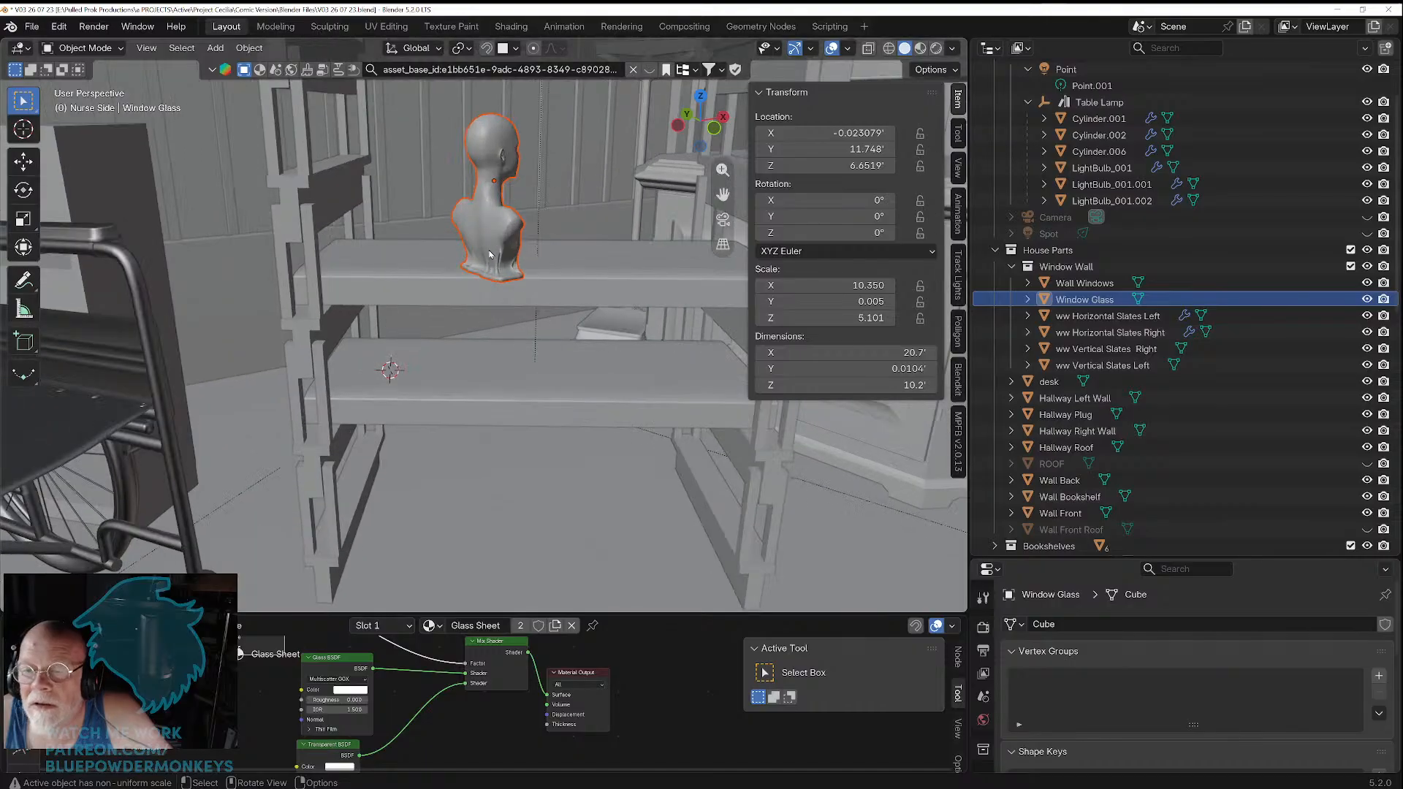
{"action": "middle_click_drag", "start_coordinate": [510, 239], "coordinate": [476, 331], "text": "shift"}
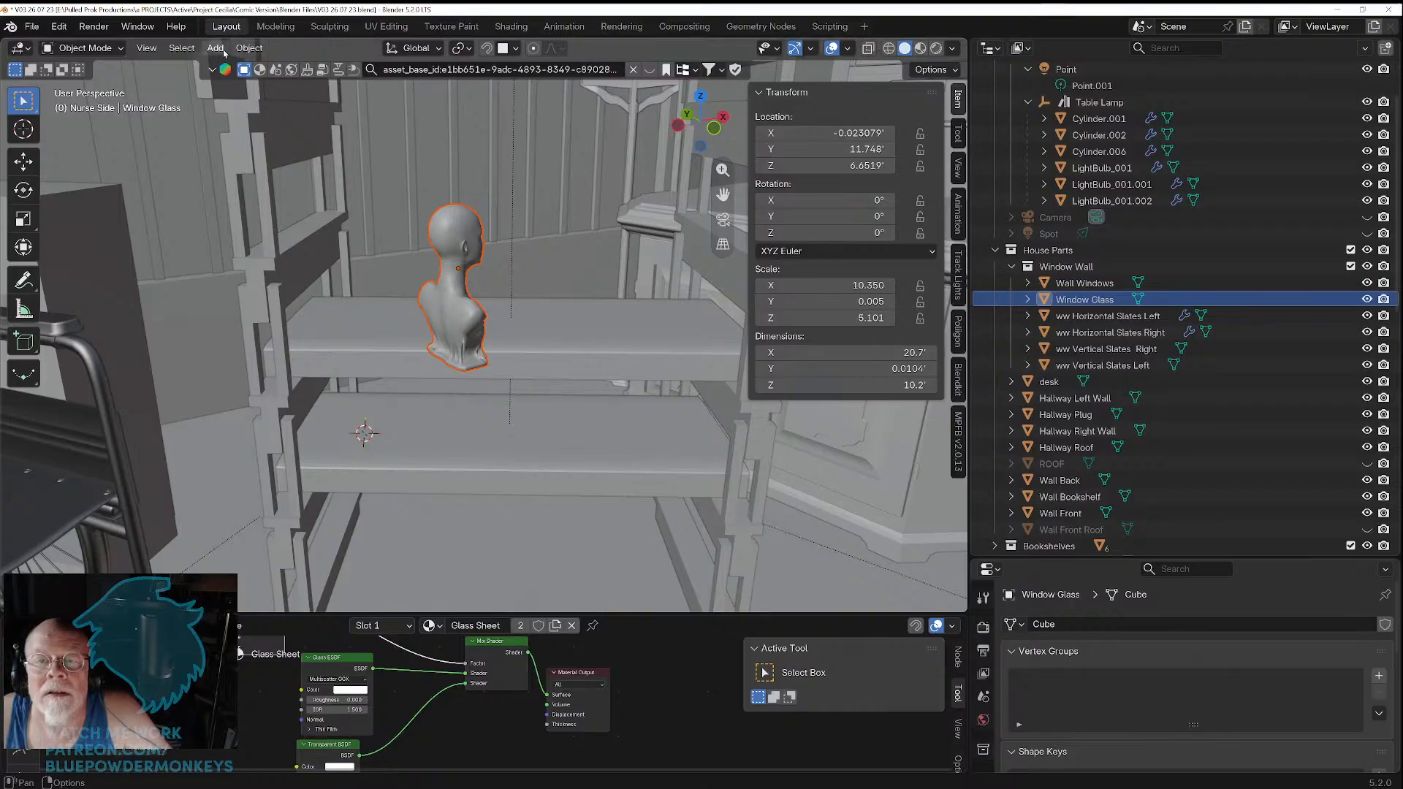
Step: Apply all transforms to the mannequin bust, and apply its scale to deltas
{"action": "left_click", "coordinate": [249, 48]}
{"action": "mouse_move", "coordinate": [276, 118]}
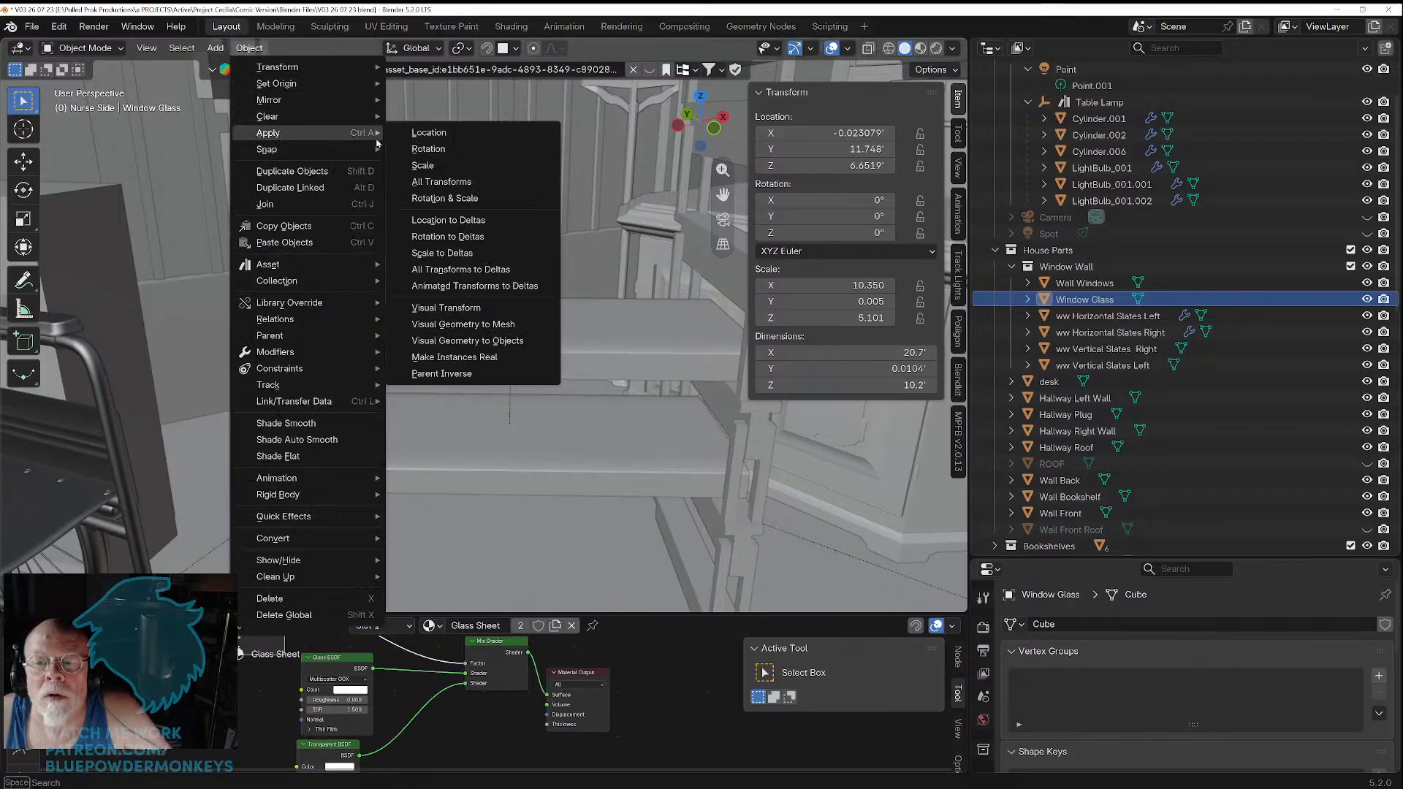
{"action": "left_click", "coordinate": [435, 183]}
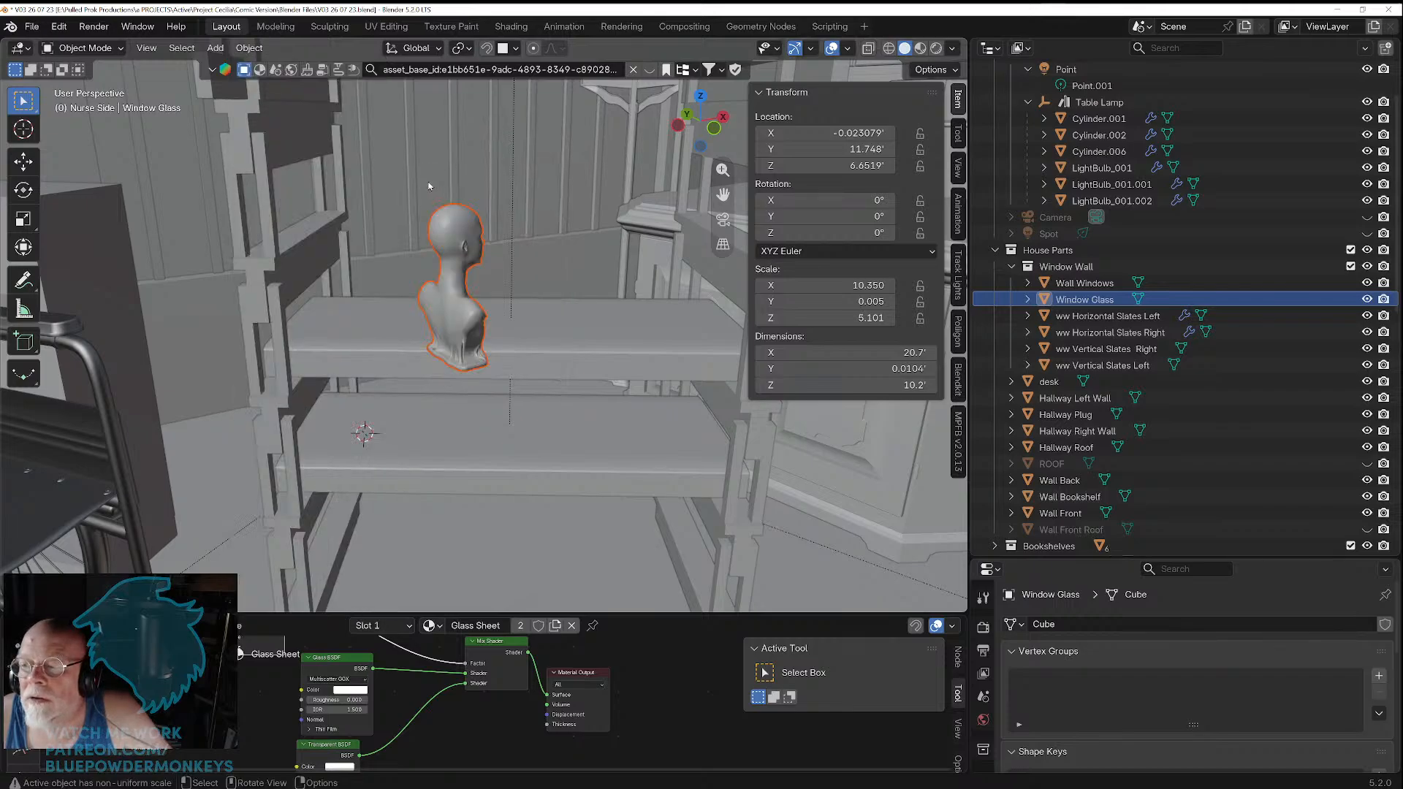
{"action": "left_click", "coordinate": [249, 49]}
{"action": "mouse_move", "coordinate": [297, 135]}
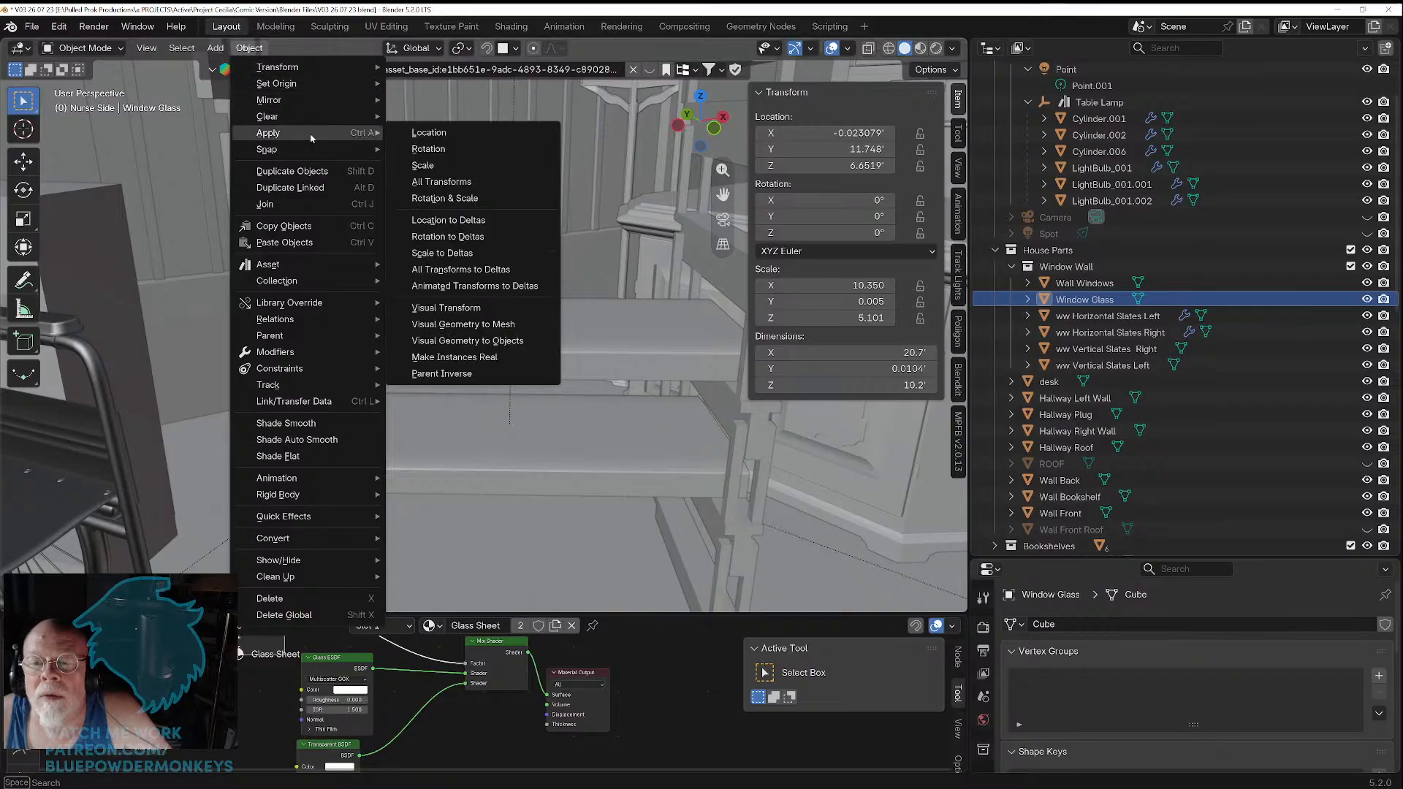
{"action": "left_click", "coordinate": [454, 253]}
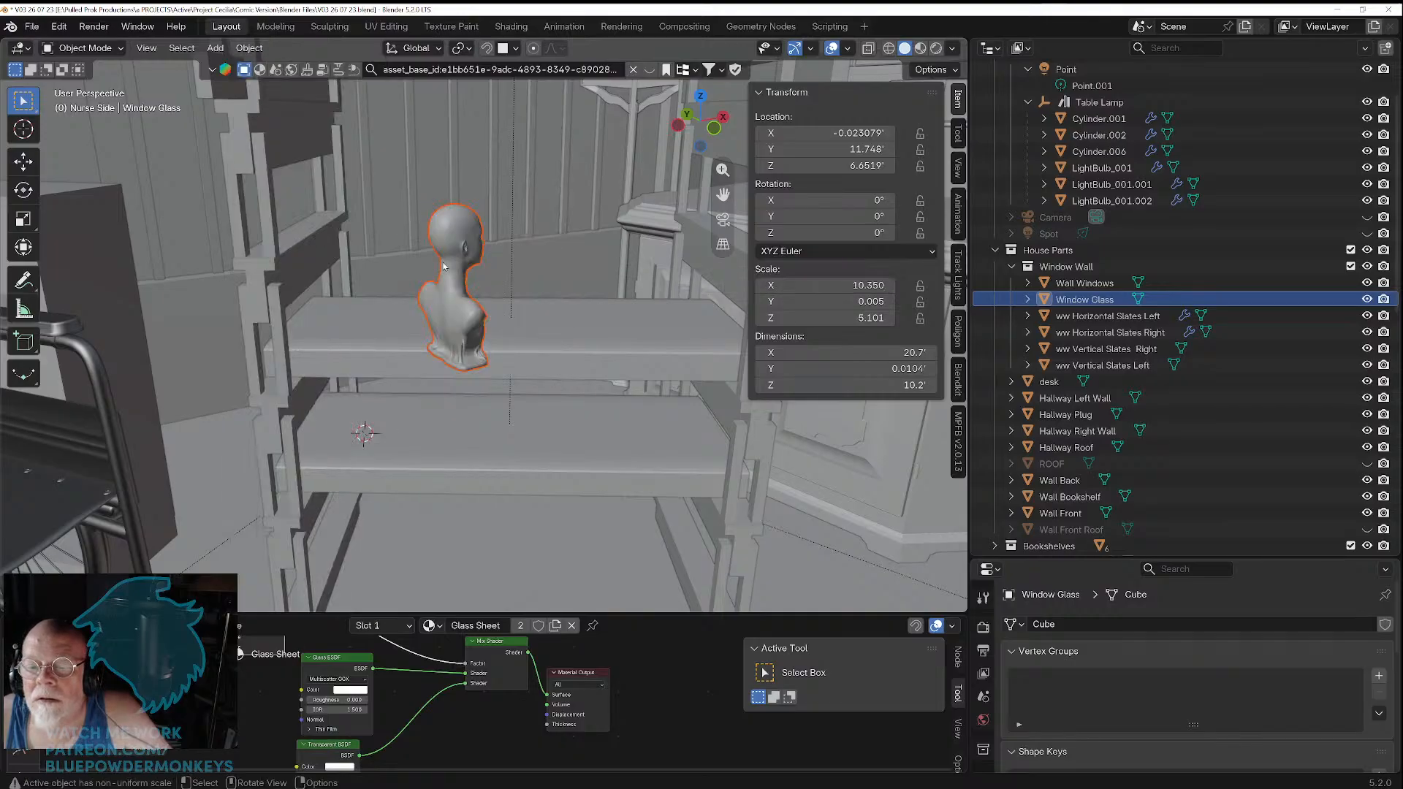
Step: Set the mannequin bust's origin to its geometry
{"action": "key", "text": "KP_Decimal"}
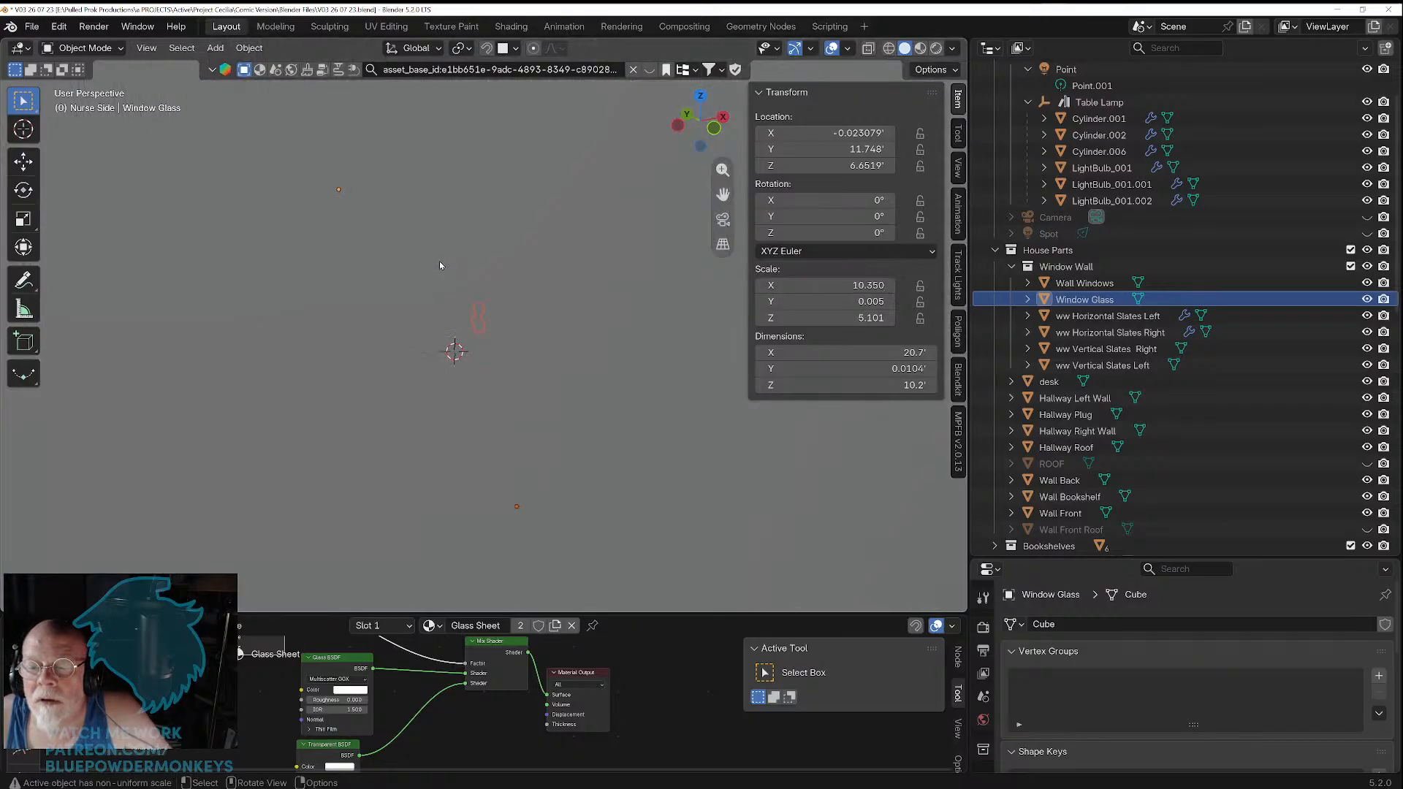
{"action": "scroll", "coordinate": [440, 260], "scroll_direction": "down", "scroll_amount": 5, "text": "shift"}
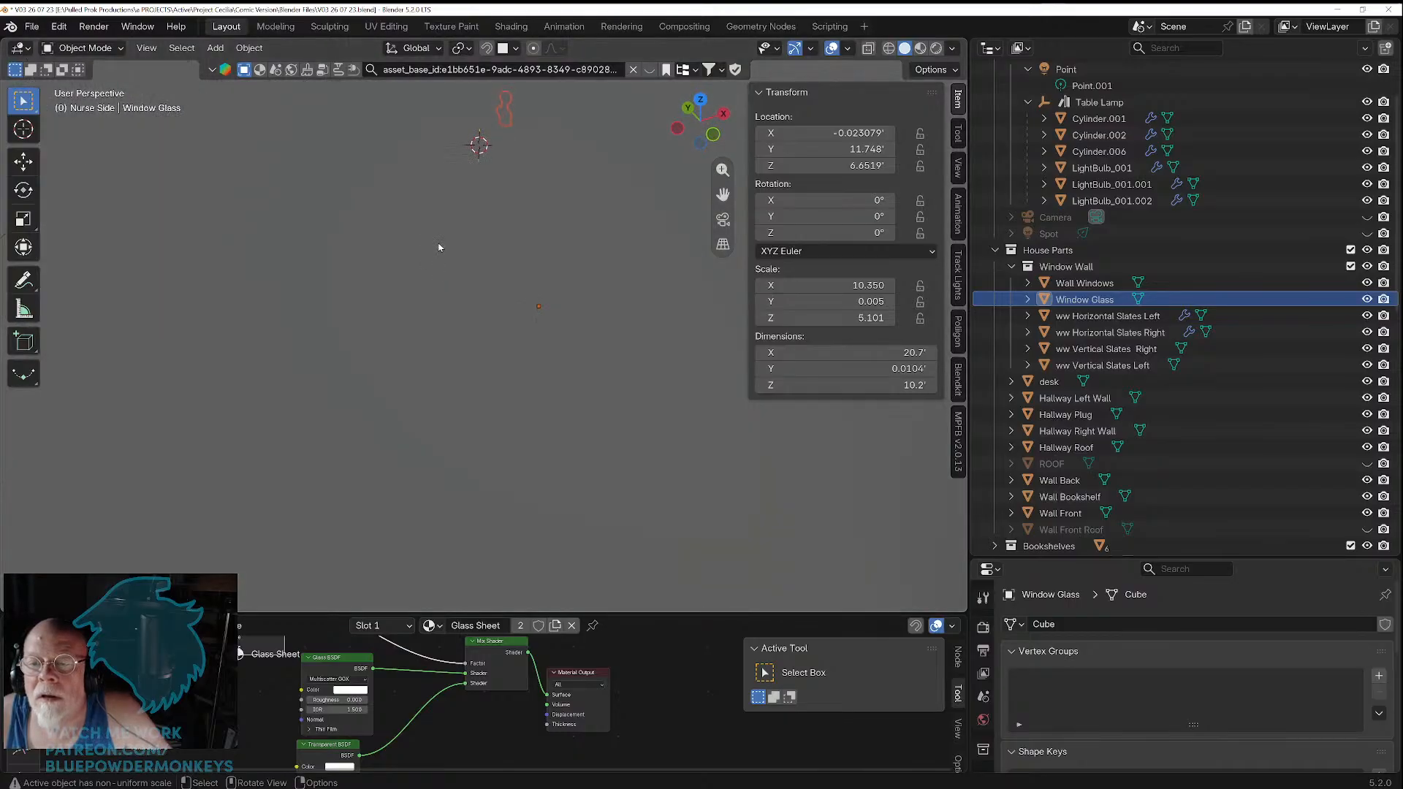
{"action": "scroll", "coordinate": [438, 244], "scroll_direction": "down", "scroll_amount": 4}
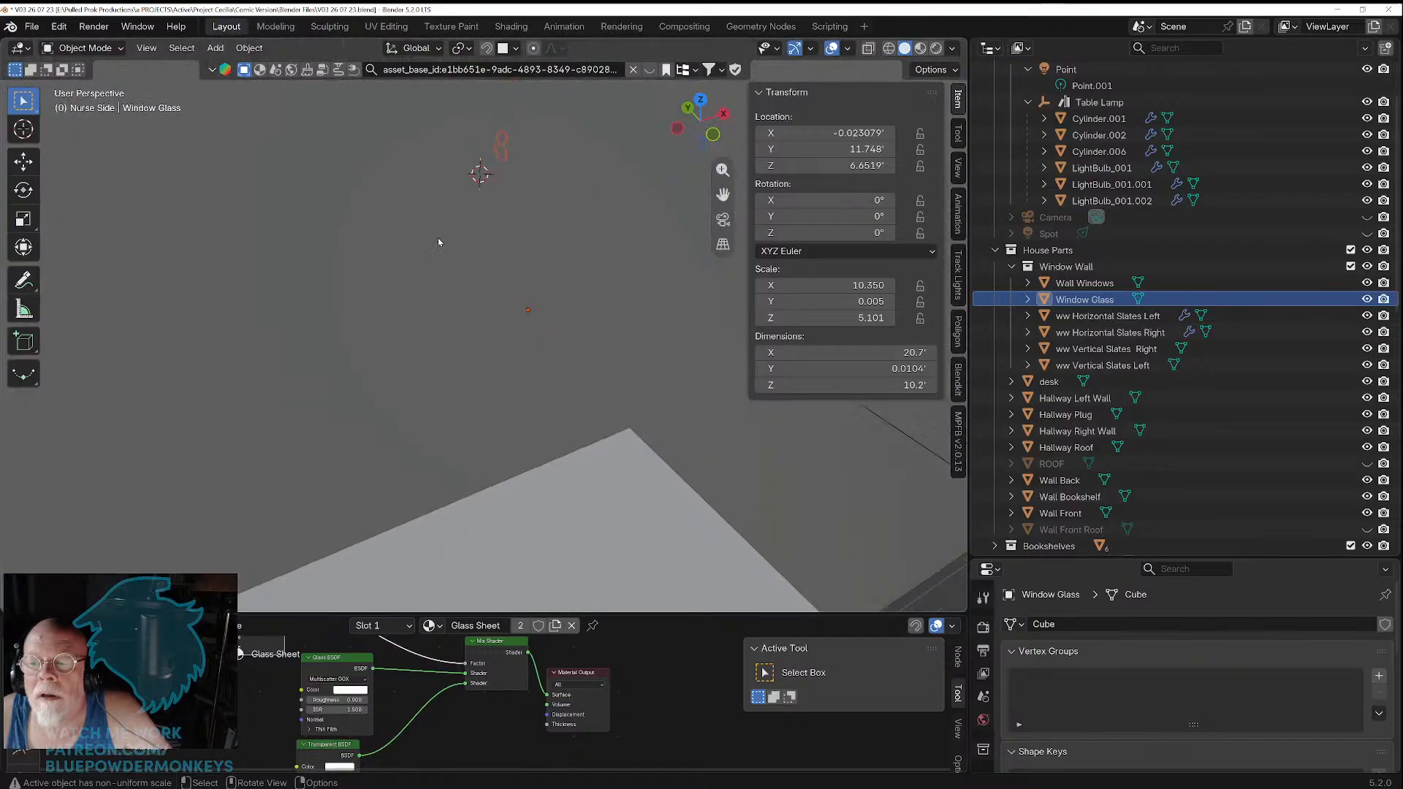
{"action": "scroll", "coordinate": [438, 238], "scroll_direction": "down", "scroll_amount": 2}
{"action": "middle_click_drag", "start_coordinate": [454, 188], "coordinate": [437, 324], "text": "shift"}
{"action": "scroll", "coordinate": [460, 366], "scroll_direction": "up", "scroll_amount": 3}
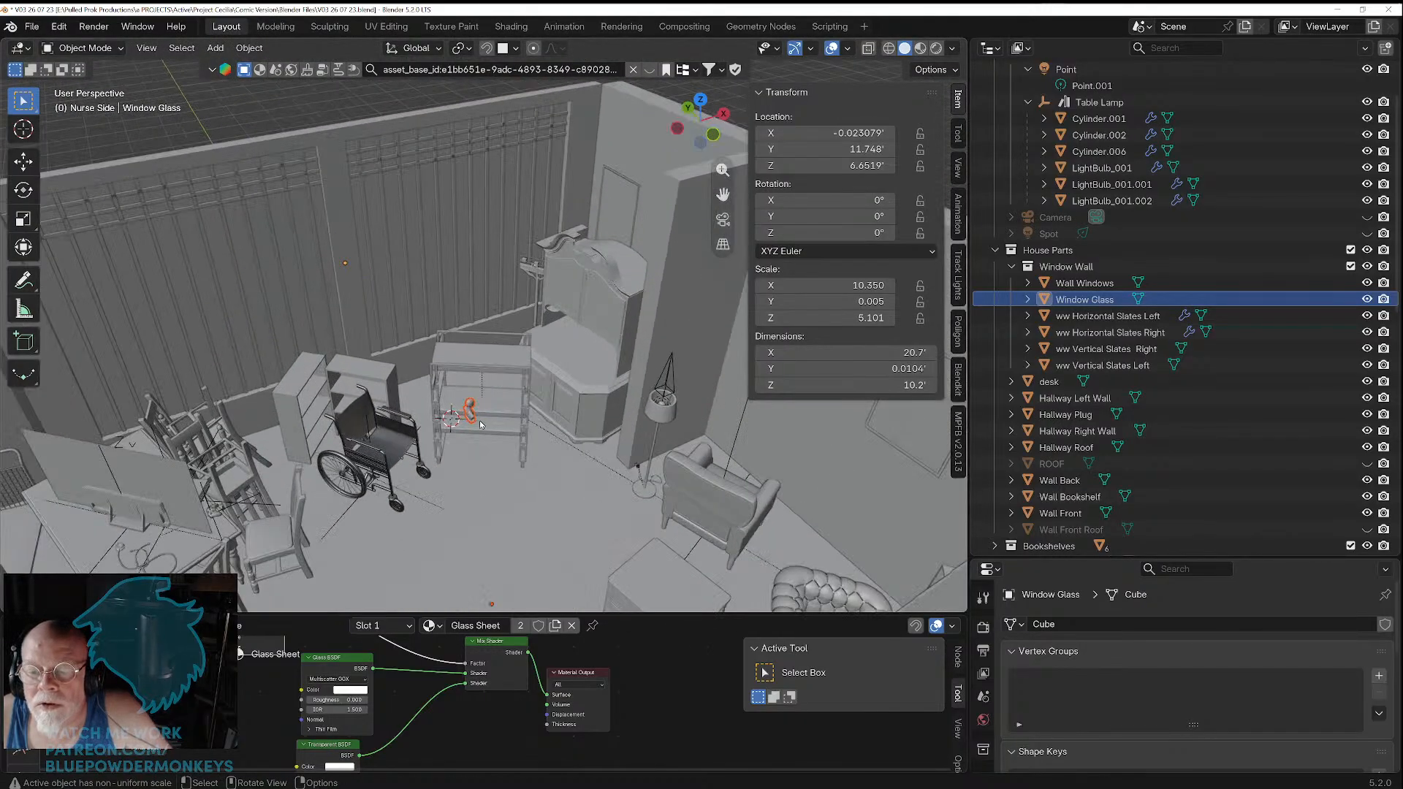
{"action": "left_click", "coordinate": [249, 48]}
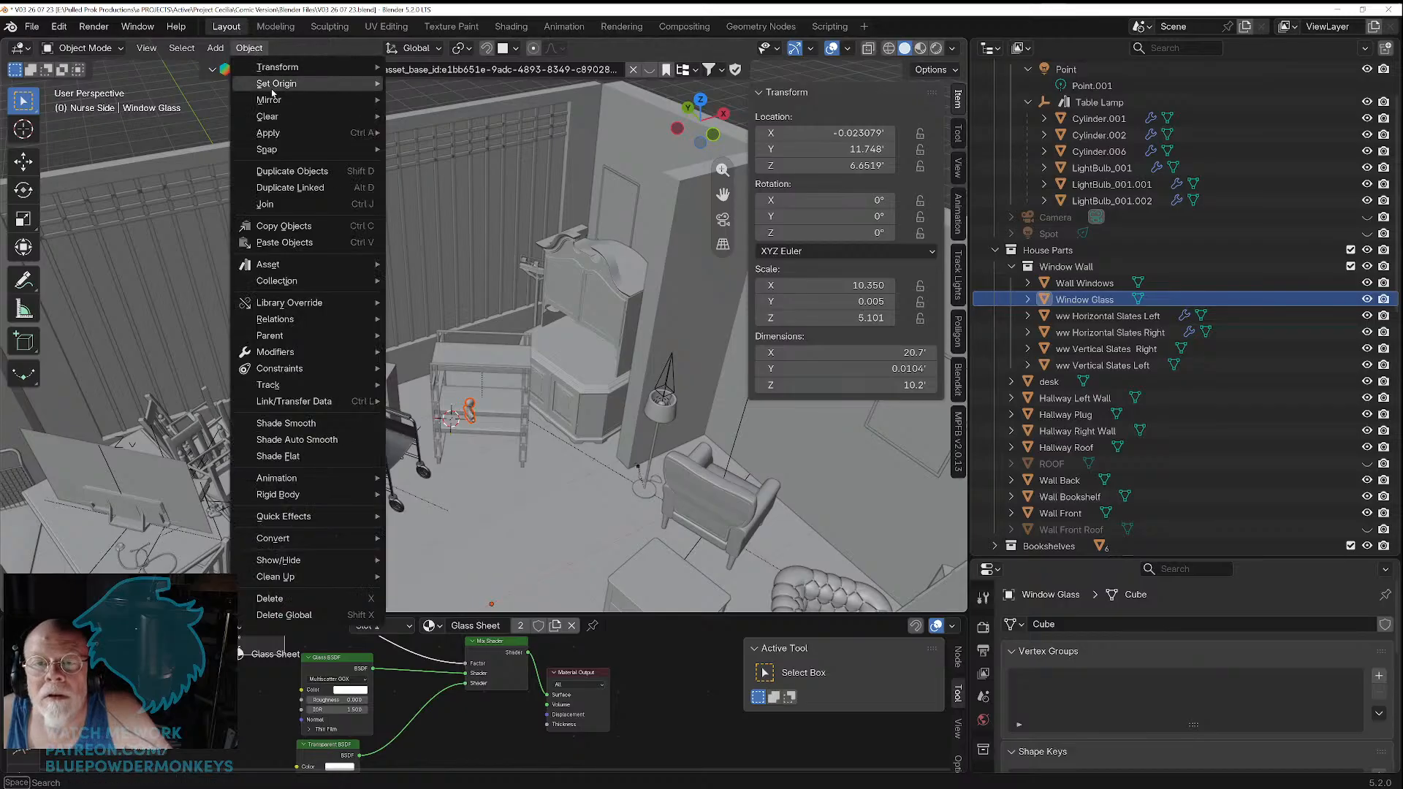
{"action": "mouse_move", "coordinate": [326, 84]}
{"action": "left_click", "coordinate": [464, 104]}
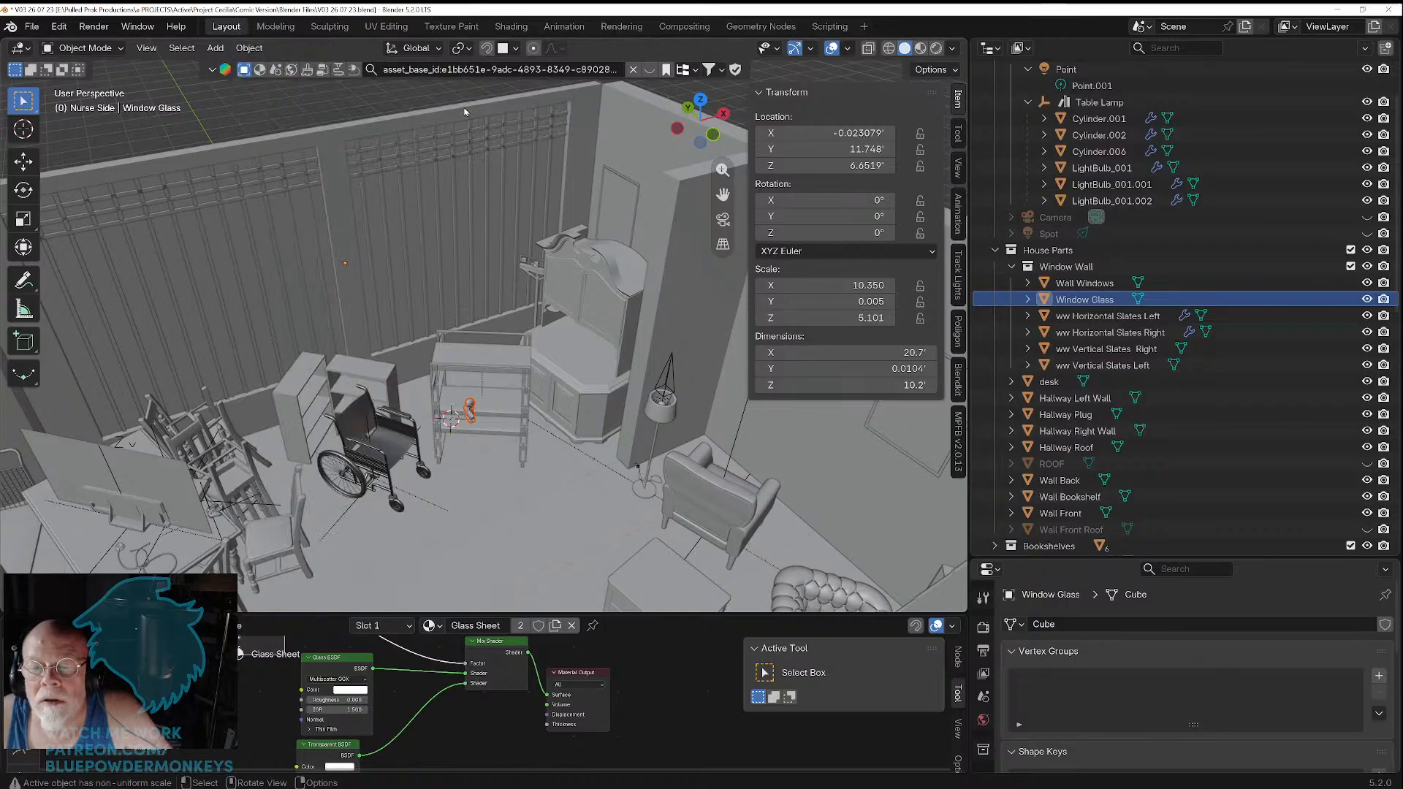
Step: Look for the mannequin bust in the outliner, filtering it by "manne", and clear the filter
{"action": "scroll", "coordinate": [456, 373], "scroll_direction": "down", "scroll_amount": 3}
{"action": "scroll", "coordinate": [459, 371], "scroll_direction": "up", "scroll_amount": 5}
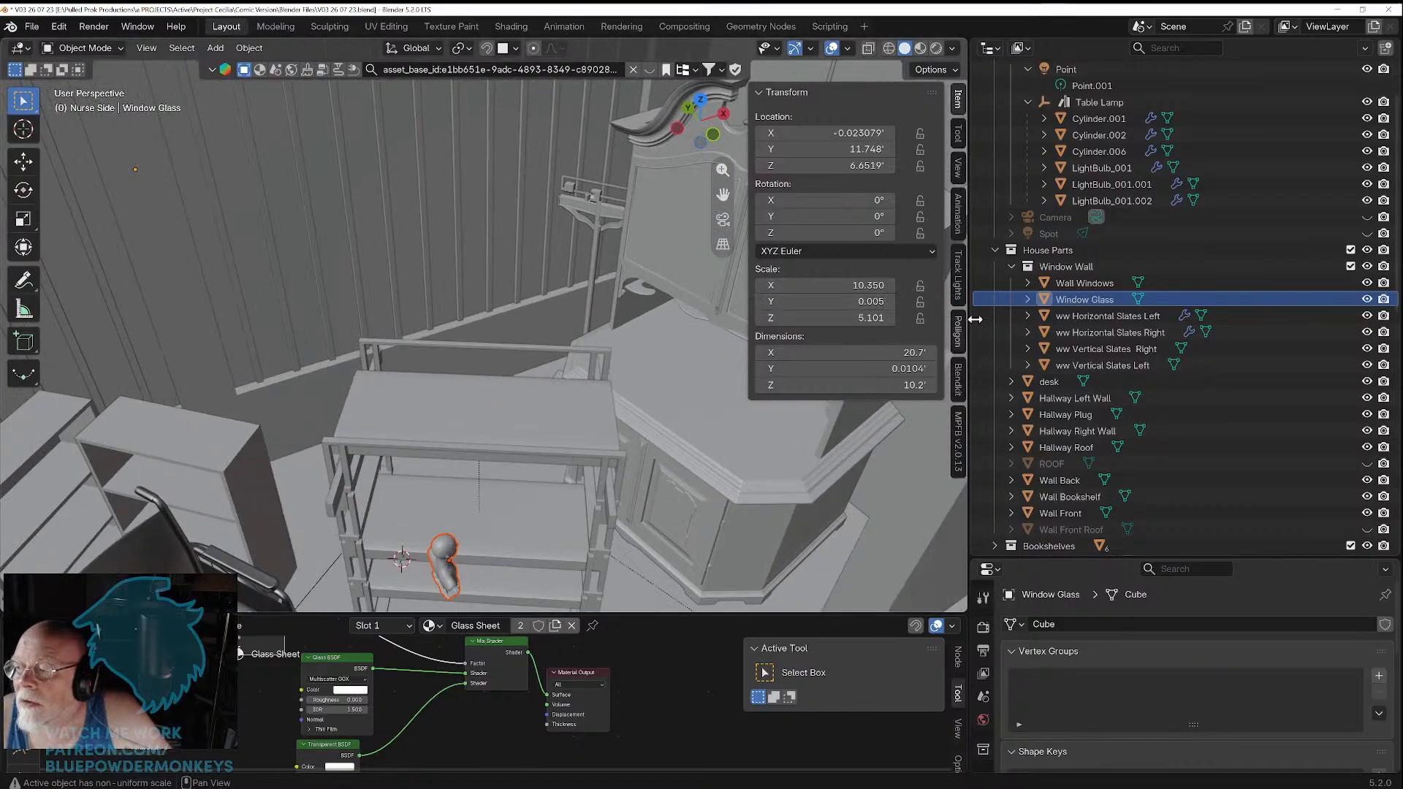
{"action": "scroll", "coordinate": [1052, 328], "scroll_direction": "down", "scroll_amount": 12}
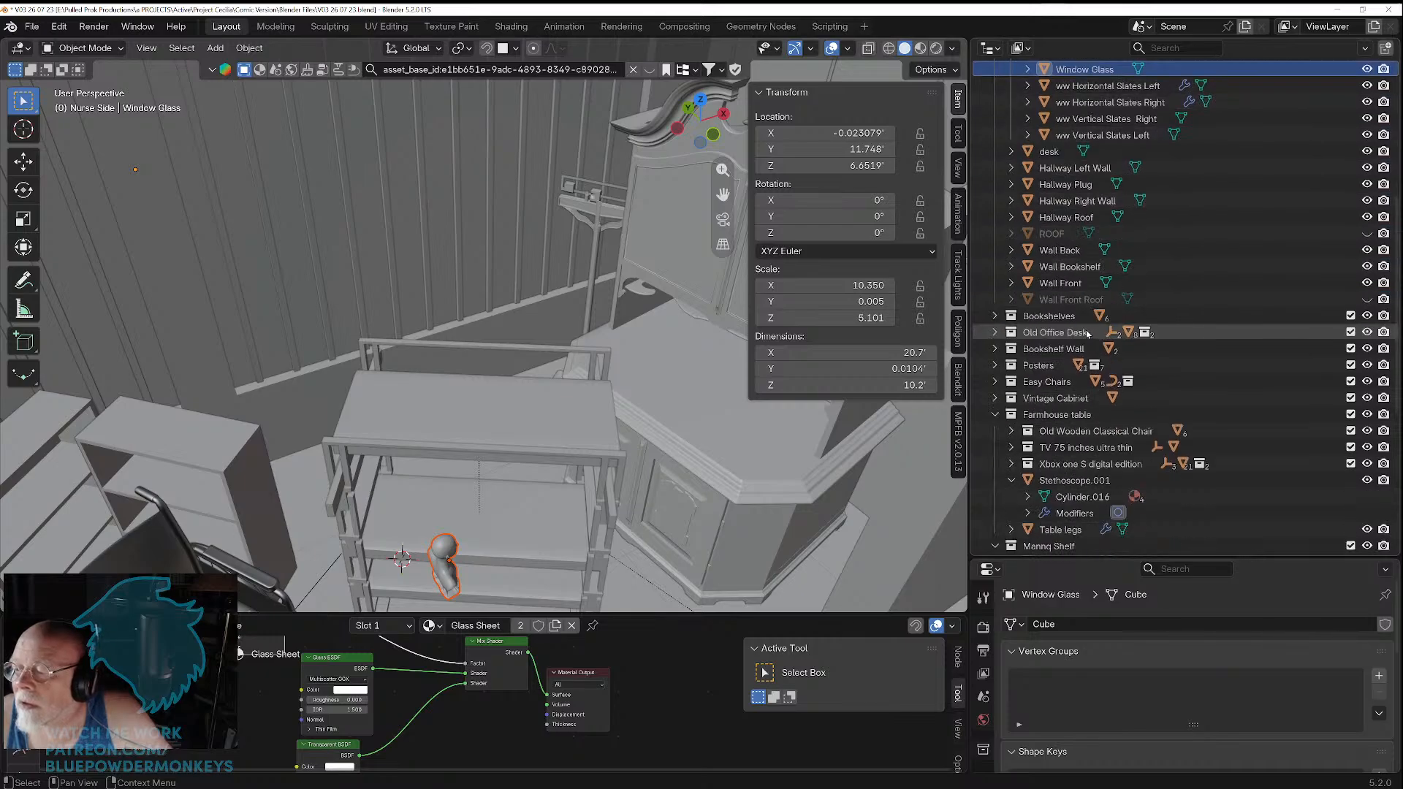
{"action": "scroll", "coordinate": [1084, 329], "scroll_direction": "down", "scroll_amount": 5}
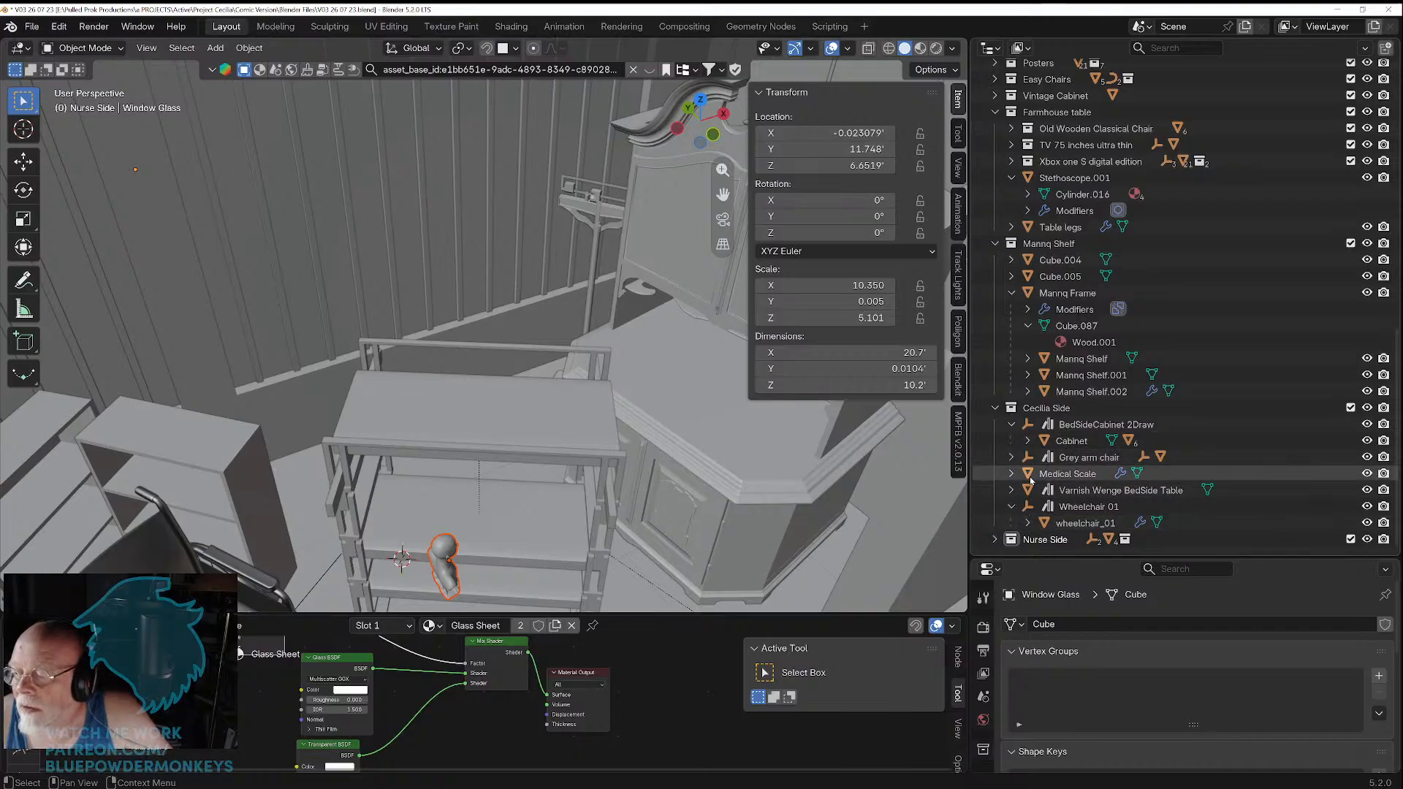
{"action": "left_click", "coordinate": [1170, 48]}
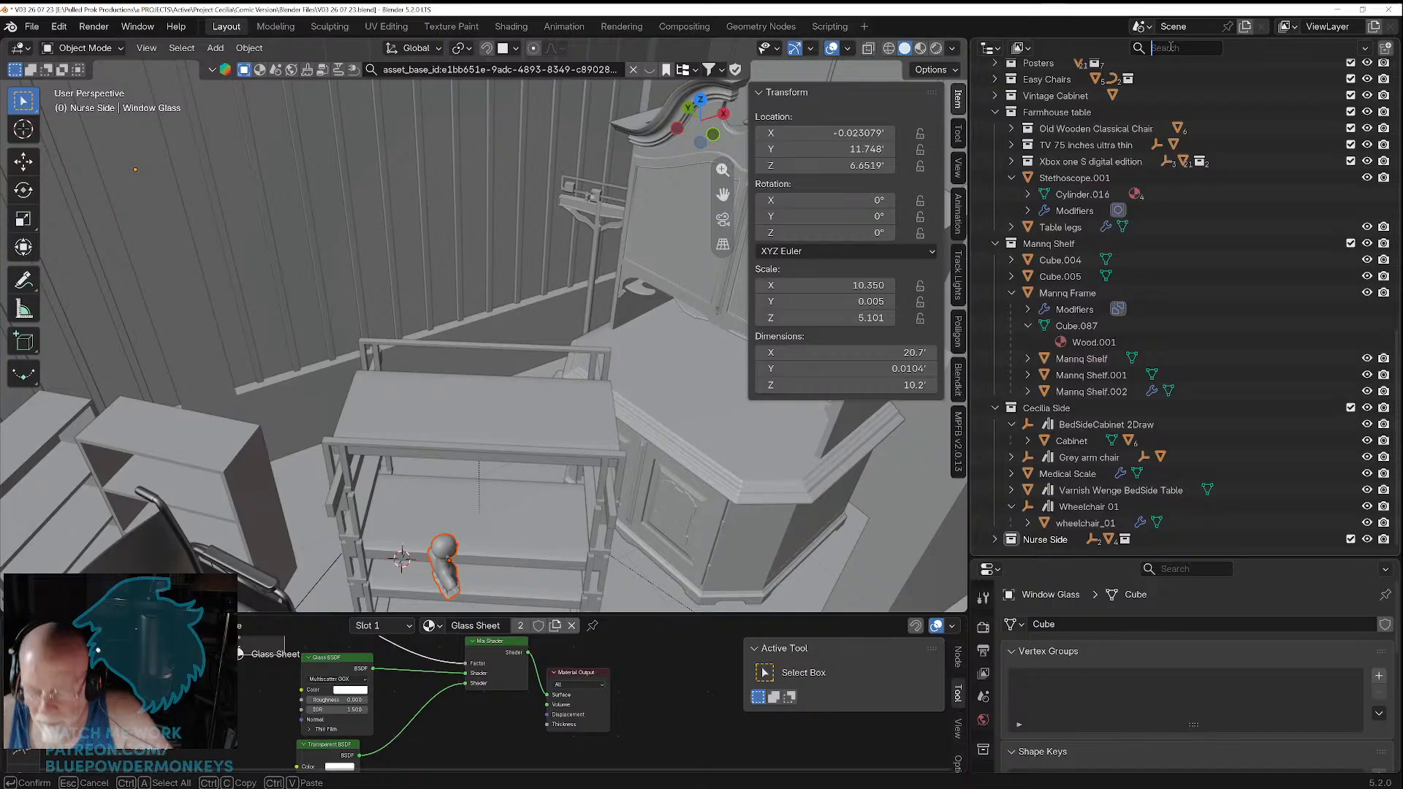
{"action": "type", "text": "mann"}
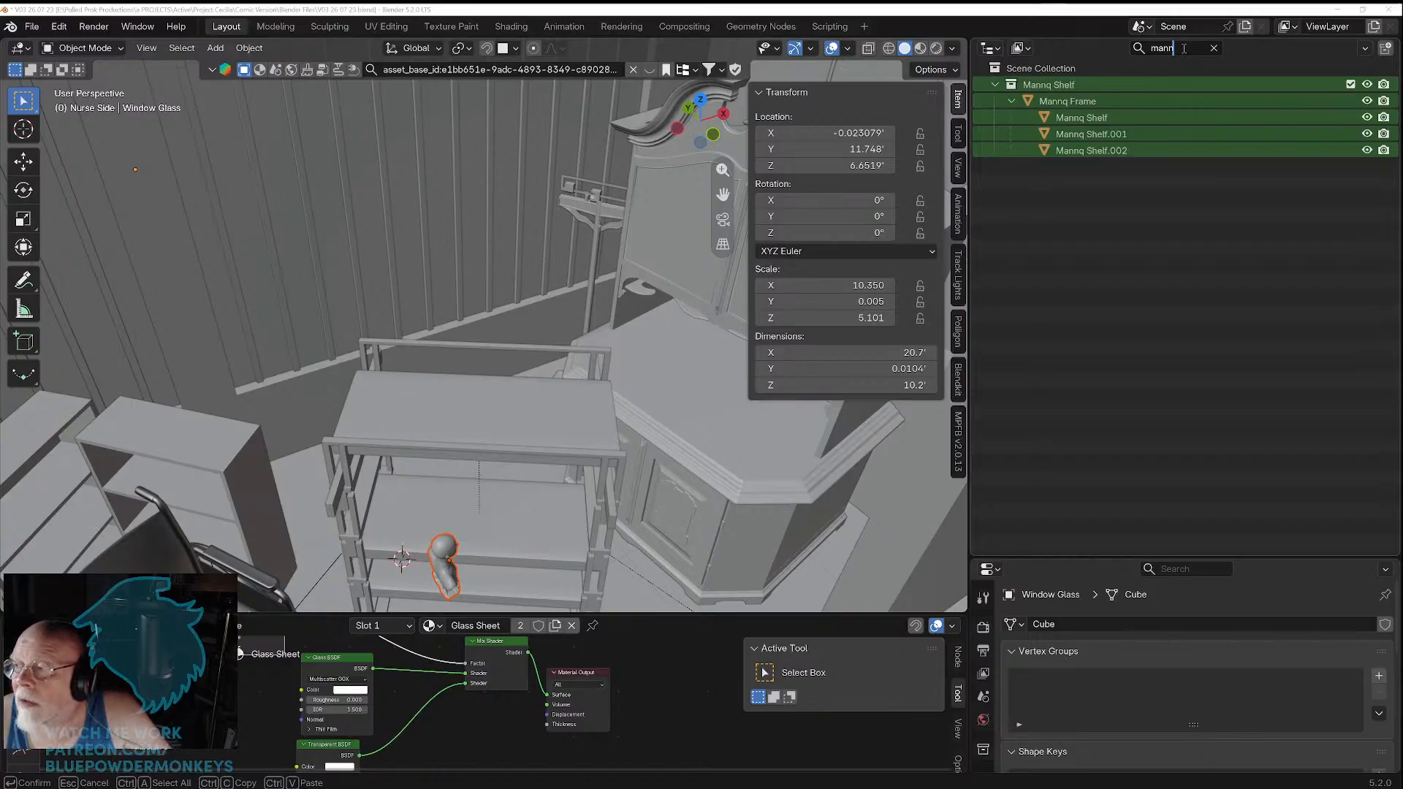
{"action": "type", "text": "e"}
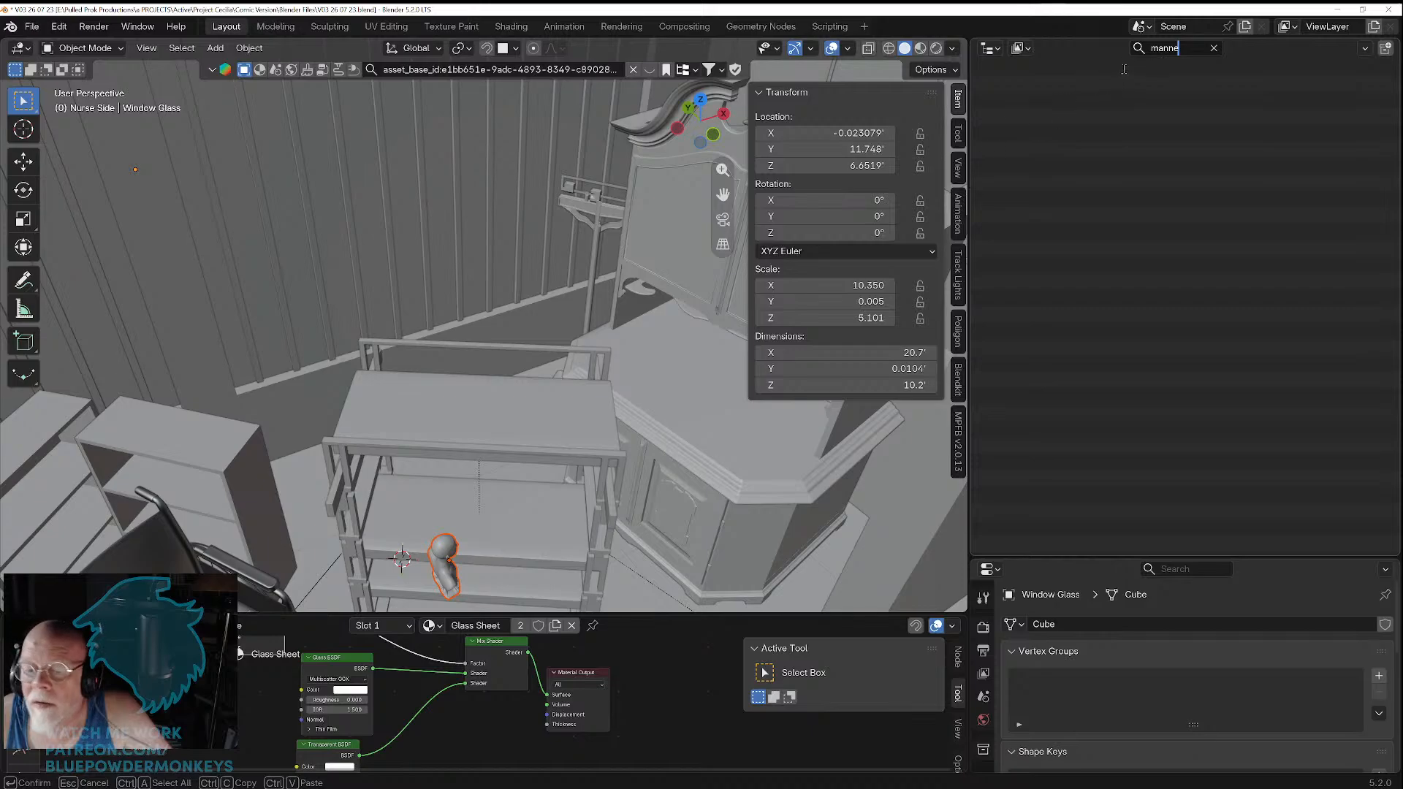
{"action": "left_click", "coordinate": [1213, 49]}
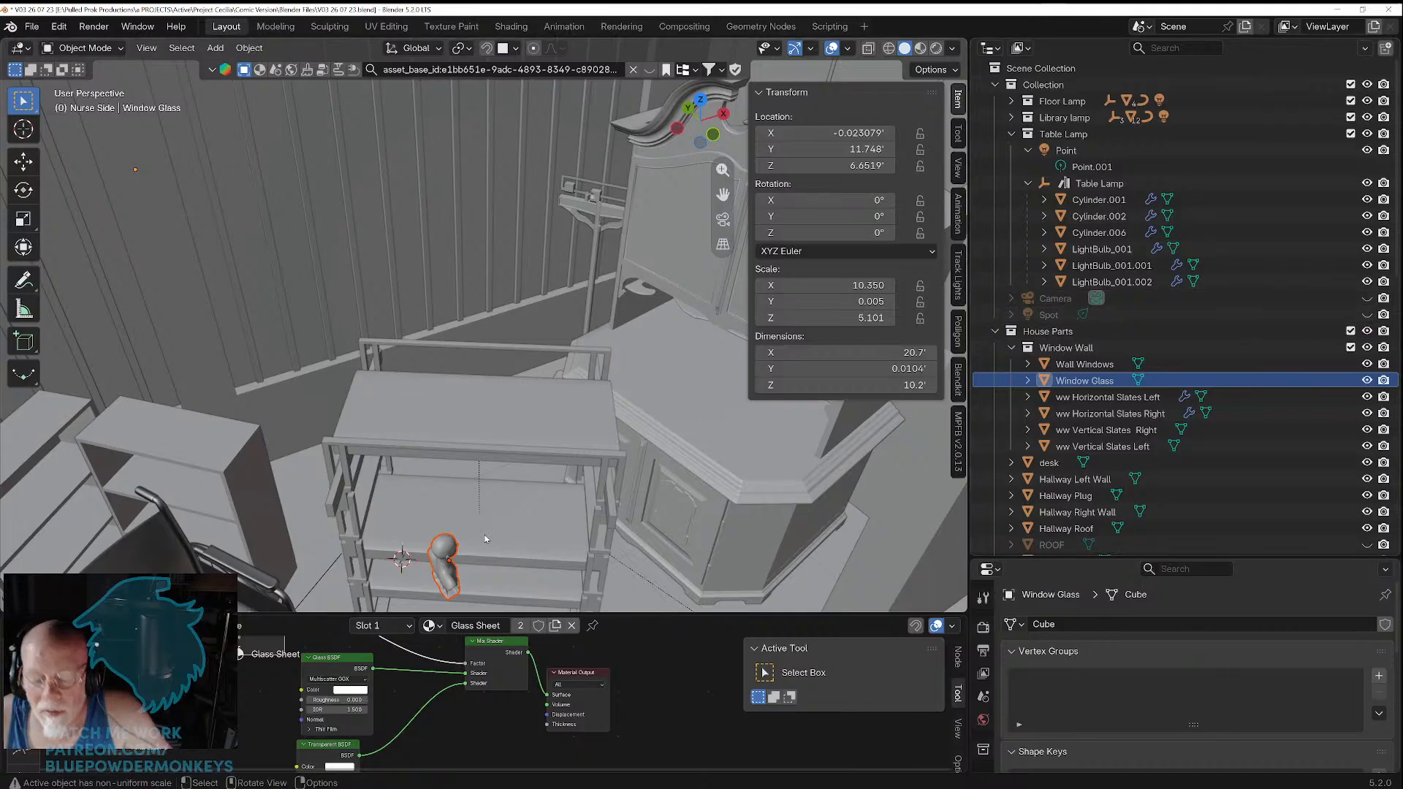
Step: Undo the mannequin bust's placement and its append to the scene, and deselect the window glass
{"action": "scroll", "coordinate": [468, 520], "scroll_direction": "down", "scroll_amount": 6}
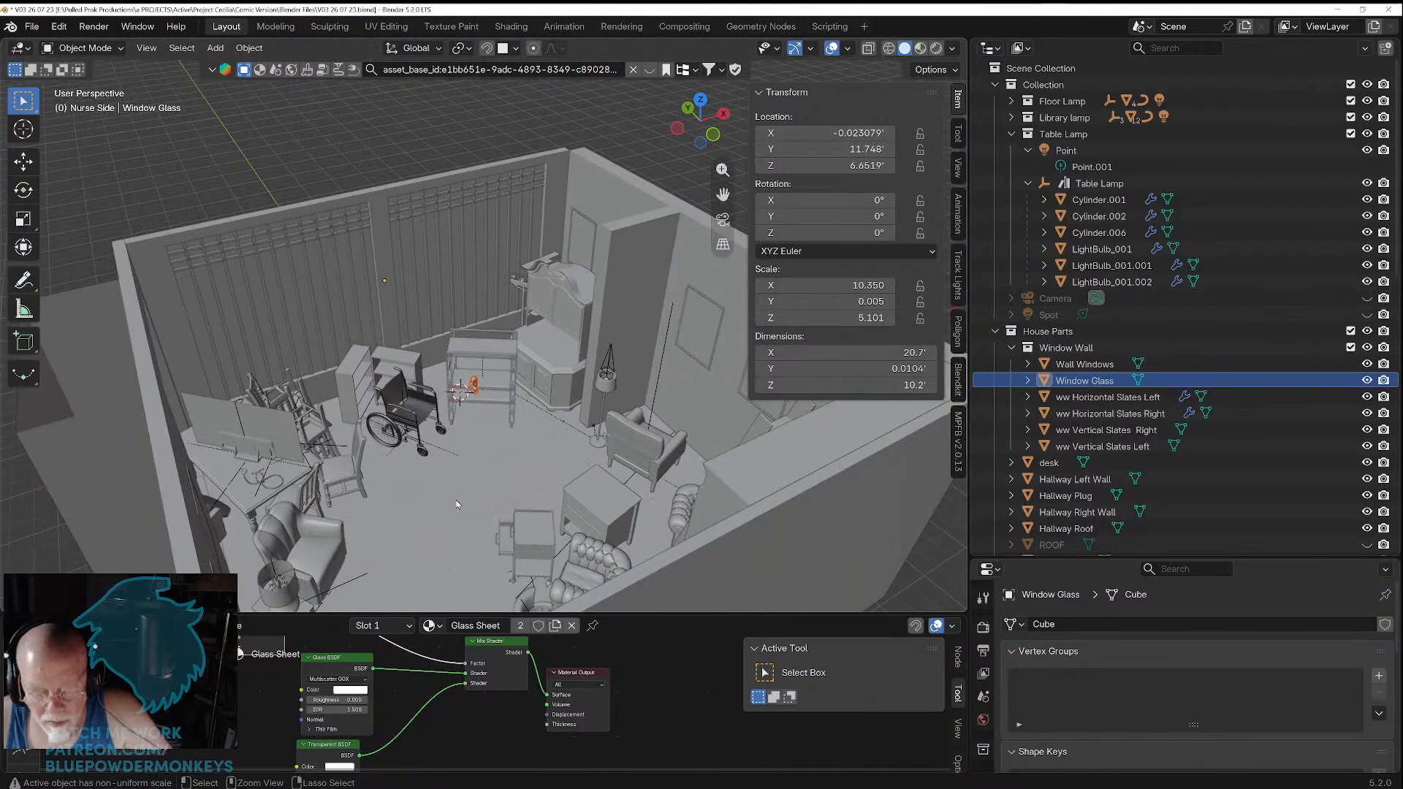
{"action": "left_click", "coordinate": [454, 502], "text": "ctrl"}
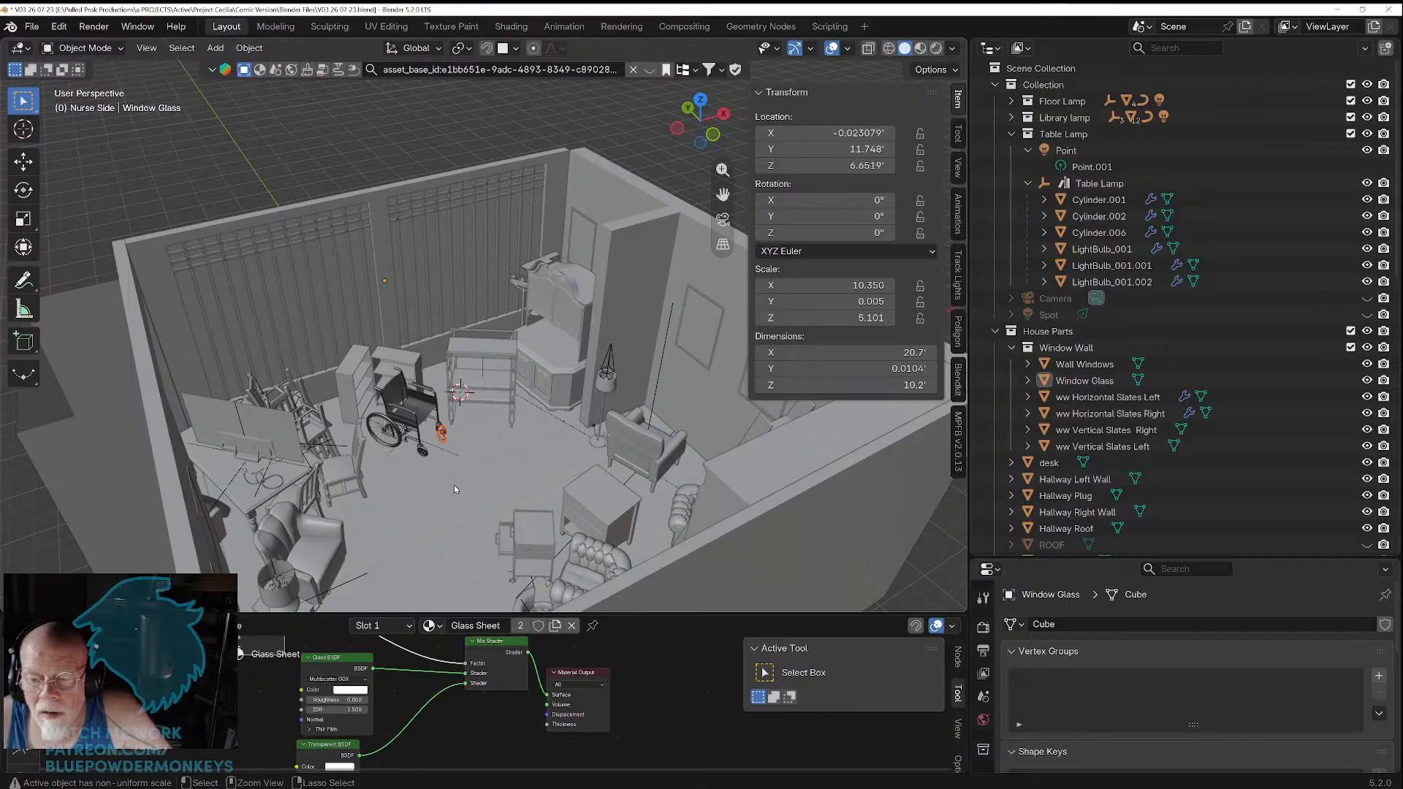
{"action": "left_click", "coordinate": [454, 486]}
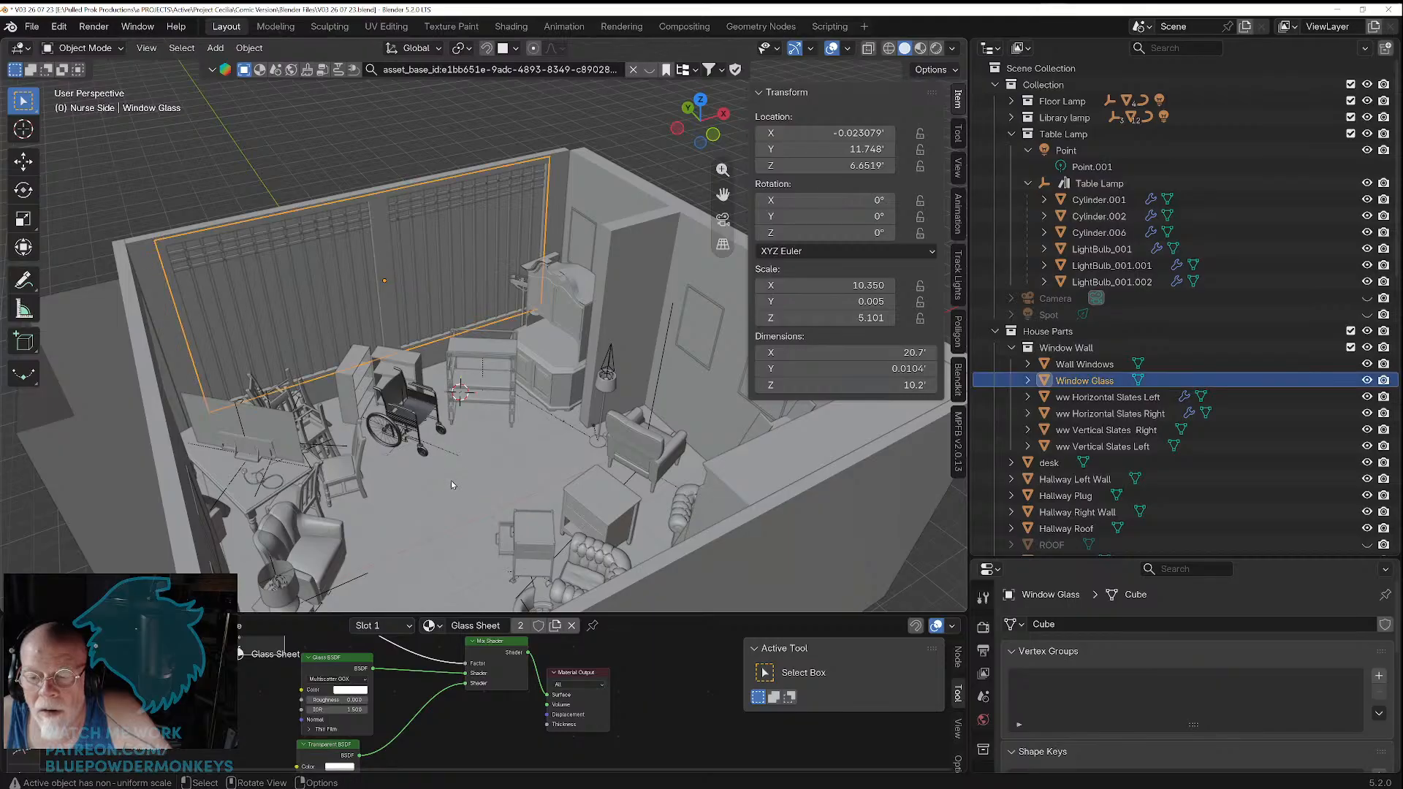
{"action": "scroll", "coordinate": [451, 483], "scroll_direction": "down", "scroll_amount": 5}
{"action": "scroll", "coordinate": [451, 481], "scroll_direction": "up", "scroll_amount": 3}
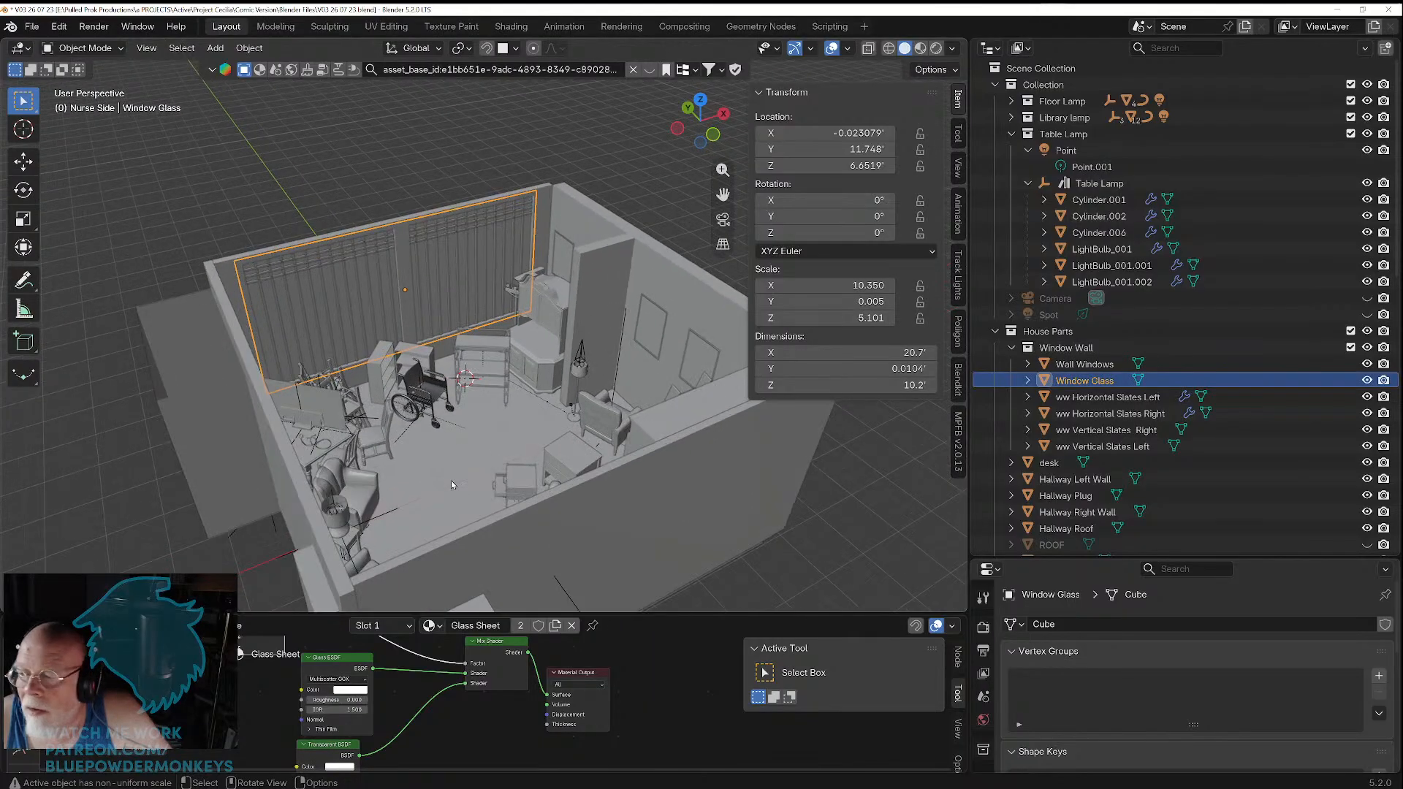
{"action": "left_click", "coordinate": [726, 589]}
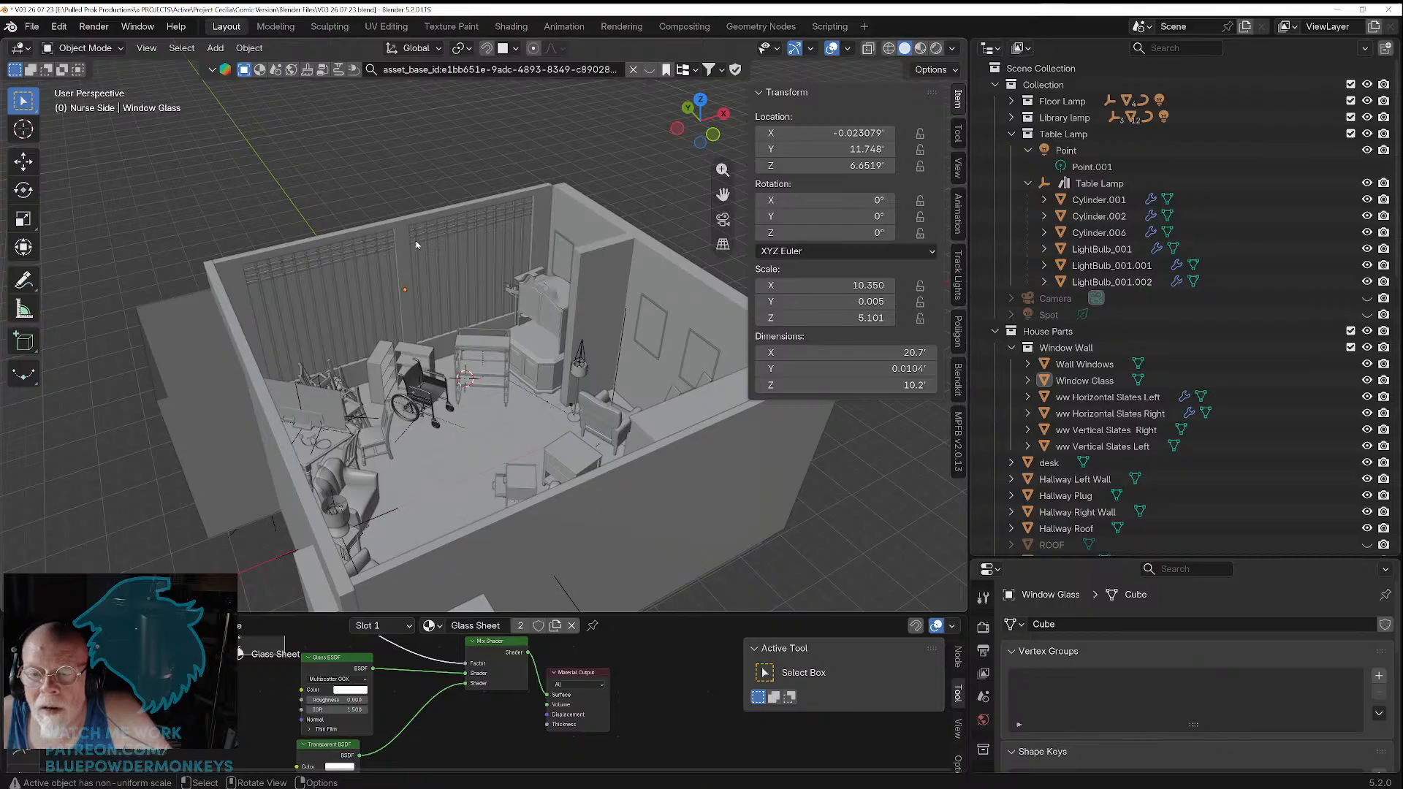
{"action": "left_click", "coordinate": [405, 295]}
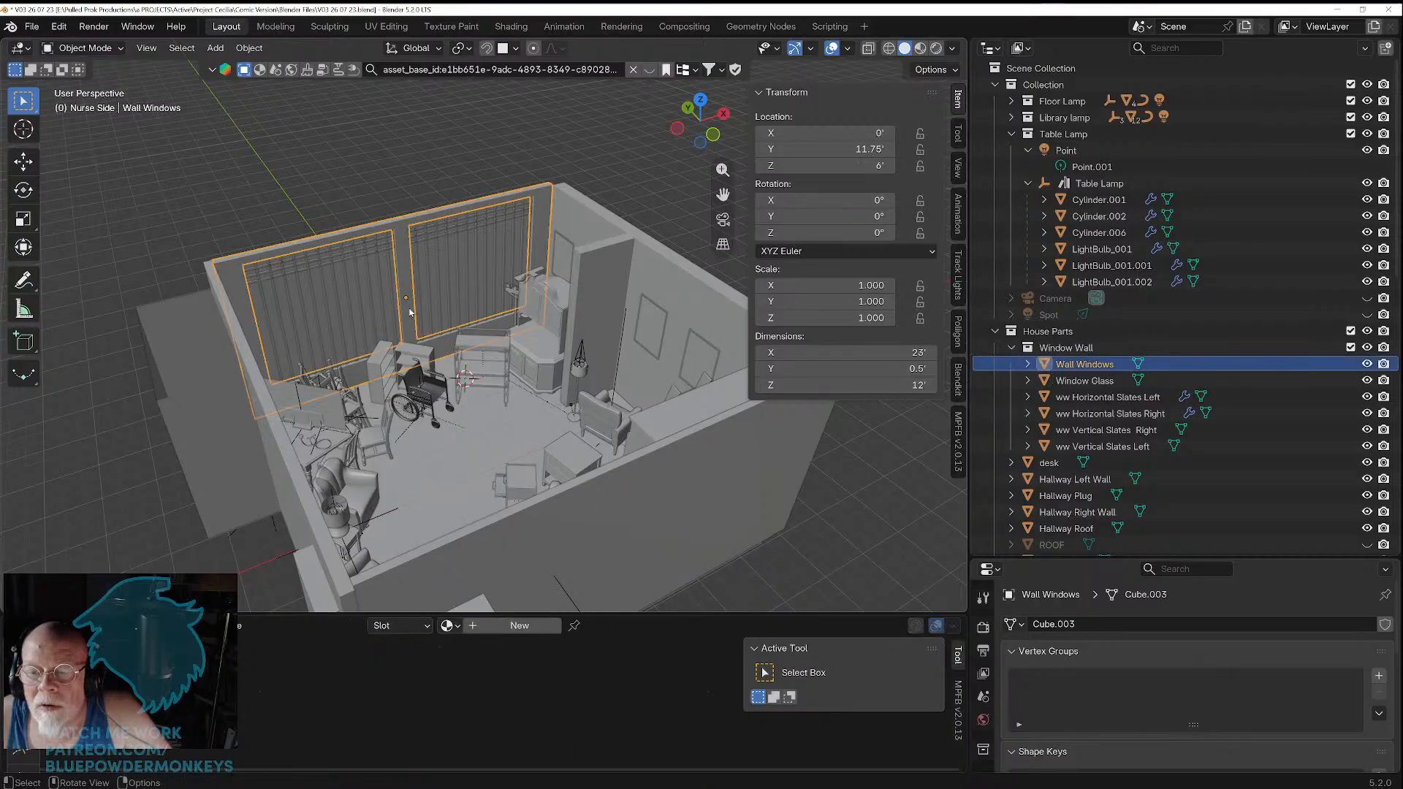
{"action": "left_click", "coordinate": [389, 207]}
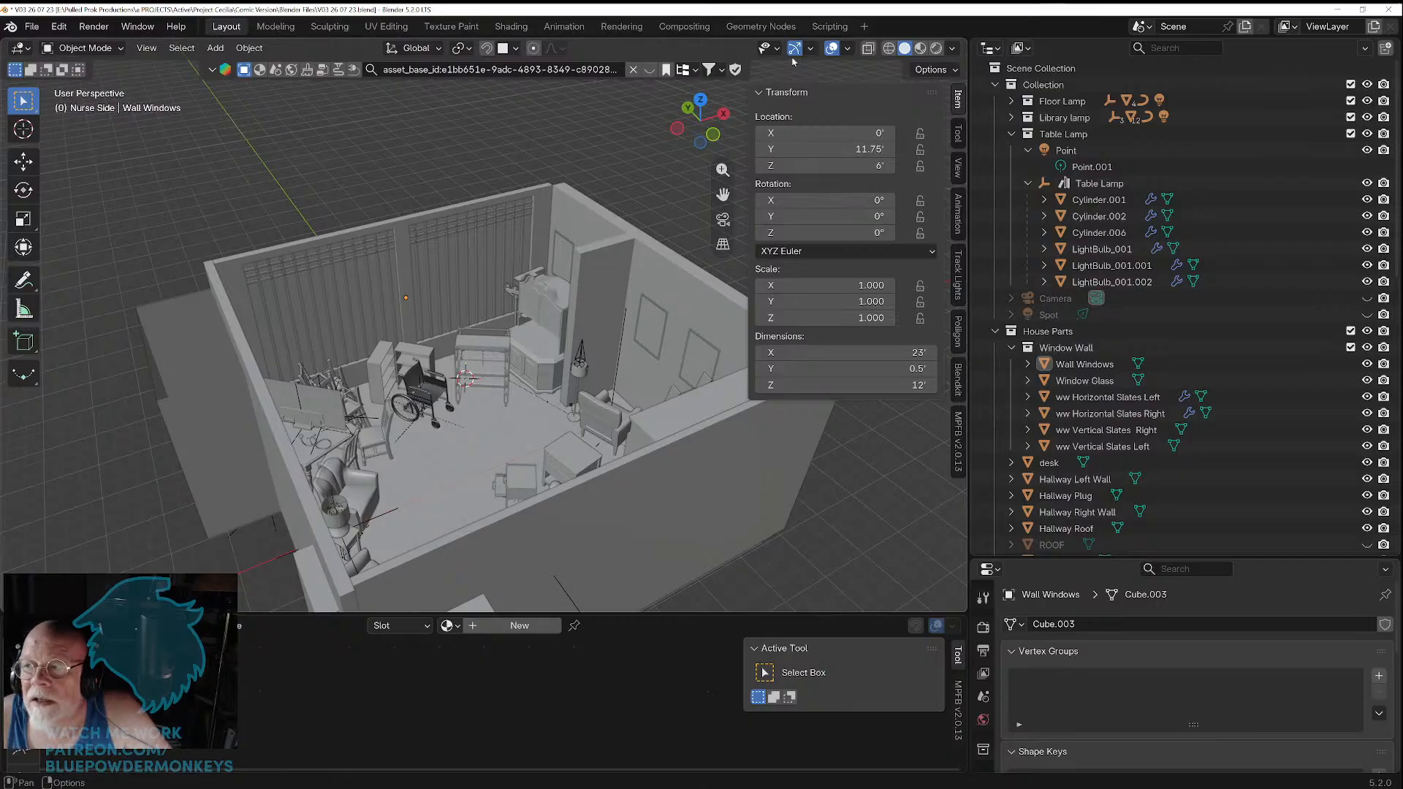
{"action": "left_click", "coordinate": [832, 49]}
{"action": "left_click", "coordinate": [833, 50]}
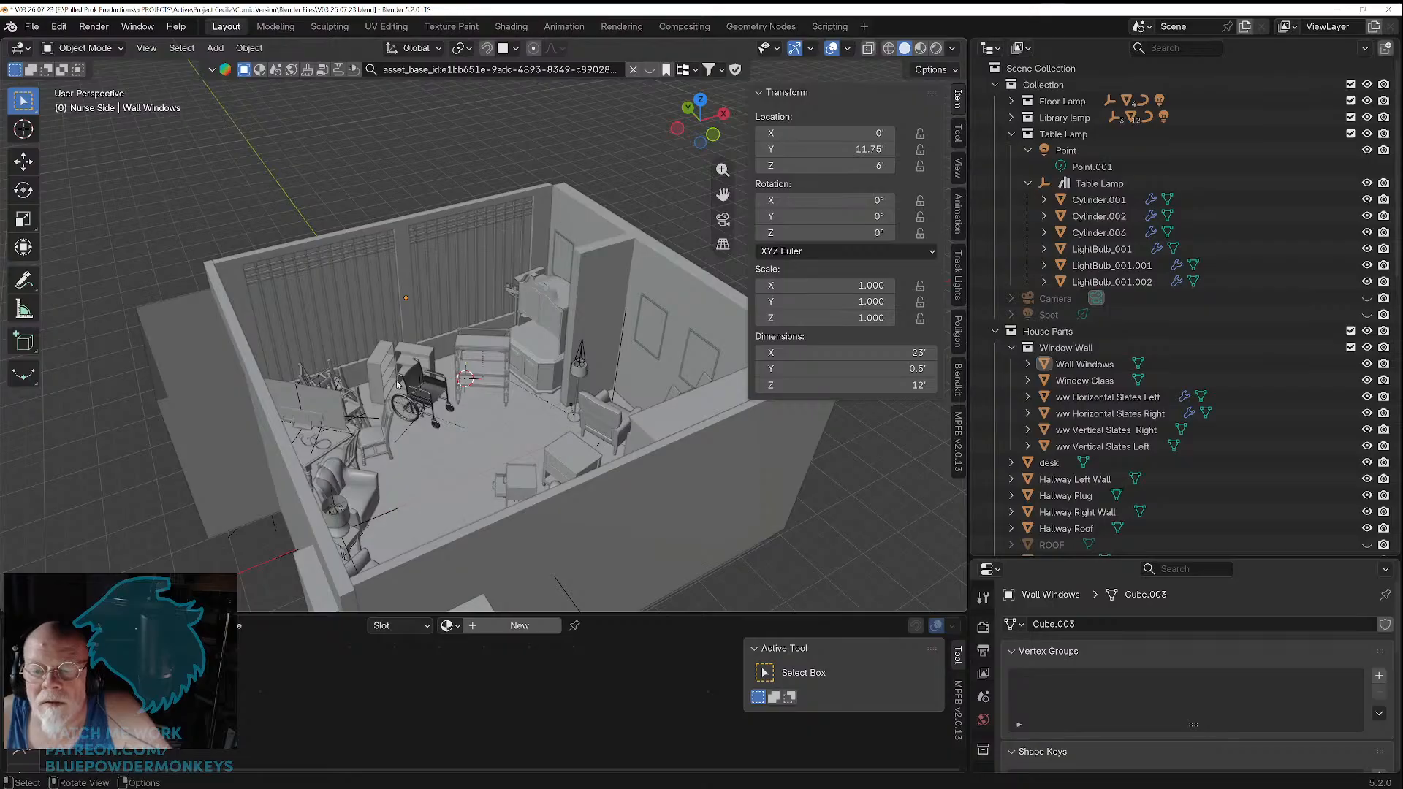
{"action": "scroll", "coordinate": [397, 385], "scroll_direction": "up", "scroll_amount": 2}
{"action": "middle_click_drag", "start_coordinate": [430, 434], "coordinate": [430, 459]}
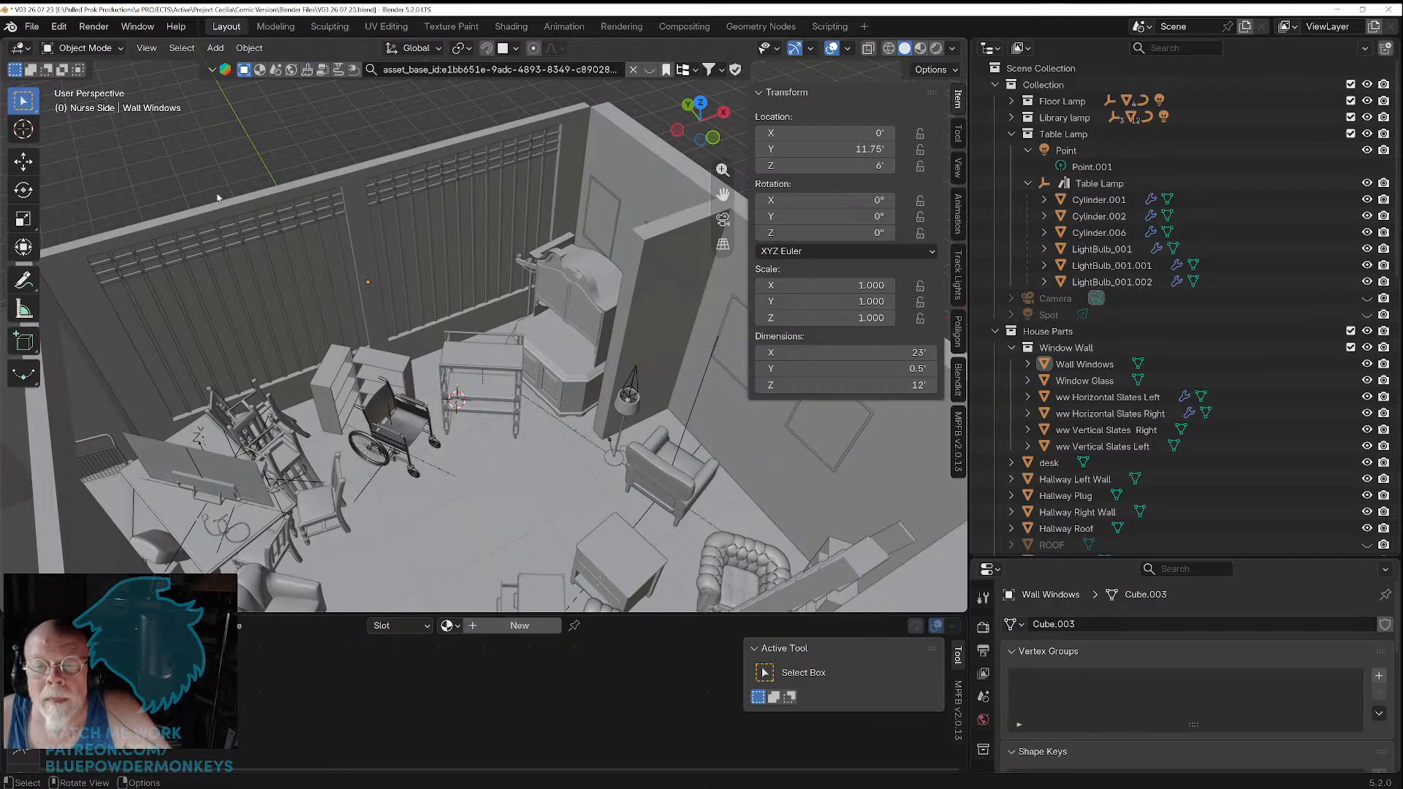
{"action": "left_click", "coordinate": [33, 26]}
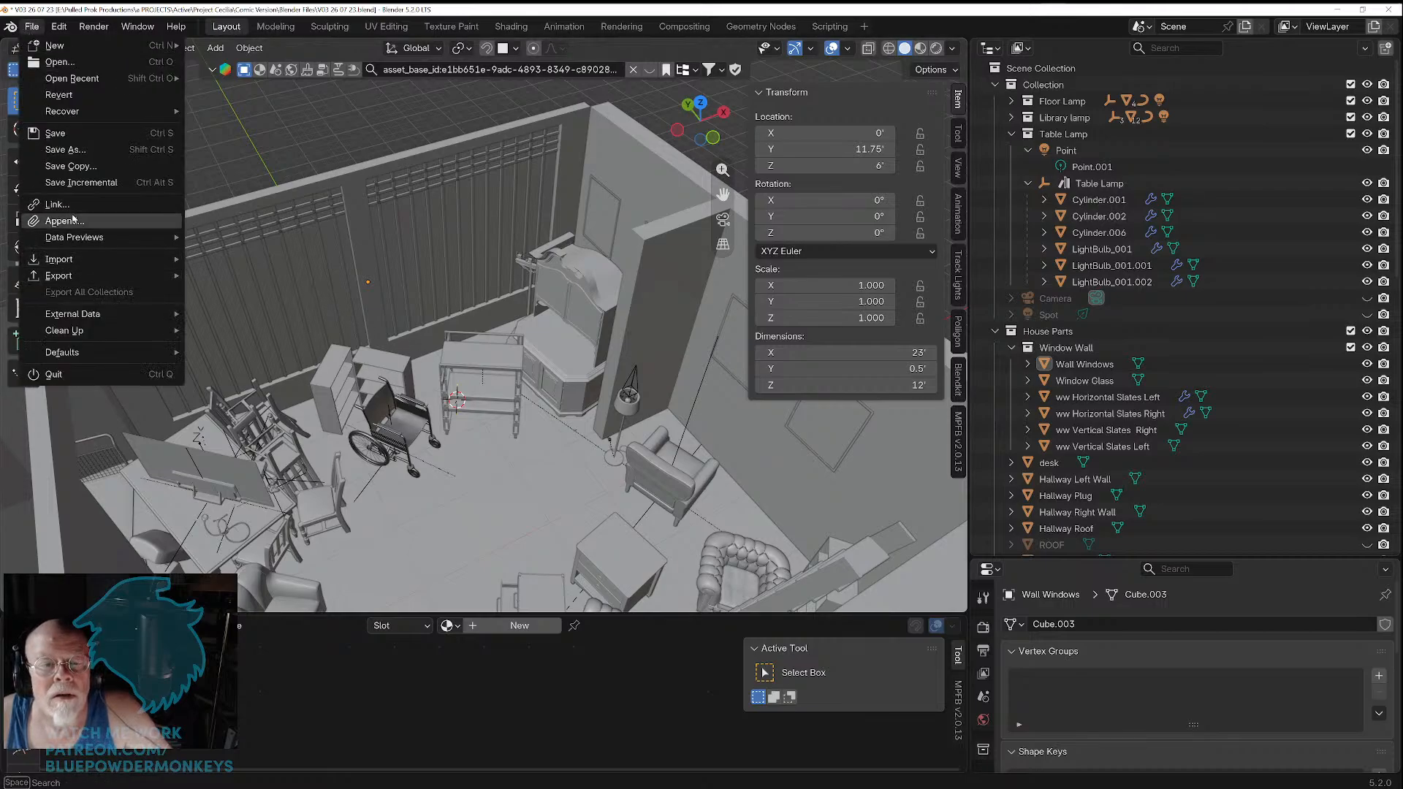
{"action": "left_click", "coordinate": [62, 221]}
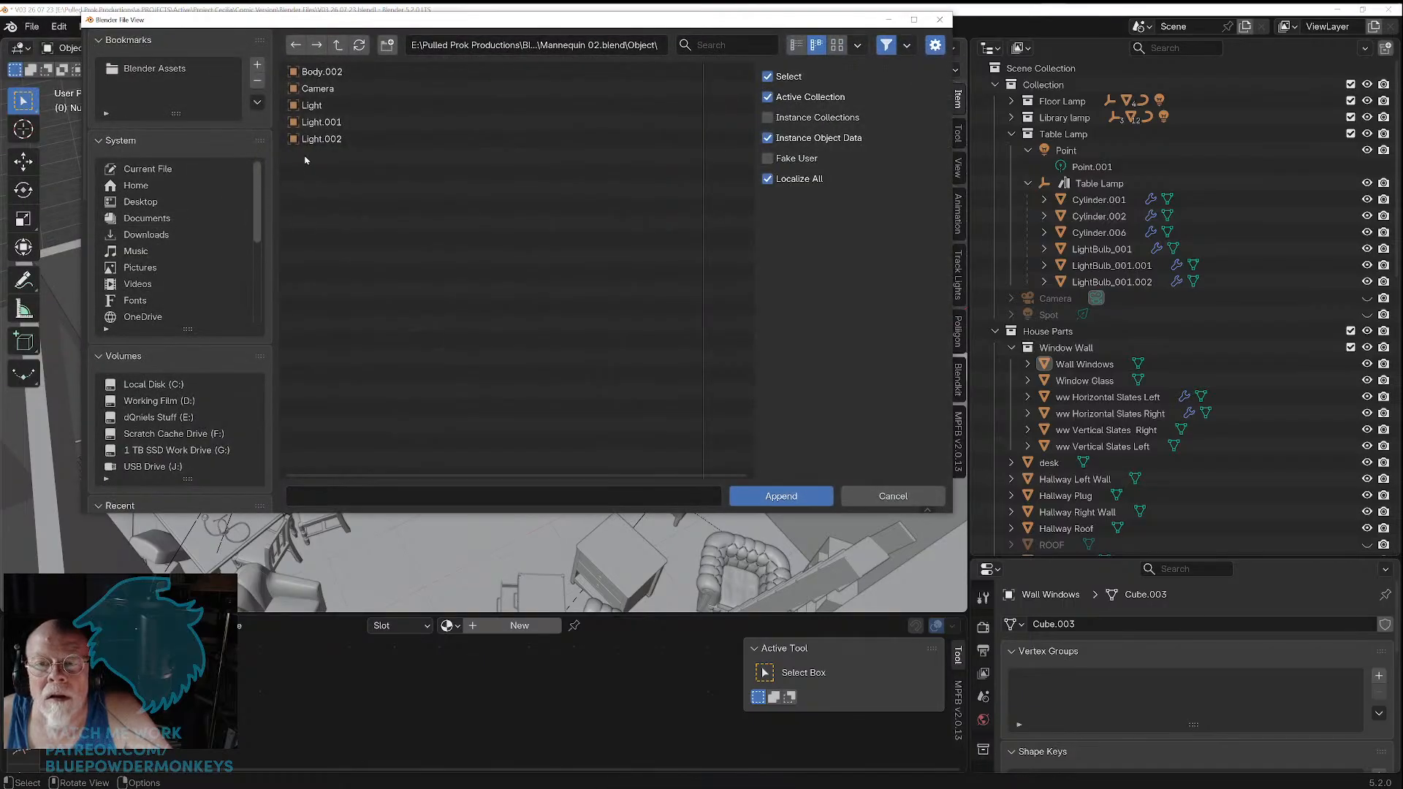
{"action": "left_click", "coordinate": [324, 73]}
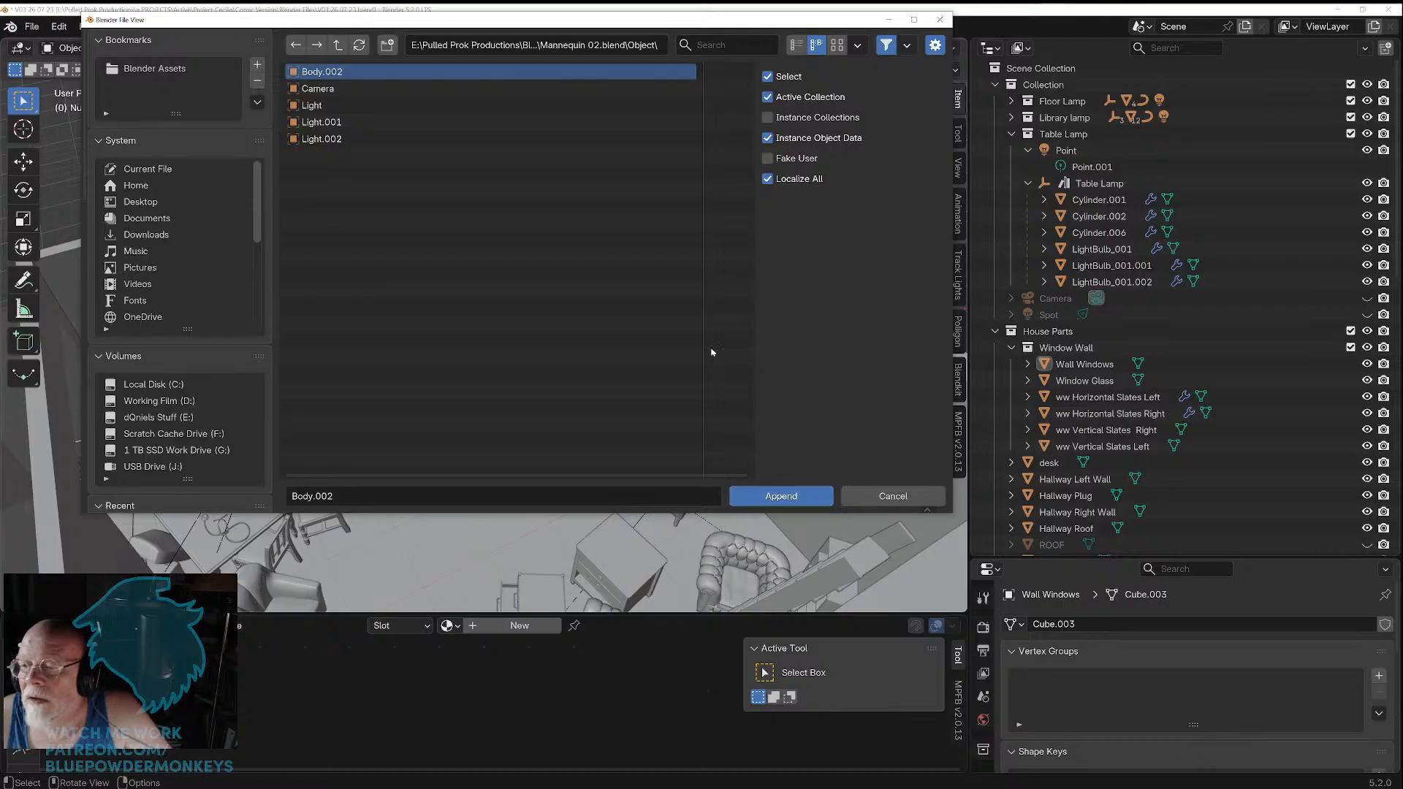
{"action": "left_click", "coordinate": [893, 496]}
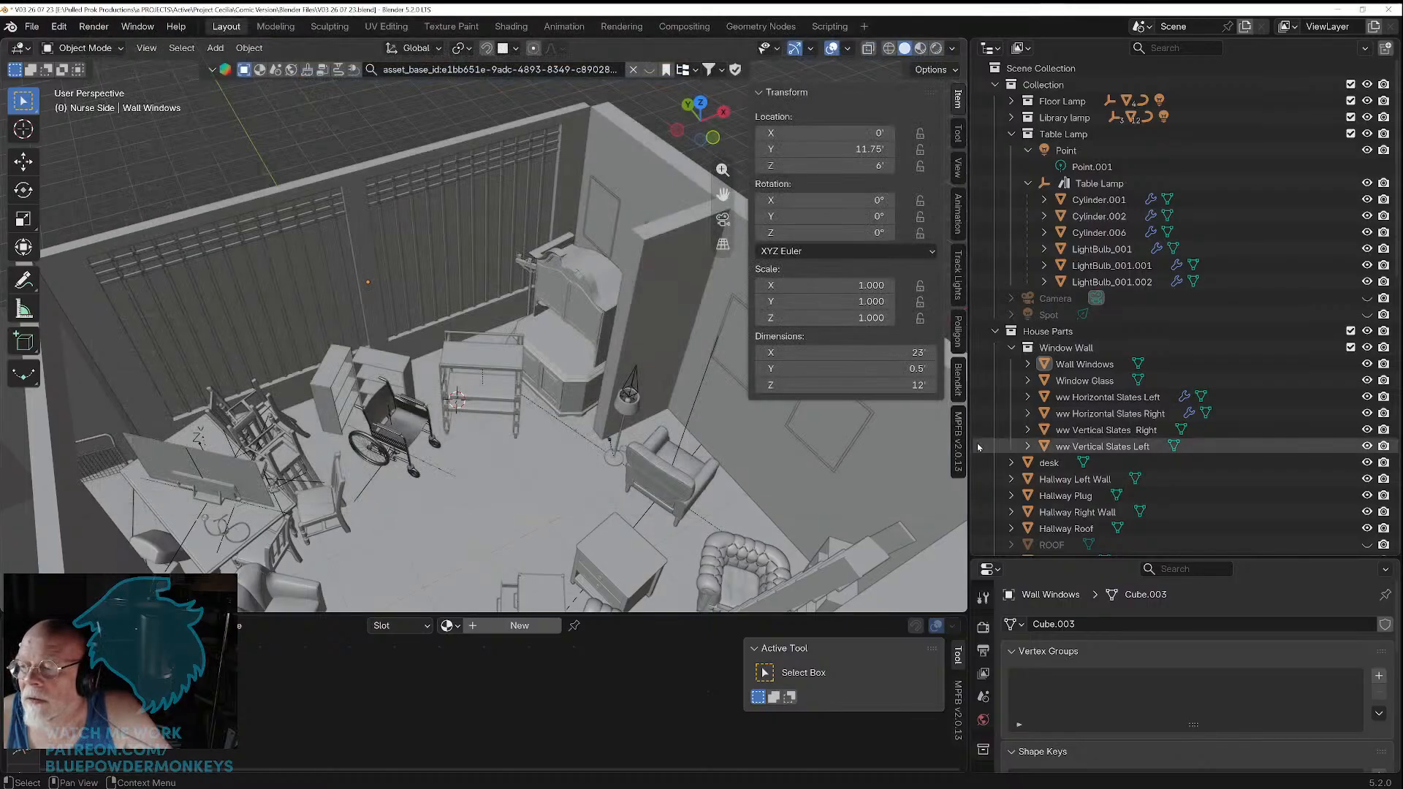
Step: Collapse the House Parts, Collection and Farmhouse table collections in the outliner, and make Mannq Shelf the active collection
{"action": "left_click", "coordinate": [993, 331]}
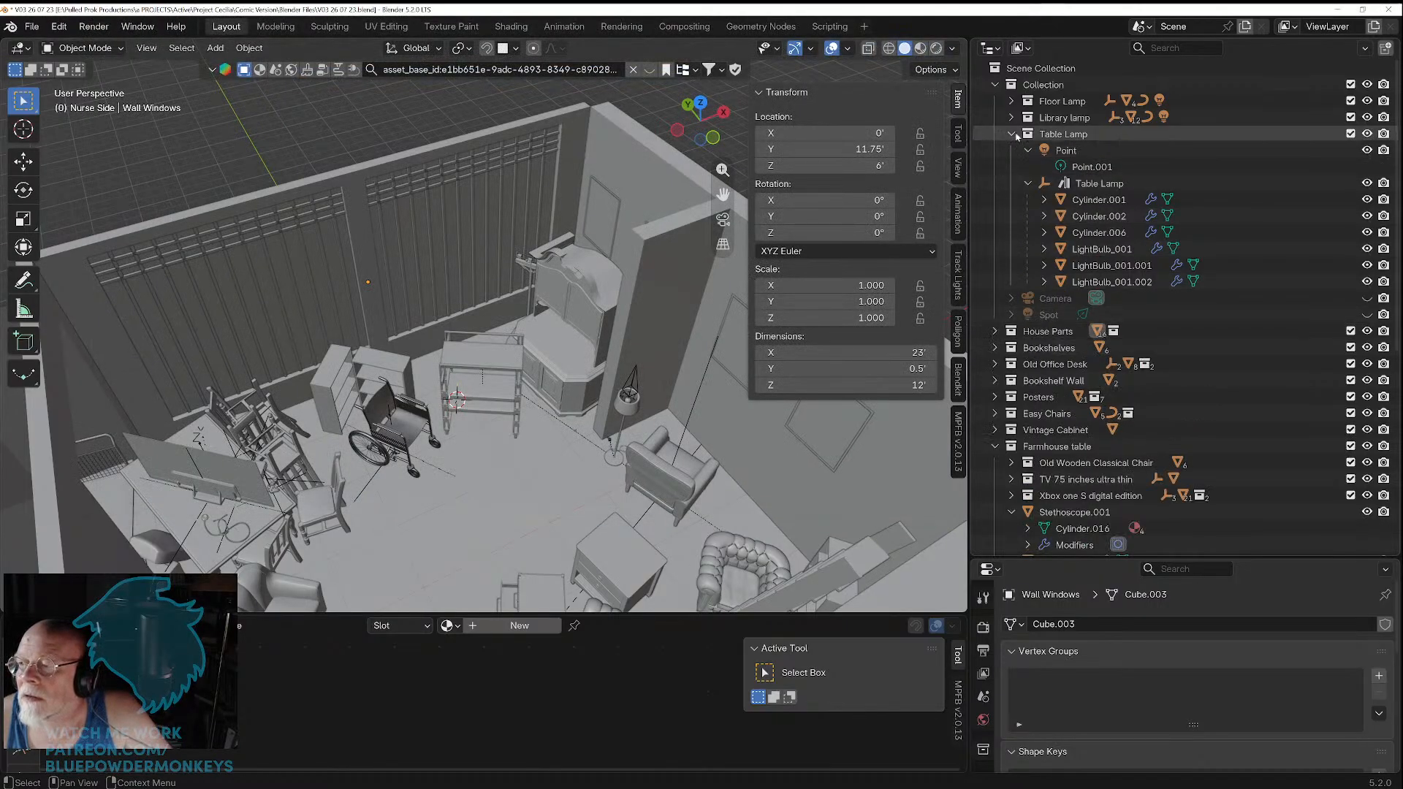
{"action": "left_click", "coordinate": [995, 85]}
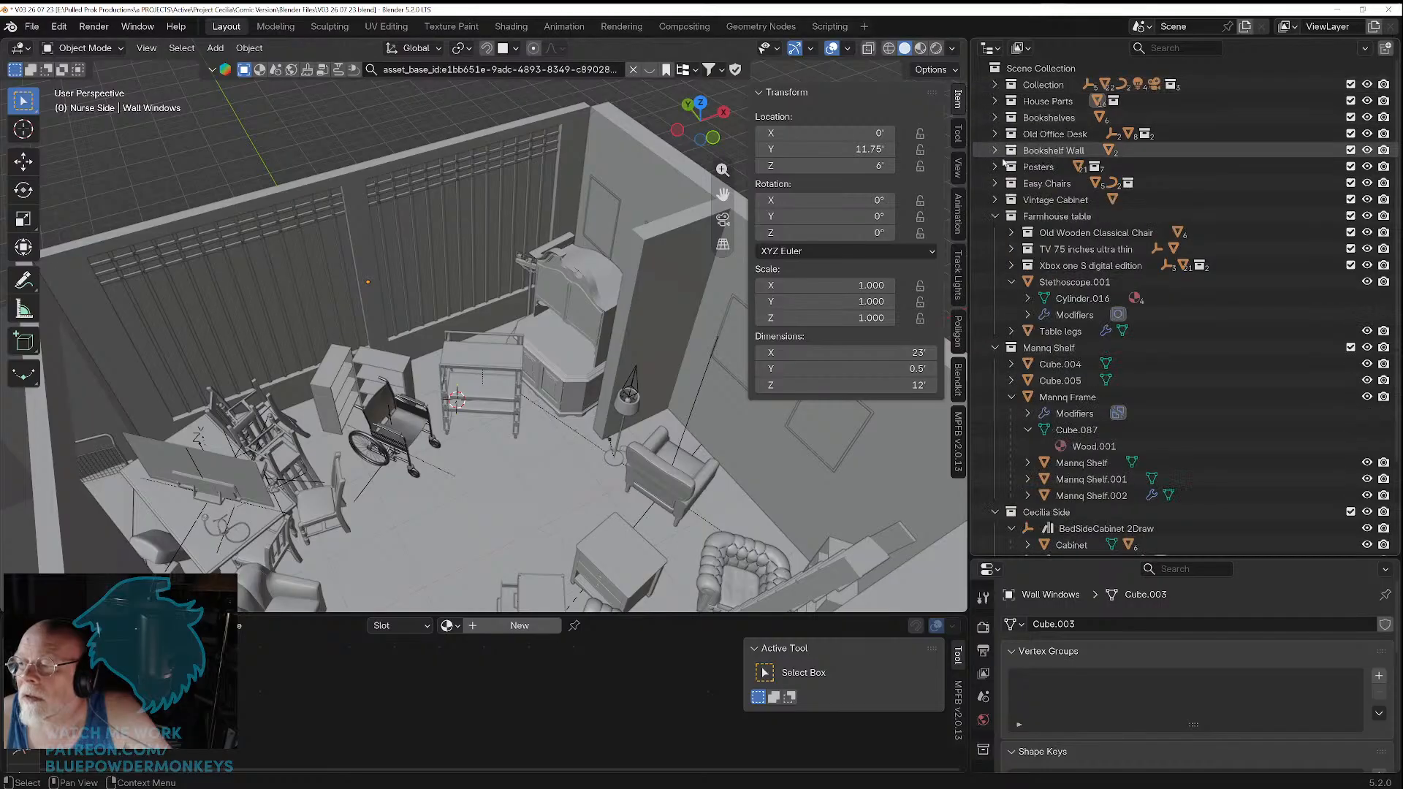
{"action": "left_click", "coordinate": [994, 216]}
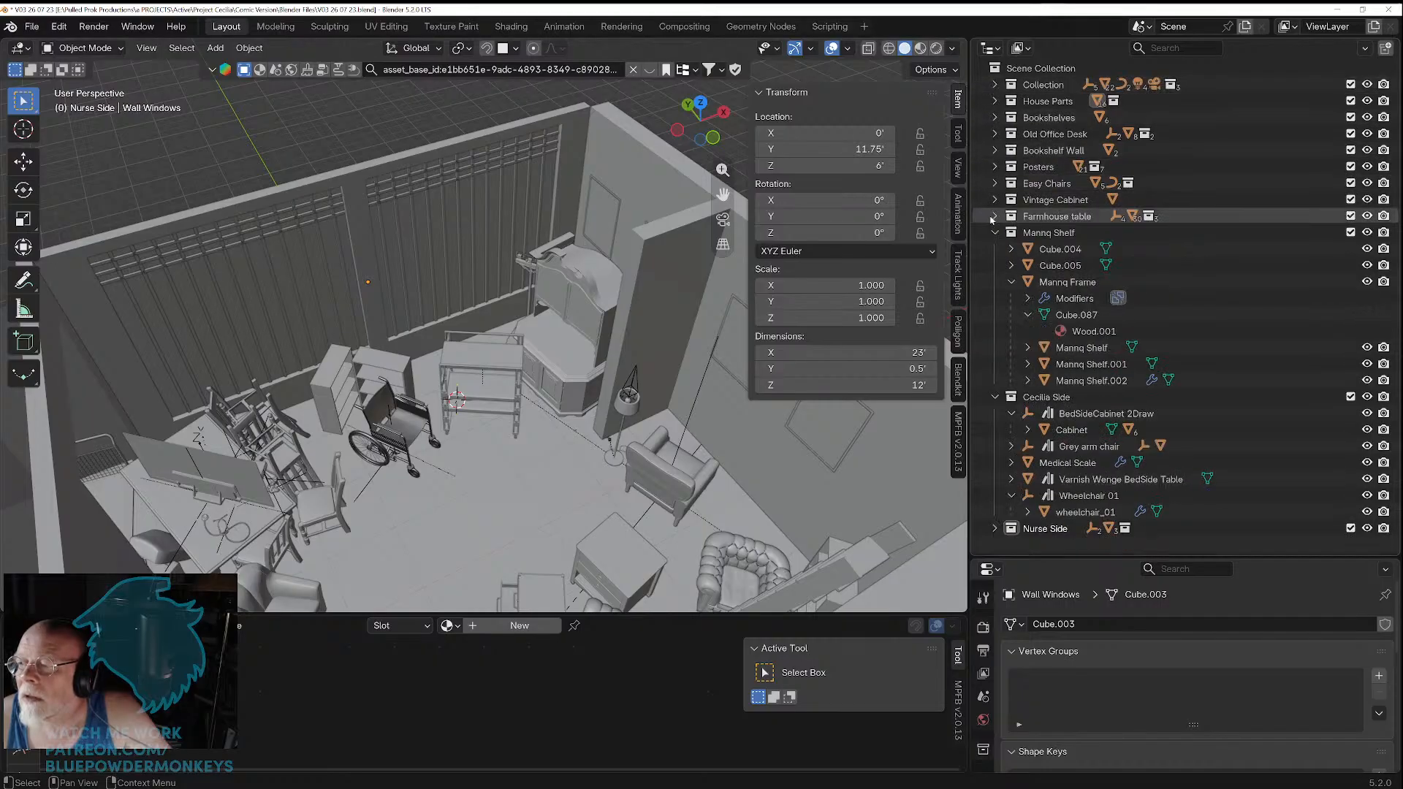
{"action": "left_click", "coordinate": [1041, 234]}
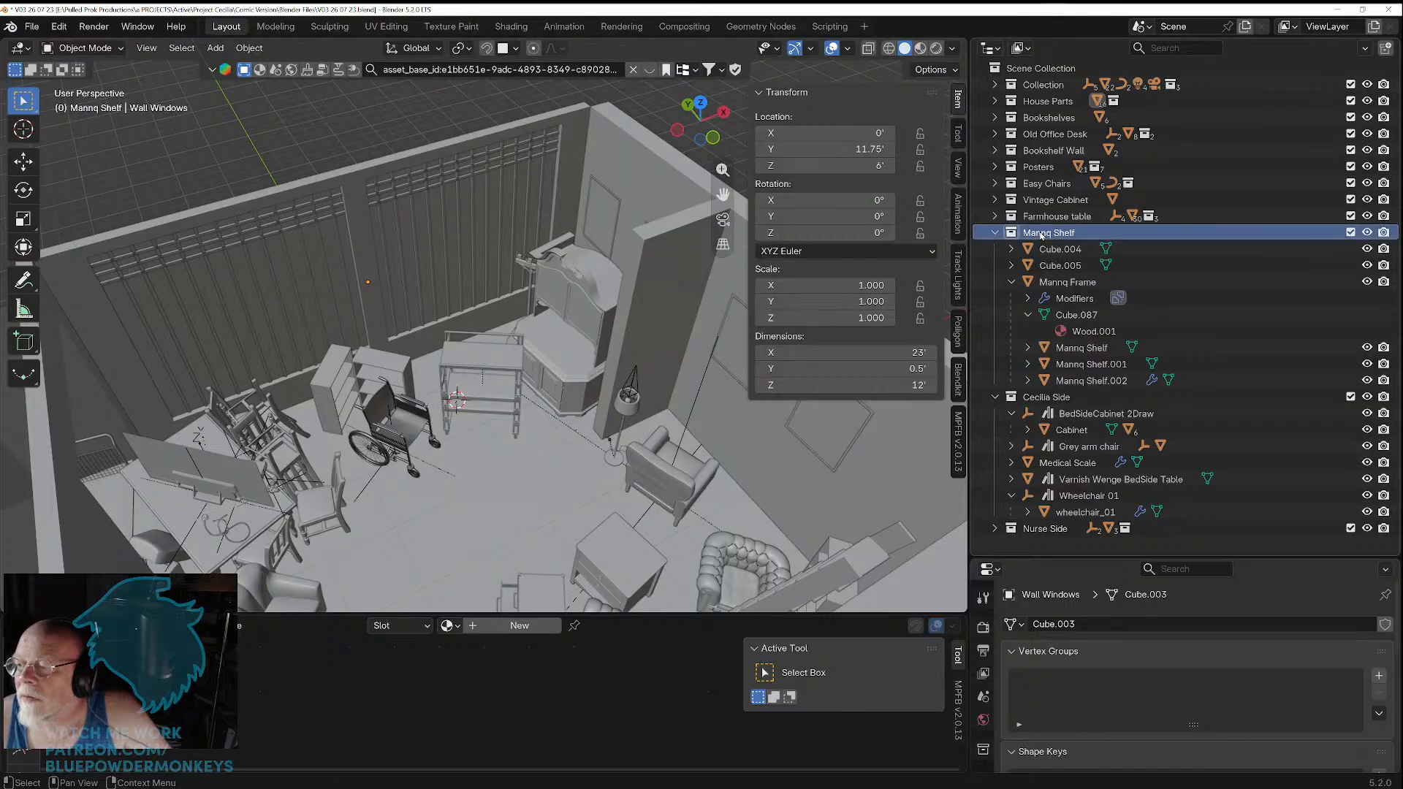
Step: Join Cube.005 into Cube.004, the two side pieces of the mannequin shelf
{"action": "left_click", "coordinate": [1055, 249]}
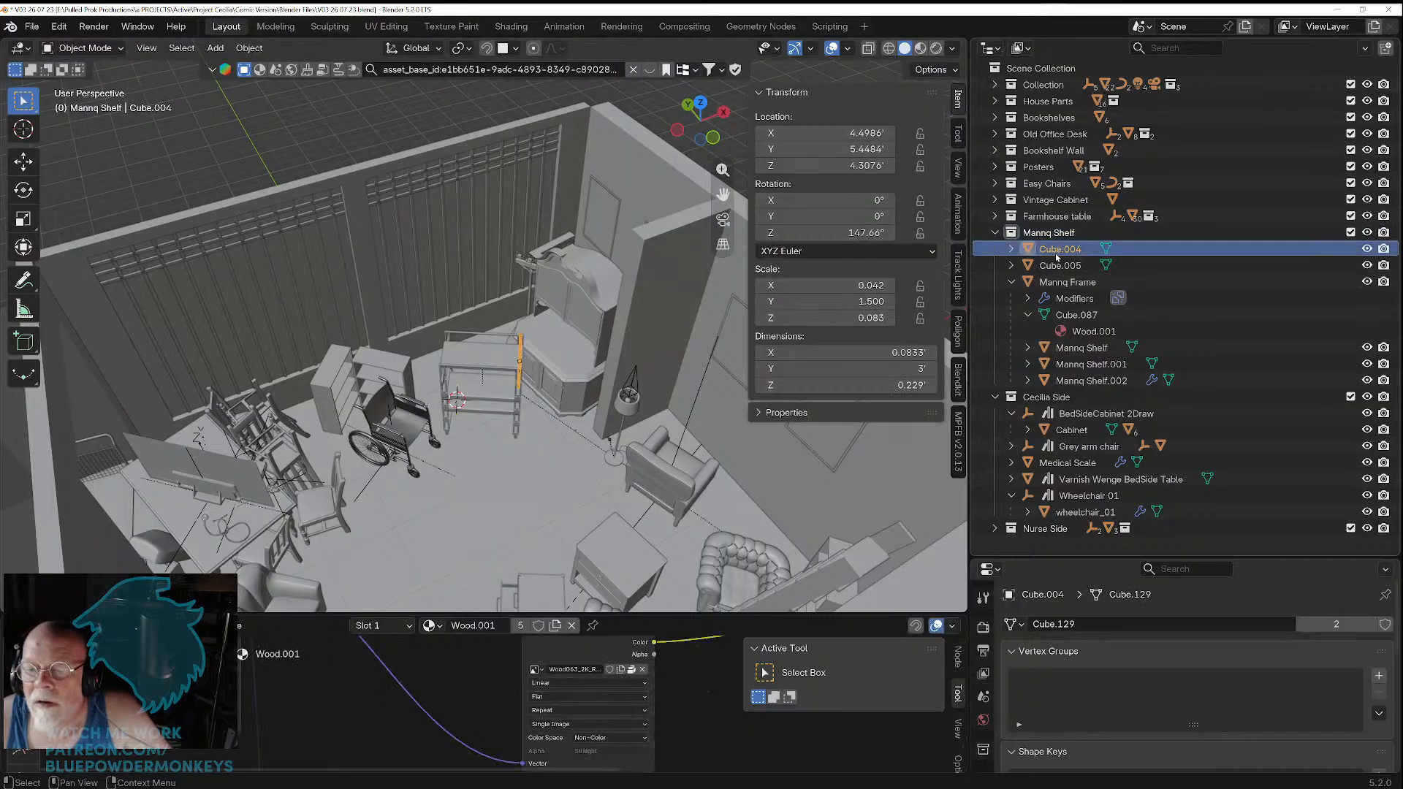
{"action": "scroll", "coordinate": [688, 409], "scroll_direction": "up", "scroll_amount": 3}
{"action": "middle_click_drag", "start_coordinate": [610, 462], "coordinate": [592, 408]}
{"action": "left_click", "coordinate": [1061, 266], "text": "shift"}
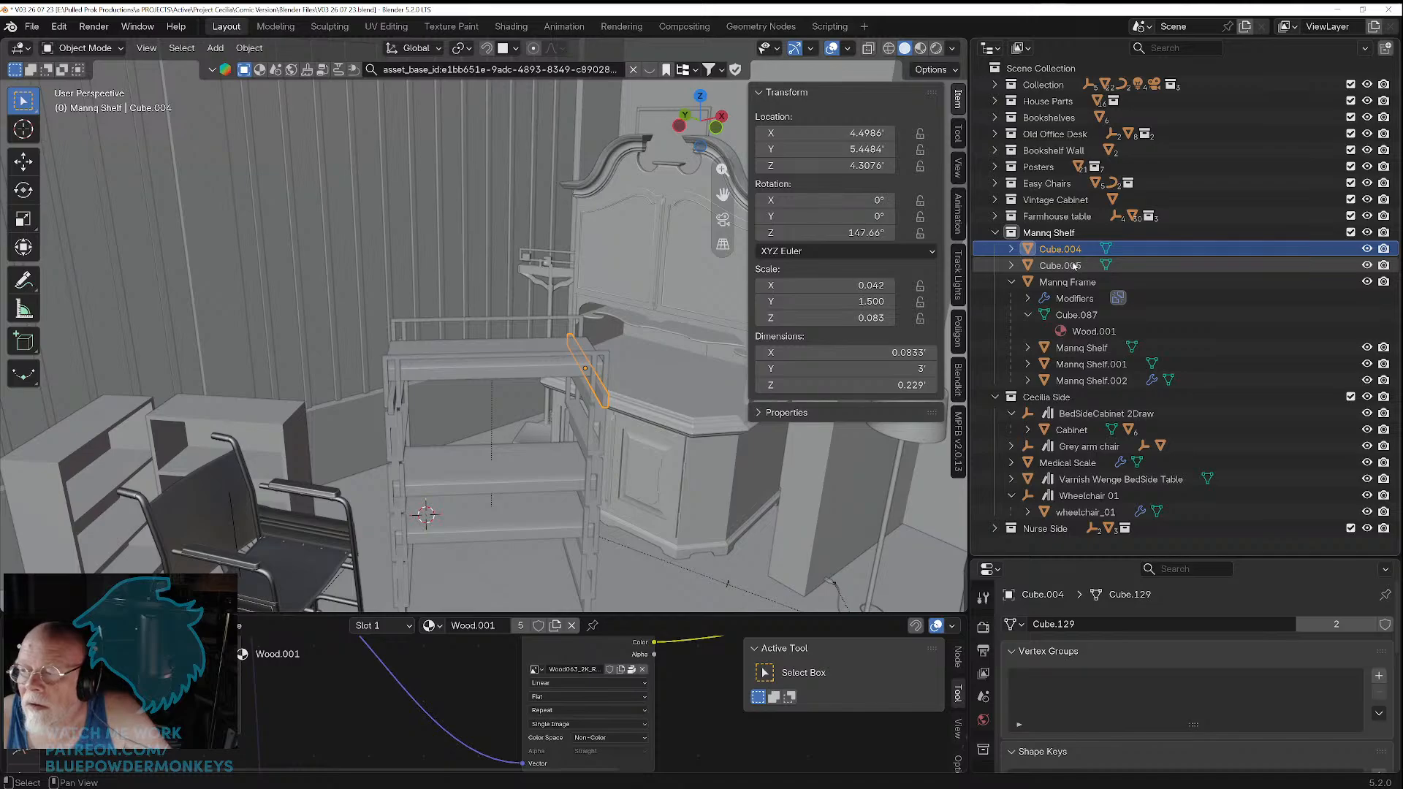
{"action": "left_click", "coordinate": [249, 49]}
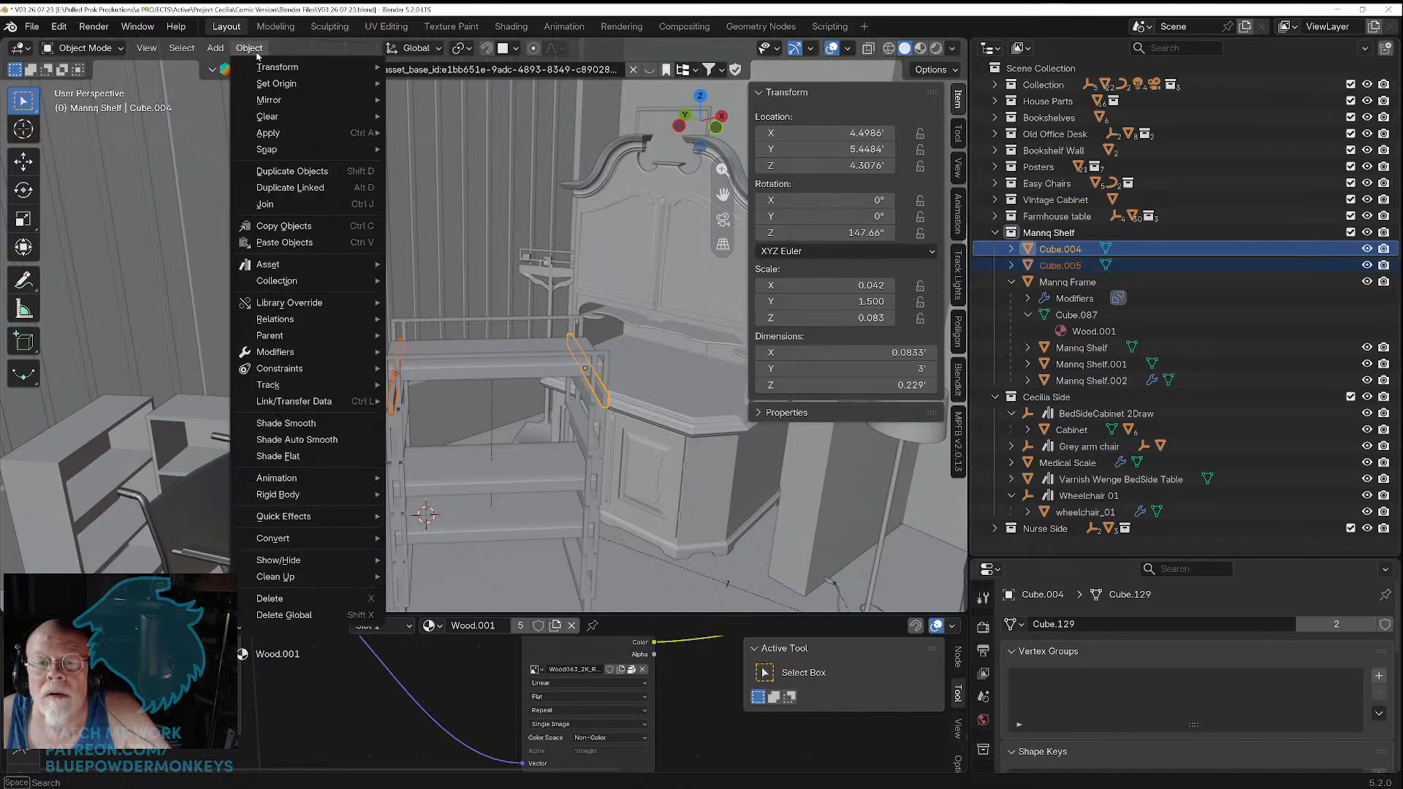
{"action": "left_click", "coordinate": [293, 204]}
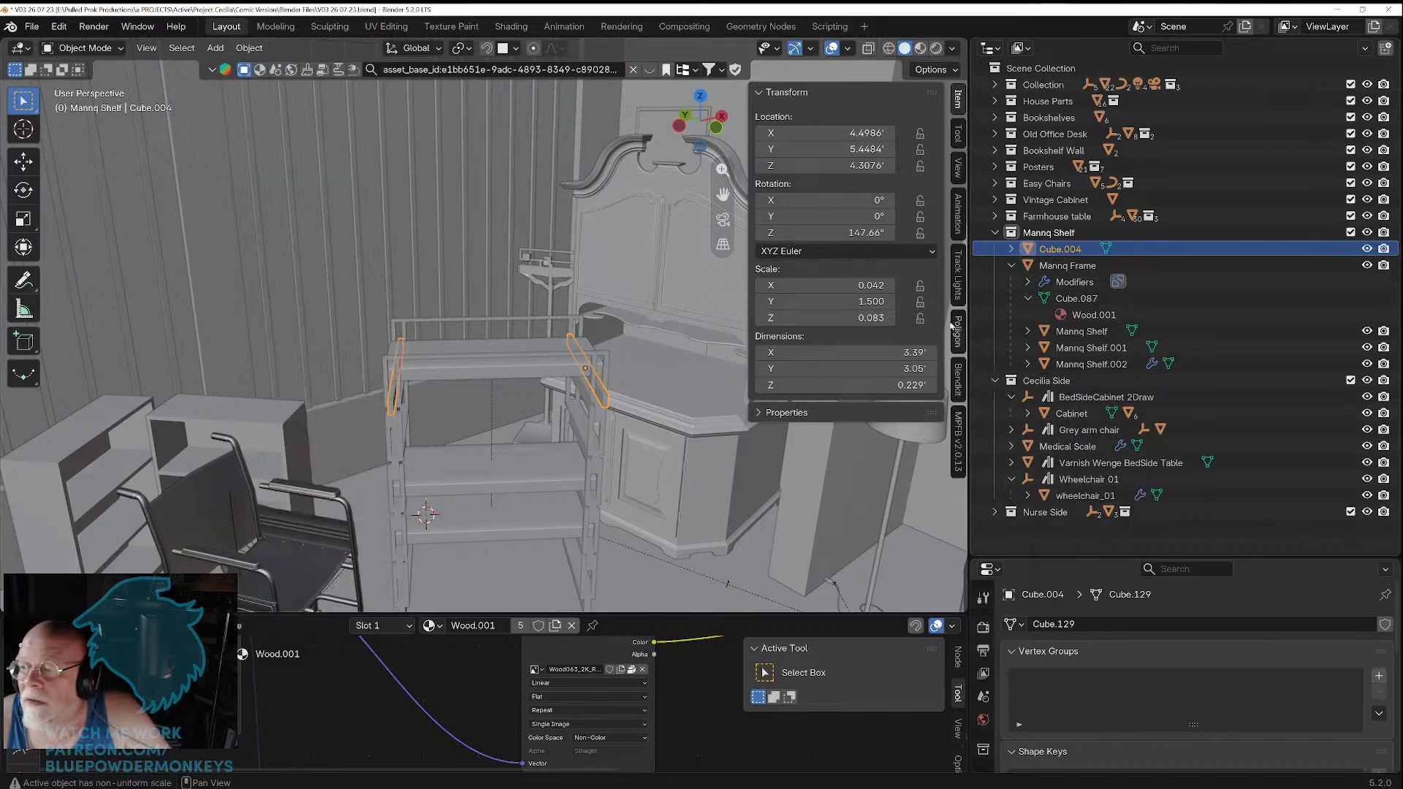
Step: Join Cube.004 into Mannq Frame, keeping the frame as the active object
{"action": "left_click", "coordinate": [1054, 267]}
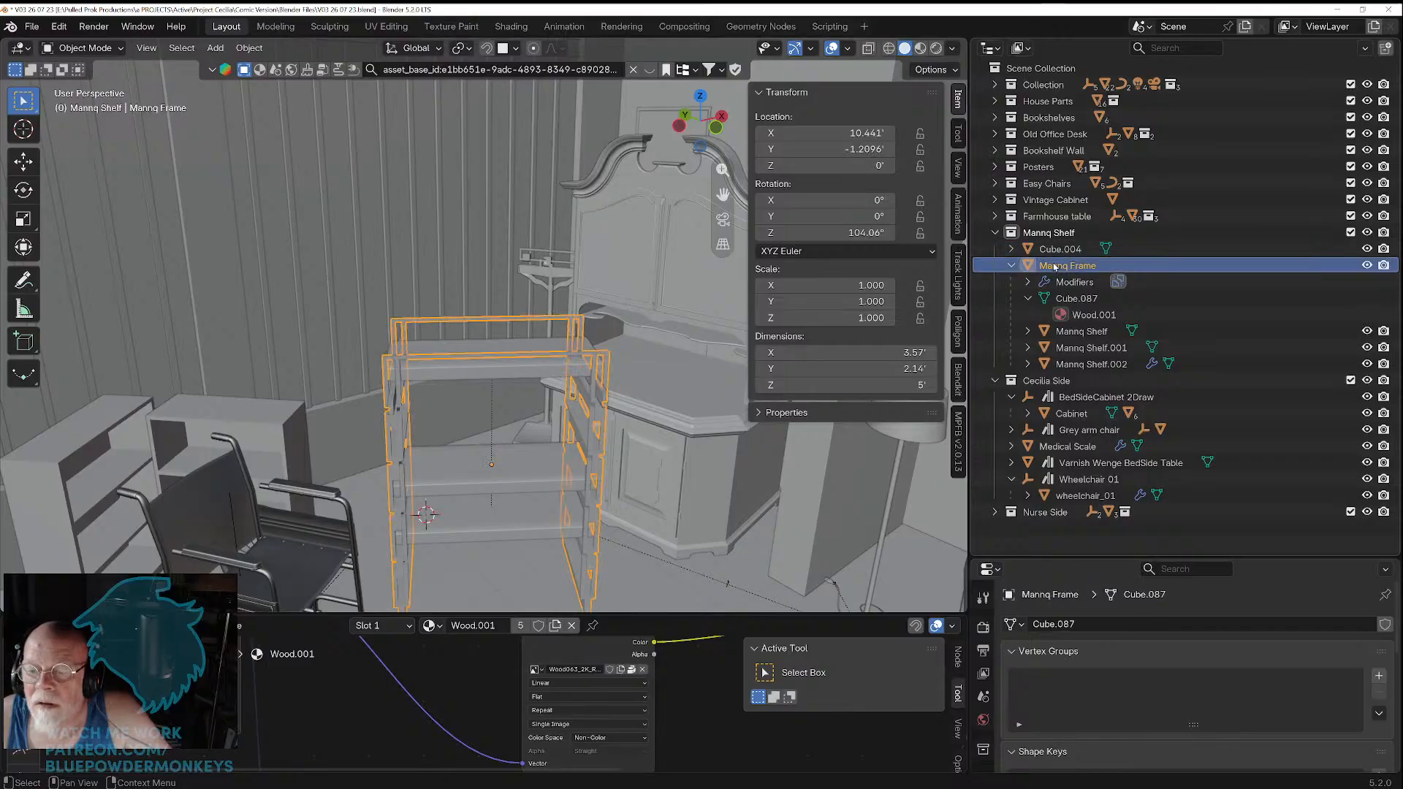
{"action": "left_click", "coordinate": [1054, 255], "text": "ctrl"}
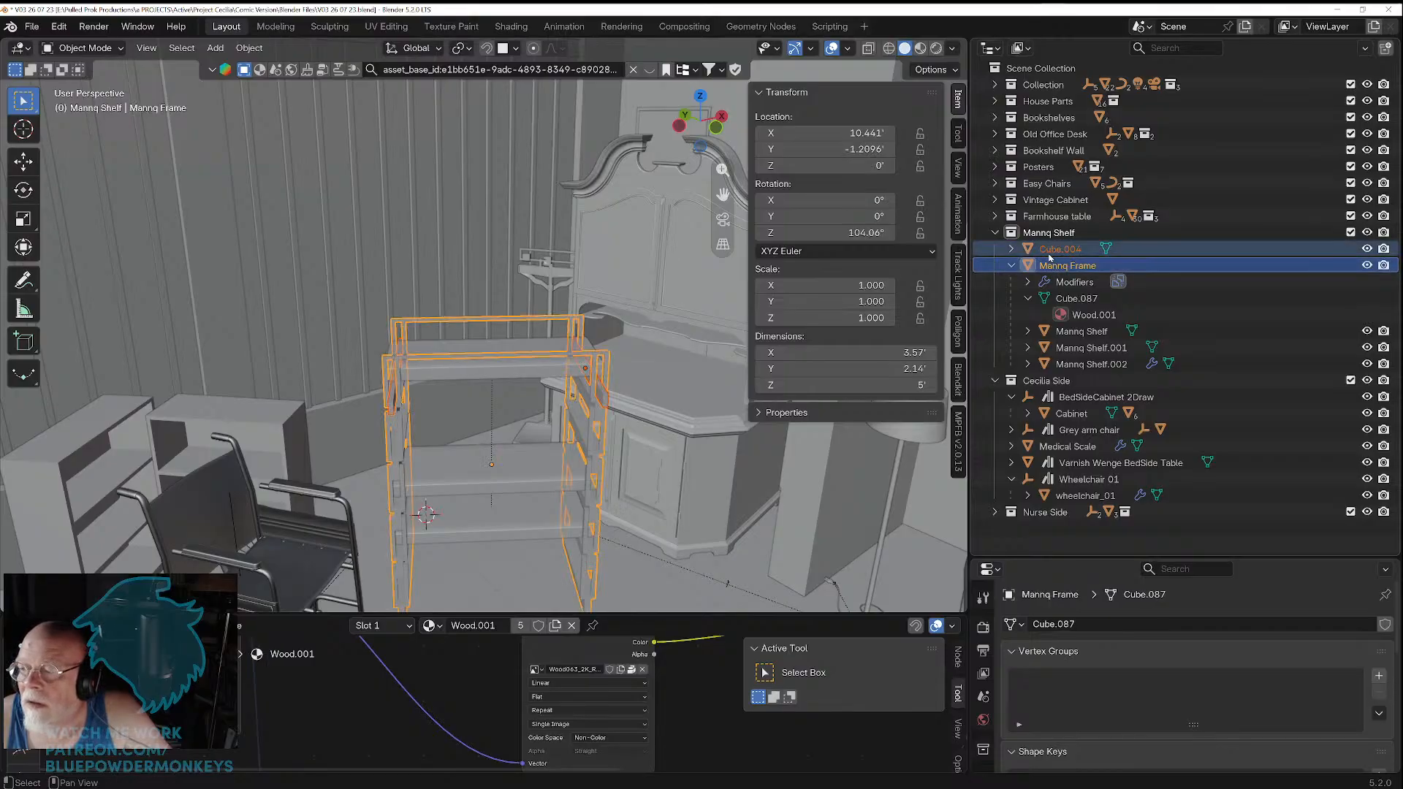
{"action": "left_click", "coordinate": [249, 47]}
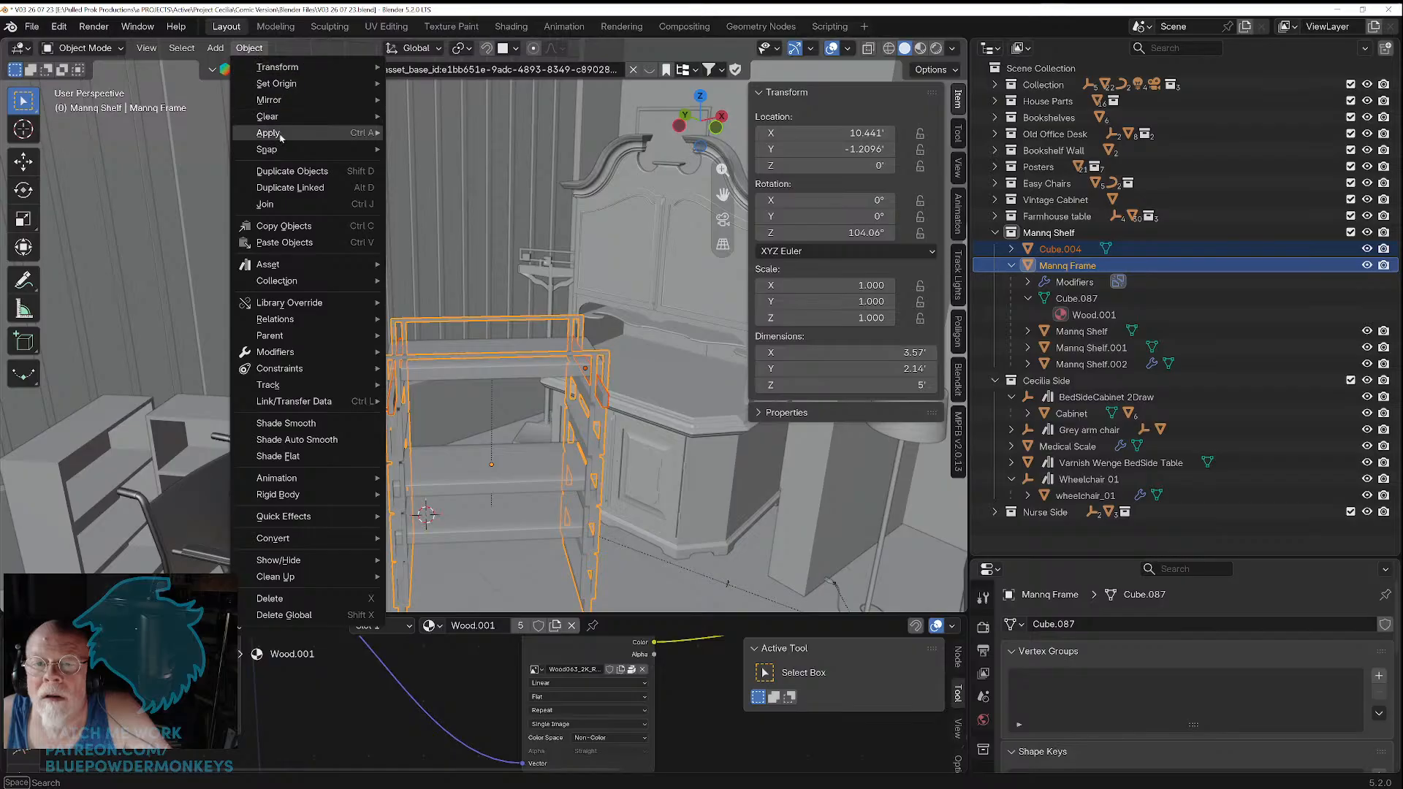
{"action": "mouse_move", "coordinate": [285, 150]}
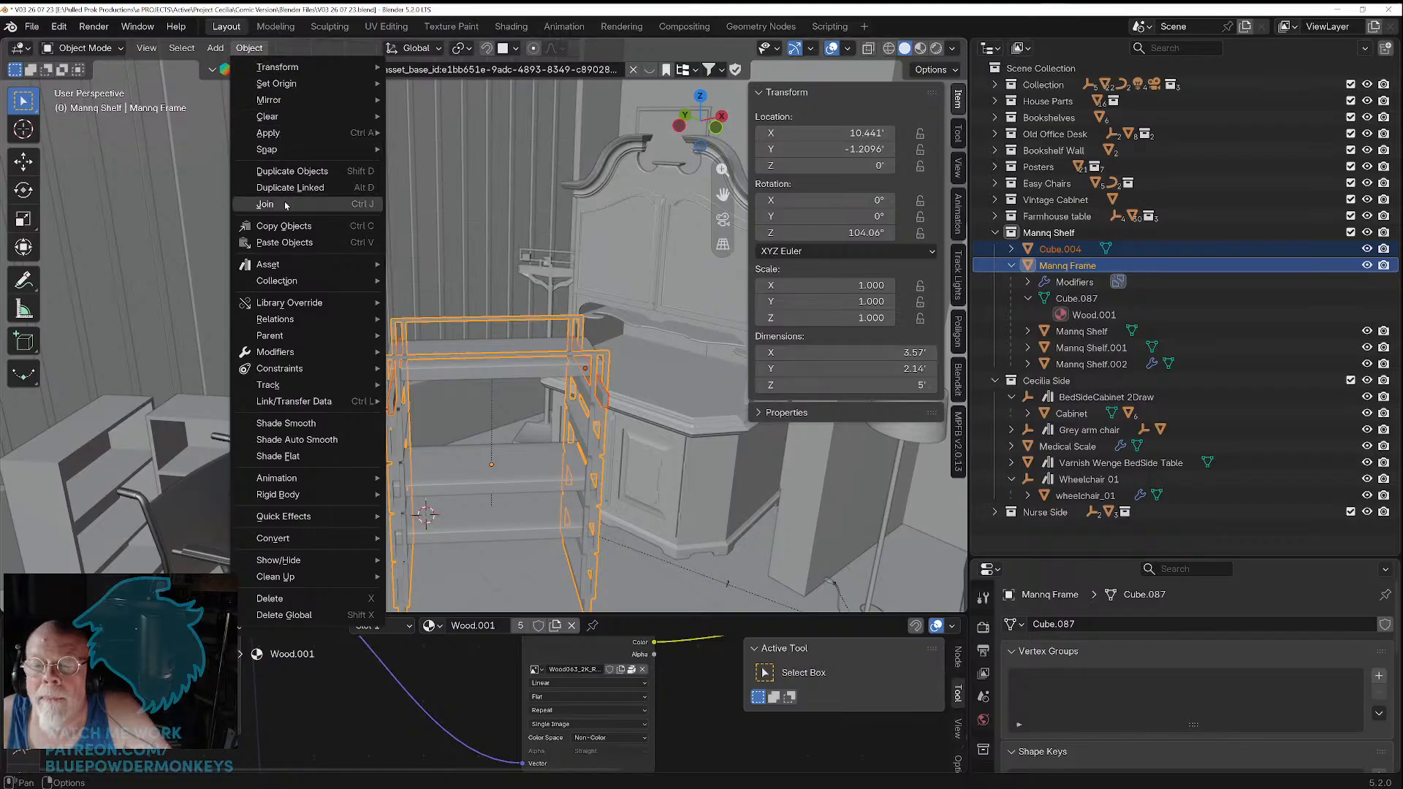
{"action": "left_click", "coordinate": [285, 205]}
{"action": "mouse_move", "coordinate": [534, 406]}
{"action": "middle_mouse_down"}
{"action": "mouse_move", "coordinate": [560, 396]}
{"action": "mouse_move", "coordinate": [535, 406]}
{"action": "mouse_move", "coordinate": [546, 399]}
{"action": "middle_mouse_up"}
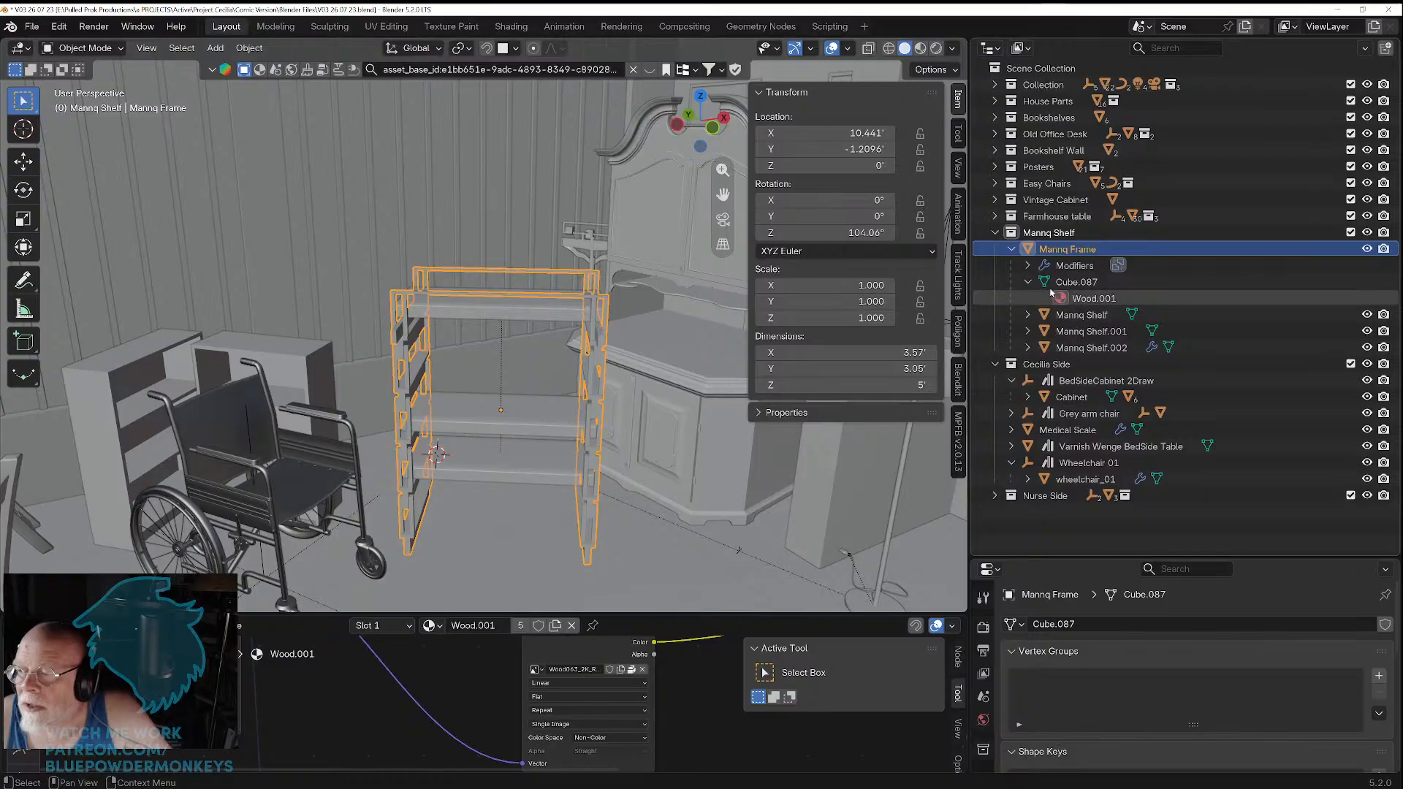
Step: Collapse and select the Mannq Shelf collection, and append the object Body.002 from Mannequin 02.blend into it
{"action": "left_click", "coordinate": [994, 233]}
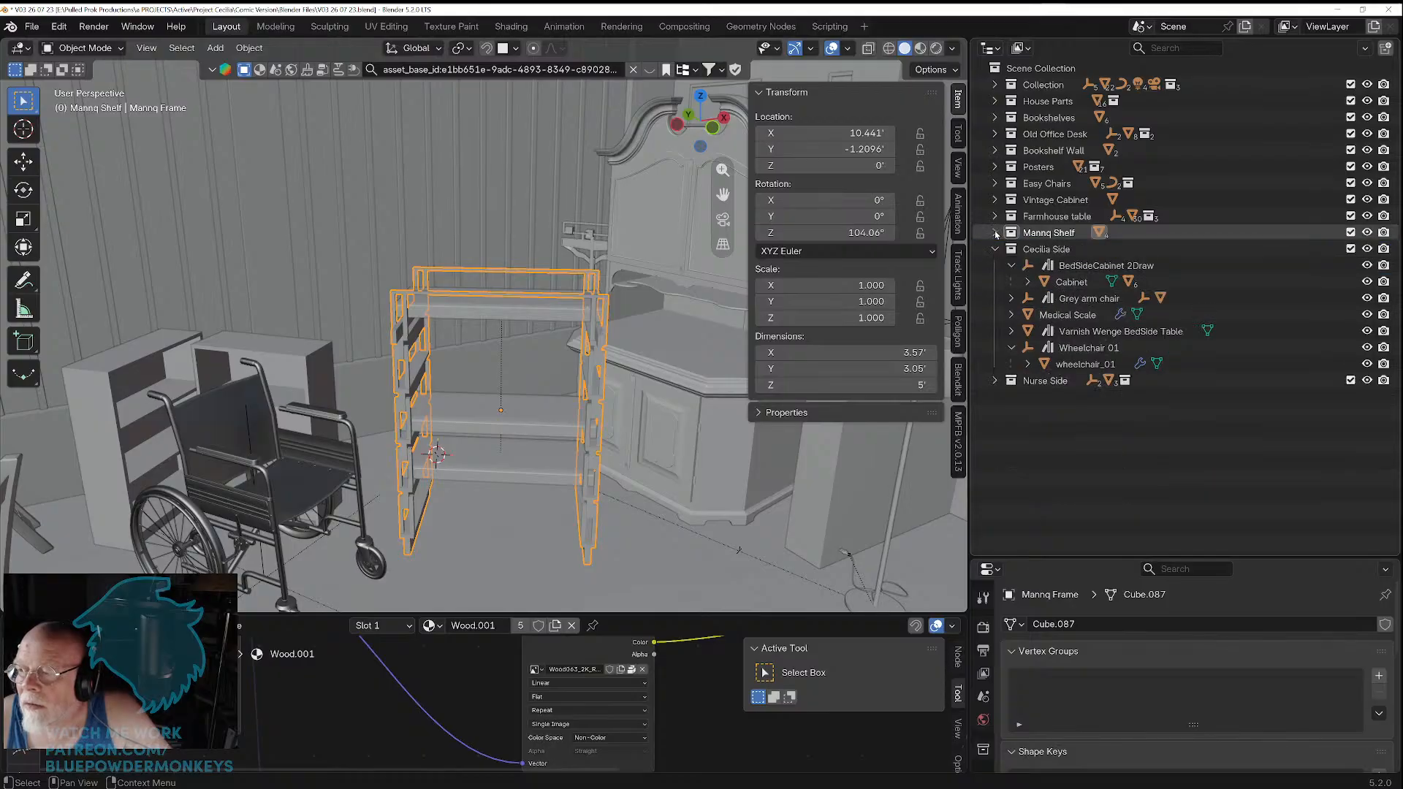
{"action": "left_click", "coordinate": [1034, 236]}
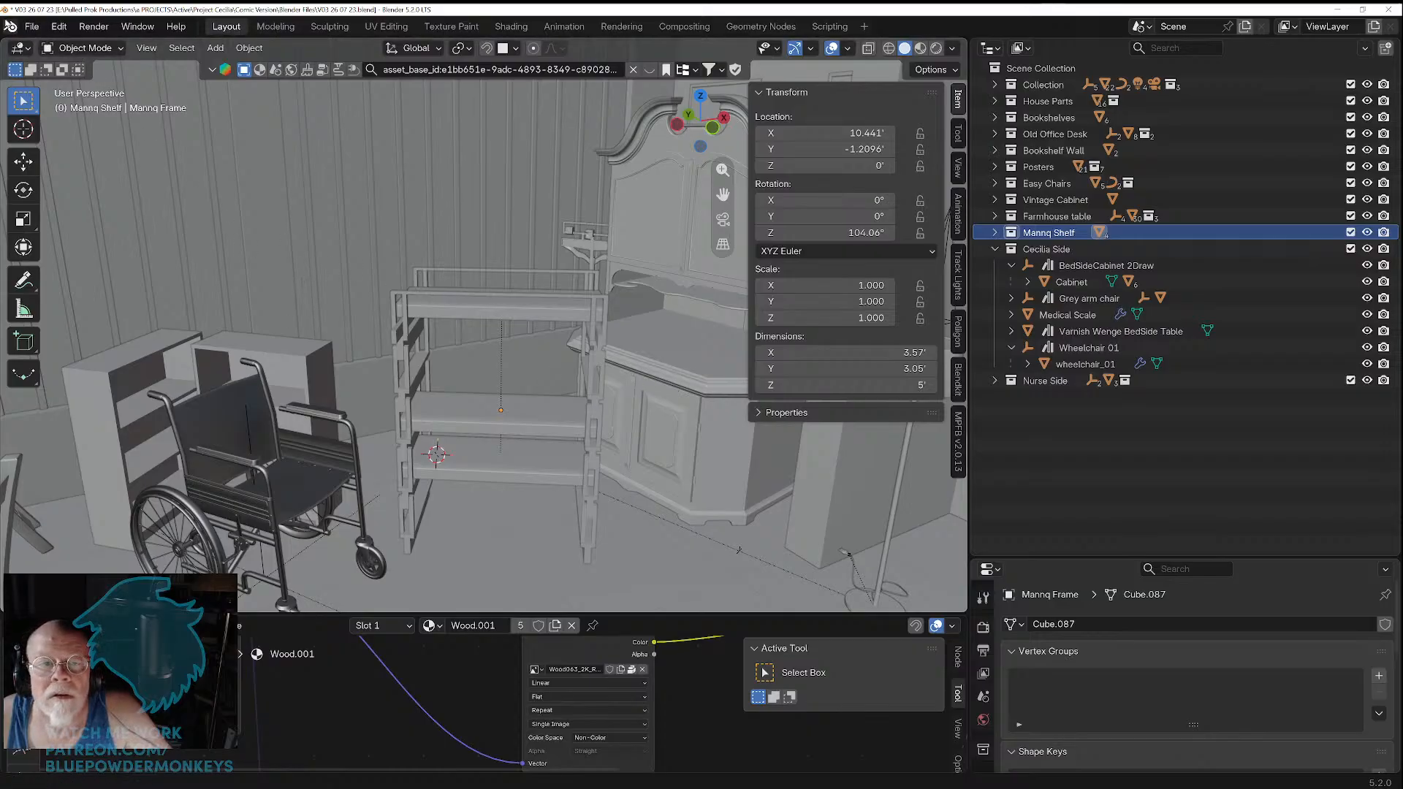
{"action": "left_click", "coordinate": [32, 27]}
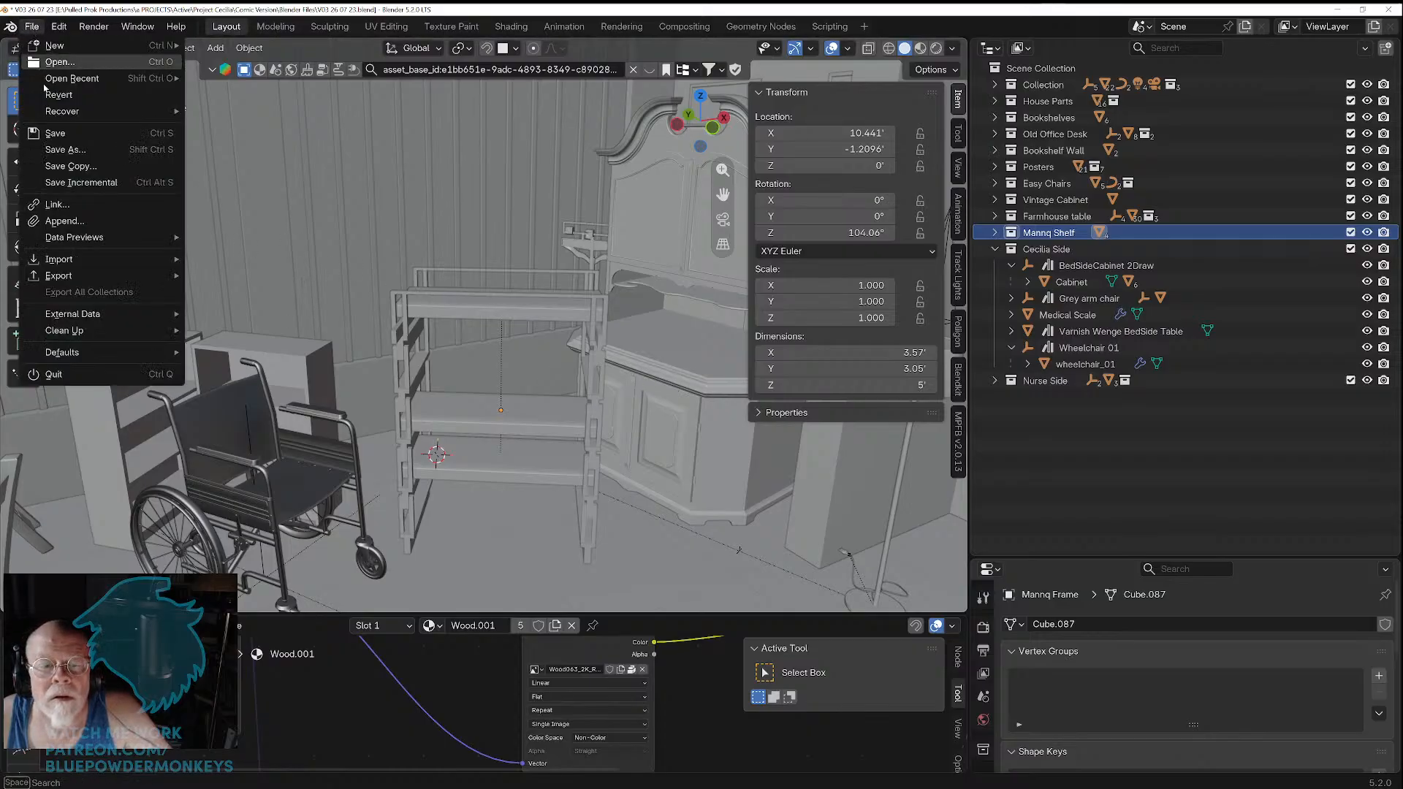
{"action": "left_click", "coordinate": [62, 221]}
{"action": "left_click", "coordinate": [316, 72]}
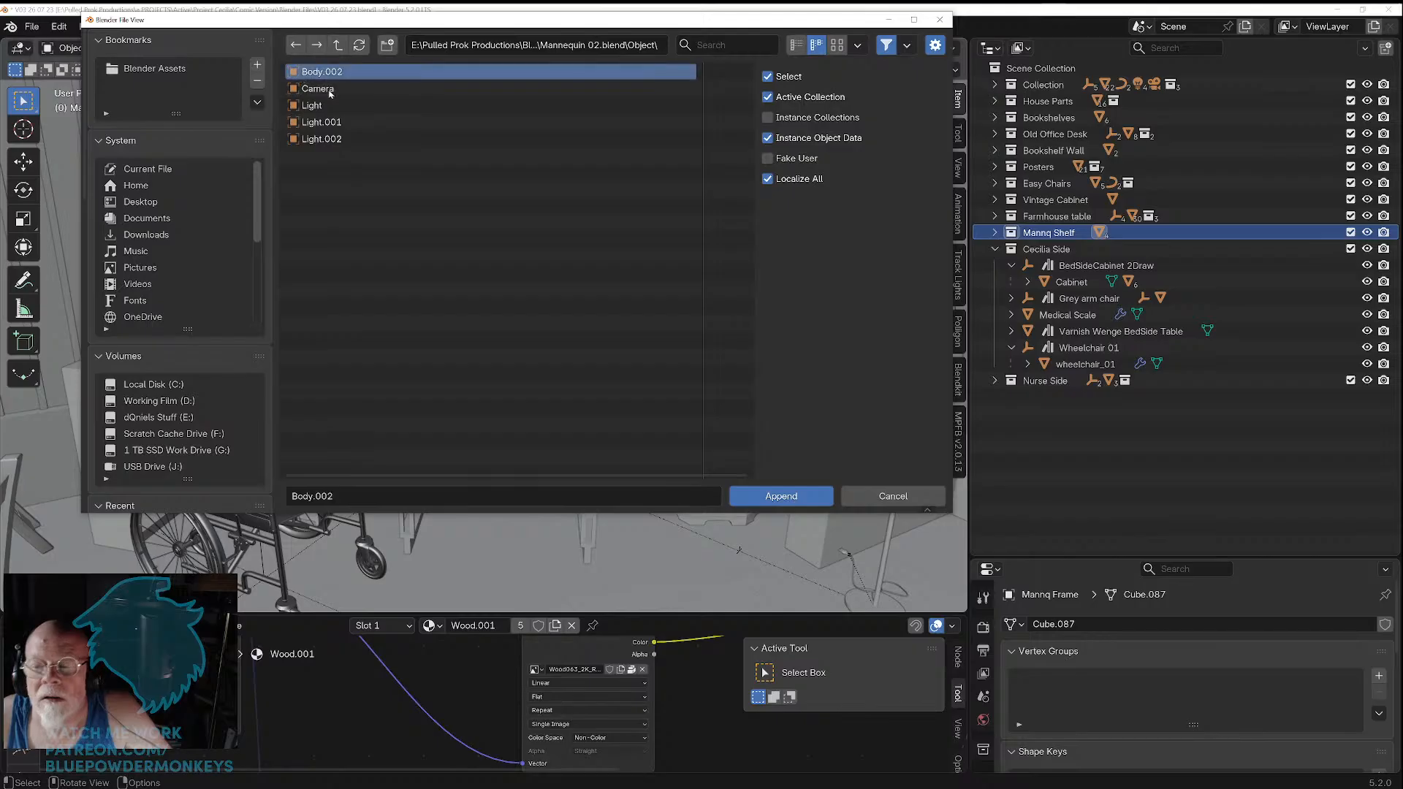
{"action": "left_click", "coordinate": [771, 492]}
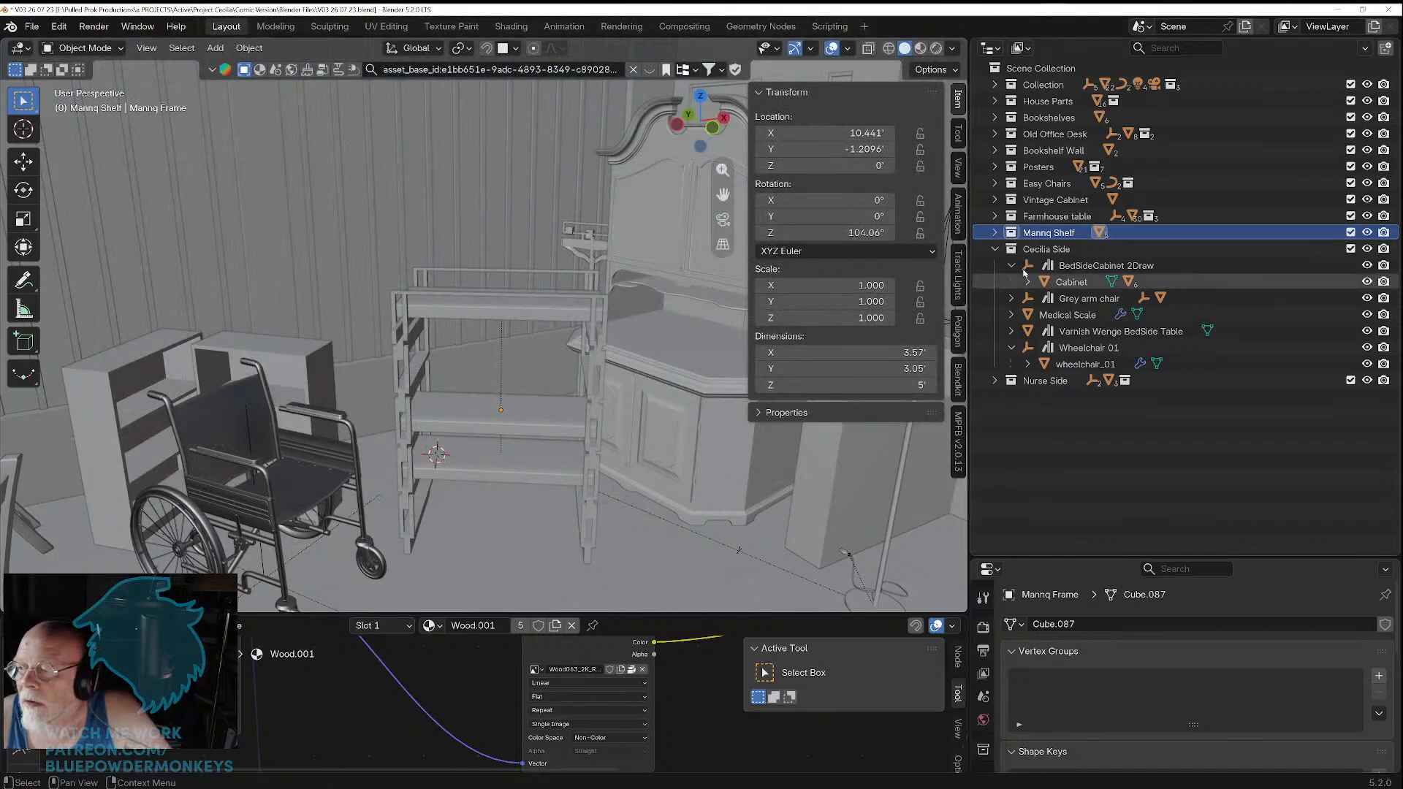
Step: Rename the Body.002 object in the Mannq Shelf collection as Mannq Head
{"action": "left_click", "coordinate": [994, 232]}
{"action": "left_click", "coordinate": [1043, 250]}
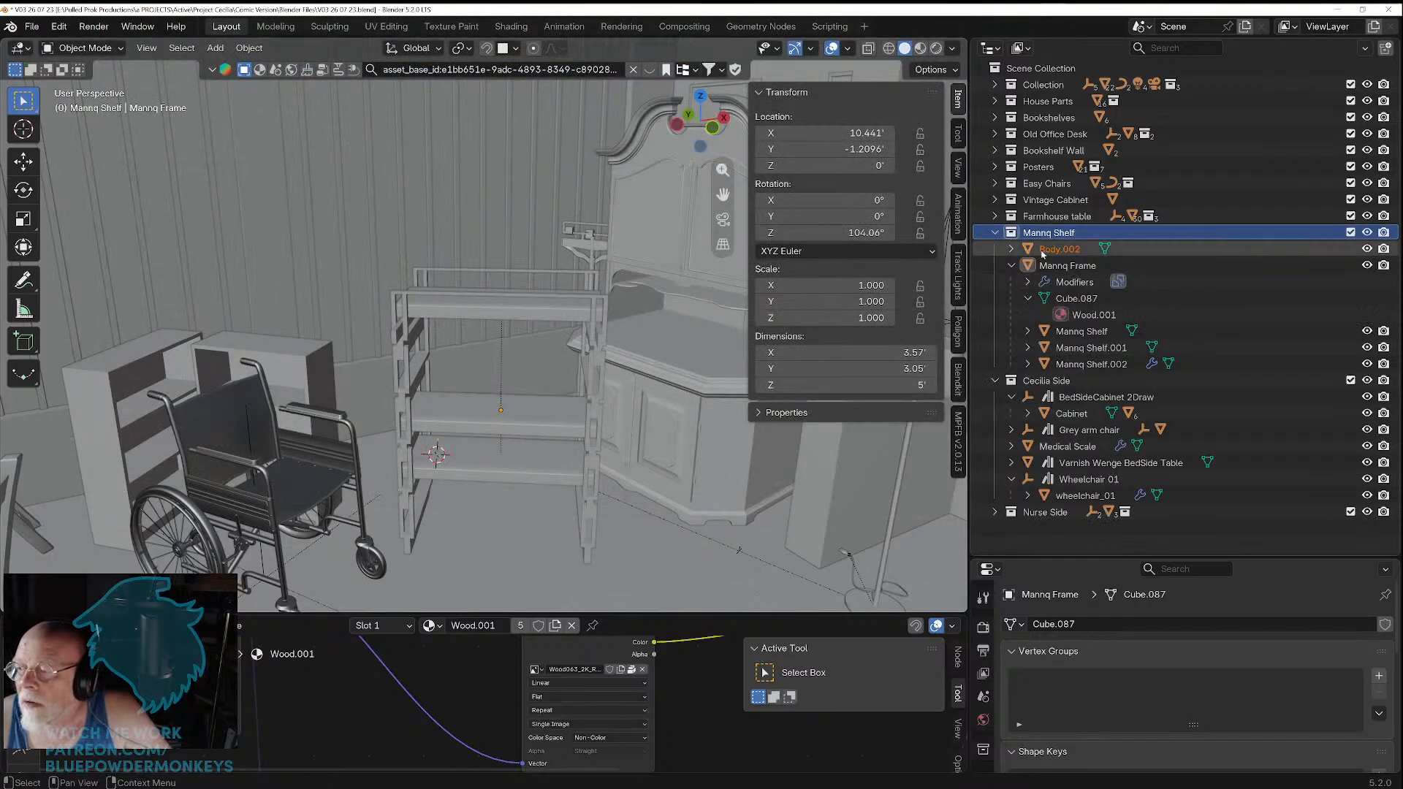
{"action": "double_click", "coordinate": [1043, 249]}
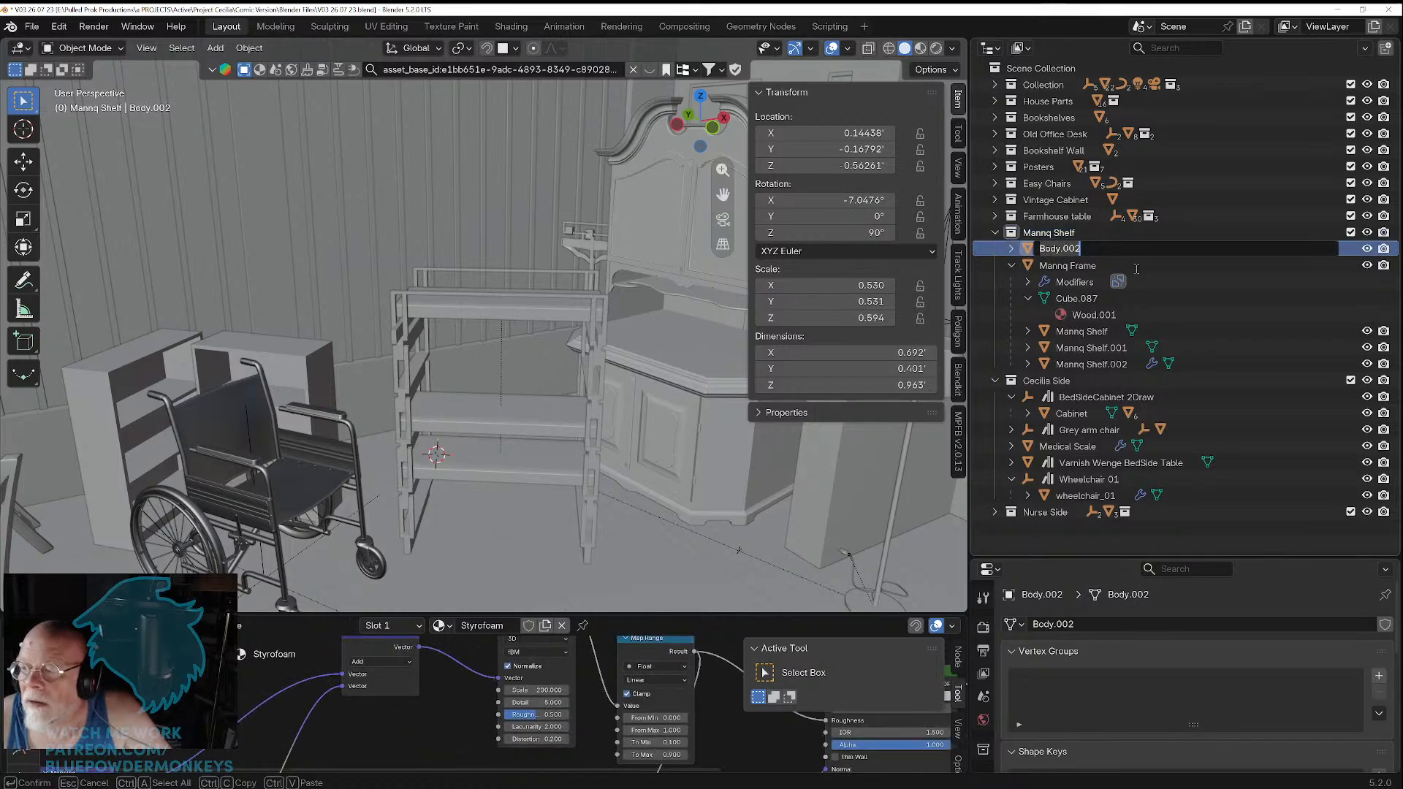
{"action": "type", "text": "Mann"}
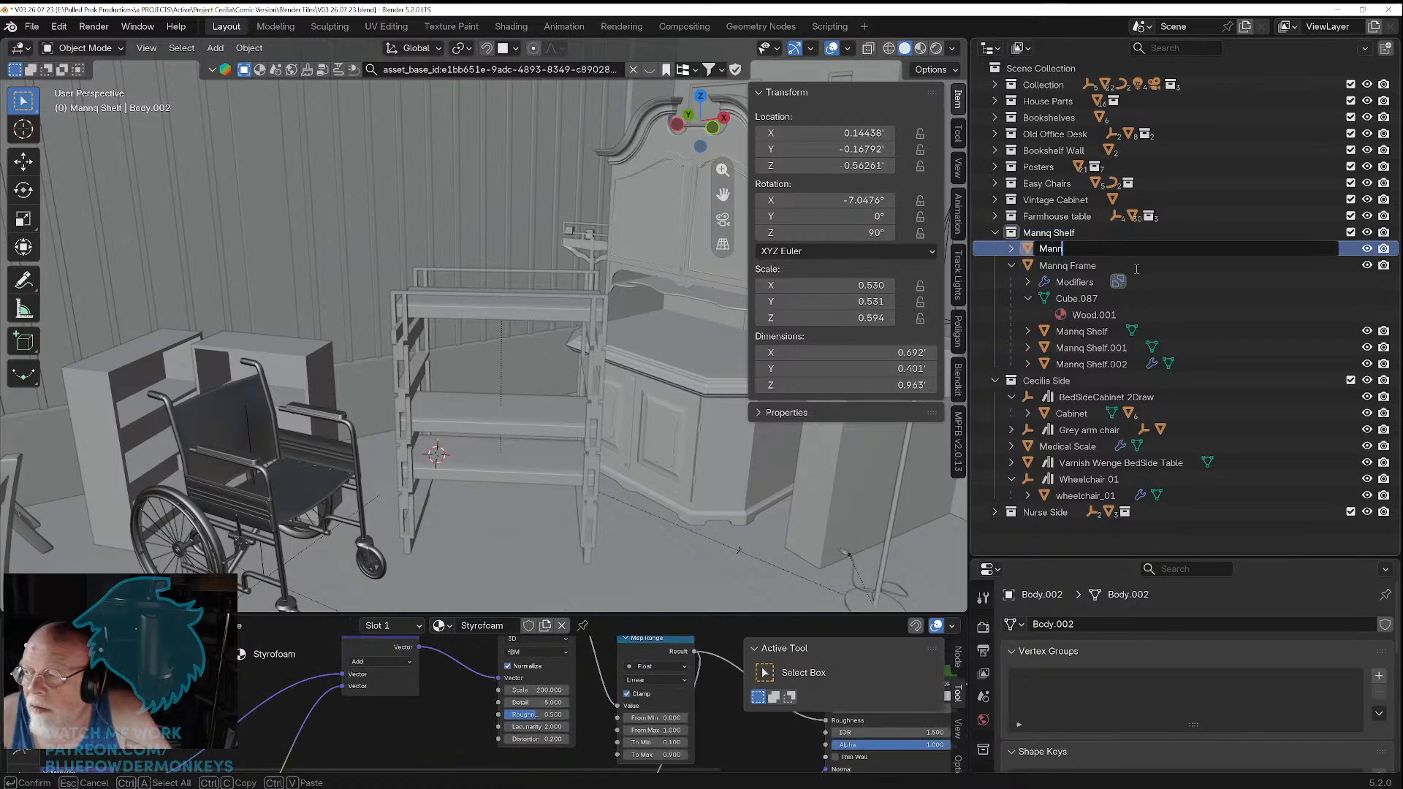
{"action": "type", "text": "q Head"}
{"action": "key", "text": "Return"}
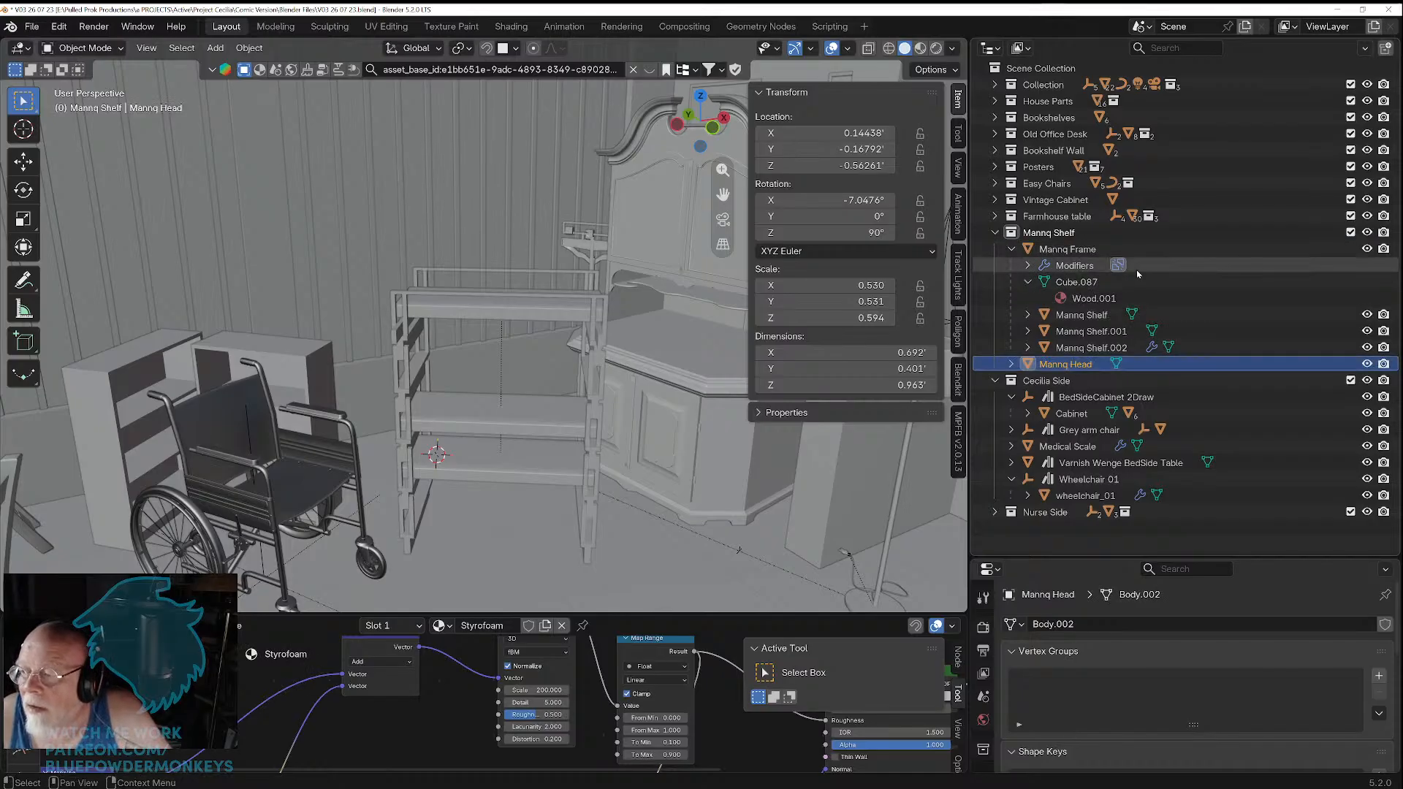
Step: Snap the Mannq Head object to the 3D cursor by the lower shelf, using Selection to Cursor (Keep Offset)
{"action": "key", "text": "KP_Divide"}
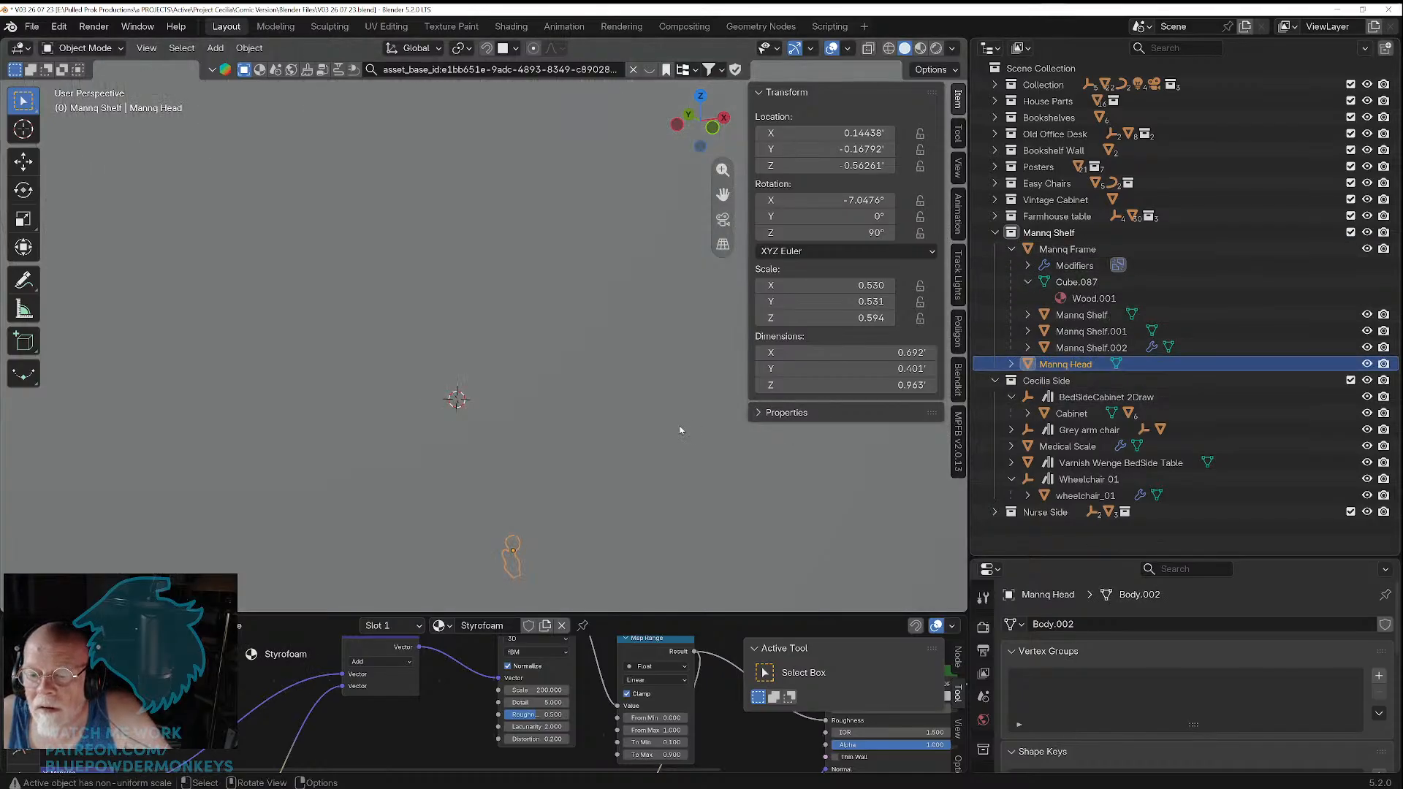
{"action": "key", "text": "KP_Divide"}
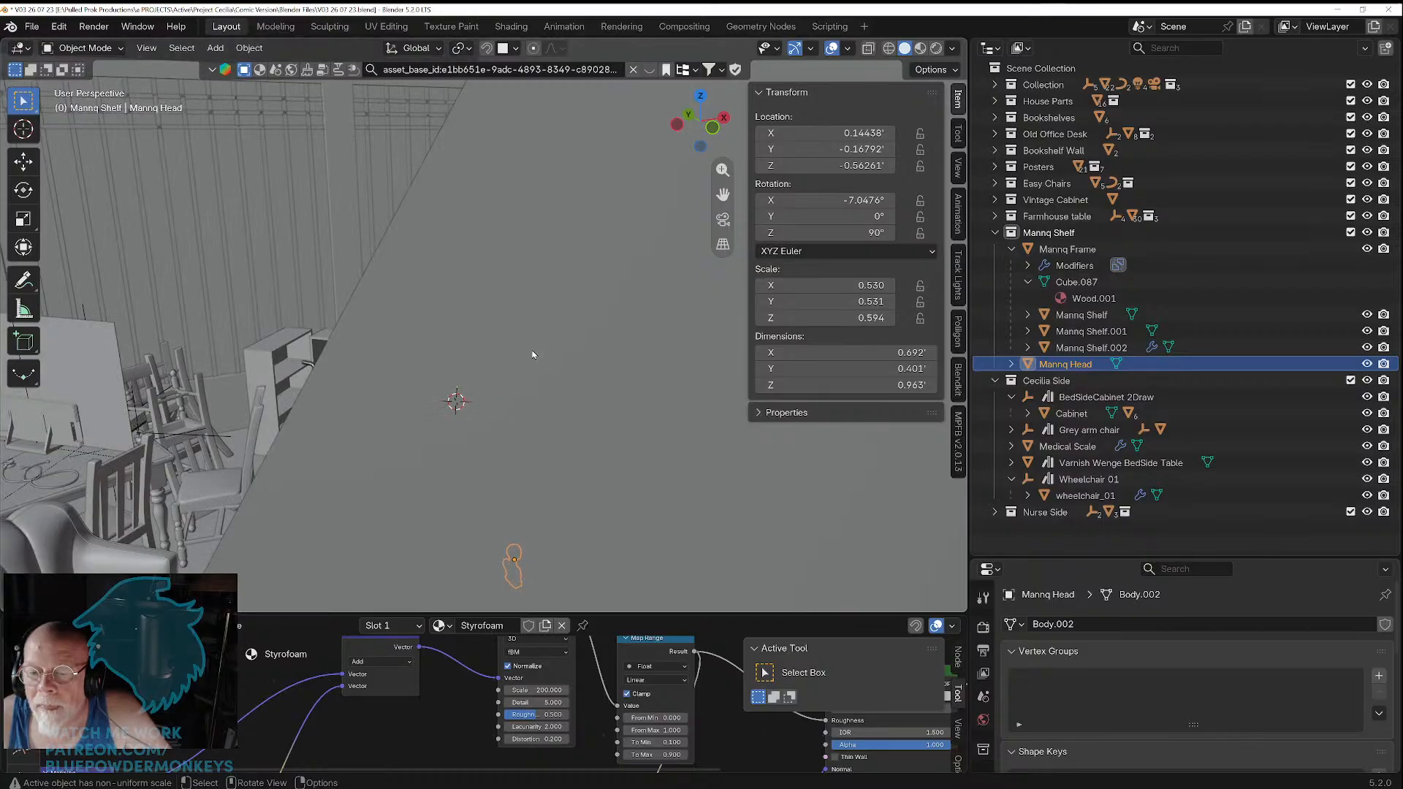
{"action": "middle_click_drag", "start_coordinate": [493, 366], "coordinate": [506, 406]}
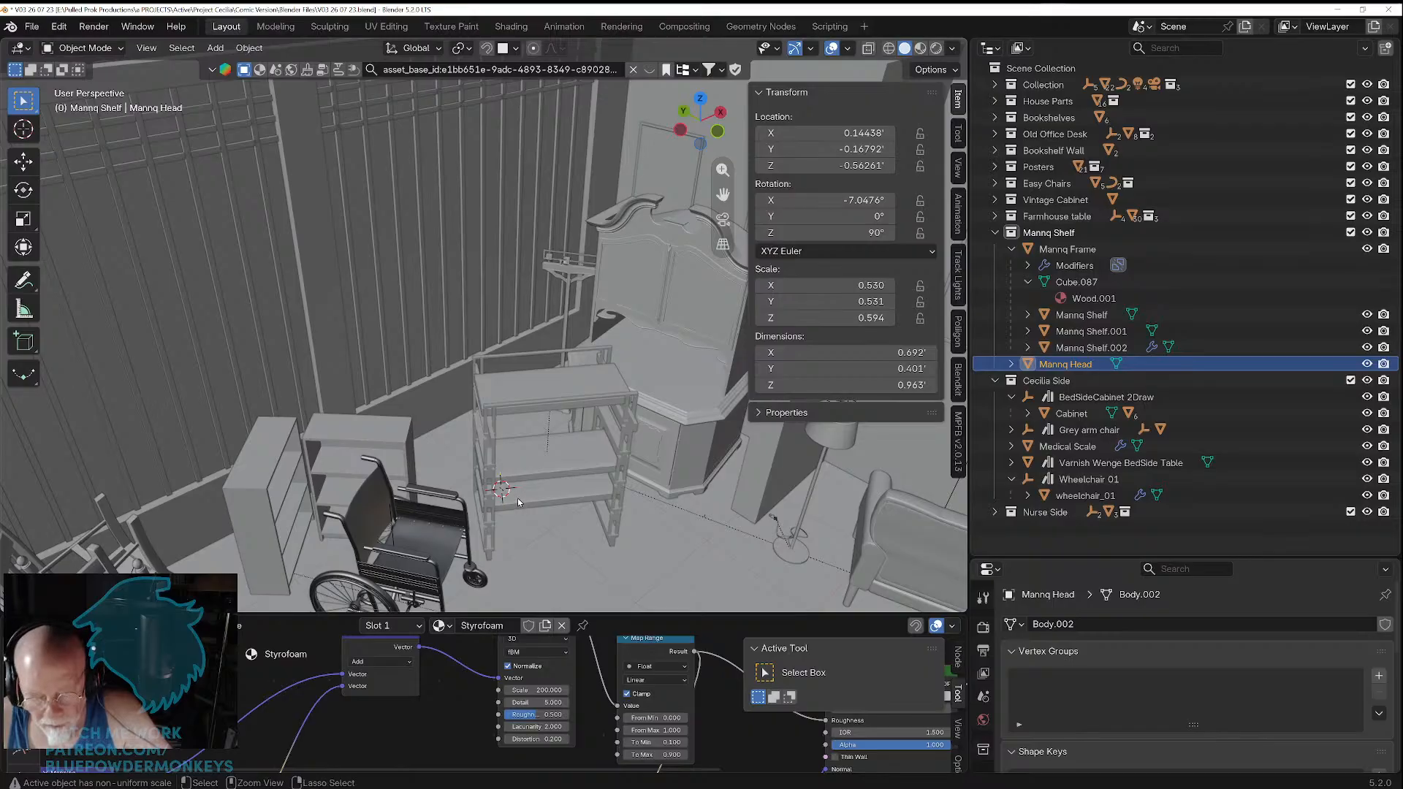
{"action": "key", "text": "shift+s"}
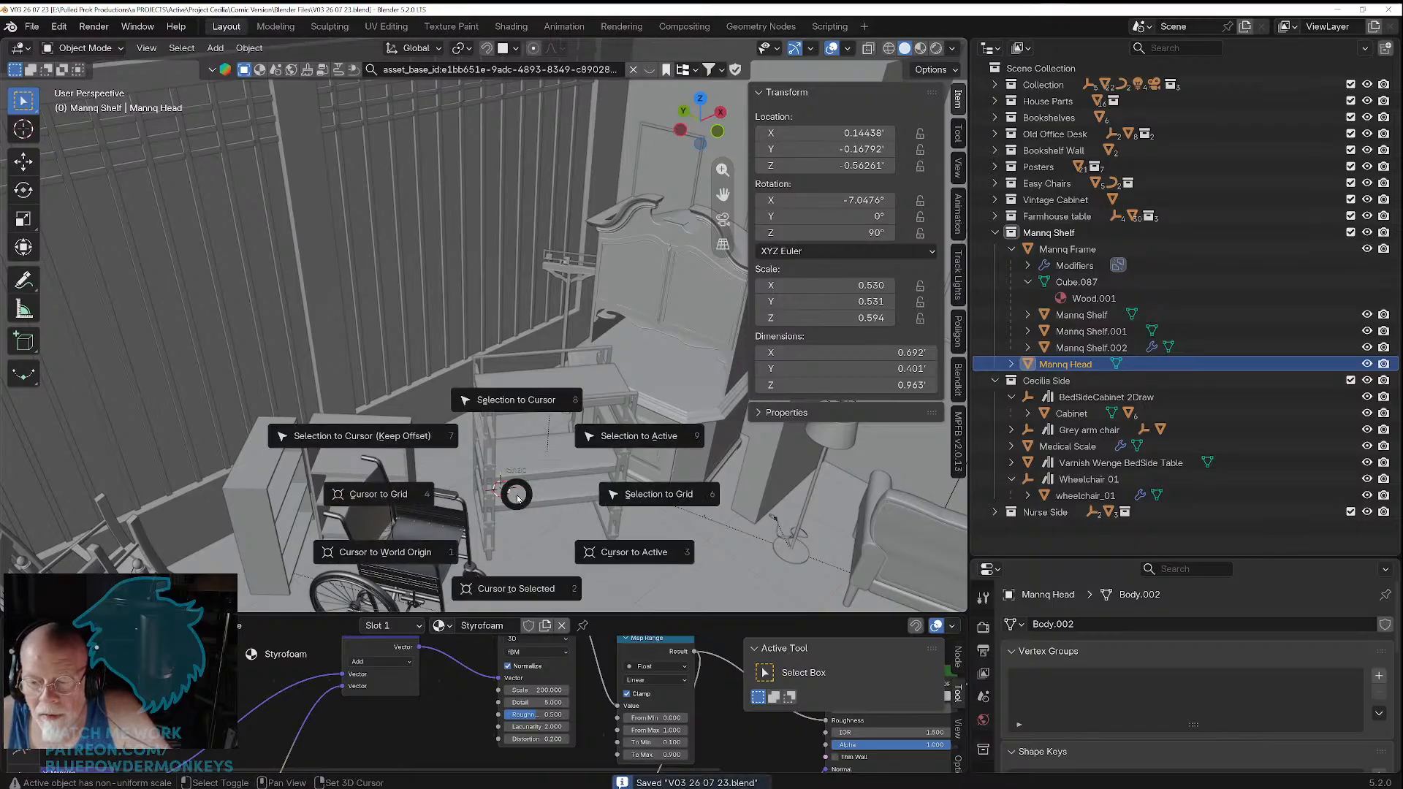
{"action": "left_click", "coordinate": [403, 437]}
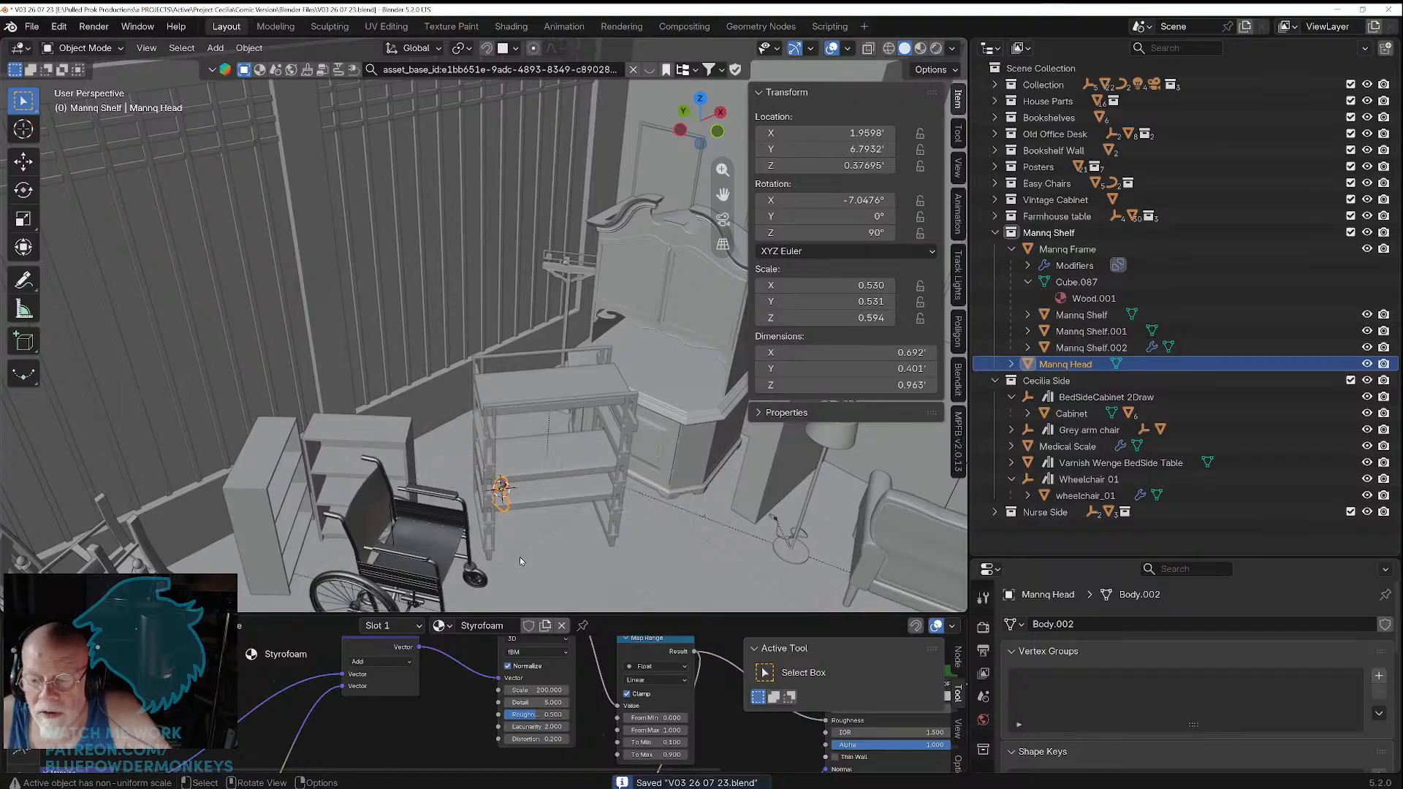
Step: Apply the scale of the Mannq Head object
{"action": "scroll", "coordinate": [522, 548], "scroll_direction": "up", "scroll_amount": 4}
{"action": "scroll", "coordinate": [522, 546], "scroll_direction": "down", "scroll_amount": 1}
{"action": "middle_click_drag", "start_coordinate": [537, 550], "coordinate": [479, 428], "text": "shift"}
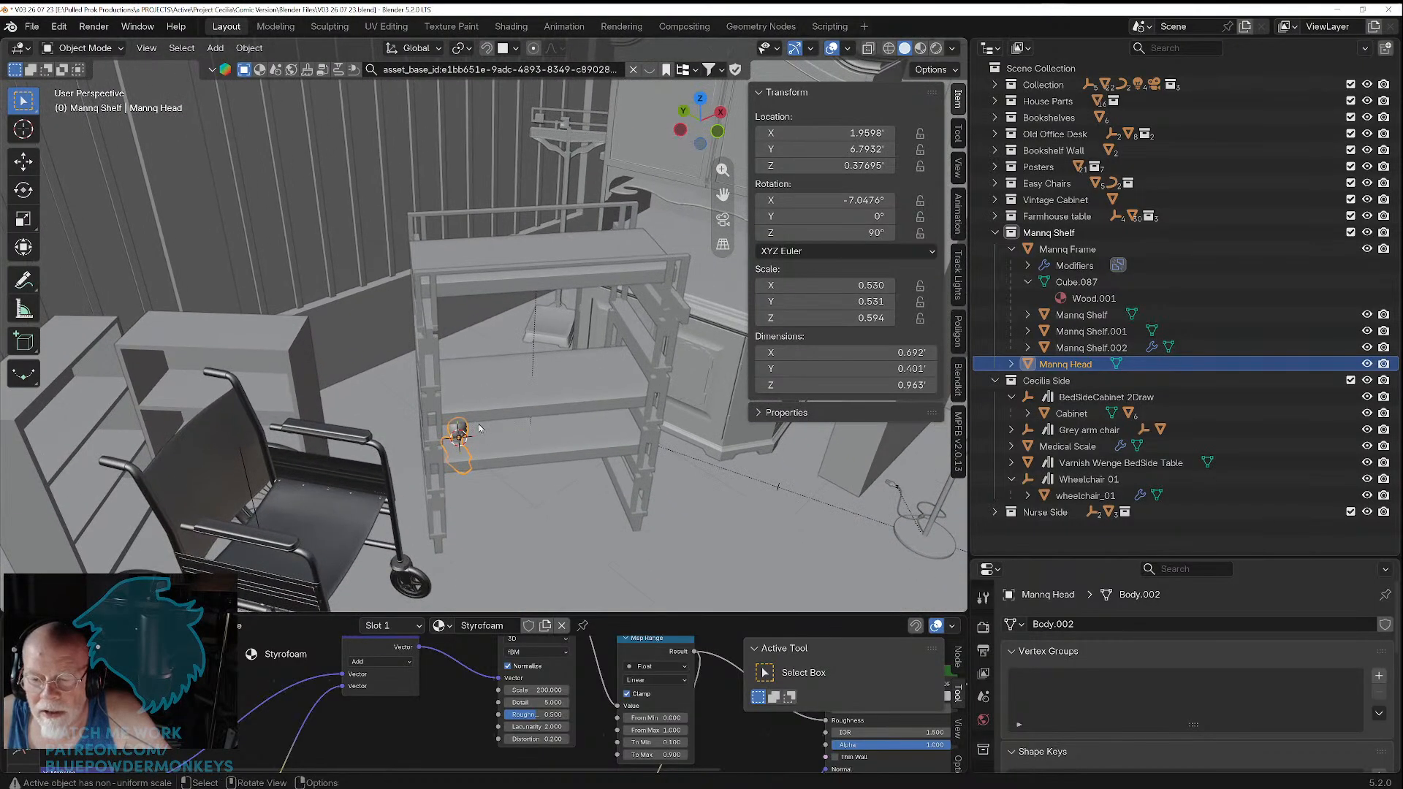
{"action": "scroll", "coordinate": [488, 453], "scroll_direction": "up", "scroll_amount": 4}
{"action": "middle_click_drag", "start_coordinate": [470, 378], "coordinate": [463, 409]}
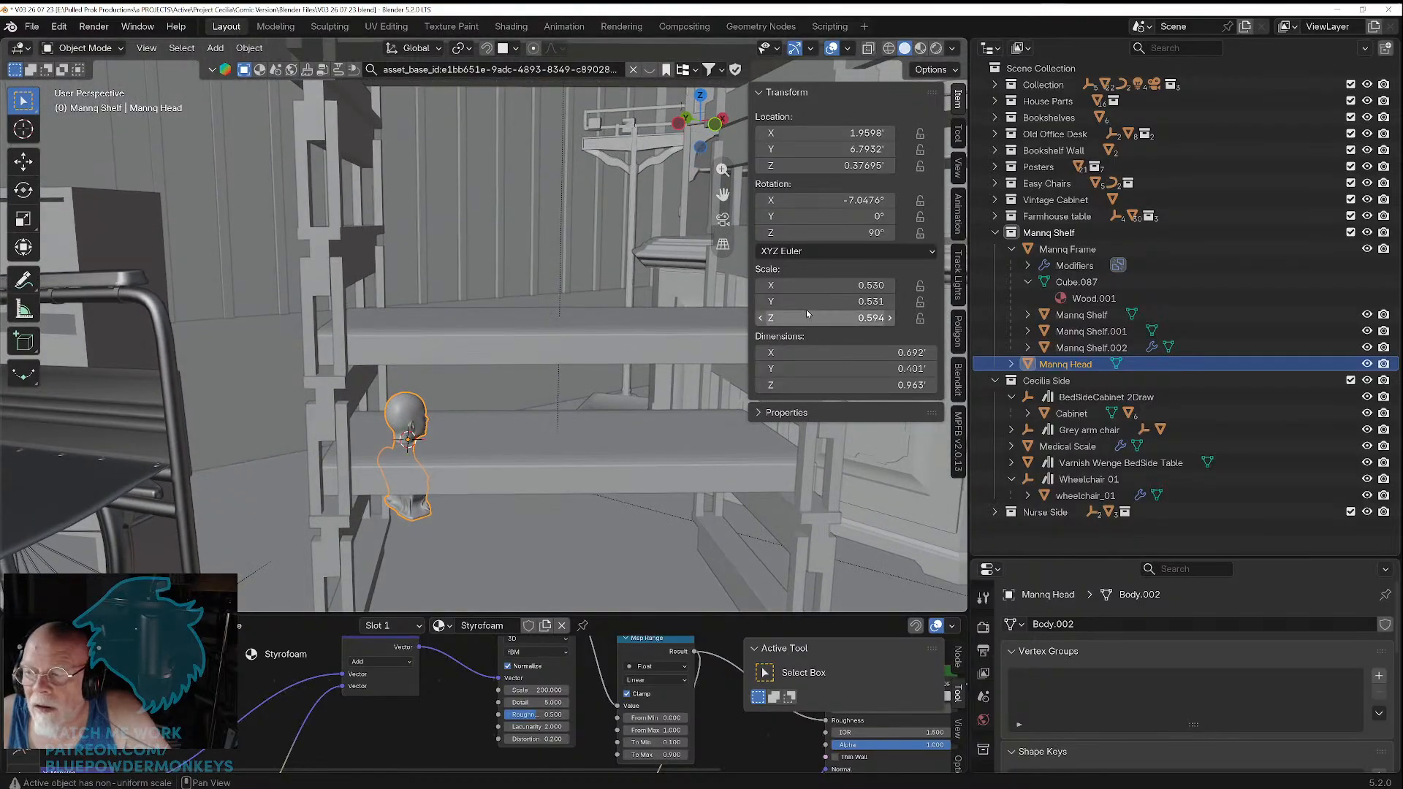
{"action": "left_click", "coordinate": [246, 51]}
{"action": "mouse_move", "coordinate": [281, 133]}
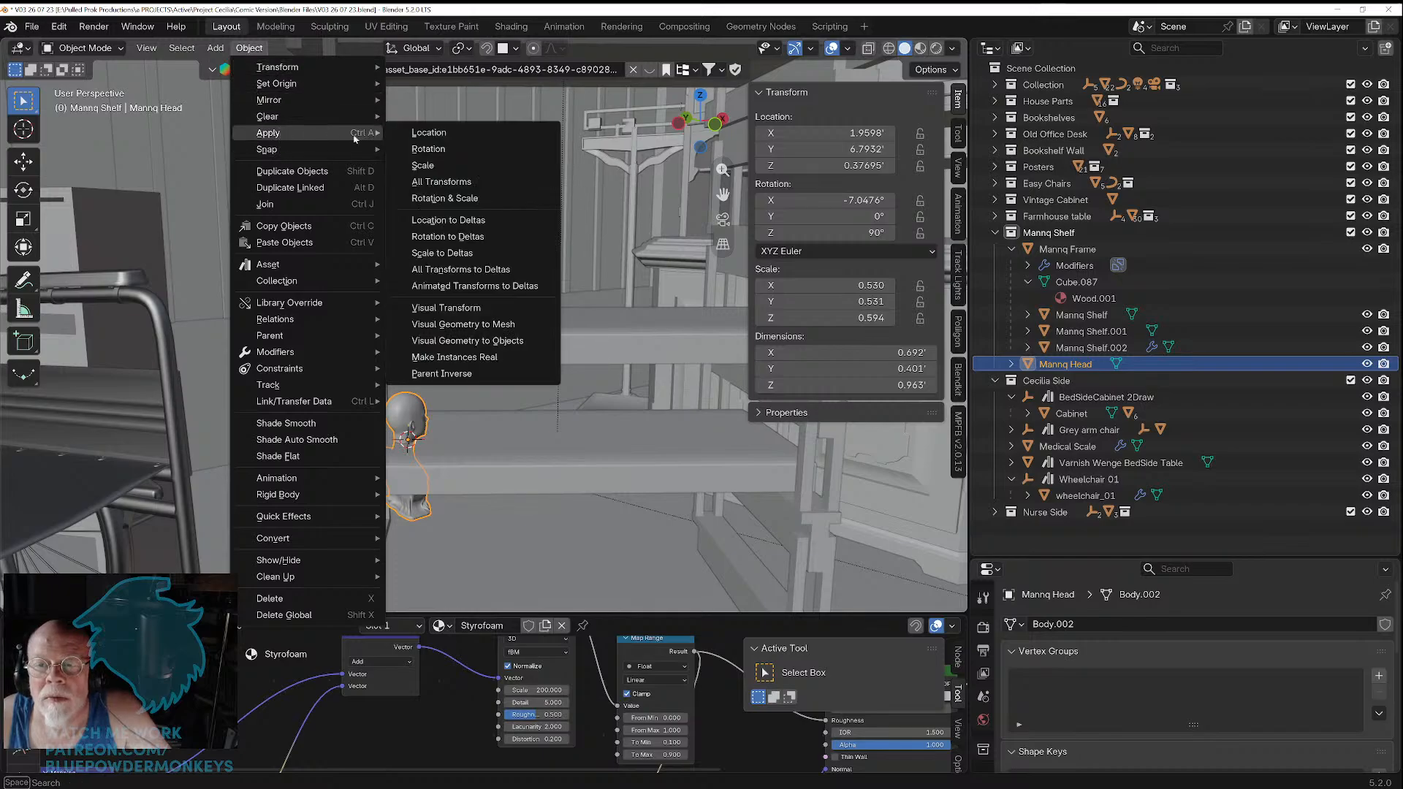
{"action": "left_click", "coordinate": [459, 172]}
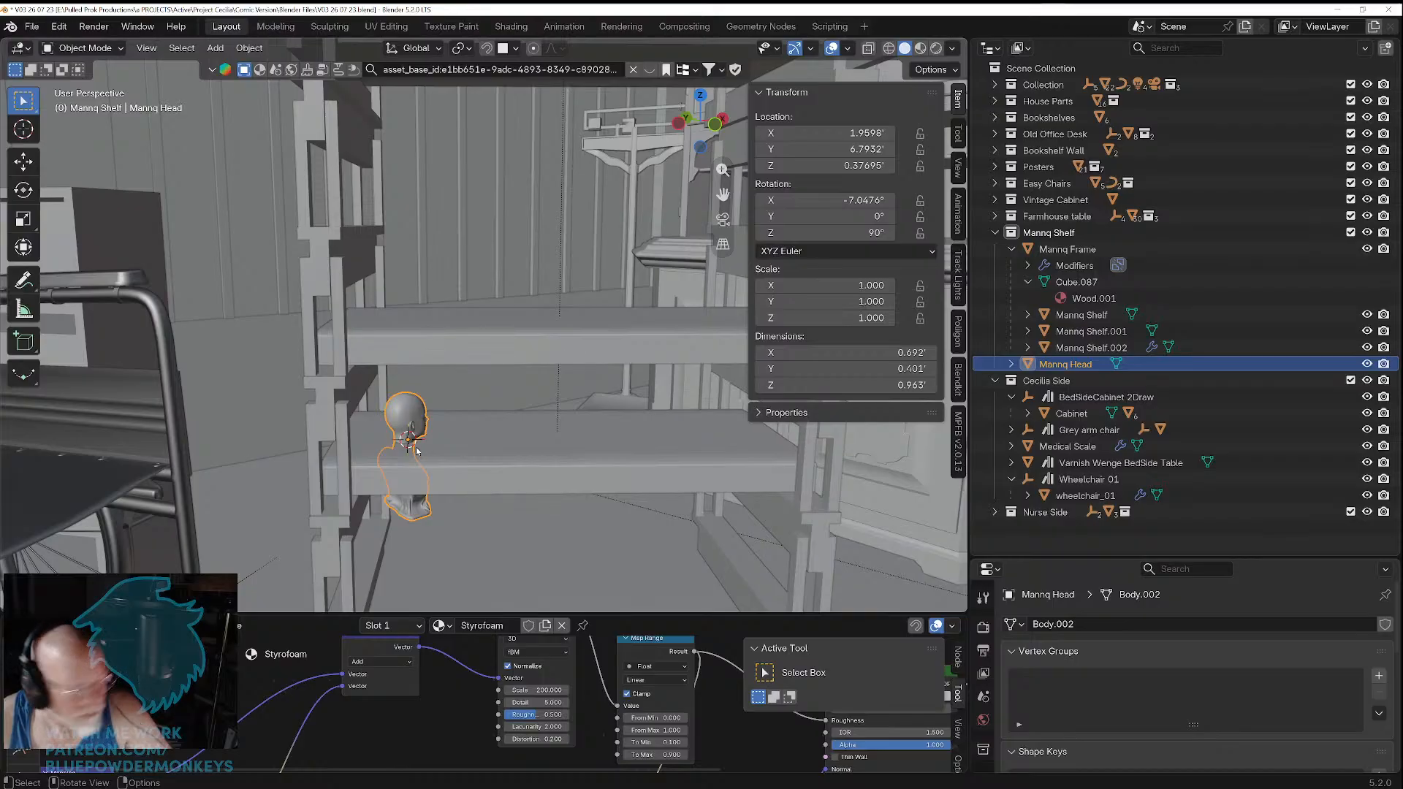
Step: Raise the Mannq Head along Z to stand on the middle shelf at a height of about 1.88', turning snapping on
{"action": "key", "text": "g"}
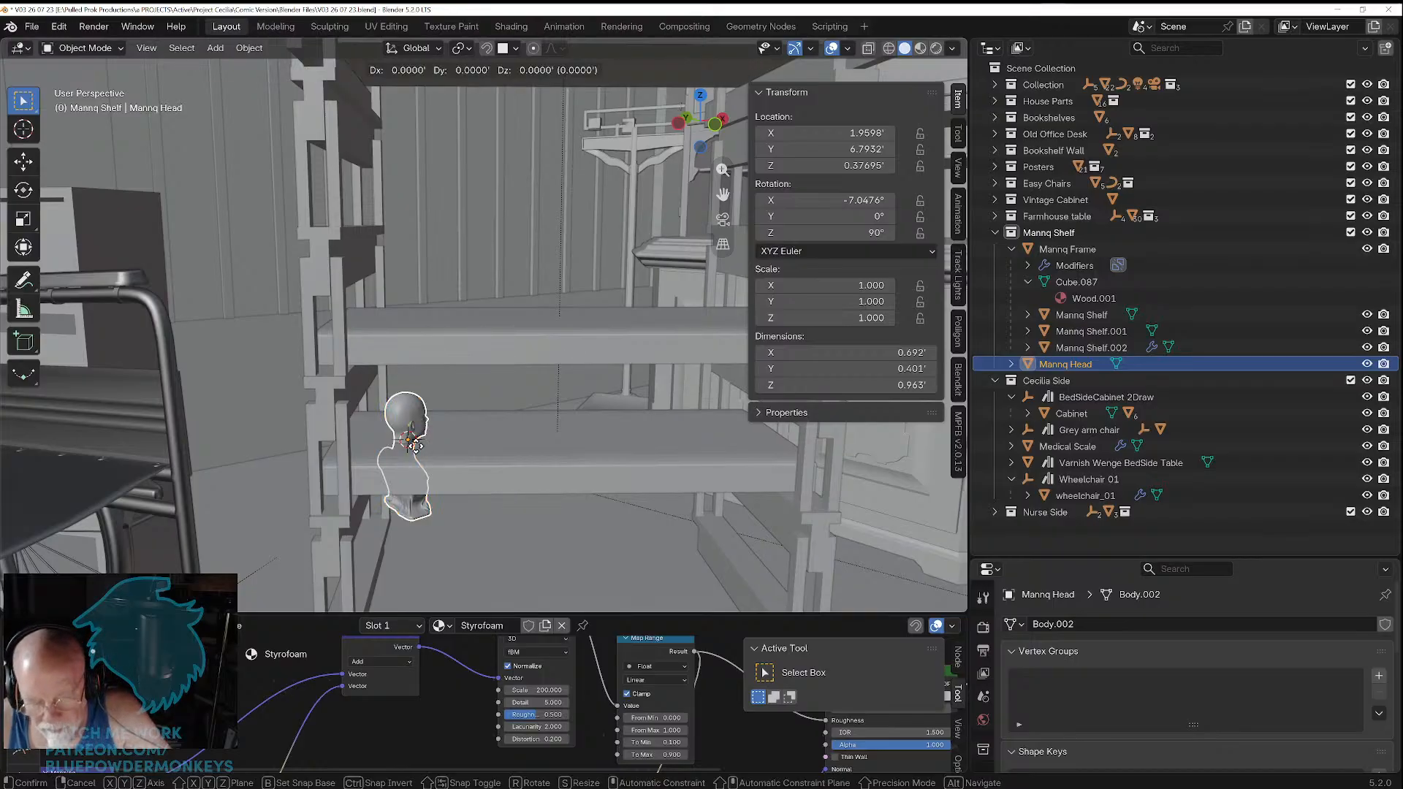
{"action": "key", "text": "z"}
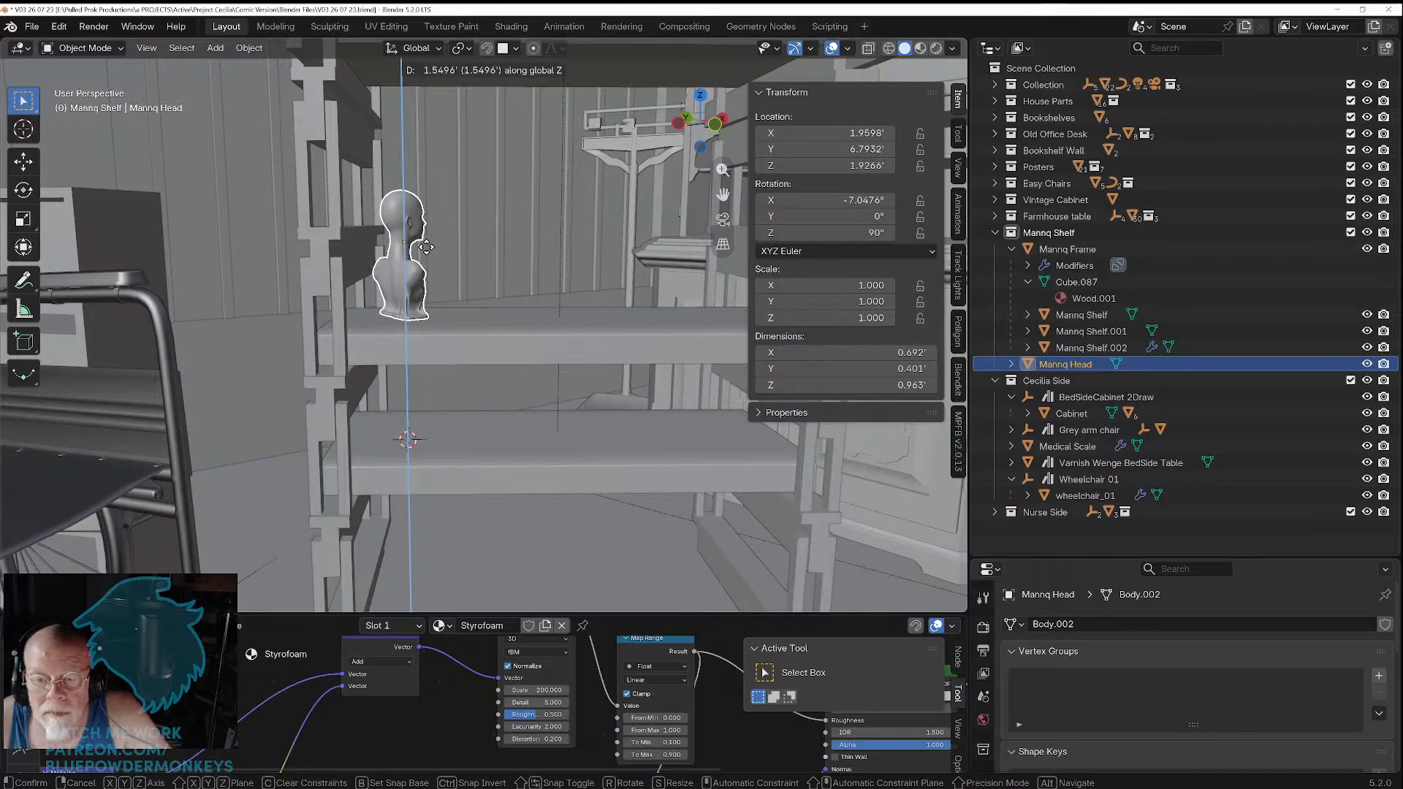
{"action": "left_click", "coordinate": [426, 238]}
{"action": "left_click", "coordinate": [486, 48]}
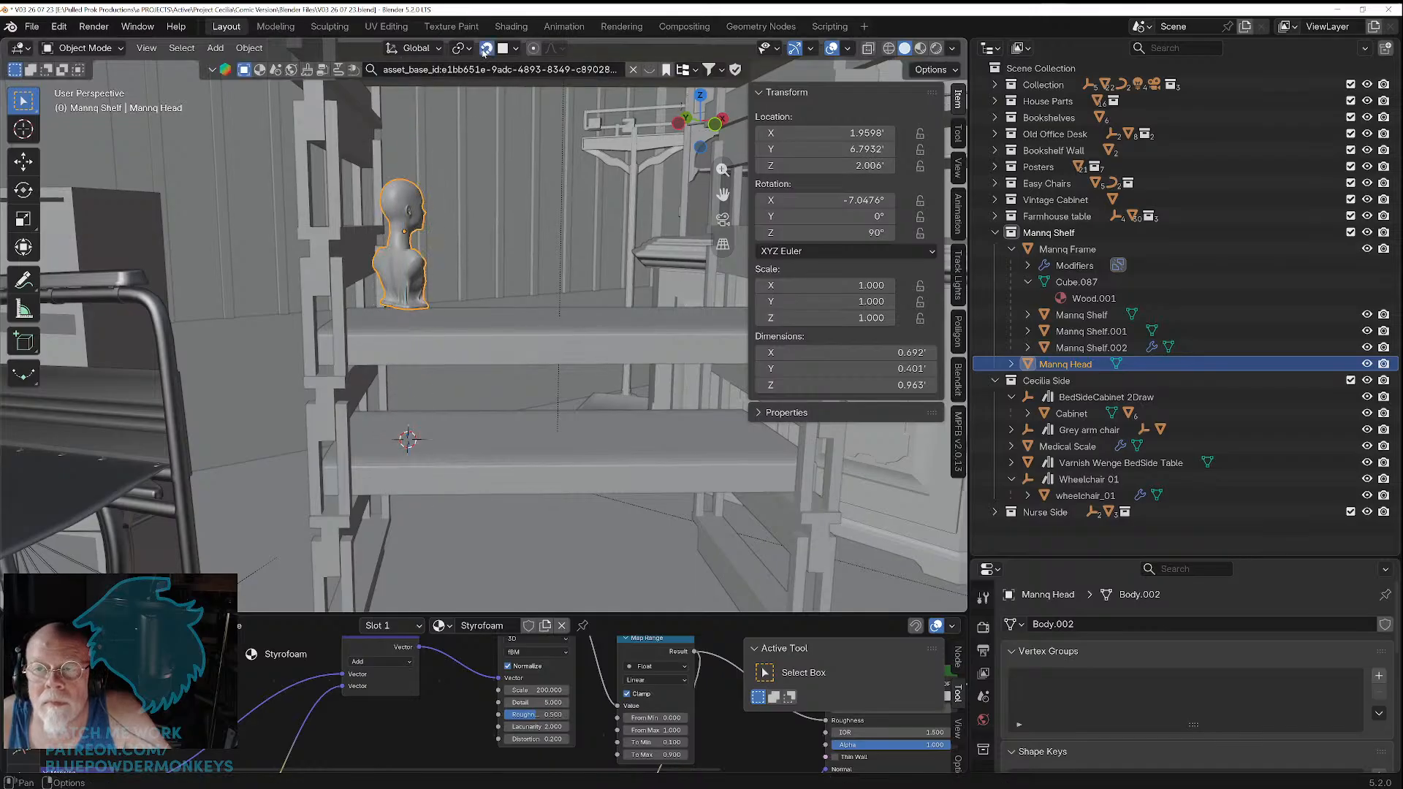
{"action": "key", "text": "g"}
{"action": "key", "text": "z"}
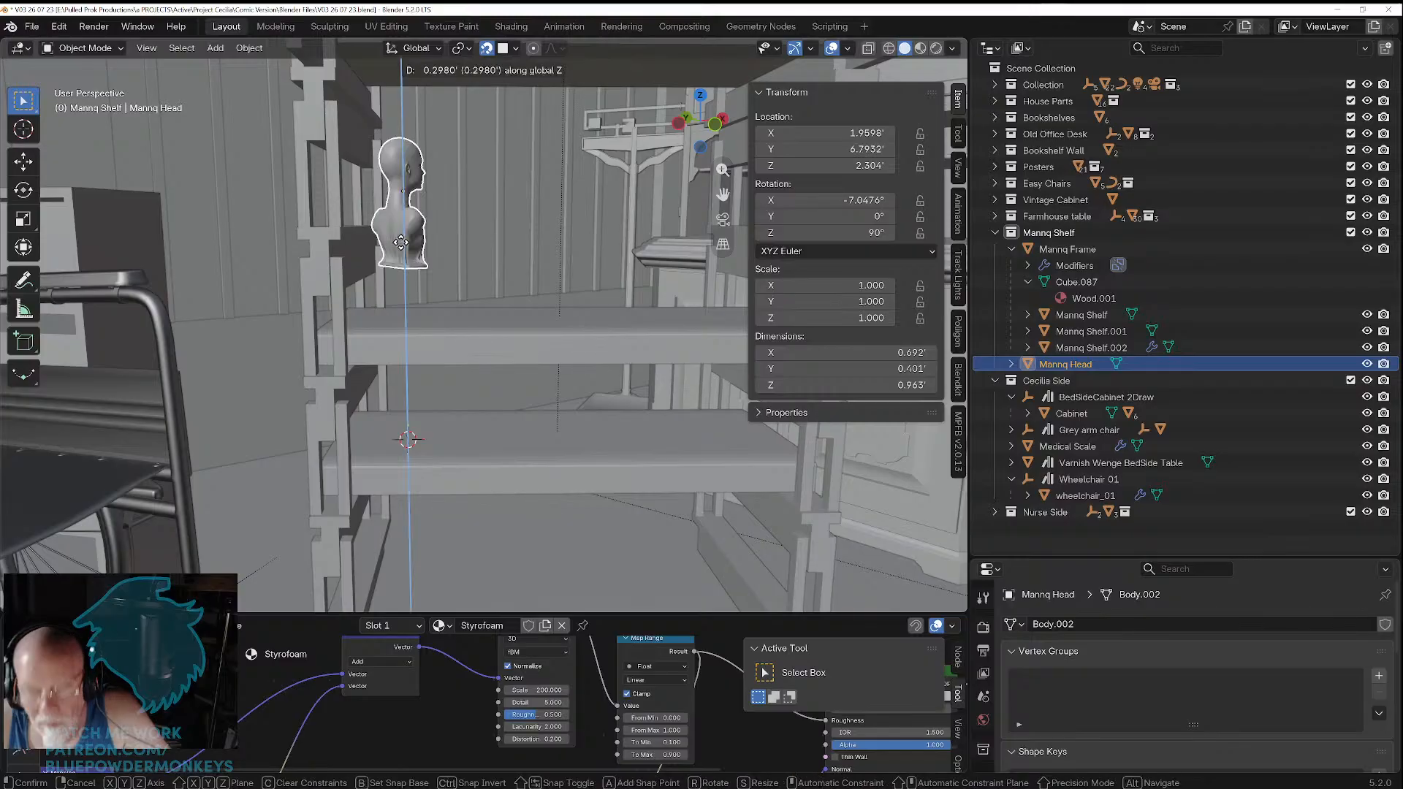
{"action": "left_click", "coordinate": [511, 319]}
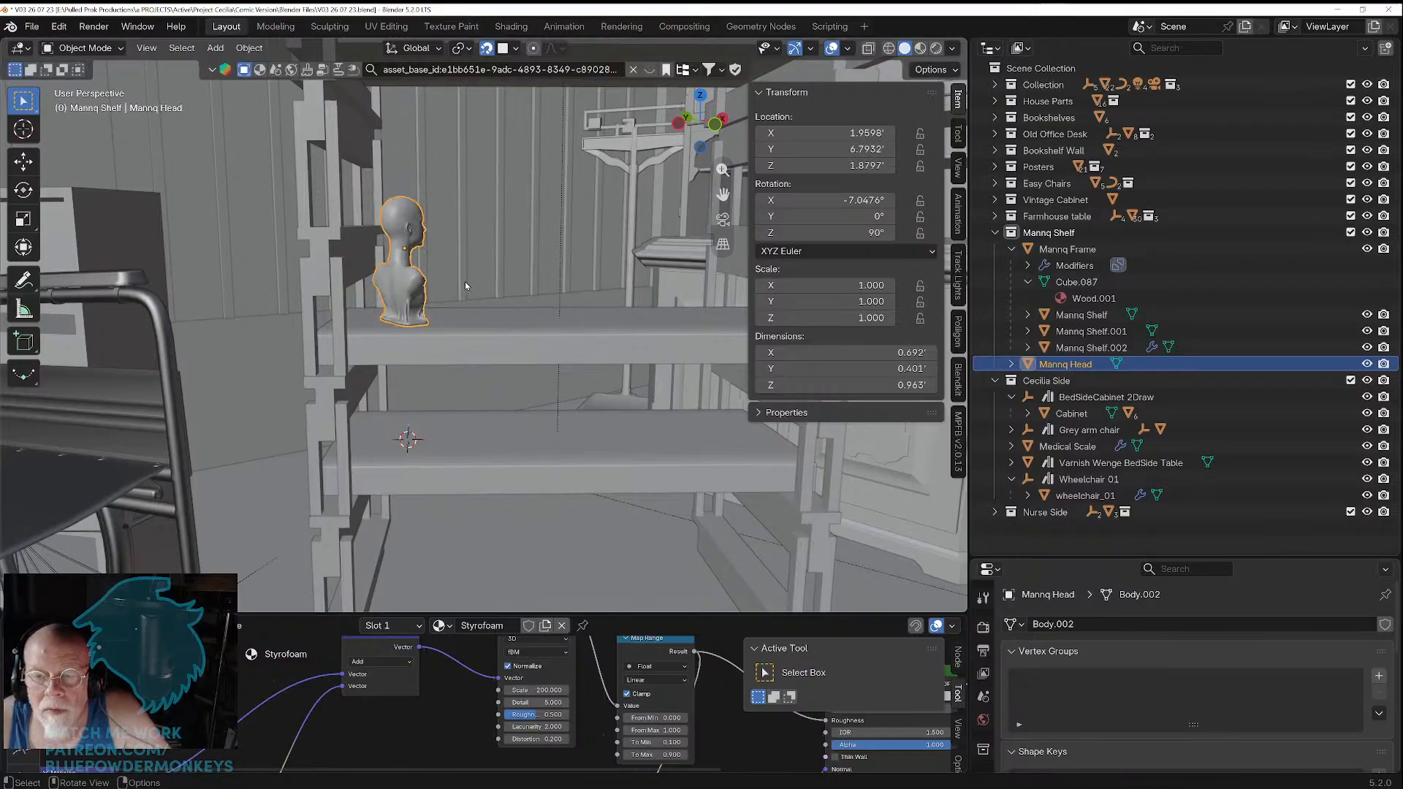
Step: Move the Mannq Head up along Z by about 0.46', clear of the middle shelf
{"action": "middle_click_drag", "start_coordinate": [426, 305], "coordinate": [403, 365]}
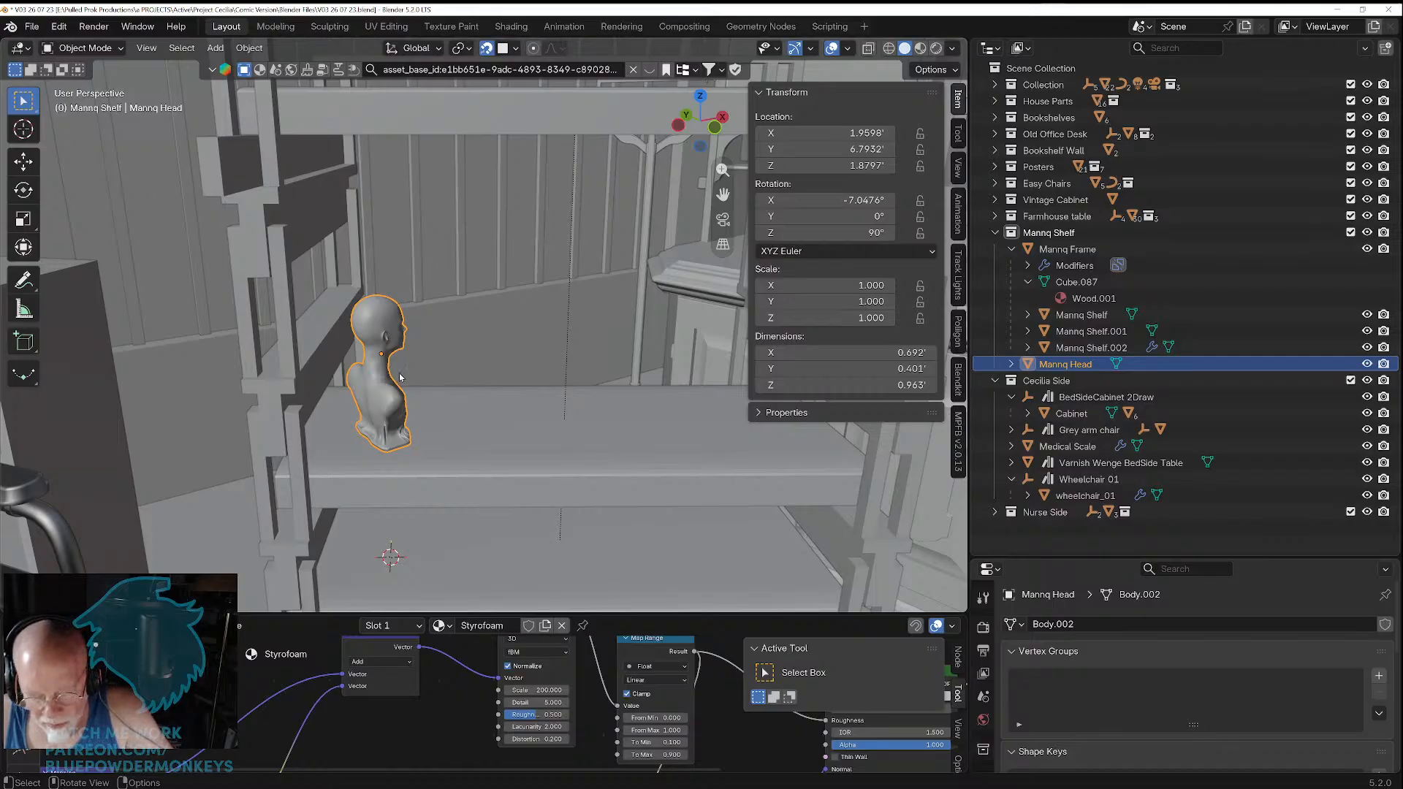
{"action": "key", "text": "g"}
{"action": "key", "text": "z"}
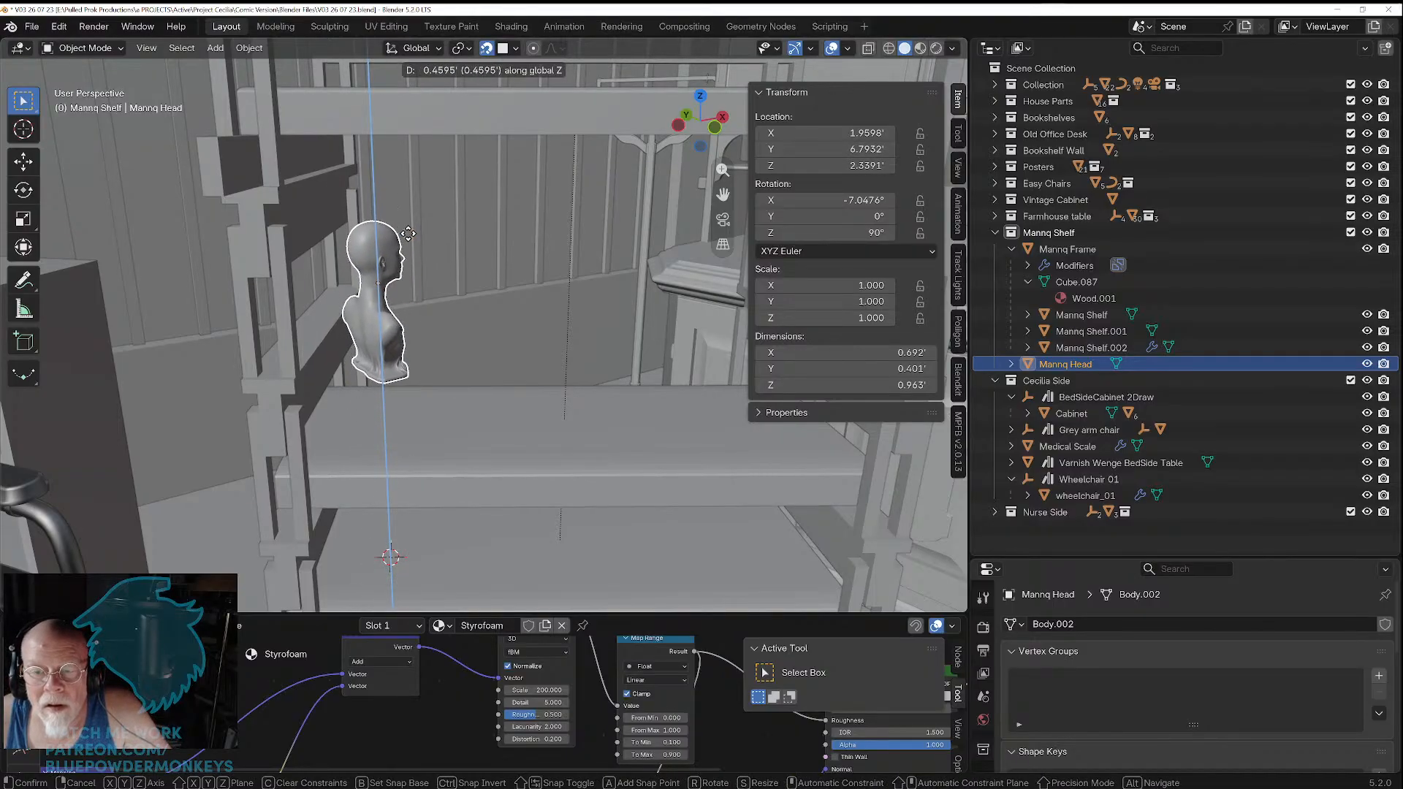
{"action": "left_click", "coordinate": [408, 234]}
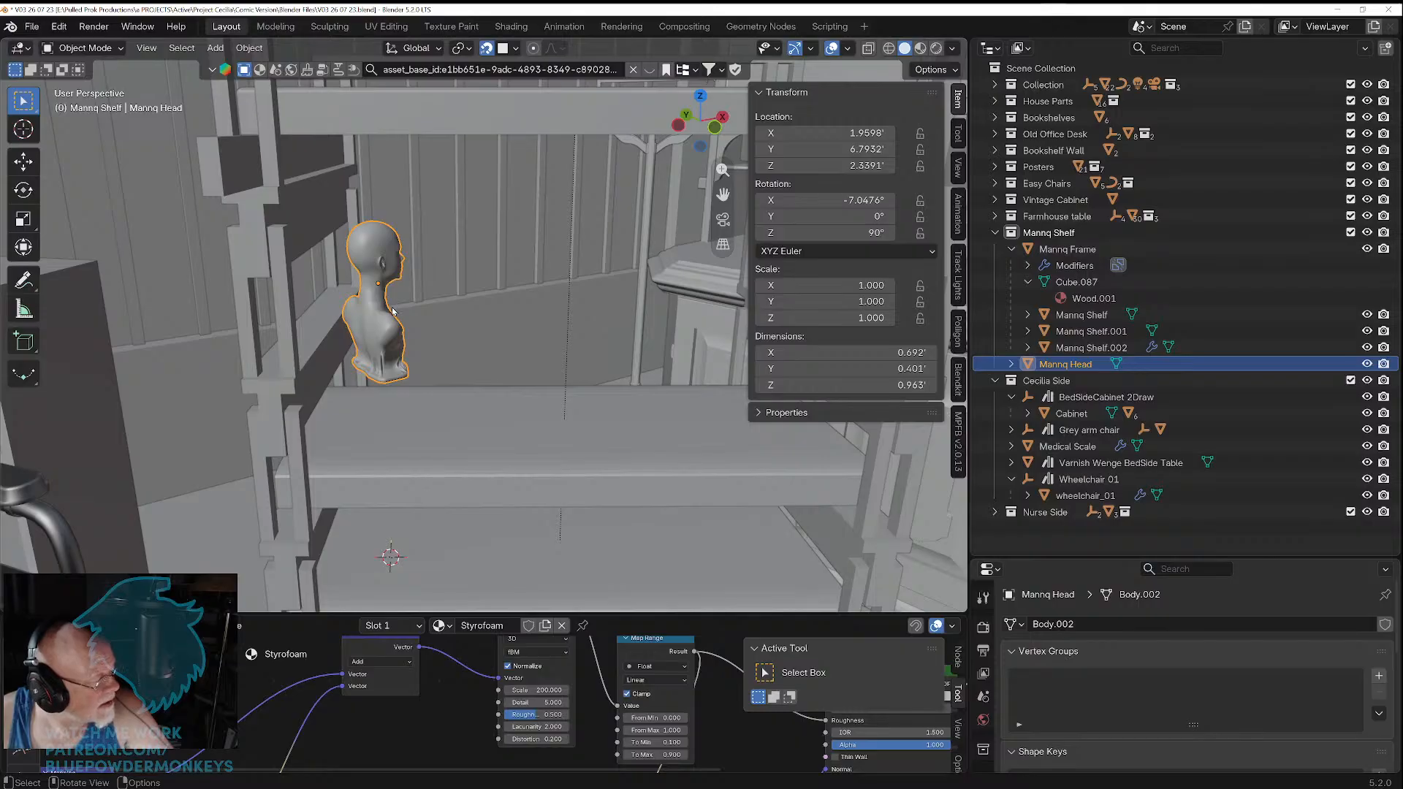
{"action": "middle_click_drag", "start_coordinate": [399, 324], "coordinate": [696, 374]}
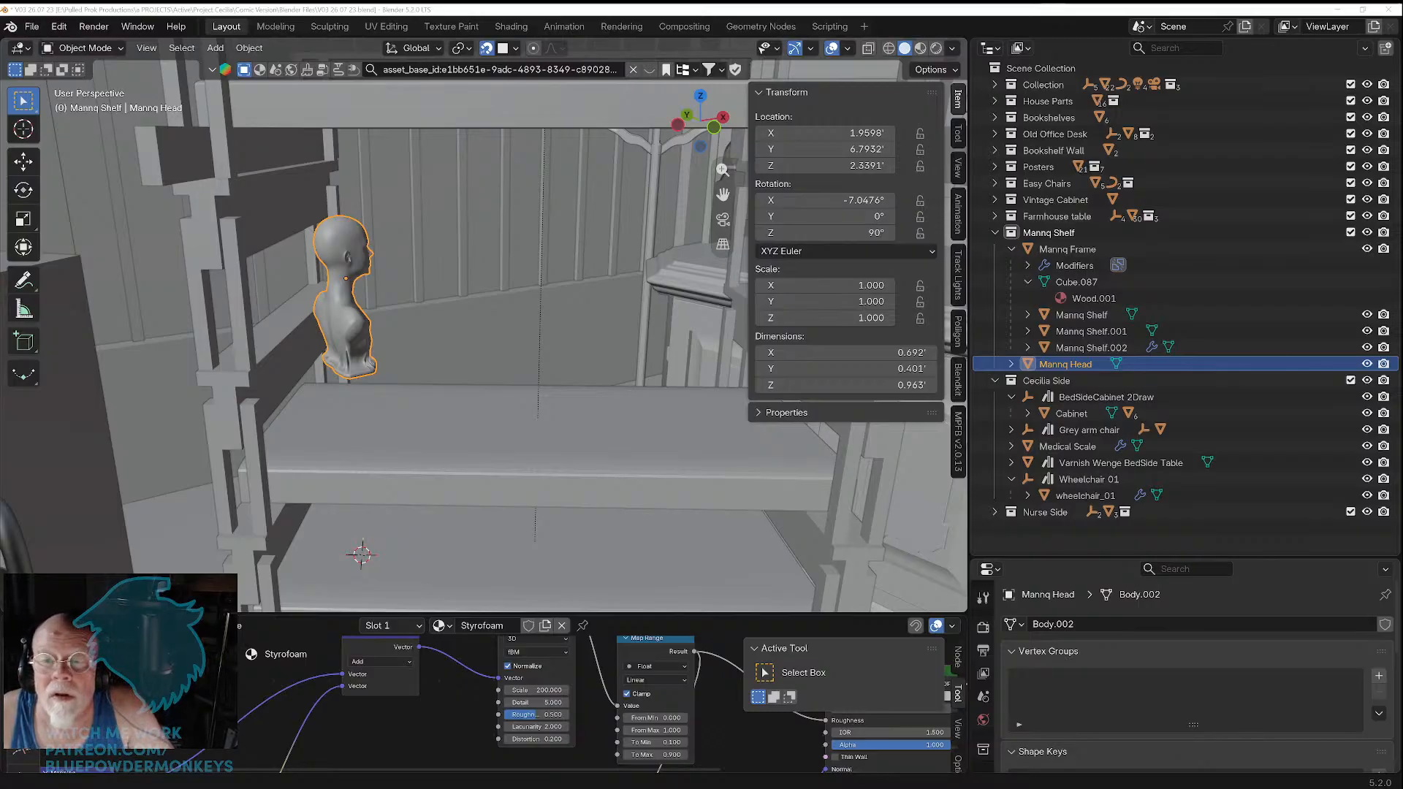
{"action": "scroll", "coordinate": [314, 437], "scroll_direction": "down", "scroll_amount": 3}
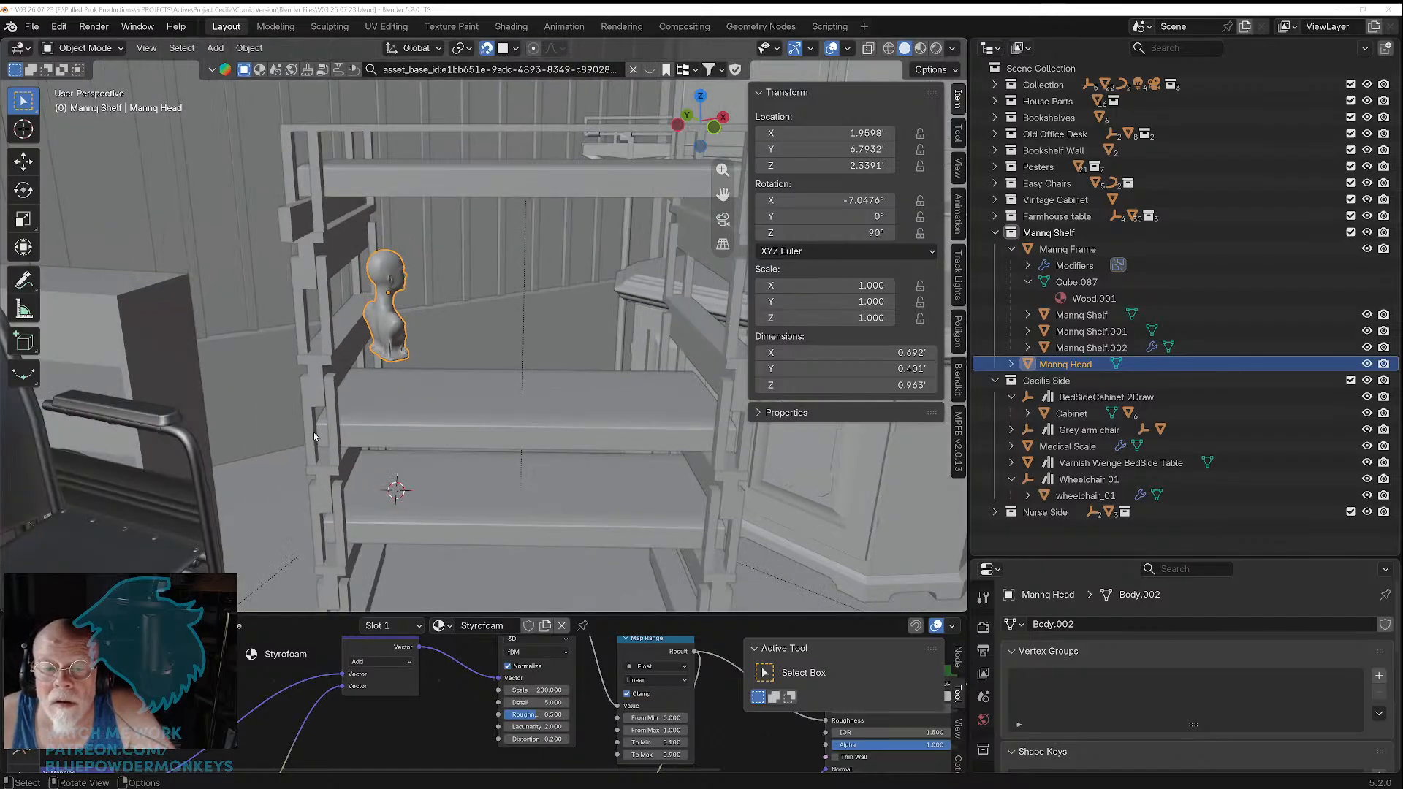
{"action": "scroll", "coordinate": [313, 432], "scroll_direction": "up", "scroll_amount": 2}
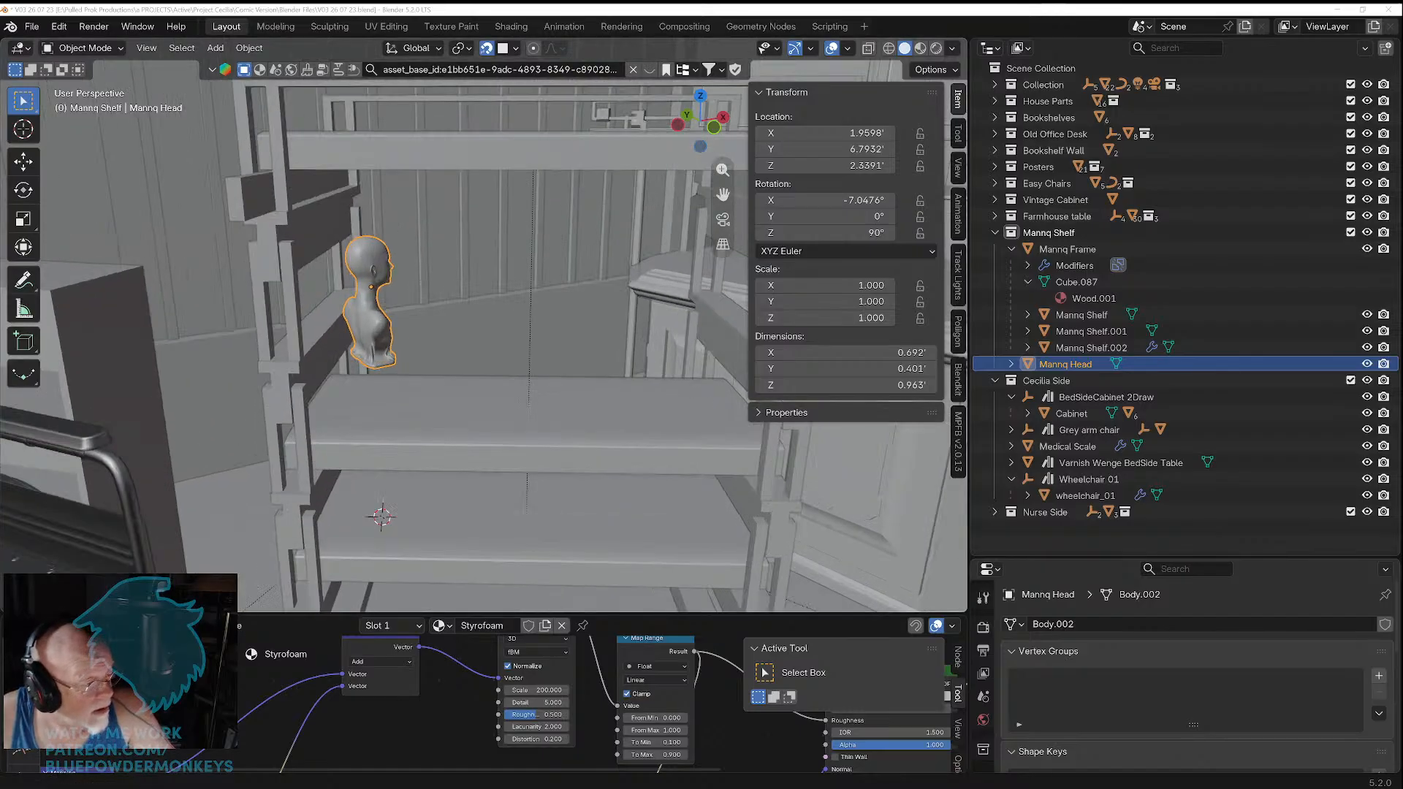
{"action": "key", "text": "alt+Tab"}
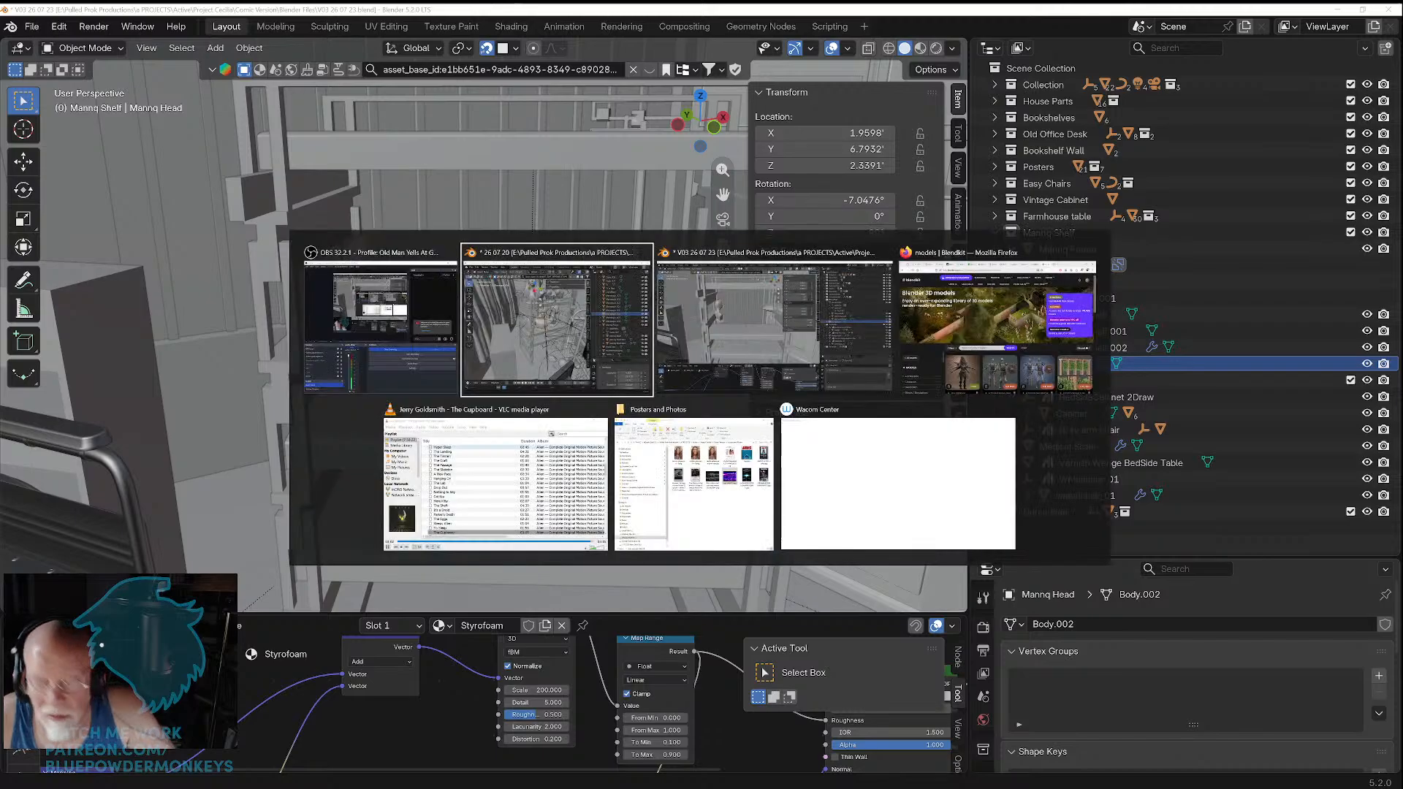
{"action": "key", "text": "alt+Tab"}
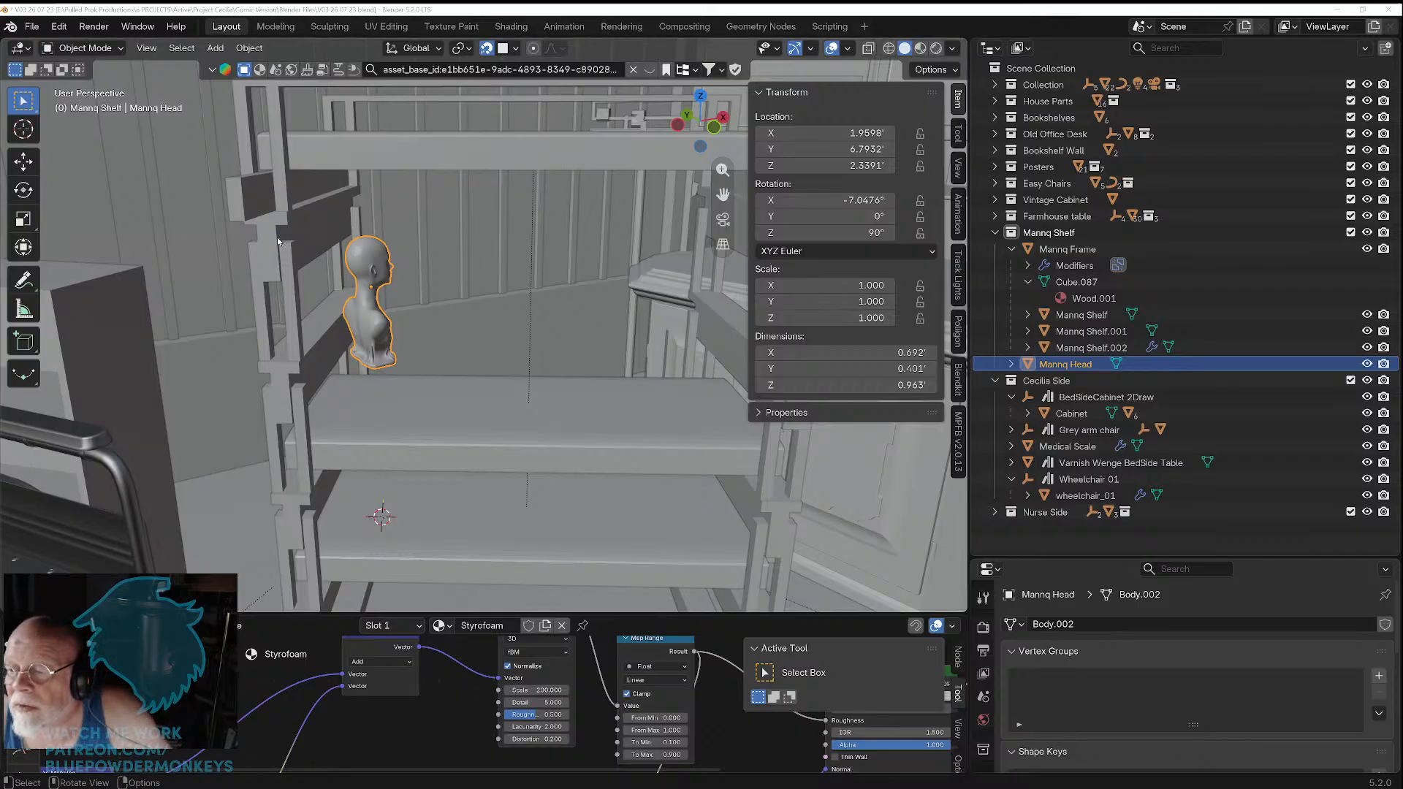
Step: Try a Z dimension of 22" for the Mannq Head alone and undo it
{"action": "left_click", "coordinate": [906, 385]}
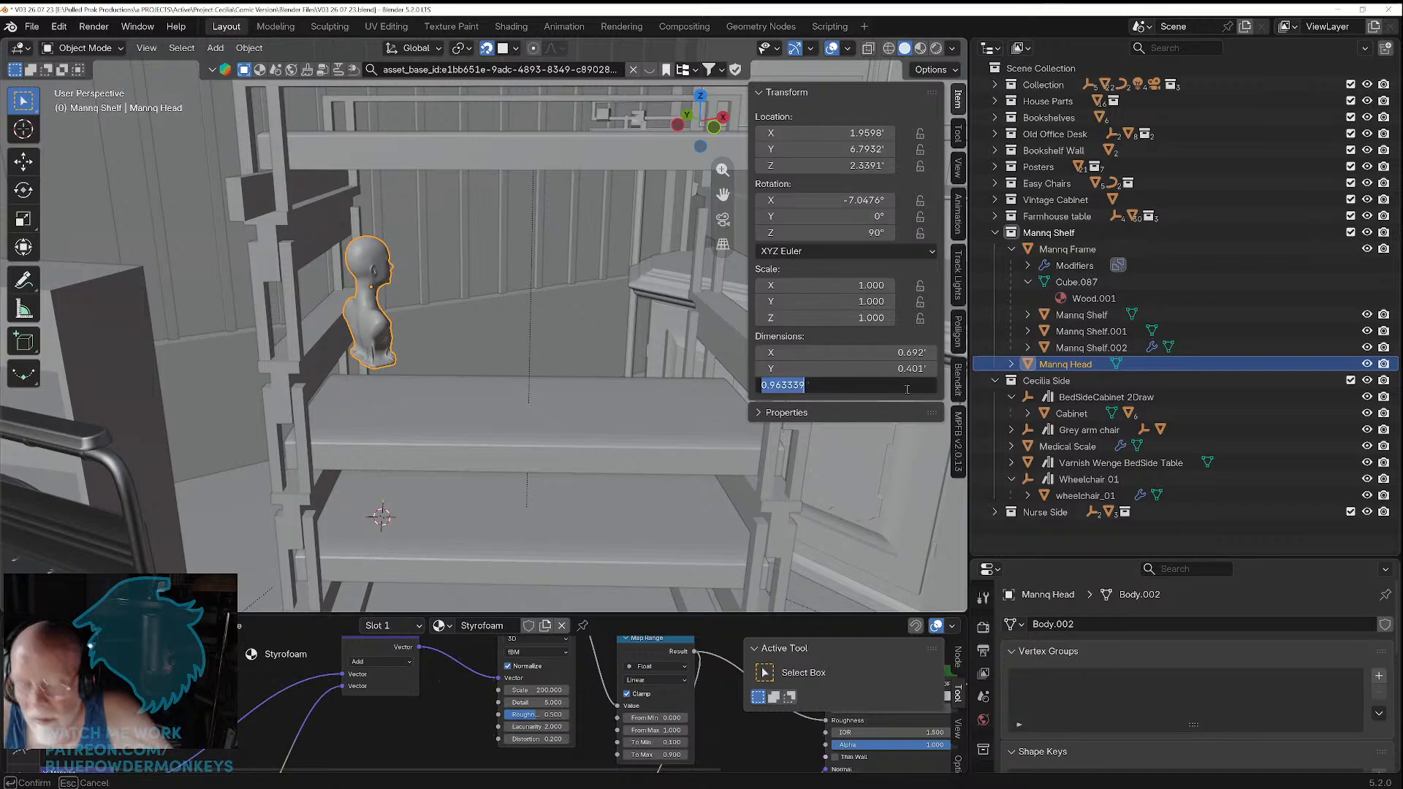
{"action": "type", "text": "22'"}
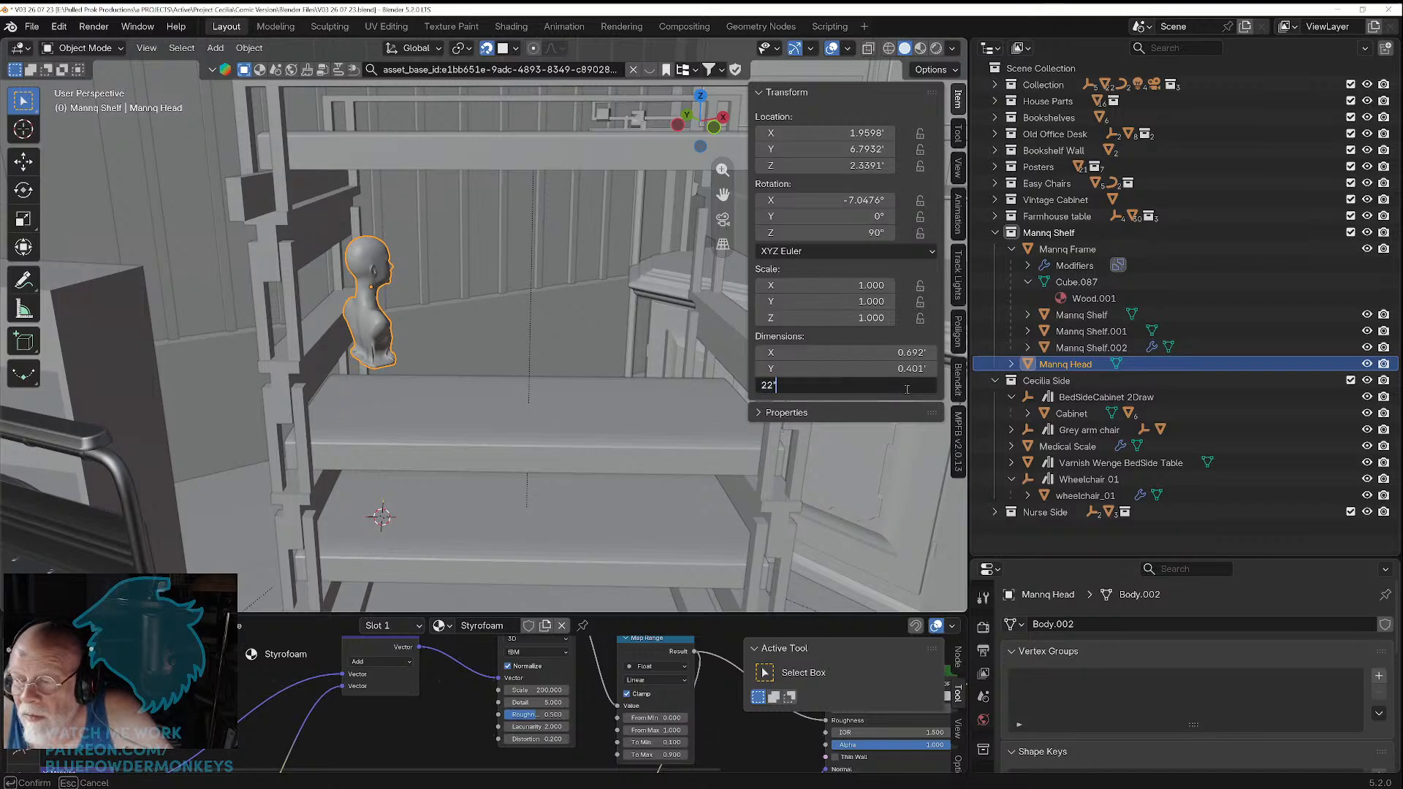
{"action": "key", "text": "Return"}
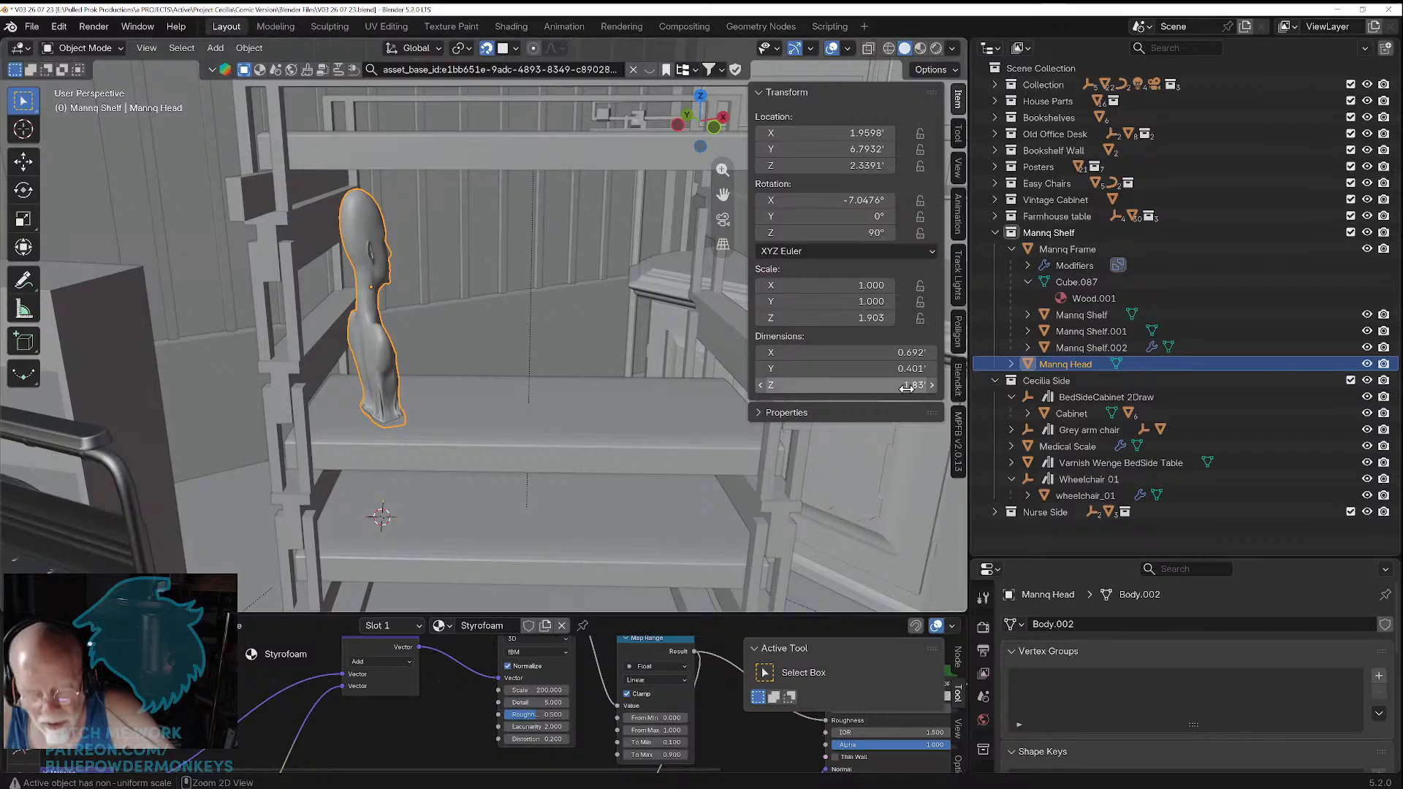
{"action": "key", "text": "ctrl+z"}
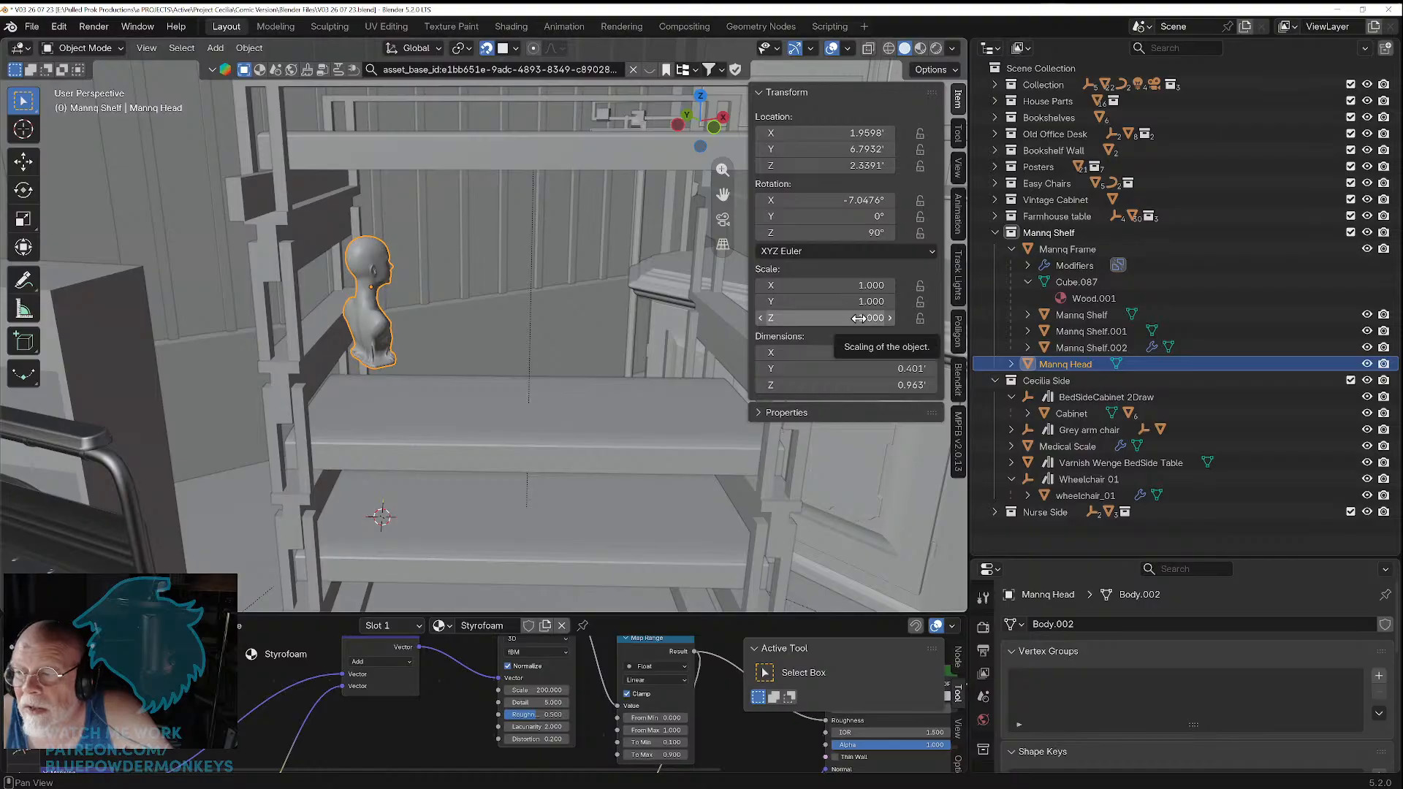
Step: Set the Mannq Head's scale to 1.9 on the X, Y and Z axes
{"action": "left_click", "coordinate": [860, 286]}
{"action": "type", "text": "1.9"}
{"action": "key", "text": "Tab"}
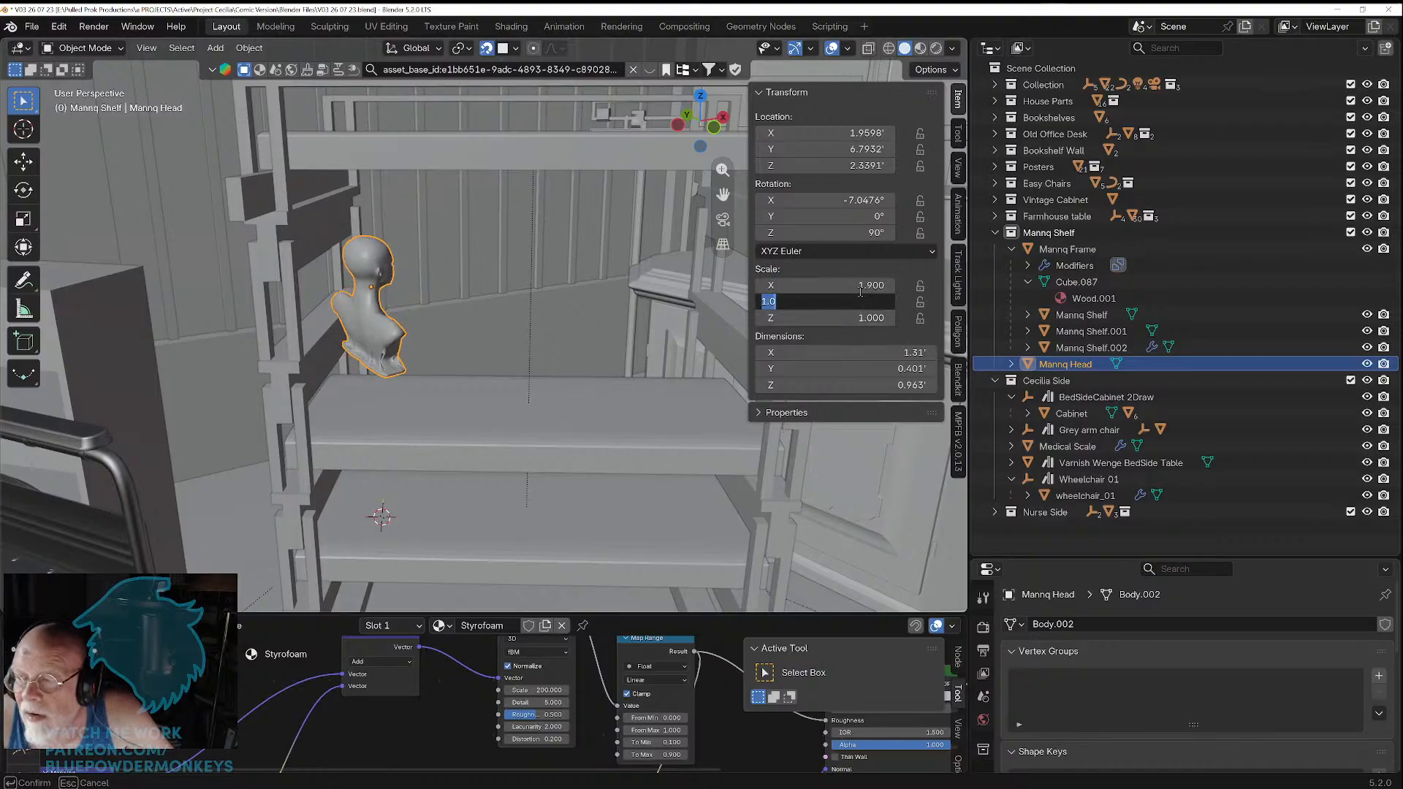
{"action": "type", "text": "1.9"}
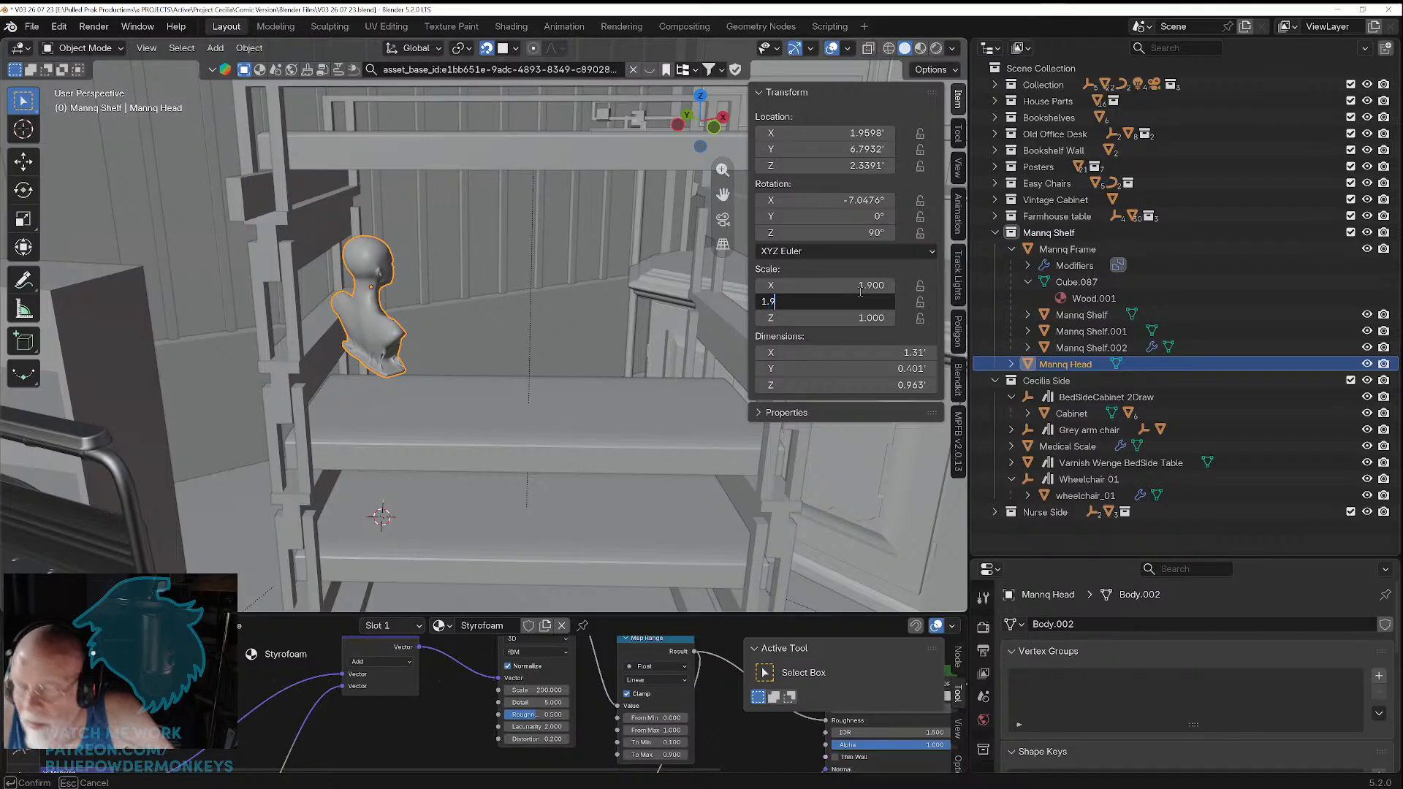
{"action": "key", "text": "Tab"}
{"action": "type", "text": "1.9"}
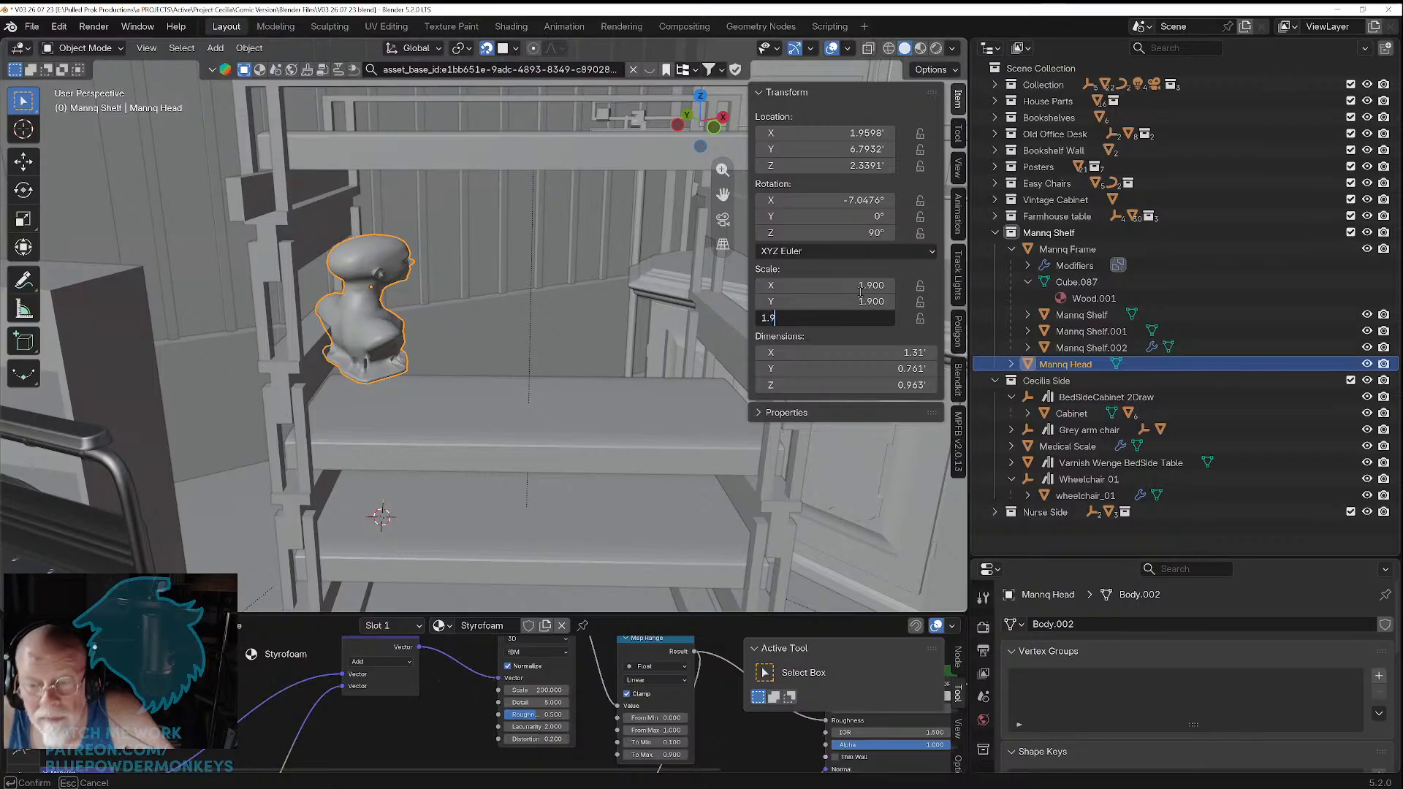
{"action": "key", "text": "Return"}
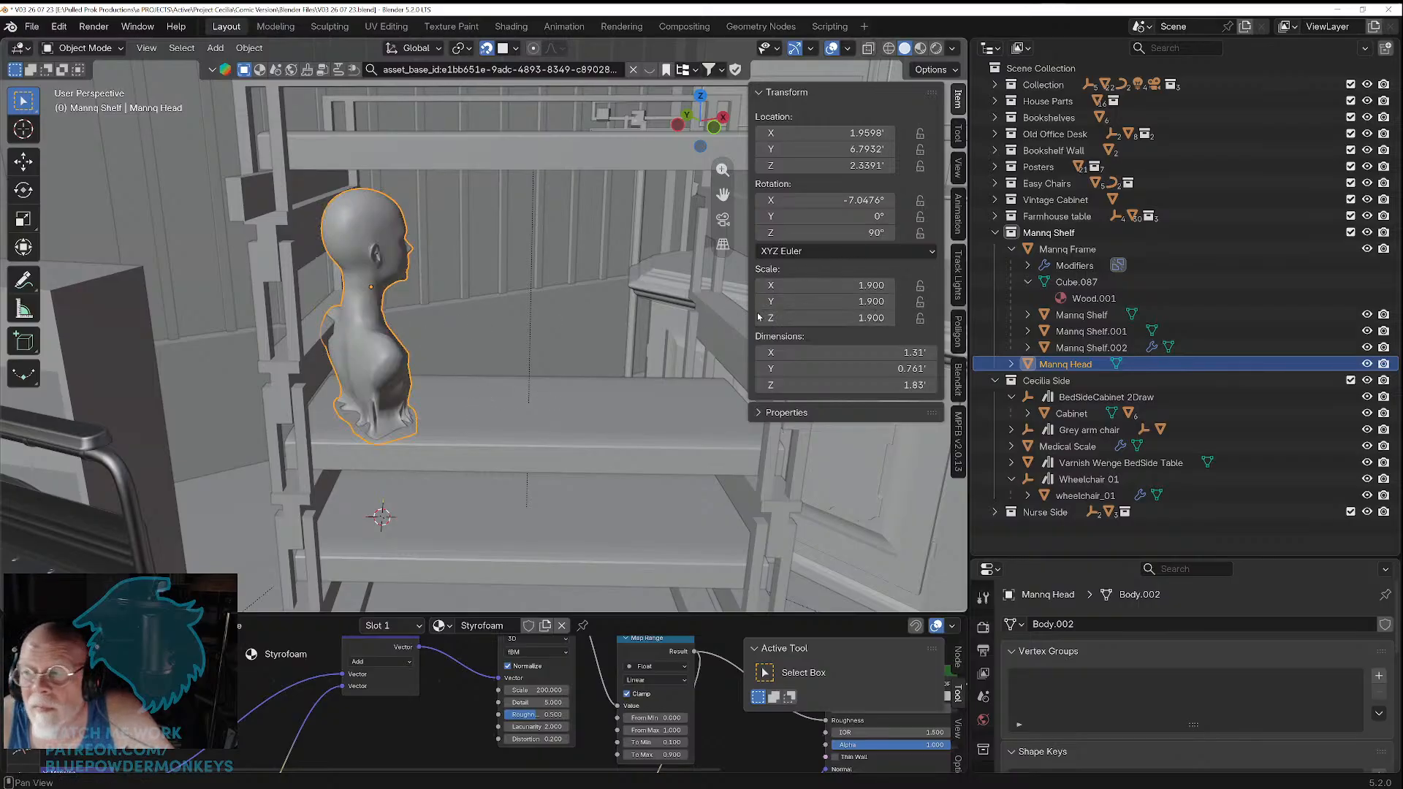
Step: Set the Mannq Head's scale to 1.5 on the X, Y and Z axes
{"action": "middle_click_drag", "start_coordinate": [452, 331], "coordinate": [687, 322]}
{"action": "left_click", "coordinate": [862, 285]}
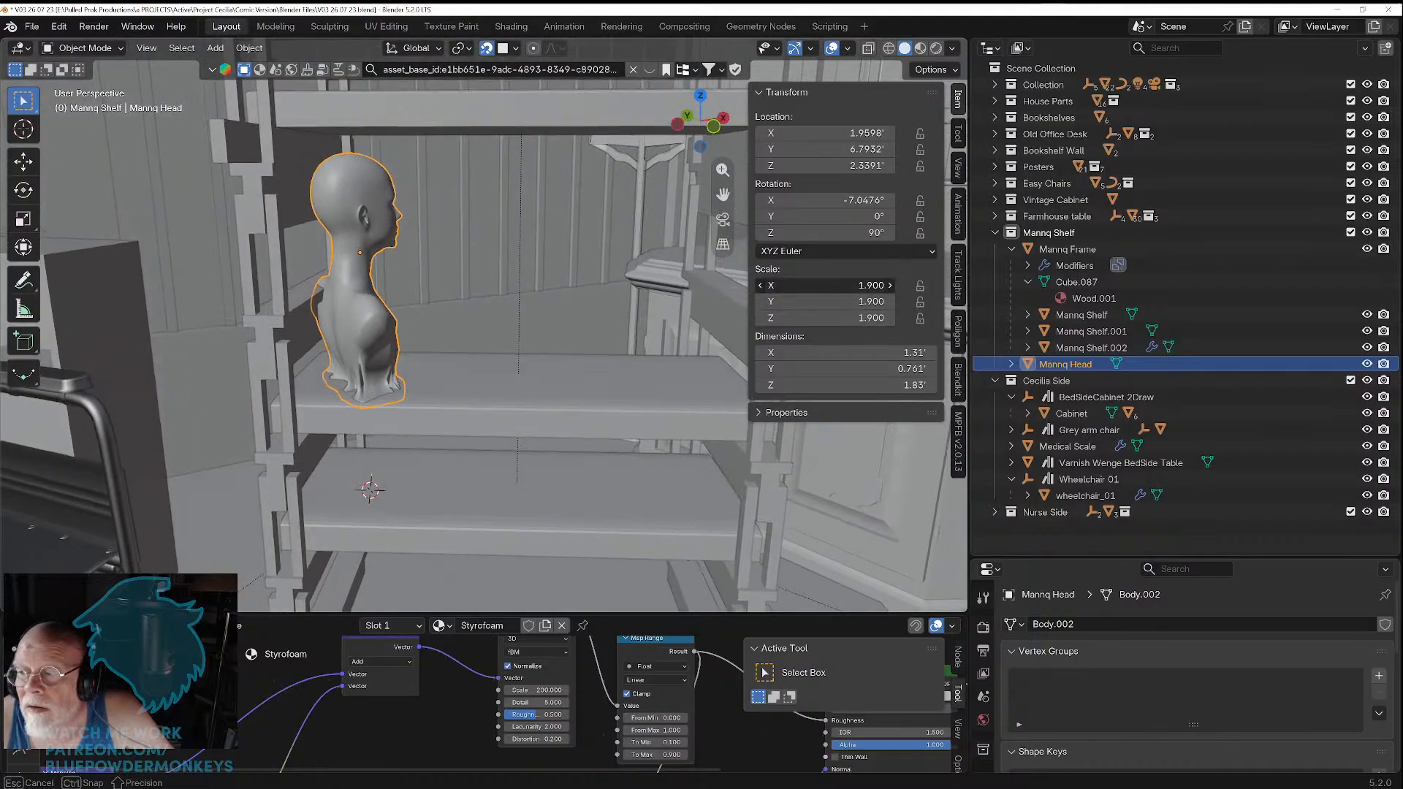
{"action": "type", "text": "1.5"}
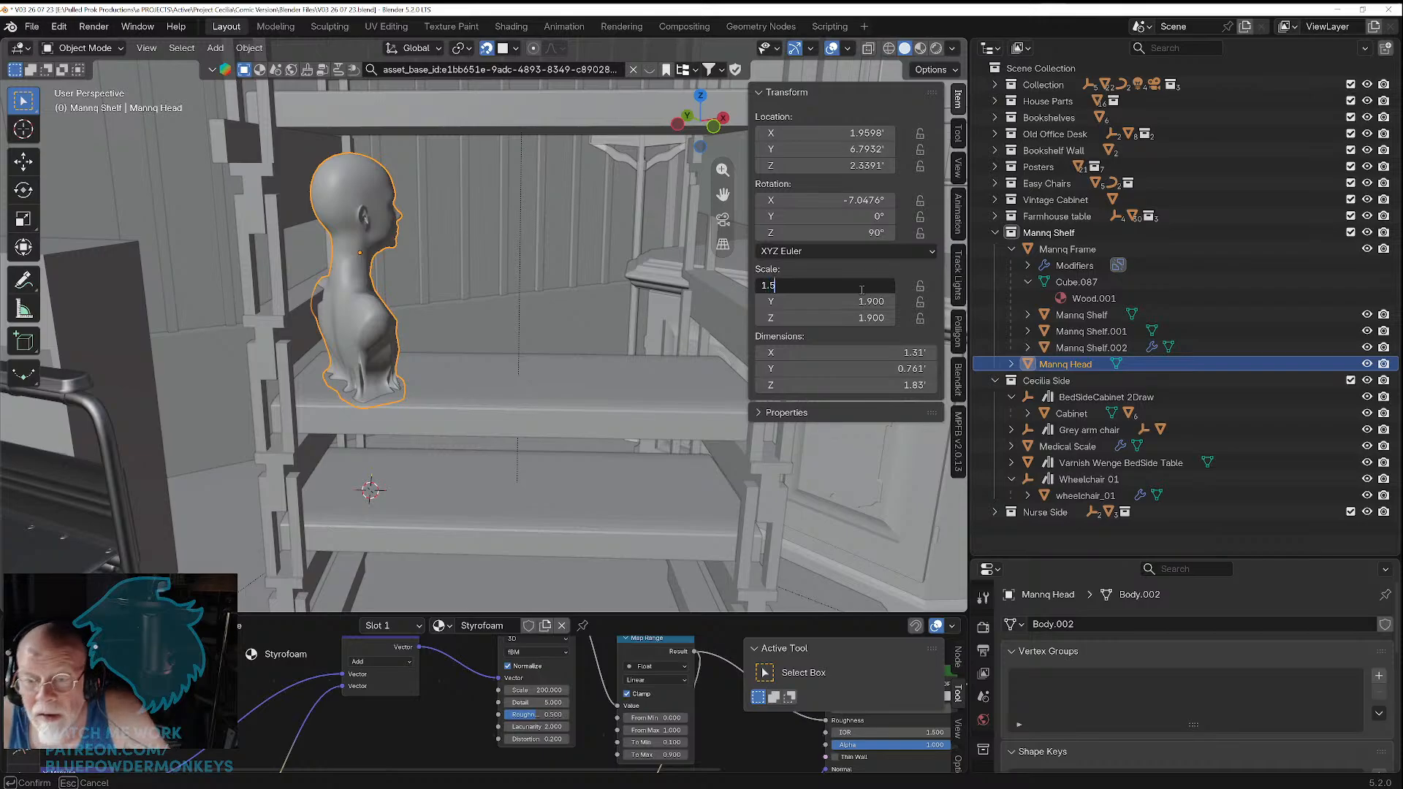
{"action": "key", "text": "Return"}
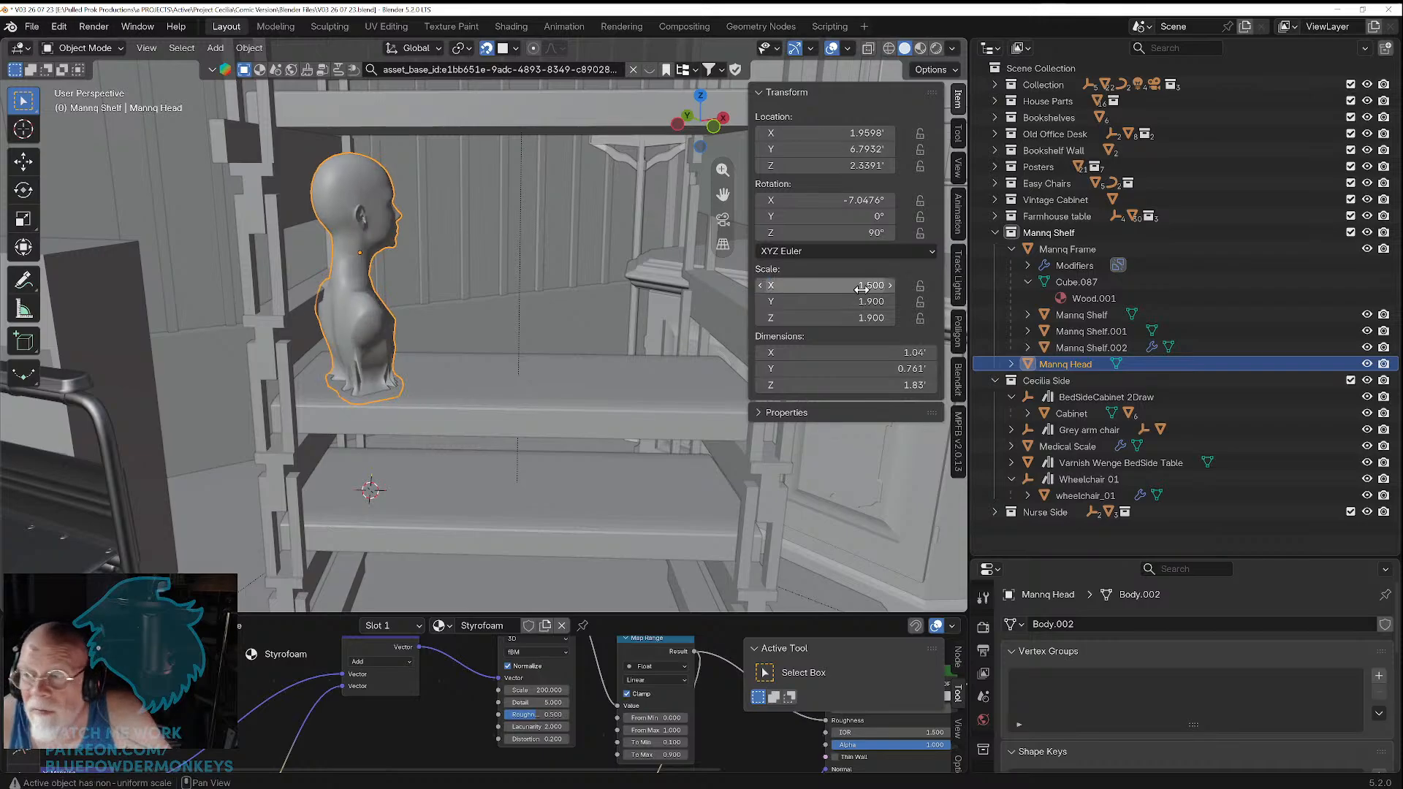
{"action": "left_click", "coordinate": [869, 301]}
{"action": "type", "text": "1"}
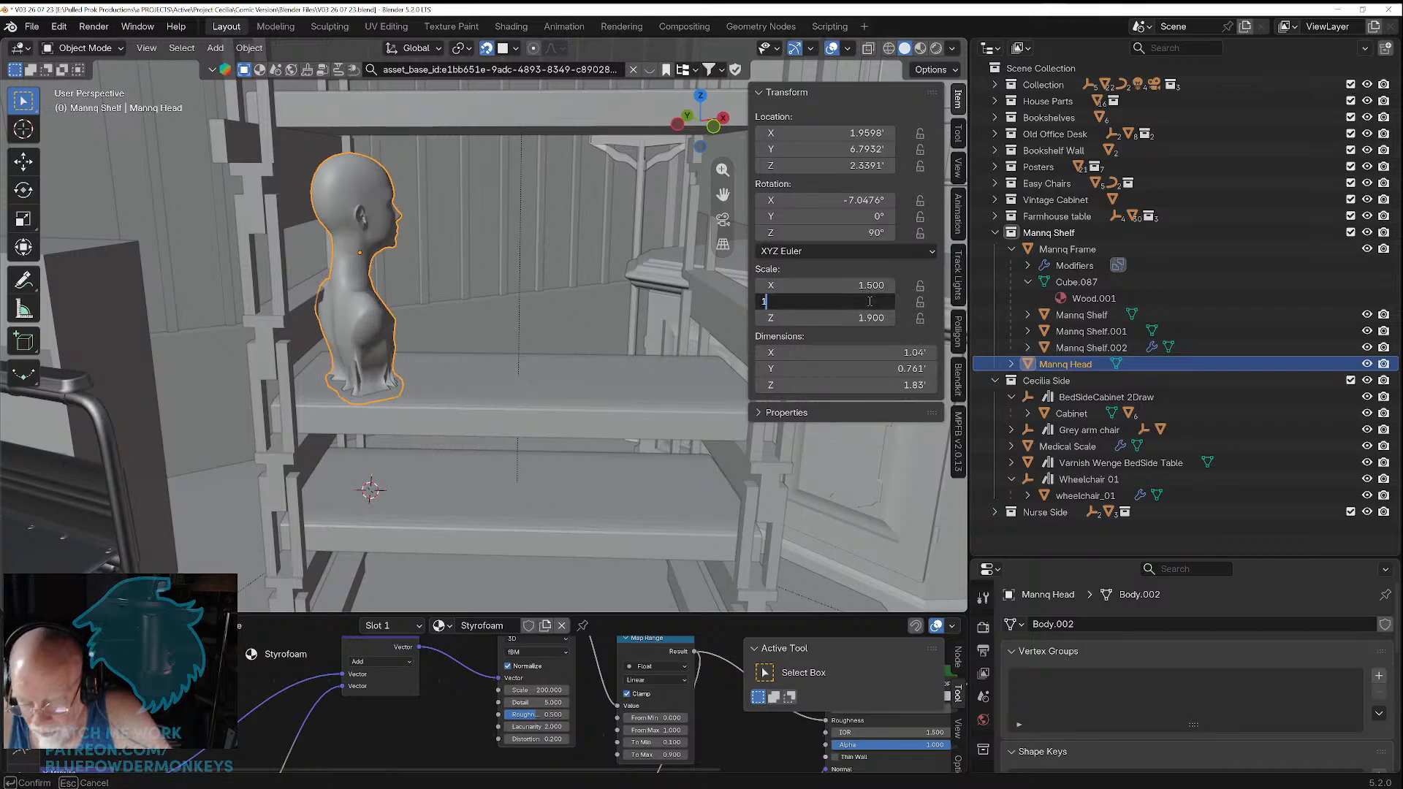
{"action": "type", "text": ".5"}
{"action": "key", "text": "Tab"}
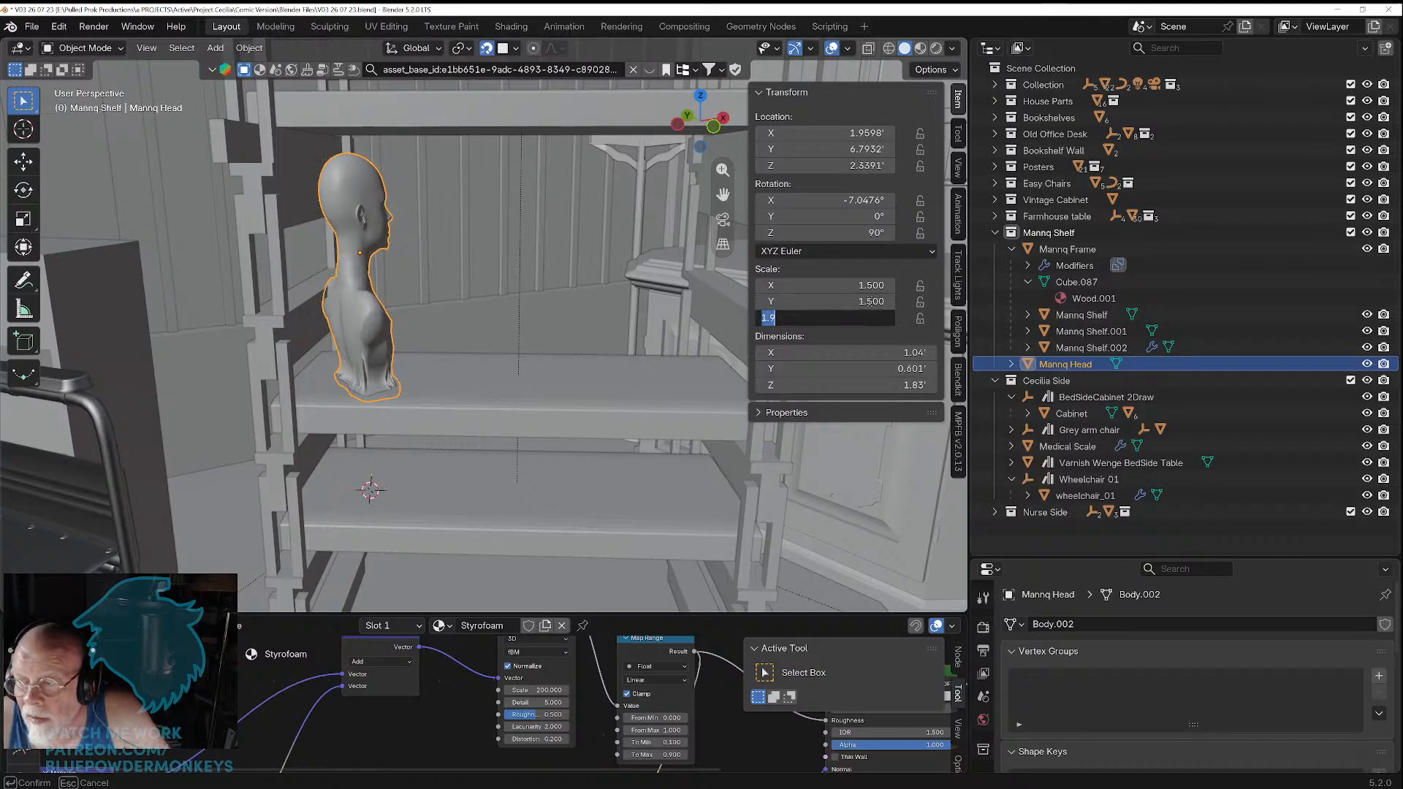
{"action": "type", "text": "1.5"}
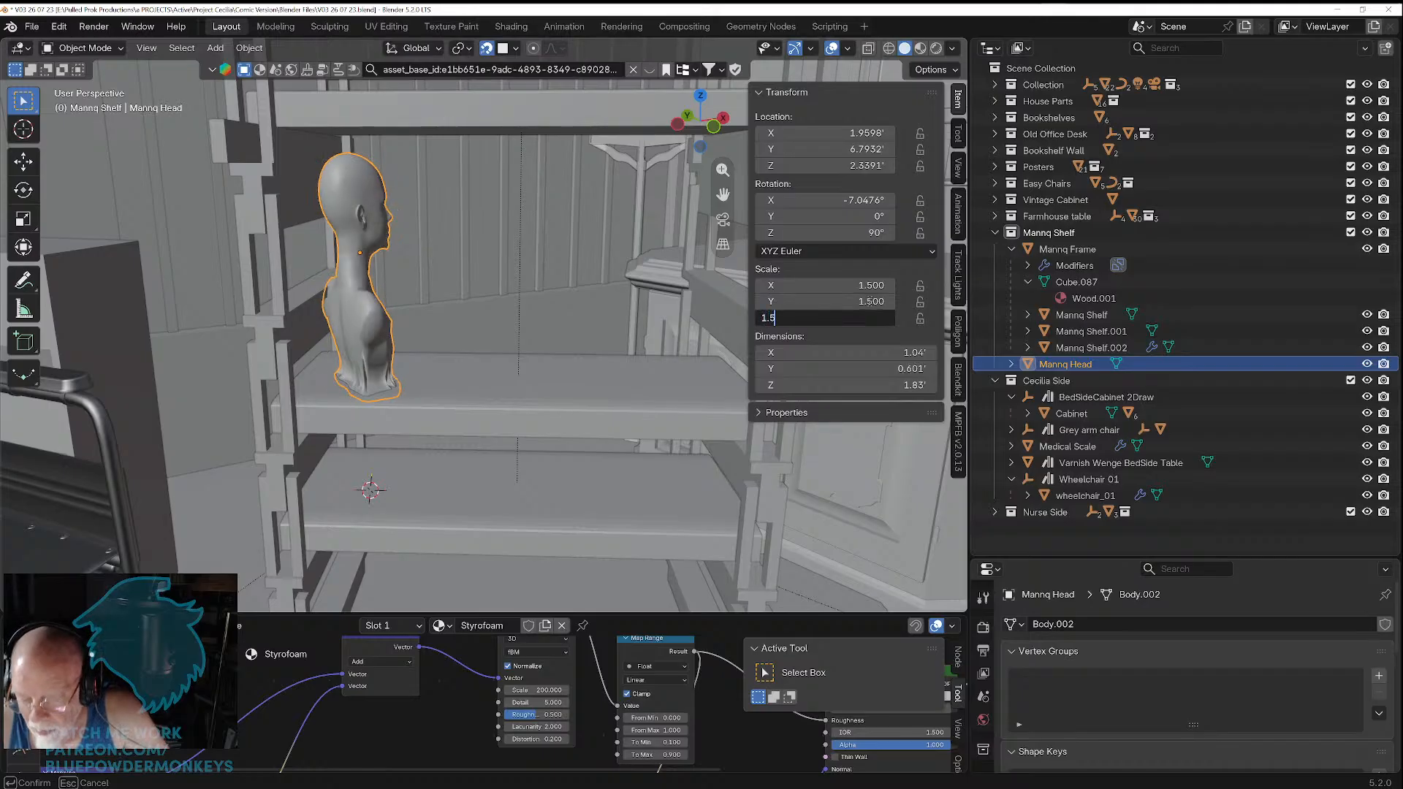
{"action": "key", "text": "Return"}
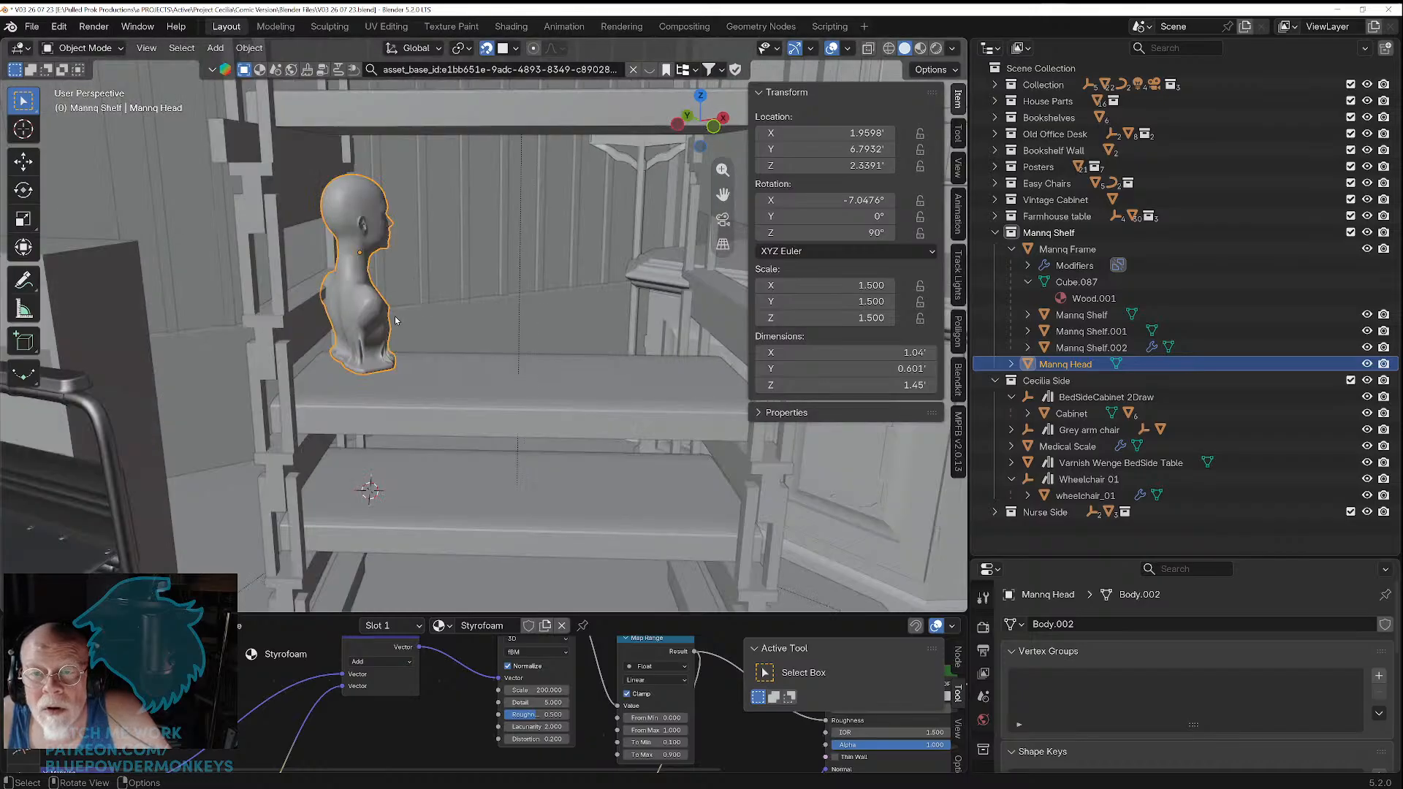
Step: Set the Mannq Head's scale to 1.65 on the X, Y and Z axes
{"action": "left_click", "coordinate": [873, 285]}
{"action": "type", "text": "1.65"}
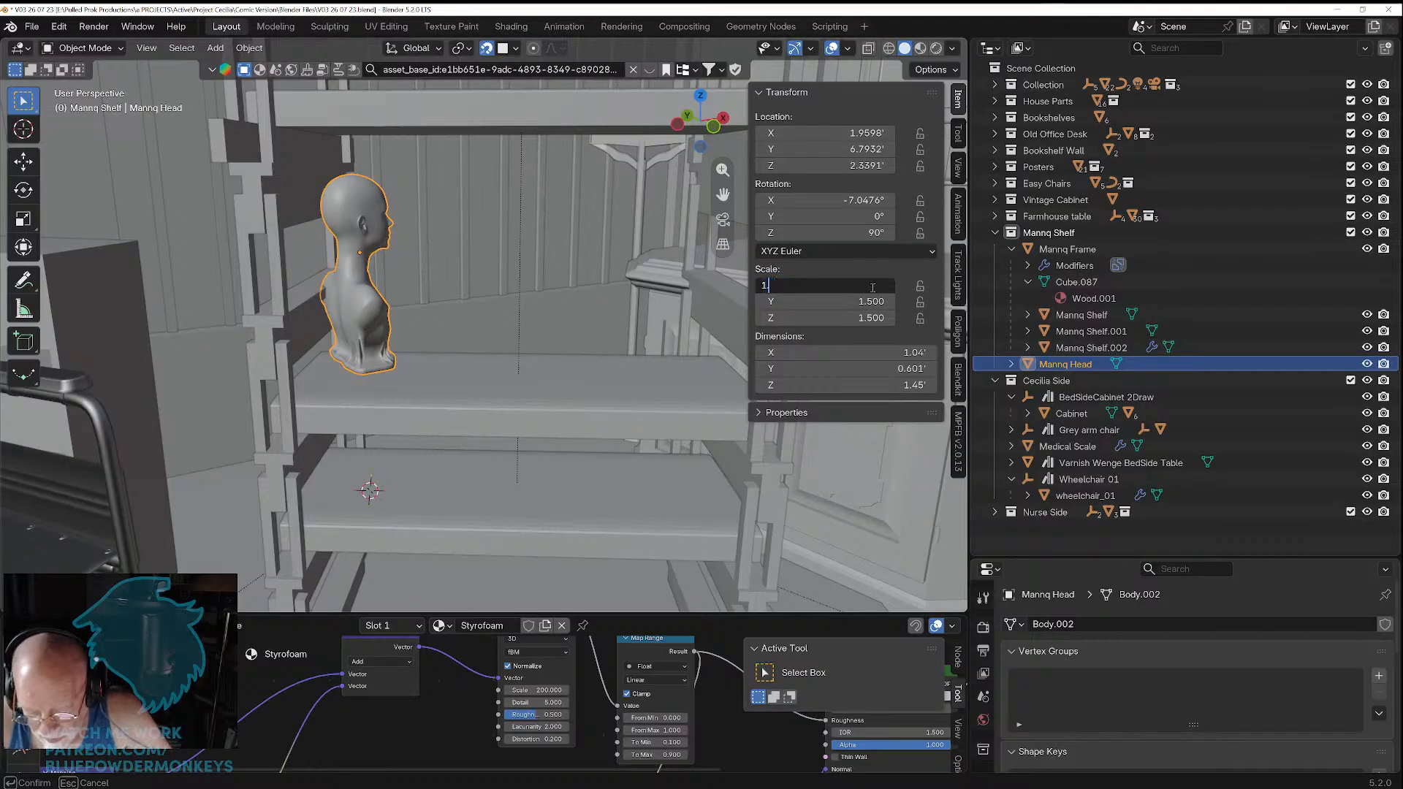
{"action": "key", "text": "Return"}
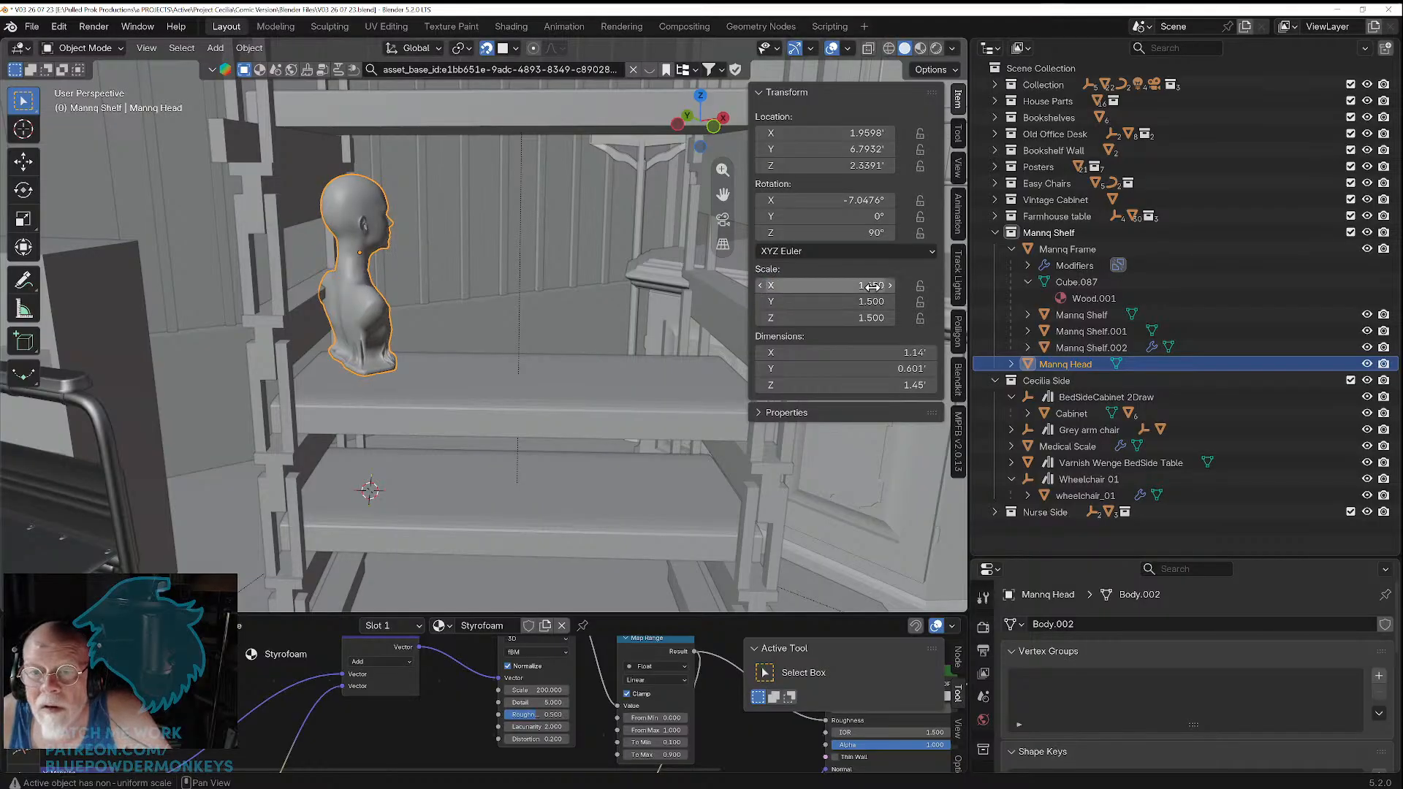
{"action": "left_click", "coordinate": [873, 285]}
{"action": "left_click", "coordinate": [873, 286]}
{"action": "left_click_drag", "start_coordinate": [871, 287], "coordinate": [749, 283]}
{"action": "key", "text": "ctrl+c"}
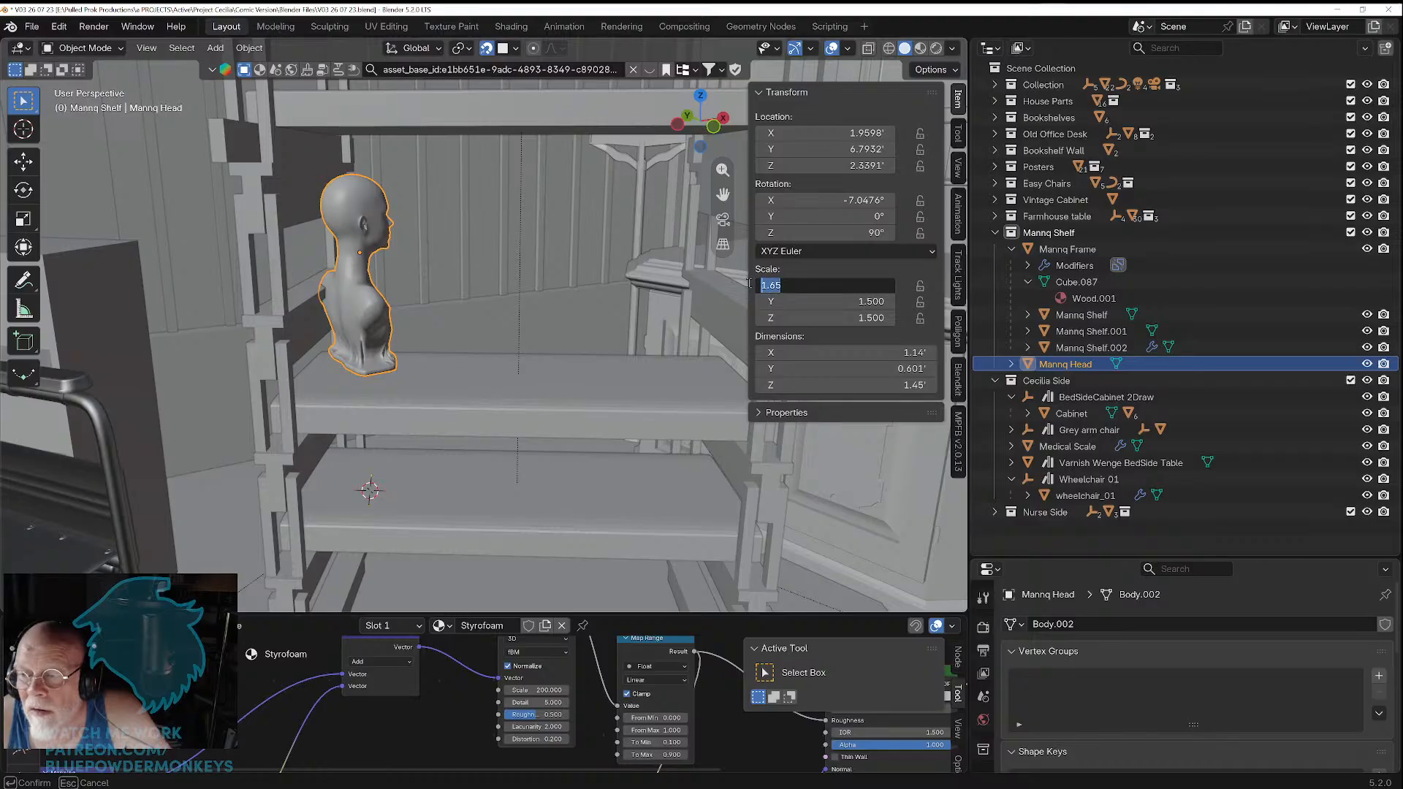
{"action": "left_click", "coordinate": [811, 304]}
{"action": "key", "text": "ctrl+v"}
{"action": "left_click", "coordinate": [820, 319]}
{"action": "key", "text": "ctrl+v"}
{"action": "key", "text": "Return"}
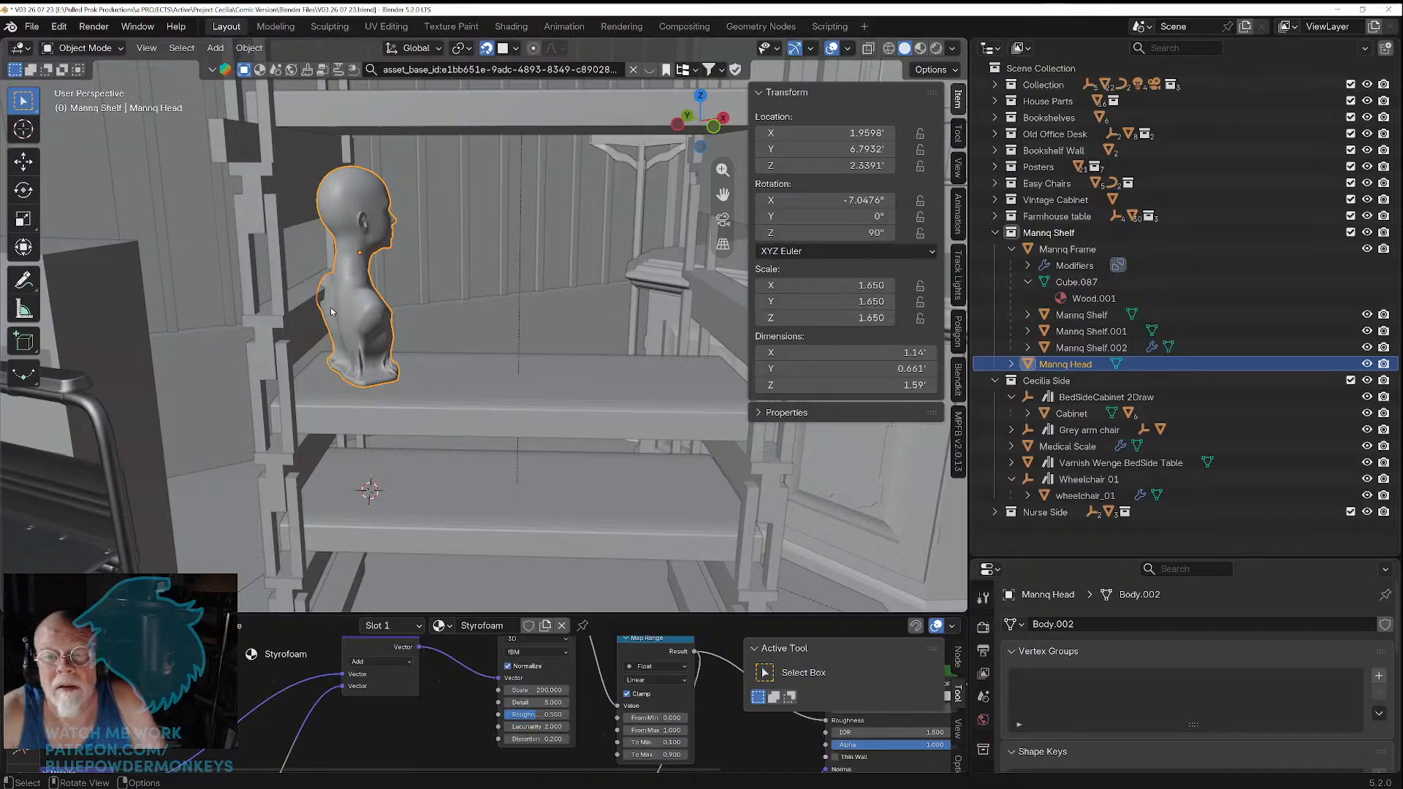
Step: Lower the Mannq Head along global Z by about 0.10' to the middle shelf, with snapping on
{"action": "mouse_move", "coordinate": [370, 354]}
{"action": "middle_mouse_down"}
{"action": "mouse_move", "coordinate": [370, 343]}
{"action": "mouse_move", "coordinate": [313, 341]}
{"action": "mouse_move", "coordinate": [363, 348]}
{"action": "middle_mouse_up"}
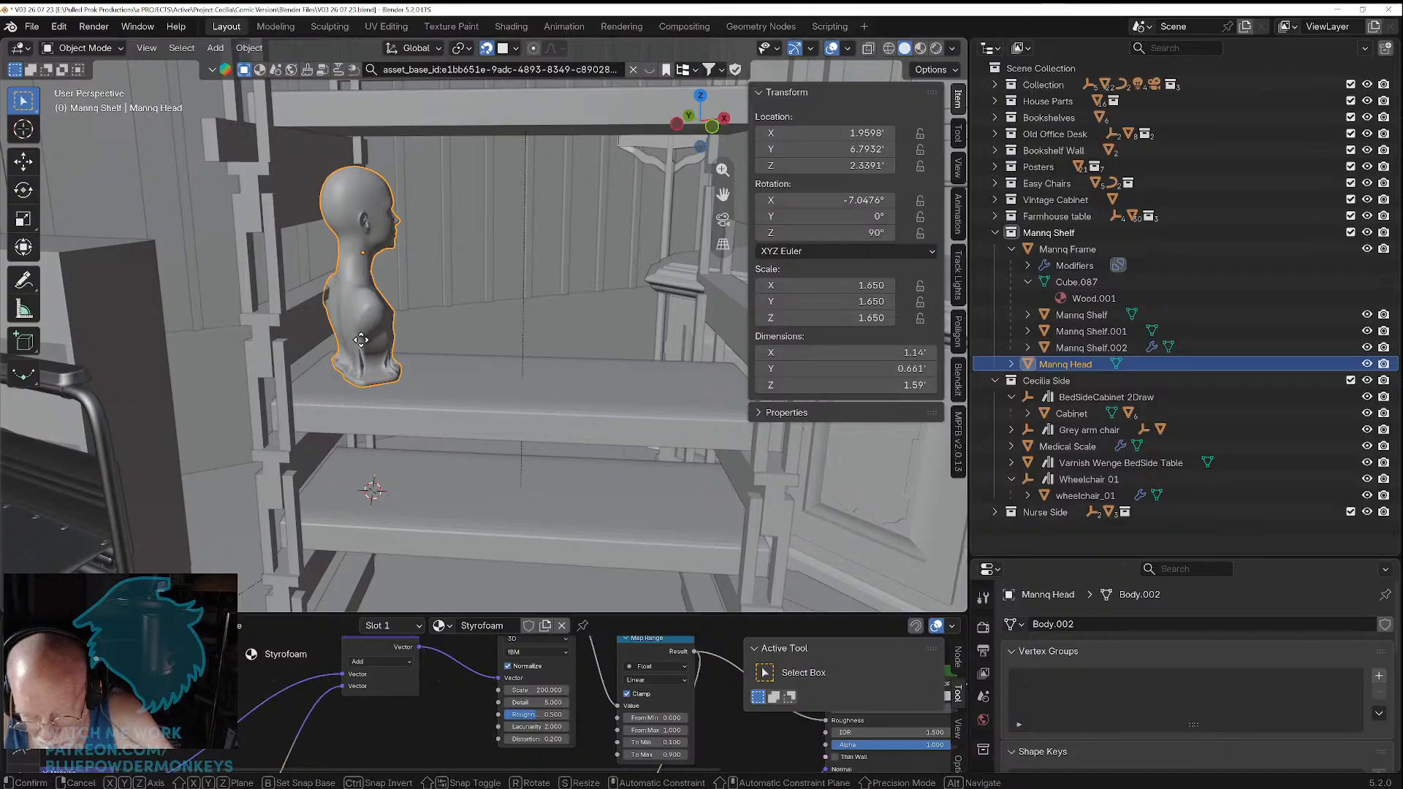
{"action": "key", "text": "g"}
{"action": "key", "text": "z"}
{"action": "left_click", "coordinate": [418, 368]}
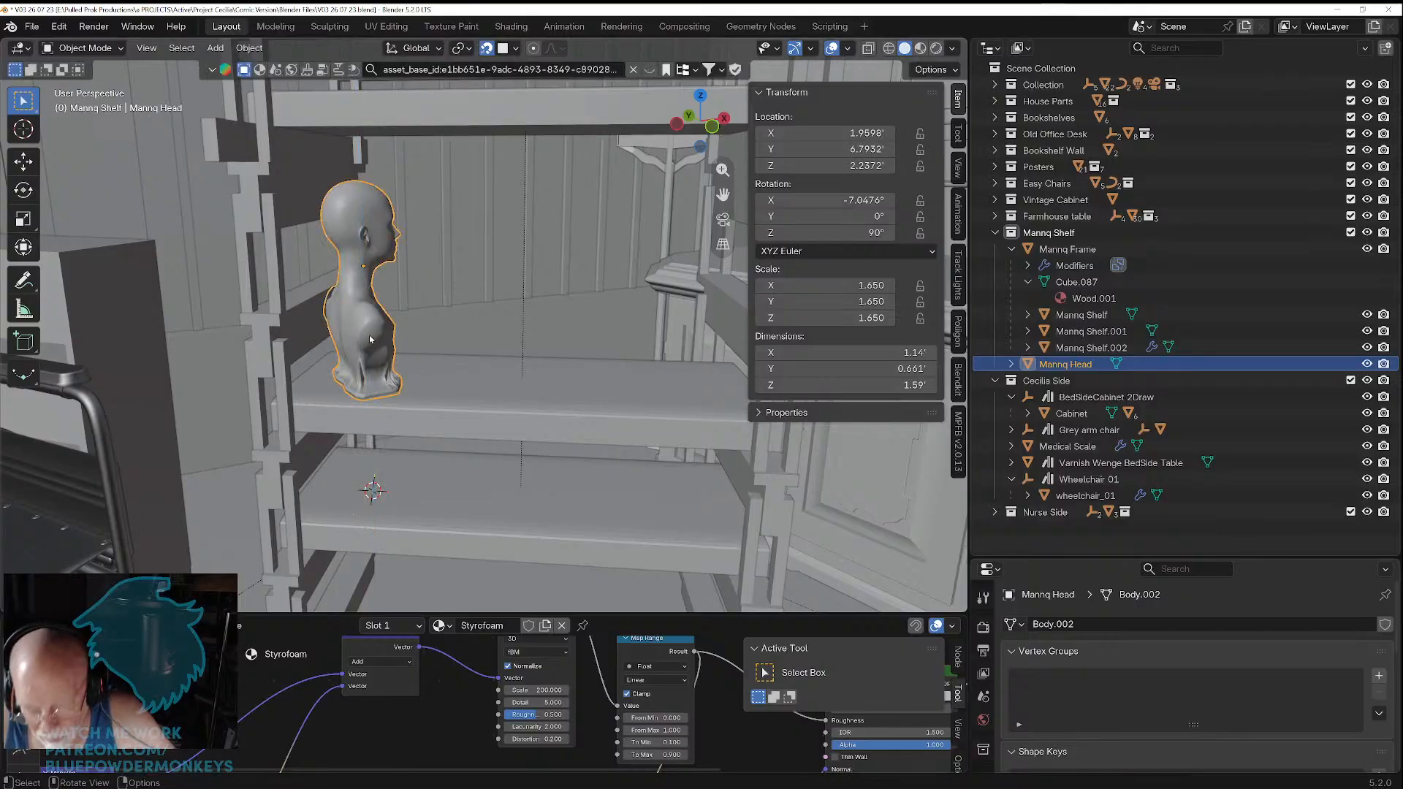
{"action": "key", "text": "g"}
{"action": "key", "text": "y"}
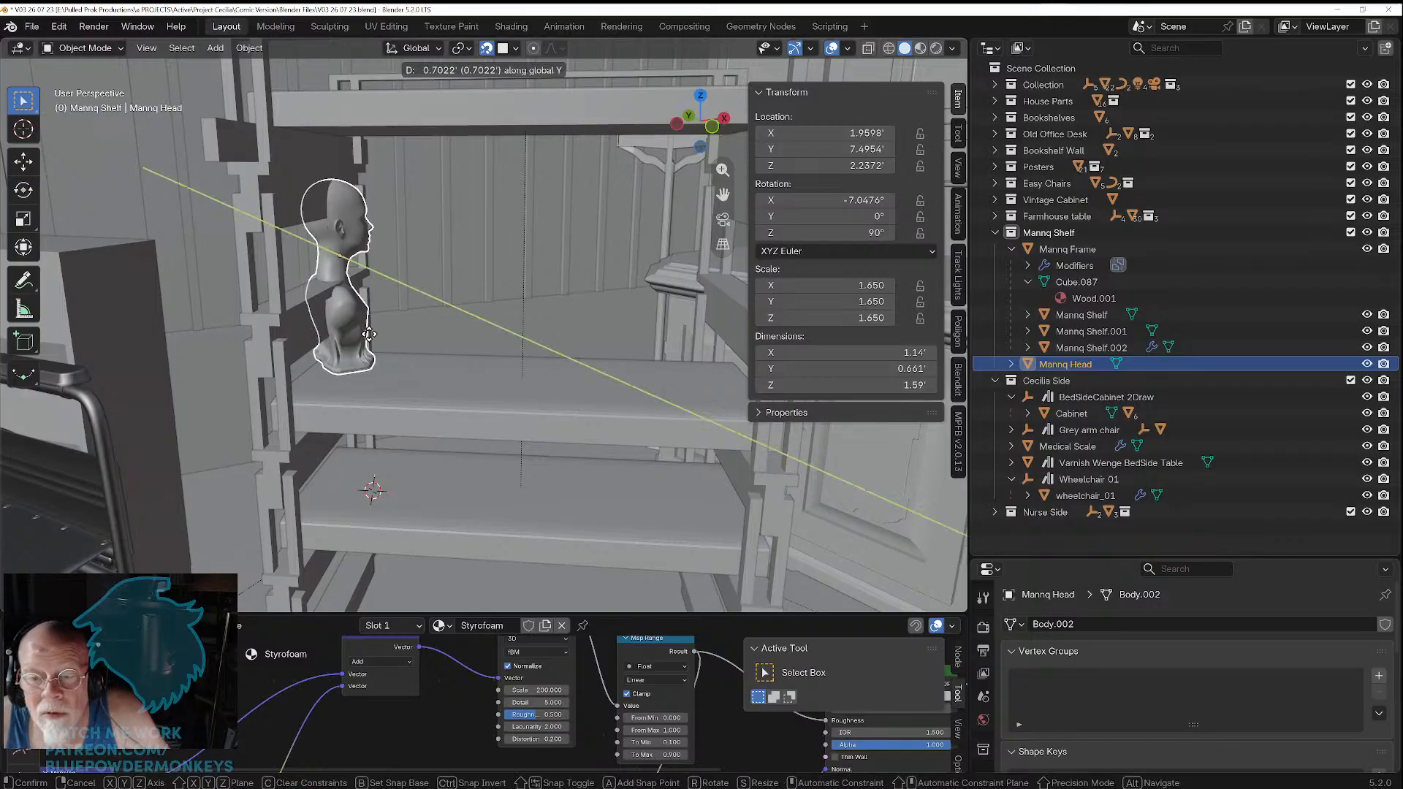
{"action": "key", "text": "Escape"}
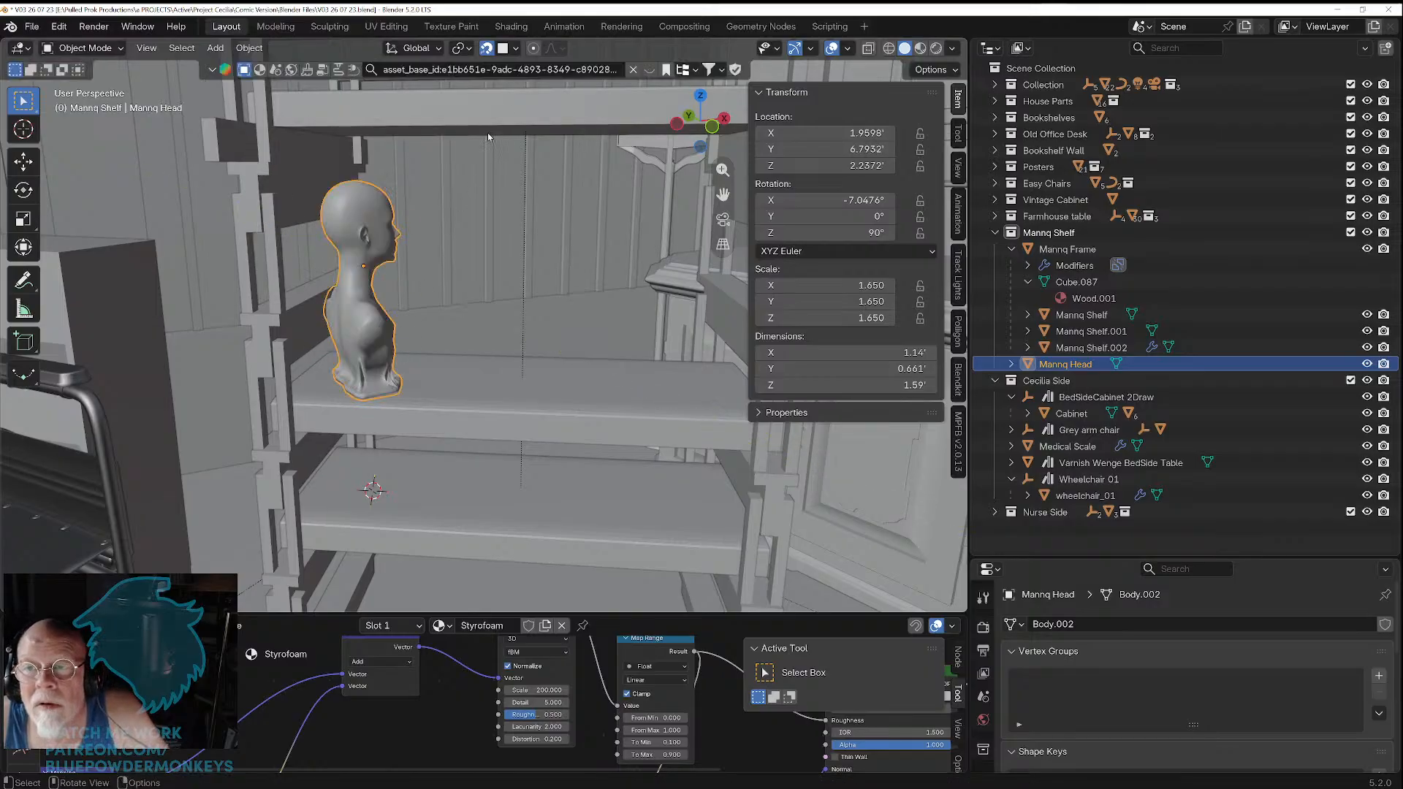
Step: Switch the transform orientation to Local and, with snapping off, move the Mannq Head about -0.14' along its local Y axis
{"action": "left_click", "coordinate": [413, 48]}
{"action": "left_click", "coordinate": [407, 117]}
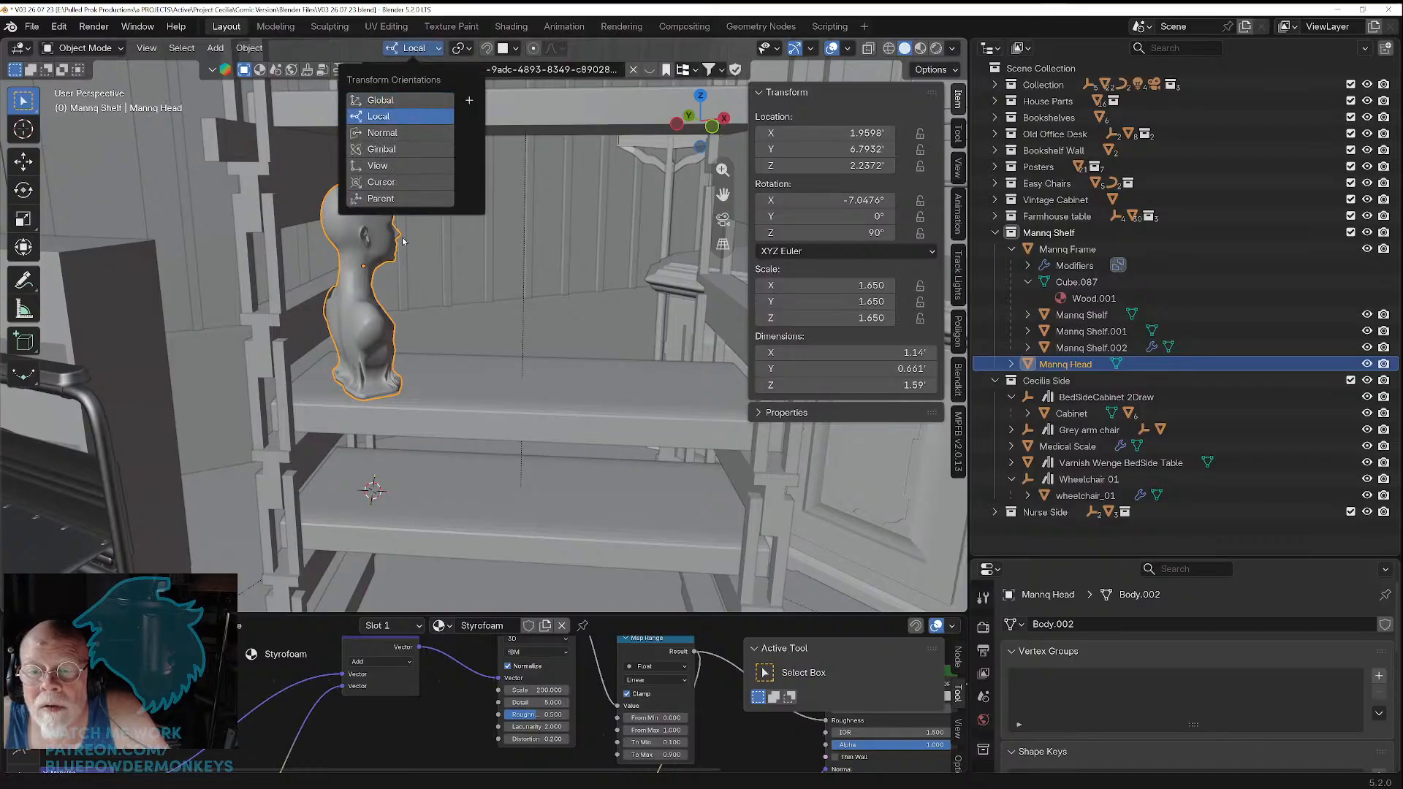
{"action": "left_click", "coordinate": [371, 342]}
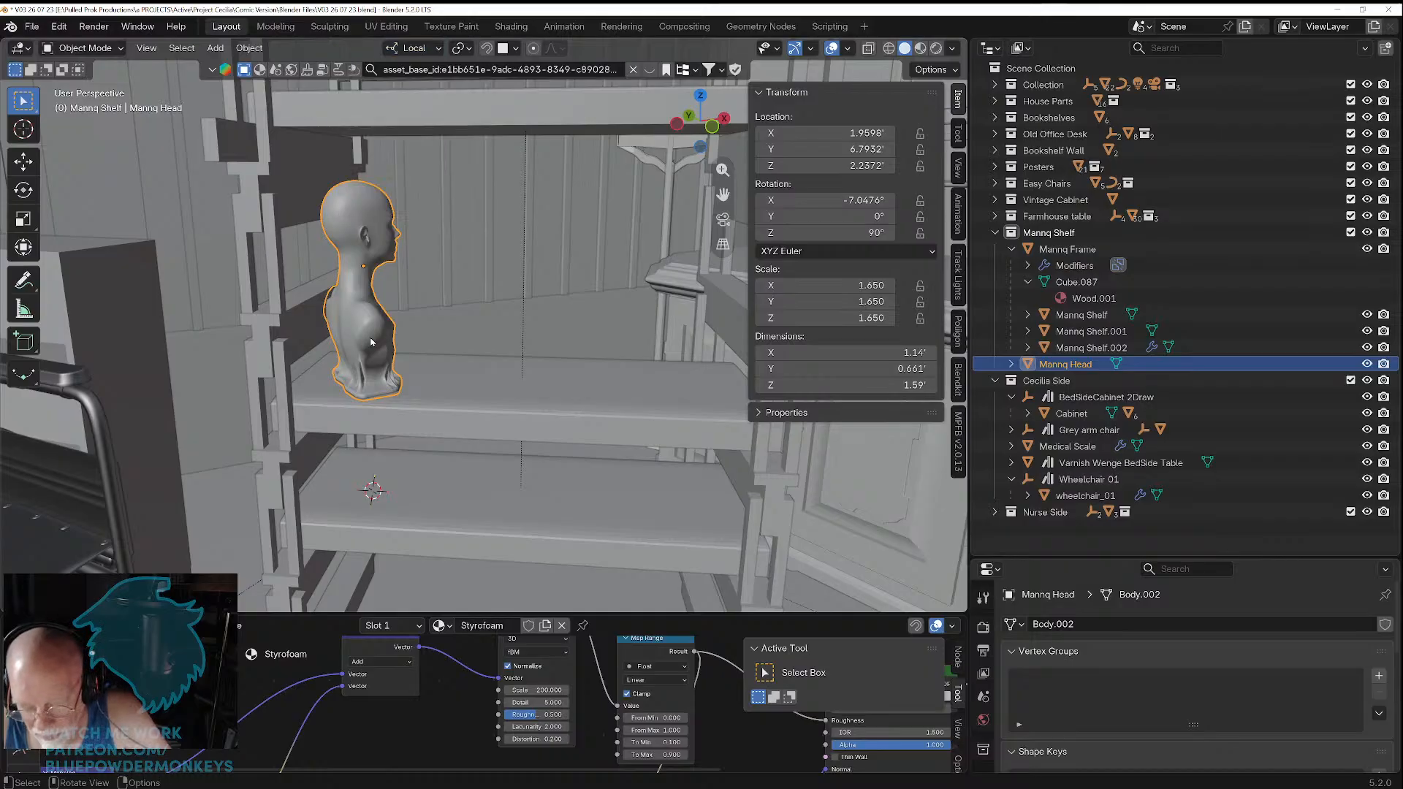
{"action": "key", "text": "g"}
{"action": "key", "text": "y"}
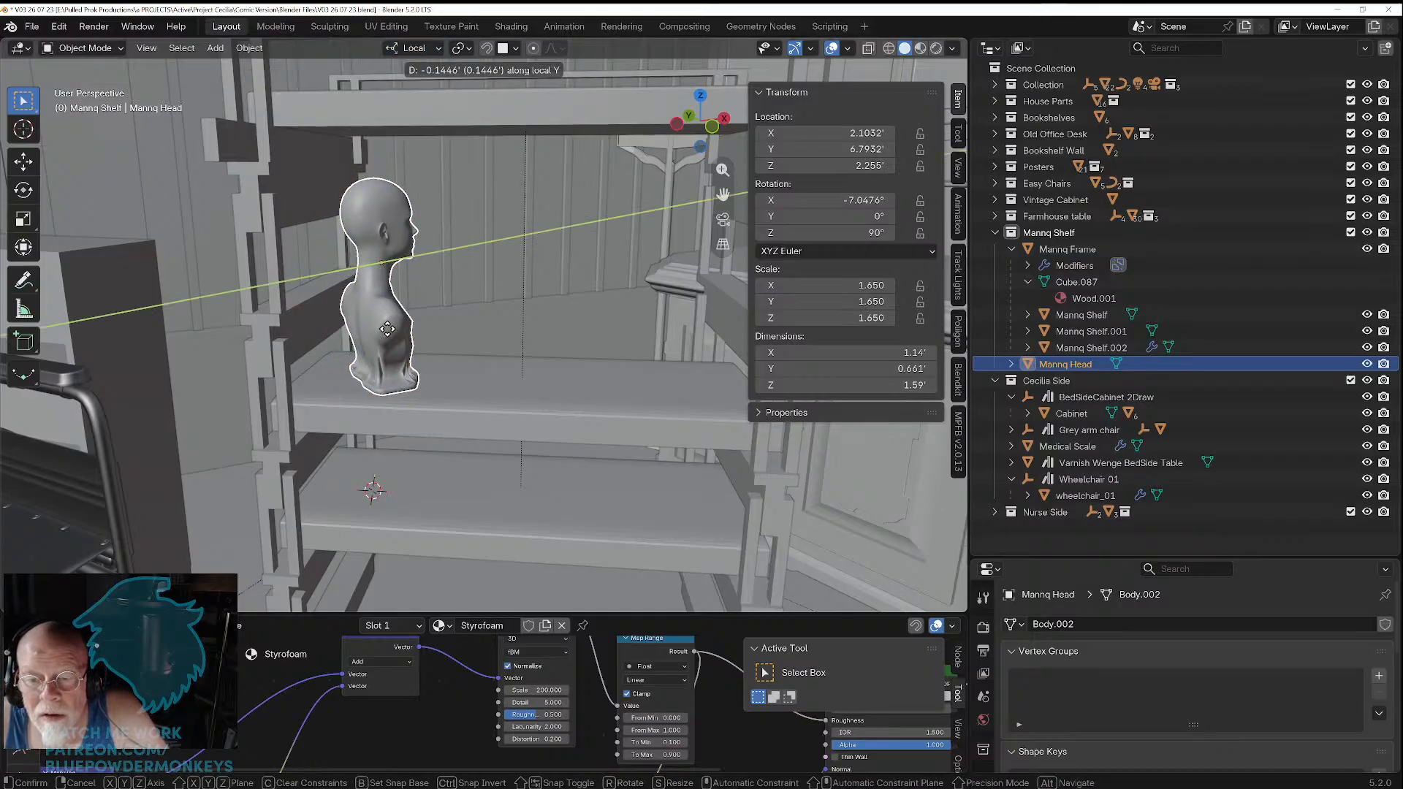
{"action": "left_click", "coordinate": [387, 329]}
Step: Rotate the Mannq Head about its local Z axis to a Z rotation of about 56°
{"action": "key", "text": "r"}
{"action": "key", "text": "z"}
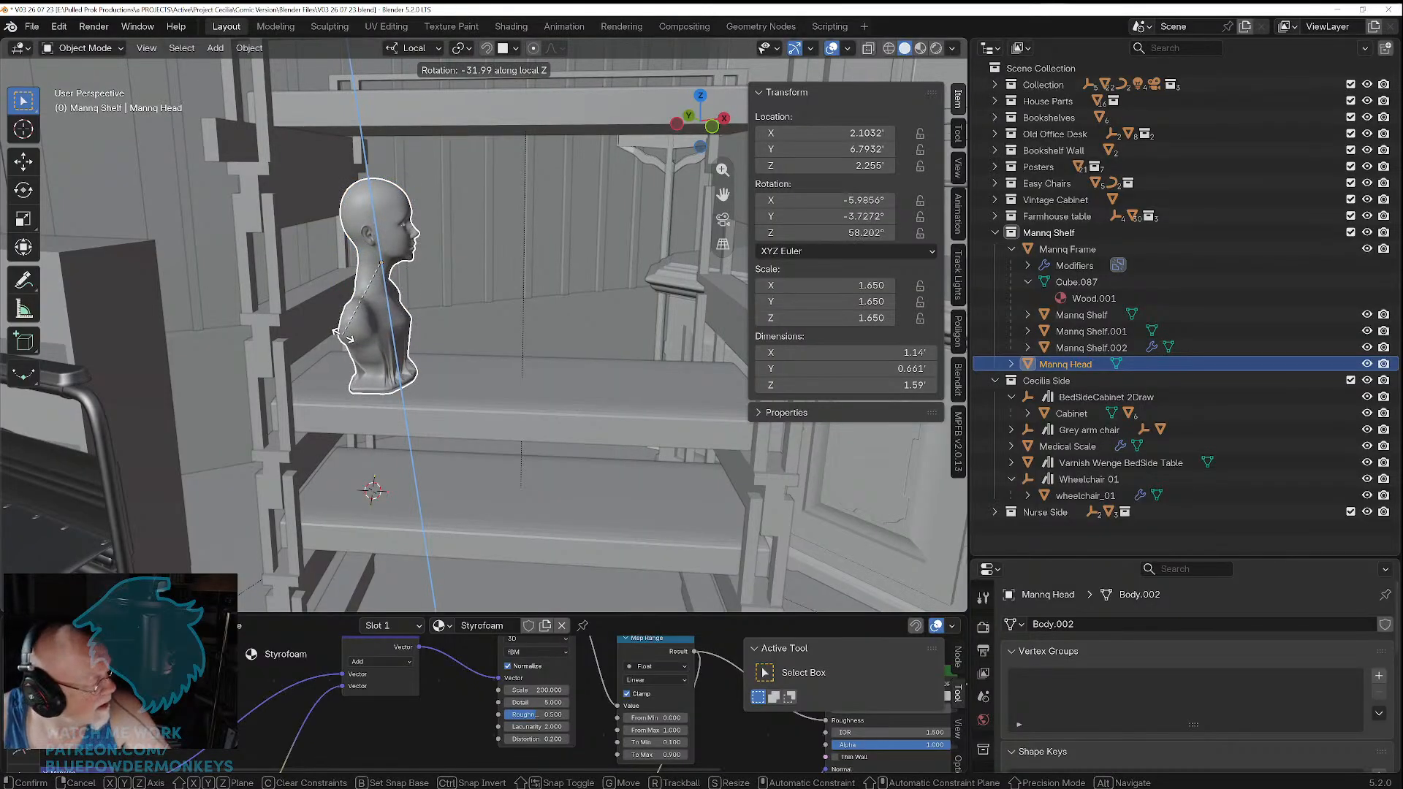
{"action": "left_click", "coordinate": [342, 338]}
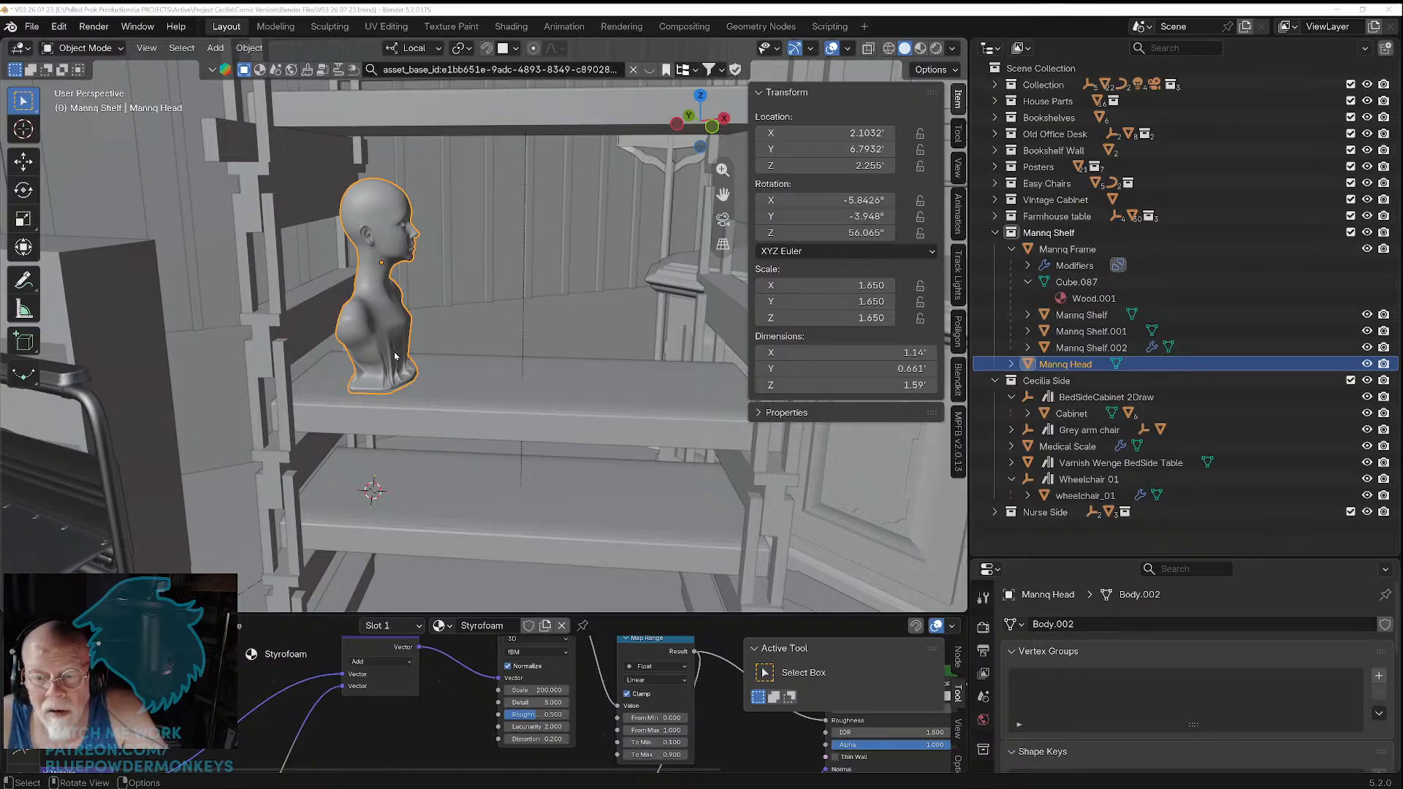
{"action": "key", "text": "g"}
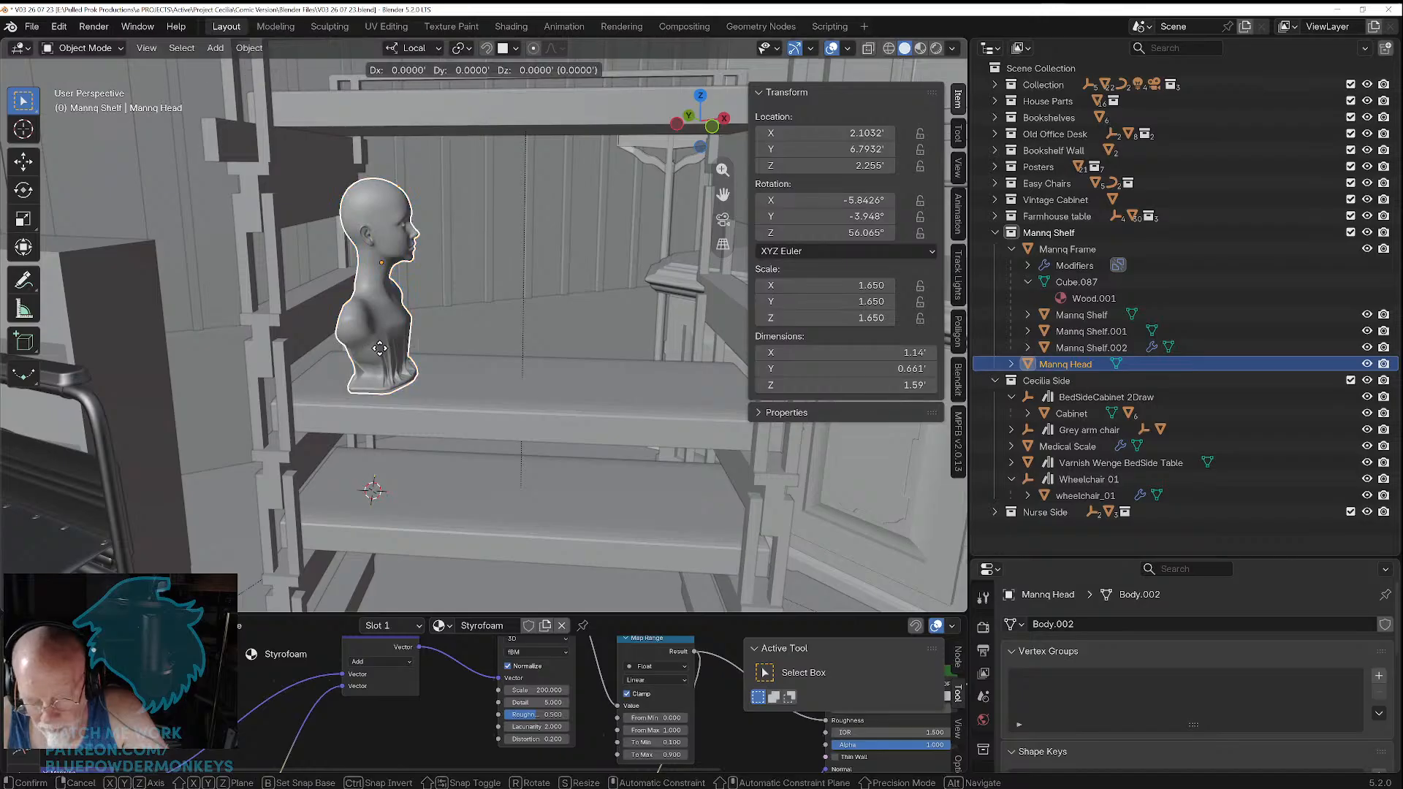
{"action": "key", "text": "x"}
{"action": "key", "text": "x"}
{"action": "key", "text": "Escape"}
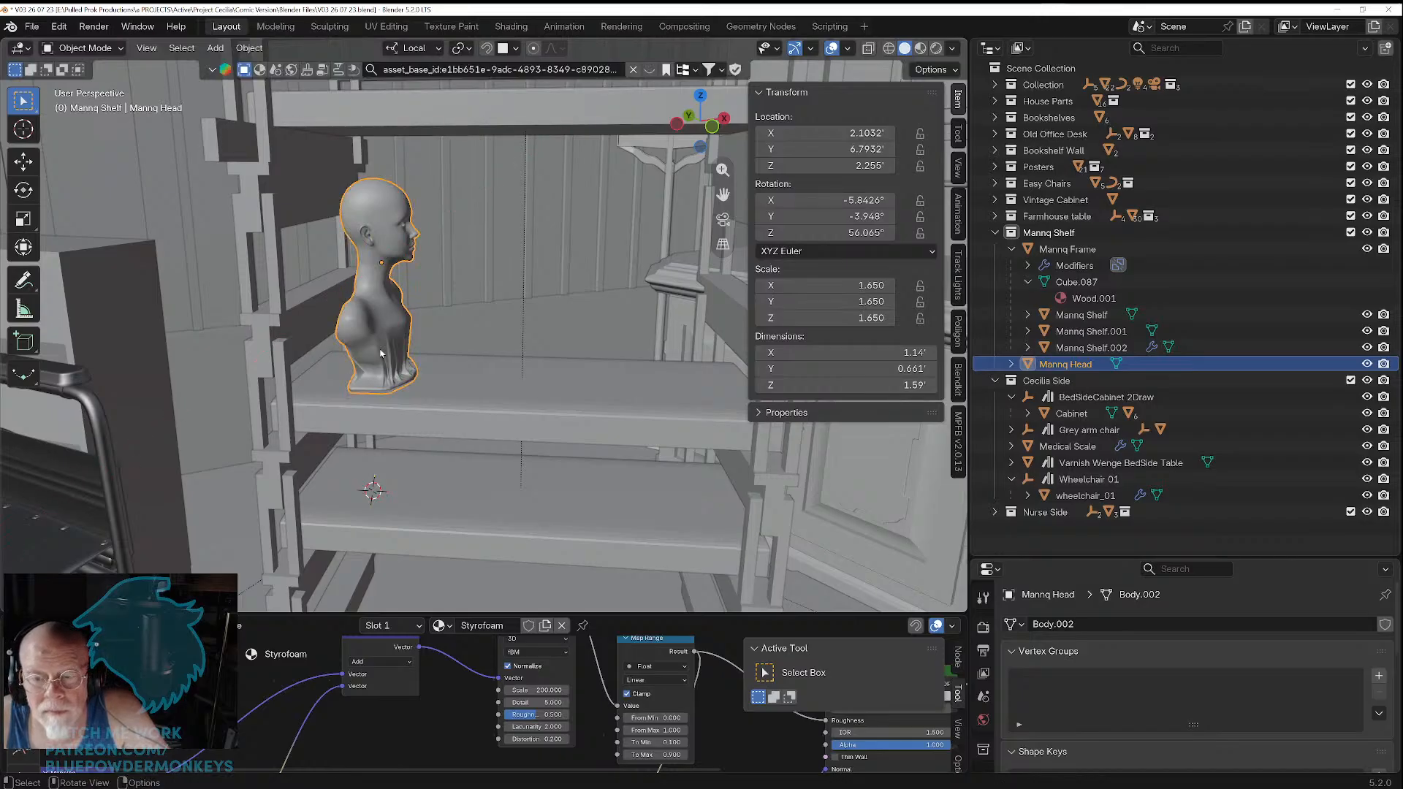
Step: Move the Mannq Head back along its local Y axis by about 0.17', toward the shelf unit's rear post
{"action": "key", "text": "g"}
{"action": "key", "text": "y"}
{"action": "key", "text": "y"}
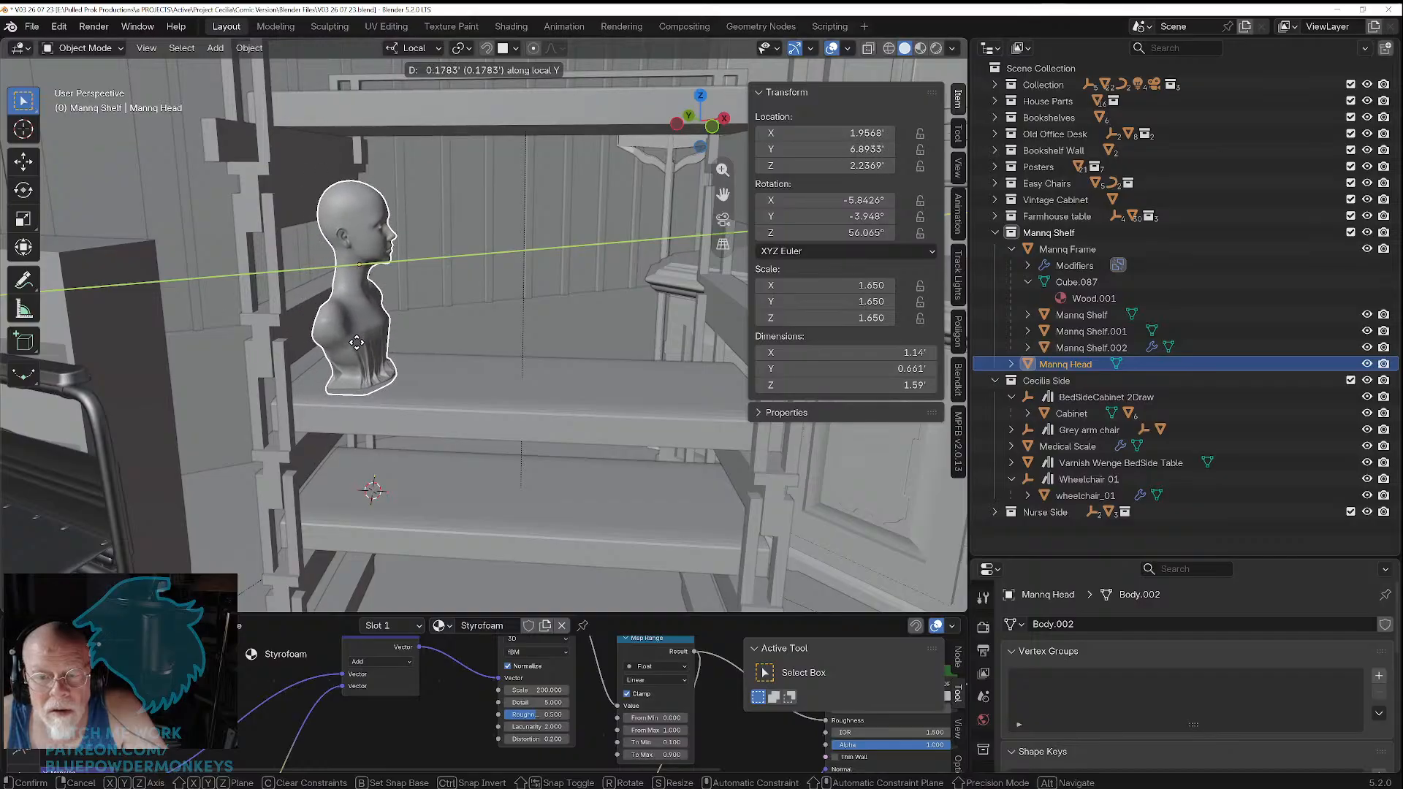
{"action": "left_click", "coordinate": [358, 349]}
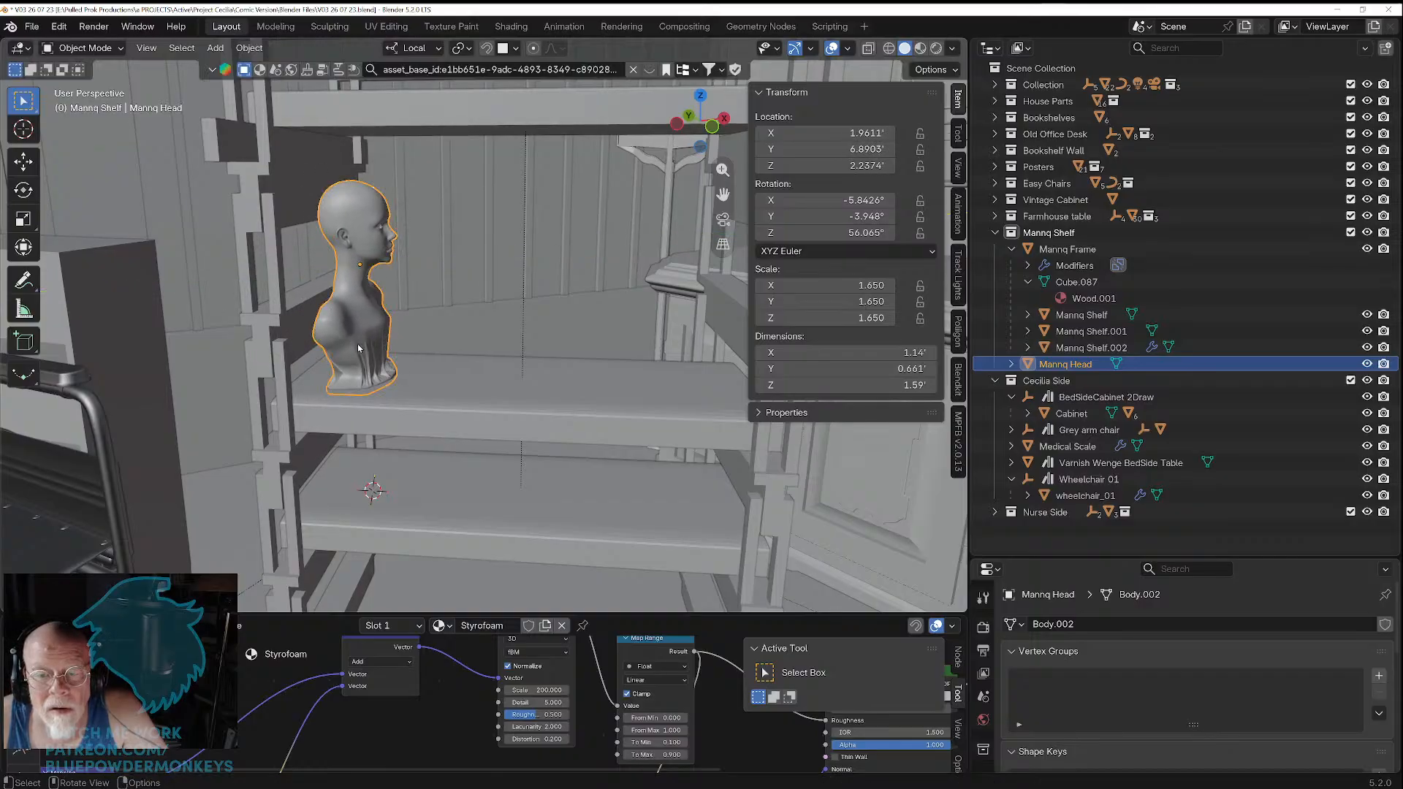
Step: Try duplicating the Mannq Head about -0.75' along local Y on the middle shelf, then undo the copy
{"action": "mouse_move", "coordinate": [349, 346]}
{"action": "middle_mouse_down"}
{"action": "mouse_move", "coordinate": [388, 343]}
{"action": "mouse_move", "coordinate": [346, 355]}
{"action": "middle_mouse_up"}
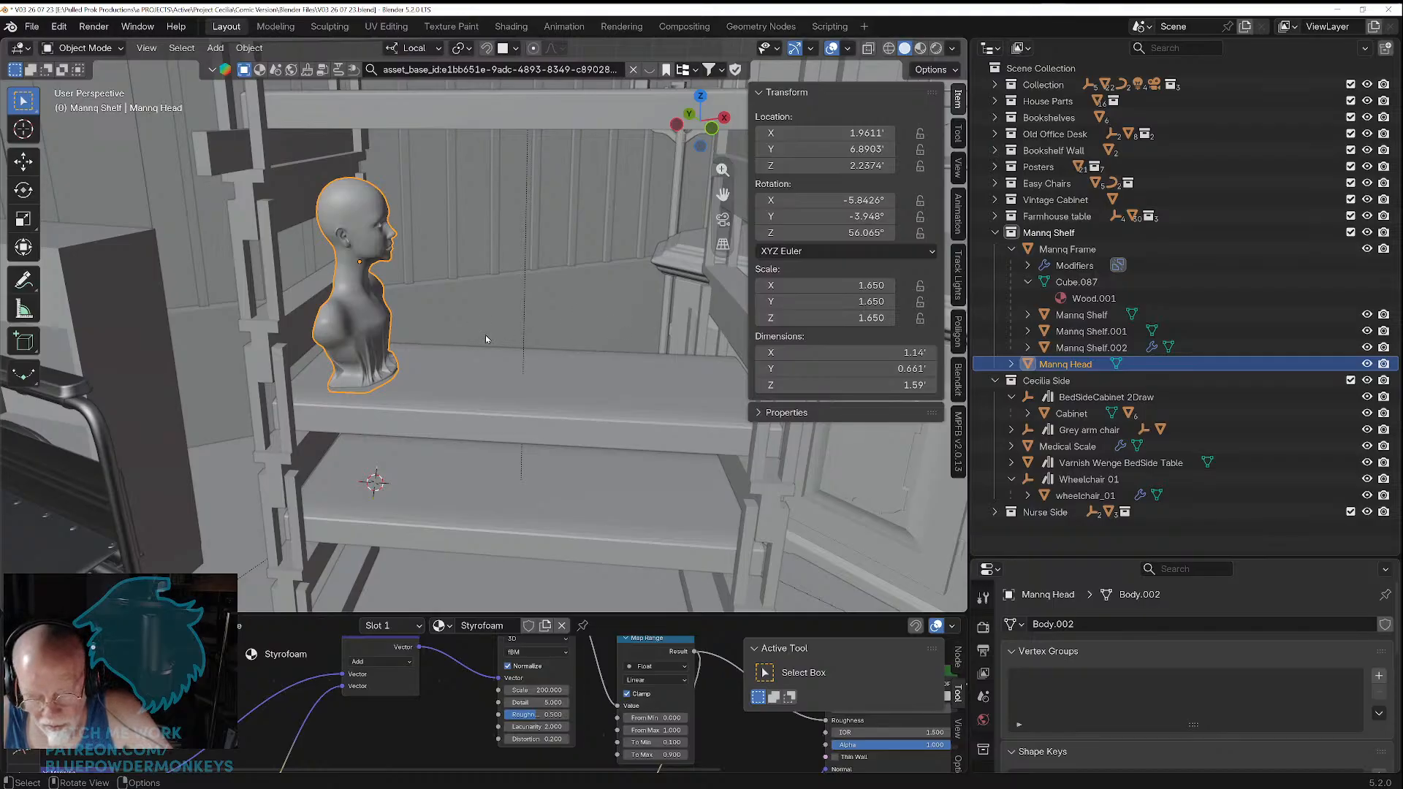
{"action": "key", "text": "shift+d"}
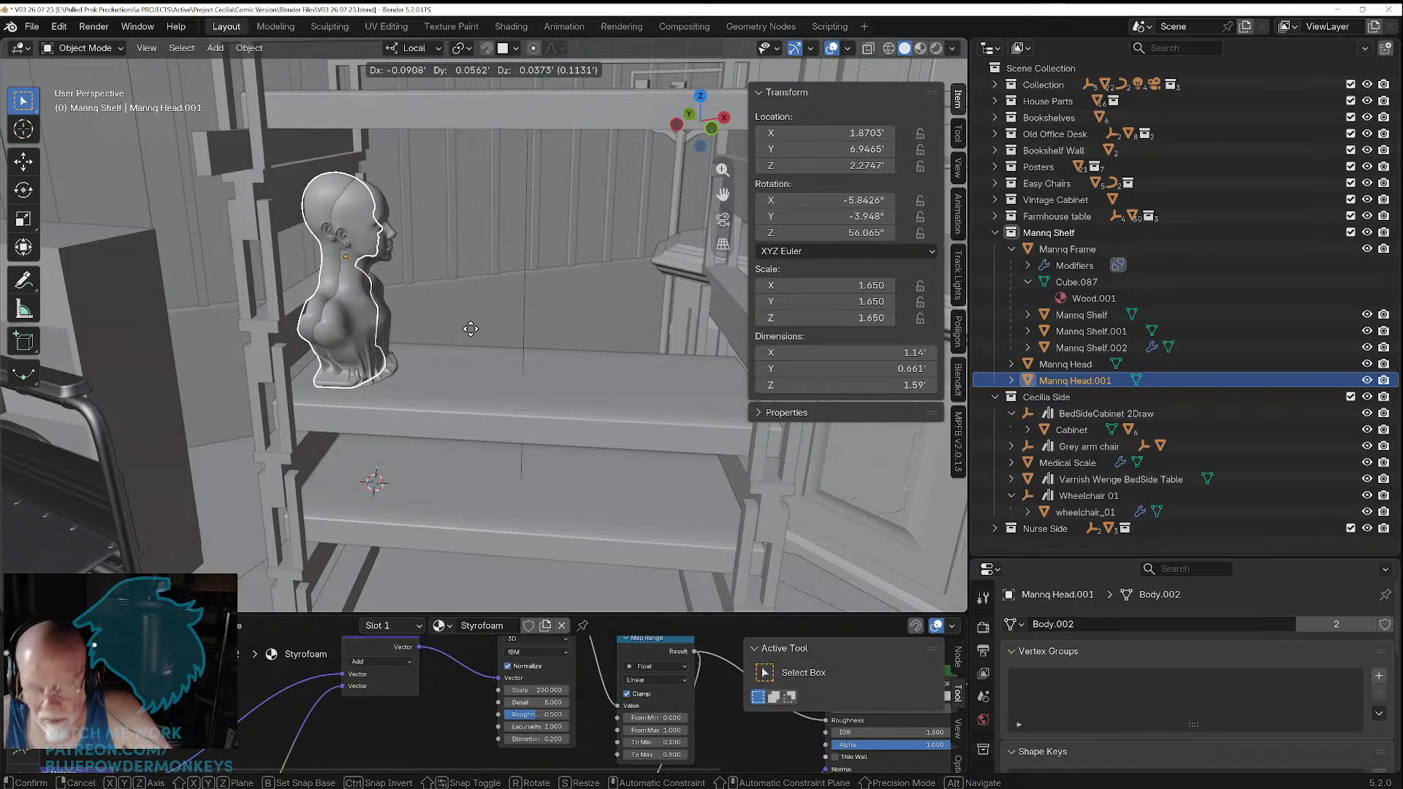
{"action": "key", "text": "y"}
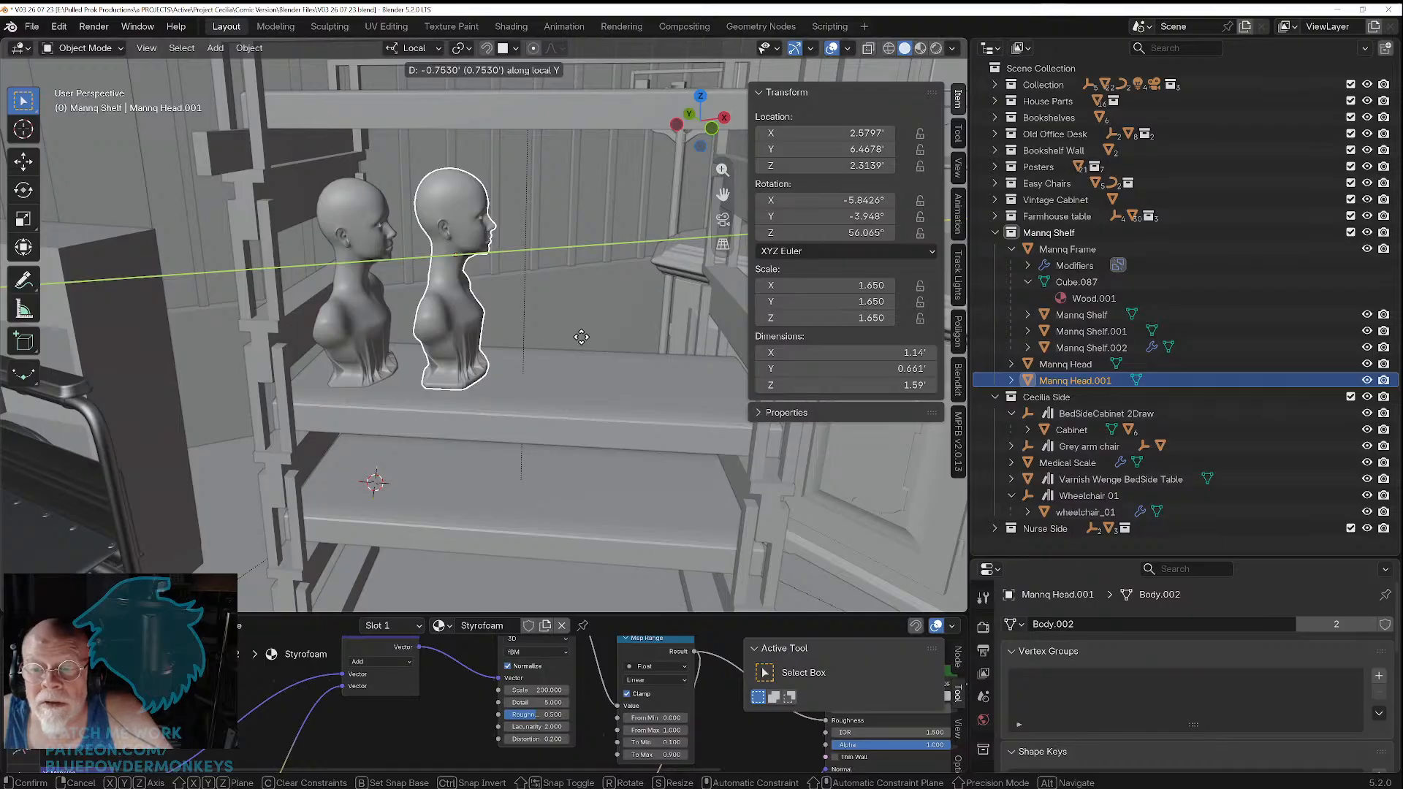
{"action": "left_click", "coordinate": [581, 337]}
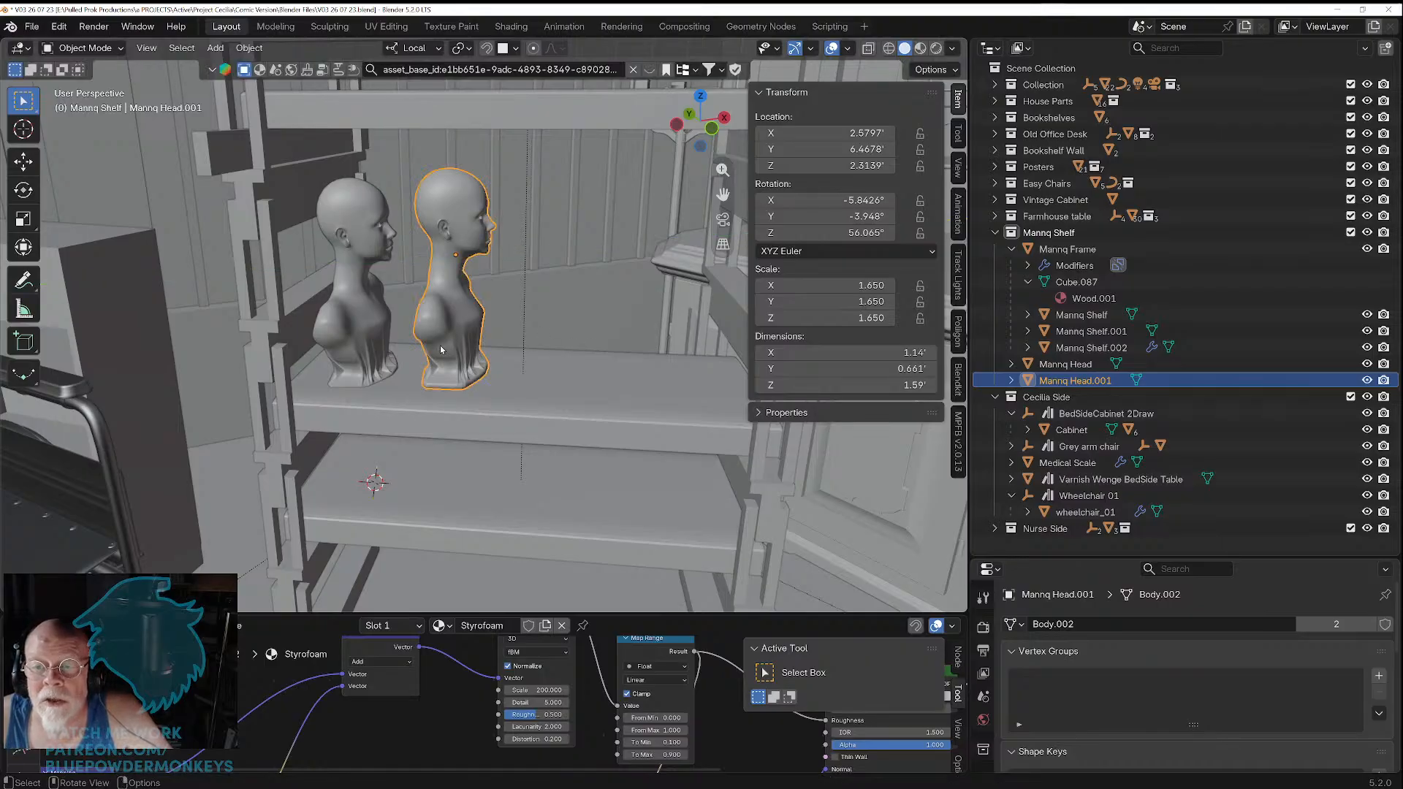
{"action": "middle_click_drag", "start_coordinate": [440, 345], "coordinate": [464, 308]}
{"action": "key", "text": "ctrl+z"}
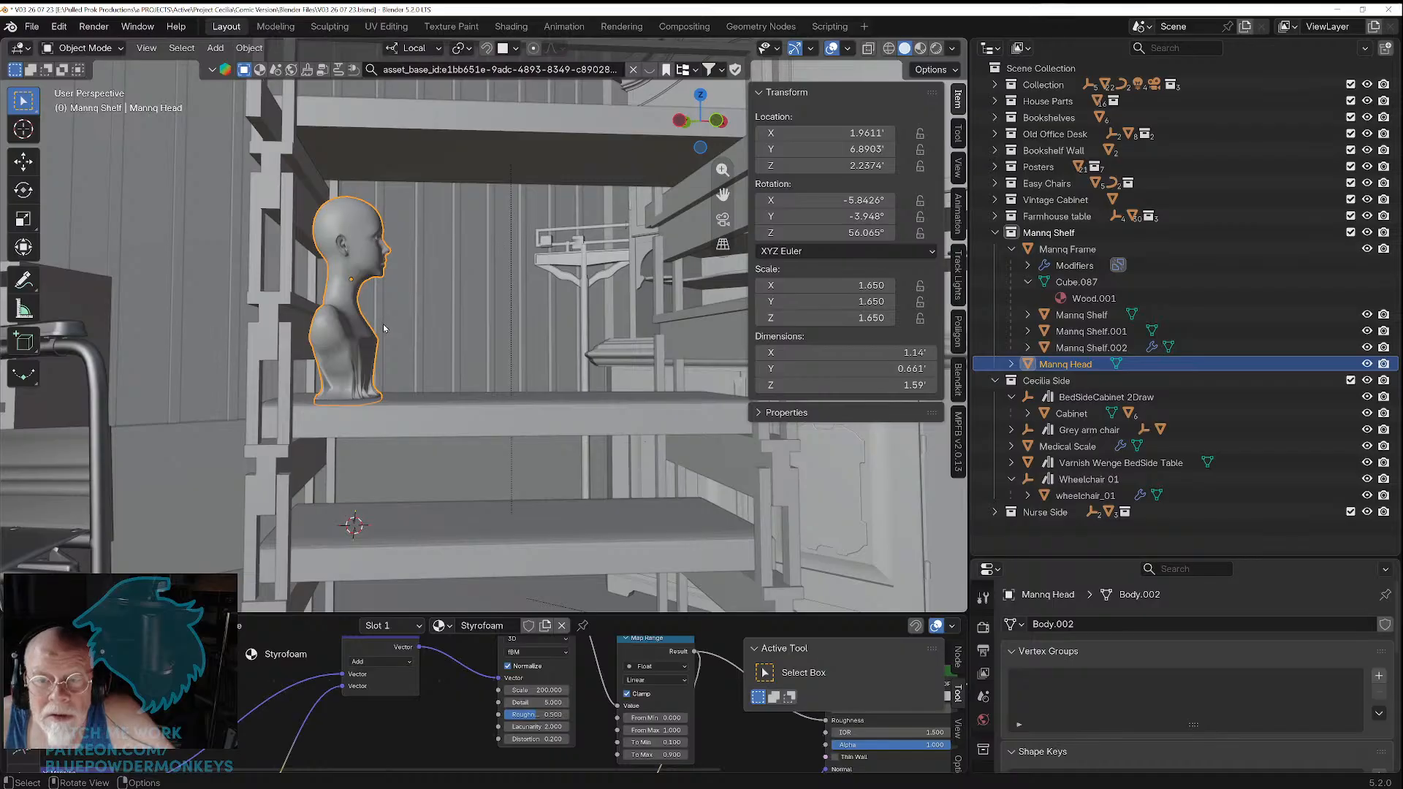
Step: Raise the Mannq Head along its local Z axis by about 0.11', clear of the middle shelf
{"action": "key", "text": "shift+d"}
{"action": "key", "text": "z"}
{"action": "key", "text": "z"}
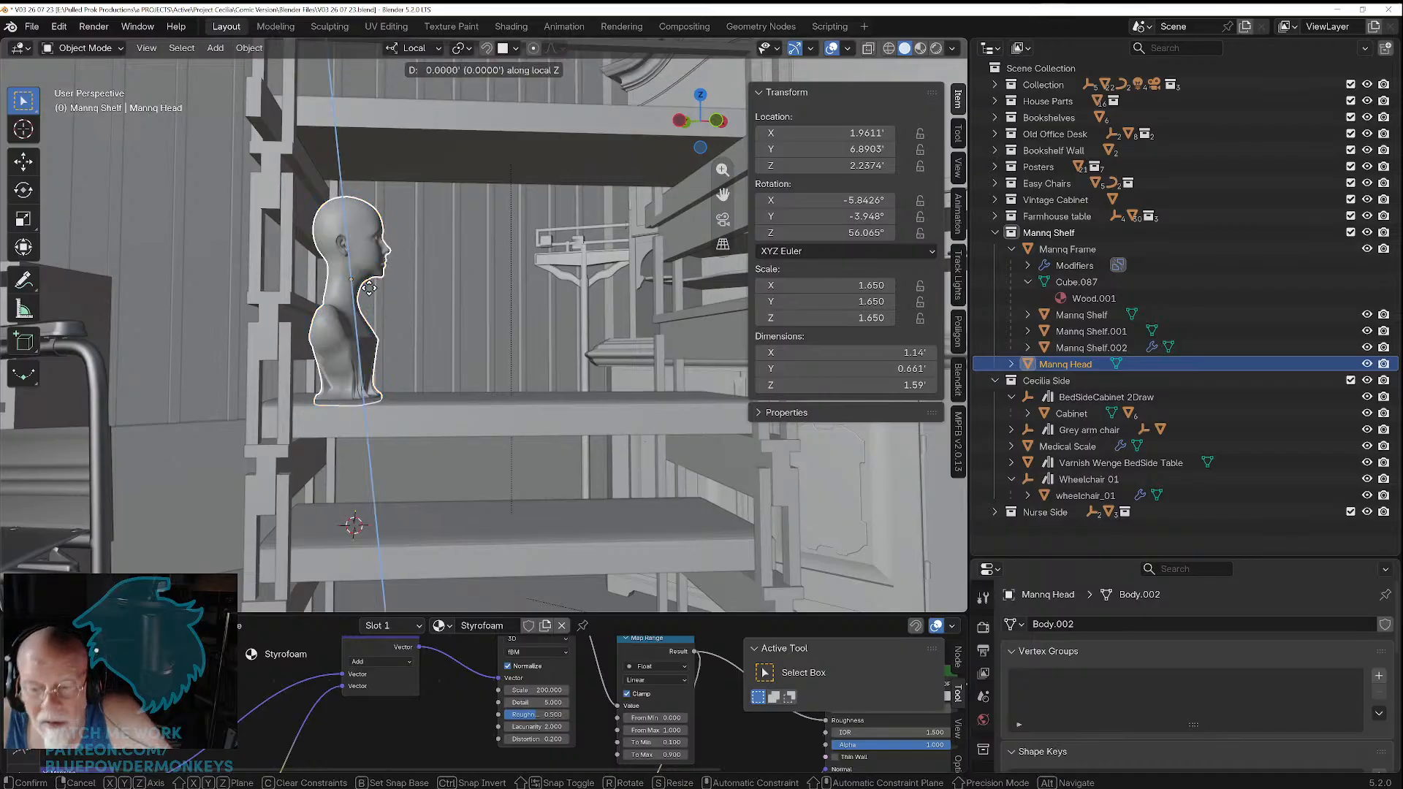
{"action": "left_click", "coordinate": [374, 276]}
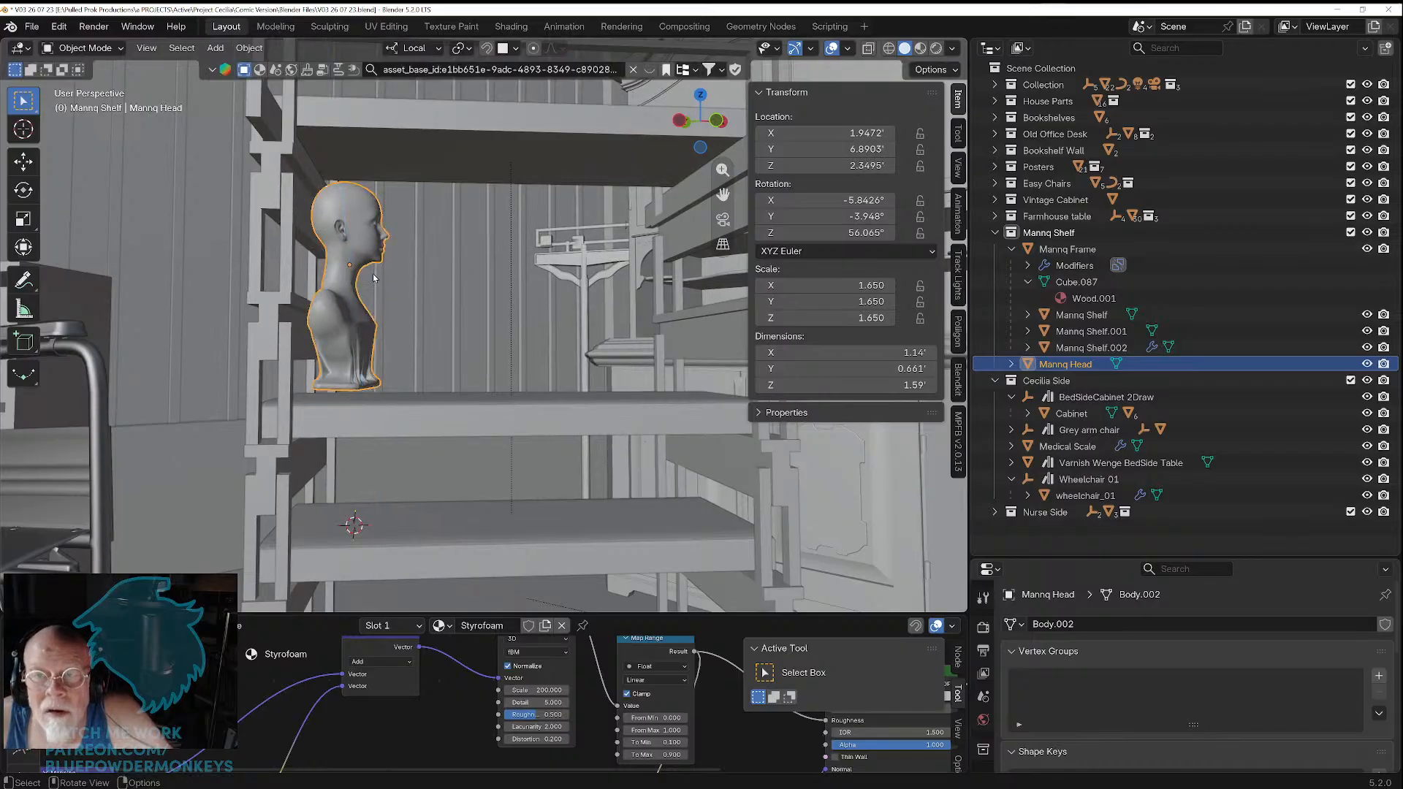
{"action": "left_click", "coordinate": [515, 48]}
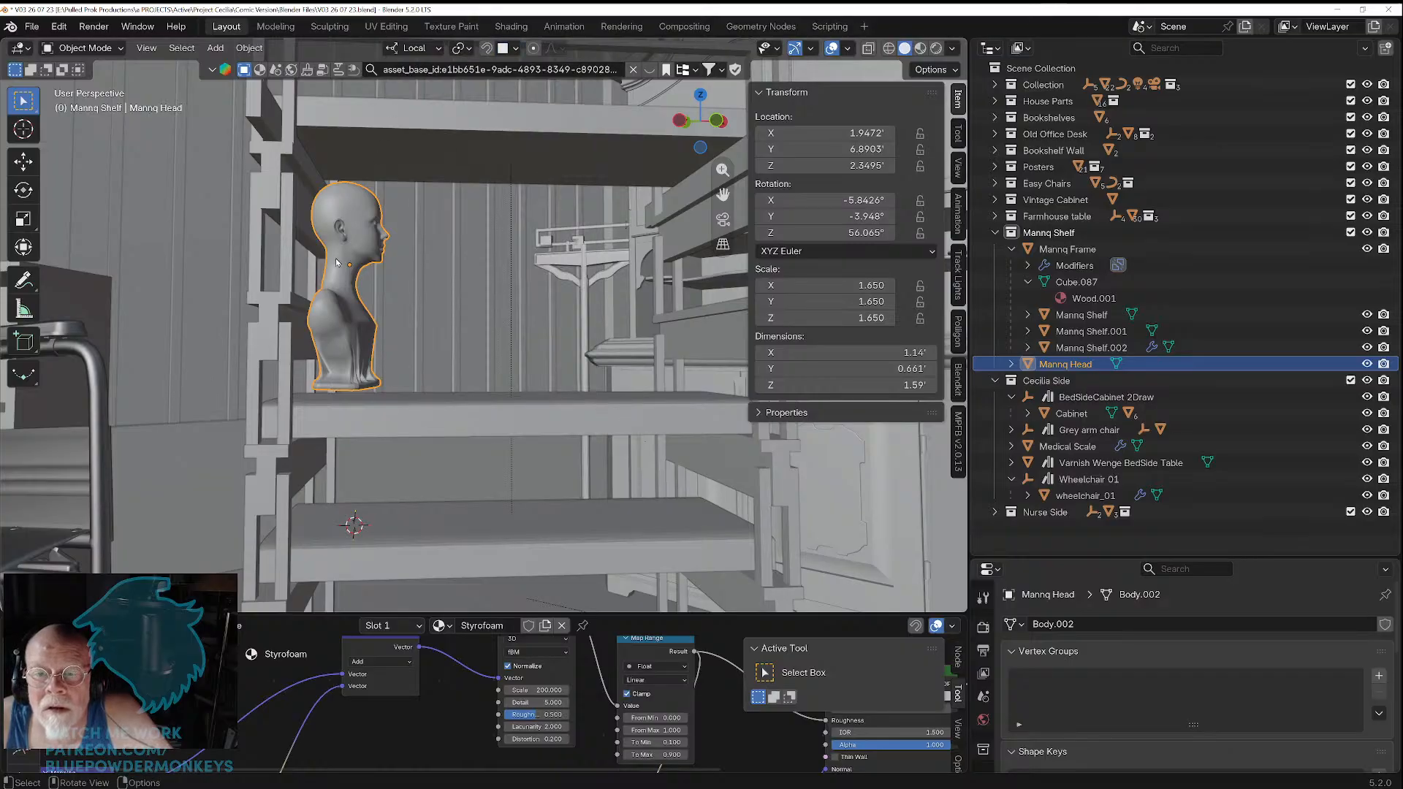
{"action": "key", "text": "g"}
{"action": "key", "text": "z"}
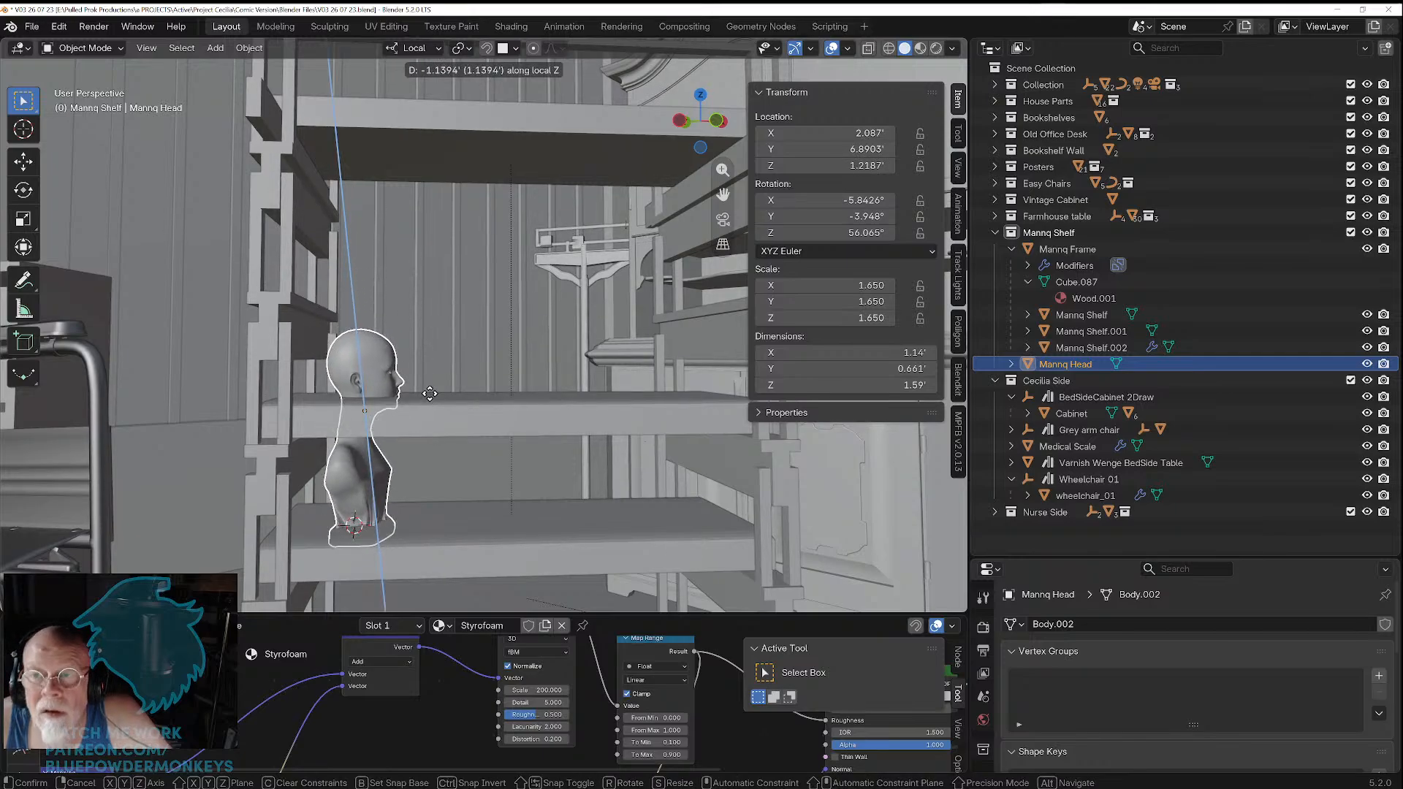
{"action": "key", "text": "Escape"}
Step: Turn snapping on and lower the Mannq Head along local Z onto the middle shelf, to a Z location of about 2.28'
{"action": "left_click", "coordinate": [486, 49]}
{"action": "key", "text": "g"}
{"action": "key", "text": "z"}
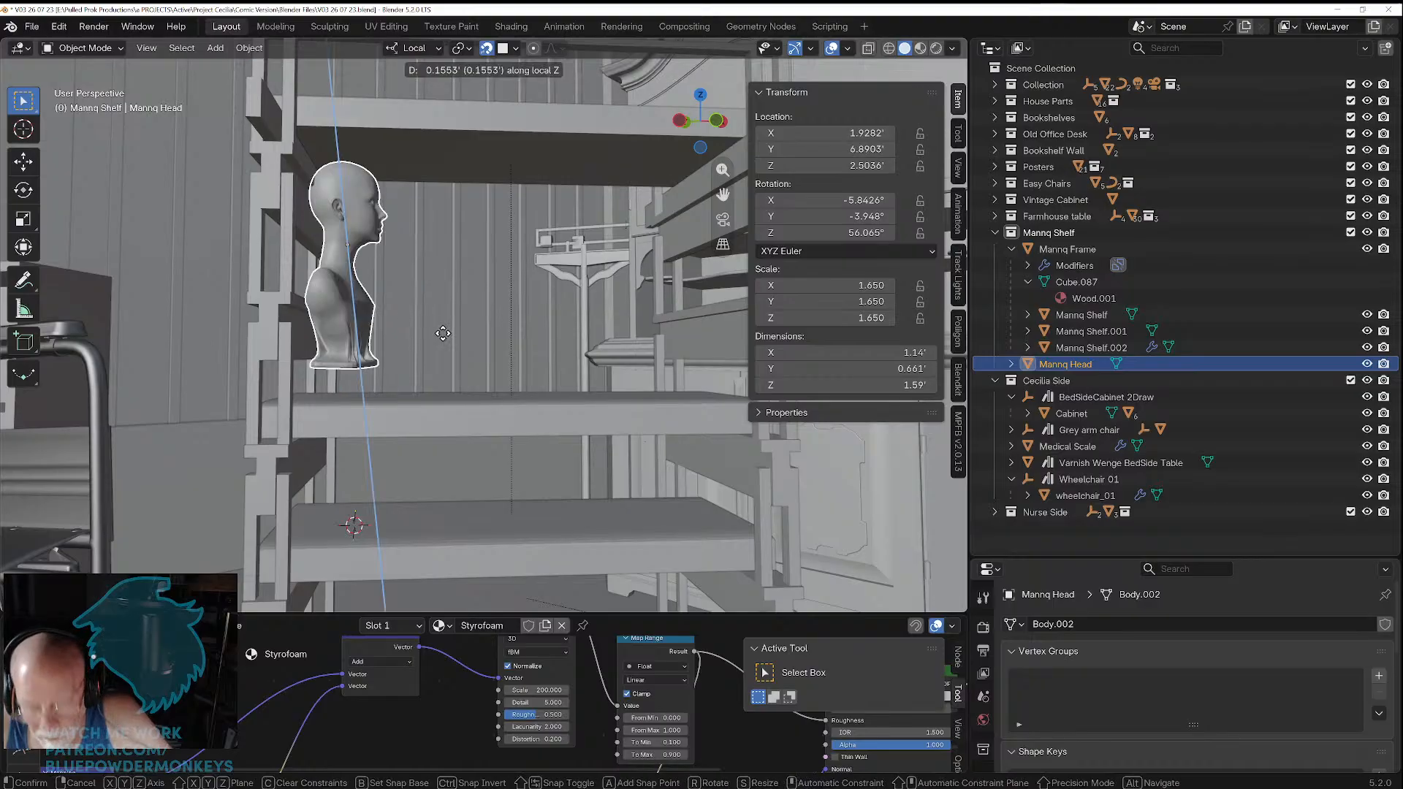
{"action": "left_click", "coordinate": [422, 401]}
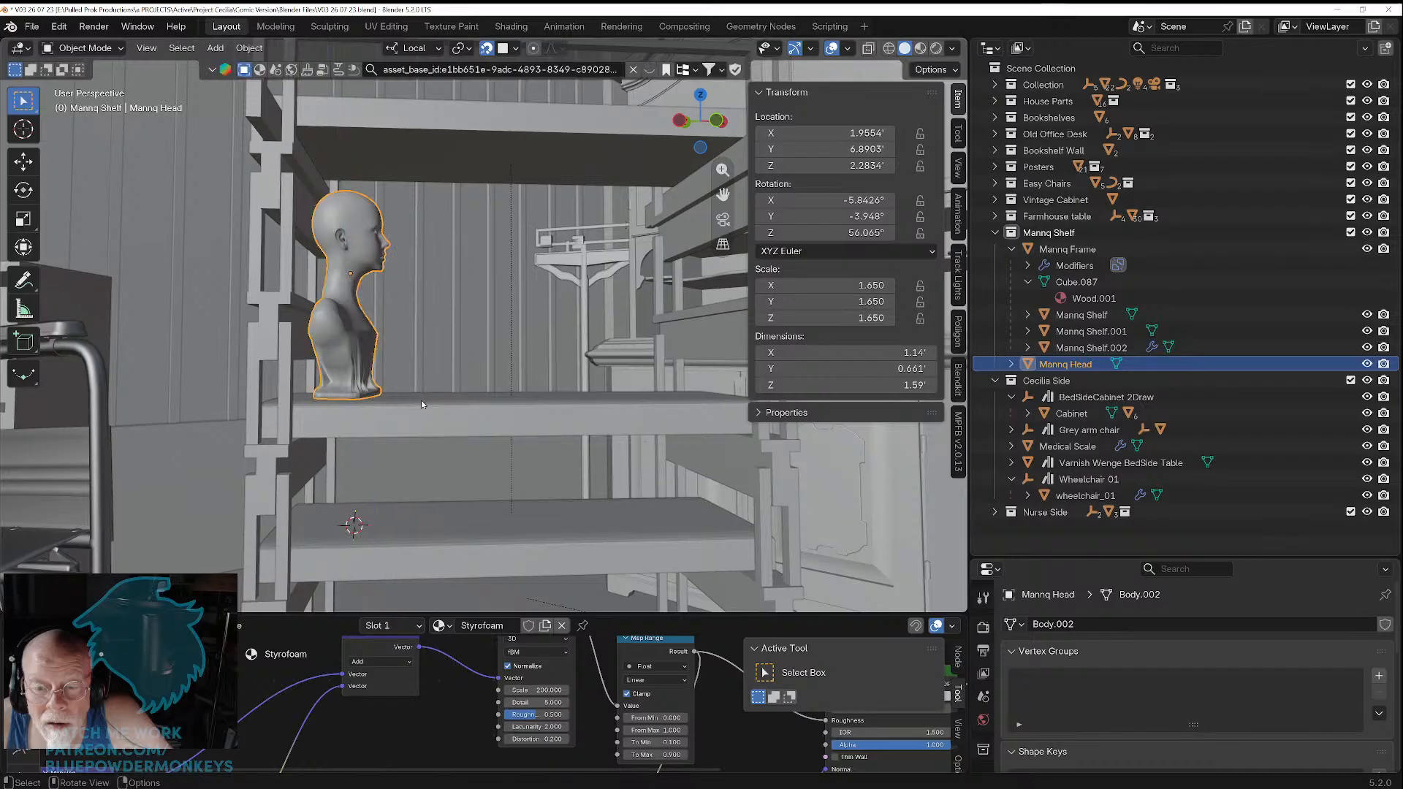
Step: Apply all transforms to the Mannq Head so its location, rotation and scale are reset
{"action": "scroll", "coordinate": [406, 402], "scroll_direction": "up", "scroll_amount": 6}
{"action": "scroll", "coordinate": [391, 402], "scroll_direction": "down", "scroll_amount": 2}
{"action": "mouse_move", "coordinate": [330, 418]}
{"action": "middle_mouse_down"}
{"action": "mouse_move", "coordinate": [342, 404]}
{"action": "mouse_move", "coordinate": [317, 420]}
{"action": "mouse_move", "coordinate": [334, 422]}
{"action": "middle_mouse_up"}
{"action": "scroll", "coordinate": [335, 424], "scroll_direction": "down", "scroll_amount": 3}
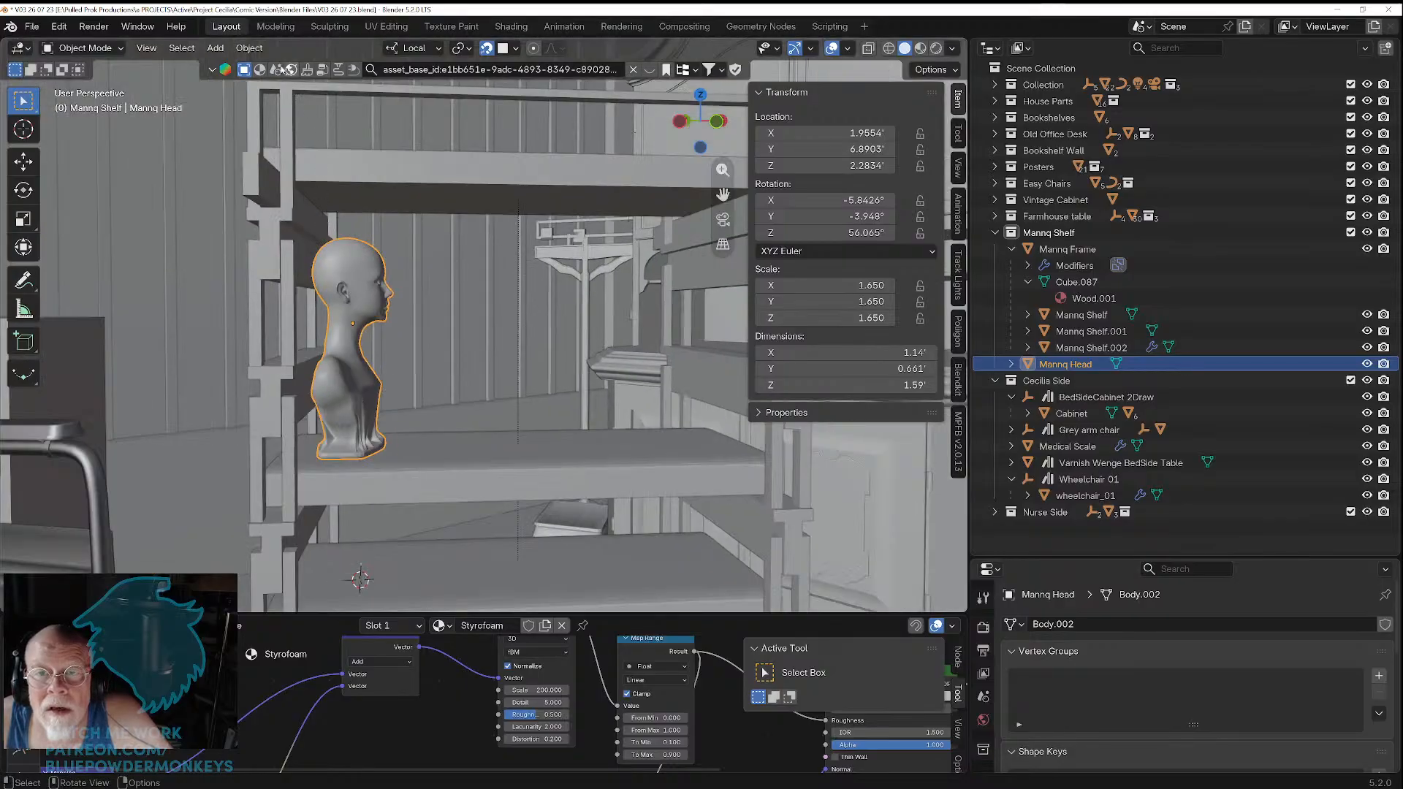
{"action": "left_click", "coordinate": [249, 47]}
{"action": "mouse_move", "coordinate": [286, 134]}
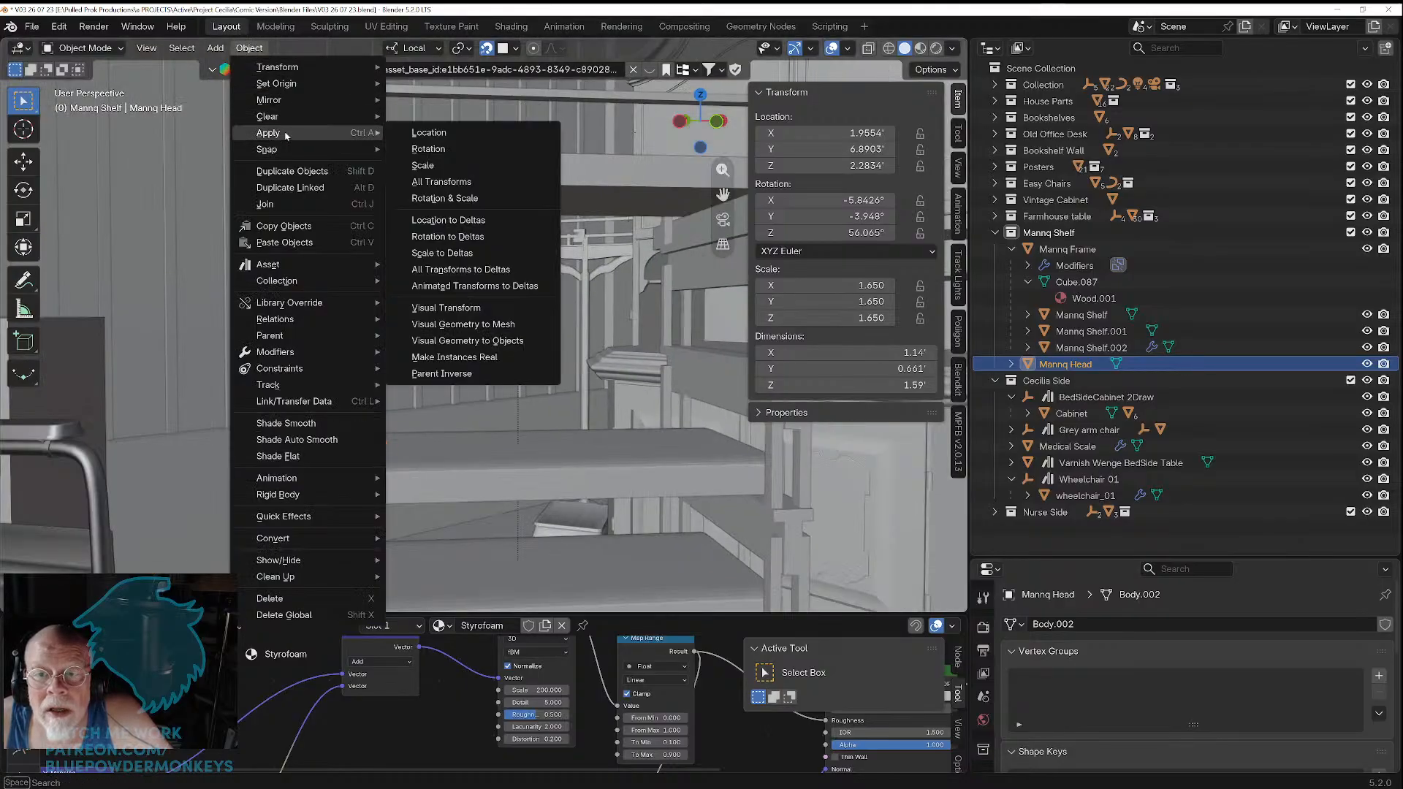
{"action": "left_click", "coordinate": [431, 181]}
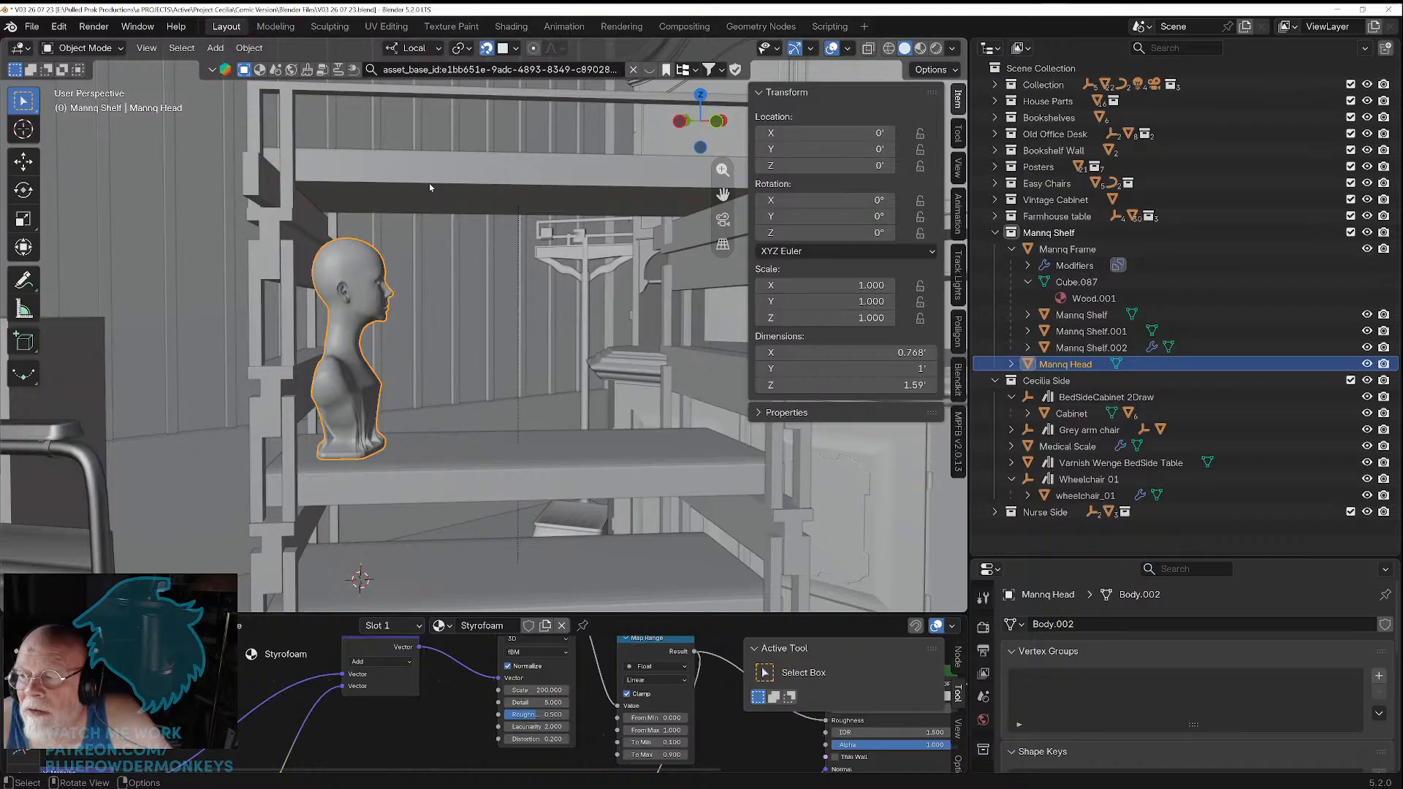
Step: Duplicate the Mannq Head in place, cancelling the copy's move along local Y
{"action": "middle_click_drag", "start_coordinate": [514, 273], "coordinate": [503, 328]}
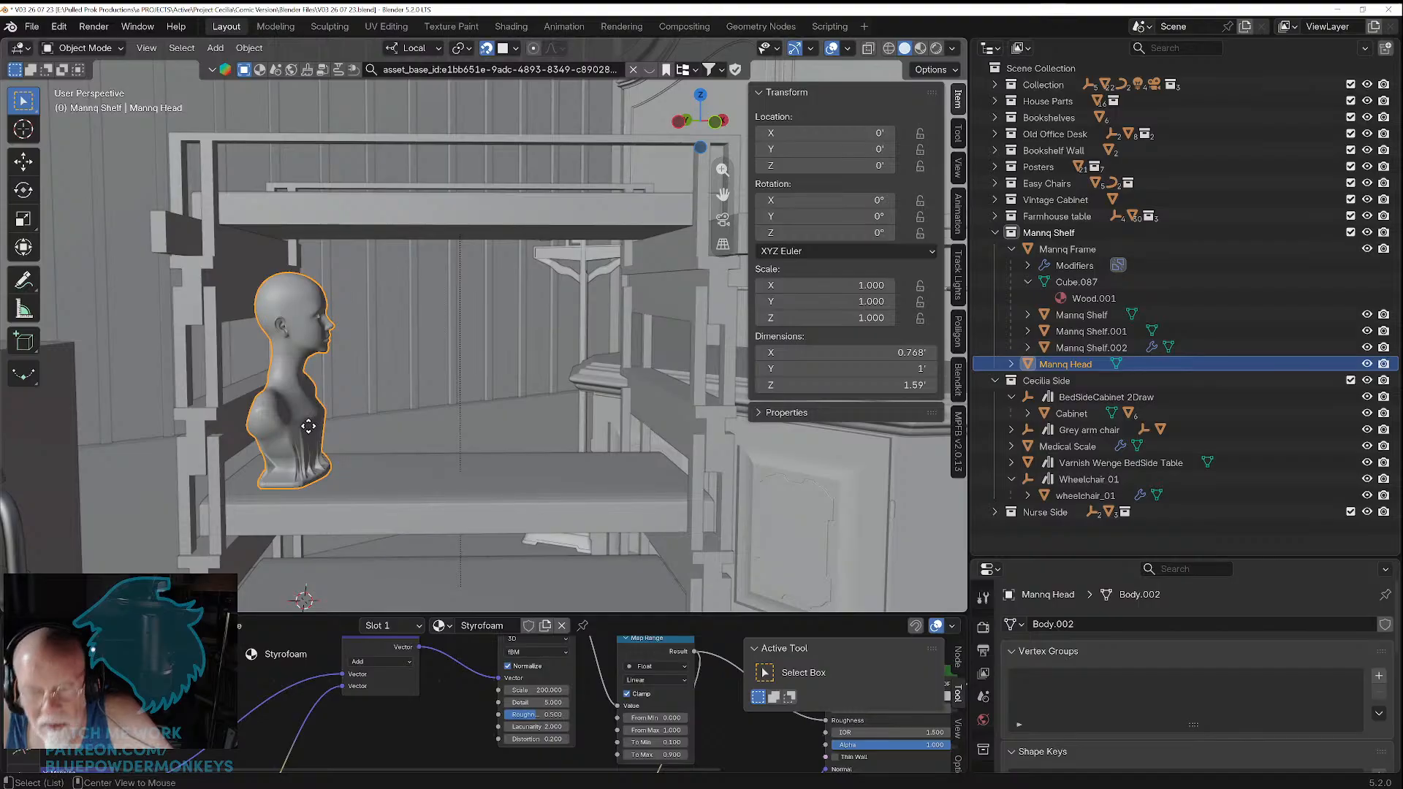
{"action": "key", "text": "shift+d"}
{"action": "key", "text": "y"}
{"action": "key", "text": "y"}
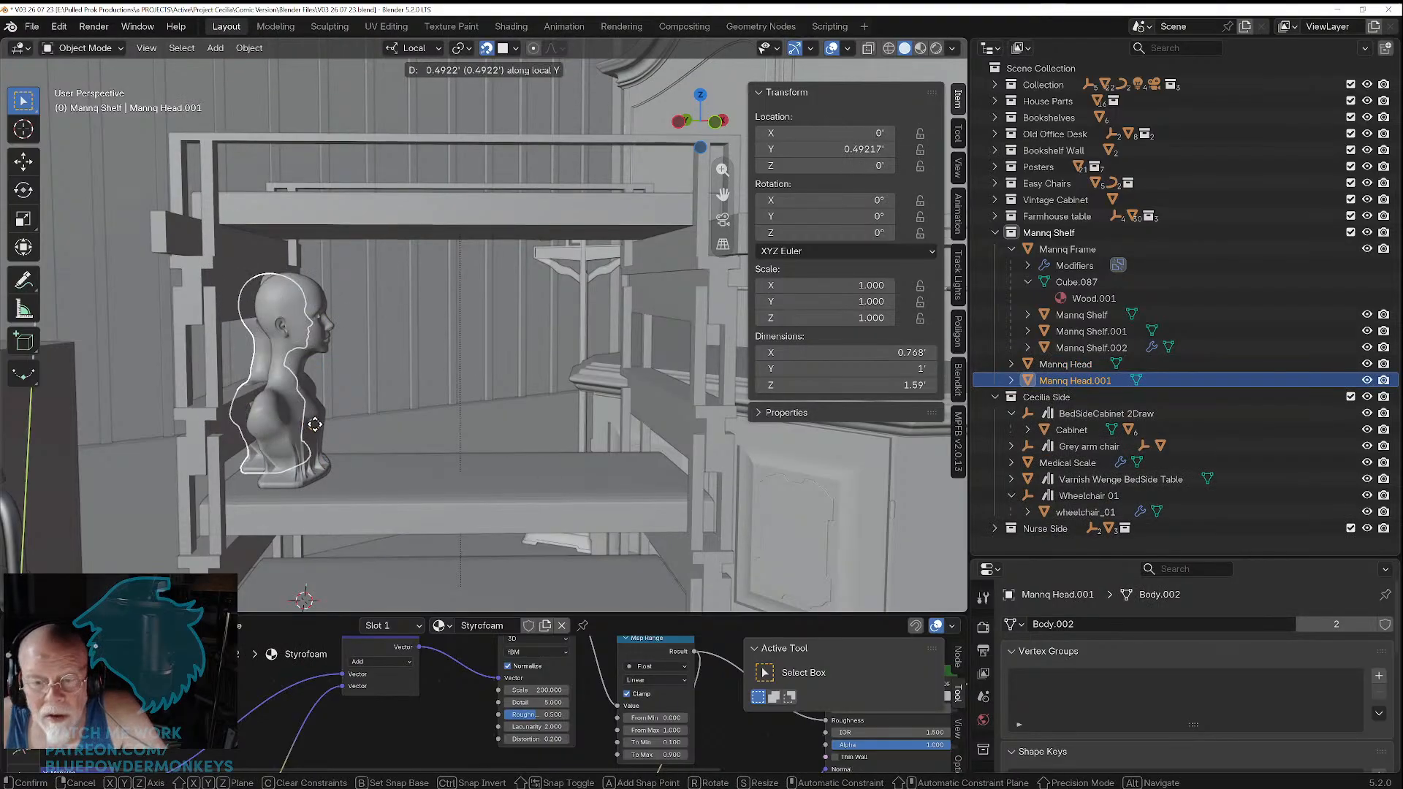
{"action": "key", "text": "Escape"}
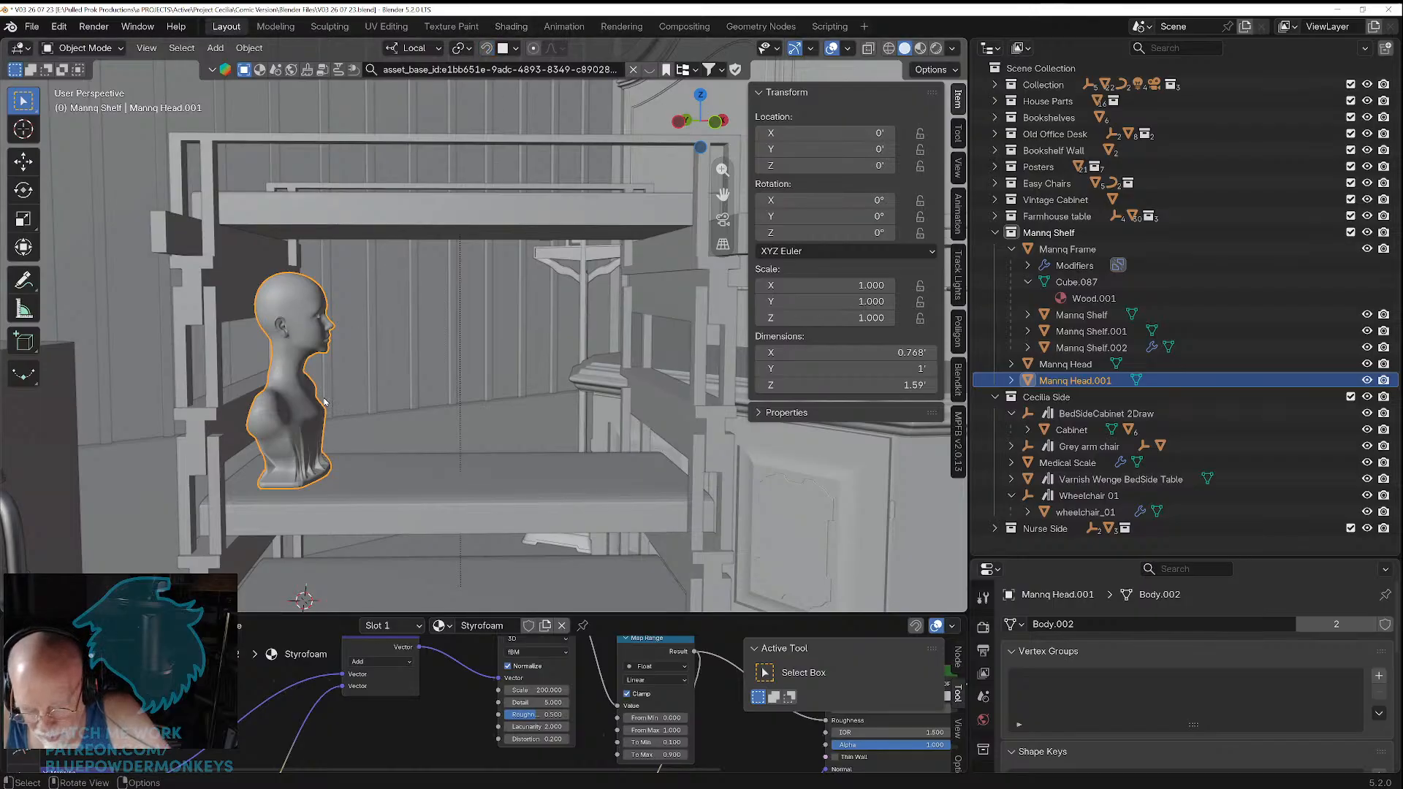
Step: Duplicate the mannequin head about 0.64' along local X on the middle shelf
{"action": "key", "text": "shift+d"}
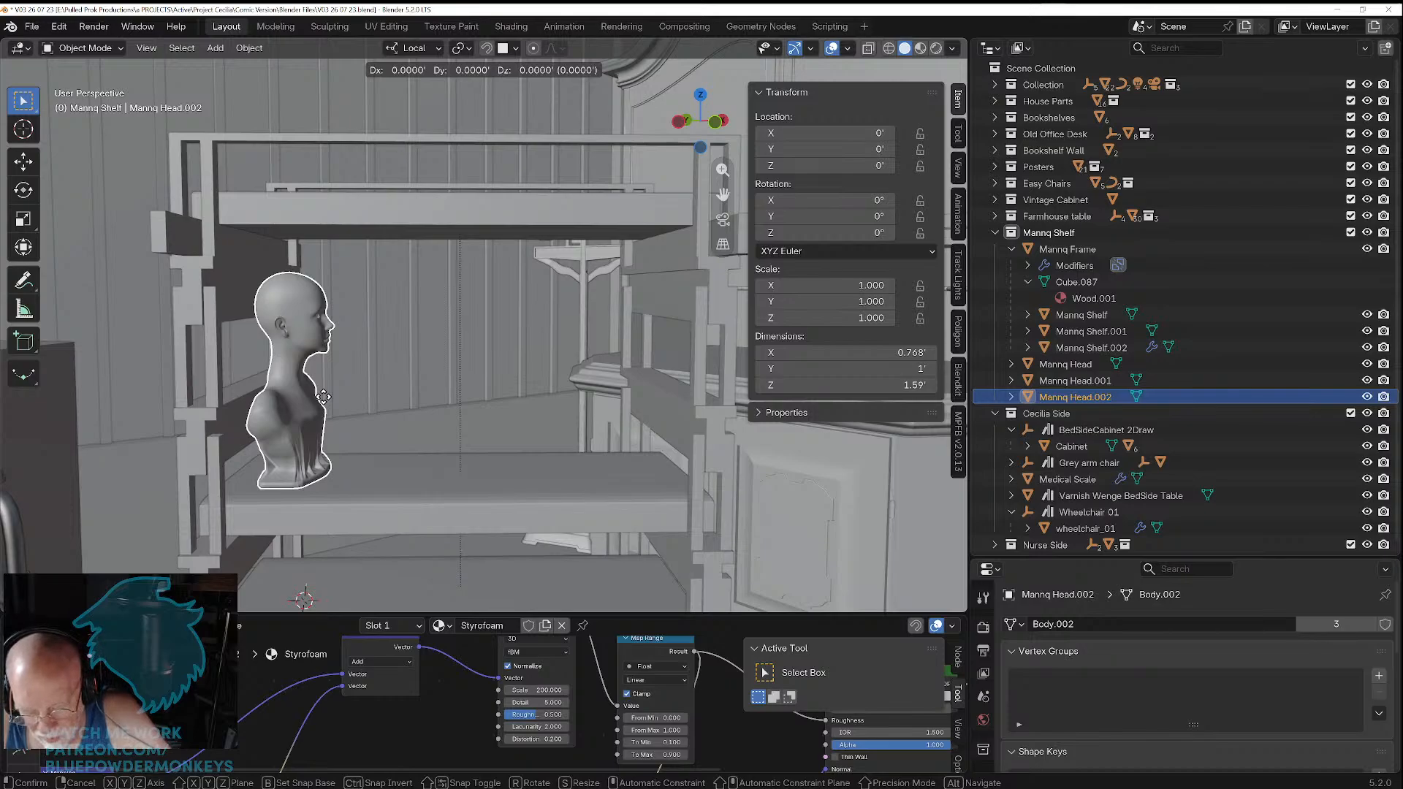
{"action": "key", "text": "x"}
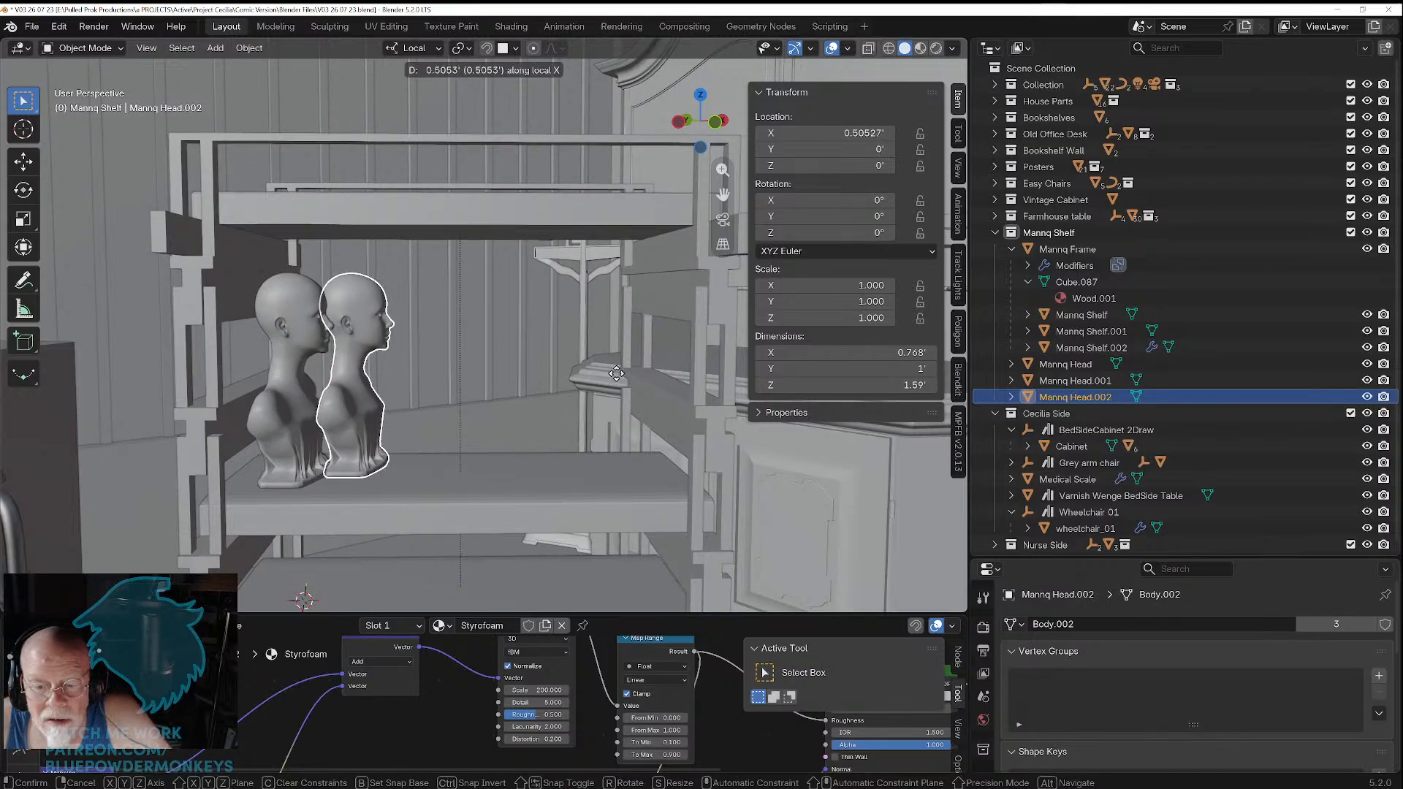
{"action": "left_click", "coordinate": [669, 349]}
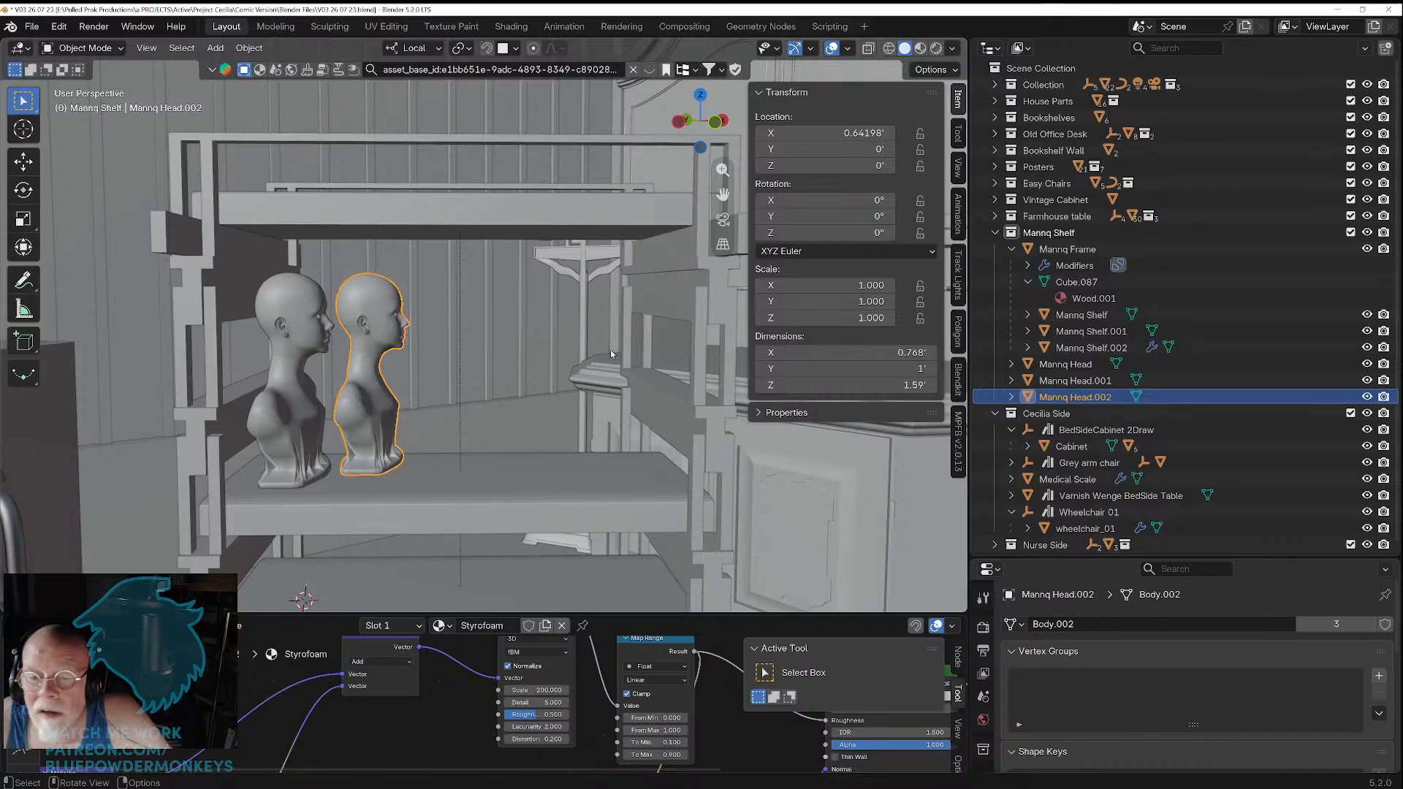
Step: Try moving the new head copy along its local Y axis
{"action": "middle_click_drag", "start_coordinate": [528, 350], "coordinate": [490, 399]}
{"action": "key", "text": "KP_Decimal"}
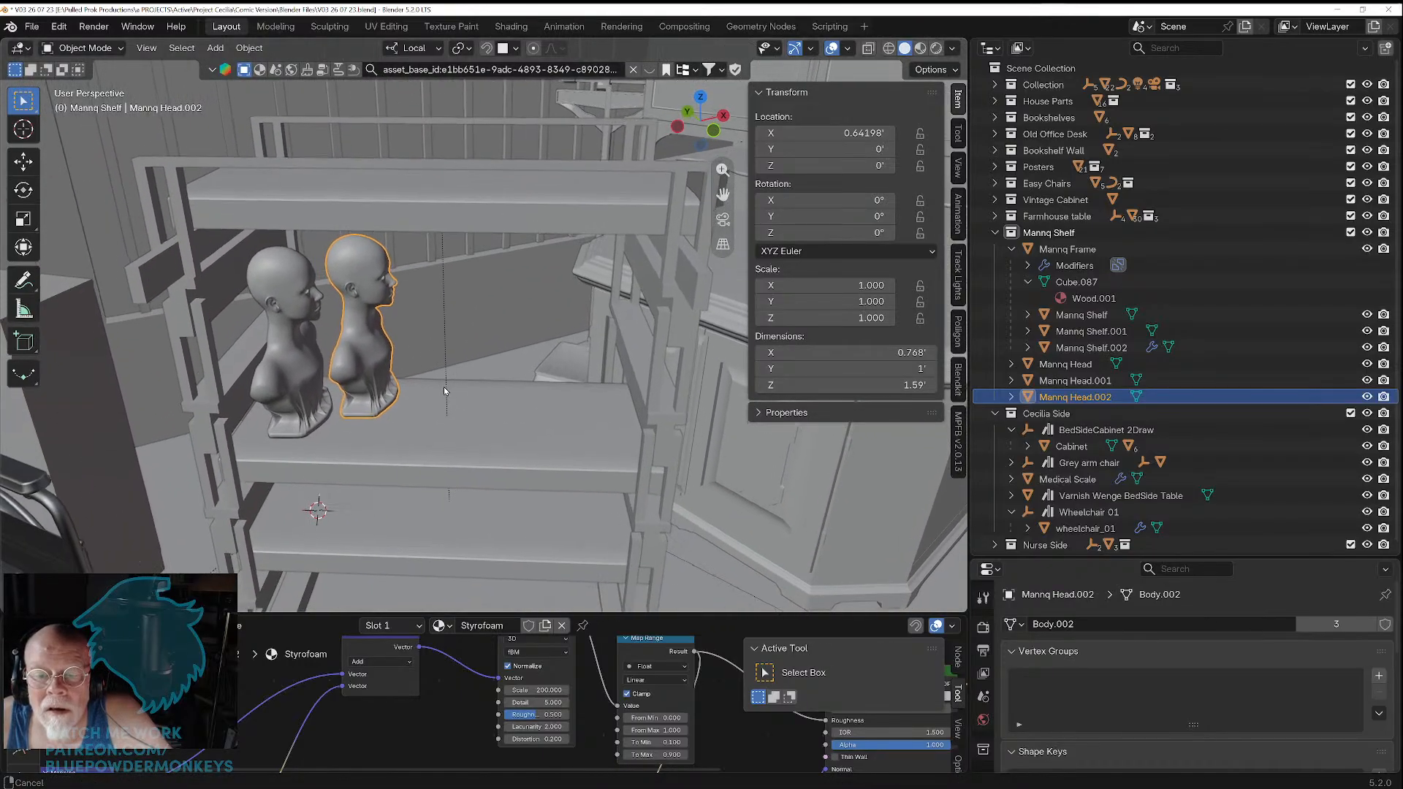
{"action": "key", "text": "g"}
{"action": "key", "text": "y"}
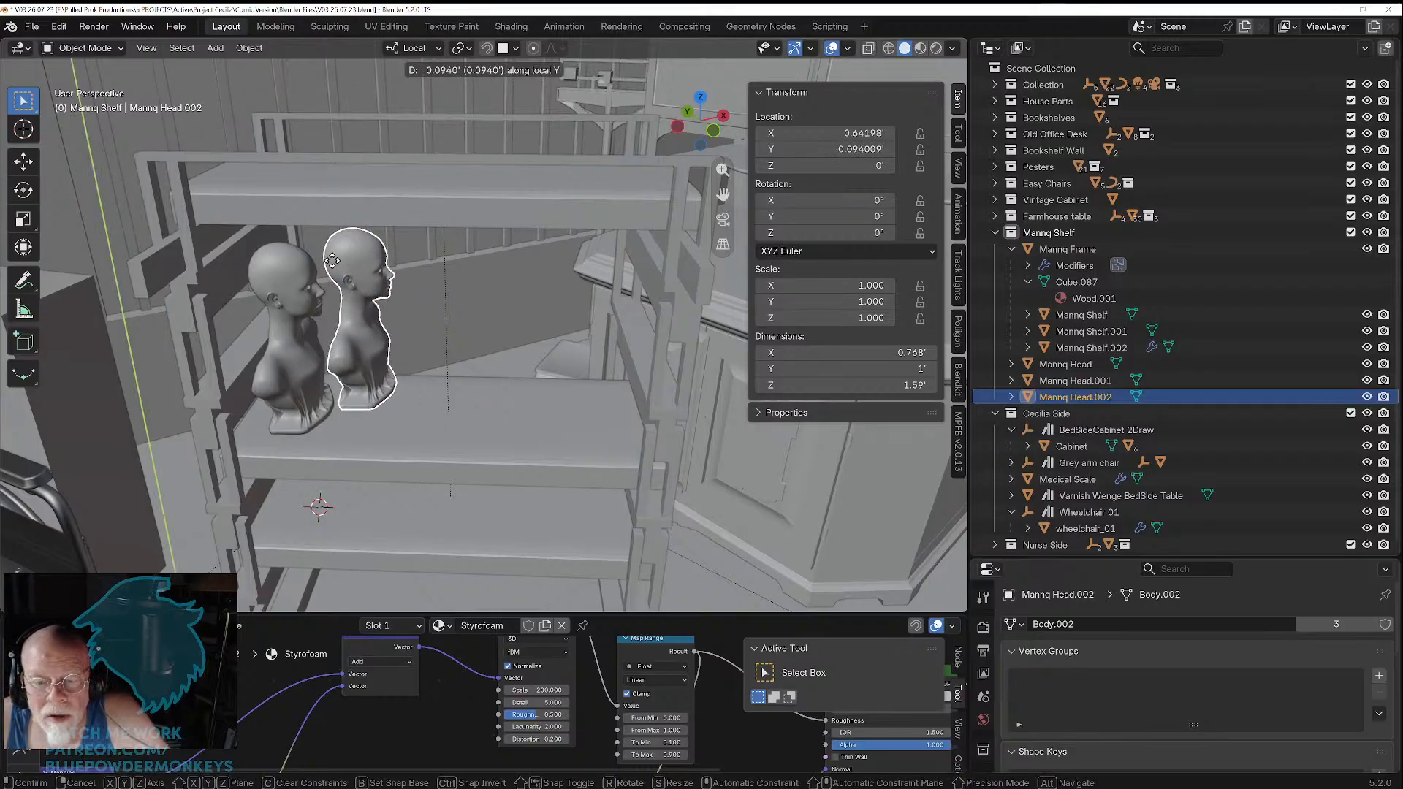
{"action": "key", "text": "Escape"}
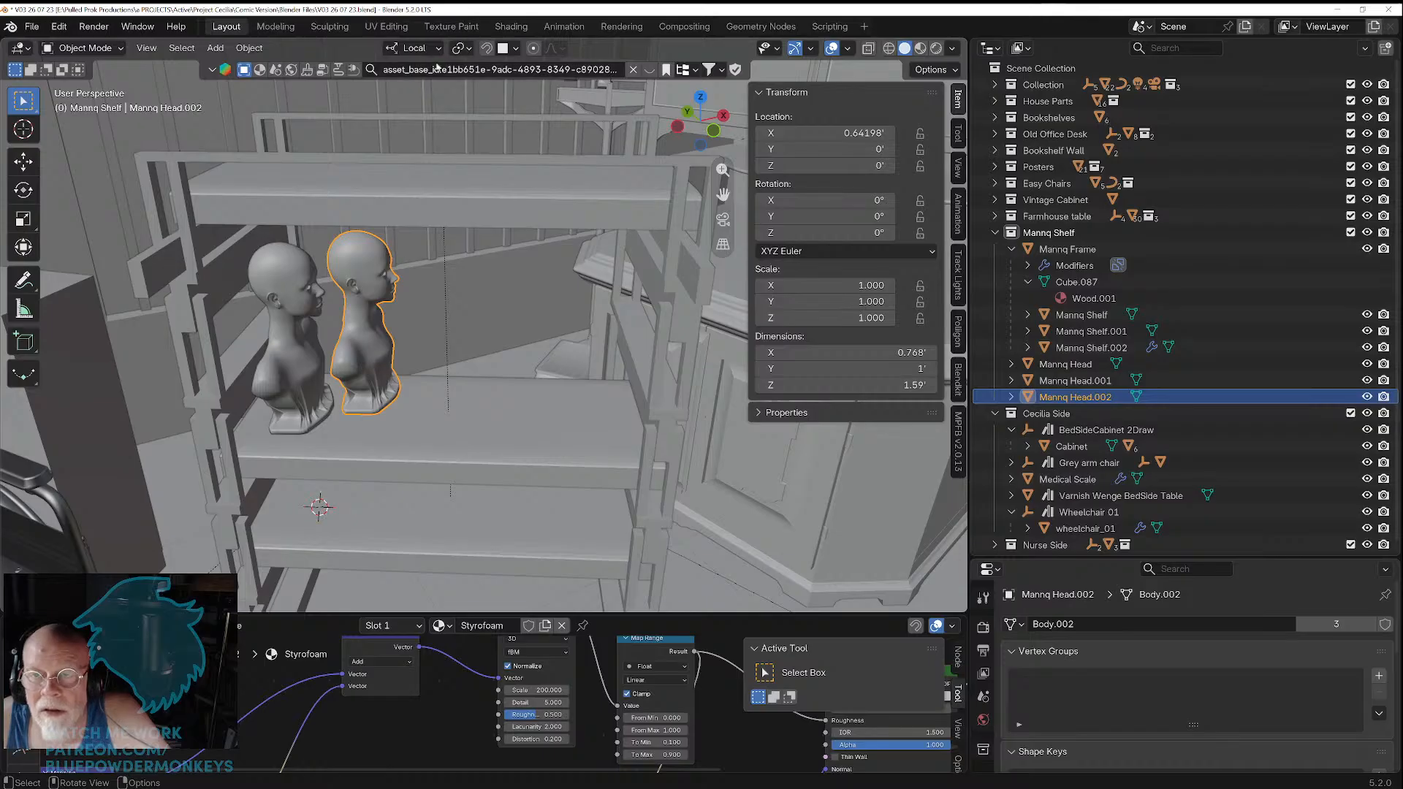
Step: Switch the transform orientation to Global and try moving the head copy along global Y
{"action": "left_click", "coordinate": [412, 47]}
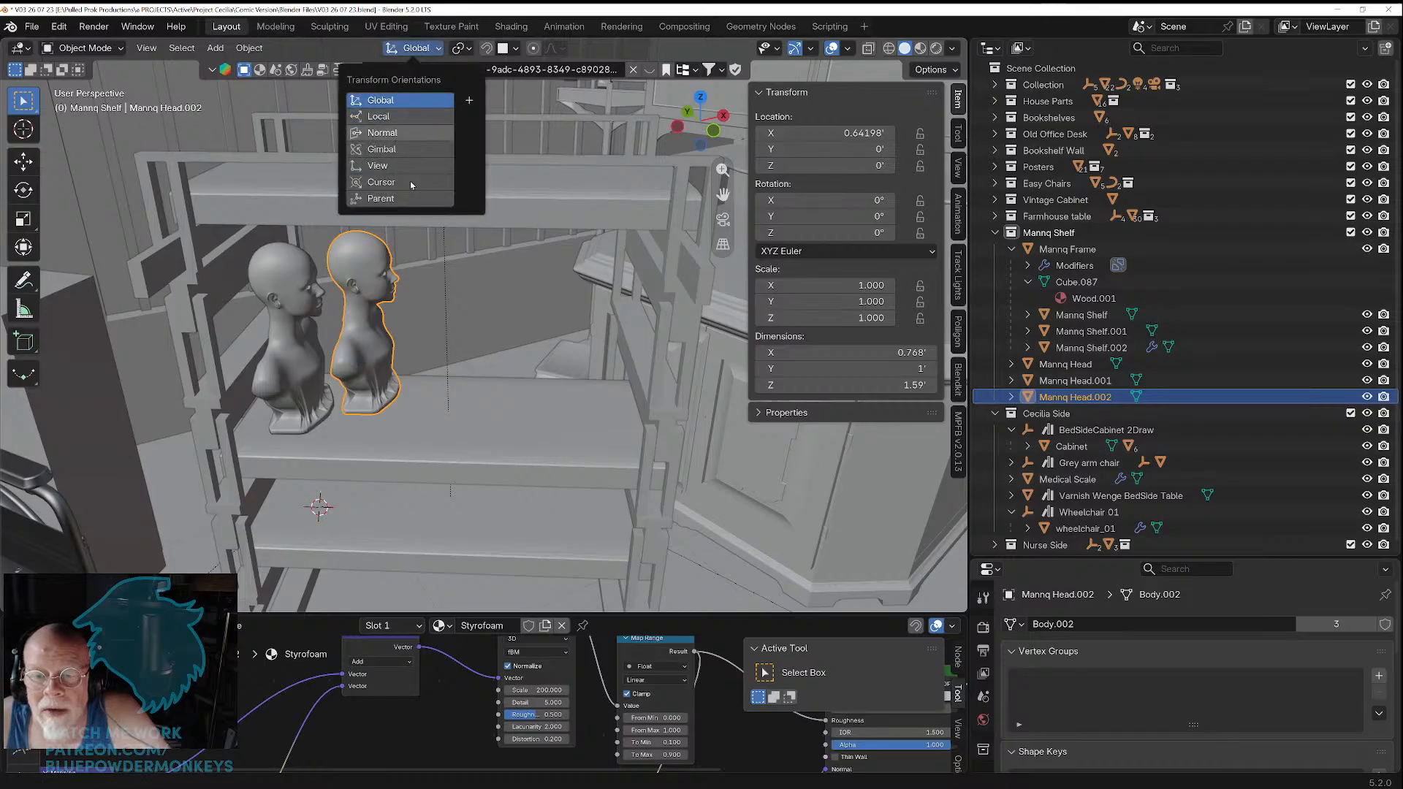
{"action": "left_click", "coordinate": [409, 100]}
{"action": "key", "text": "g"}
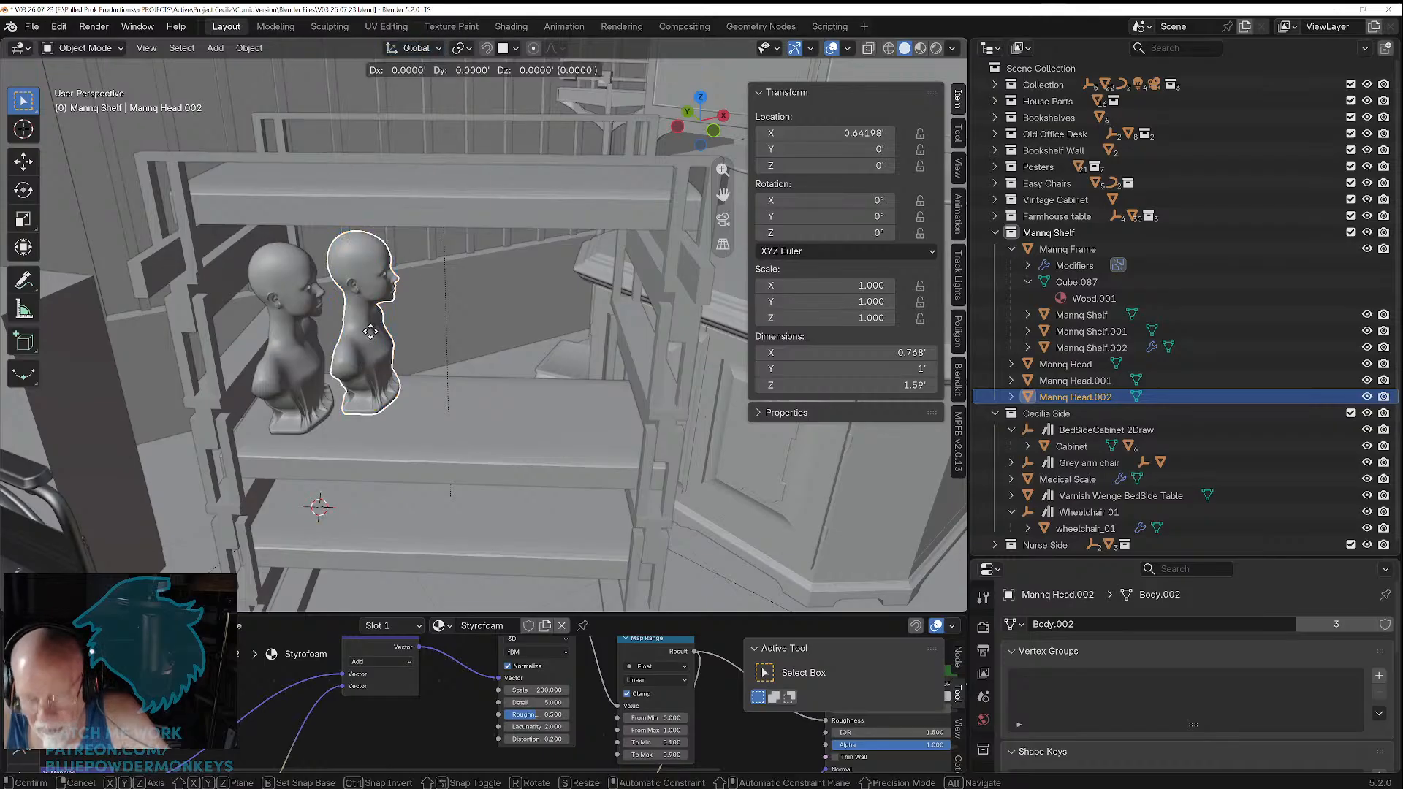
{"action": "key", "text": "y"}
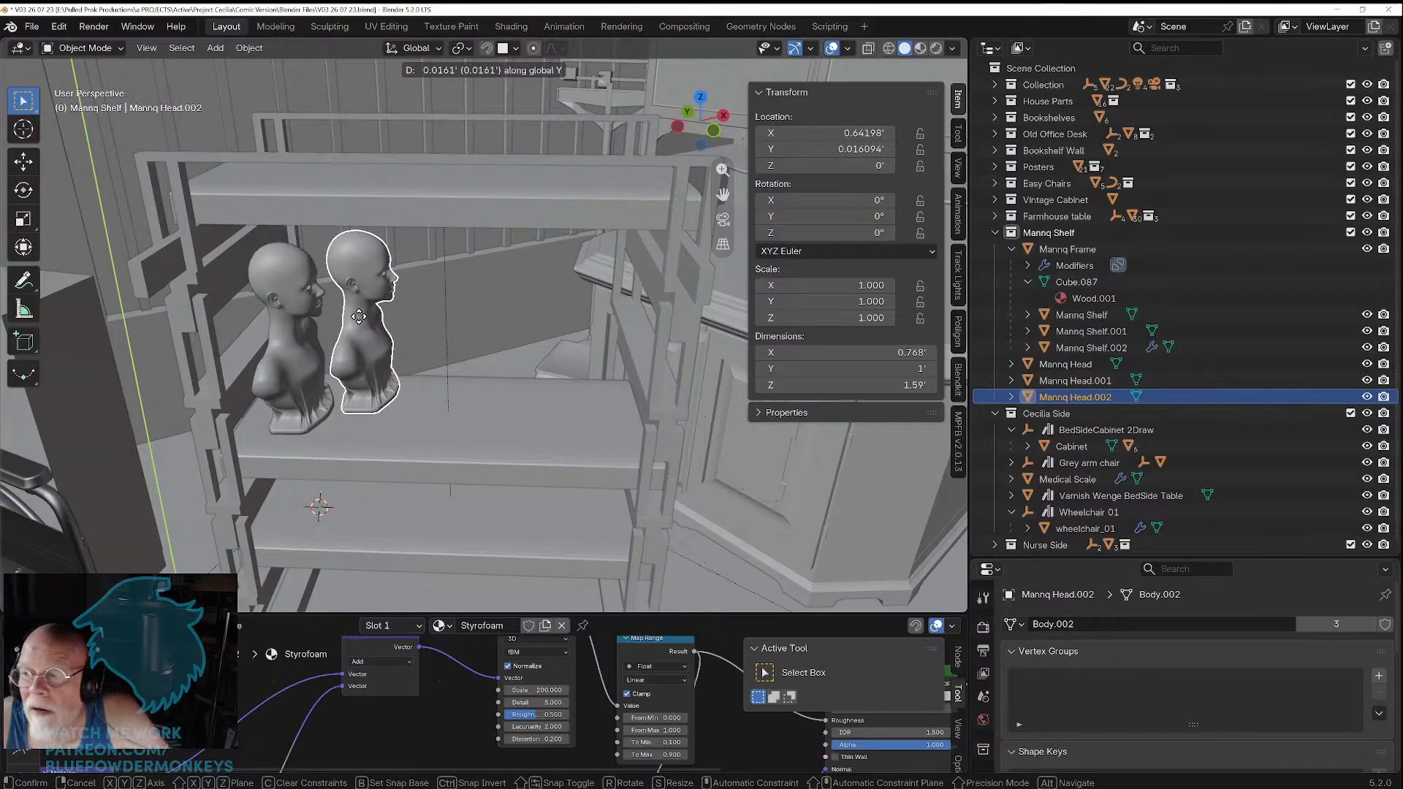
{"action": "key", "text": "Escape"}
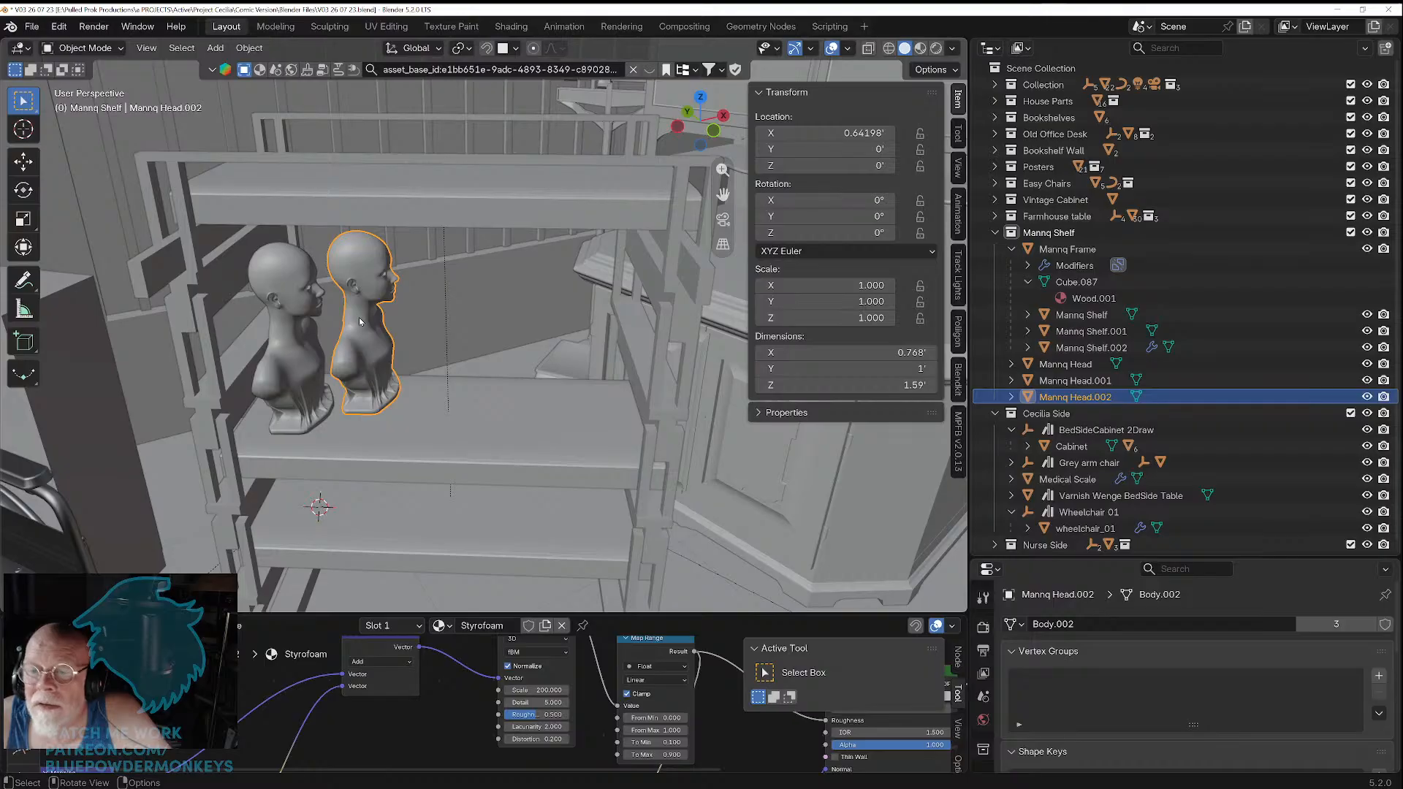
Step: Try moving the head copy along global X, then delete that copy from the shelf
{"action": "key", "text": "g"}
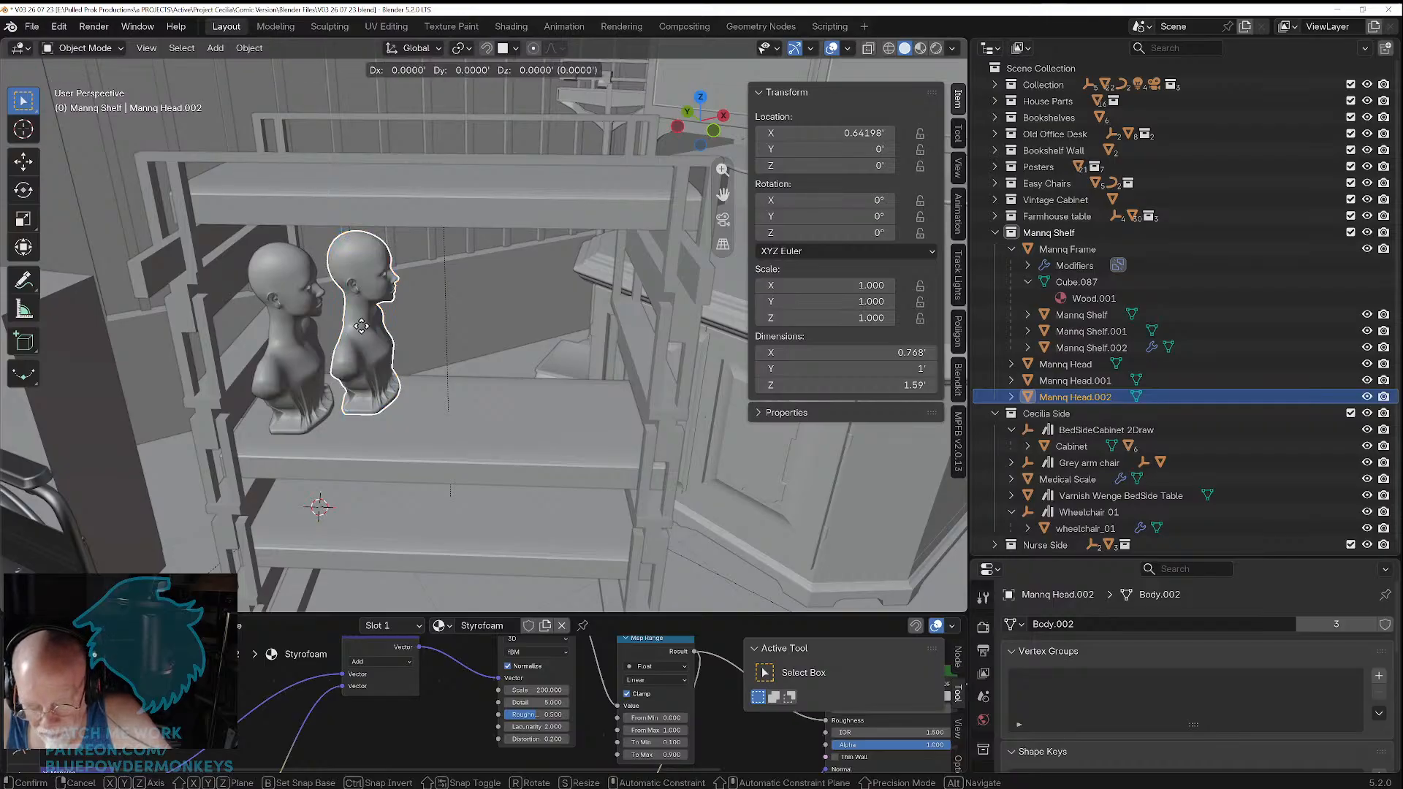
{"action": "key", "text": "x"}
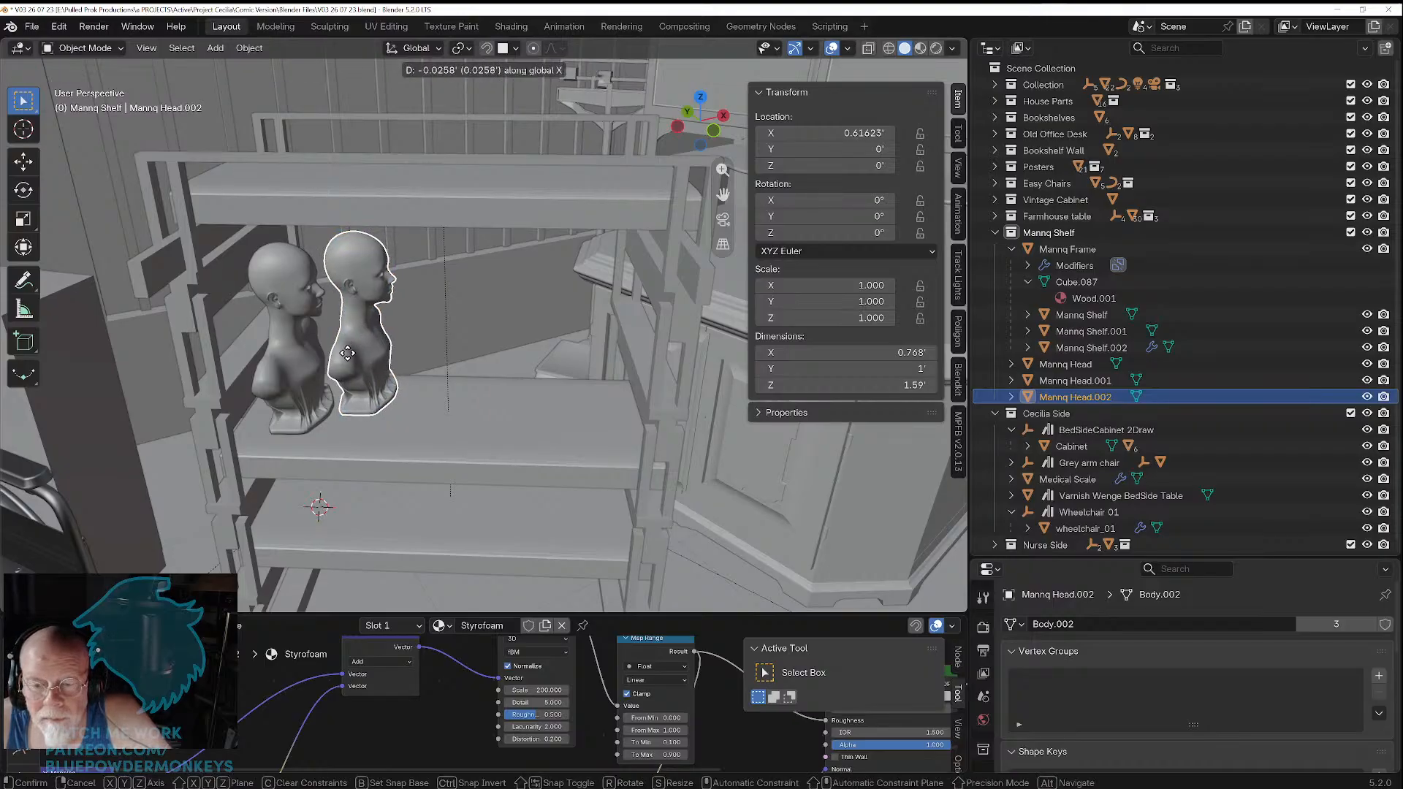
{"action": "left_click", "coordinate": [429, 352]}
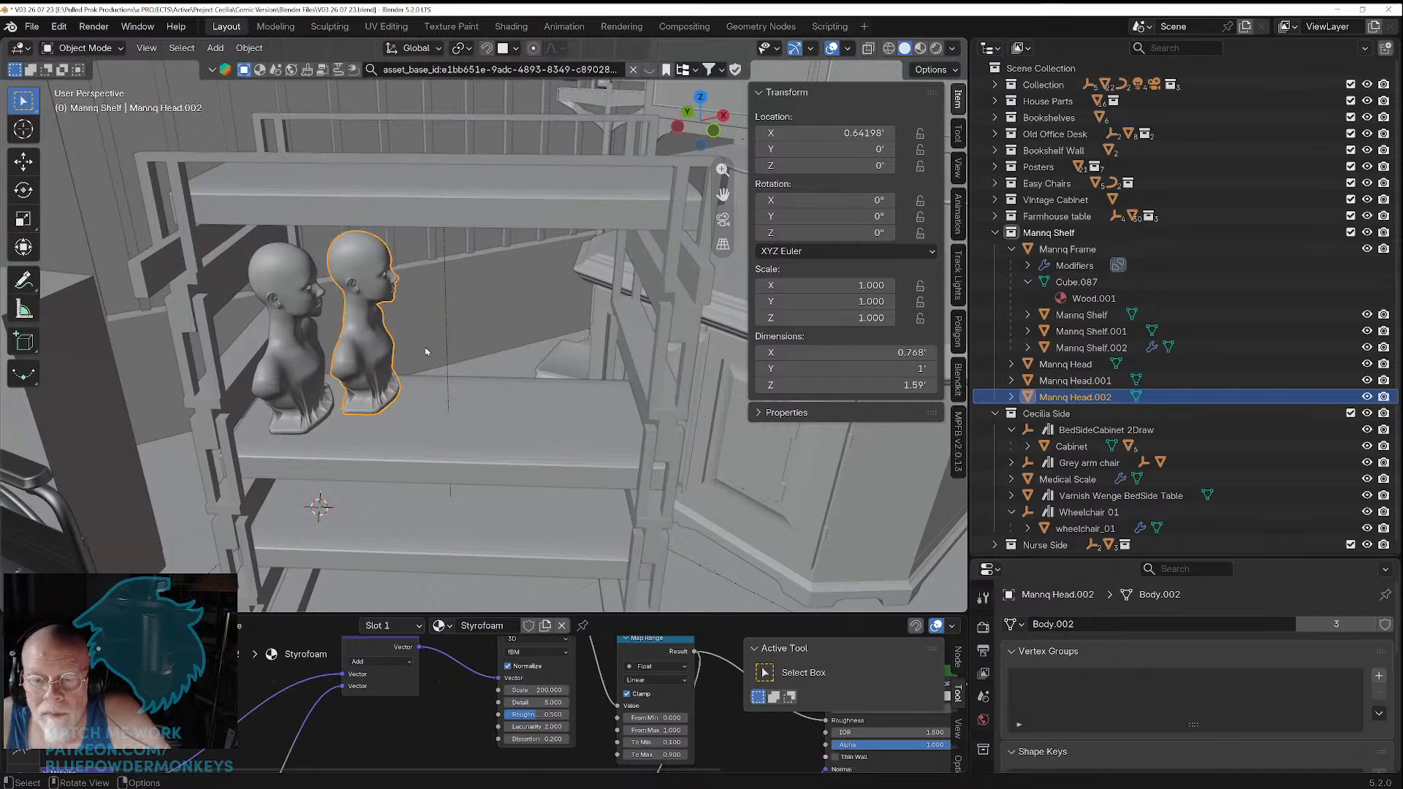
{"action": "key", "text": "Delete"}
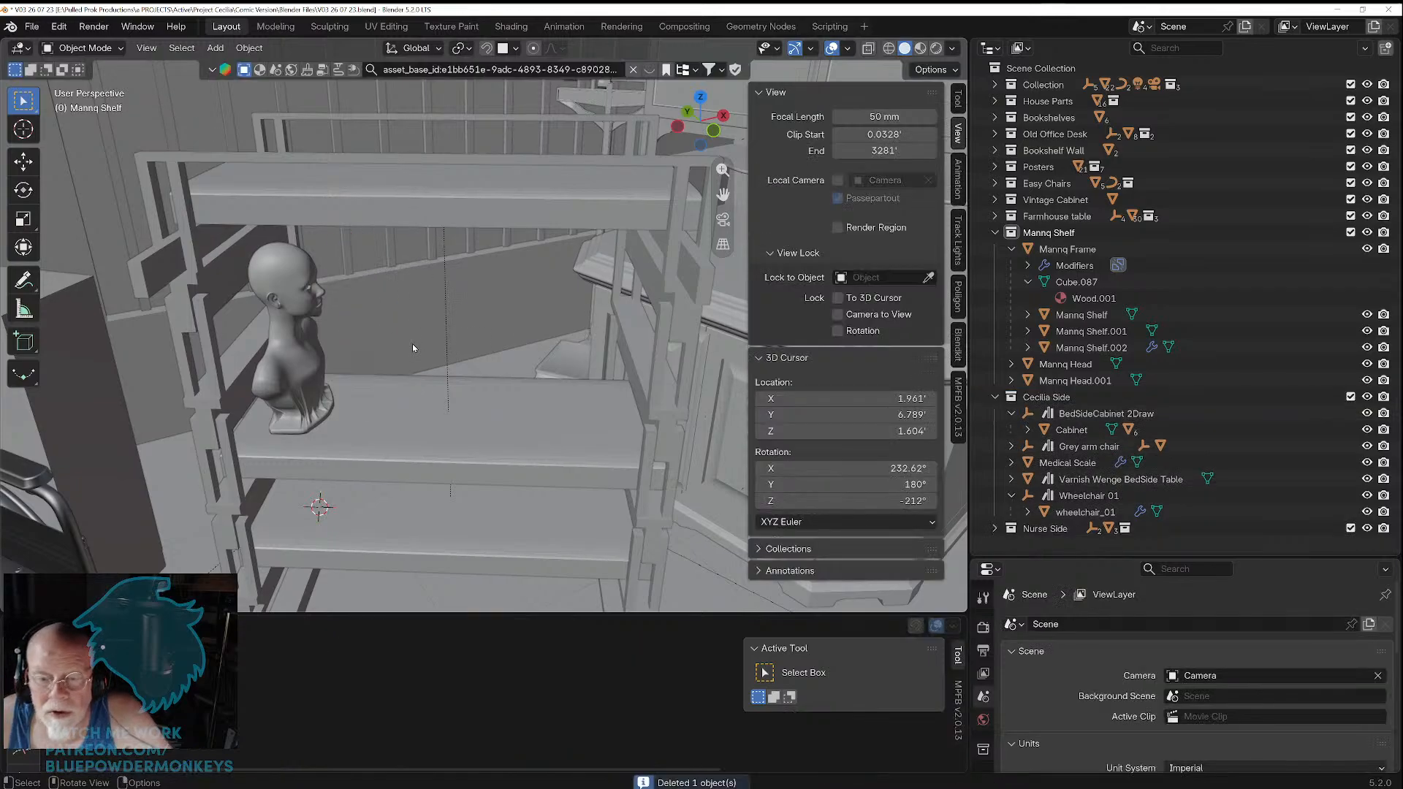
Step: Select the original Mannq Head and set its origin to its geometry
{"action": "left_click", "coordinate": [283, 376]}
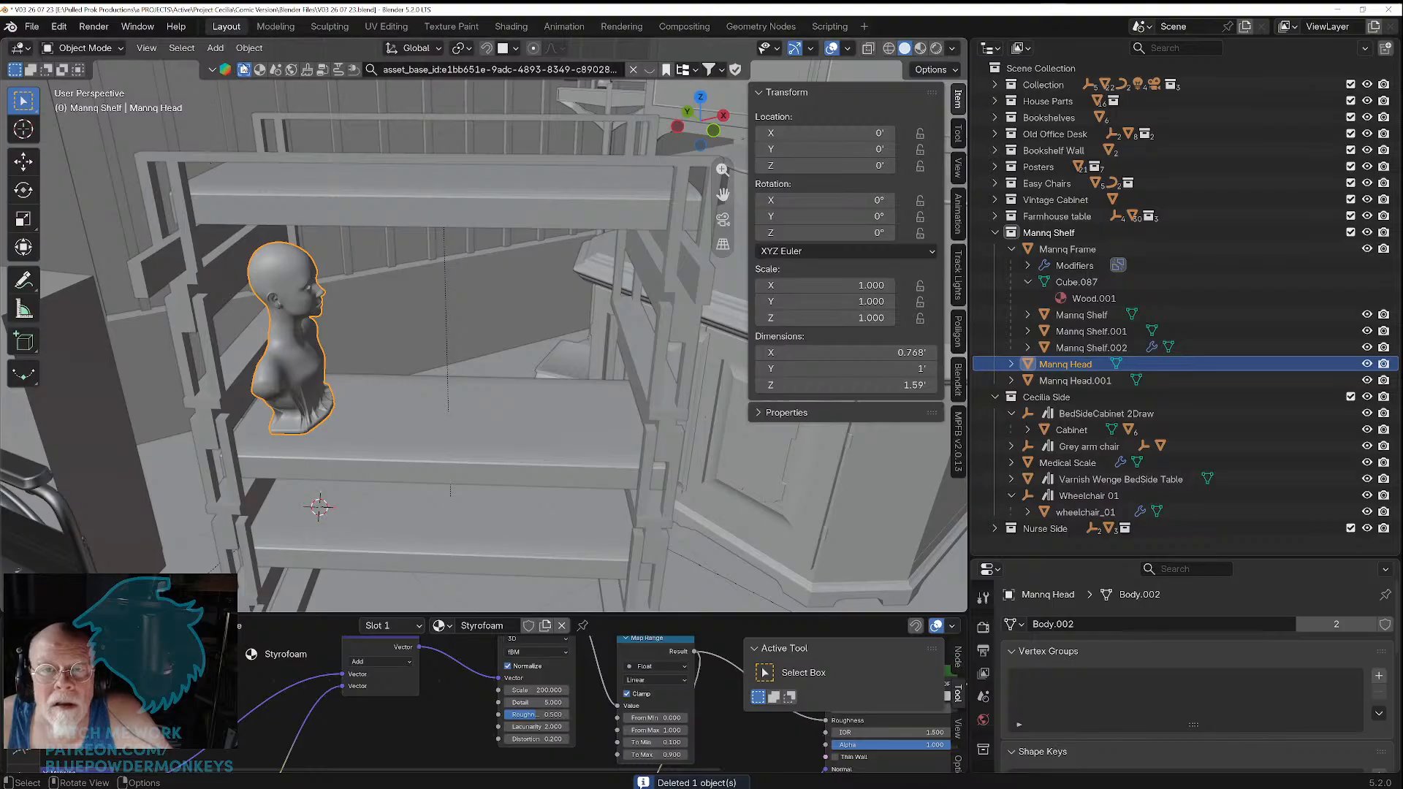
{"action": "left_click", "coordinate": [249, 48]}
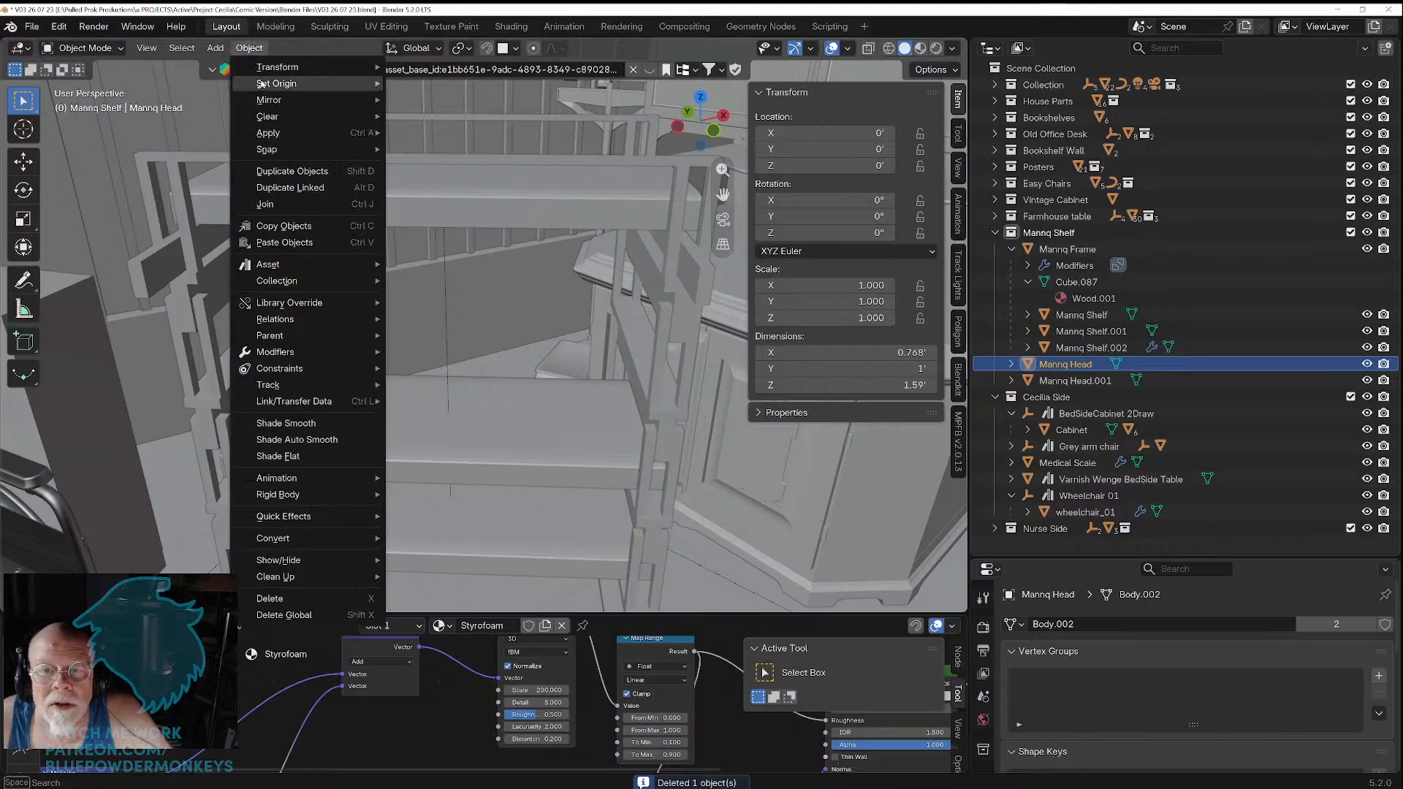
{"action": "mouse_move", "coordinate": [278, 84]}
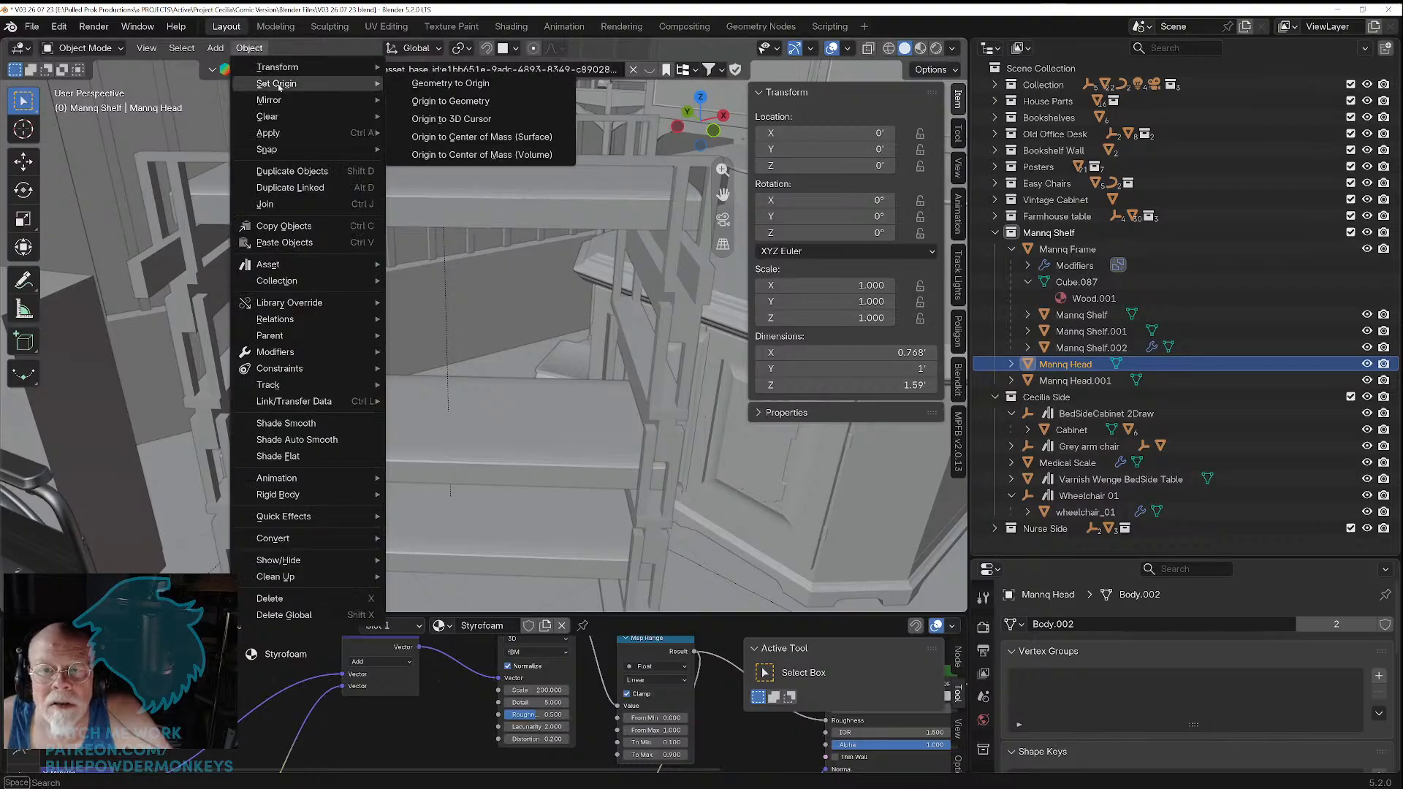
{"action": "left_click", "coordinate": [453, 106]}
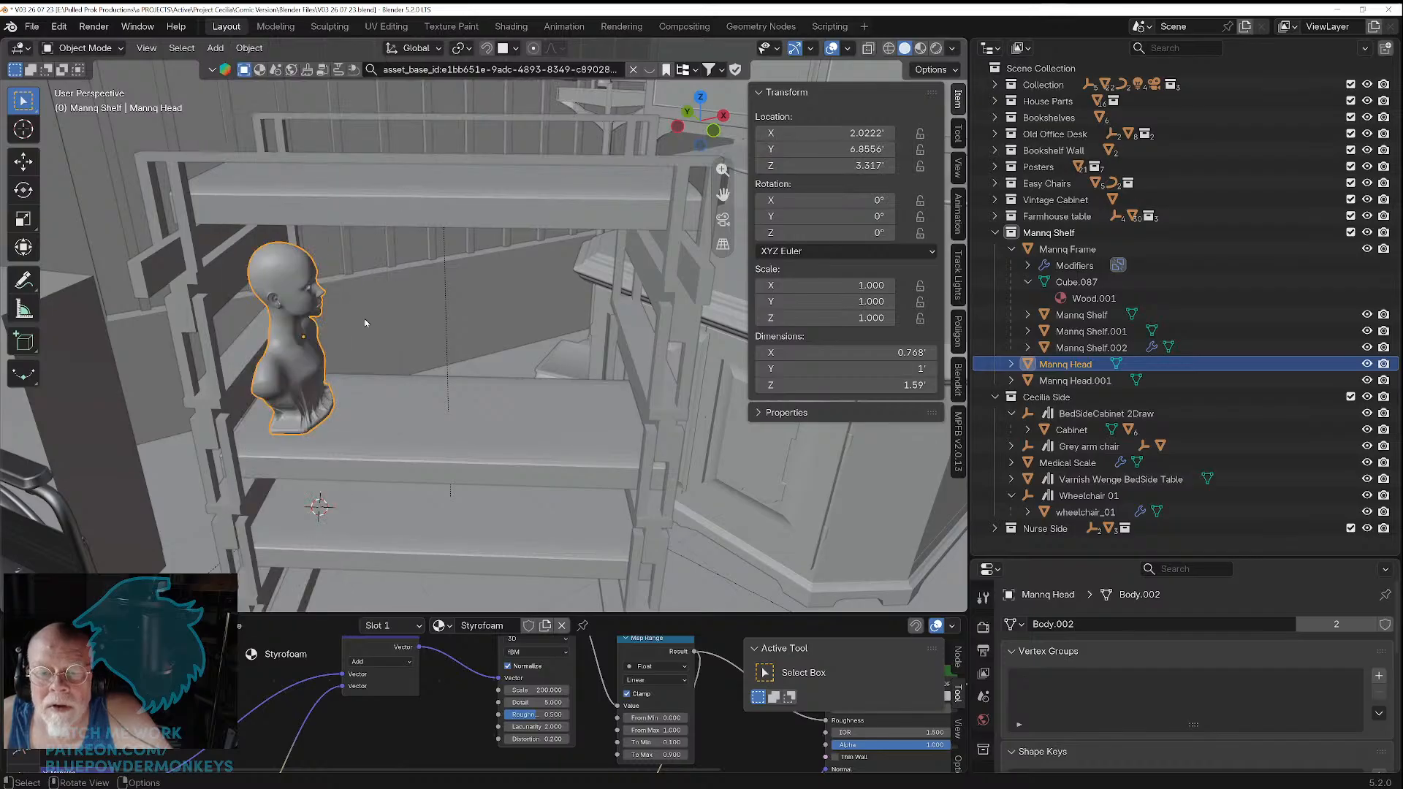
Step: Raise the Mannq Head along global Z to a Z location of about 3.82', clear of the middle shelf
{"action": "middle_click_drag", "start_coordinate": [335, 380], "coordinate": [312, 402]}
{"action": "scroll", "coordinate": [256, 451], "scroll_direction": "up", "scroll_amount": 3}
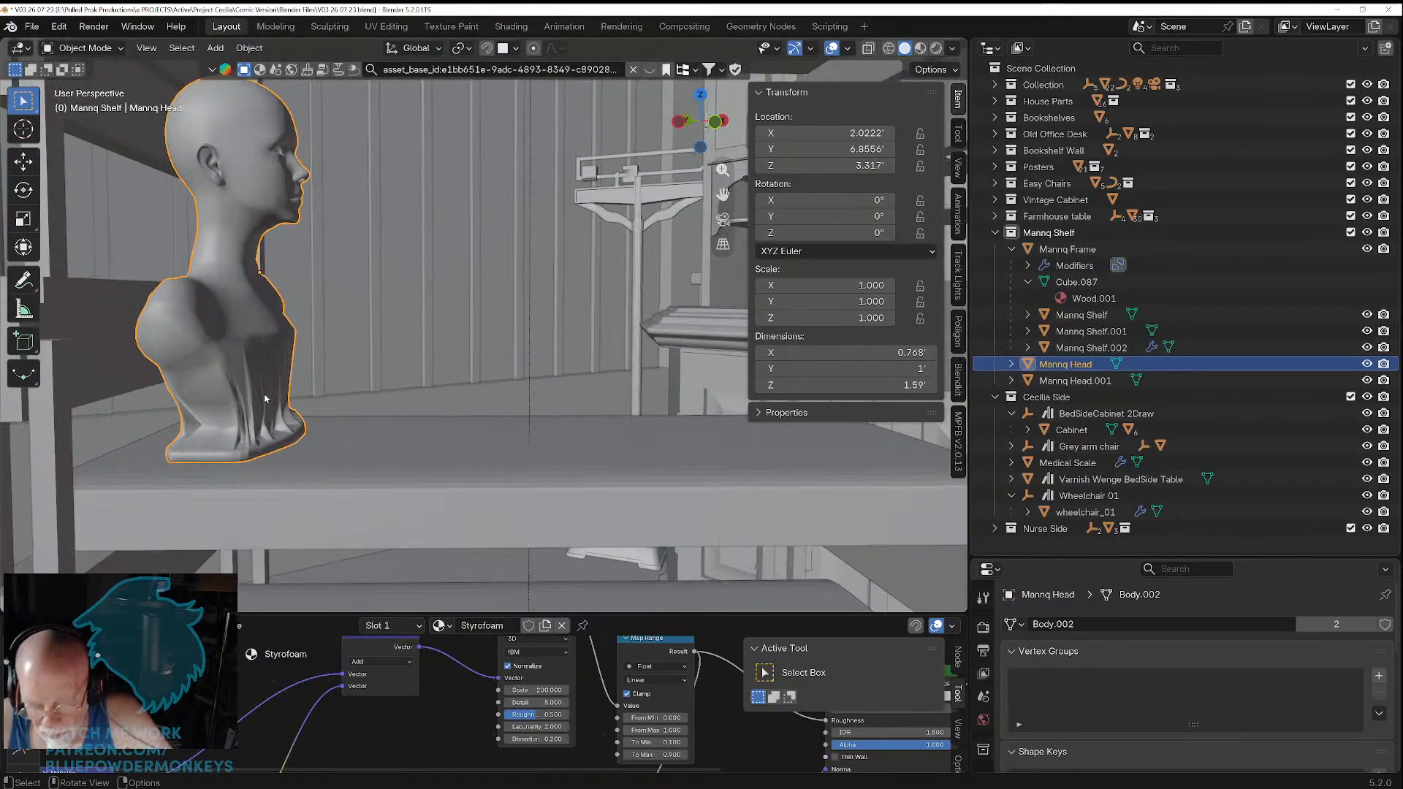
{"action": "key", "text": "g"}
{"action": "key", "text": "z"}
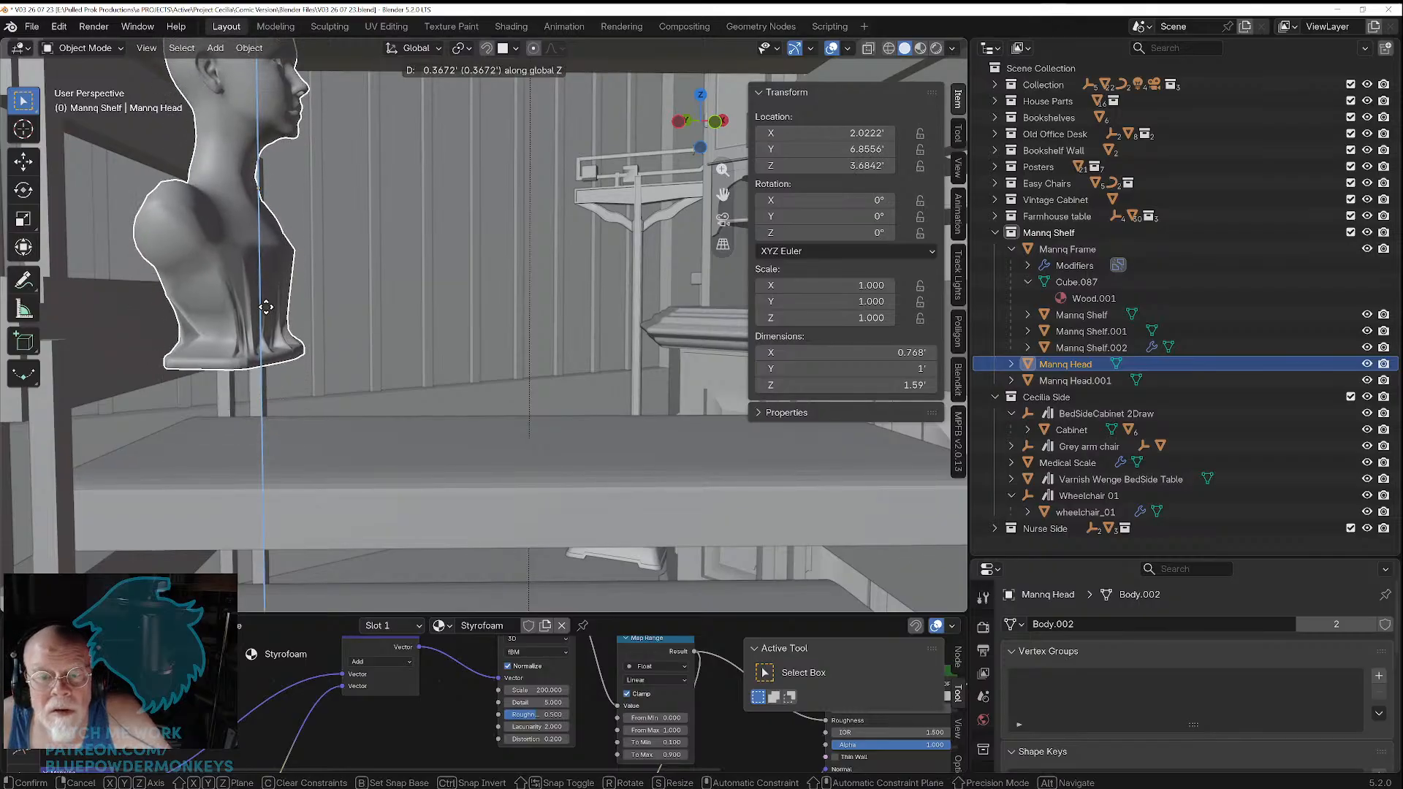
{"action": "left_click", "coordinate": [263, 326]}
Step: Select the underside face of the Mannq Head's base in Edit Mode and snap the 3D cursor to it
{"action": "middle_click_drag", "start_coordinate": [263, 327], "coordinate": [275, 249]}
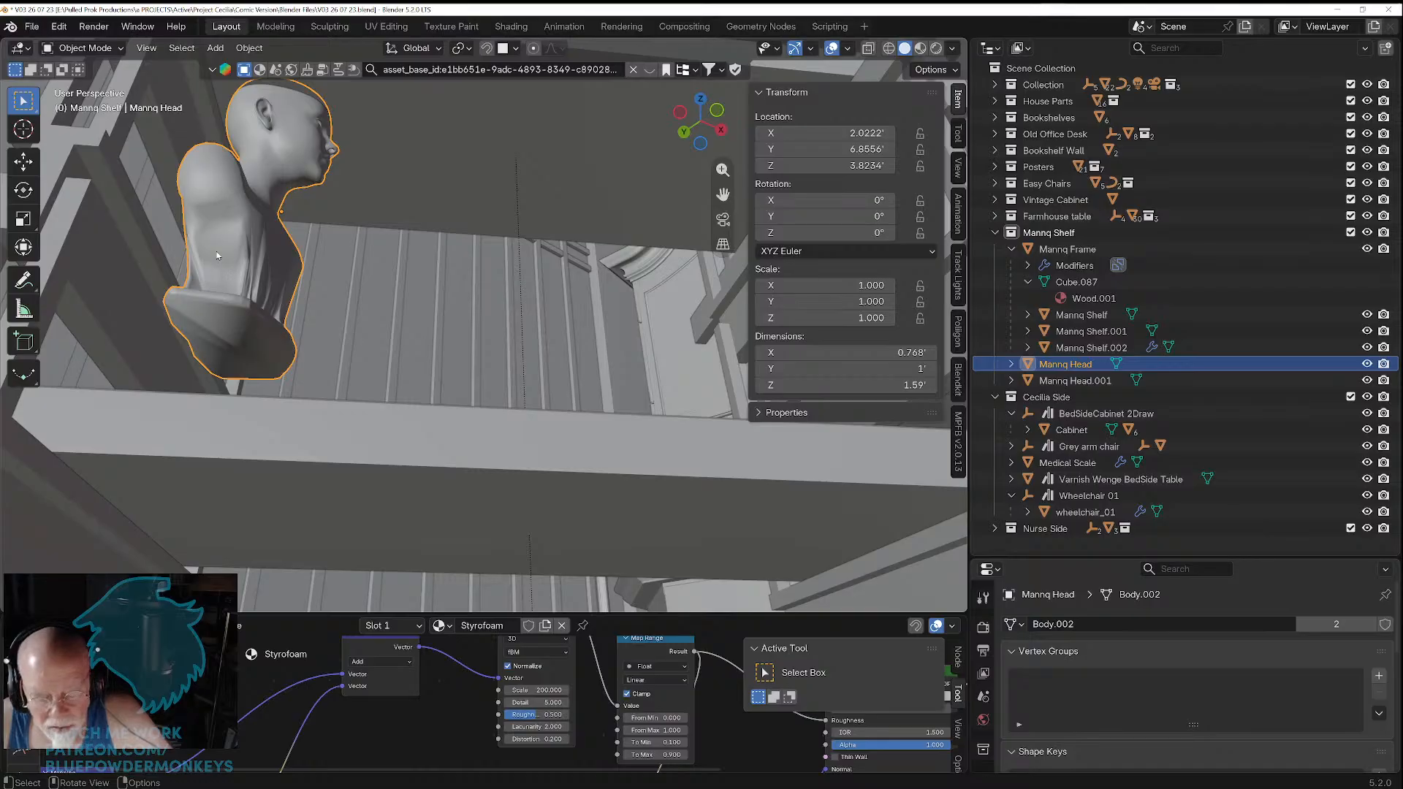
{"action": "key", "text": "Tab"}
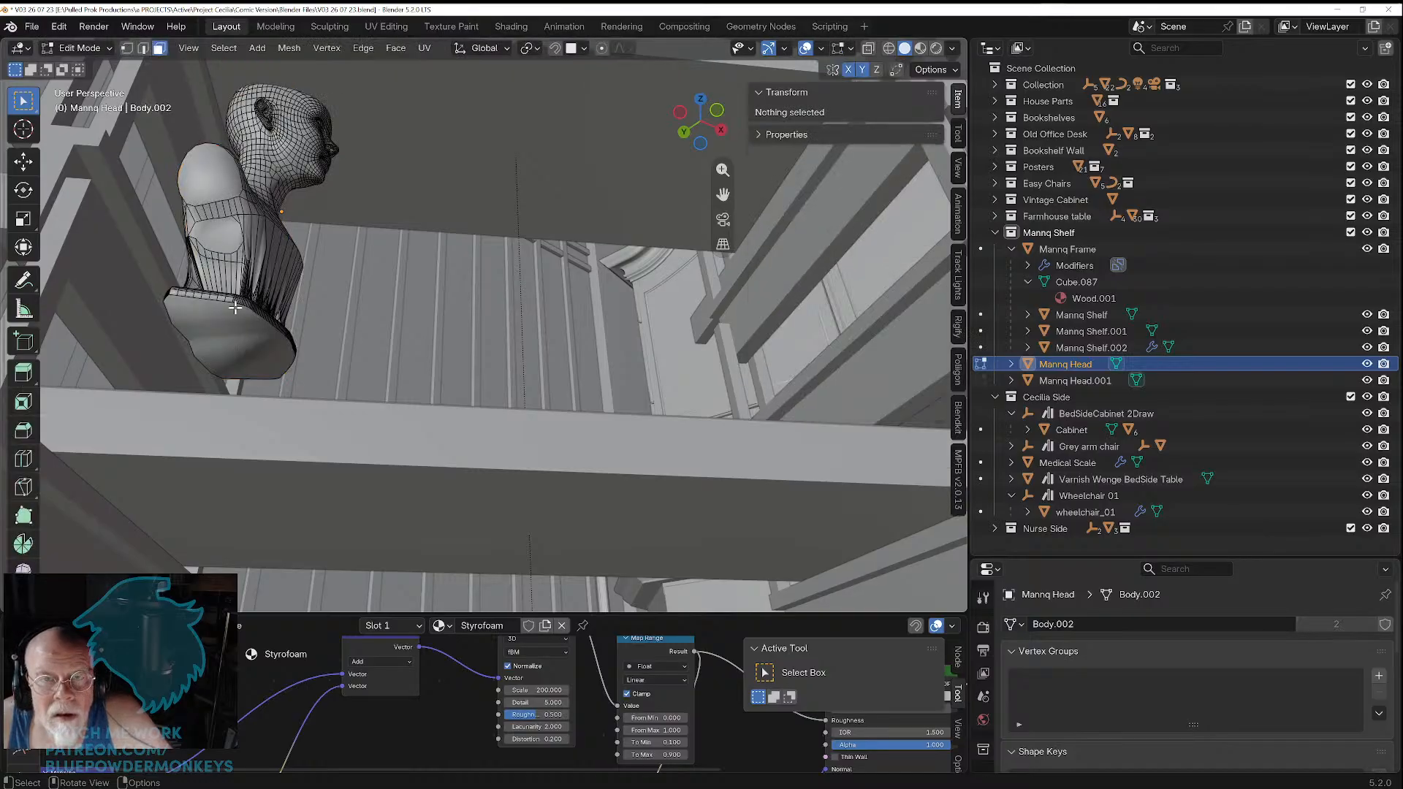
{"action": "left_click", "coordinate": [235, 331]}
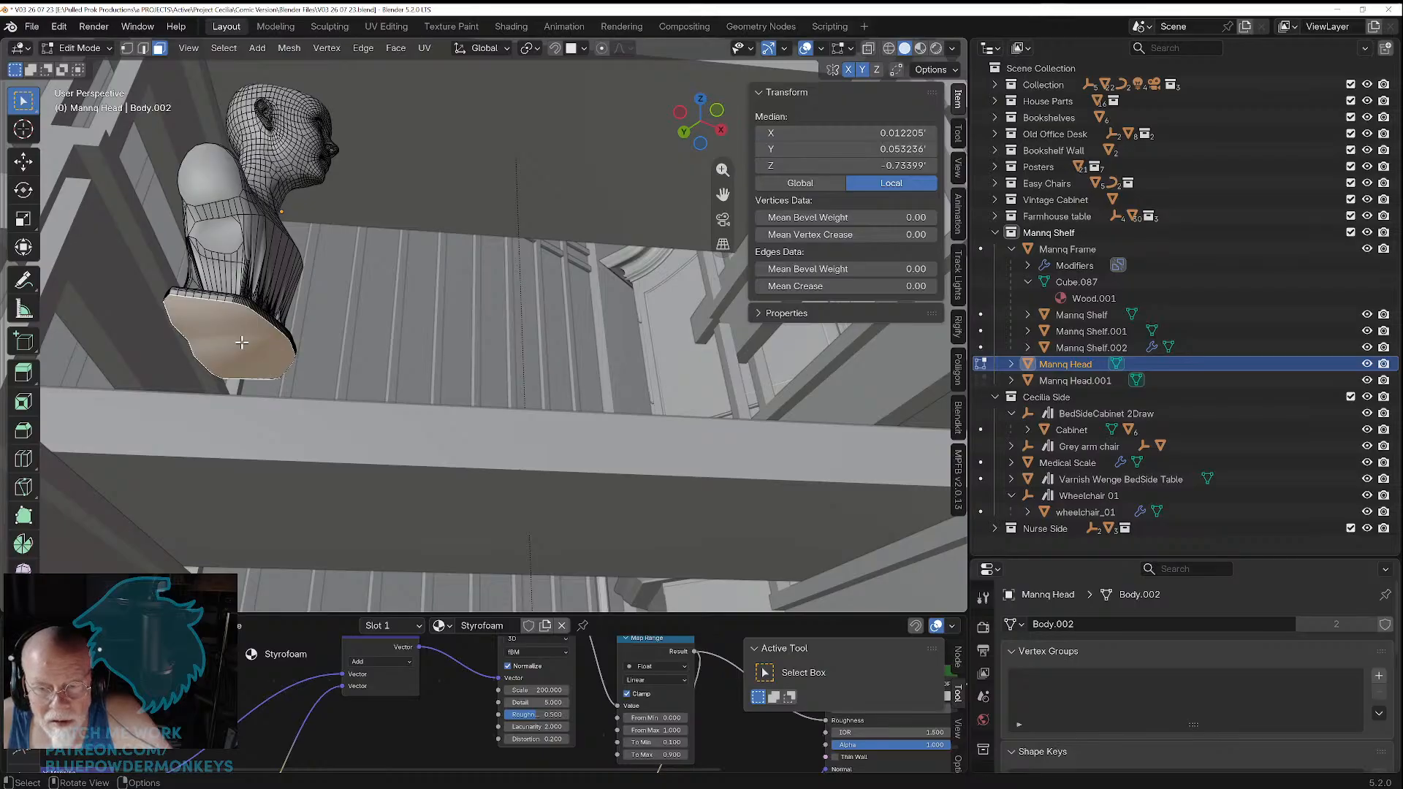
{"action": "key", "text": "shift+s"}
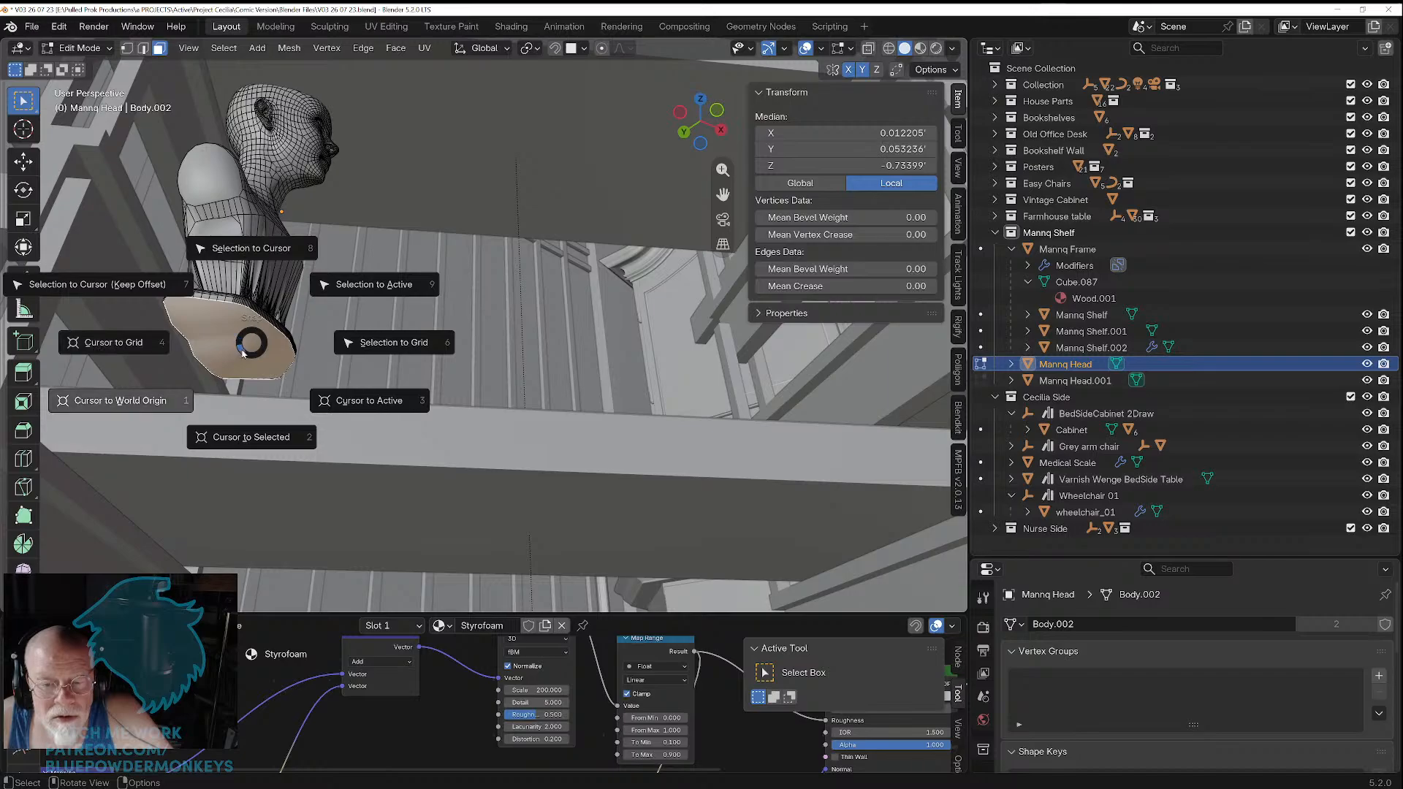
{"action": "left_click", "coordinate": [259, 440]}
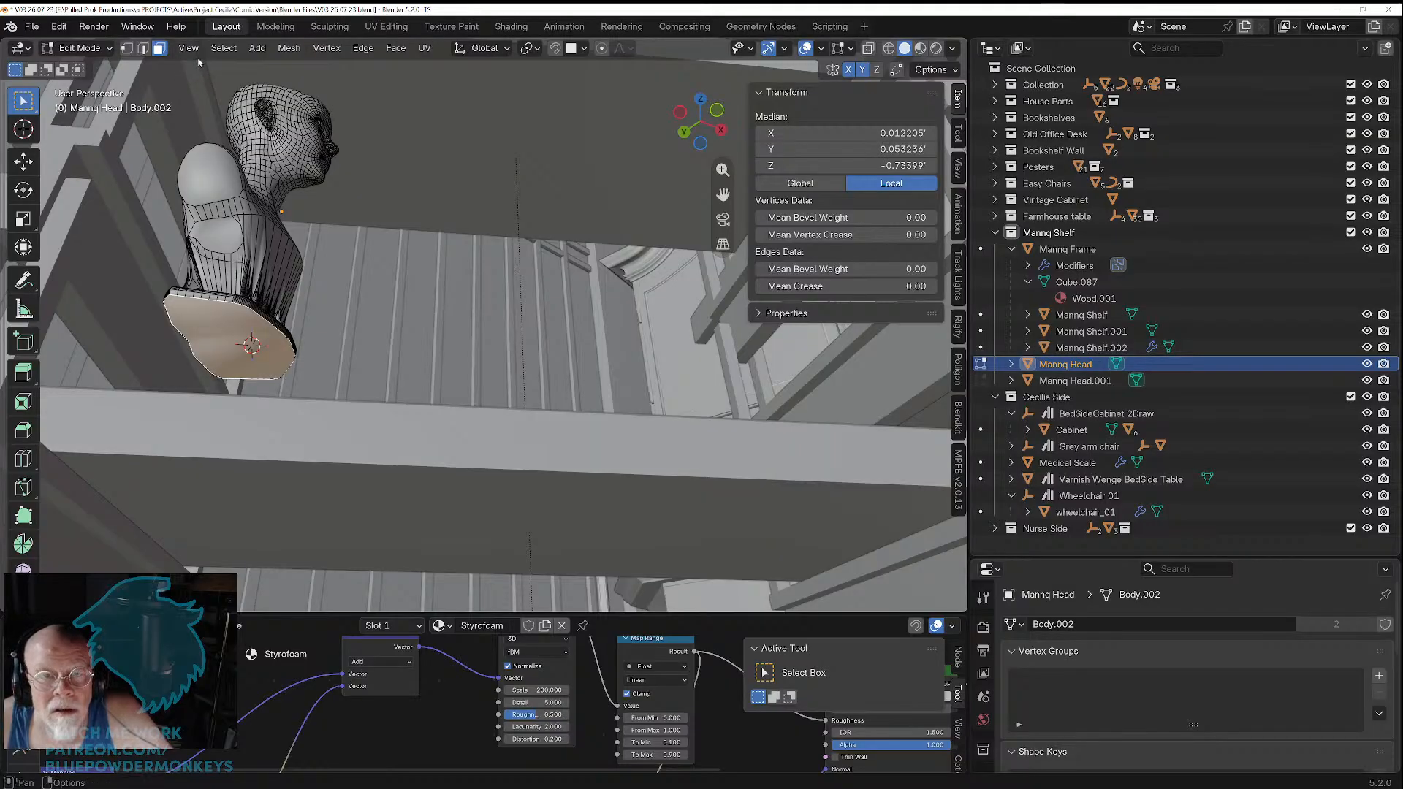
Step: Return to Object Mode and set the Mannq Head's origin to the 3D cursor at its base
{"action": "key", "text": "Tab"}
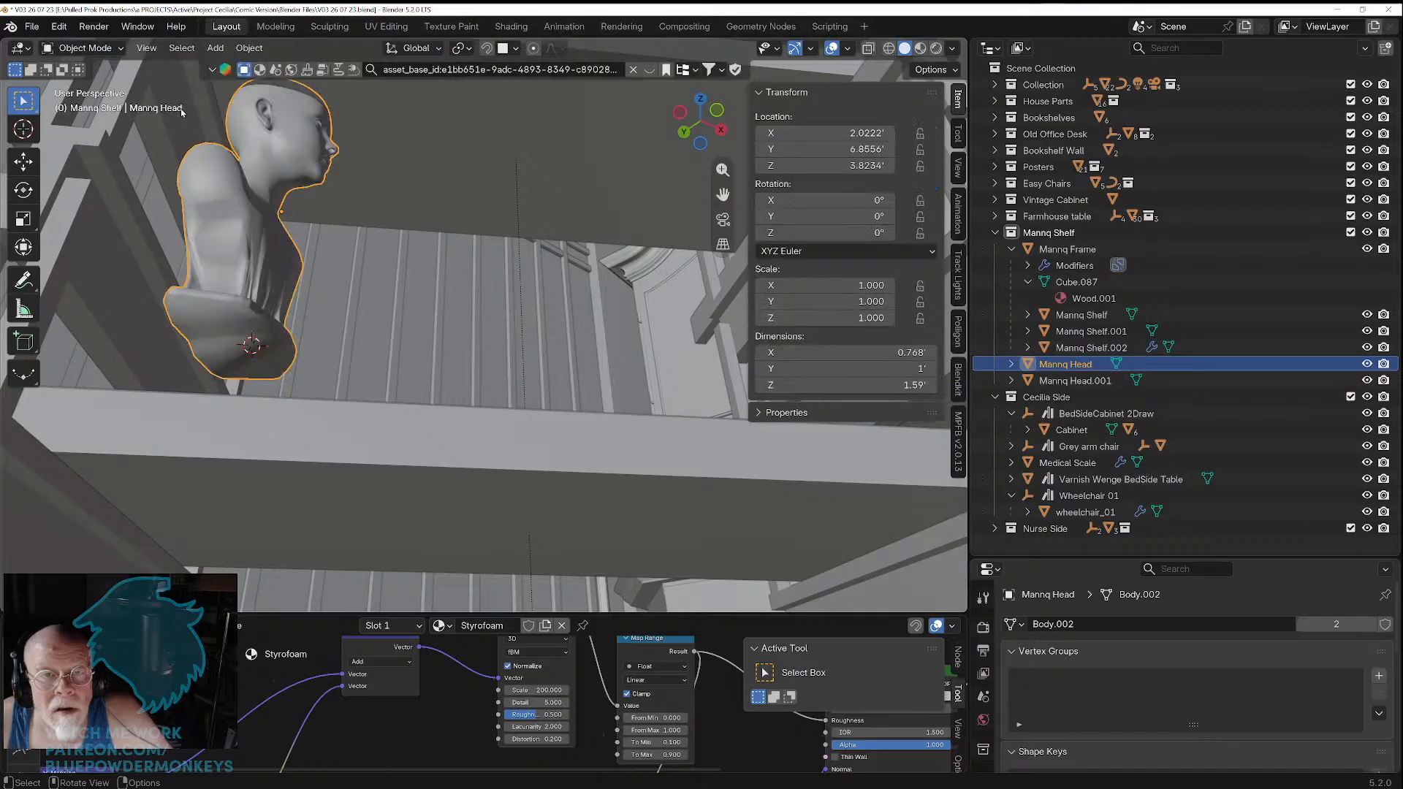
{"action": "left_click", "coordinate": [248, 48]}
{"action": "mouse_move", "coordinate": [276, 83]}
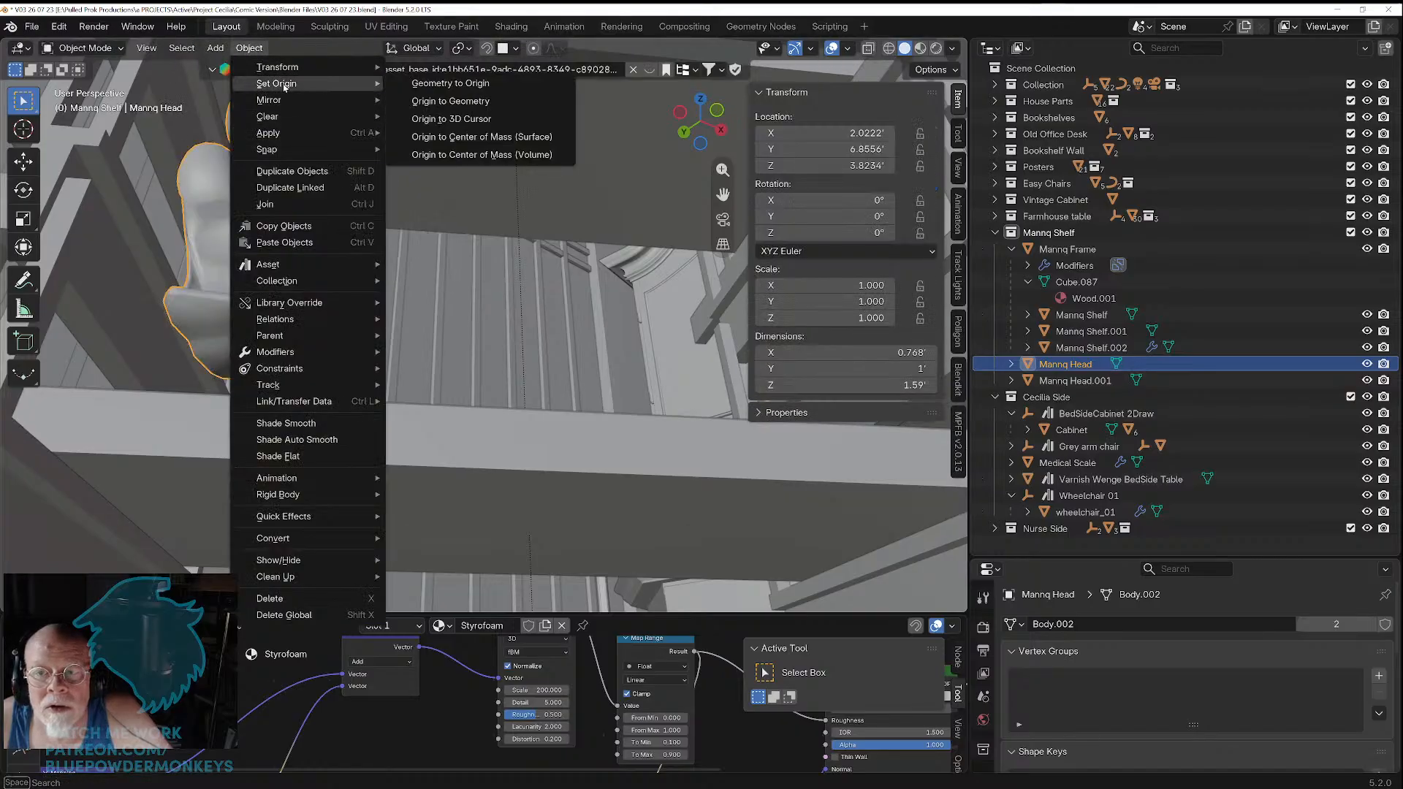
{"action": "left_click", "coordinate": [429, 117]}
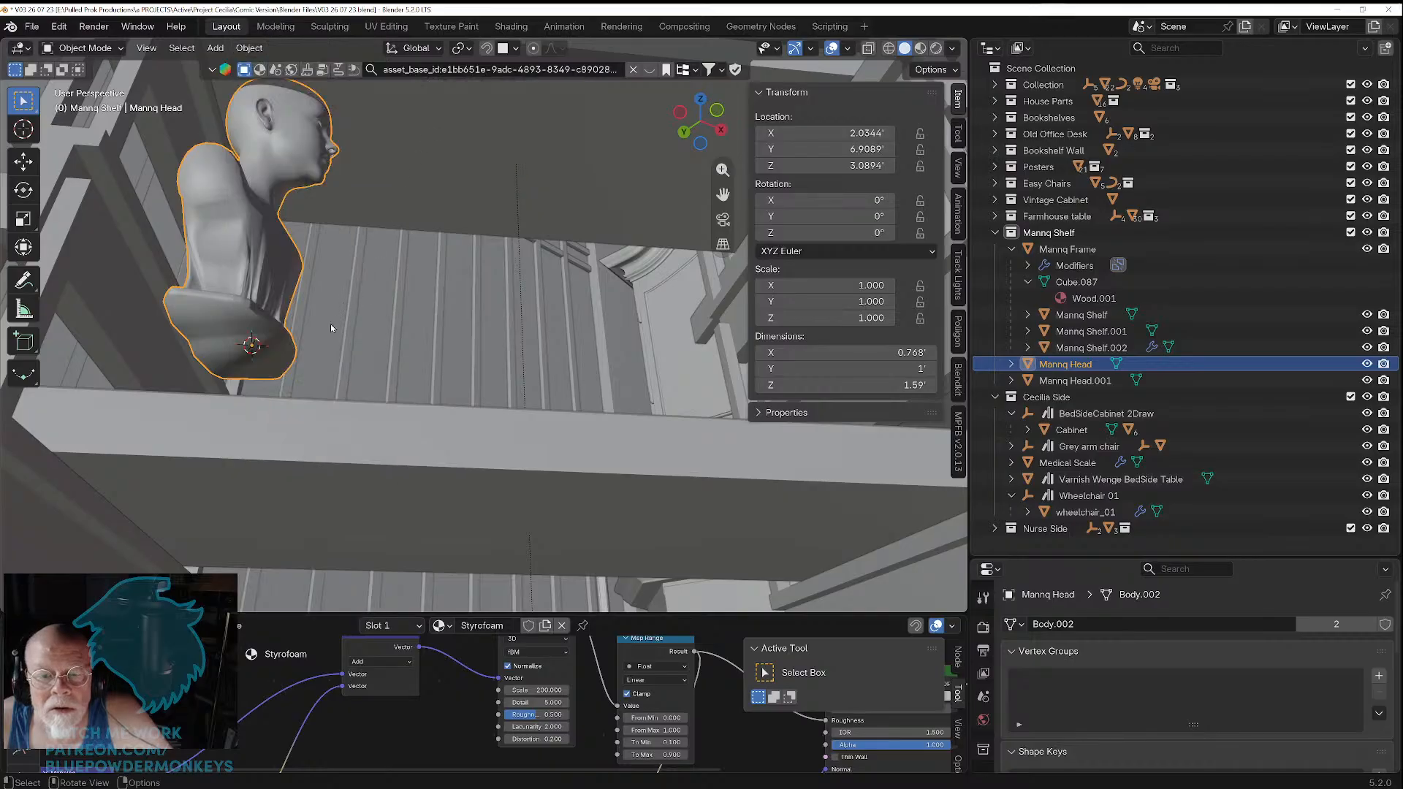
{"action": "middle_click_drag", "start_coordinate": [331, 328], "coordinate": [307, 361]}
{"action": "middle_click_drag", "start_coordinate": [367, 462], "coordinate": [374, 411]}
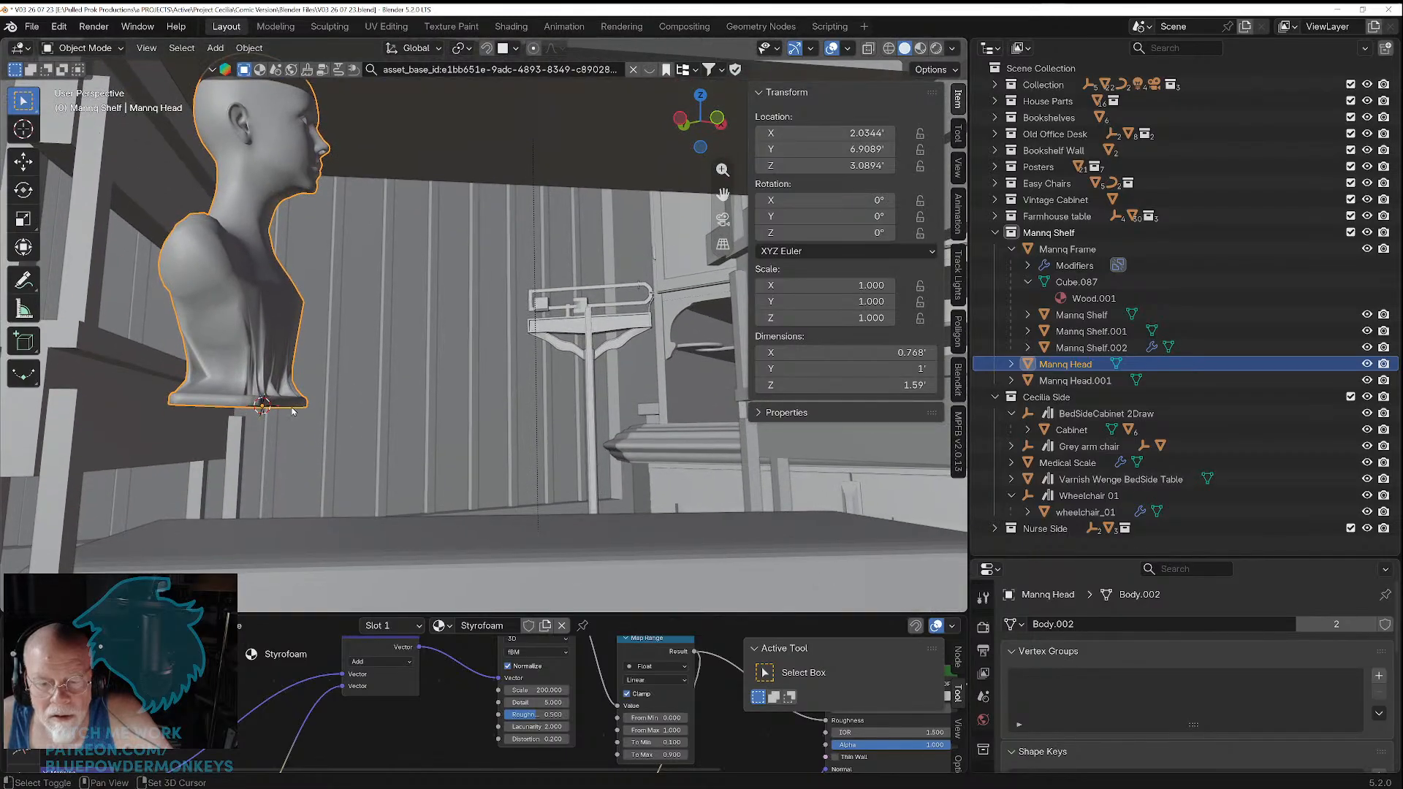
Step: With snapping enabled, lower the Mannq Head along global Z onto the shelf at about Z 2.58', and turn snapping off
{"action": "key", "text": "shift+Tab"}
{"action": "key", "text": "g"}
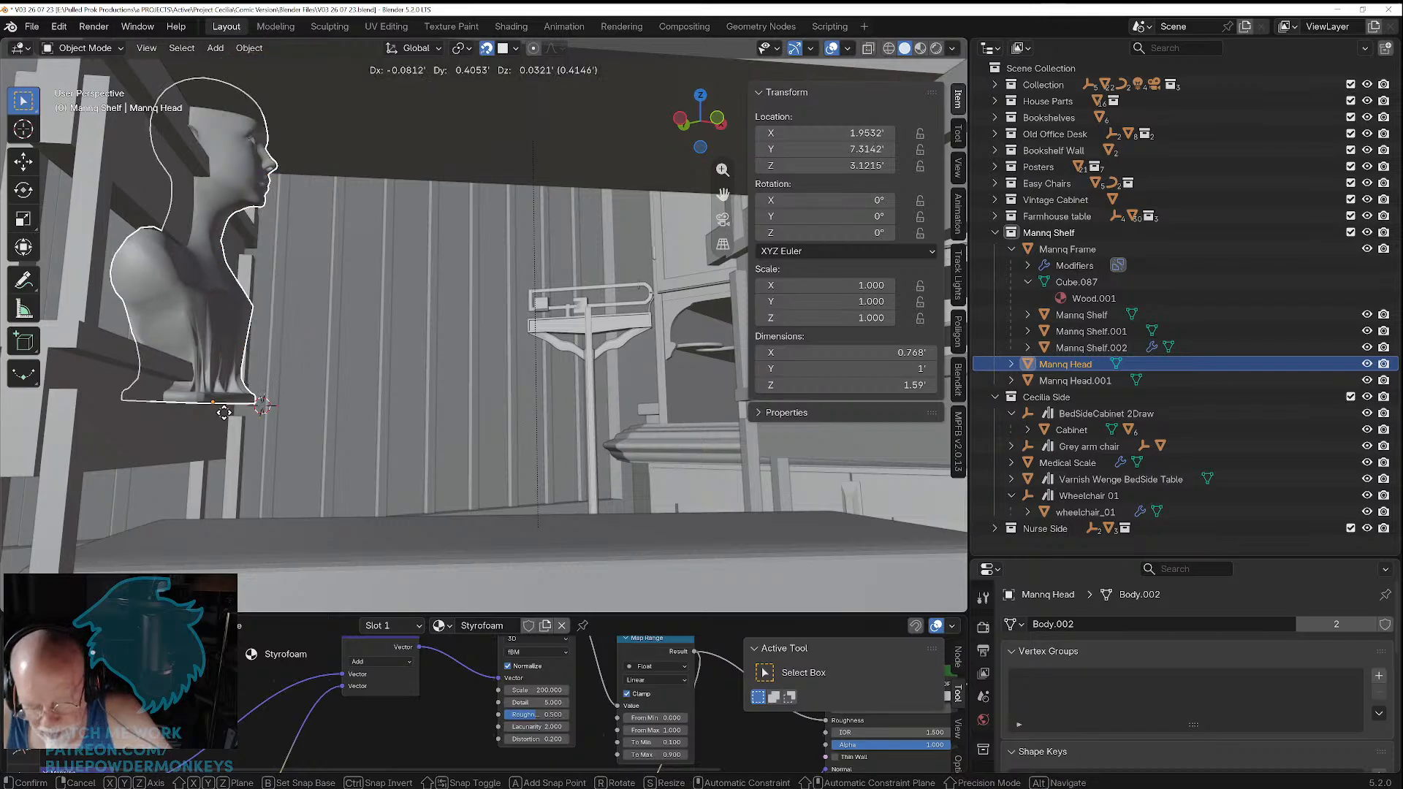
{"action": "key", "text": "z"}
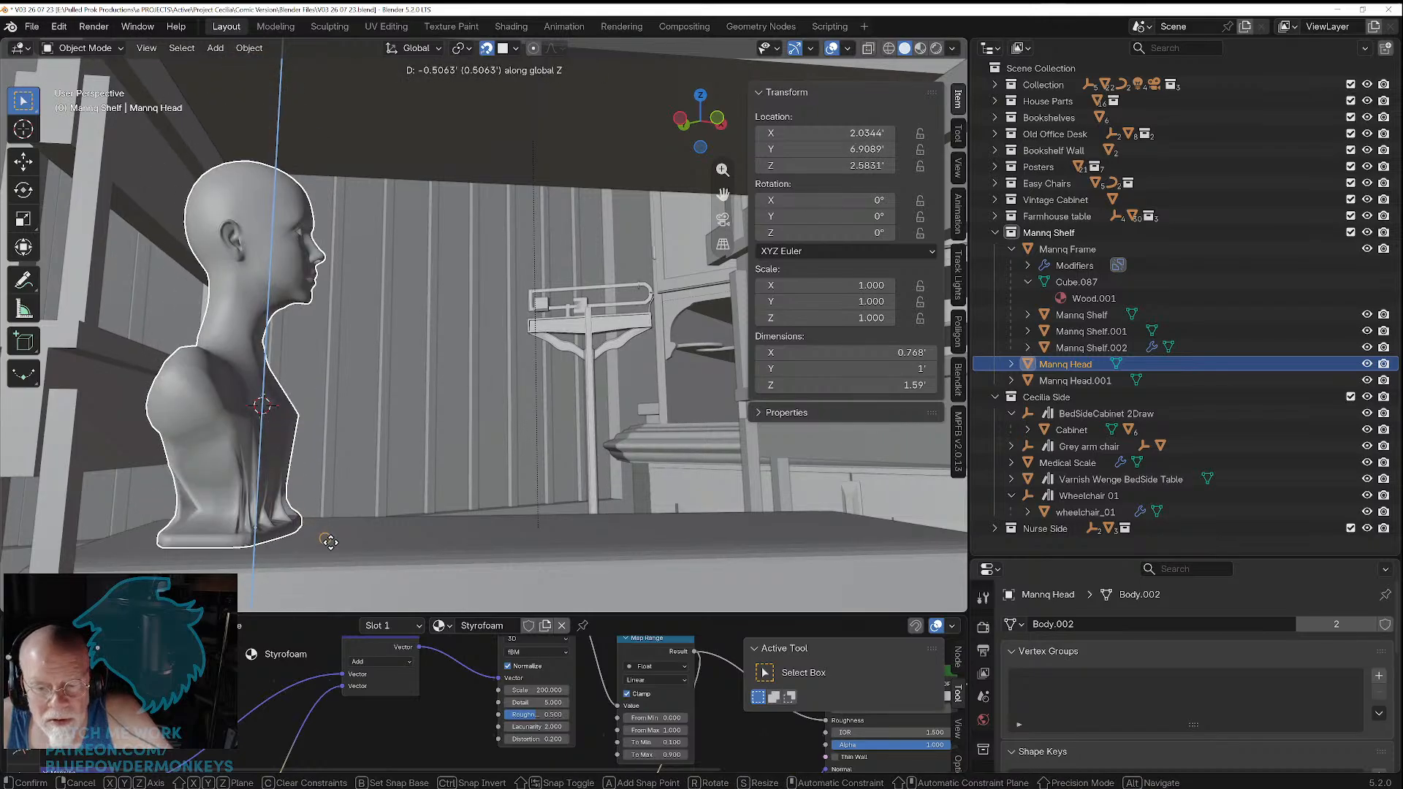
{"action": "left_click", "coordinate": [331, 543]}
{"action": "middle_click_drag", "start_coordinate": [327, 519], "coordinate": [340, 428]}
{"action": "scroll", "coordinate": [339, 428], "scroll_direction": "down", "scroll_amount": 3}
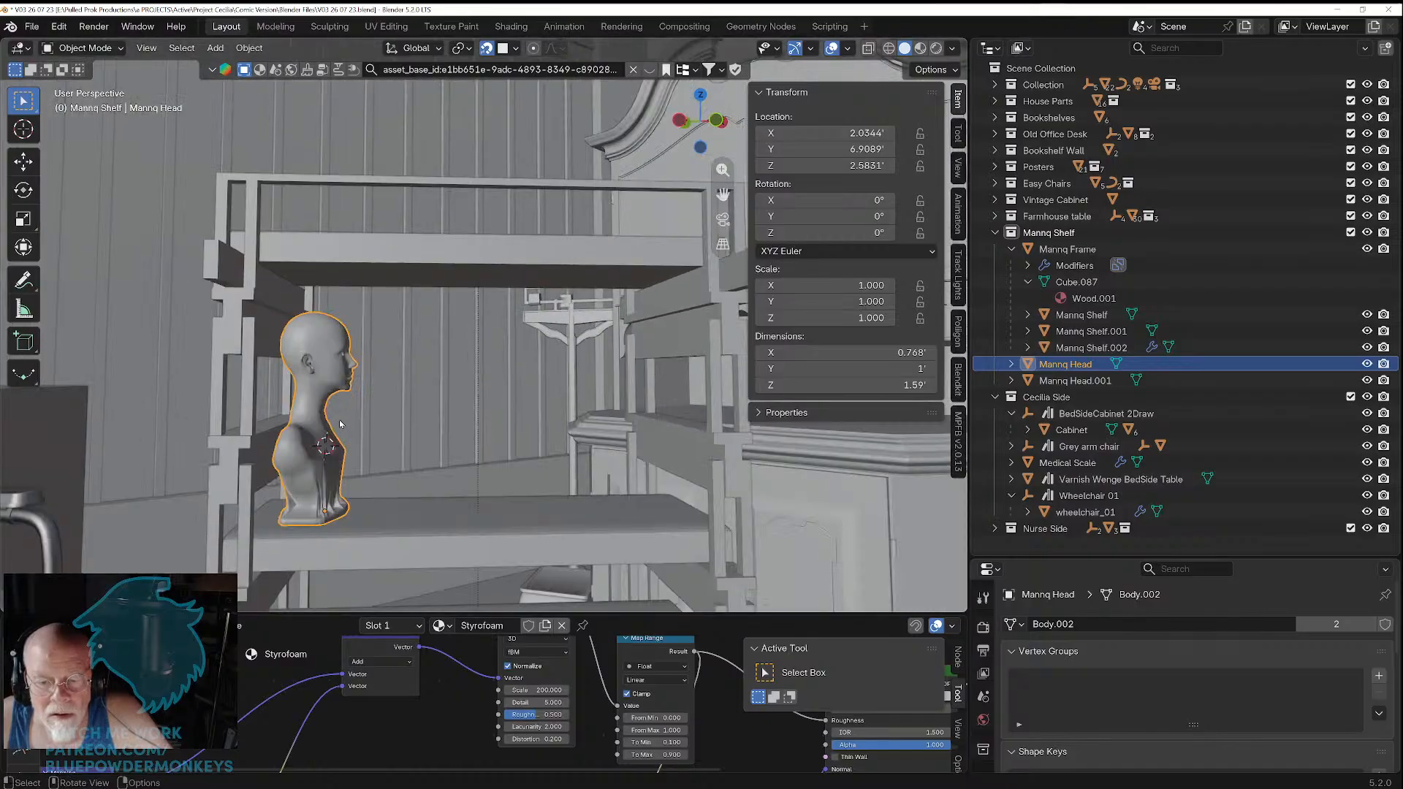
{"action": "left_click", "coordinate": [486, 48]}
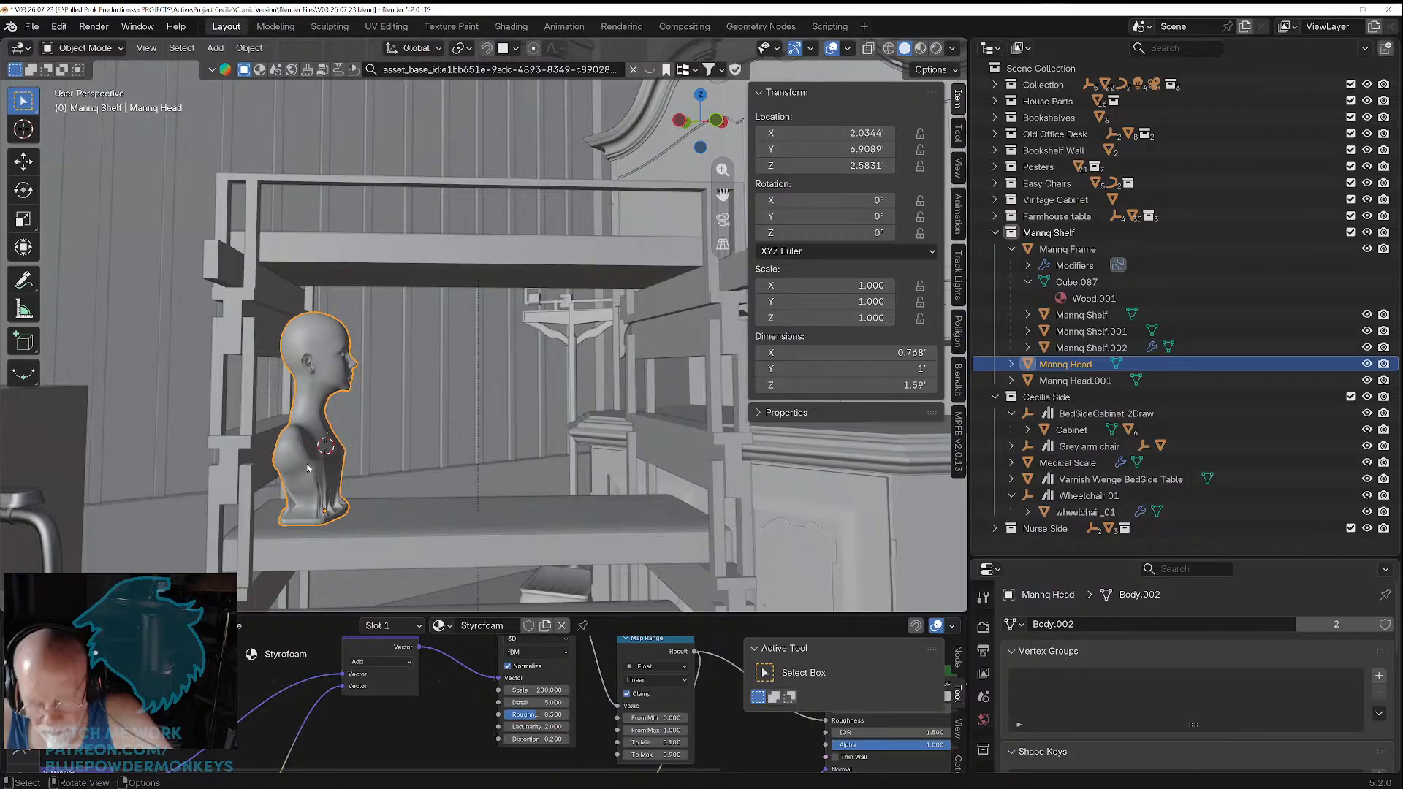
Step: Create a linked duplicate of the Mannq Head and move it along global Y to a Y location of about 5.57'
{"action": "key", "text": "alt+d"}
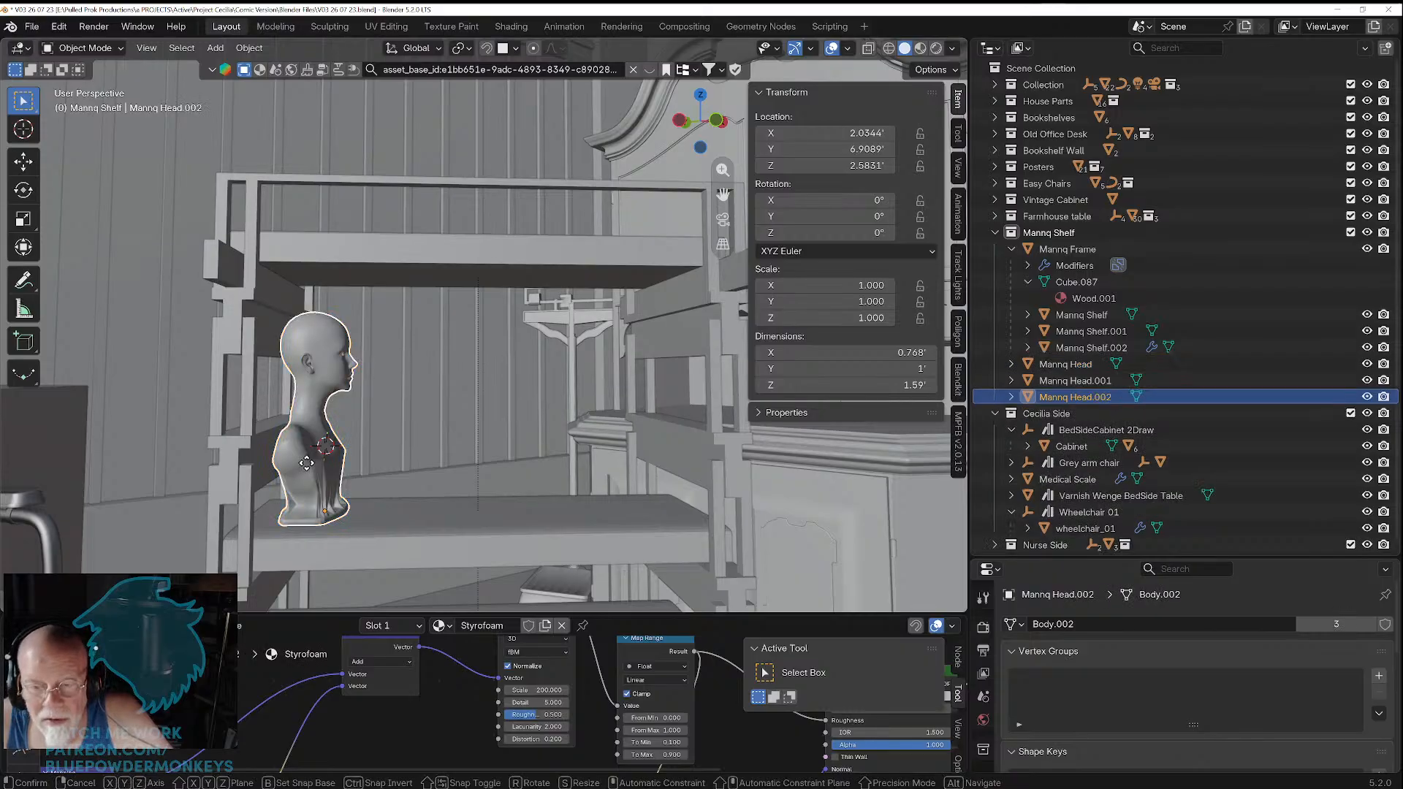
{"action": "key", "text": "y"}
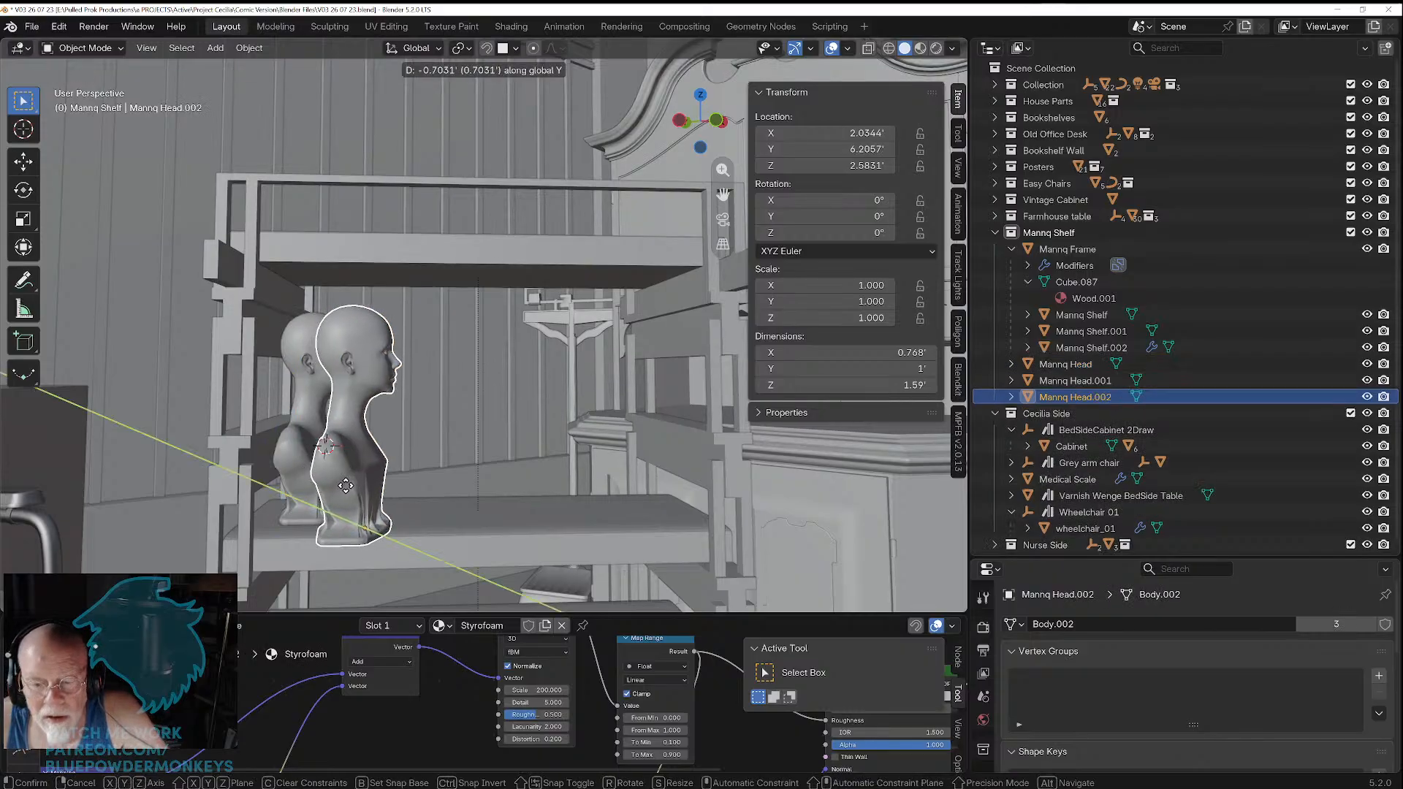
{"action": "left_click", "coordinate": [394, 502]}
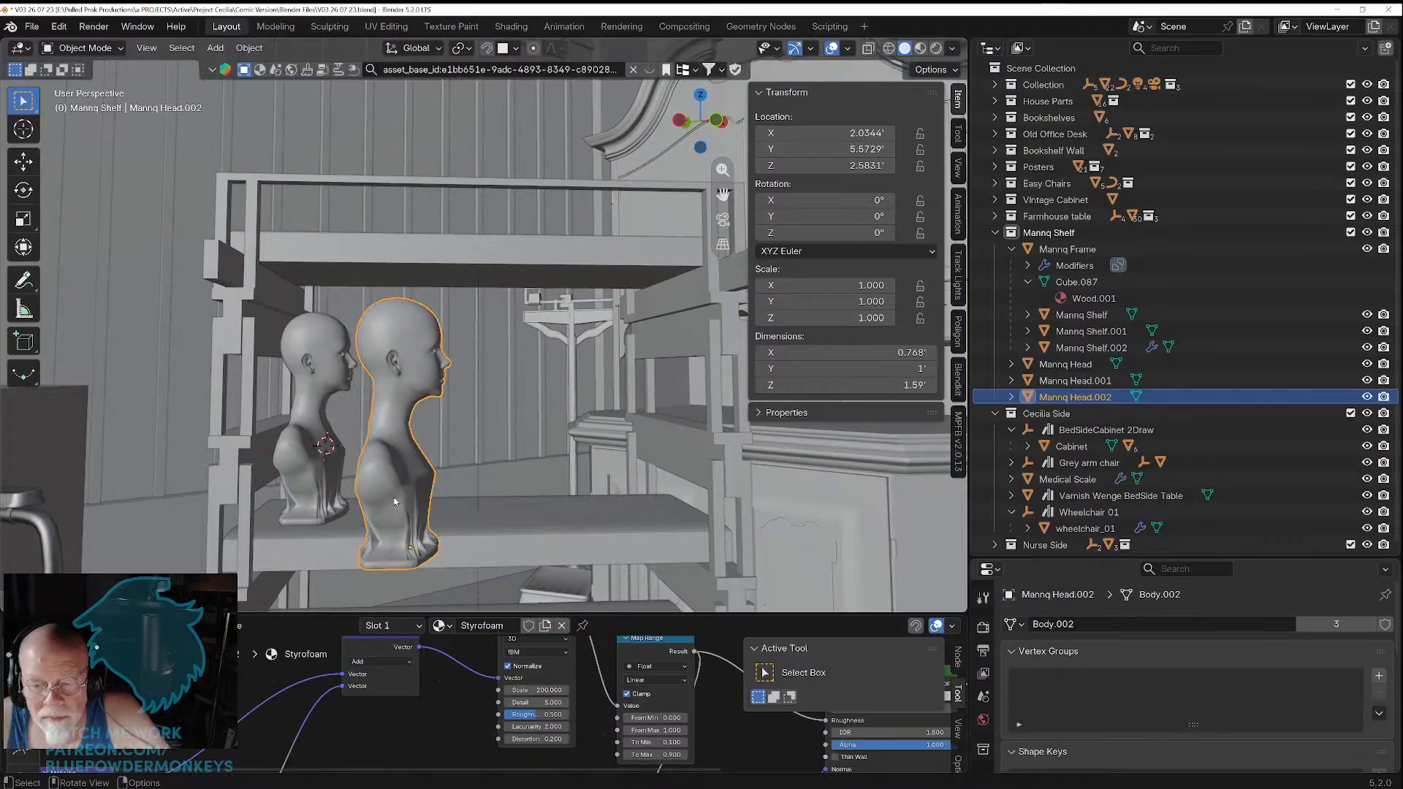
Step: Move the duplicate head along global X to an X location of about 3.93'
{"action": "scroll", "coordinate": [392, 491], "scroll_direction": "up", "scroll_amount": 2}
{"action": "scroll", "coordinate": [389, 476], "scroll_direction": "down", "scroll_amount": 4}
{"action": "middle_click_drag", "start_coordinate": [391, 476], "coordinate": [370, 515]}
{"action": "key", "text": "g"}
{"action": "key", "text": "x"}
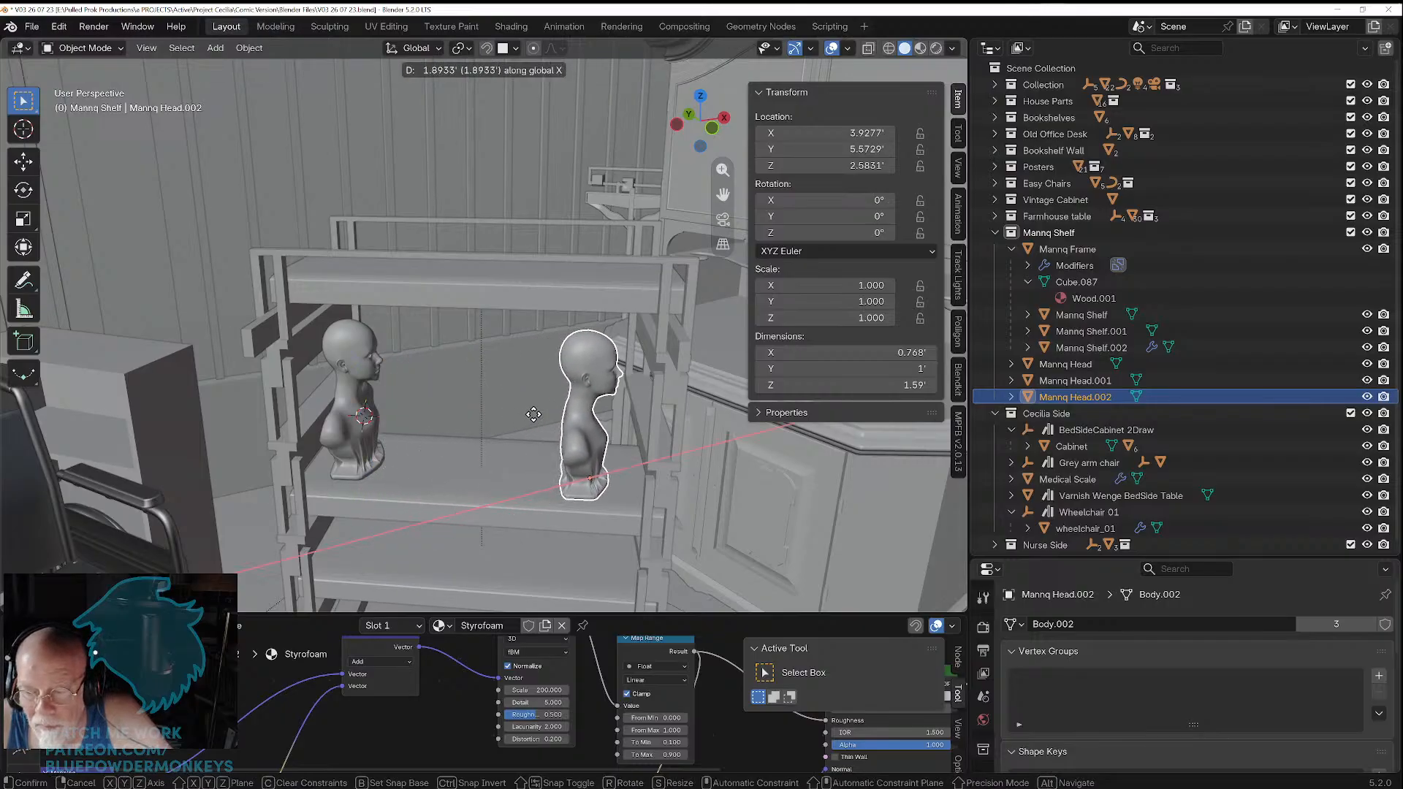
{"action": "left_click", "coordinate": [533, 415]}
Step: Move the duplicate head with Z locked to about X 2.51', Y 6.11' and rotate it about global Z to about -123.5°
{"action": "key", "text": "g"}
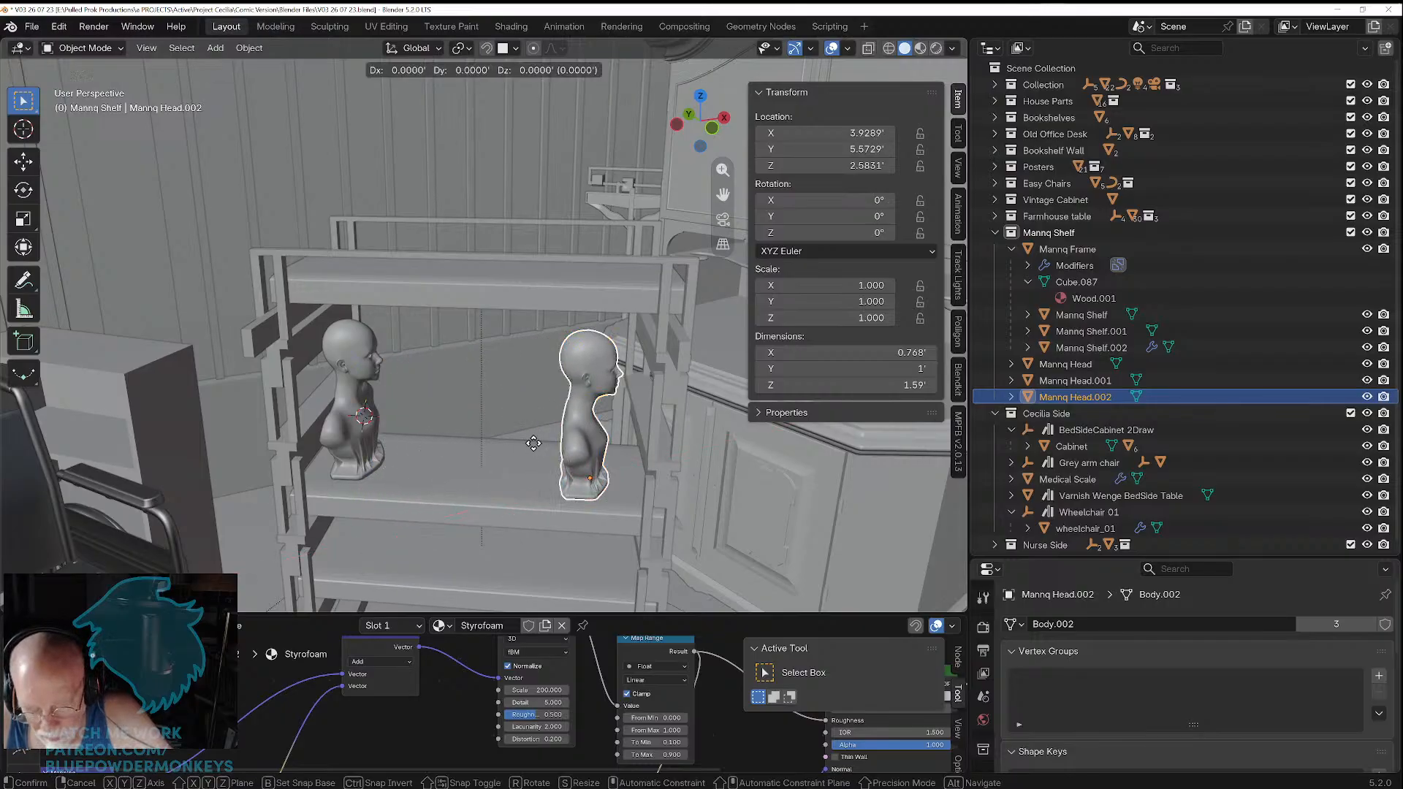
{"action": "key", "text": "shift"}
{"action": "key", "text": "shift+z"}
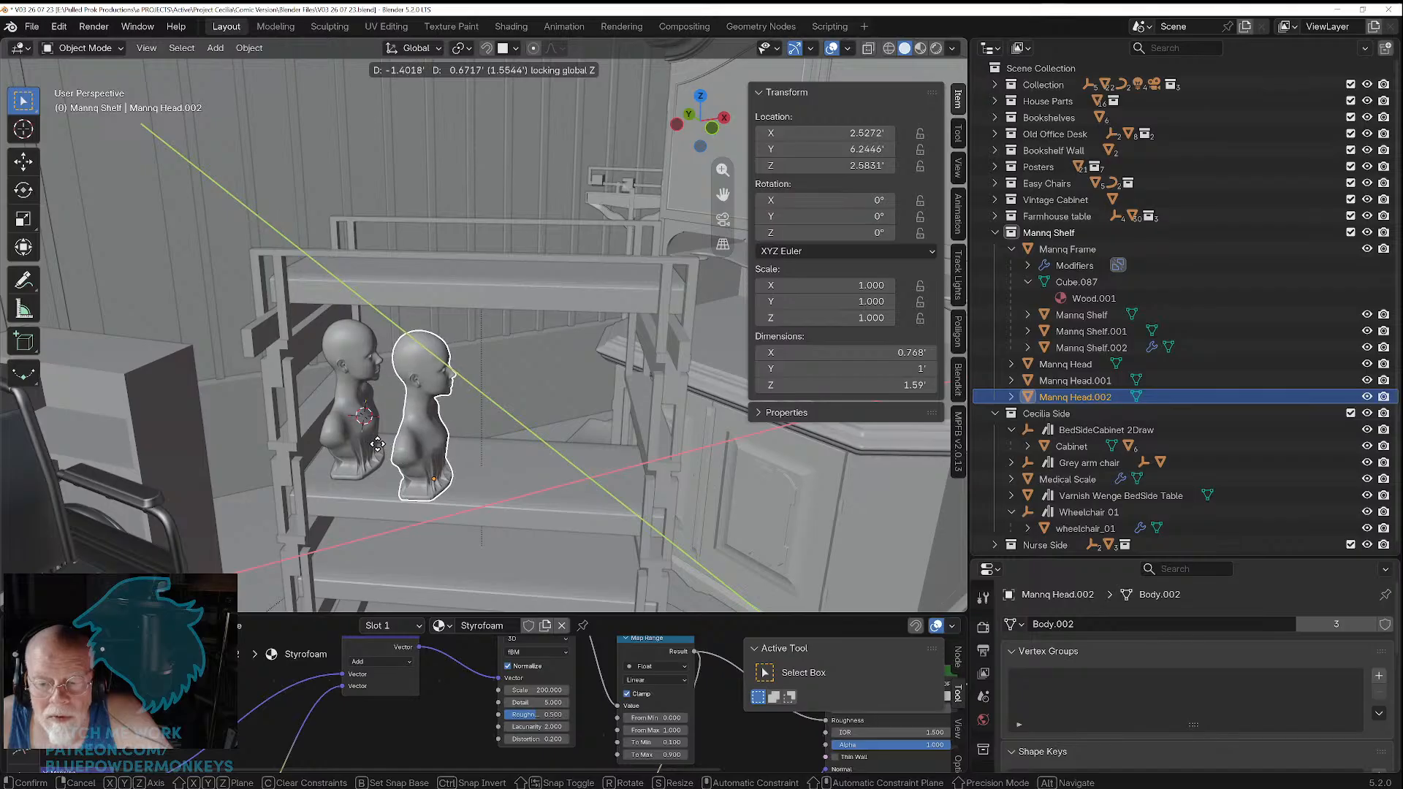
{"action": "left_click", "coordinate": [380, 451]}
{"action": "key", "text": "r"}
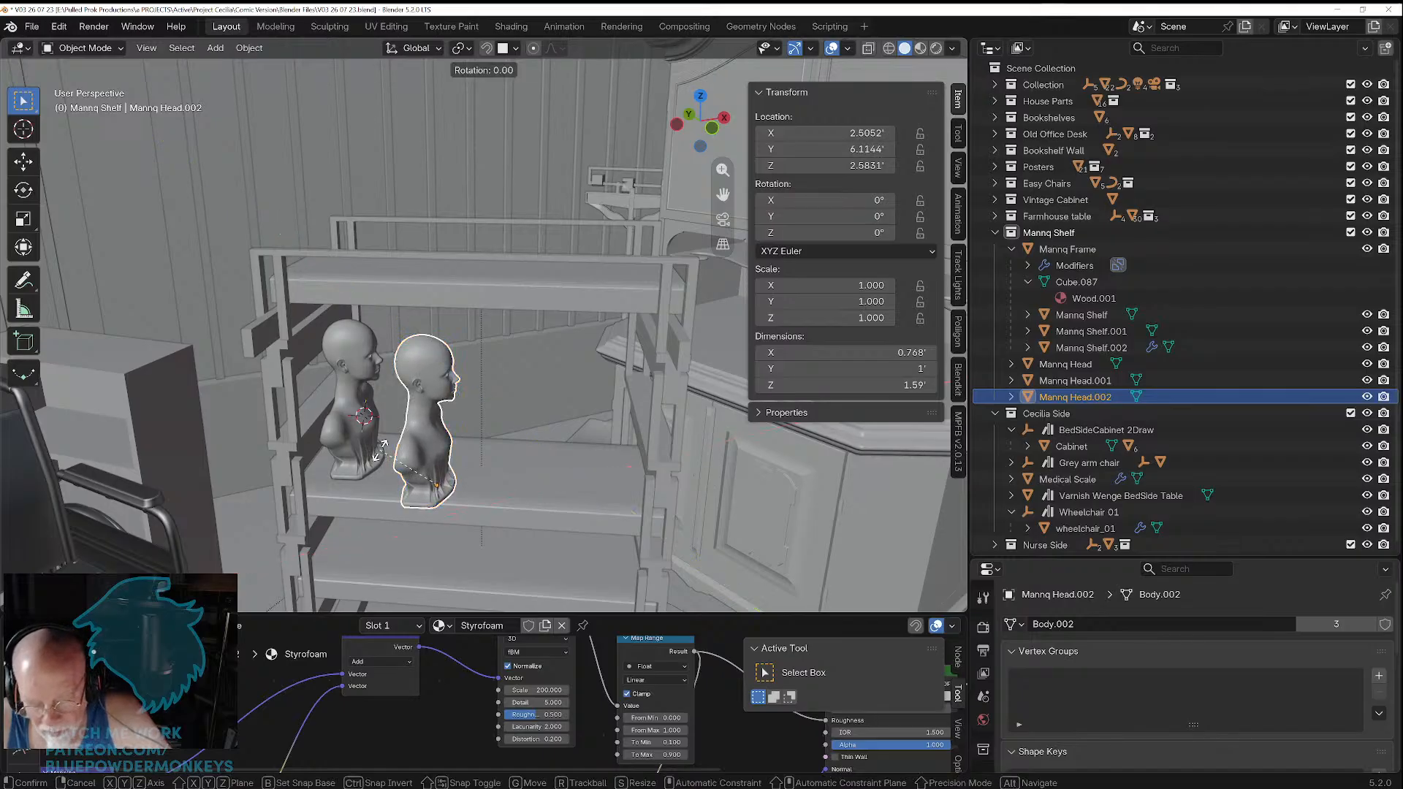
{"action": "key", "text": "z"}
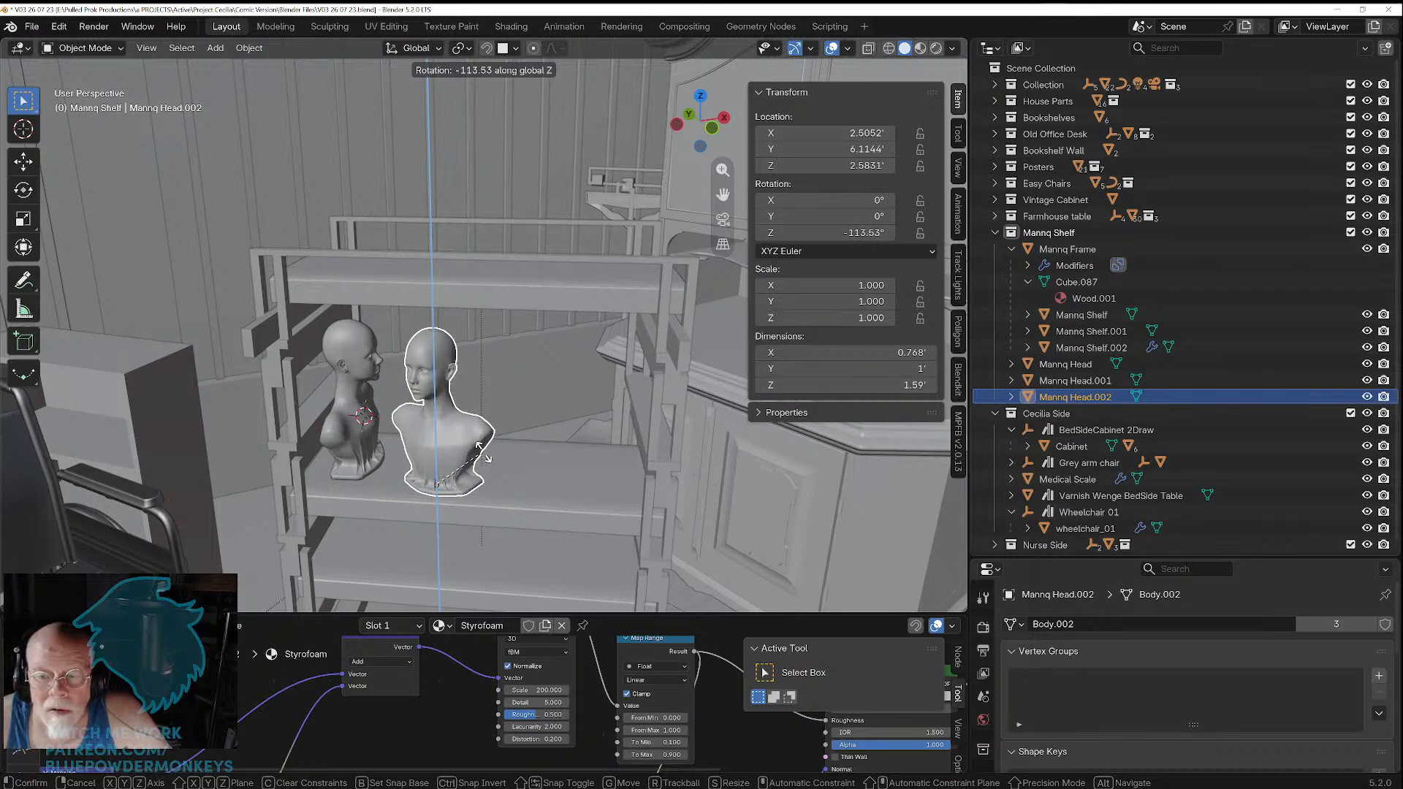
{"action": "left_click", "coordinate": [491, 465]}
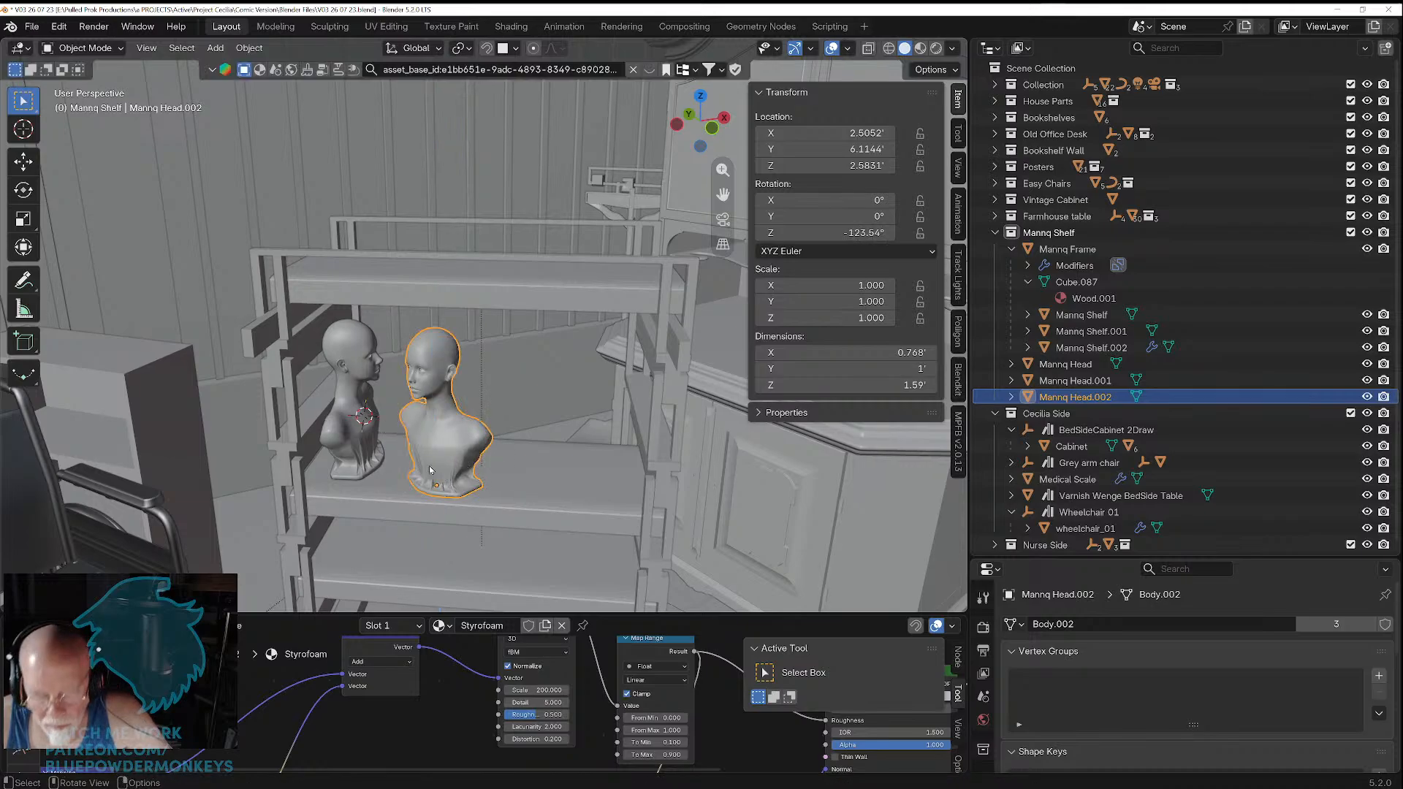
Step: Shift the rotated head closer to the first one with Z locked, to about X 2.35', Y 6.30'
{"action": "key", "text": "g"}
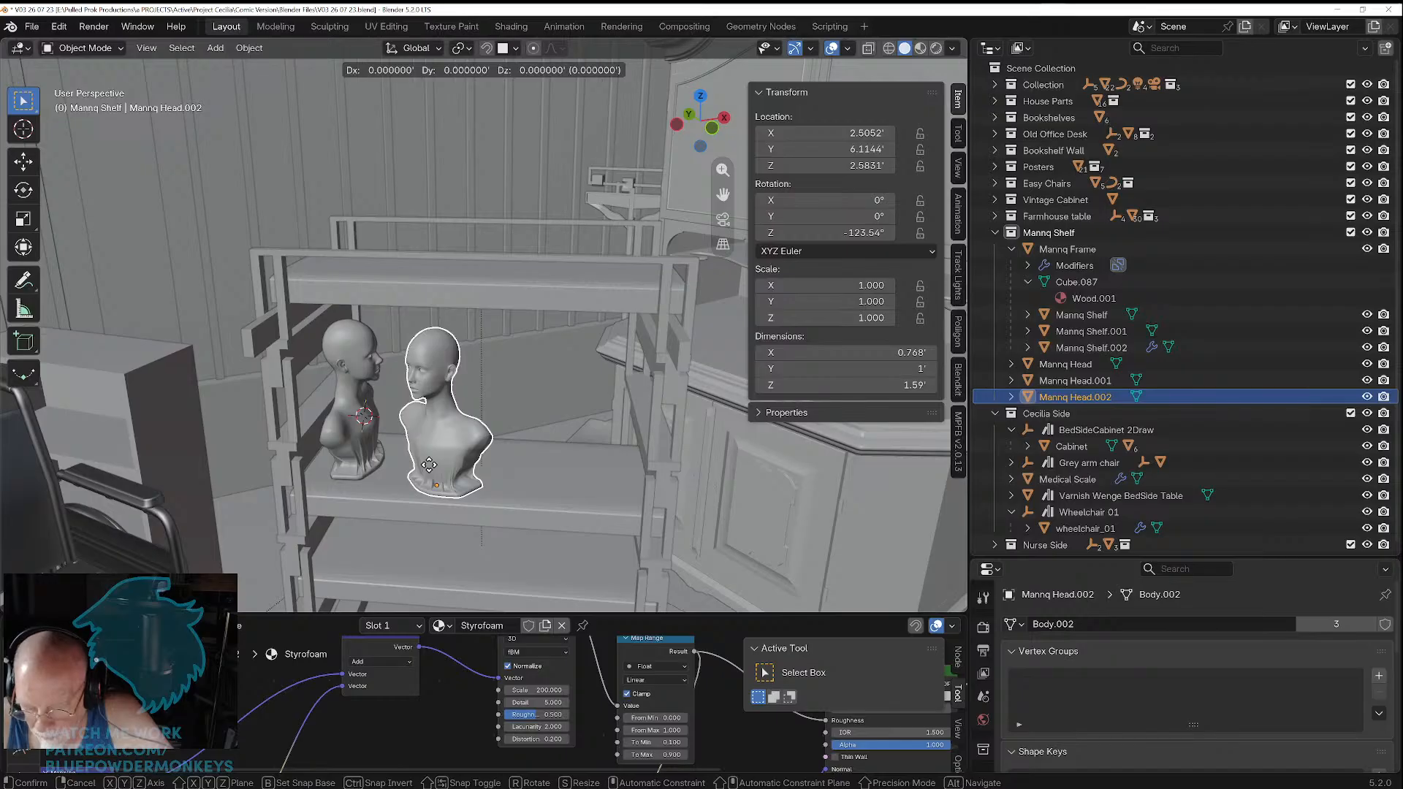
{"action": "key", "text": "shift+z"}
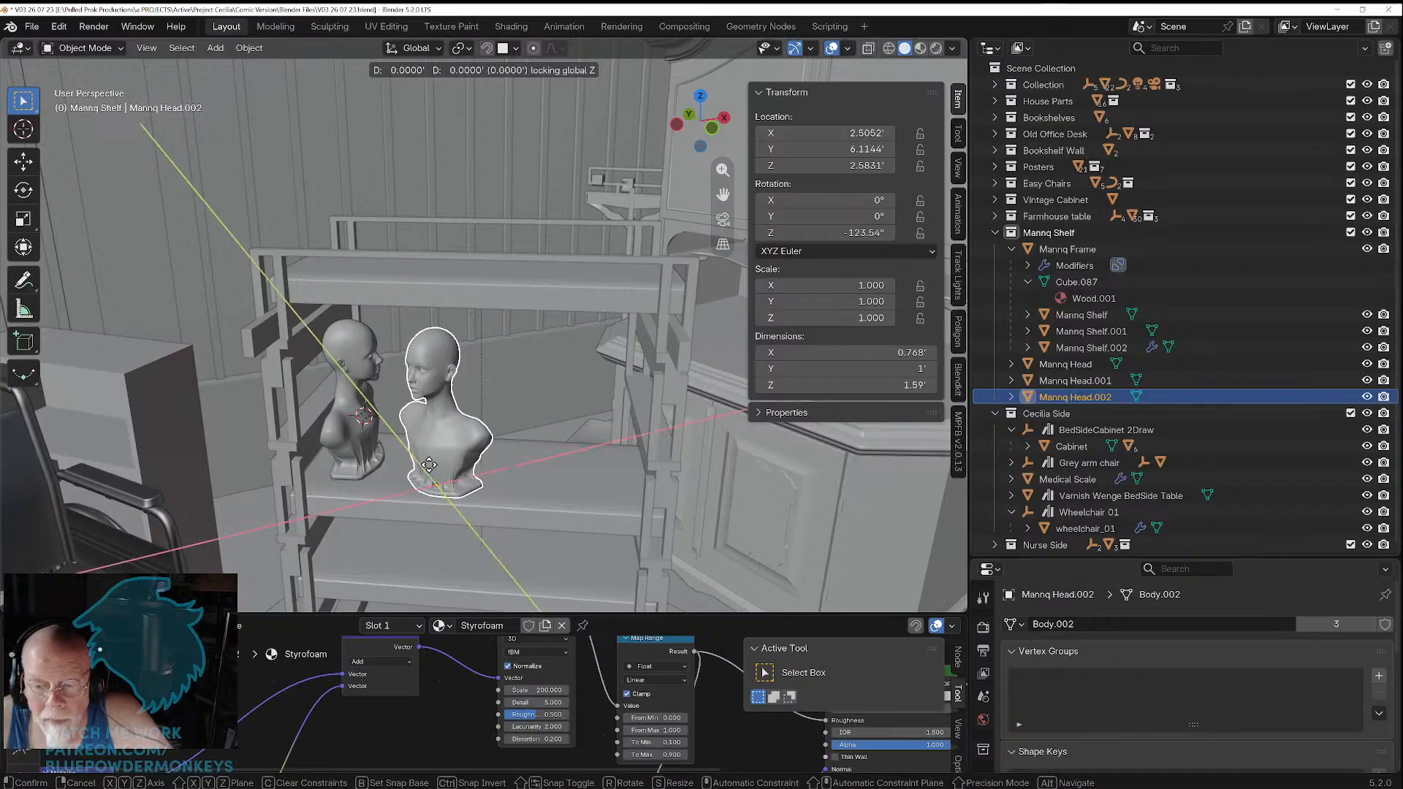
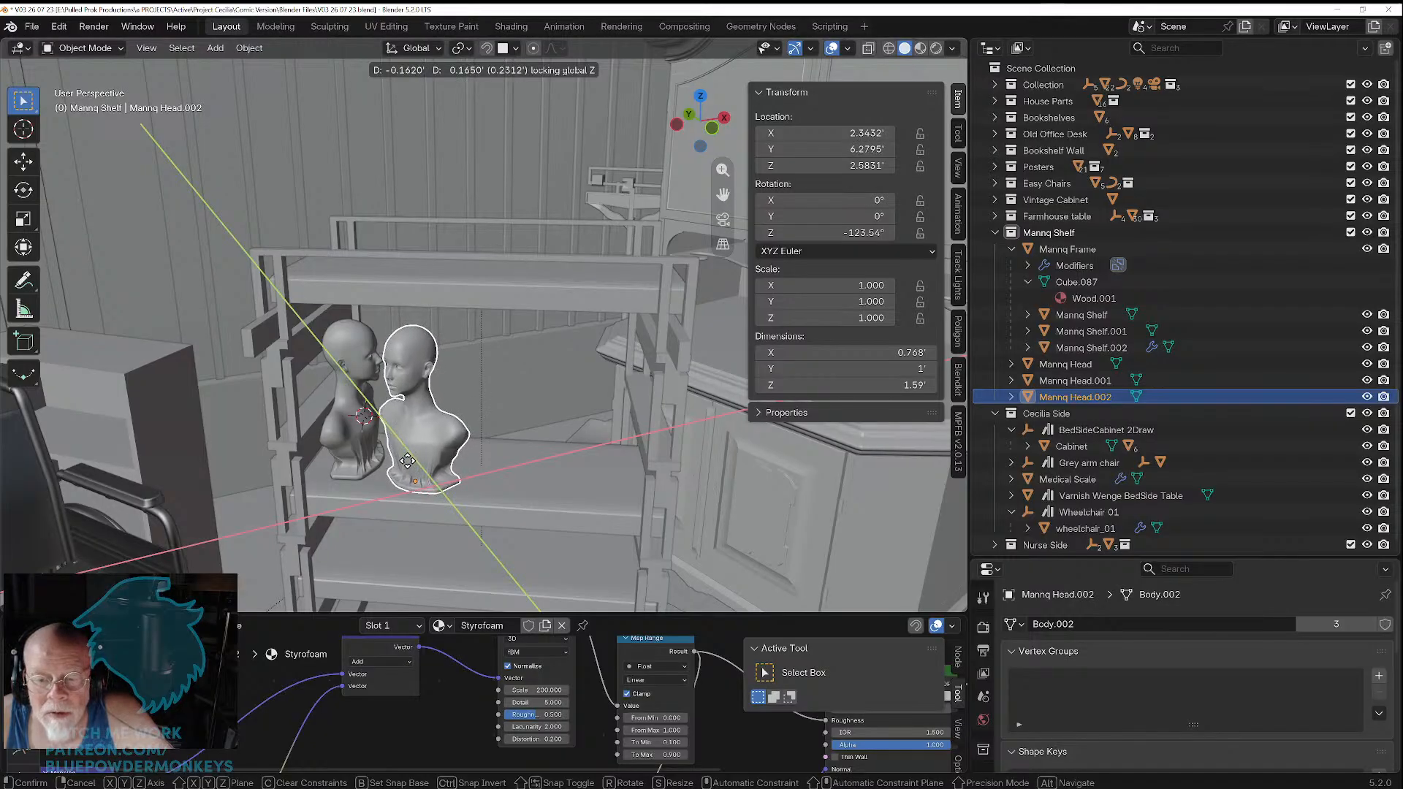
{"action": "left_click", "coordinate": [407, 460]}
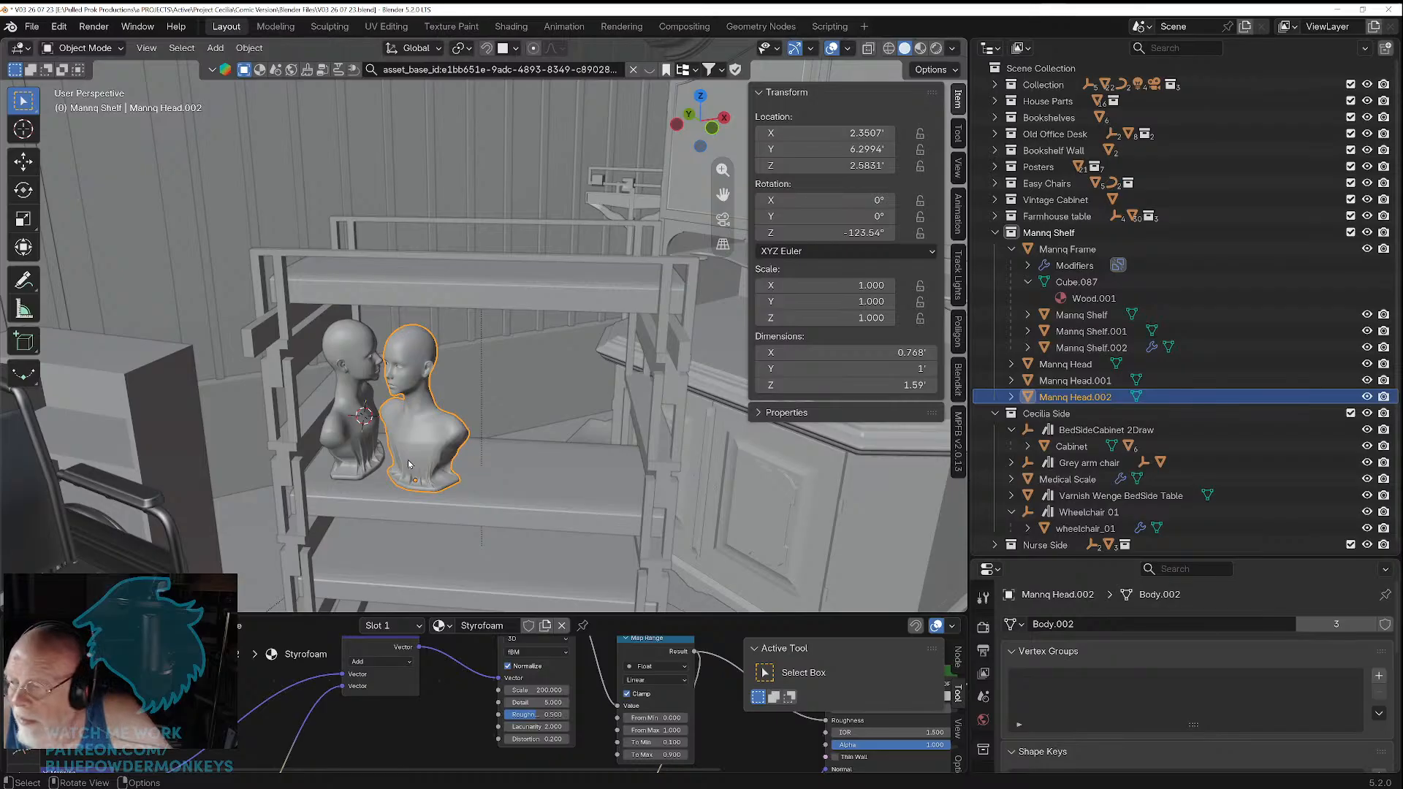
Step: Duplicate the rotated head and move the copy across the shelf with Z locked, to about X 3.17', Y 6.26'
{"action": "key", "text": "shift+d"}
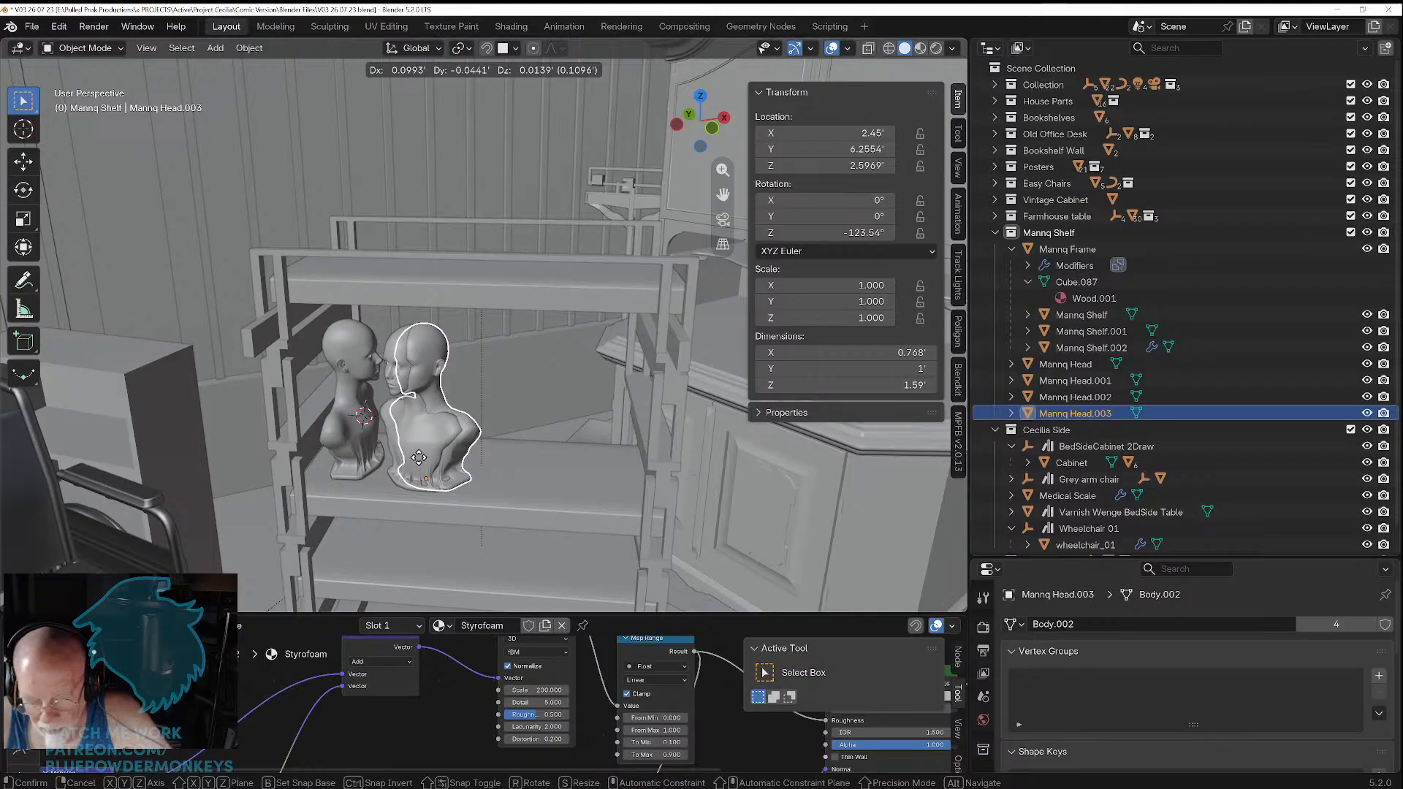
{"action": "key", "text": "z"}
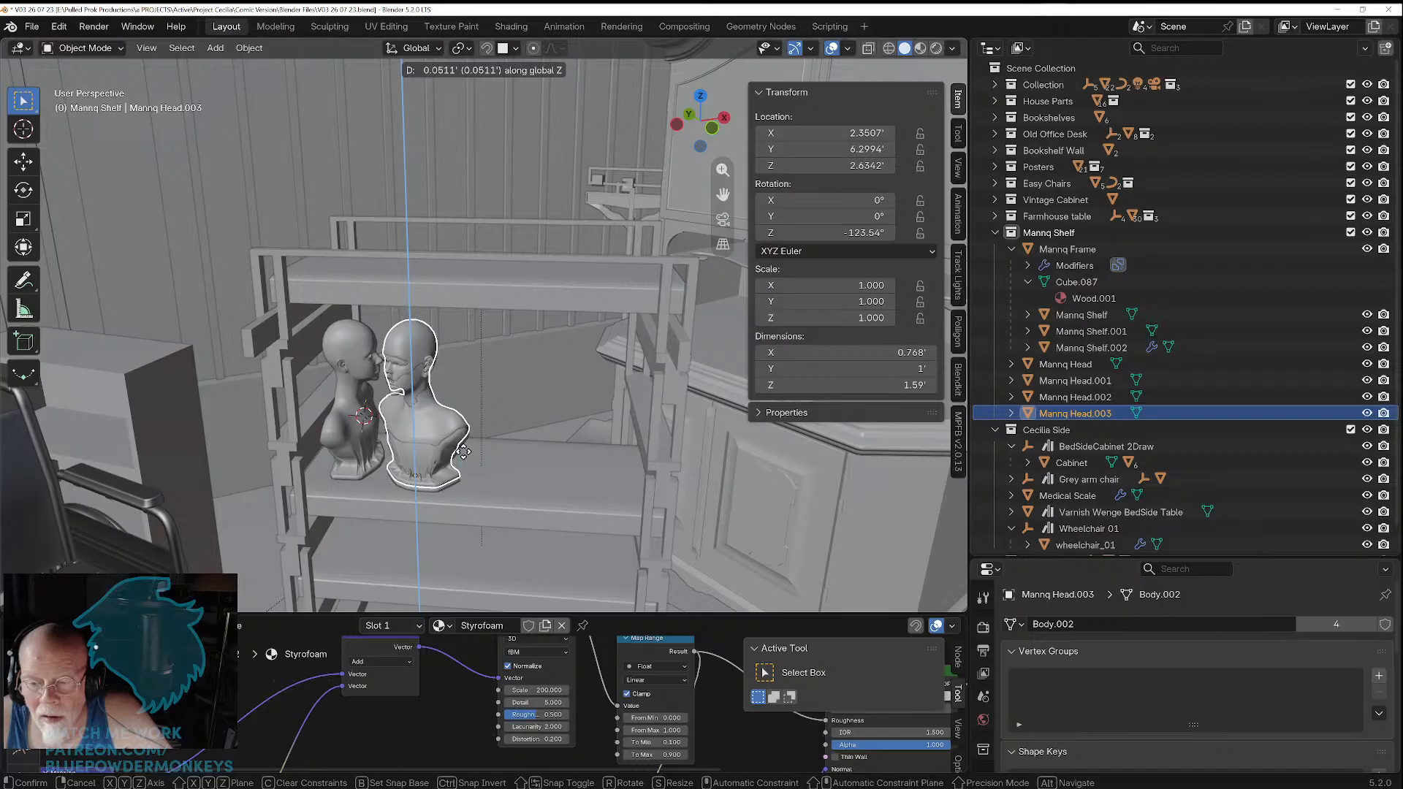
{"action": "right_click", "coordinate": [461, 456]}
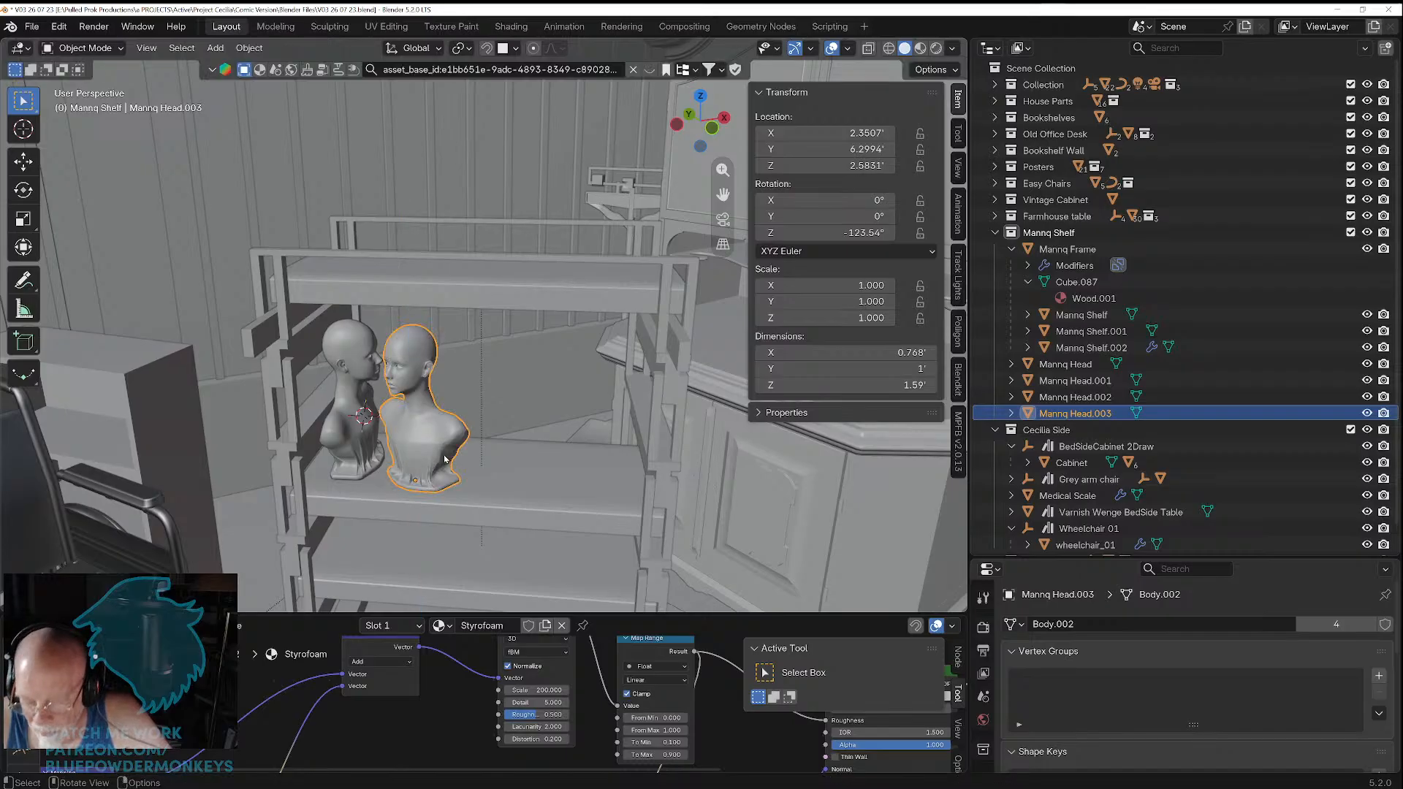
{"action": "key", "text": "g"}
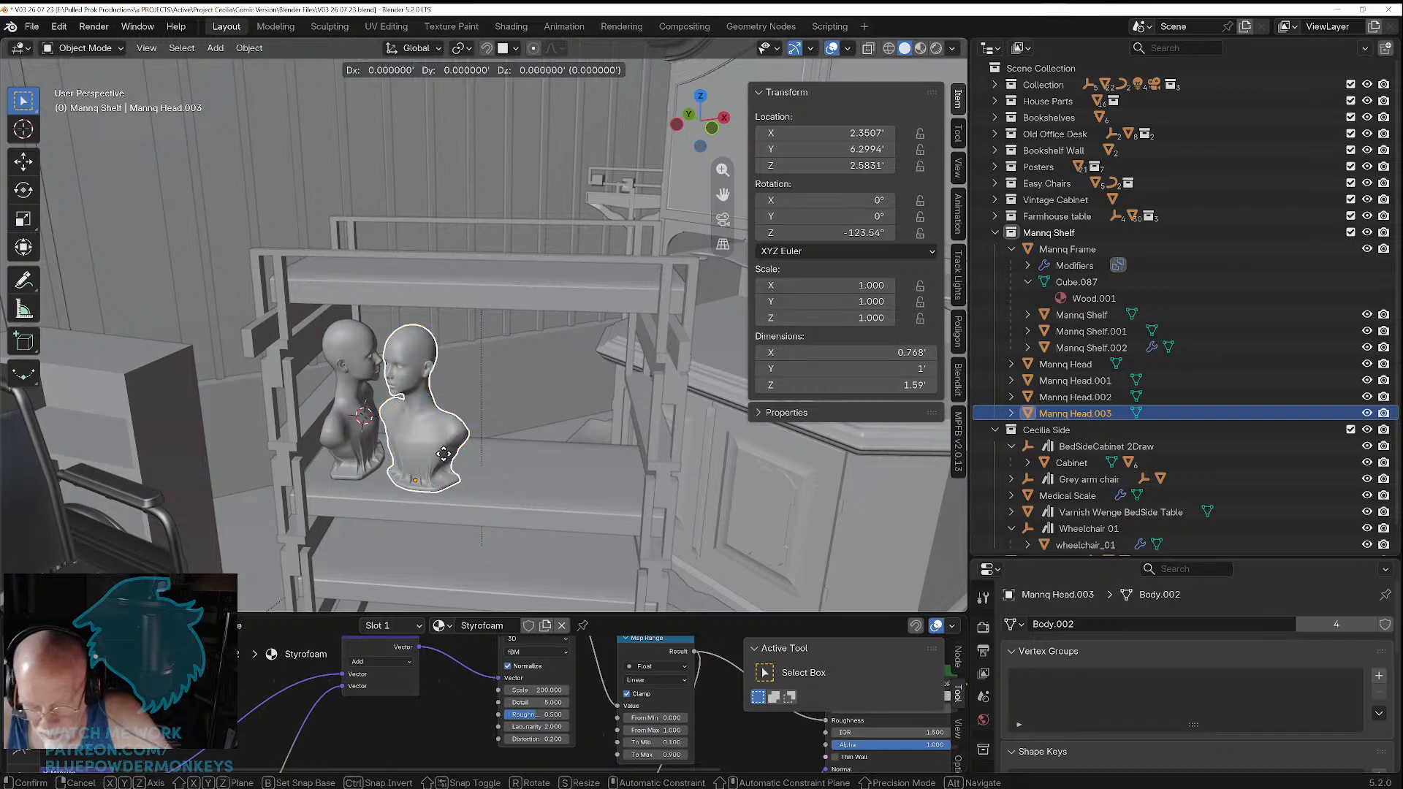
{"action": "key", "text": "z"}
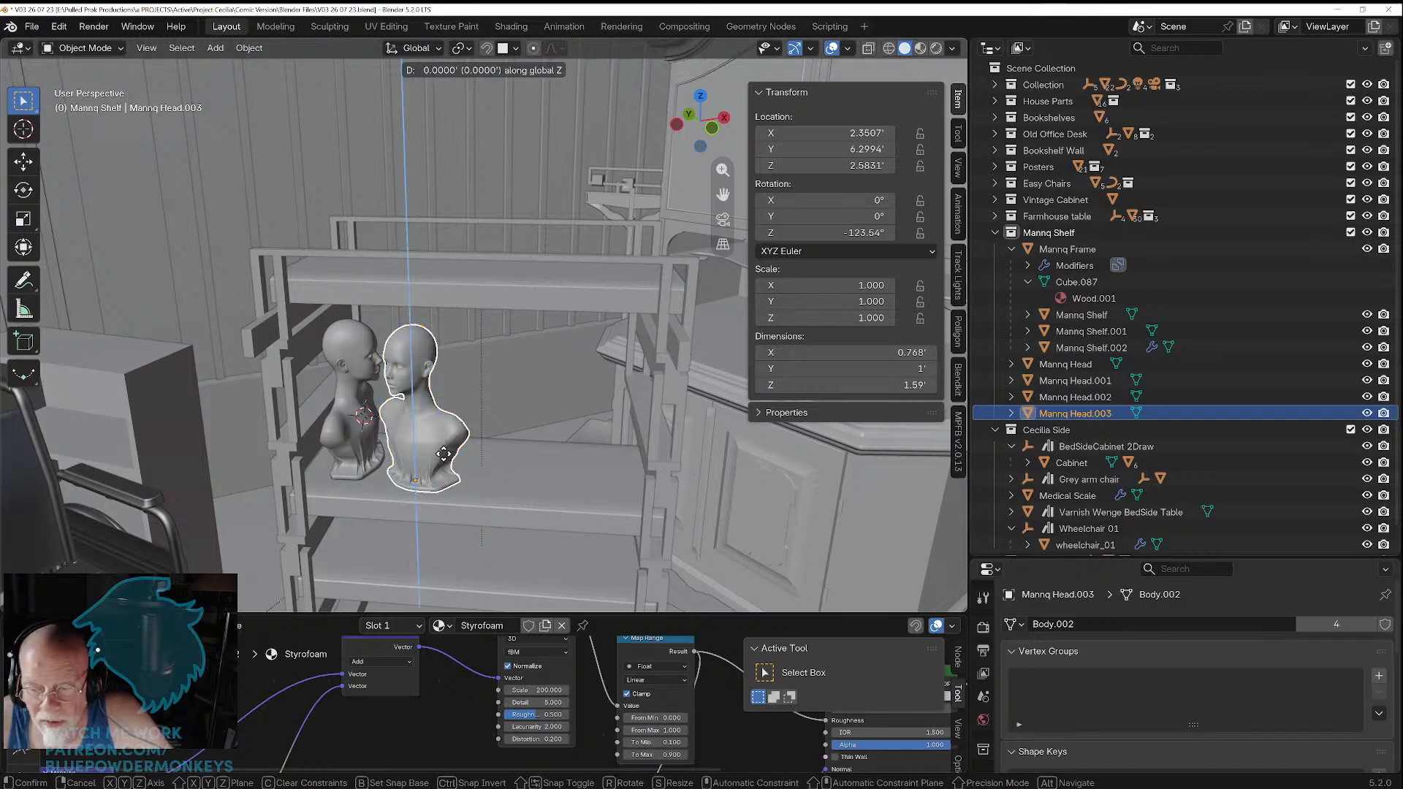
{"action": "left_click", "coordinate": [444, 454]}
{"action": "key", "text": "g"}
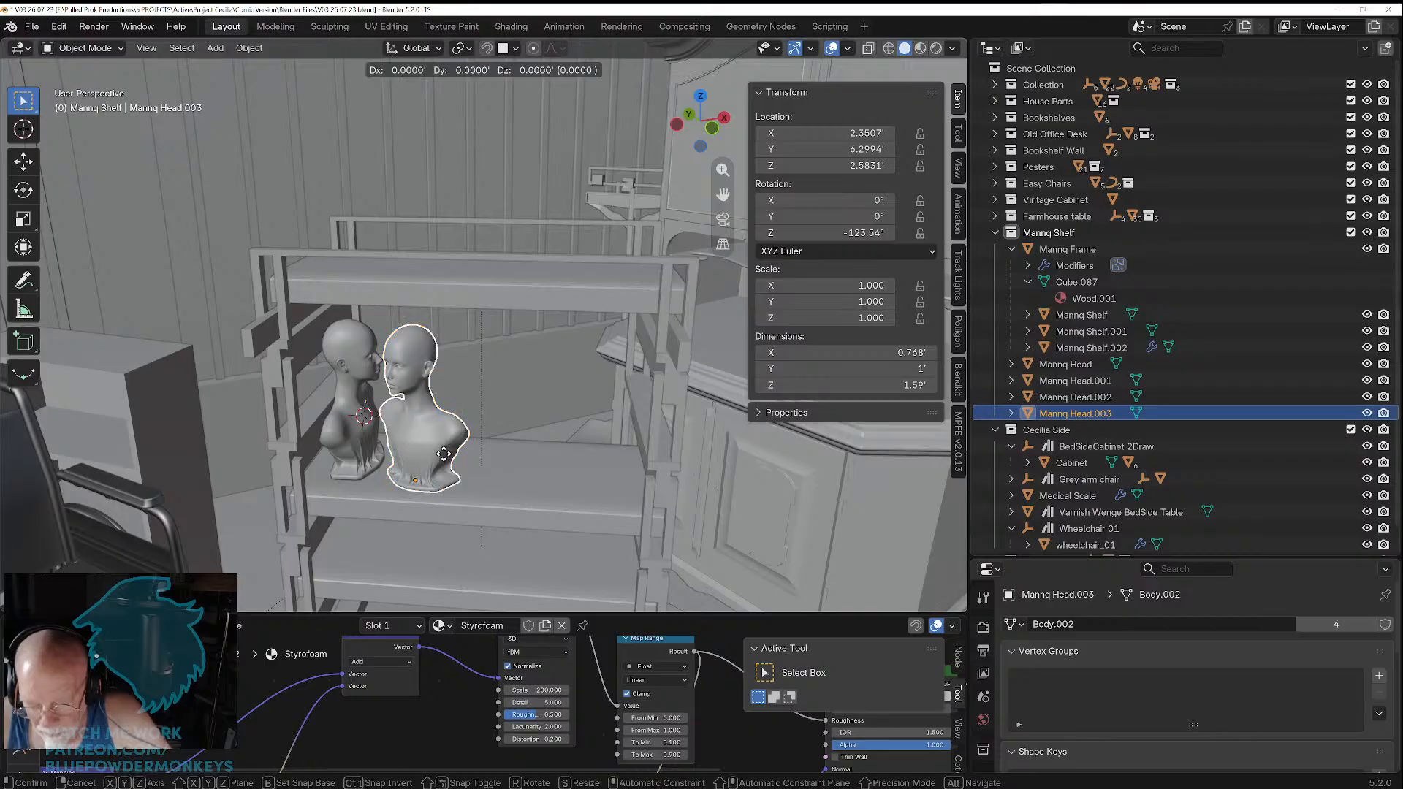
{"action": "key", "text": "shift+z"}
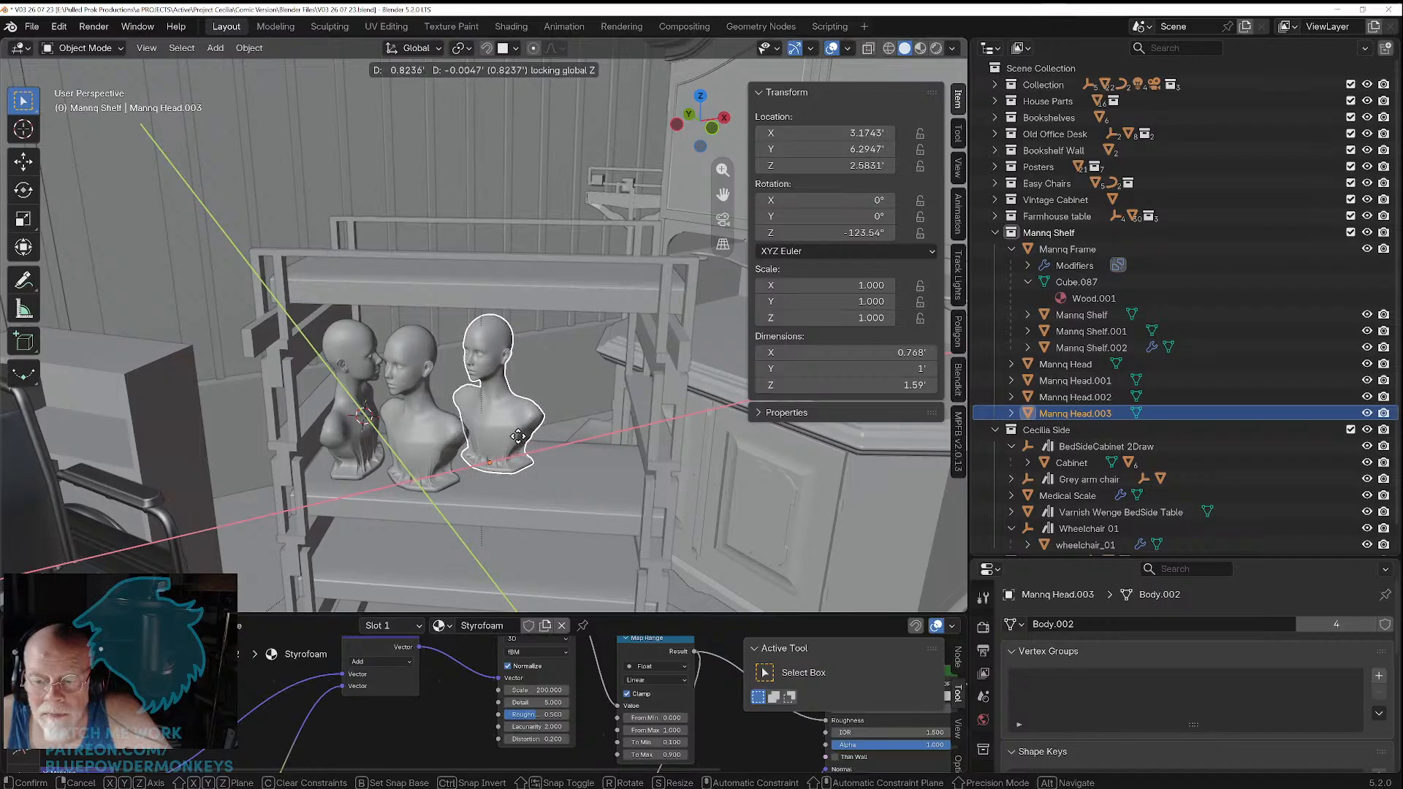
{"action": "left_click", "coordinate": [519, 437]}
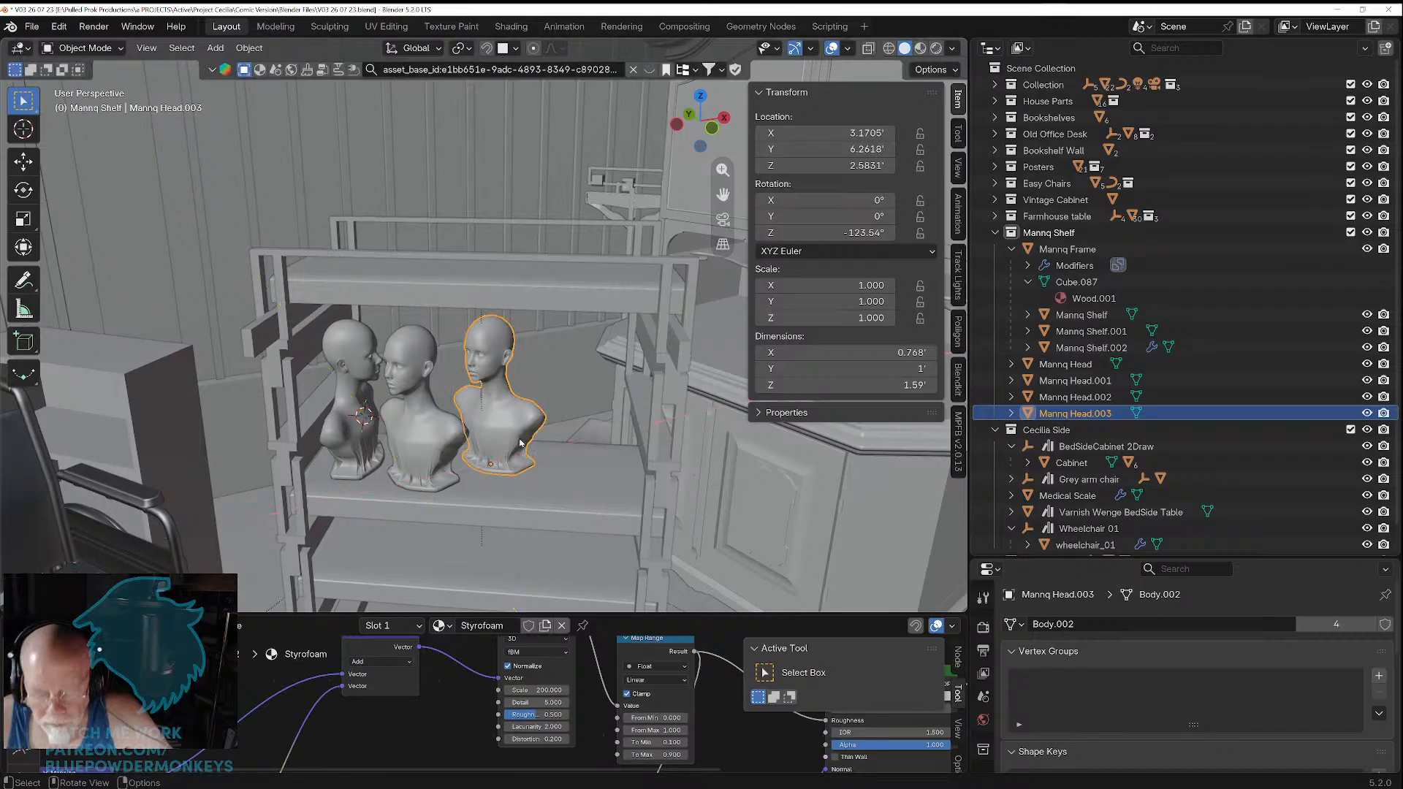
Step: Rotate the third head about global Z to about -72.6° so it faces the front of the shelf
{"action": "key", "text": "r"}
{"action": "key", "text": "z"}
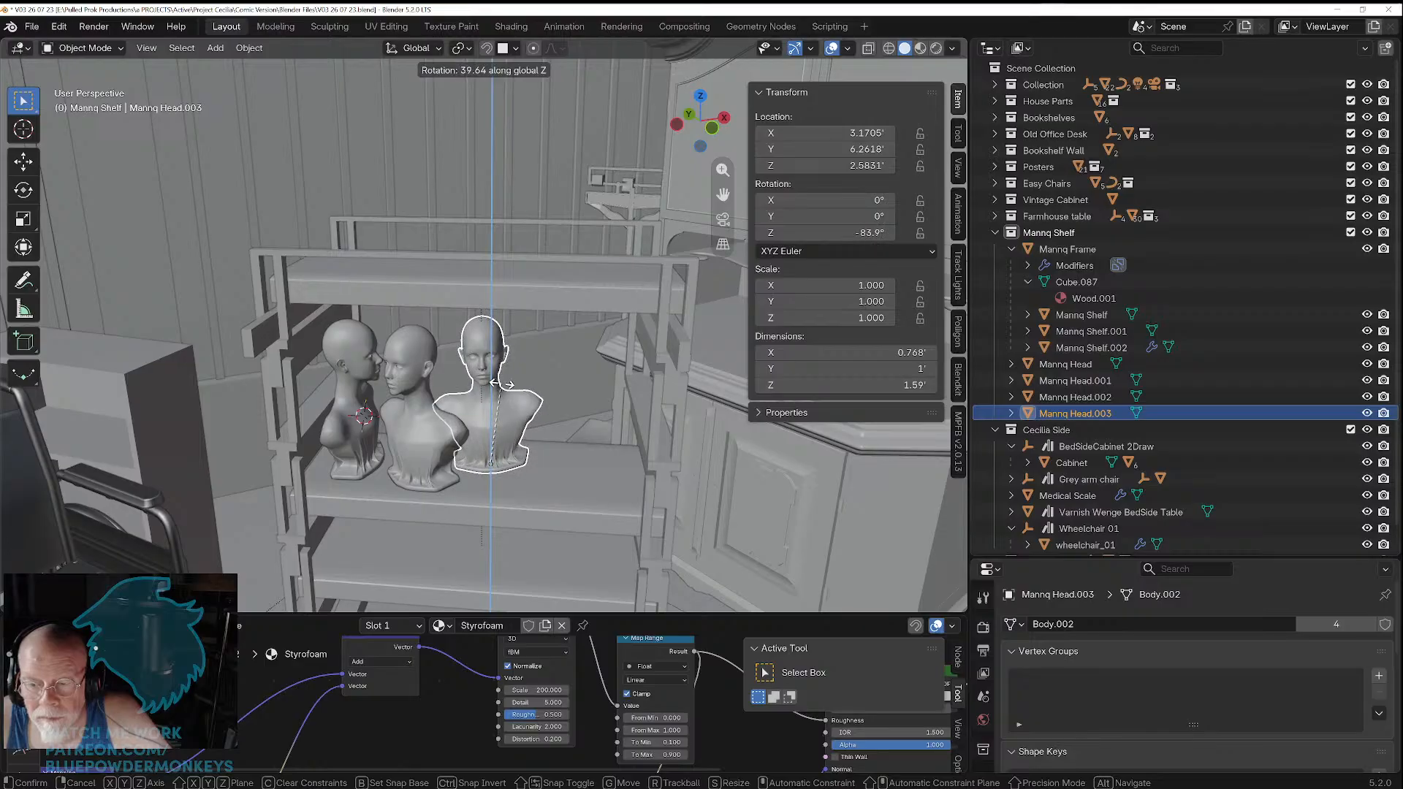
{"action": "left_click", "coordinate": [495, 382]}
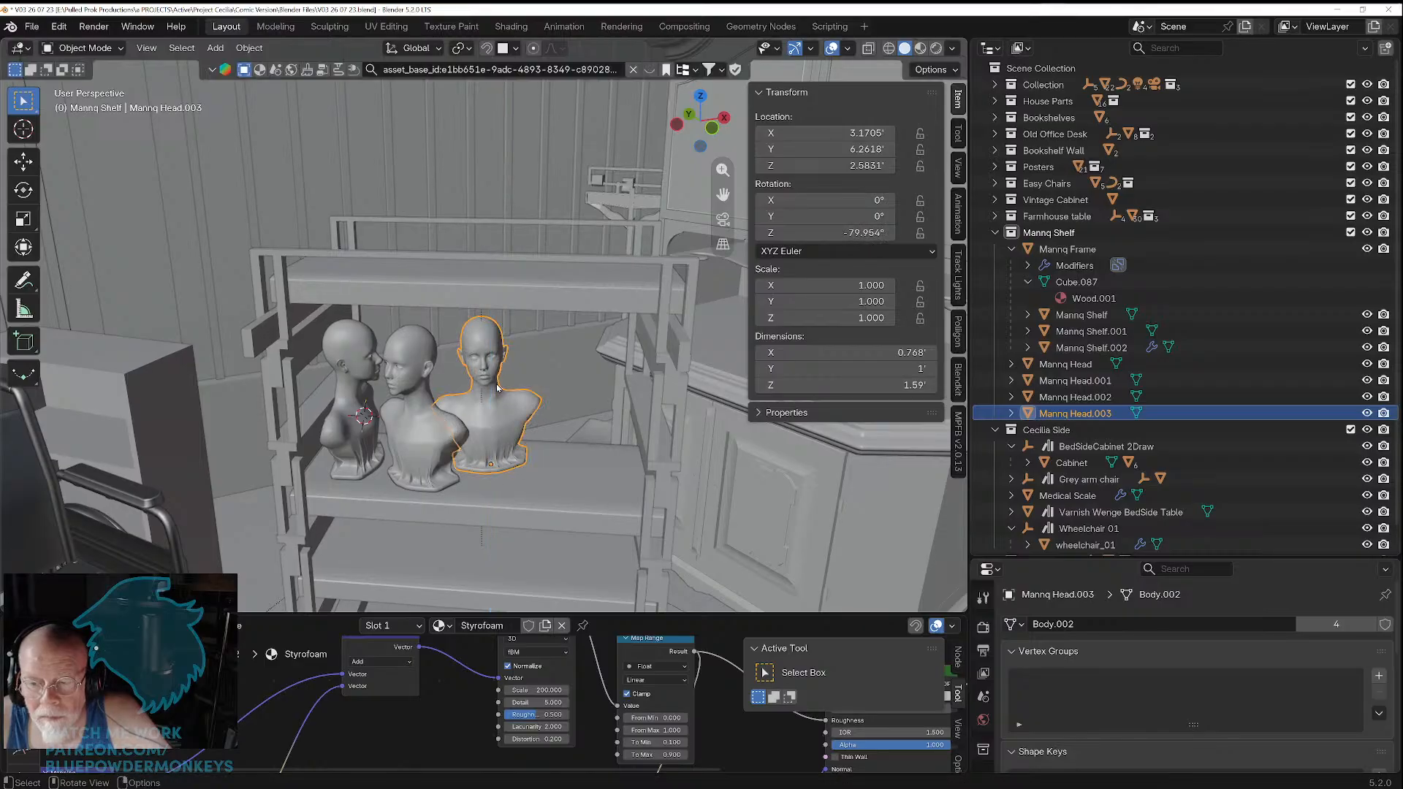
{"action": "mouse_move", "coordinate": [495, 382]}
{"action": "middle_mouse_down"}
{"action": "mouse_move", "coordinate": [482, 416]}
{"action": "mouse_move", "coordinate": [495, 389]}
{"action": "middle_mouse_up"}
{"action": "key", "text": "r"}
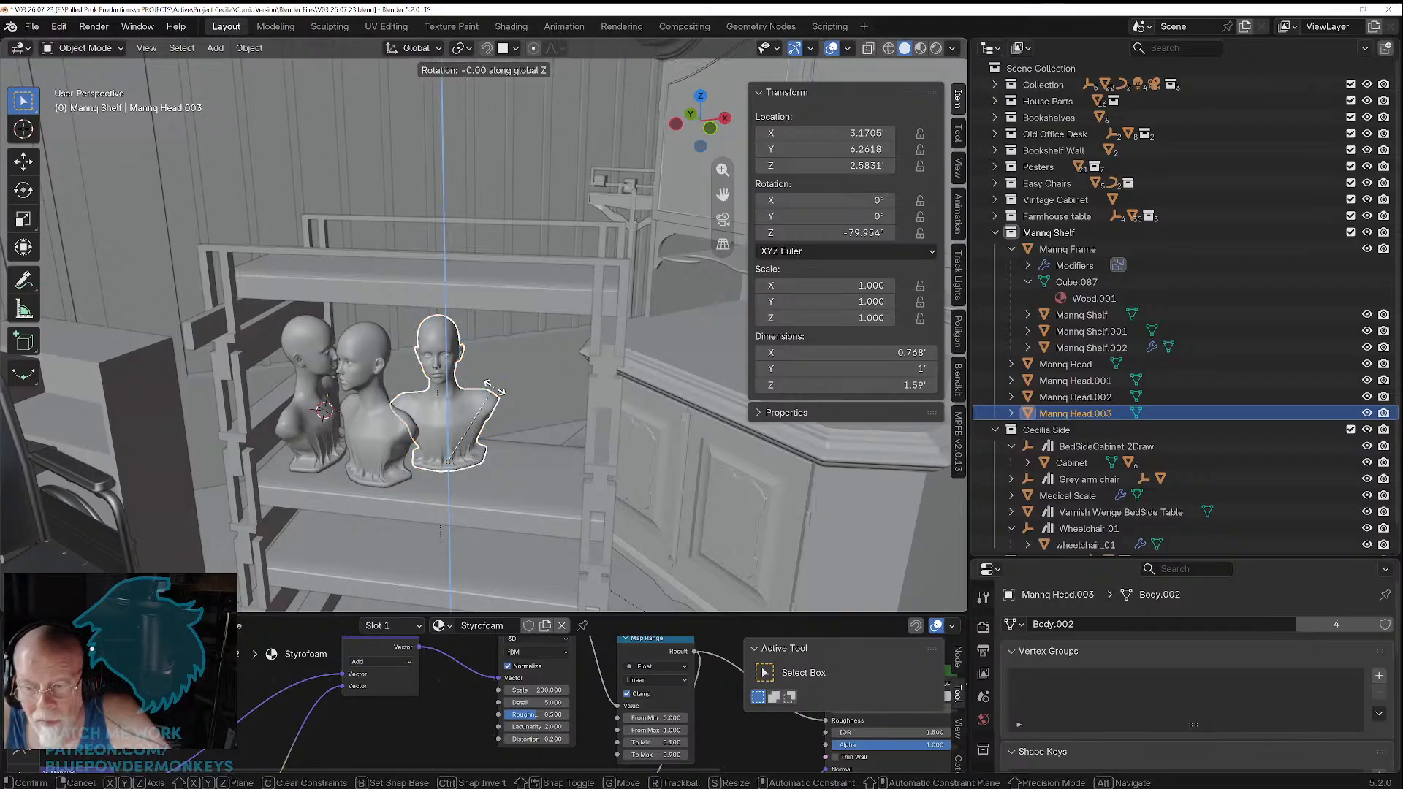
{"action": "left_click", "coordinate": [487, 414]}
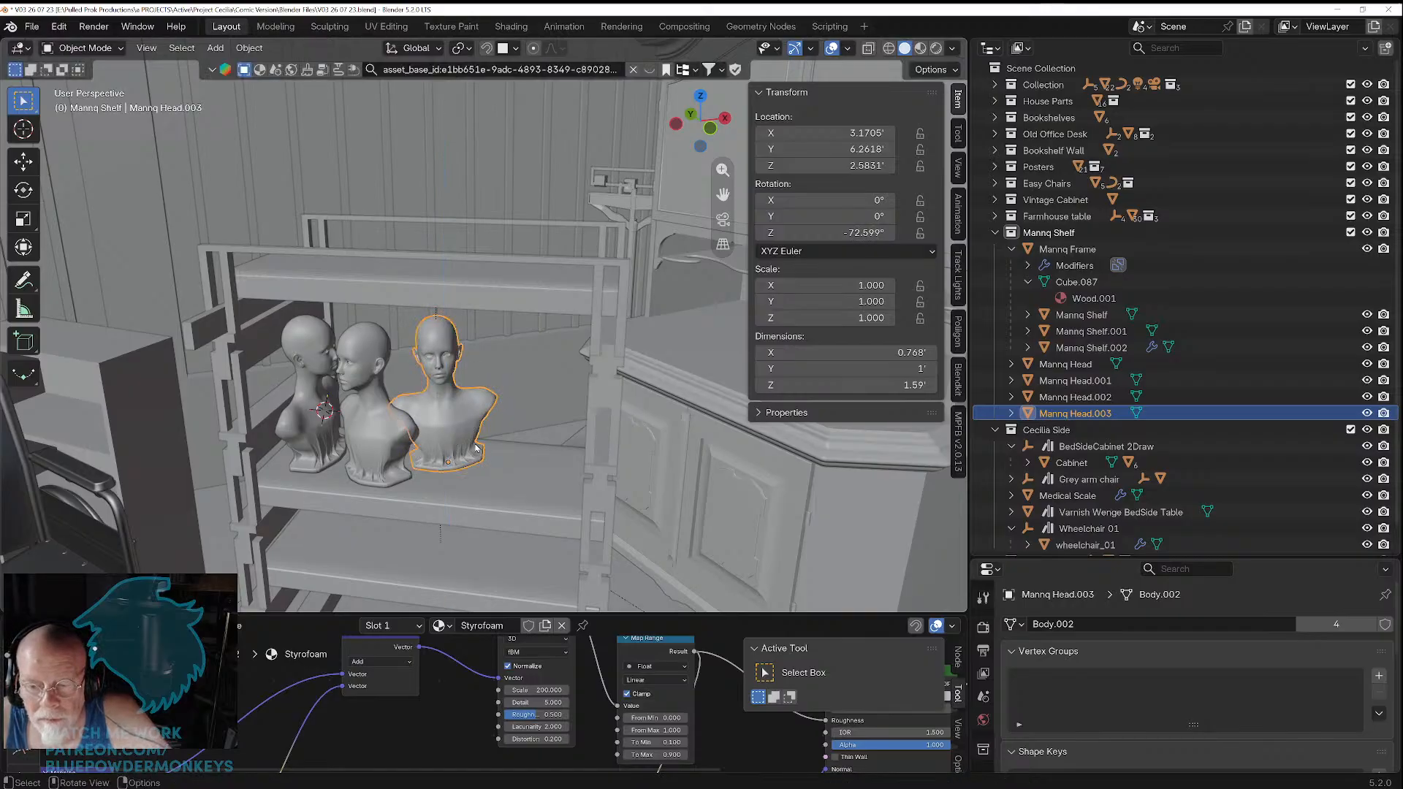
Step: Duplicate the front-facing head, place the copy at about X 3.80', Y 5.46' with Z locked, and rotate it about global Z to about -23.8°
{"action": "key", "text": "shift+d"}
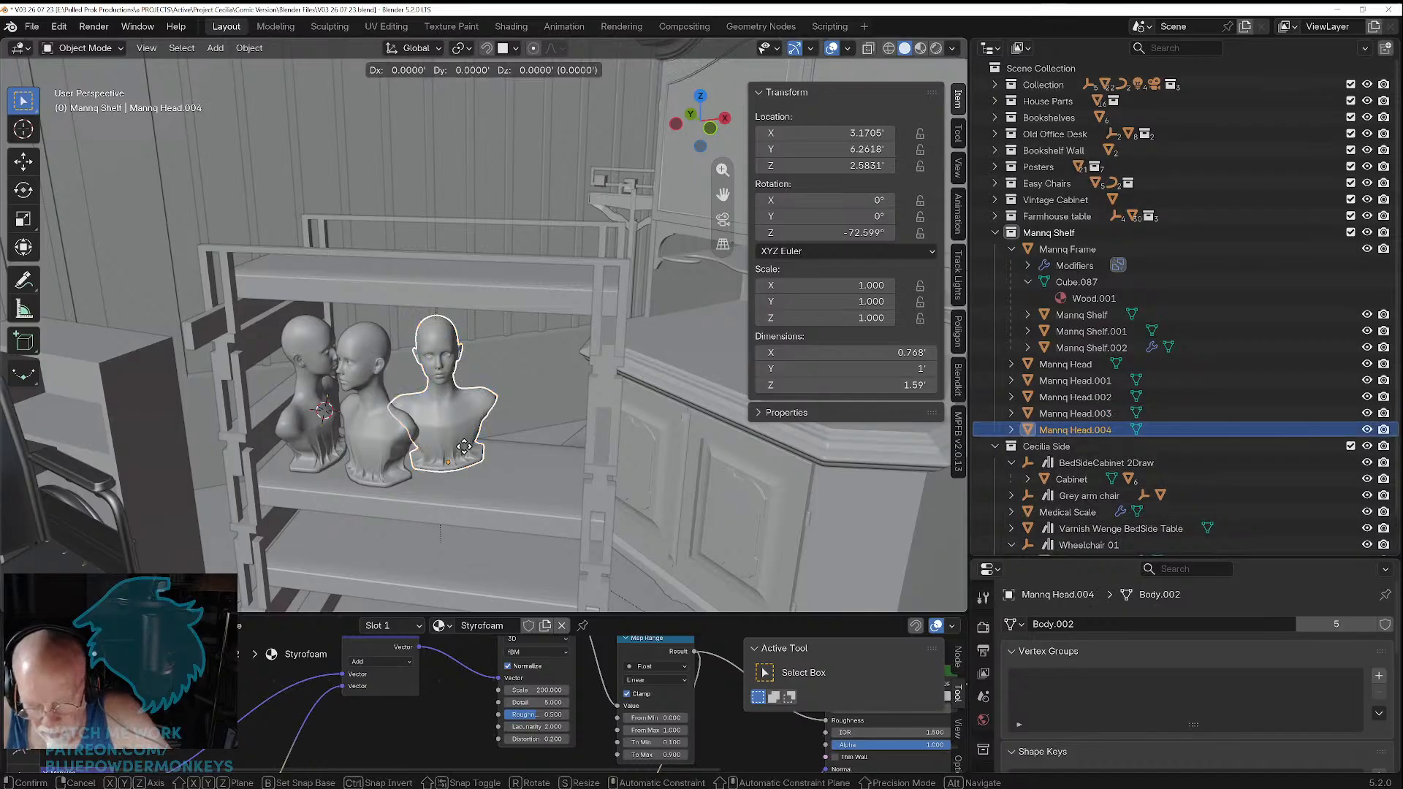
{"action": "key", "text": "shift"}
{"action": "key", "text": "shift+z"}
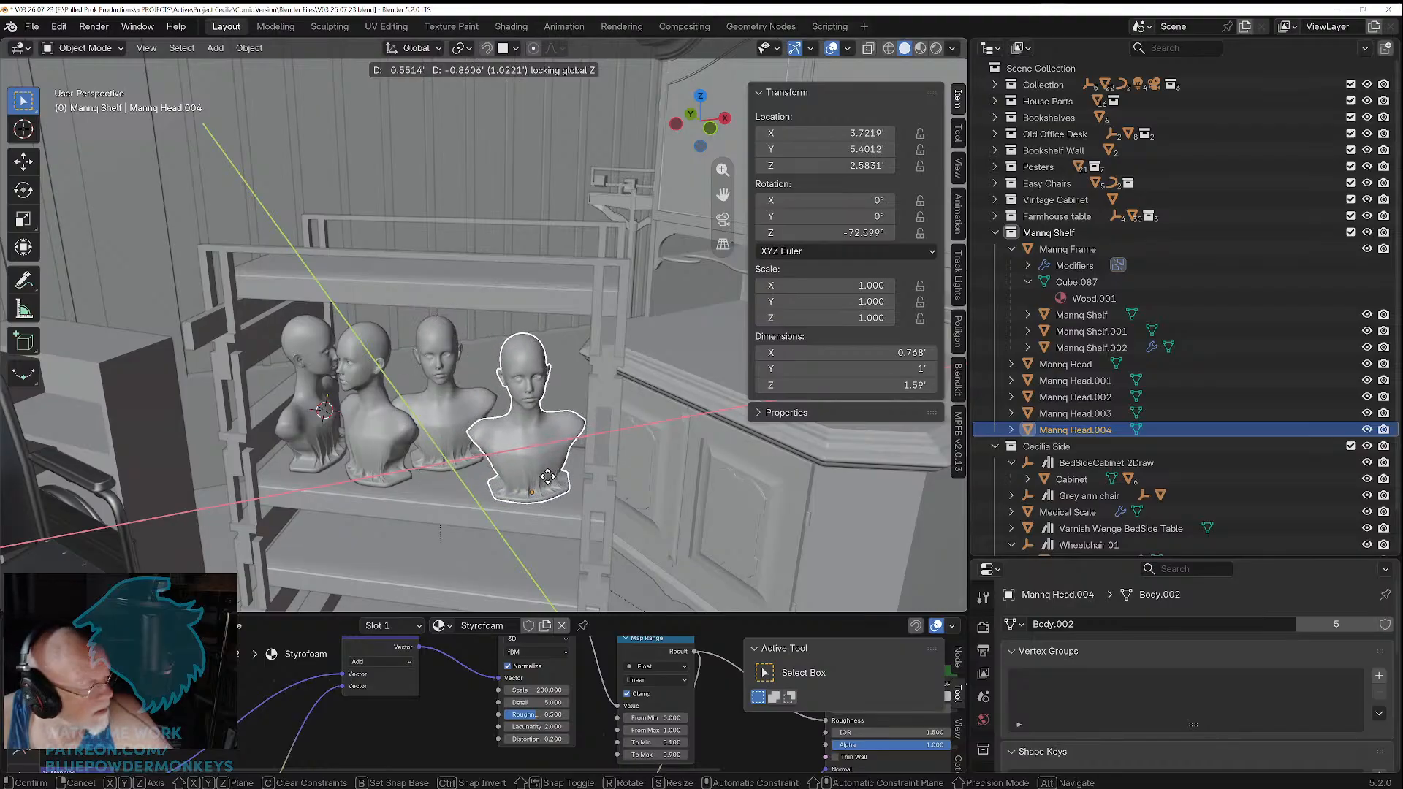
{"action": "left_click", "coordinate": [552, 473]}
{"action": "key", "text": "r"}
{"action": "key", "text": "z"}
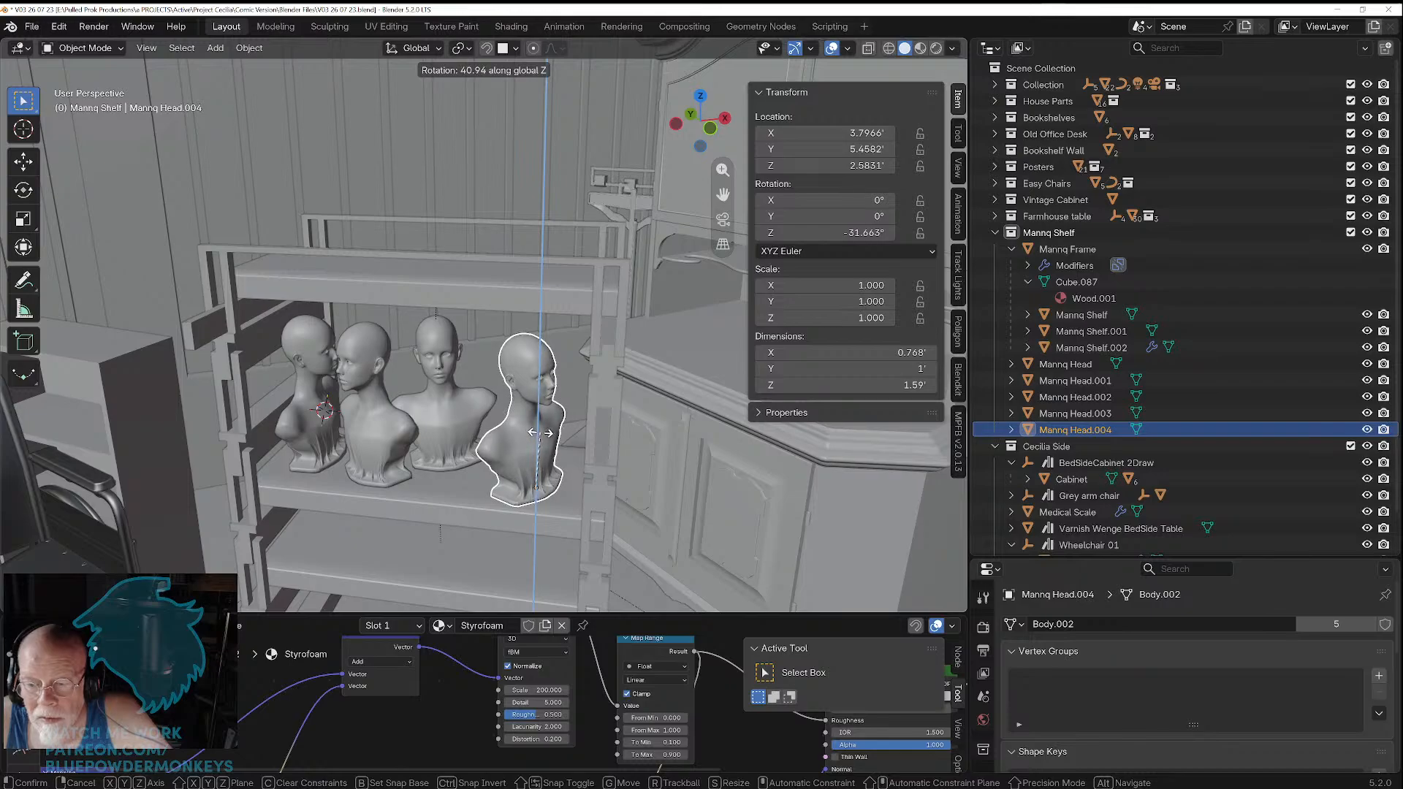
{"action": "left_click", "coordinate": [533, 434]}
Step: Move the fourth head back from the shelf's front edge along global Y to a Y location of about 5.58'
{"action": "mouse_move", "coordinate": [524, 439]}
{"action": "middle_mouse_down"}
{"action": "mouse_move", "coordinate": [538, 524]}
{"action": "mouse_move", "coordinate": [538, 416]}
{"action": "middle_mouse_up"}
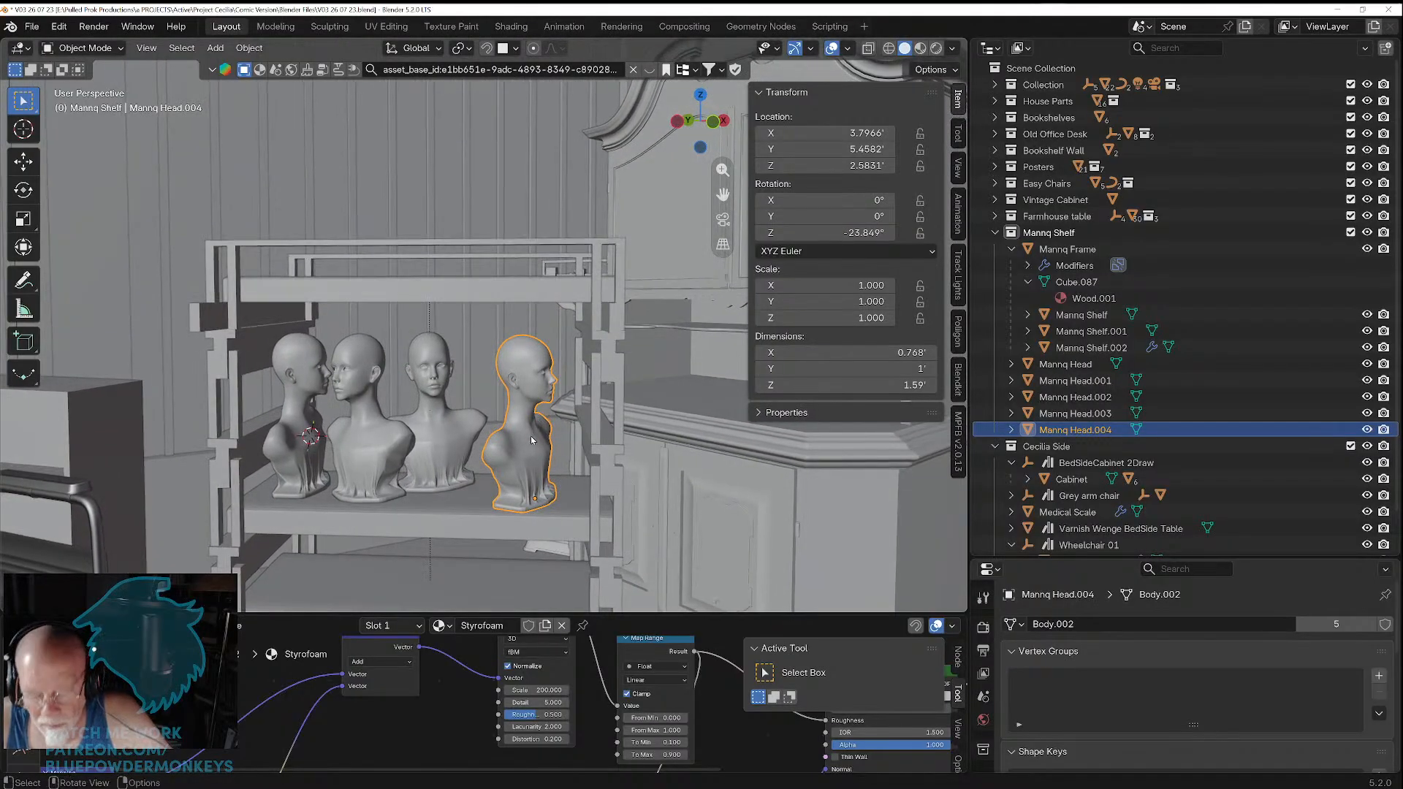
{"action": "key", "text": "g"}
{"action": "key", "text": "y"}
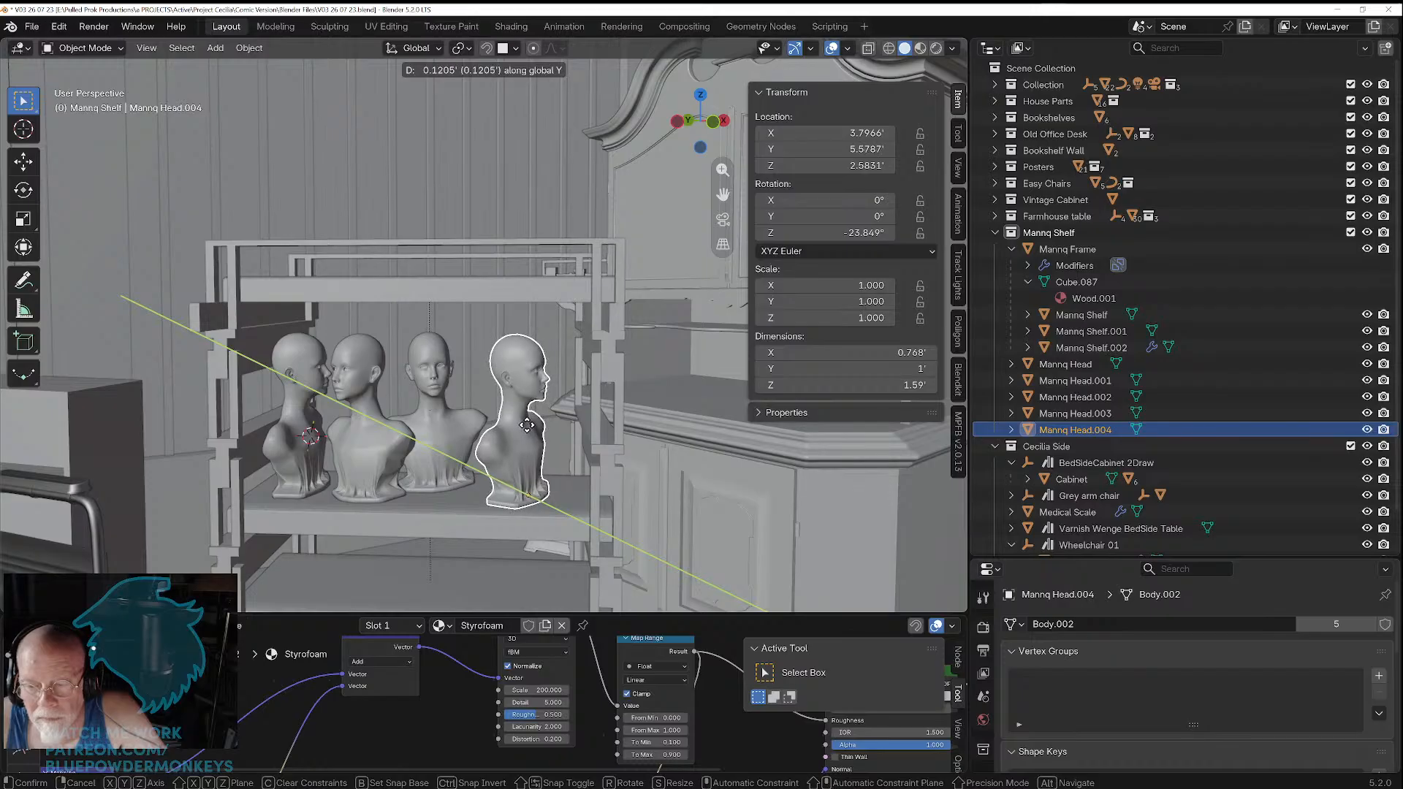
{"action": "left_click", "coordinate": [527, 426]}
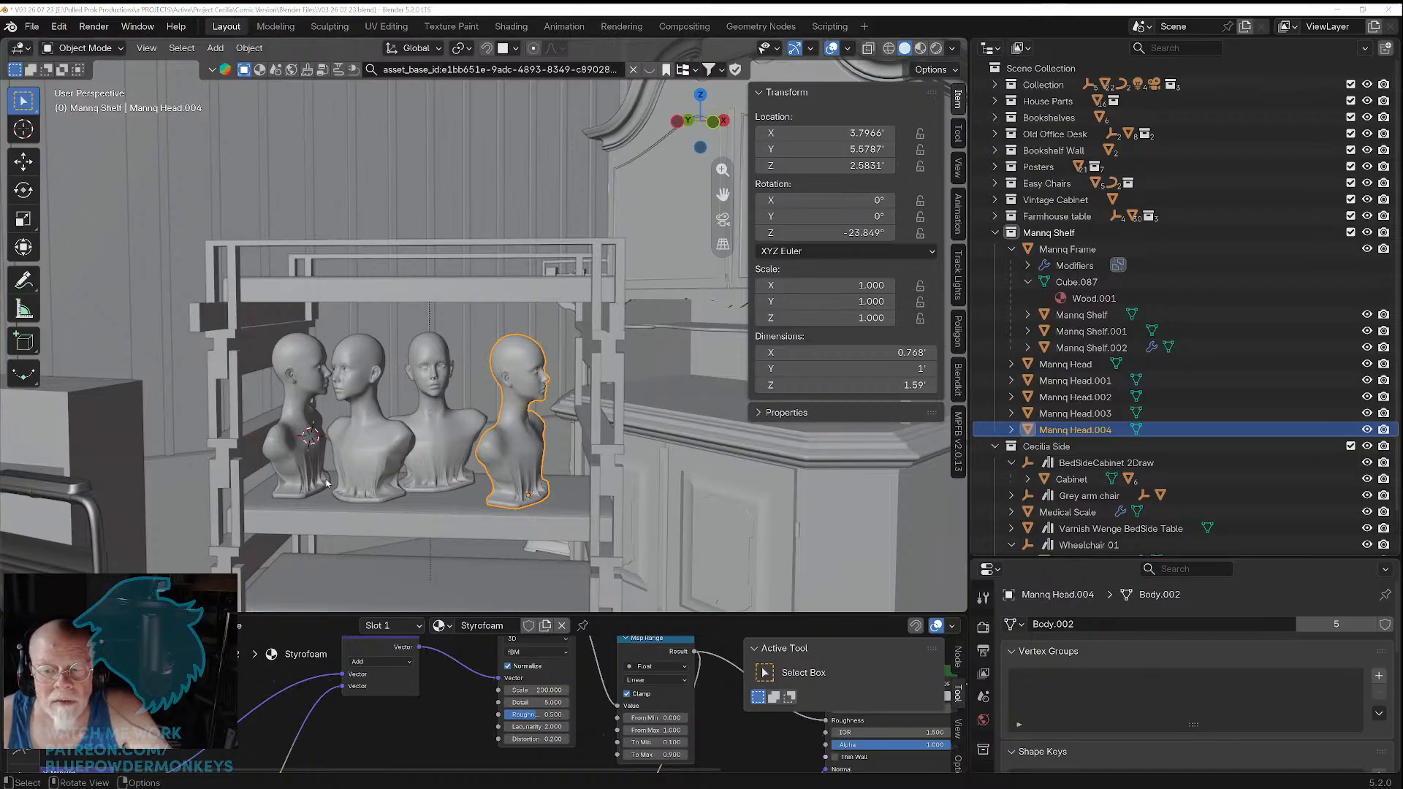
Step: Duplicate the four heads on the shelf together and raise the copies along global Z to about 4.91', above the top shelf
{"action": "middle_click_drag", "start_coordinate": [406, 445], "coordinate": [407, 489]}
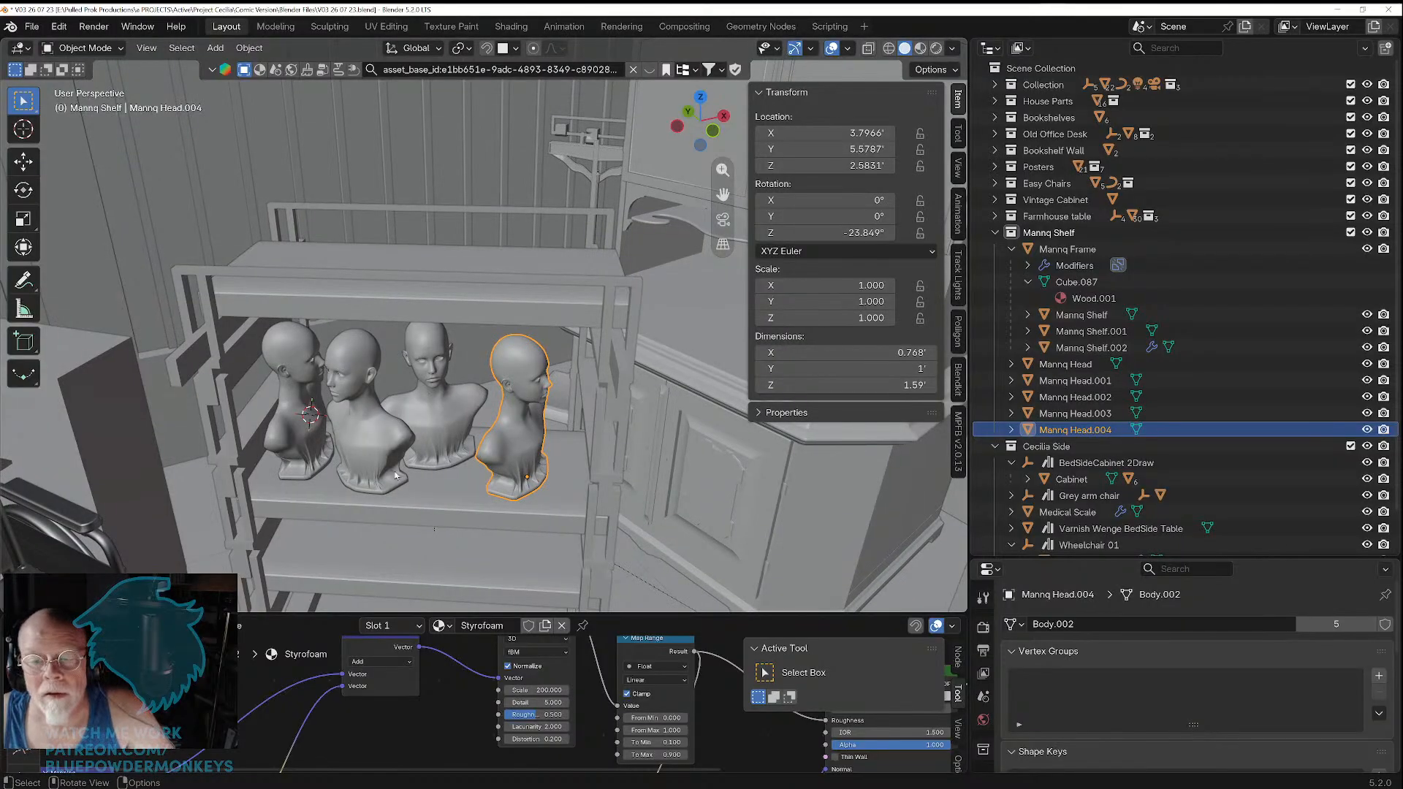
{"action": "left_click", "coordinate": [304, 430]}
{"action": "left_click", "coordinate": [361, 424], "text": "shift"}
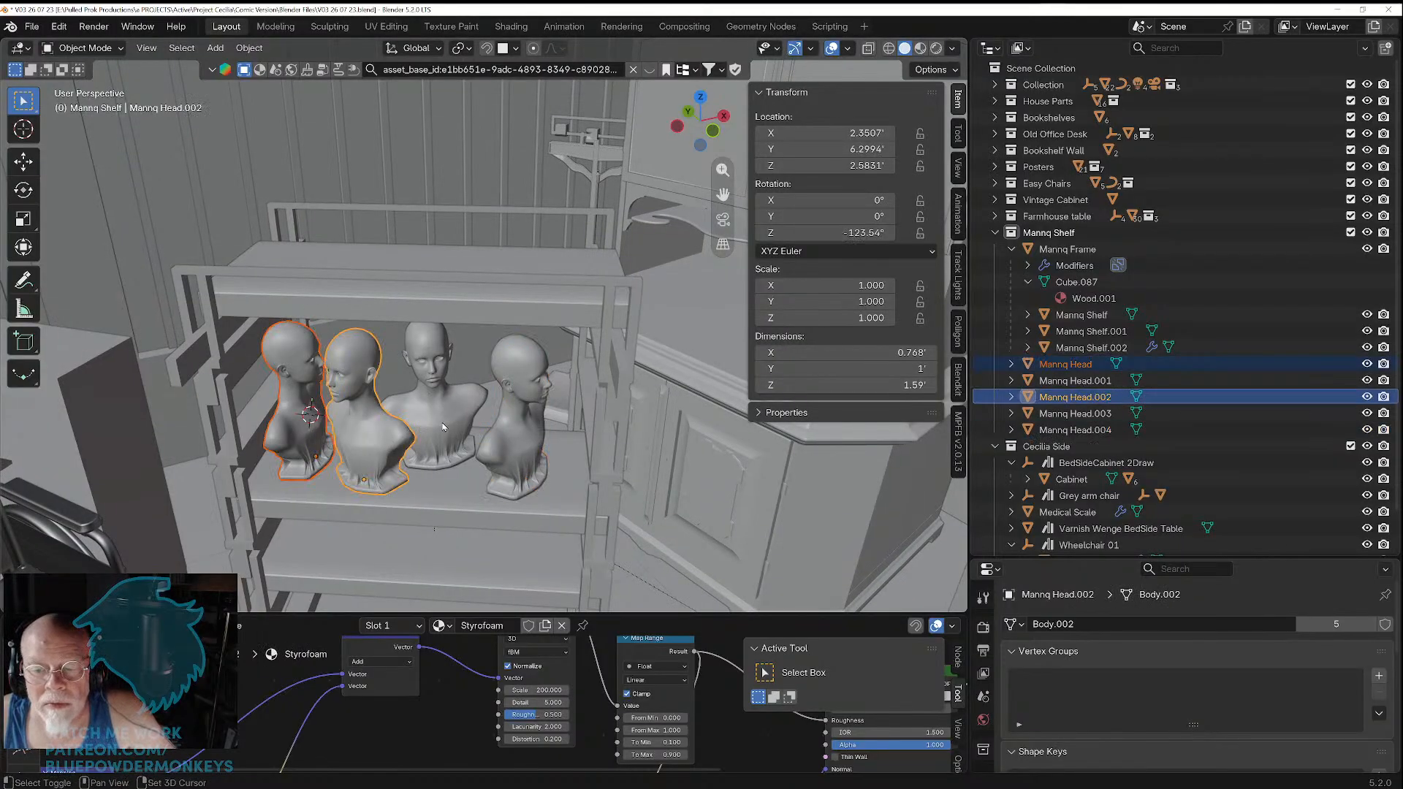
{"action": "left_click", "coordinate": [459, 429], "text": "shift"}
{"action": "left_click", "coordinate": [519, 452], "text": "shift"}
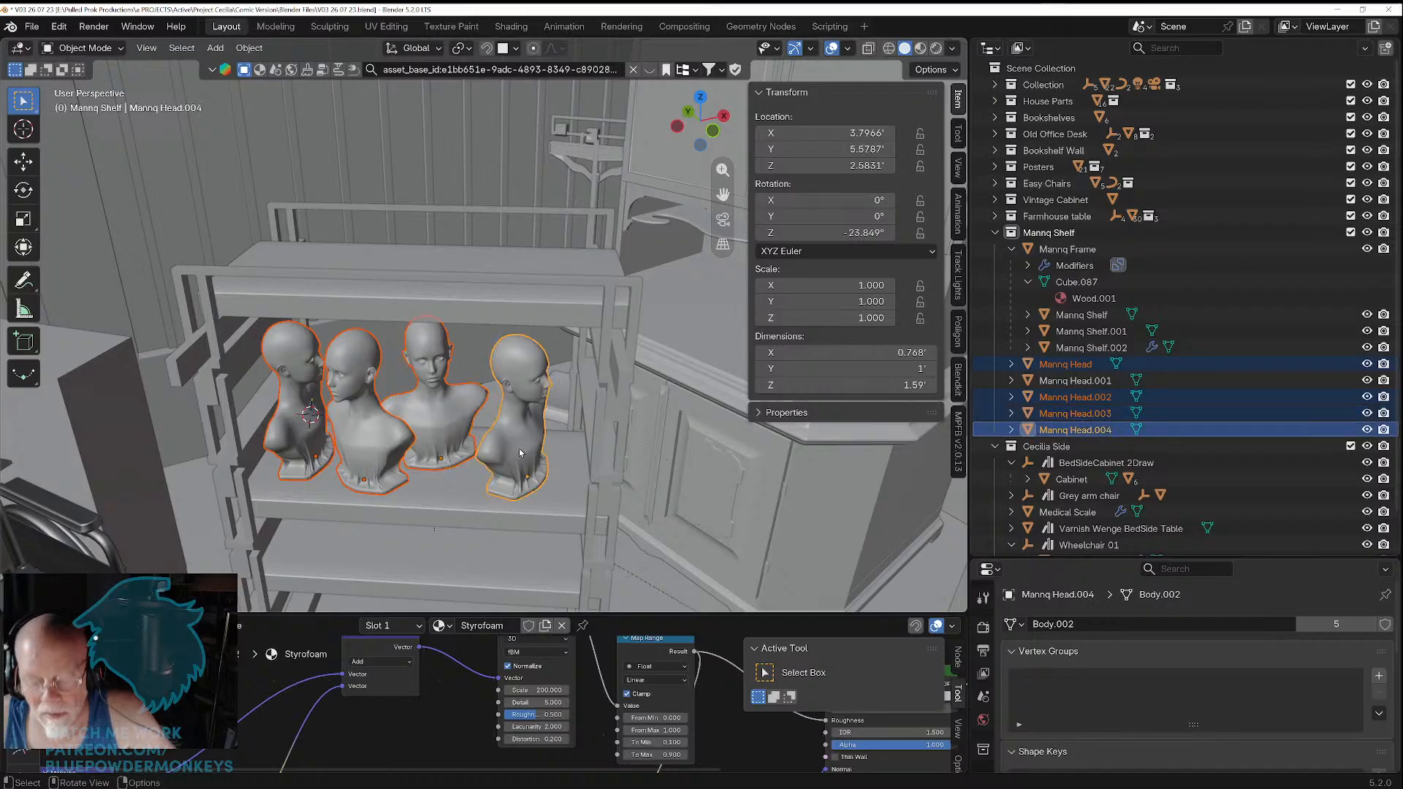
{"action": "key", "text": "shift+d"}
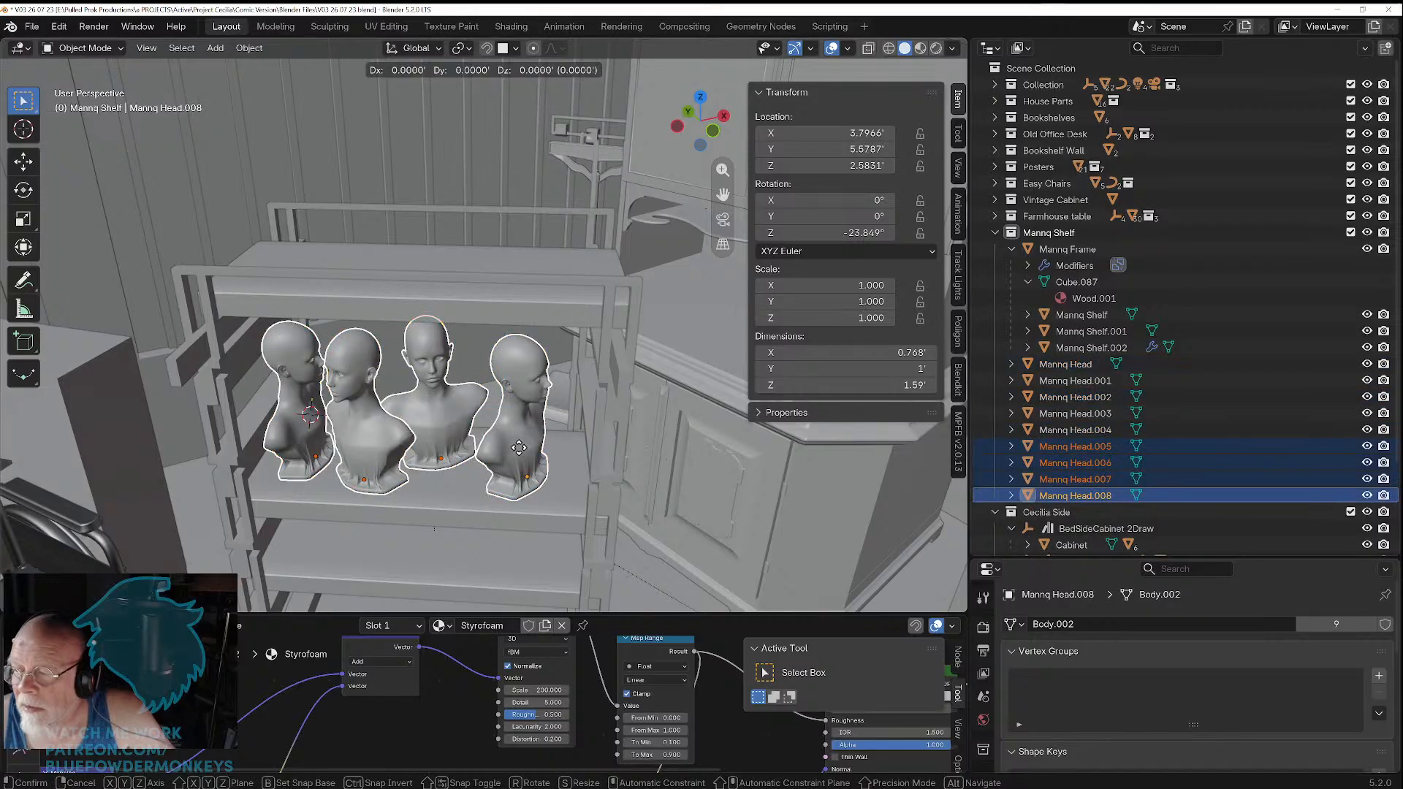
{"action": "key", "text": "z"}
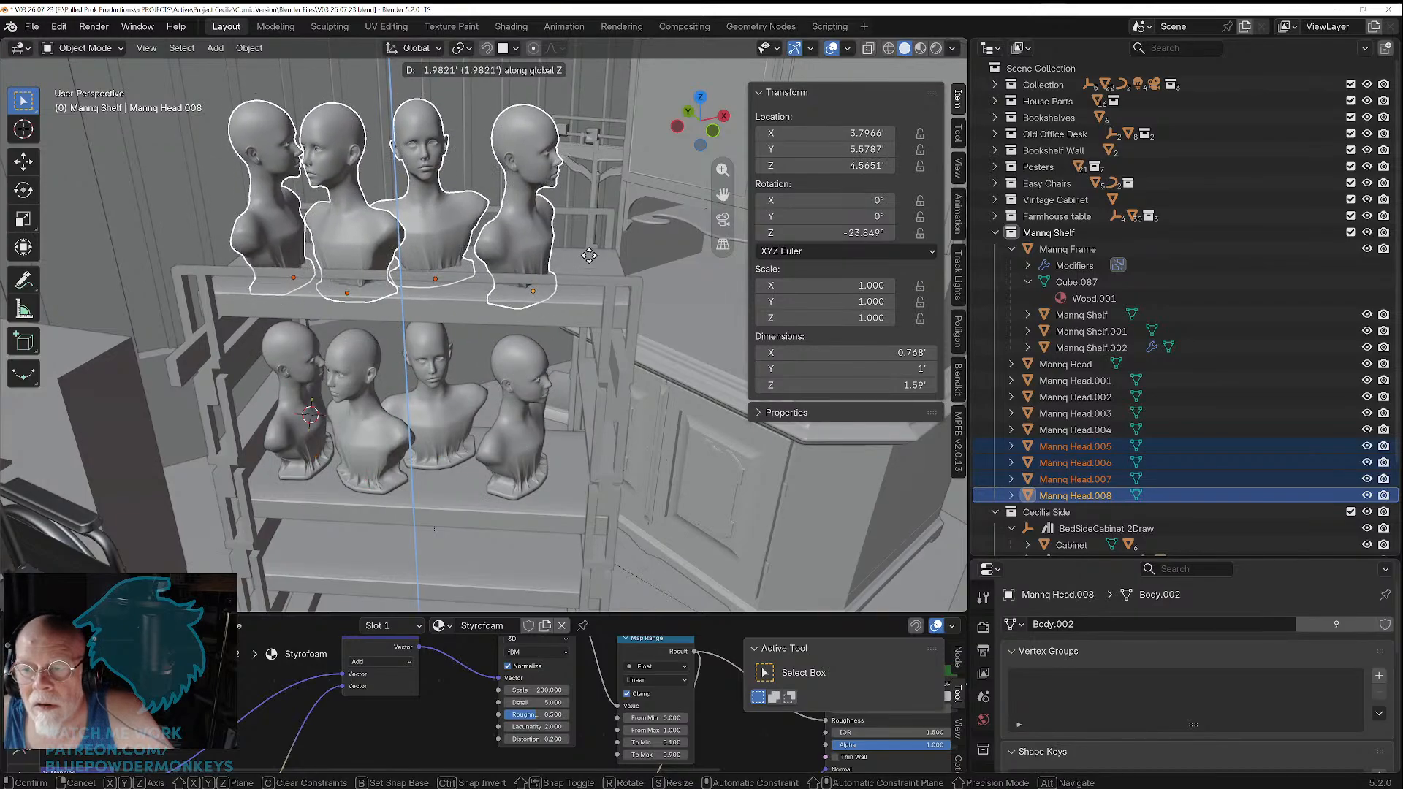
{"action": "left_click", "coordinate": [583, 231]}
Step: Enable snapping and lower the four duplicated heads along global Z onto the top shelf, at a Z location of about 4.72'
{"action": "key", "text": "shift+Tab"}
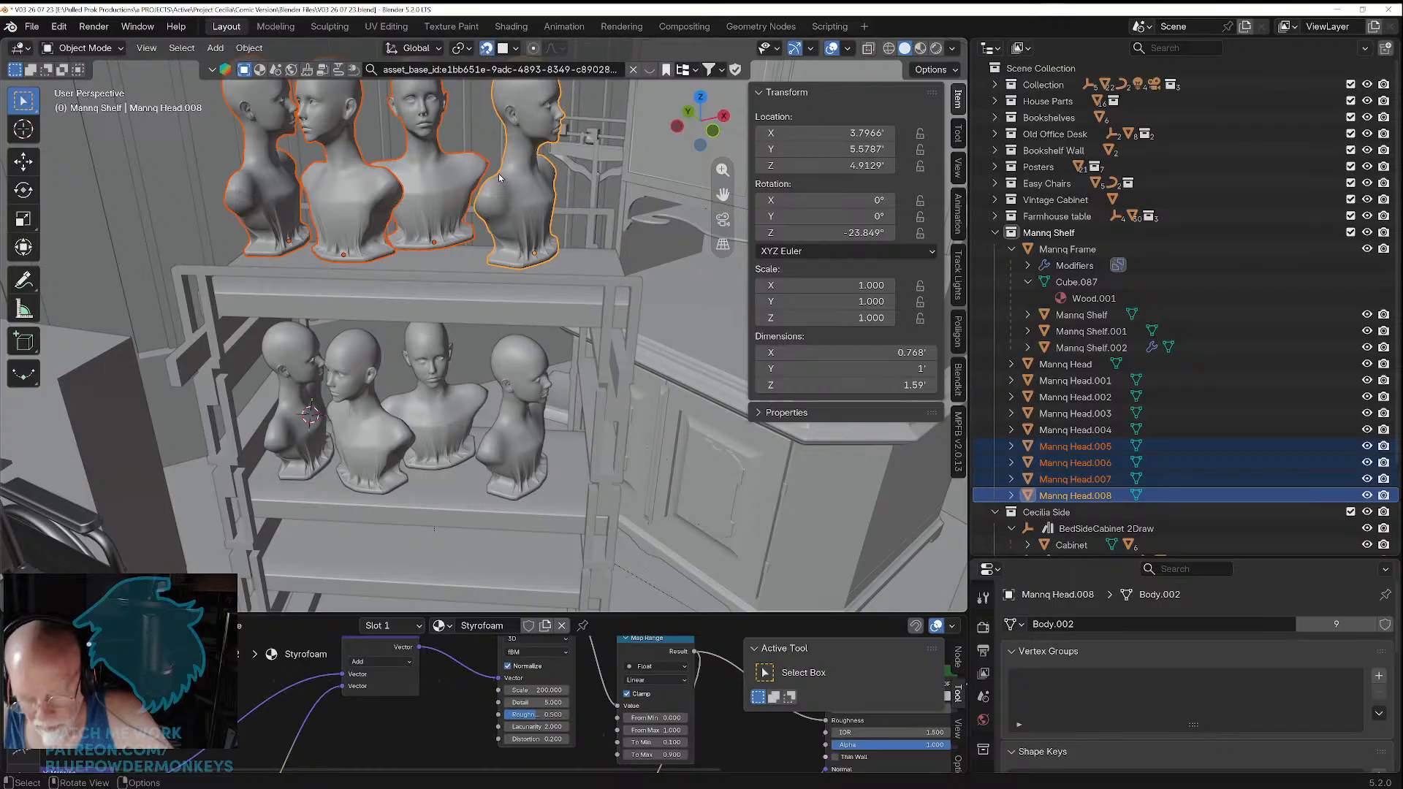
{"action": "key", "text": "g"}
{"action": "key", "text": "z"}
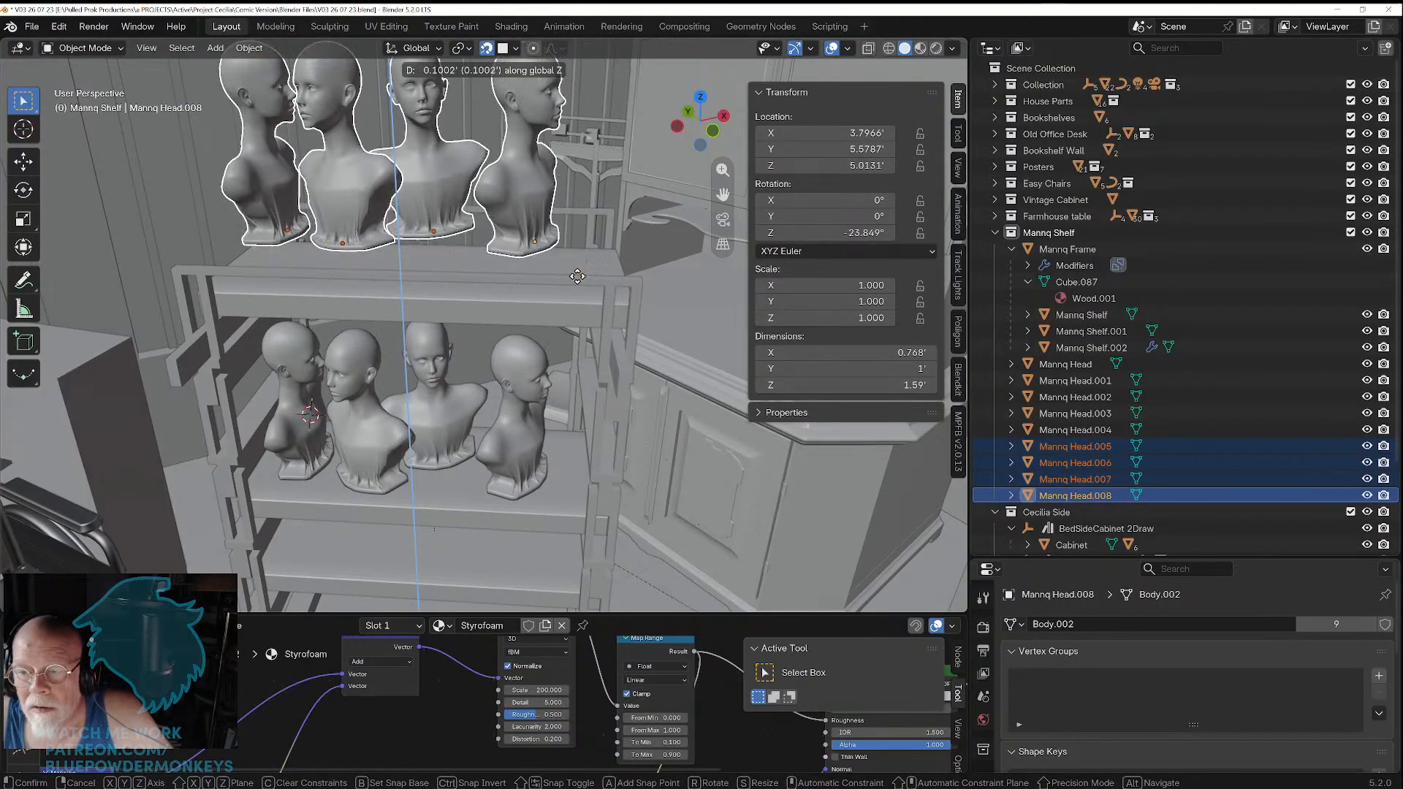
{"action": "left_click", "coordinate": [576, 271]}
{"action": "scroll", "coordinate": [460, 267], "scroll_direction": "up", "scroll_amount": 2}
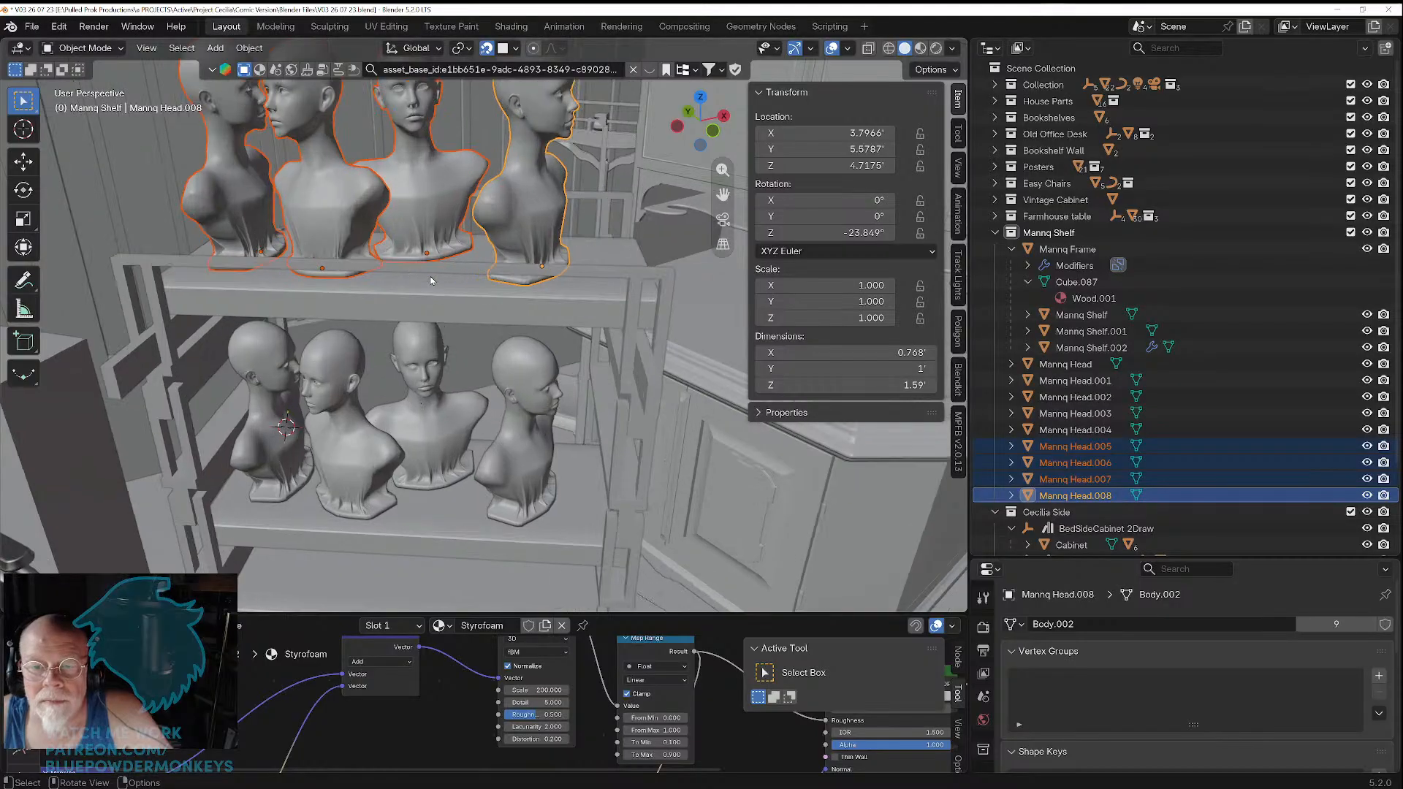
Step: Rotate the leftmost head on the top shelf about global Z to about -126.5°
{"action": "middle_click_drag", "start_coordinate": [416, 274], "coordinate": [431, 374]}
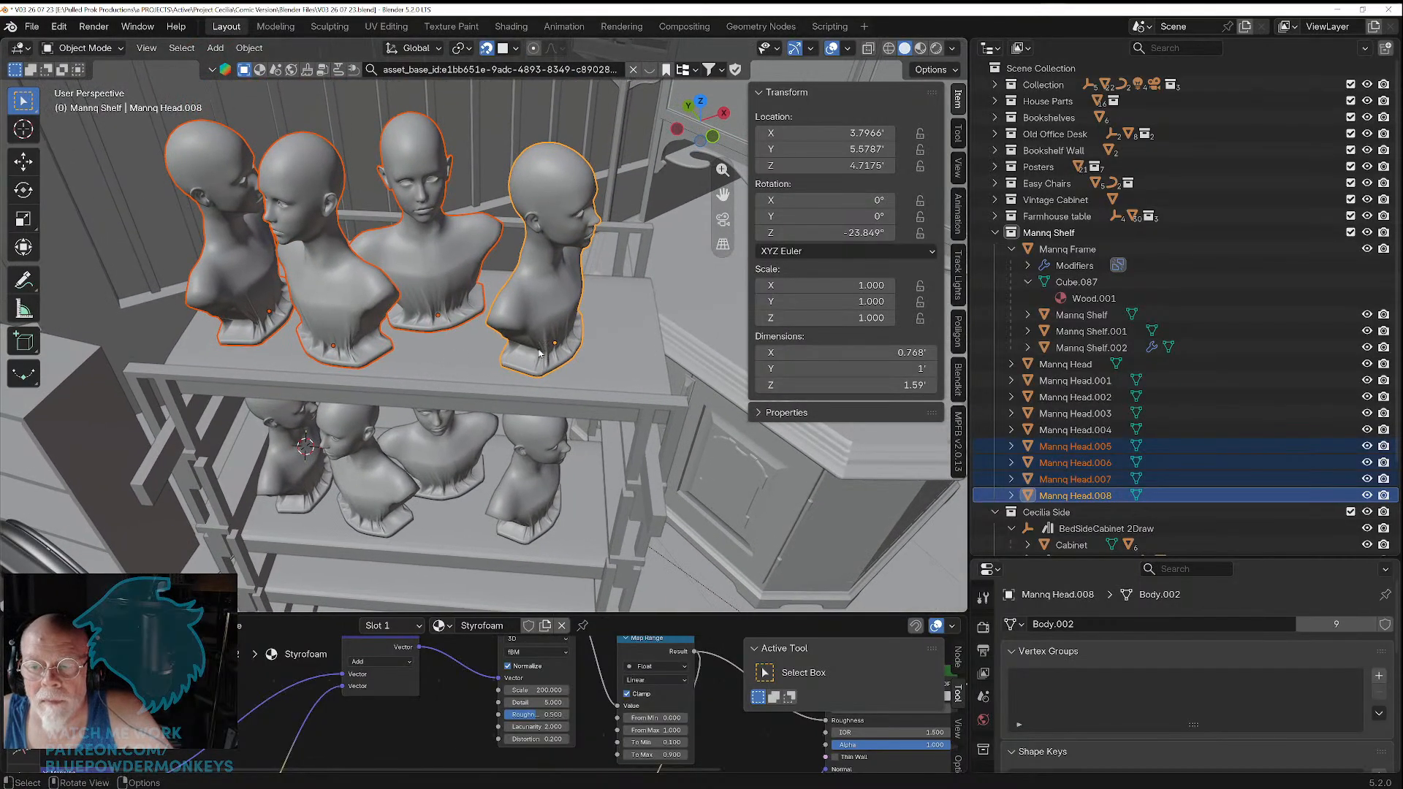
{"action": "left_click", "coordinate": [252, 307]}
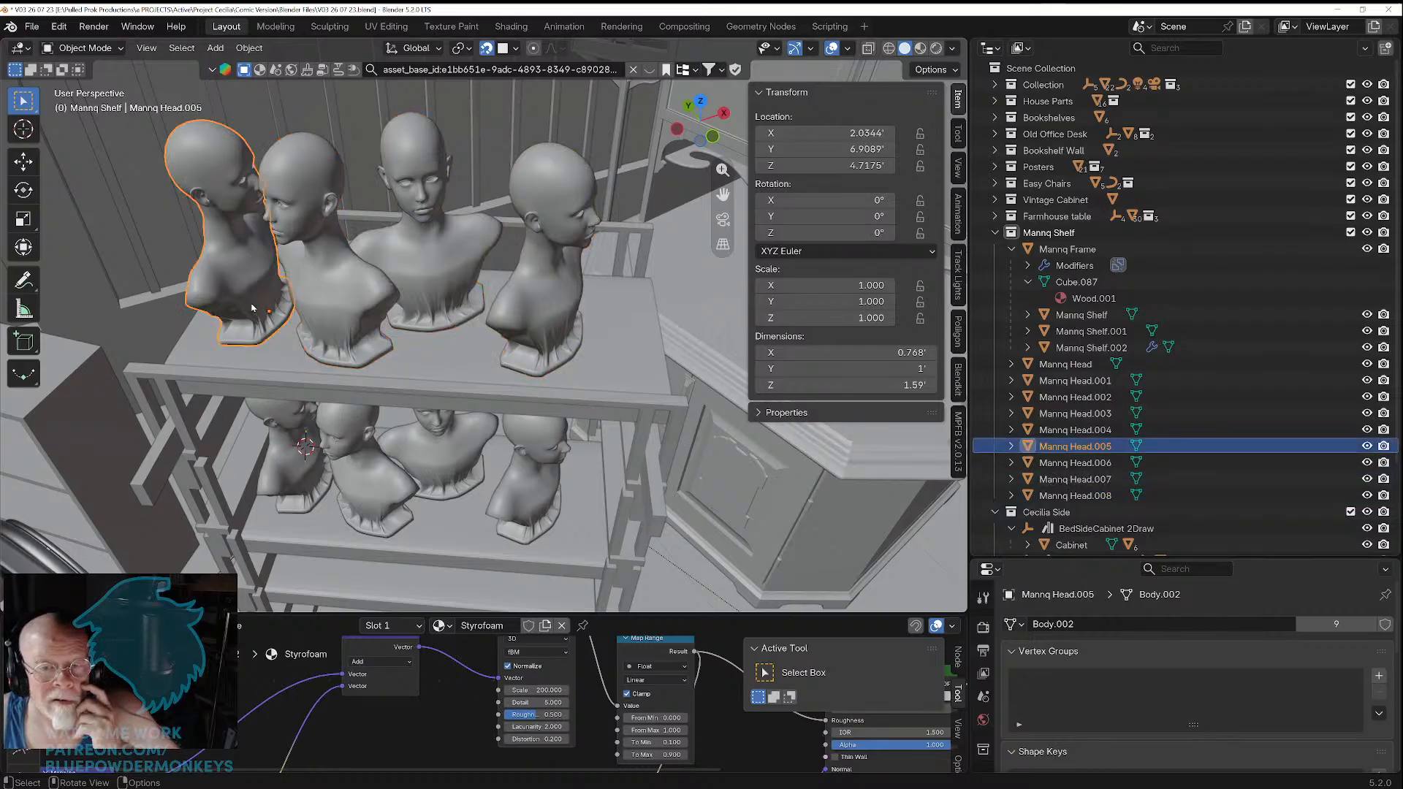
{"action": "key", "text": "r"}
{"action": "key", "text": "z"}
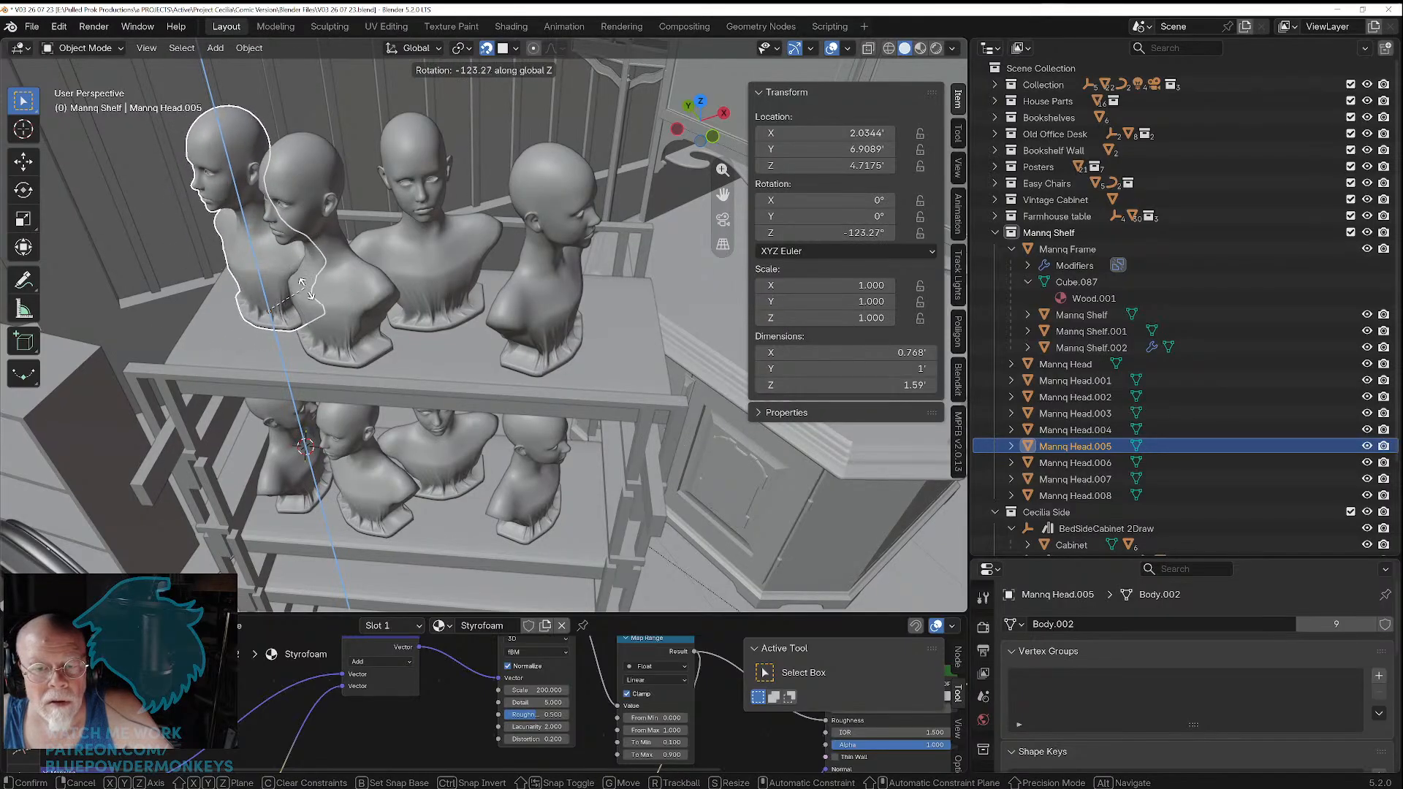
{"action": "left_click", "coordinate": [307, 292]}
Step: Move the leftmost top-shelf head with Z locked, finishing with snapping off, to about X 1.59', Y 6.63'
{"action": "key", "text": "g"}
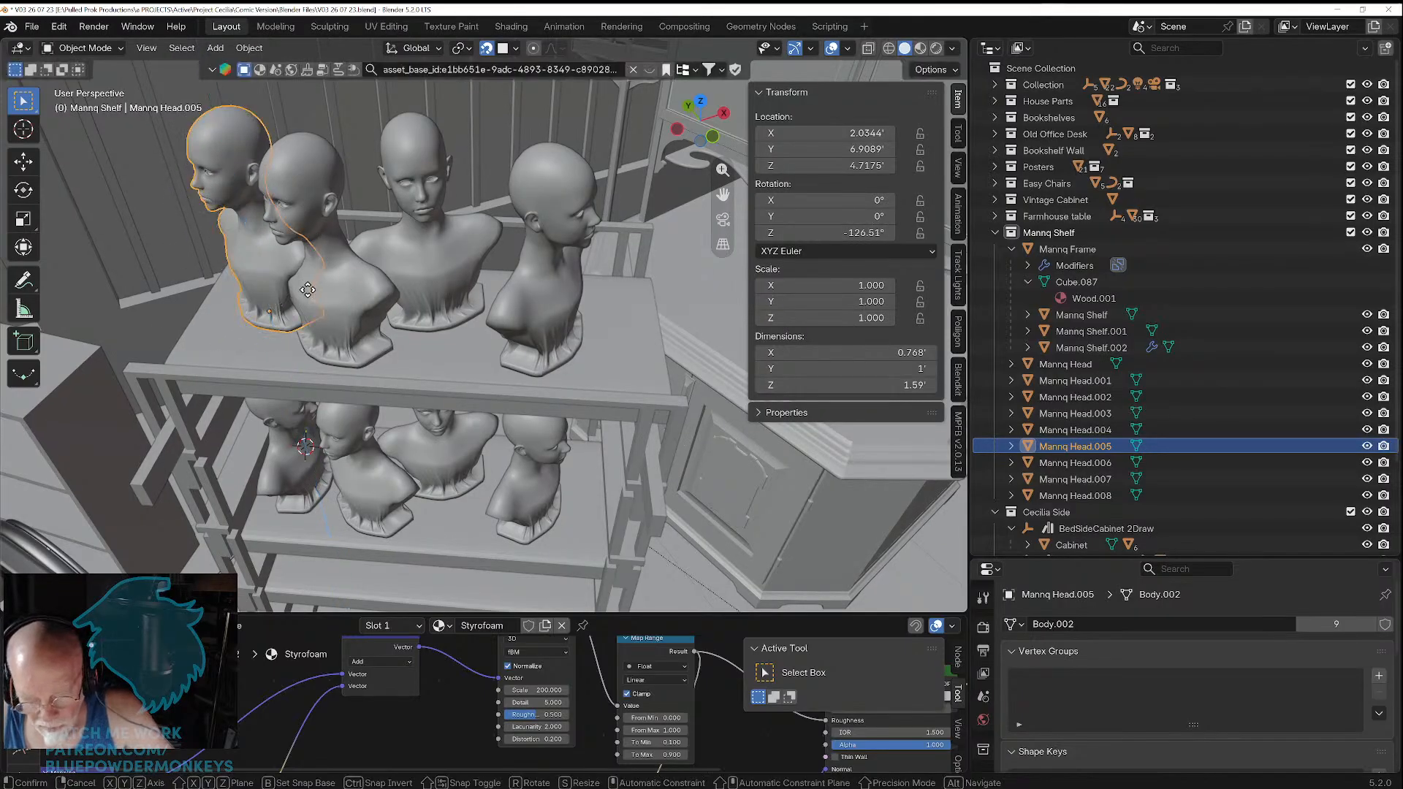
{"action": "key", "text": "shift+z"}
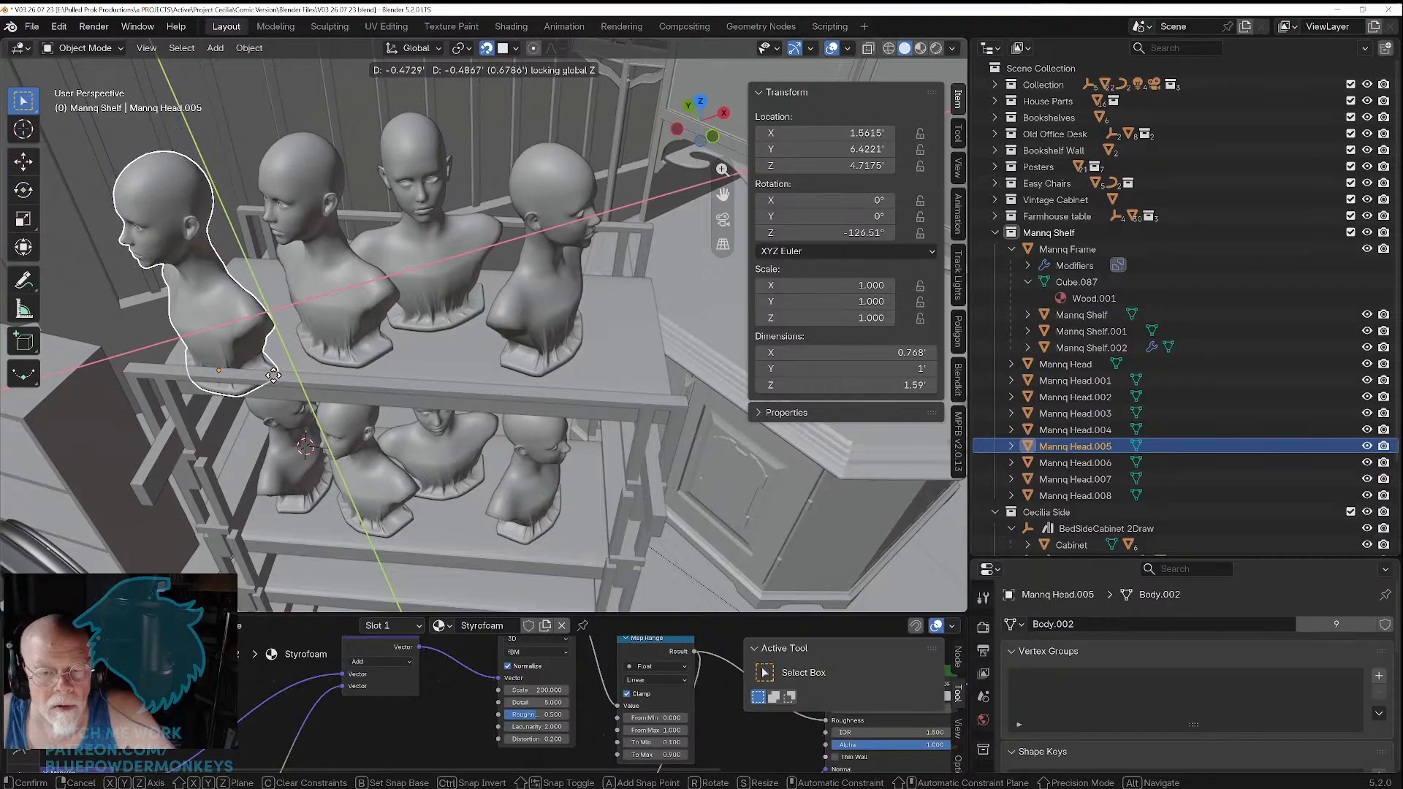
{"action": "left_click", "coordinate": [272, 369]}
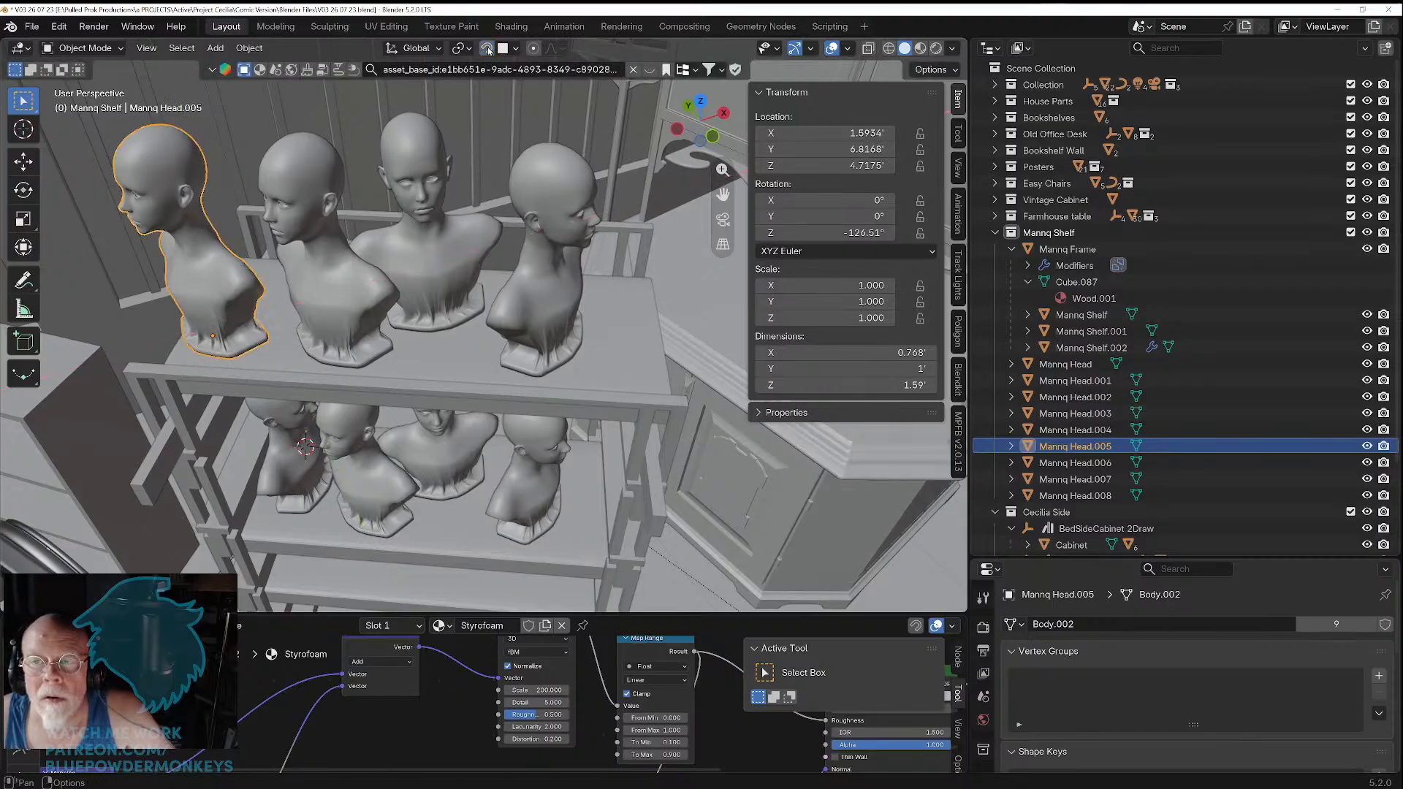
{"action": "key", "text": "g"}
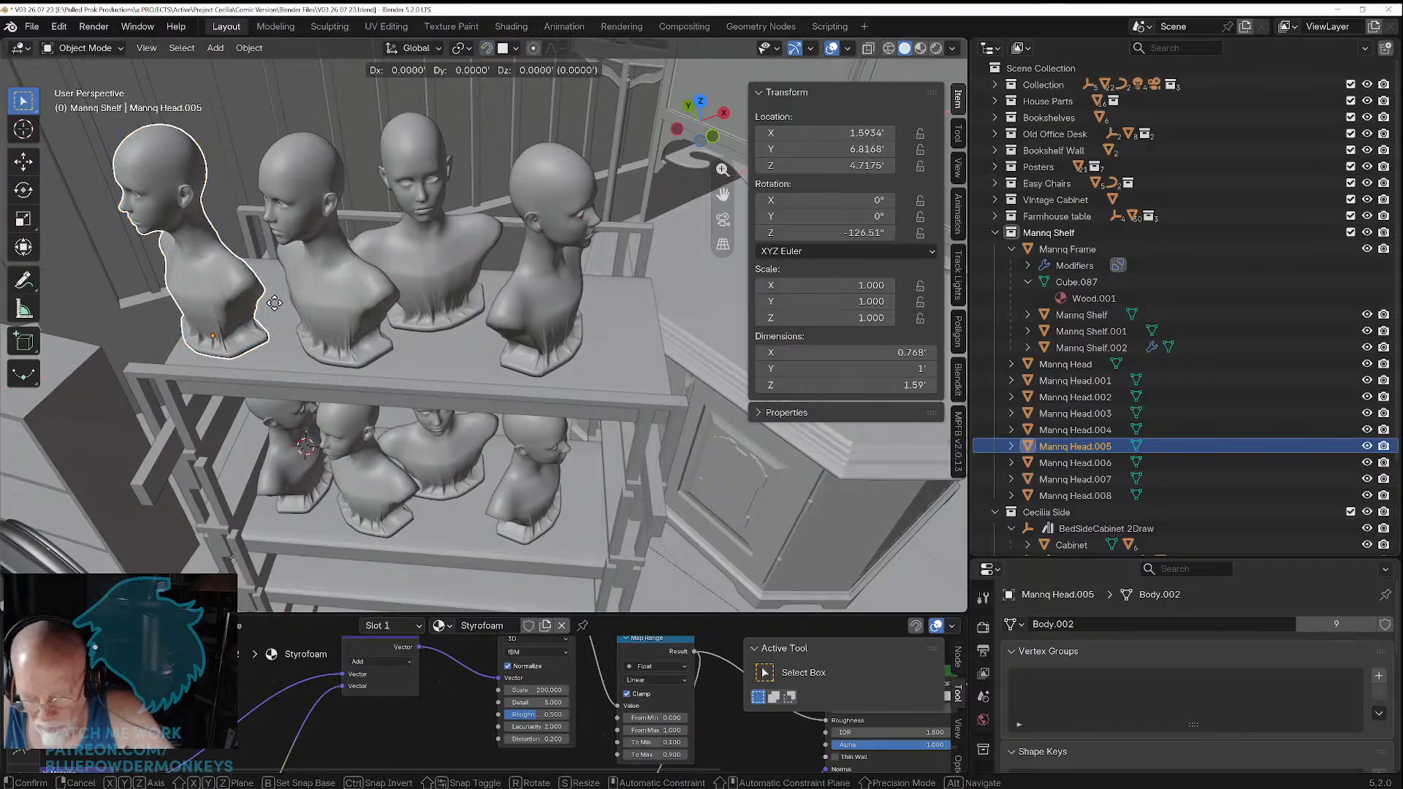
{"action": "key", "text": "shift+z"}
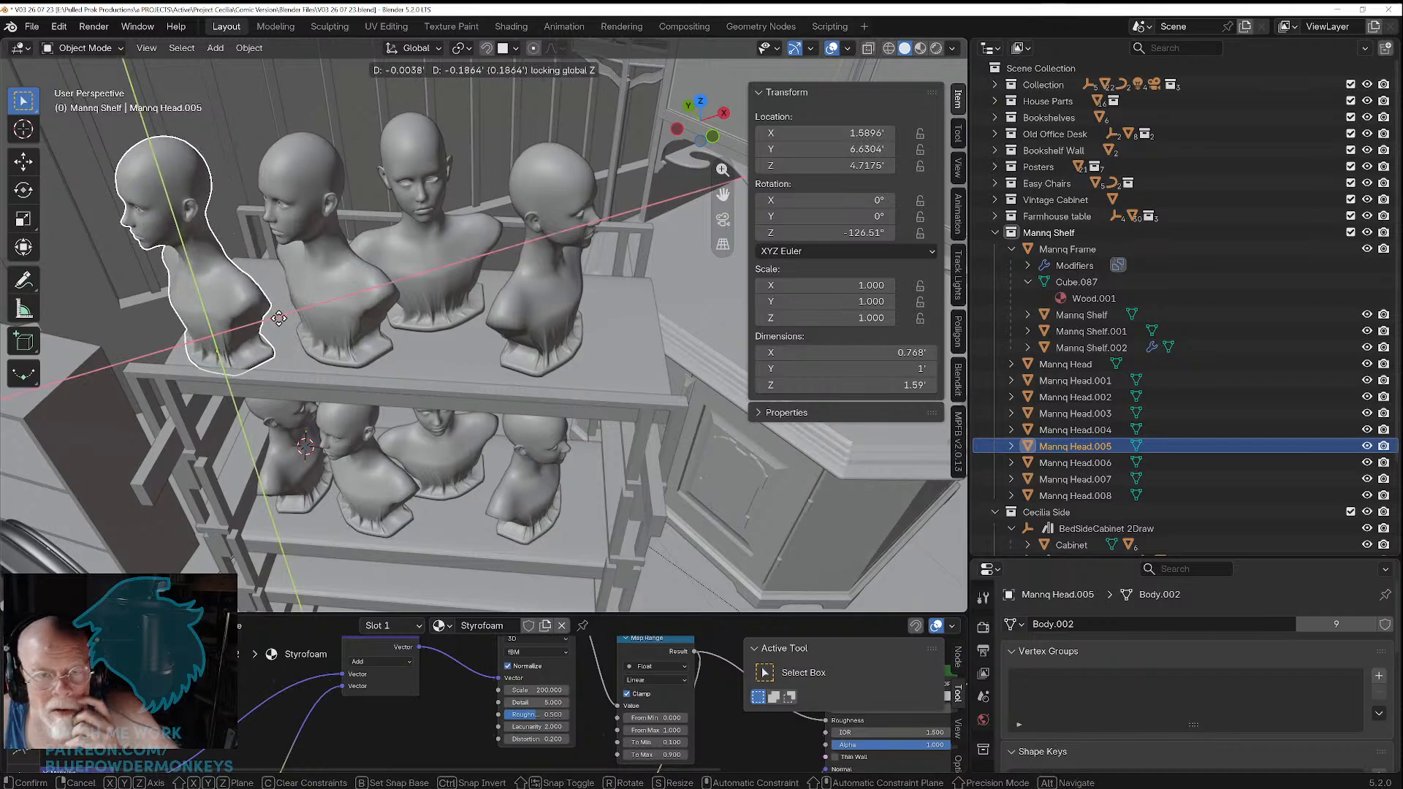
{"action": "left_click", "coordinate": [279, 318]}
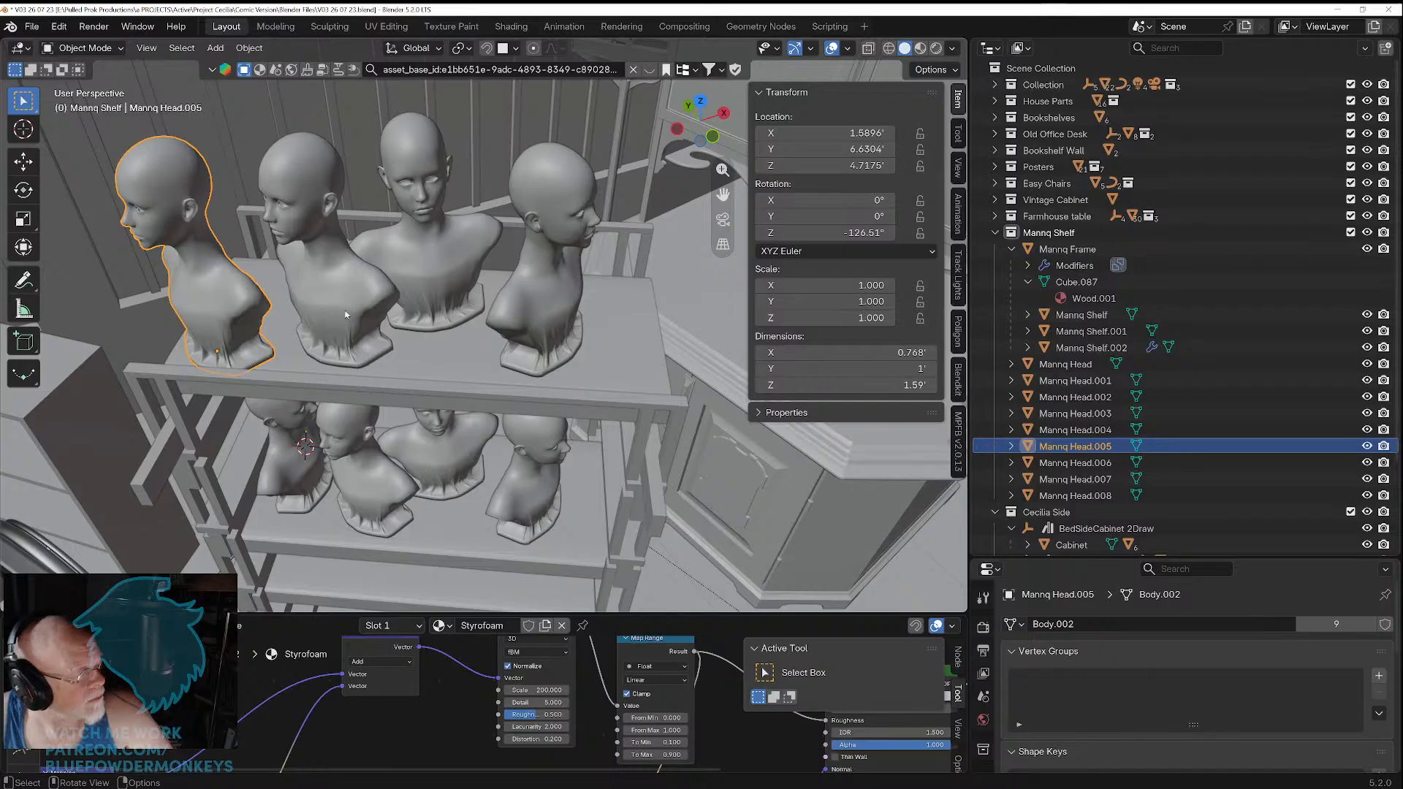
Step: Move the rightmost top-shelf head with Z locked to about X 4.21', Y 5.24', and rotate it about global Z to about -67.4°
{"action": "left_click", "coordinate": [548, 340]}
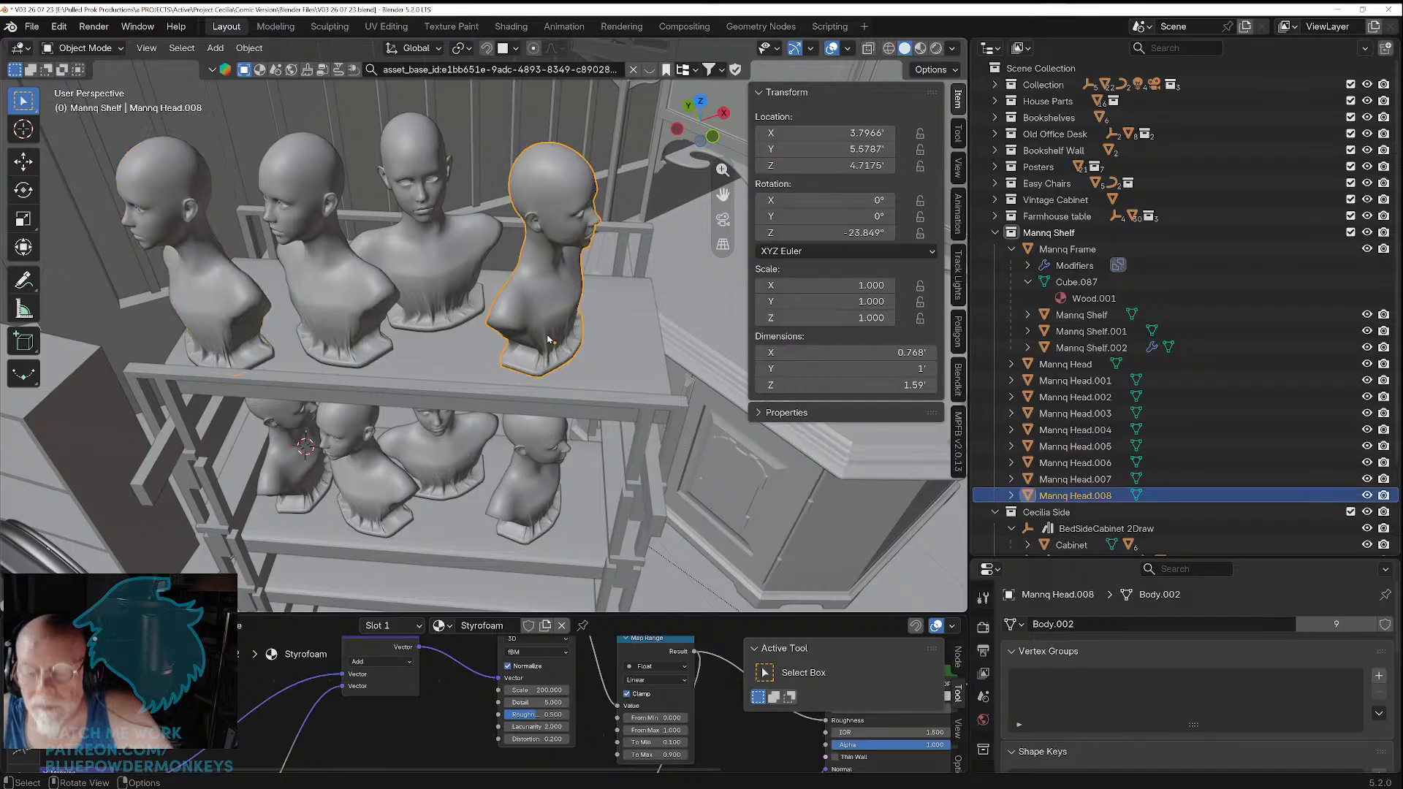
{"action": "key", "text": "g"}
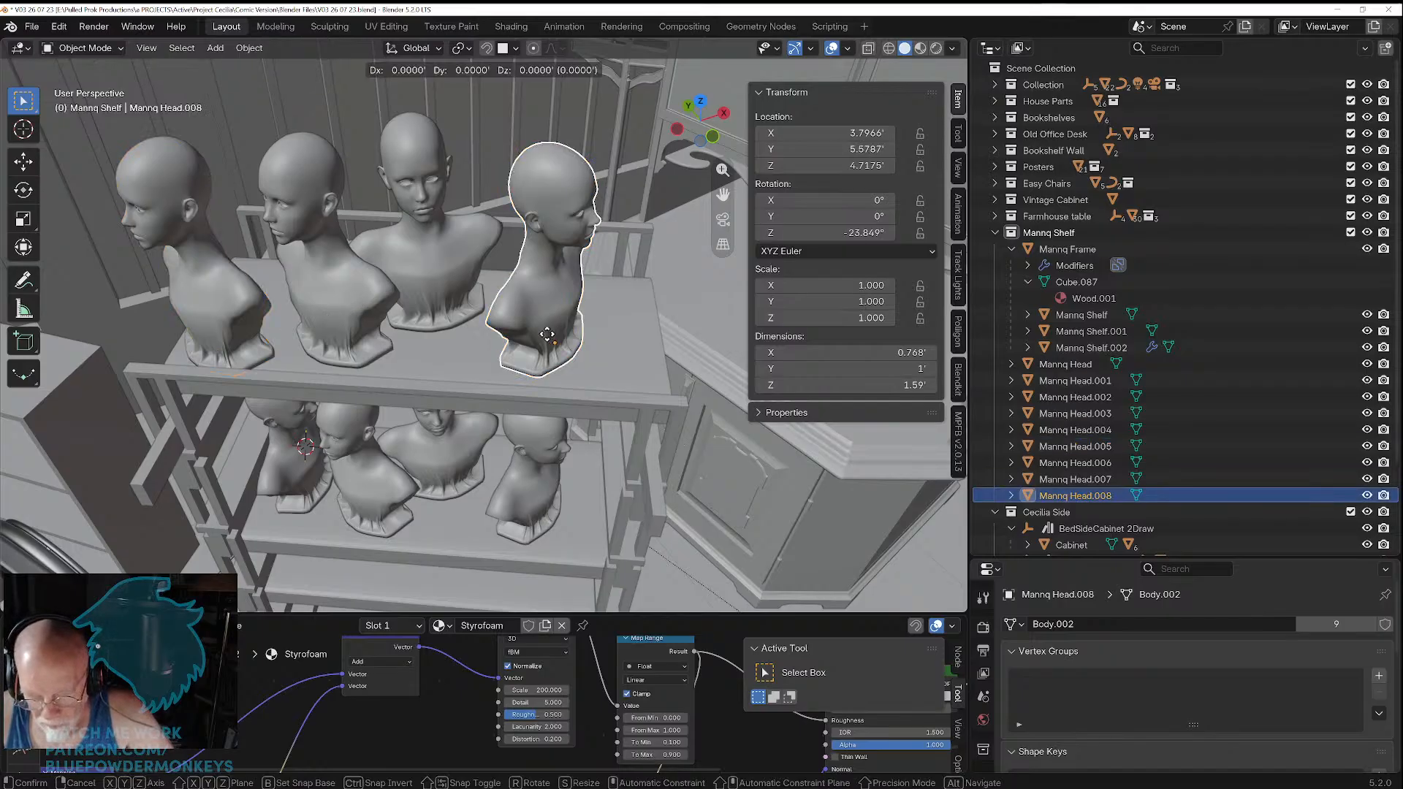
{"action": "key", "text": "shift+z"}
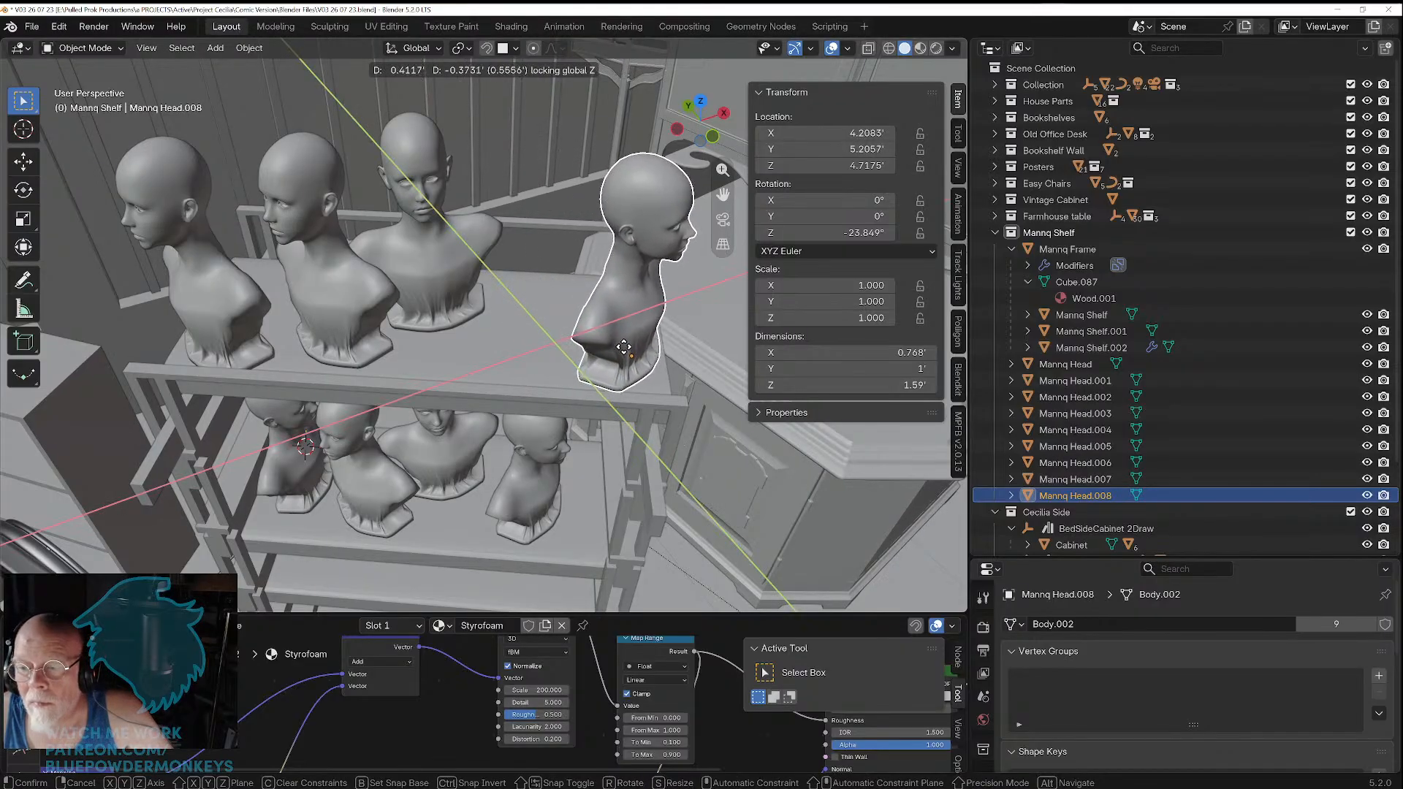
{"action": "left_click", "coordinate": [622, 347]}
{"action": "key", "text": "r"}
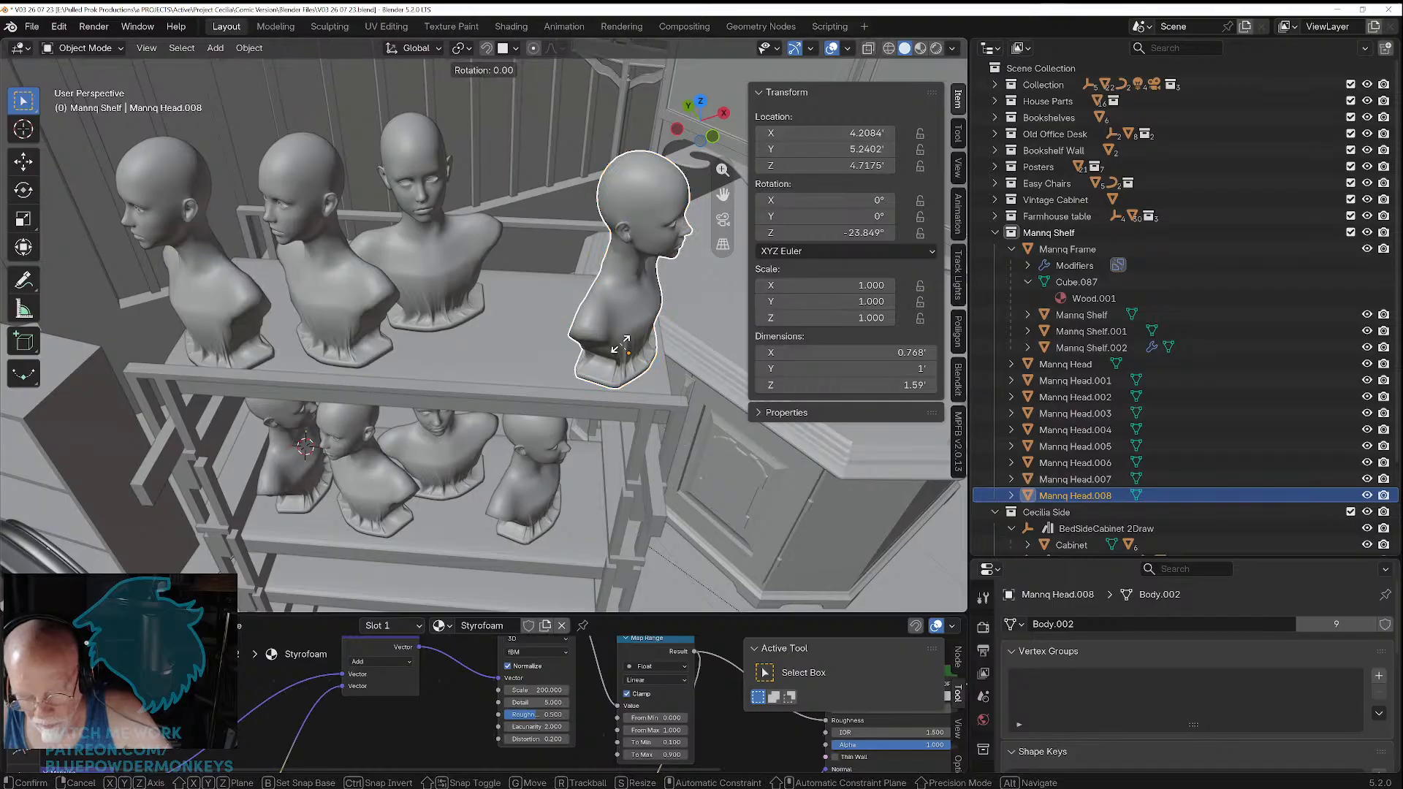
{"action": "key", "text": "z"}
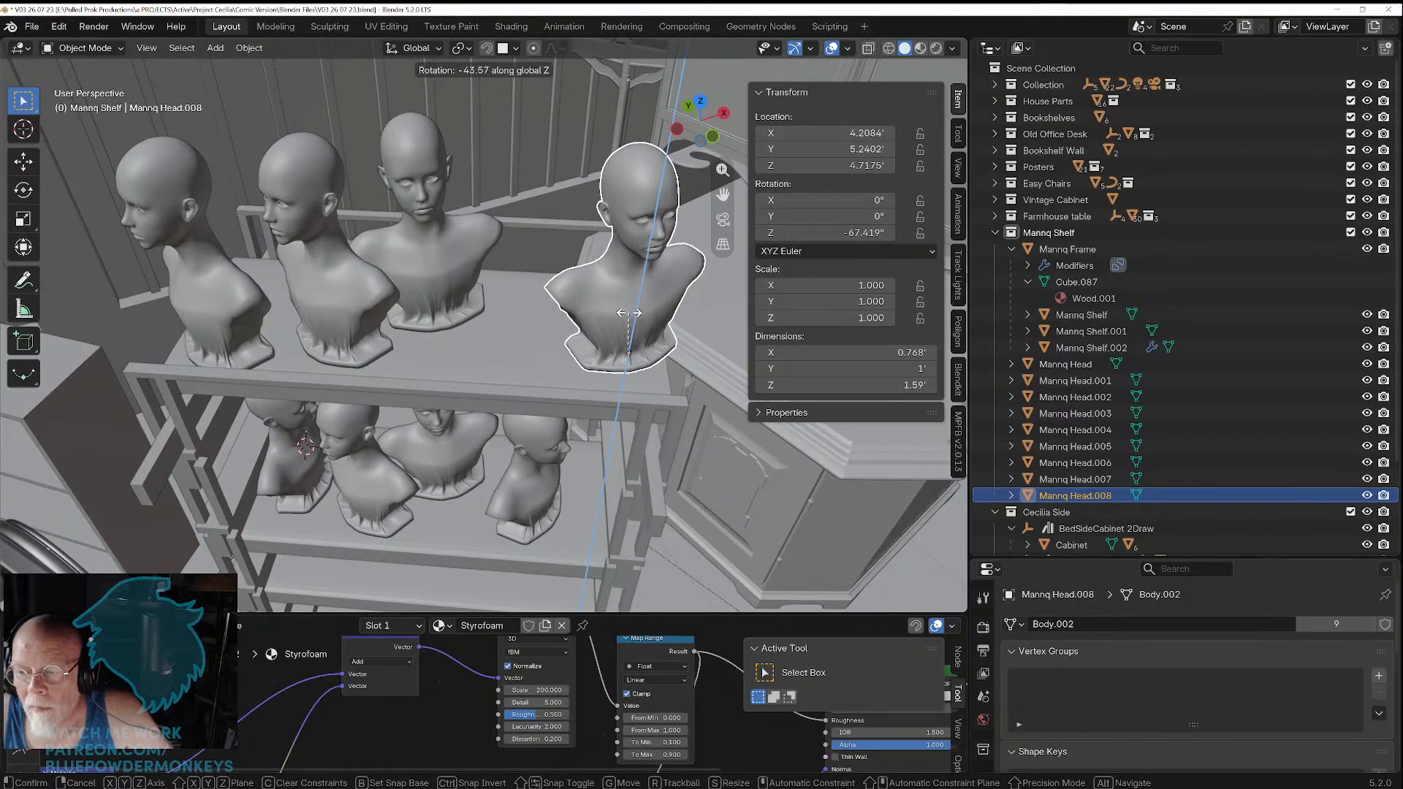
{"action": "left_click", "coordinate": [630, 312]}
Step: Adjust the rightmost top-shelf head along global Y to about 5.27' and along global X to about 4.04'
{"action": "key", "text": "g"}
{"action": "key", "text": "y"}
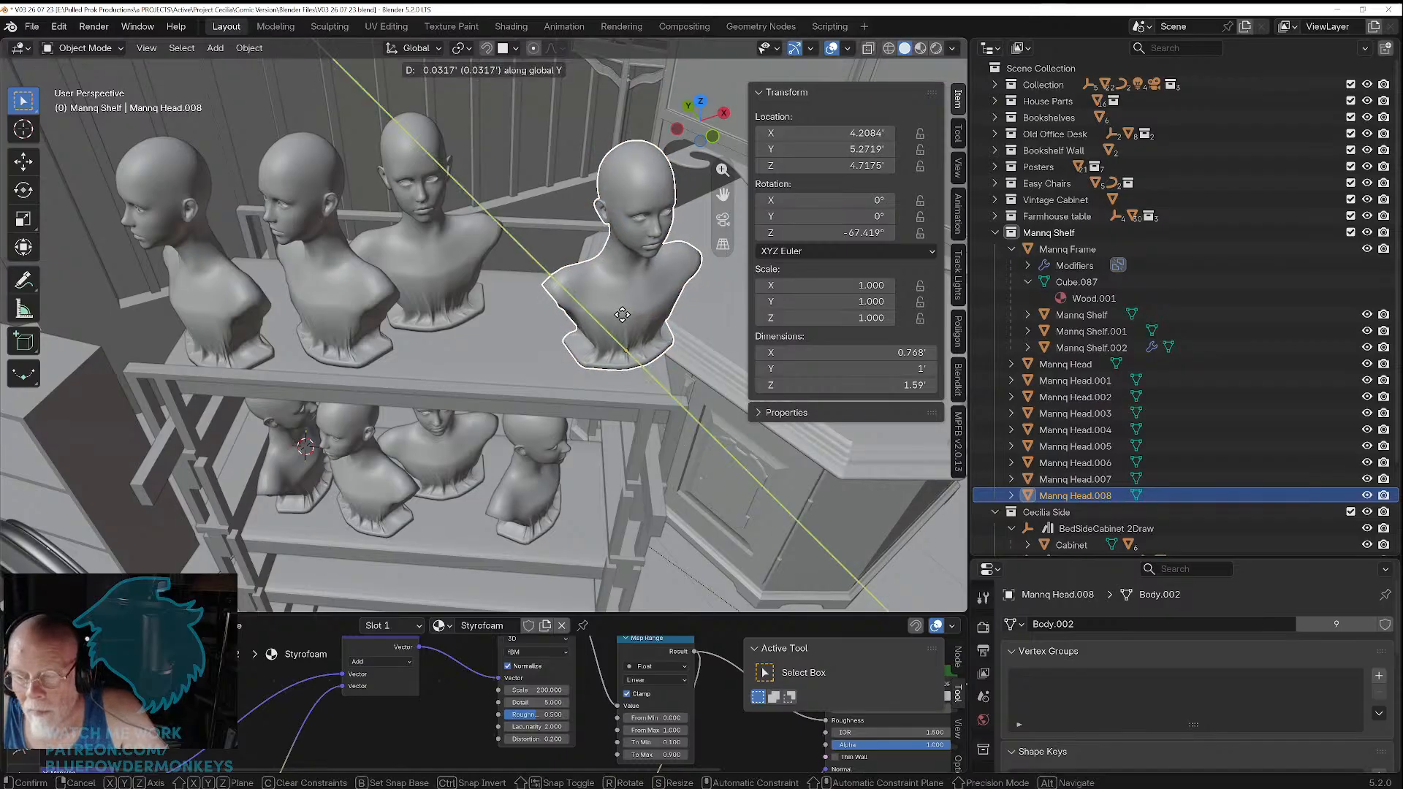
{"action": "key", "text": "x"}
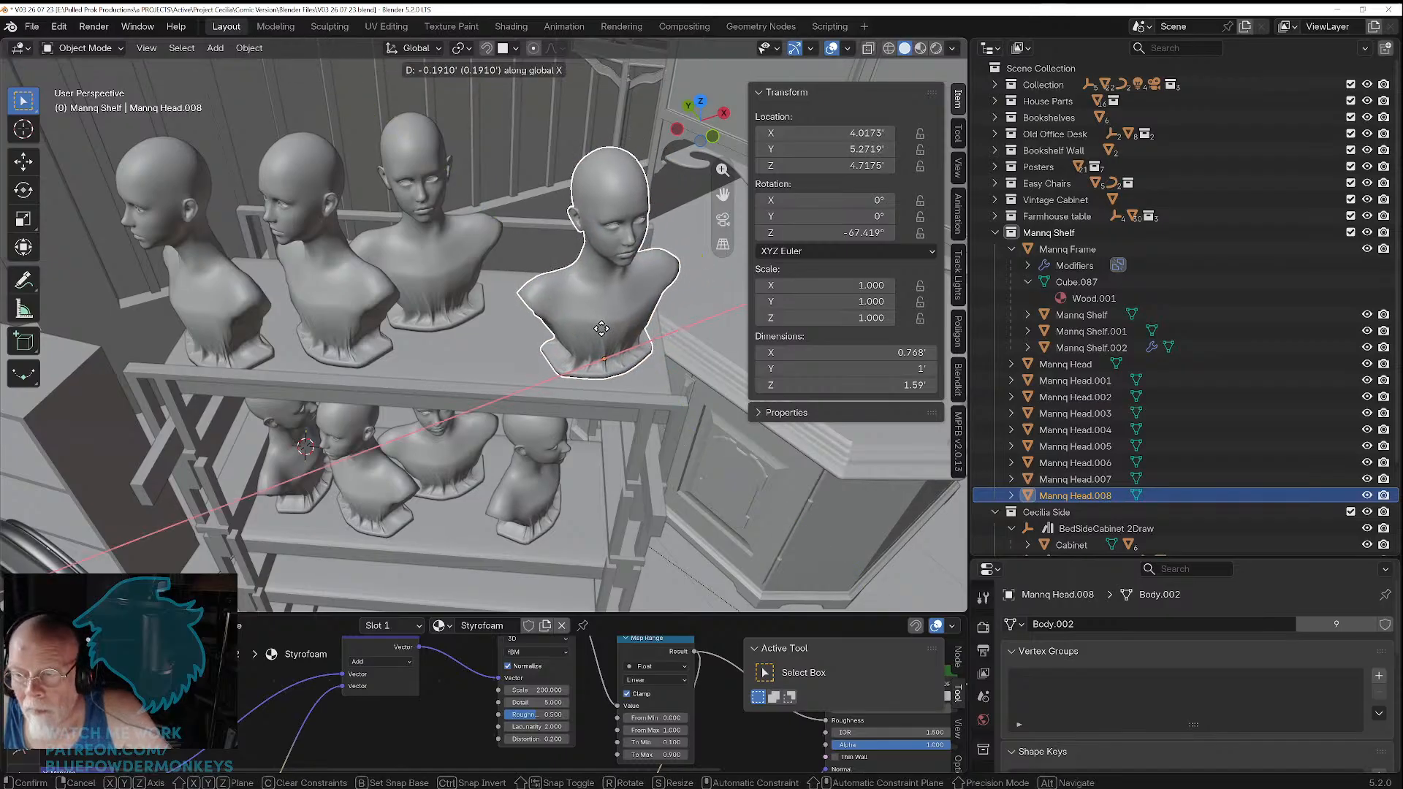
{"action": "left_click", "coordinate": [606, 334]}
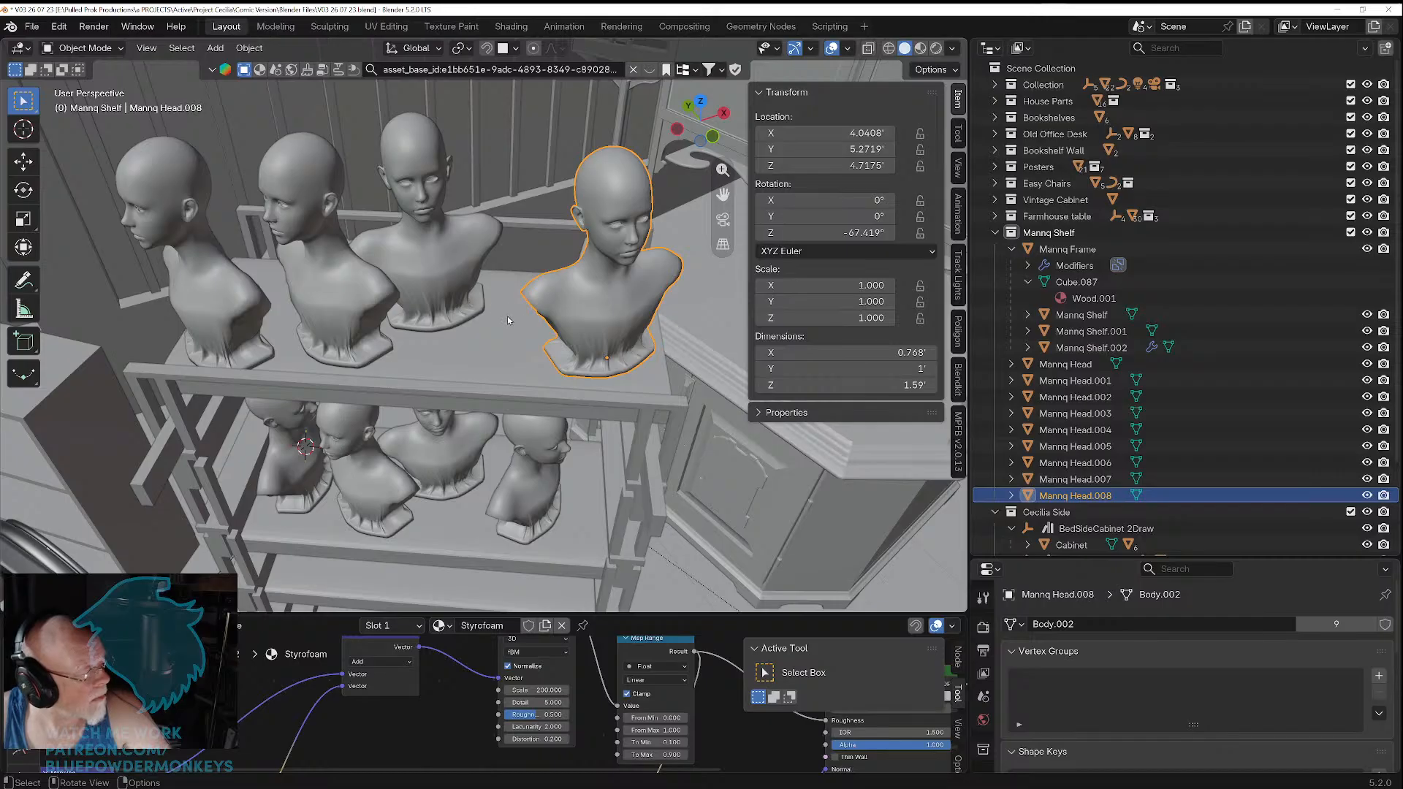
Step: Move the third top-shelf head with Z locked to about X 3.40', Y 5.90', and rotate it about global Z to about -43.3°
{"action": "left_click", "coordinate": [461, 291]}
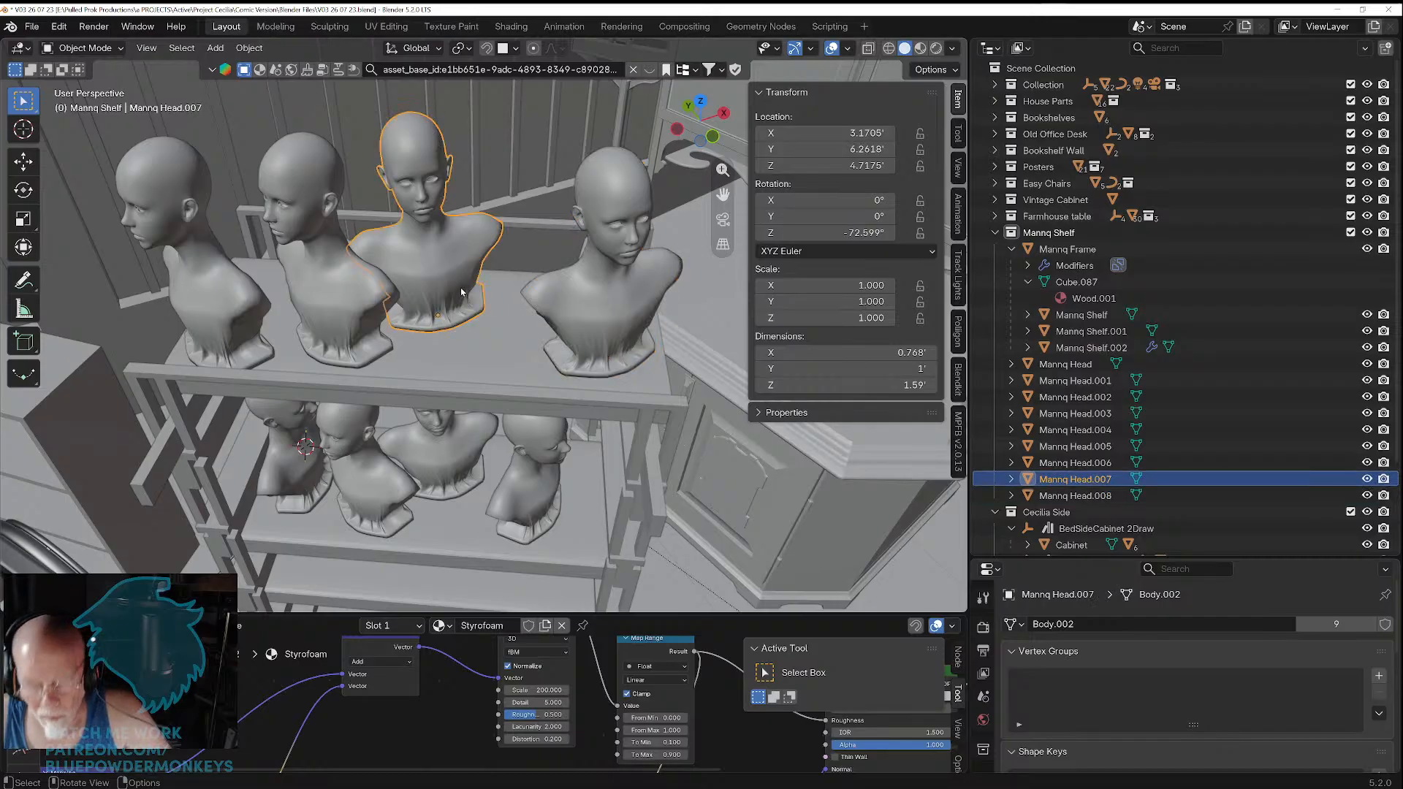
{"action": "key", "text": "g"}
{"action": "key", "text": "shift+z"}
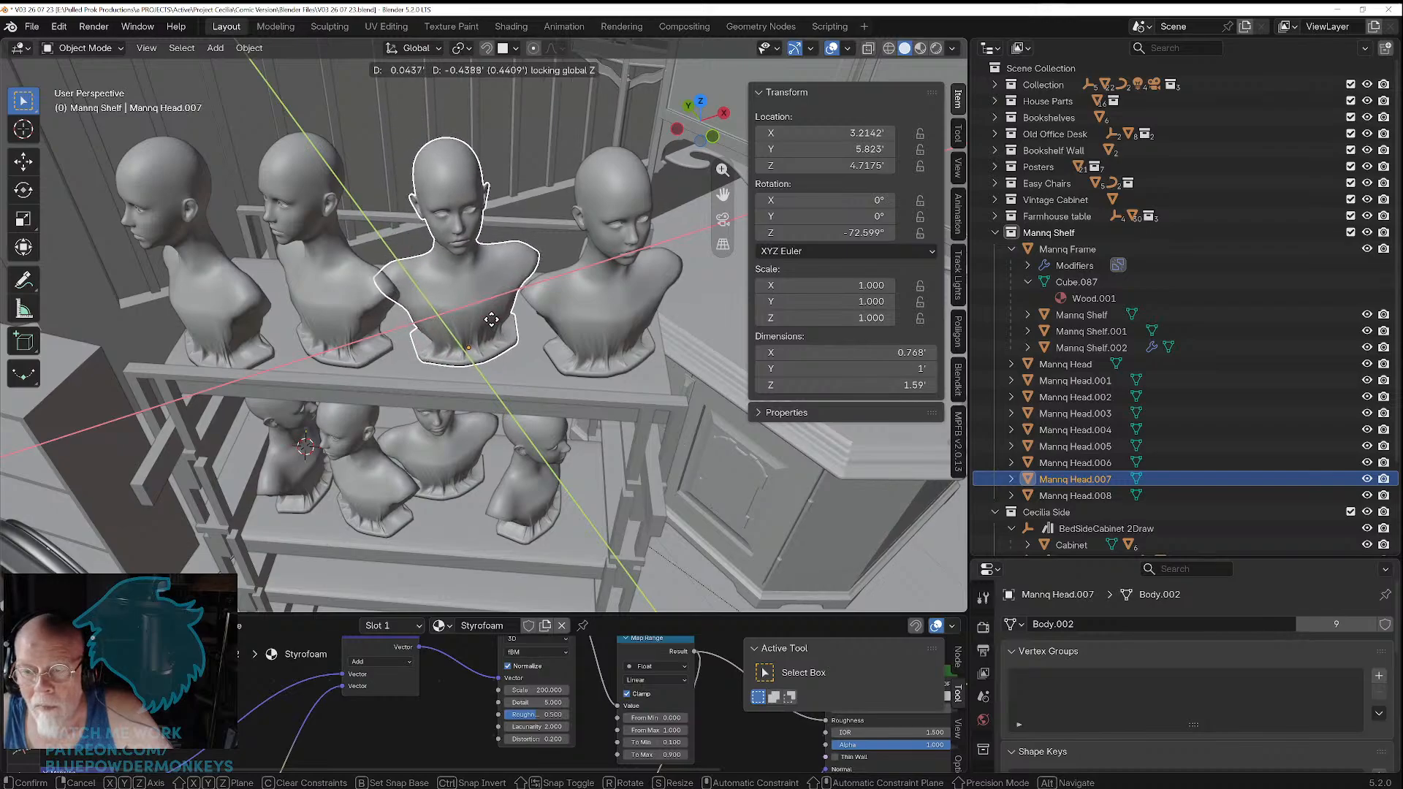
{"action": "left_click", "coordinate": [509, 311]}
{"action": "key", "text": "r"}
{"action": "key", "text": "z"}
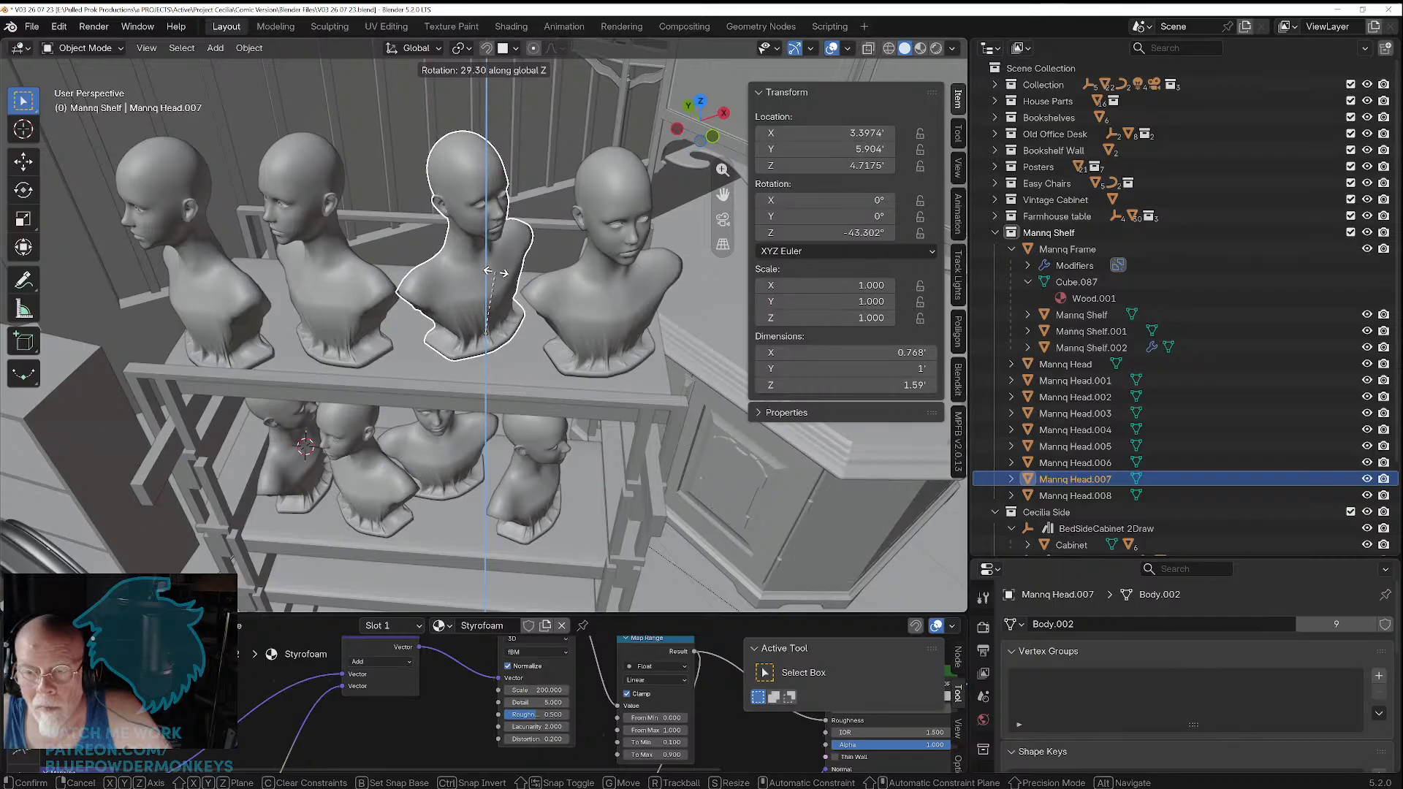
{"action": "left_click", "coordinate": [488, 272]}
Step: Rotate the second top-shelf head about global Z to about -94.7° and move it with Z locked to about X 2.43', Y 6.71'
{"action": "left_click", "coordinate": [347, 310]}
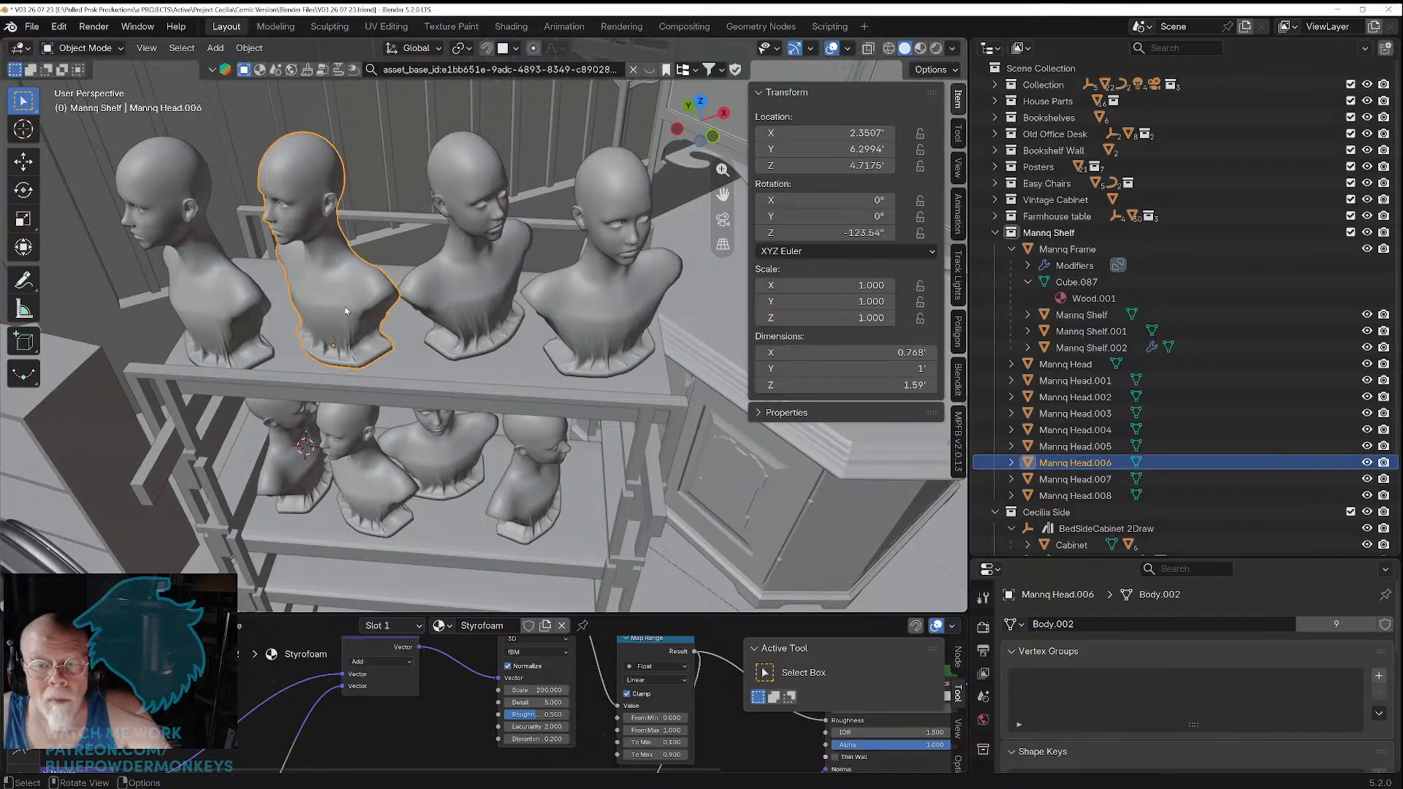
{"action": "key", "text": "r"}
{"action": "key", "text": "z"}
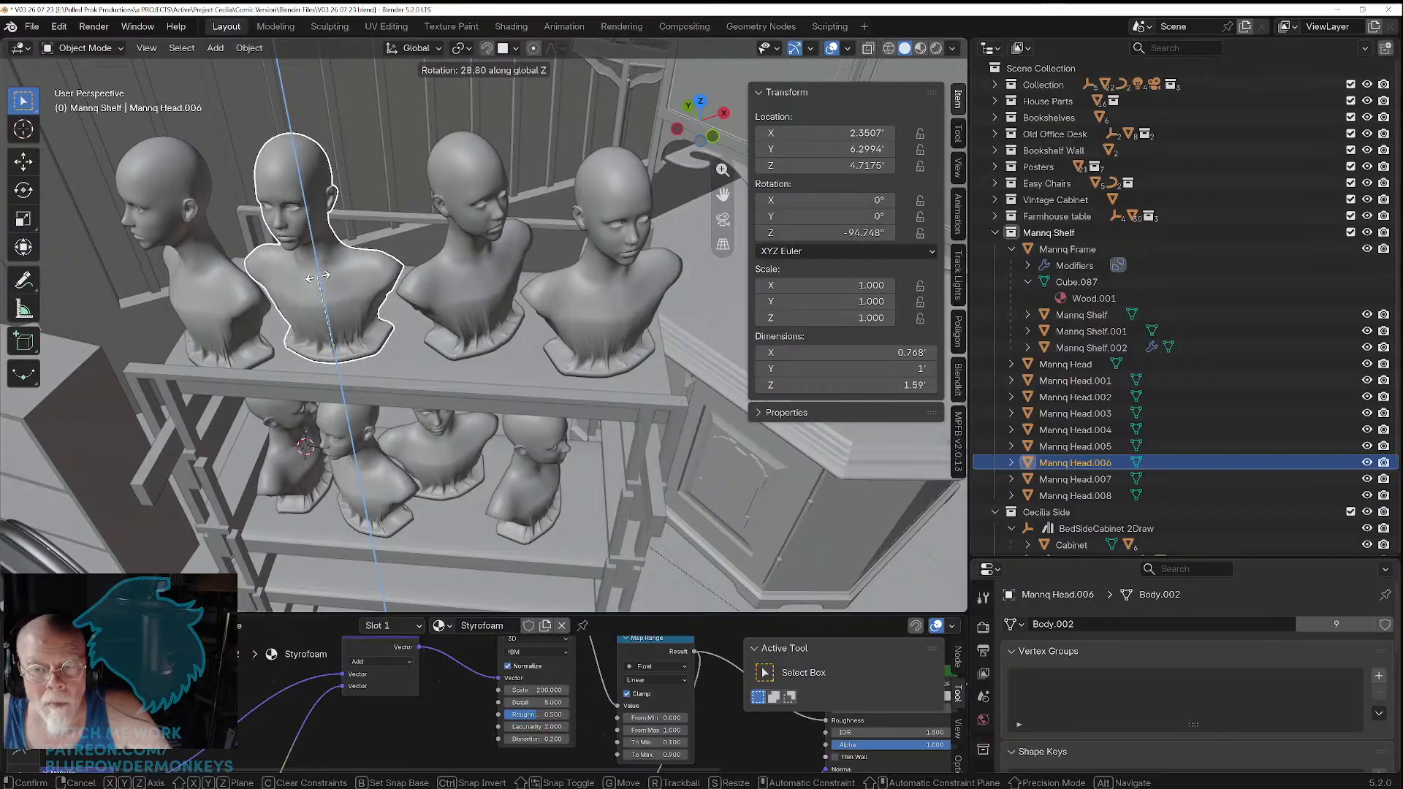
{"action": "left_click", "coordinate": [318, 277]}
{"action": "key", "text": "g"}
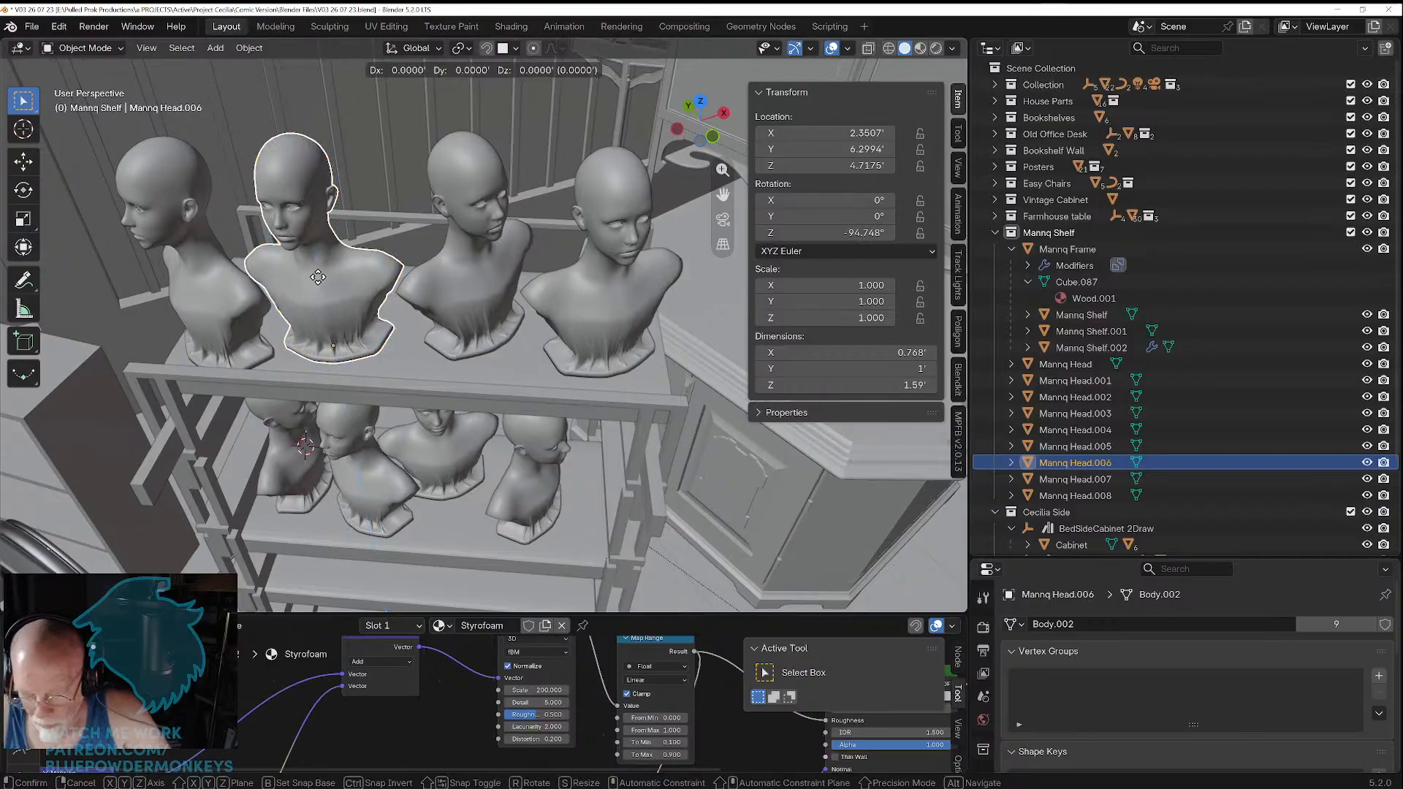
{"action": "key", "text": "shift+z"}
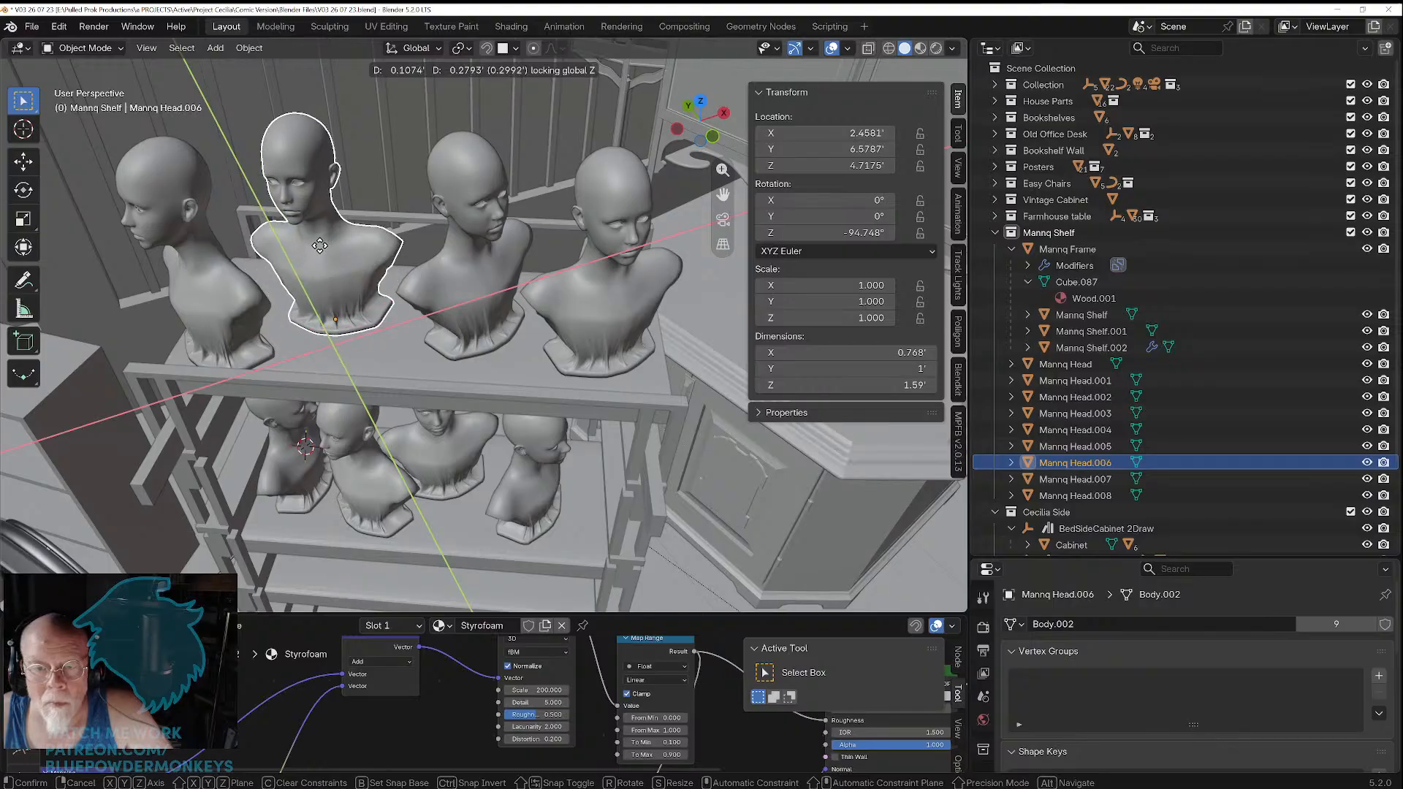
{"action": "left_click", "coordinate": [311, 242]}
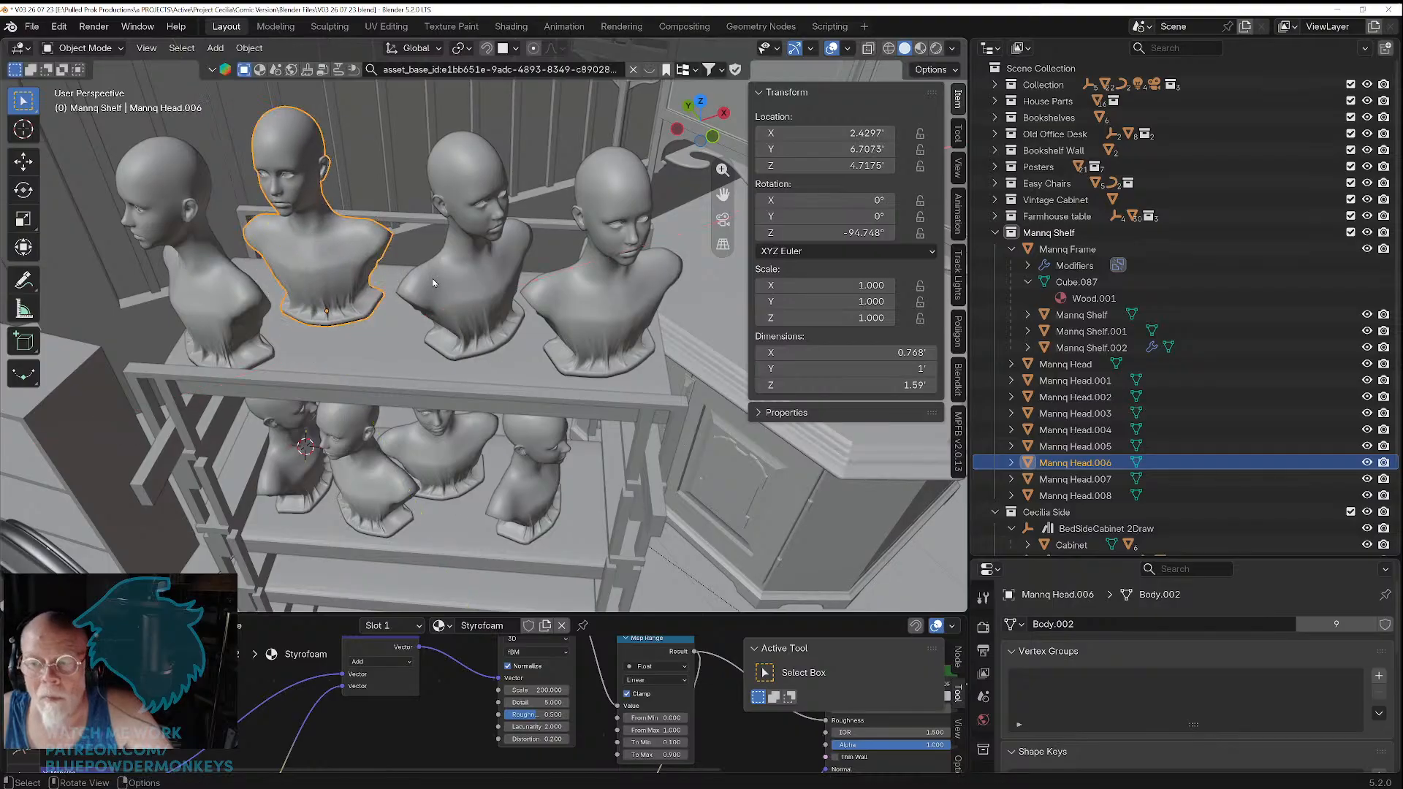
Step: Save the Blender file with the two arranged rows of mannequin heads
{"action": "middle_click_drag", "start_coordinate": [450, 375], "coordinate": [445, 344]}
{"action": "key", "text": "ctrl+s"}
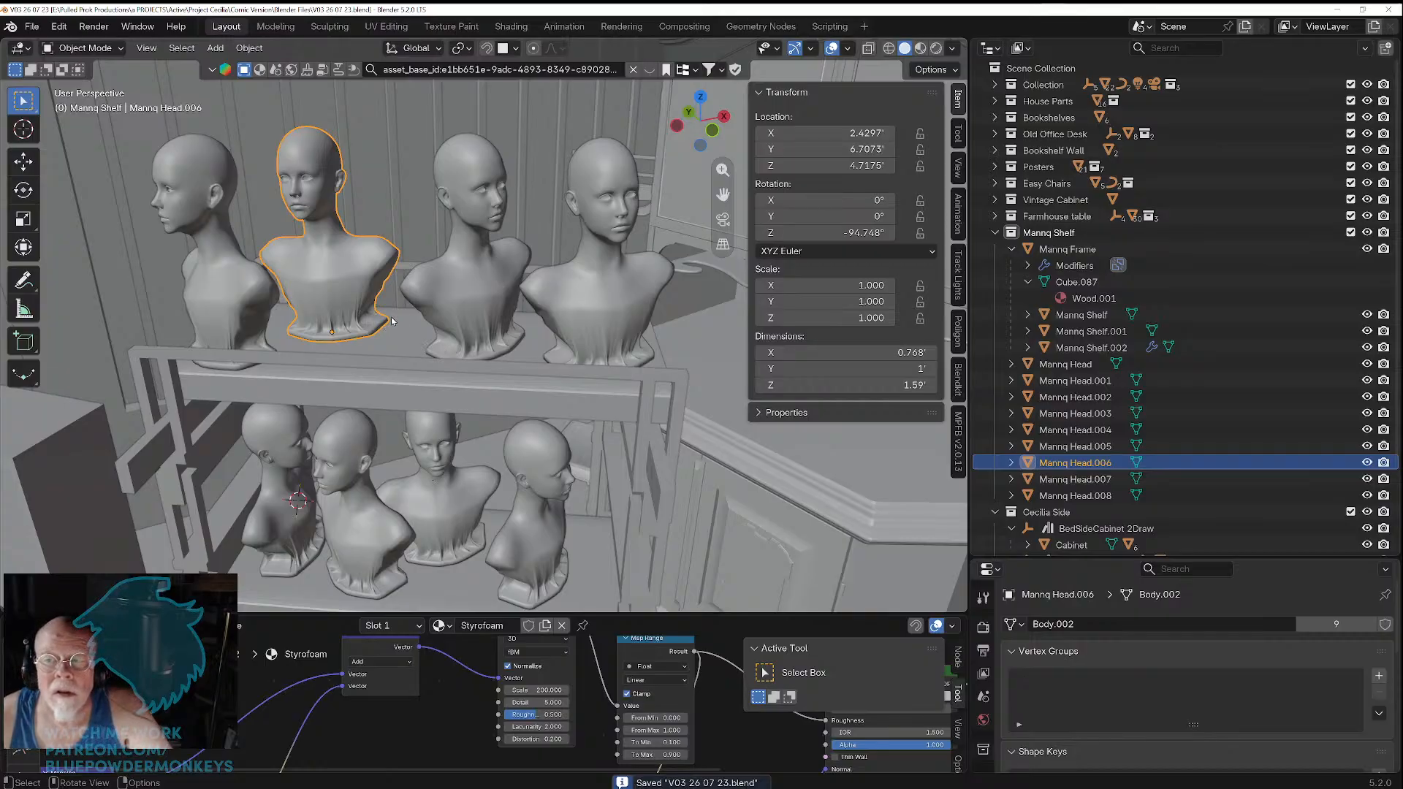
{"action": "middle_click_drag", "start_coordinate": [456, 491], "coordinate": [395, 248], "text": "shift"}
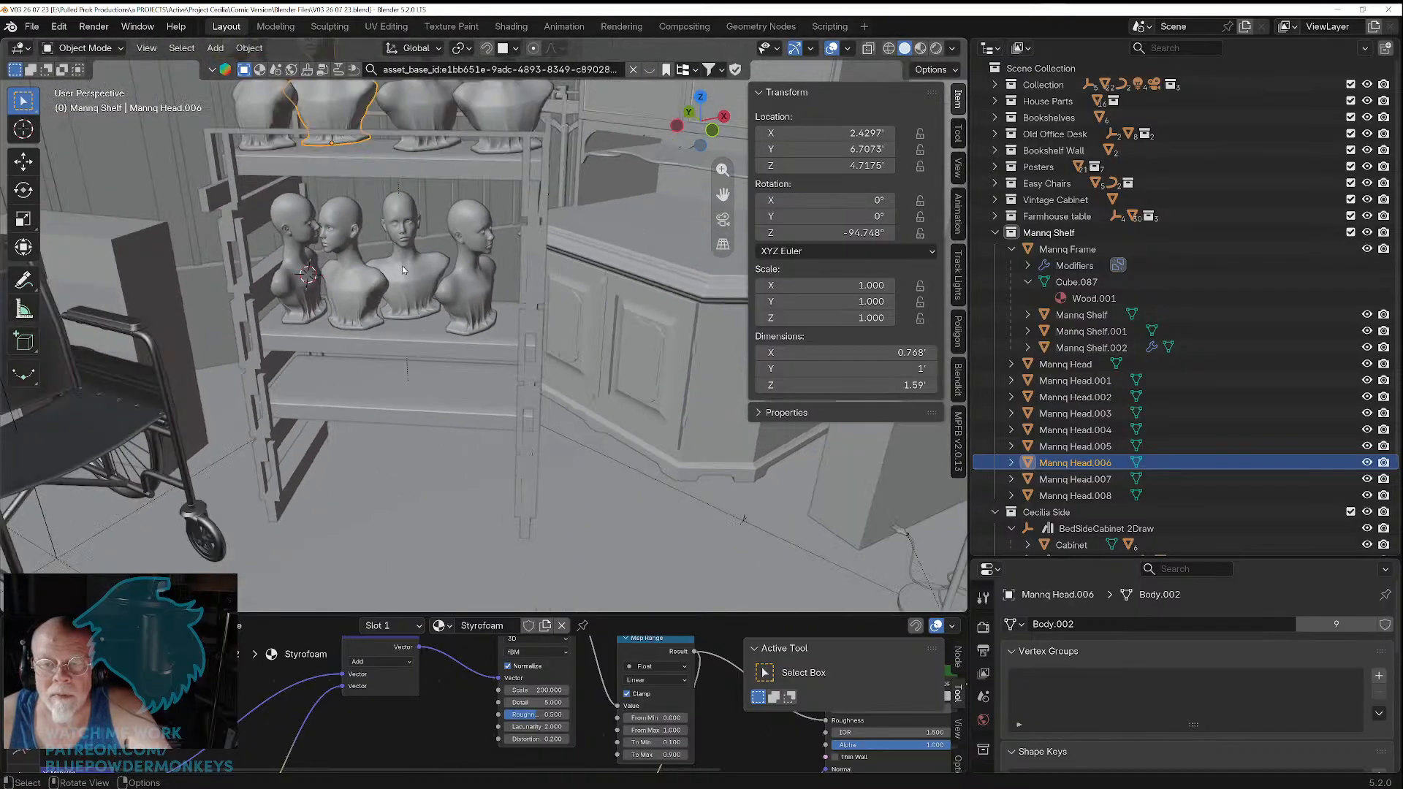
Step: Move the third head on the middle shelf with Z locked to about X 2.53', Y 4.01', in front of the unit
{"action": "left_click", "coordinate": [402, 270]}
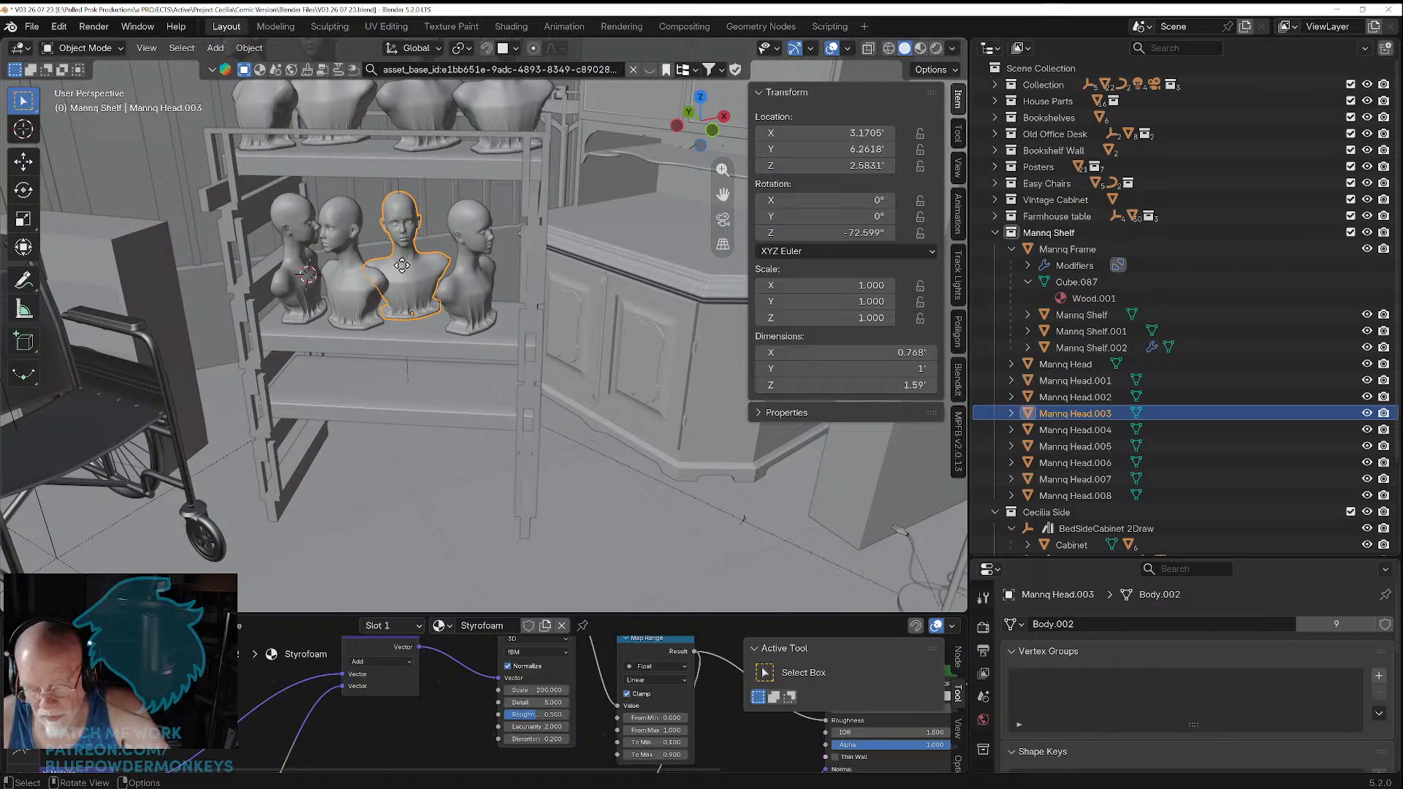
{"action": "key", "text": "g"}
{"action": "key", "text": "shift+z"}
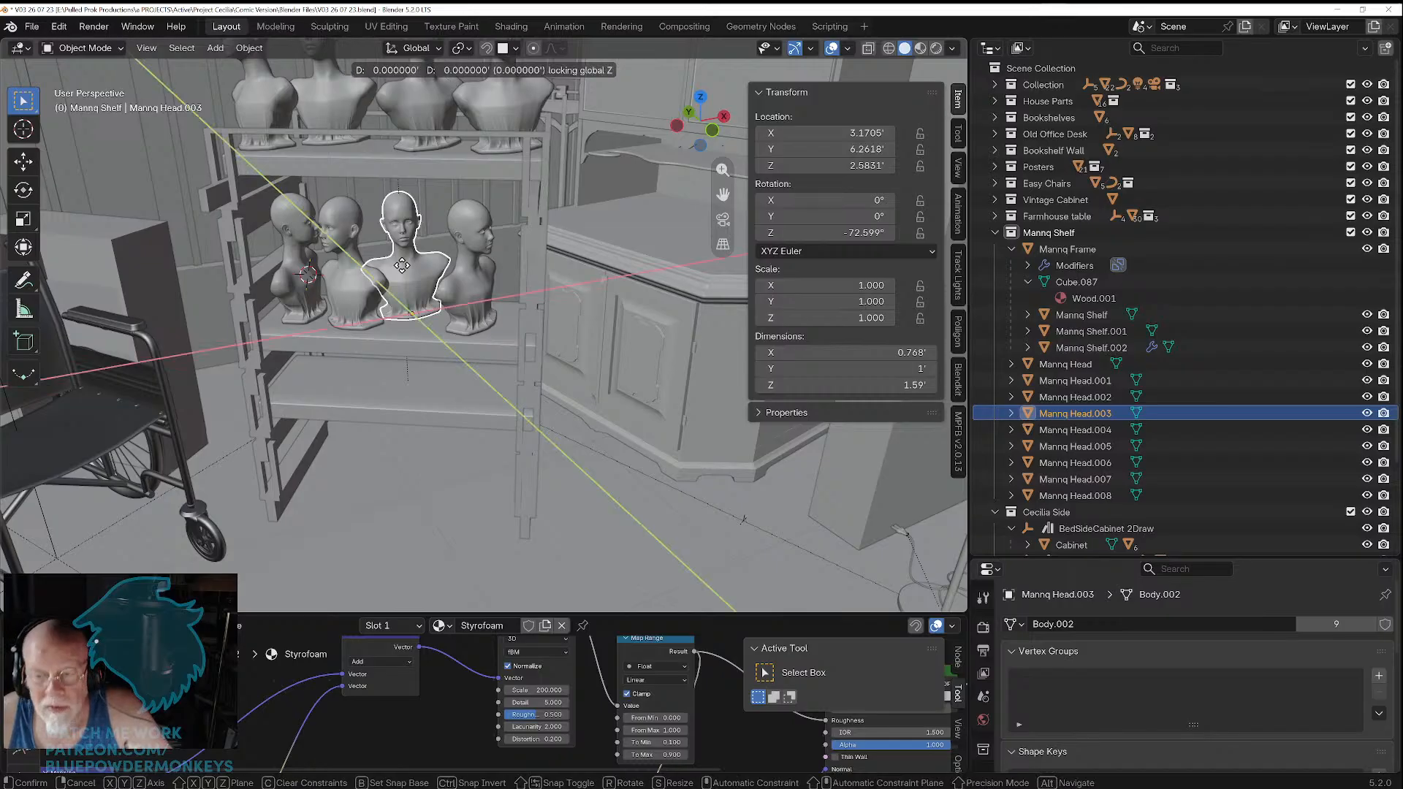
{"action": "left_click", "coordinate": [424, 354]}
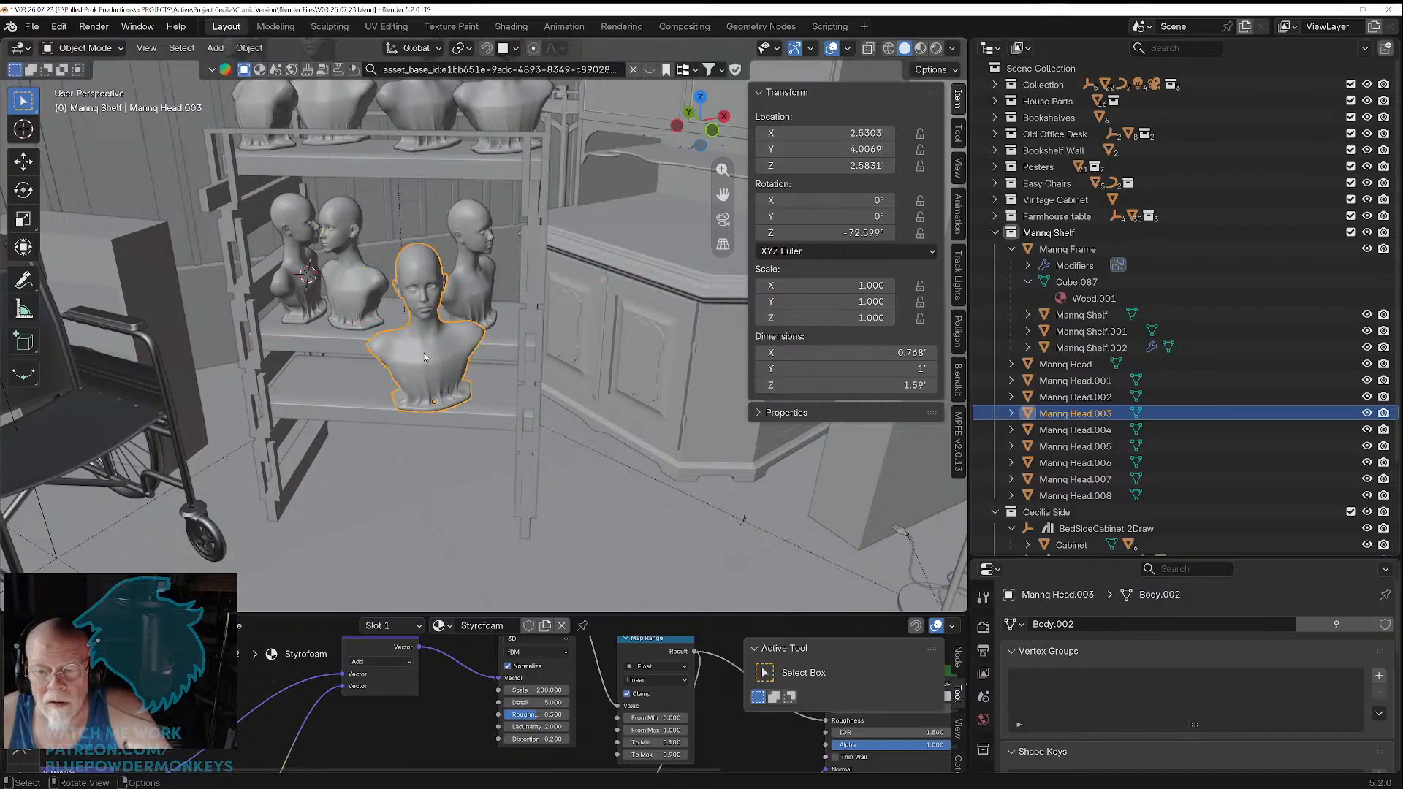
{"action": "left_click", "coordinate": [463, 499]}
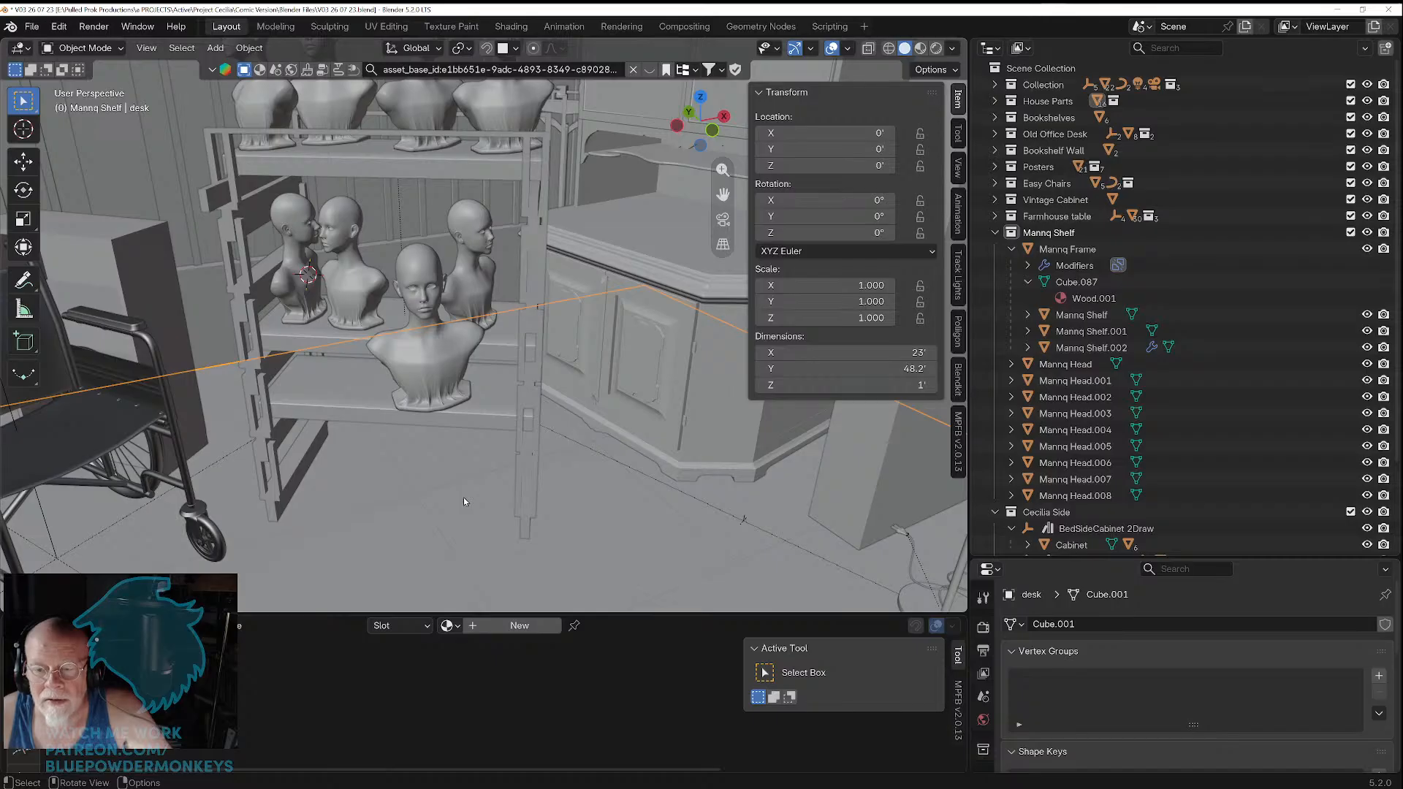
Step: Lower the head in front of the shelf unit along global Z to about 0.25', near the floor
{"action": "left_click", "coordinate": [421, 384]}
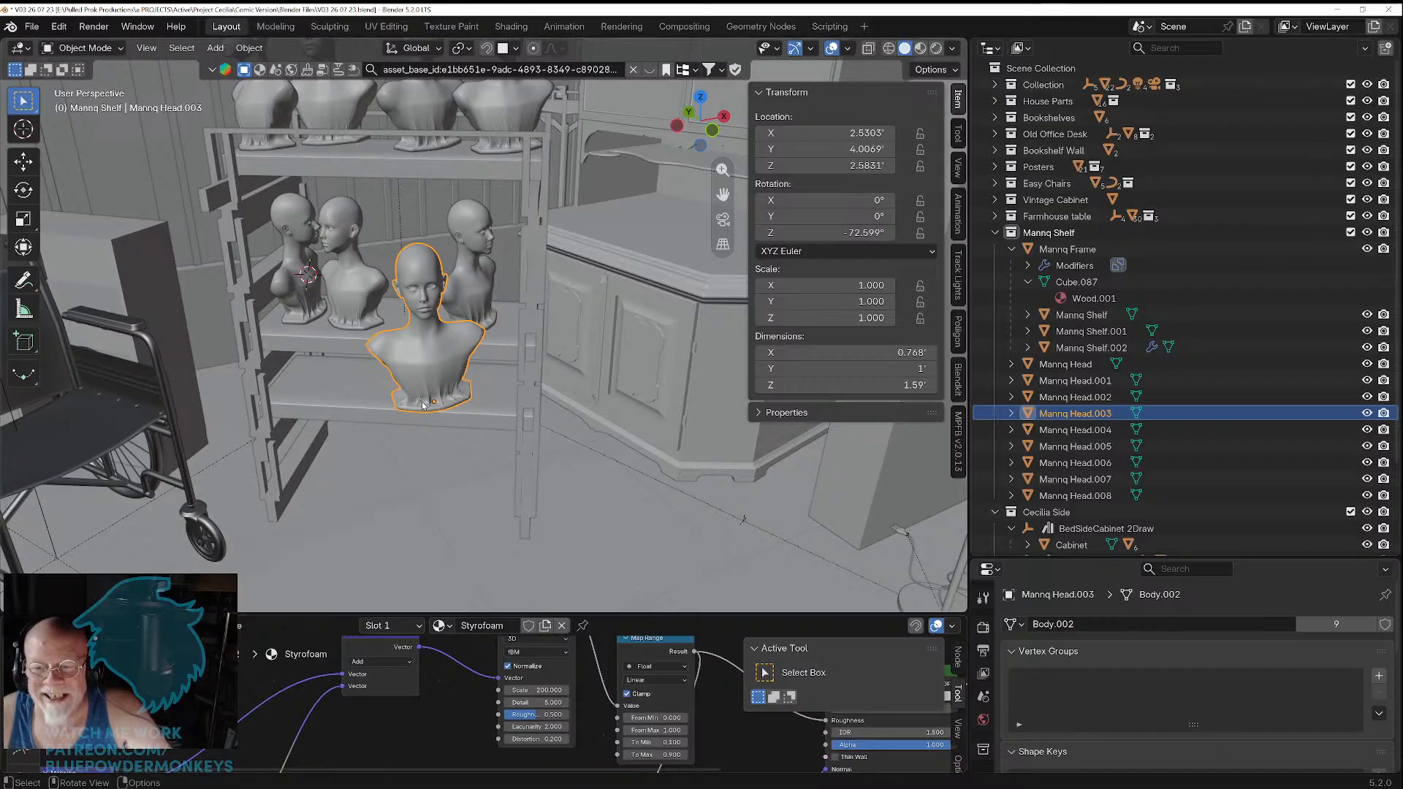
{"action": "middle_click_drag", "start_coordinate": [406, 448], "coordinate": [436, 415]}
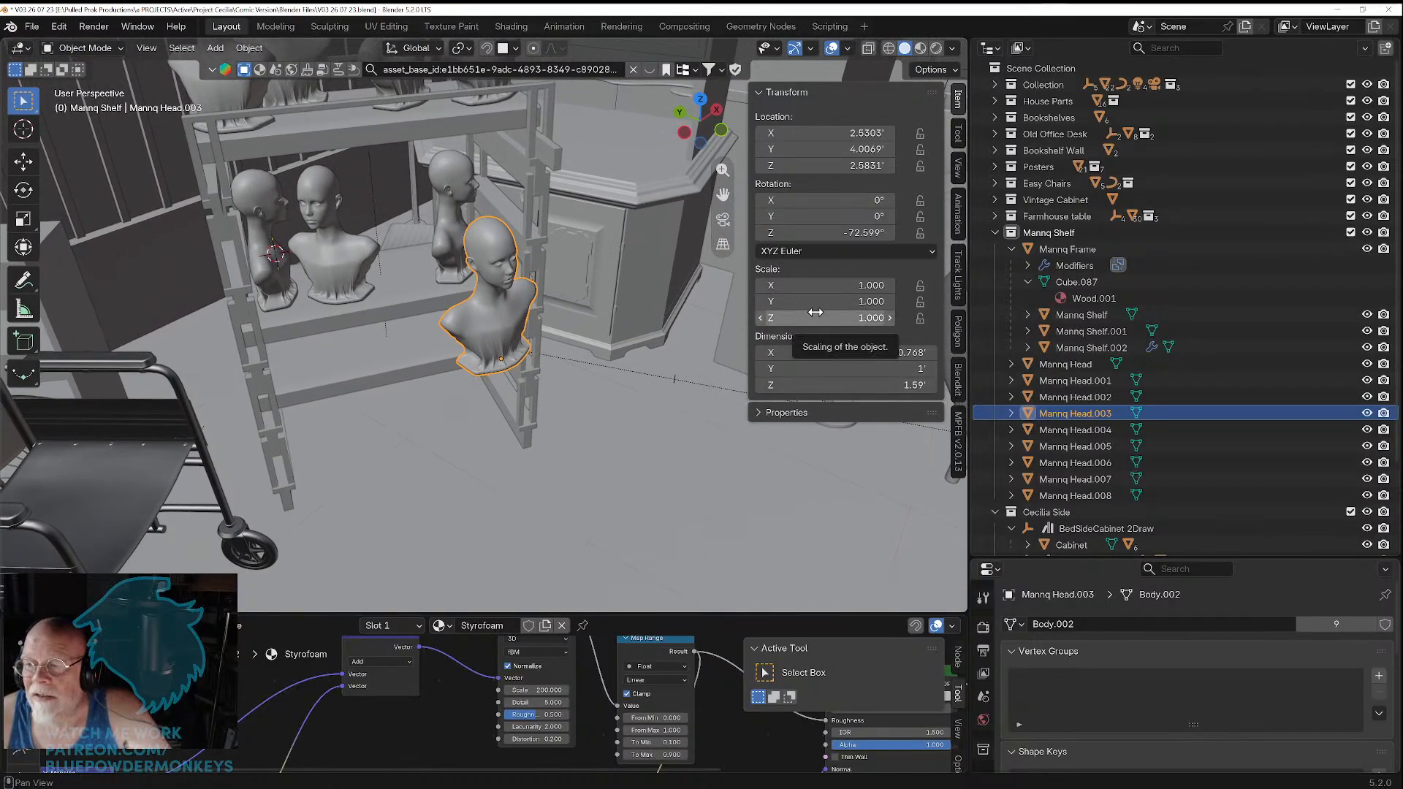
{"action": "key", "text": "g"}
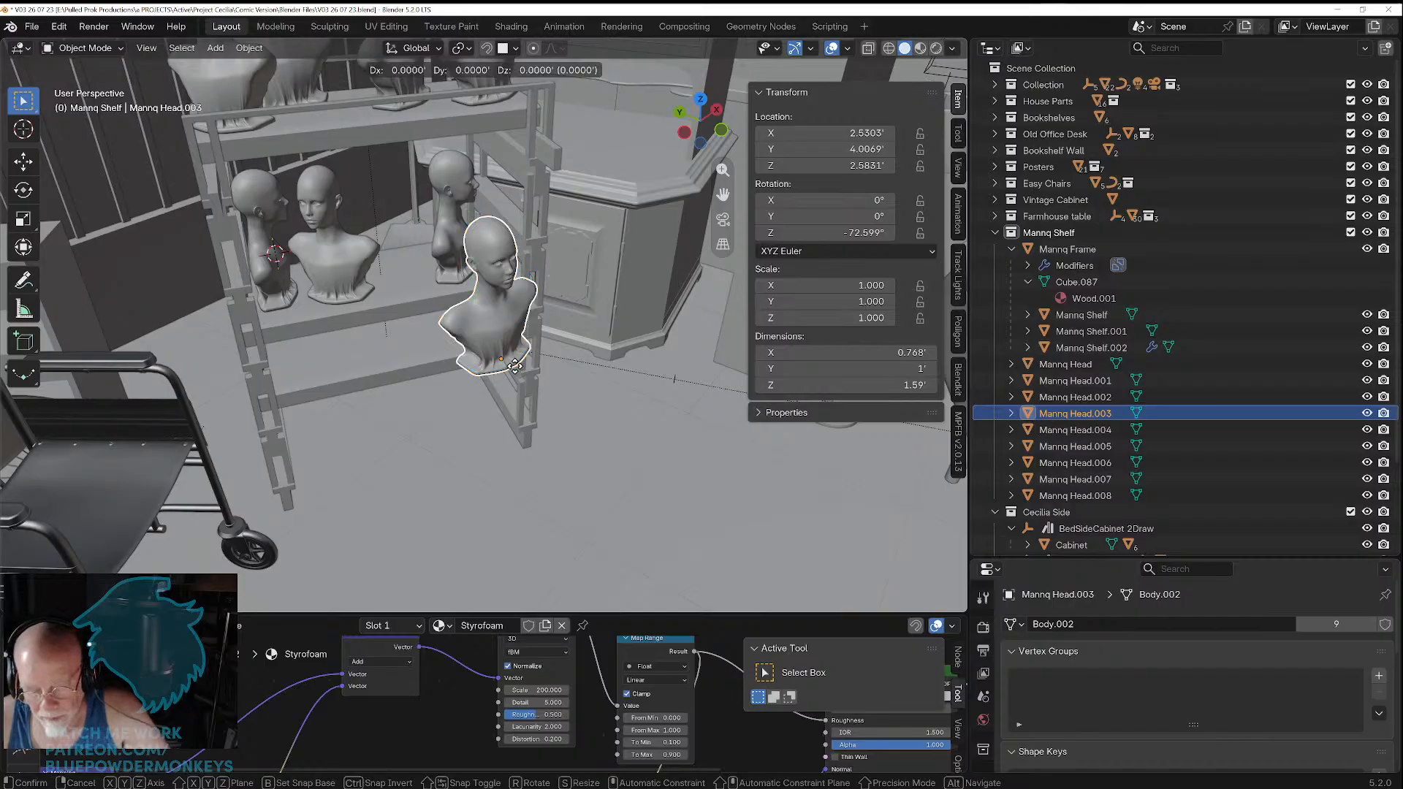
{"action": "key", "text": "z"}
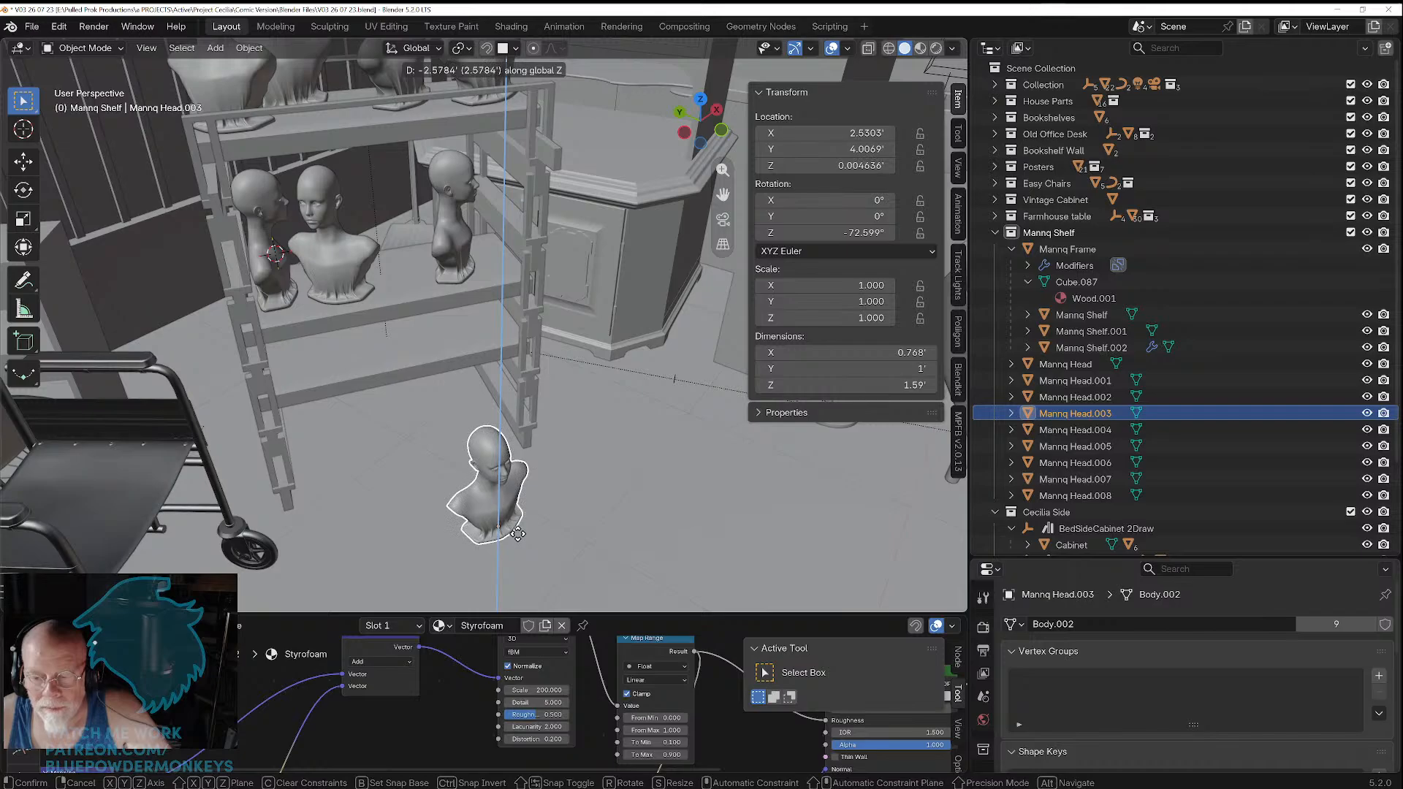
{"action": "left_click", "coordinate": [512, 520]}
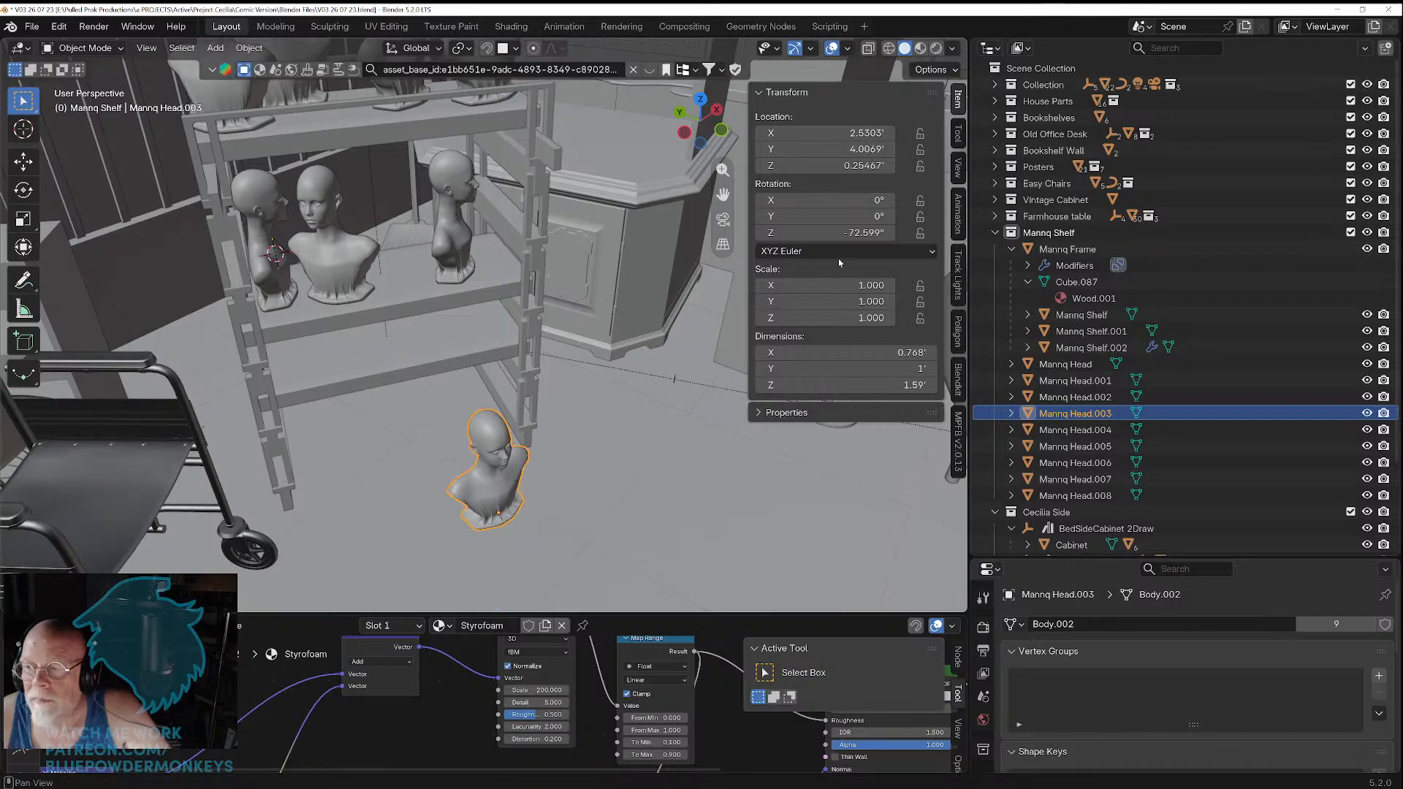
Step: Lay the lowered head on its side by setting its rotation to X -12°, Y 91°, Z about -56.6°
{"action": "left_click_drag", "start_coordinate": [852, 216], "coordinate": [978, 215]}
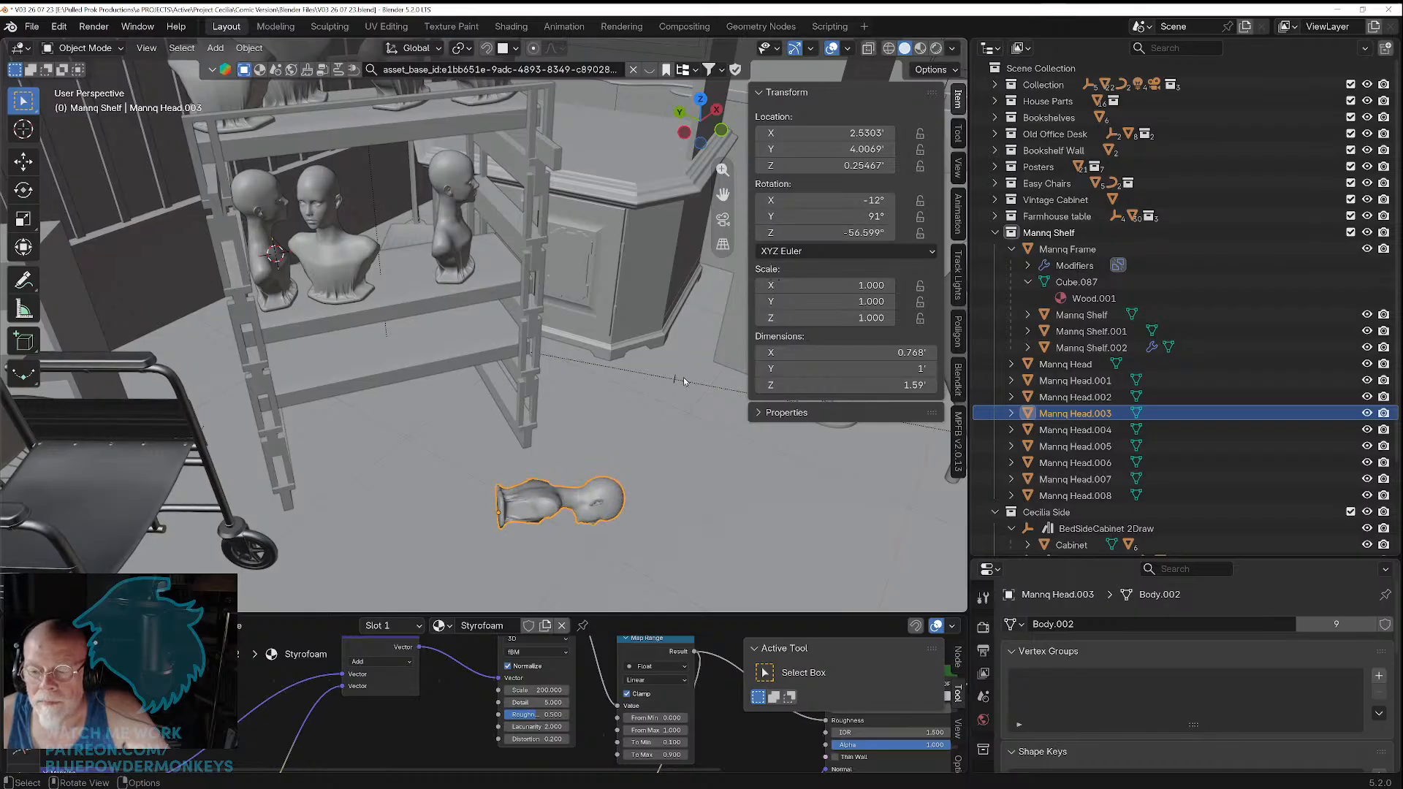
{"action": "scroll", "coordinate": [614, 537], "scroll_direction": "up", "scroll_amount": 1}
{"action": "middle_click_drag", "start_coordinate": [614, 537], "coordinate": [576, 451]}
{"action": "middle_click_drag", "start_coordinate": [605, 510], "coordinate": [489, 481]}
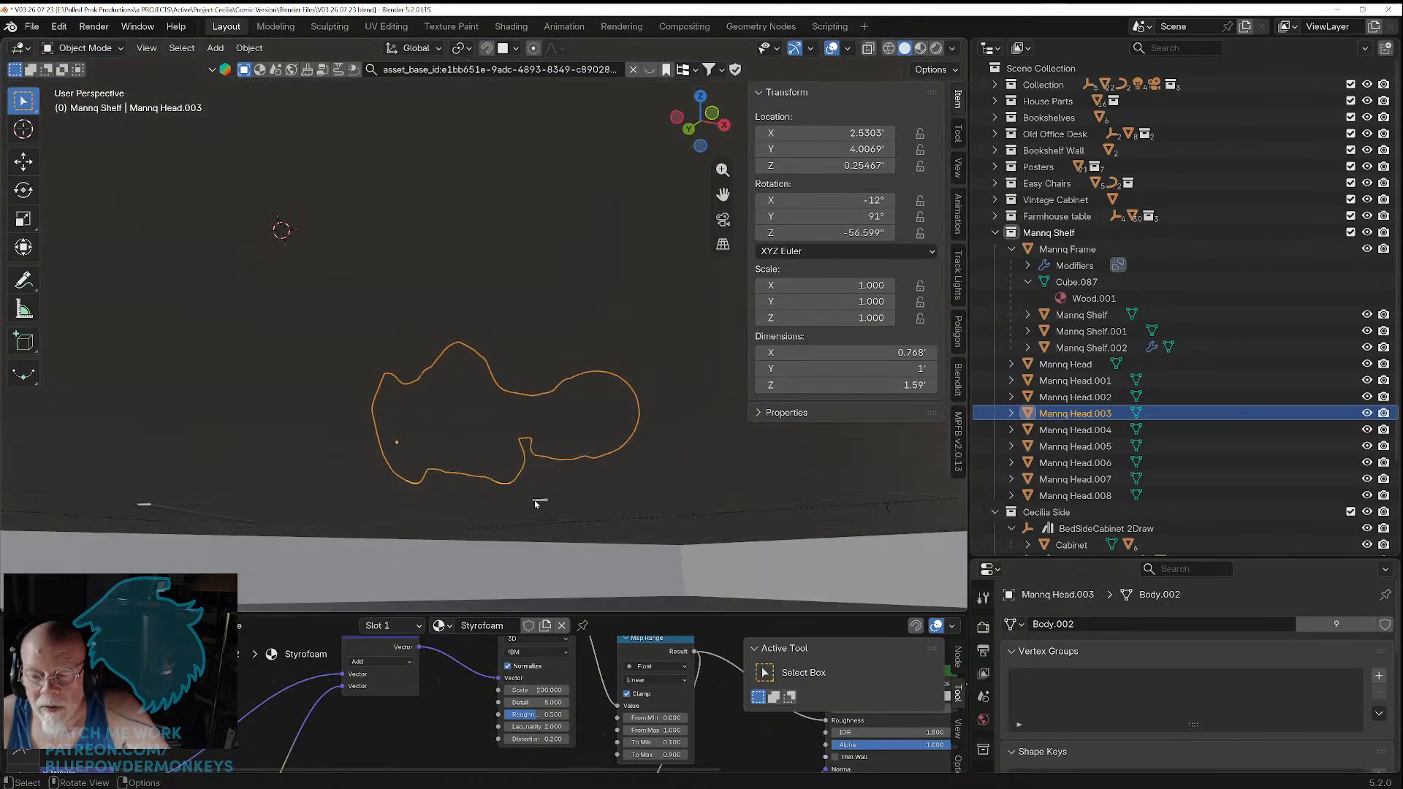
Step: Select the mannequin frame, its three shelves and the seven heads standing on them, and raise them about 0.016' along global Z
{"action": "left_click", "coordinate": [539, 505]}
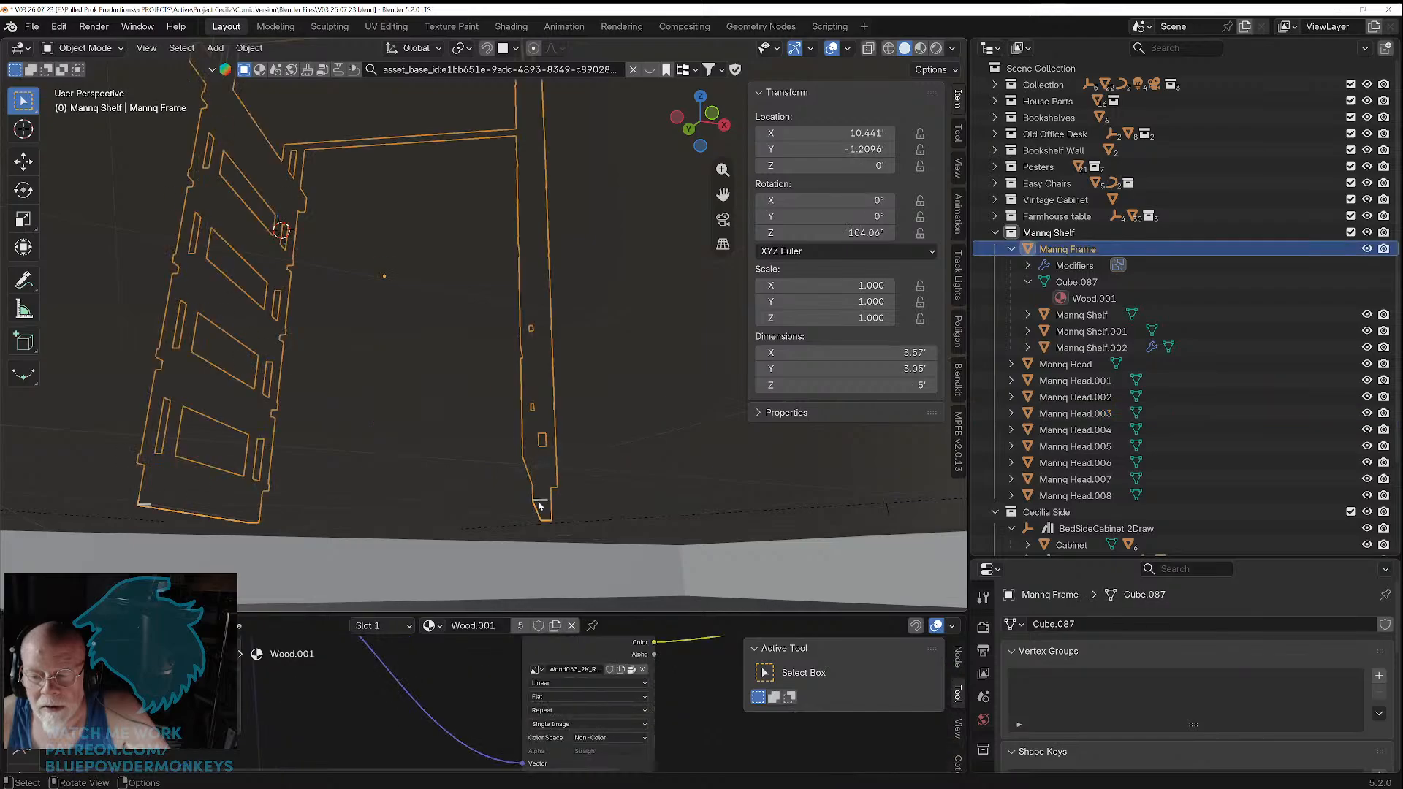
{"action": "middle_click_drag", "start_coordinate": [552, 472], "coordinate": [552, 428]}
{"action": "middle_click_drag", "start_coordinate": [551, 376], "coordinate": [551, 459]}
{"action": "middle_click_drag", "start_coordinate": [523, 348], "coordinate": [533, 383]}
{"action": "scroll", "coordinate": [532, 380], "scroll_direction": "down", "scroll_amount": 1}
{"action": "middle_click_drag", "start_coordinate": [519, 277], "coordinate": [454, 310]}
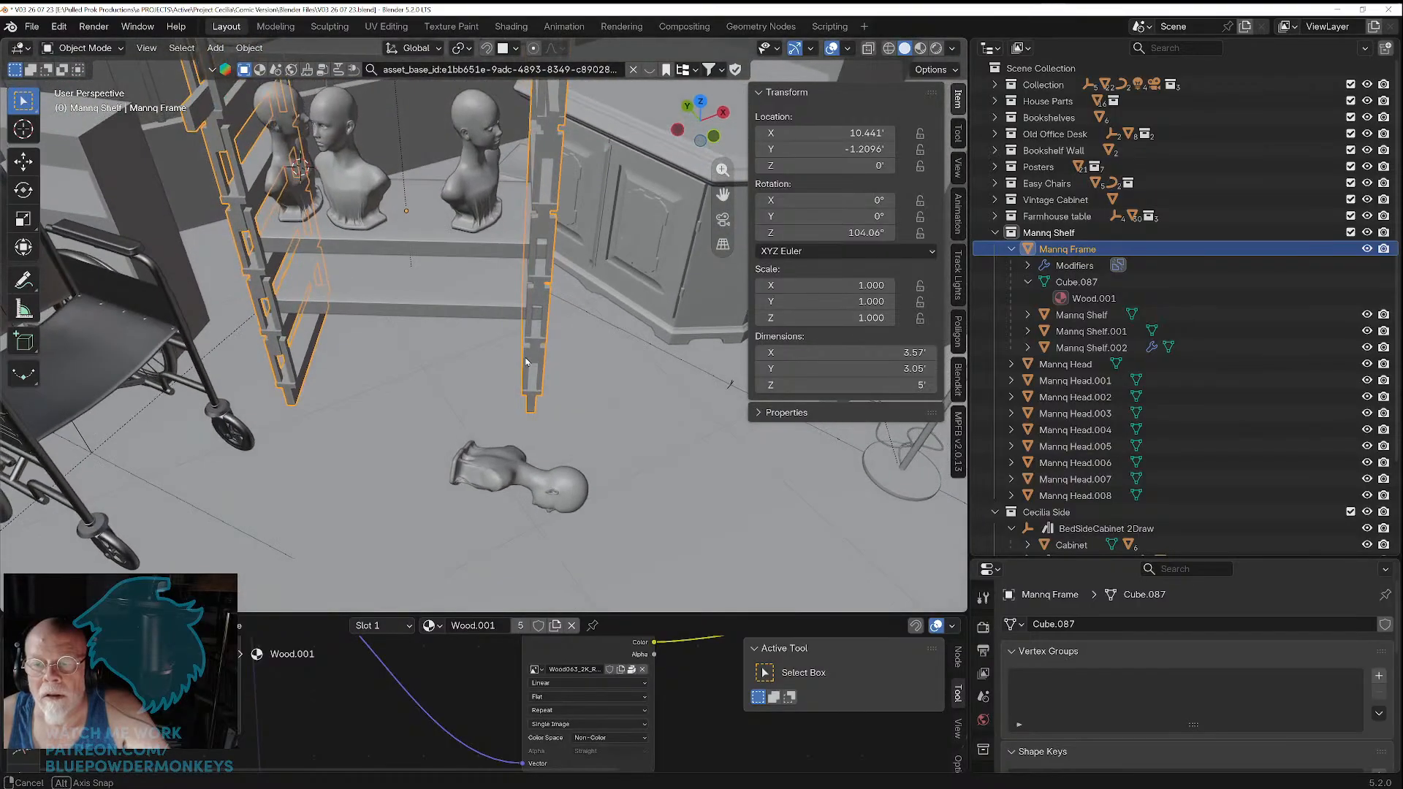
{"action": "left_click", "coordinate": [448, 307], "text": "shift"}
{"action": "left_click", "coordinate": [441, 249], "text": "shift"}
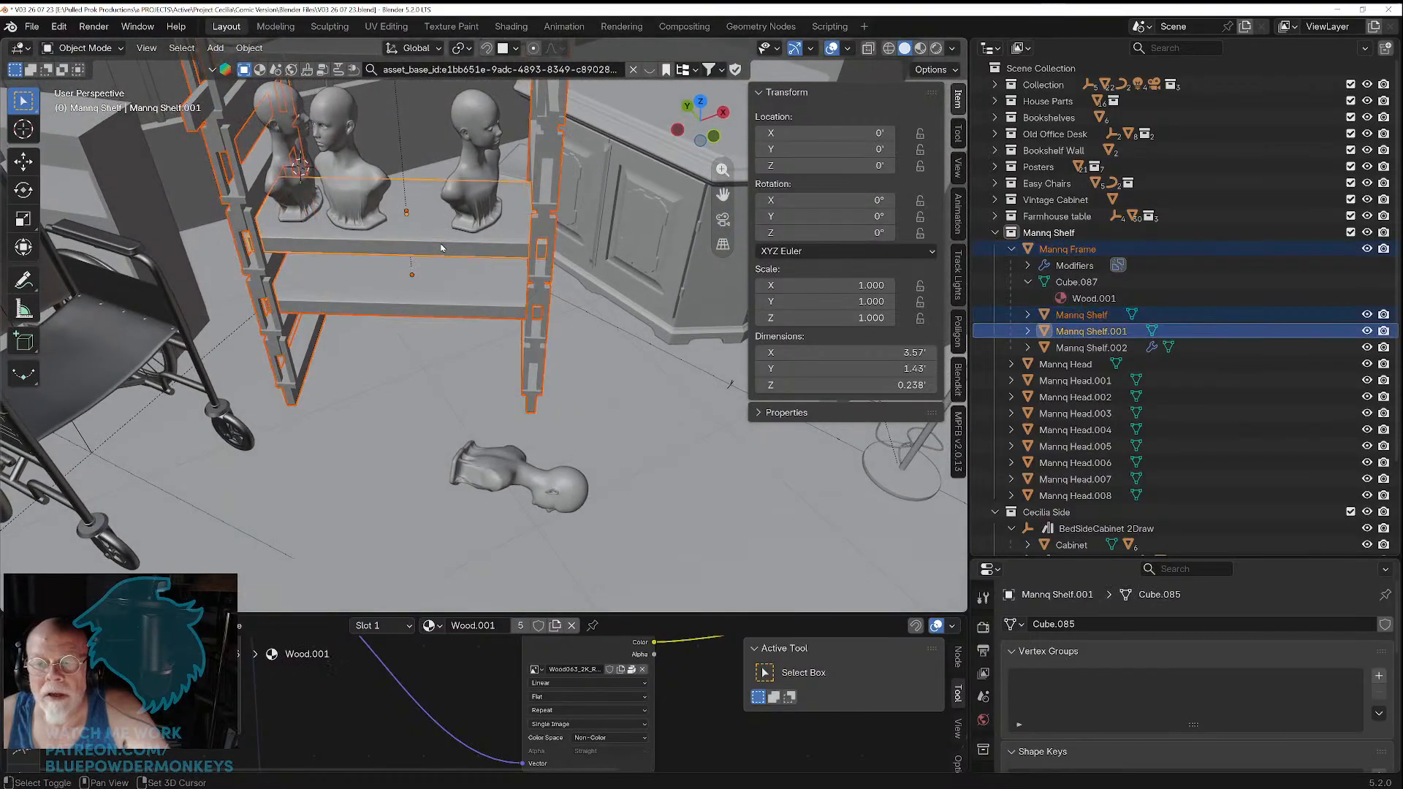
{"action": "left_click", "coordinate": [360, 219], "text": "shift"}
{"action": "left_click", "coordinate": [300, 196], "text": "shift"}
{"action": "middle_click_drag", "start_coordinate": [383, 219], "coordinate": [430, 326], "text": "shift"}
{"action": "left_click", "coordinate": [272, 225], "text": "shift"}
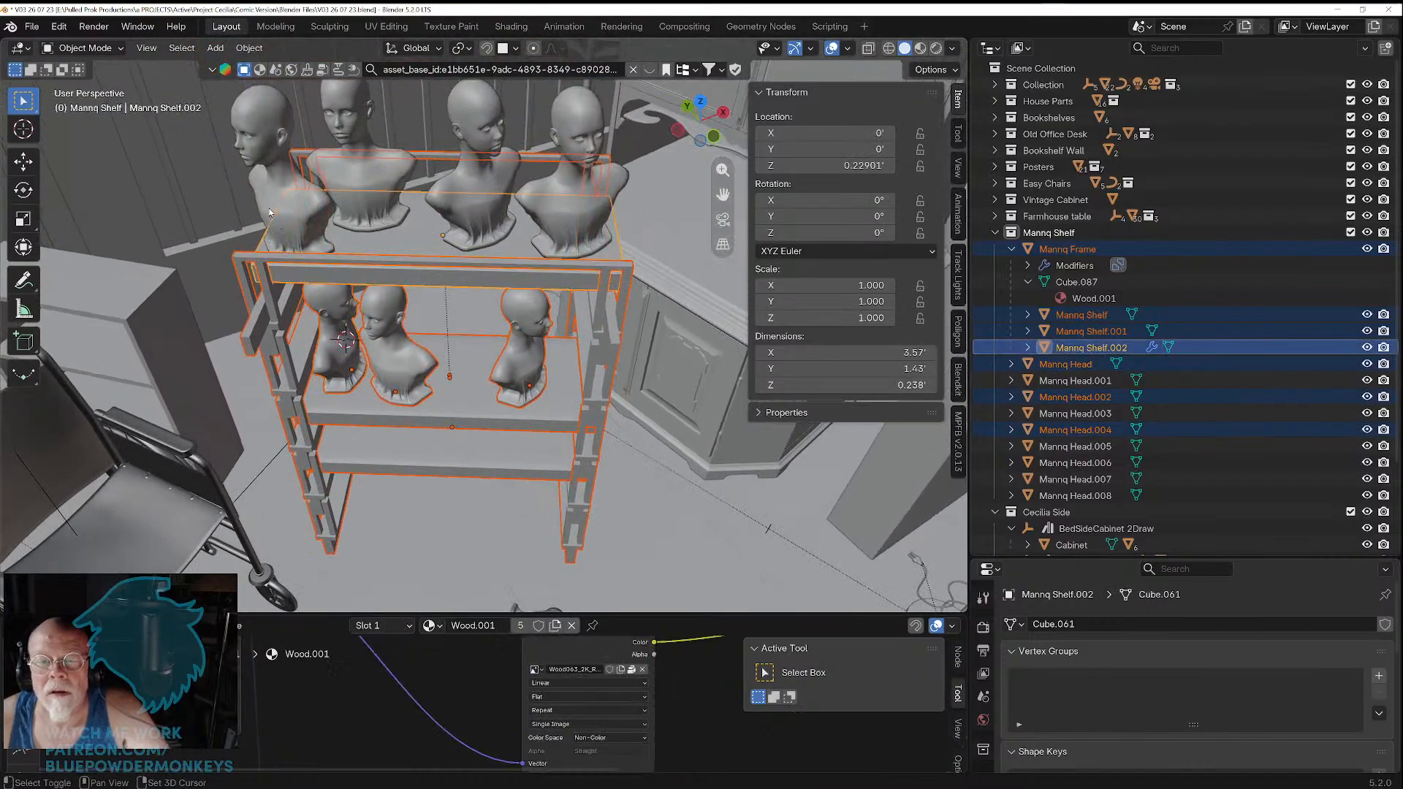
{"action": "left_click", "coordinate": [272, 211], "text": "shift"}
{"action": "left_click", "coordinate": [358, 175], "text": "shift"}
{"action": "left_click", "coordinate": [512, 221], "text": "shift"}
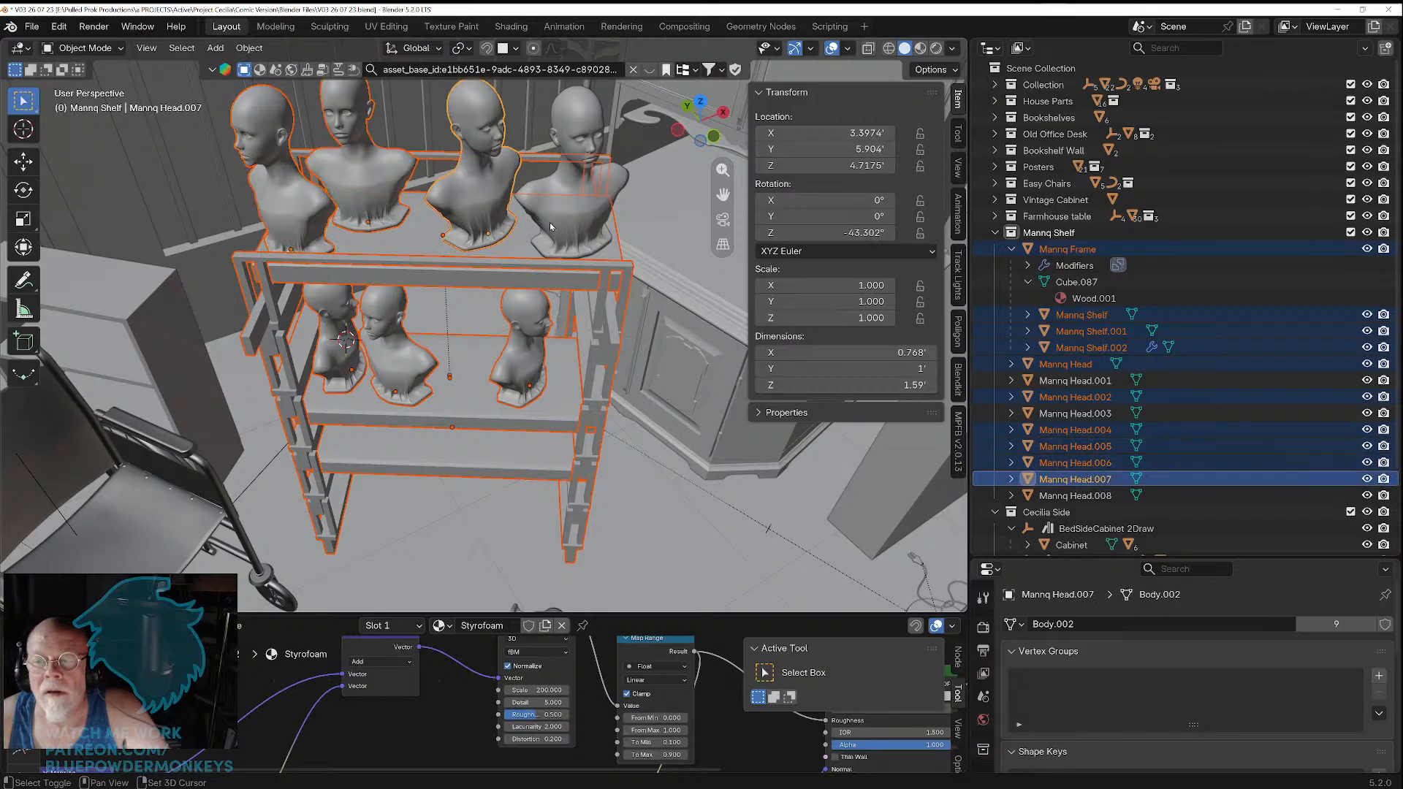
{"action": "left_click", "coordinate": [551, 227], "text": "shift"}
{"action": "middle_click_drag", "start_coordinate": [539, 472], "coordinate": [533, 314]}
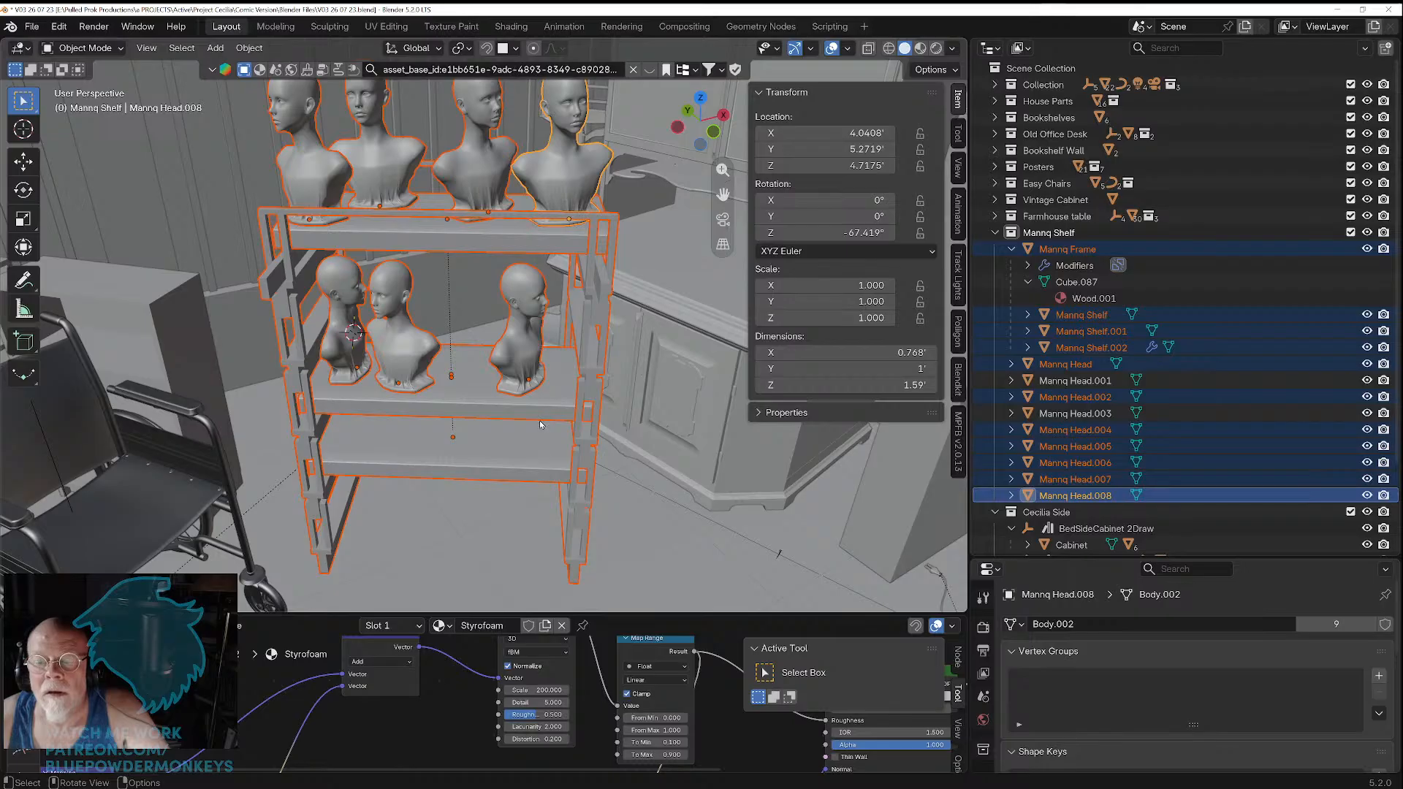
{"action": "middle_click_drag", "start_coordinate": [537, 482], "coordinate": [508, 498]}
{"action": "scroll", "coordinate": [523, 418], "scroll_direction": "up", "scroll_amount": 4}
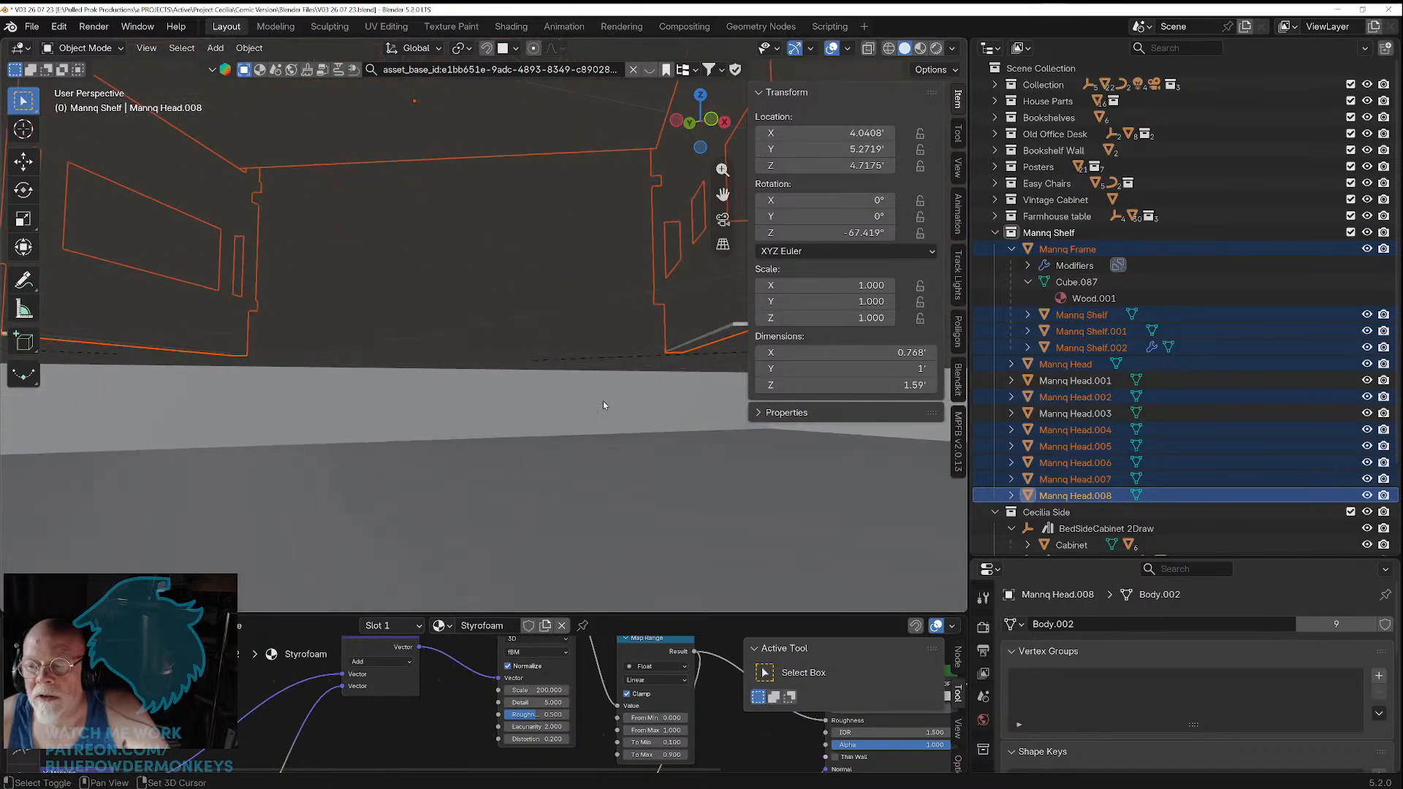
{"action": "middle_click_drag", "start_coordinate": [603, 404], "coordinate": [549, 407], "text": "shift"}
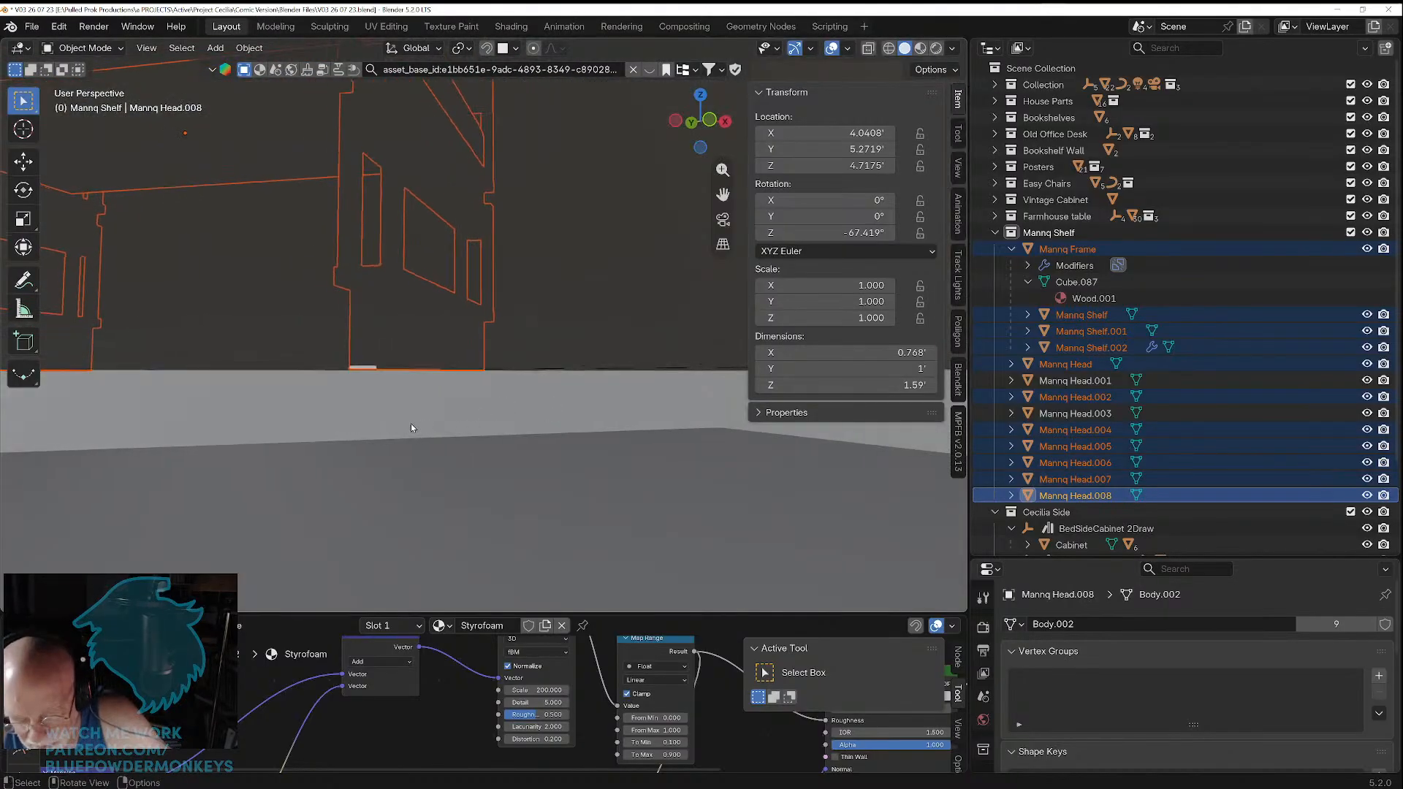
{"action": "key", "text": "g"}
{"action": "key", "text": "z"}
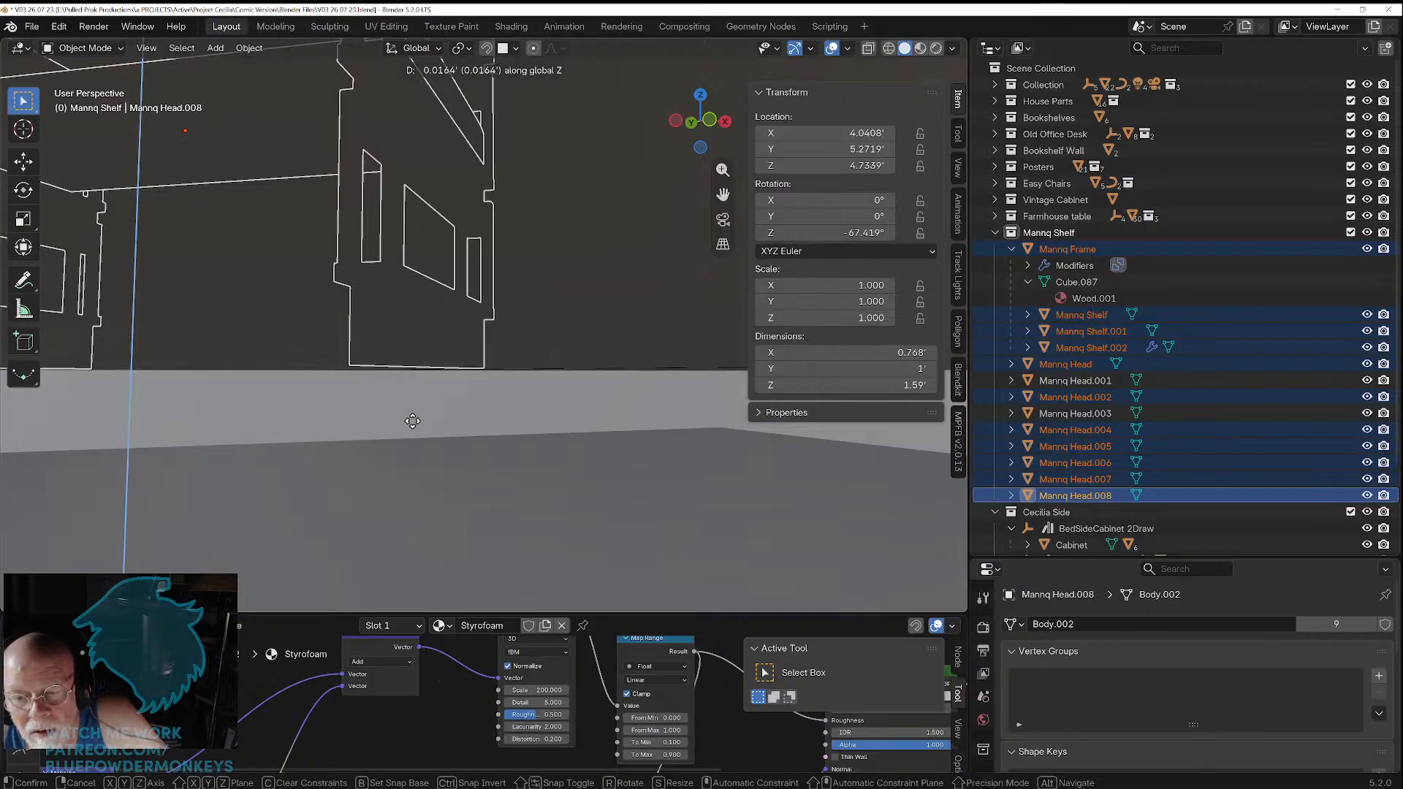
{"action": "left_click", "coordinate": [413, 421]}
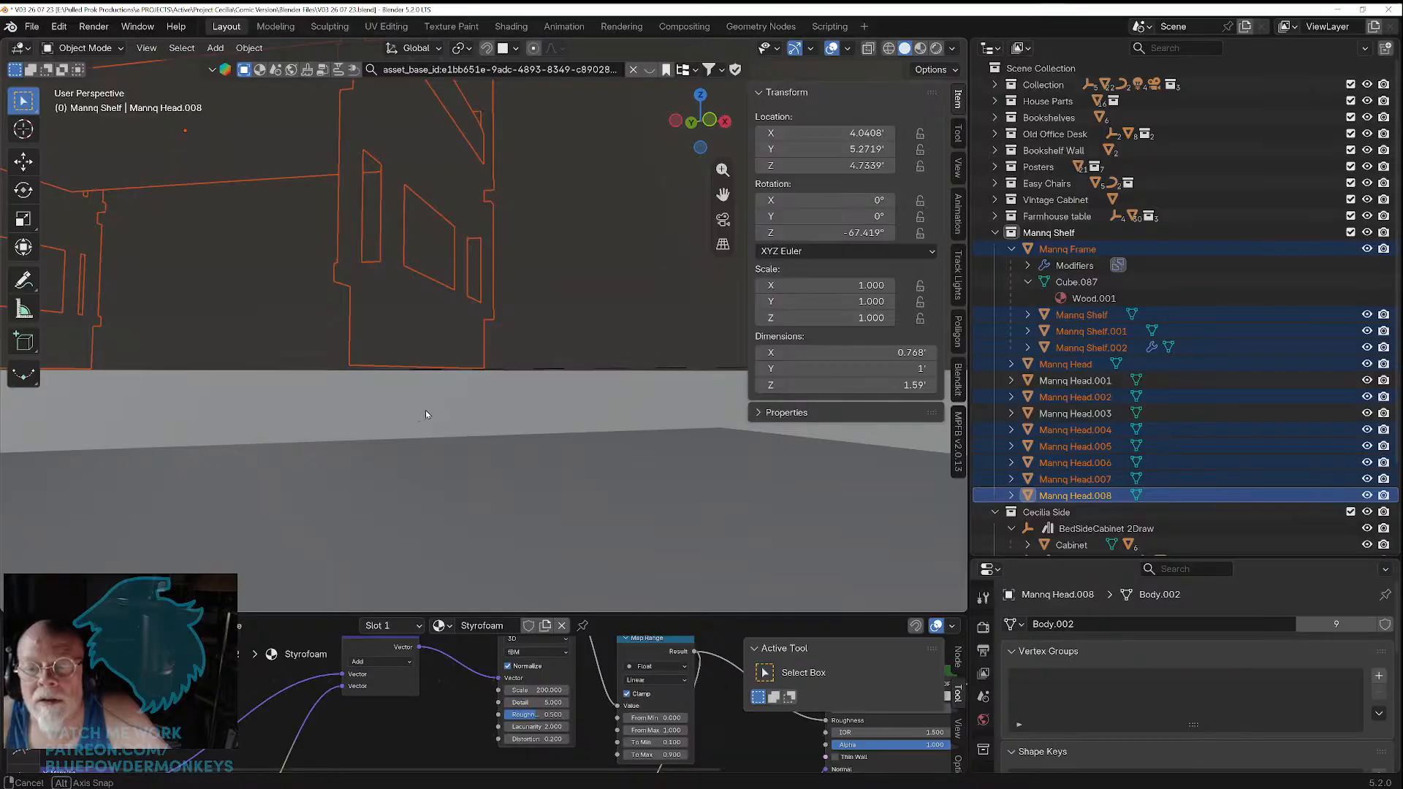
Step: Delete the spare upright mannequin head standing on the floor at the origin
{"action": "scroll", "coordinate": [428, 409], "scroll_direction": "down", "scroll_amount": 5}
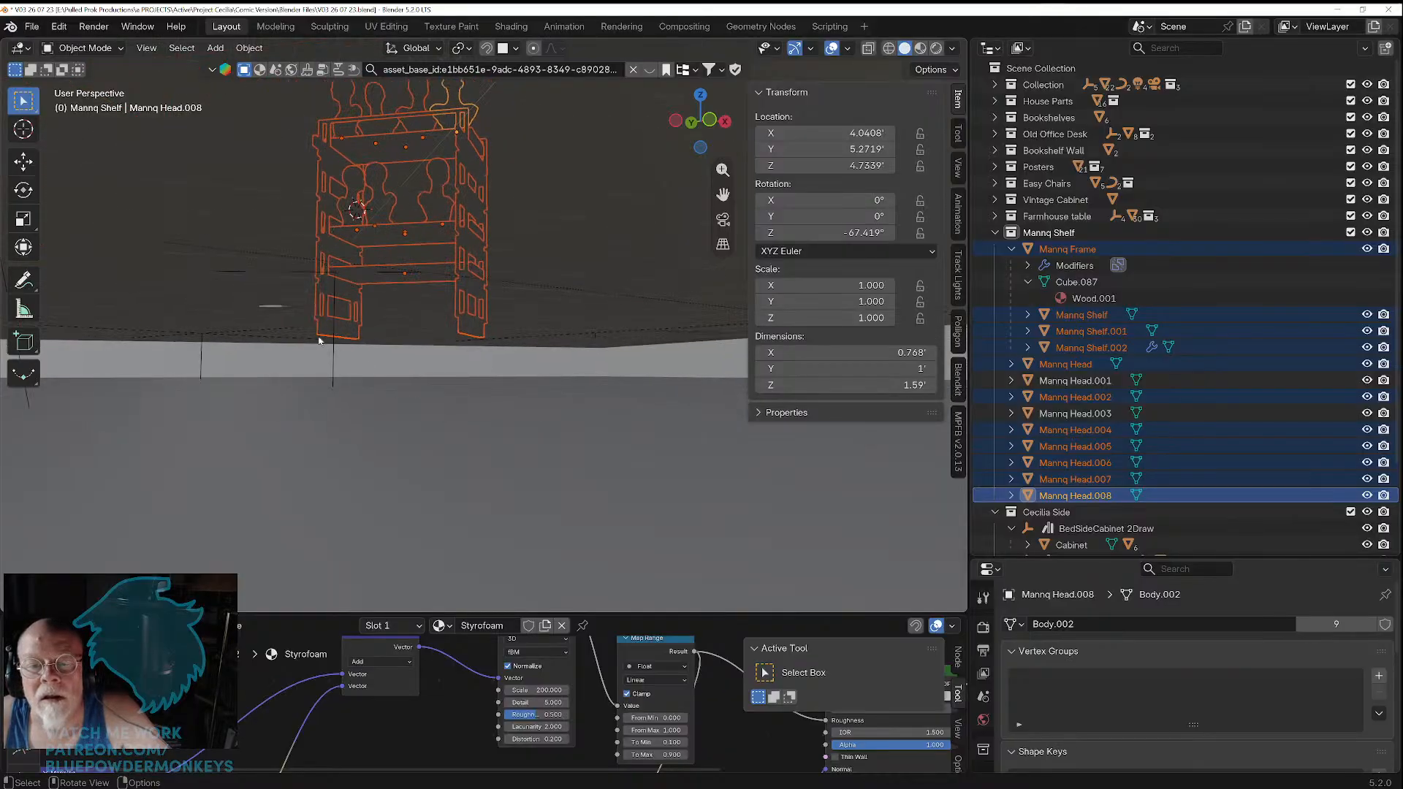
{"action": "left_click", "coordinate": [276, 312]}
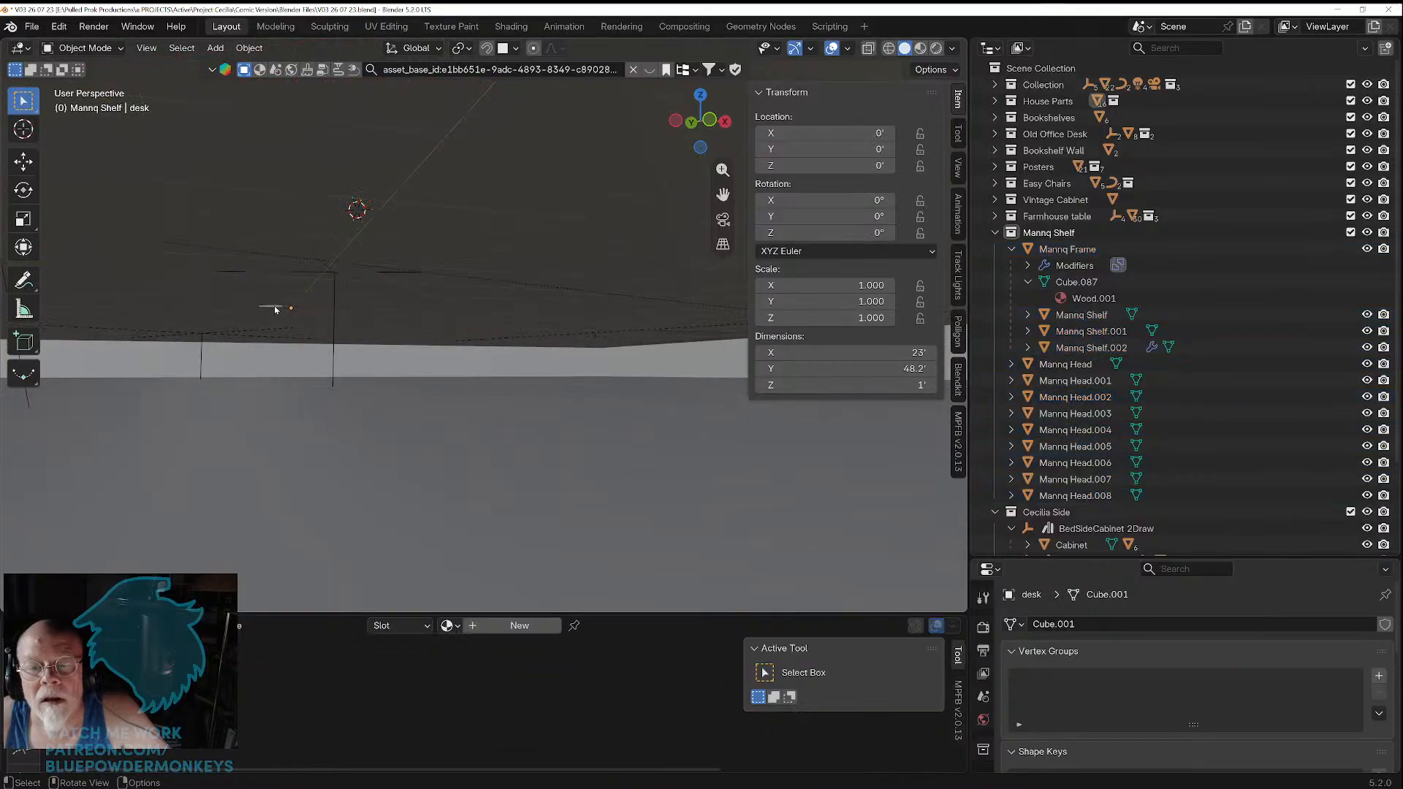
{"action": "middle_click_drag", "start_coordinate": [275, 305], "coordinate": [553, 473], "text": "shift"}
{"action": "left_click", "coordinate": [530, 486]}
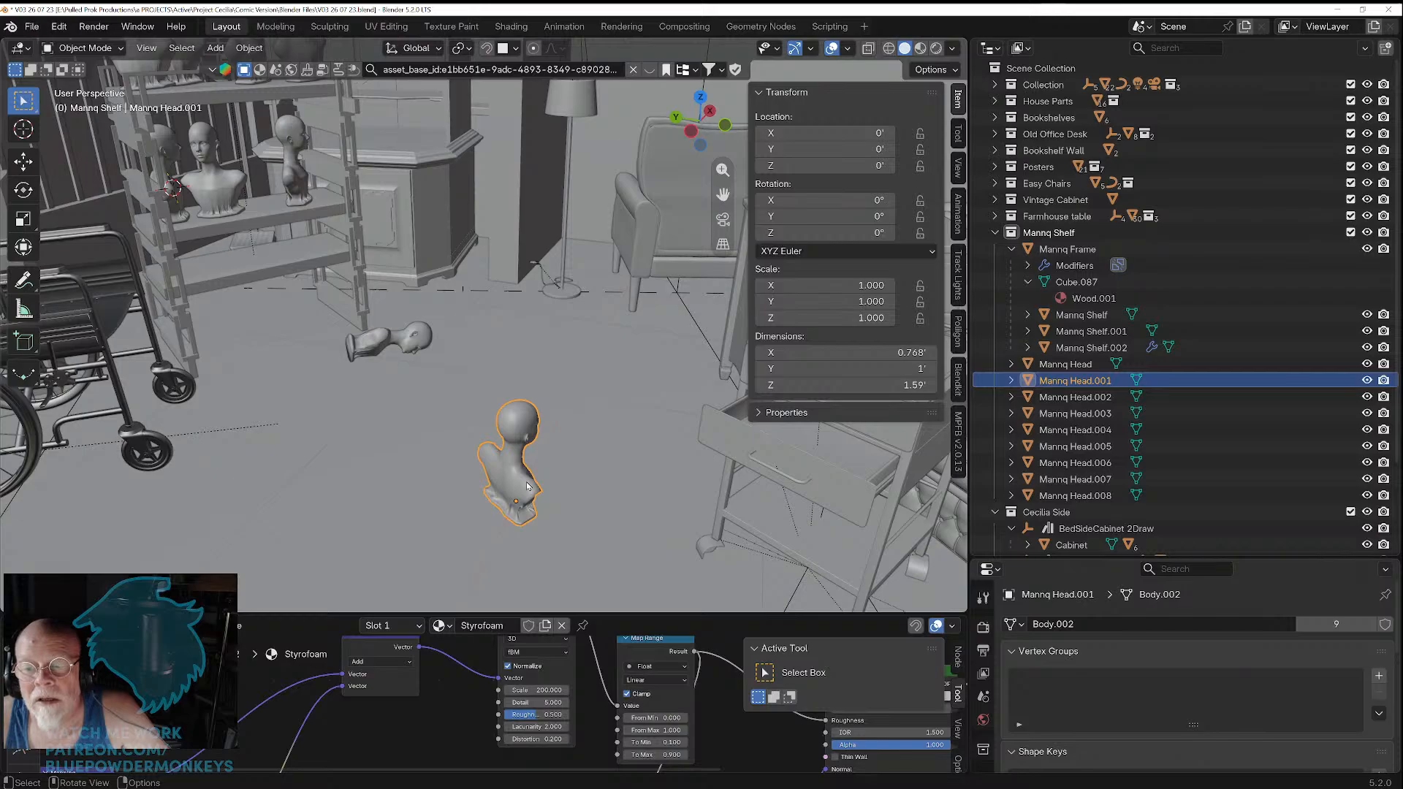
{"action": "scroll", "coordinate": [447, 380], "scroll_direction": "down", "scroll_amount": 1}
{"action": "middle_click_drag", "start_coordinate": [430, 361], "coordinate": [424, 394], "text": "shift"}
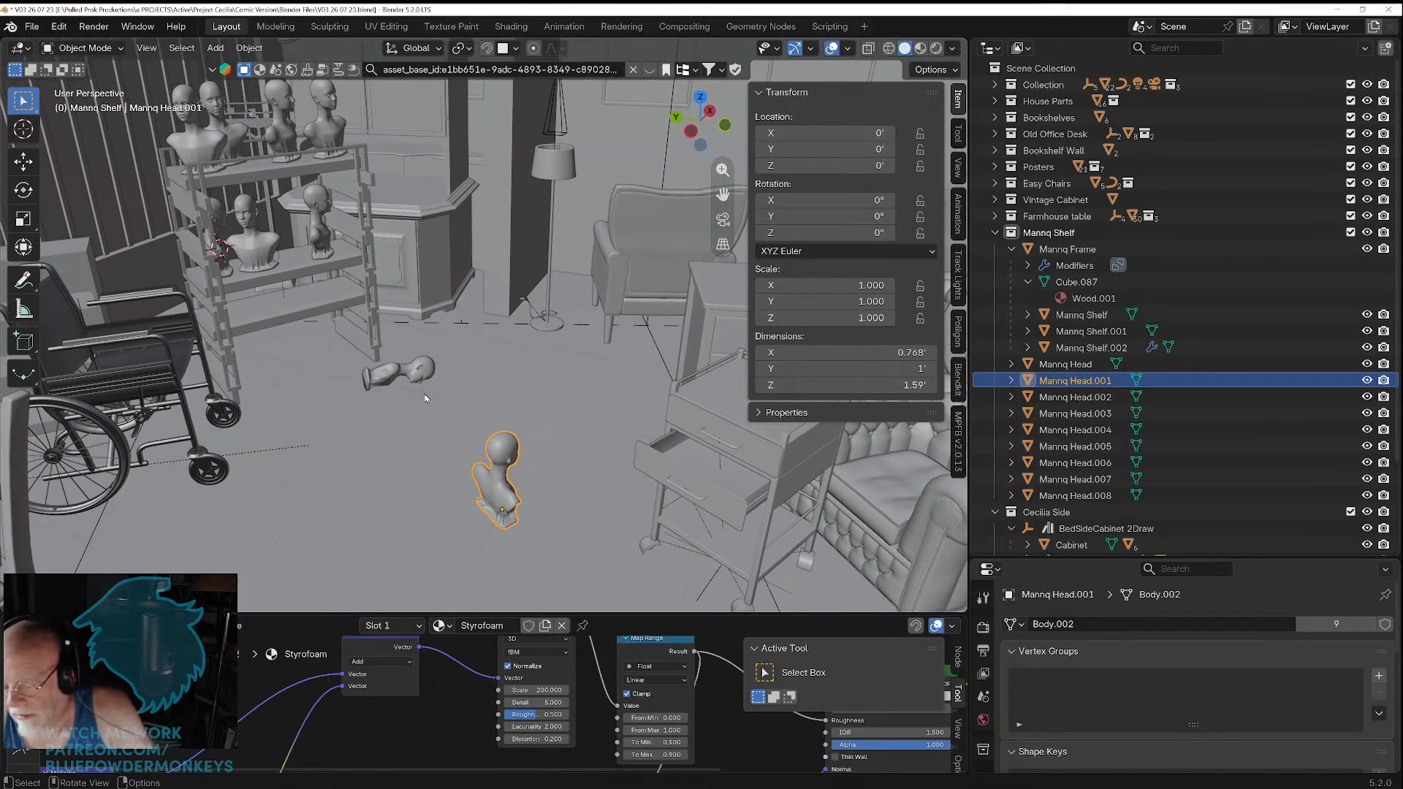
{"action": "key", "text": "Delete"}
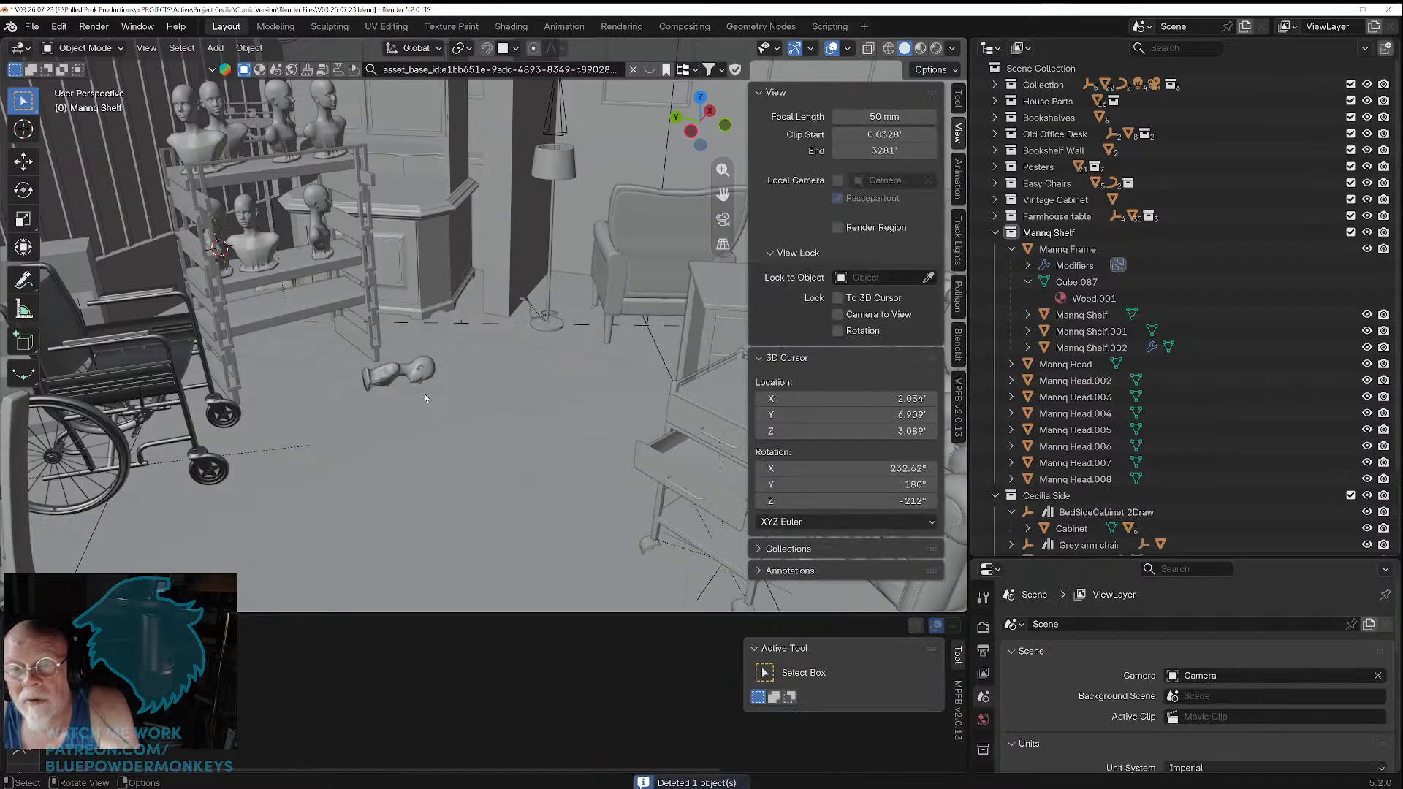
Step: Lower the fallen head in front of the shelf along global Z to about 0.238'
{"action": "left_click", "coordinate": [404, 375]}
{"action": "scroll", "coordinate": [392, 433], "scroll_direction": "up", "scroll_amount": 5}
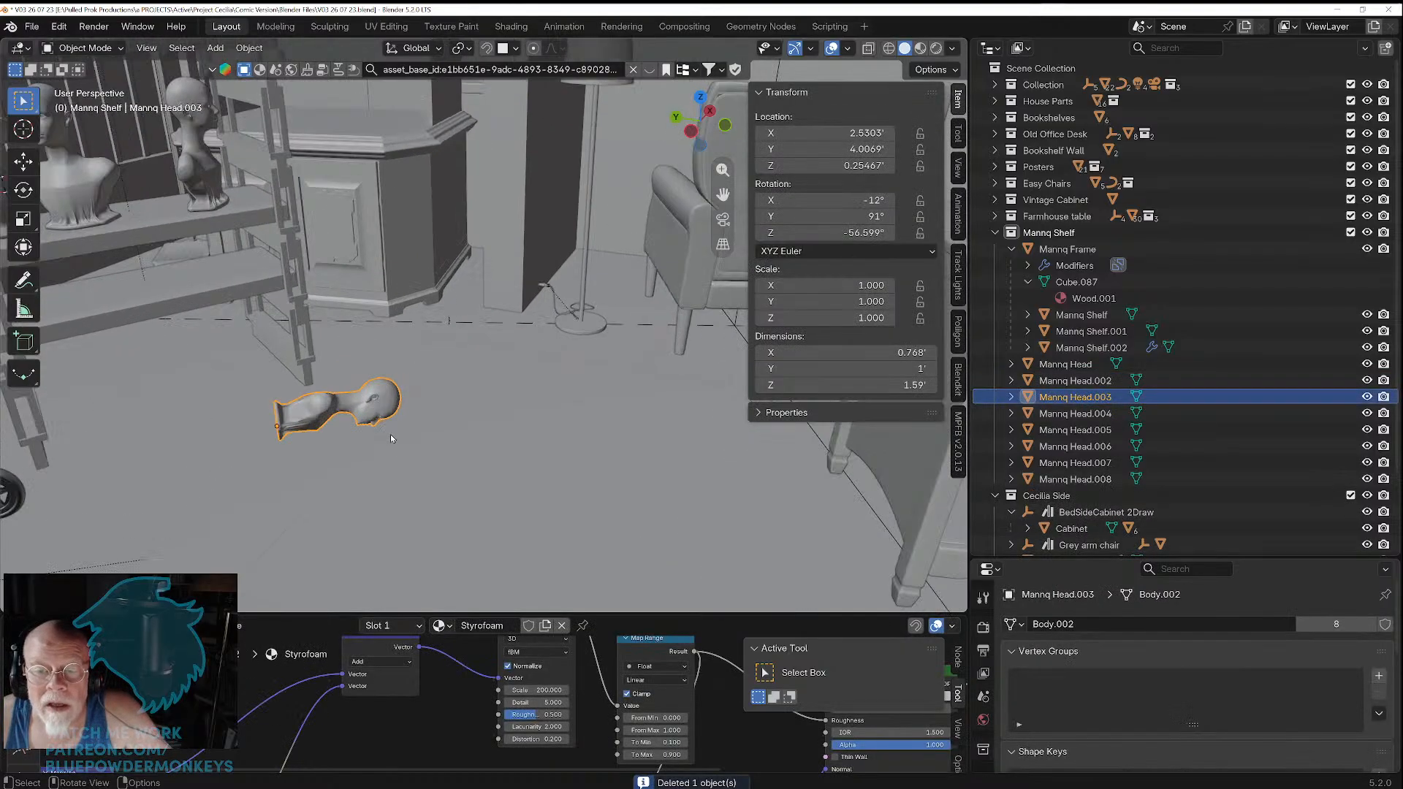
{"action": "middle_click_drag", "start_coordinate": [367, 465], "coordinate": [408, 417]}
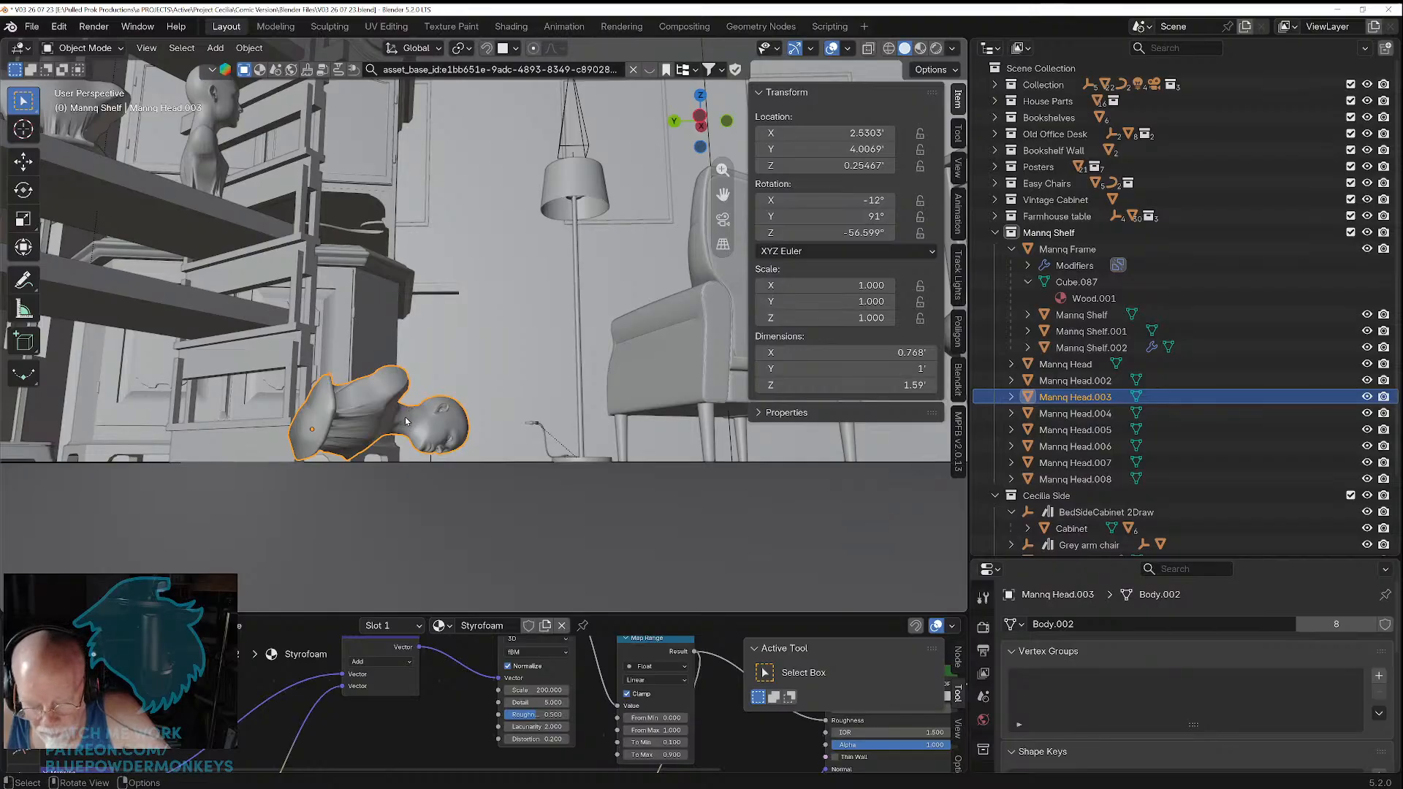
{"action": "key", "text": "g"}
{"action": "key", "text": "z"}
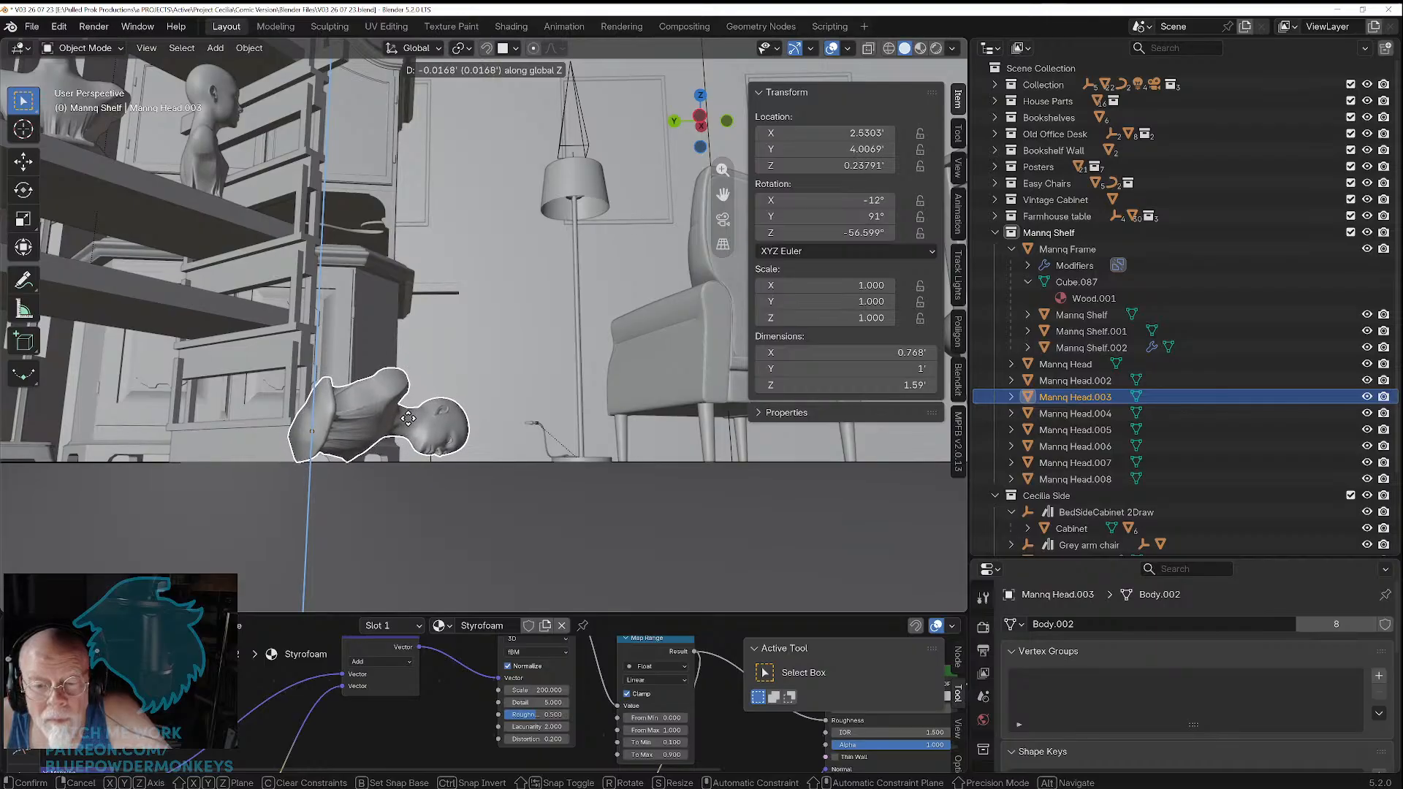
{"action": "left_click", "coordinate": [408, 418]}
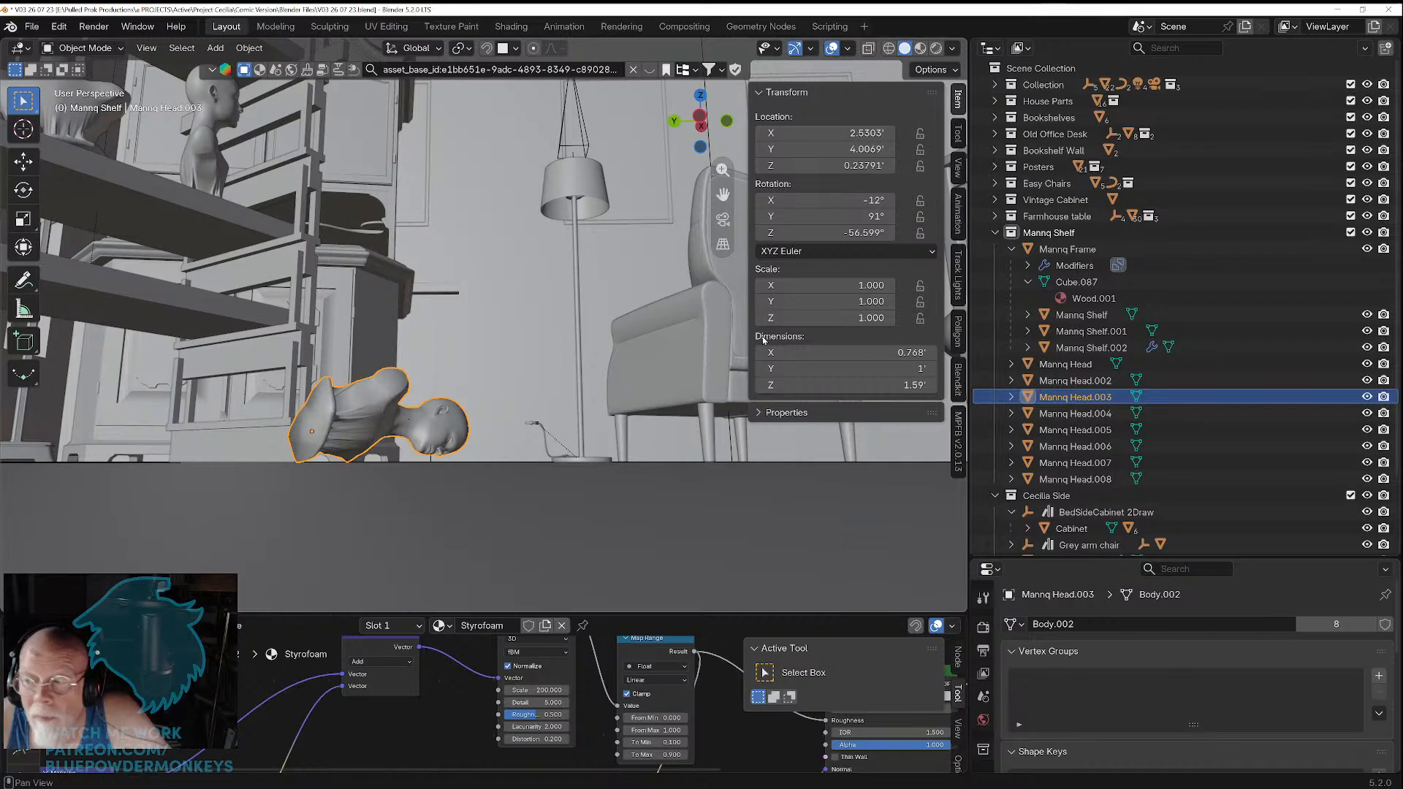
Step: Set the fallen head's rotation to Y 94° and Z about -61.6°
{"action": "mouse_move", "coordinate": [832, 235]}
{"action": "left_mouse_down"}
{"action": "mouse_move", "coordinate": [806, 235]}
{"action": "mouse_move", "coordinate": [845, 221]}
{"action": "left_mouse_up"}
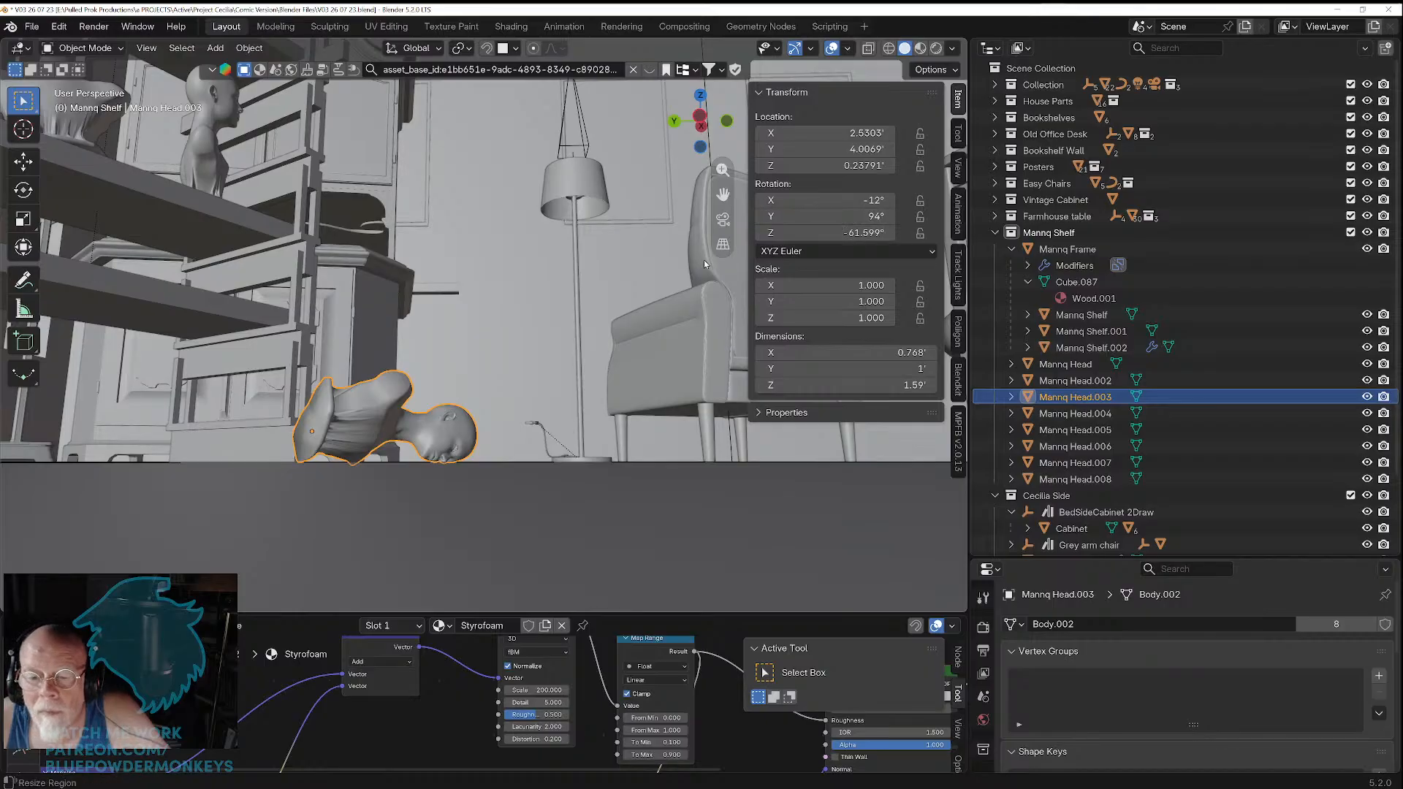
{"action": "scroll", "coordinate": [425, 414], "scroll_direction": "up", "scroll_amount": 3}
{"action": "scroll", "coordinate": [425, 413], "scroll_direction": "down", "scroll_amount": 2}
{"action": "scroll", "coordinate": [427, 410], "scroll_direction": "up", "scroll_amount": 2}
{"action": "middle_click_drag", "start_coordinate": [413, 431], "coordinate": [502, 437]}
Step: Lower the fallen mannequin head along global Z to about 0.230' and set its Y rotation to 95°
{"action": "left_click", "coordinate": [578, 379]}
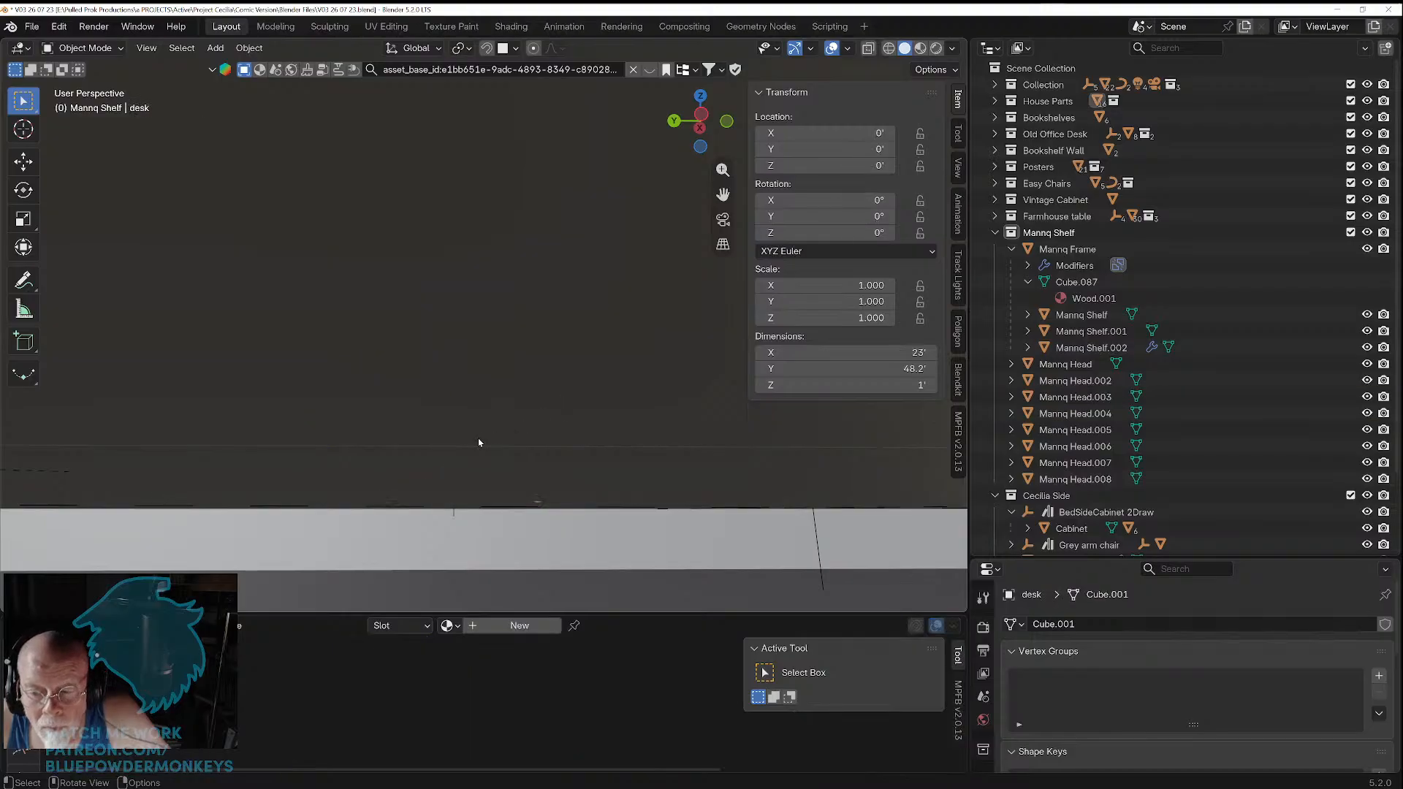
{"action": "left_click", "coordinate": [388, 505]}
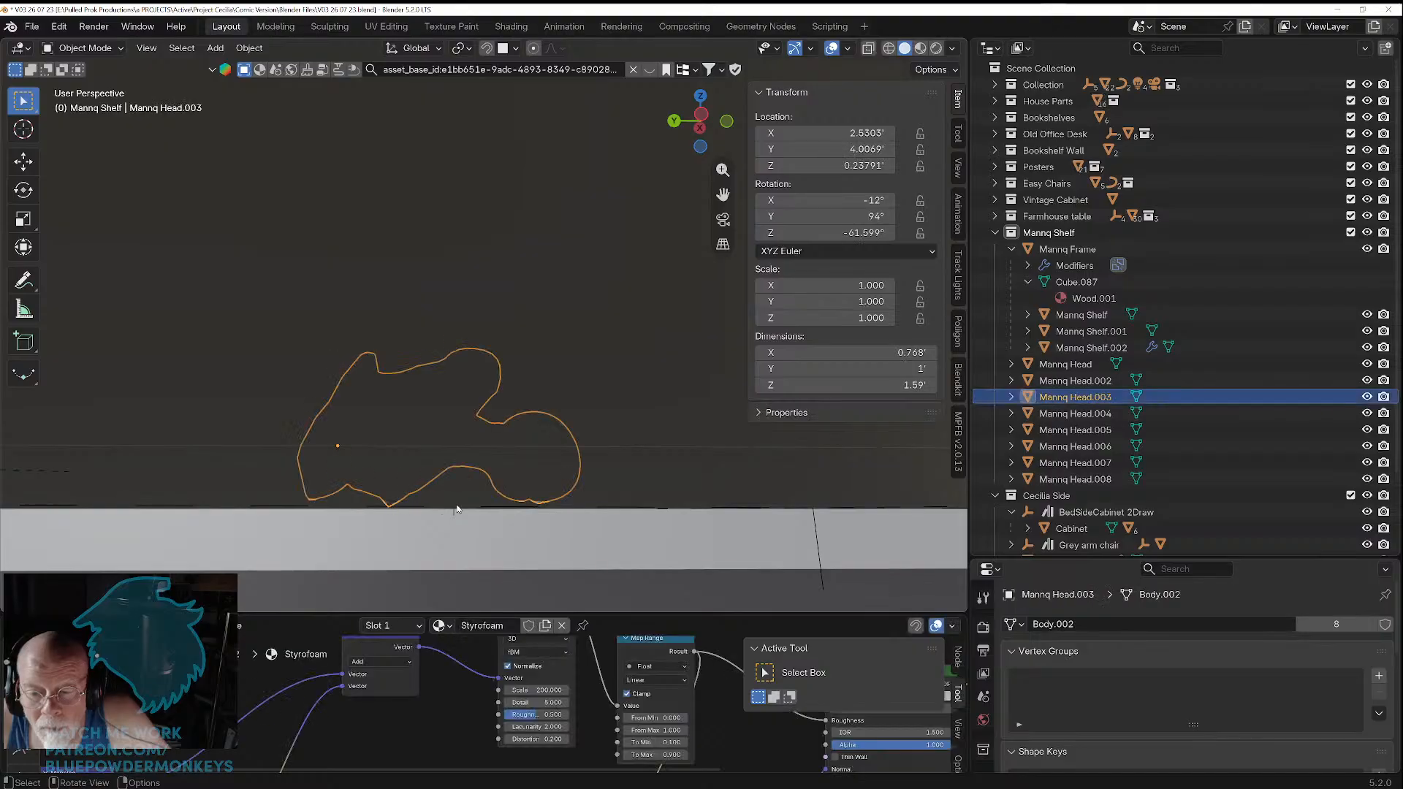
{"action": "key", "text": "g"}
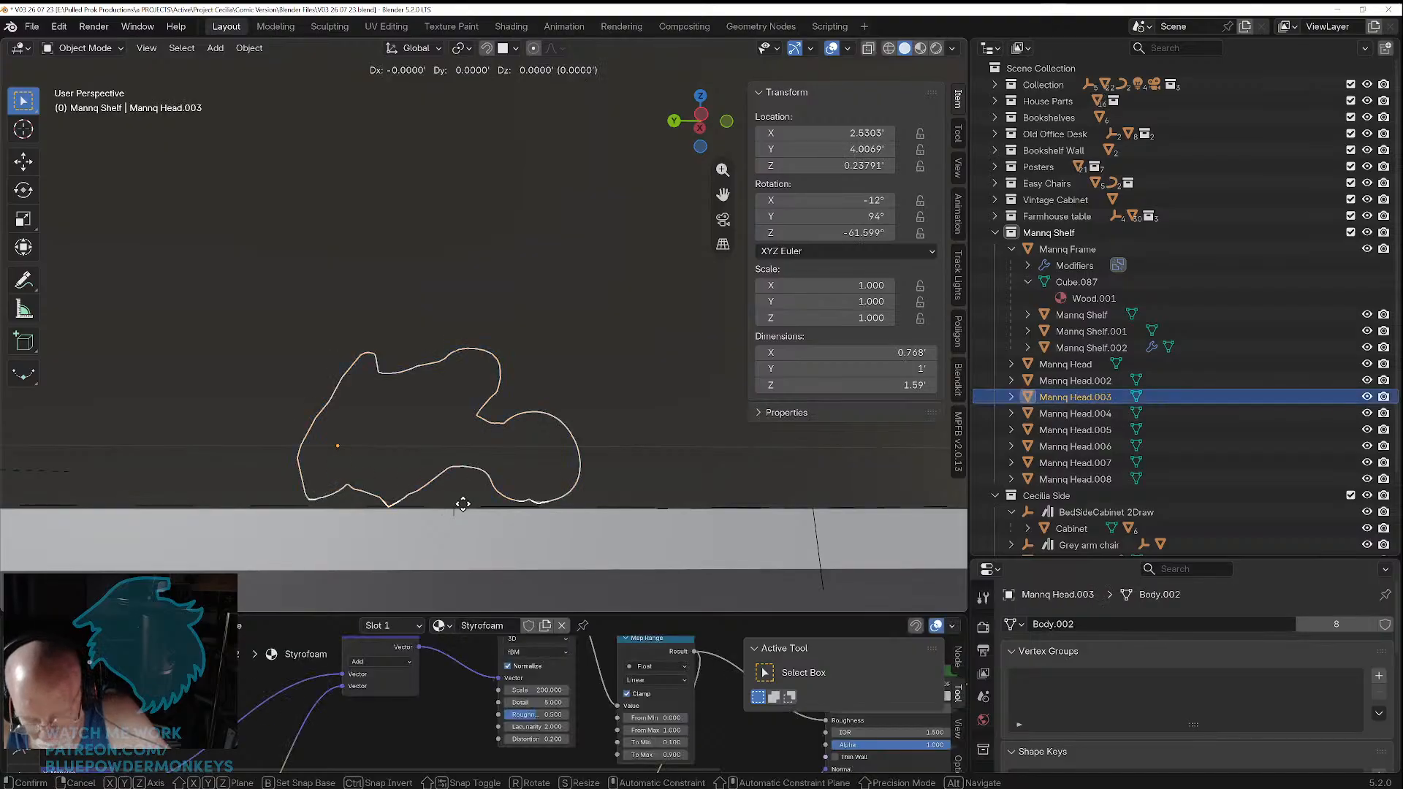
{"action": "key", "text": "z"}
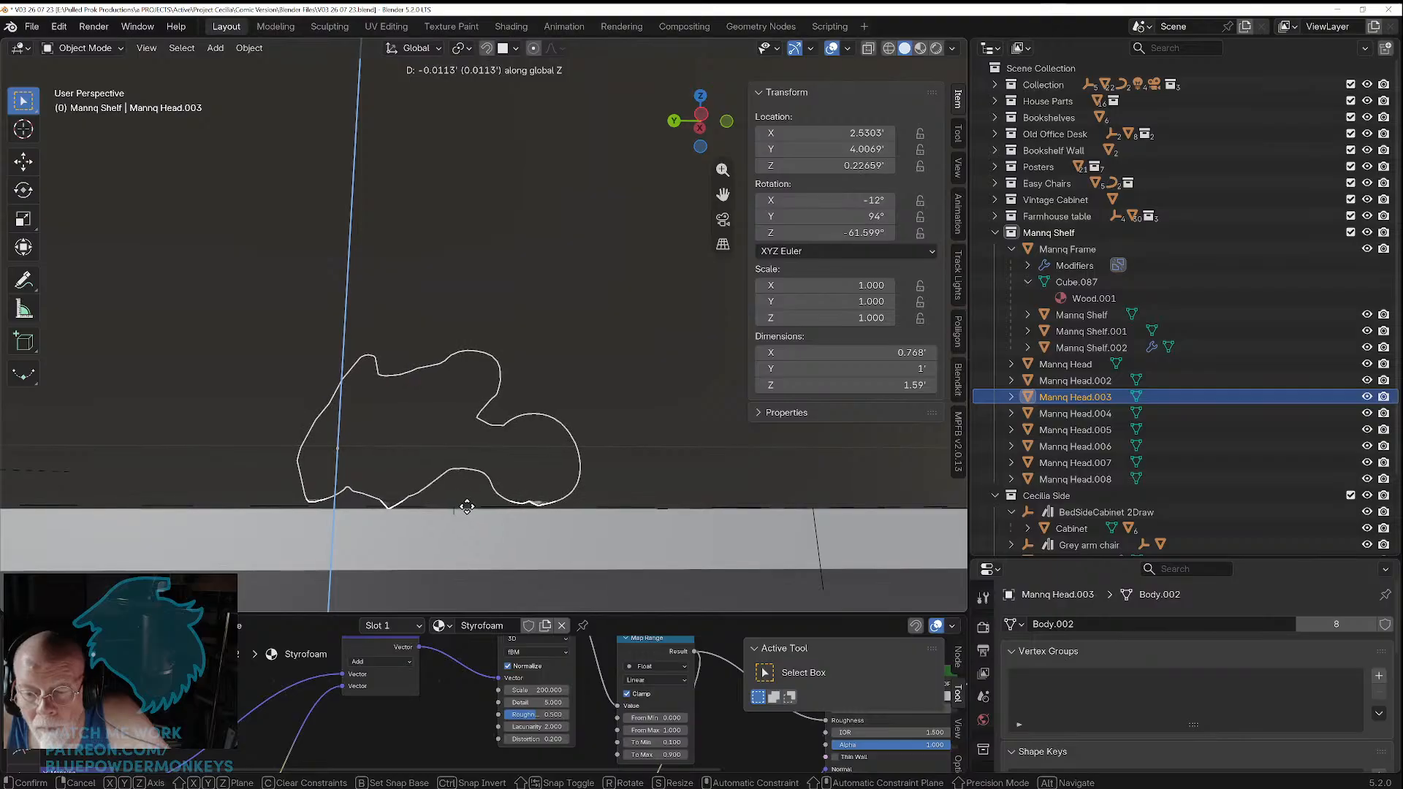
{"action": "left_click", "coordinate": [468, 510]}
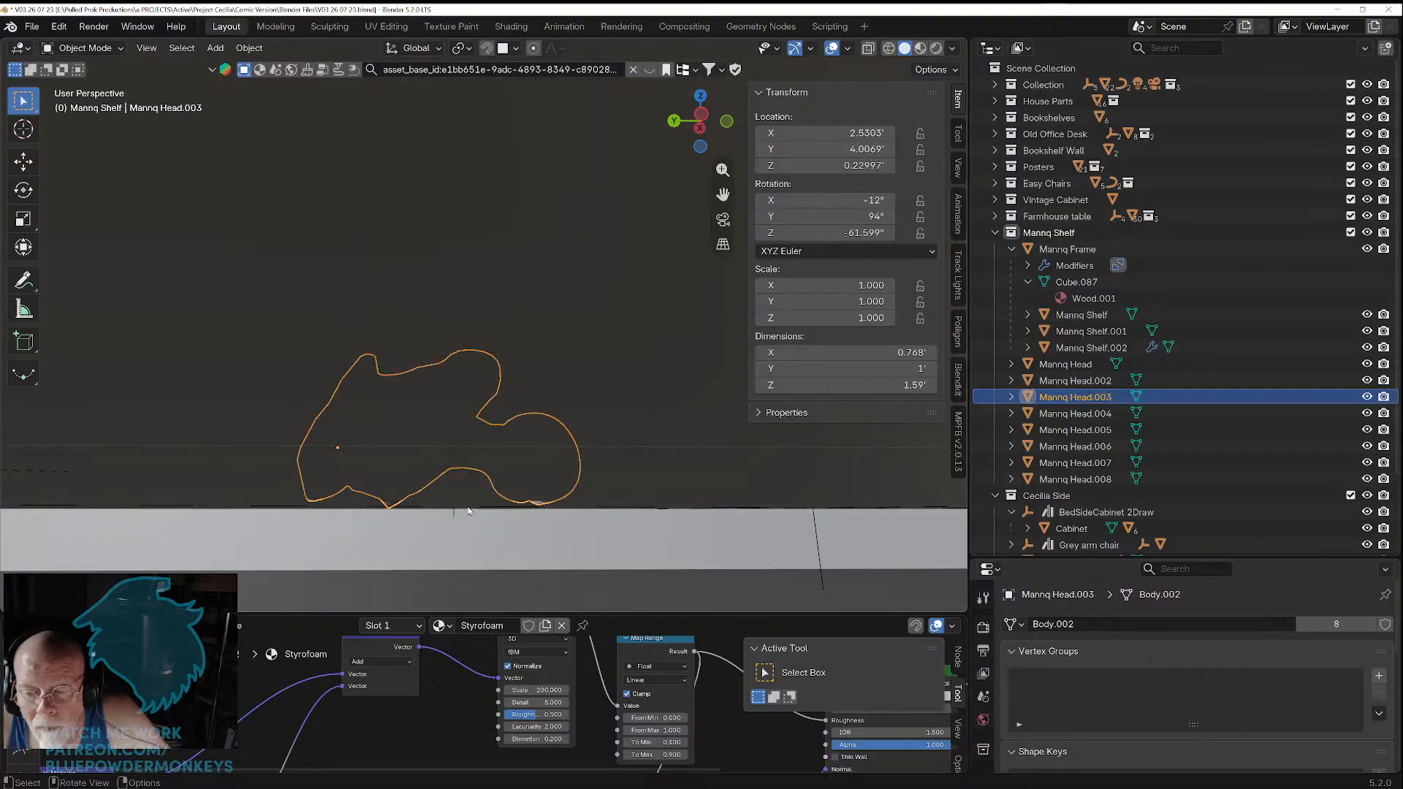
{"action": "left_click_drag", "start_coordinate": [833, 216], "coordinate": [833, 216]}
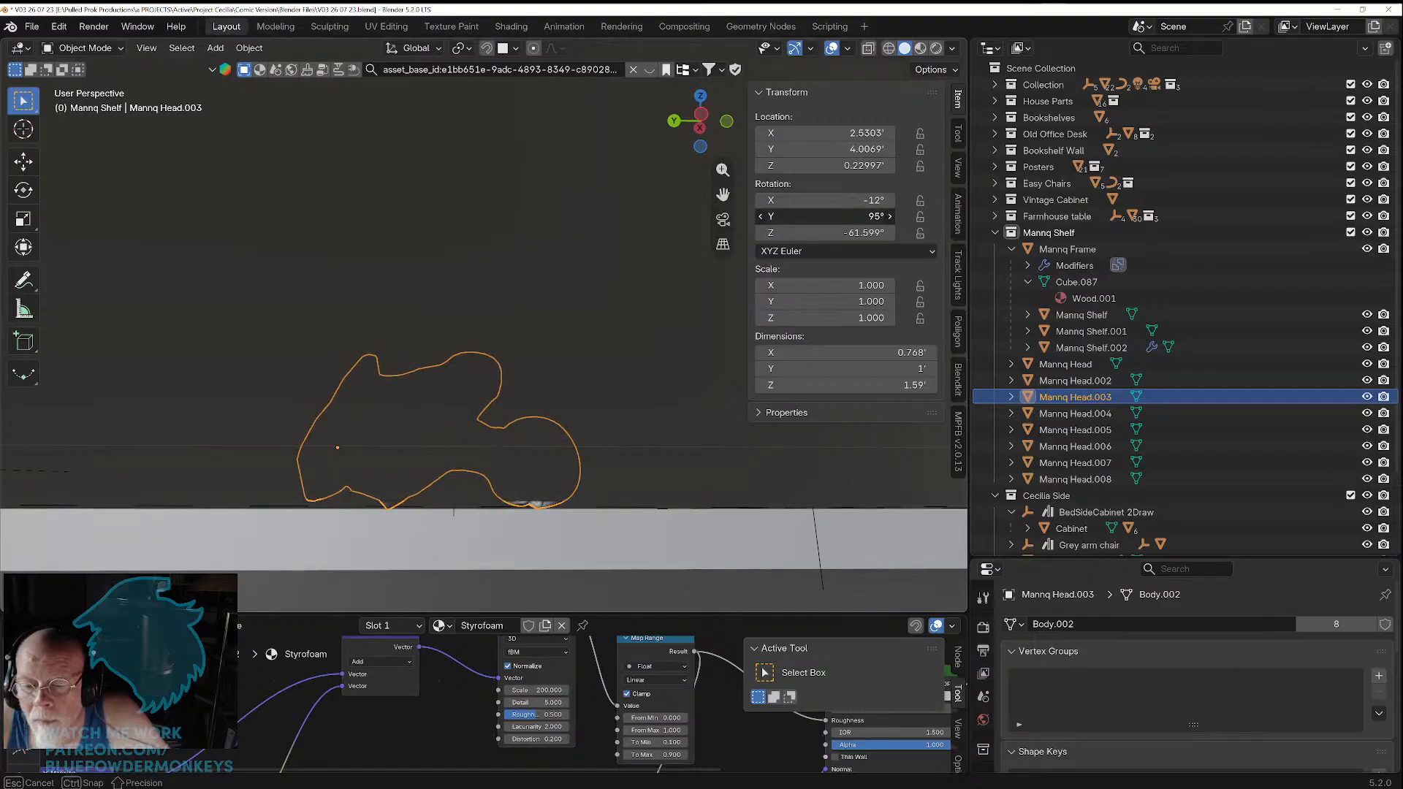
{"action": "left_click_drag", "start_coordinate": [833, 217], "coordinate": [833, 216]}
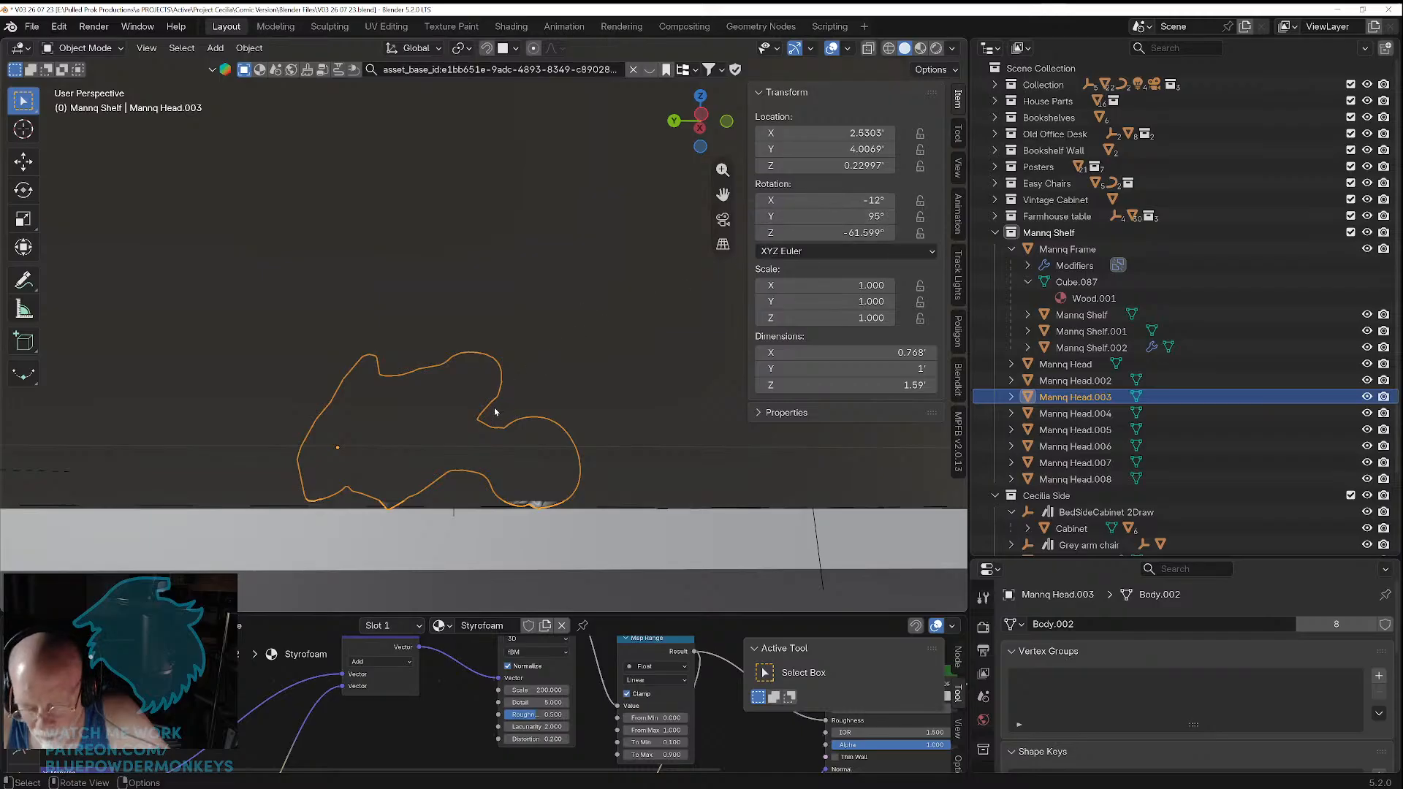
Step: Raise the fallen head along global Z to about 0.281'
{"action": "key", "text": "g"}
{"action": "key", "text": "z"}
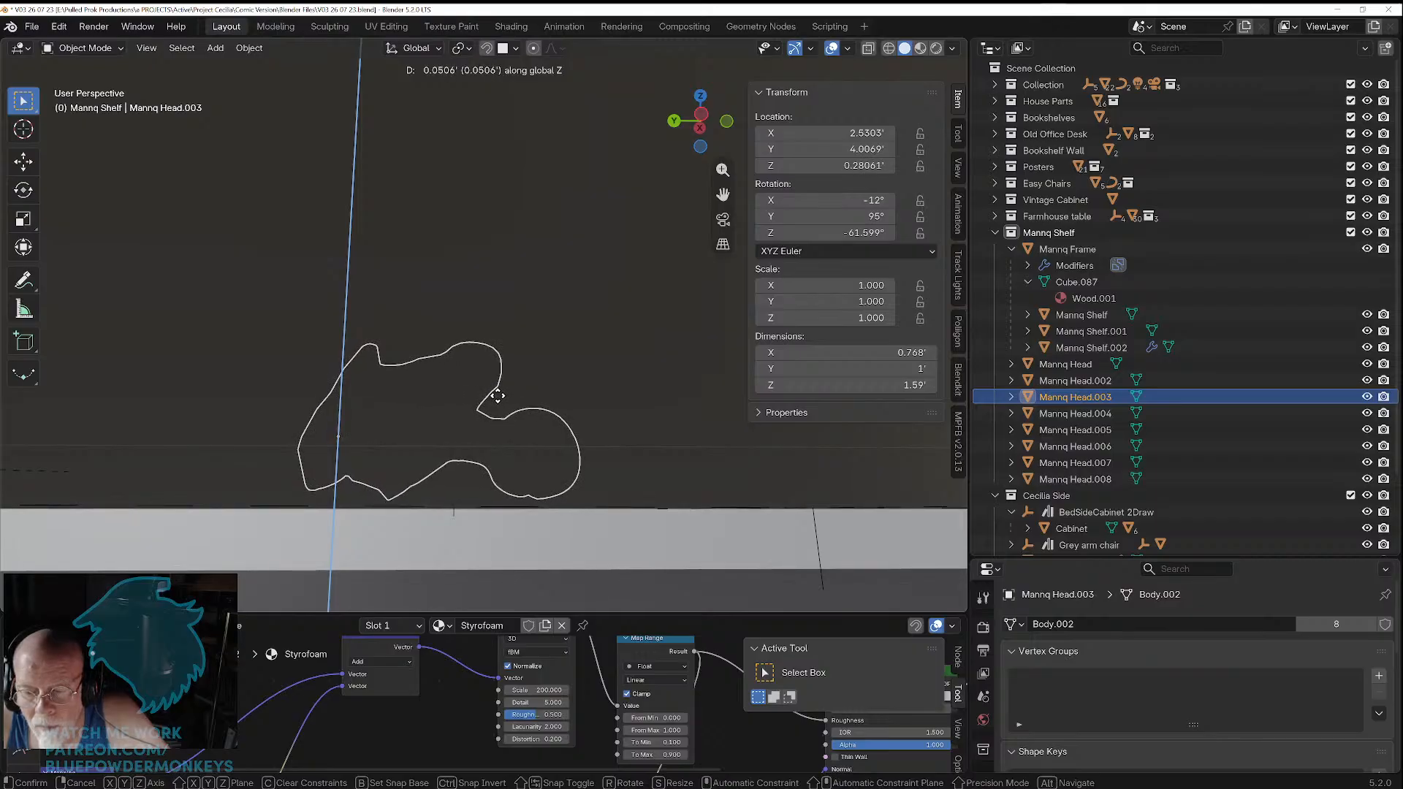
{"action": "left_click", "coordinate": [503, 393]}
{"action": "middle_click_drag", "start_coordinate": [503, 393], "coordinate": [500, 431]}
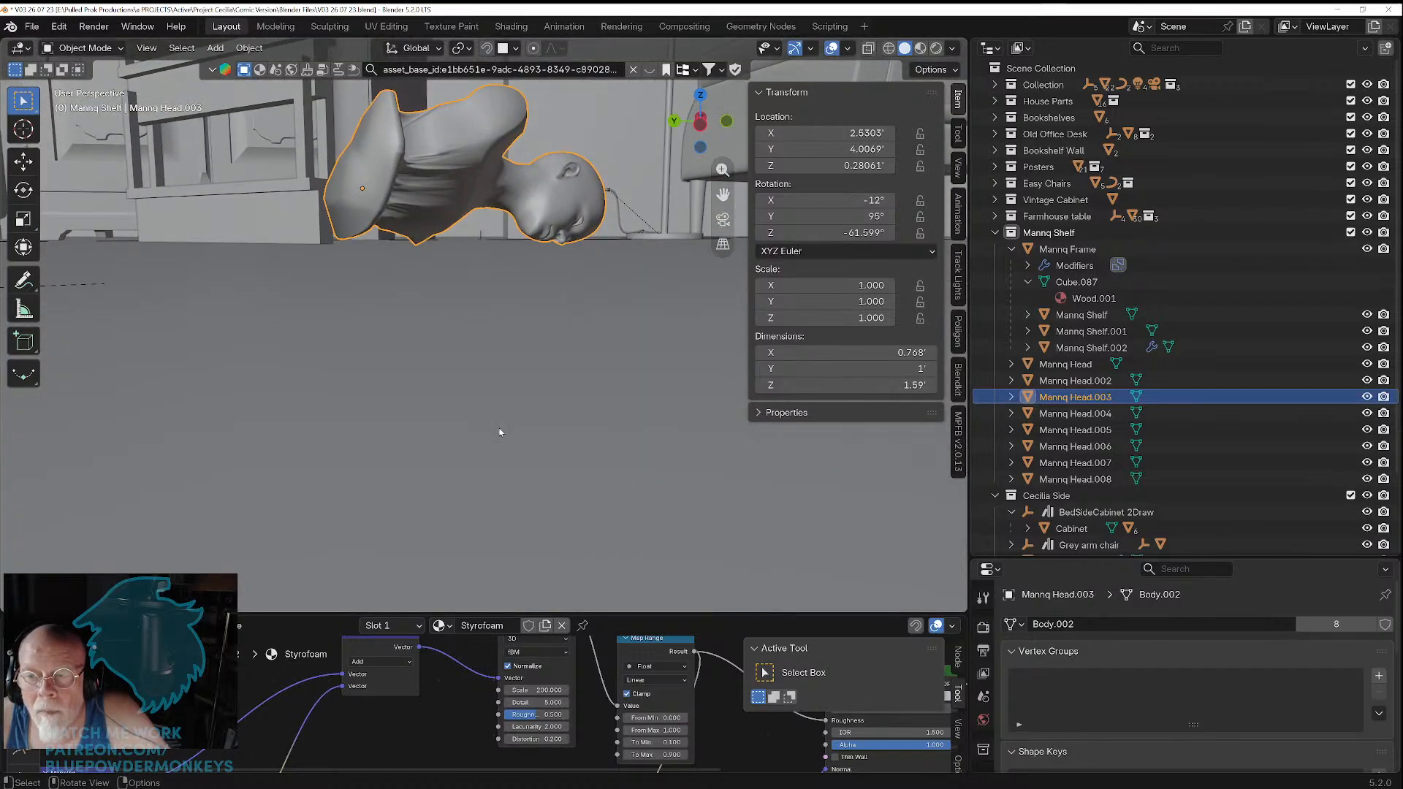
Step: Slide the fallen head across the floor, keeping its height, to about X 2.234' and Y 5.344', and save the file
{"action": "middle_click_drag", "start_coordinate": [515, 338], "coordinate": [493, 432], "text": "shift"}
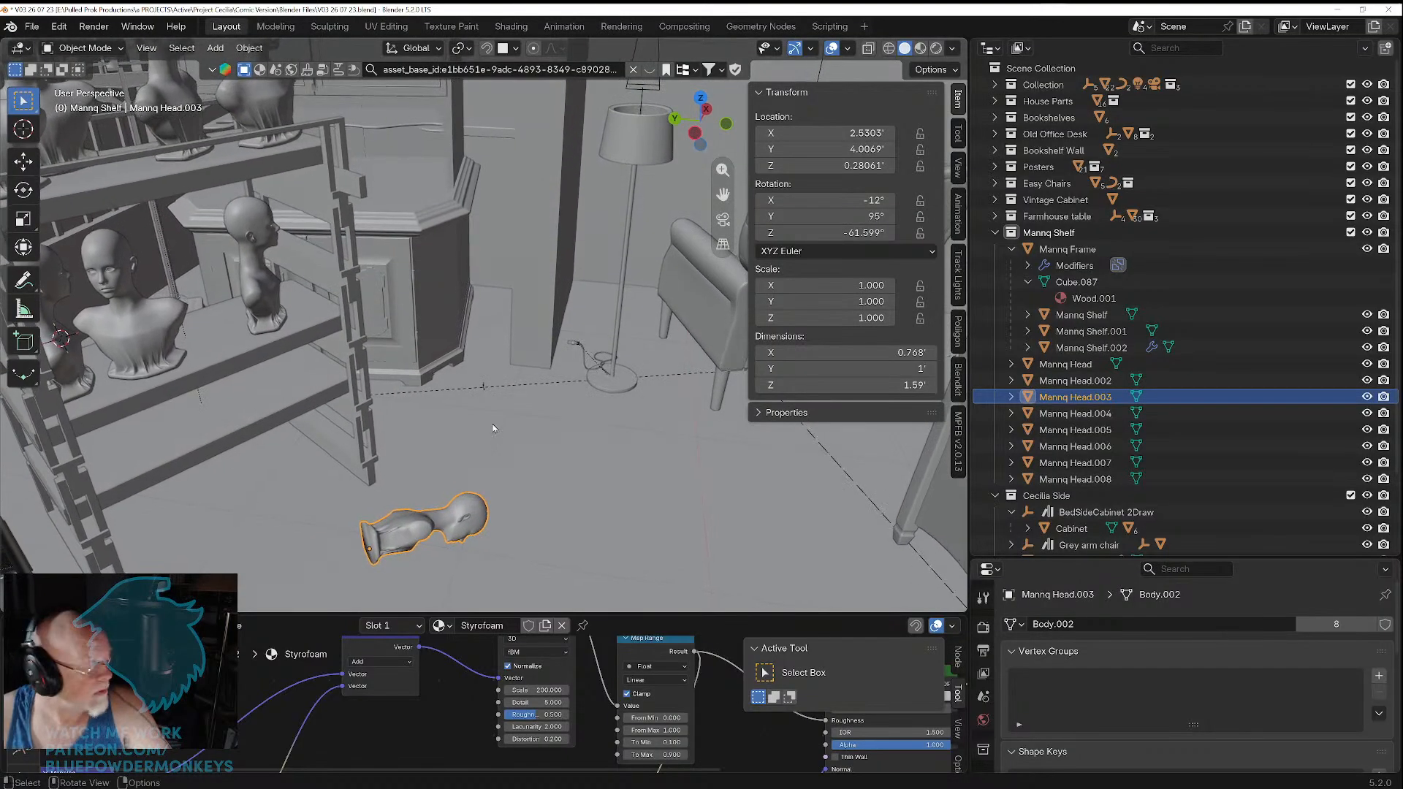
{"action": "key", "text": "g"}
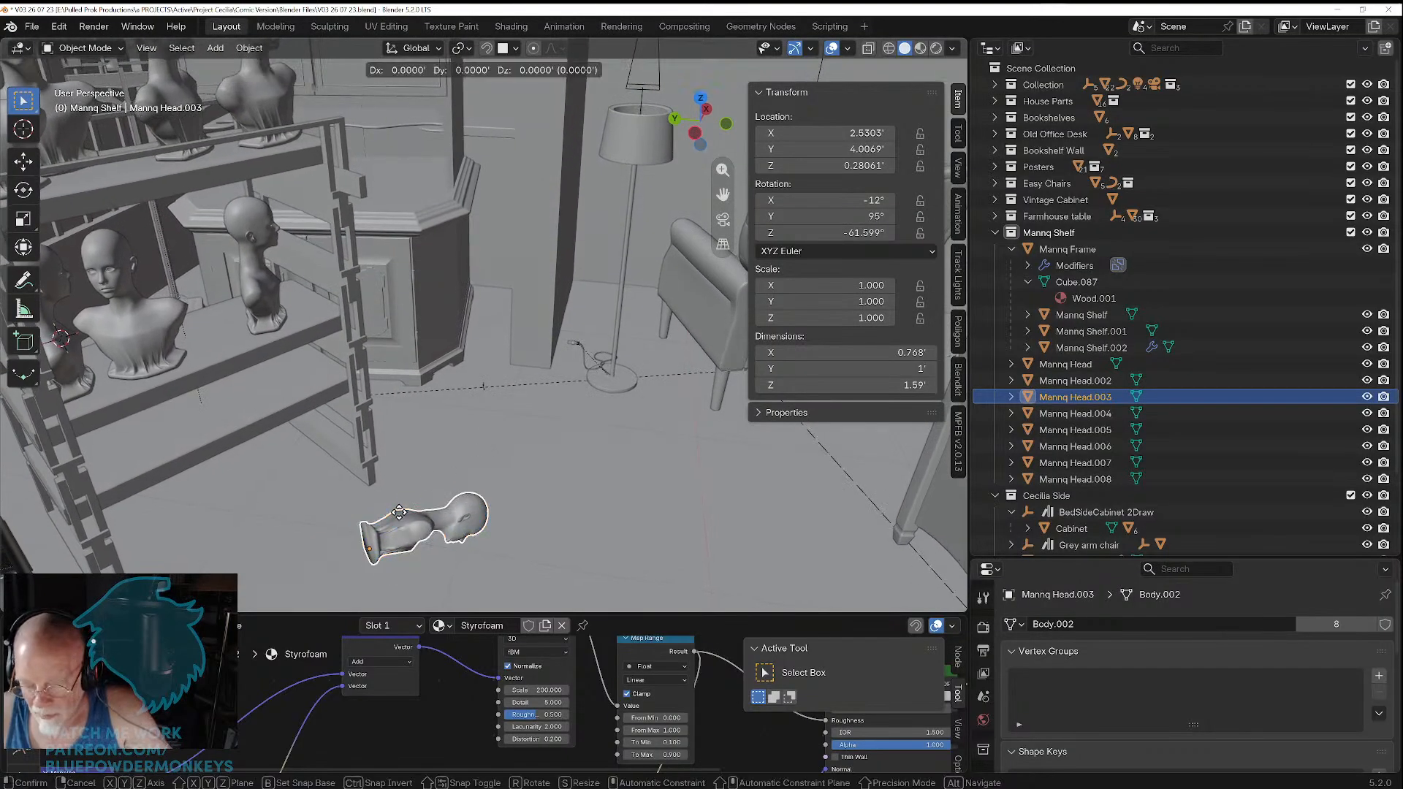
{"action": "key", "text": "shift+z"}
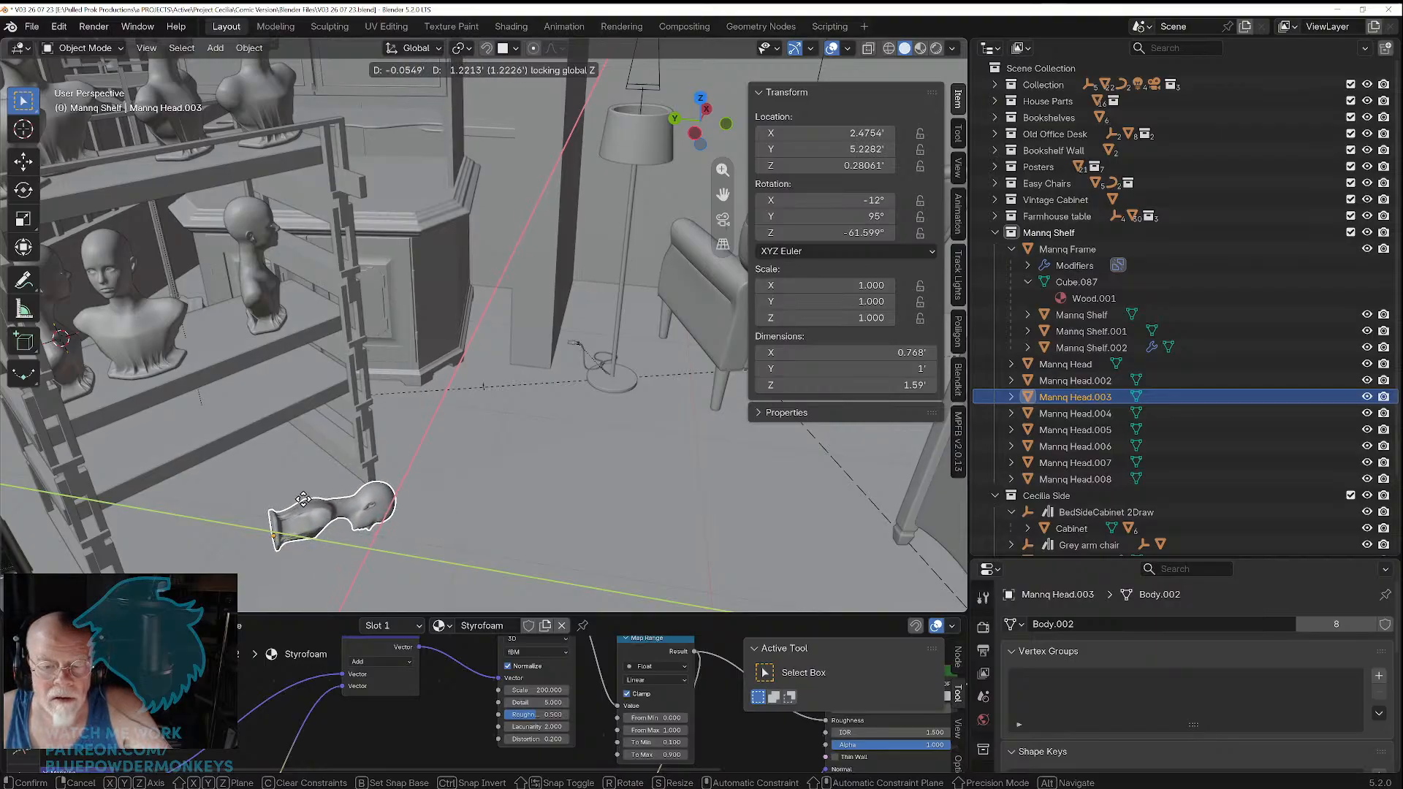
{"action": "left_click", "coordinate": [286, 517]}
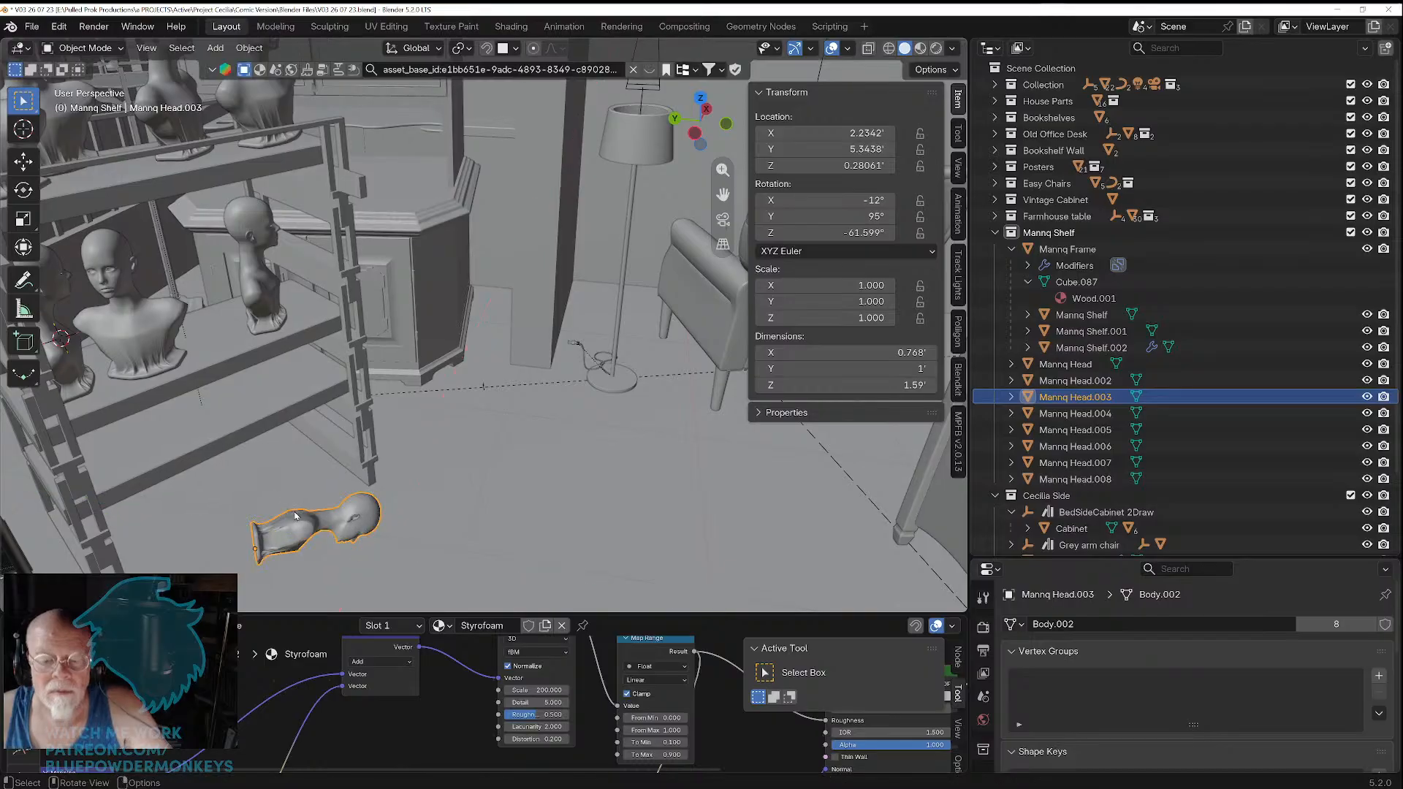
{"action": "key", "text": "ctrl+s"}
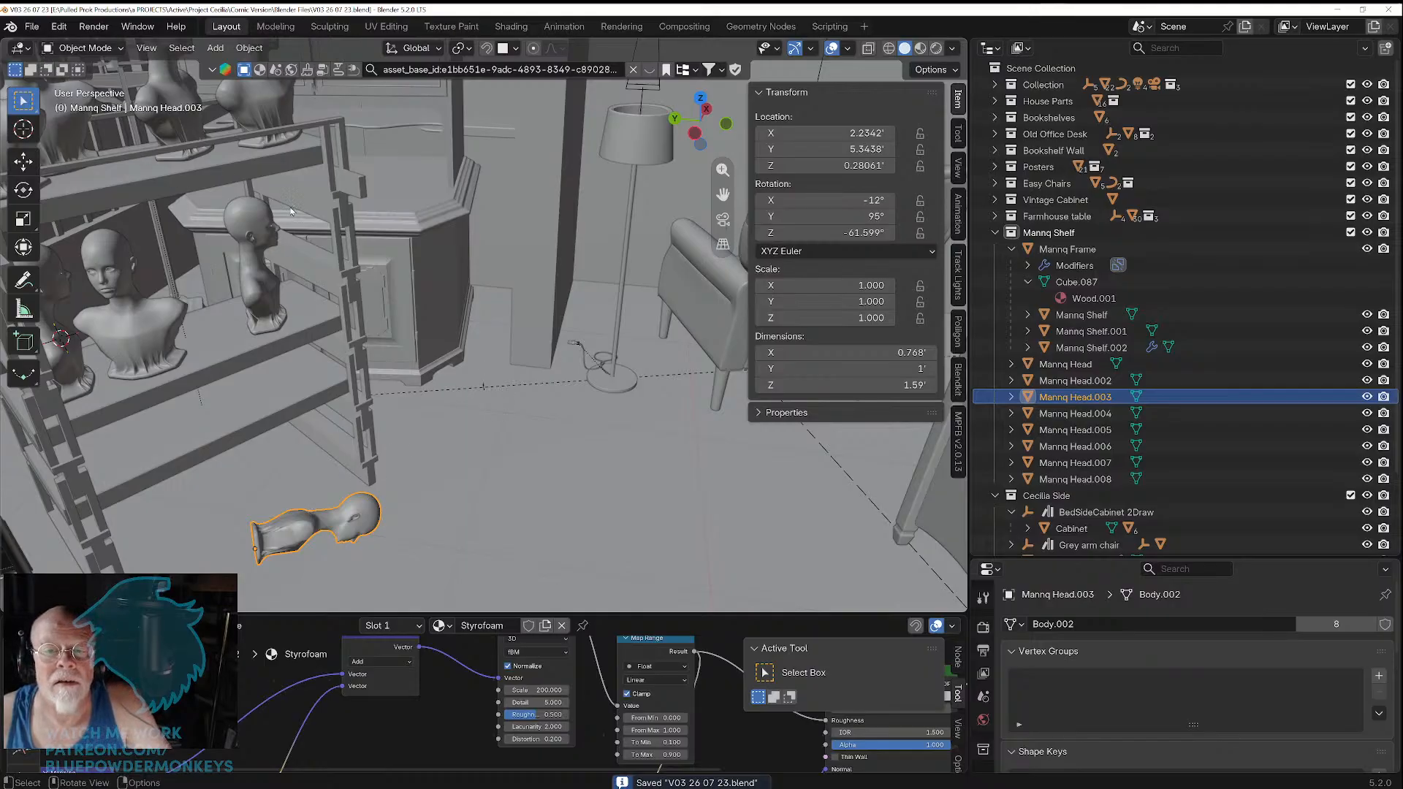
Step: Select the mannequin head at the lamp end of the top shelf and place the 3D cursor on its crown
{"action": "middle_click_drag", "start_coordinate": [291, 213], "coordinate": [335, 312], "text": "shift"}
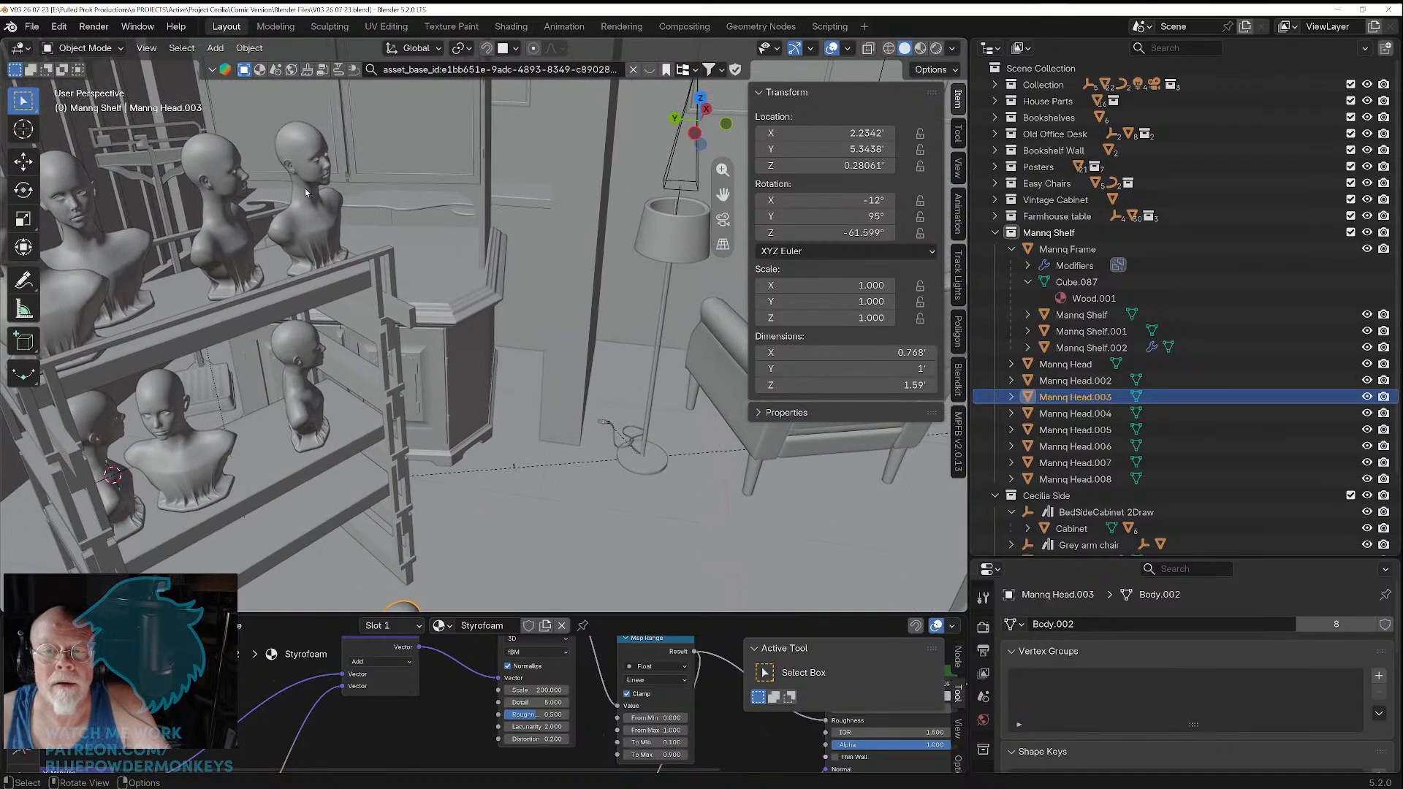
{"action": "left_click", "coordinate": [304, 151]}
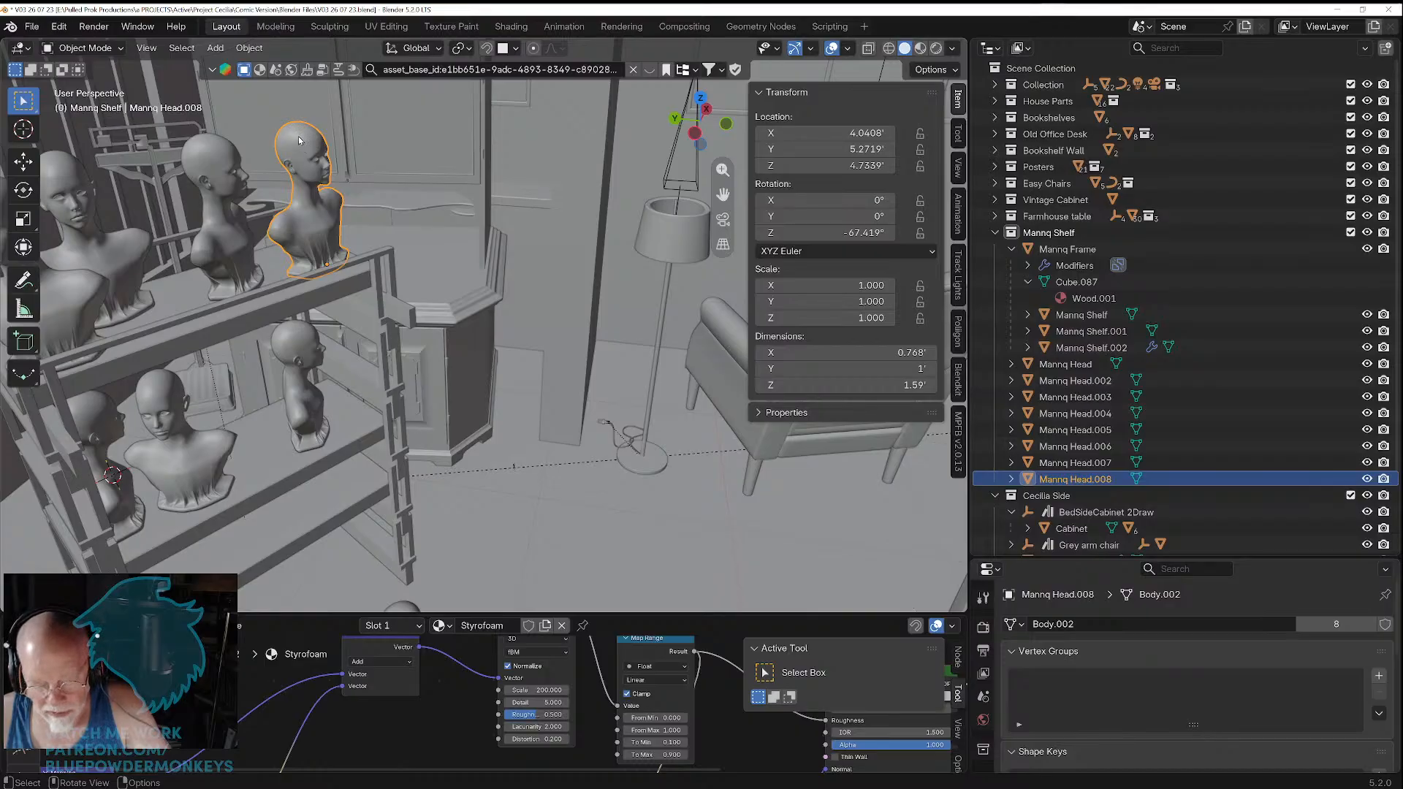
{"action": "right_click", "coordinate": [299, 138], "text": "shift"}
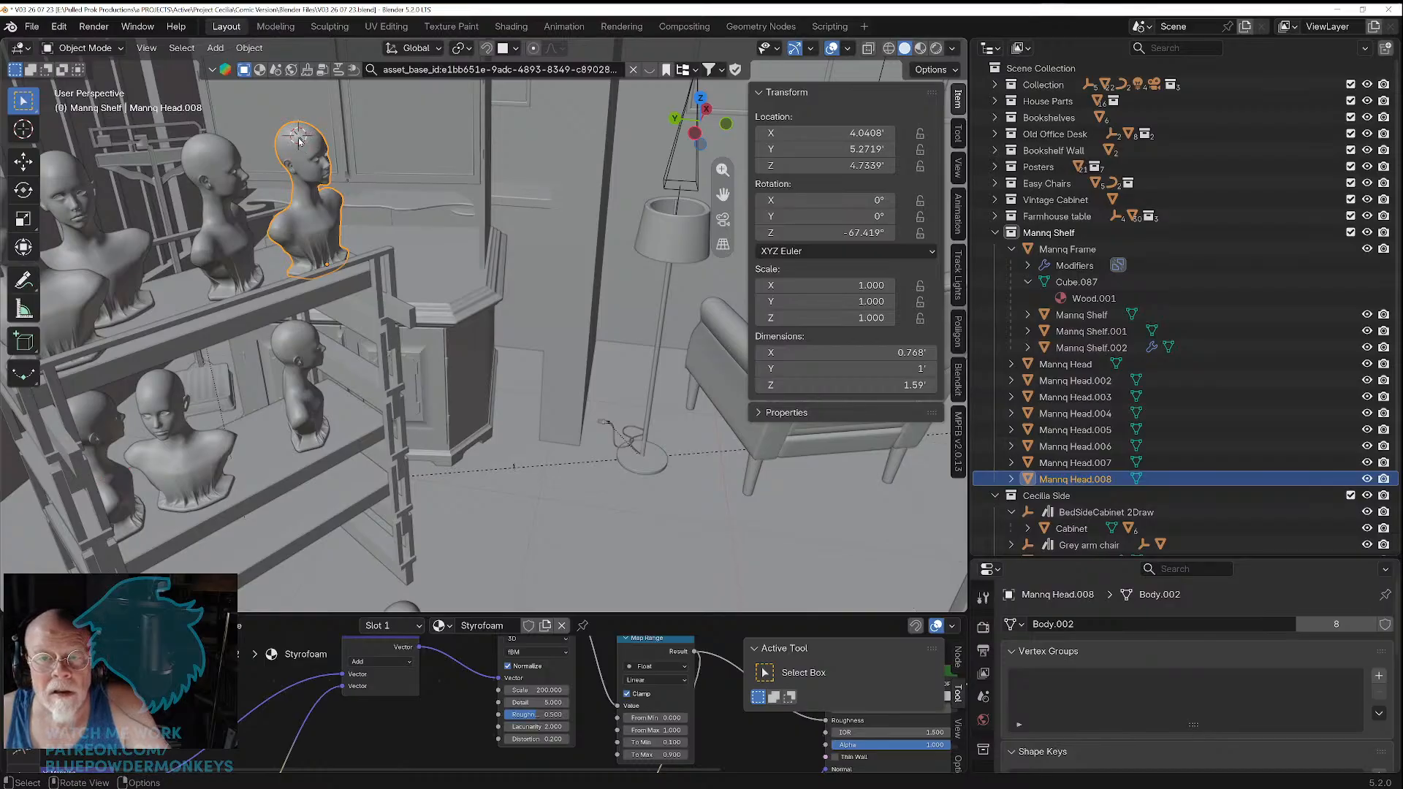
Step: Append the hat object from BucketHat.blend in the Head Gear folder of Blender Assets
{"action": "left_click", "coordinate": [33, 26]}
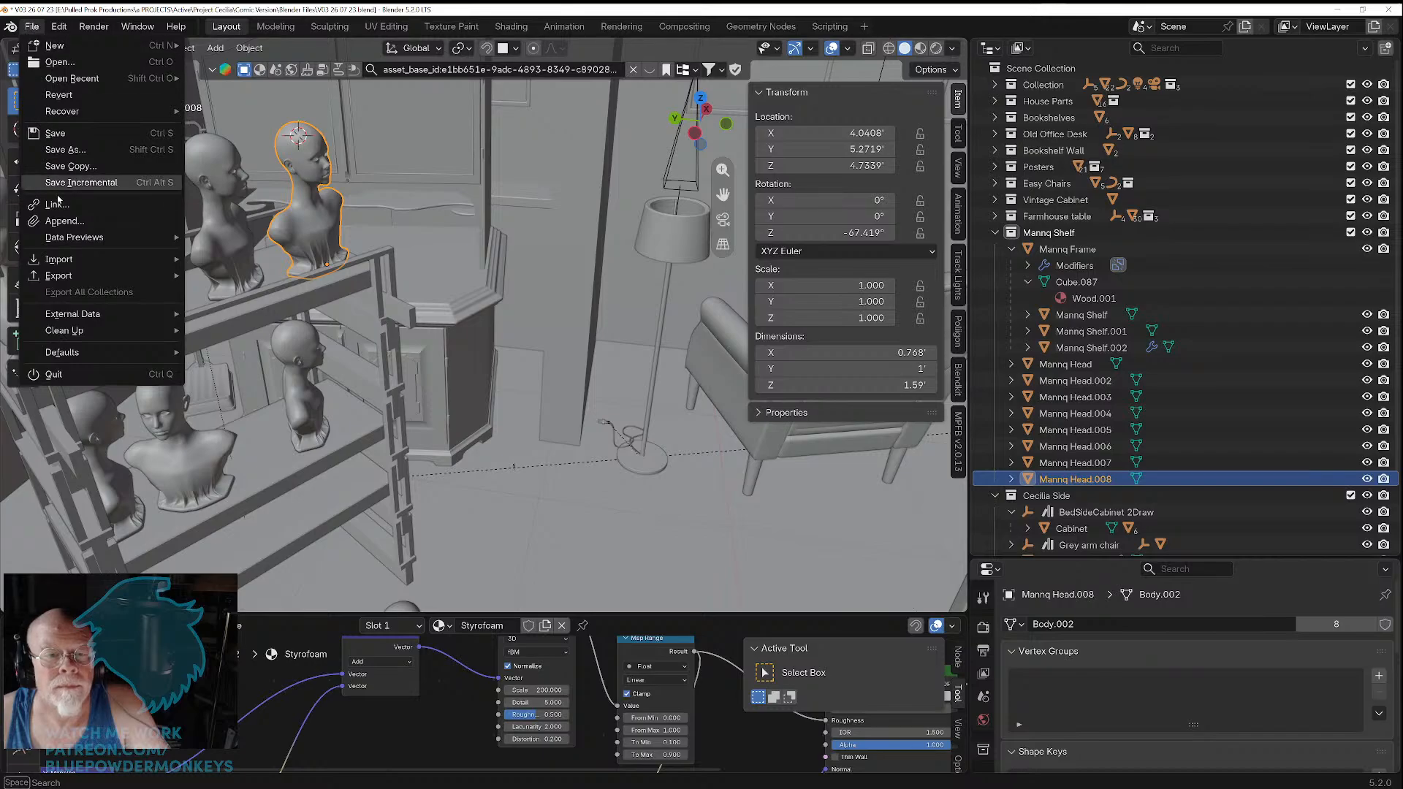
{"action": "left_click", "coordinate": [64, 220]}
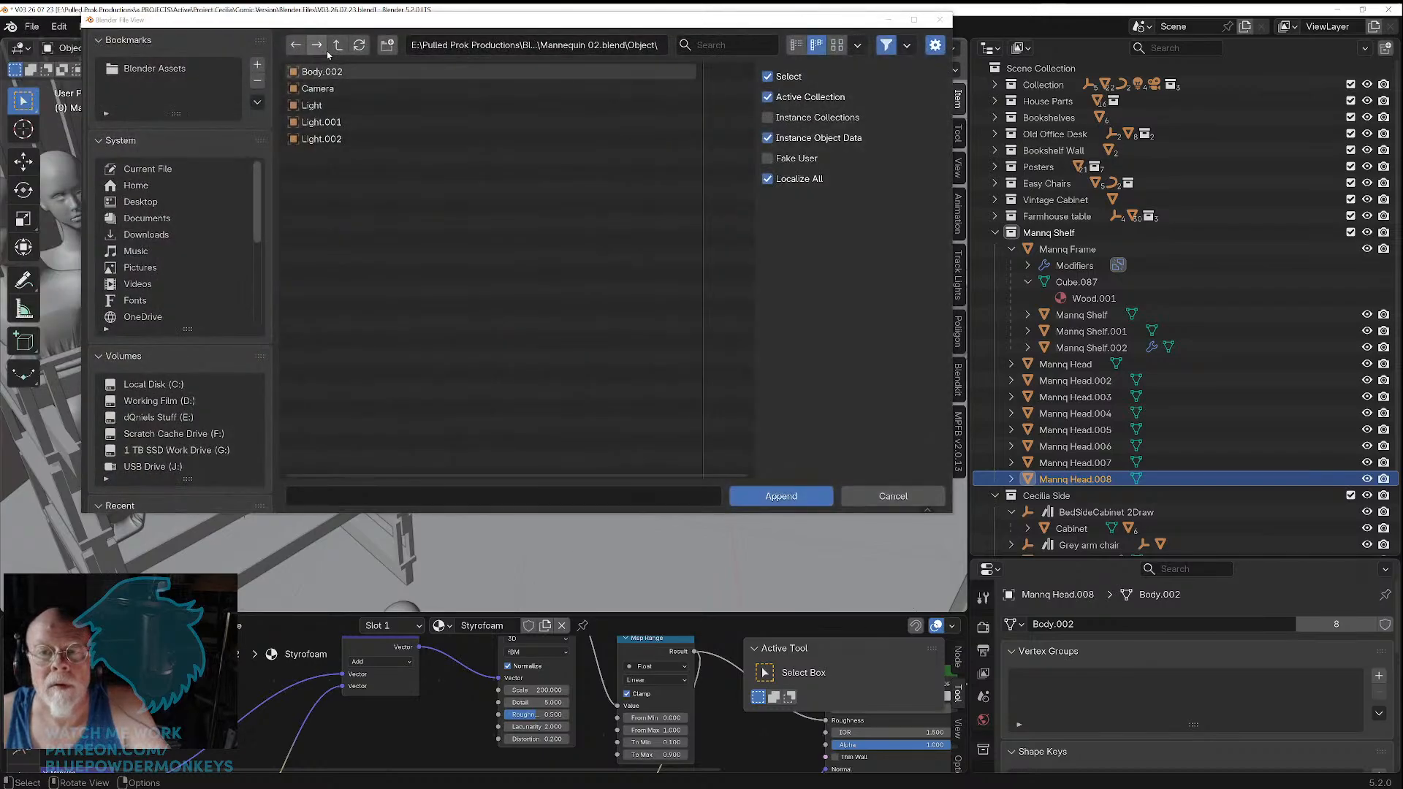
{"action": "left_click", "coordinate": [191, 70]}
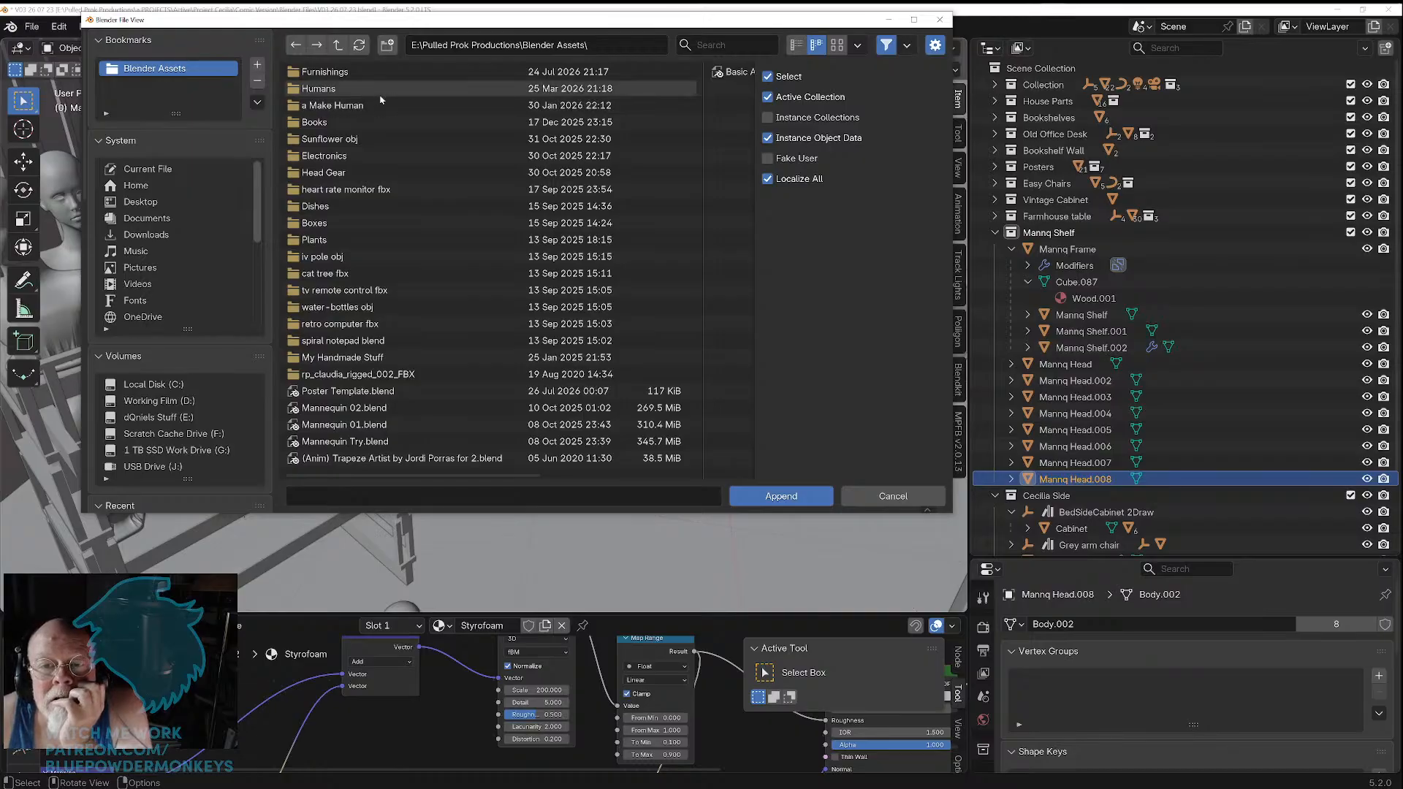
{"action": "left_click", "coordinate": [369, 177]}
{"action": "double_click", "coordinate": [370, 177]}
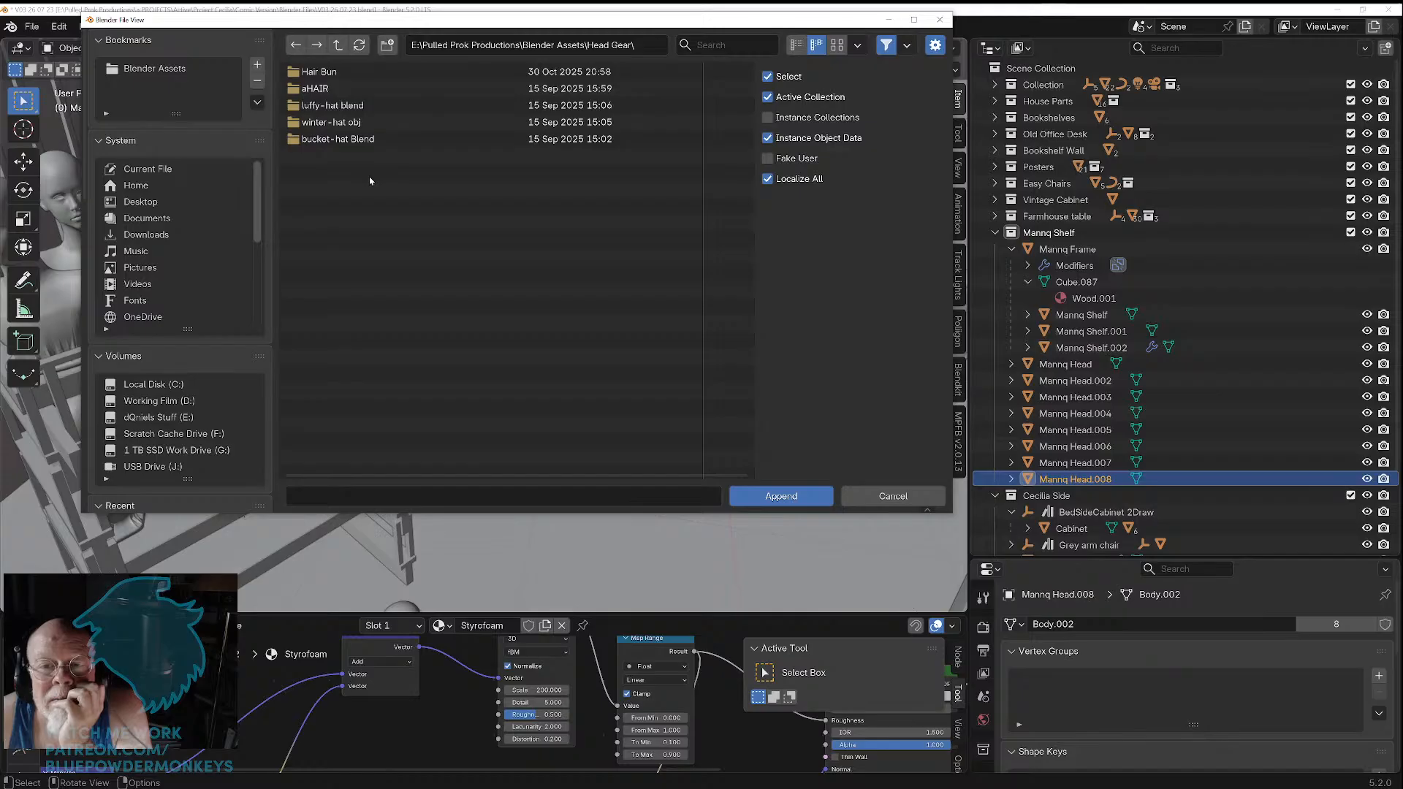
{"action": "double_click", "coordinate": [363, 141]}
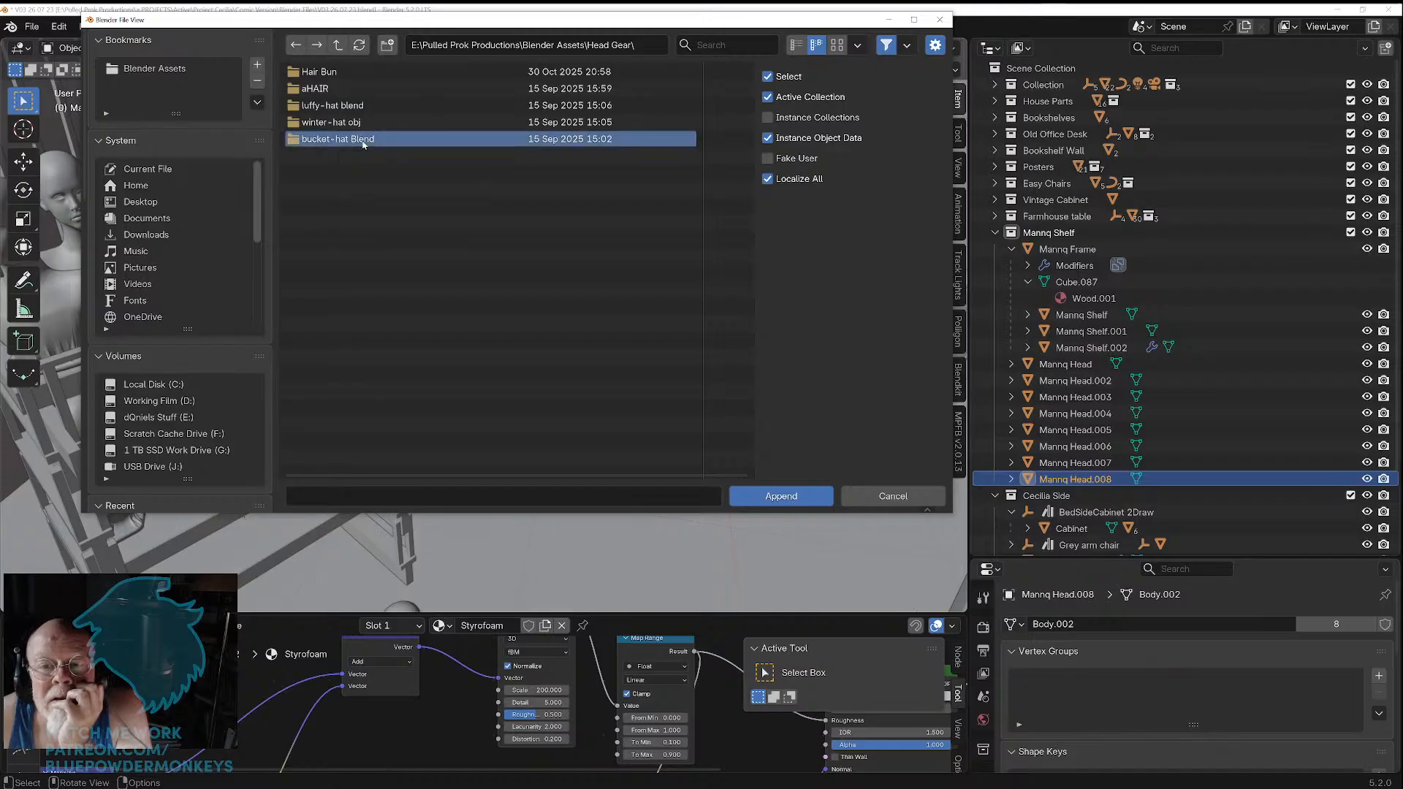
{"action": "double_click", "coordinate": [330, 74]}
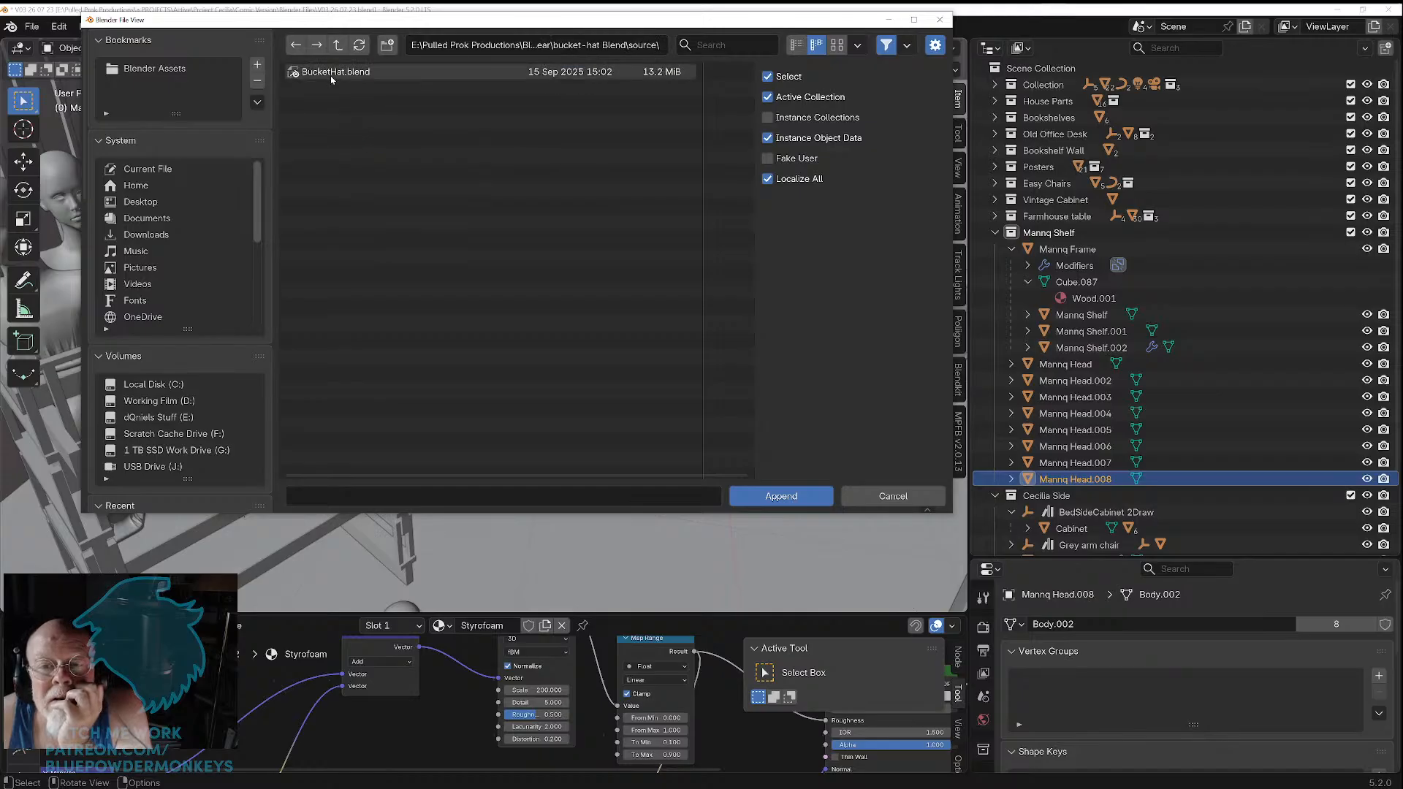
{"action": "left_click", "coordinate": [330, 72]}
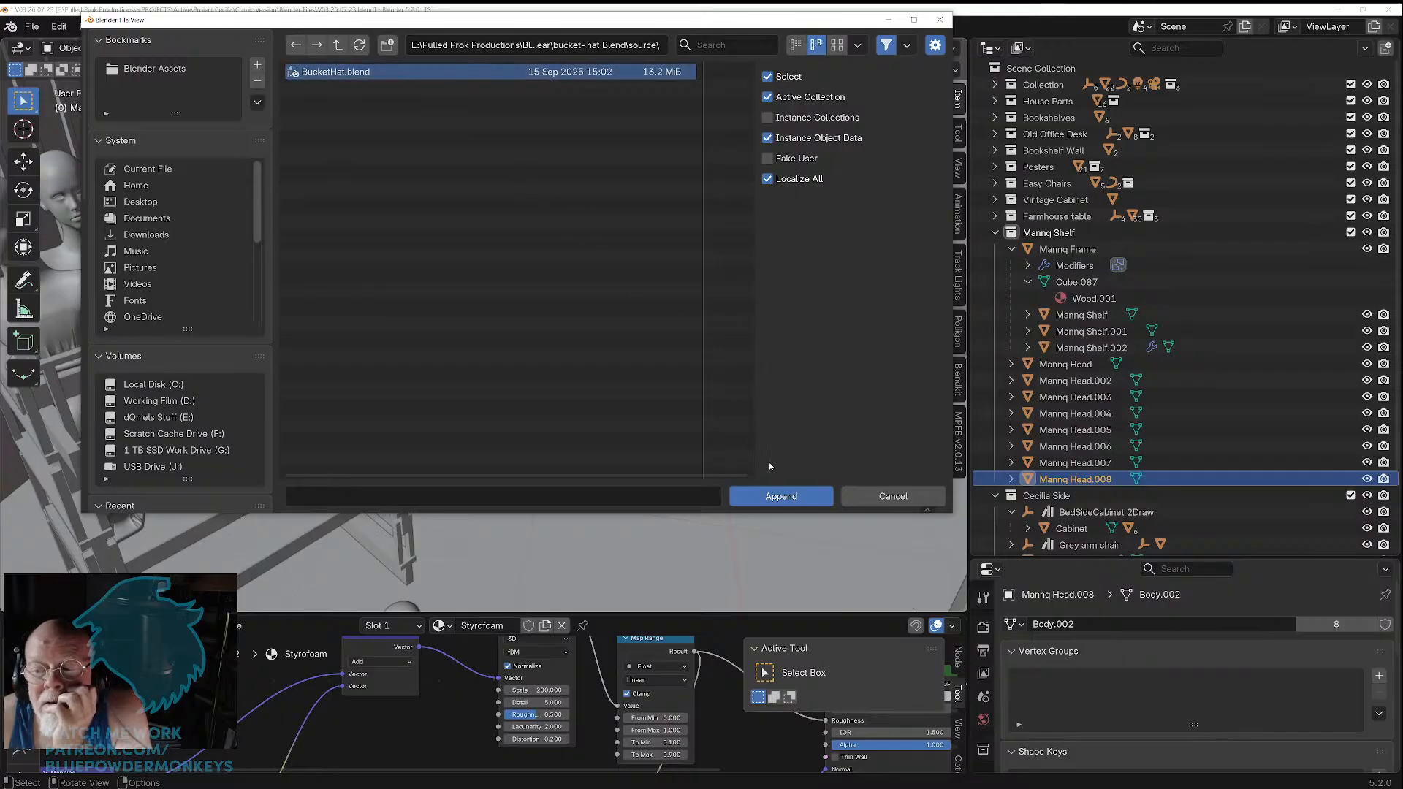
{"action": "left_click", "coordinate": [782, 497]}
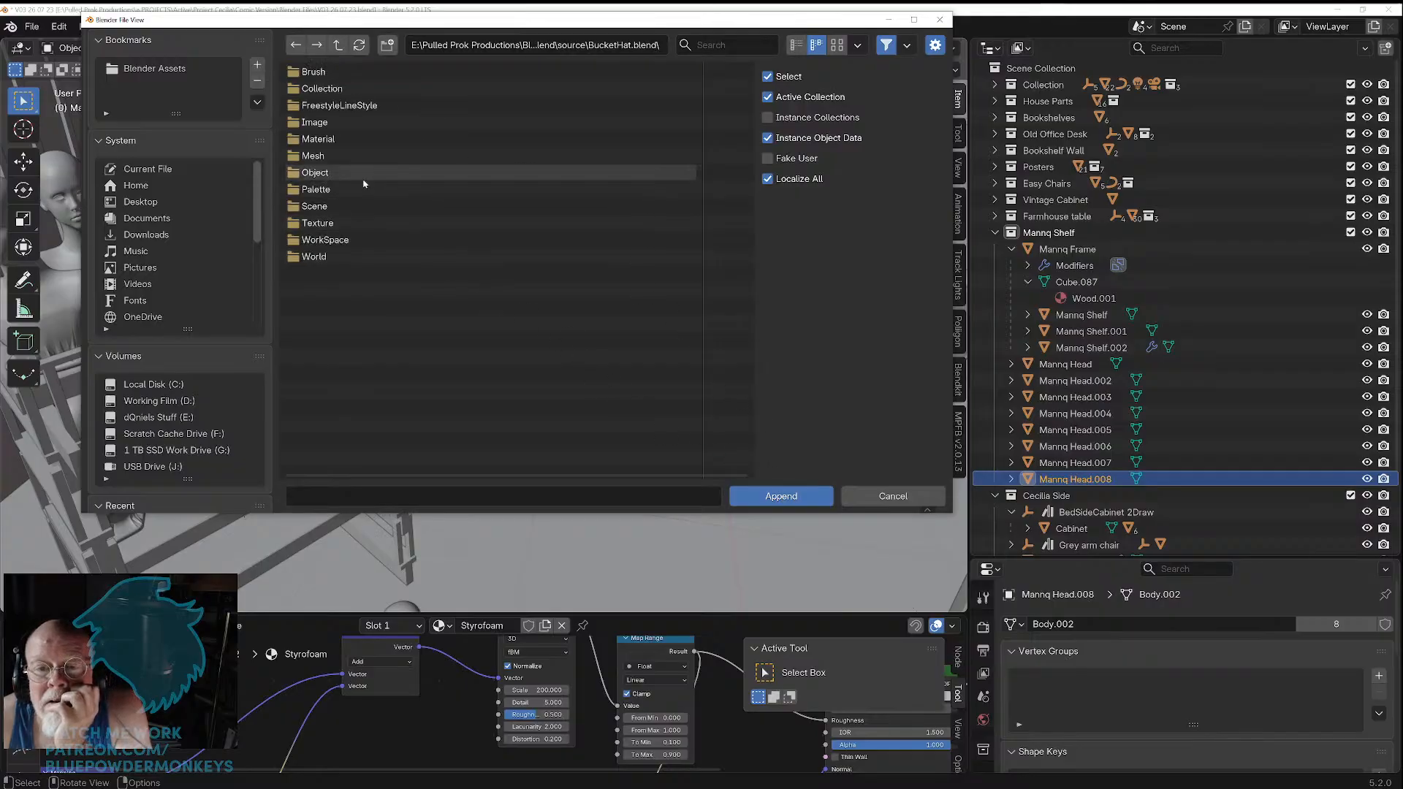
{"action": "double_click", "coordinate": [365, 175]}
{"action": "left_click", "coordinate": [799, 497]}
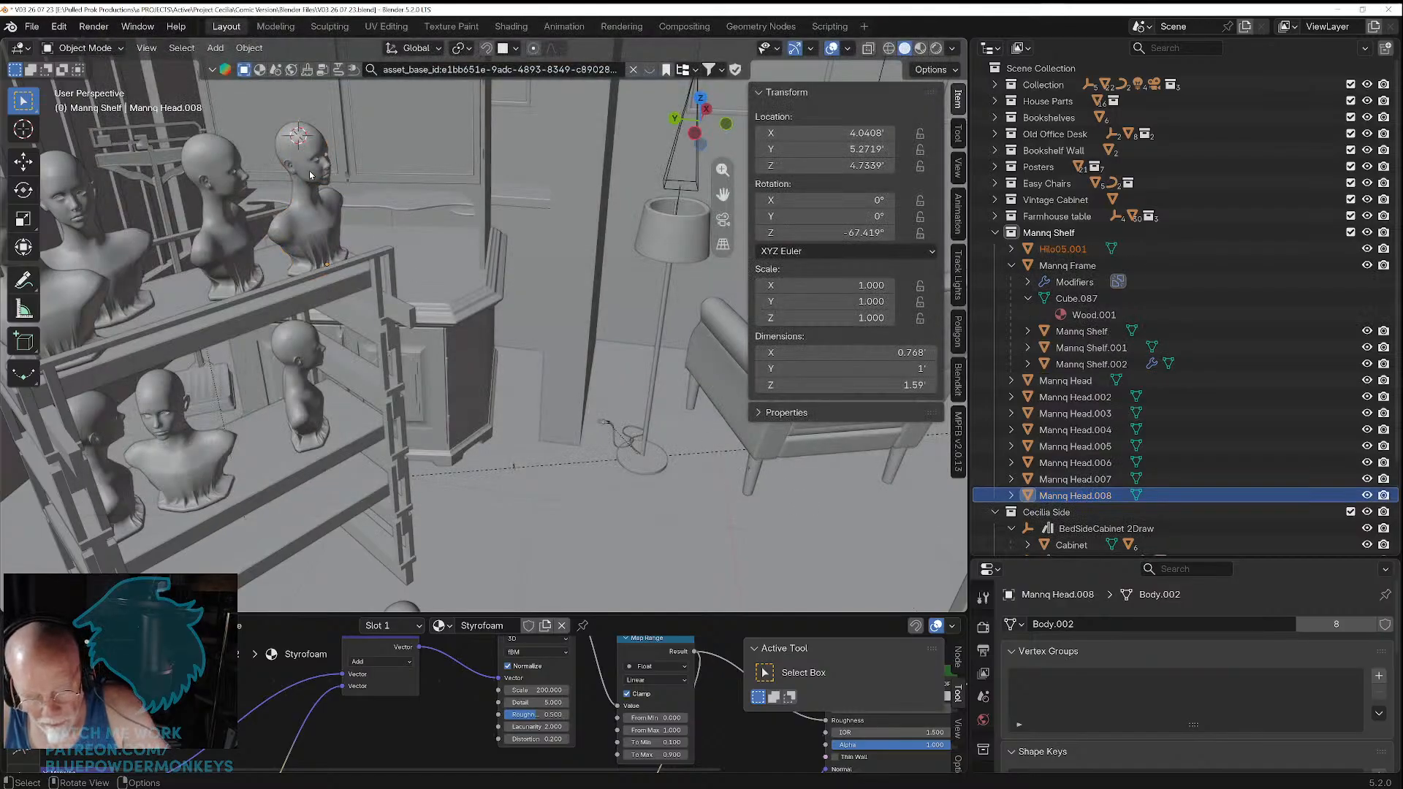
Step: Snap the appended bucket hat to the 3D cursor with Selection to Cursor (Keep Offset)
{"action": "key", "text": "shift+s"}
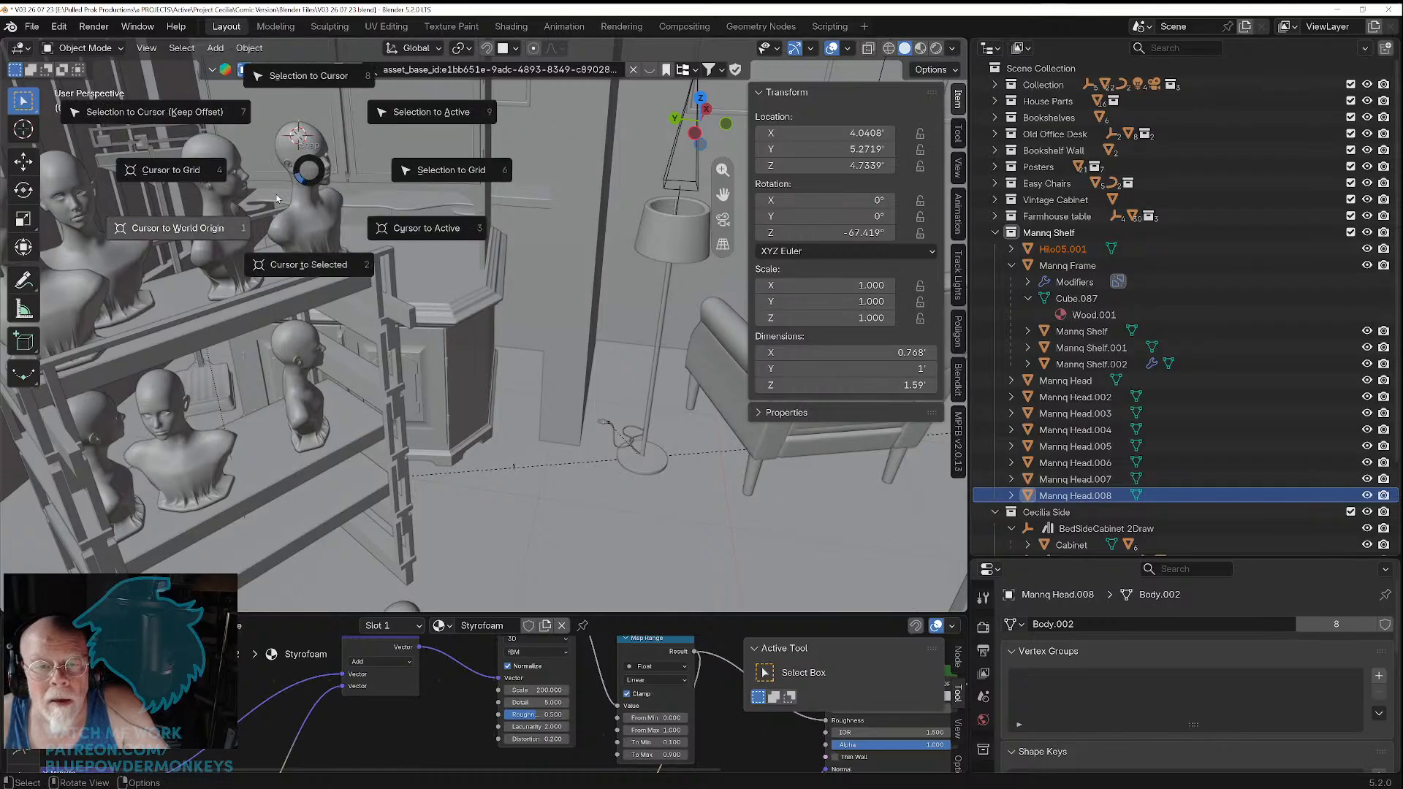
{"action": "left_click", "coordinate": [204, 119]}
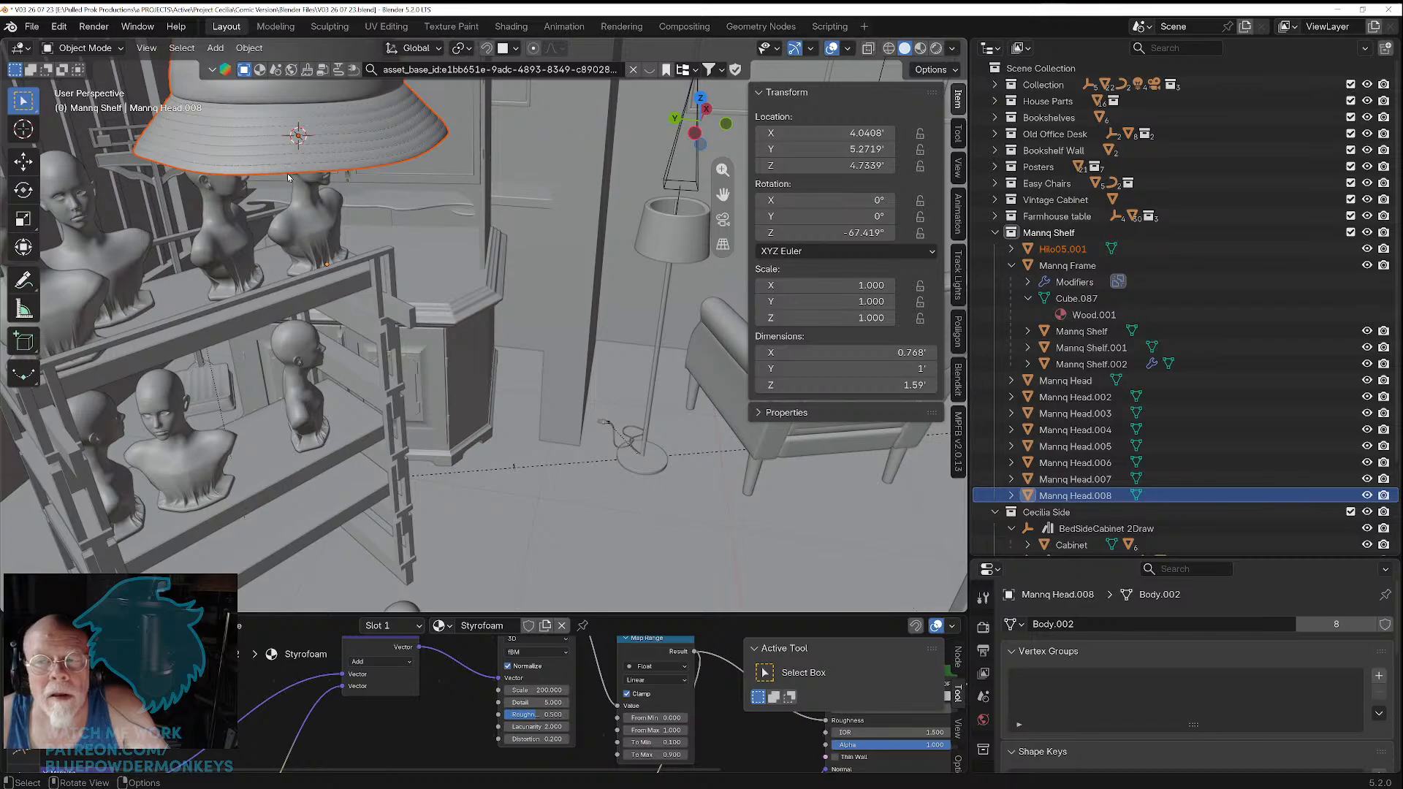
{"action": "middle_click_drag", "start_coordinate": [291, 177], "coordinate": [402, 255]}
{"action": "scroll", "coordinate": [393, 238], "scroll_direction": "up", "scroll_amount": 1}
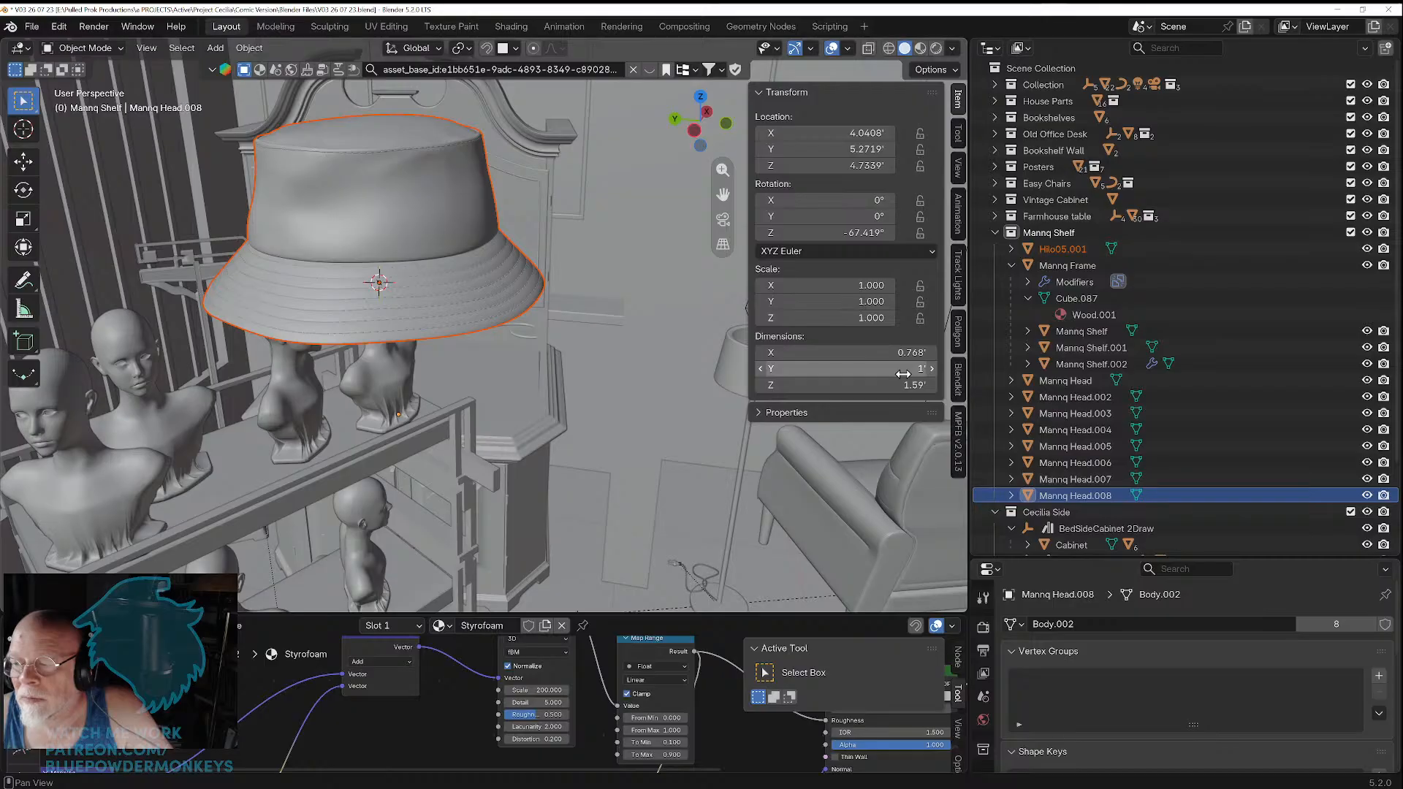
{"action": "left_click", "coordinate": [867, 319]}
{"action": "key", "text": "Return"}
{"action": "left_click", "coordinate": [870, 284]}
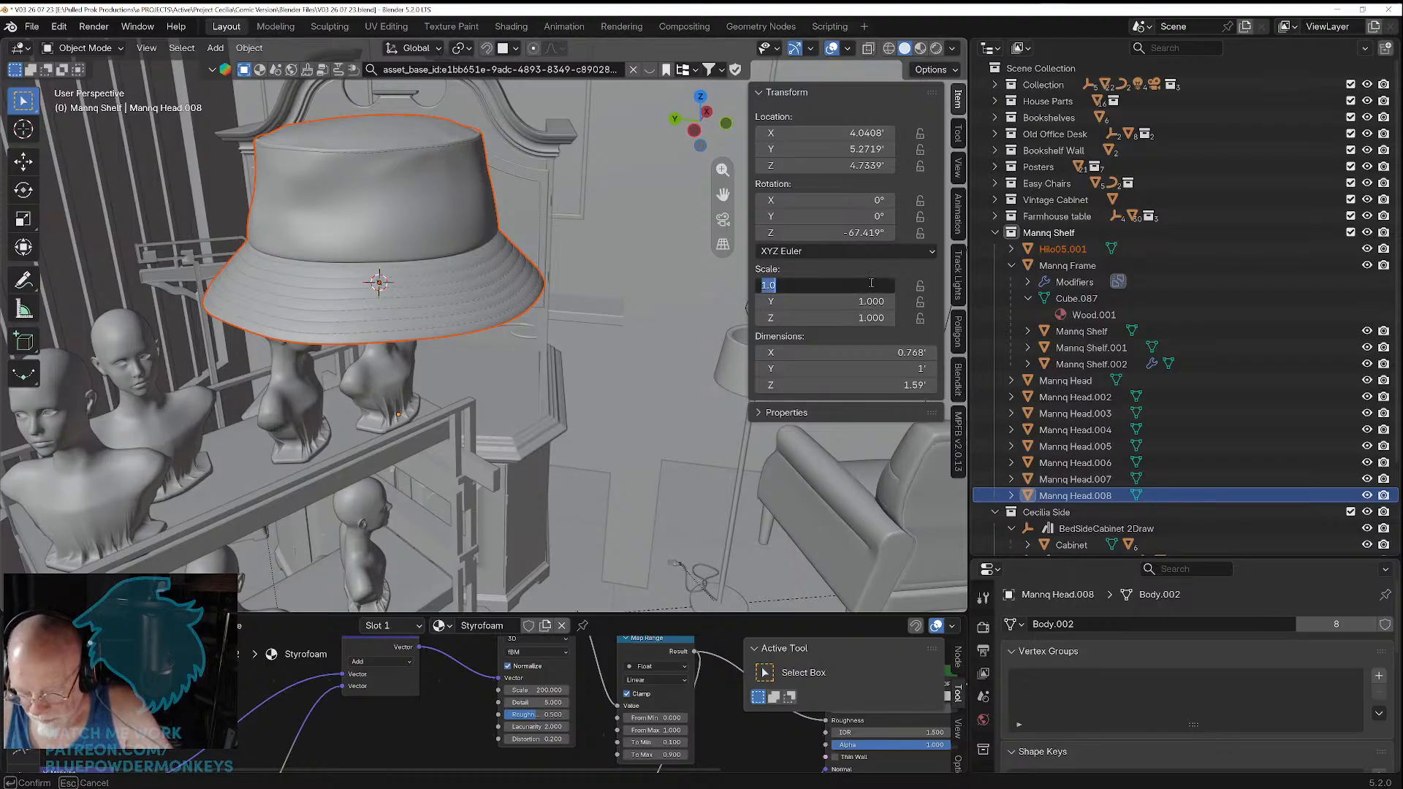
{"action": "type", "text": ".5"}
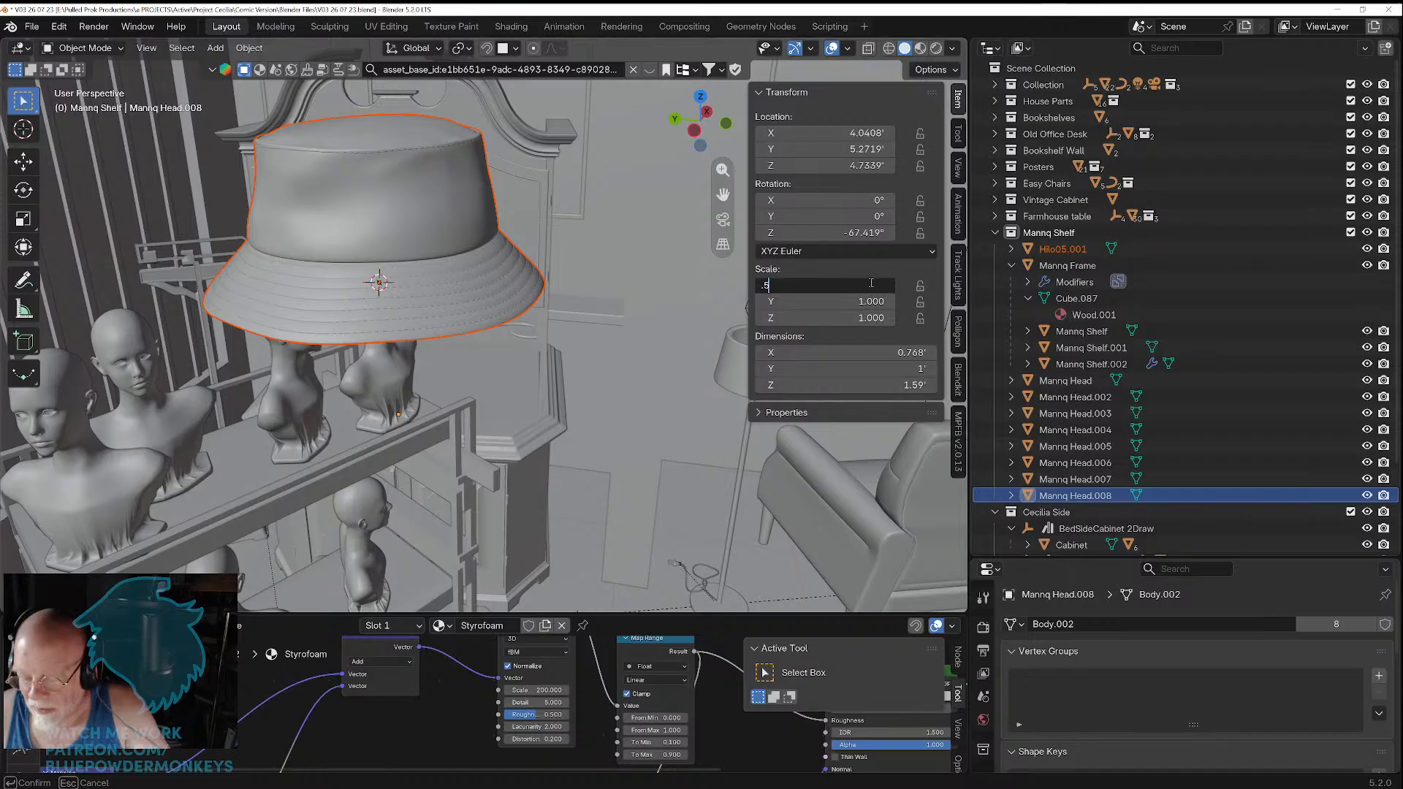
{"action": "key", "text": "Return"}
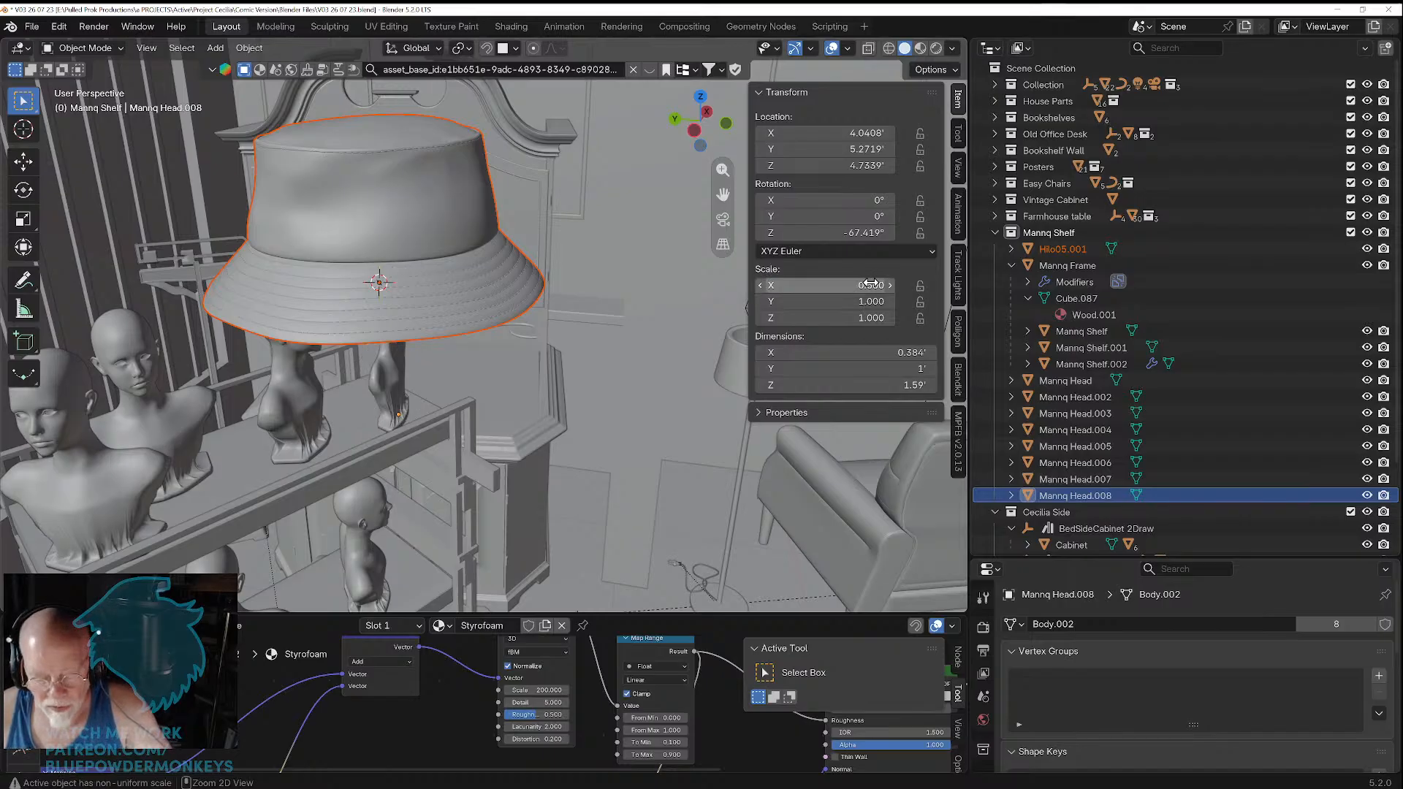
{"action": "key", "text": "ctrl+z"}
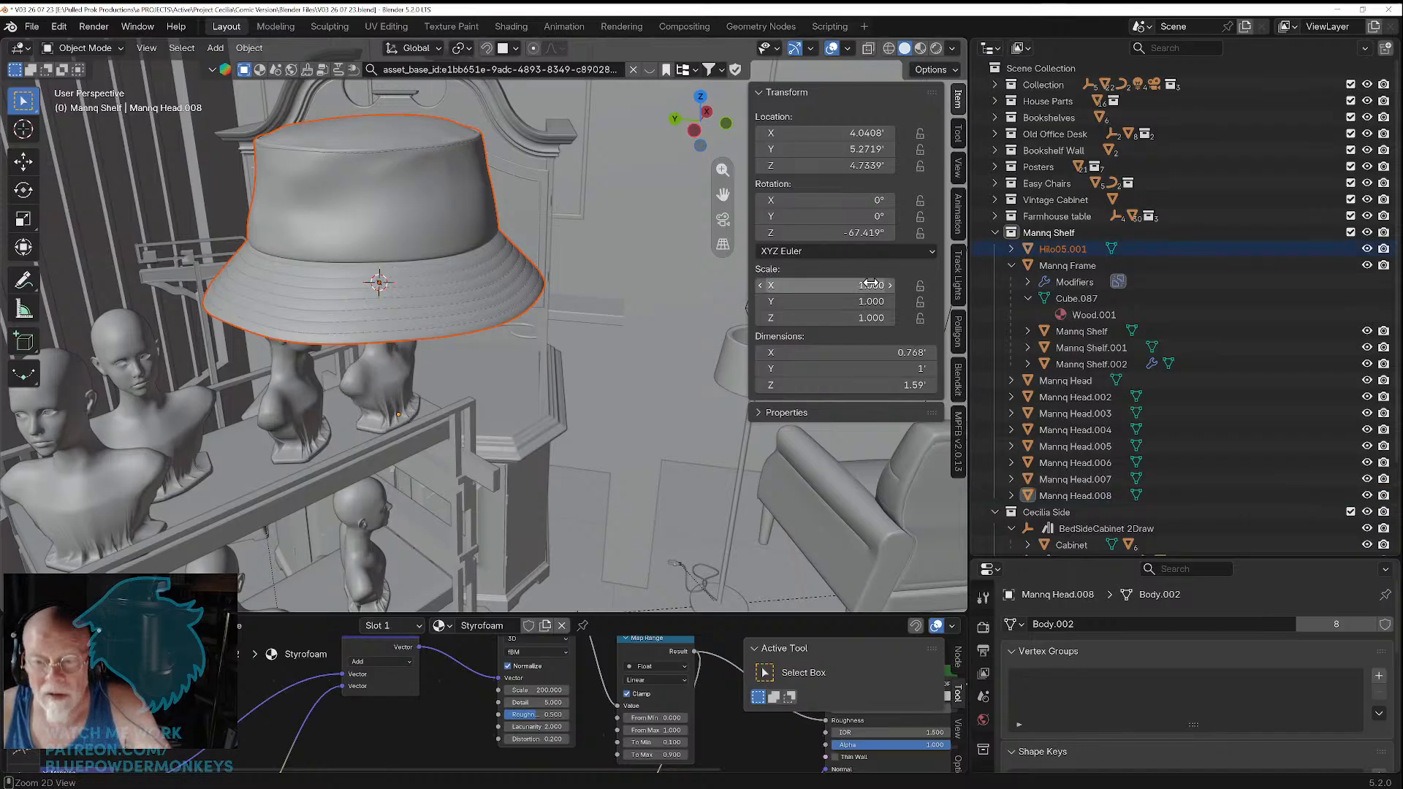
Step: Select the appended bucket hat and set its scale to 0.25 on all three axes
{"action": "left_click", "coordinate": [423, 191]}
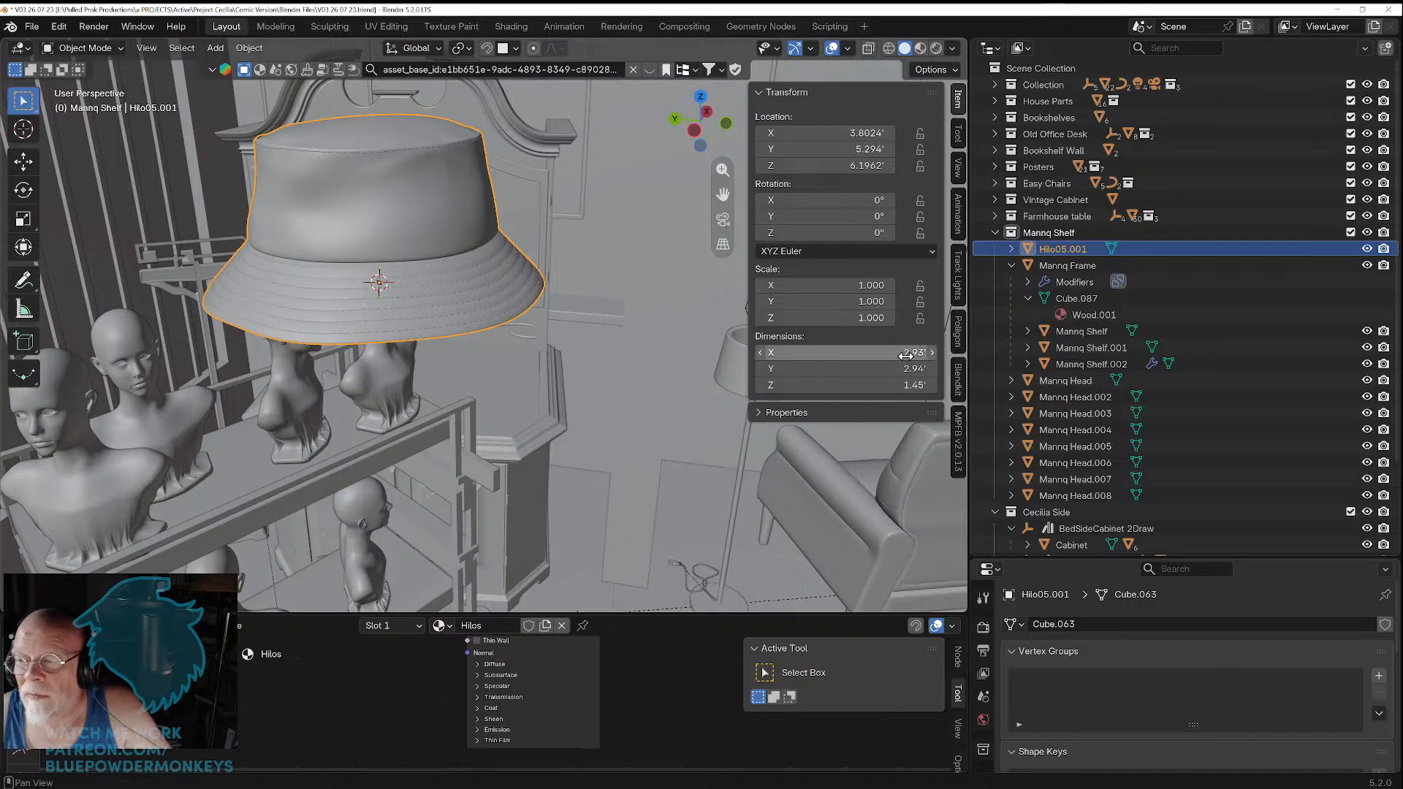
{"action": "left_click", "coordinate": [880, 318]}
{"action": "type", "text": ".2"}
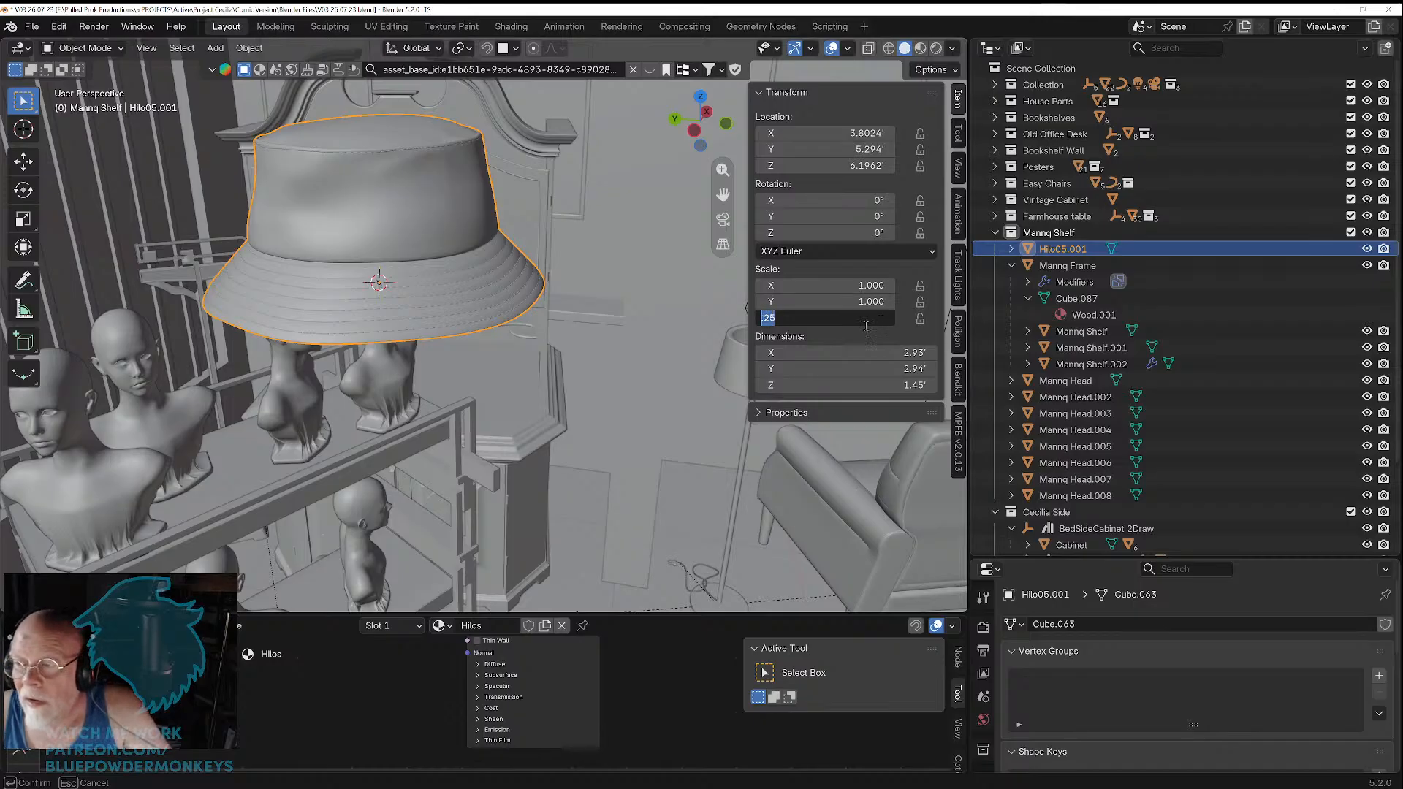
{"action": "type", "text": "5"}
{"action": "key", "text": "Return"}
{"action": "left_click", "coordinate": [869, 299]}
{"action": "type", "text": ".25"}
{"action": "key", "text": "Return"}
{"action": "left_click", "coordinate": [870, 285]}
{"action": "type", "text": ".25"}
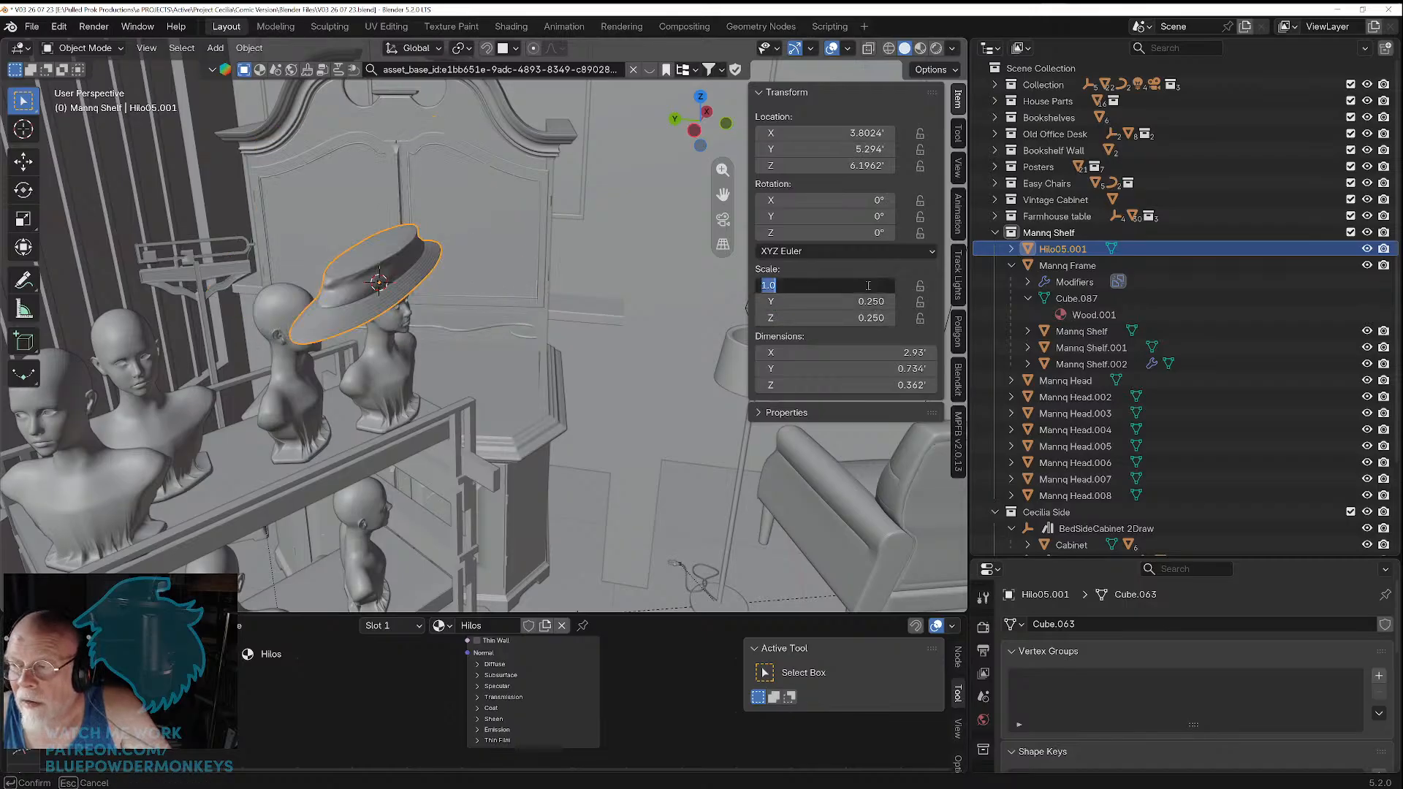
{"action": "key", "text": "Return"}
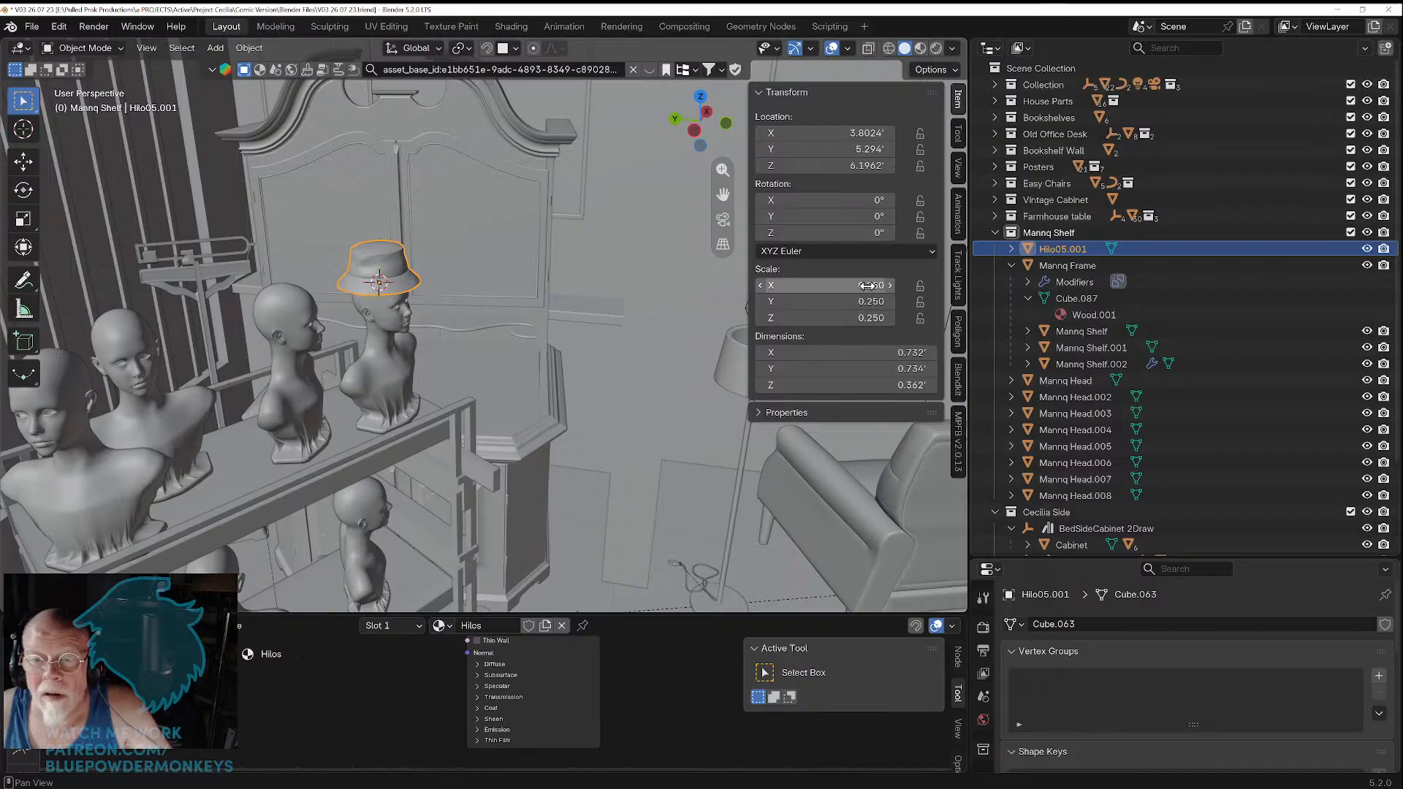
Step: Rename the bucket hat object as Hat
{"action": "scroll", "coordinate": [369, 311], "scroll_direction": "up", "scroll_amount": 3}
{"action": "mouse_move", "coordinate": [369, 310]}
{"action": "middle_mouse_down"}
{"action": "mouse_move", "coordinate": [377, 278]}
{"action": "mouse_move", "coordinate": [377, 306]}
{"action": "middle_mouse_up"}
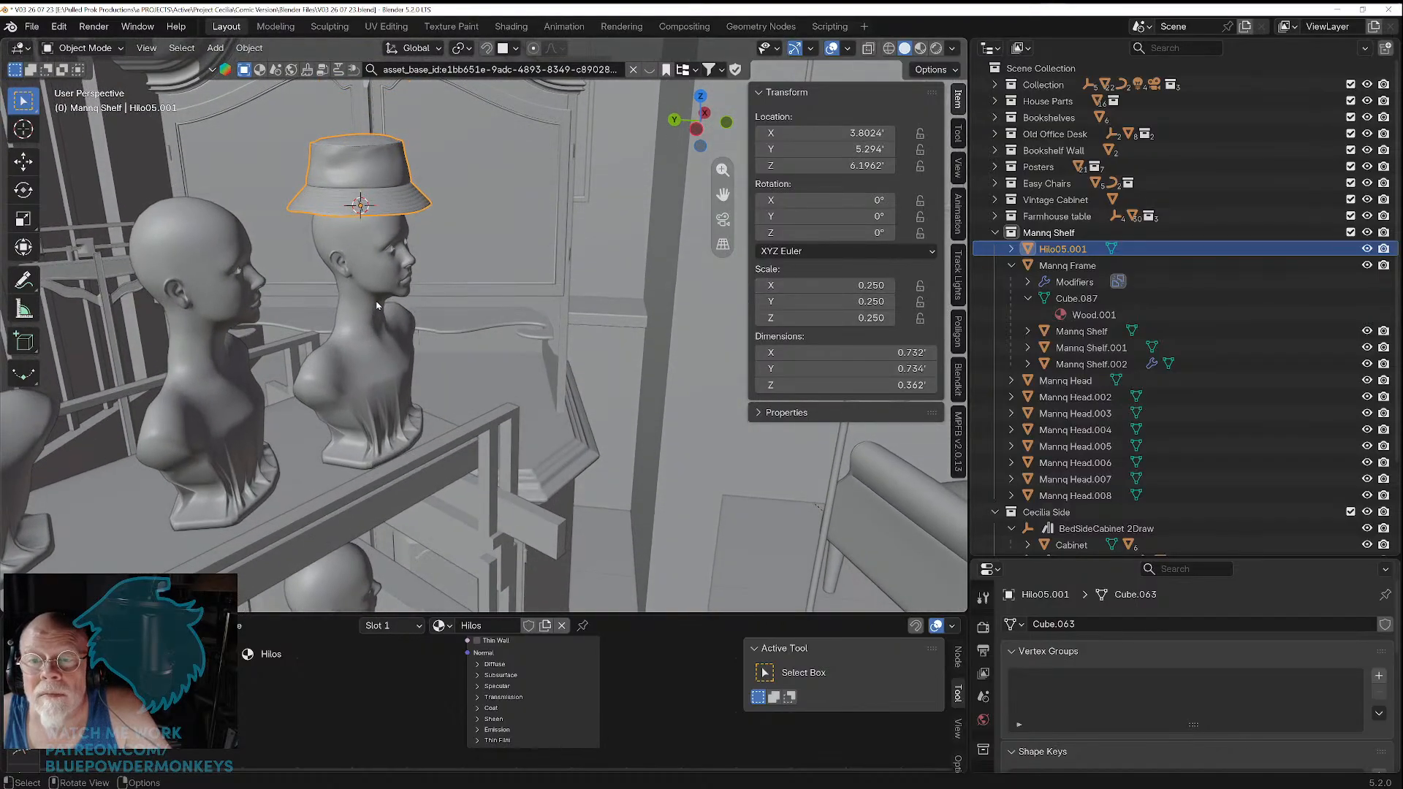
{"action": "scroll", "coordinate": [381, 286], "scroll_direction": "up", "scroll_amount": 1}
{"action": "scroll", "coordinate": [388, 274], "scroll_direction": "up", "scroll_amount": 4}
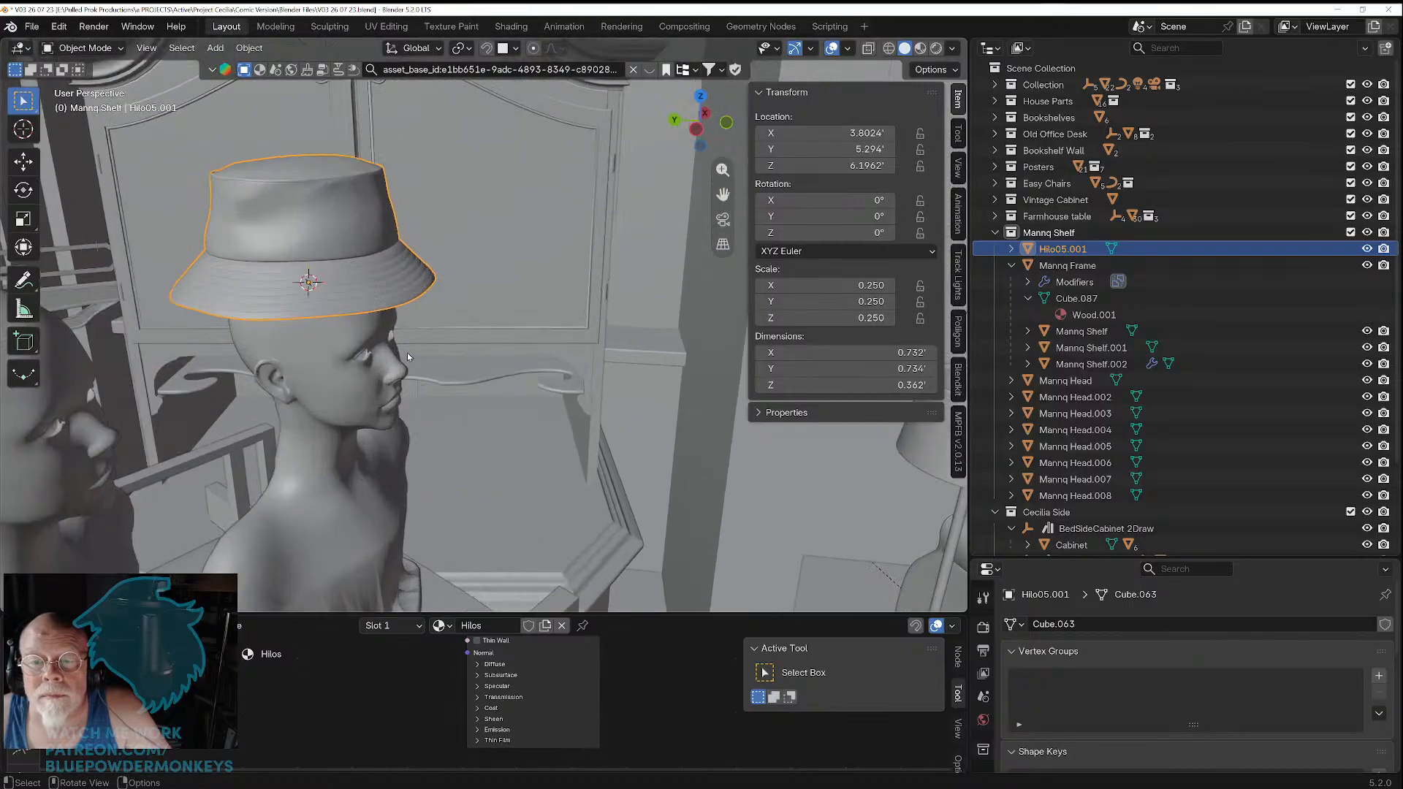
{"action": "mouse_move", "coordinate": [408, 357]}
{"action": "middle_mouse_down"}
{"action": "mouse_move", "coordinate": [404, 339]}
{"action": "mouse_move", "coordinate": [412, 350]}
{"action": "middle_mouse_up"}
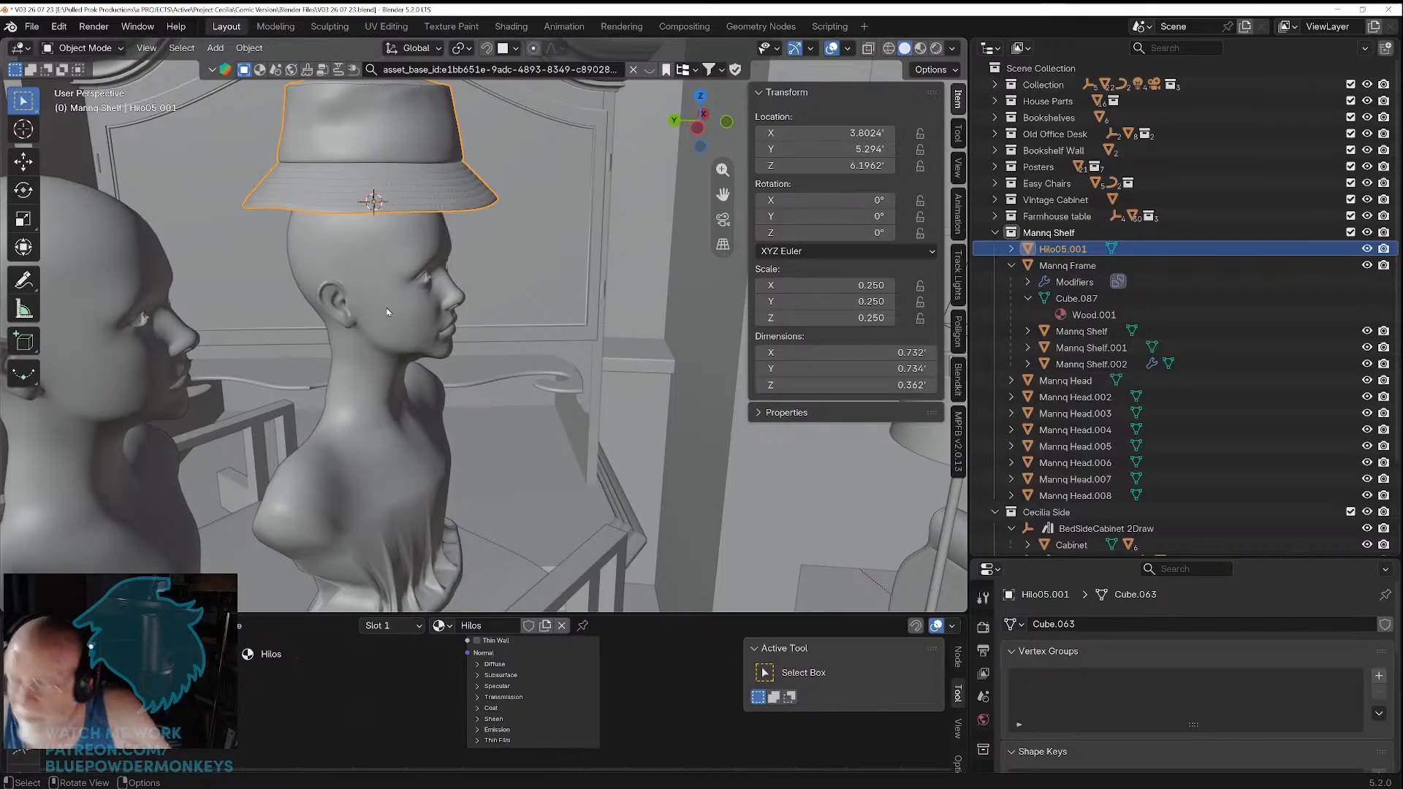
{"action": "double_click", "coordinate": [1062, 249]}
{"action": "type", "text": "Hat"}
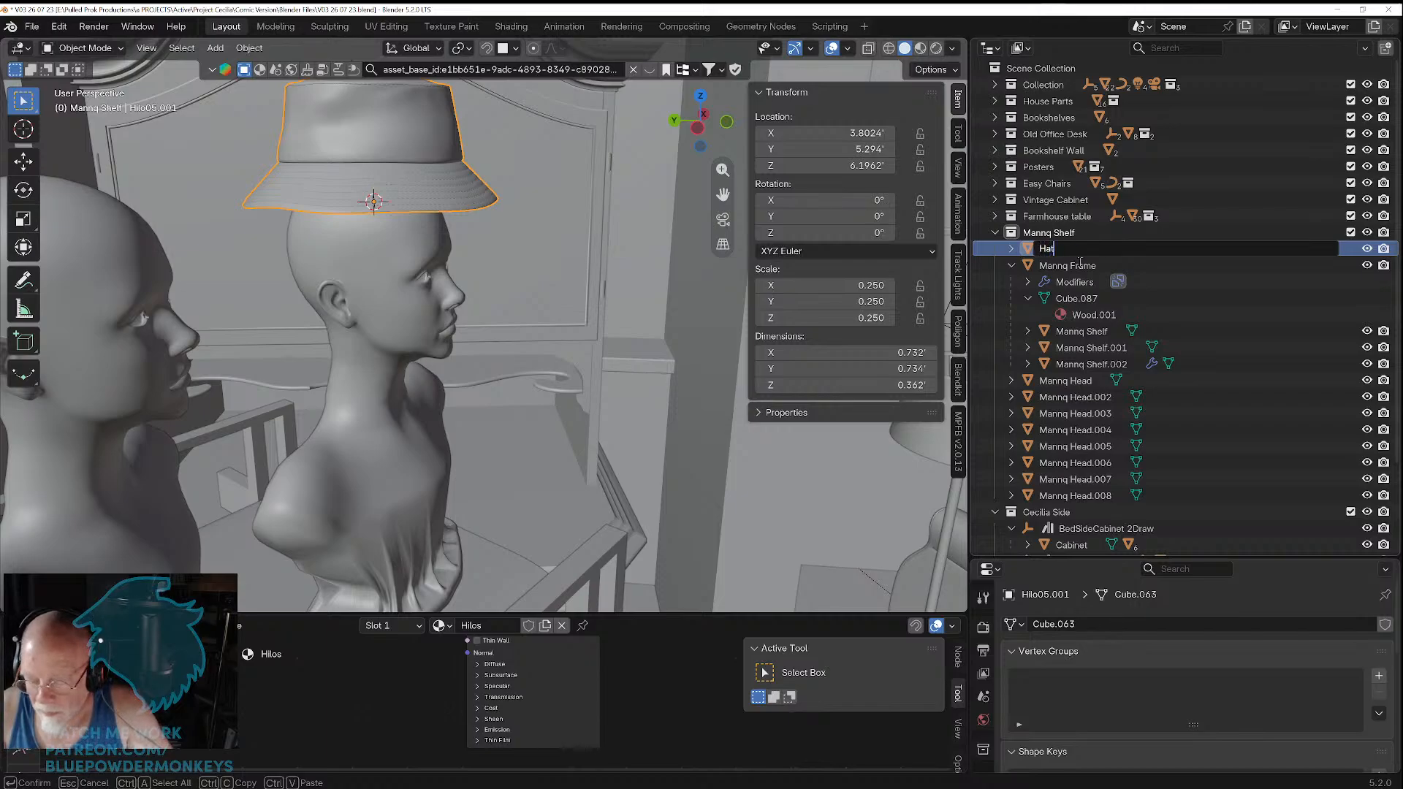
{"action": "key", "text": "Return"}
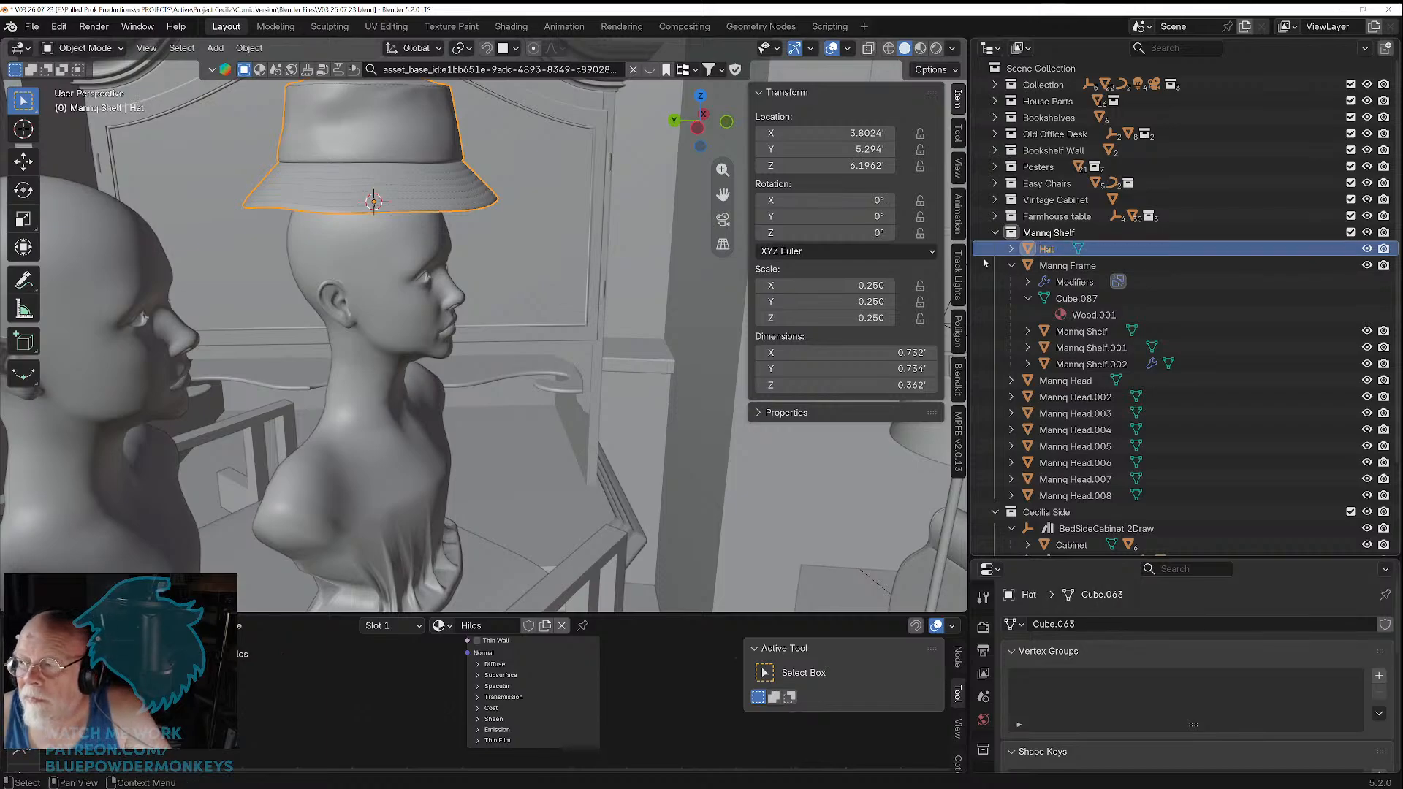
Step: Lower the hat vertically onto the mannequin head by about 0.238', to about Z 5.958'
{"action": "key", "text": "g"}
{"action": "key", "text": "z"}
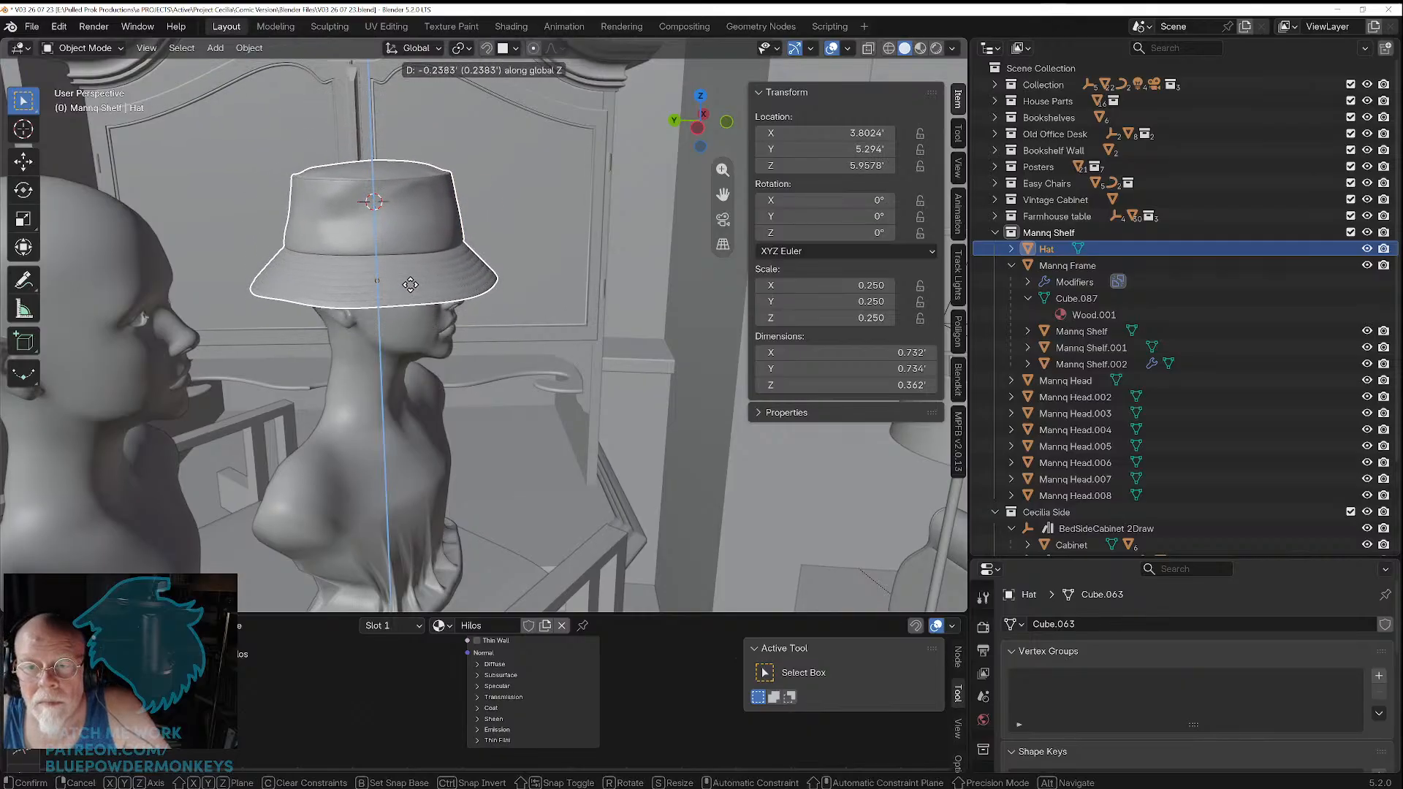
{"action": "left_click", "coordinate": [411, 290]}
Step: Working from the top view, slide the hat over the head, keeping its height, to about X 3.965' and Y 5.362'
{"action": "middle_click_drag", "start_coordinate": [421, 280], "coordinate": [304, 314]}
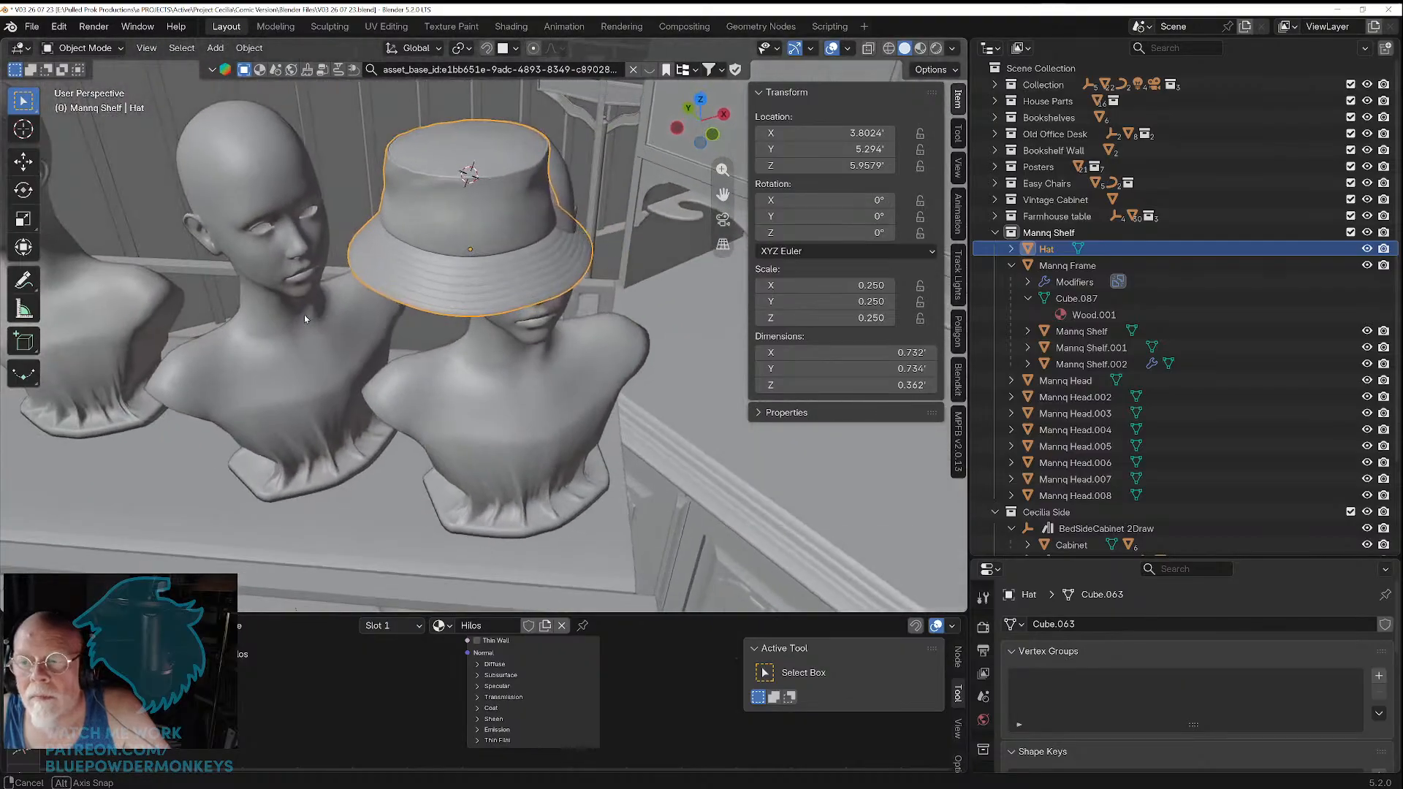
{"action": "middle_click_drag", "start_coordinate": [542, 300], "coordinate": [501, 276]}
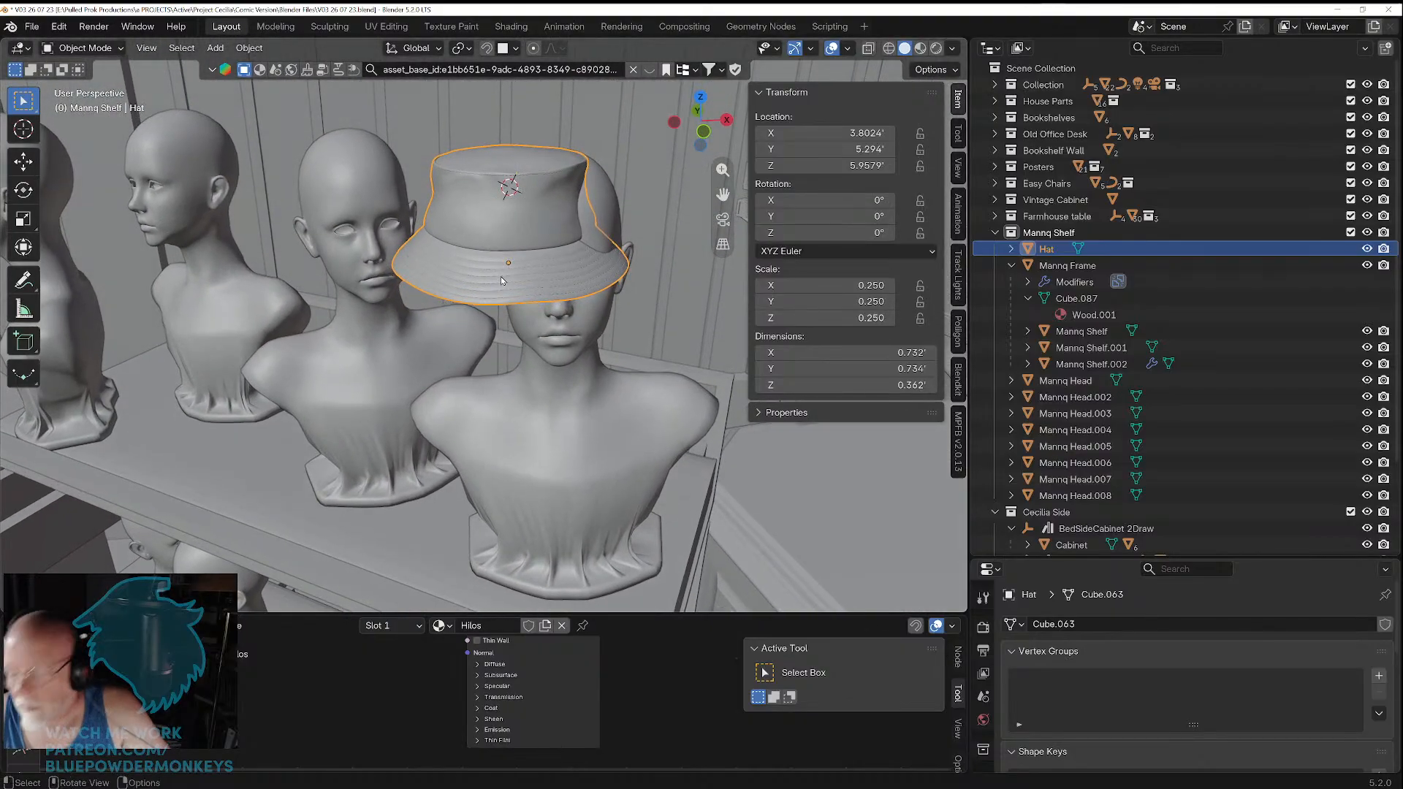
{"action": "key", "text": "KP_7"}
{"action": "middle_click_drag", "start_coordinate": [558, 225], "coordinate": [440, 334], "text": "shift"}
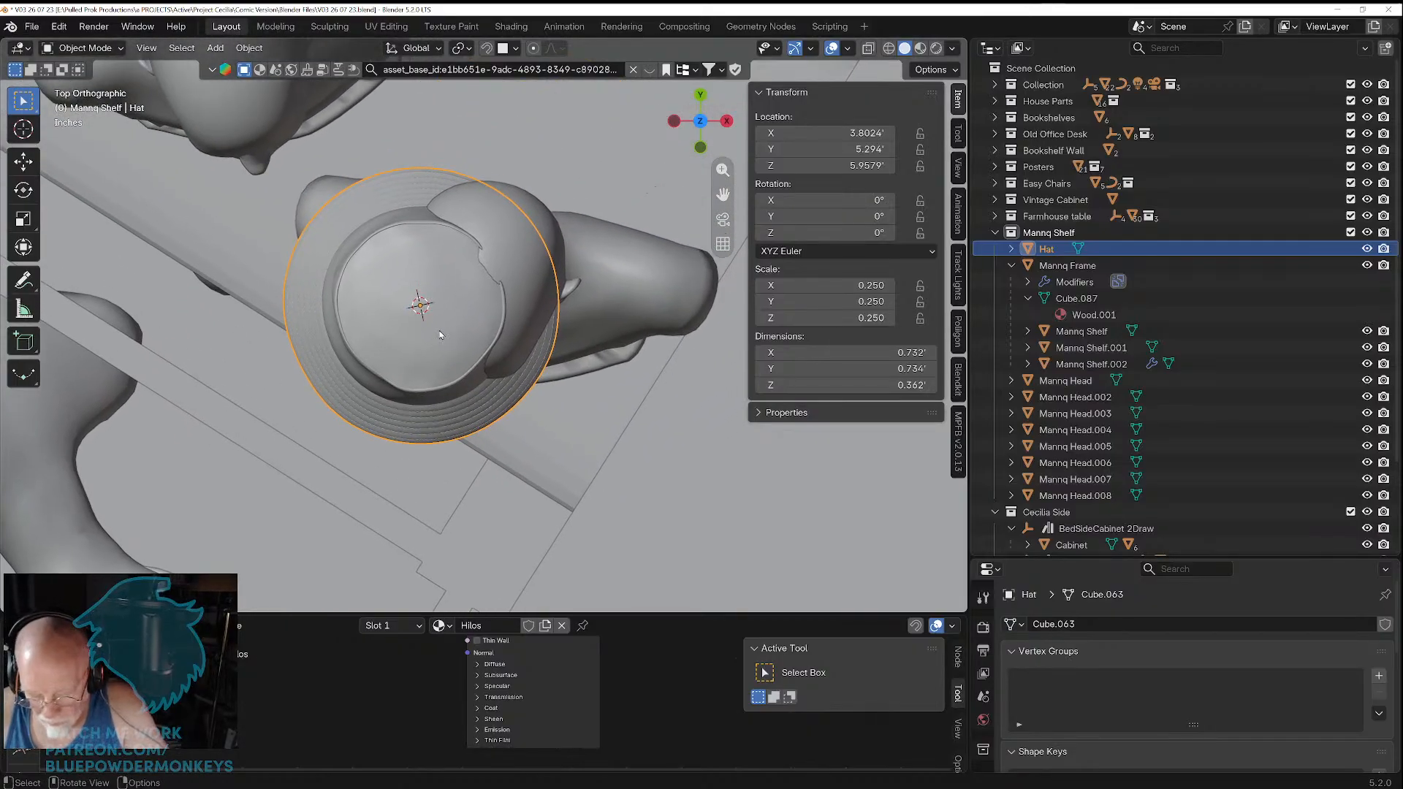
{"action": "key", "text": "g"}
{"action": "key", "text": "shift+z"}
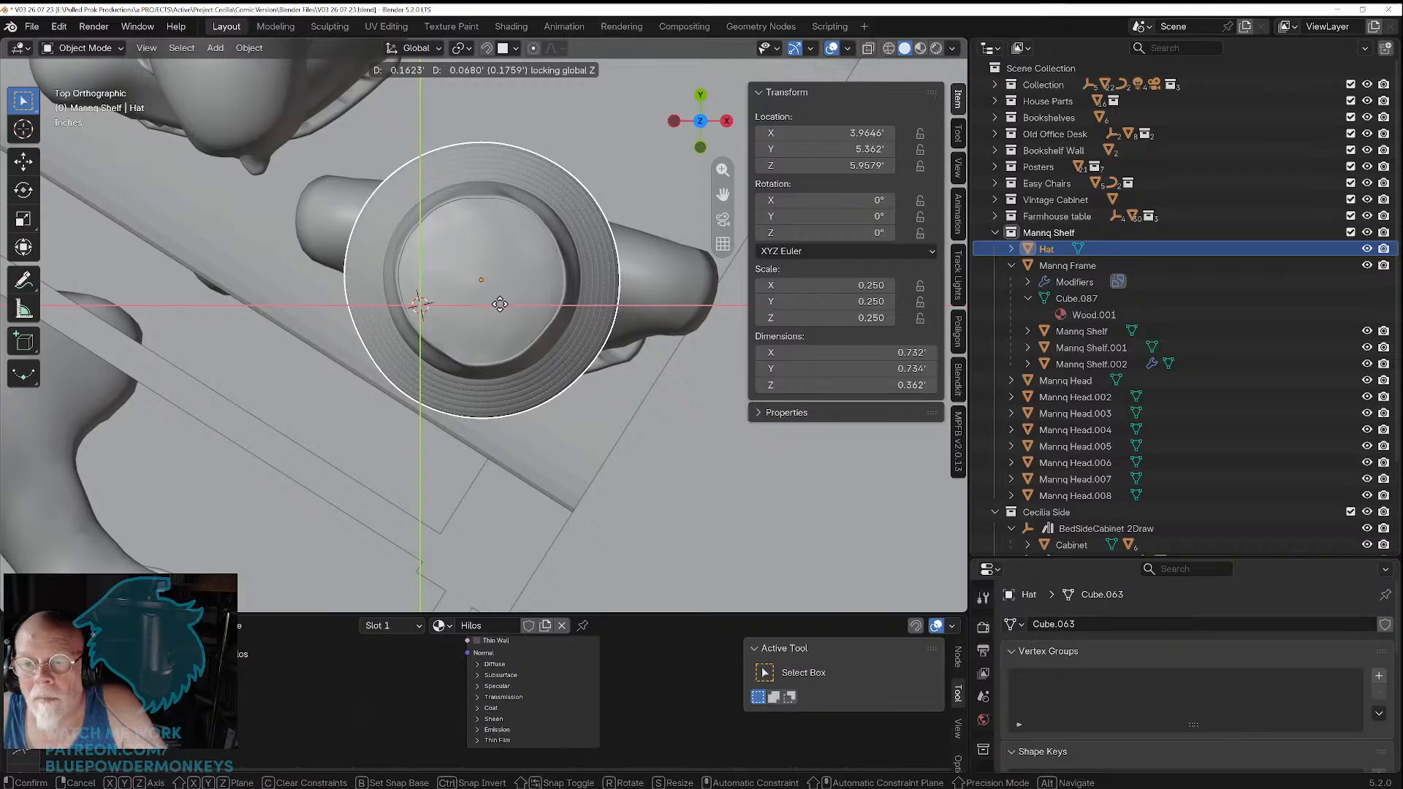
{"action": "left_click", "coordinate": [499, 304]}
Step: Tilt the hat to match the head with a rotation of 15° on Y and -38° on Z
{"action": "middle_click_drag", "start_coordinate": [509, 318], "coordinate": [601, 109]}
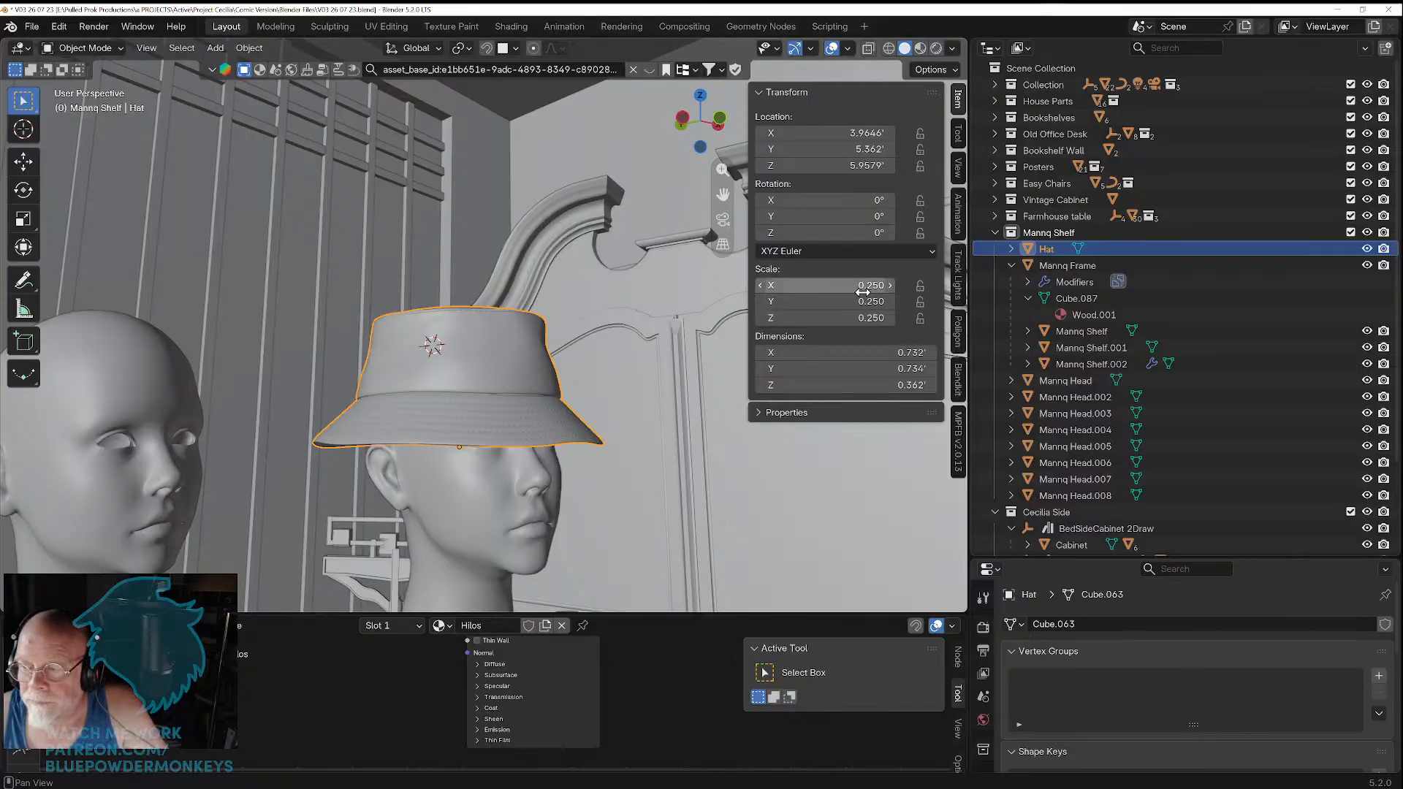
{"action": "mouse_move", "coordinate": [848, 232]}
{"action": "left_mouse_down"}
{"action": "mouse_move", "coordinate": [948, 232]}
{"action": "mouse_move", "coordinate": [848, 232]}
{"action": "mouse_move", "coordinate": [863, 216]}
{"action": "left_mouse_up"}
{"action": "middle_click_drag", "start_coordinate": [607, 395], "coordinate": [504, 377]}
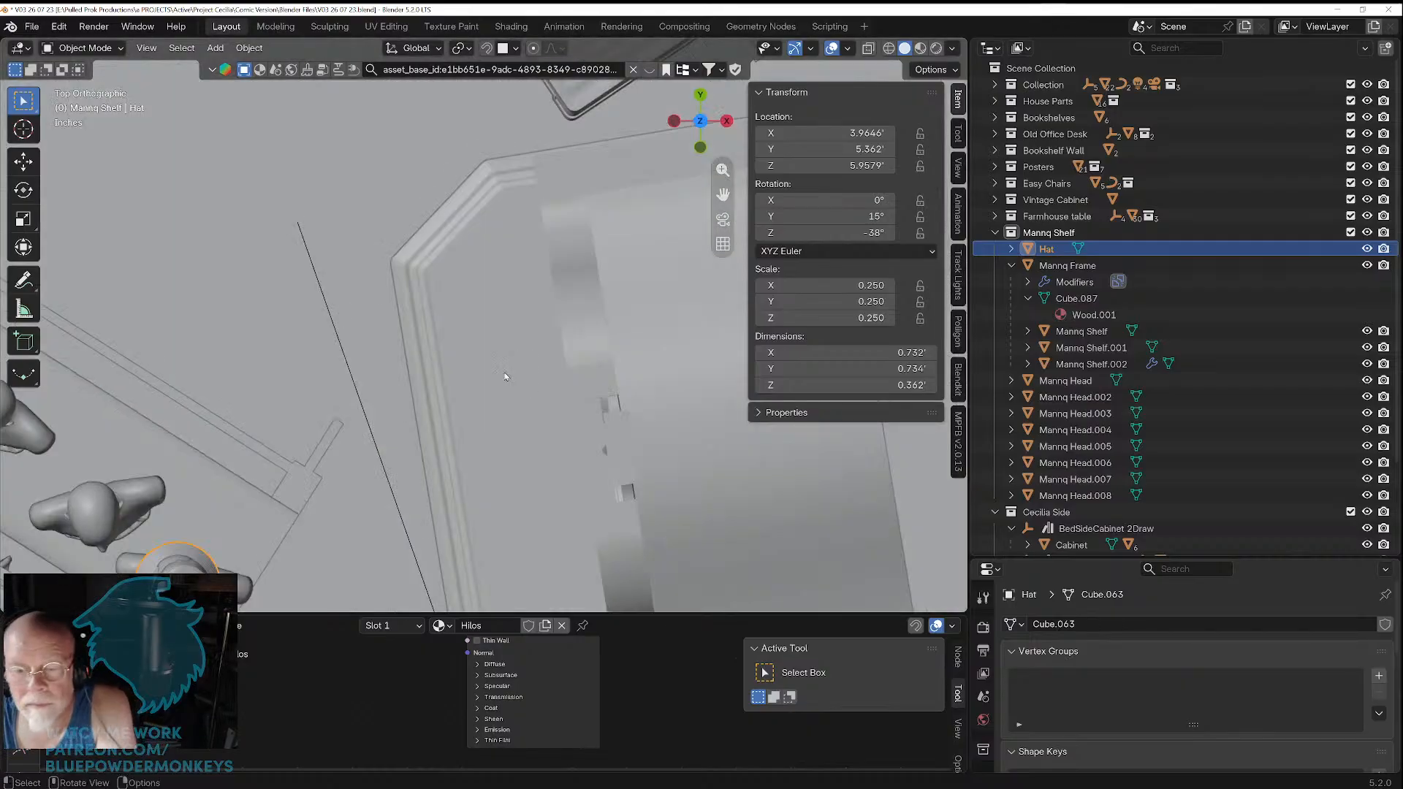
Step: Center the tilted hat on the head from above, keeping its height, at about X 3.949' and Y 5.374'
{"action": "middle_click_drag", "start_coordinate": [273, 415], "coordinate": [489, 388], "text": "shift"}
{"action": "scroll", "coordinate": [436, 454], "scroll_direction": "up", "scroll_amount": 2}
{"action": "scroll", "coordinate": [488, 391], "scroll_direction": "up", "scroll_amount": 4}
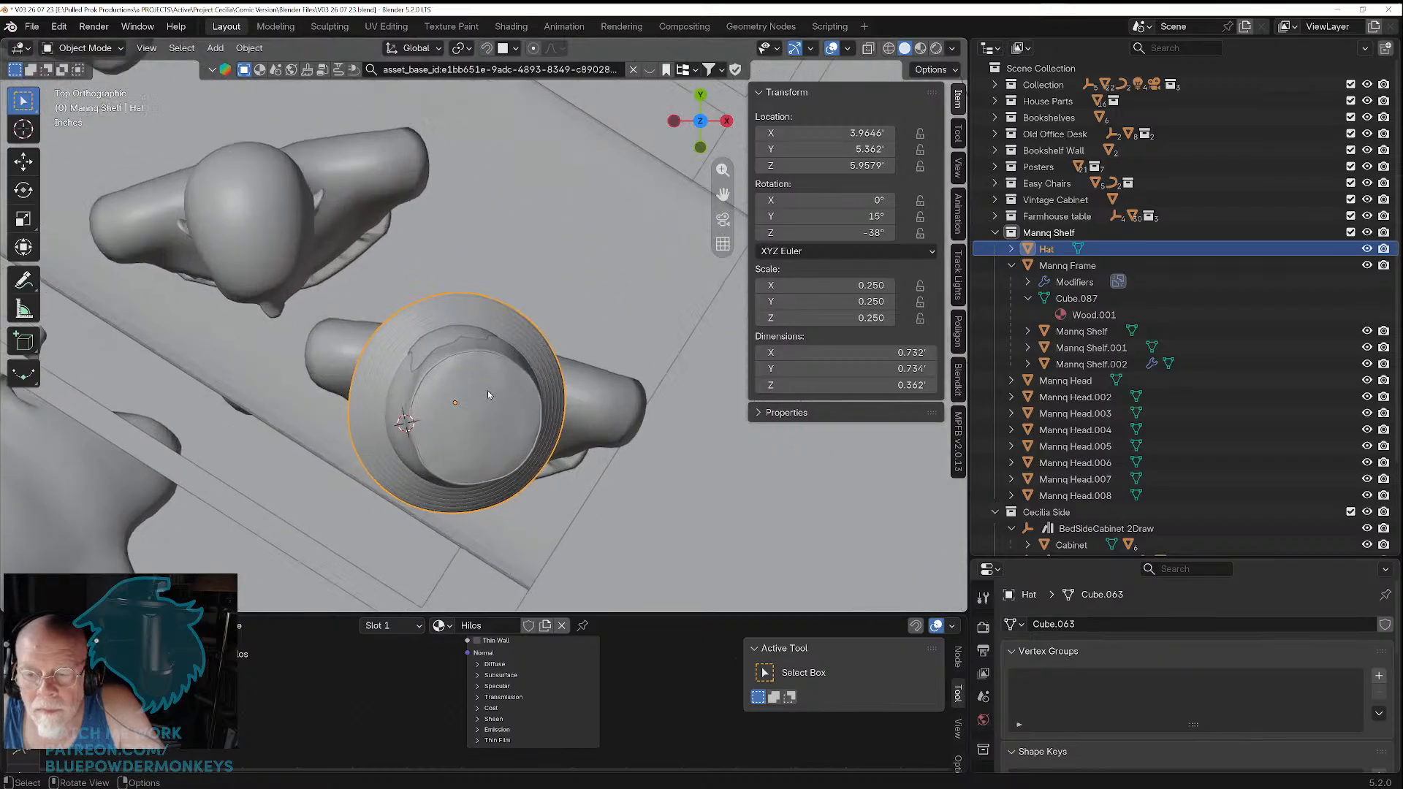
{"action": "key", "text": "g"}
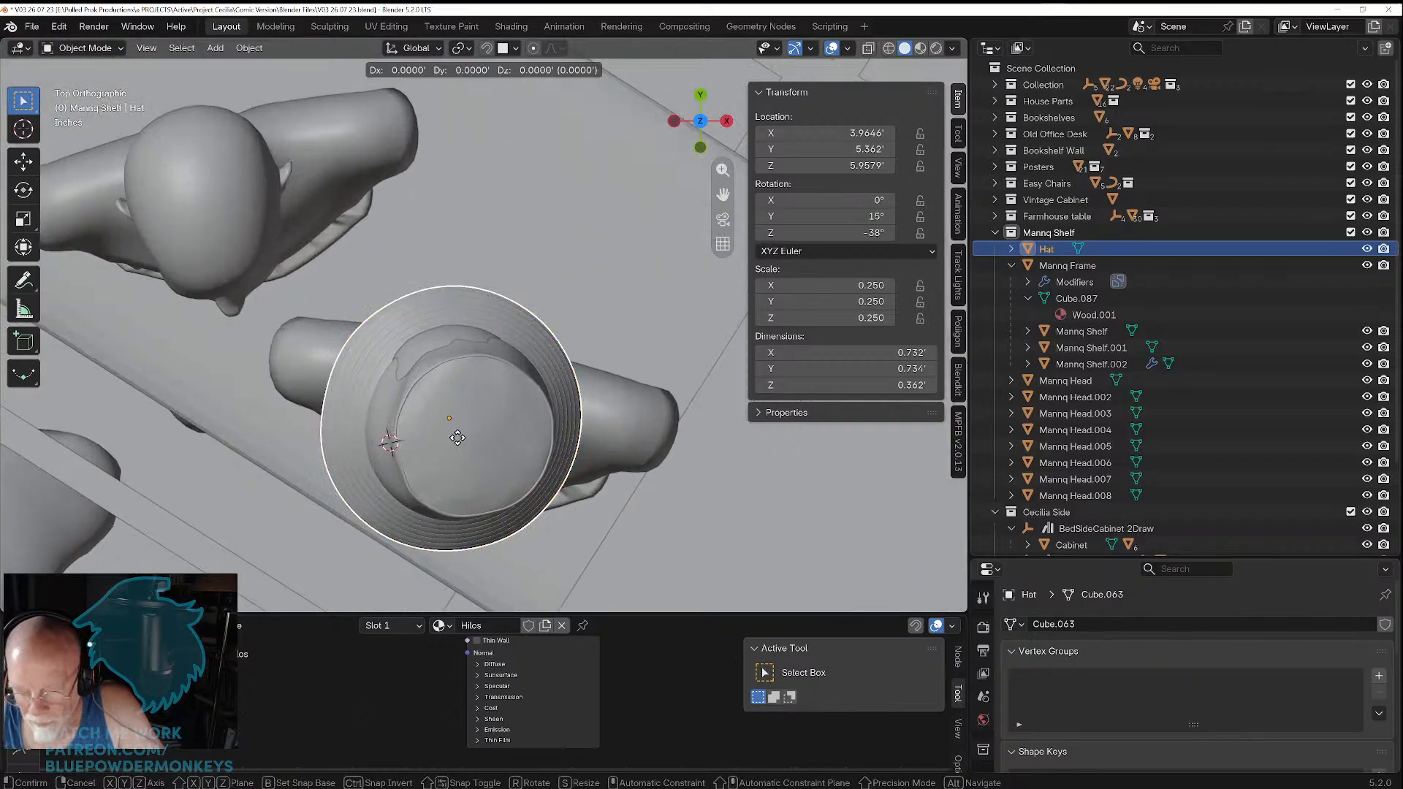
{"action": "key", "text": "shift+z"}
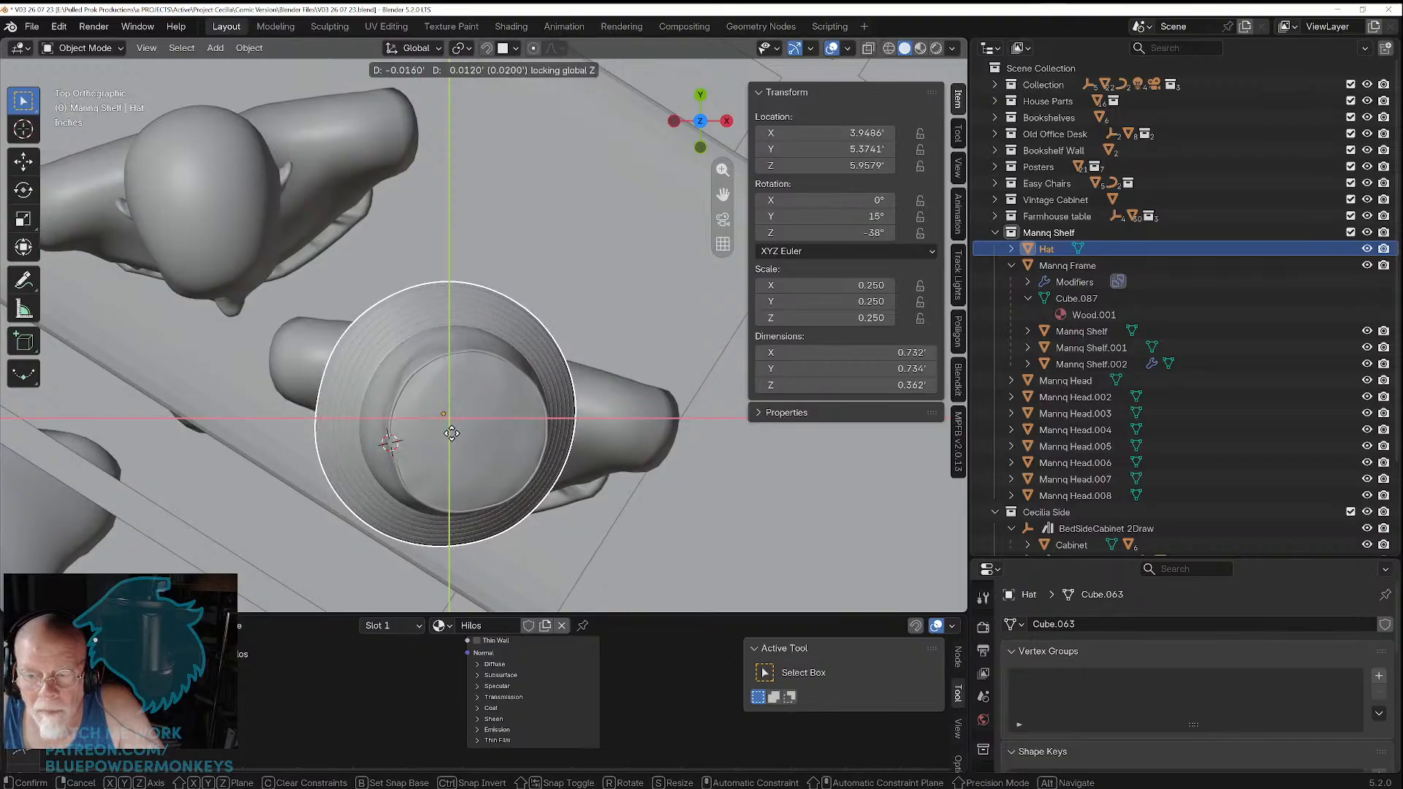
{"action": "left_click", "coordinate": [451, 434]}
Step: Enlarge the hat slightly by setting its scale to 0.26 on all three axes
{"action": "middle_click_drag", "start_coordinate": [452, 439], "coordinate": [431, 402]}
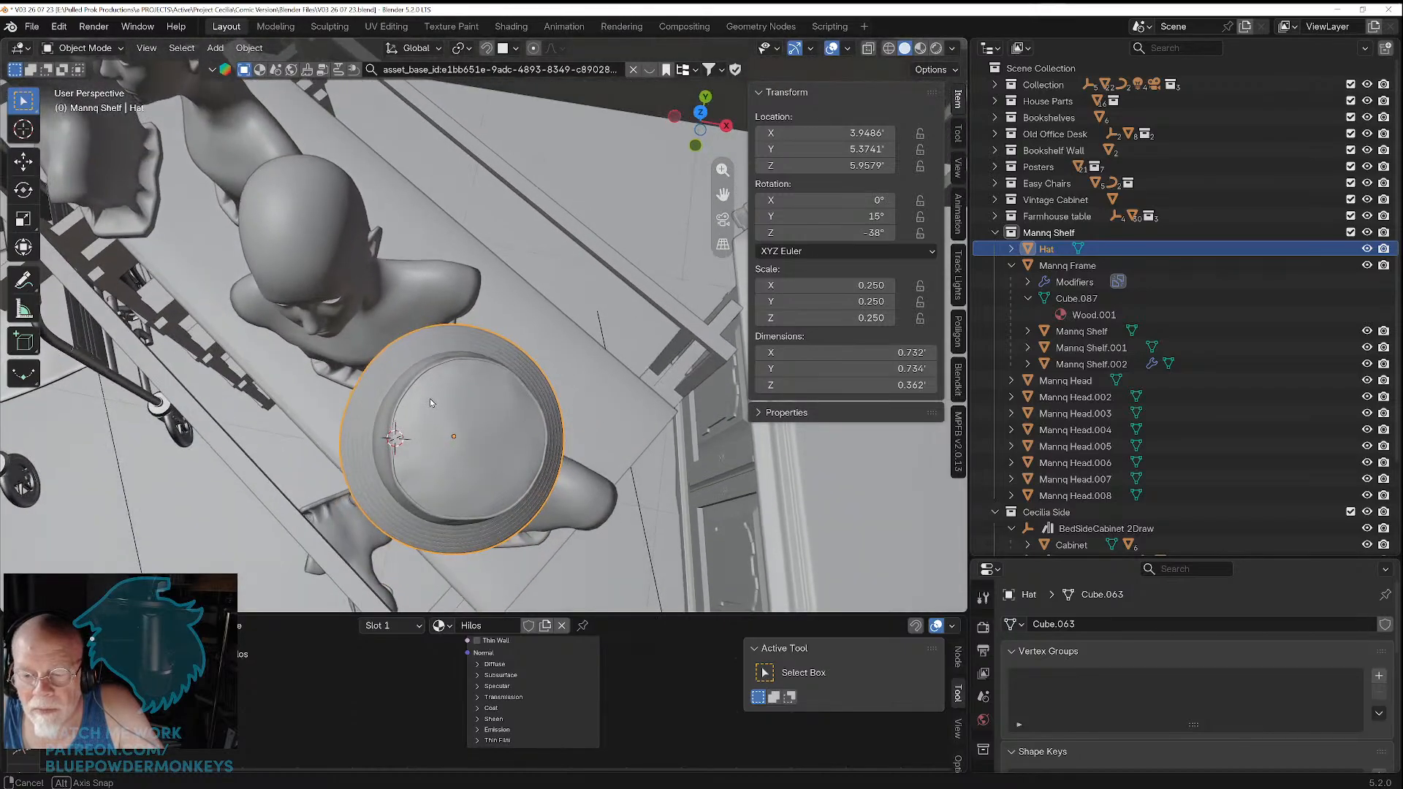
{"action": "left_click", "coordinate": [867, 285]}
{"action": "key", "text": "BackSpace"}
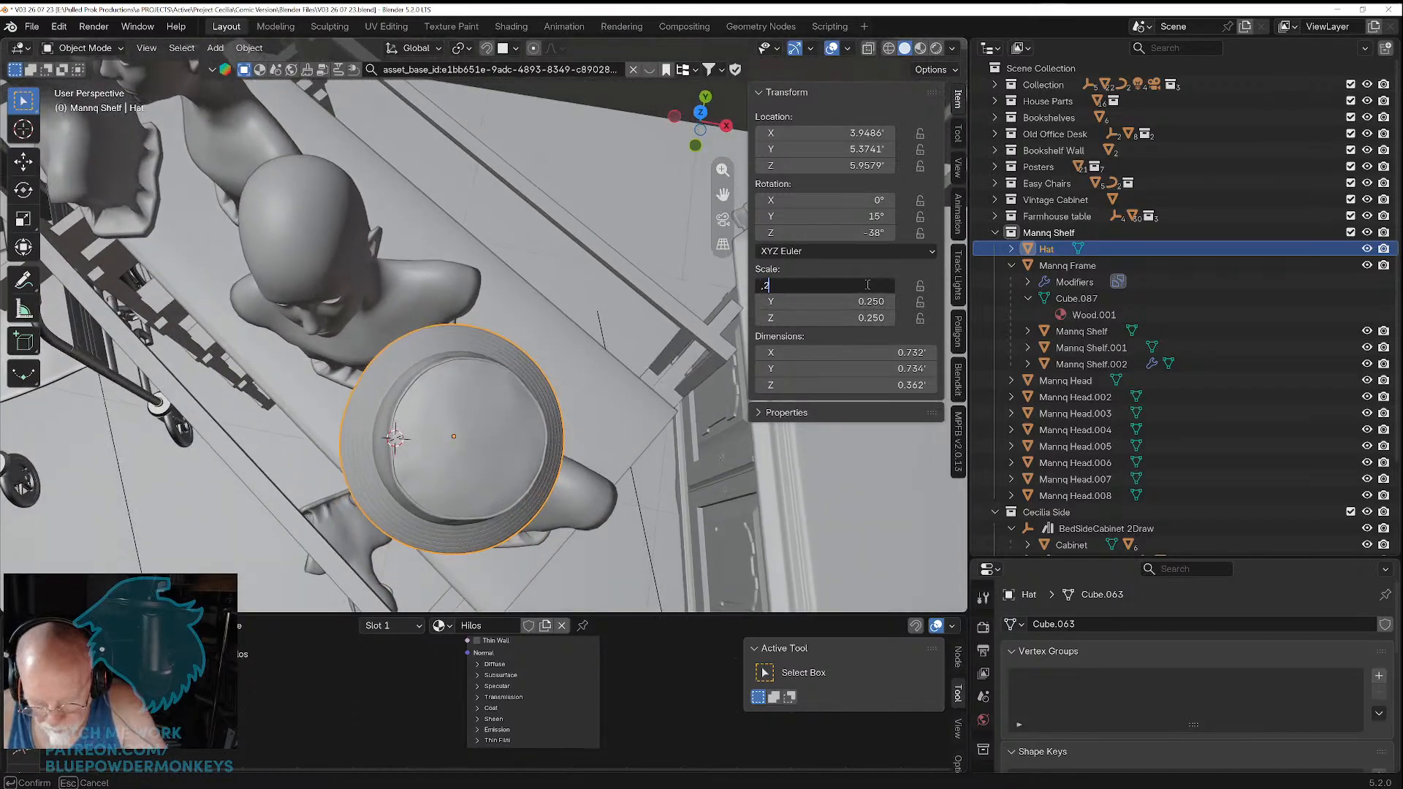
{"action": "type", "text": ",26"}
{"action": "key", "text": "Return"}
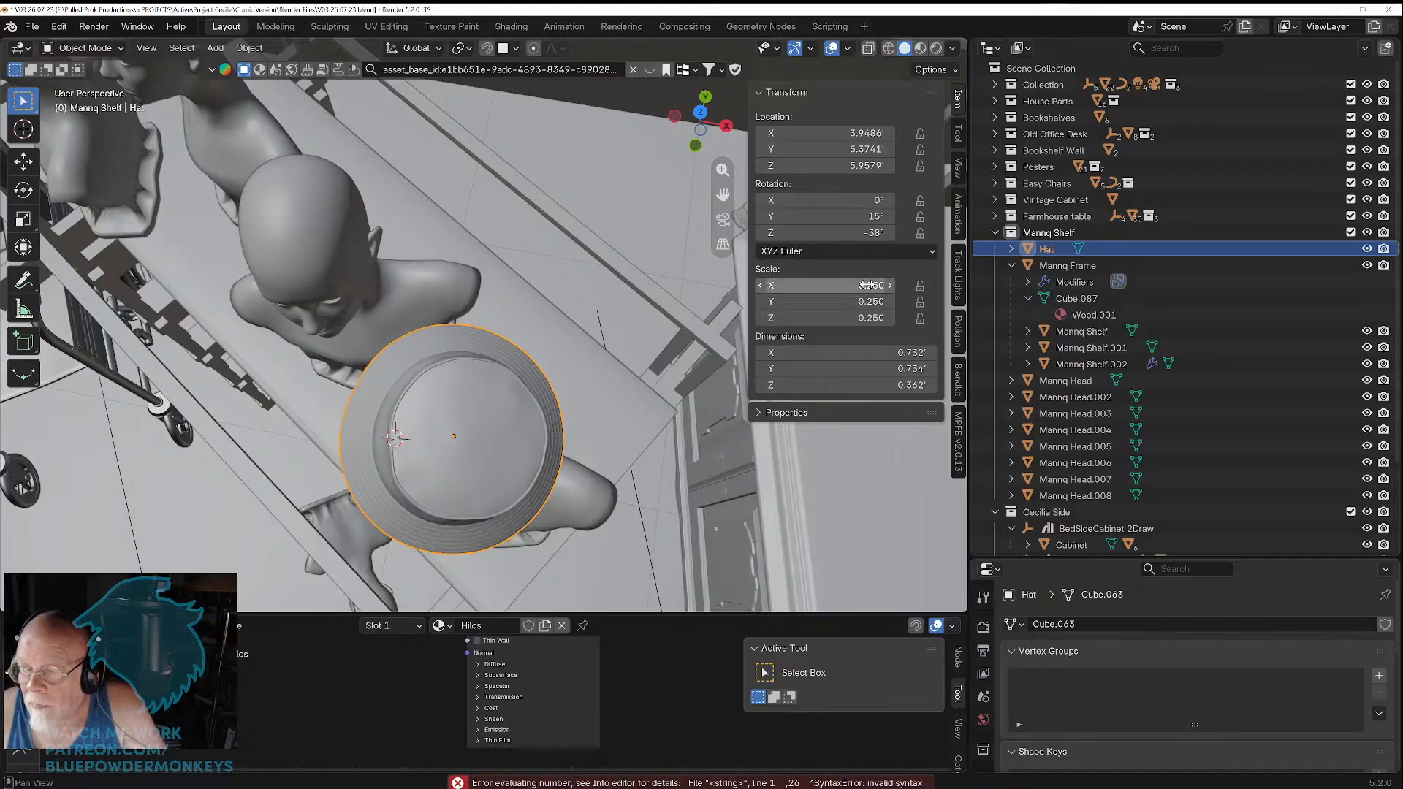
{"action": "left_click", "coordinate": [868, 285]}
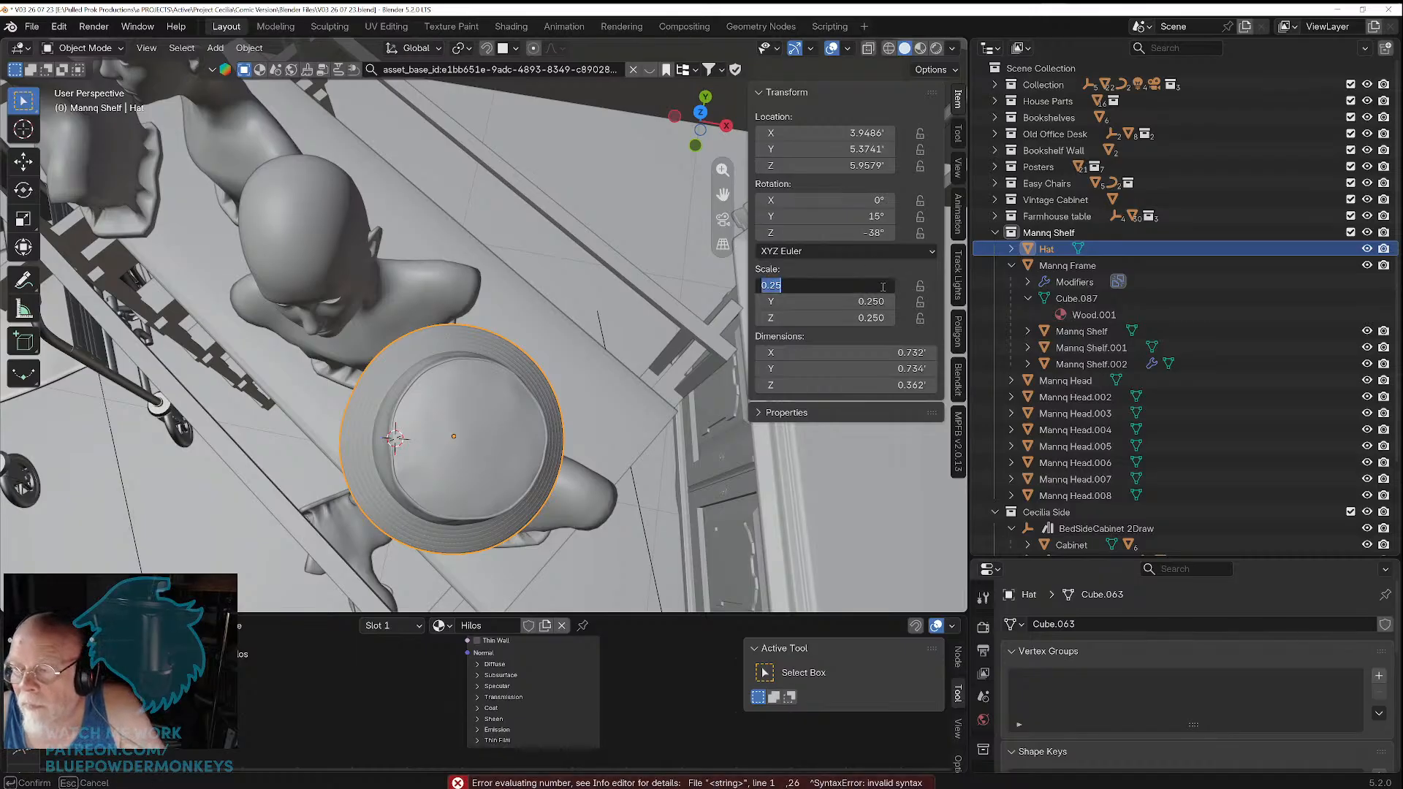
{"action": "key", "text": "BackSpace"}
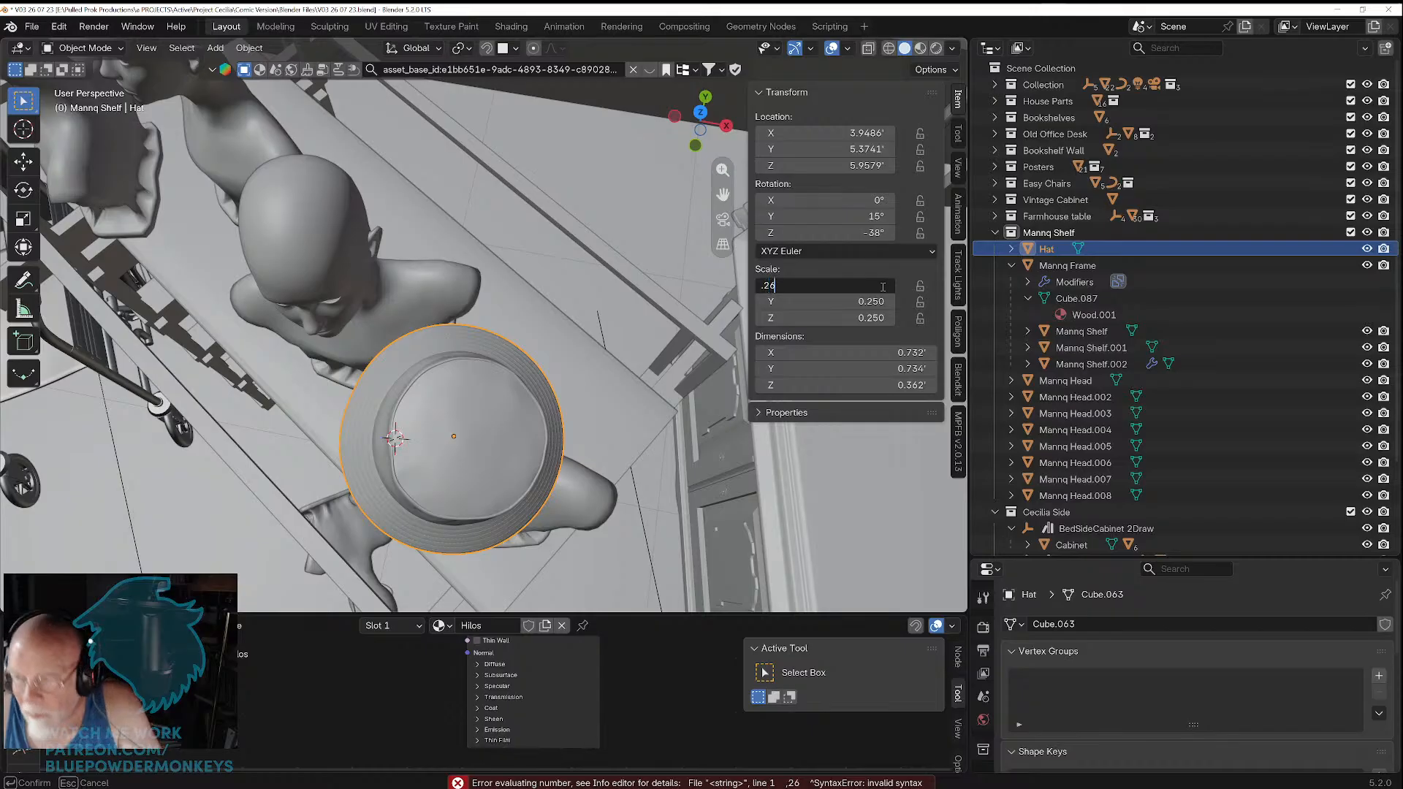
{"action": "key", "text": "ctrl+a"}
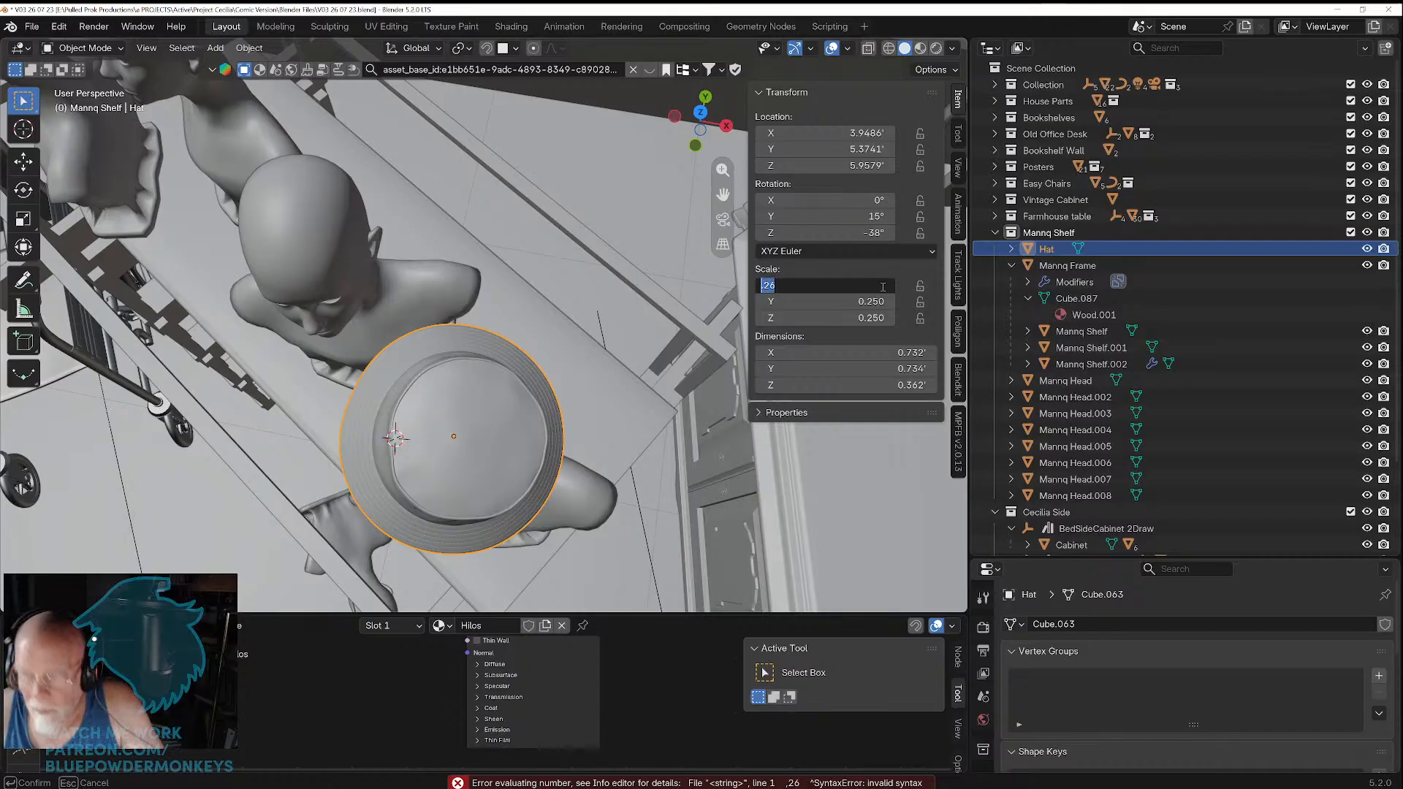
{"action": "left_click", "coordinate": [875, 301]}
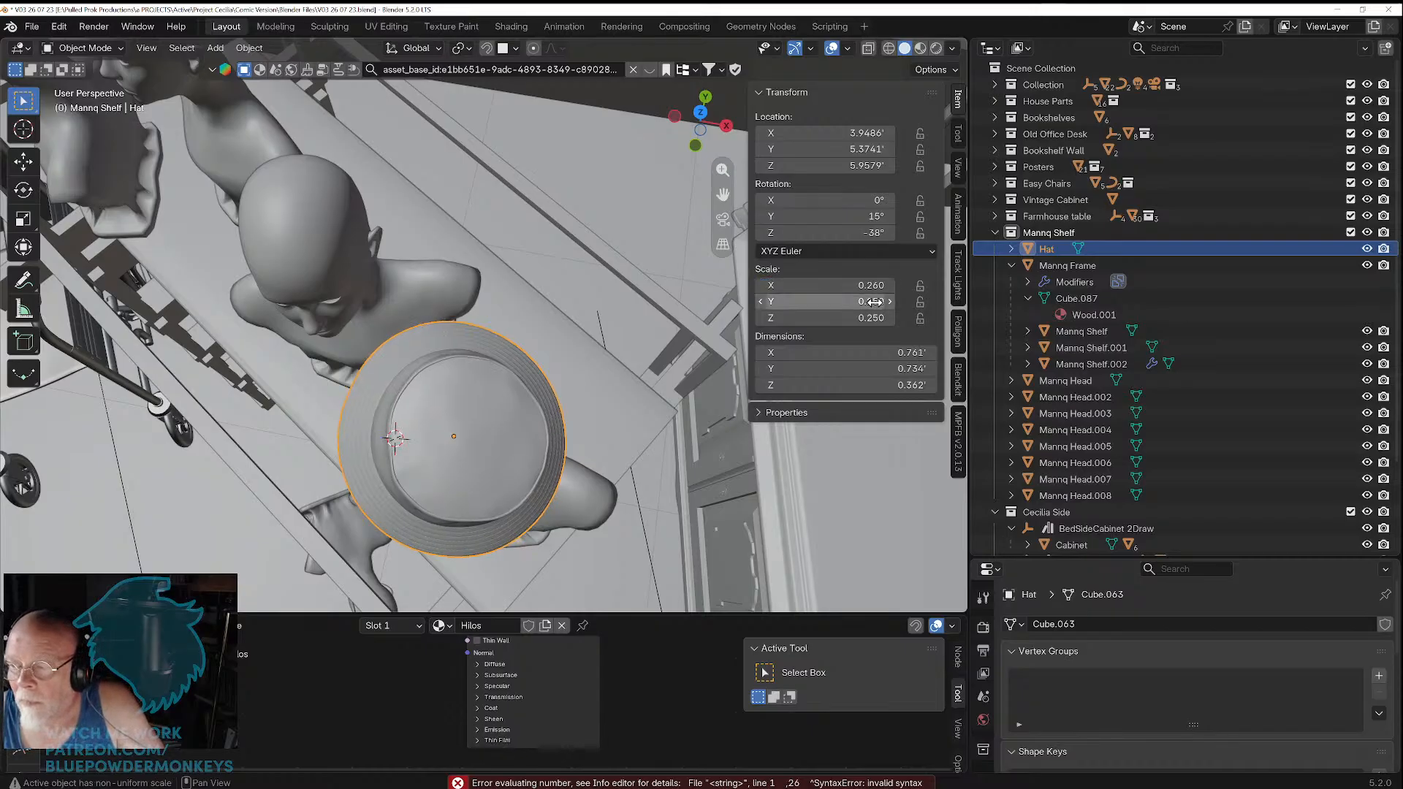
{"action": "type", "text": ".26"}
{"action": "left_click", "coordinate": [869, 318]}
{"action": "left_click", "coordinate": [868, 319]}
{"action": "type", "text": ".26"}
{"action": "key", "text": "Return"}
Step: Lower the hat vertically onto the head to about Z 5.932' and save the file
{"action": "middle_click_drag", "start_coordinate": [566, 414], "coordinate": [586, 284]}
{"action": "middle_click_drag", "start_coordinate": [558, 223], "coordinate": [661, 263]}
{"action": "scroll", "coordinate": [544, 297], "scroll_direction": "up", "scroll_amount": 2}
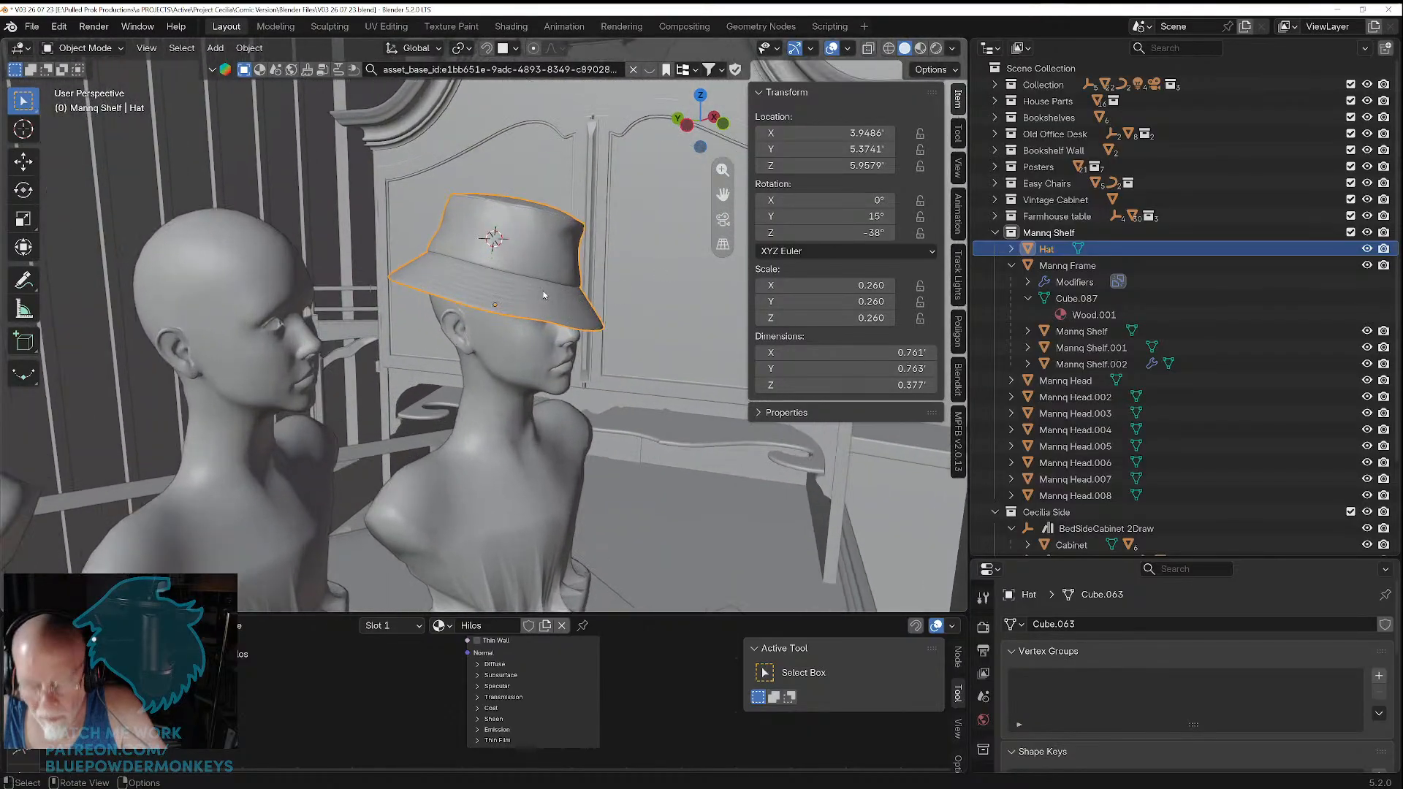
{"action": "key", "text": "g"}
{"action": "key", "text": "z"}
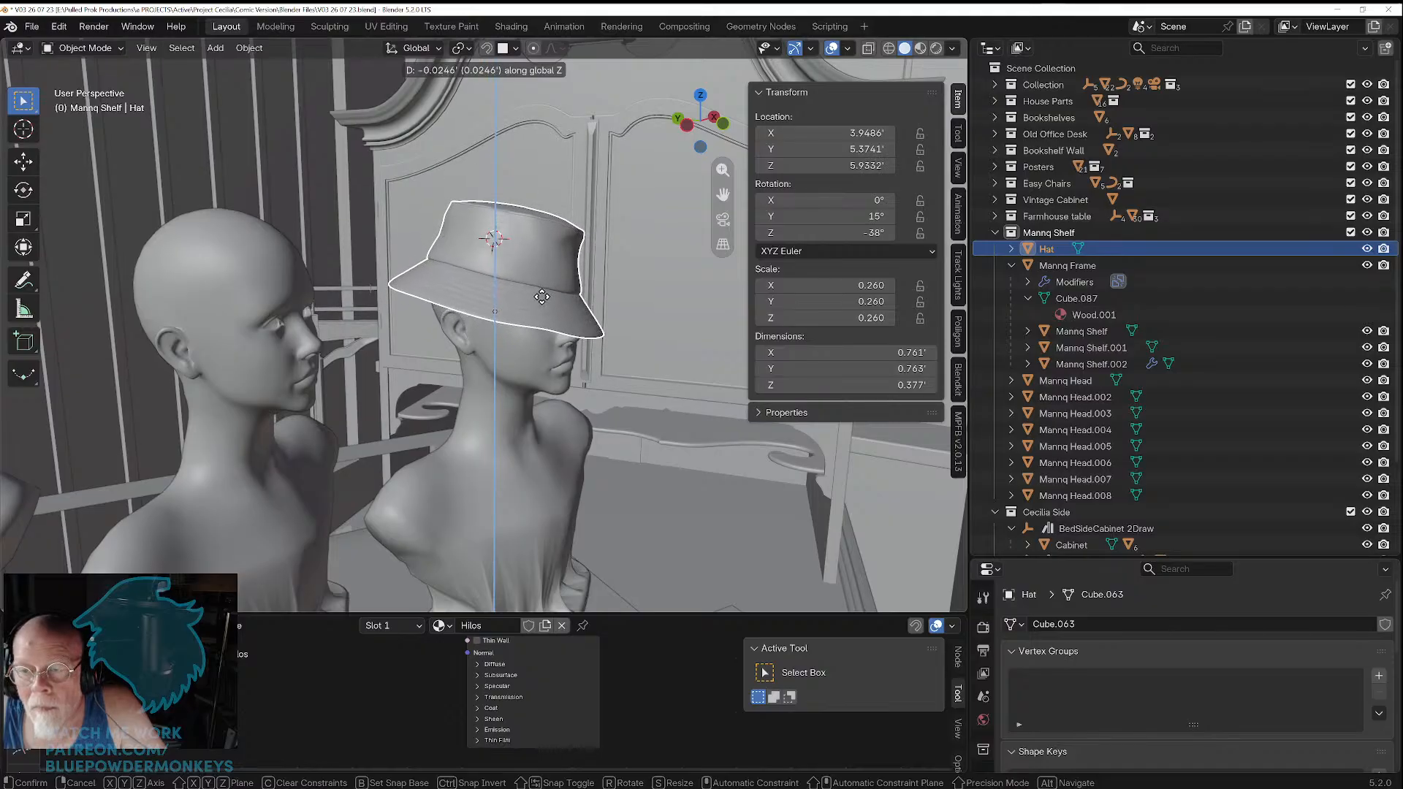
{"action": "left_click", "coordinate": [542, 298]}
{"action": "mouse_move", "coordinate": [578, 300]}
{"action": "middle_mouse_down"}
{"action": "mouse_move", "coordinate": [494, 330]}
{"action": "mouse_move", "coordinate": [703, 285]}
{"action": "mouse_move", "coordinate": [616, 293]}
{"action": "mouse_move", "coordinate": [639, 234]}
{"action": "mouse_move", "coordinate": [625, 192]}
{"action": "mouse_move", "coordinate": [594, 314]}
{"action": "middle_mouse_up"}
{"action": "scroll", "coordinate": [594, 315], "scroll_direction": "down", "scroll_amount": 8}
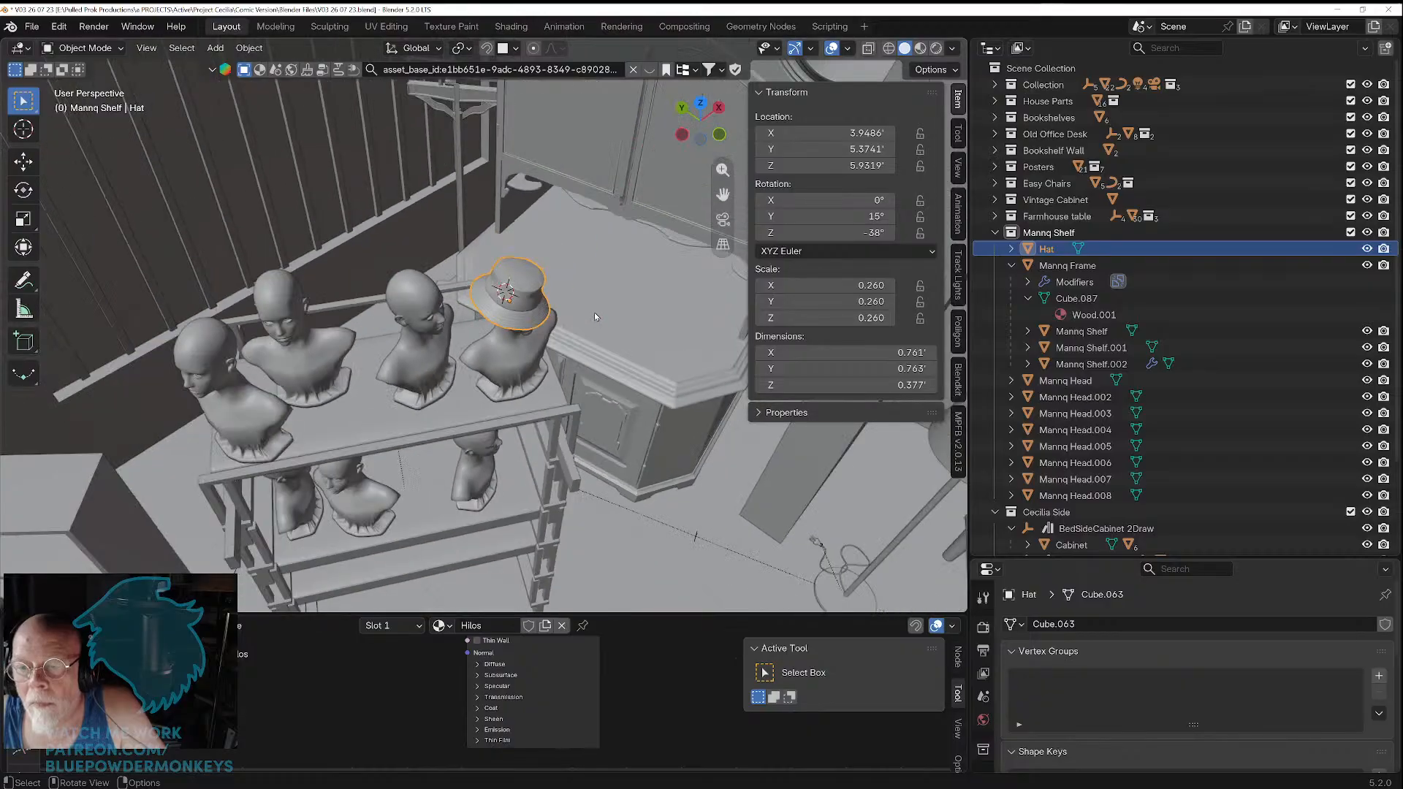
{"action": "key", "text": "ctrl+s"}
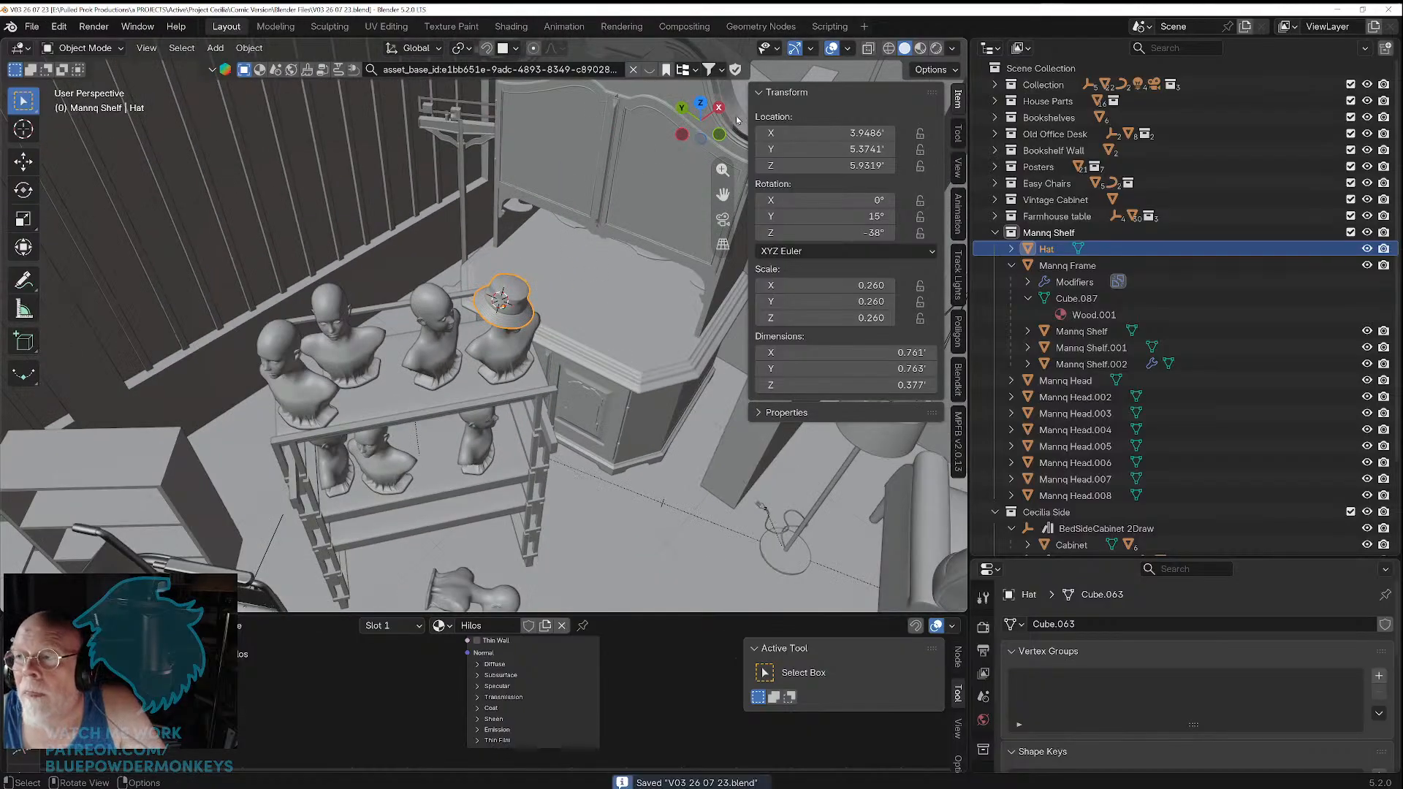
Step: Preview the scene in rendered shading, collapse the Mannq Shelf and Table Lamp collections, and unhide the Spot light in Collection
{"action": "left_click", "coordinate": [936, 47]}
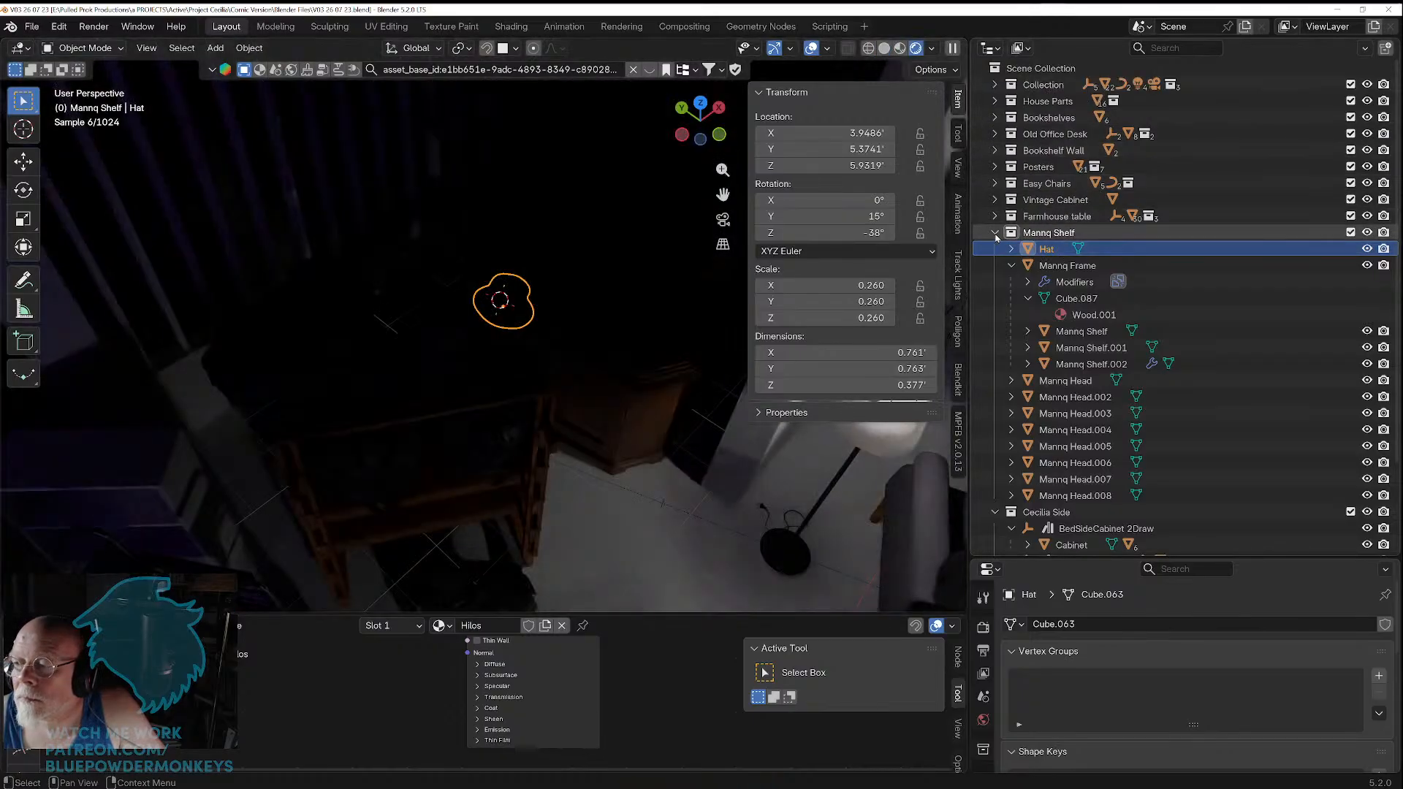
{"action": "left_click", "coordinate": [995, 233]}
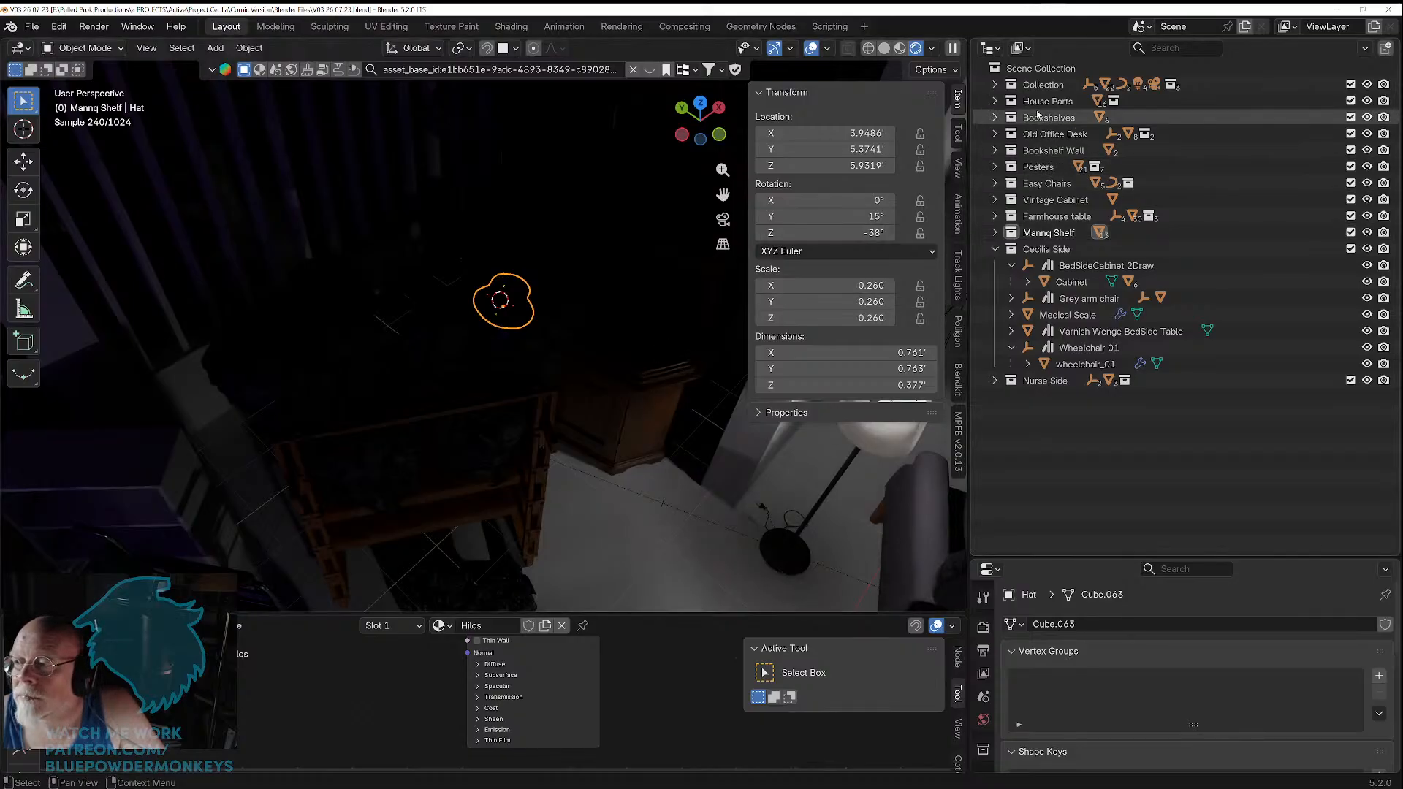
{"action": "left_click", "coordinate": [995, 84]}
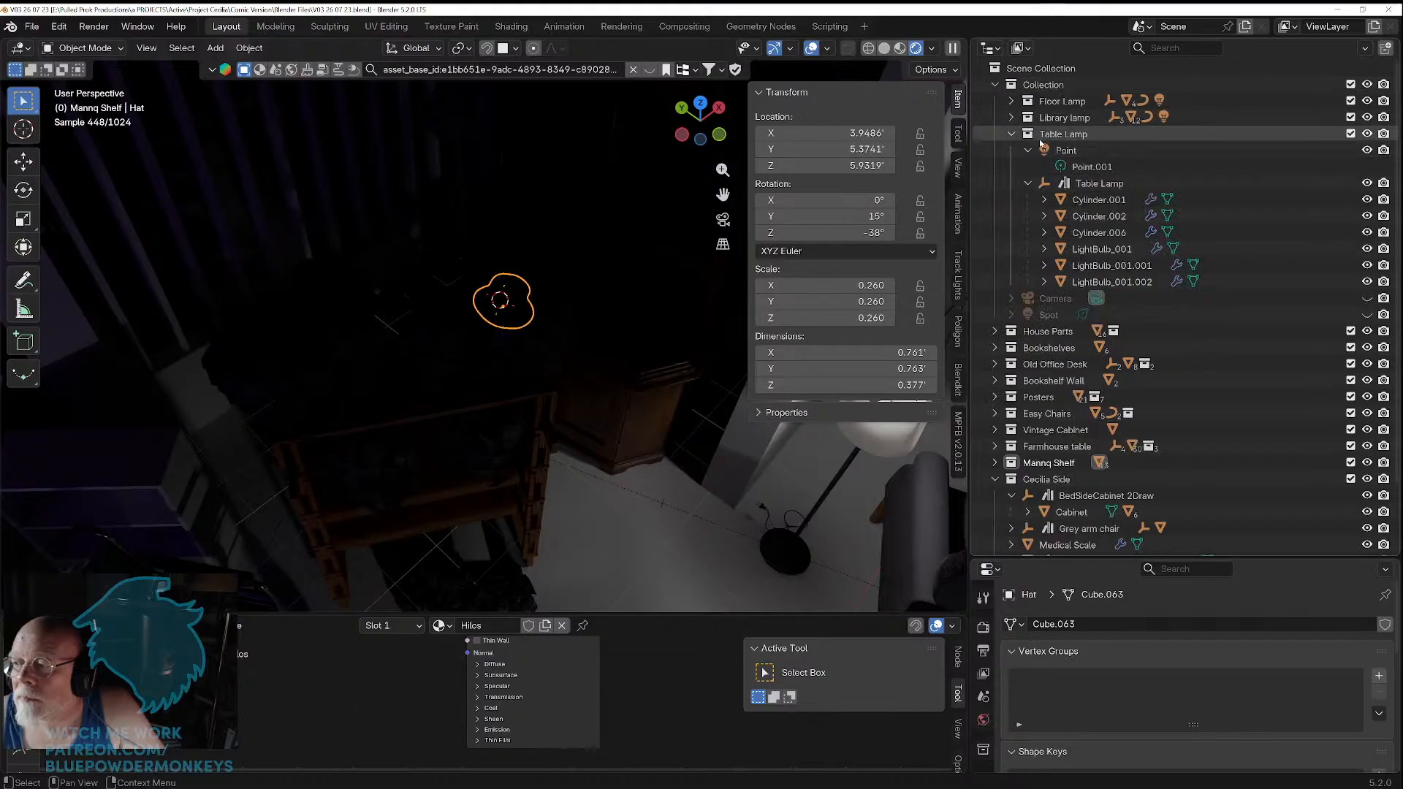
{"action": "left_click", "coordinate": [1012, 135]}
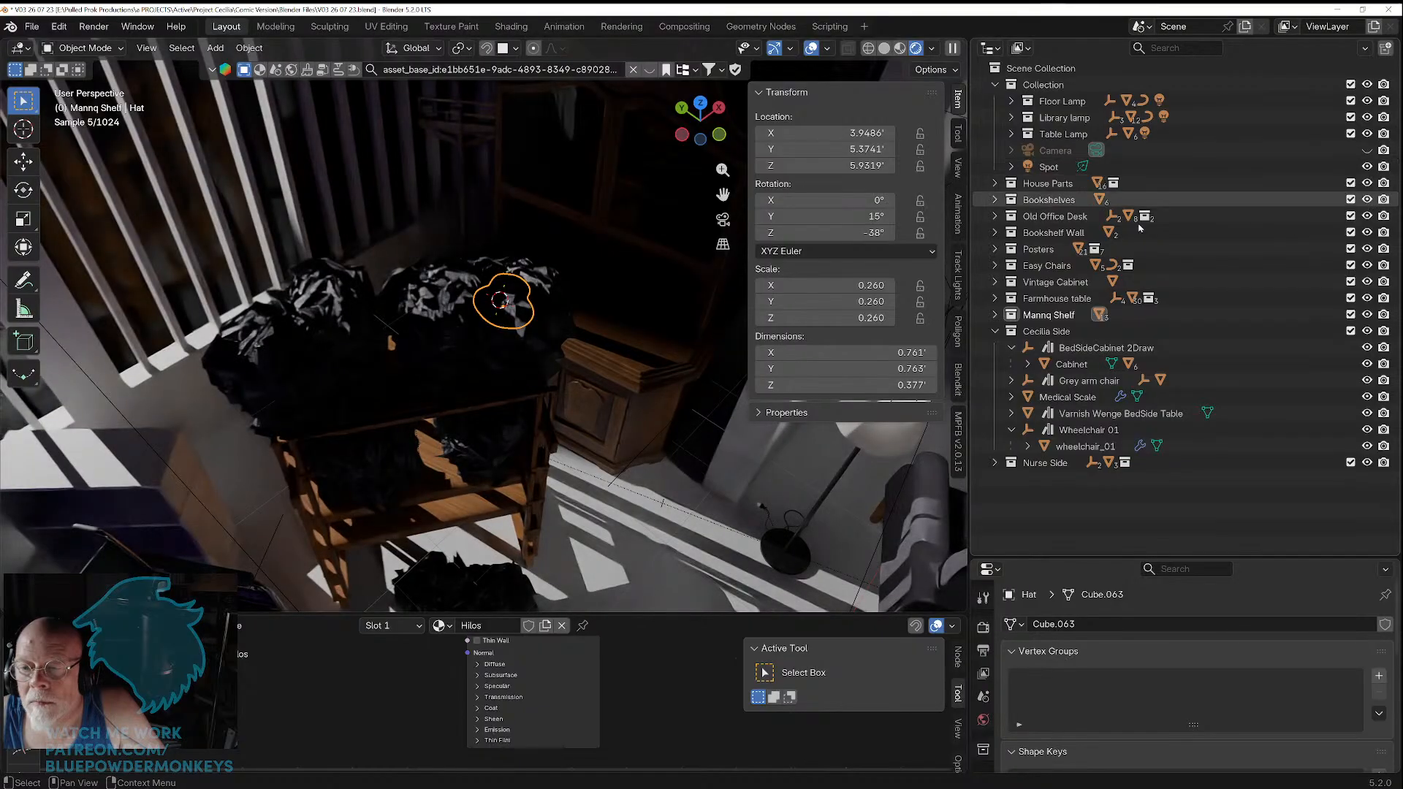
{"action": "scroll", "coordinate": [553, 407], "scroll_direction": "up", "scroll_amount": 3}
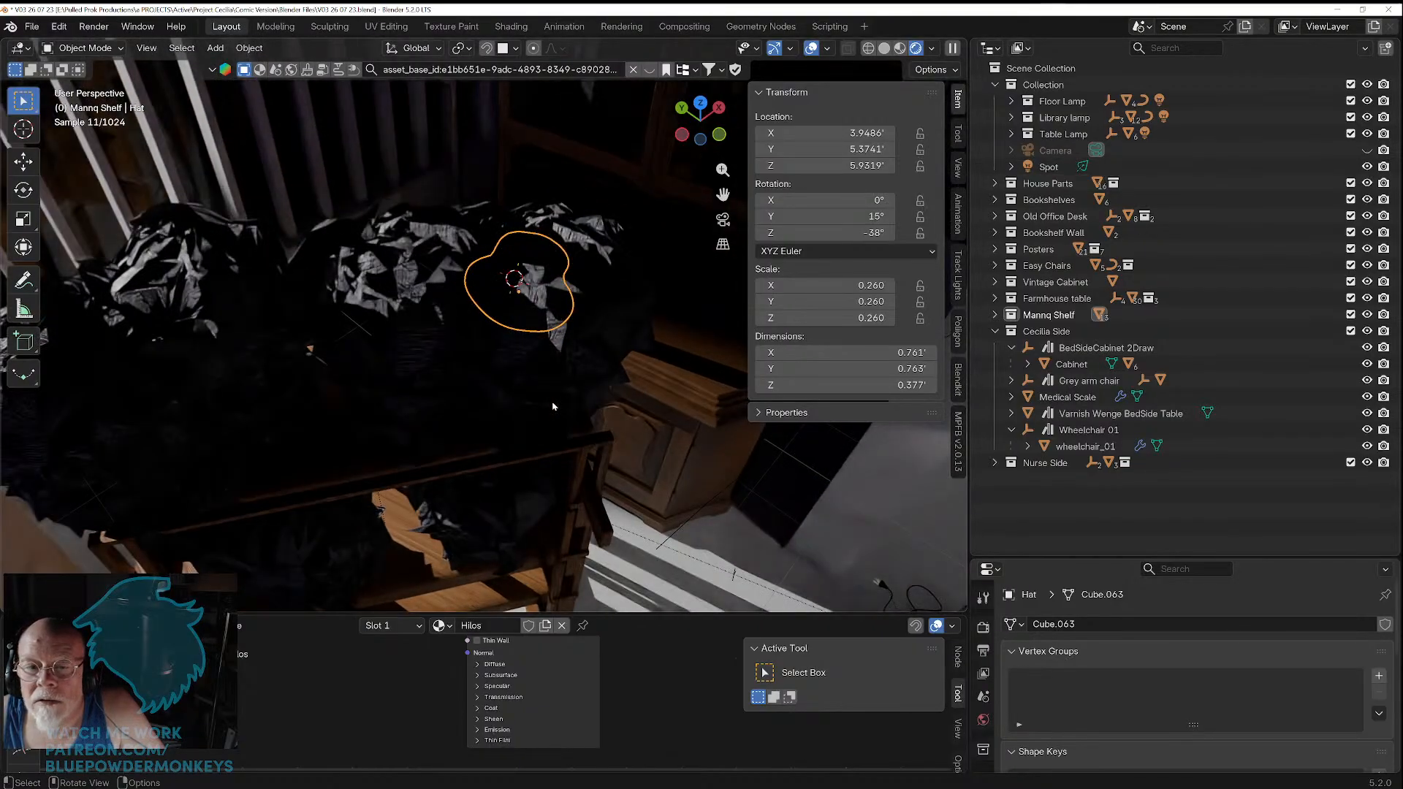
Step: Select the Spot light's data under Collection and examine how it lights the mannequin heads and room in rendered view
{"action": "middle_click_drag", "start_coordinate": [553, 407], "coordinate": [519, 307]}
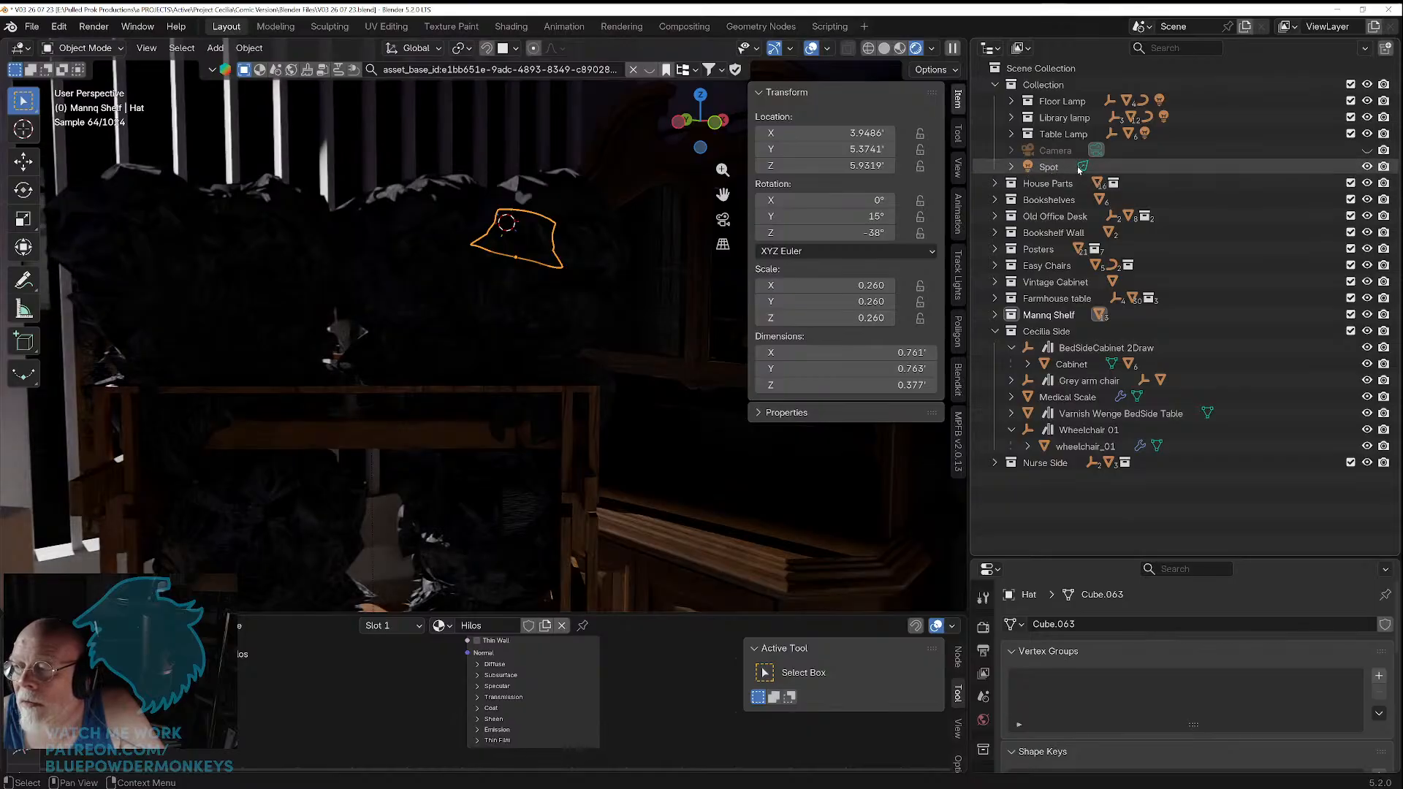
{"action": "key", "text": "KP_Add"}
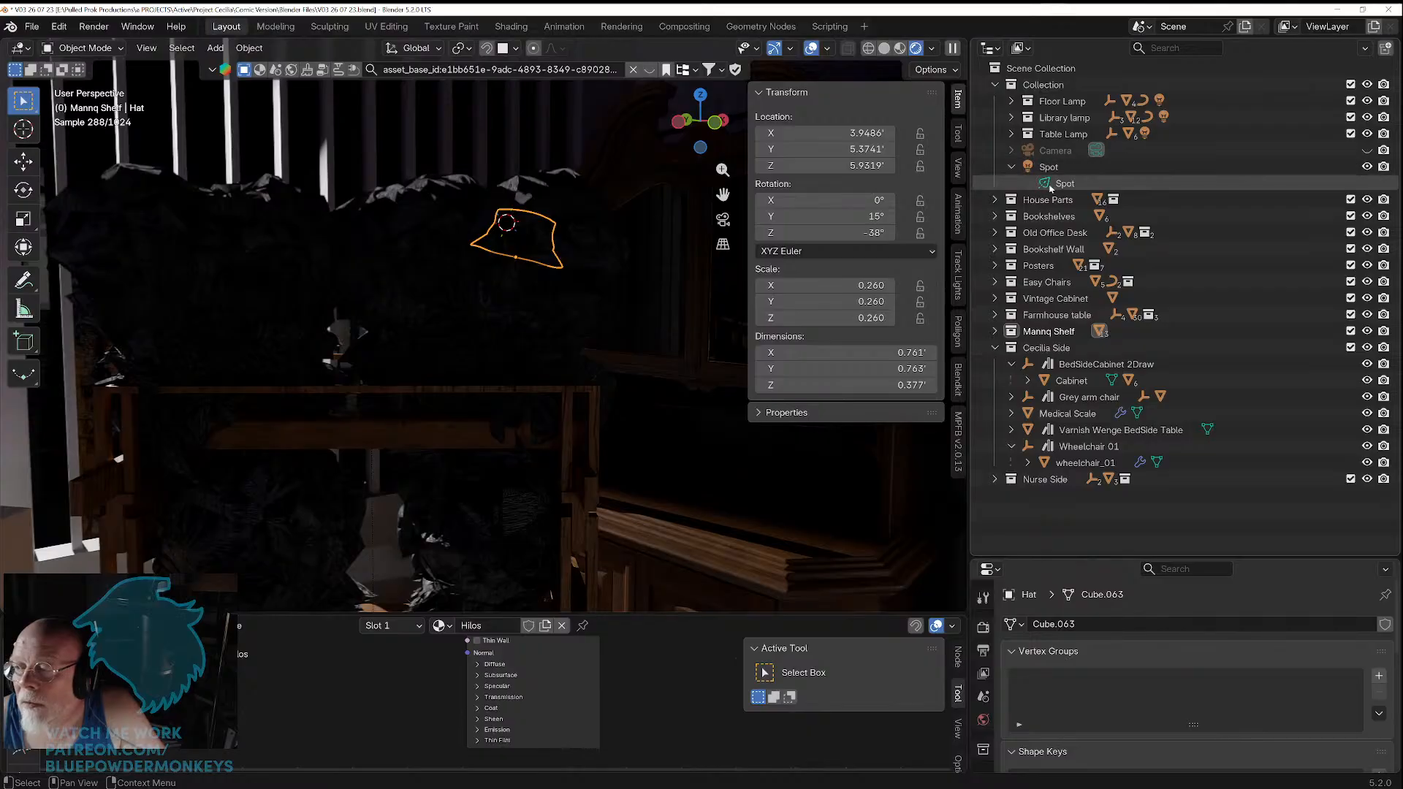
{"action": "left_click", "coordinate": [1050, 184]}
{"action": "middle_click_drag", "start_coordinate": [511, 438], "coordinate": [541, 518]}
{"action": "scroll", "coordinate": [540, 518], "scroll_direction": "down", "scroll_amount": 2}
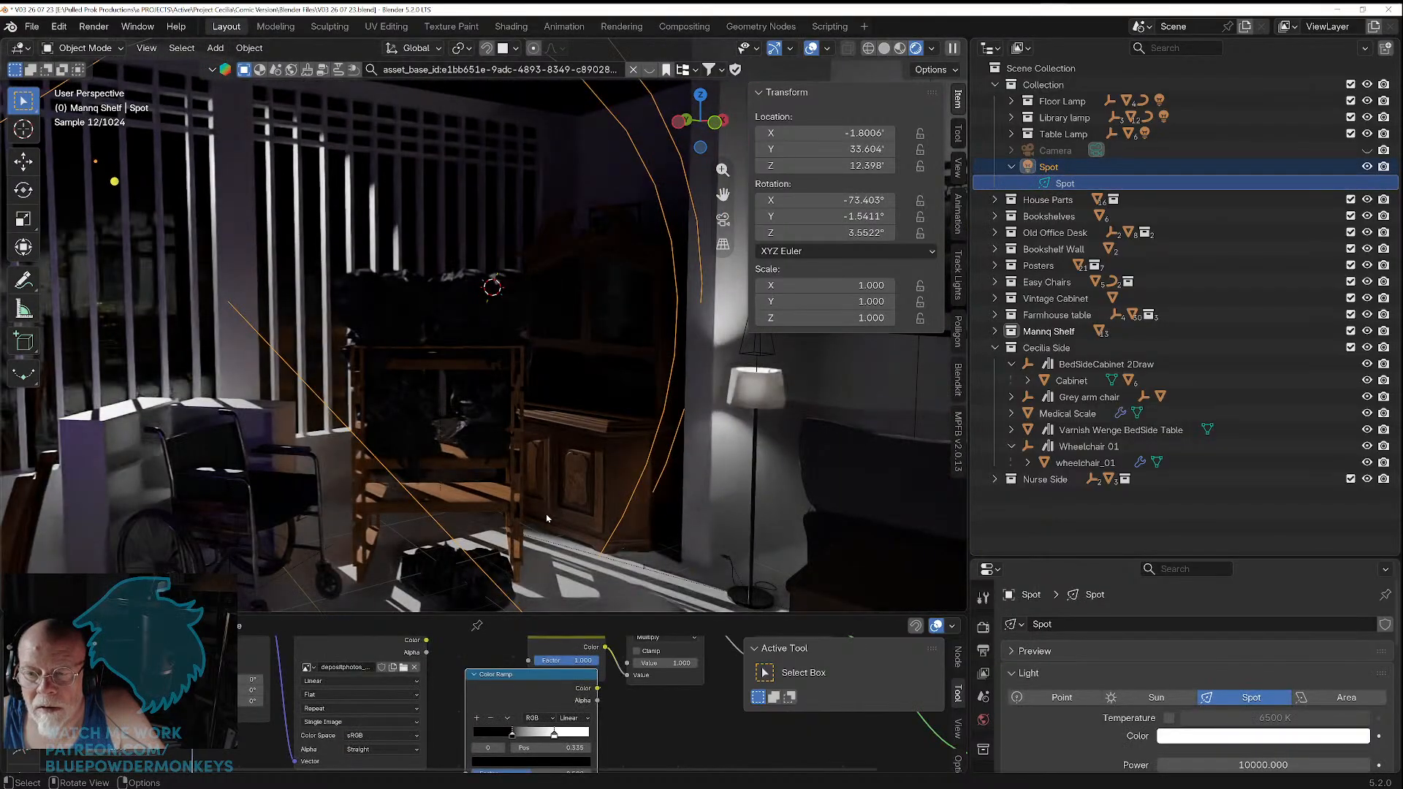
{"action": "scroll", "coordinate": [547, 517], "scroll_direction": "up", "scroll_amount": 3}
{"action": "scroll", "coordinate": [547, 518], "scroll_direction": "up", "scroll_amount": 3}
{"action": "middle_click_drag", "start_coordinate": [476, 371], "coordinate": [735, 223]}
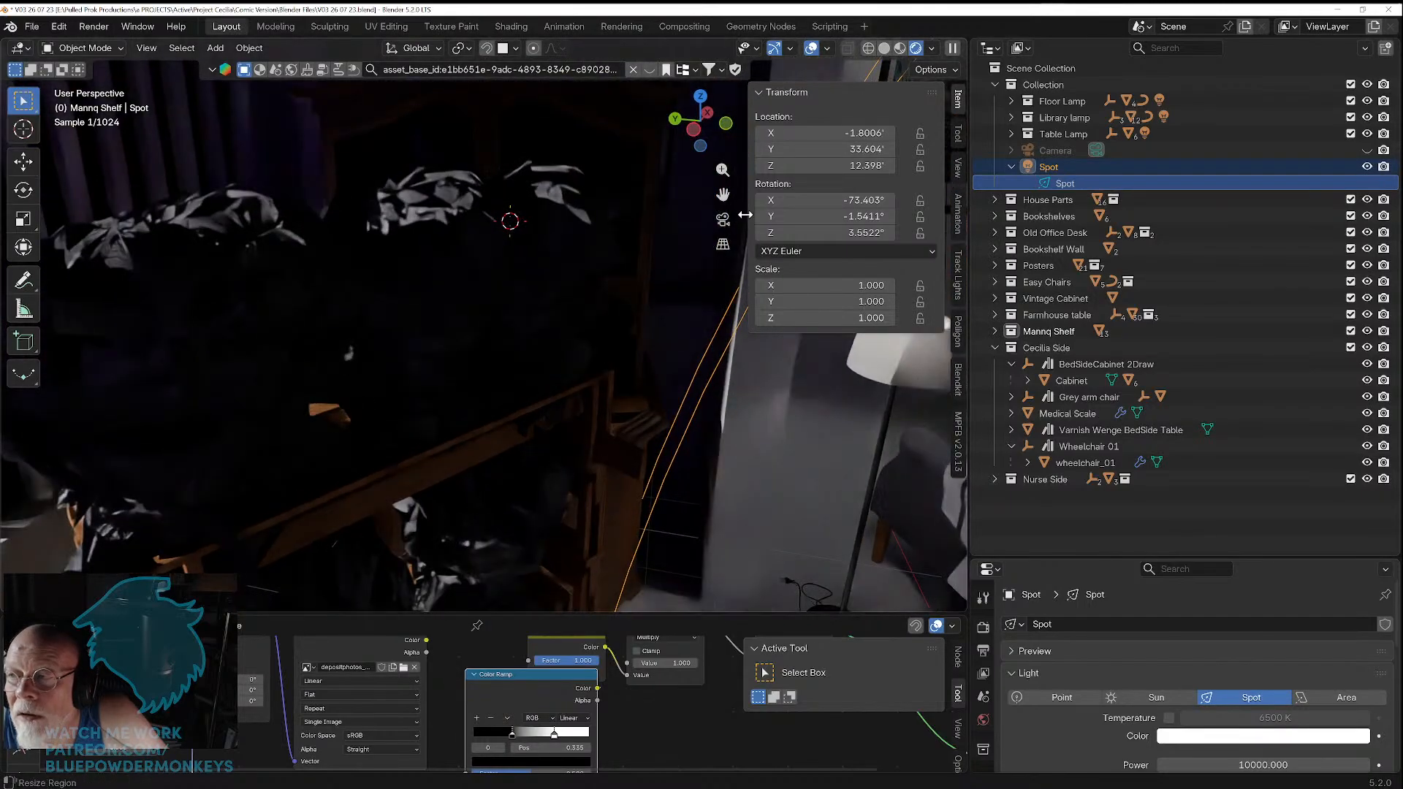
{"action": "left_click", "coordinate": [886, 50]}
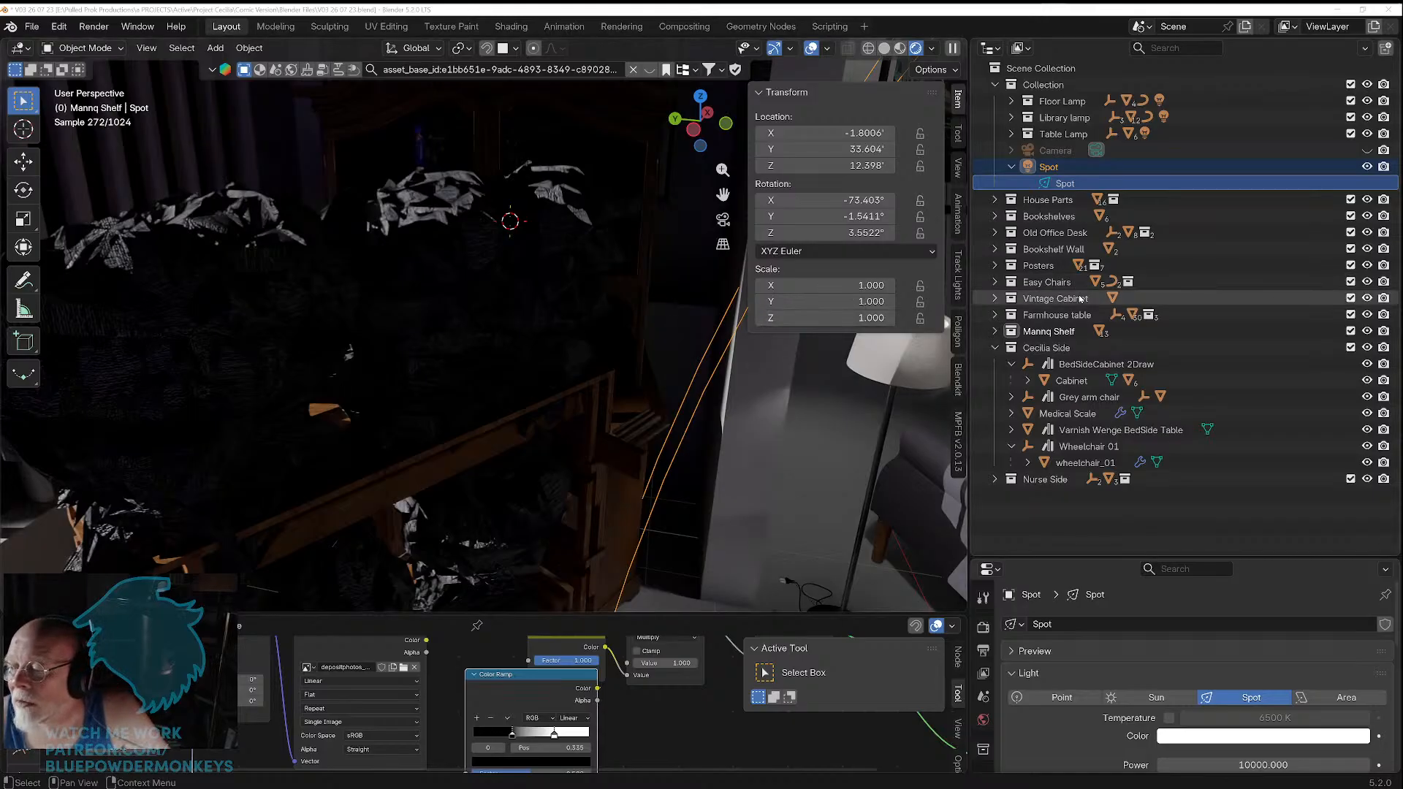
Step: Expand the Mannq Shelf collection, collapse Mannq Frame, and select the Styrofoam material under Mannq Head's Body.002 mesh
{"action": "left_click", "coordinate": [997, 332]}
{"action": "scroll", "coordinate": [1005, 333], "scroll_direction": "down", "scroll_amount": 1}
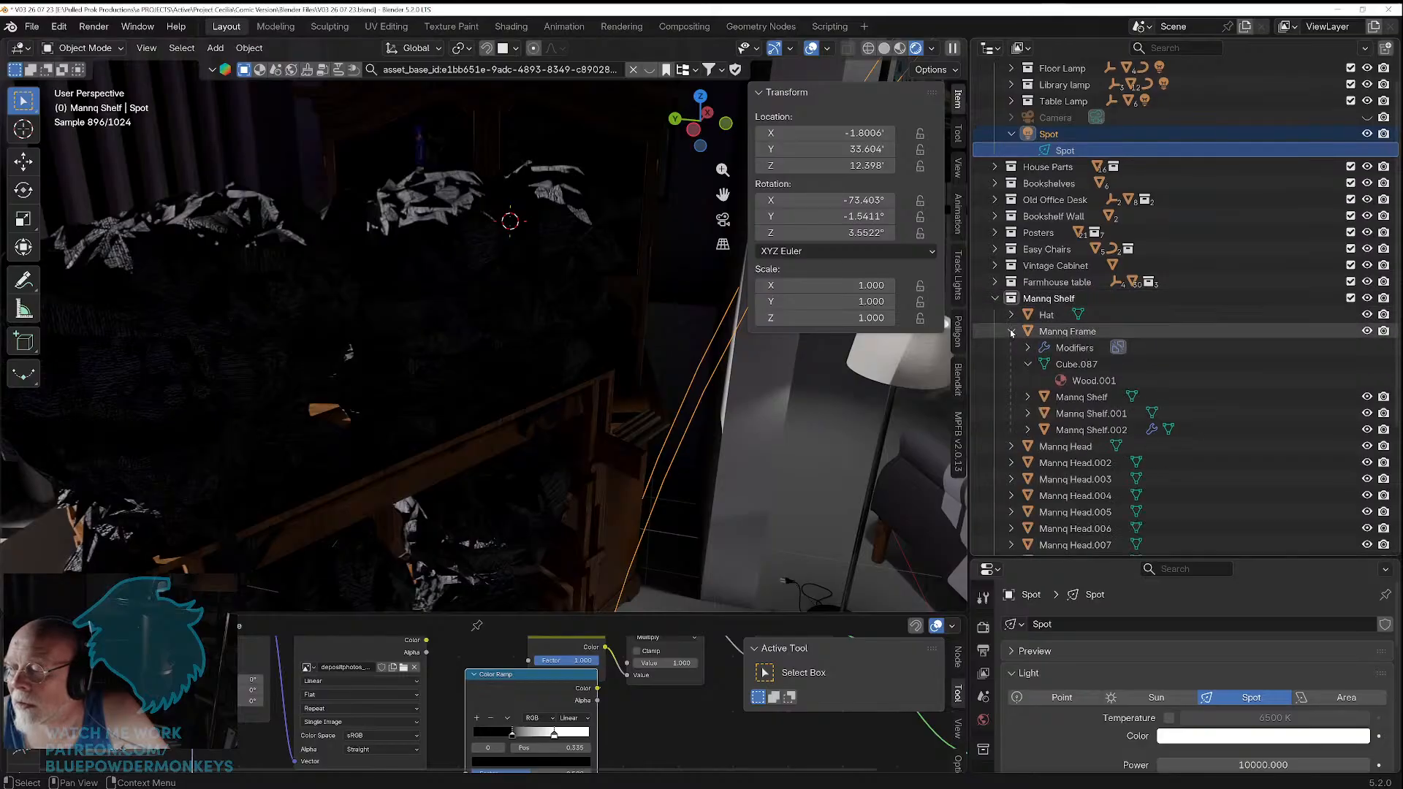
{"action": "left_click", "coordinate": [1012, 332]}
{"action": "left_click", "coordinate": [1013, 348]}
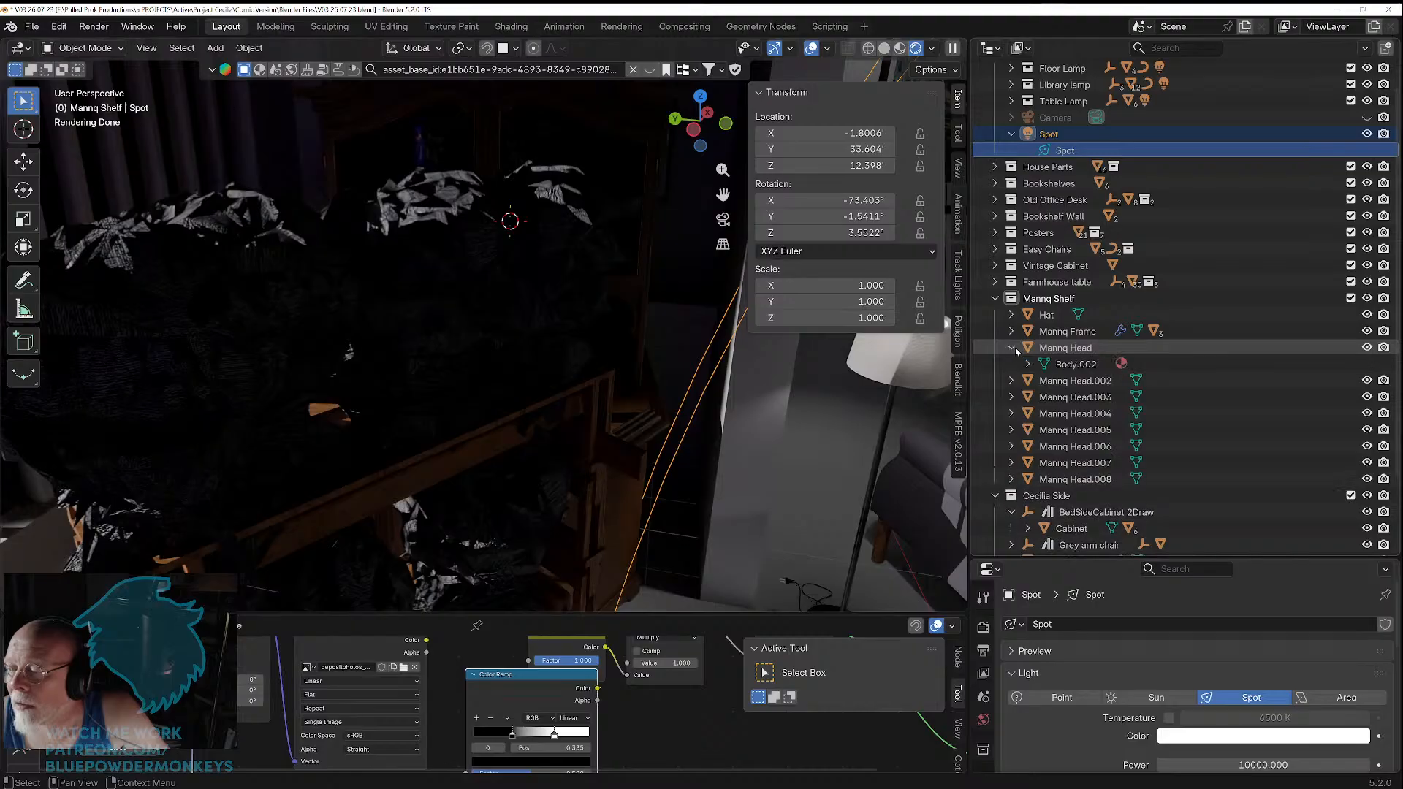
{"action": "left_click", "coordinate": [1029, 364]}
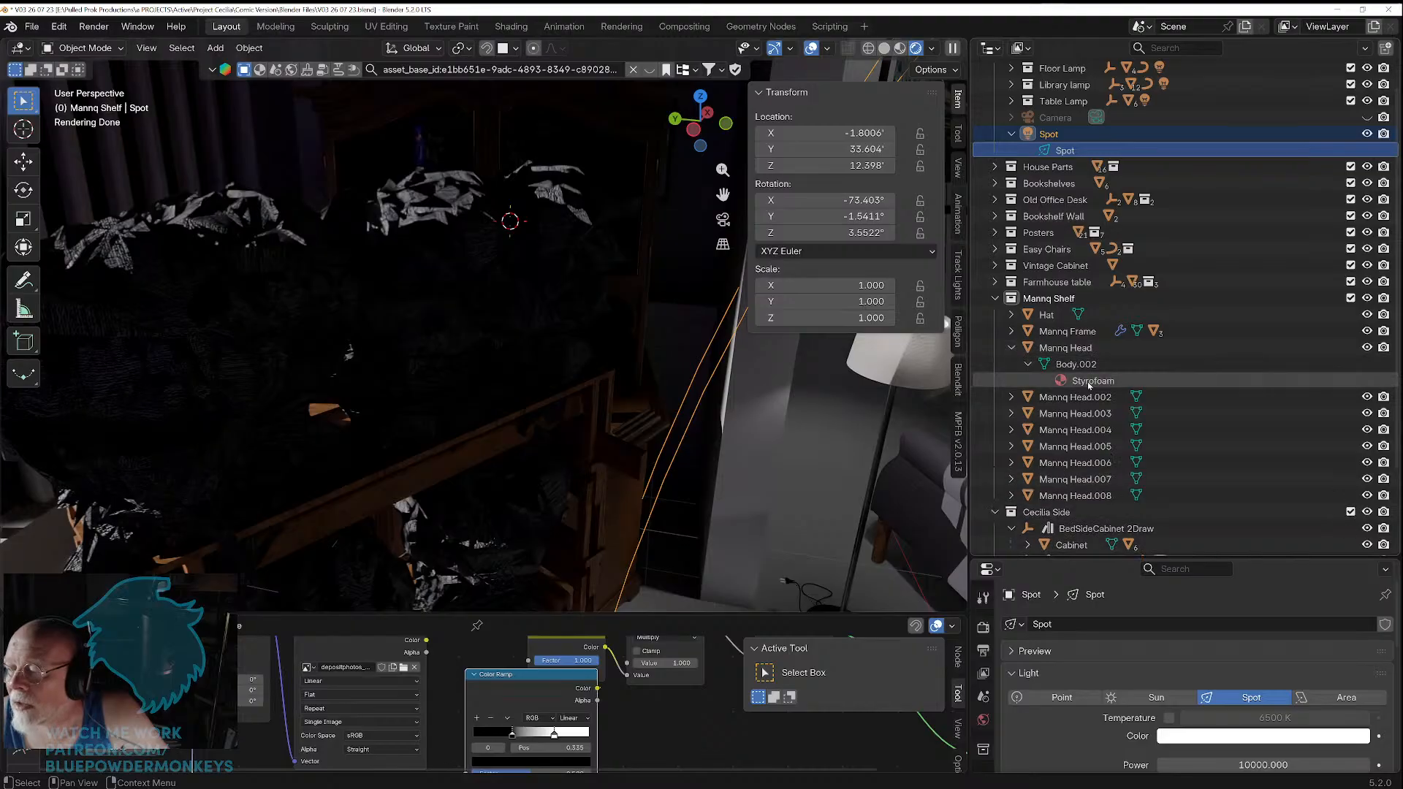
{"action": "left_click", "coordinate": [1088, 382]}
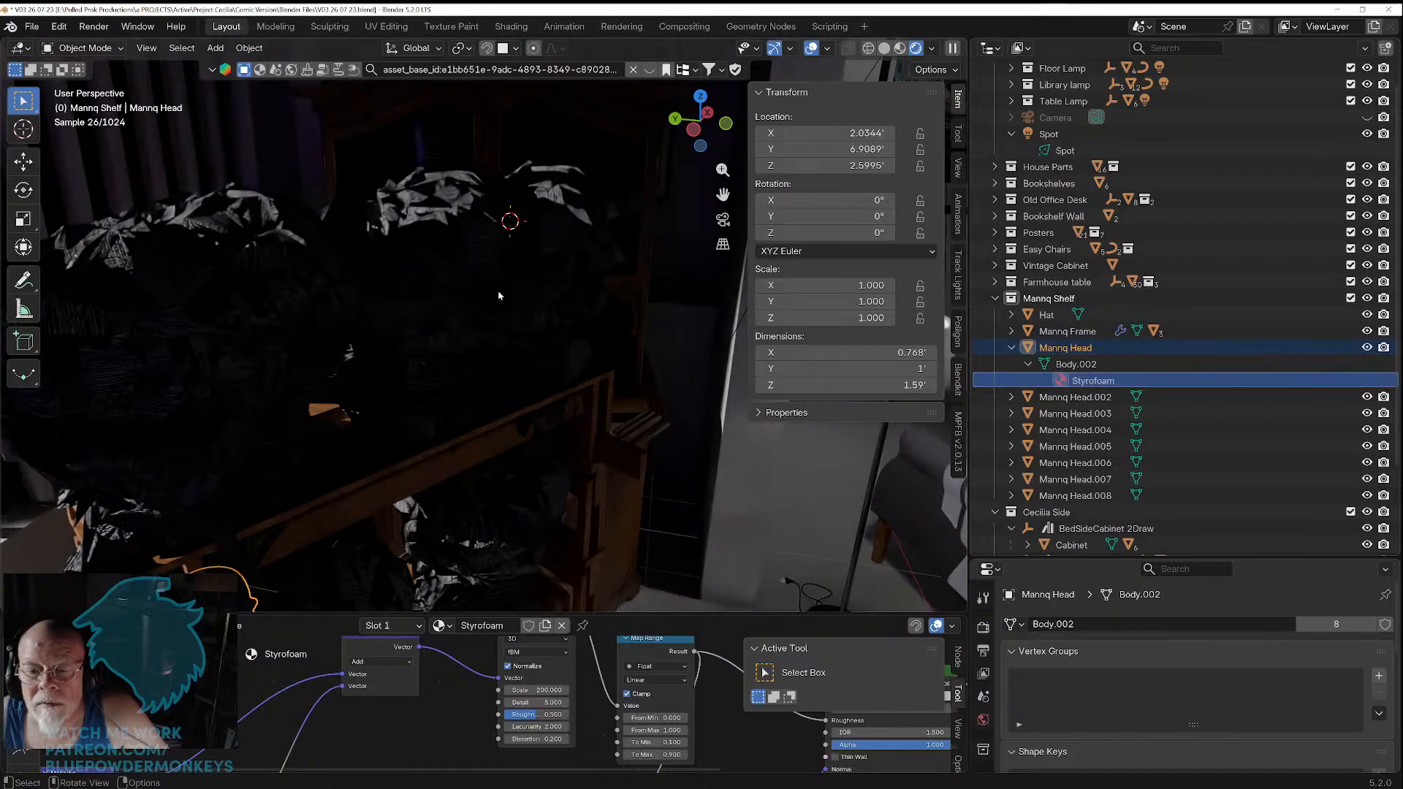
Step: Select Mannq Head.007 on the top shelf in the viewport and frame it up close
{"action": "scroll", "coordinate": [477, 293], "scroll_direction": "down", "scroll_amount": 5}
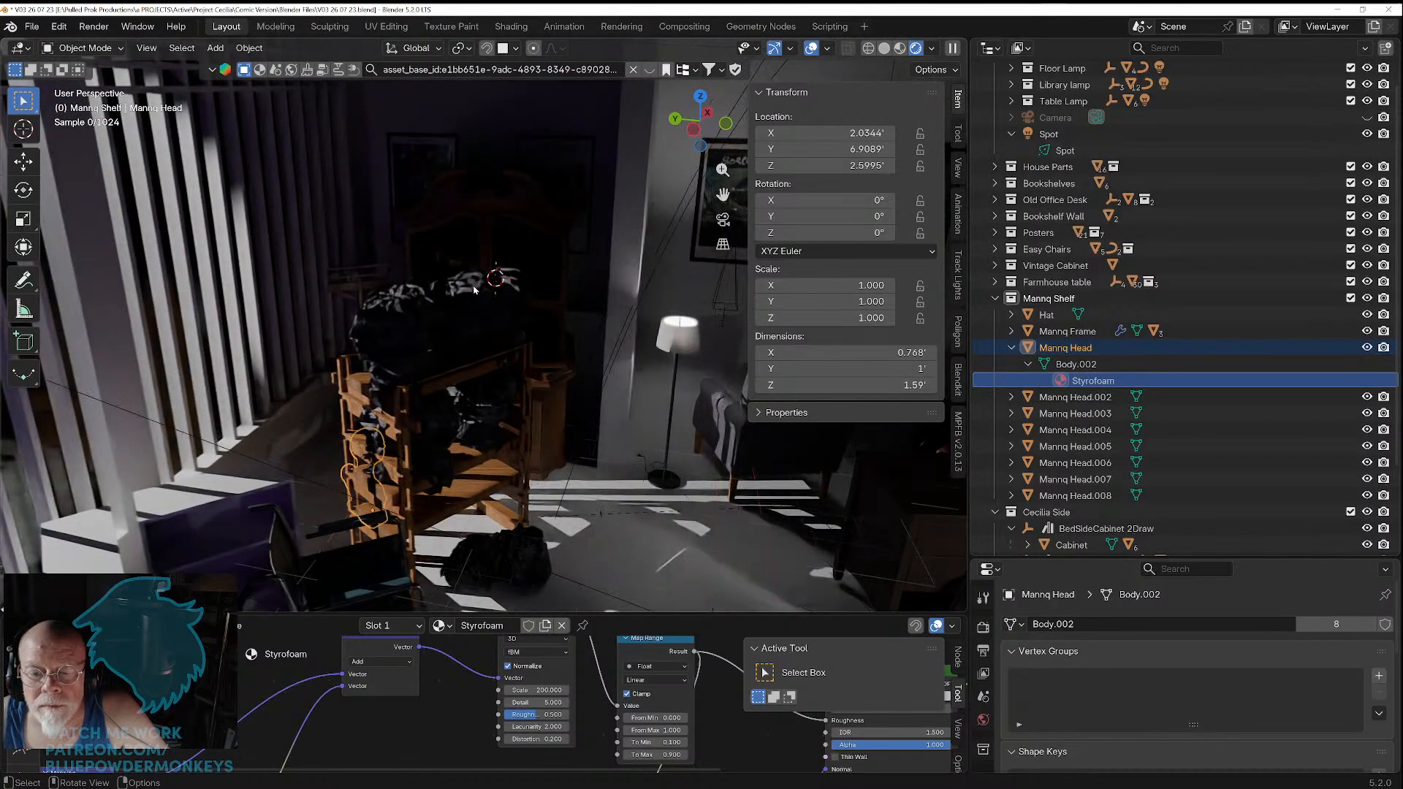
{"action": "scroll", "coordinate": [461, 315], "scroll_direction": "up", "scroll_amount": 3}
{"action": "middle_click_drag", "start_coordinate": [462, 315], "coordinate": [510, 292]}
{"action": "scroll", "coordinate": [443, 257], "scroll_direction": "up", "scroll_amount": 5}
{"action": "left_click", "coordinate": [510, 287]}
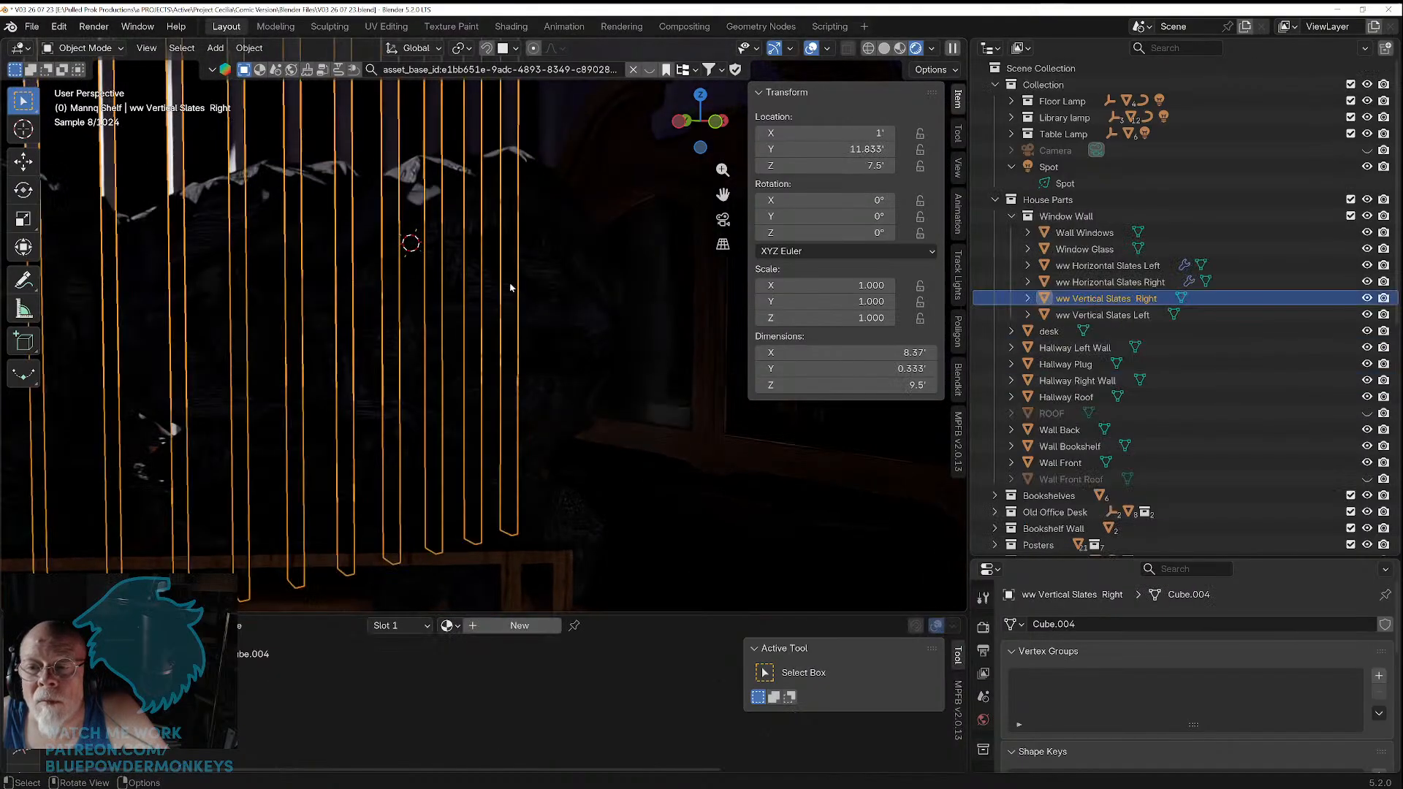
{"action": "left_click", "coordinate": [542, 282]}
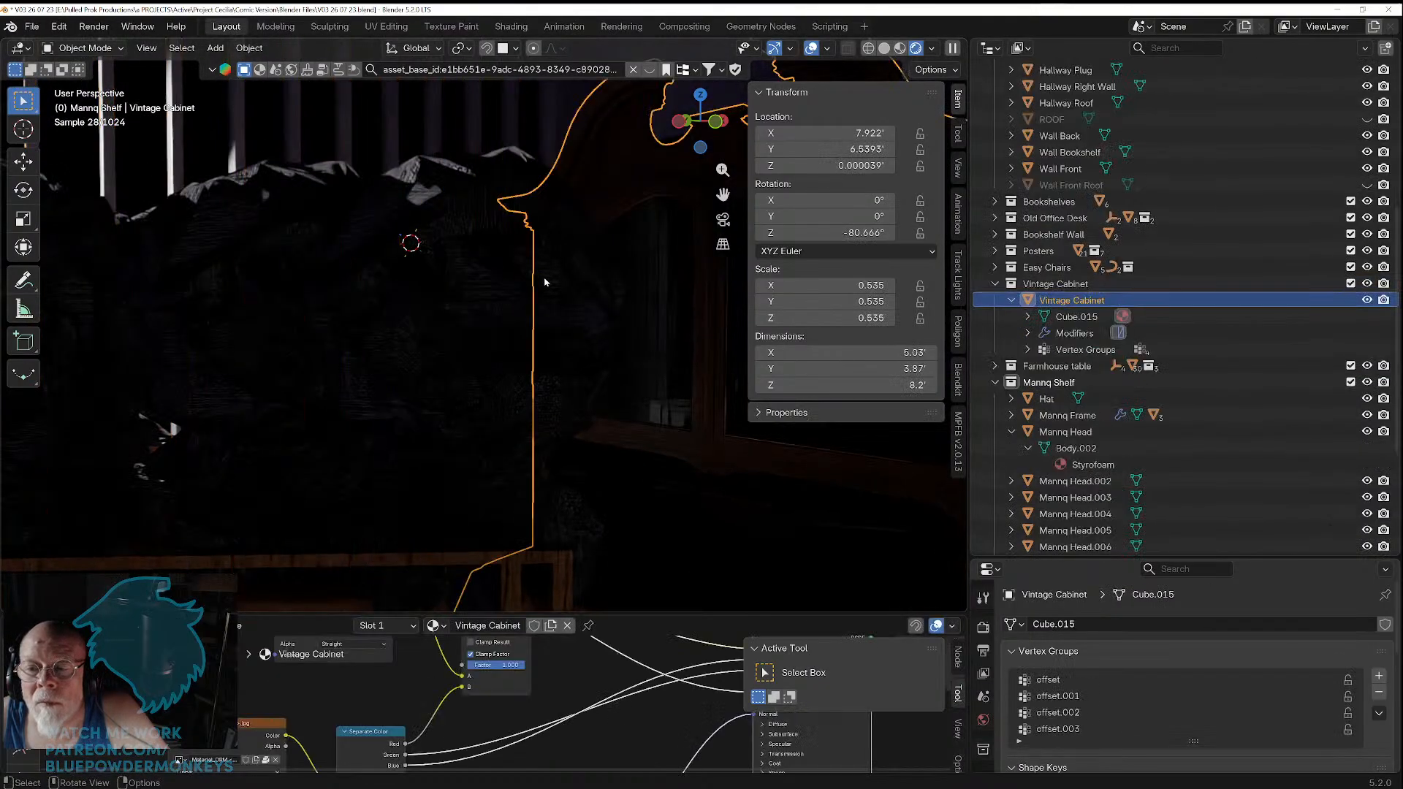
{"action": "left_click", "coordinate": [497, 276]}
{"action": "middle_click_drag", "start_coordinate": [498, 265], "coordinate": [510, 317]}
{"action": "scroll", "coordinate": [510, 317], "scroll_direction": "down", "scroll_amount": 5}
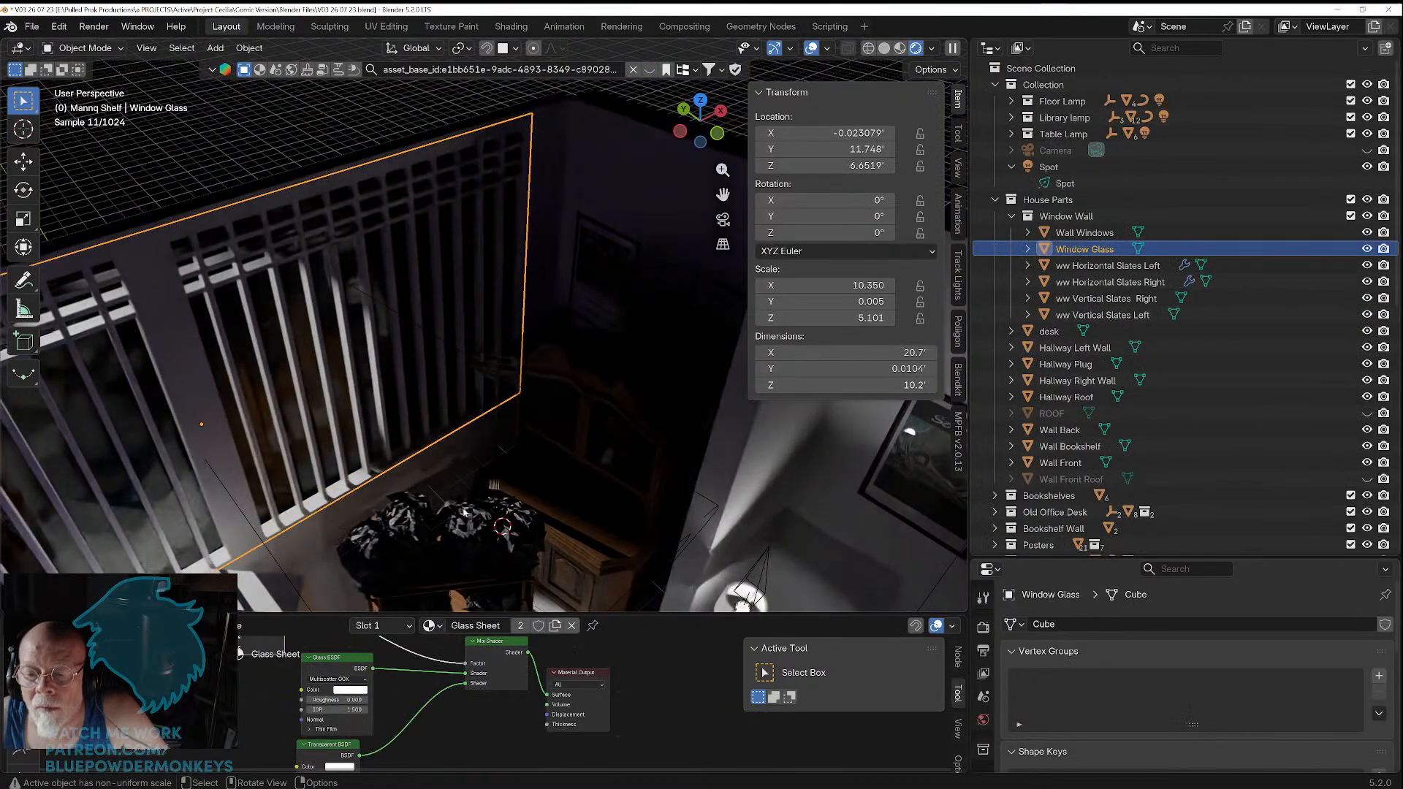
{"action": "left_click", "coordinate": [460, 525]}
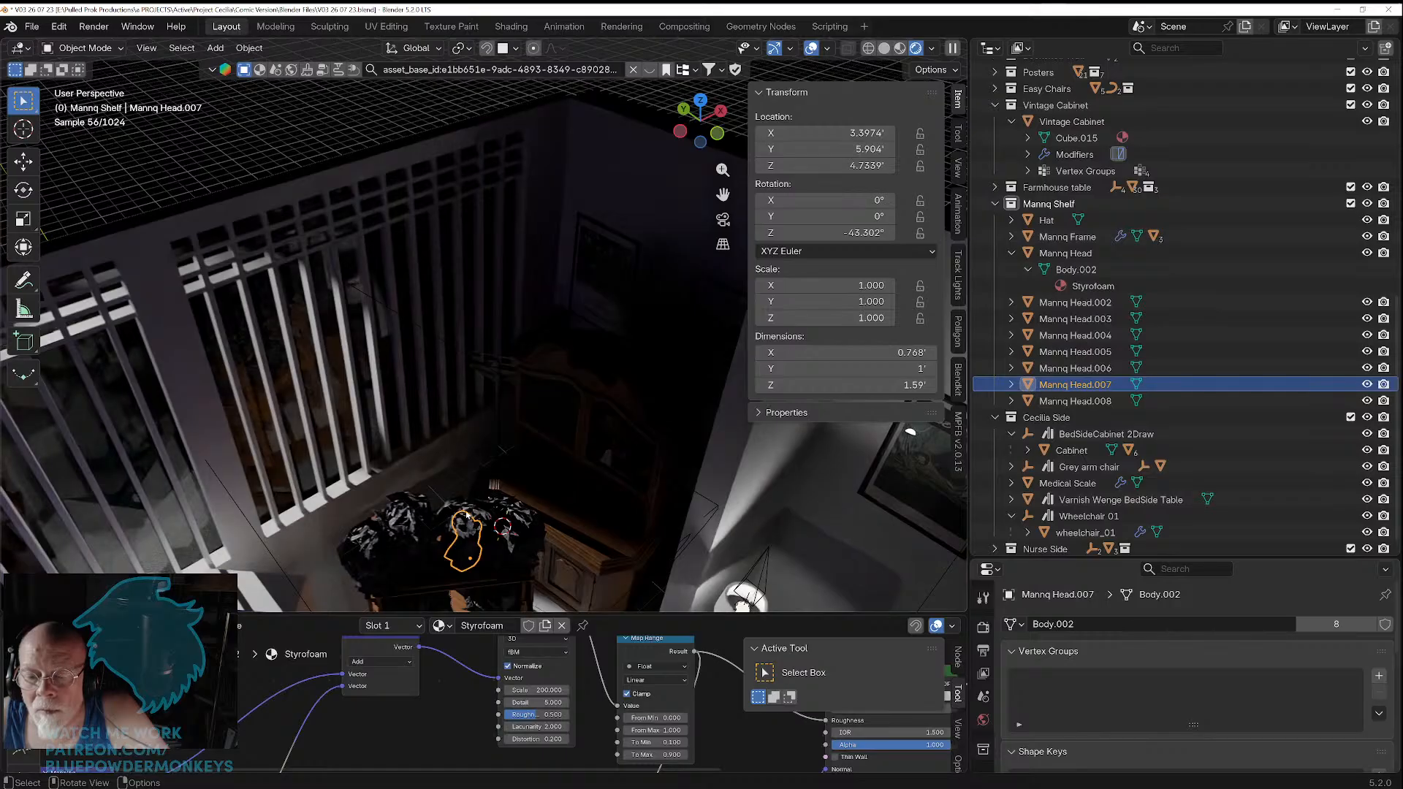
{"action": "scroll", "coordinate": [472, 517], "scroll_direction": "up", "scroll_amount": 6}
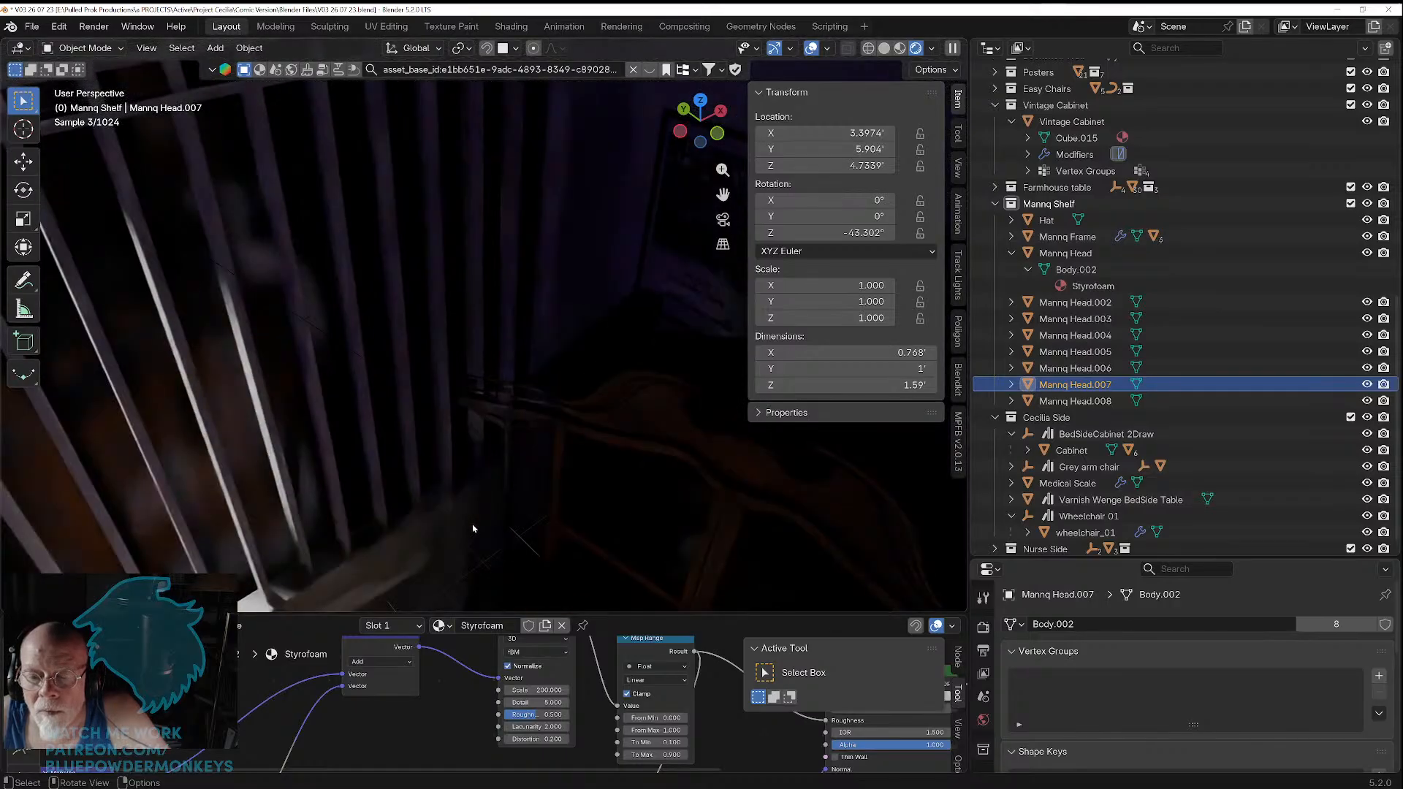
{"action": "middle_click_drag", "start_coordinate": [478, 518], "coordinate": [501, 260], "text": "shift"}
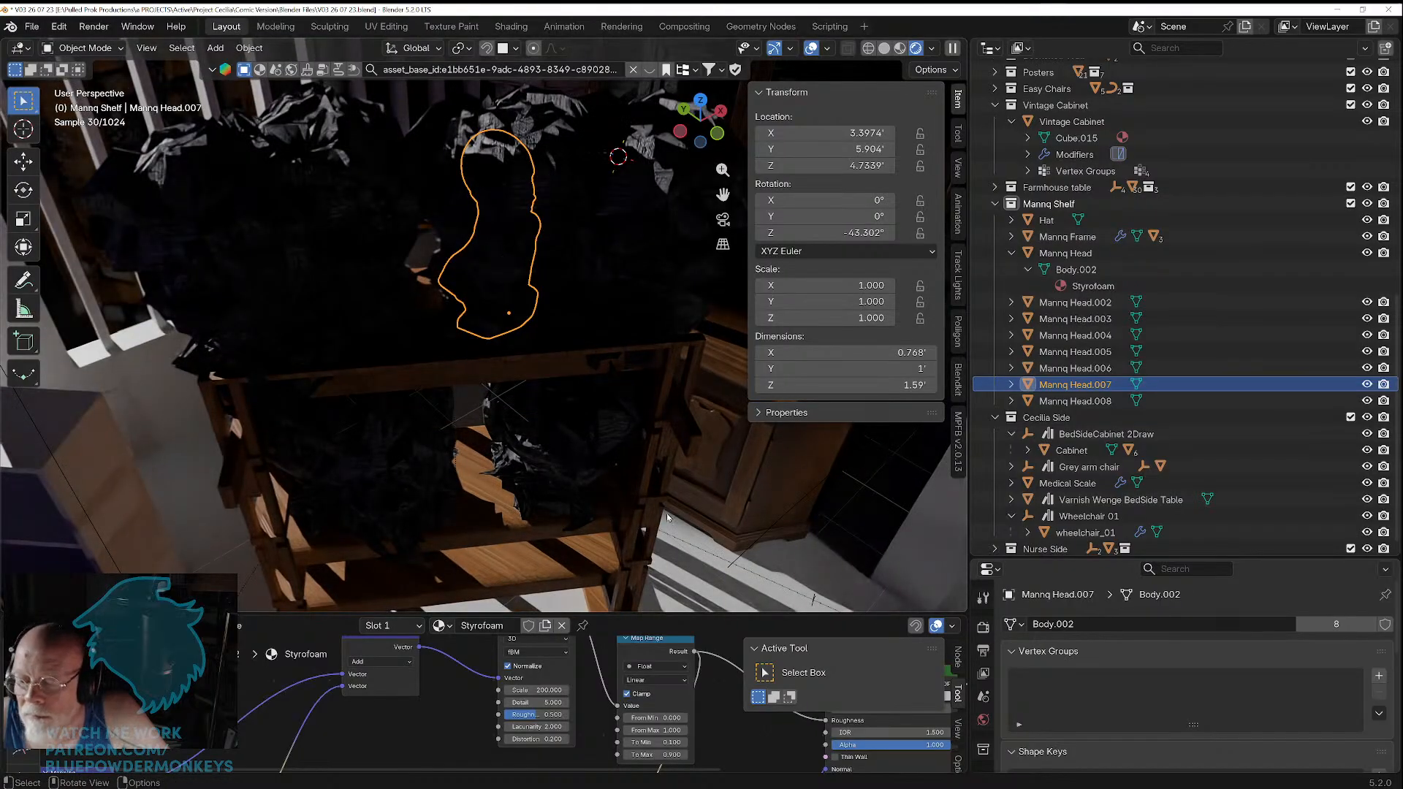
Step: Enlarge the shader editor and fit the whole Styrofoam node tree into view
{"action": "left_click_drag", "start_coordinate": [609, 614], "coordinate": [620, 477]}
{"action": "scroll", "coordinate": [463, 619], "scroll_direction": "down", "scroll_amount": 4}
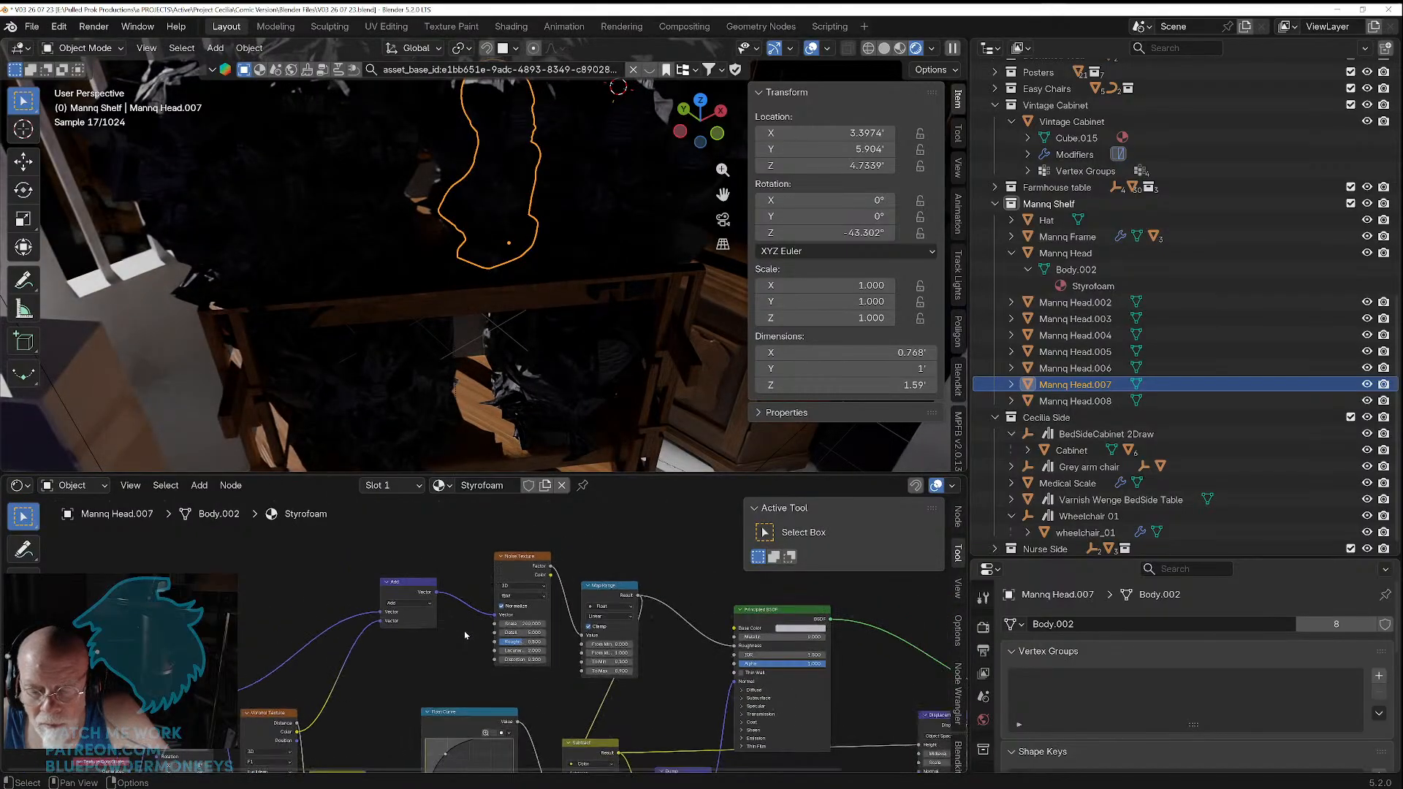
{"action": "scroll", "coordinate": [463, 619], "scroll_direction": "down", "scroll_amount": 3}
{"action": "left_click_drag", "start_coordinate": [260, 595], "coordinate": [809, 774]}
{"action": "left_click_drag", "start_coordinate": [803, 684], "coordinate": [715, 611]}
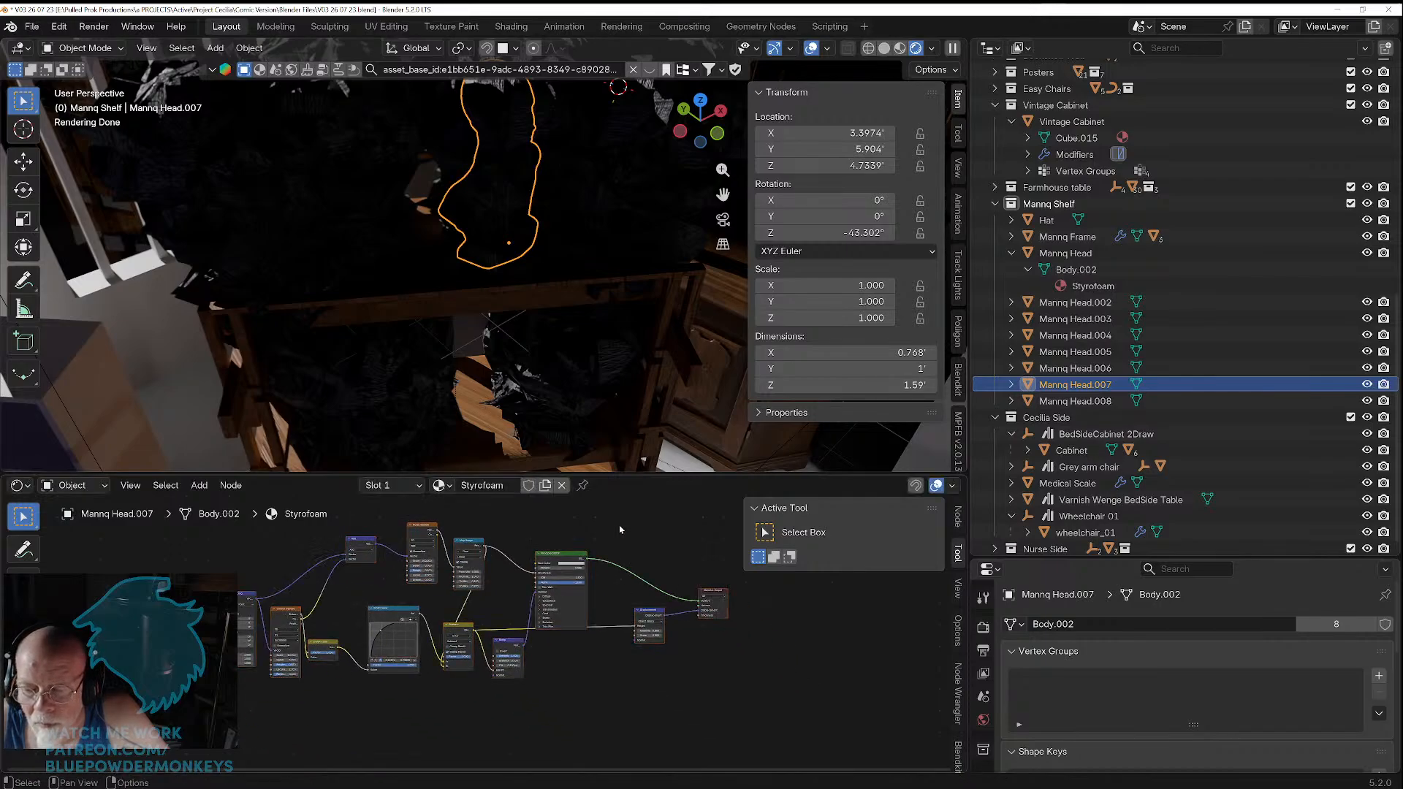
Step: Switch the viewport to material preview with the mannequin shelf in view and save the file
{"action": "scroll", "coordinate": [541, 332], "scroll_direction": "up", "scroll_amount": 3}
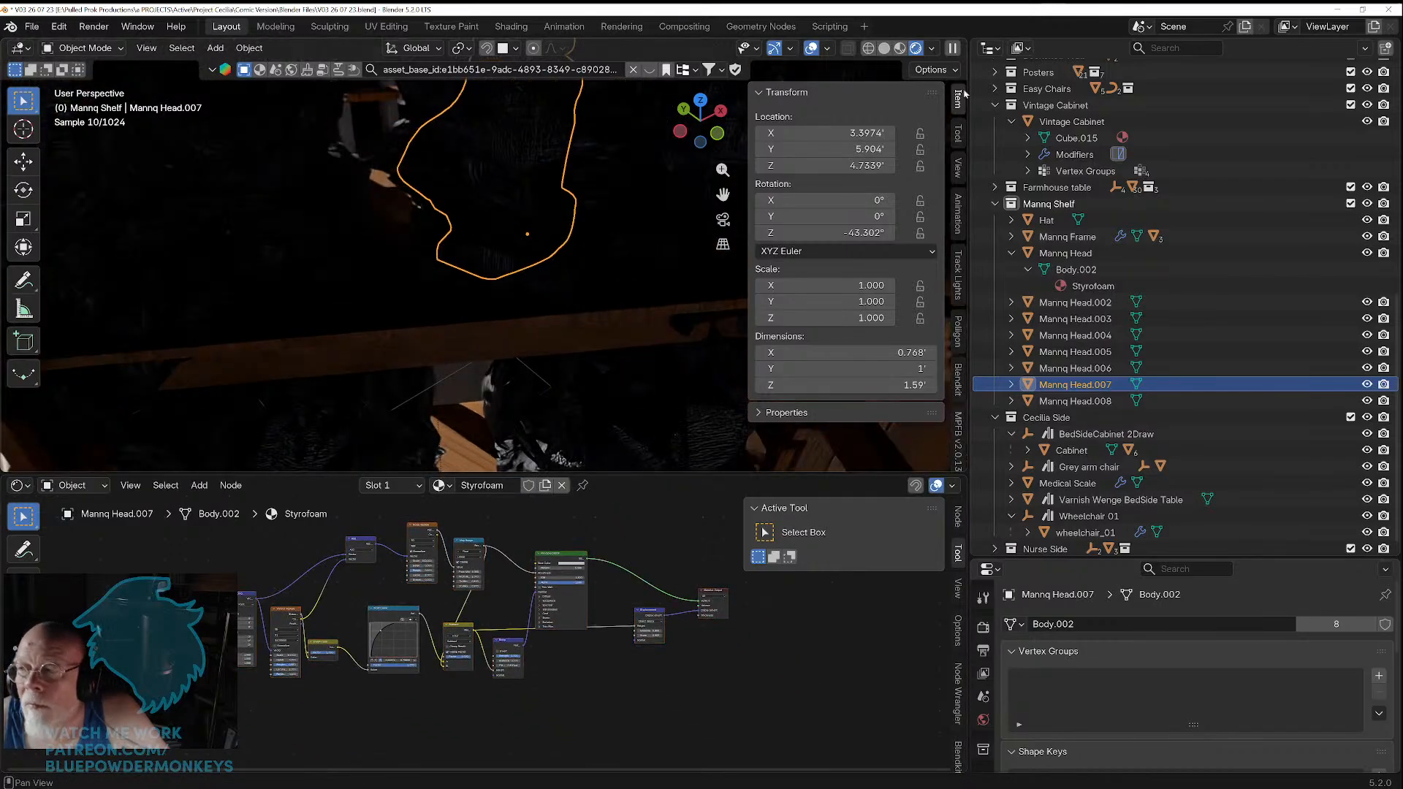
{"action": "left_click", "coordinate": [899, 51]}
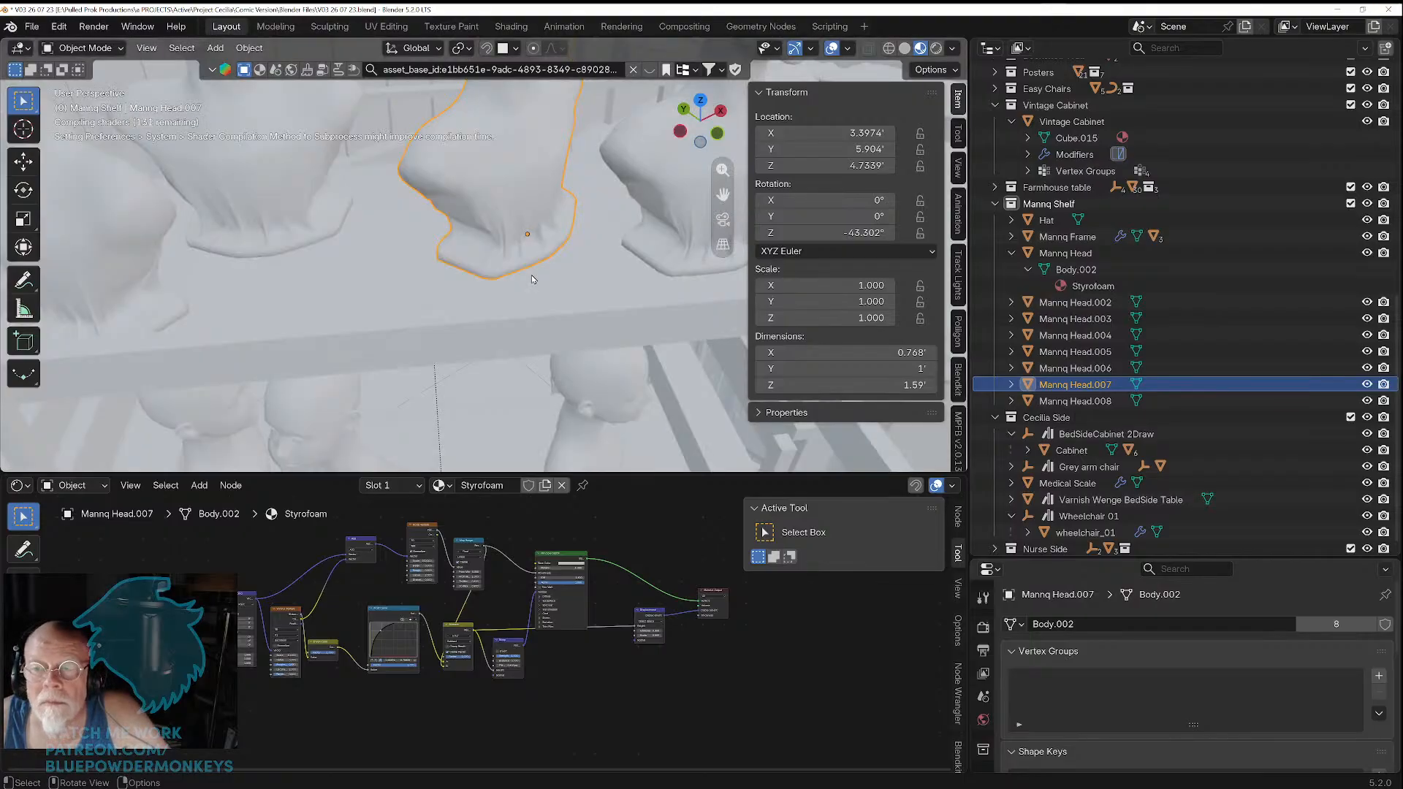
{"action": "scroll", "coordinate": [523, 271], "scroll_direction": "down", "scroll_amount": 4}
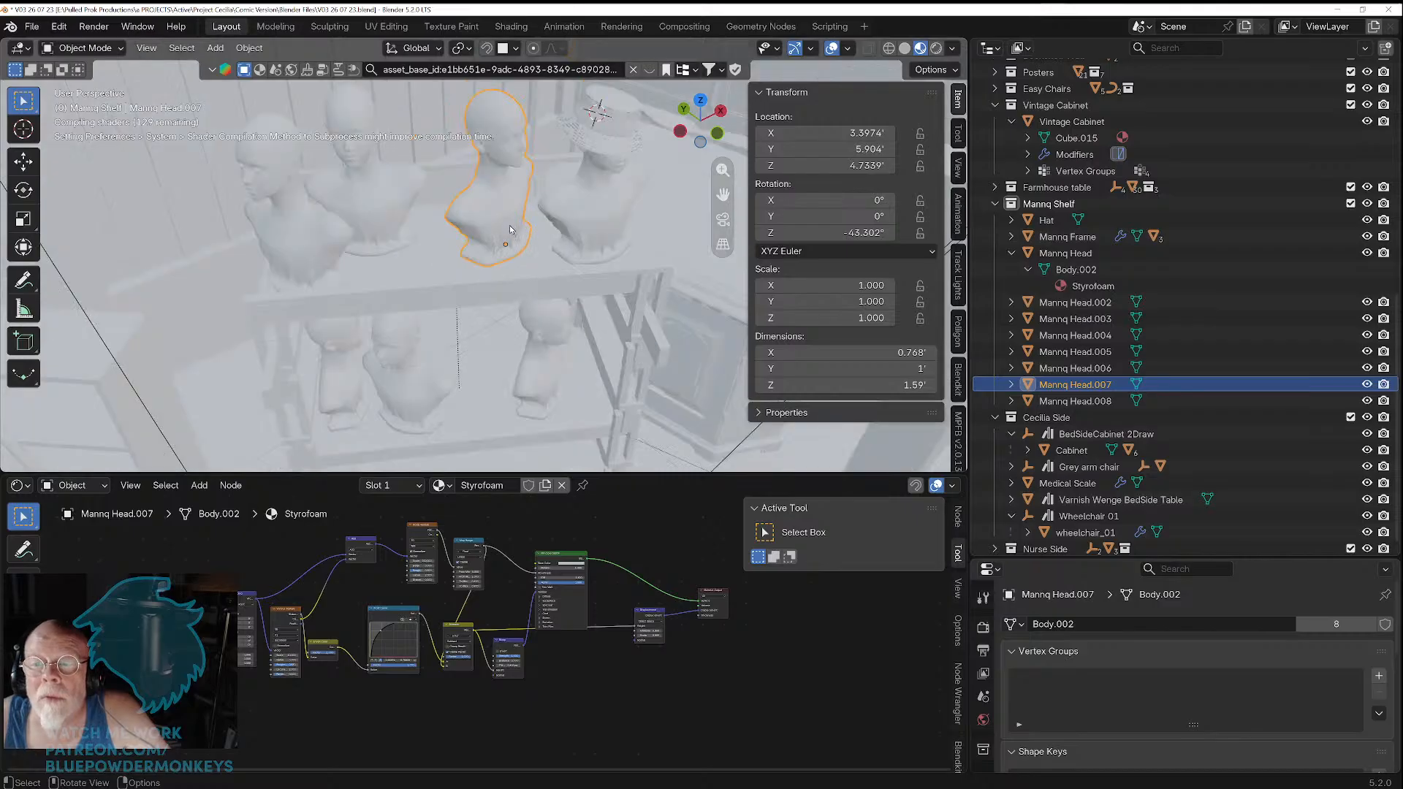
{"action": "middle_click_drag", "start_coordinate": [509, 226], "coordinate": [530, 275], "text": "shift"}
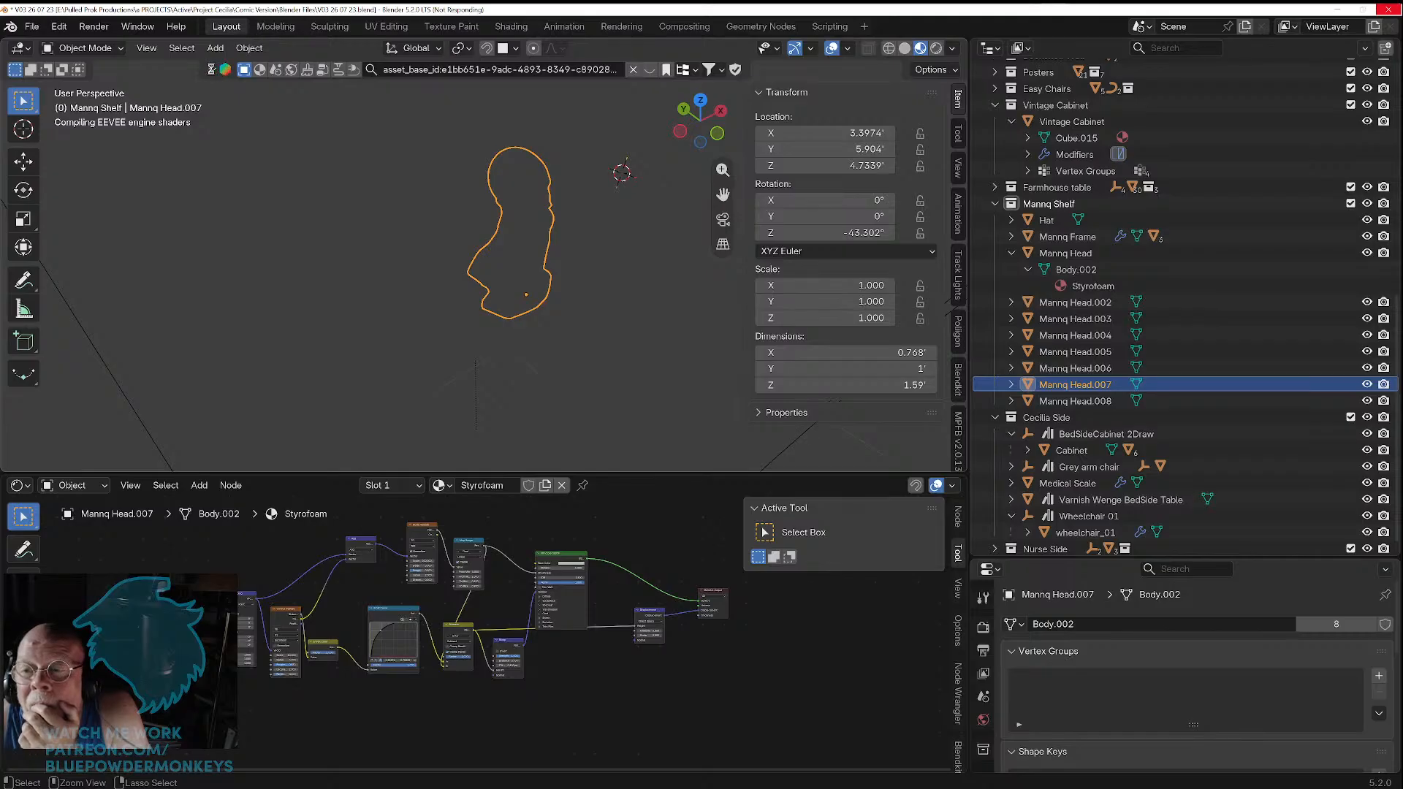
{"action": "key", "text": "ctrl+s"}
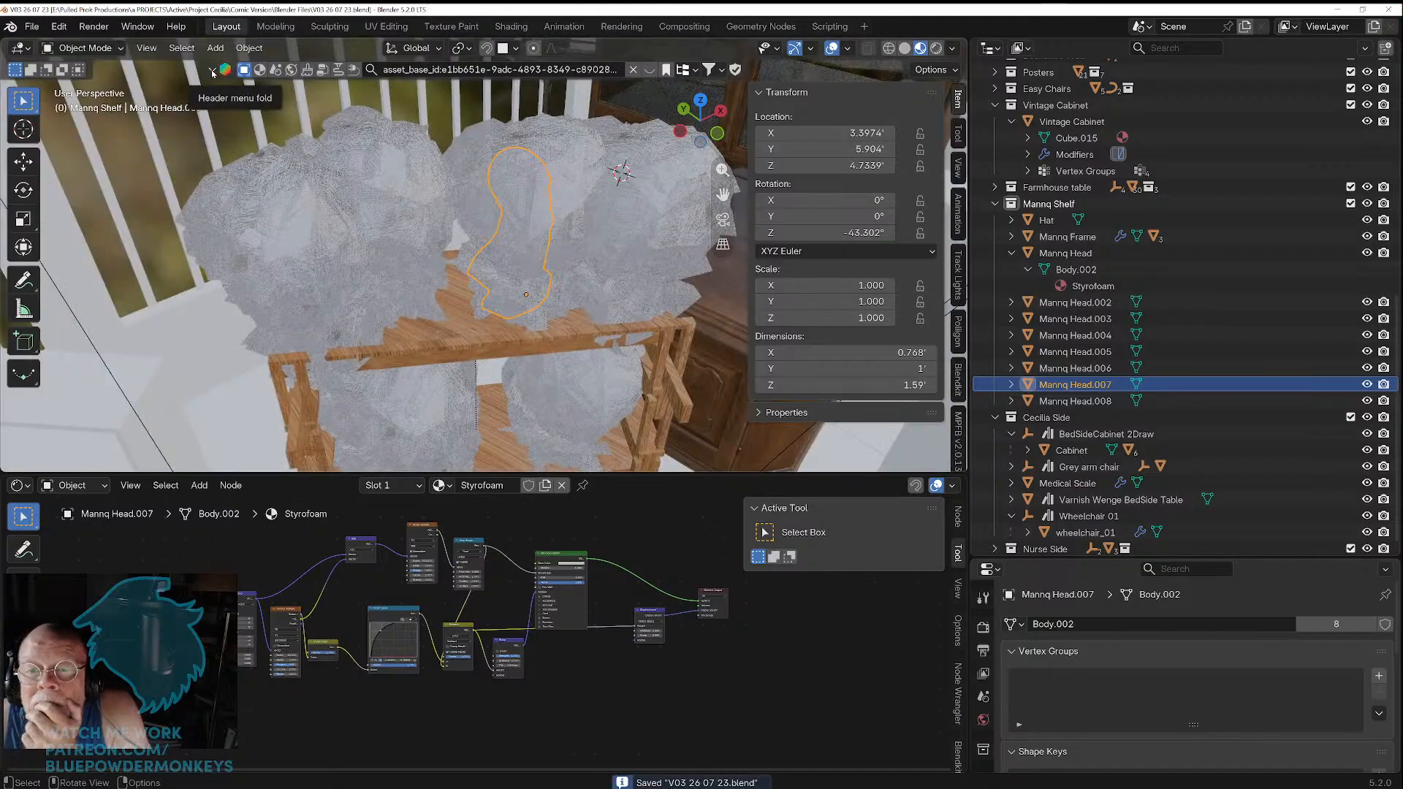
Step: Compare the Styrofoam surface on Mannq Head.006 and Mannq Head.007, and switch the viewport to solid shading
{"action": "scroll", "coordinate": [444, 160], "scroll_direction": "up", "scroll_amount": 4}
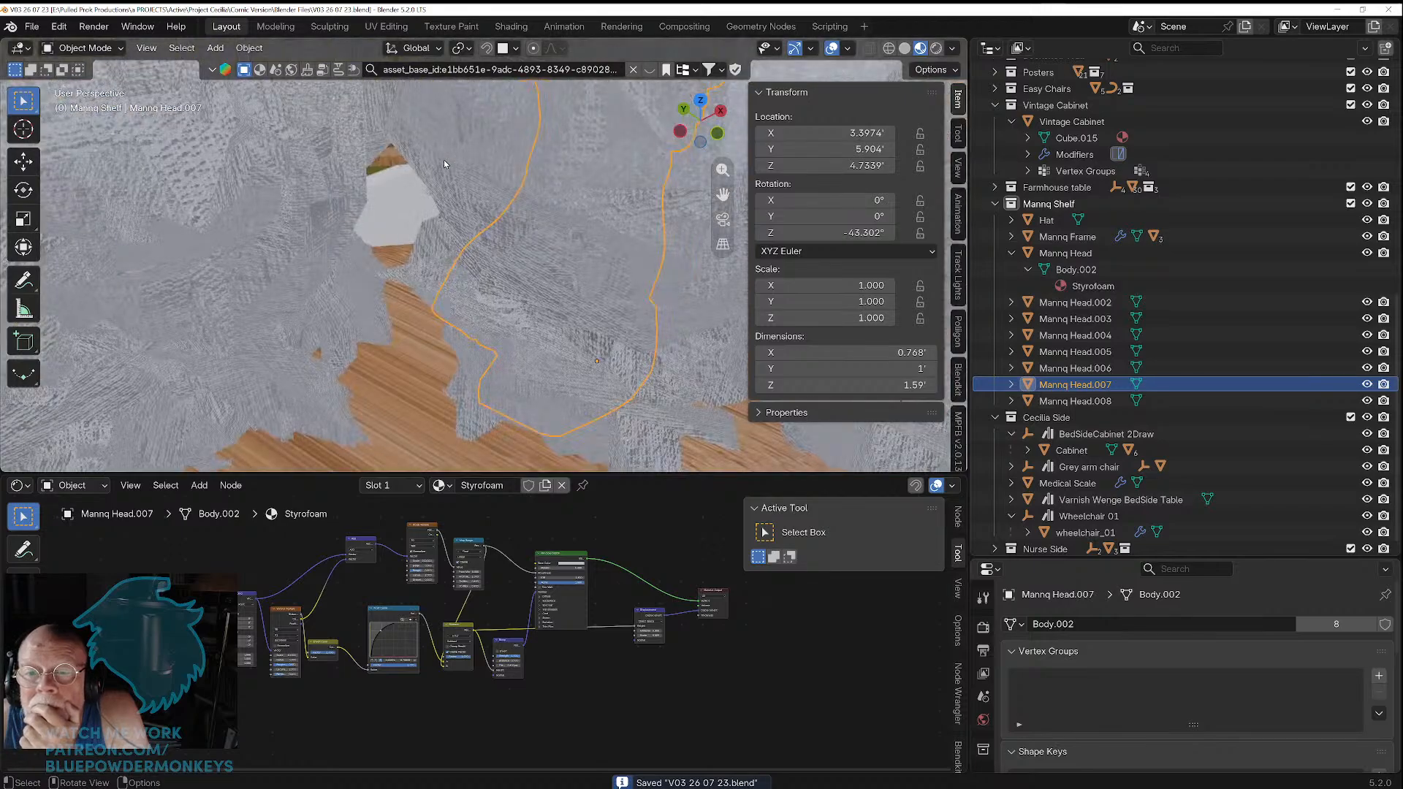
{"action": "scroll", "coordinate": [445, 159], "scroll_direction": "down", "scroll_amount": 4}
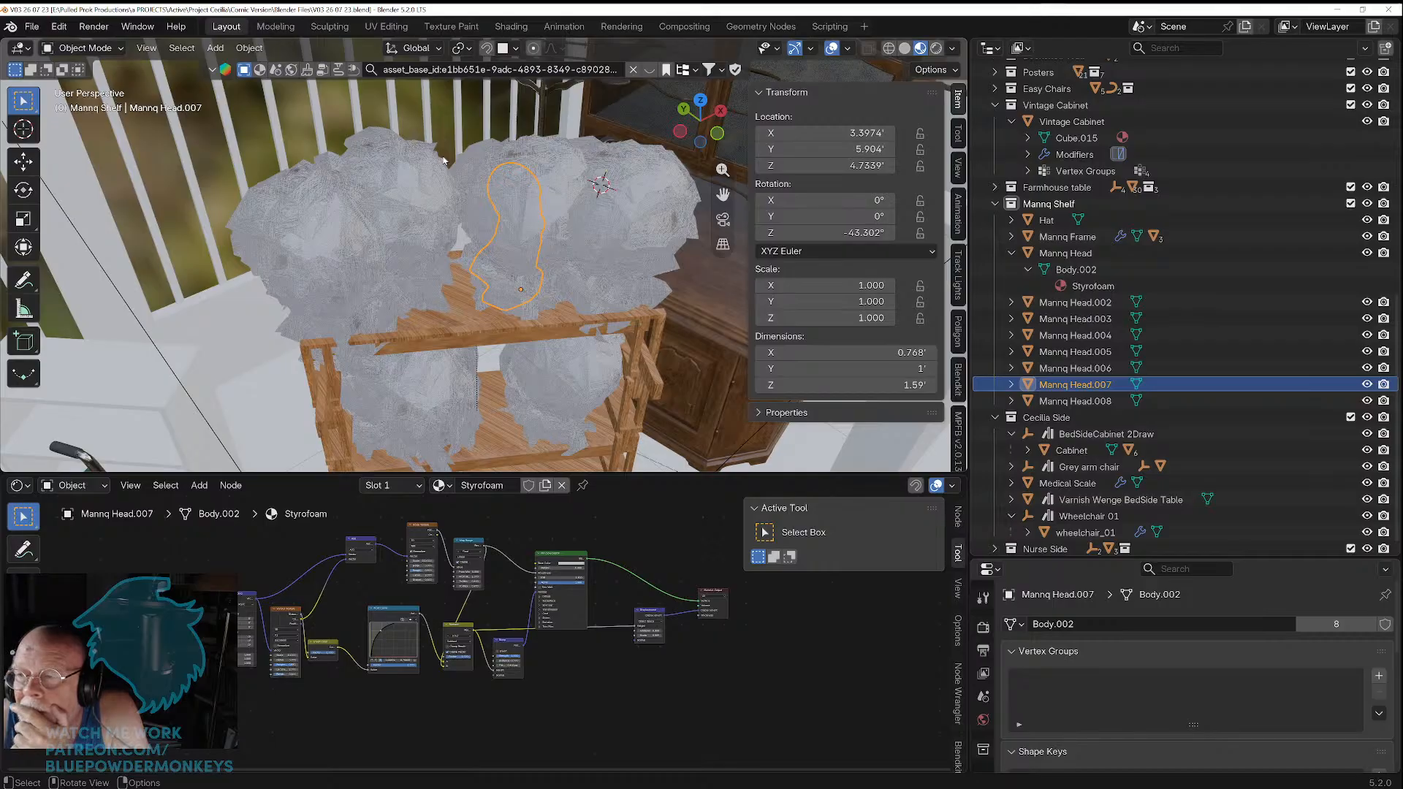
{"action": "left_click", "coordinate": [386, 185]}
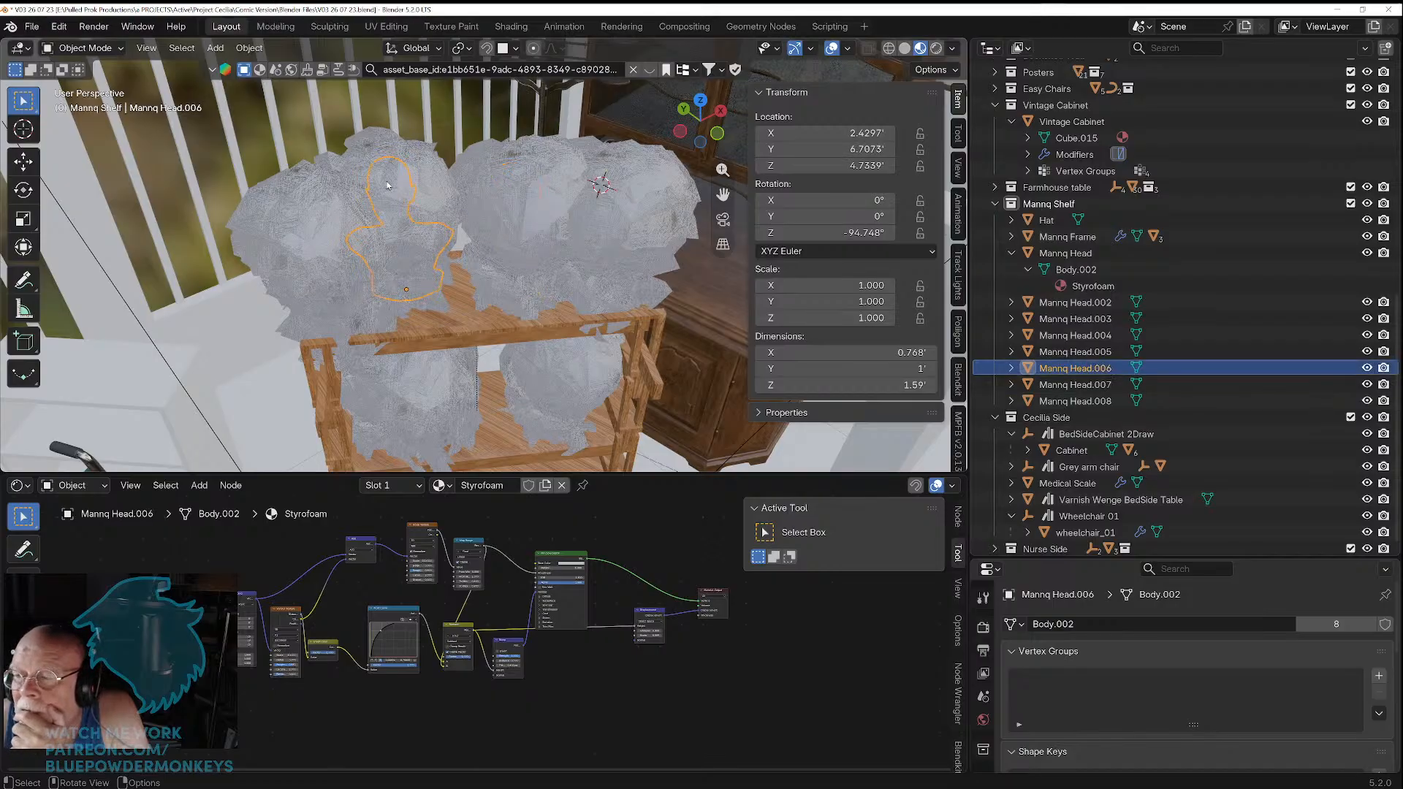
{"action": "left_click", "coordinate": [488, 190]}
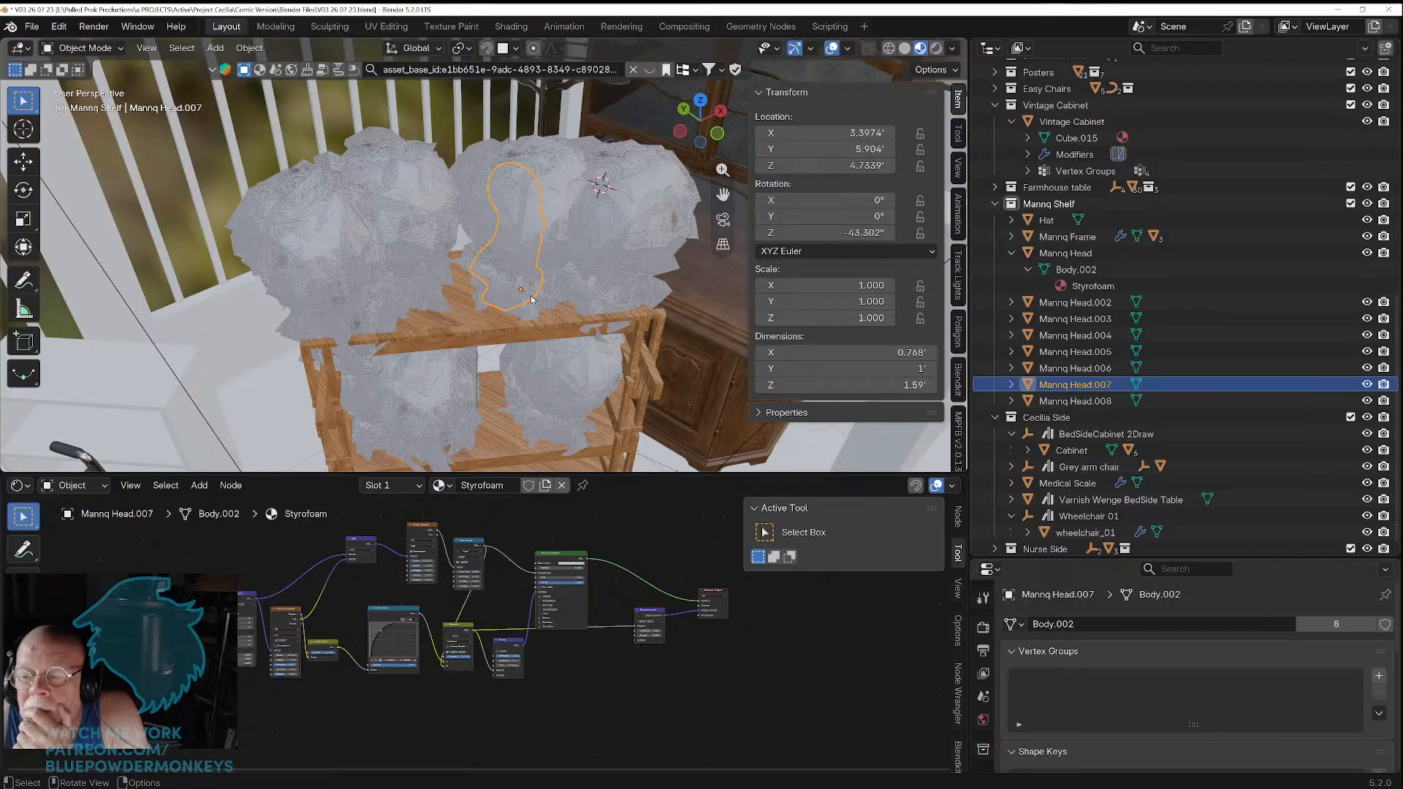
{"action": "left_click", "coordinate": [904, 49]}
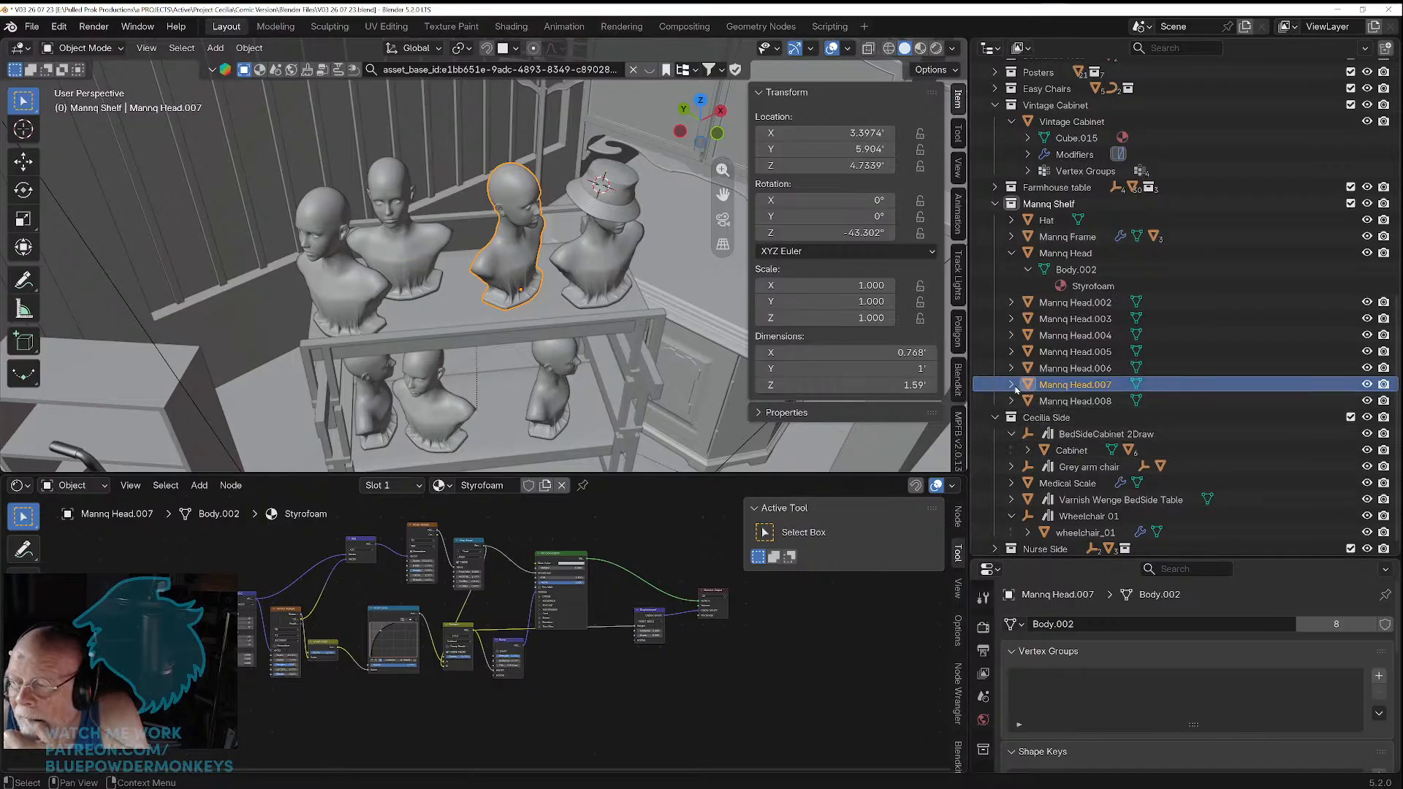
Step: Try to delete the Styrofoam material under Mannq Head.007's Body.002 mesh in the outliner, and undo the deletion
{"action": "left_click", "coordinate": [1012, 385]}
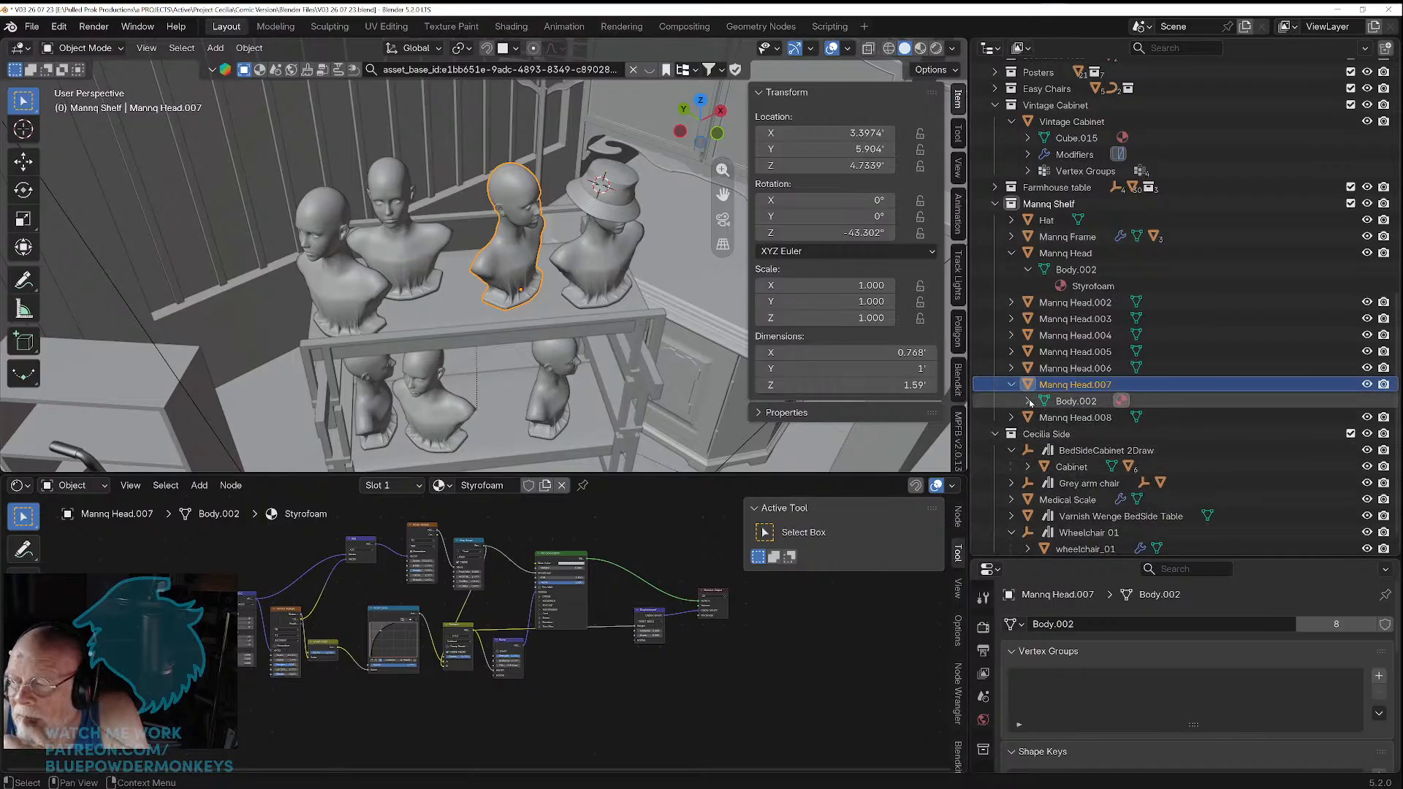
{"action": "left_click", "coordinate": [1029, 401]}
{"action": "left_click", "coordinate": [1073, 420]}
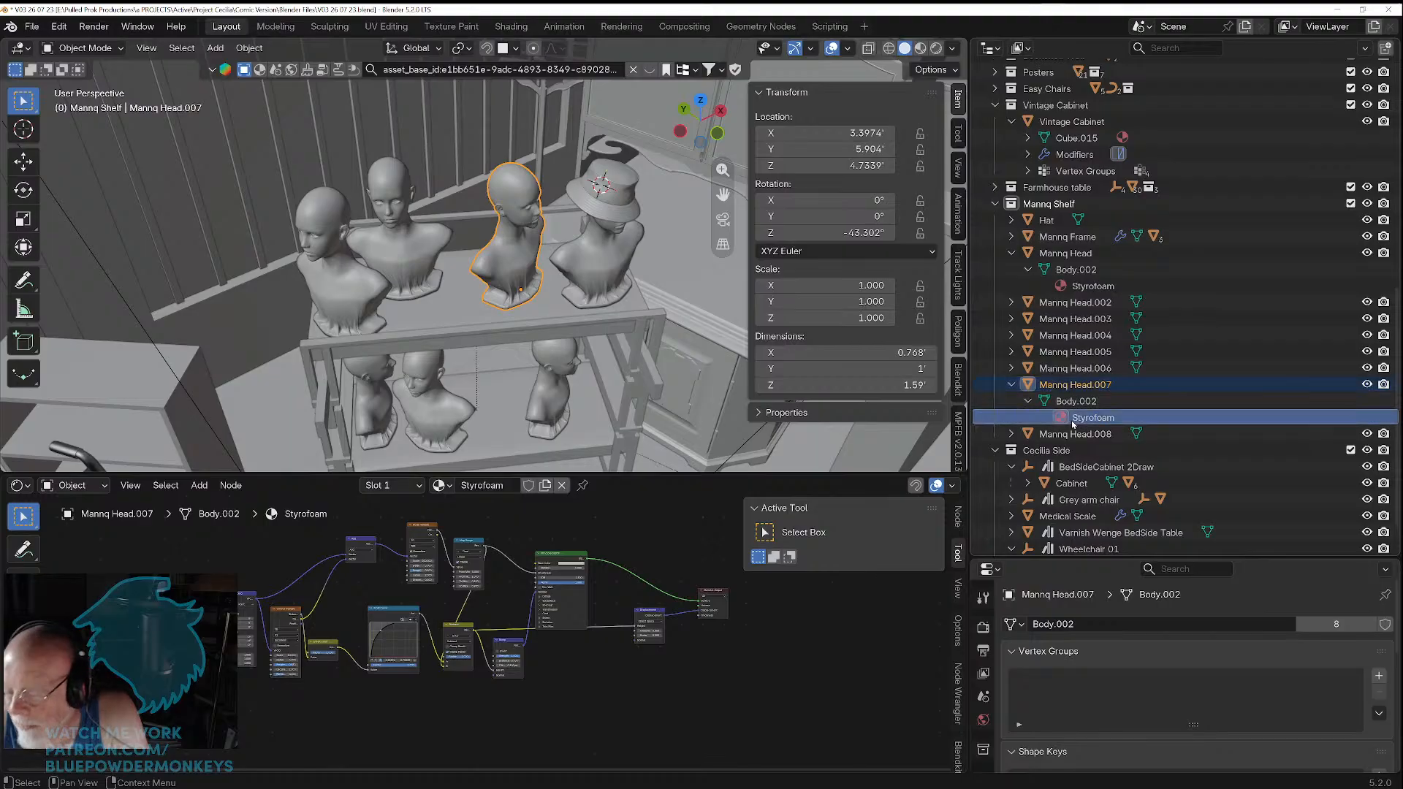
{"action": "key", "text": "Delete"}
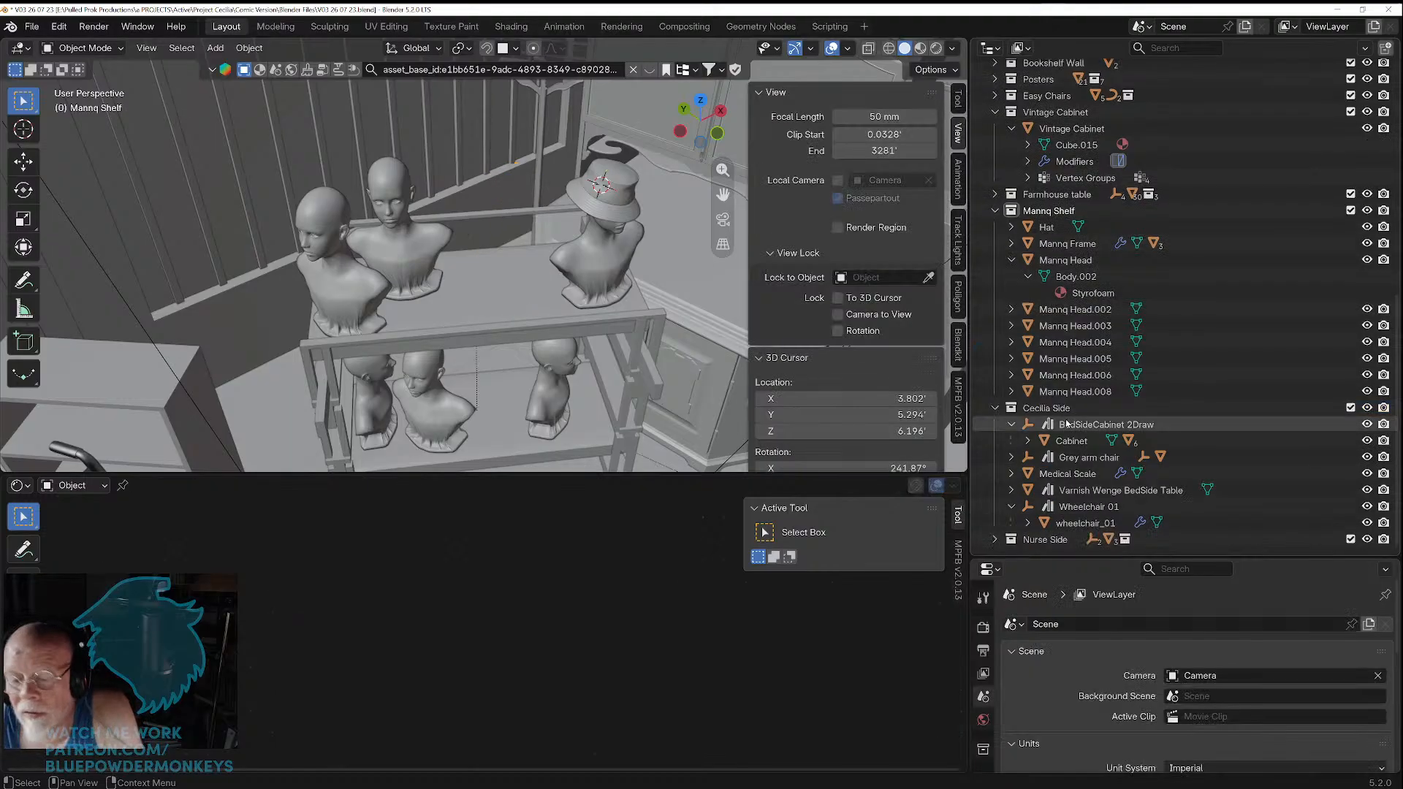
{"action": "key", "text": "ctrl+z"}
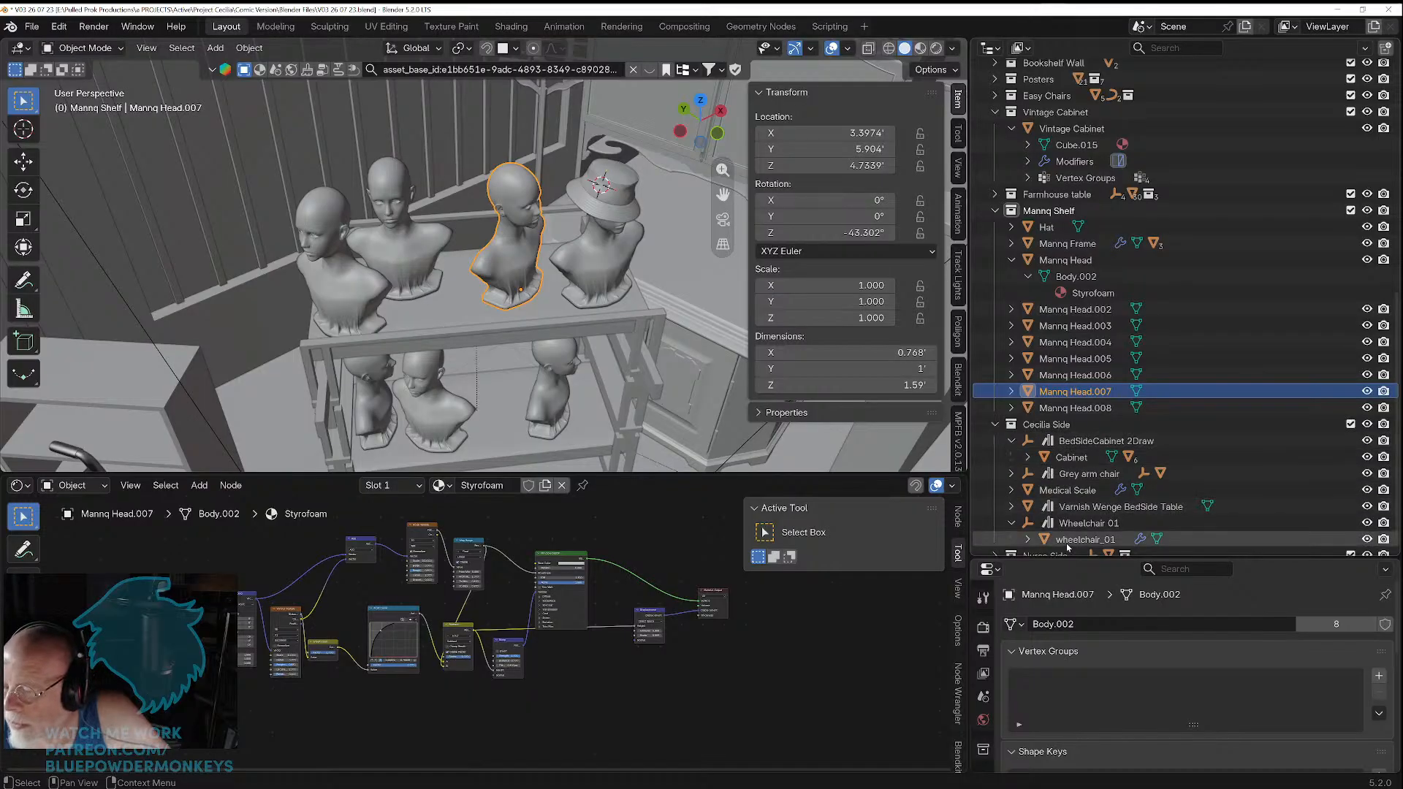
Step: Remove the Styrofoam material slot from Mannq Head.007 in its material properties
{"action": "scroll", "coordinate": [983, 719], "scroll_direction": "down", "scroll_amount": 3}
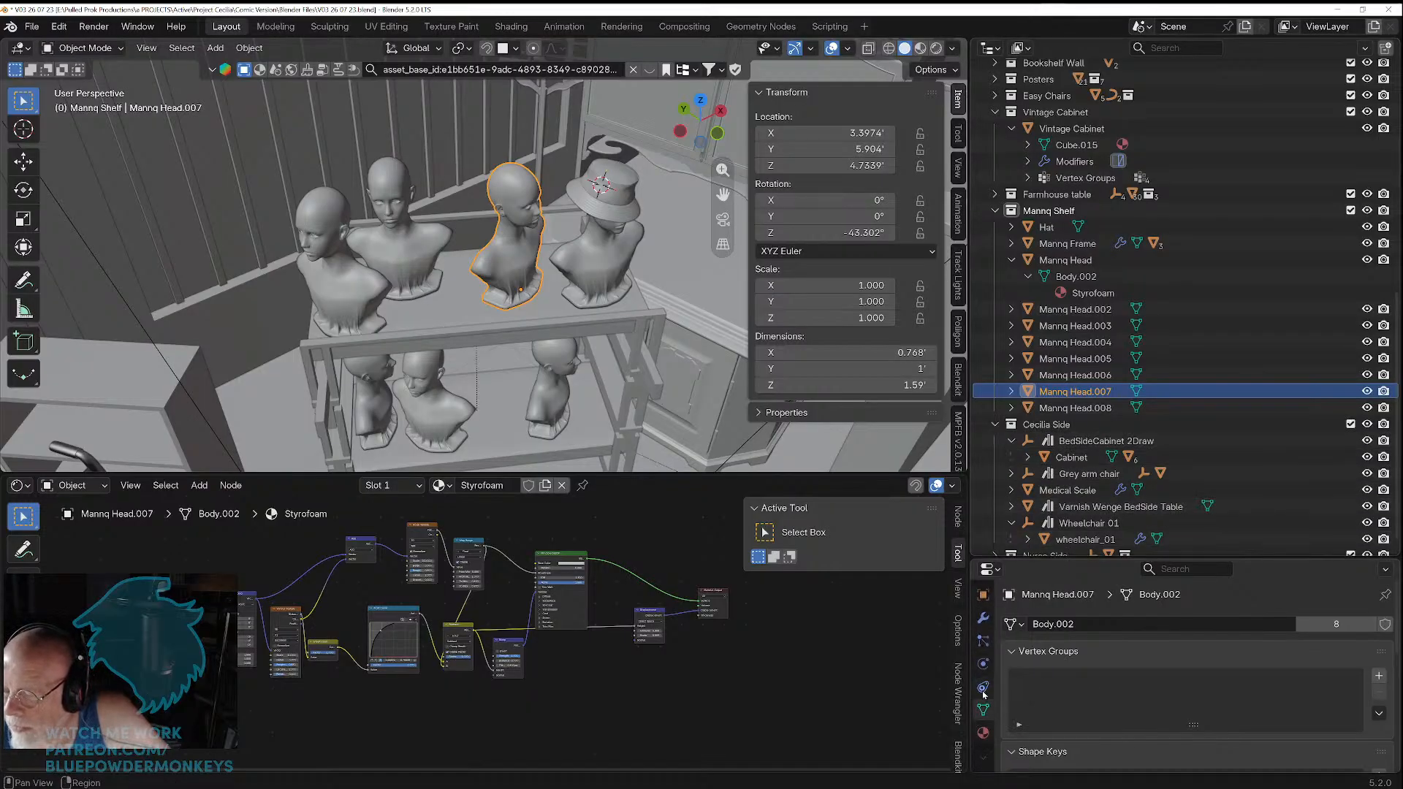
{"action": "left_click", "coordinate": [984, 732]}
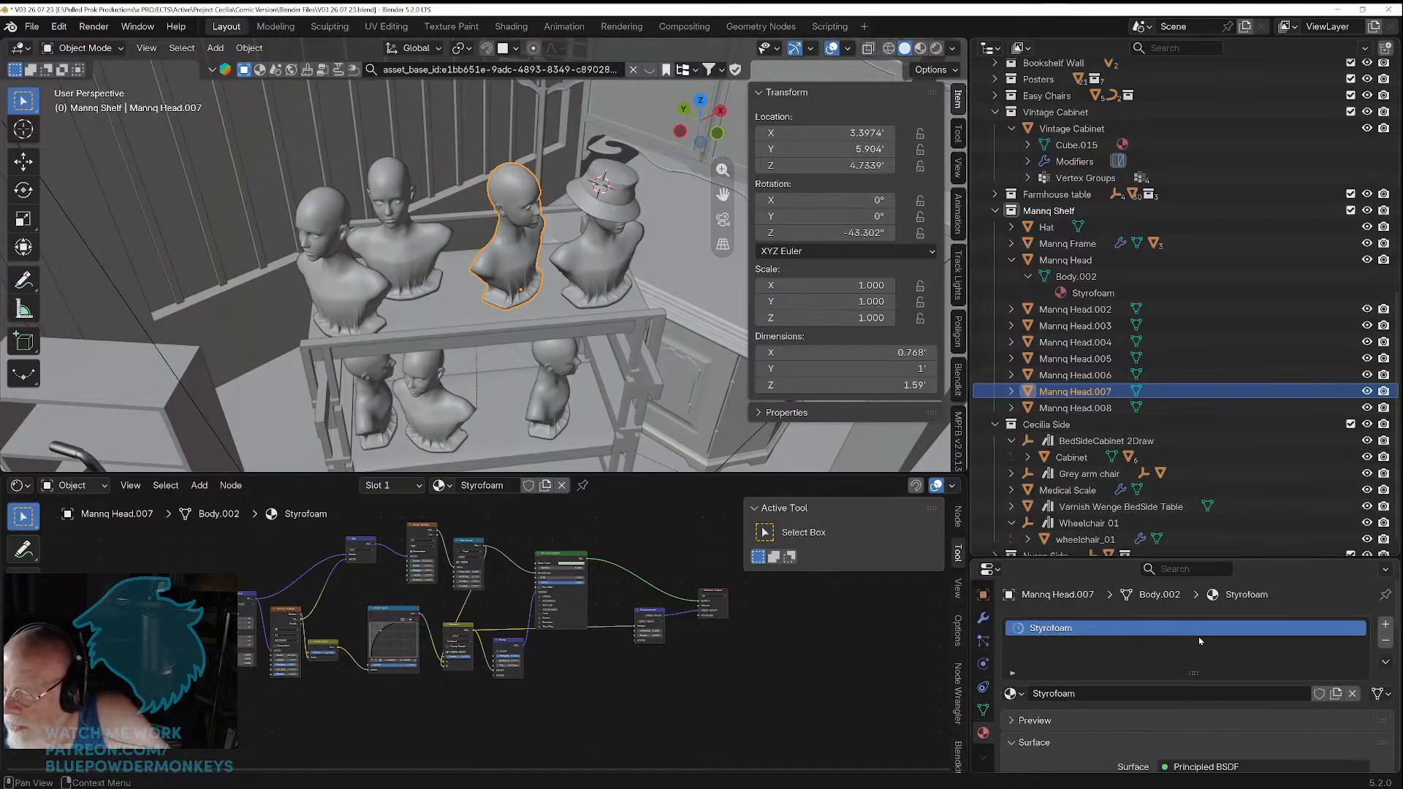
{"action": "left_click", "coordinate": [1386, 641]}
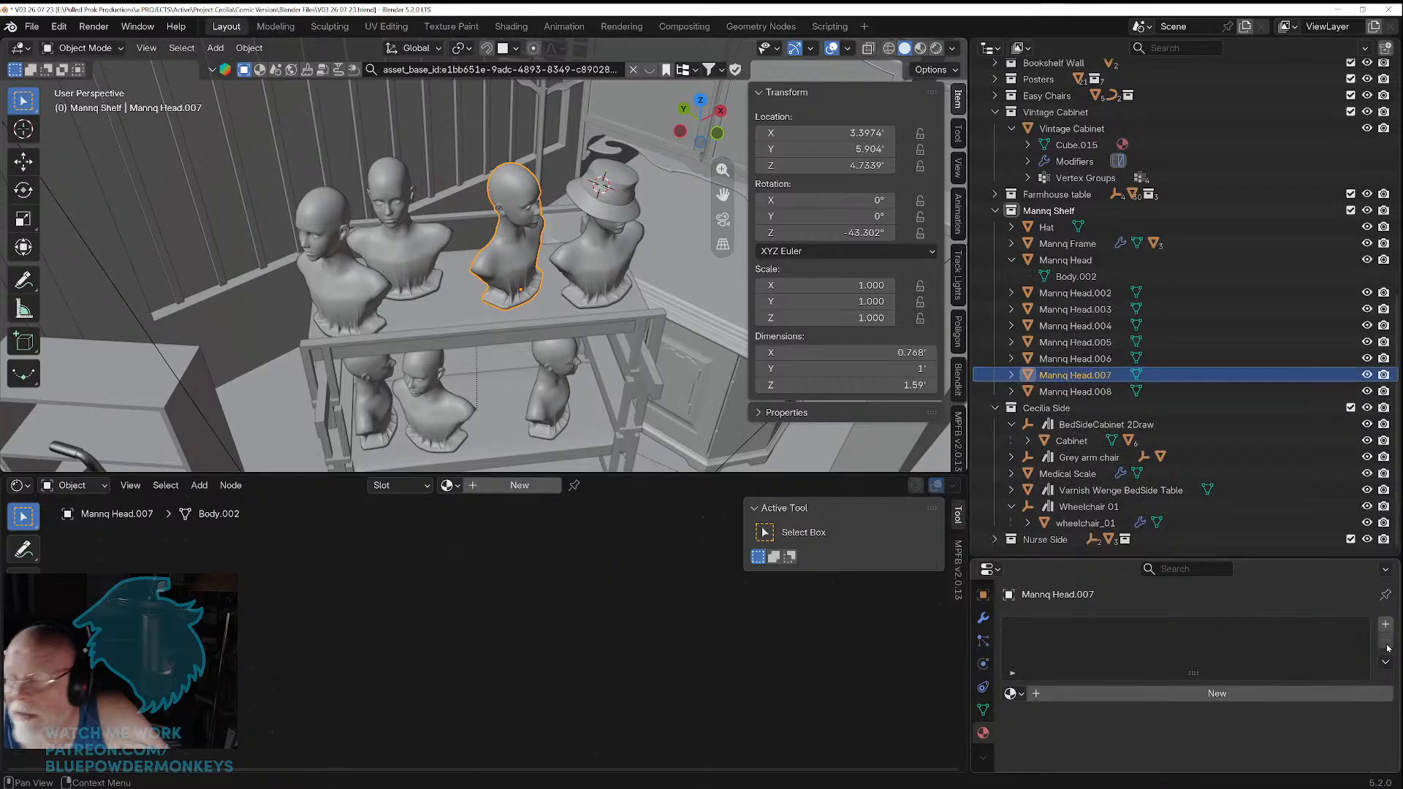
Step: Switch the viewport to rendered shading and check Mannq Head.006 and Mannq Head.004 in the outliner for an assigned material
{"action": "left_click", "coordinate": [935, 48]}
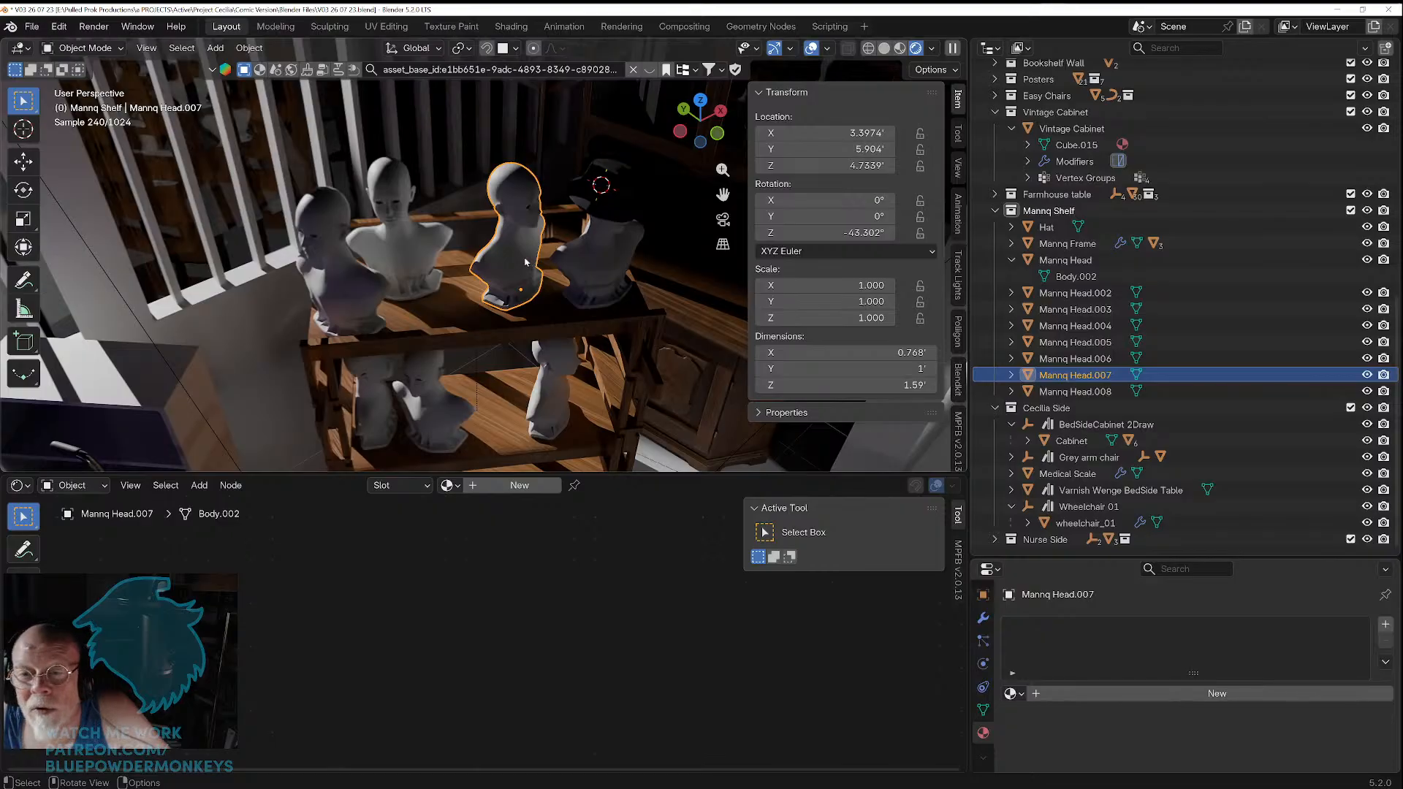
{"action": "mouse_move", "coordinate": [515, 253]}
{"action": "middle_mouse_down"}
{"action": "mouse_move", "coordinate": [578, 257]}
{"action": "mouse_move", "coordinate": [510, 252]}
{"action": "middle_mouse_up"}
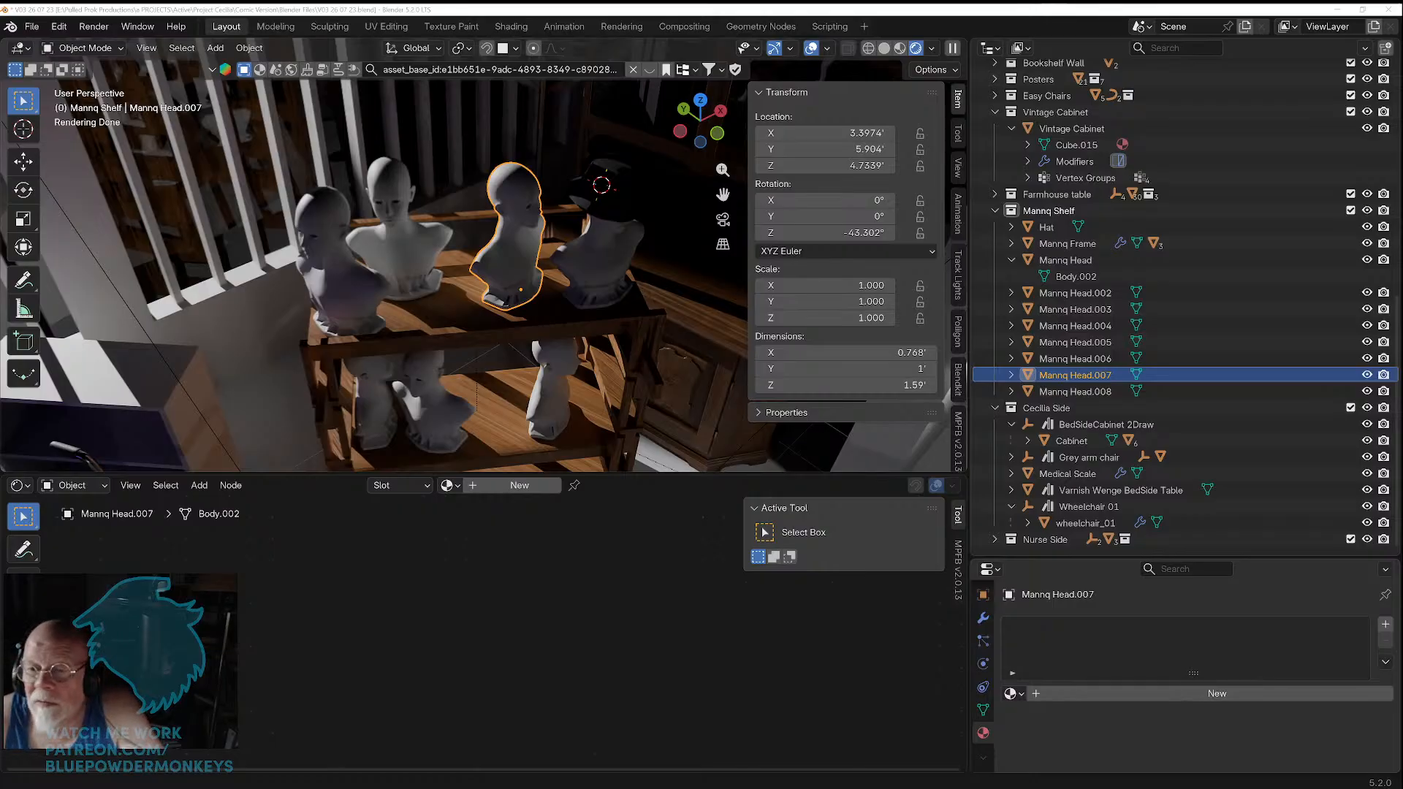
{"action": "left_click", "coordinate": [408, 246]}
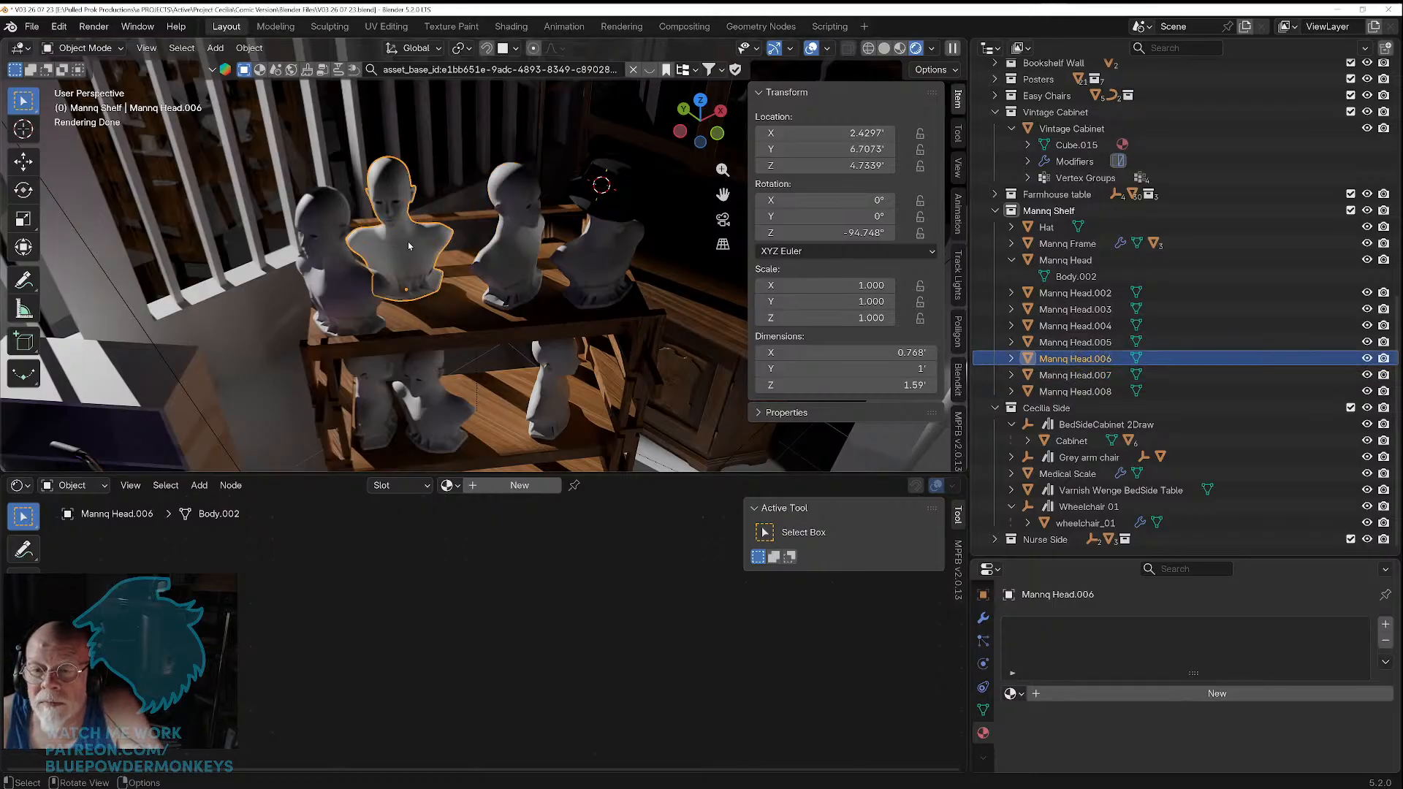
{"action": "left_click", "coordinate": [1012, 359]}
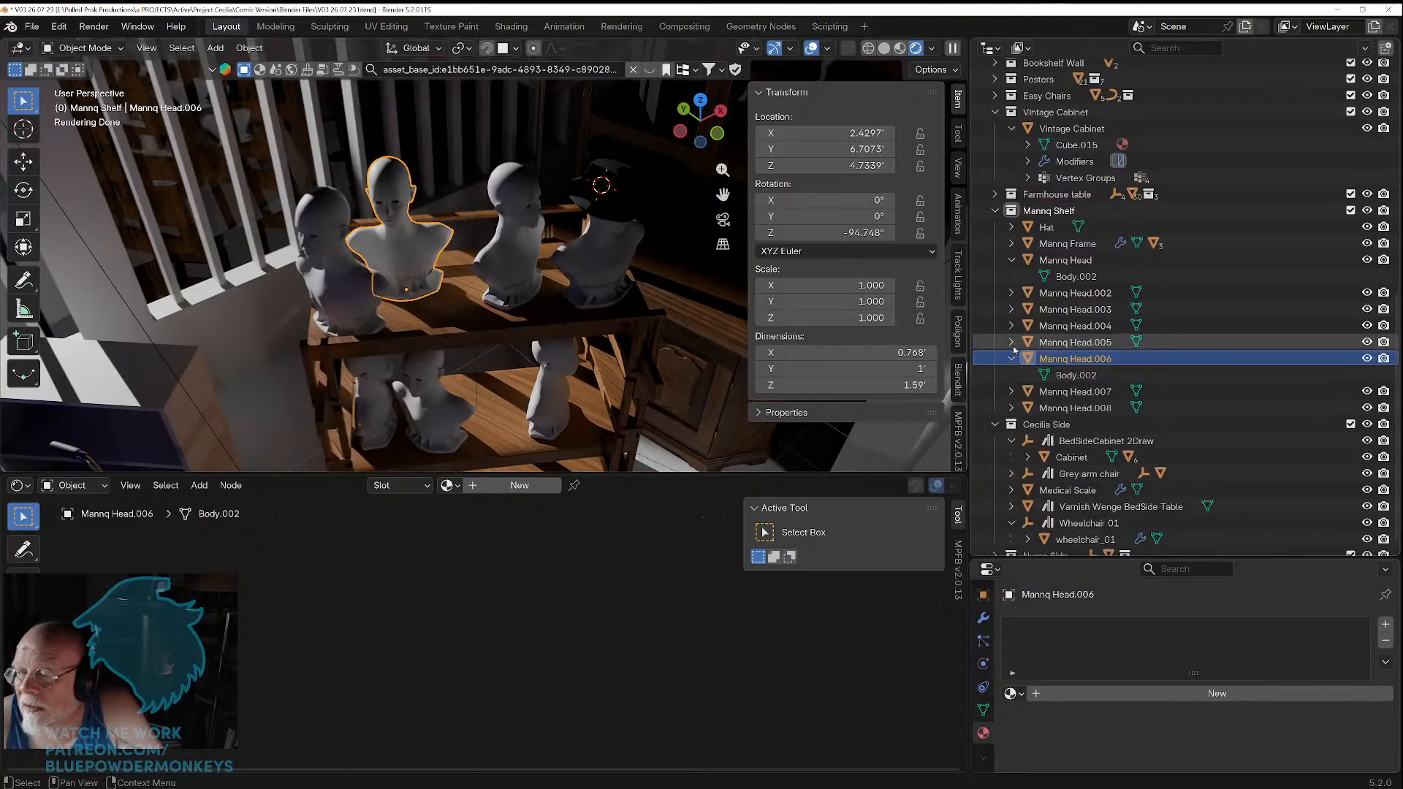
{"action": "left_click", "coordinate": [1012, 359]}
{"action": "left_click", "coordinate": [1012, 327]}
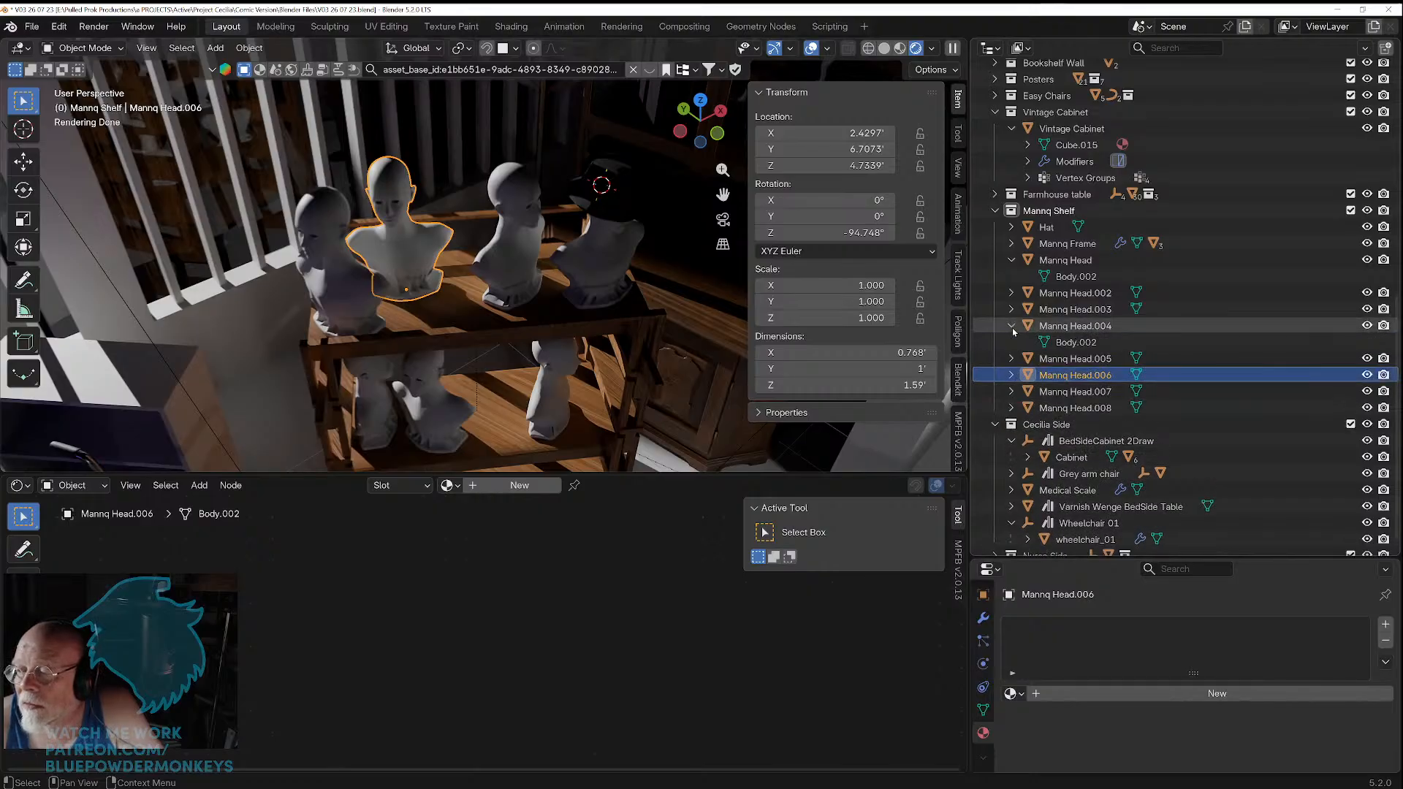
{"action": "left_click", "coordinate": [1012, 327]}
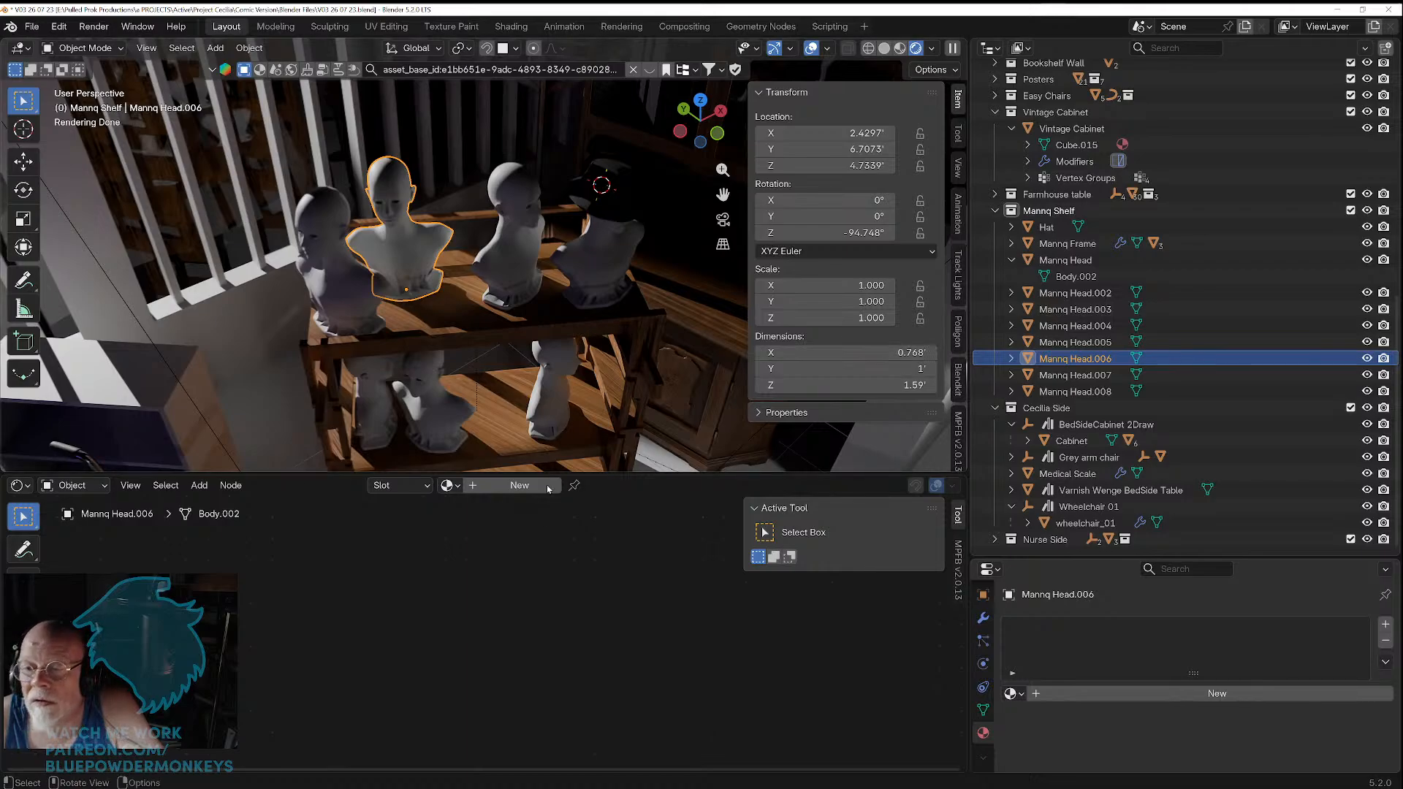
Step: Undo the removal of the Styrofoam material slot and examine the material's nodes around the Mapping and Voronoi Texture nodes
{"action": "key", "text": "ctrl+z"}
{"action": "key", "text": "ctrl+z"}
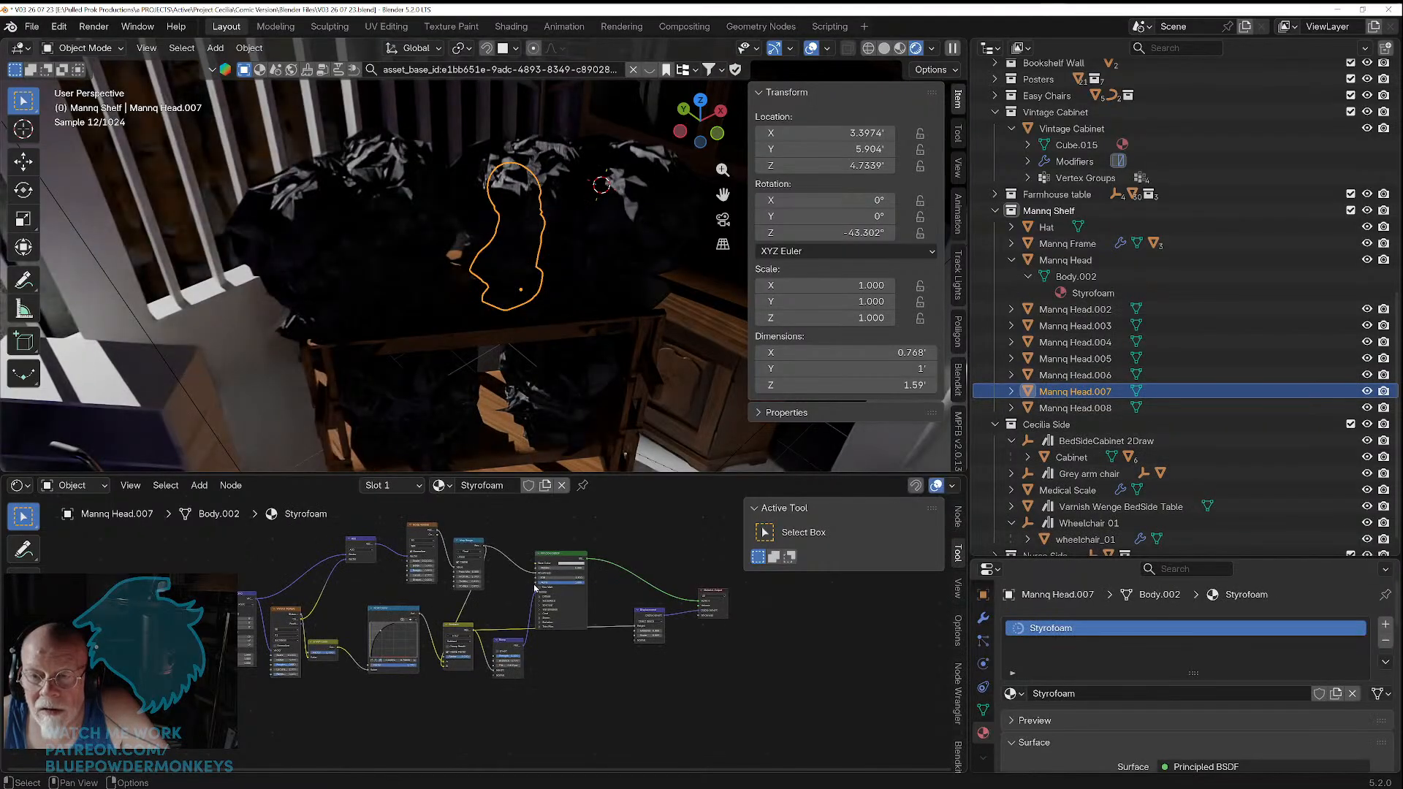
{"action": "scroll", "coordinate": [607, 647], "scroll_direction": "up", "scroll_amount": 5}
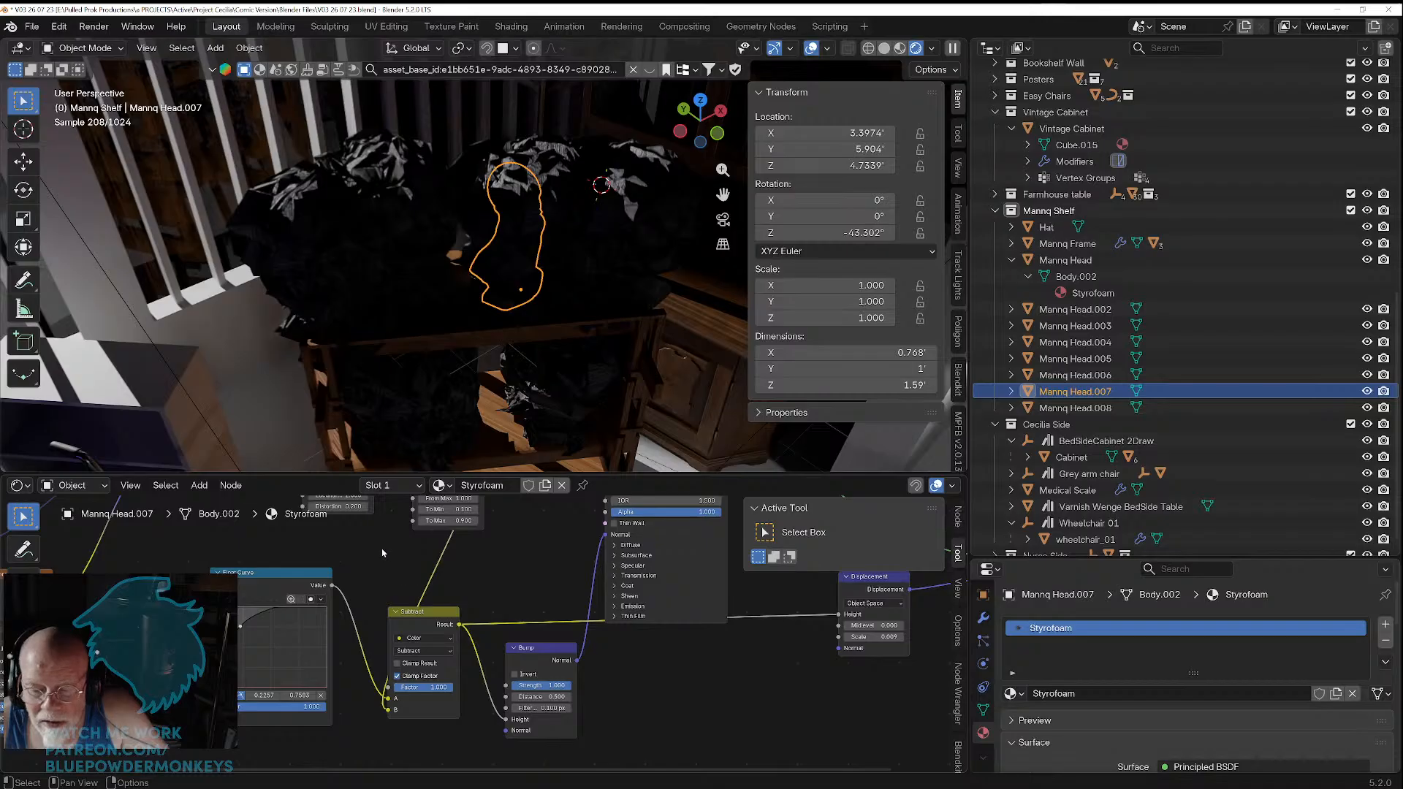
{"action": "middle_click_drag", "start_coordinate": [383, 551], "coordinate": [461, 605]}
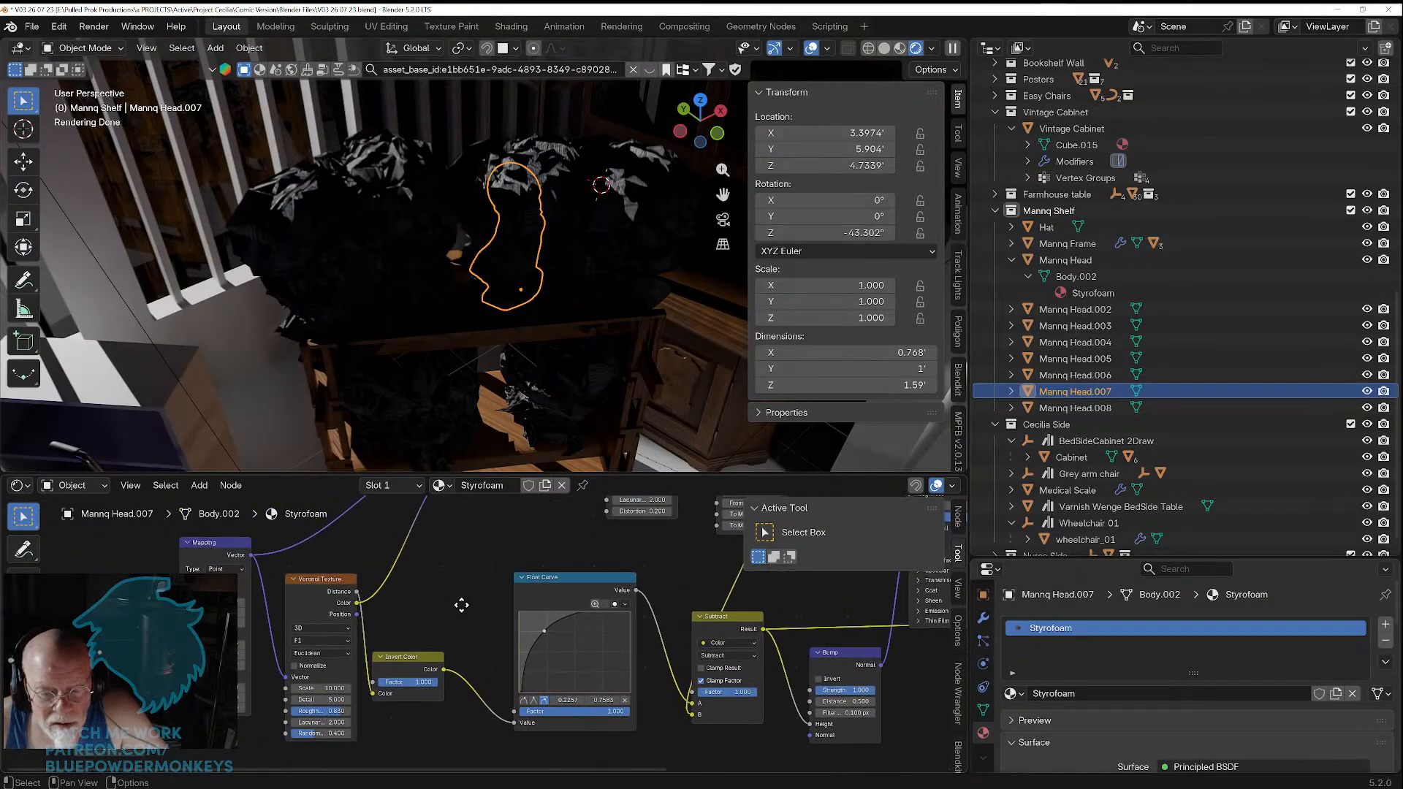
{"action": "scroll", "coordinate": [445, 643], "scroll_direction": "up", "scroll_amount": 2}
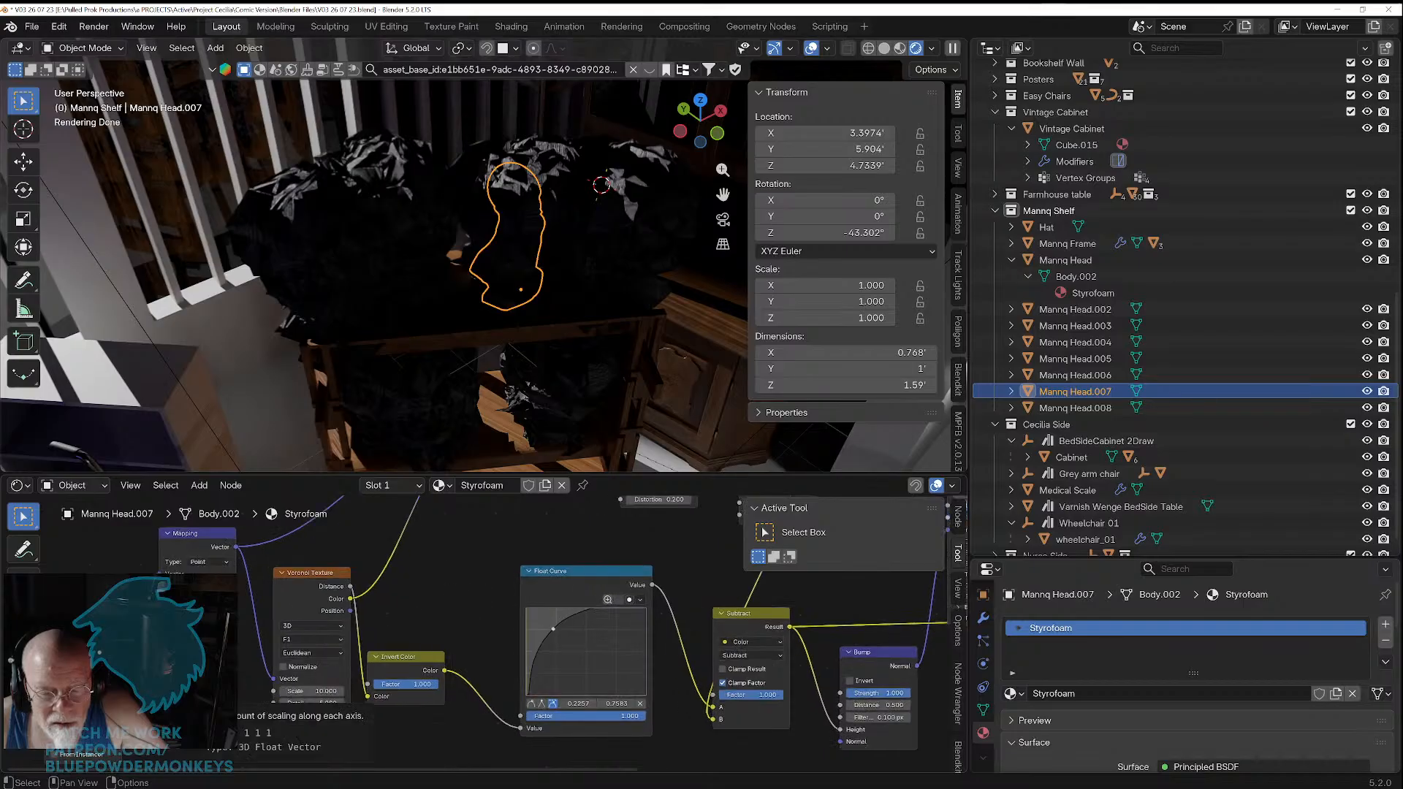
{"action": "middle_click_drag", "start_coordinate": [216, 705], "coordinate": [354, 640]}
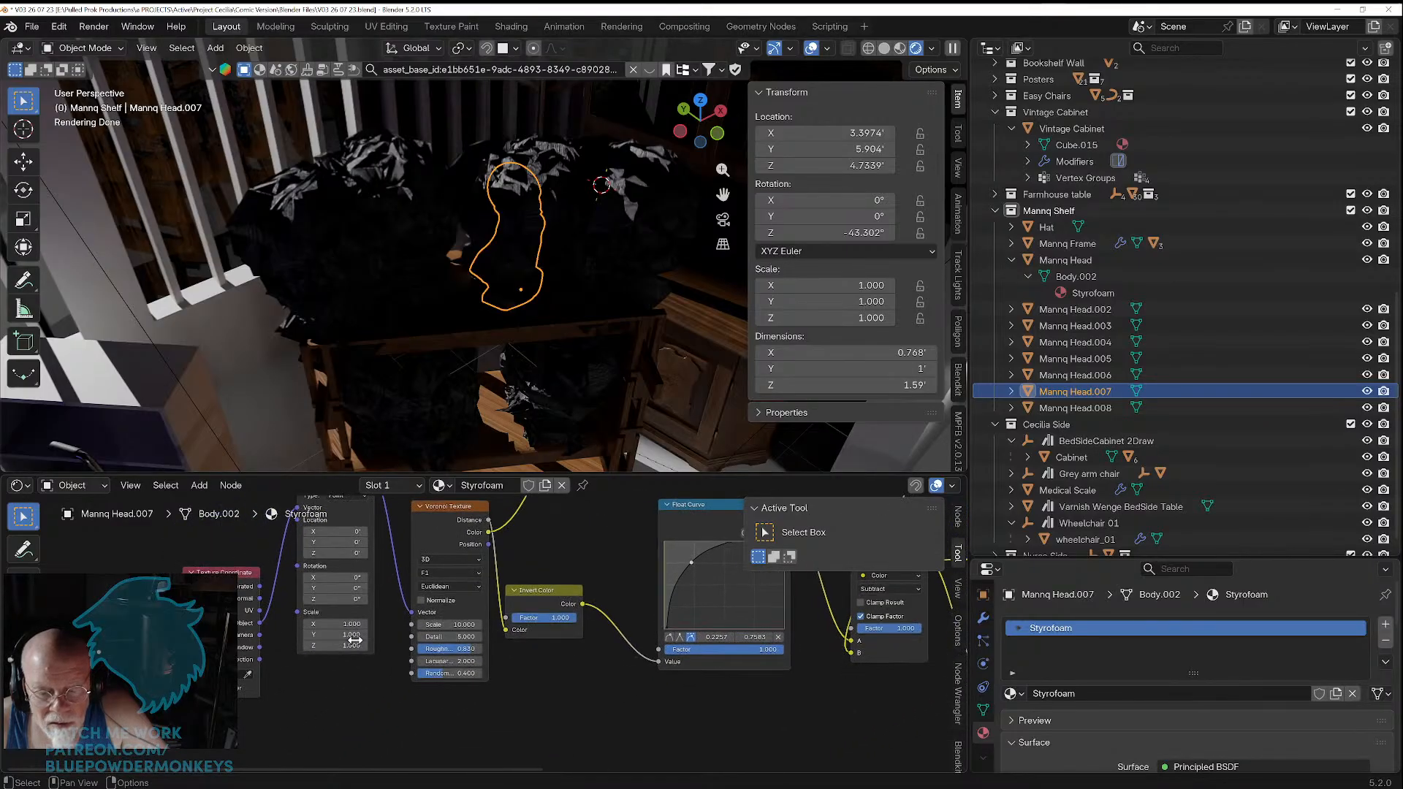
{"action": "key", "text": "shift+a"}
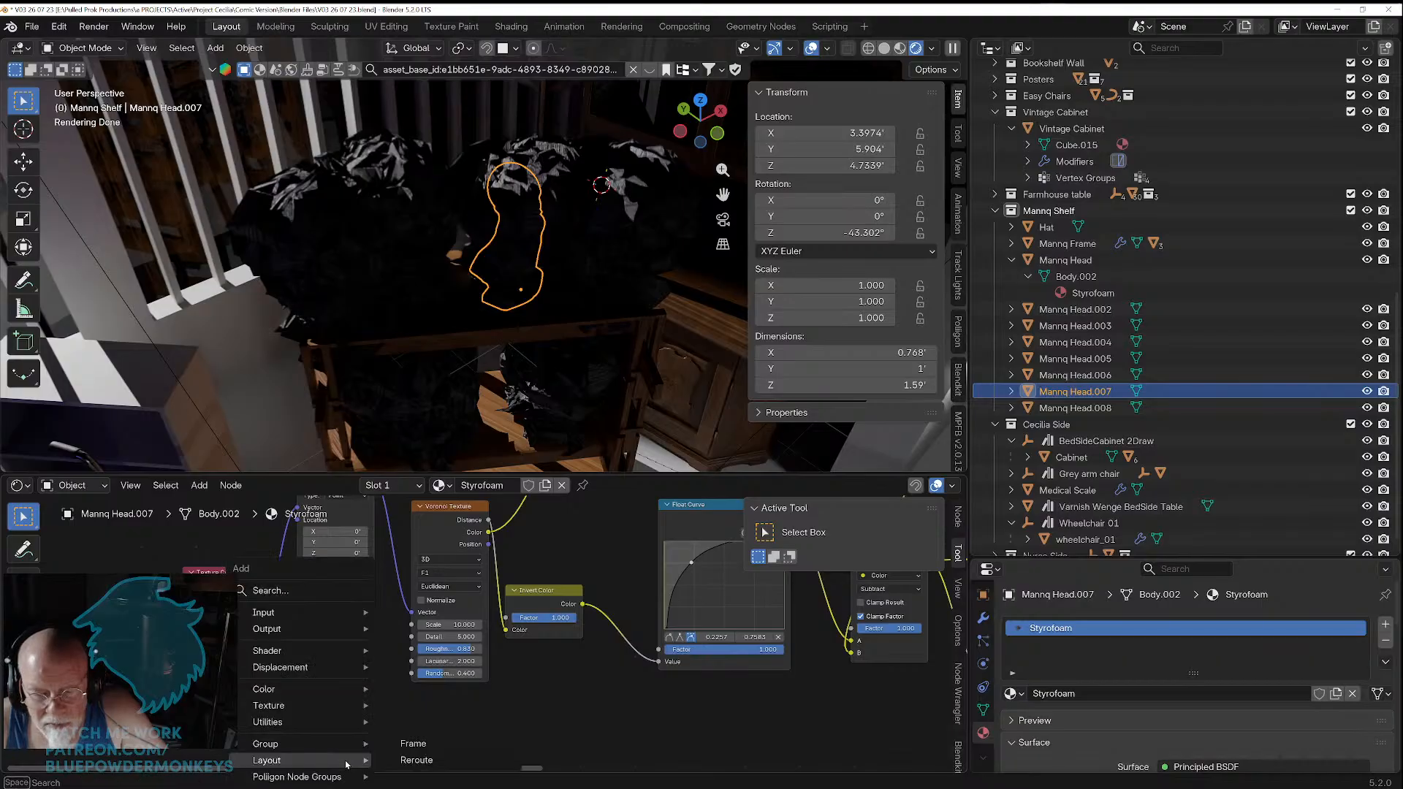
{"action": "type", "text": "sc"}
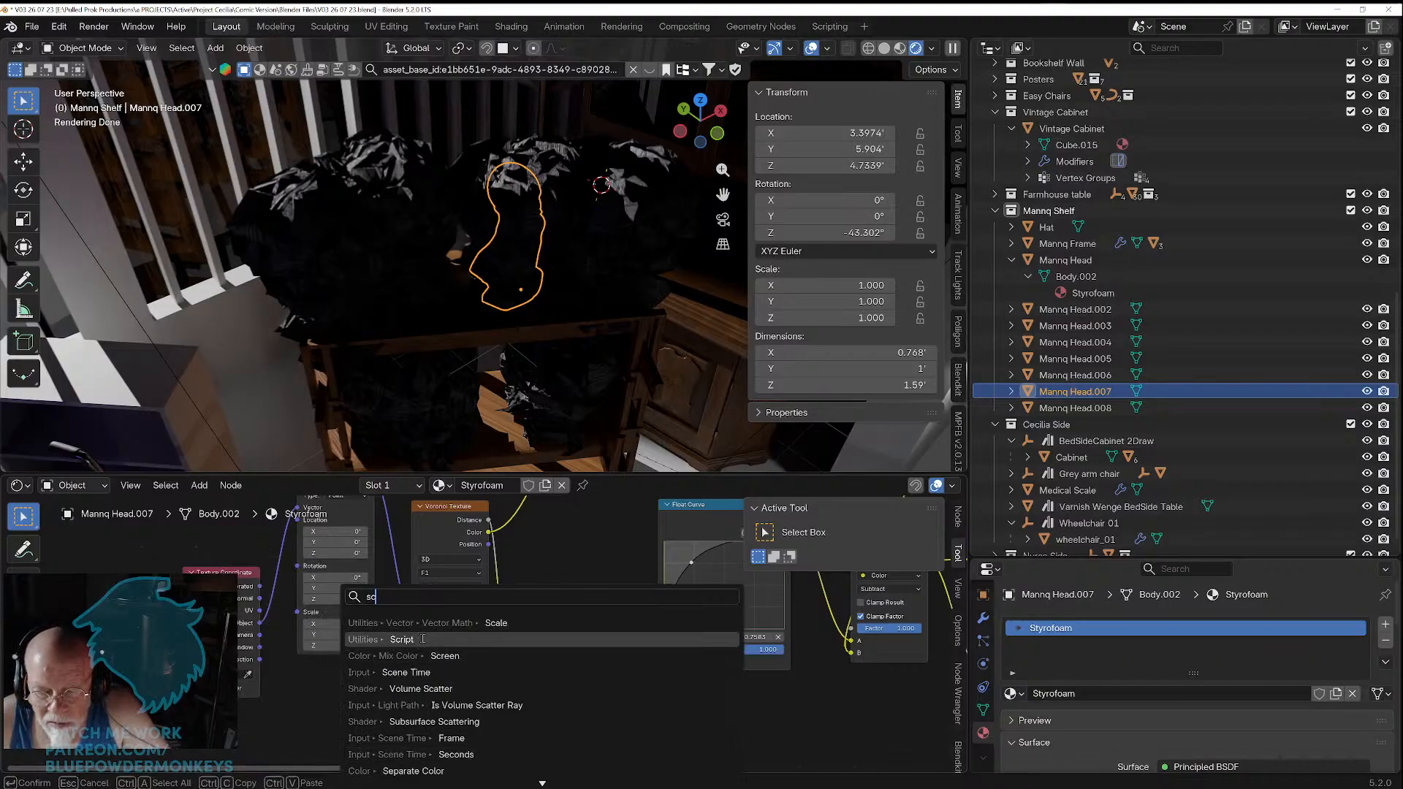
{"action": "left_click", "coordinate": [438, 622]}
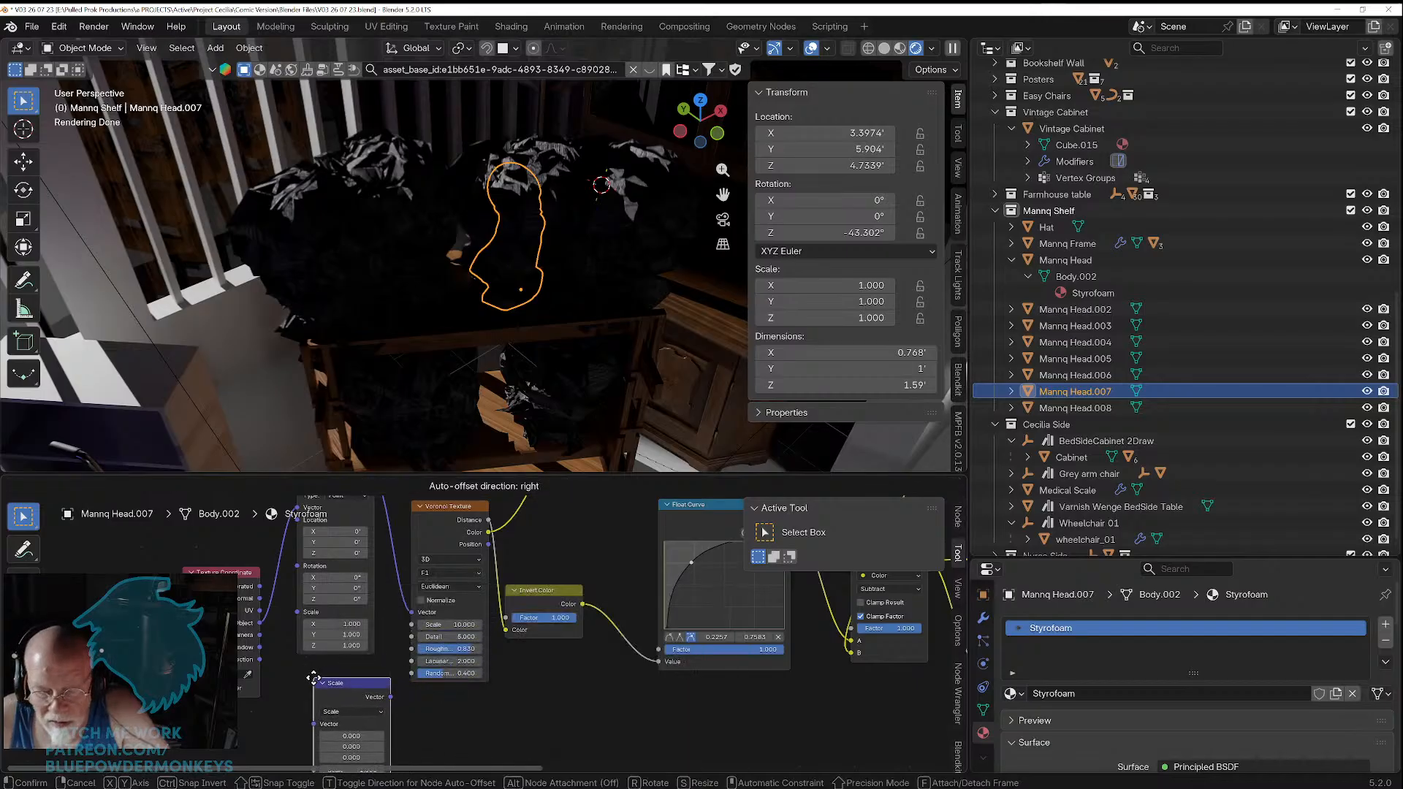
{"action": "left_click", "coordinate": [314, 679]}
{"action": "left_click", "coordinate": [322, 684]}
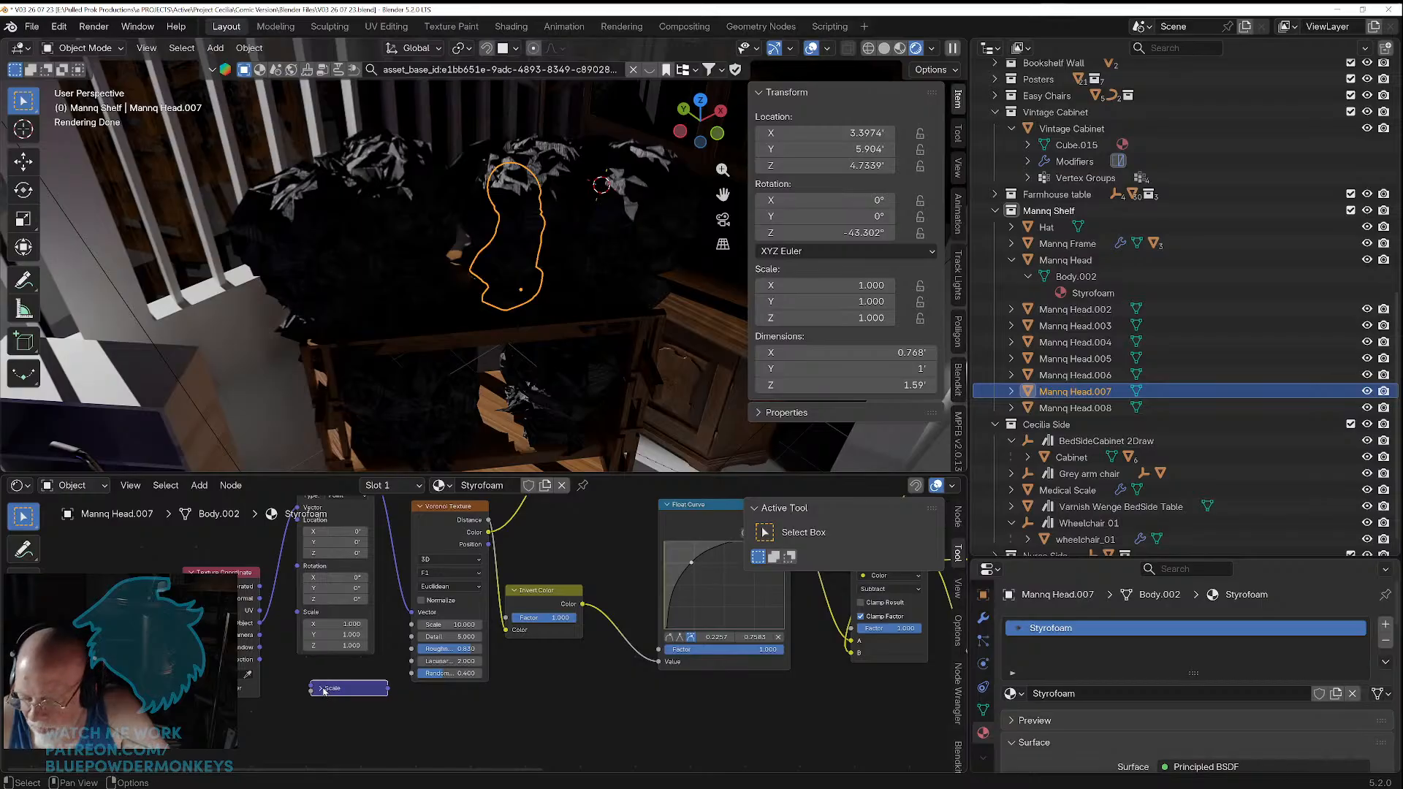
{"action": "key", "text": "x"}
{"action": "key", "text": "shift+a"}
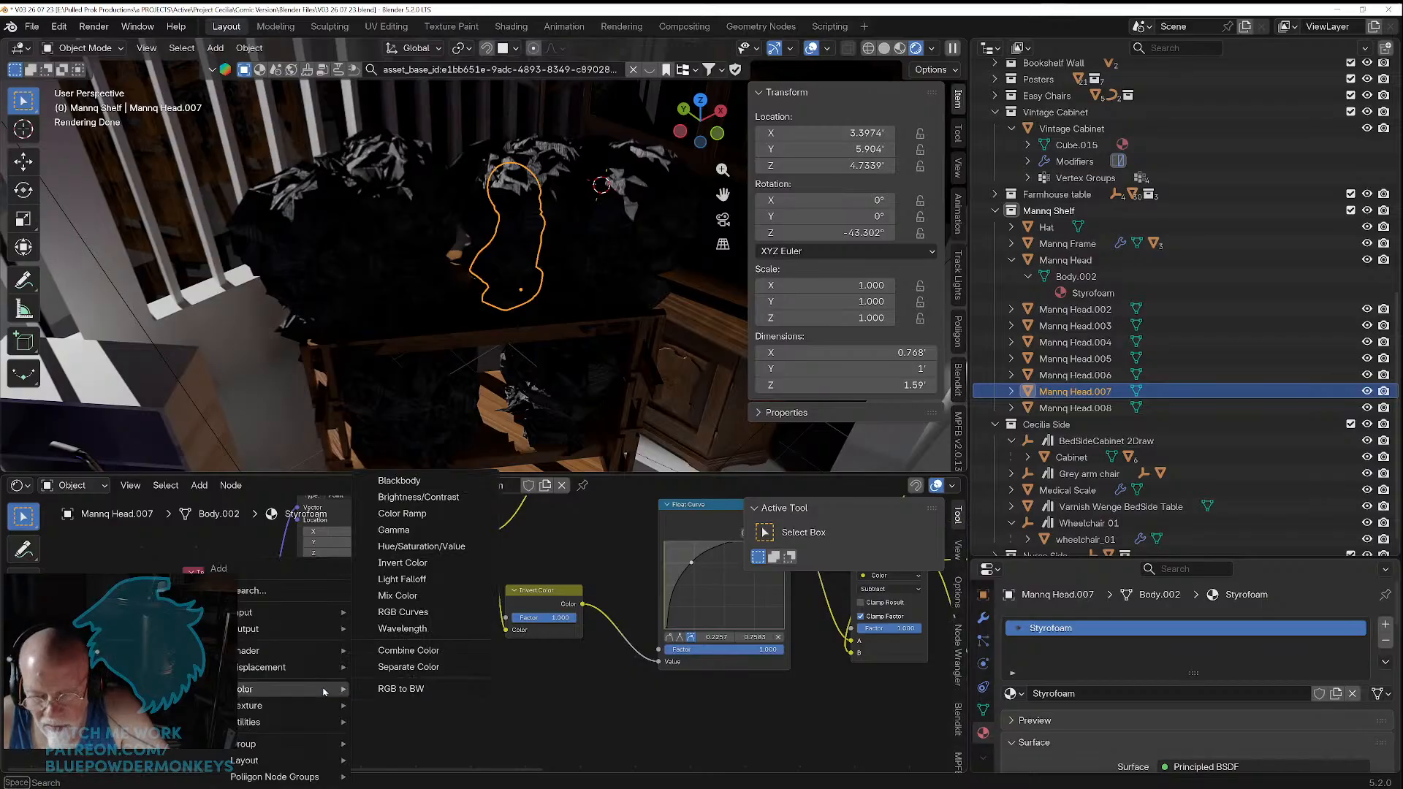
{"action": "type", "text": "ma"}
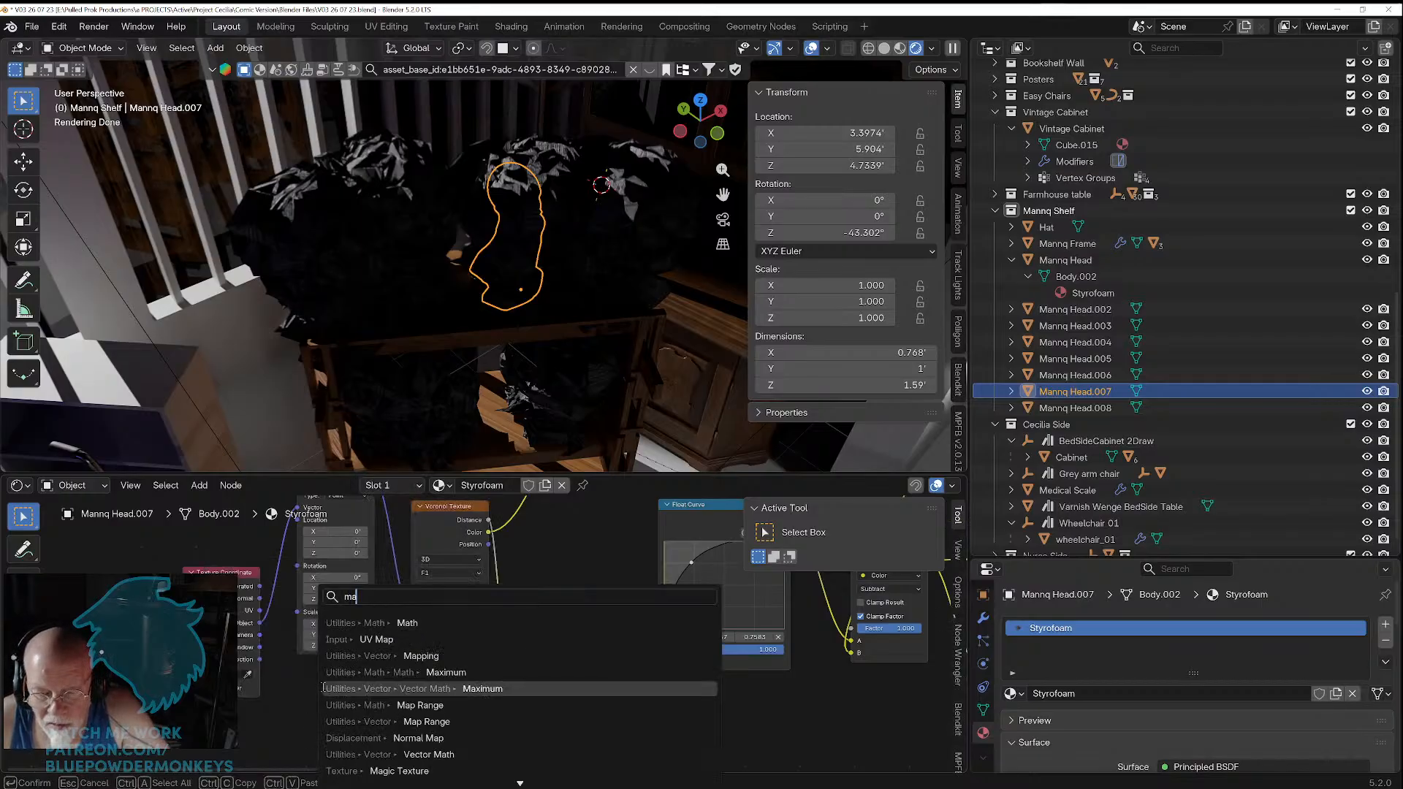
{"action": "left_click", "coordinate": [366, 622]}
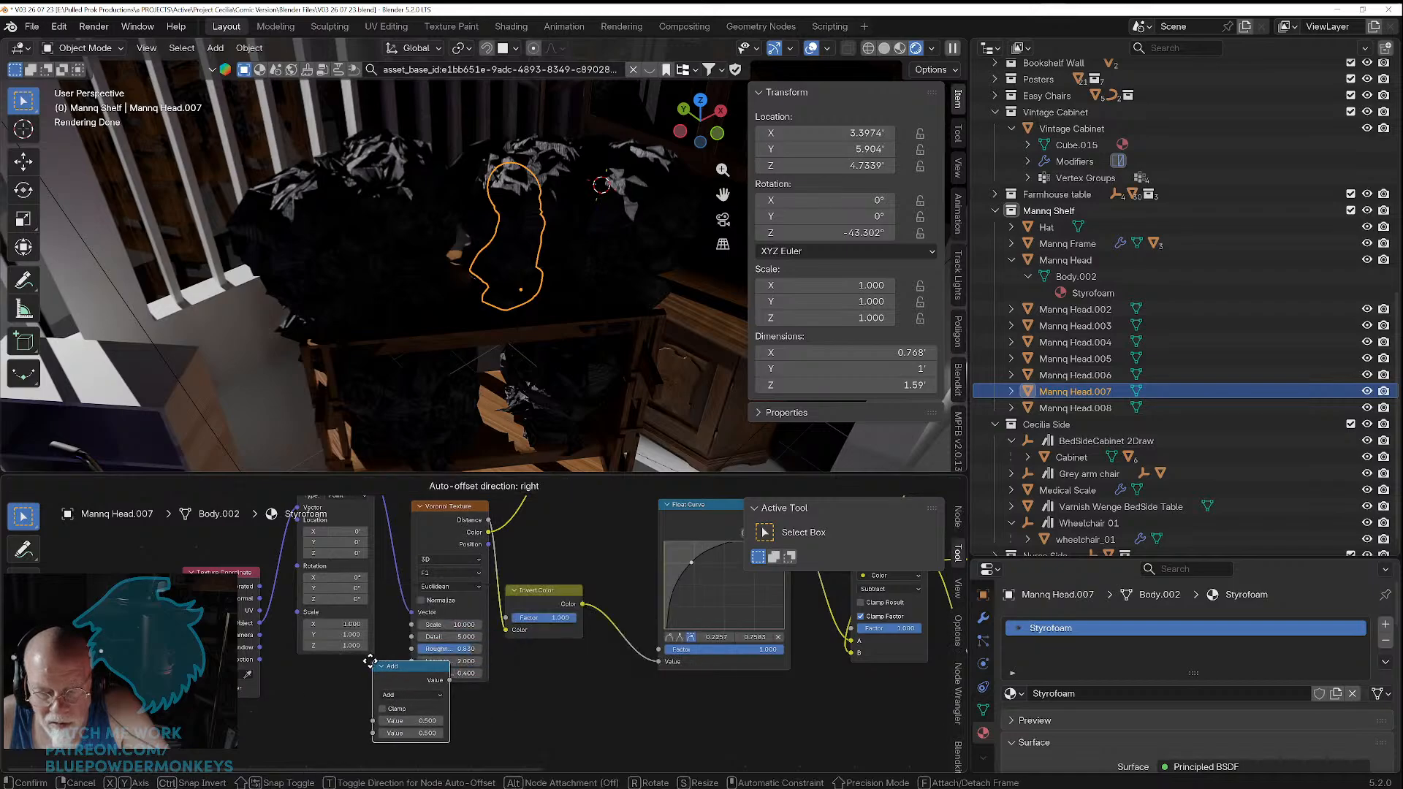
{"action": "left_click", "coordinate": [305, 674]}
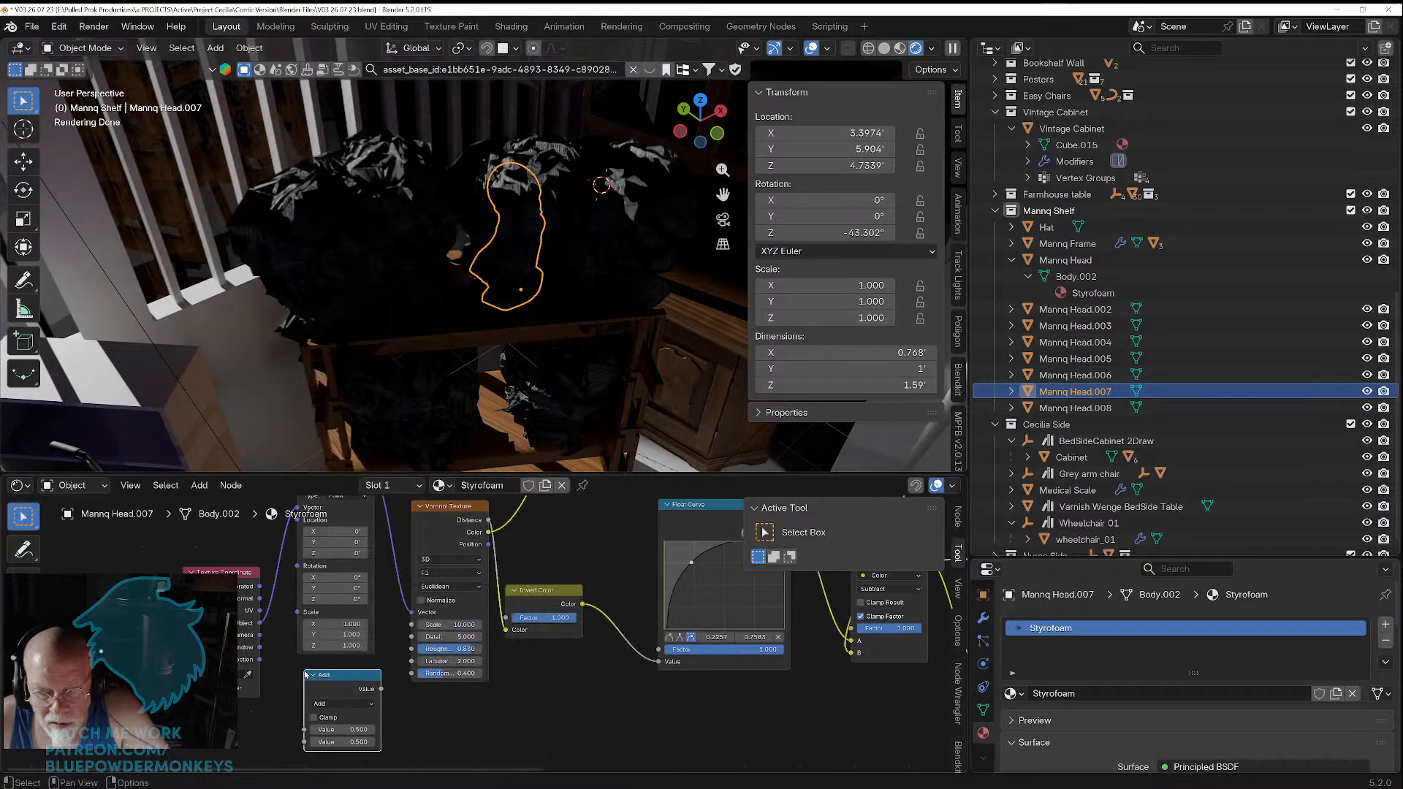
{"action": "key", "text": "x"}
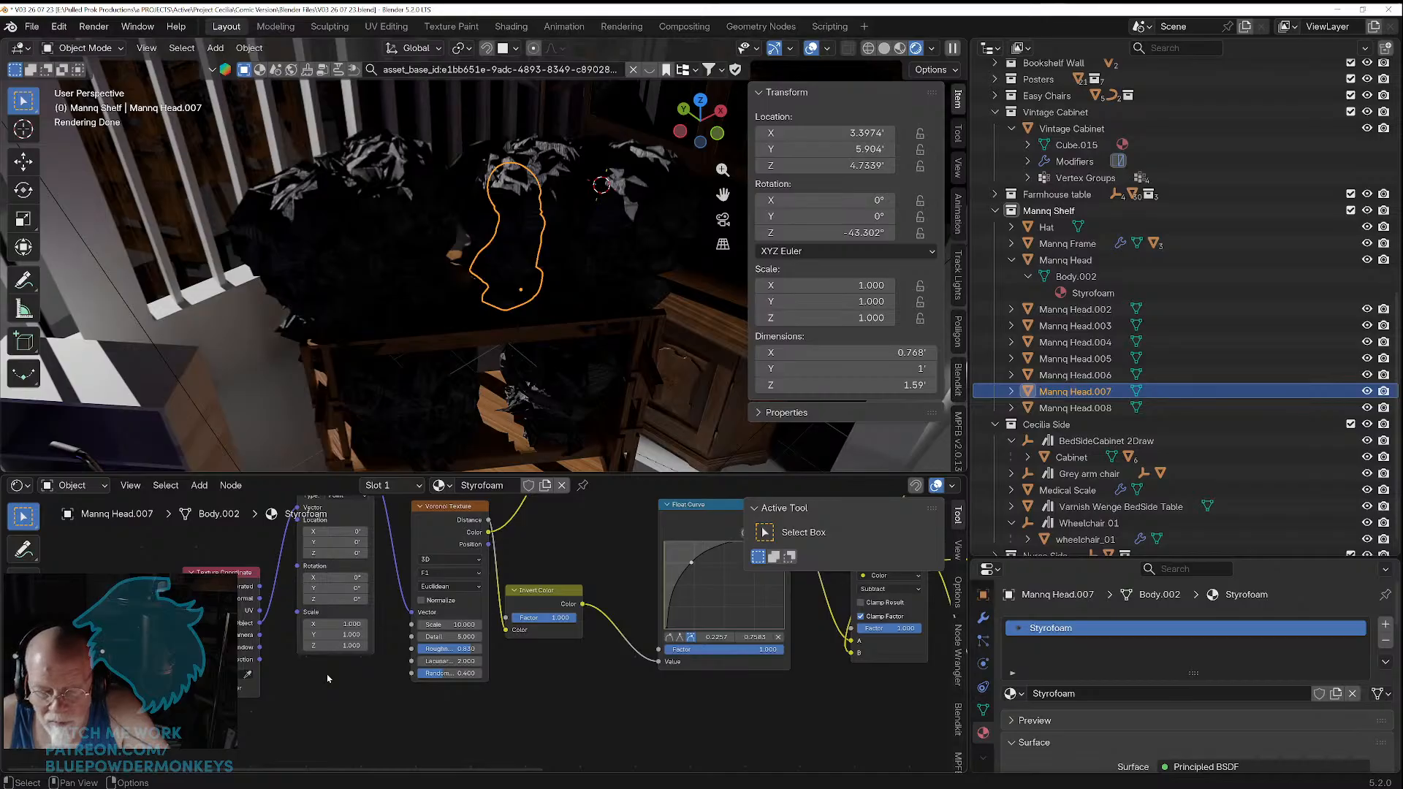
Step: Add a Value node below the Styrofoam material's Mapping node and connect it to the Mapping node's Scale input
{"action": "key", "text": "shift+a"}
{"action": "type", "text": "va"}
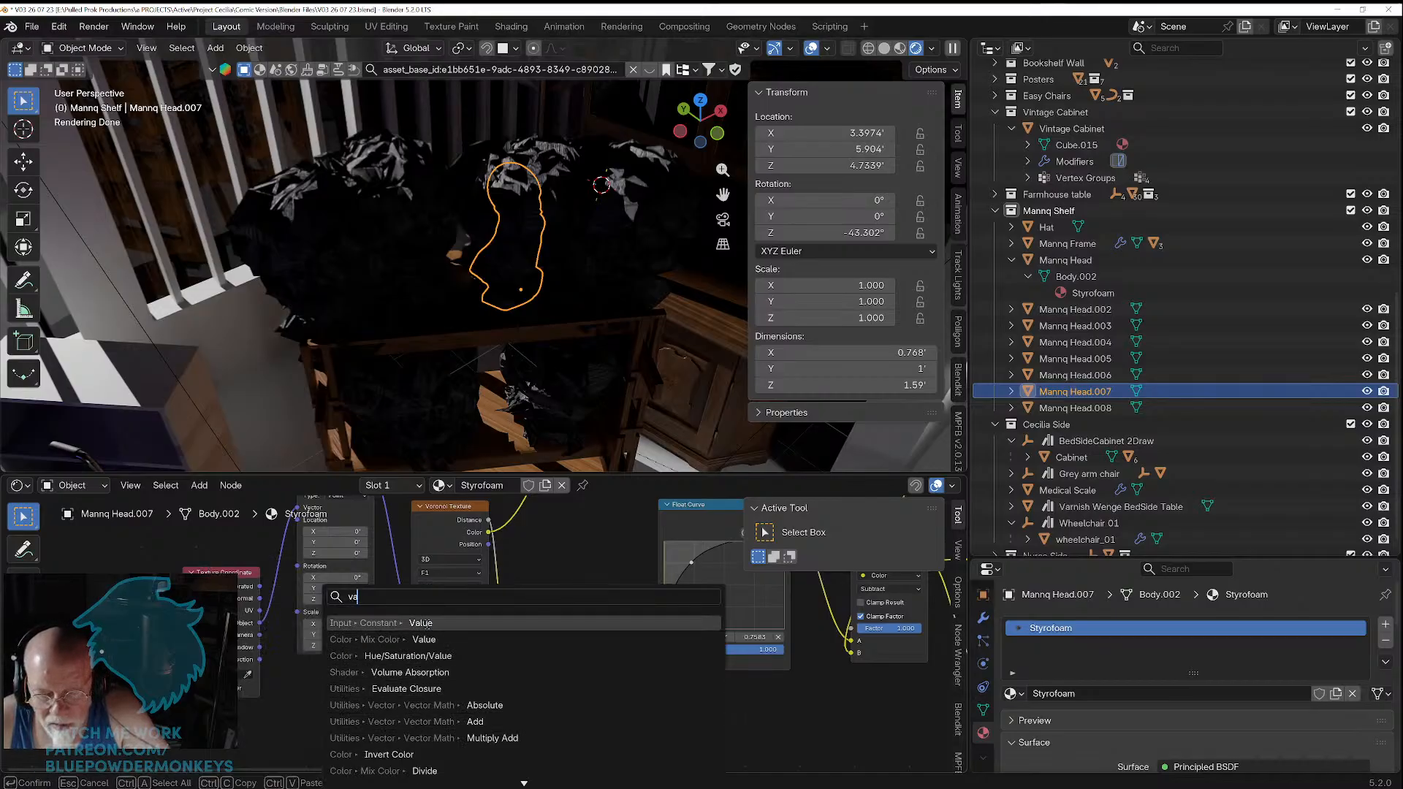
{"action": "left_click", "coordinate": [365, 622]}
{"action": "left_click", "coordinate": [273, 700]}
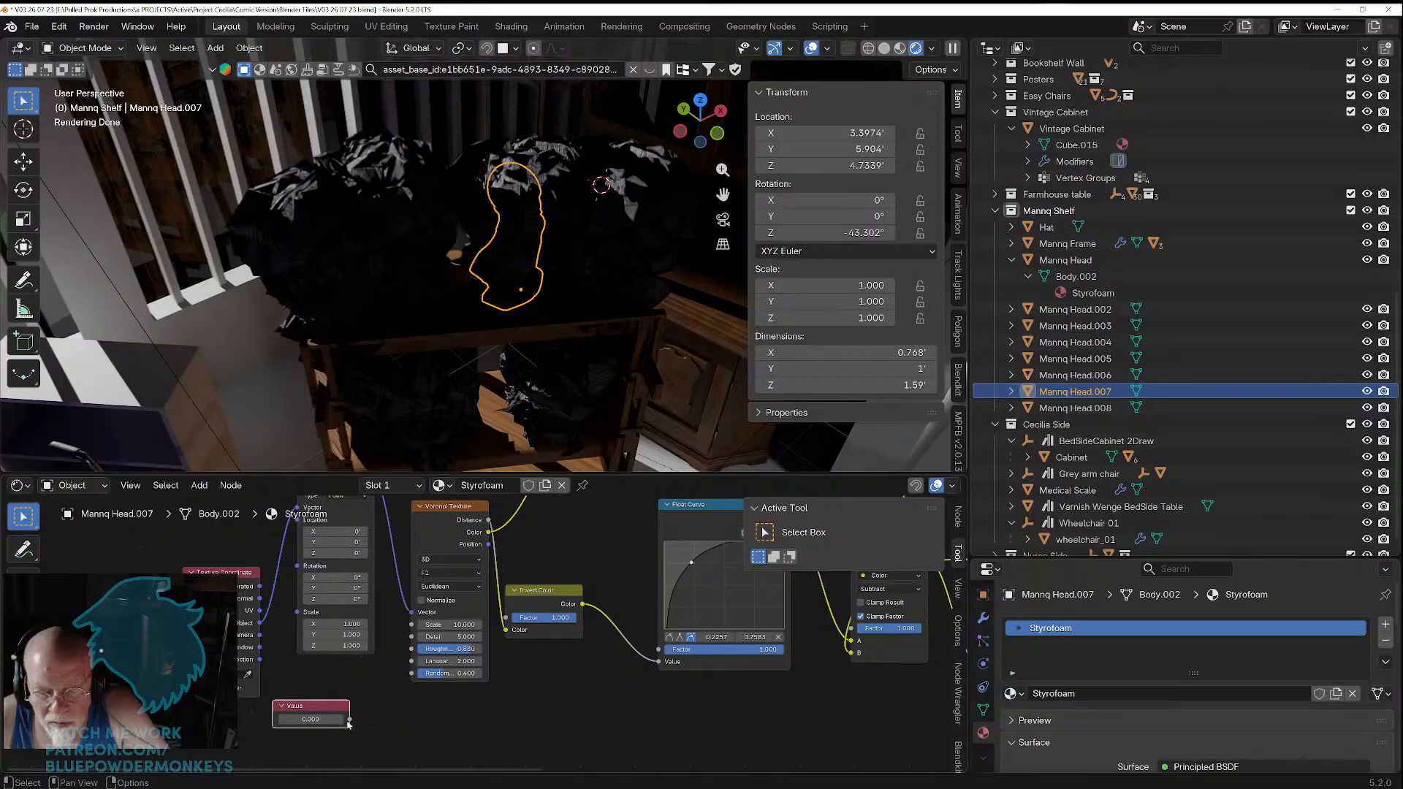
{"action": "left_click_drag", "start_coordinate": [350, 719], "coordinate": [296, 615]}
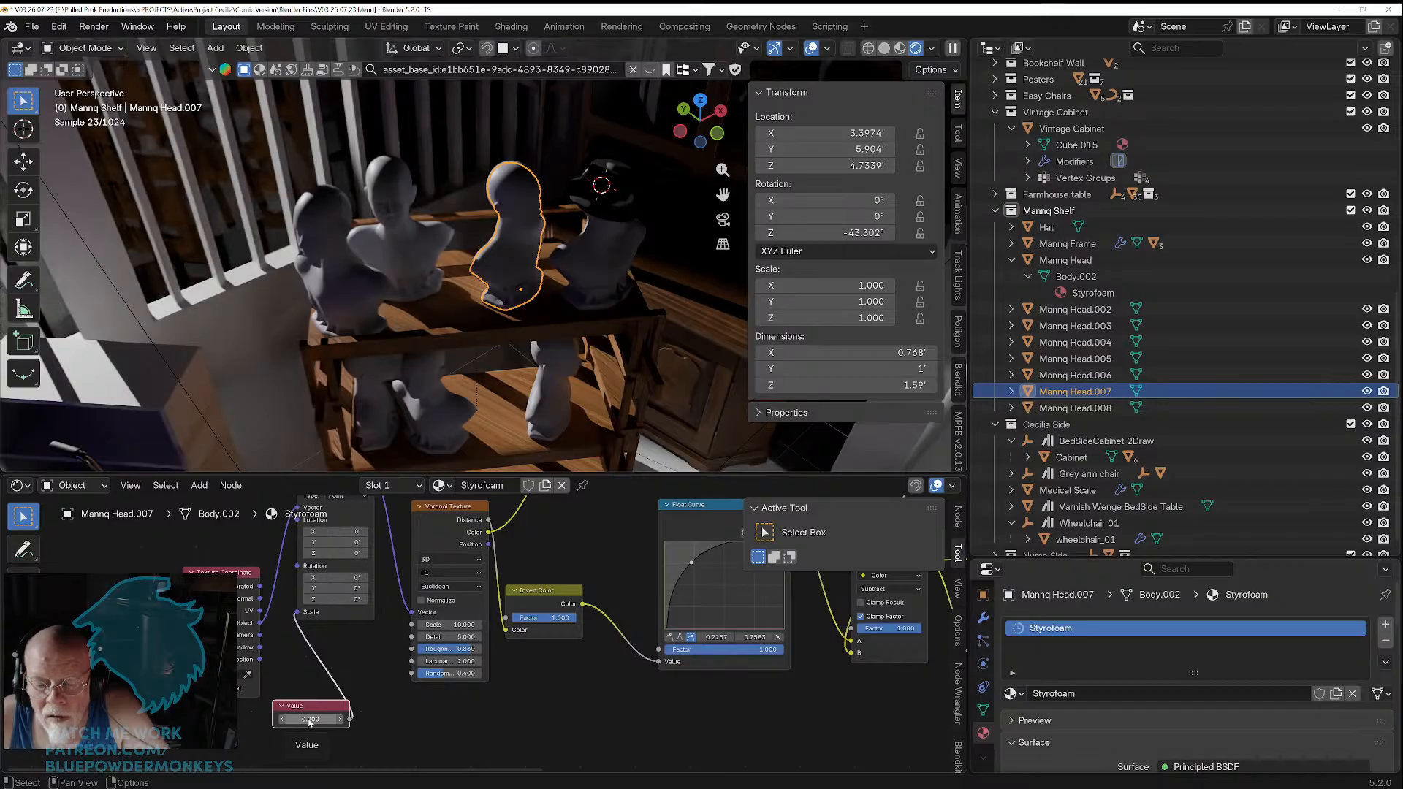
{"action": "left_click_drag", "start_coordinate": [325, 709], "coordinate": [292, 718]}
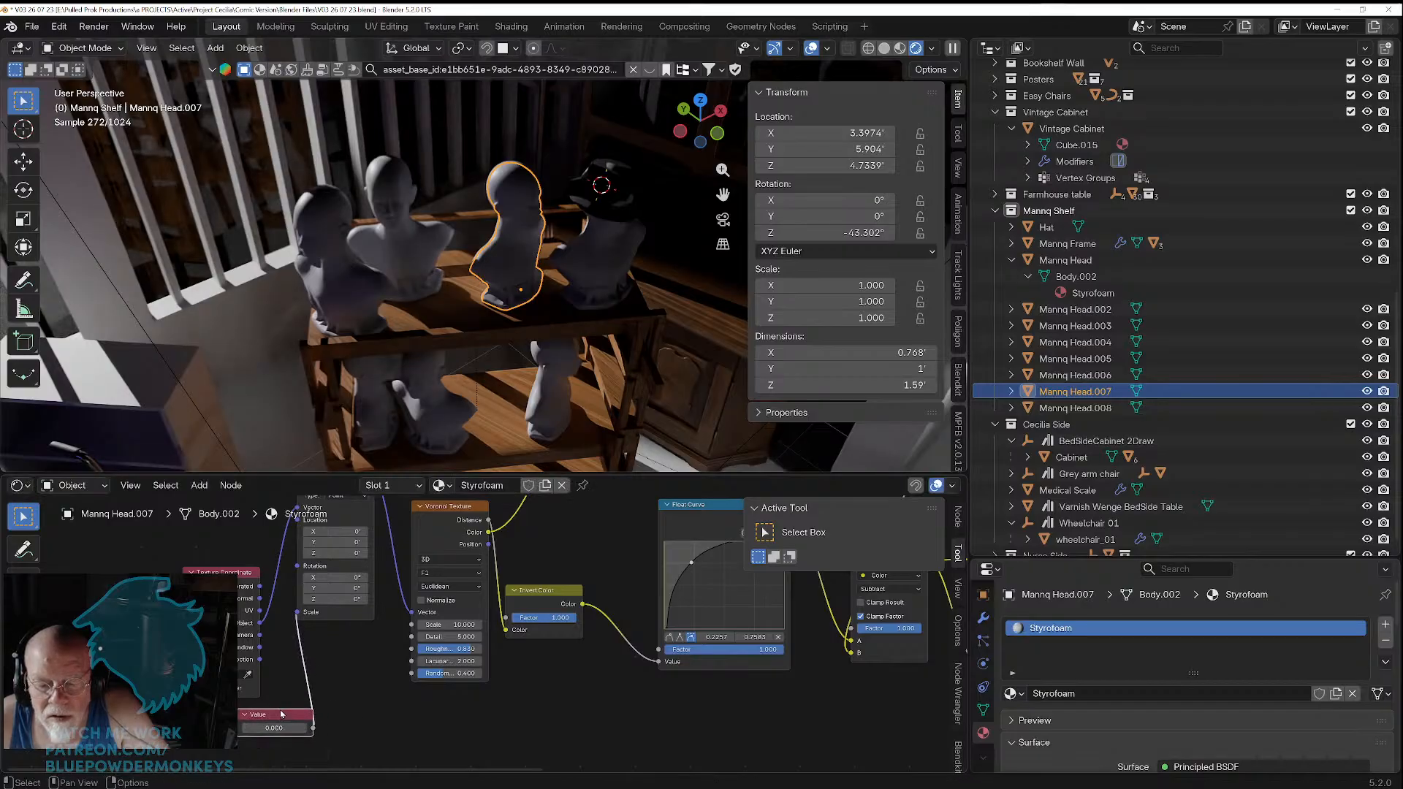
Step: Try 0.1 and 0.001 in the Value node that drives the Styrofoam mapping scale, checking the mannequin heads in the render
{"action": "left_click", "coordinate": [276, 726]}
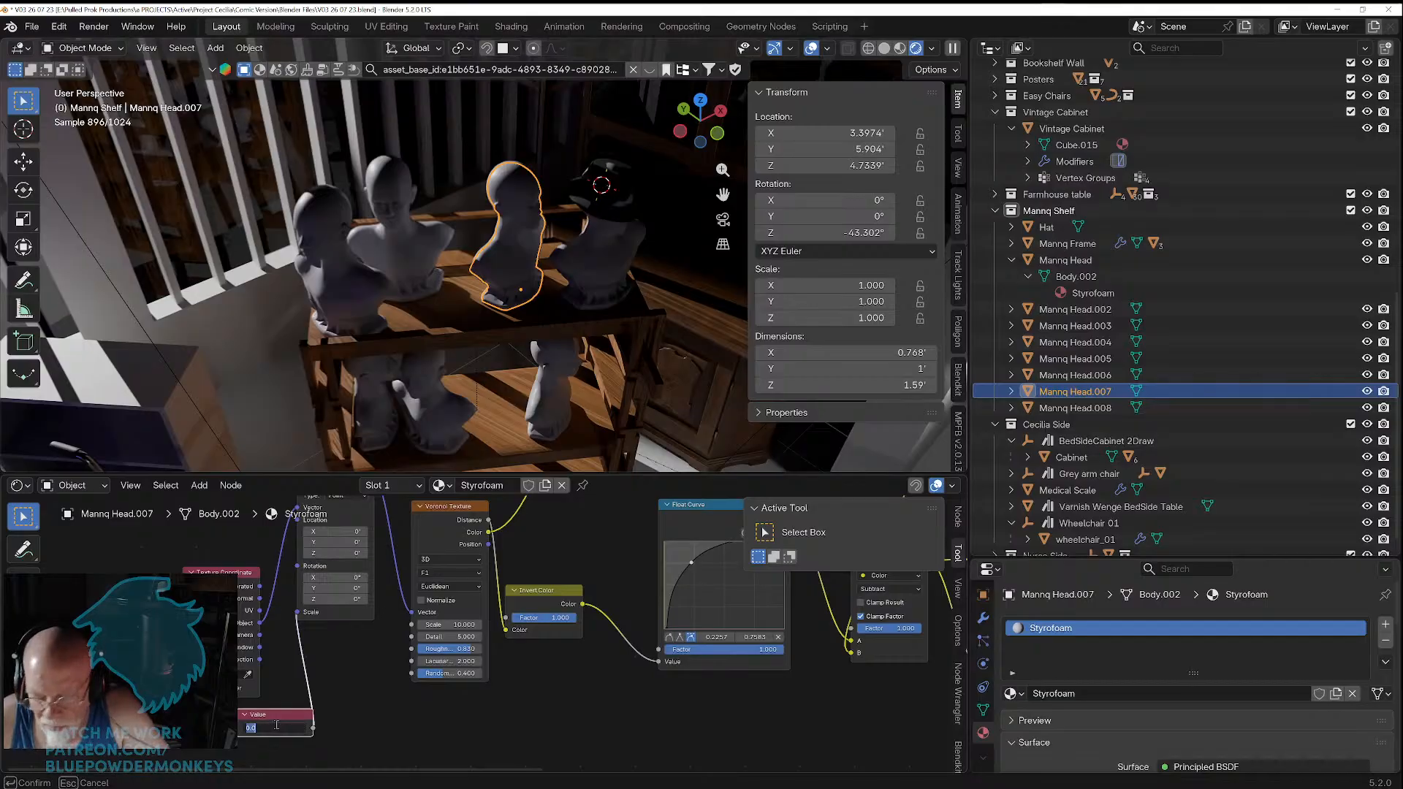
{"action": "type", "text": "0.5"}
{"action": "key", "text": "Return"}
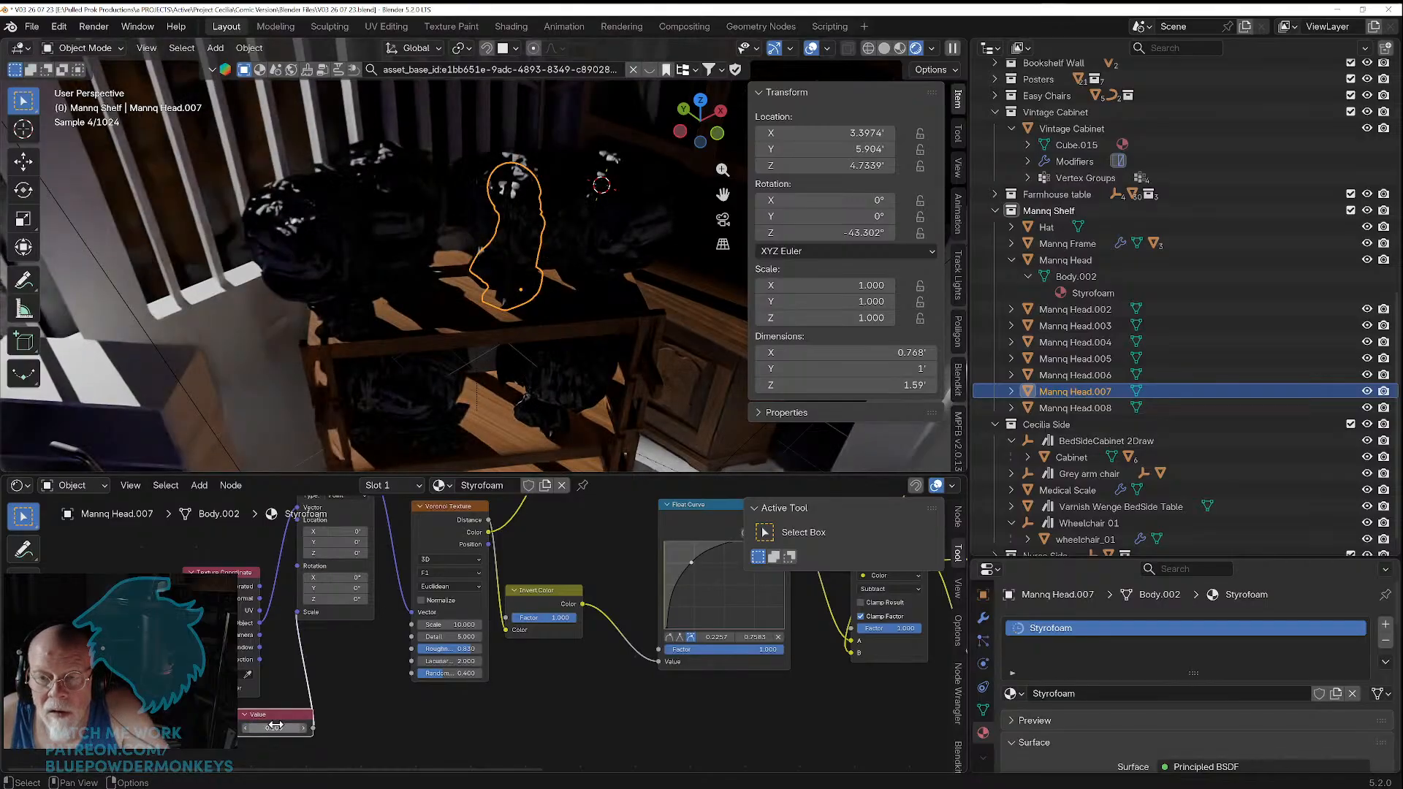
{"action": "middle_click_drag", "start_coordinate": [440, 387], "coordinate": [440, 377]}
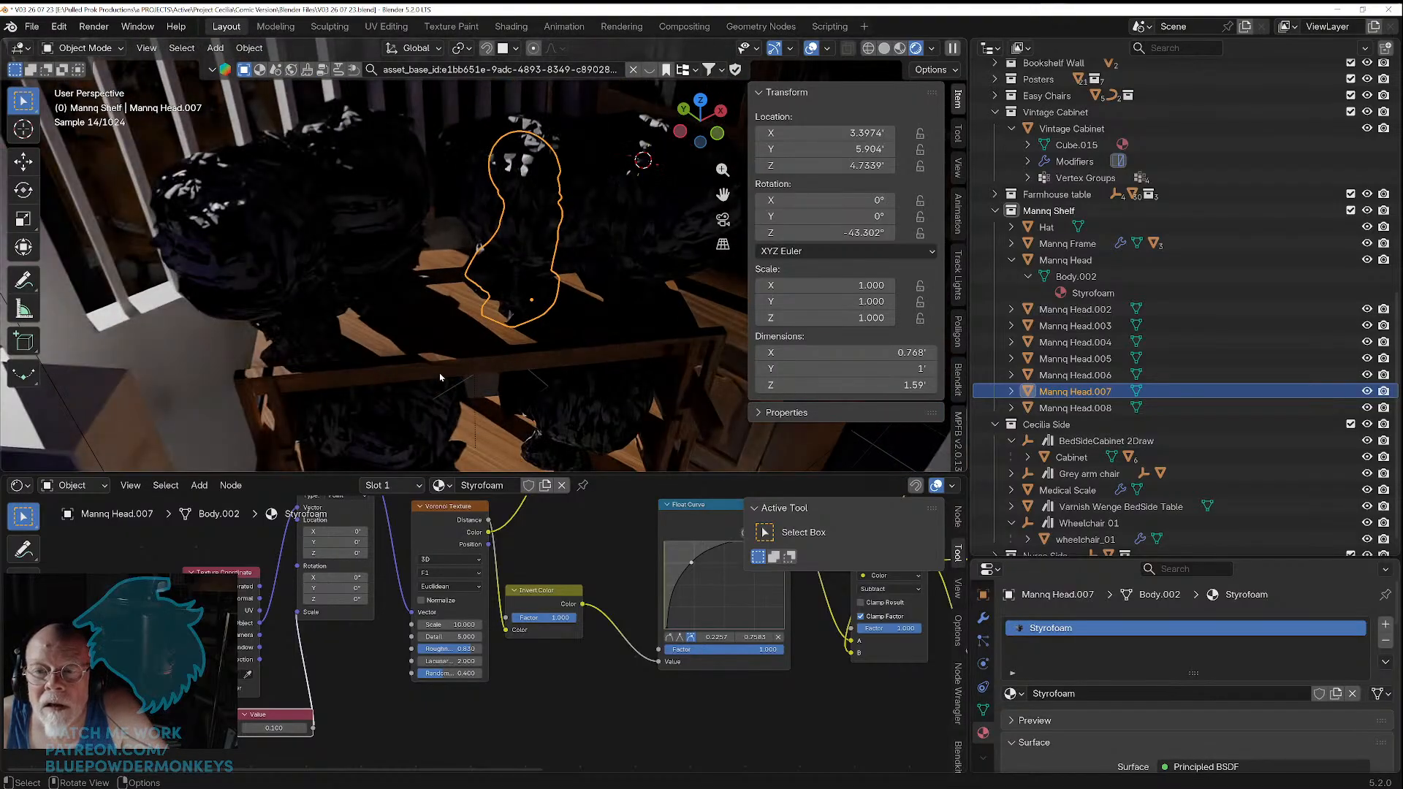
{"action": "double_click", "coordinate": [277, 728]}
{"action": "type", "text": ".001"}
{"action": "key", "text": "Return"}
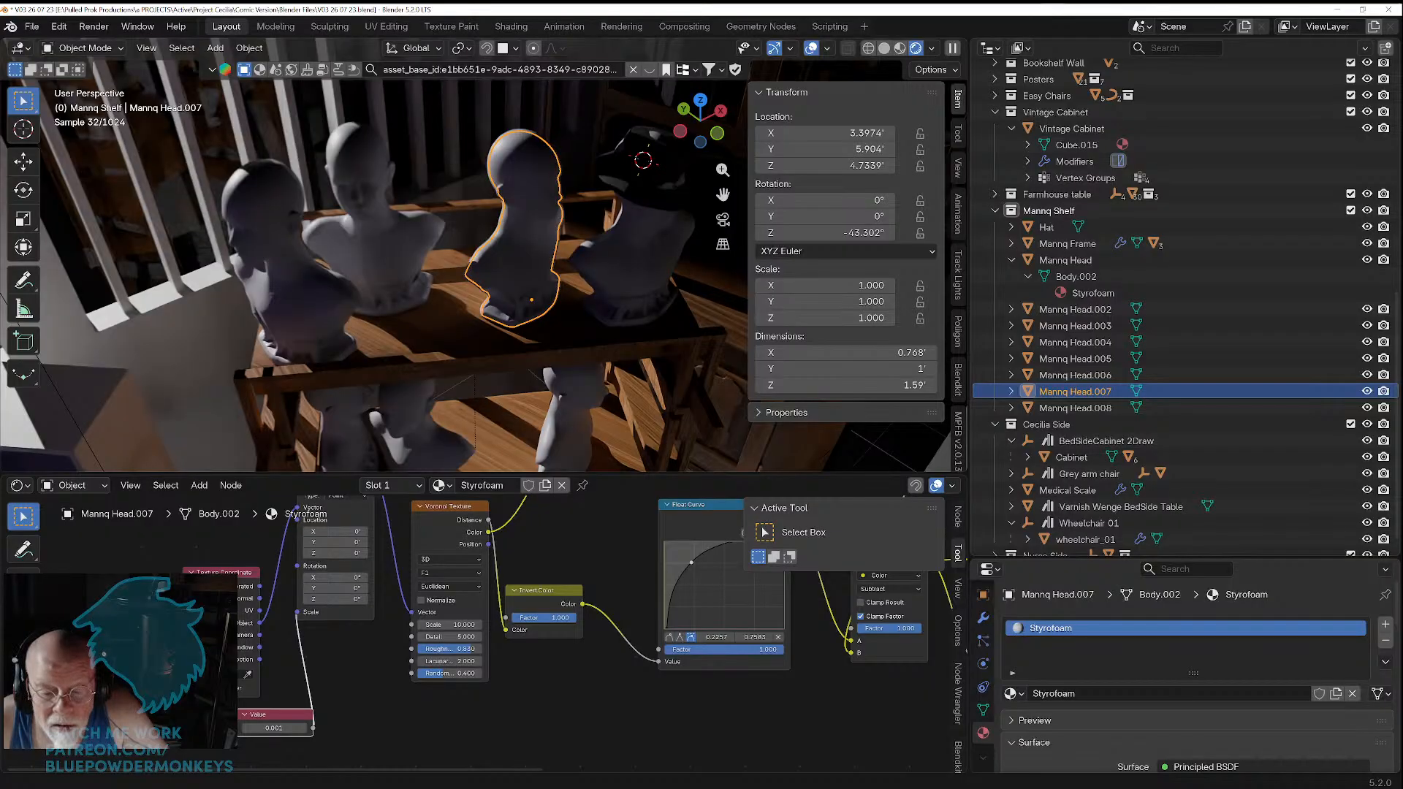
Step: Try 0.002 and 0.003 in the Value node that drives the Styrofoam mapping scale
{"action": "left_click", "coordinate": [290, 728]}
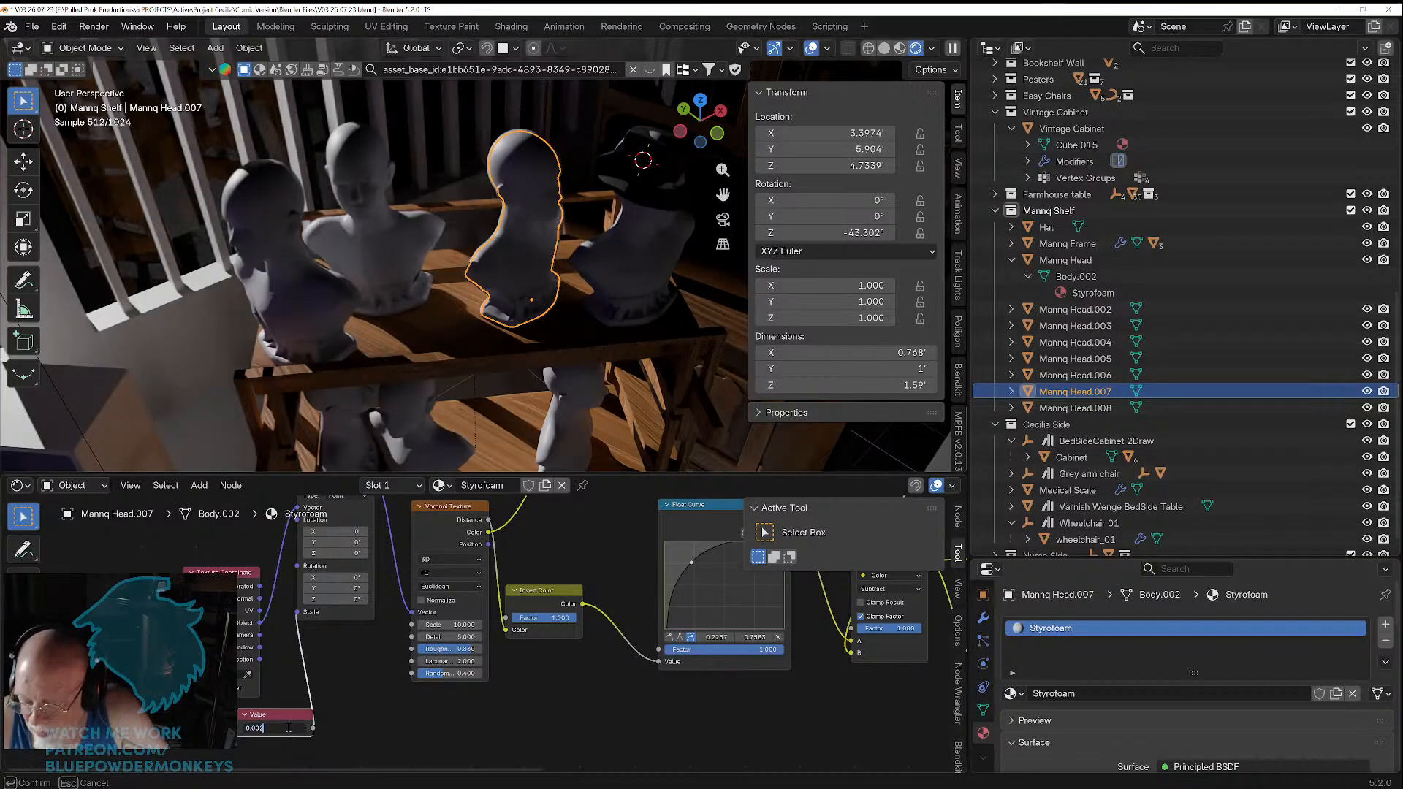
{"action": "key", "text": "Return"}
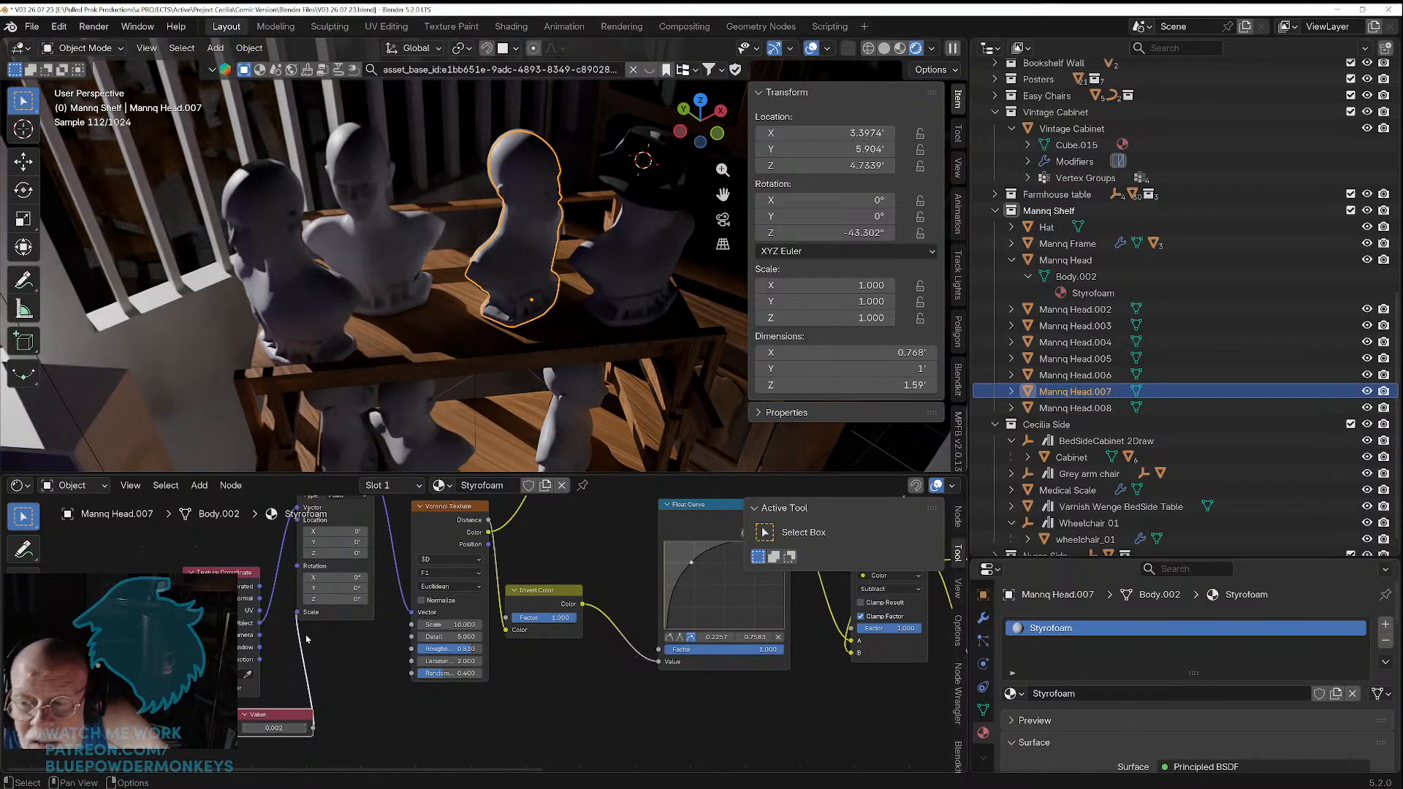
{"action": "left_click", "coordinate": [286, 727]}
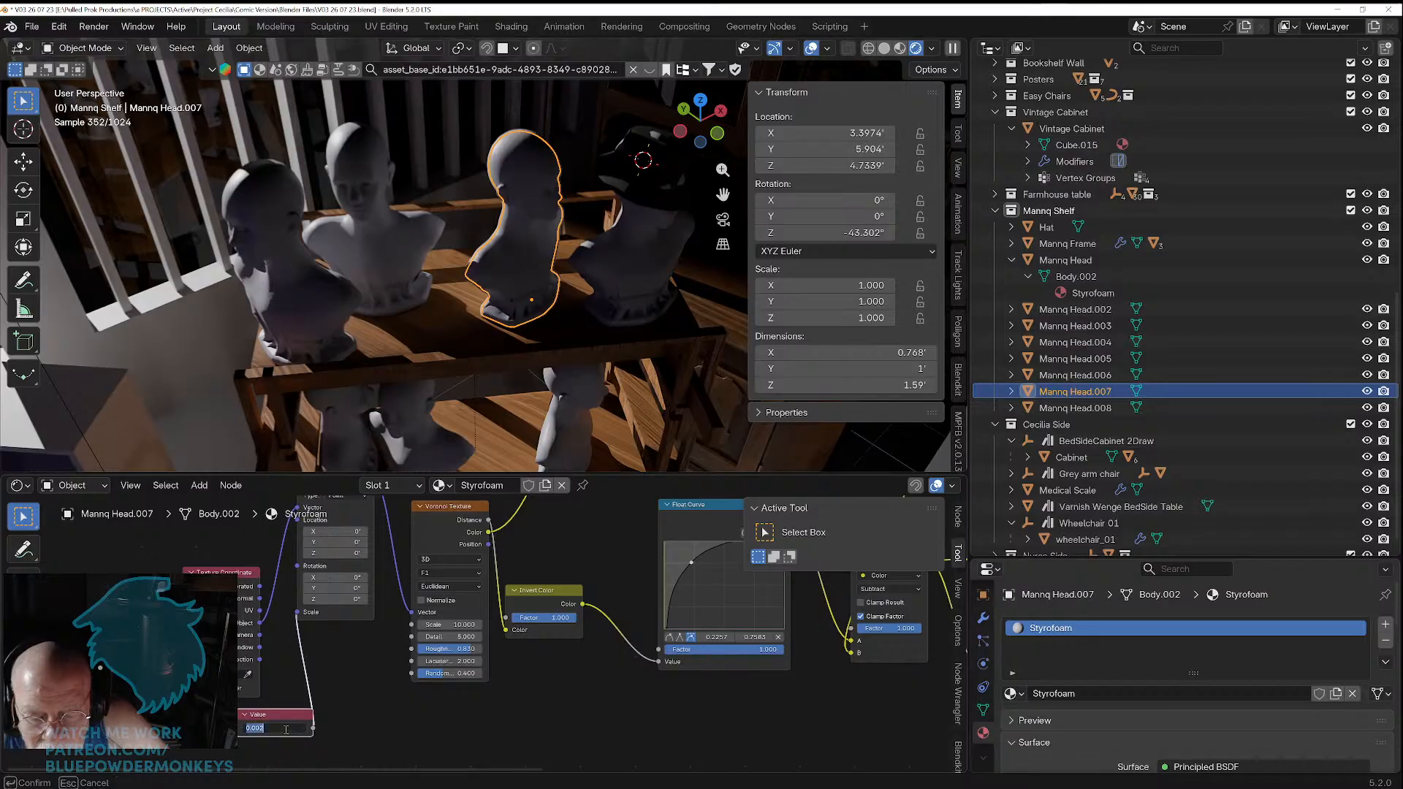
{"action": "type", "text": "0.003"}
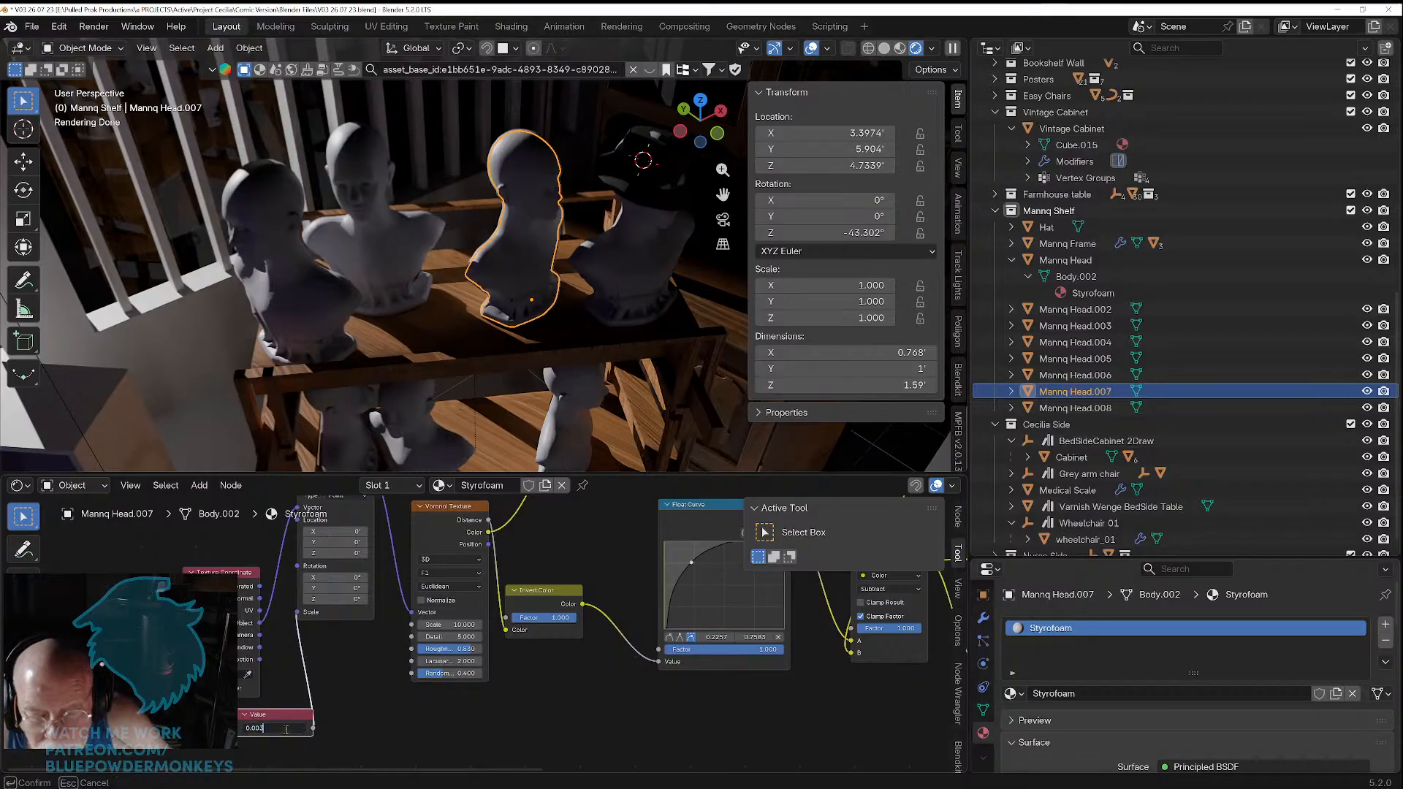
{"action": "key", "text": "Return"}
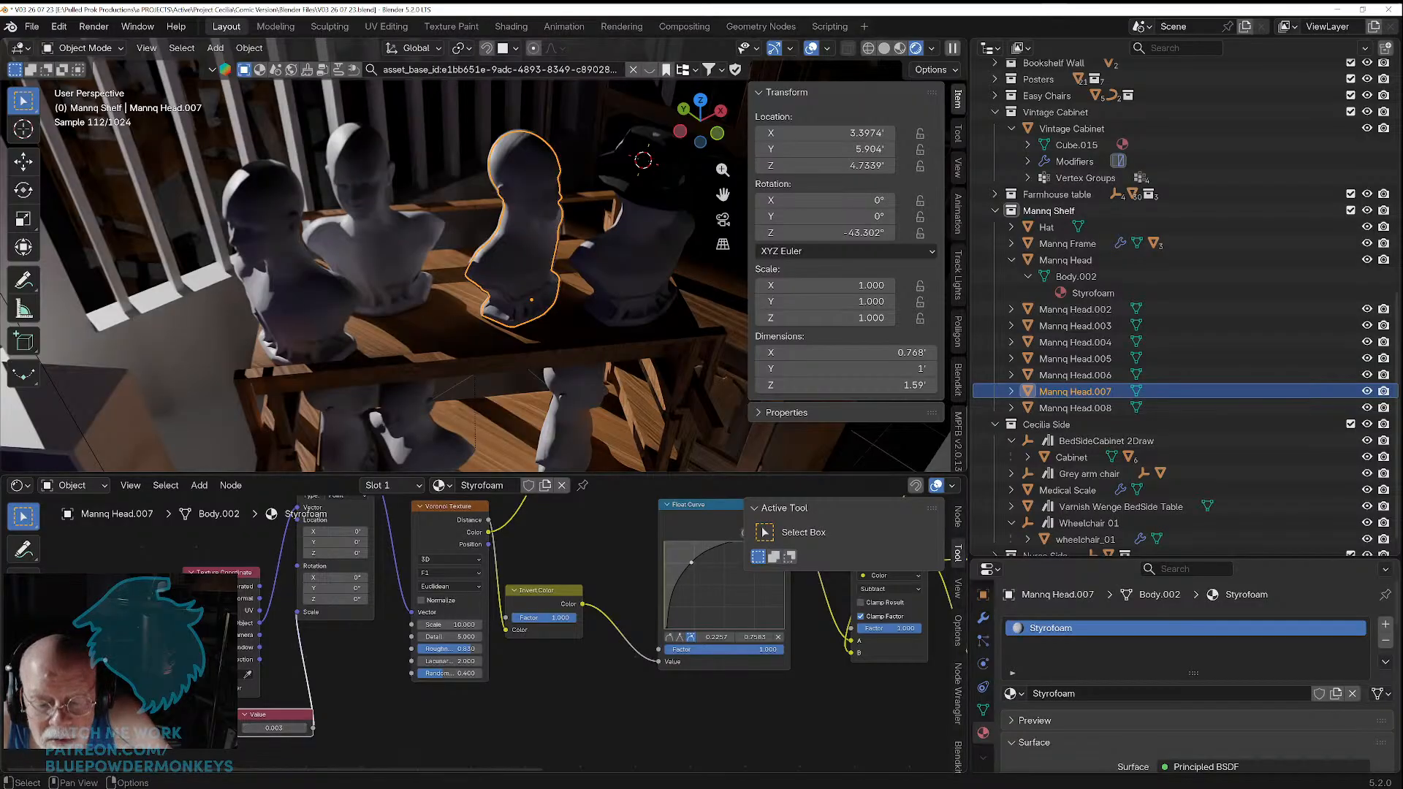
Step: Set the Value node driving the Styrofoam mapping scale to 0.005
{"action": "left_click_drag", "start_coordinate": [285, 729], "coordinate": [285, 729]}
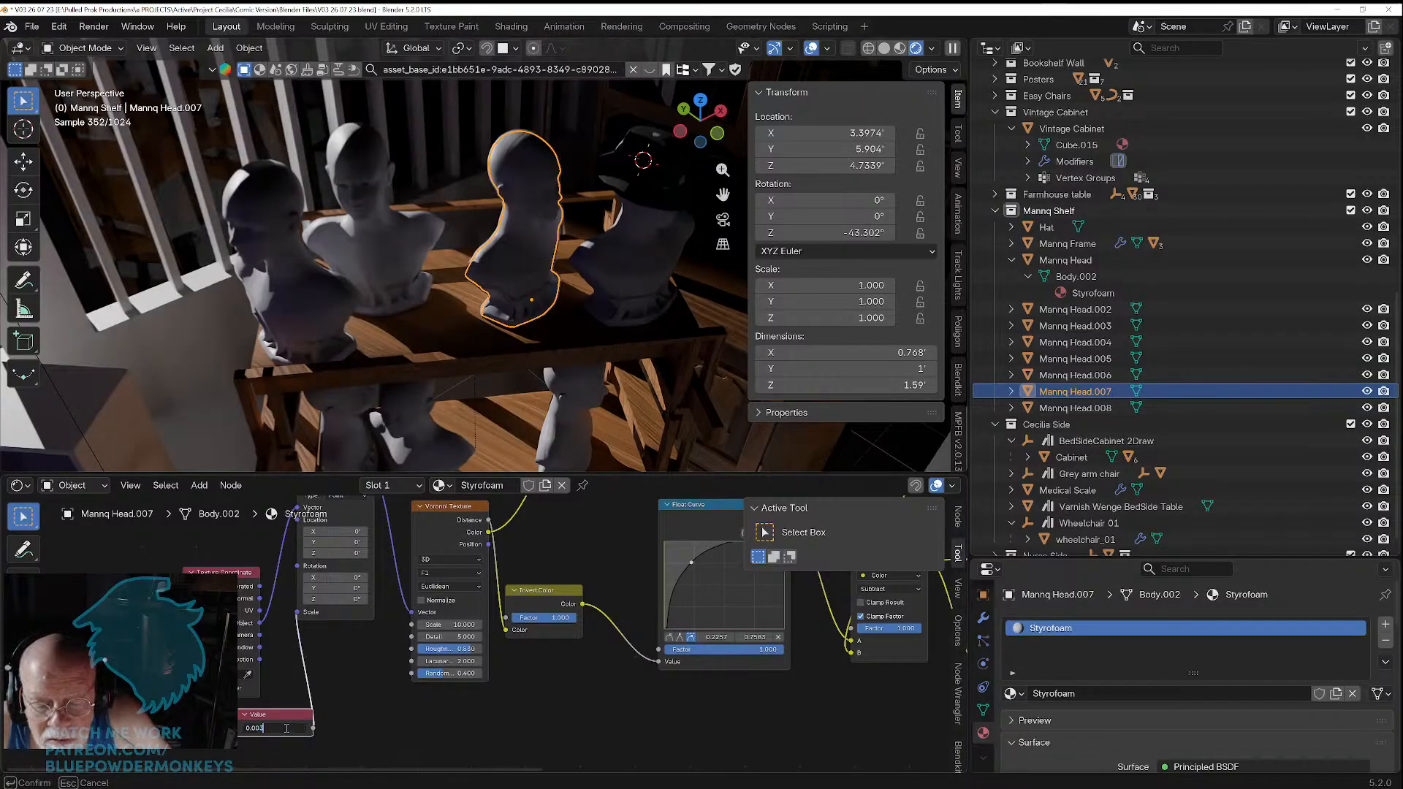
{"action": "type", "text": "0.005"}
{"action": "key", "text": "Return"}
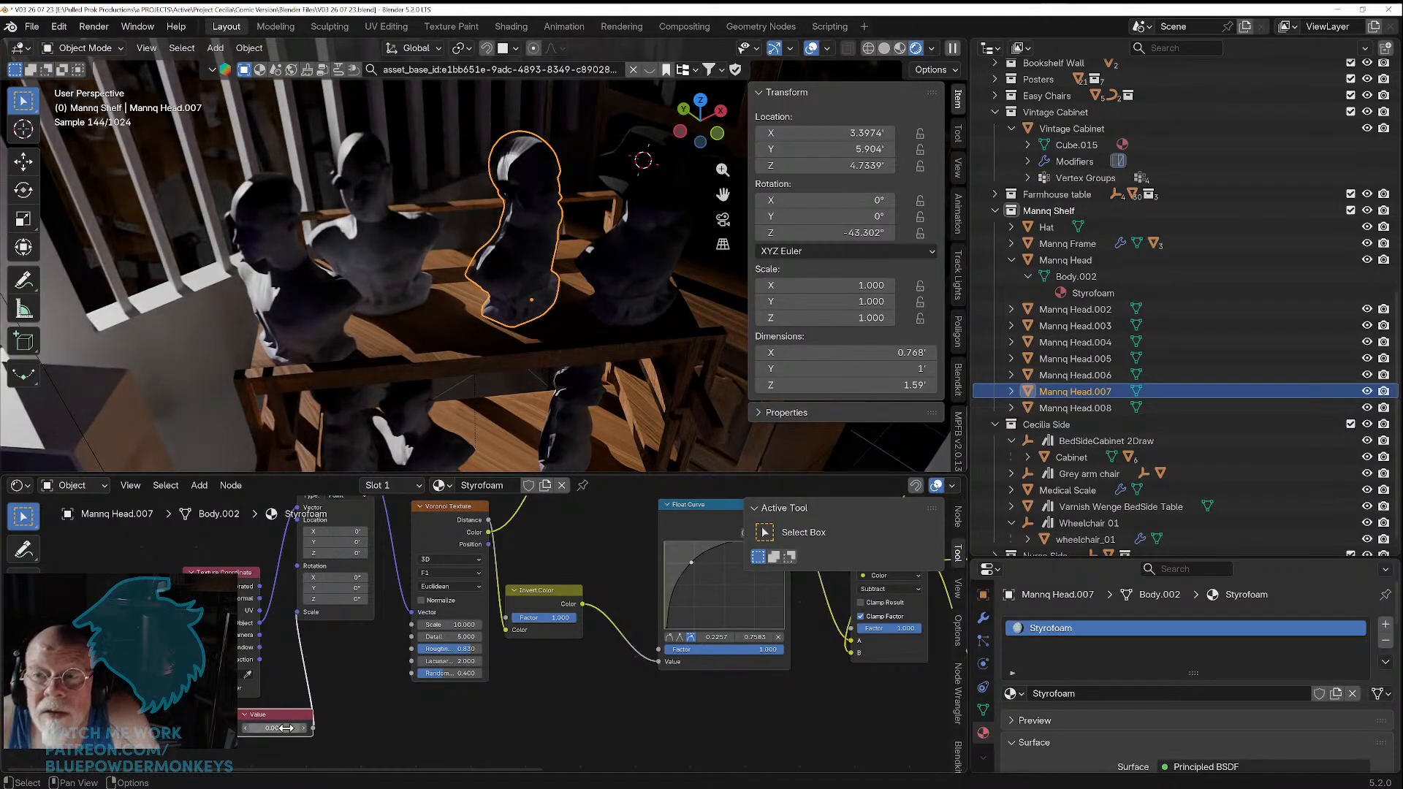
Step: Inspect the mannequin heads up close and try 0.001 in the Value node driving the Styrofoam mapping scale
{"action": "key", "text": "KP_Decimal"}
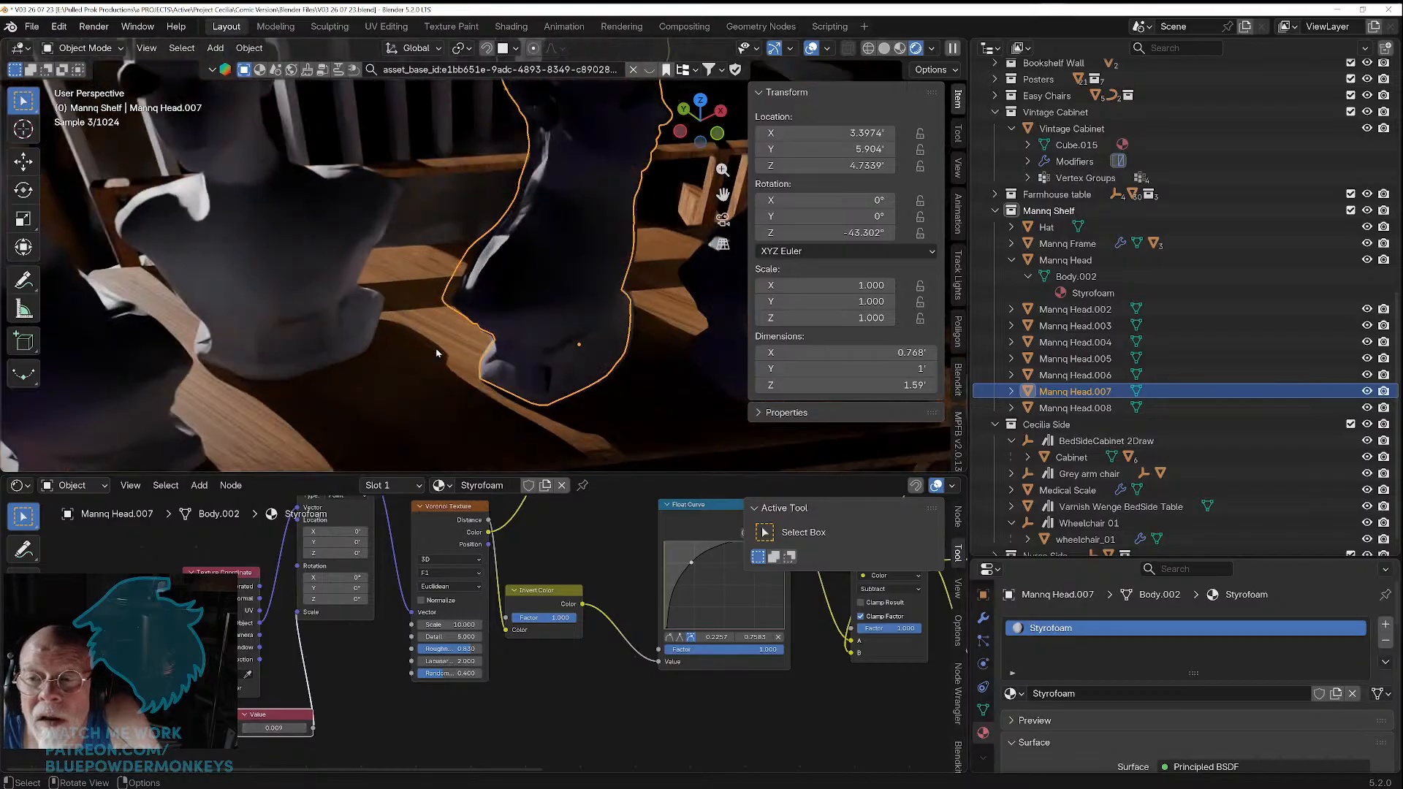
{"action": "scroll", "coordinate": [314, 329], "scroll_direction": "up", "scroll_amount": 1}
{"action": "scroll", "coordinate": [313, 330], "scroll_direction": "down", "scroll_amount": 3}
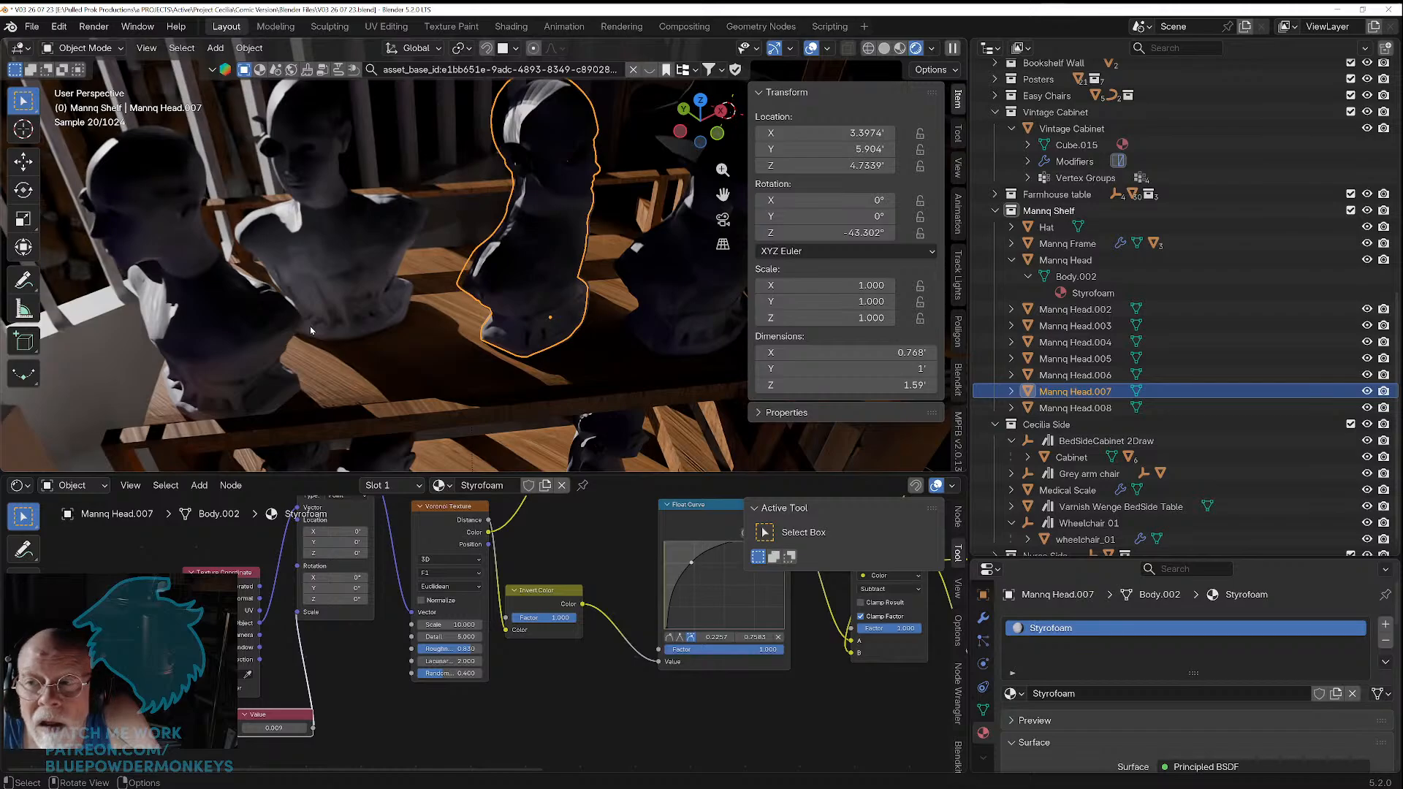
{"action": "middle_click_drag", "start_coordinate": [243, 325], "coordinate": [461, 286]}
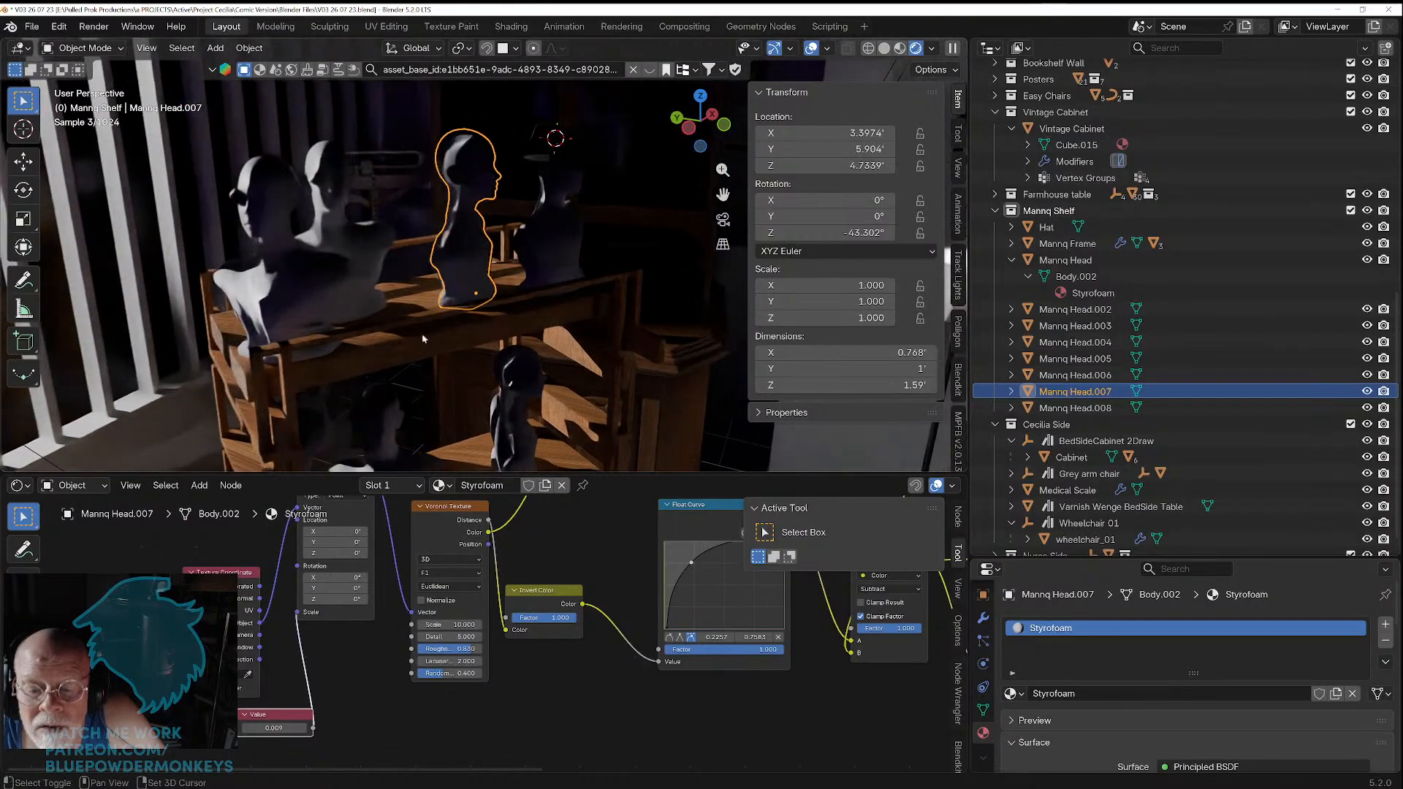
{"action": "left_click", "coordinate": [294, 726]}
{"action": "type", "text": "0.005"}
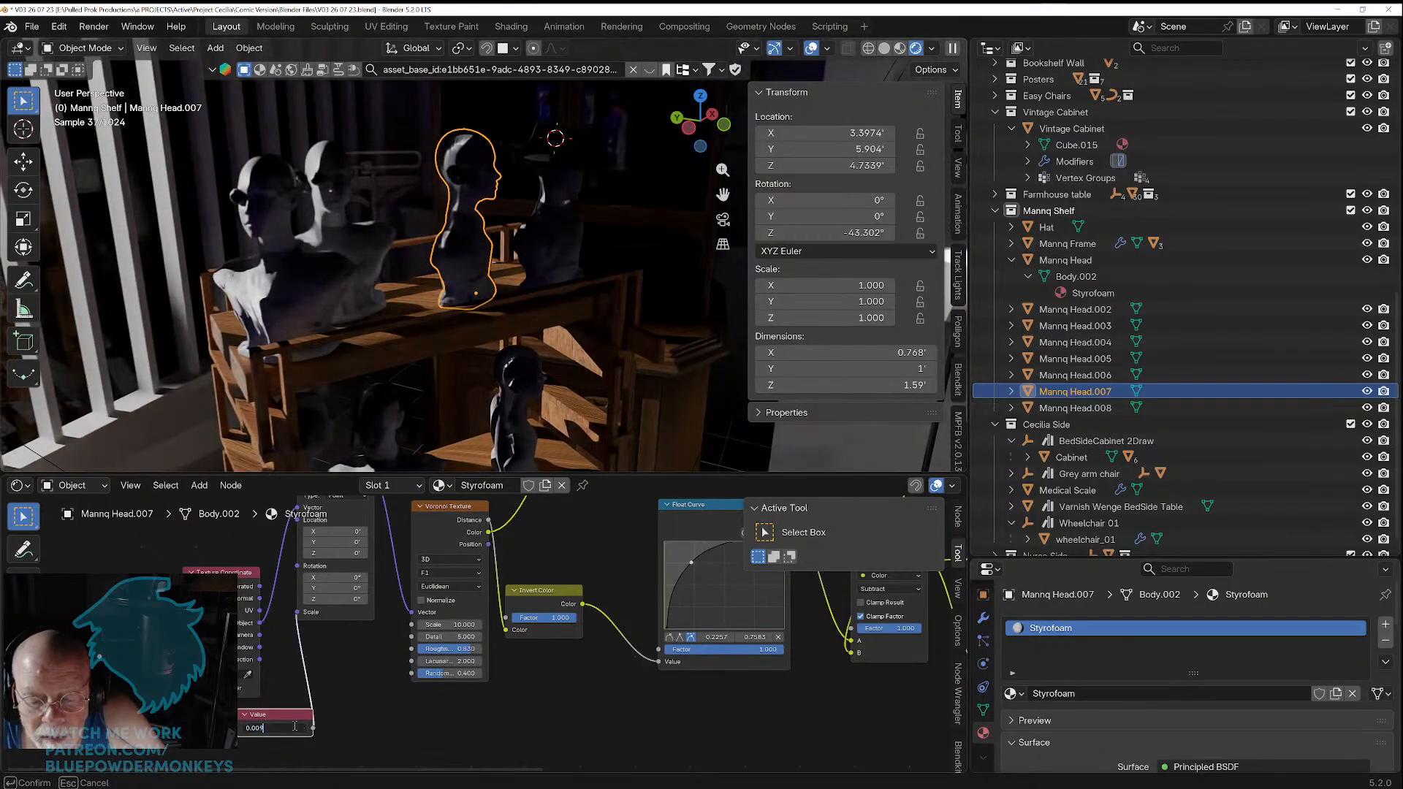
{"action": "key", "text": "BackSpace"}
{"action": "type", "text": "1"}
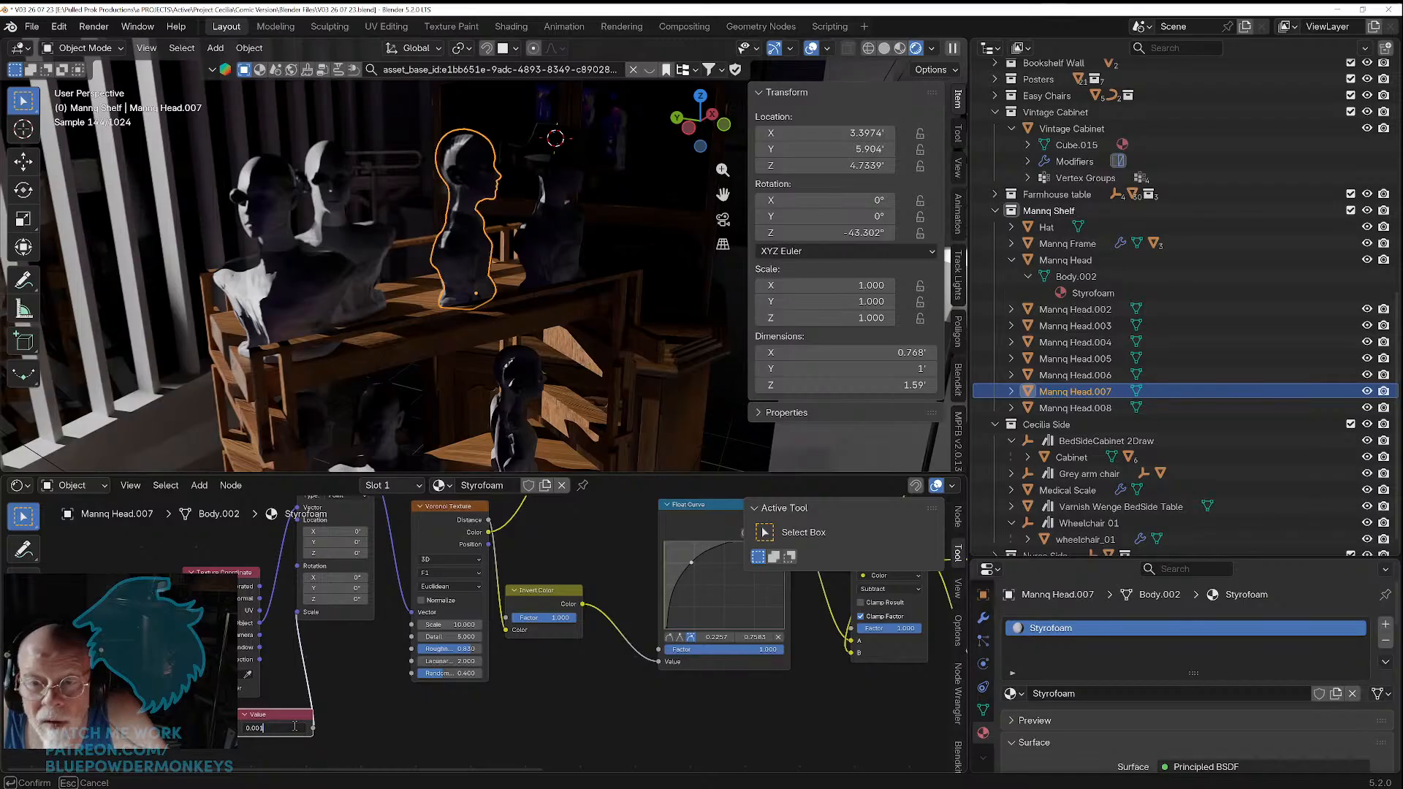
{"action": "key", "text": "Return"}
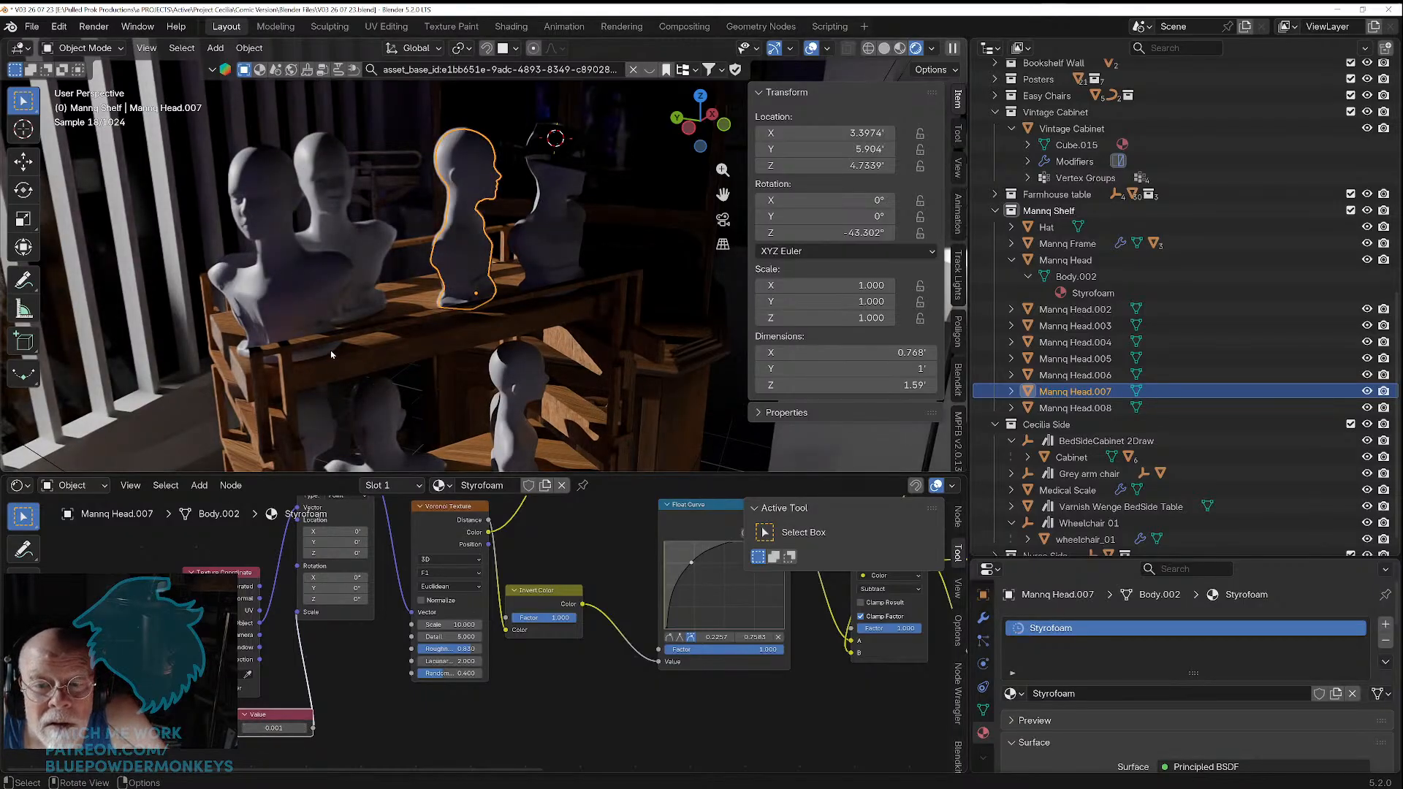
Step: Set the Value node driving the Styrofoam mapping scale to 0 and check the nearest mannequin bust in the render
{"action": "key", "text": "KP_Decimal"}
{"action": "middle_click_drag", "start_coordinate": [331, 344], "coordinate": [512, 358], "text": "ctrl"}
{"action": "left_click", "coordinate": [294, 727]}
{"action": "type", "text": "0"}
{"action": "key", "text": "Return"}
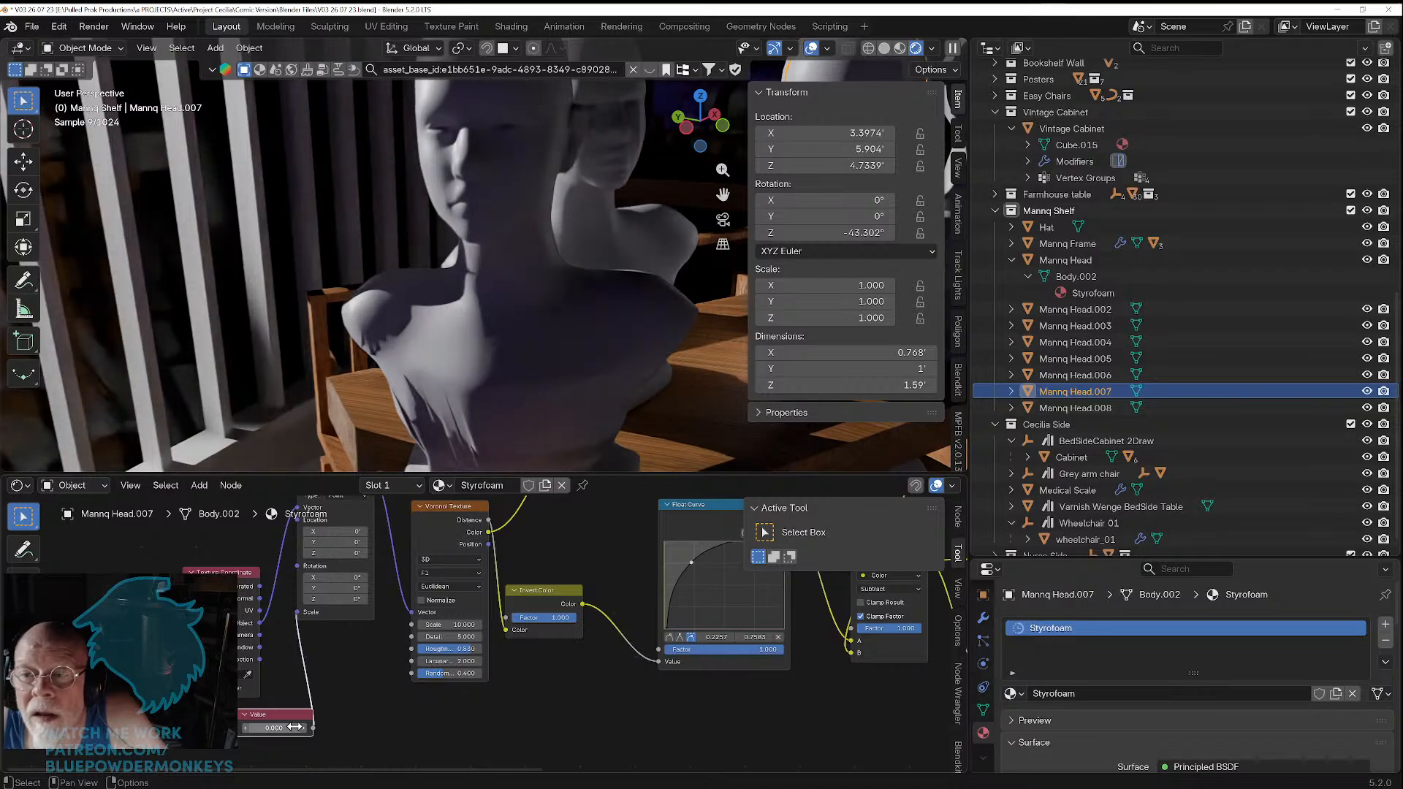
{"action": "middle_click_drag", "start_coordinate": [542, 362], "coordinate": [468, 360]}
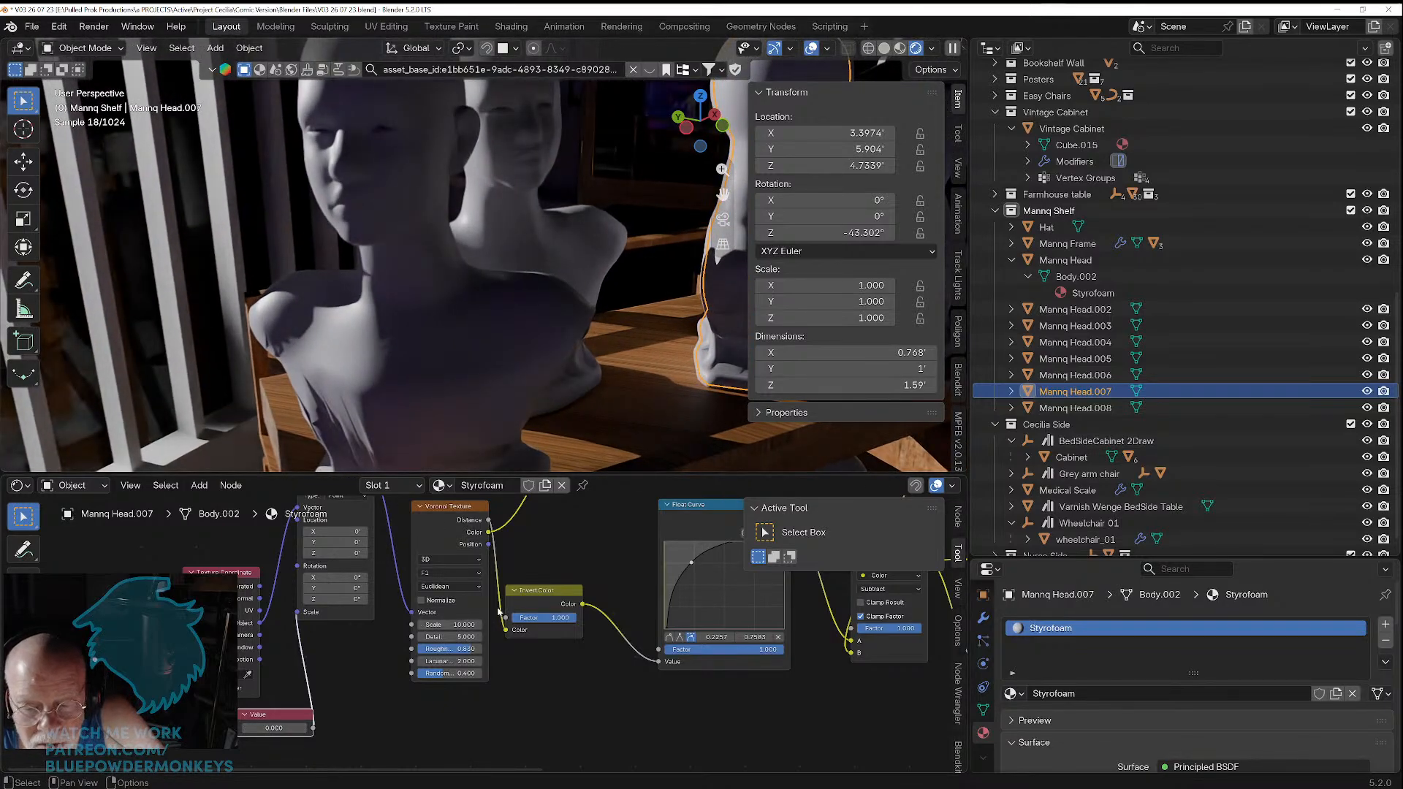
Step: Try a strength of about 0.463 on the Styrofoam material's Bump node, and undo it
{"action": "middle_click_drag", "start_coordinate": [558, 572], "coordinate": [179, 594]}
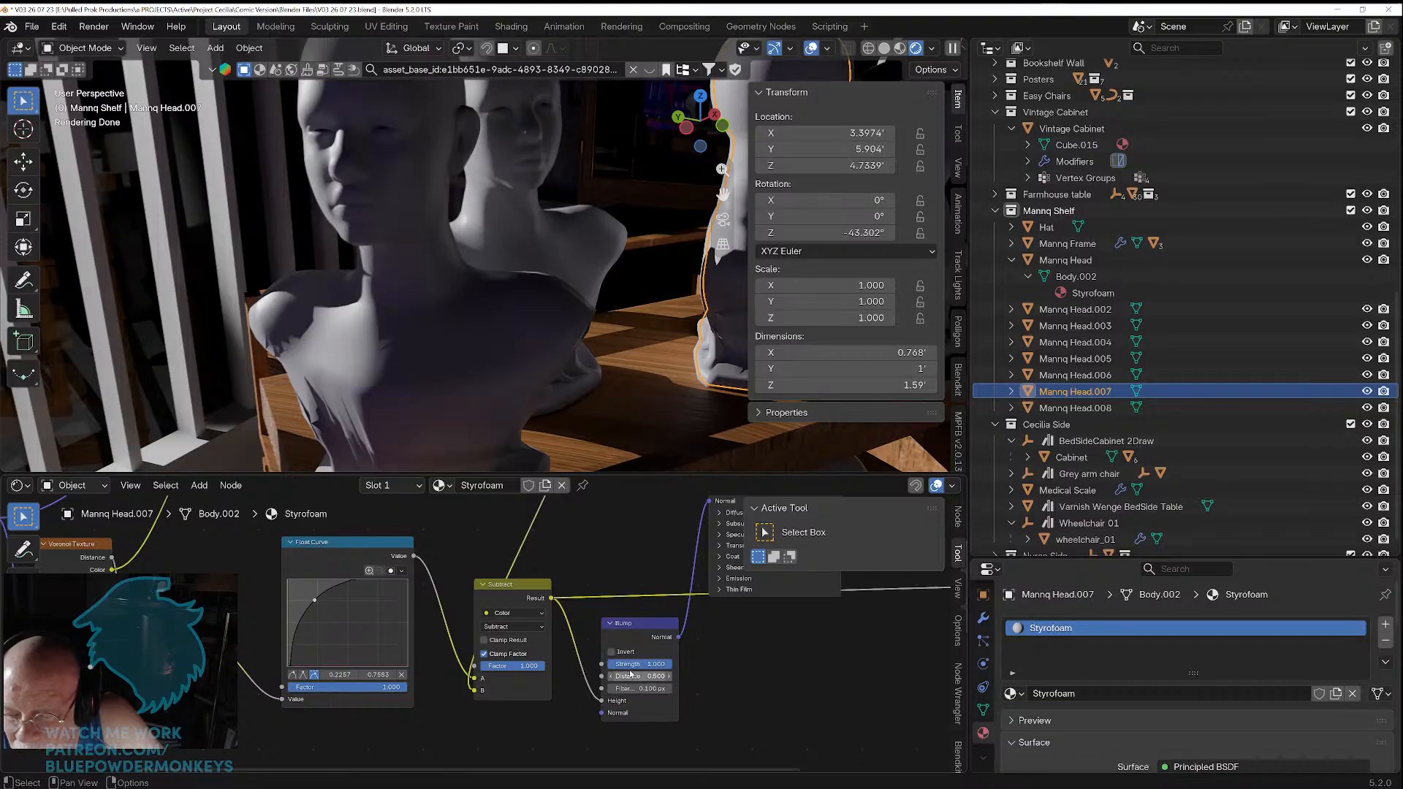
{"action": "left_click_drag", "start_coordinate": [665, 668], "coordinate": [638, 669]}
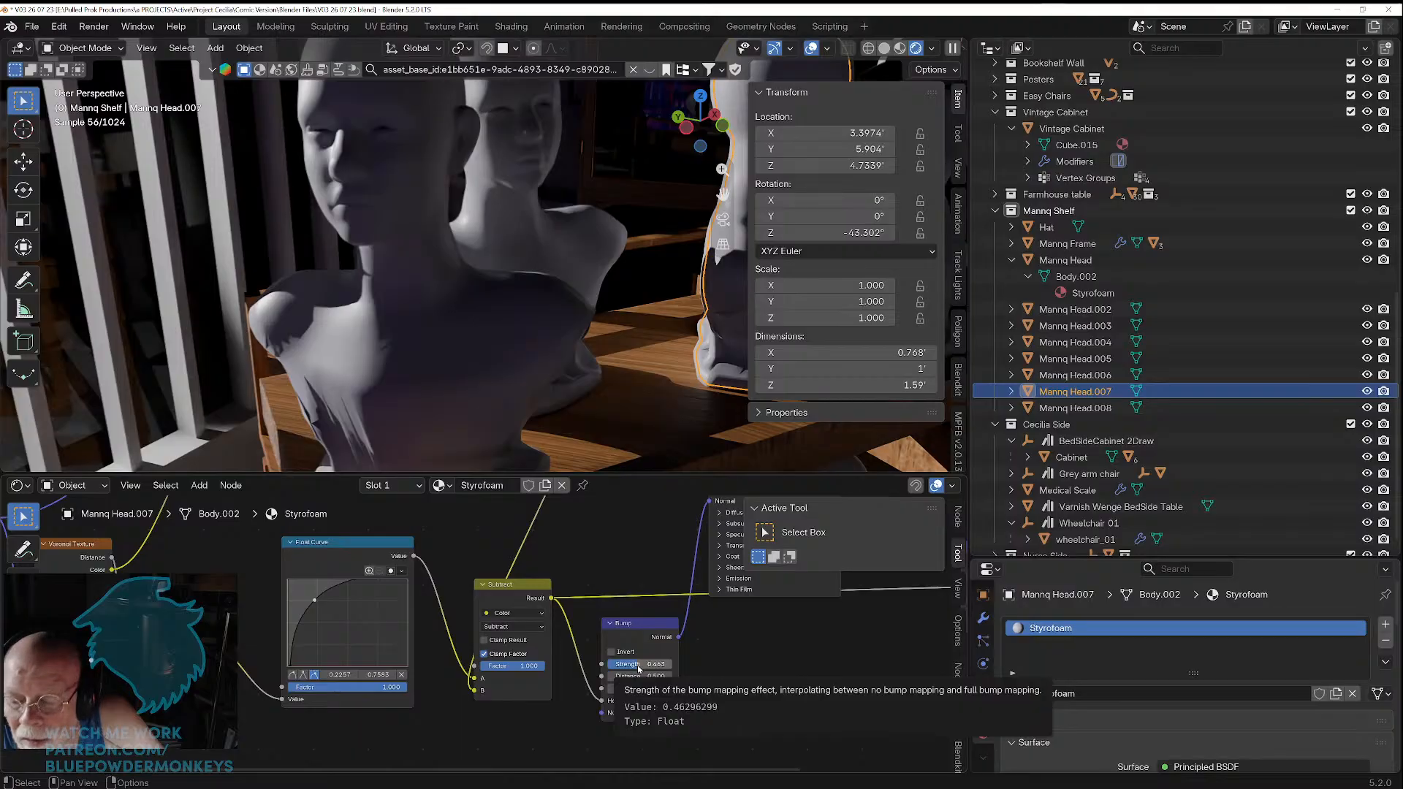
{"action": "key", "text": "ctrl+z"}
{"action": "scroll", "coordinate": [597, 556], "scroll_direction": "down", "scroll_amount": 2}
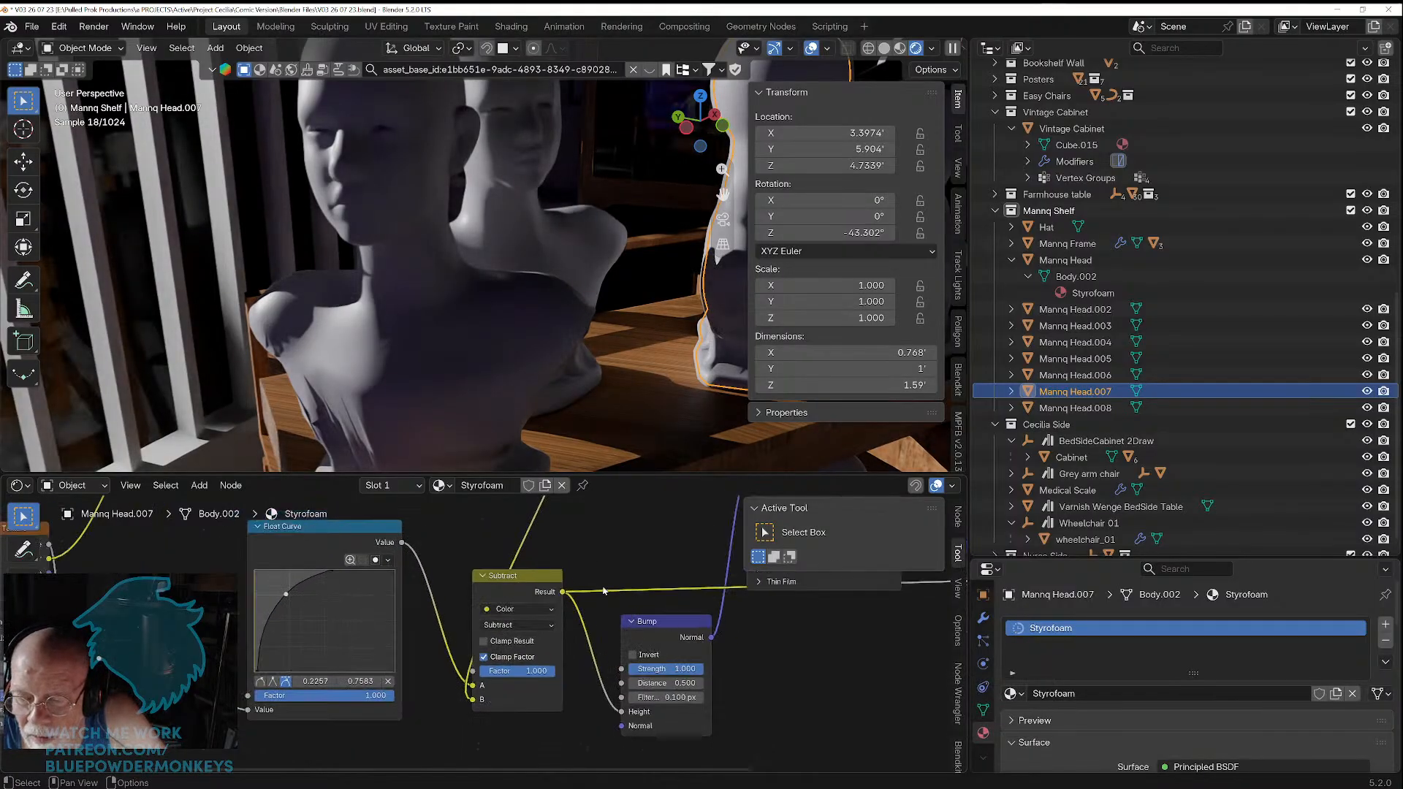
Step: Try moving the control point of the Styrofoam material's Float Curve toward the middle of the graph, and undo it
{"action": "middle_click_drag", "start_coordinate": [597, 557], "coordinate": [765, 568]}
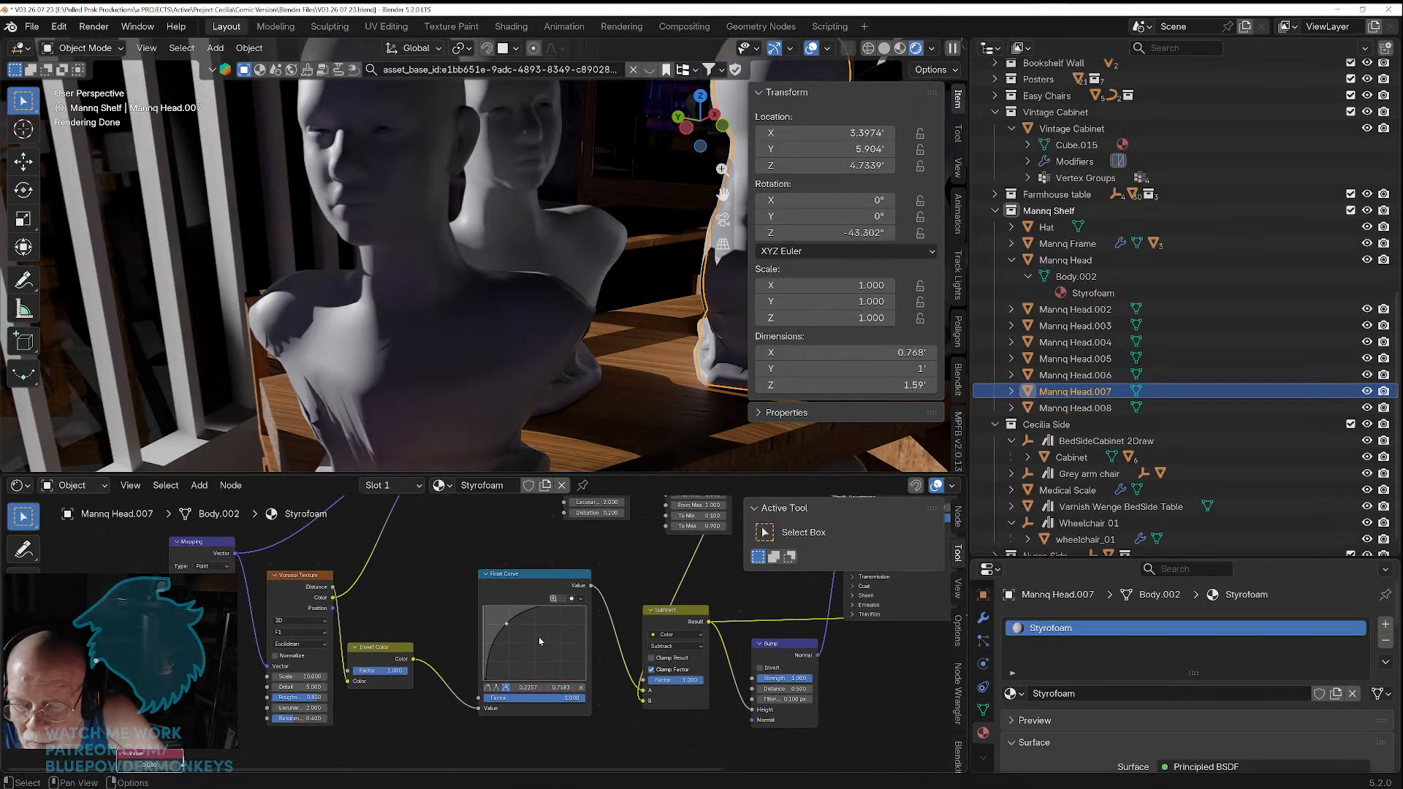
{"action": "left_click_drag", "start_coordinate": [511, 628], "coordinate": [543, 651]}
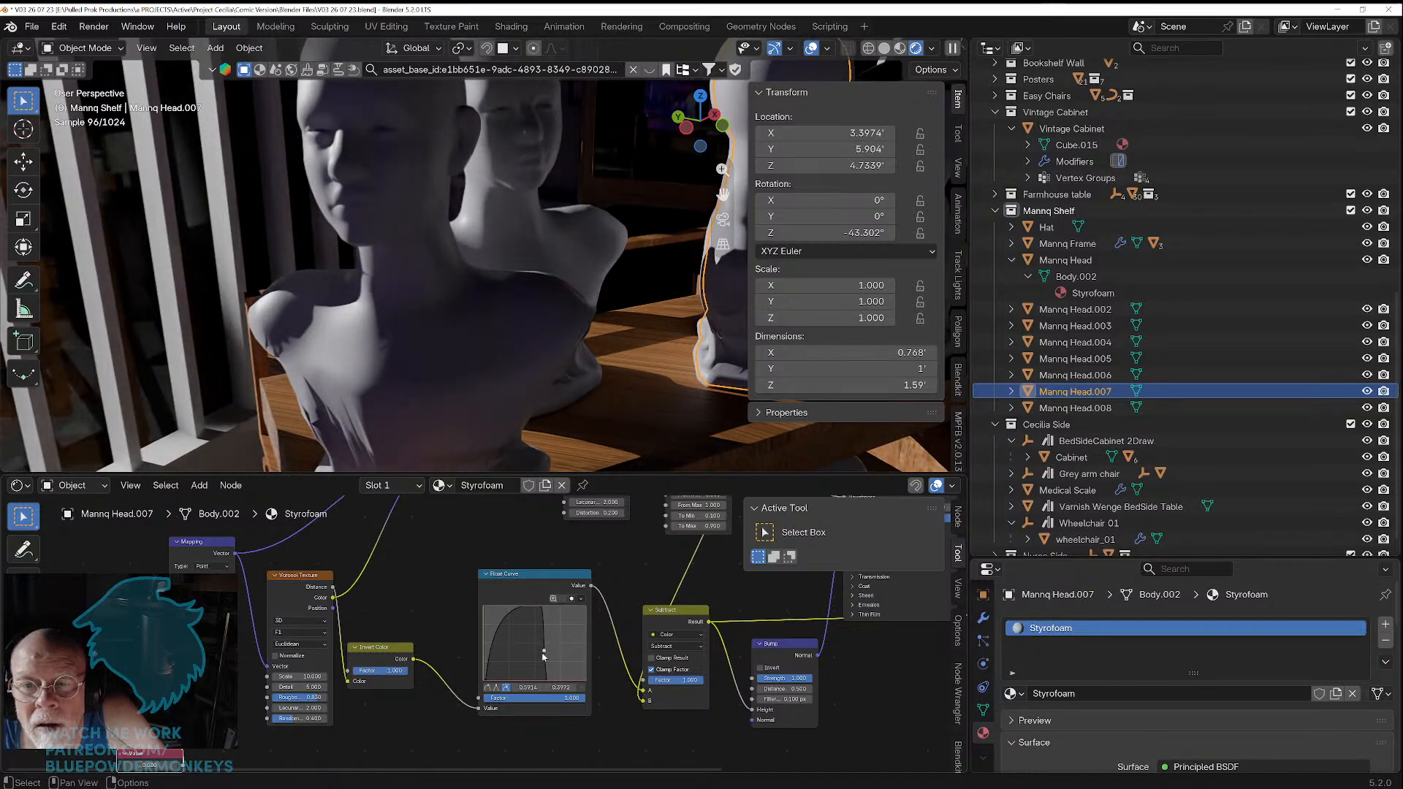
{"action": "key", "text": "ctrl+z"}
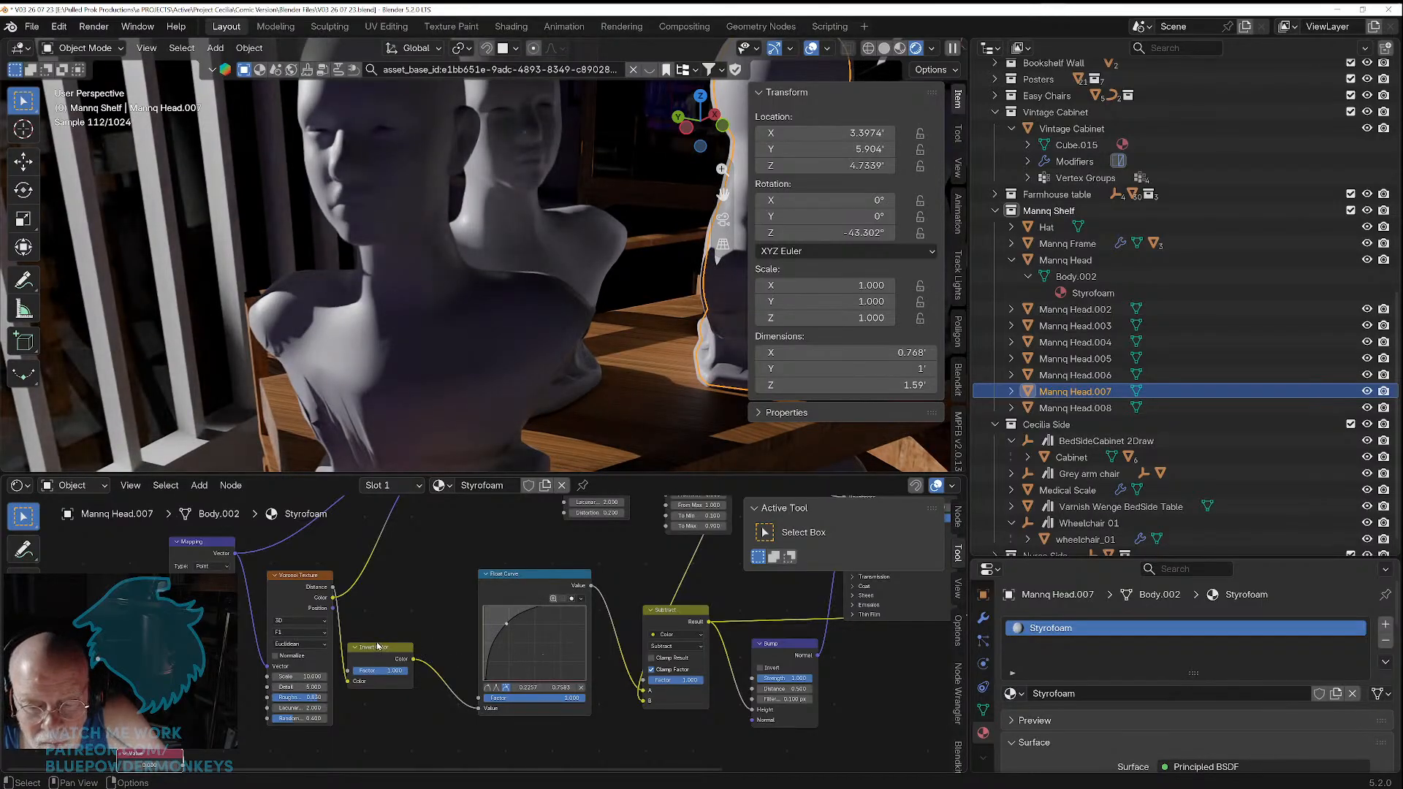
Step: Try a scale of 5 on the Styrofoam material's Voronoi Texture node, and restore it to 10
{"action": "left_click", "coordinate": [314, 677]}
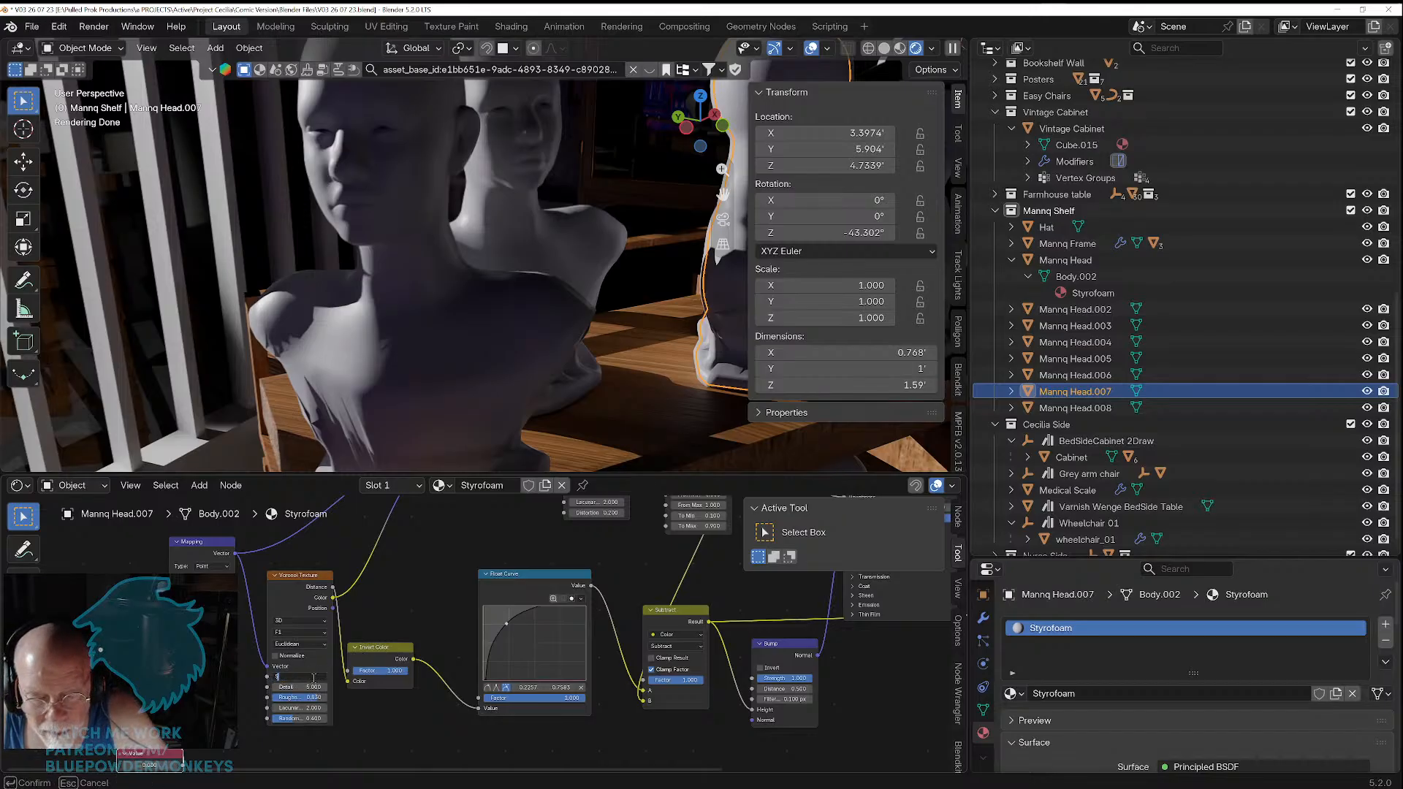
{"action": "type", "text": "5"}
{"action": "key", "text": "Return"}
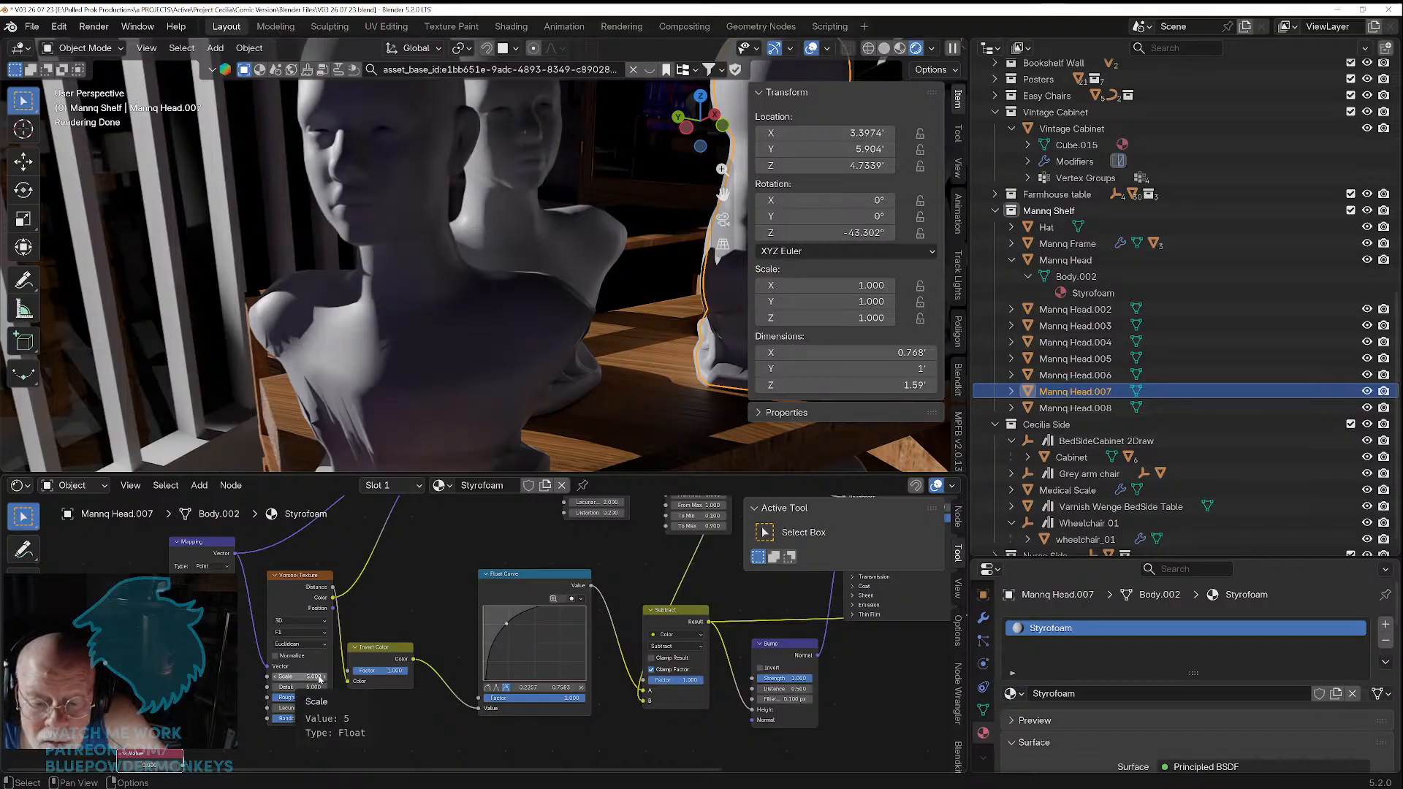
{"action": "left_click_drag", "start_coordinate": [313, 677], "coordinate": [317, 677]}
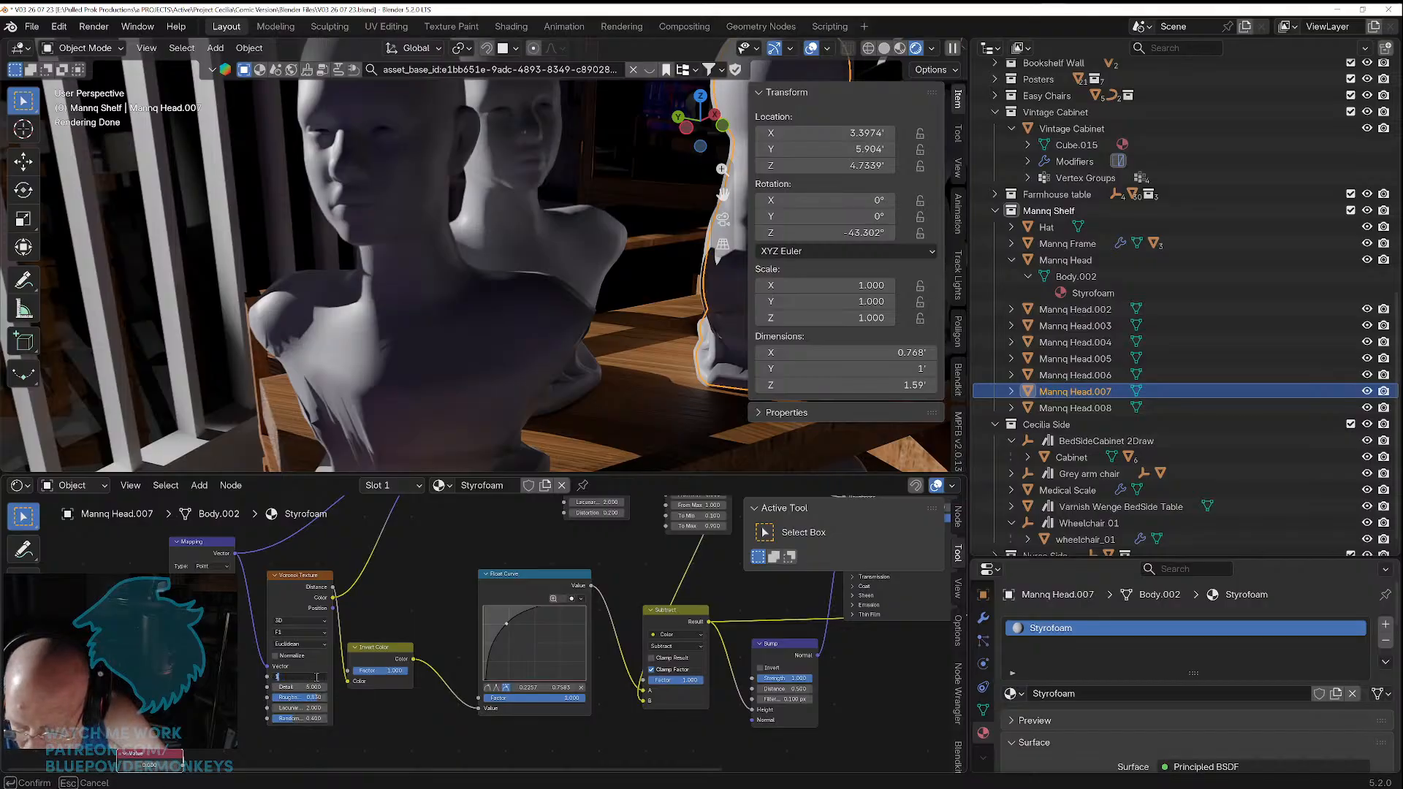
{"action": "type", "text": "10"}
{"action": "key", "text": "Return"}
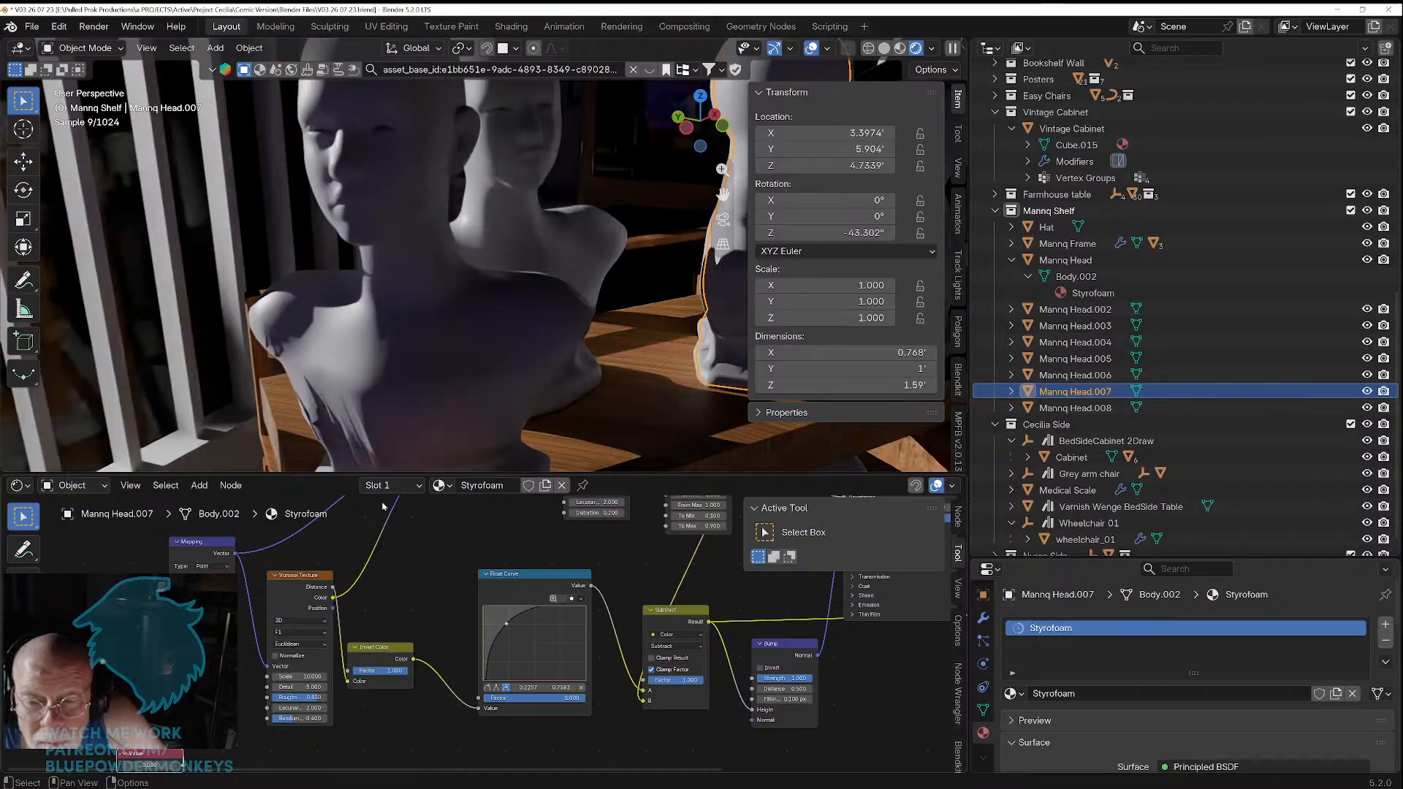
Step: Examine the Styrofoam mannequin heads on the upper and lower shelves in the rendered view from several angles and distances
{"action": "middle_click_drag", "start_coordinate": [439, 383], "coordinate": [276, 353]}
{"action": "middle_click_drag", "start_coordinate": [501, 391], "coordinate": [497, 411]}
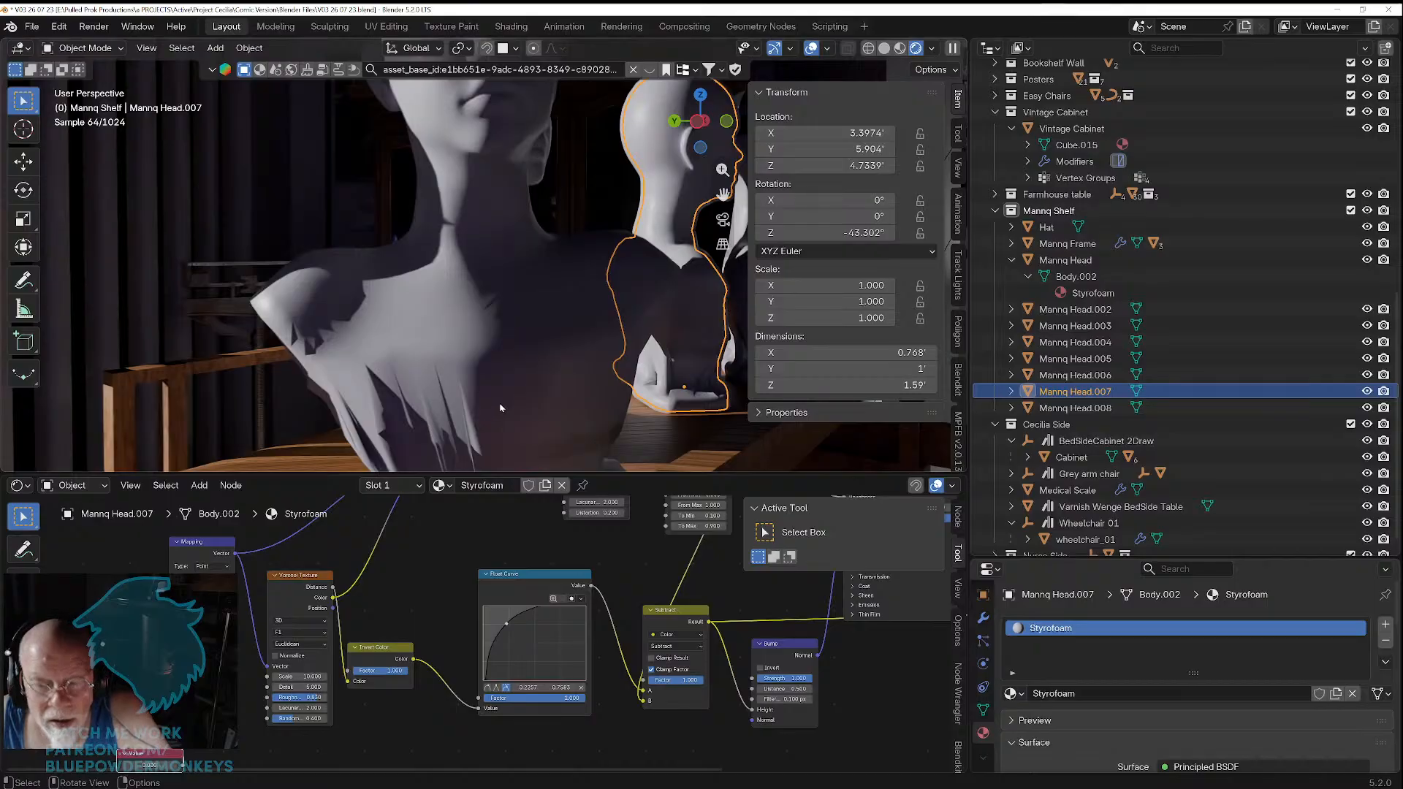
{"action": "scroll", "coordinate": [541, 353], "scroll_direction": "down", "scroll_amount": 5}
{"action": "middle_click_drag", "start_coordinate": [538, 330], "coordinate": [485, 187], "text": "shift"}
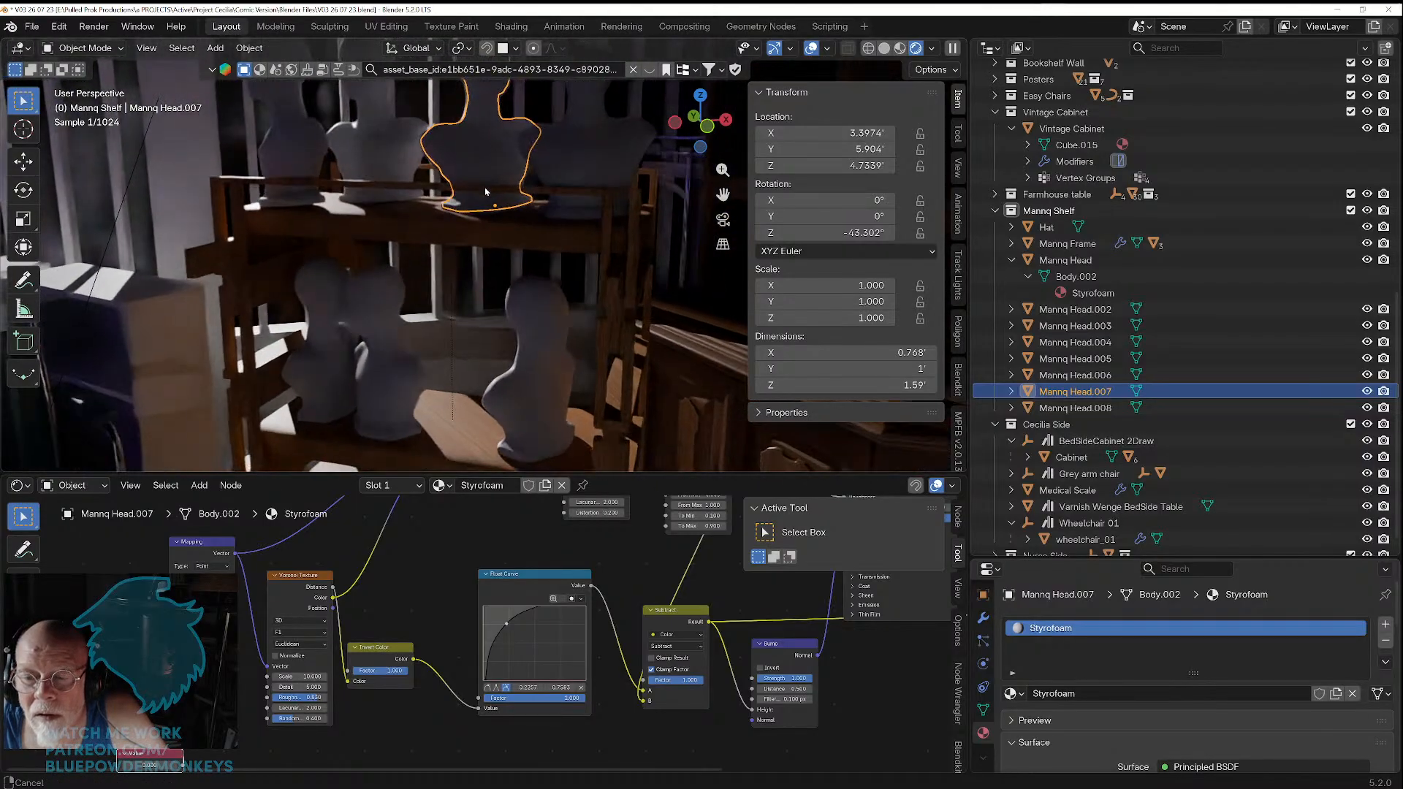
{"action": "scroll", "coordinate": [424, 340], "scroll_direction": "up", "scroll_amount": 5}
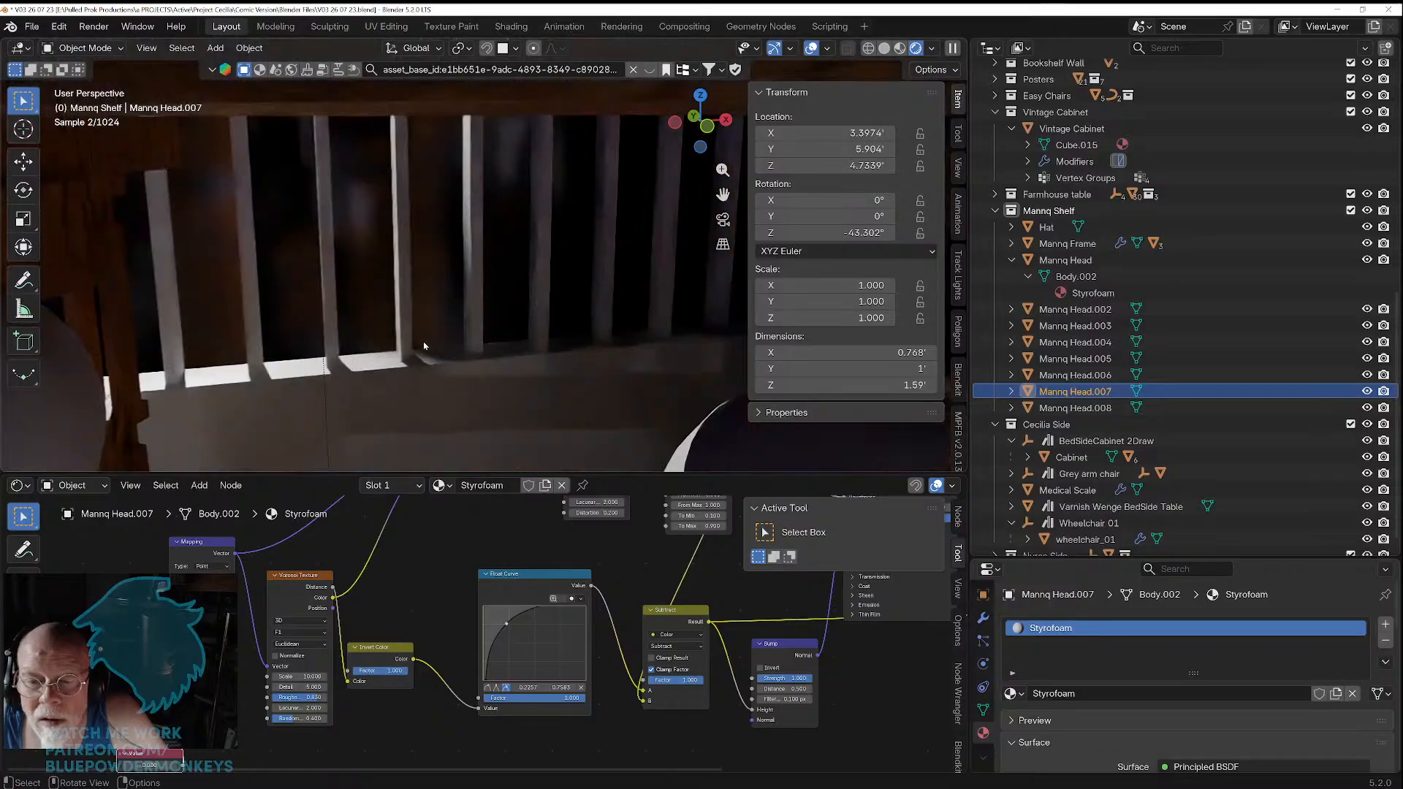
{"action": "scroll", "coordinate": [478, 395], "scroll_direction": "down", "scroll_amount": 5}
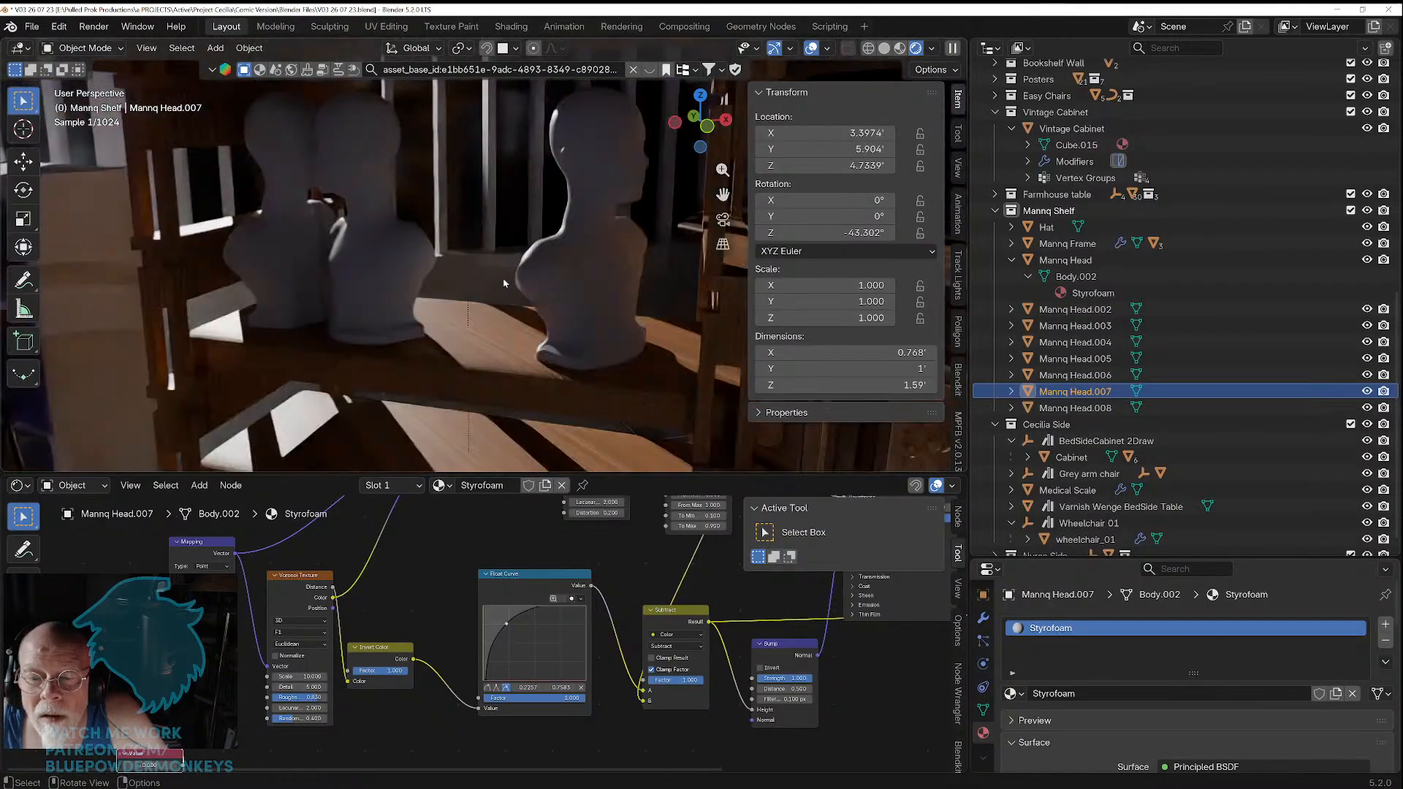
{"action": "scroll", "coordinate": [503, 281], "scroll_direction": "up", "scroll_amount": 2}
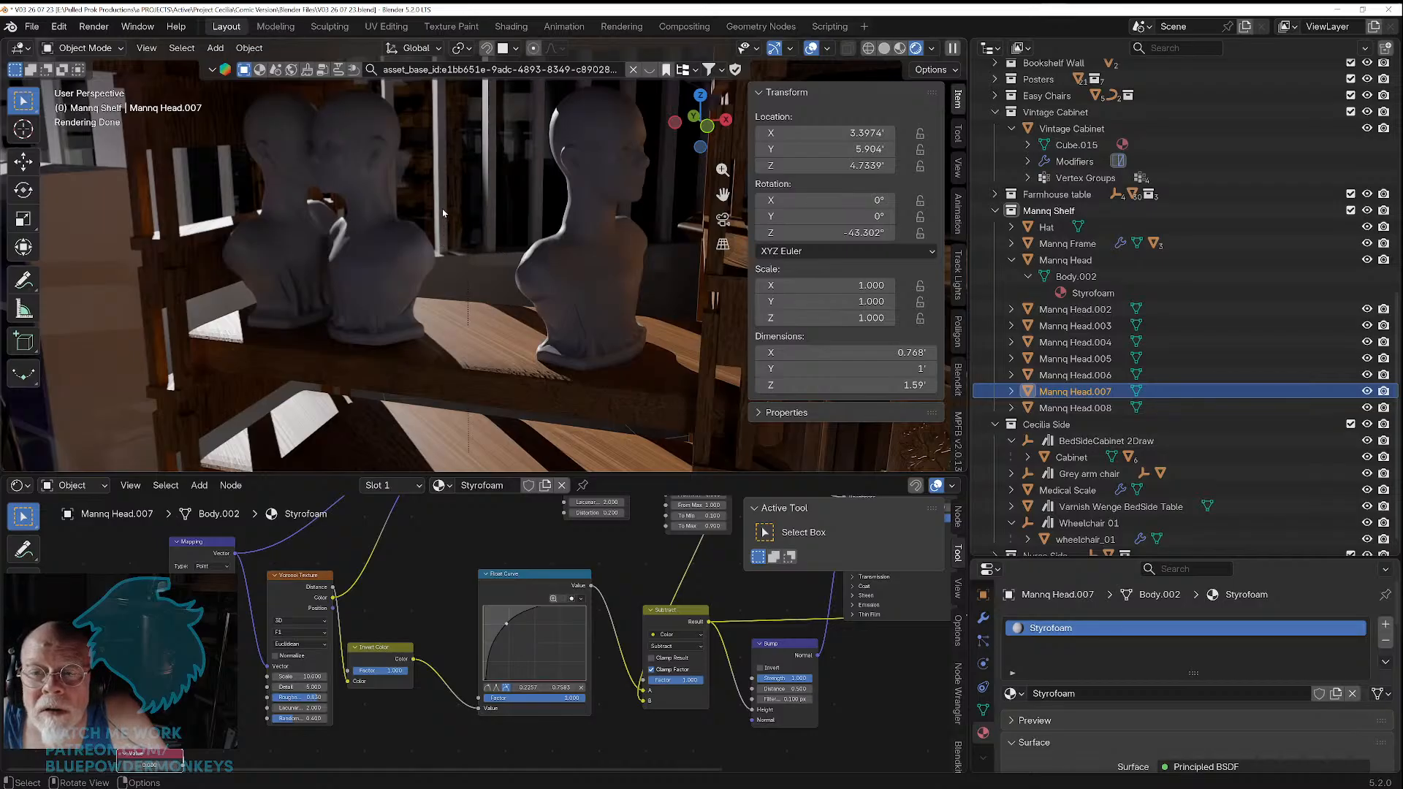
{"action": "scroll", "coordinate": [443, 212], "scroll_direction": "down", "scroll_amount": 6}
{"action": "middle_click_drag", "start_coordinate": [465, 254], "coordinate": [545, 277]}
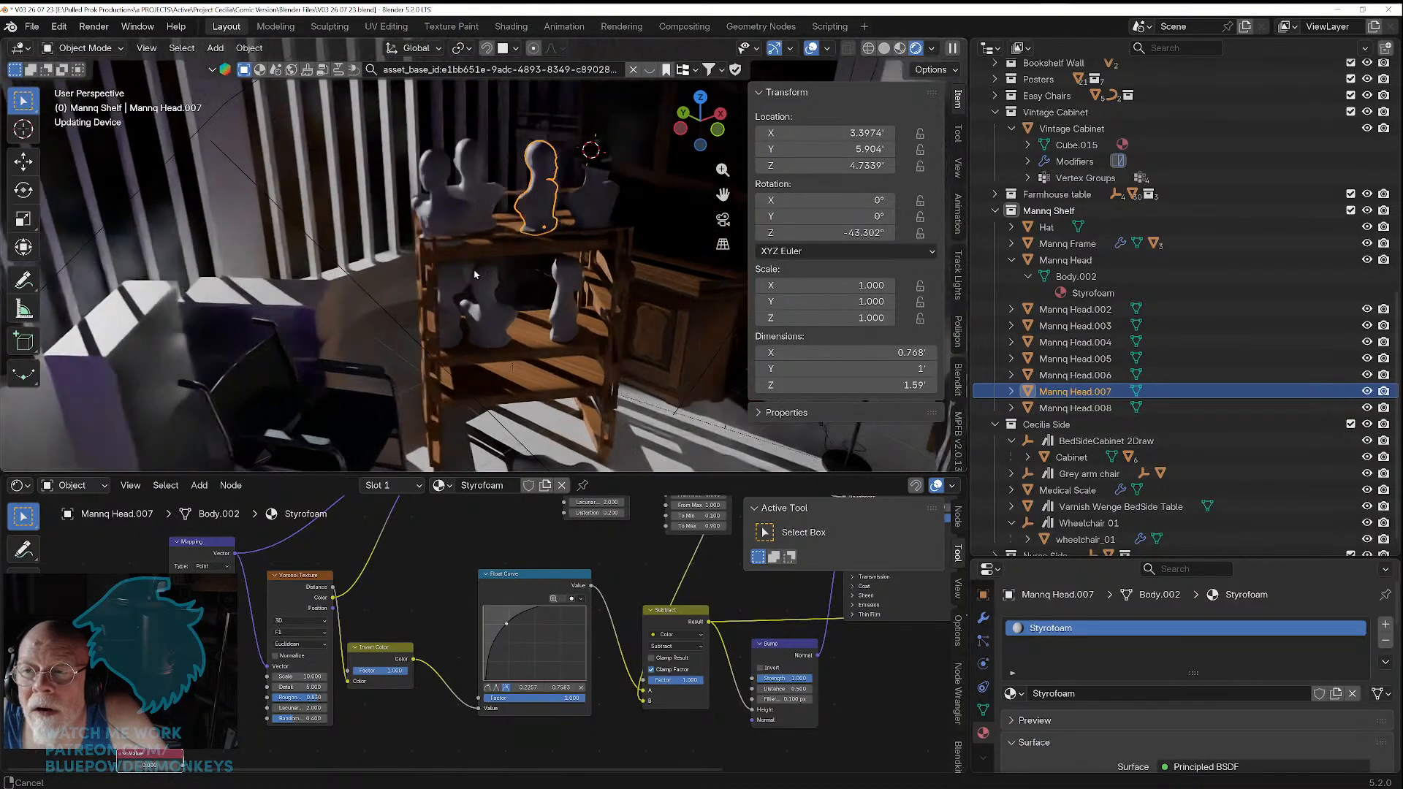
Step: Switch the viewport to solid shading, and open the Append file browser at the Head Gear folder of Blender Assets
{"action": "left_click", "coordinate": [884, 48]}
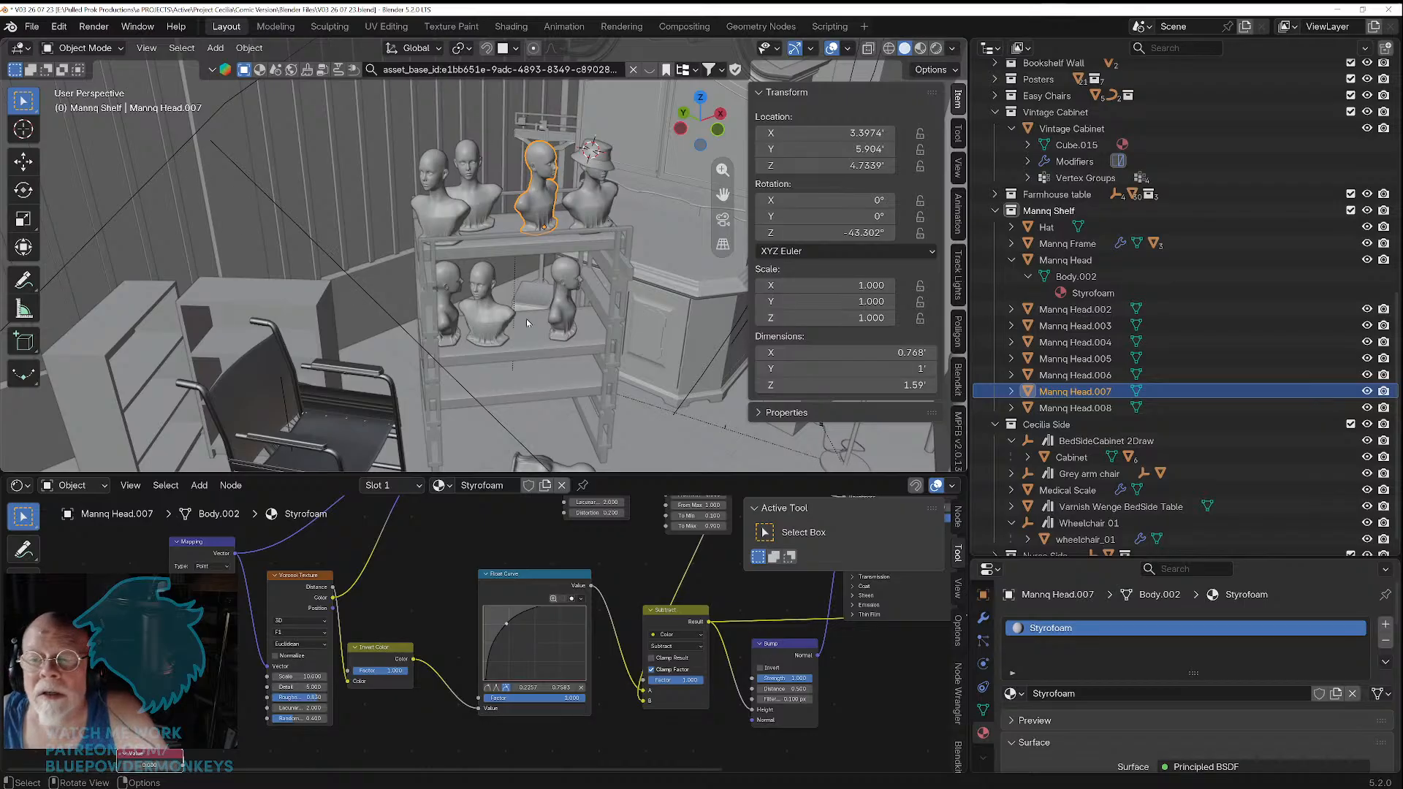
{"action": "left_click", "coordinate": [32, 26]}
{"action": "left_click", "coordinate": [90, 224]}
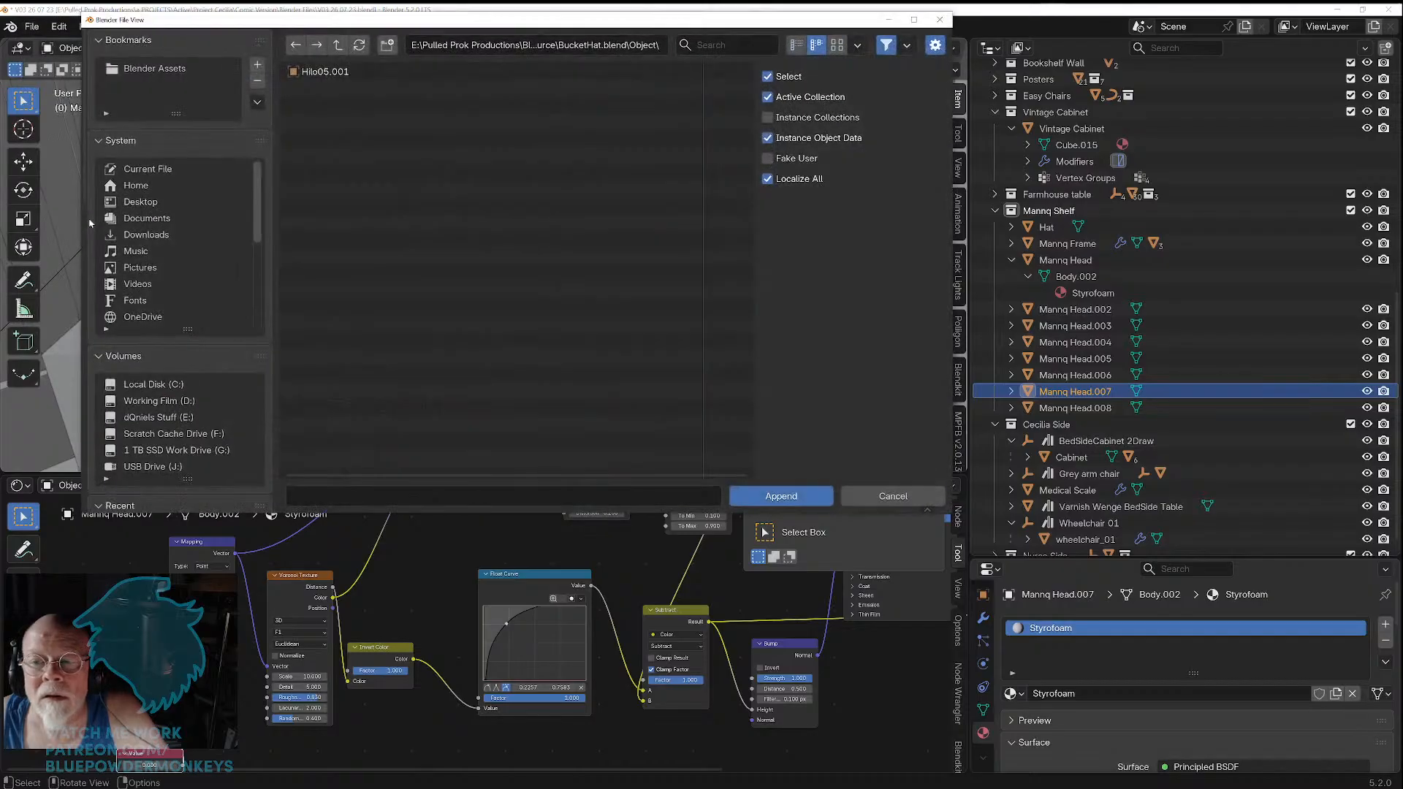
{"action": "left_click", "coordinate": [337, 45]}
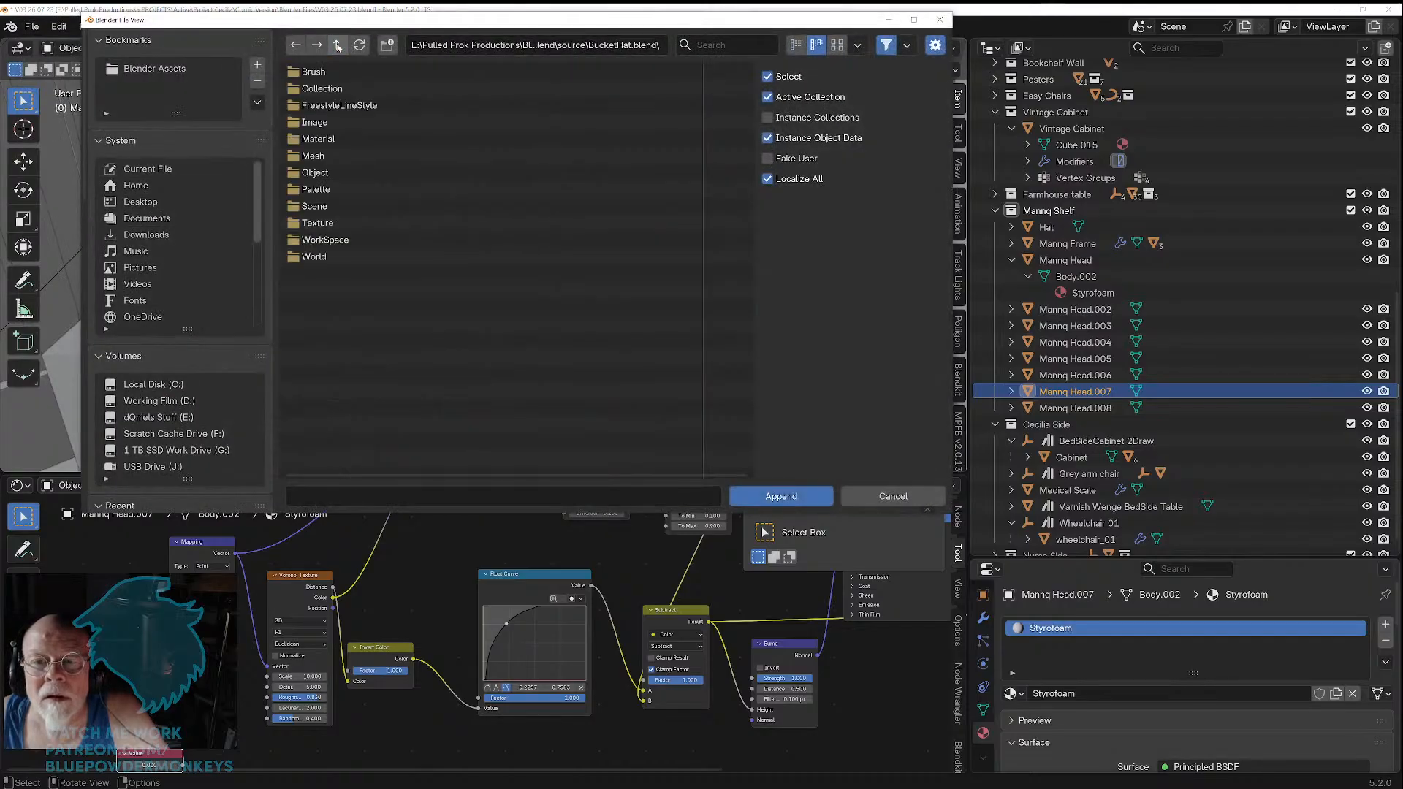
{"action": "left_click", "coordinate": [337, 45]}
{"action": "left_click", "coordinate": [337, 46]}
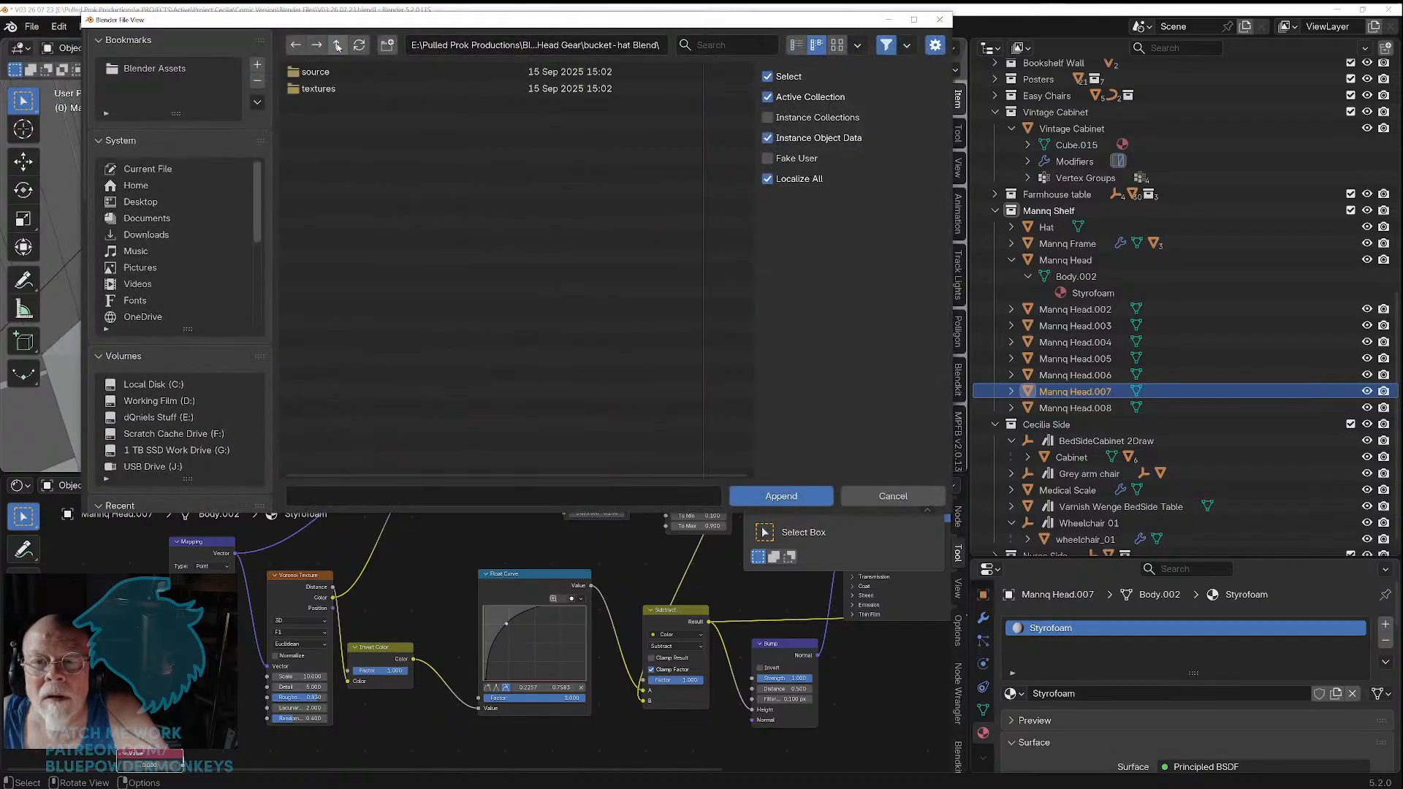
{"action": "left_click", "coordinate": [338, 45]}
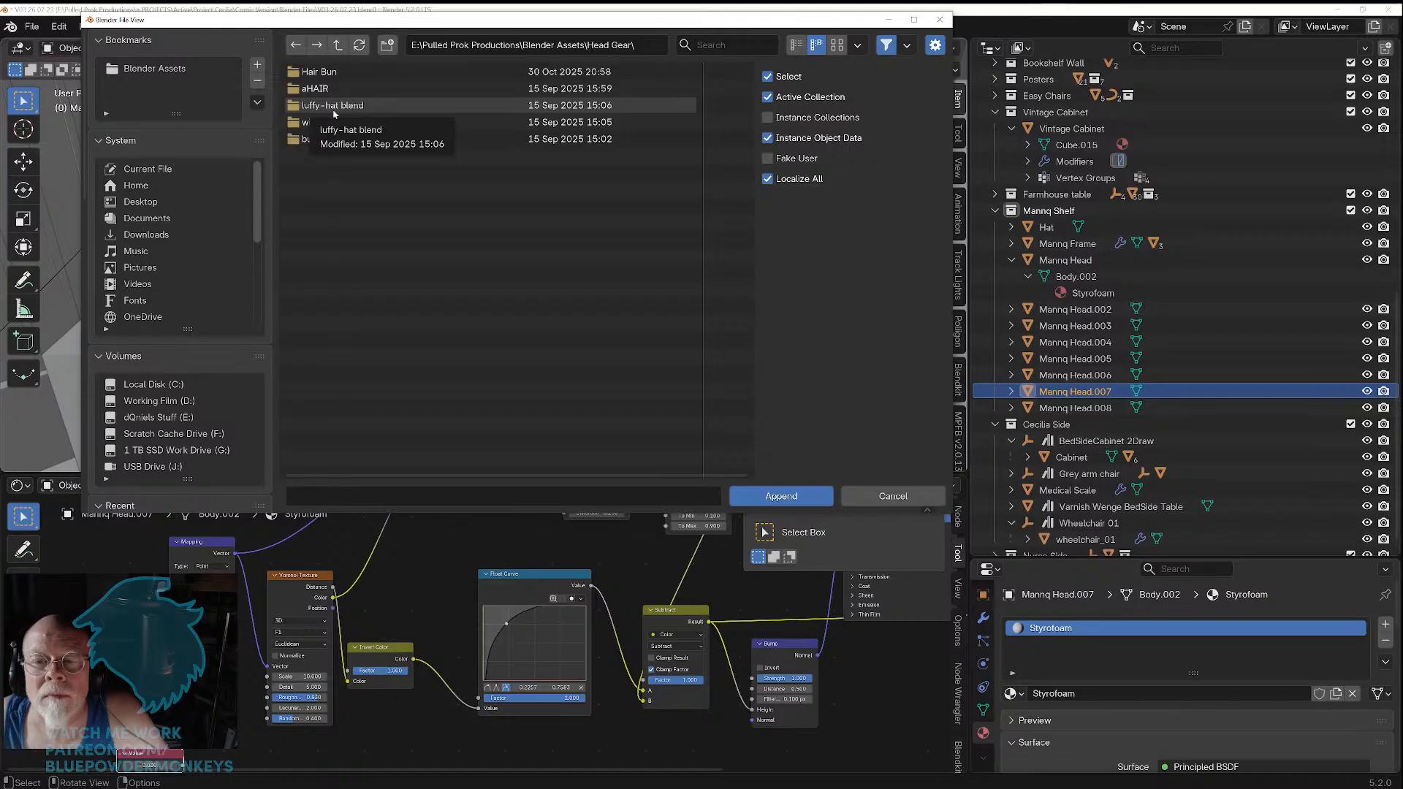
Step: Look inside the aHAIR folder's blond-braided-hair source folder for a hair asset that can be appended
{"action": "left_click", "coordinate": [327, 93]}
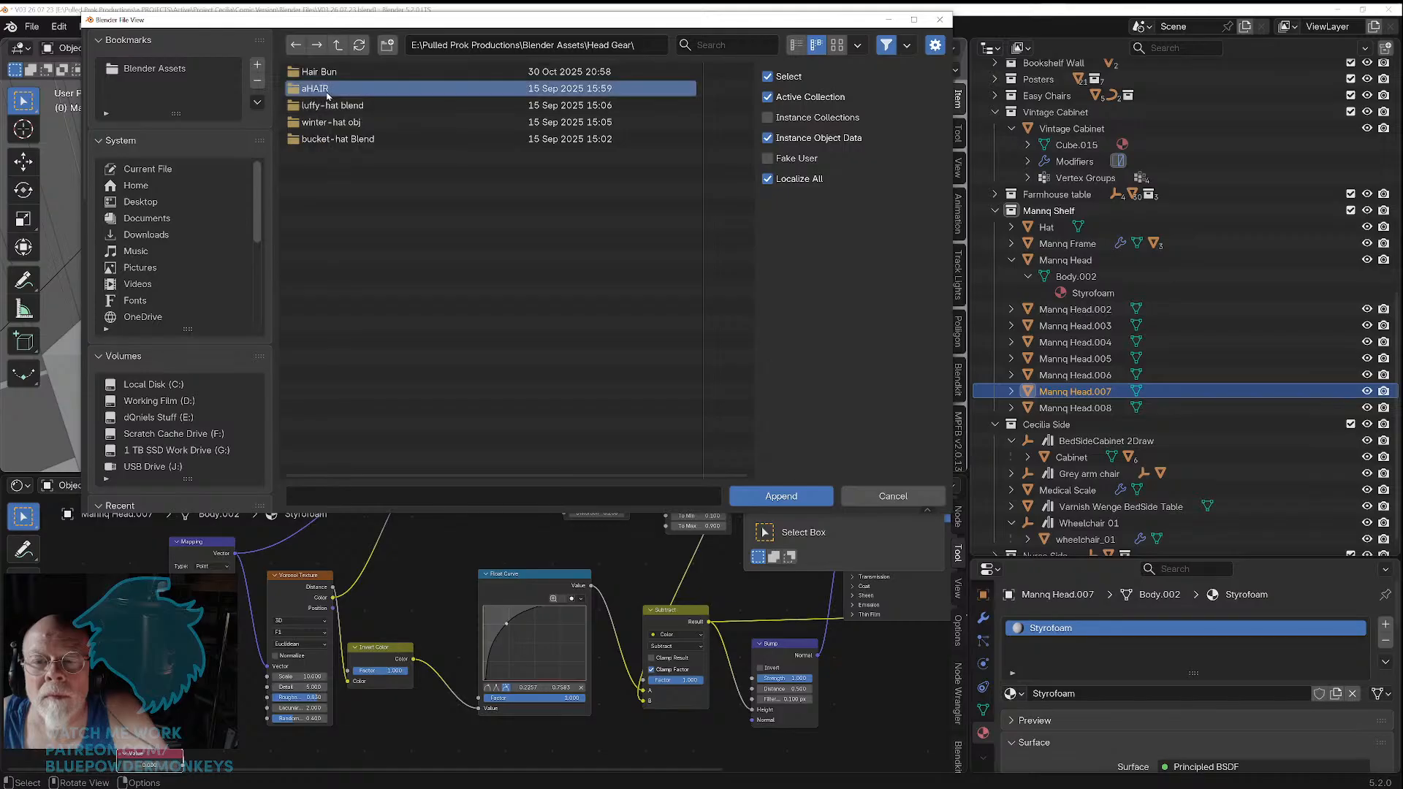
{"action": "double_click", "coordinate": [328, 93]}
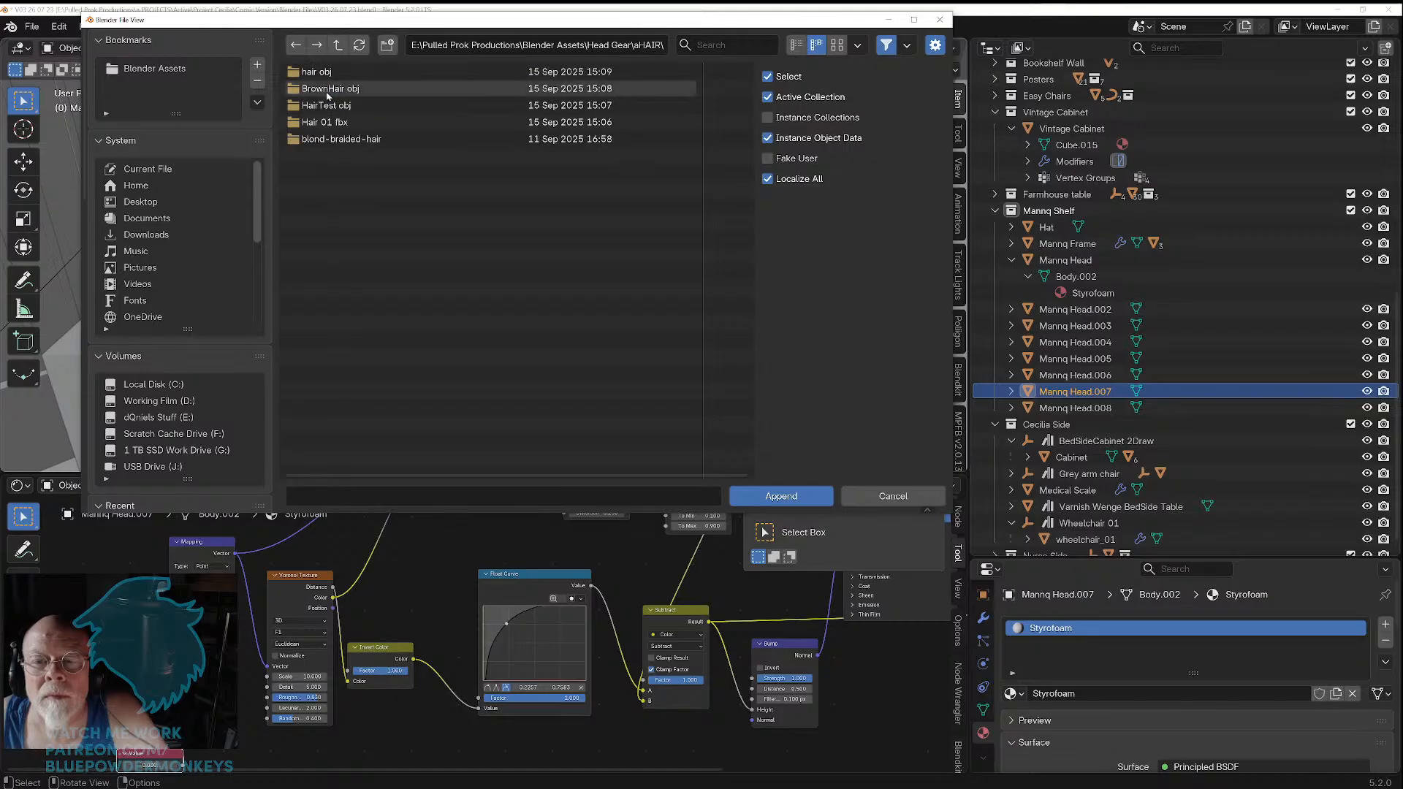
{"action": "left_click", "coordinate": [328, 142]}
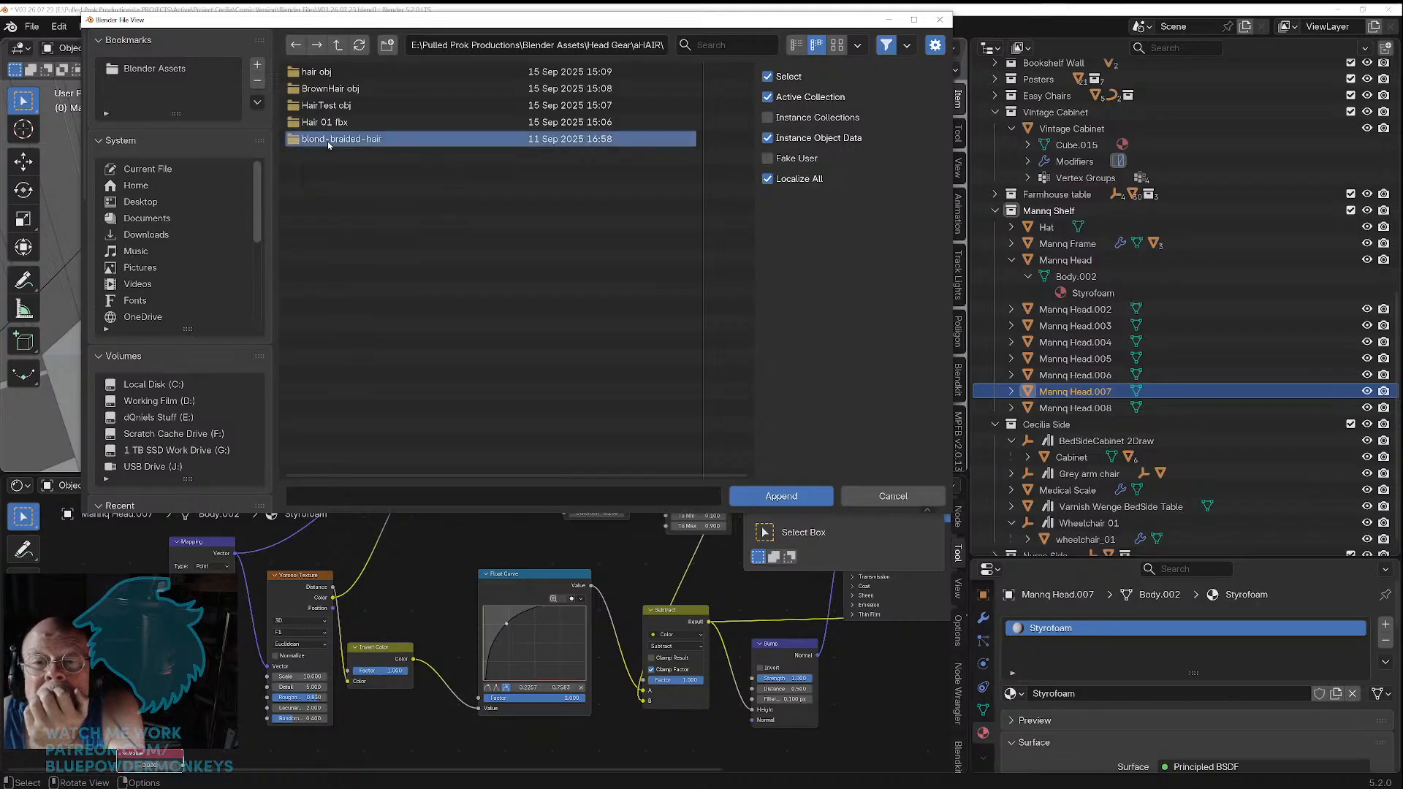
{"action": "double_click", "coordinate": [328, 141]}
{"action": "double_click", "coordinate": [320, 73]}
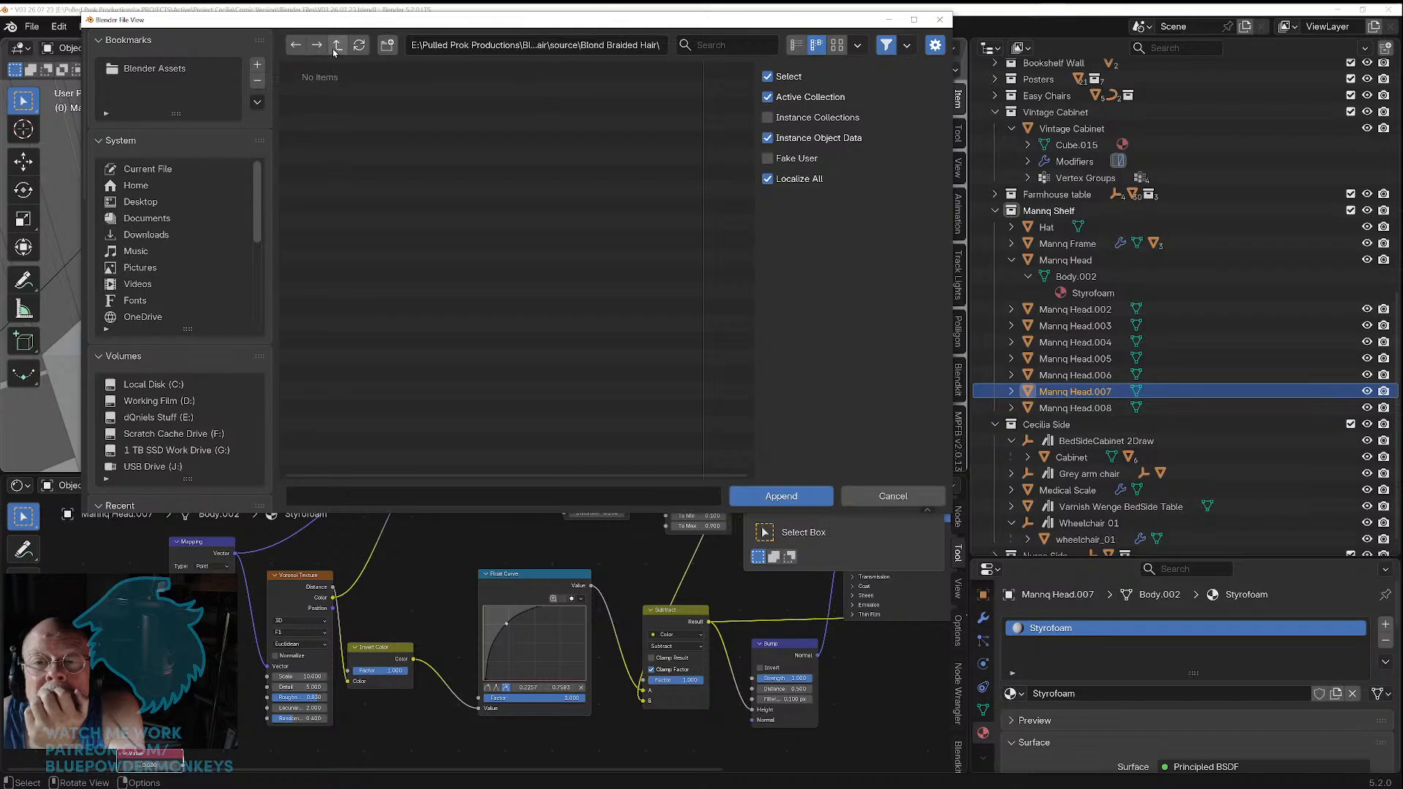
Step: Return to the Head Gear folder in the Append browser and open the aHAIR folder again
{"action": "left_click", "coordinate": [336, 46]}
{"action": "left_click", "coordinate": [336, 48]}
{"action": "left_click", "coordinate": [336, 47]}
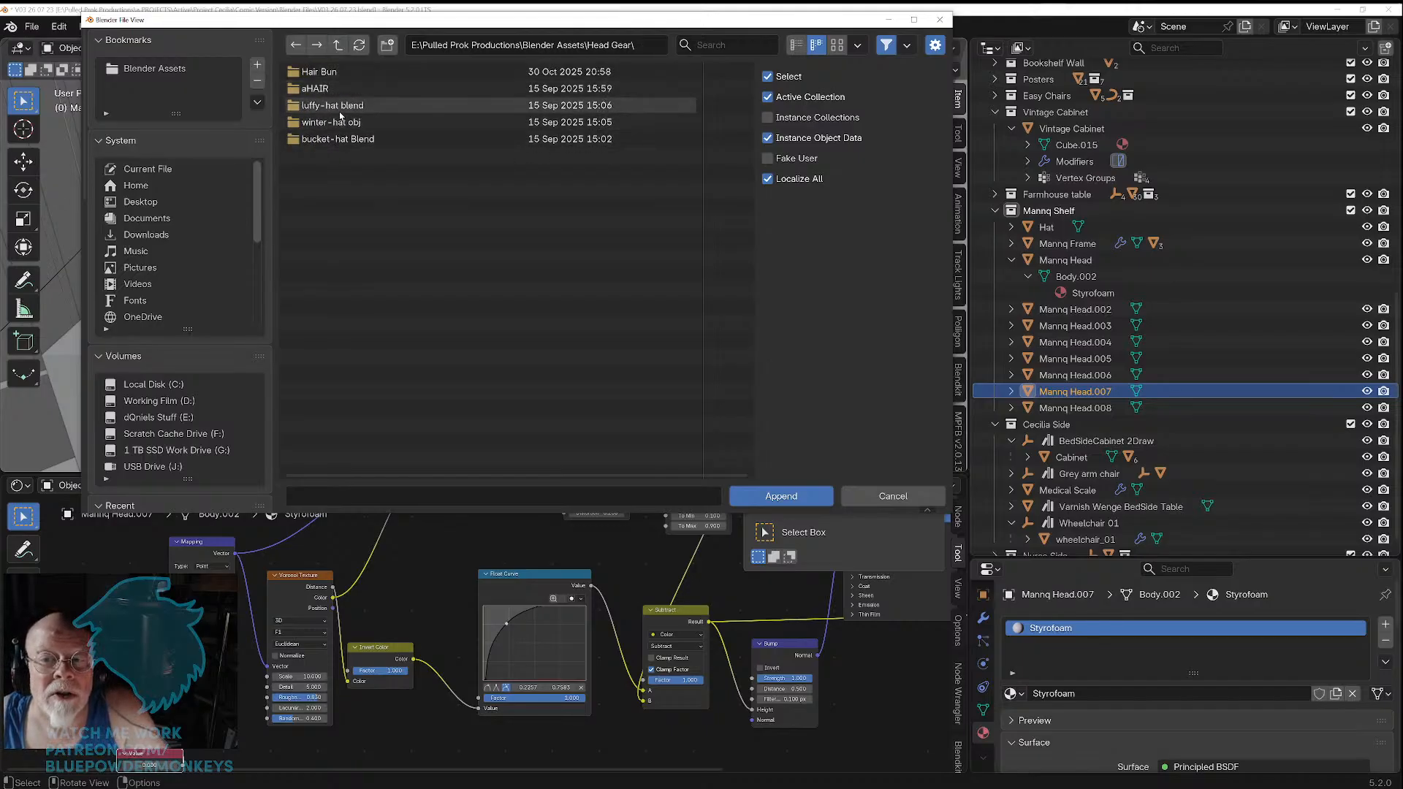
{"action": "left_click", "coordinate": [322, 90]}
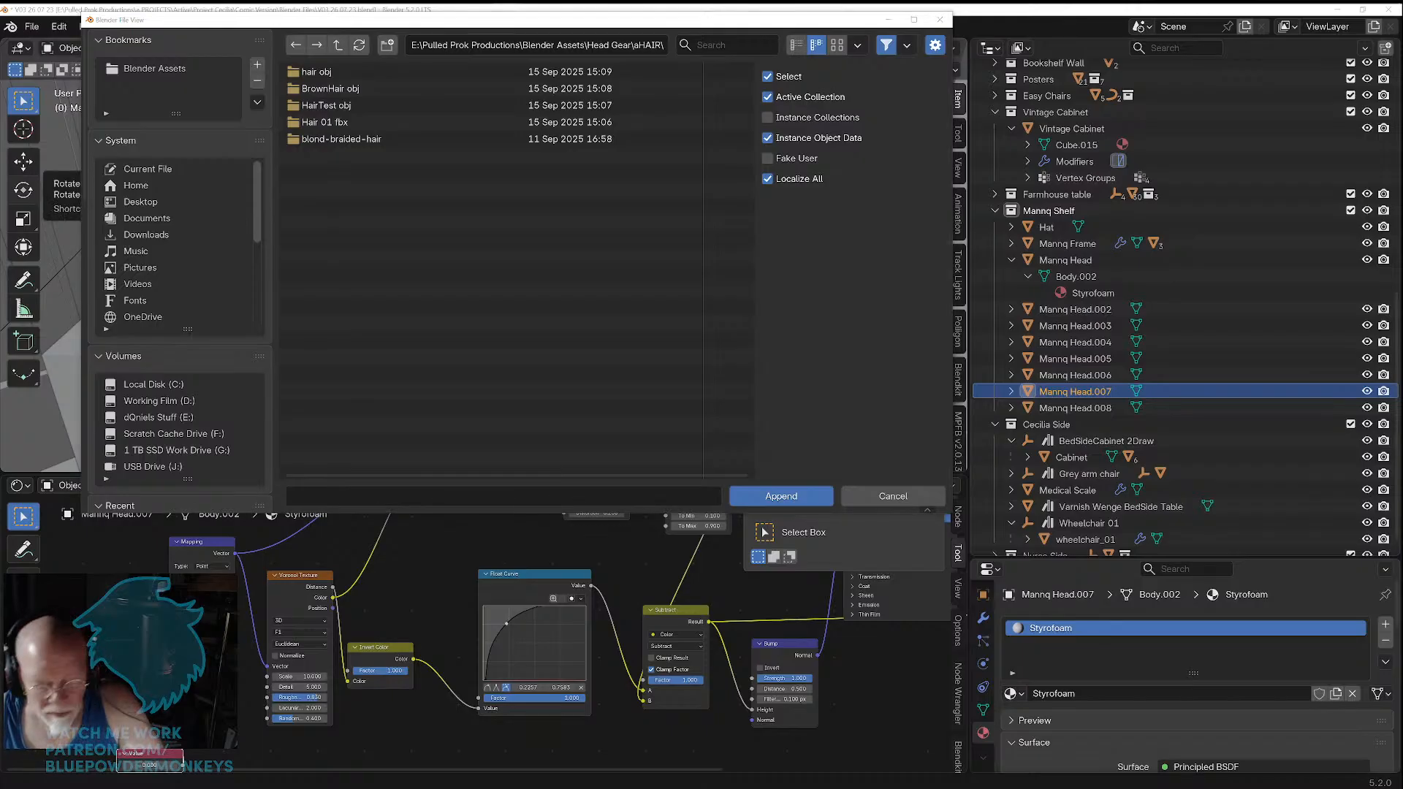
Step: Cancel the Append file browser without appending any hair asset and return to the scene
{"action": "key", "text": "alt+Tab"}
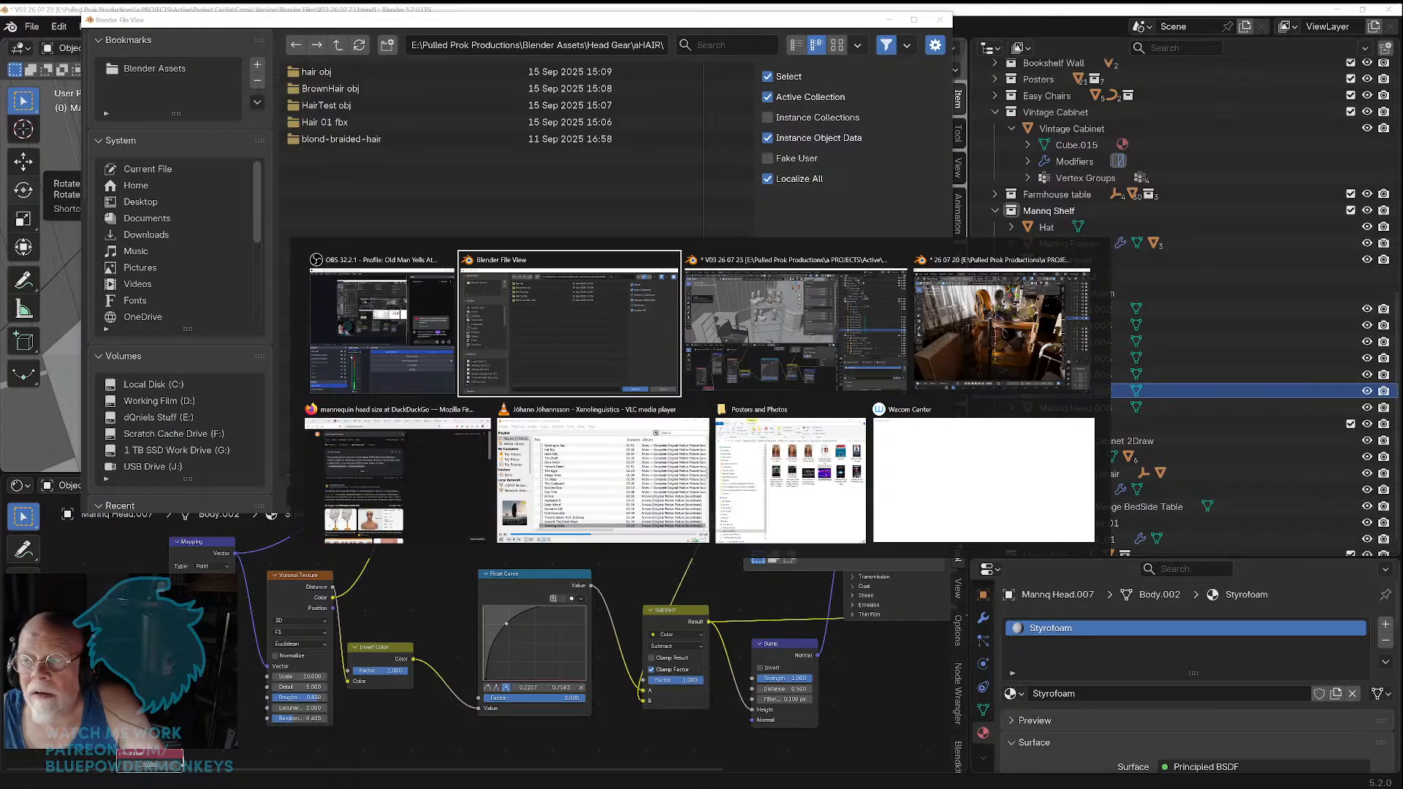
{"action": "key", "text": "alt+Tab"}
{"action": "key", "text": "alt+Tab"}
{"action": "key", "text": "alt+Tab"}
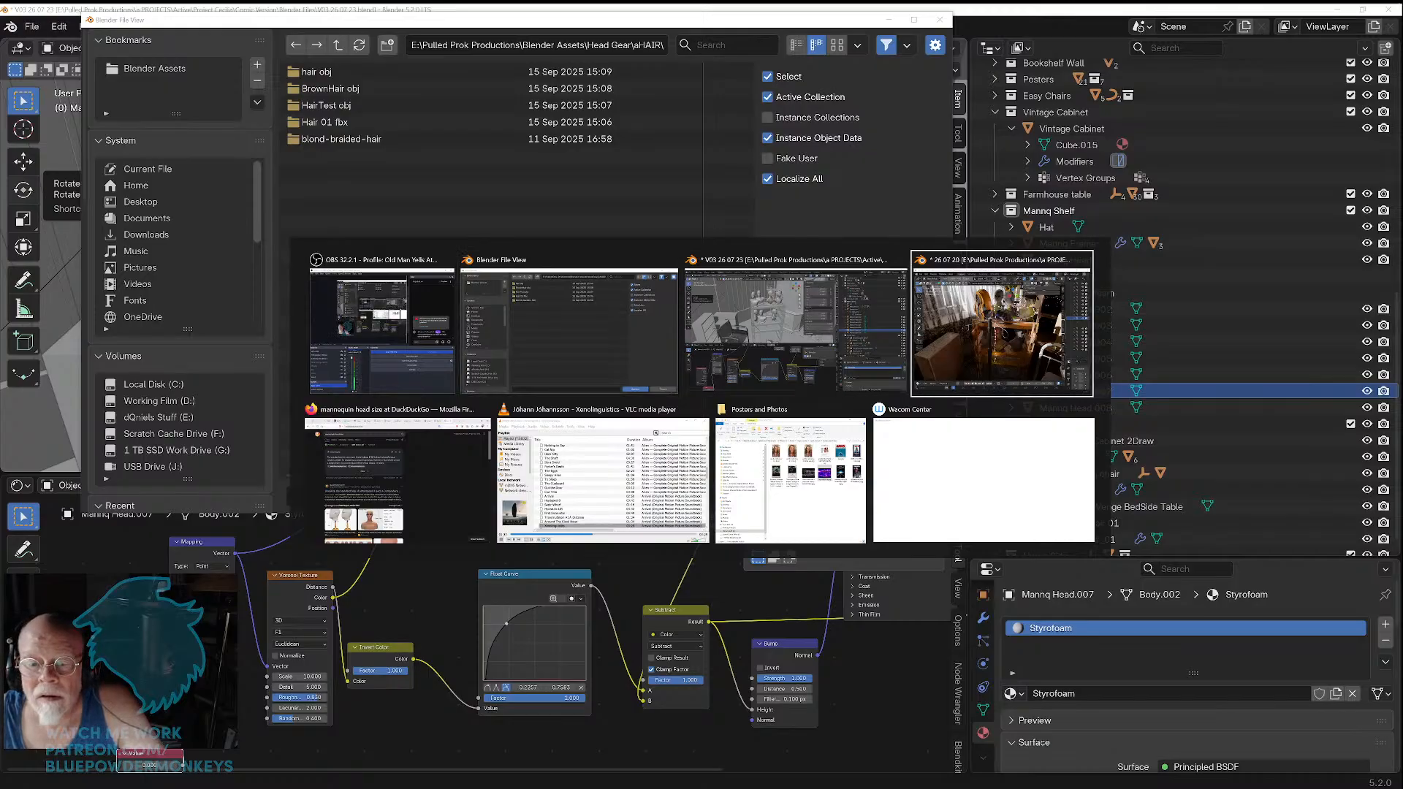
{"action": "key", "text": "Escape"}
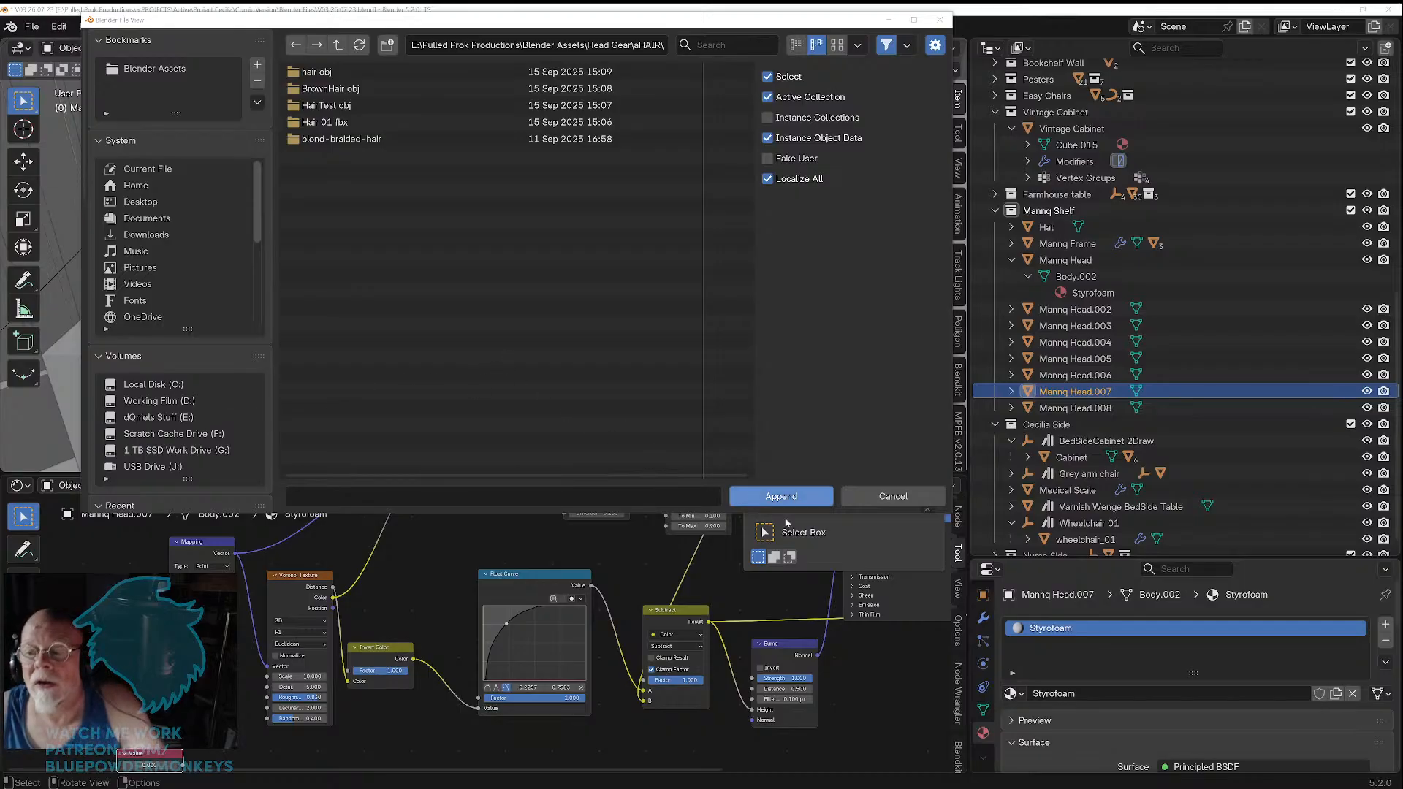
{"action": "left_click", "coordinate": [907, 504]}
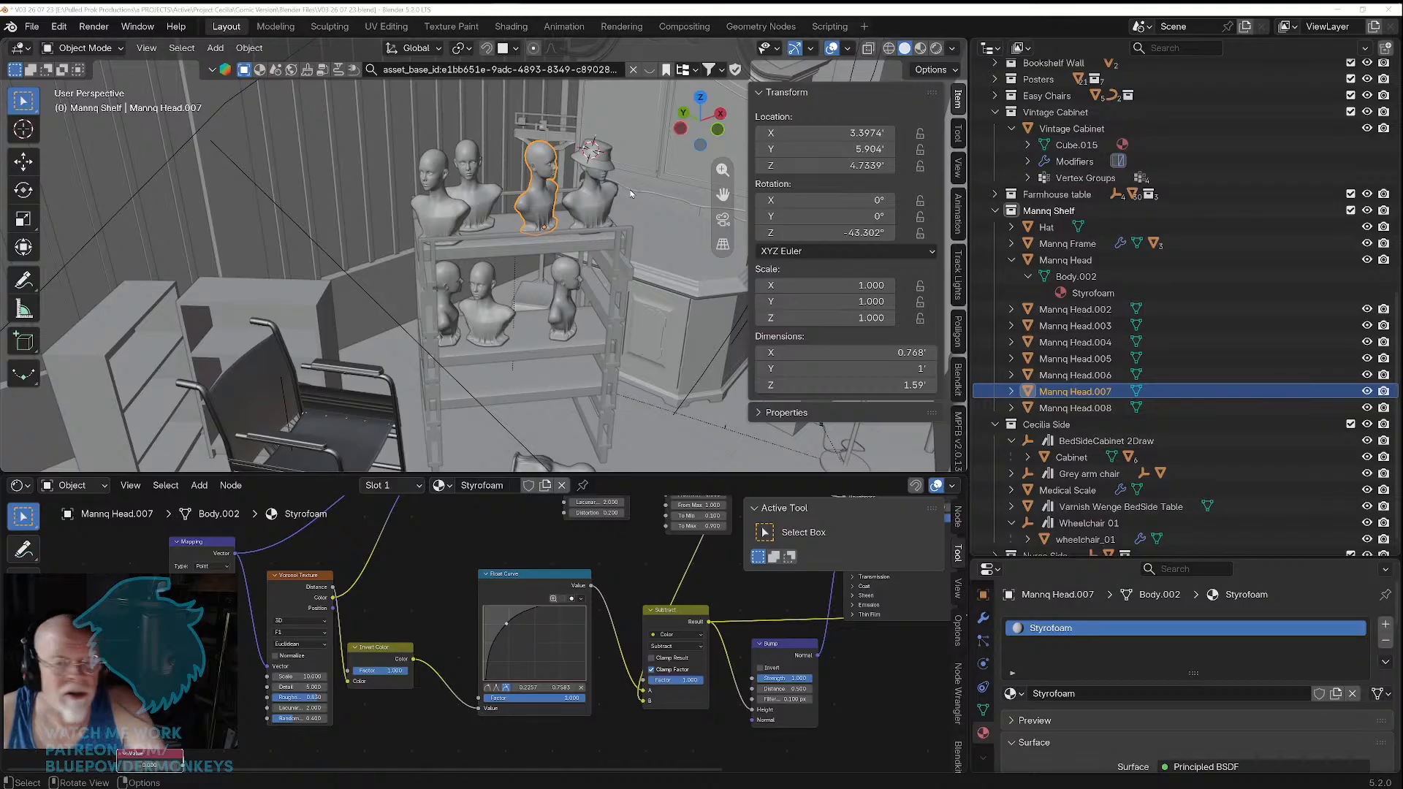
Step: Examine the mannequin shelf, the head lying on the floor and the surrounding furniture layout from several angles and distances
{"action": "scroll", "coordinate": [585, 212], "scroll_direction": "down", "scroll_amount": 6}
{"action": "scroll", "coordinate": [577, 212], "scroll_direction": "up", "scroll_amount": 5}
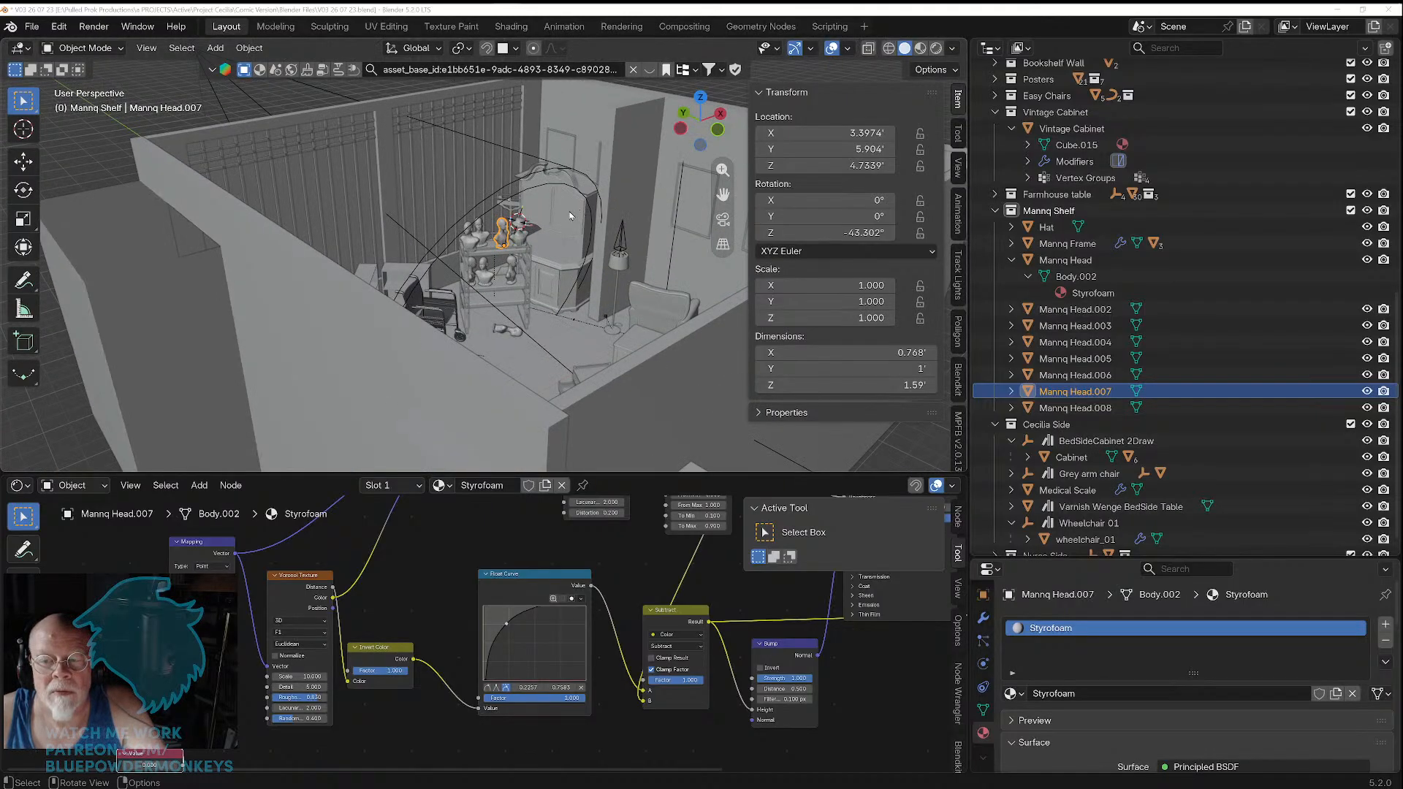
{"action": "scroll", "coordinate": [532, 231], "scroll_direction": "down", "scroll_amount": 2}
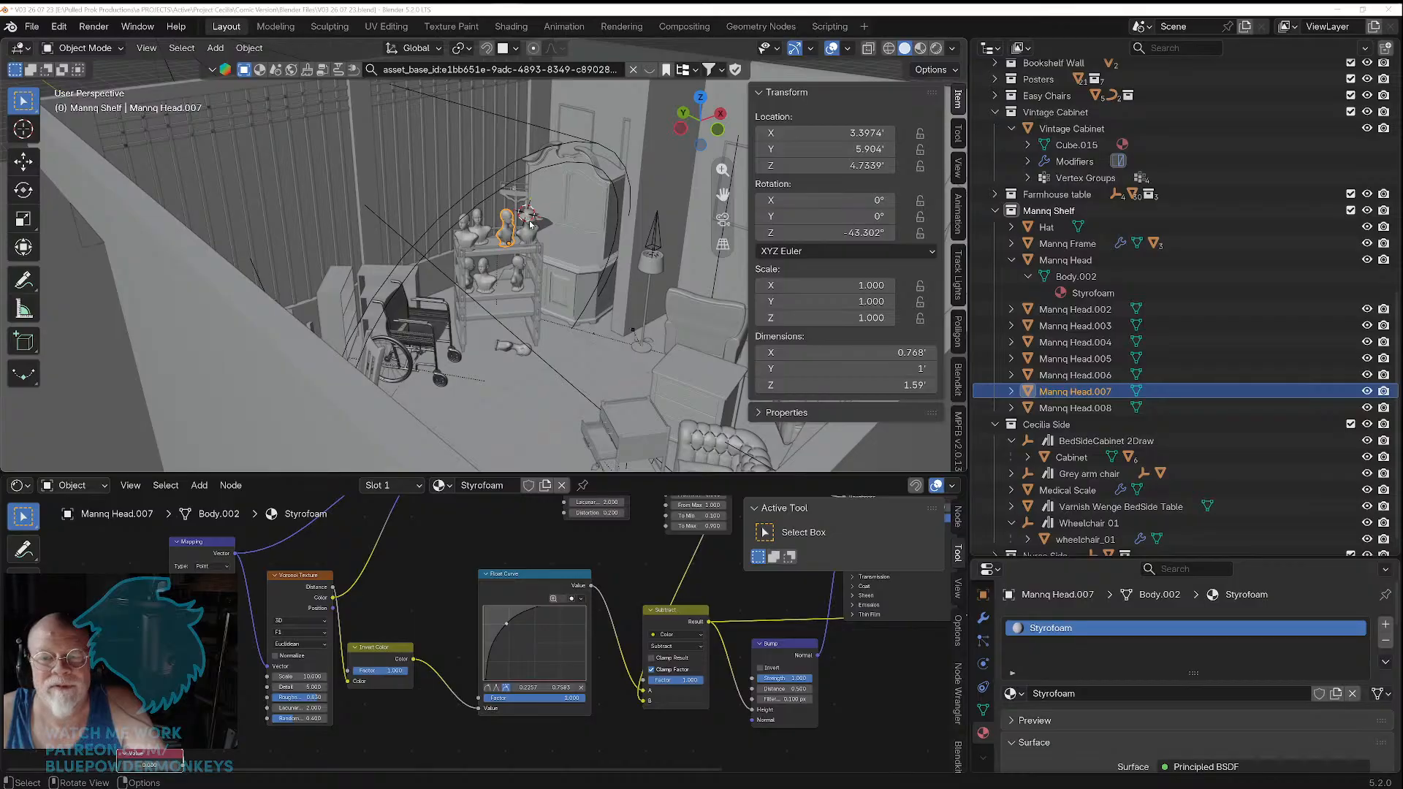
{"action": "middle_click_drag", "start_coordinate": [531, 224], "coordinate": [481, 228]}
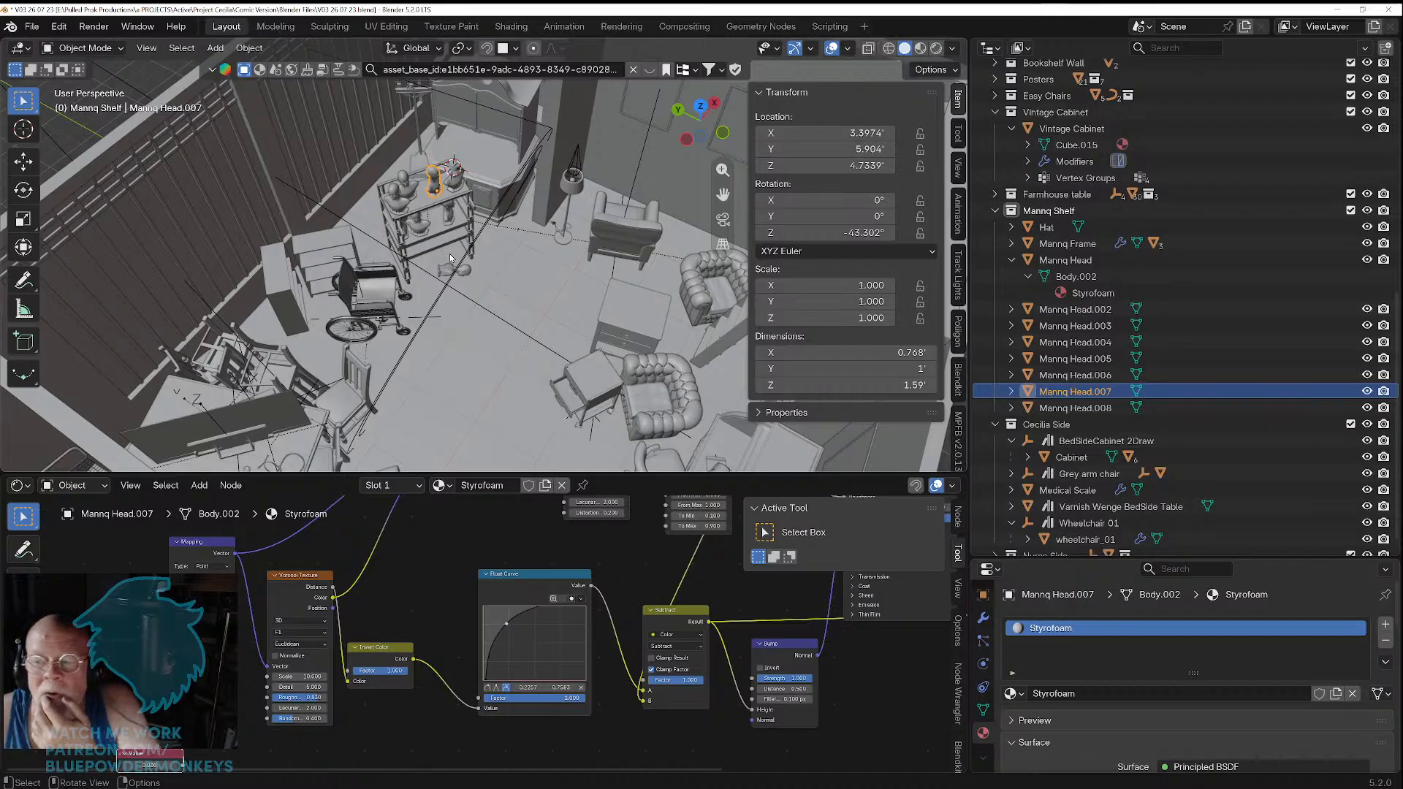
{"action": "scroll", "coordinate": [454, 259], "scroll_direction": "down", "scroll_amount": 5}
{"action": "scroll", "coordinate": [454, 259], "scroll_direction": "up", "scroll_amount": 5}
{"action": "middle_click_drag", "start_coordinate": [474, 272], "coordinate": [383, 248]}
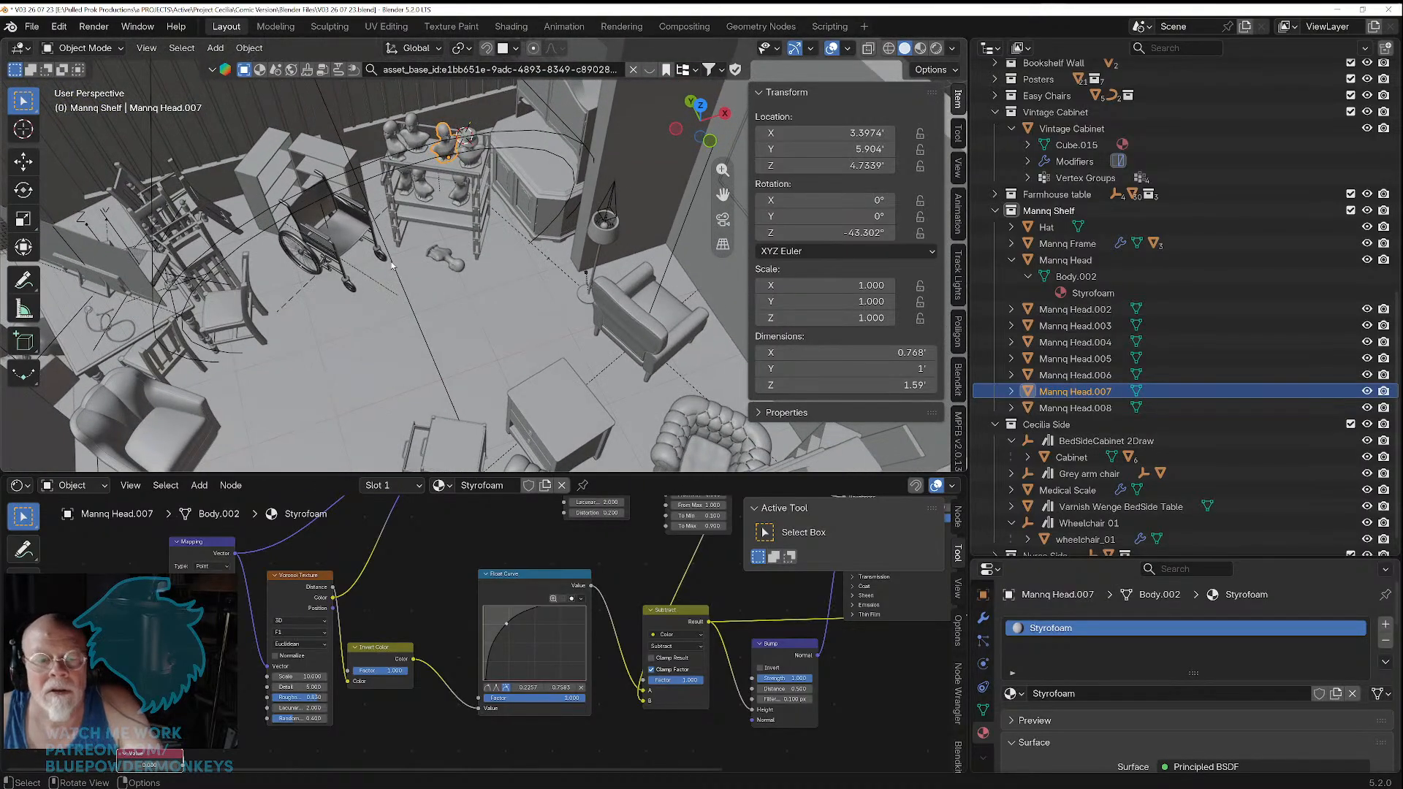
{"action": "scroll", "coordinate": [383, 249], "scroll_direction": "down", "scroll_amount": 5}
{"action": "scroll", "coordinate": [383, 248], "scroll_direction": "up", "scroll_amount": 5}
{"action": "middle_click_drag", "start_coordinate": [383, 248], "coordinate": [467, 272]}
{"action": "scroll", "coordinate": [467, 272], "scroll_direction": "up", "scroll_amount": 3}
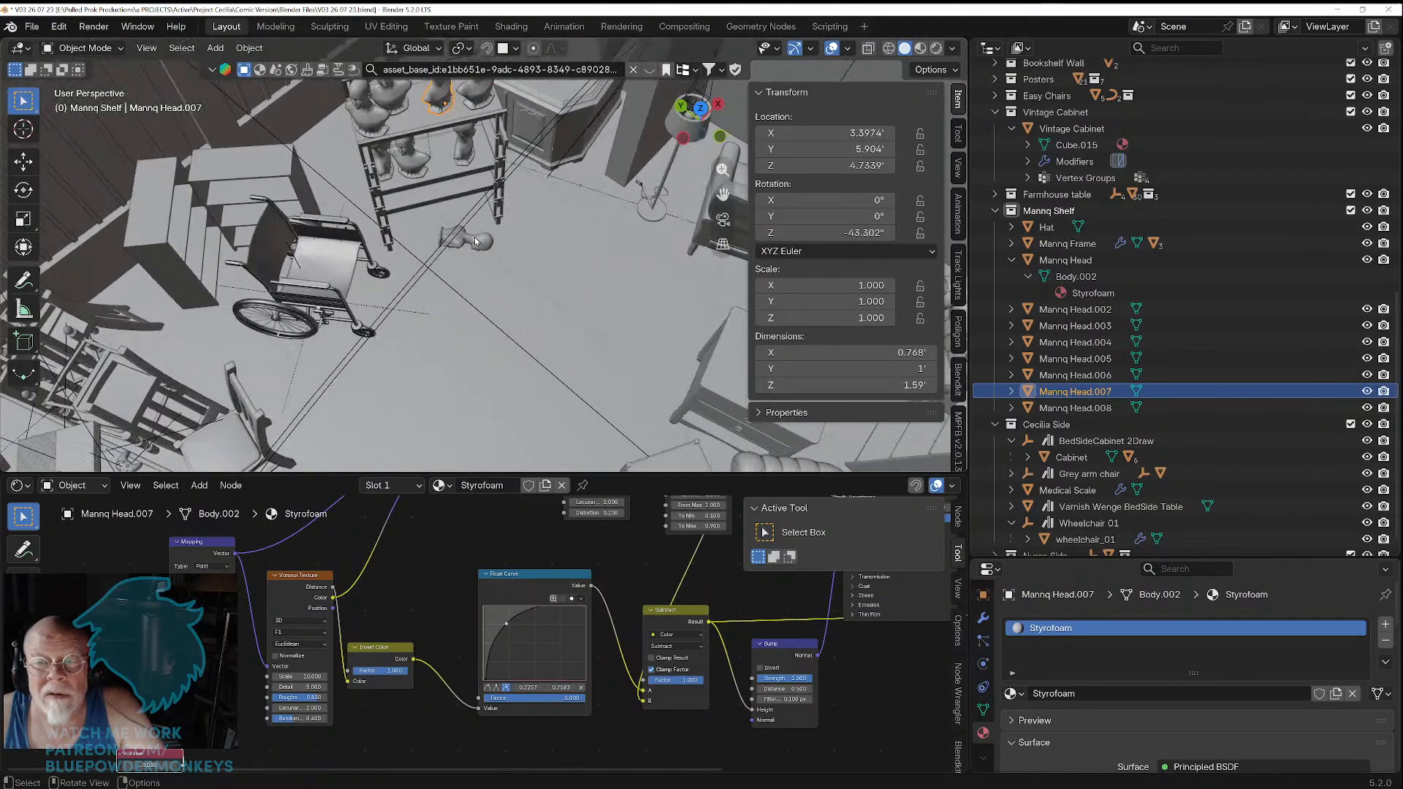
{"action": "middle_click_drag", "start_coordinate": [475, 222], "coordinate": [468, 324]}
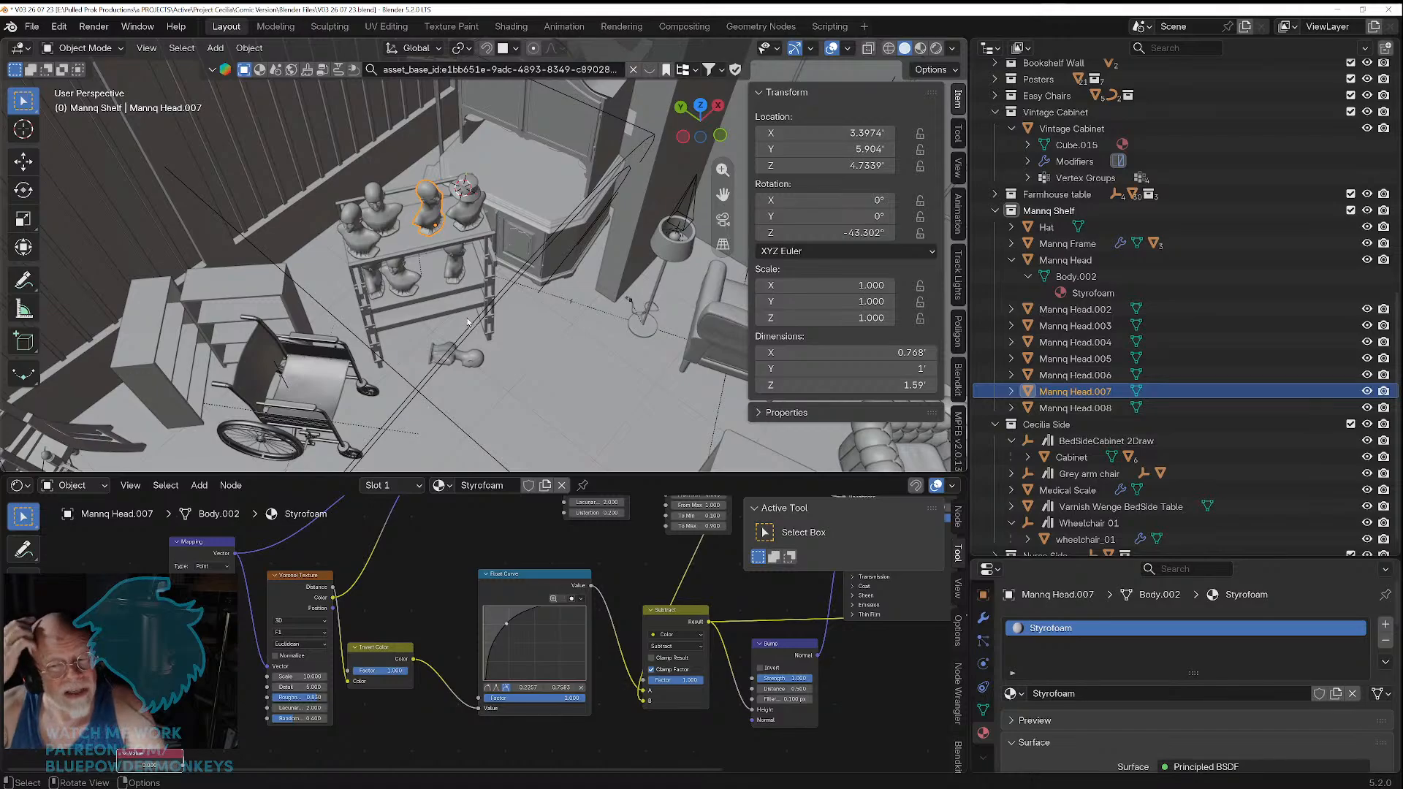